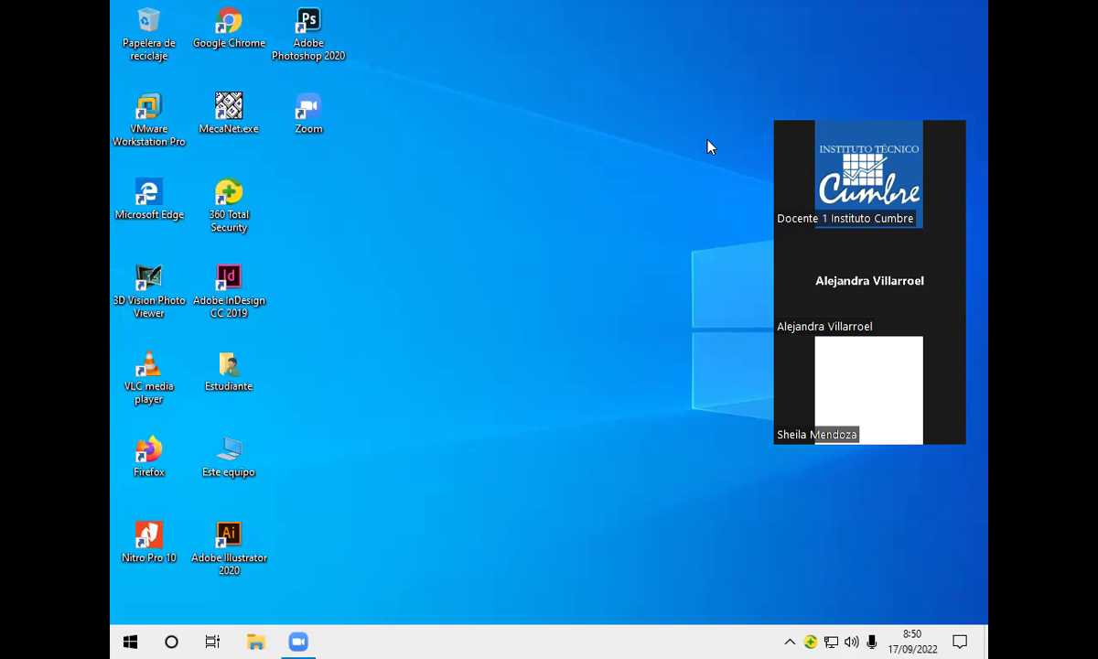
- Launch Excel from the Windows Run prompt and create a blank workbook
key("super+r")
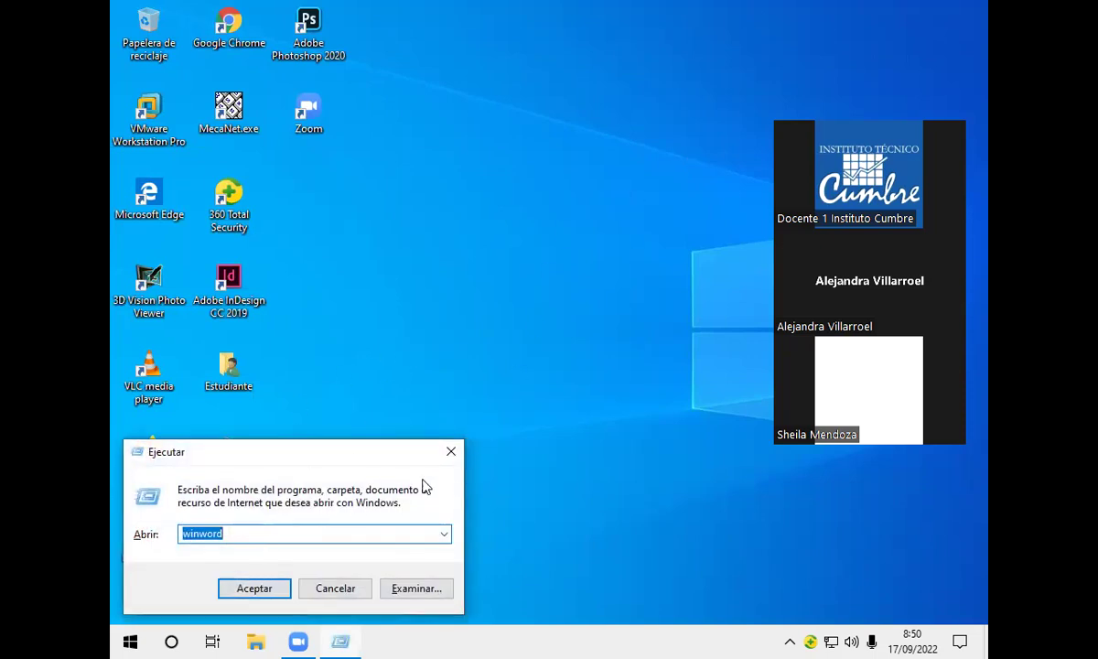
left_click(451, 452)
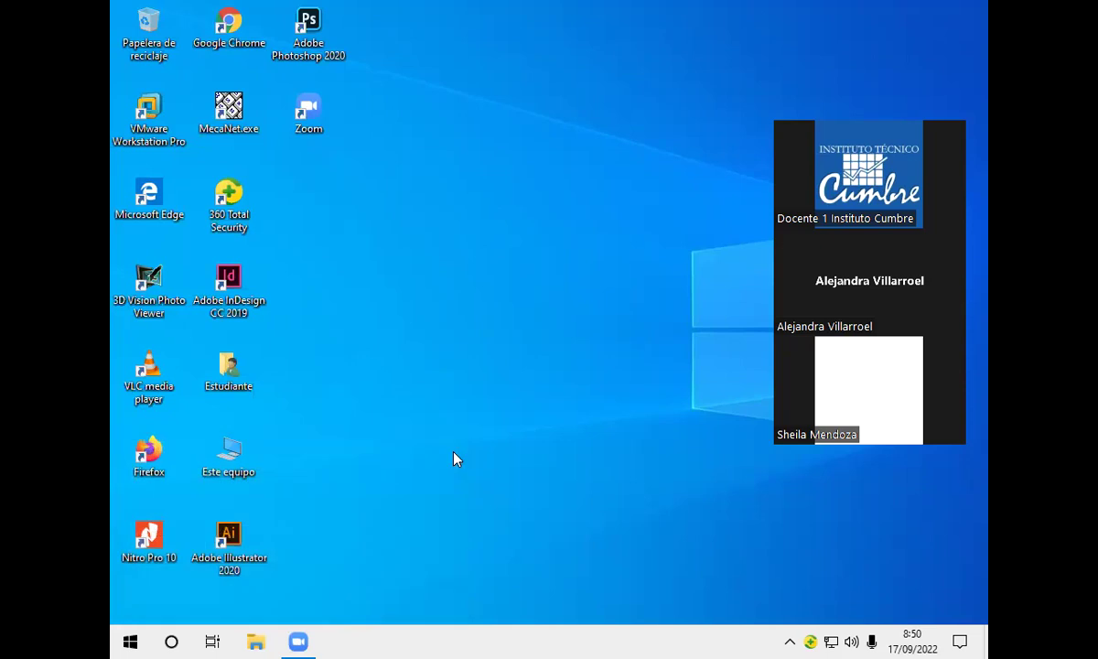
key("super+r")
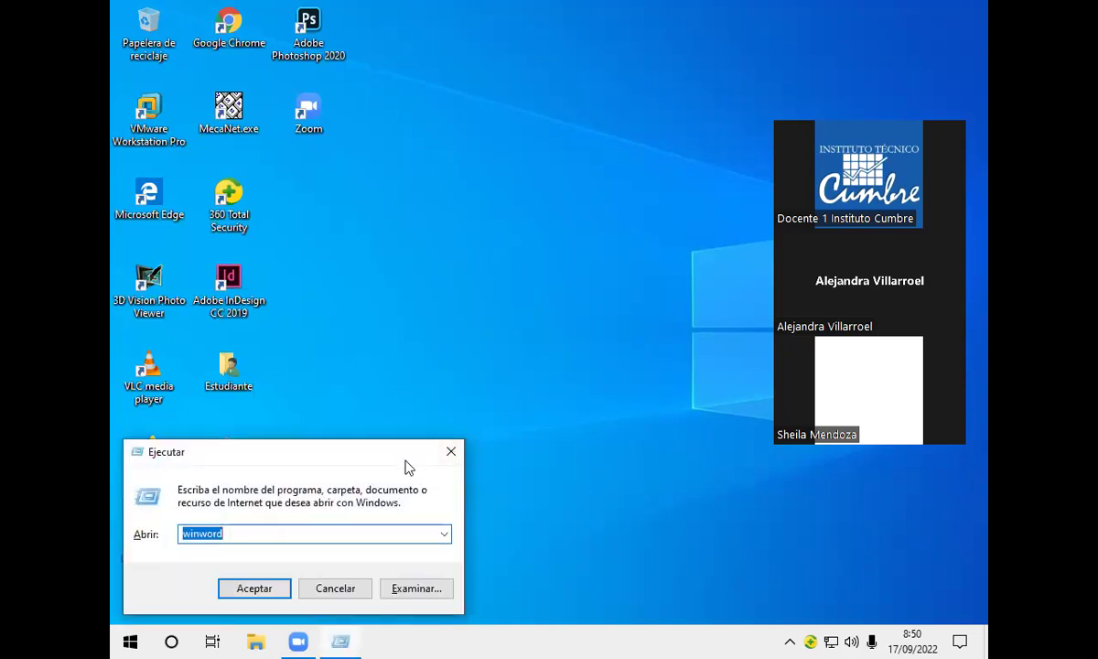
key("BackSpace")
type("EC")
key("BackSpace")
type("XCEL")
left_click(246, 588)
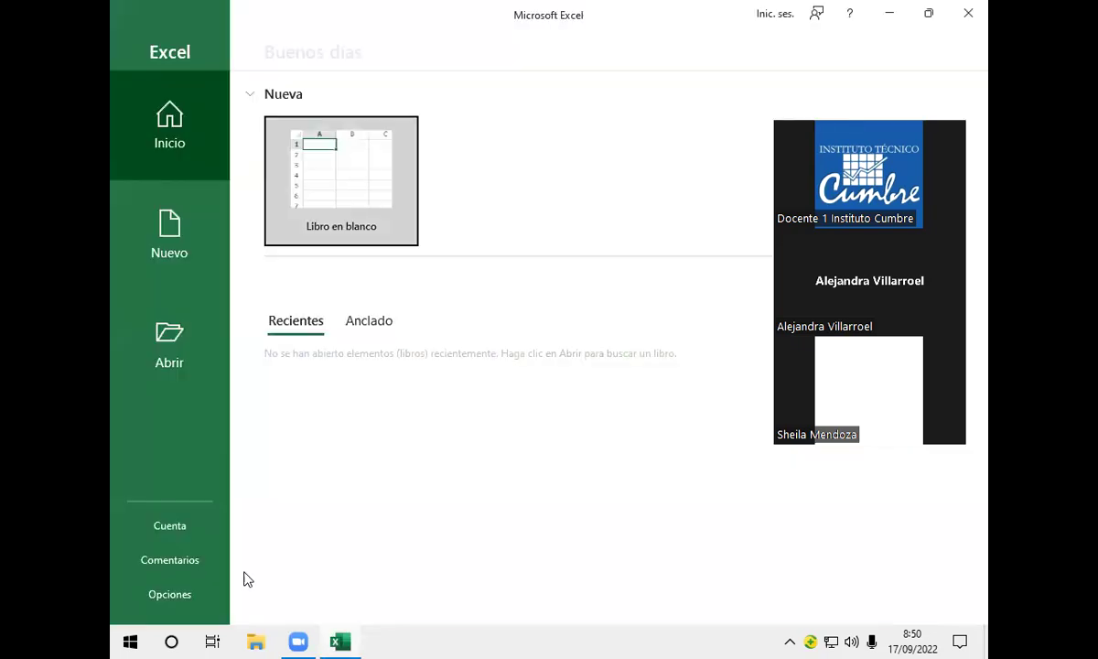
left_click(350, 195)
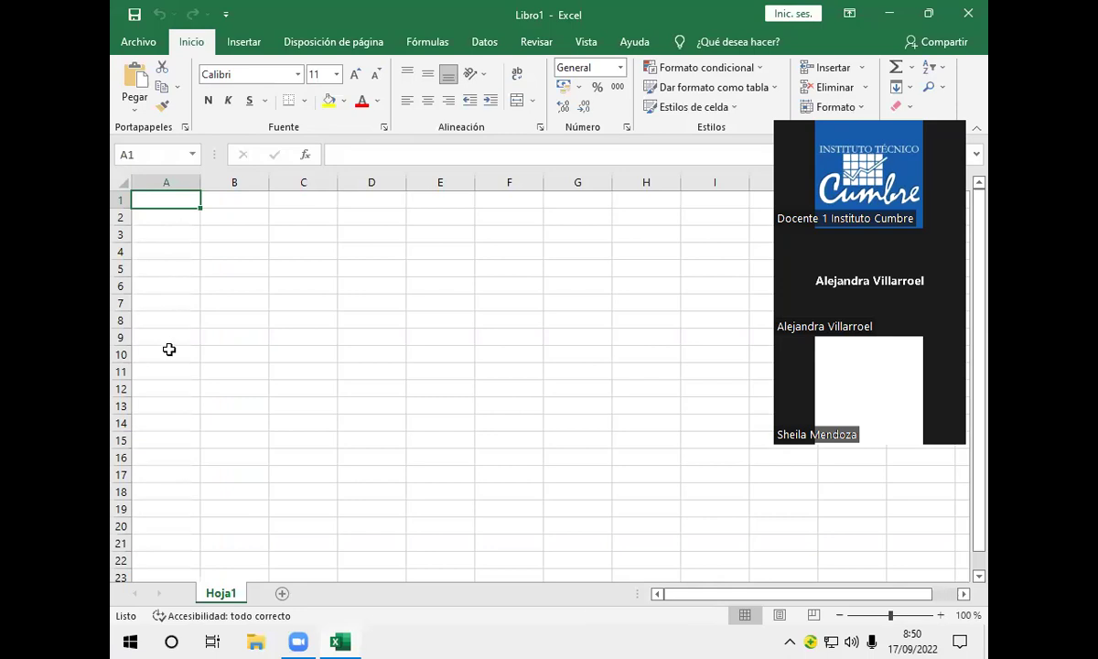
- Enter the column headings FECHA in cell A1 and DETALLE in cell B1
left_click_drag(170, 200, 343, 208)
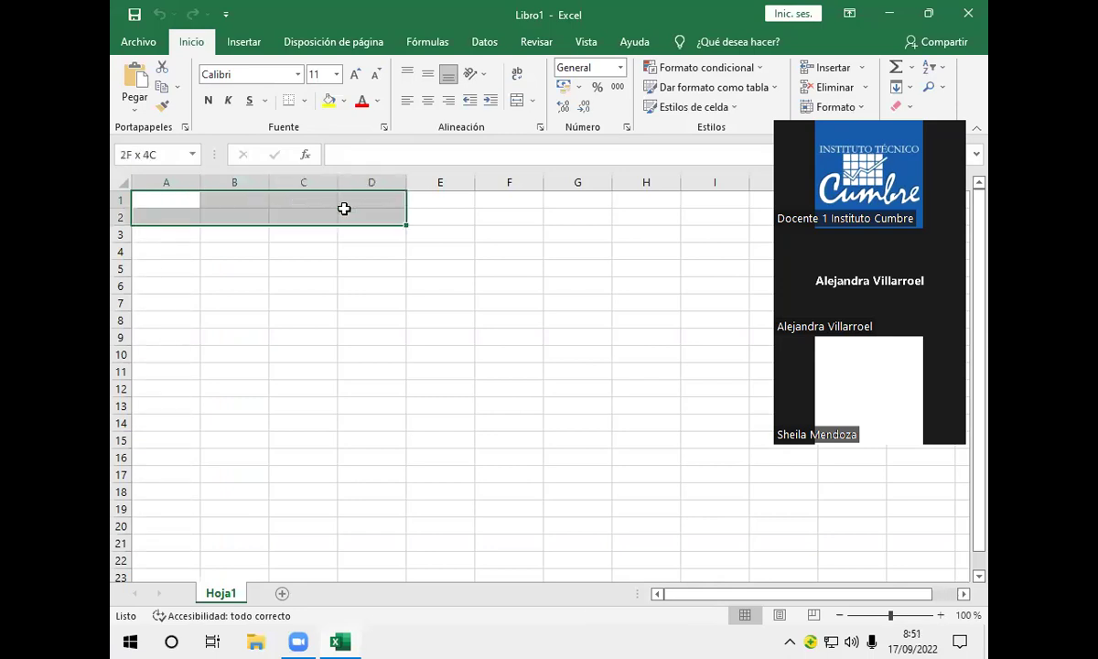
left_click(178, 197)
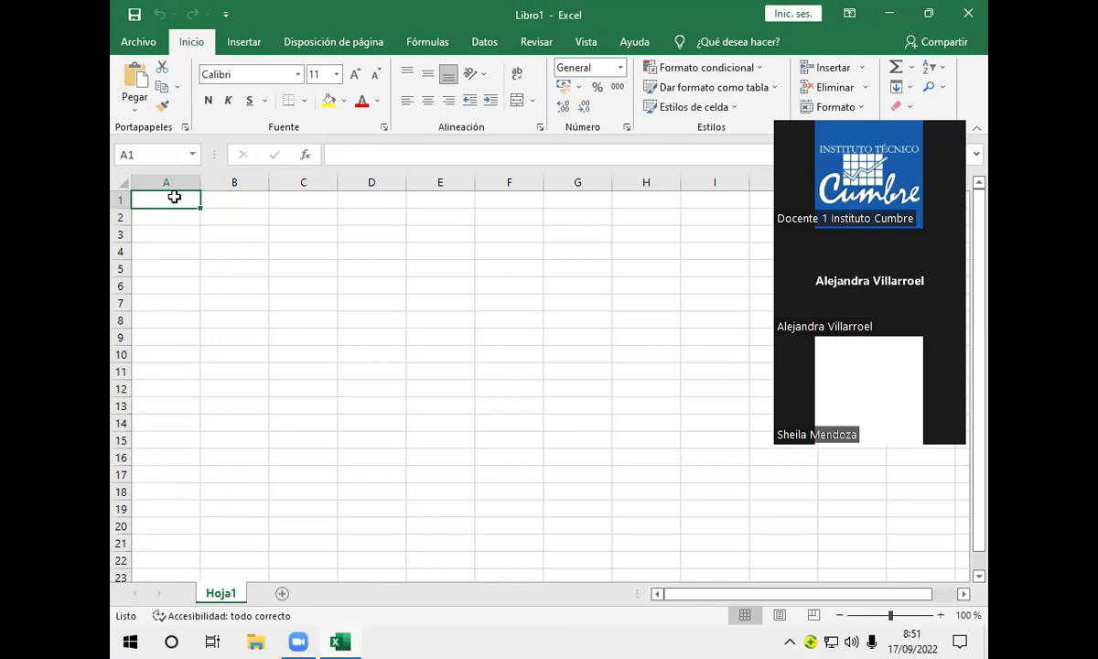
type("FECHA")
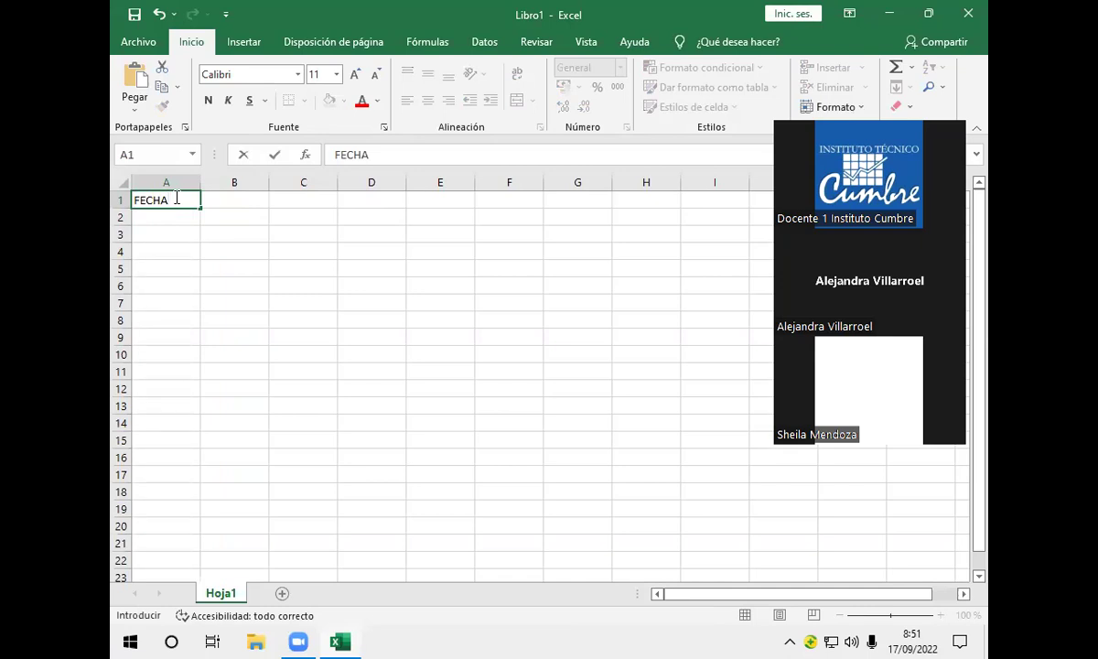
type("D")
key("BackSpace")
left_click(231, 195)
type("DETALLE")
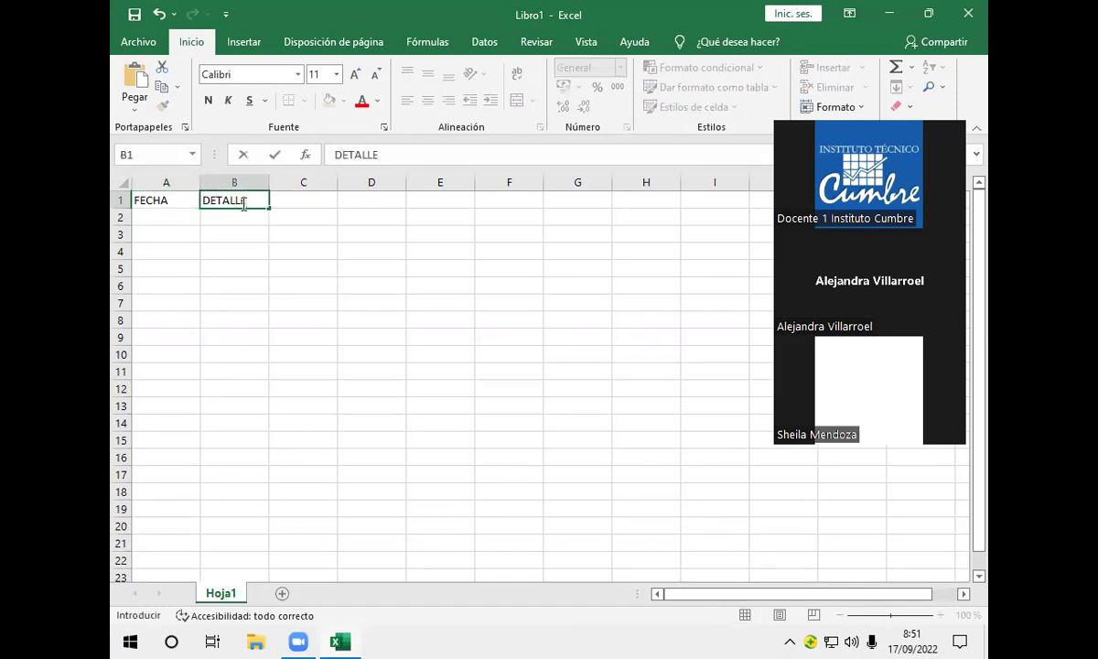
- Move the FECHA and DETALLE headings down to cells A3:B3
left_click(171, 218)
left_click(167, 235)
left_click_drag(167, 198, 232, 197)
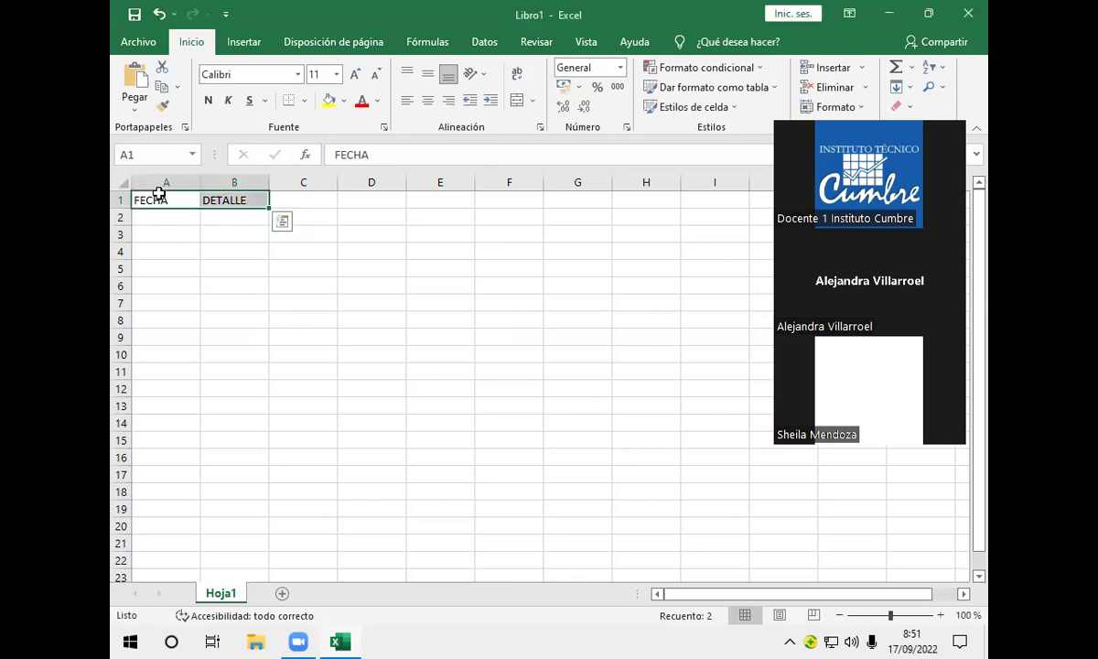
left_click_drag(261, 210, 246, 236)
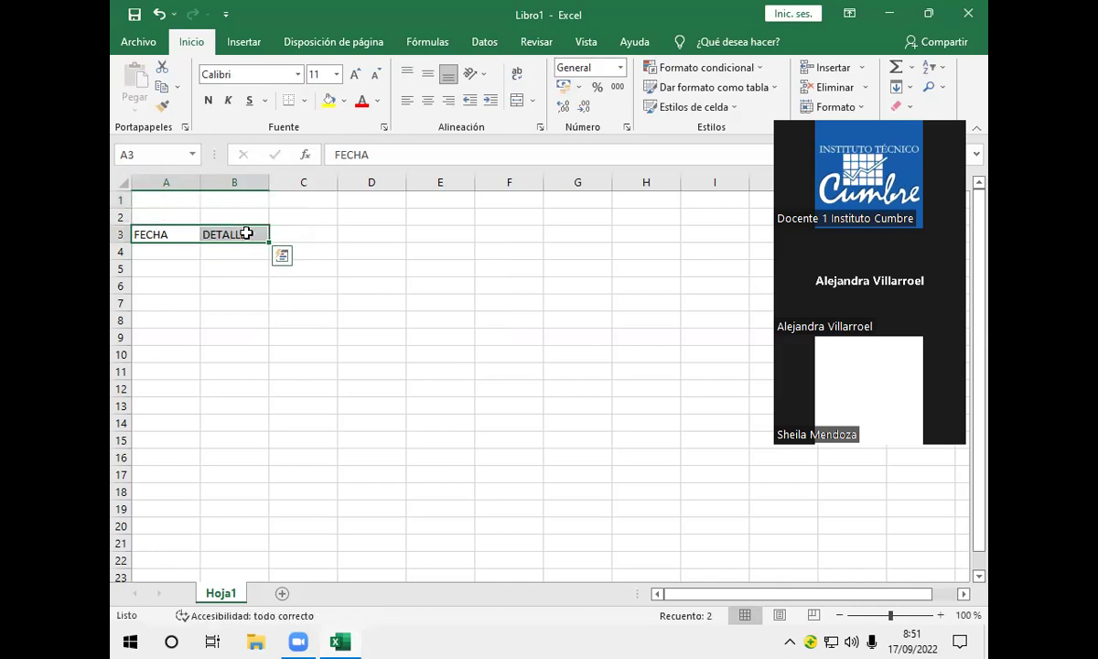
- Merge and center cells A1:E1 and align their content vertically in the middle
left_click(170, 199)
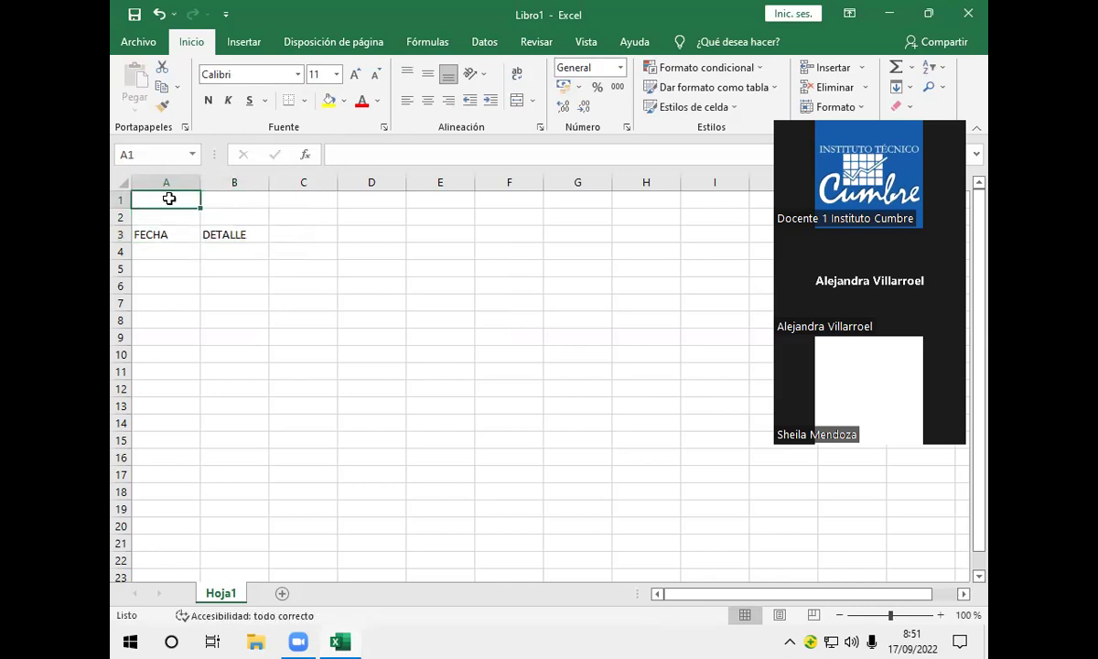
left_click_drag(191, 200, 447, 193)
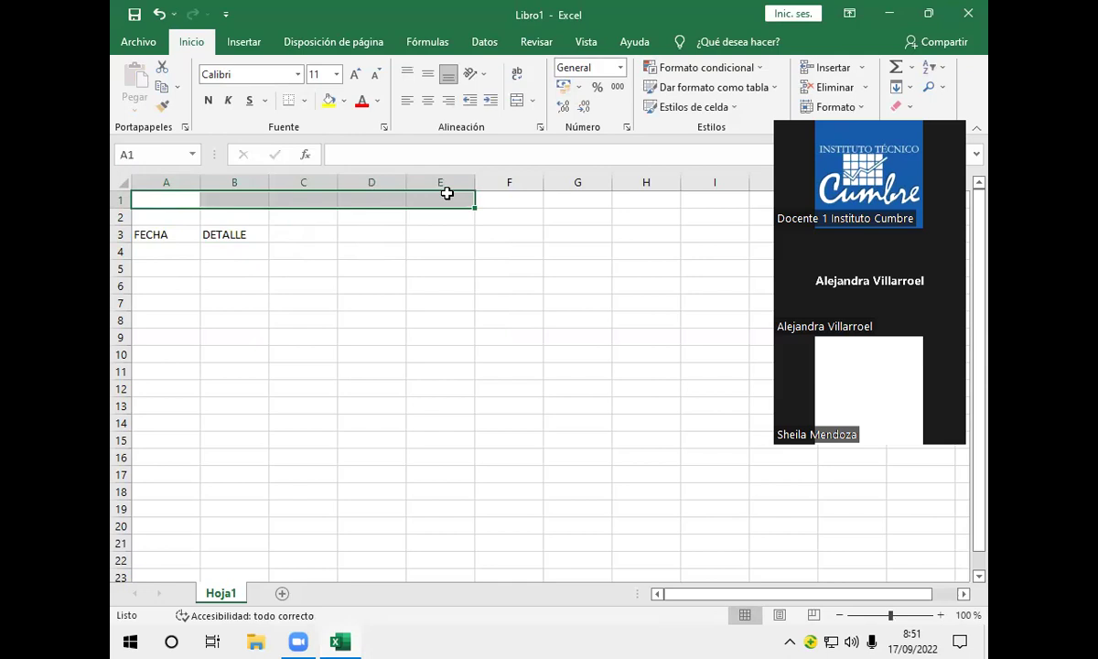
left_click(517, 100)
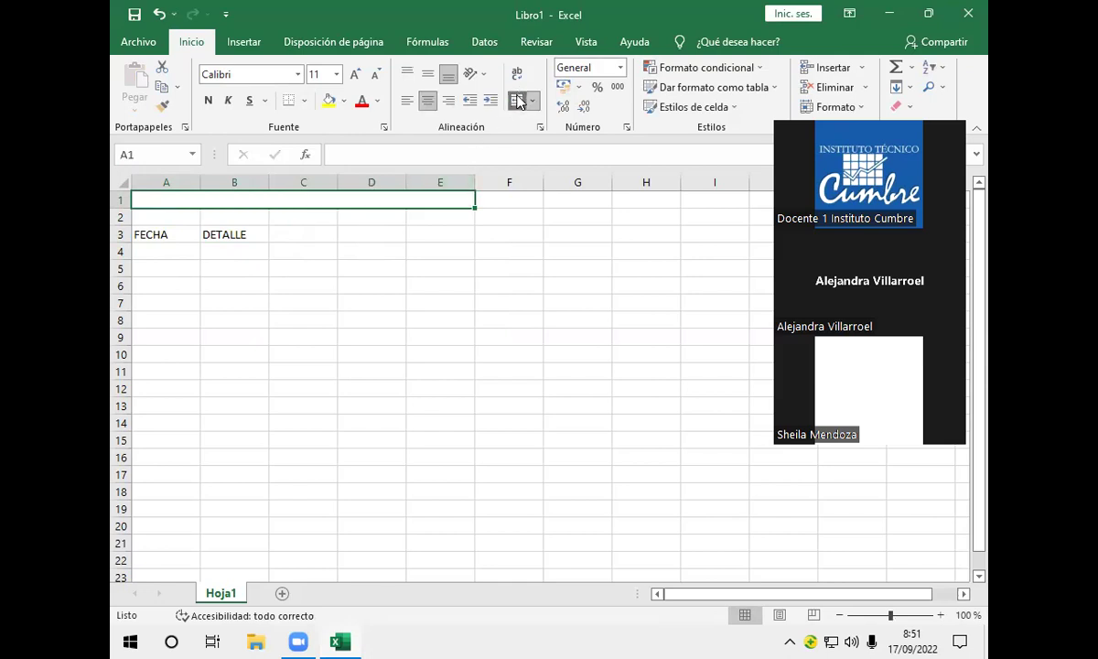
left_click(428, 76)
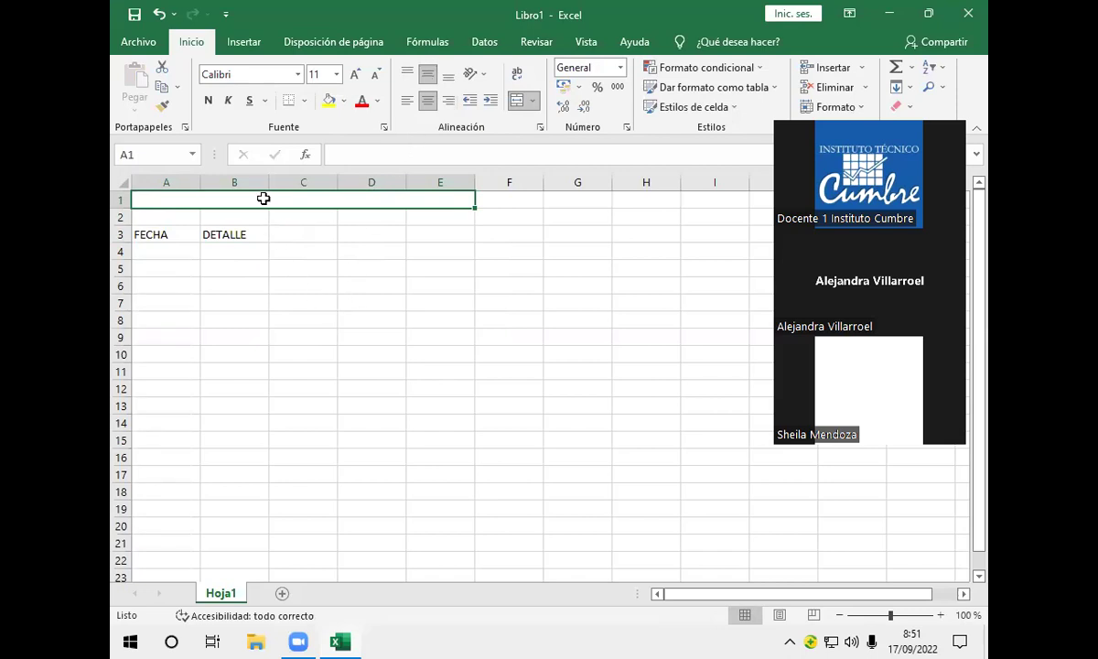
- Enter the title LIBRO DIARIO in the merged cell in row 1
type("LIB")
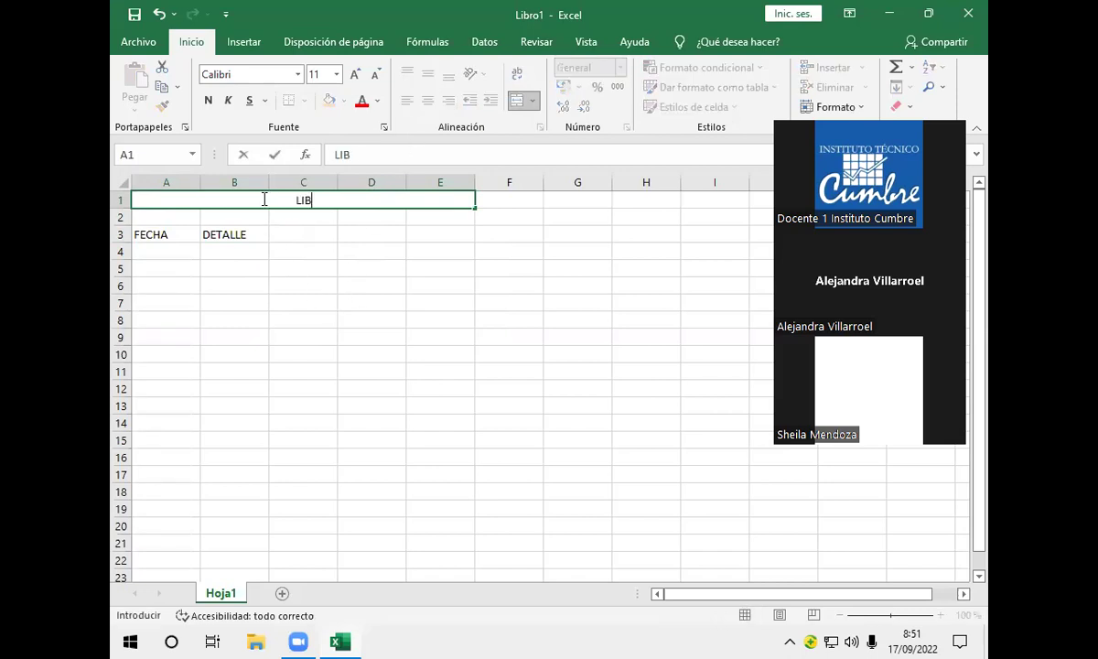
type("RO DIARIO")
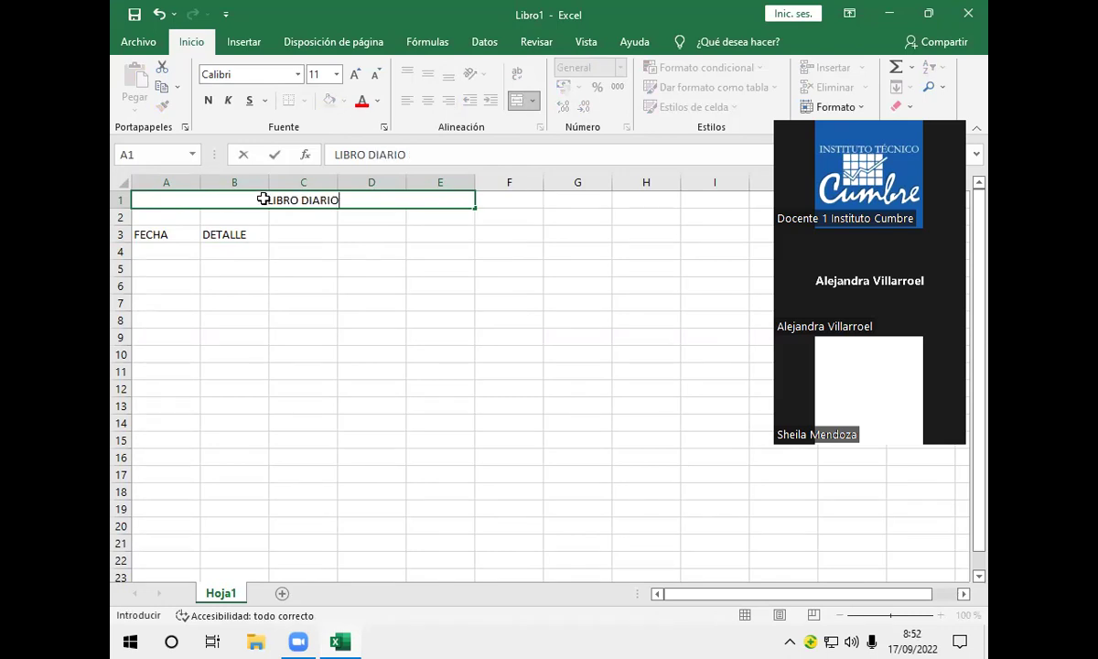
key("Return")
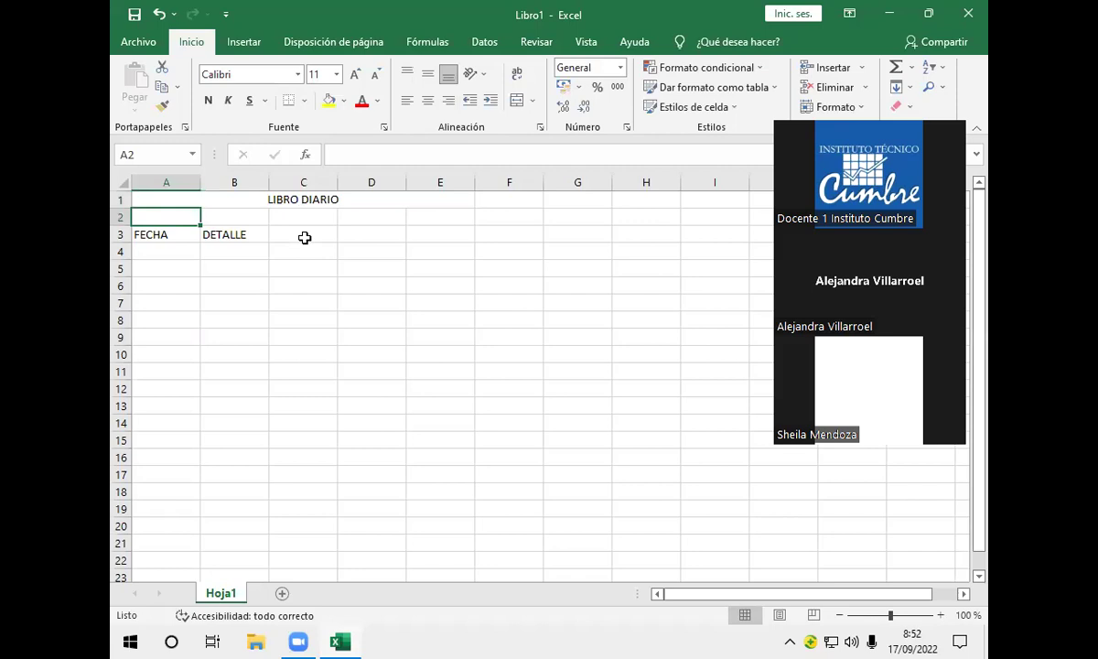
- Add the headings FOLIO, DEBE and HABER in cells C3, D3 and E3
left_click(305, 236)
type("FOLIO")
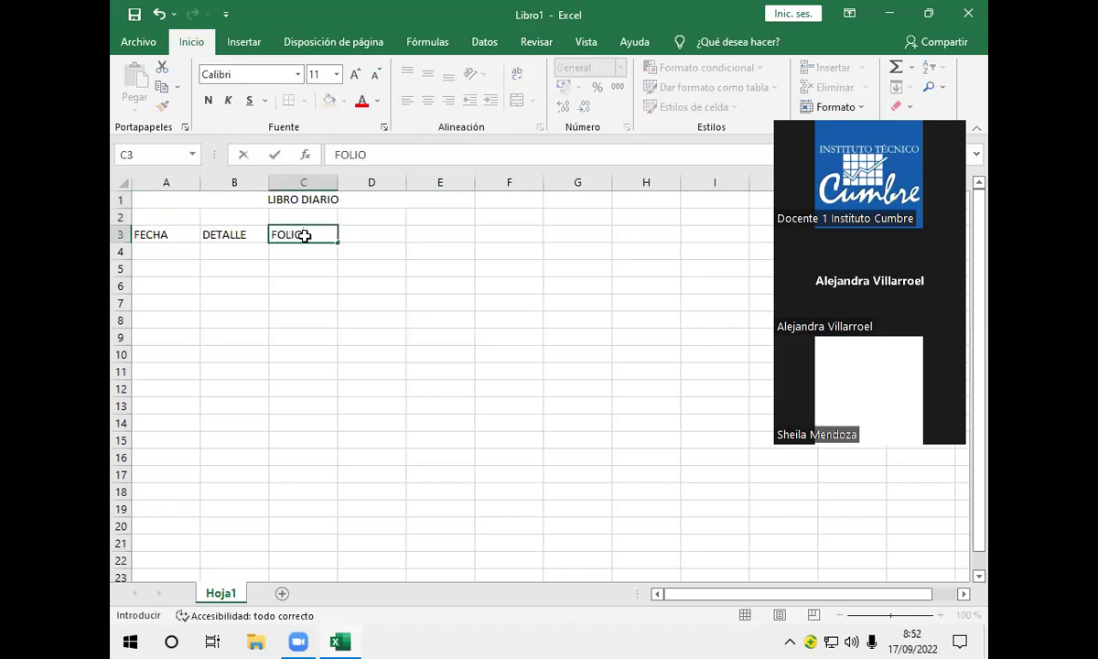
key("Tab")
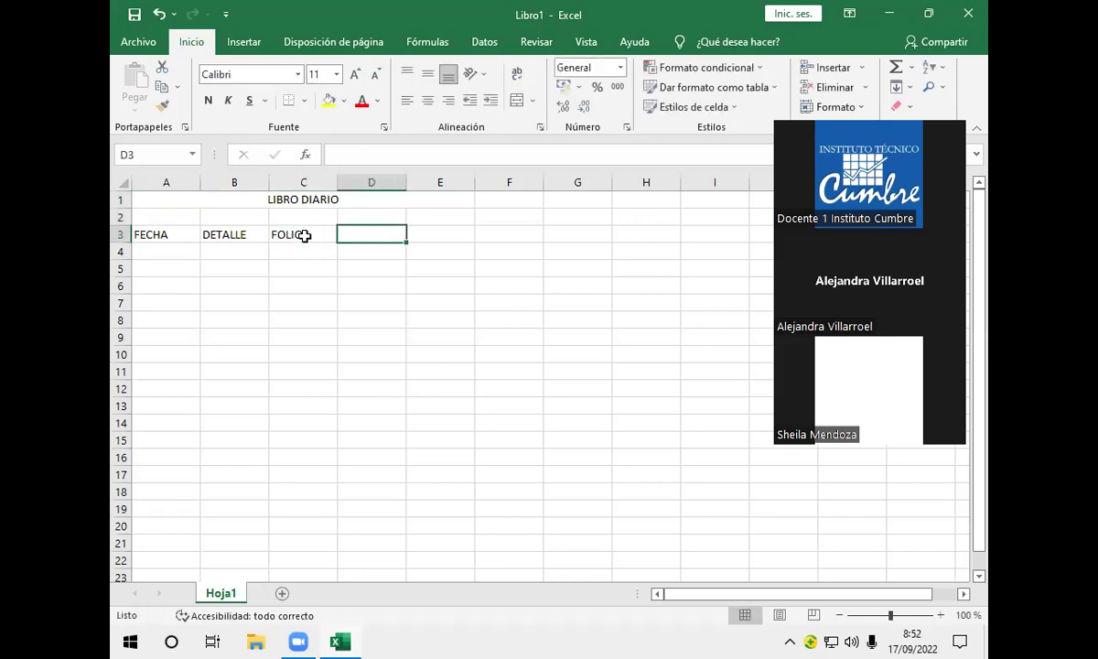
type("DEBE")
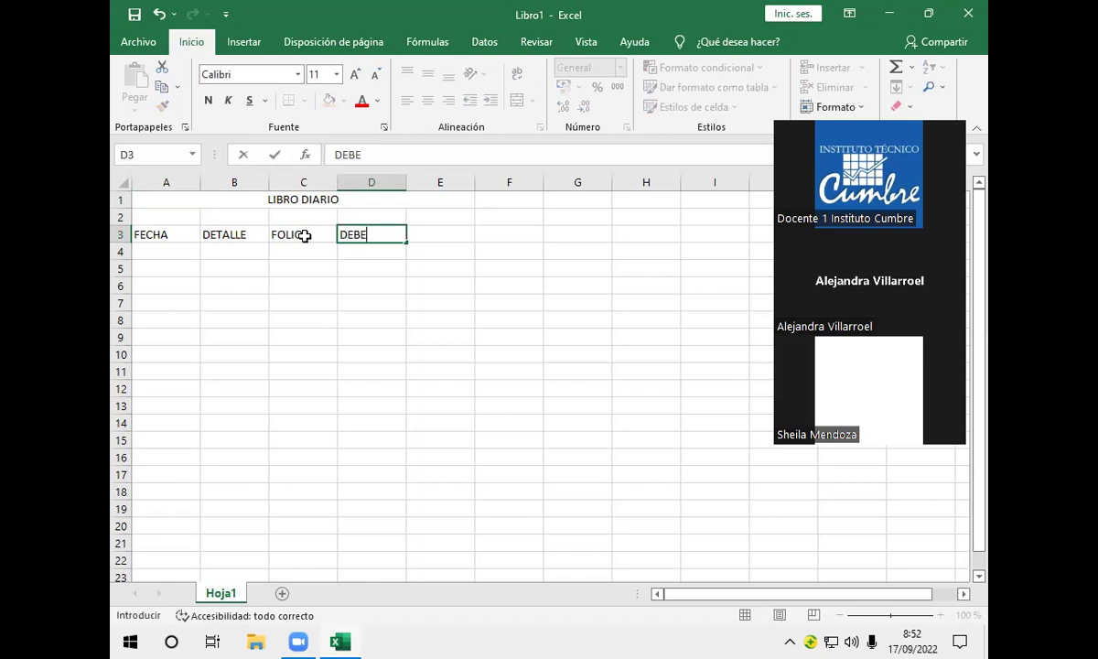
key("Tab")
type("HABER")
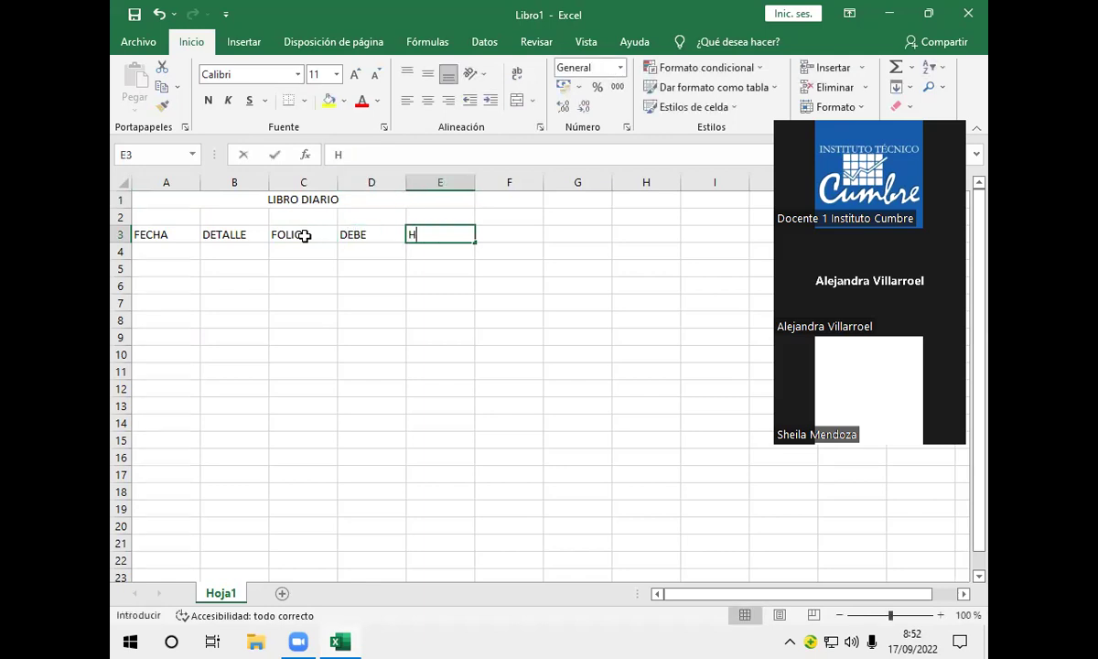
key("Return")
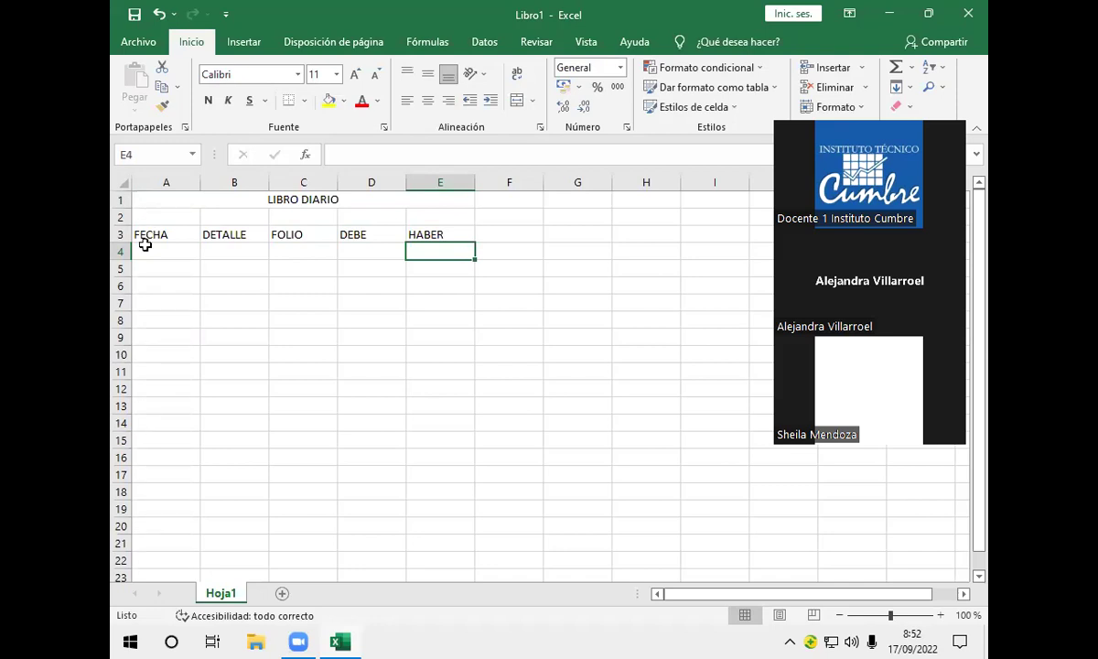
- Widen column B, narrow columns A, C, D and E, and center the DETALLE heading horizontally
left_click(214, 234)
left_click_drag(263, 183, 338, 182)
left_click_drag(405, 183, 376, 186)
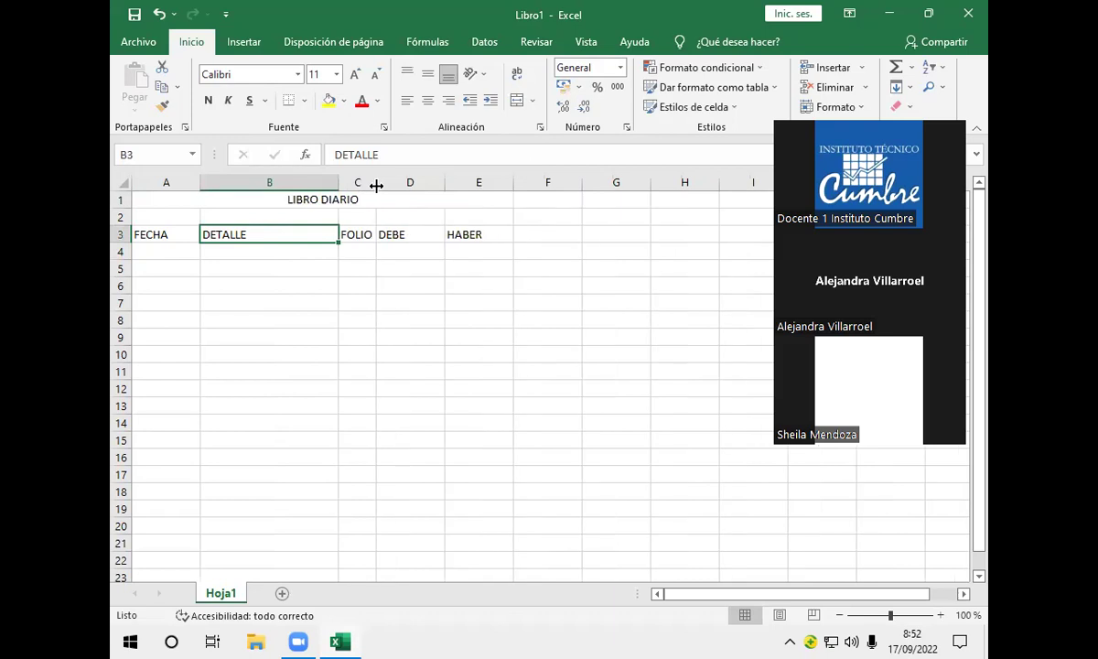
left_click_drag(446, 184, 426, 184)
left_click_drag(493, 183, 472, 183)
left_click_drag(194, 187, 170, 189)
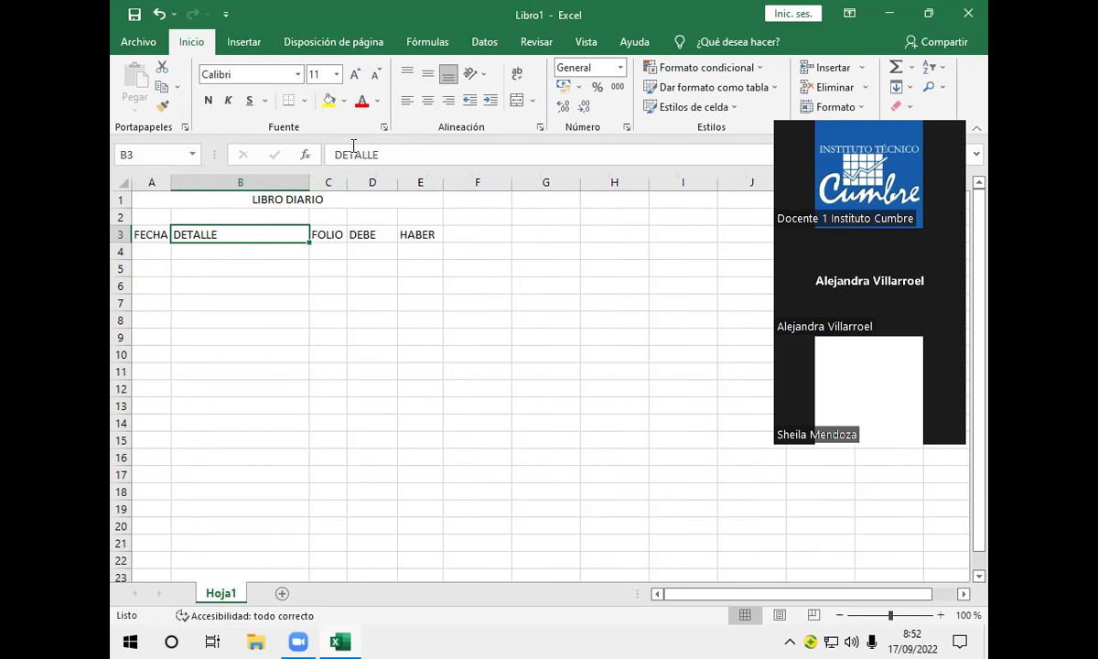
left_click(427, 100)
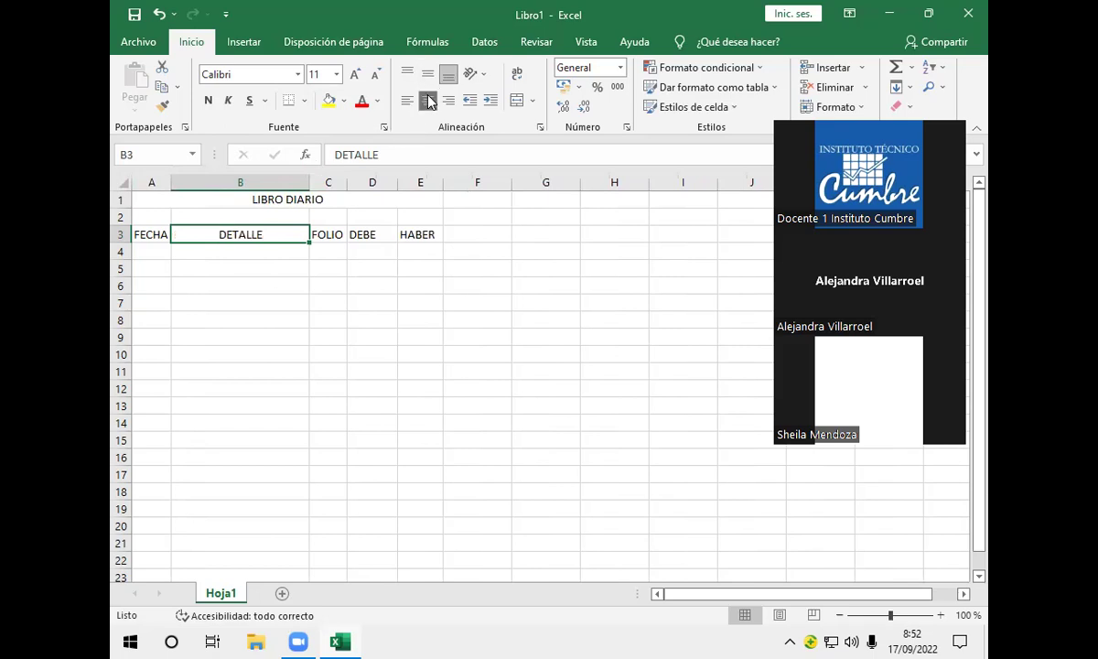
- Apply all borders to the range A3:E22 to form the journal table
left_click(173, 255)
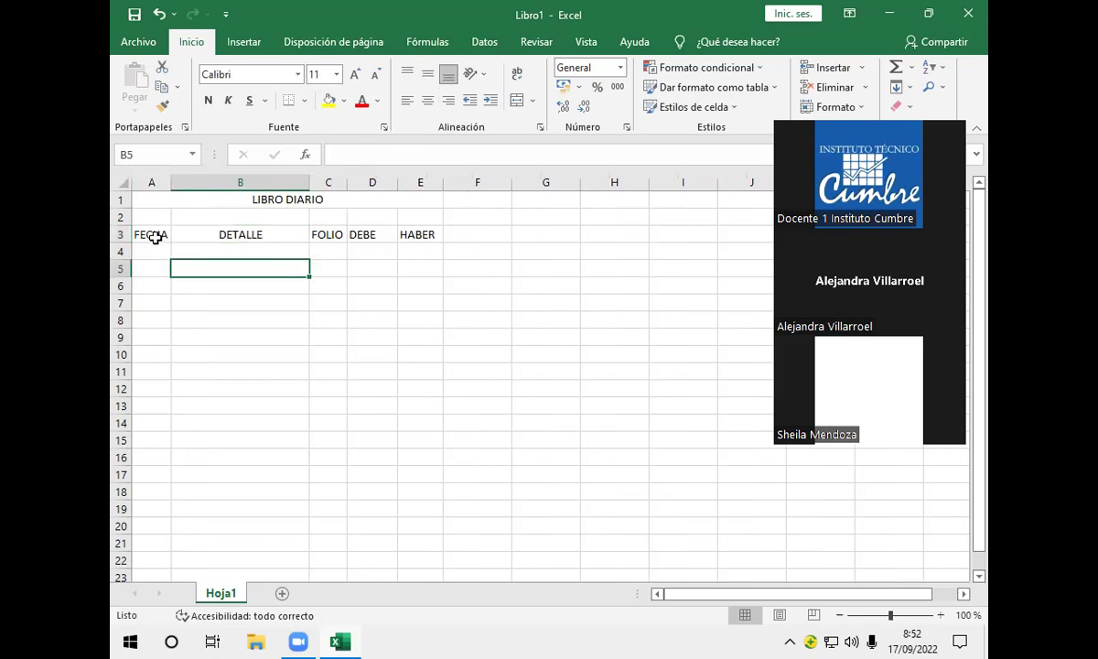
left_click(152, 234)
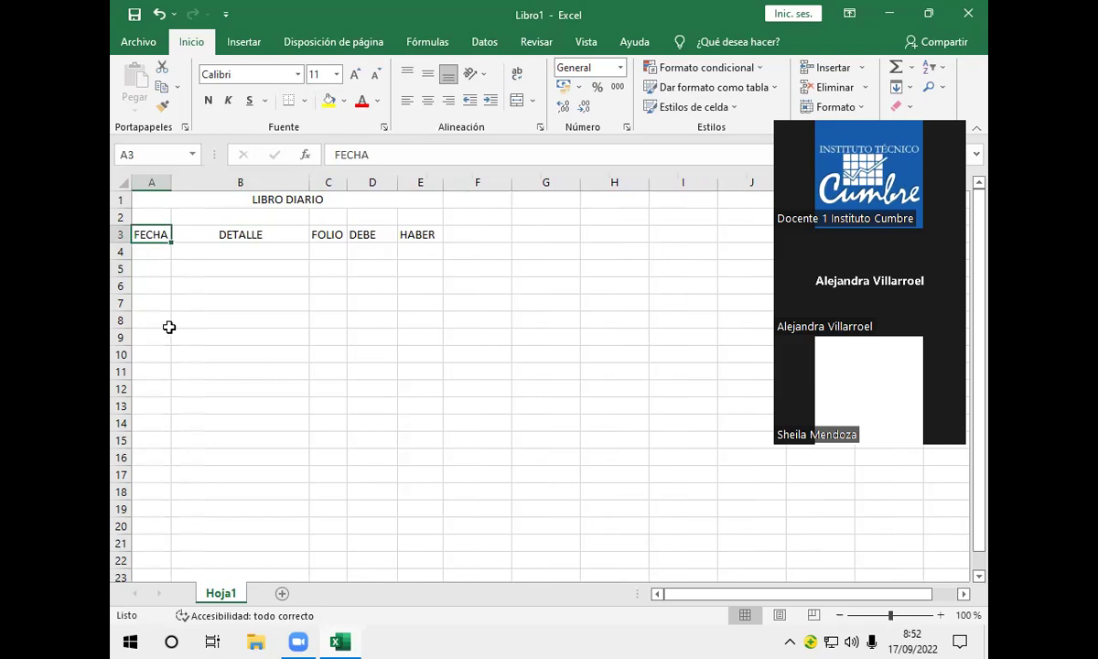
left_click_drag(153, 233, 420, 252)
left_click_drag(417, 357, 424, 562)
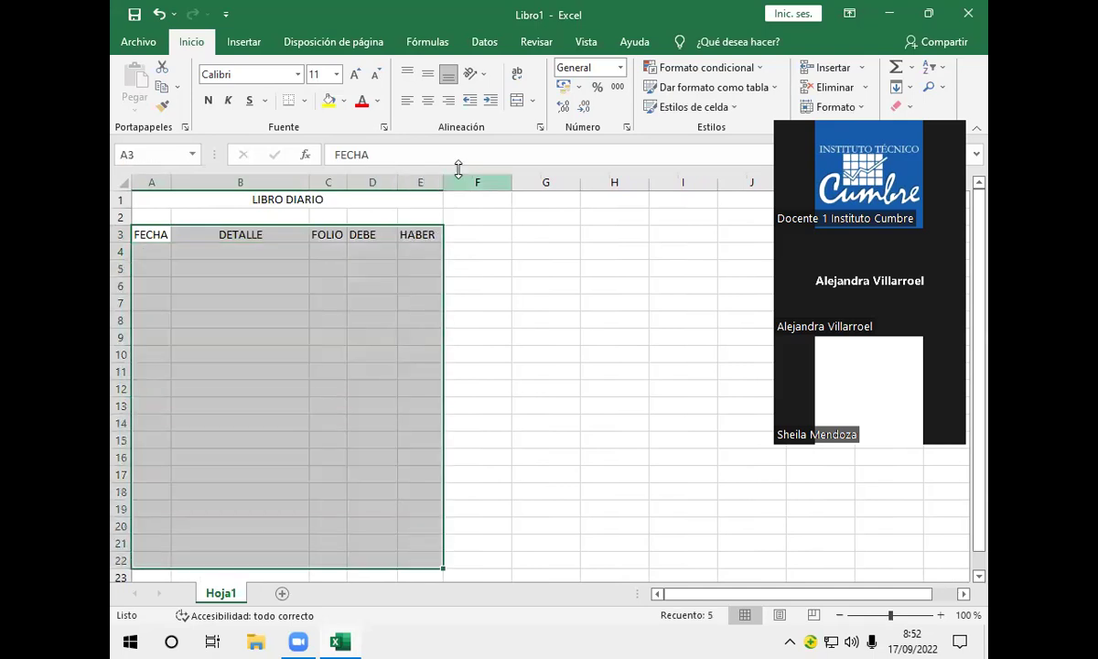
left_click(304, 104)
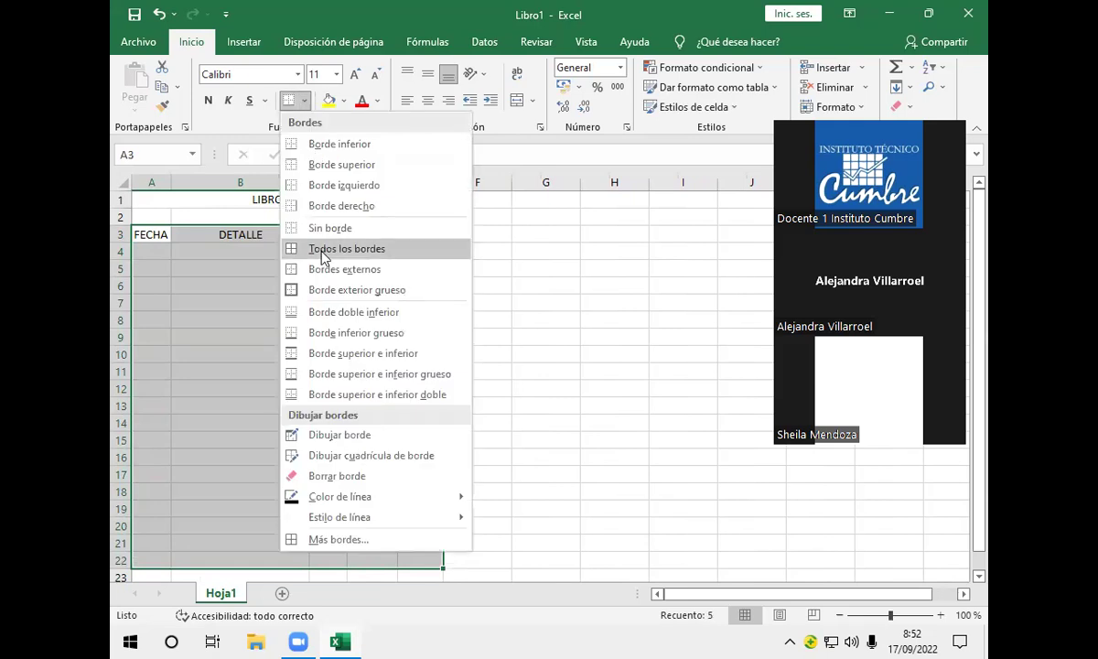
left_click(291, 247)
- Widen the DETALLE column further to make more room for the entries
left_click(168, 245)
left_click(195, 253)
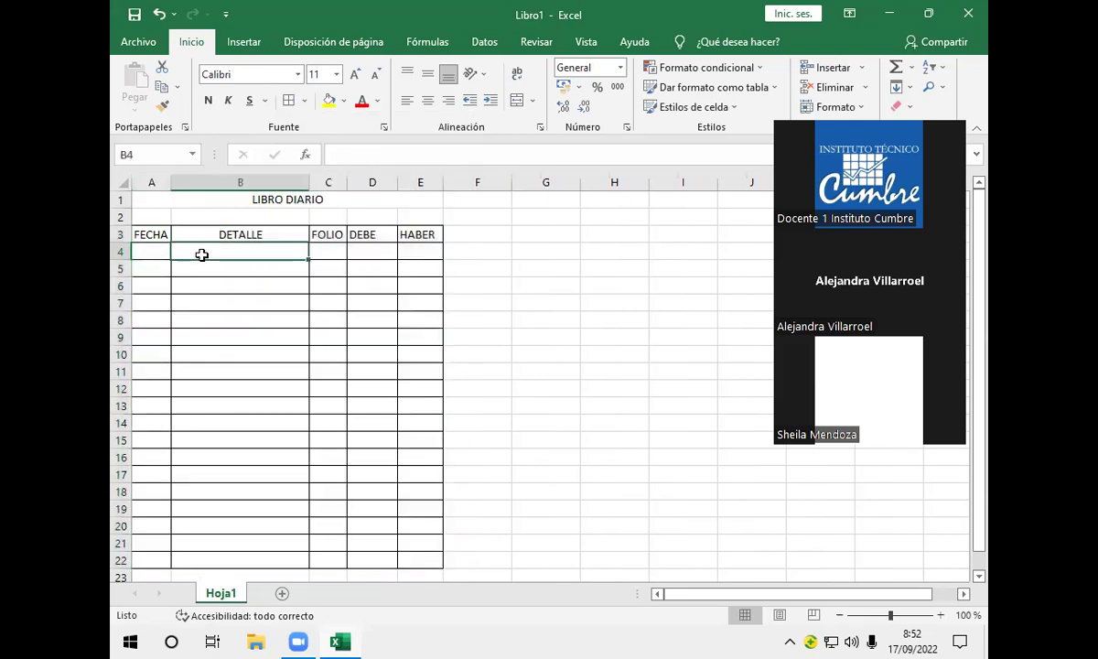
left_click_drag(307, 182, 348, 183)
key("Return")
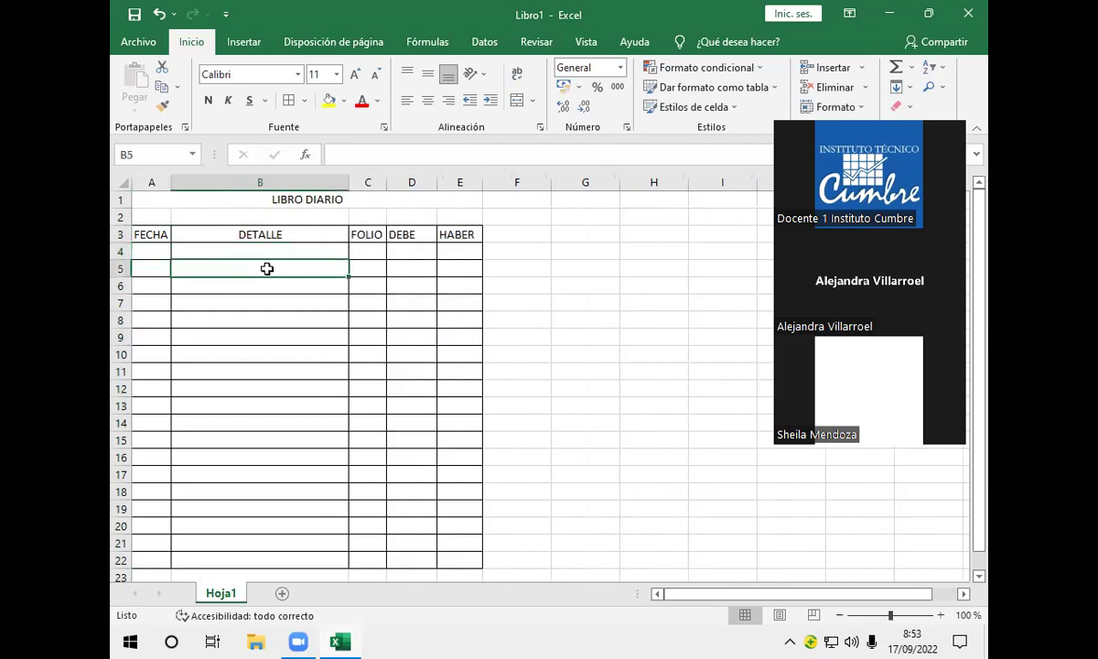
- Enter BANCO M/N as the first DETALLE entry in cell B4
left_click(269, 253)
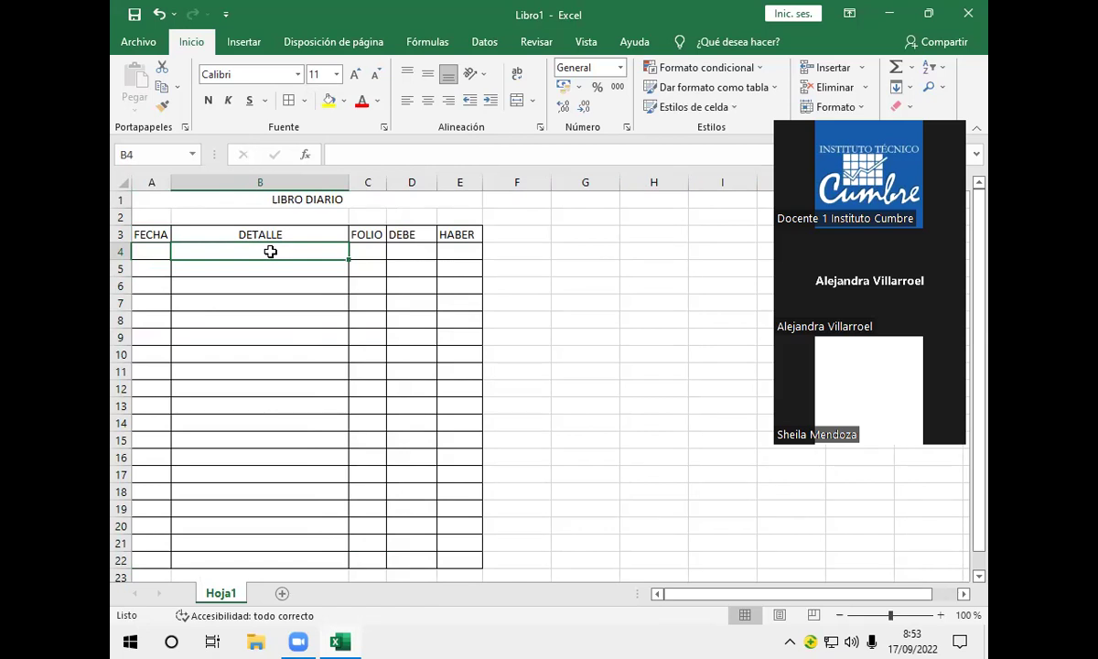
left_click(150, 251)
left_click(197, 252)
type("BANCO")
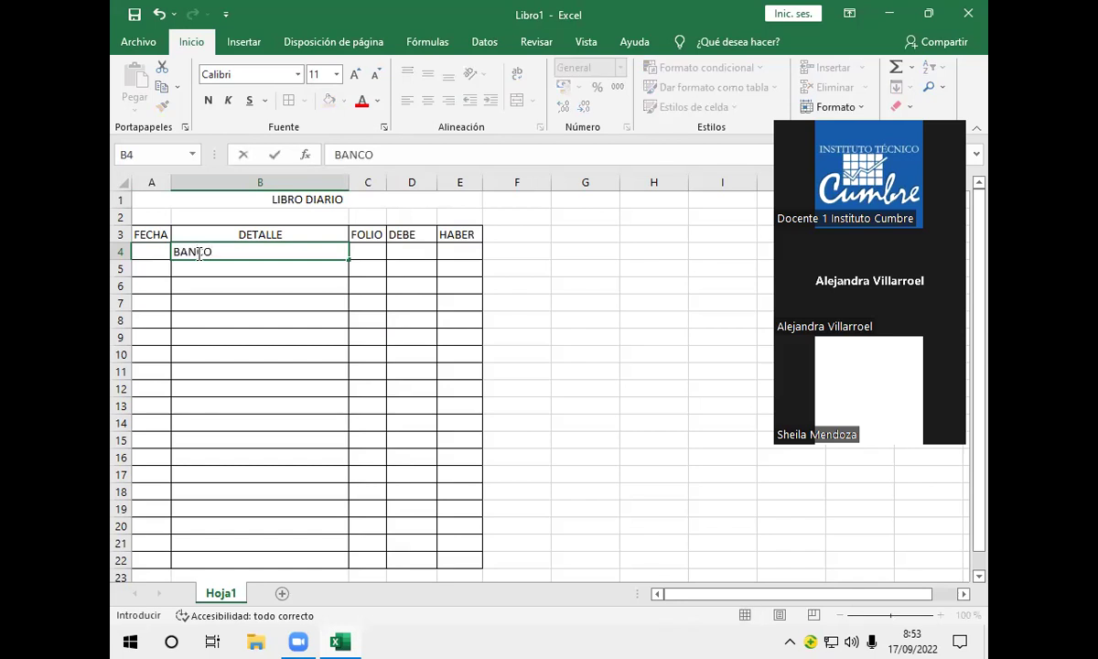
type(" M/N")
key("Return")
left_click(198, 253)
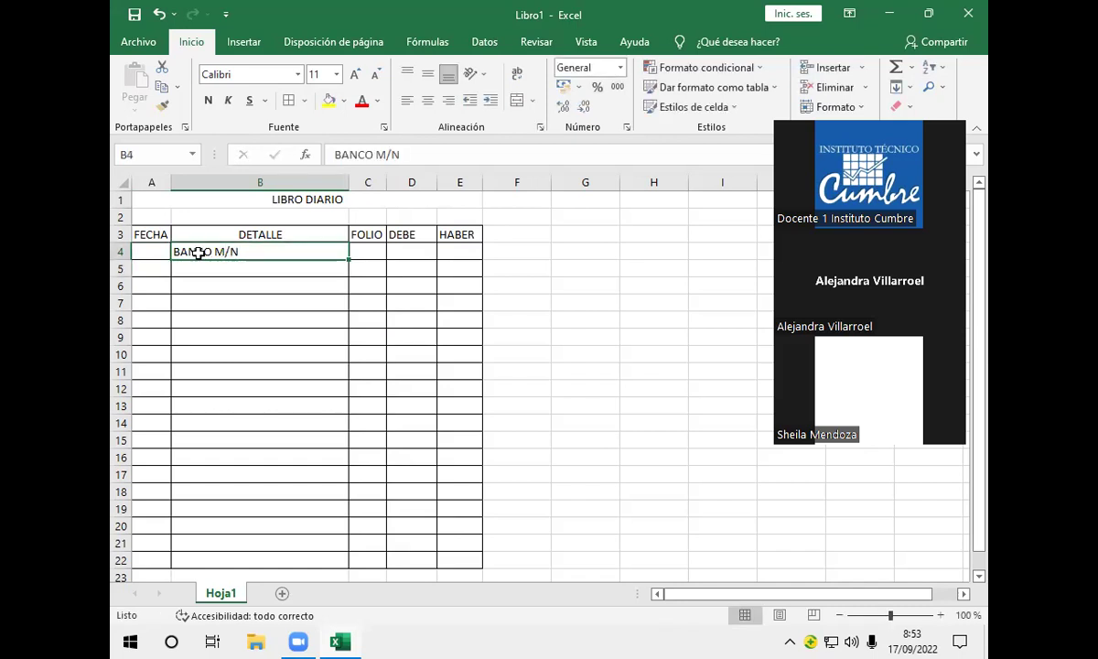
- Enter folio 1 and a DEBE amount of 1050300 for the BANCO M/N entry in row 4
left_click(367, 249)
type("1")
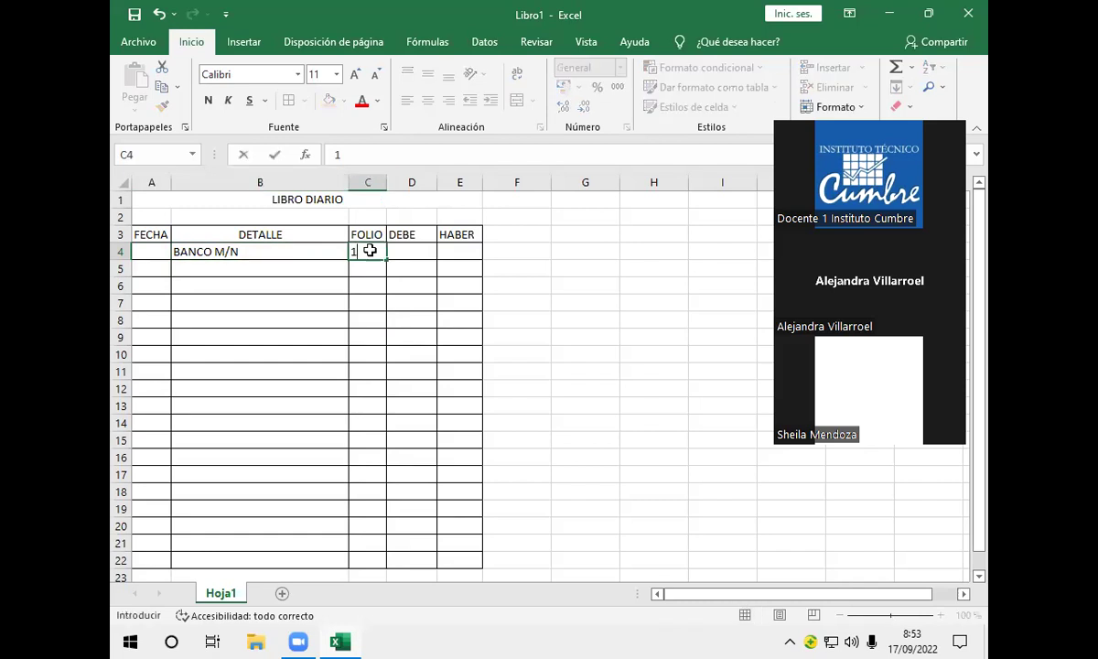
key("Tab")
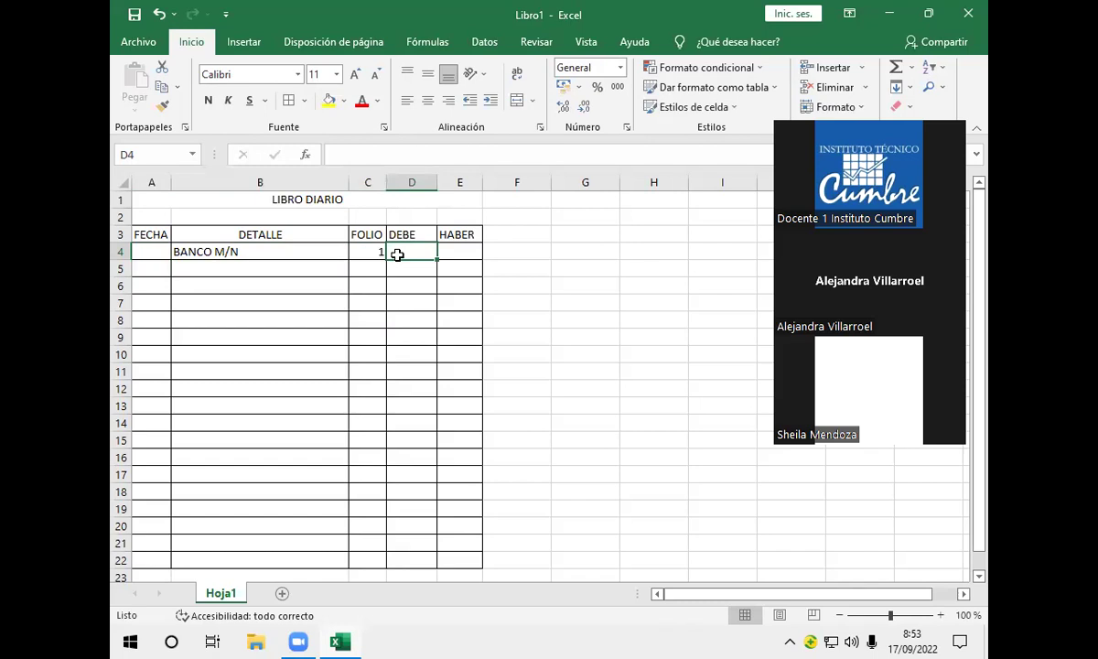
type("1")
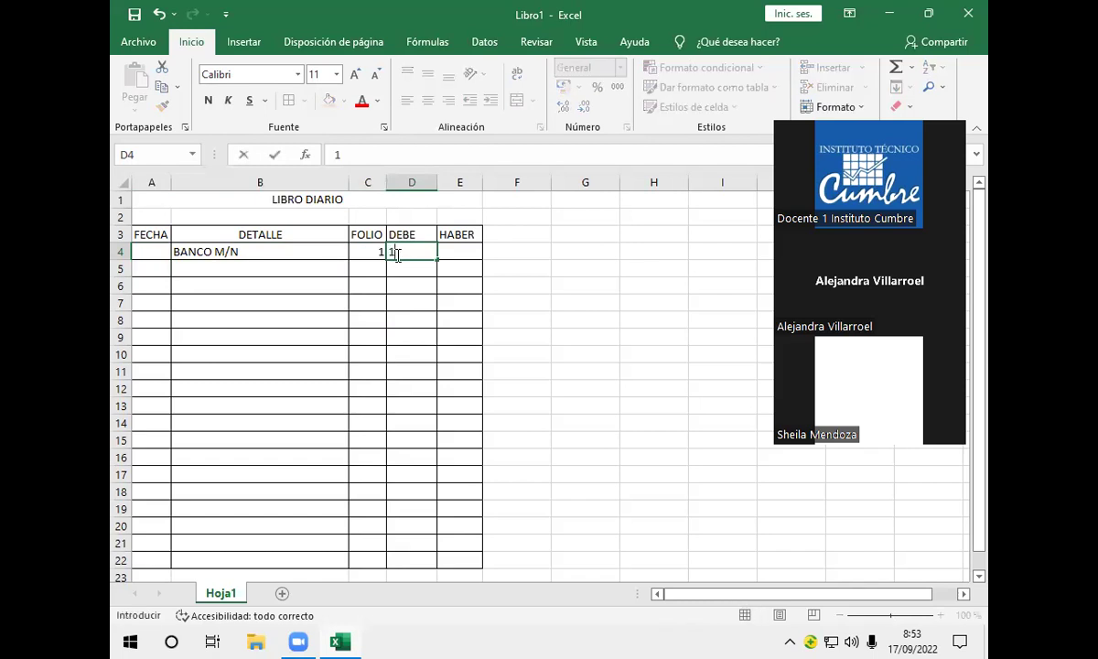
type("050300")
key("Return")
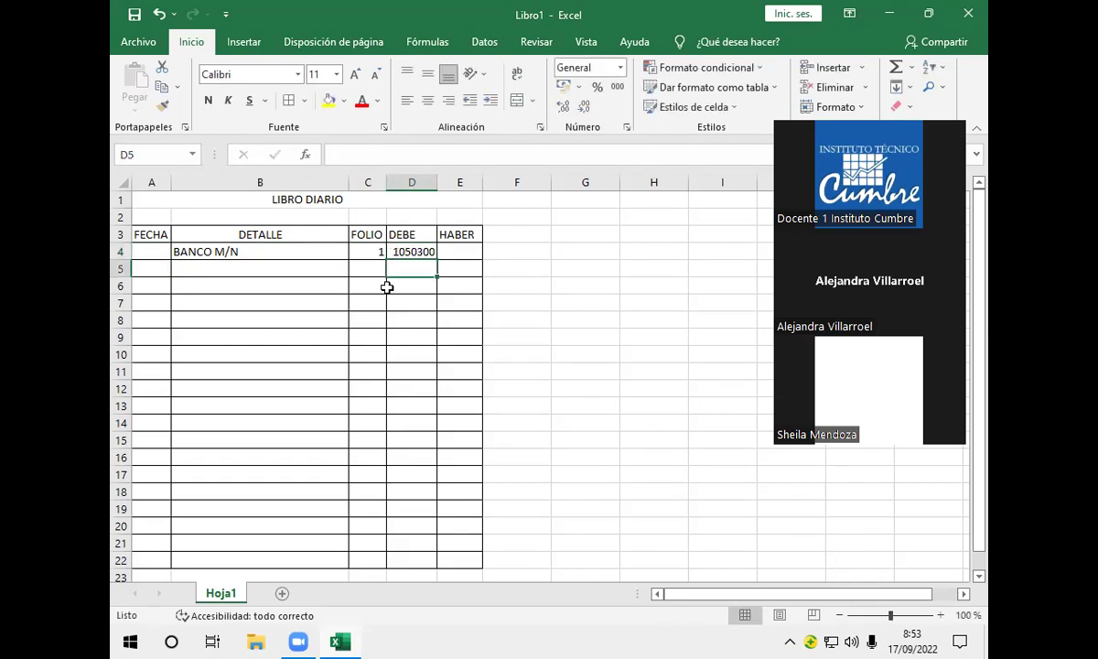
- Record CAPITAL SOCIAL as the DETALLE entry in cell B5 with folio 2
left_click(266, 268)
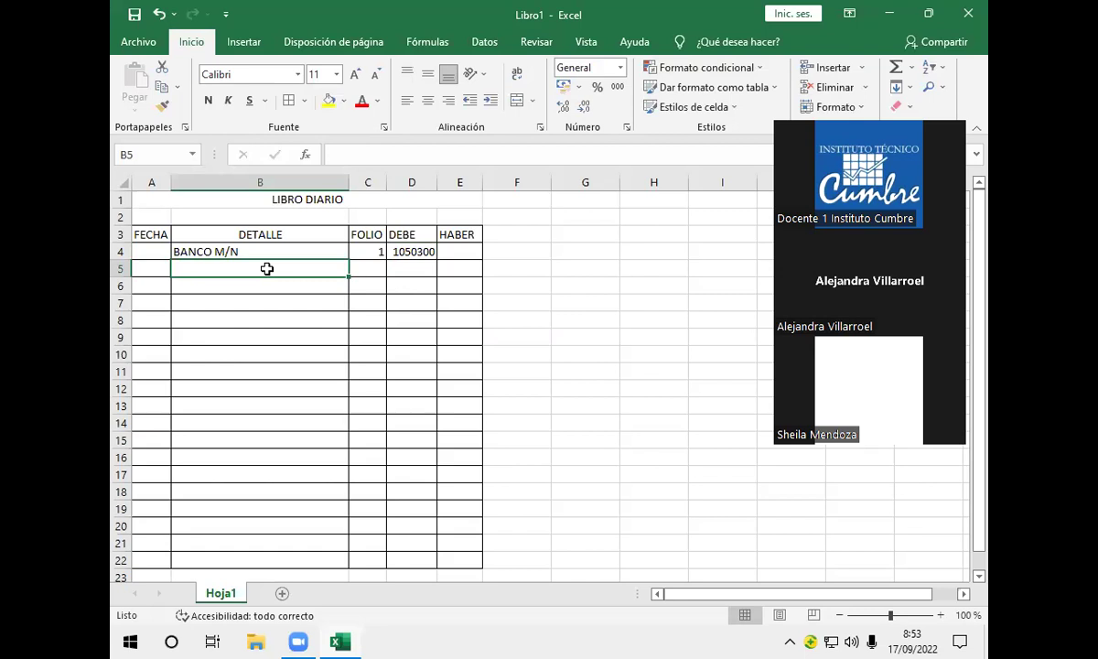
type("CAPITAL SOCIAL")
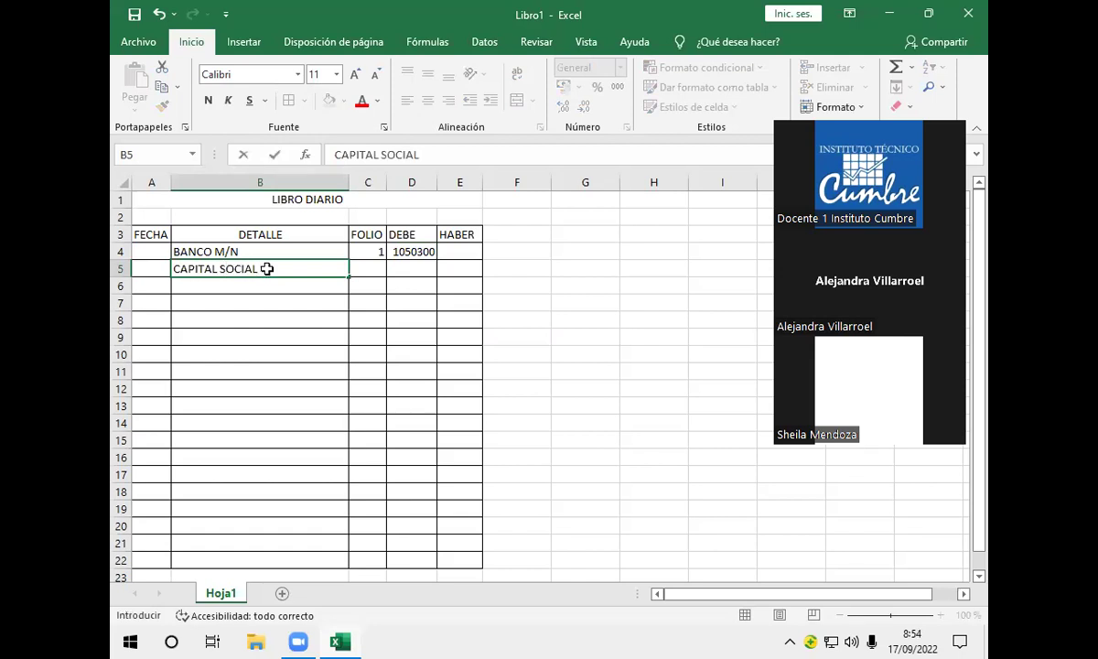
key("Return")
left_click(375, 270)
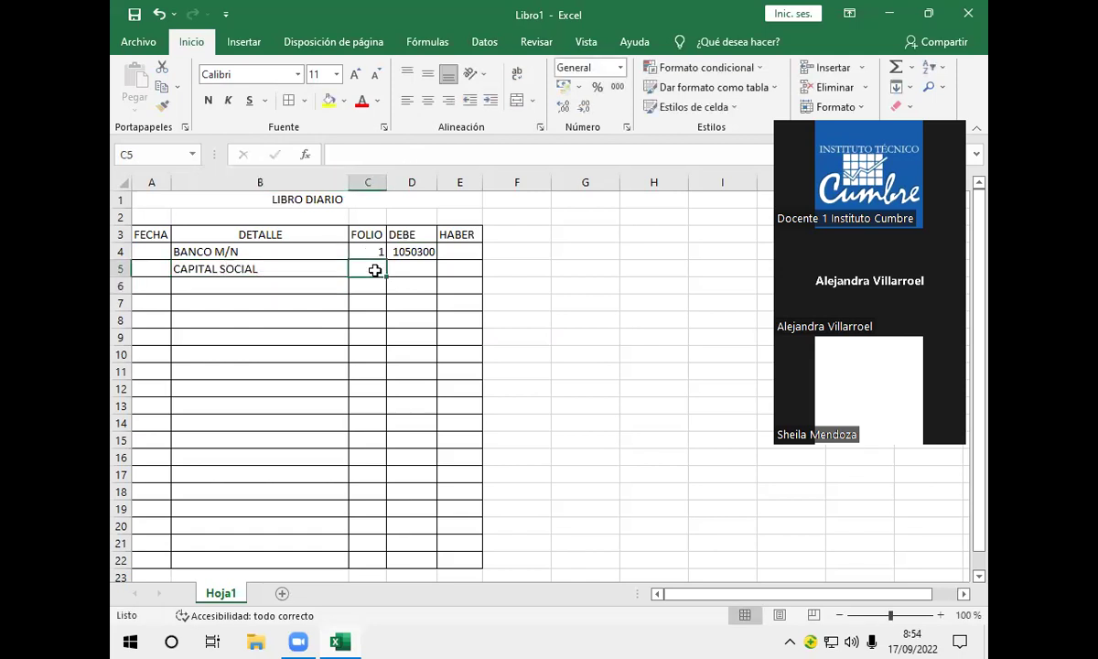
type("2")
key("Return")
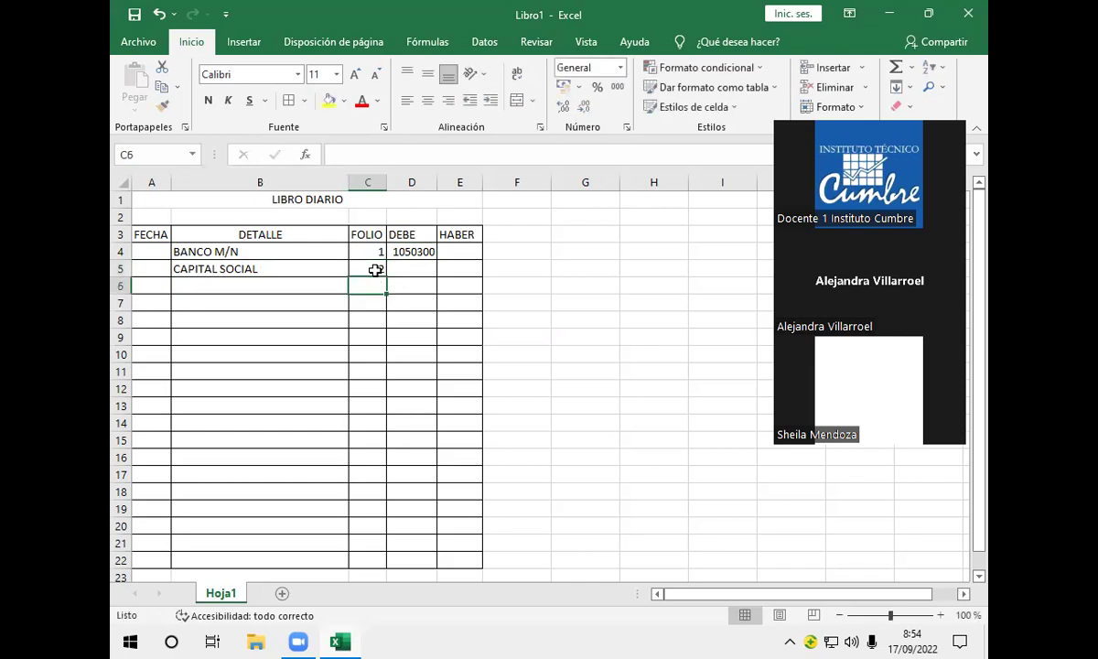
- Enter the formula +D4 as CAPITAL SOCIAL's HABER amount in cell E5 and widen column E slightly
left_click(408, 249)
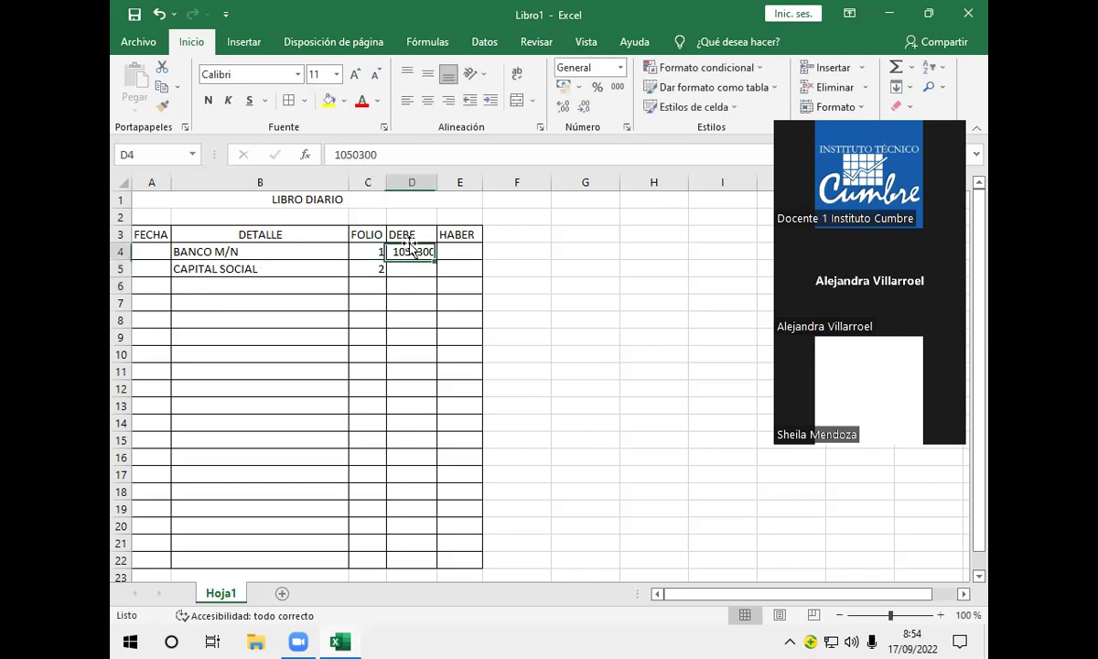
left_click(454, 266)
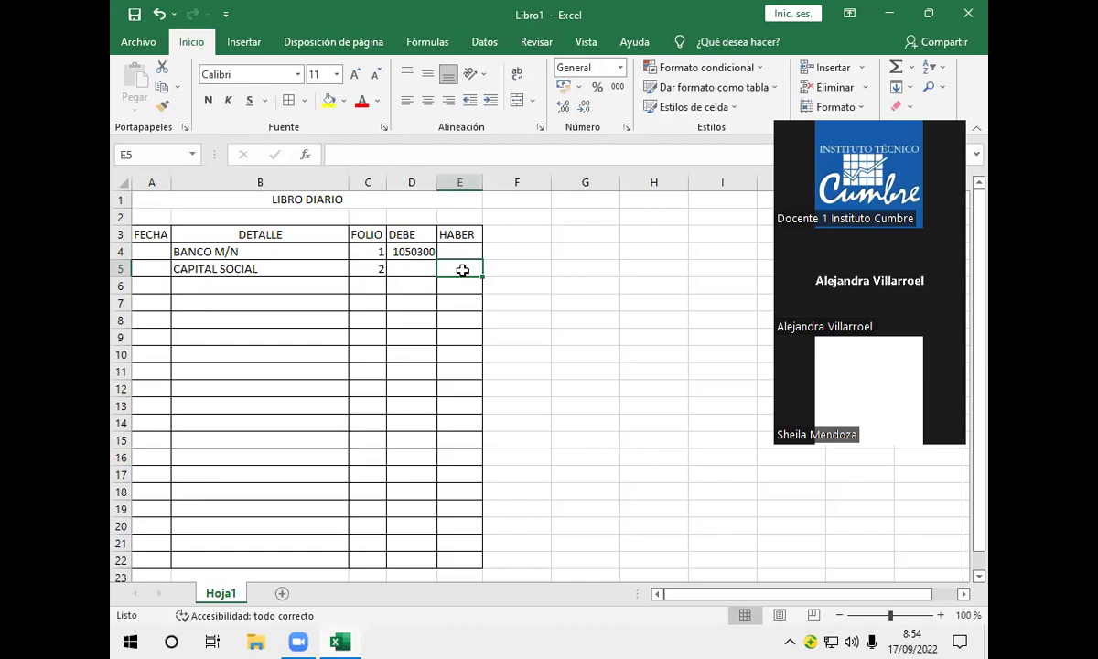
type("+")
left_click(413, 250)
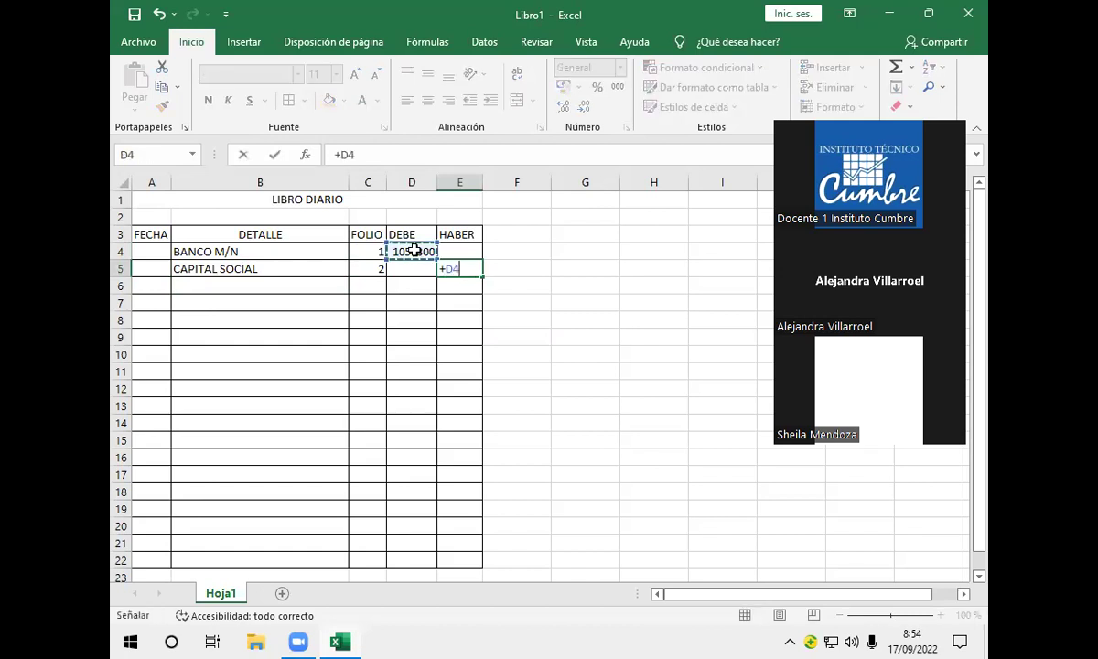
key("Return")
left_click(470, 265)
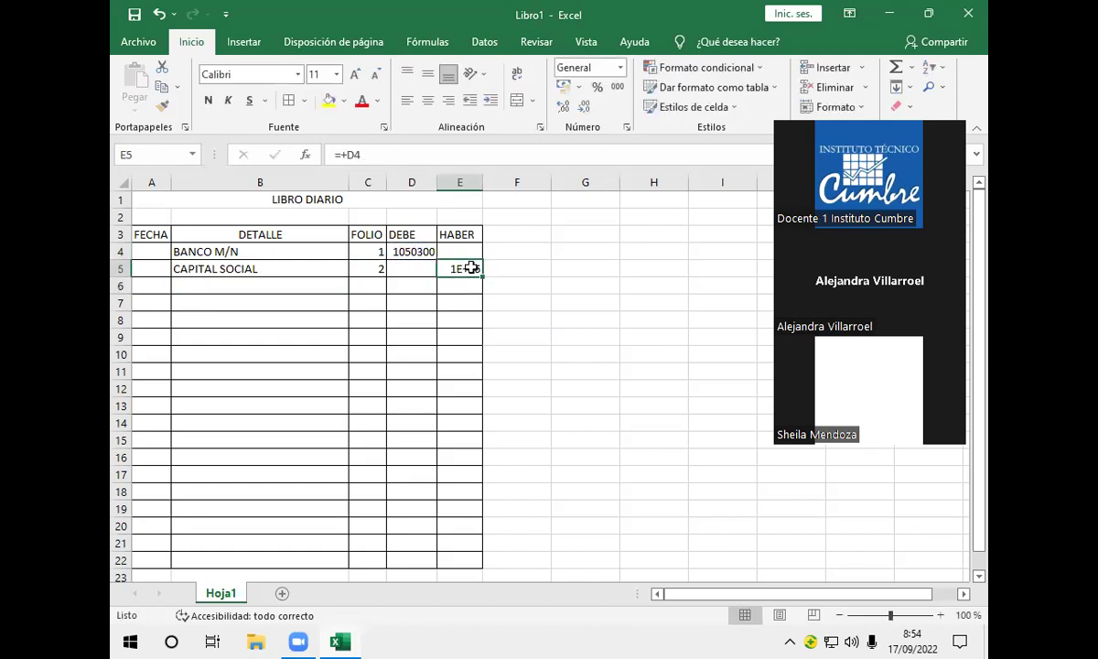
key("BackSpace")
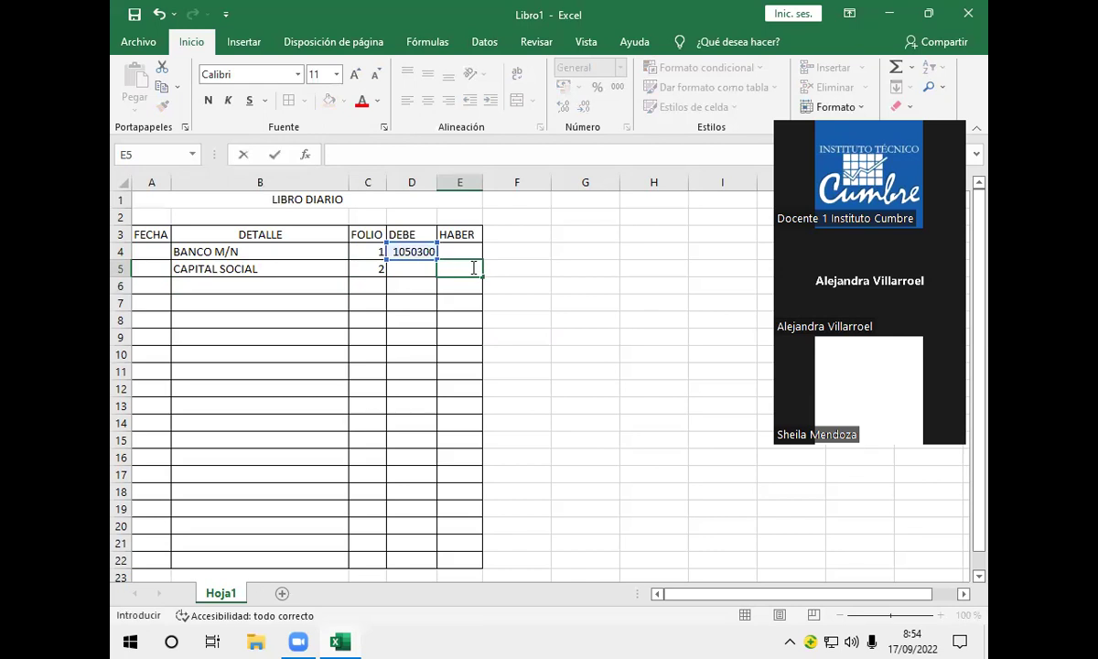
type("+")
left_click(404, 251)
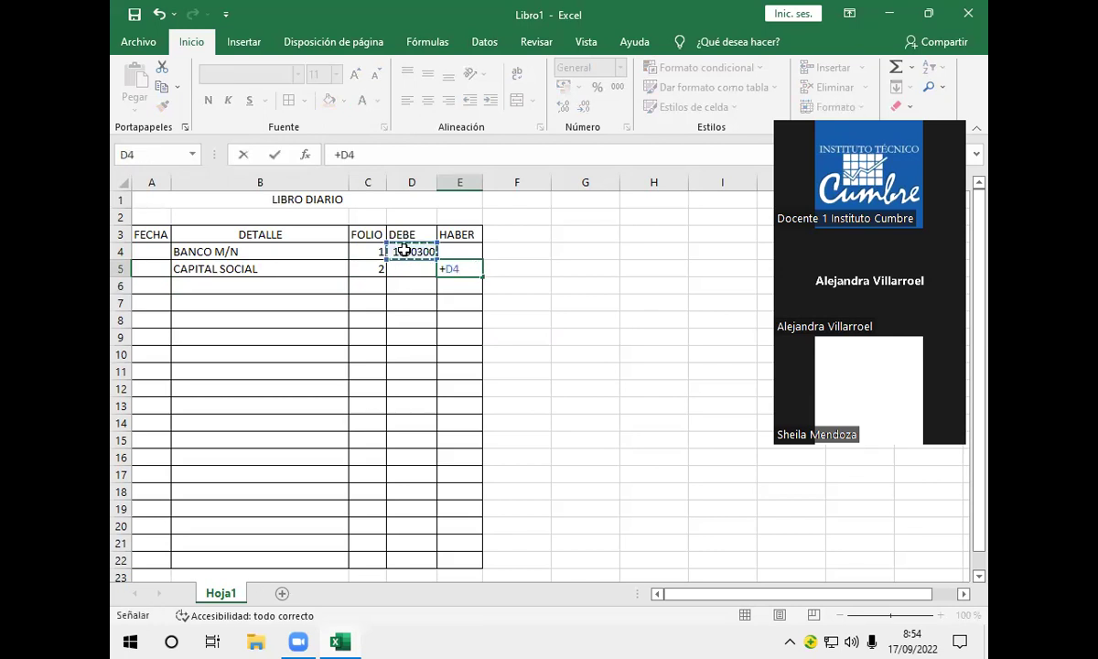
key("Return")
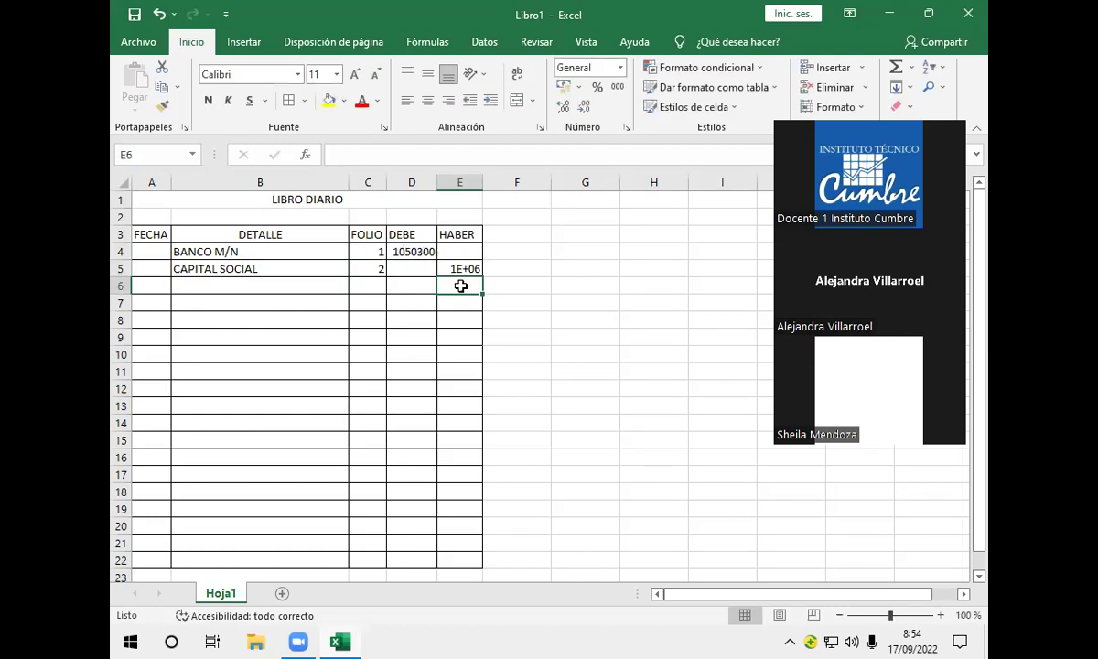
mouse_move(483, 183)
left_mouse_down()
mouse_move(524, 184)
mouse_move(489, 183)
left_mouse_up()
key("ctrl+z")
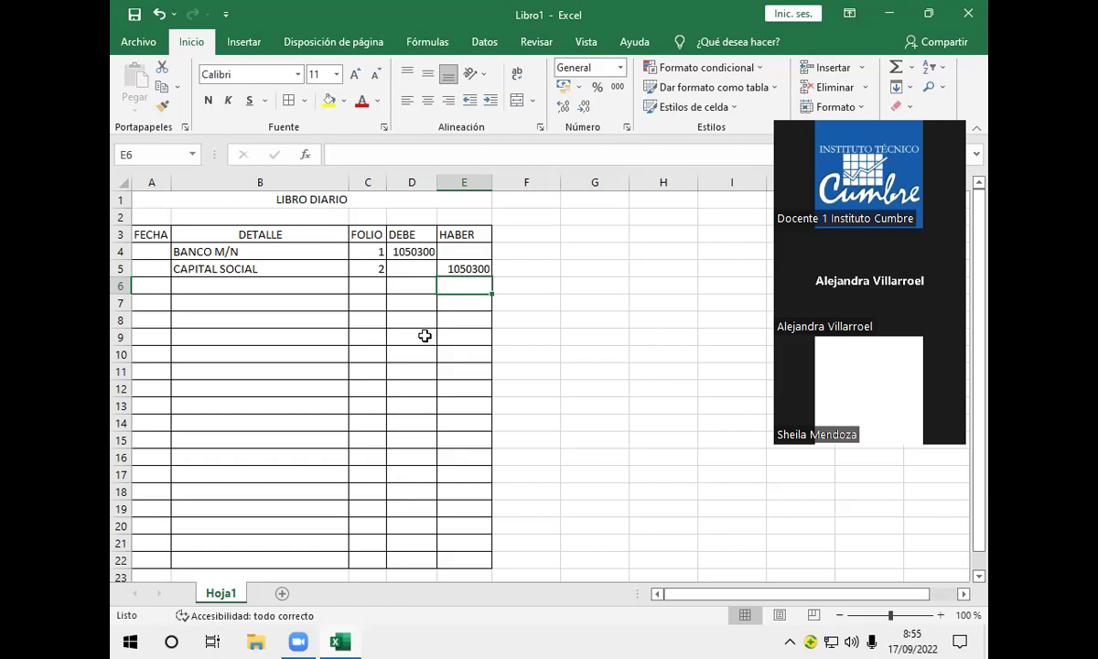
left_click(245, 301)
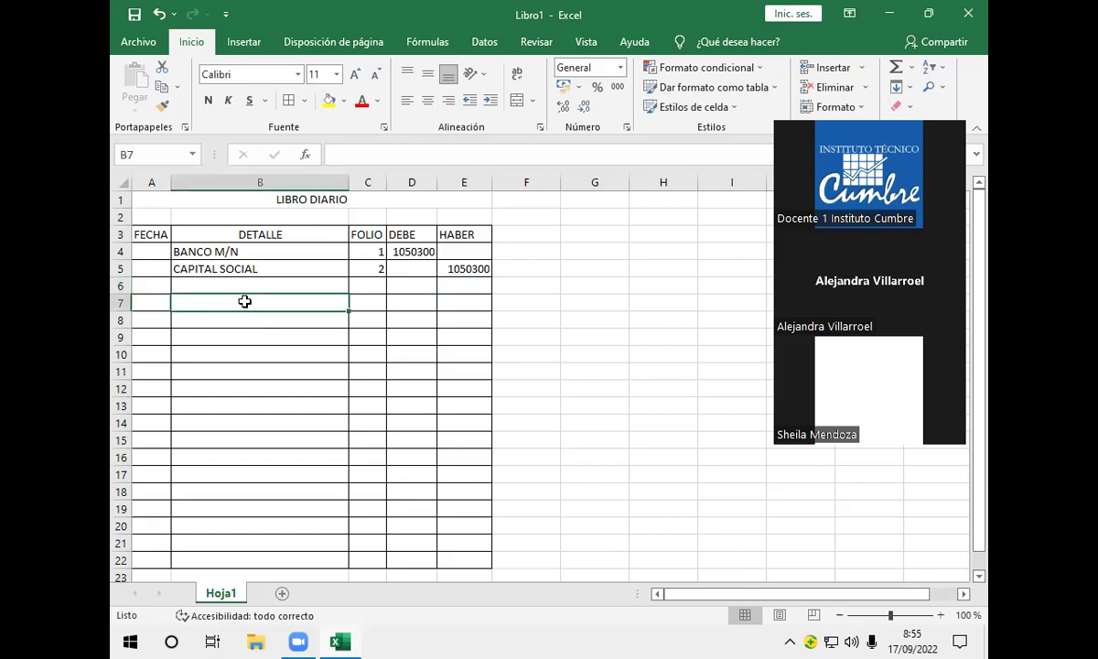
key("Up")
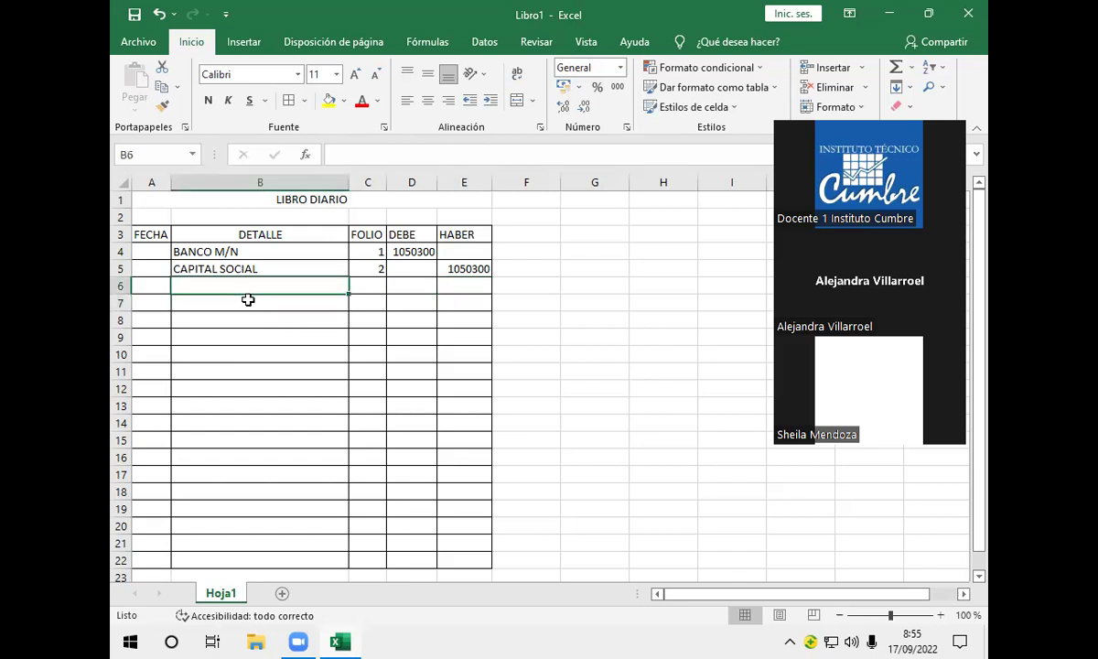
left_click(250, 301)
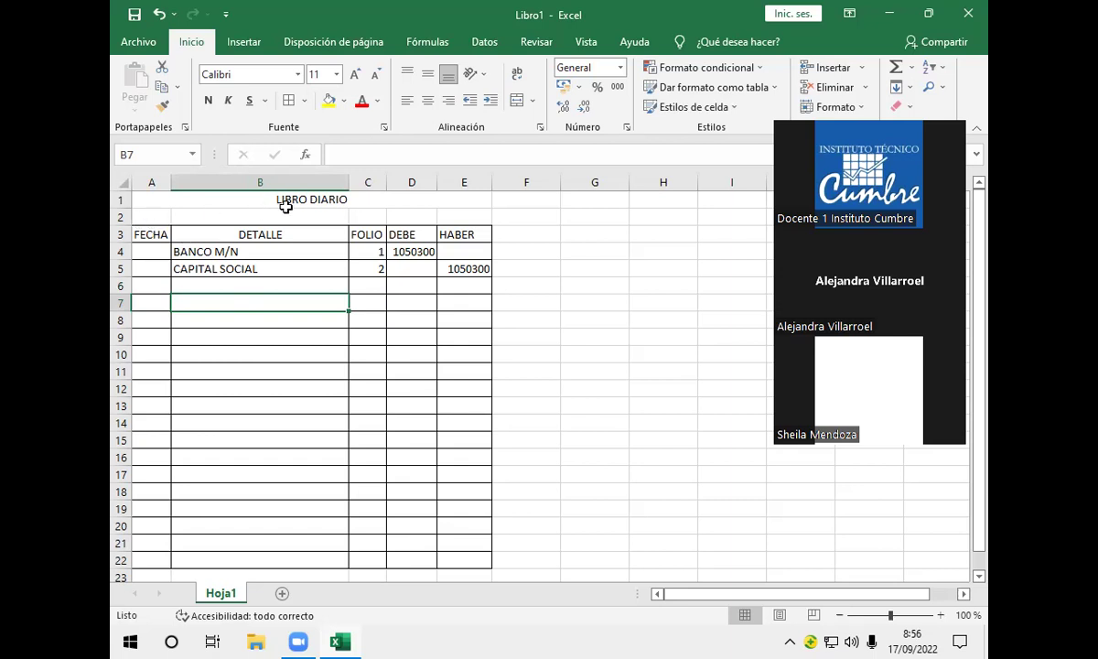
- Fill the merged LIBRO DIARIO title cell in row 1 with yellow
left_click(172, 199)
left_click(328, 101)
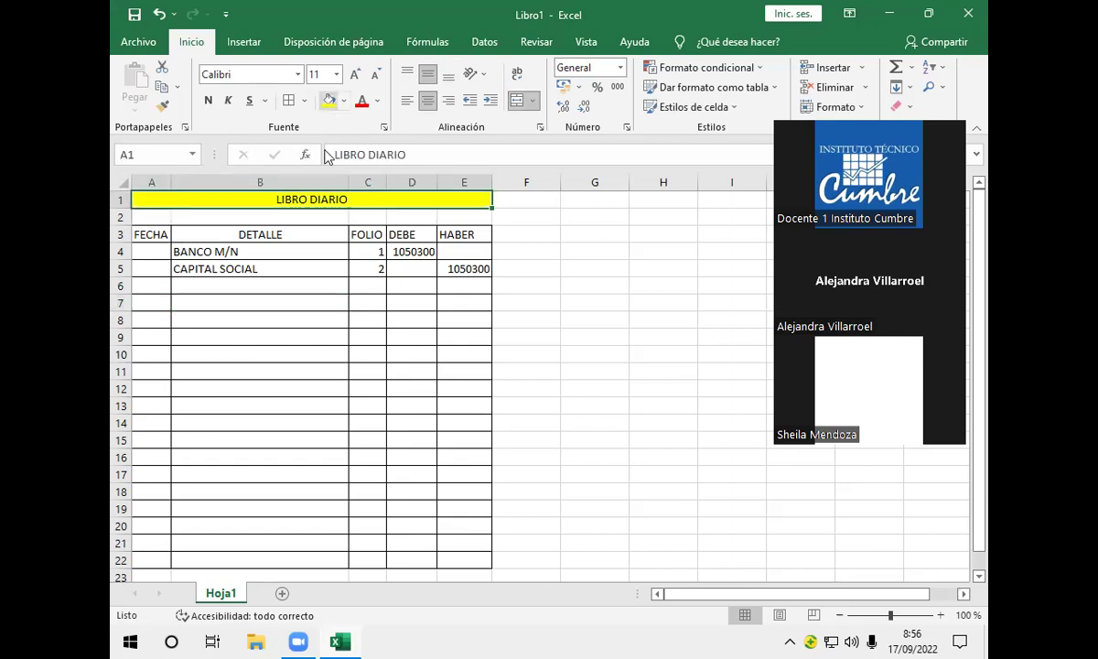
left_click(283, 287)
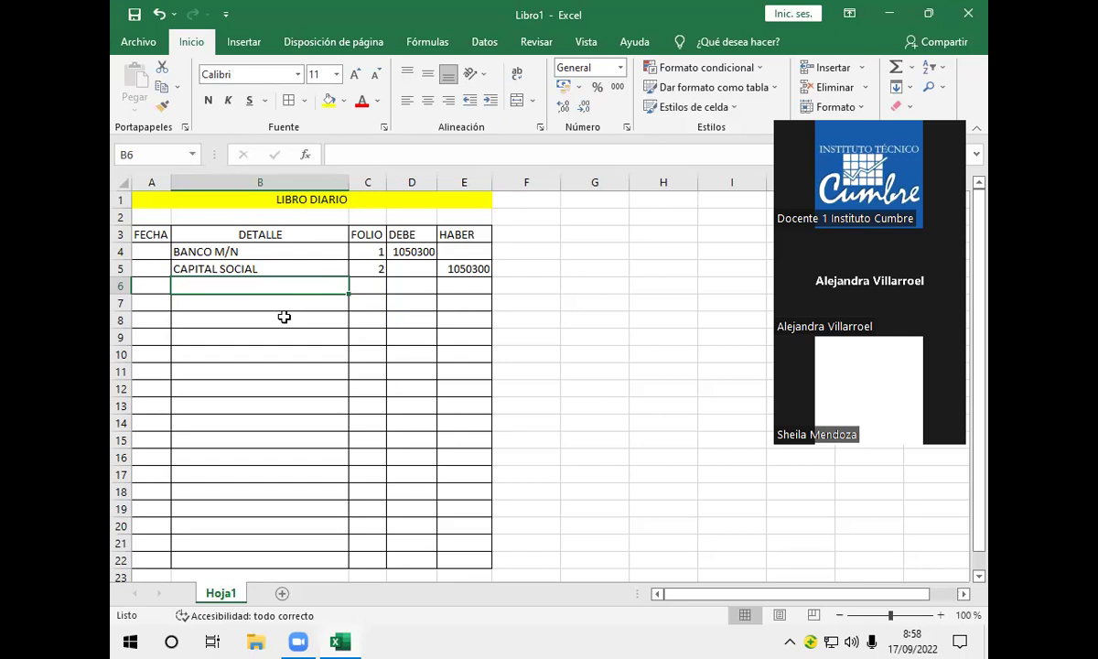
- Enter EQUIPO DE COMPUTACION, MUEBLES Y ENSERES and CREDITO FISCAL as DETALLE entries in cells B7 to B9
left_click(260, 300)
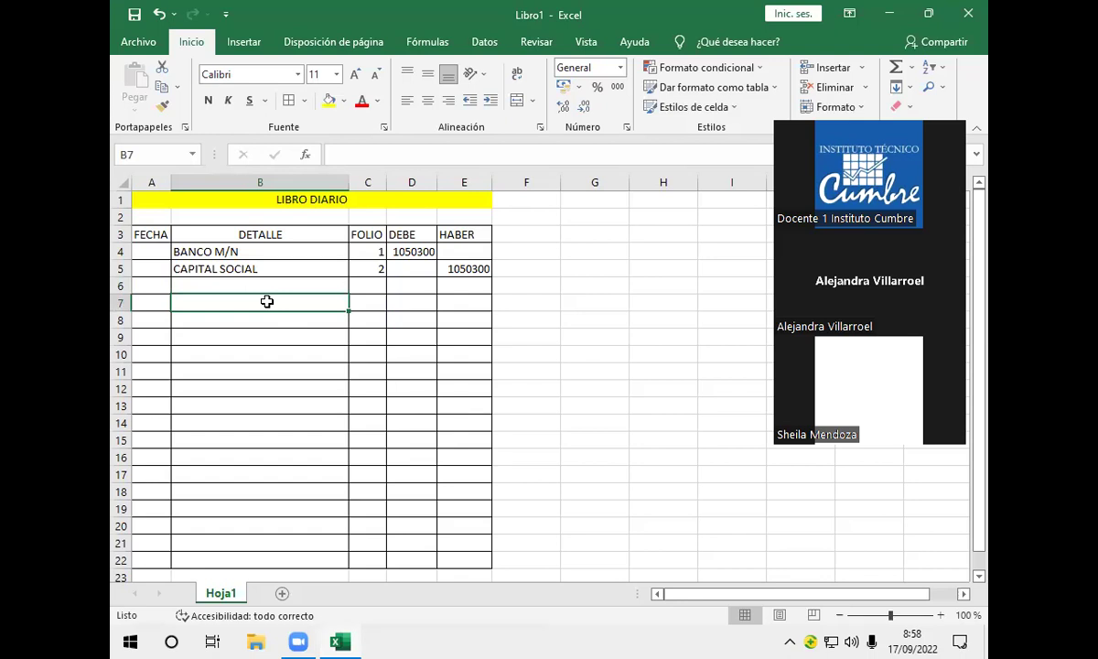
type("EQ")
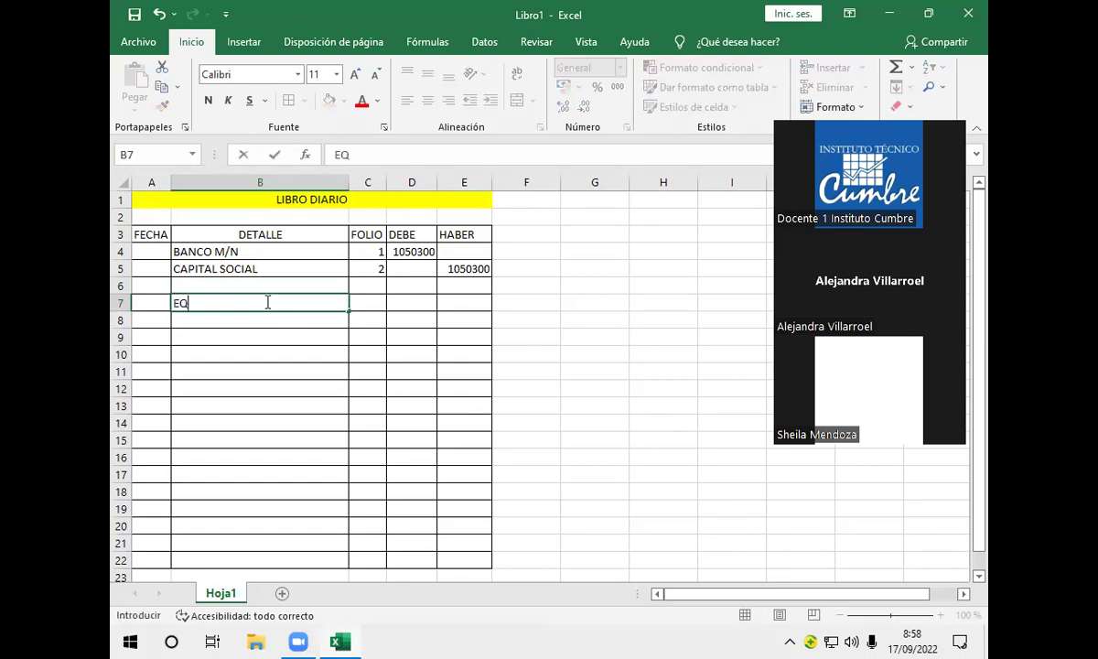
type("UIPO DE ")
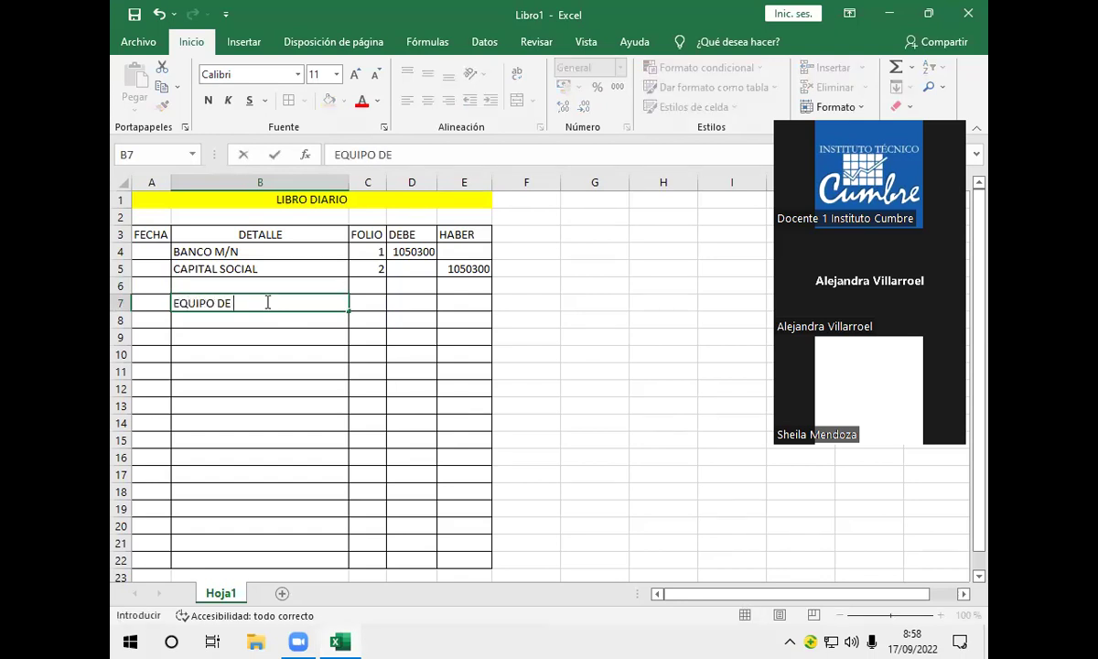
type("COMPUTACION")
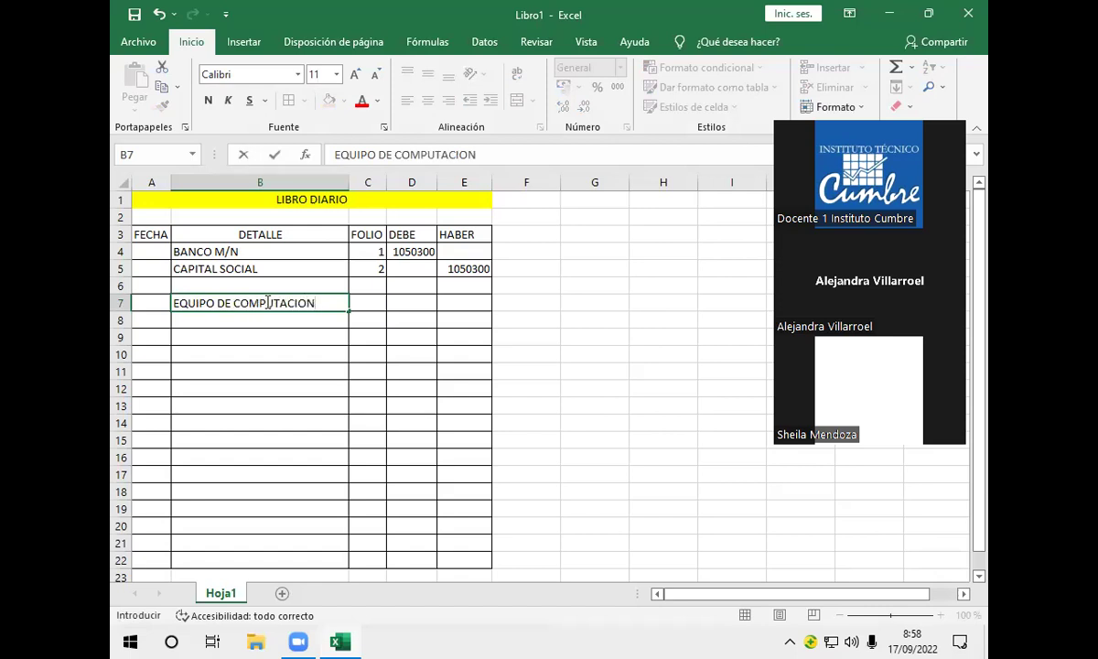
key("Return")
type("MUE")
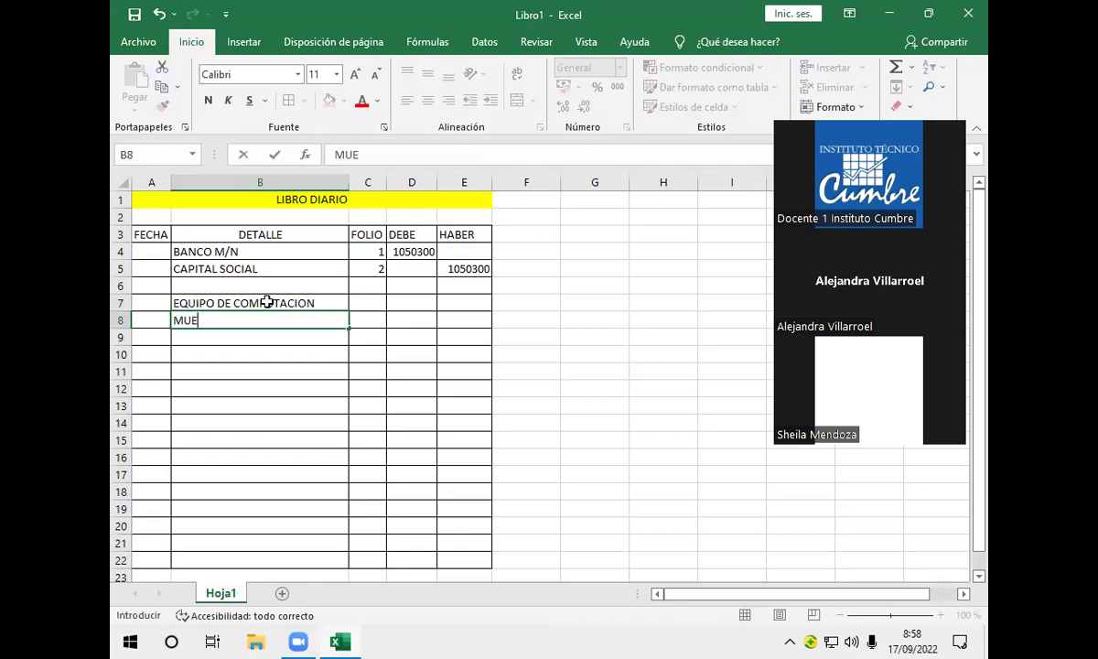
type("BLES Y ENSERES")
key("Return")
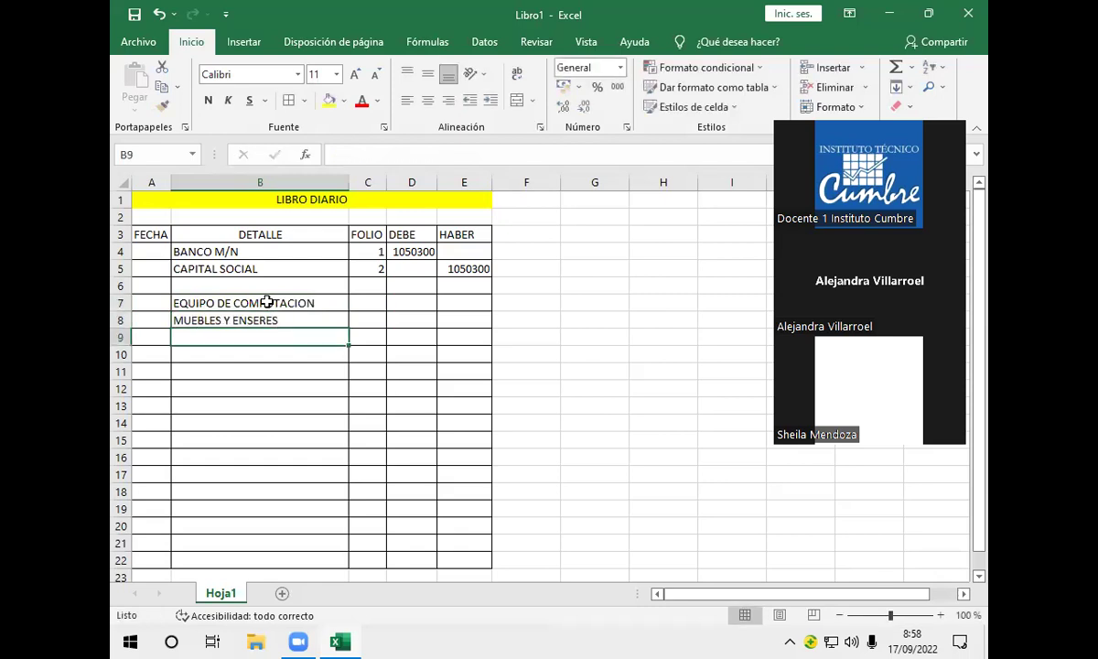
type("CREDI")
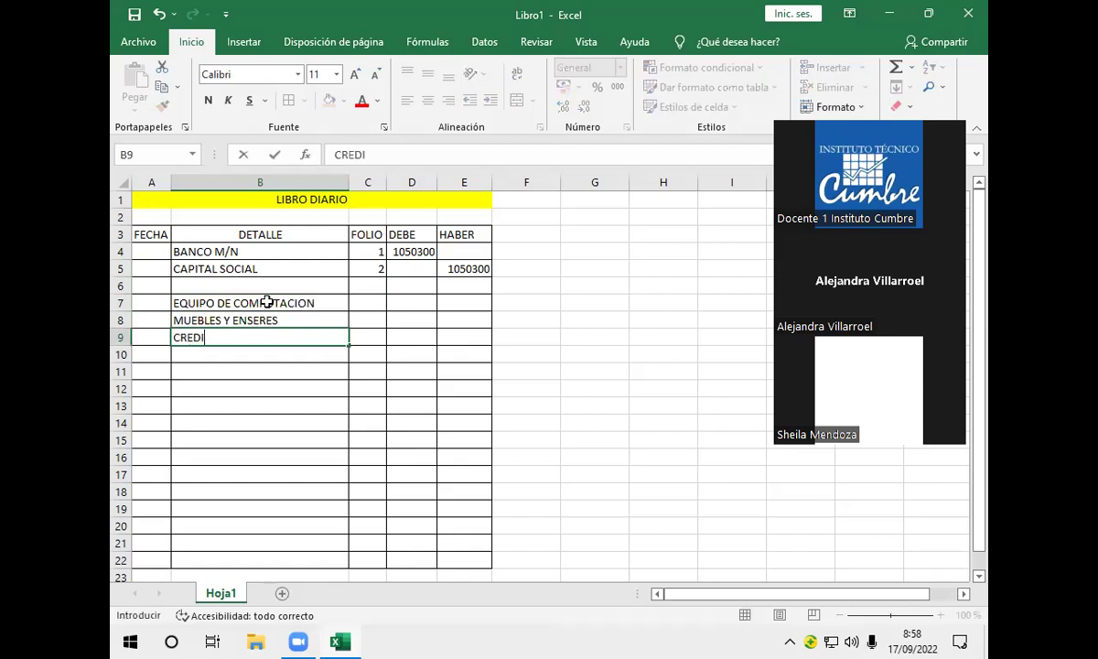
type("TO FISCAL")
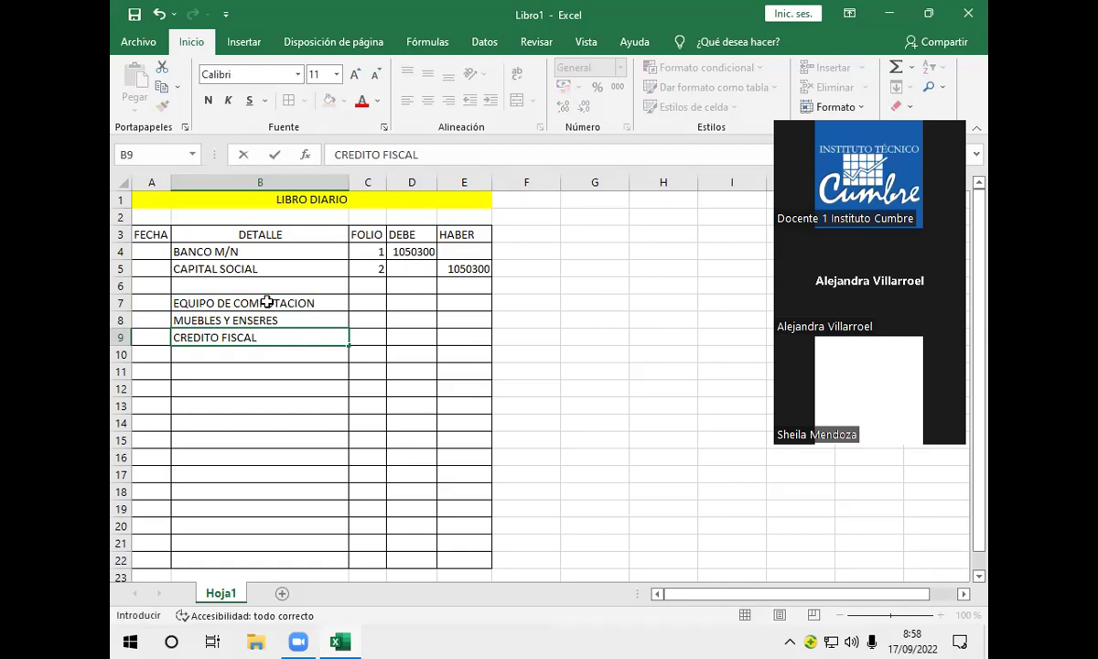
key("Return")
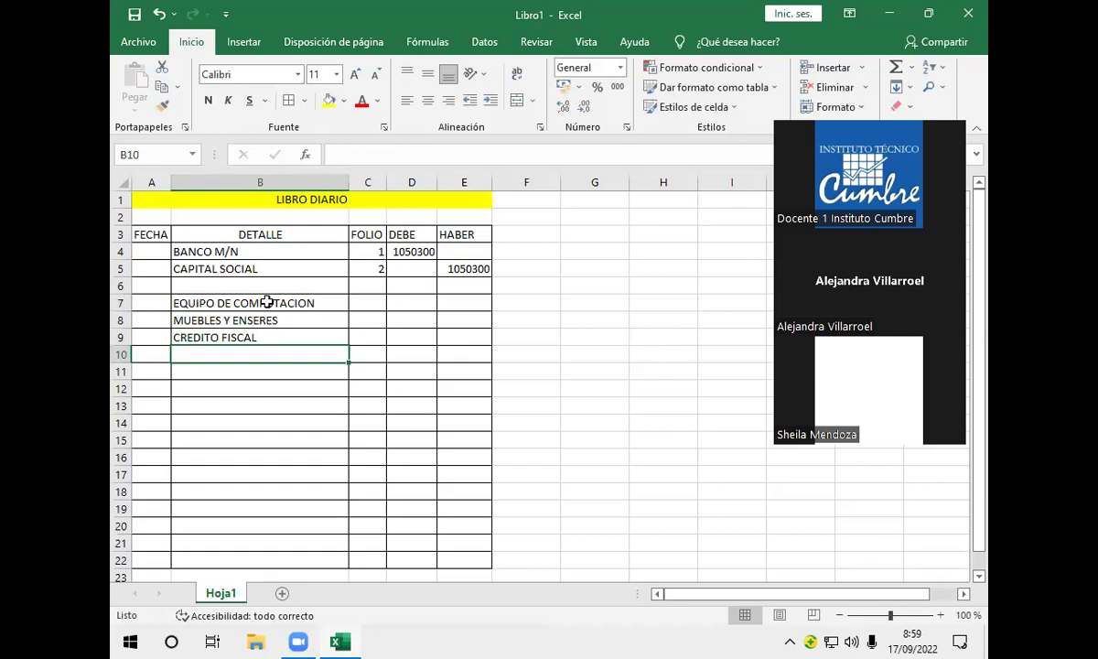
- Copy the BANCO M/N entry with its folio number from B4:C4 into row 10, starting at B10
left_click(241, 252)
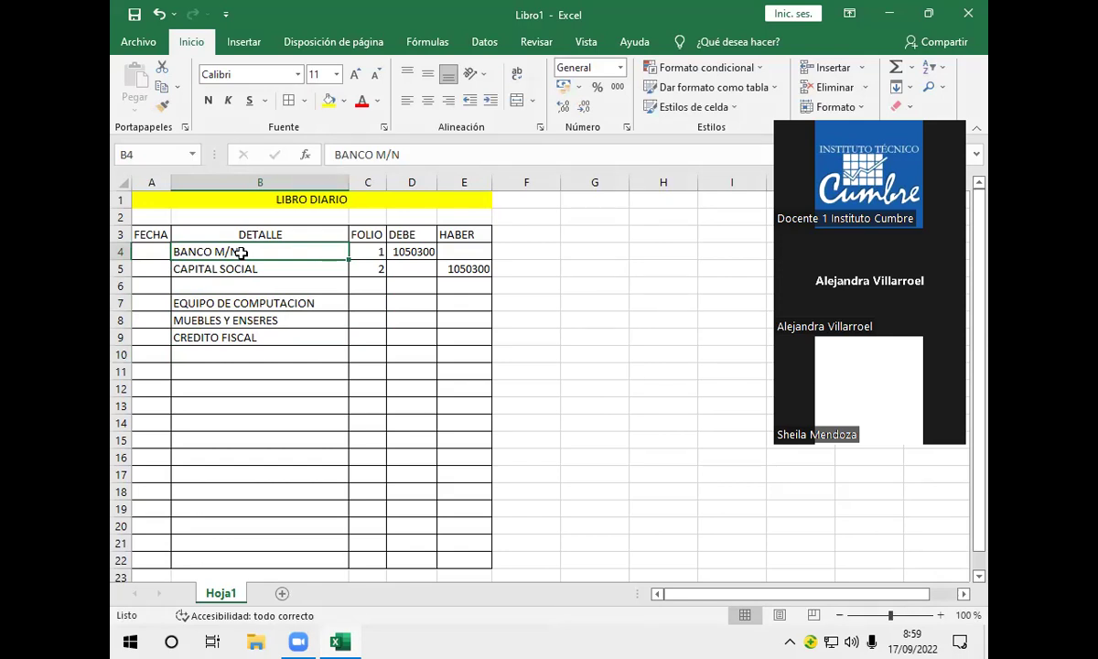
left_click_drag(282, 250, 352, 251)
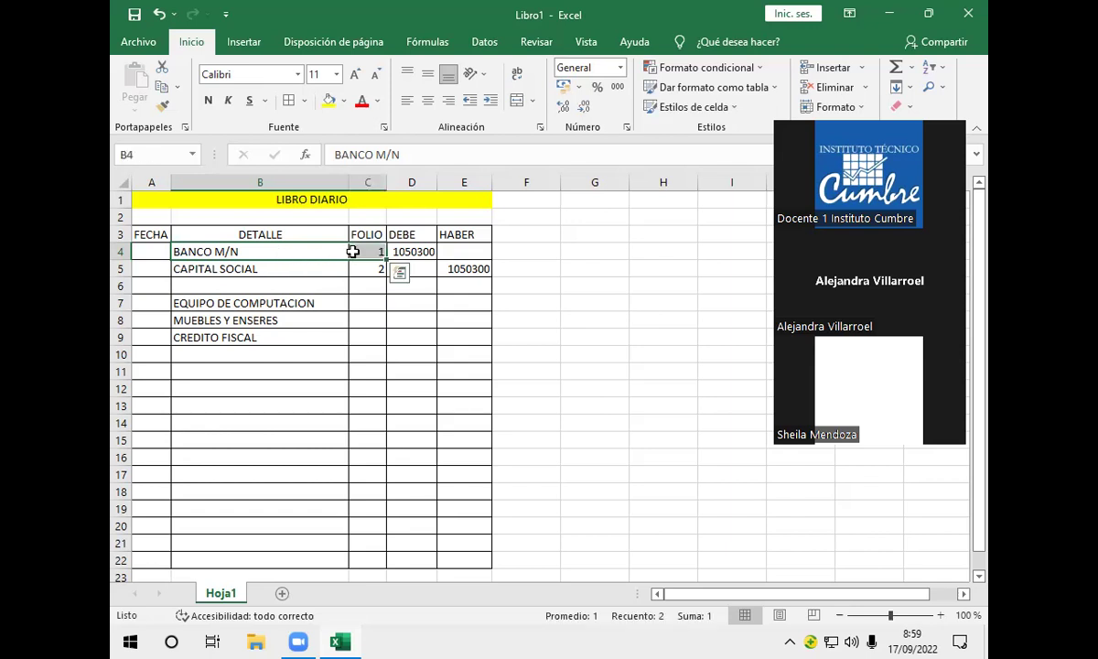
key("ctrl+c")
left_click(287, 360)
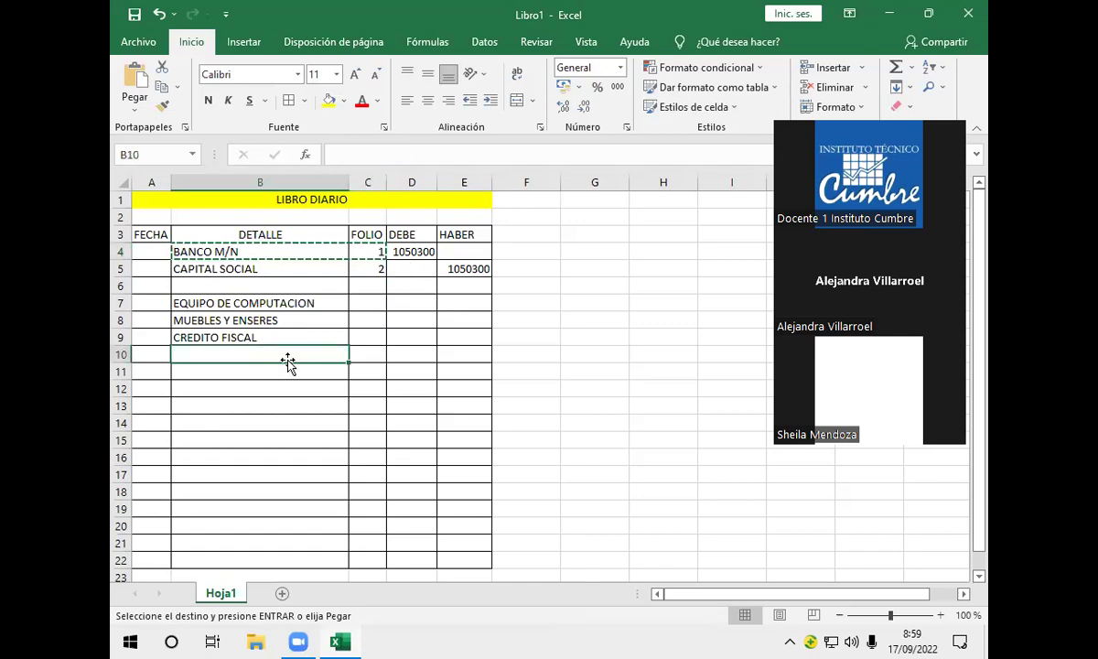
key("Return")
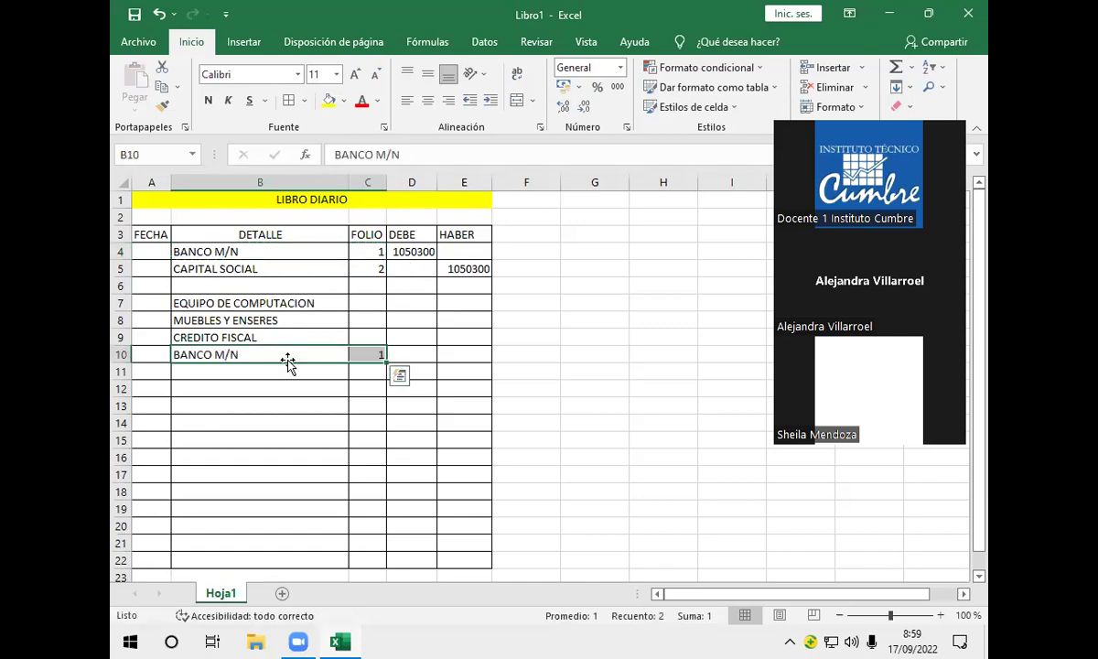
- Enter folio numbers 3, 4 and 5 for EQUIPO DE COMPUTACION, MUEBLES Y ENSERES and CREDITO FISCAL in cells C7 to C9
left_click(366, 299)
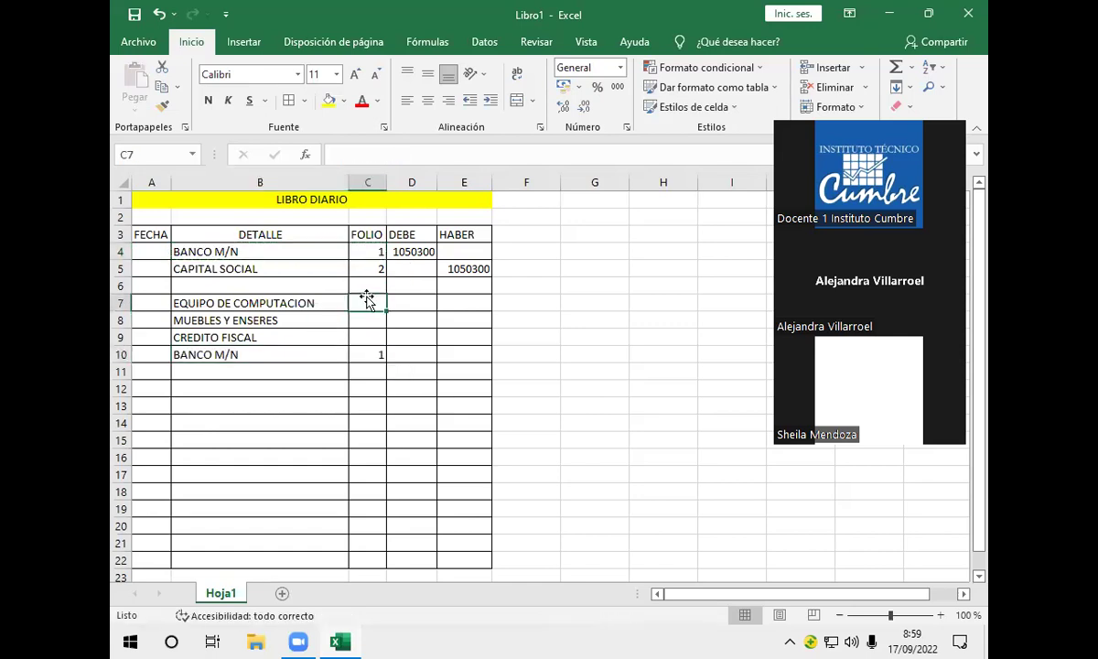
type("3")
left_click(375, 319)
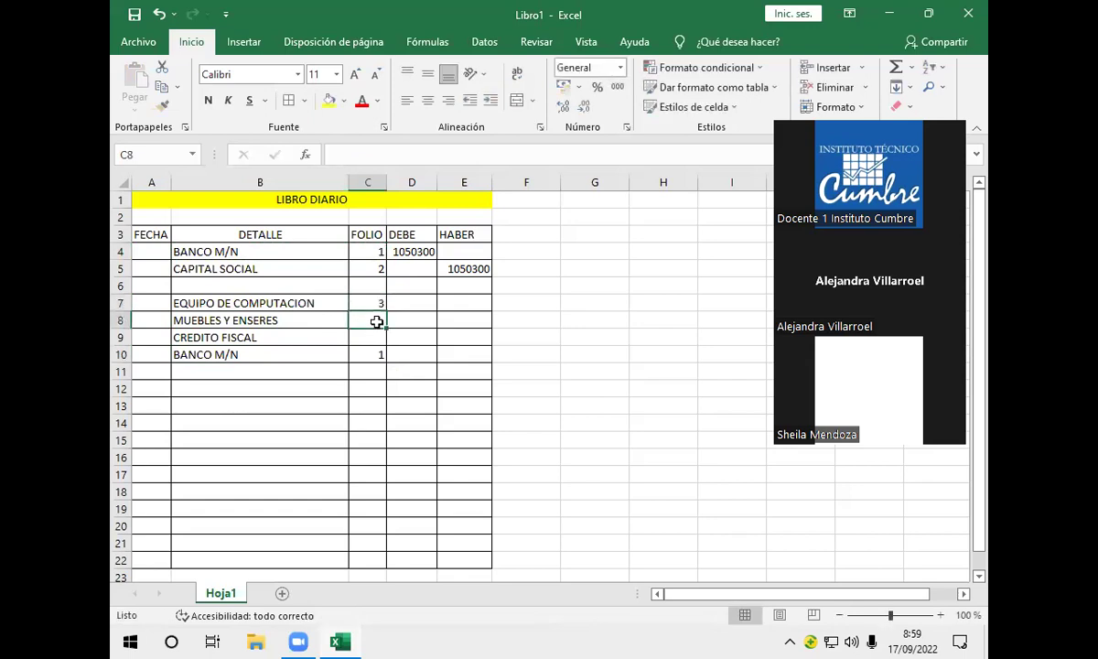
type("4")
left_click(375, 340)
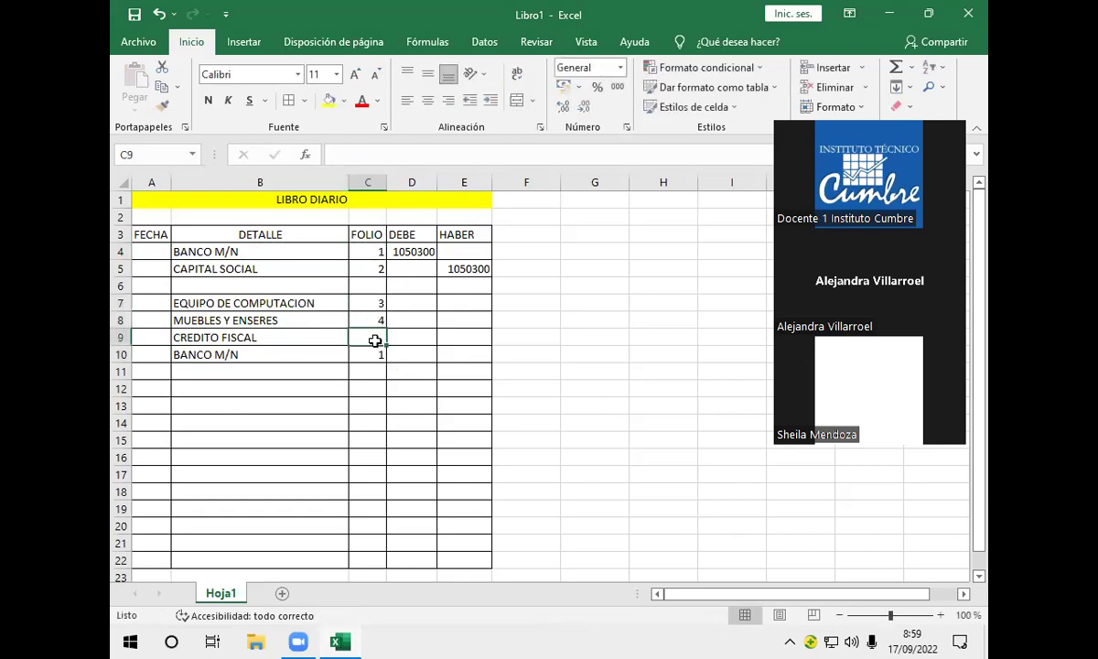
type("5")
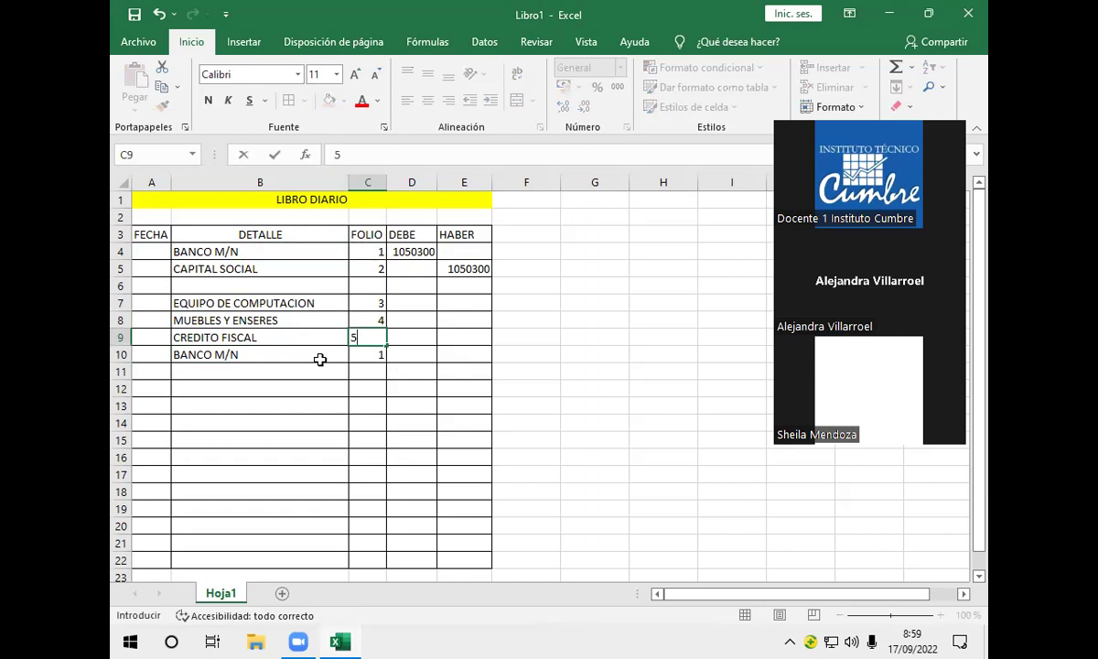
key("Return")
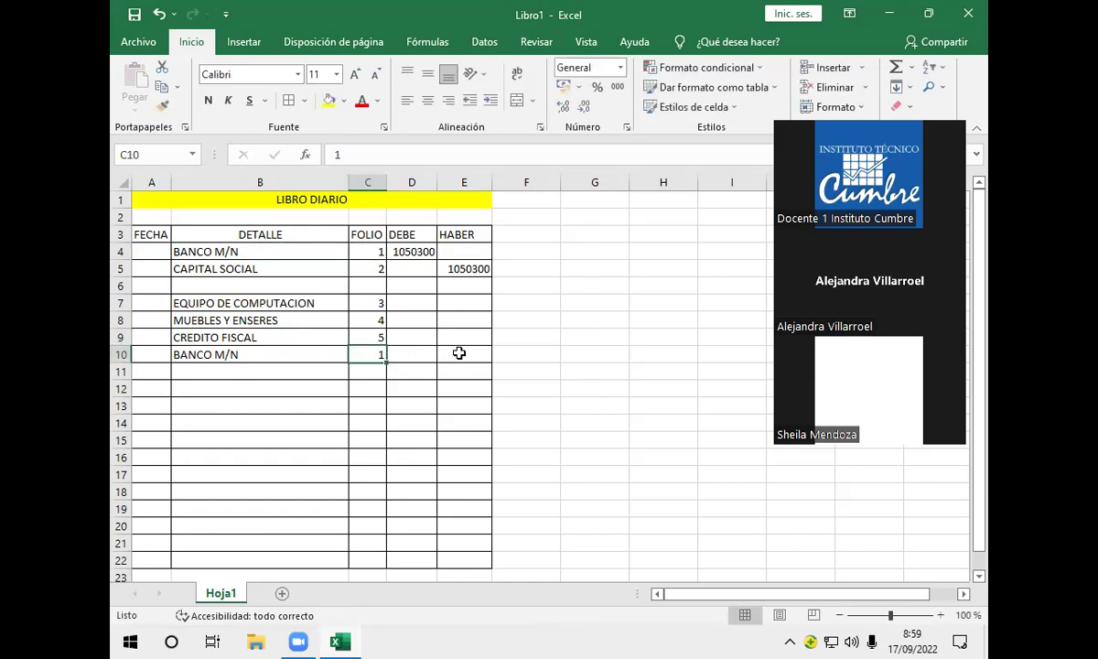
- Enter the DEBE formulas +12300*87% for EQUIPO DE COMPUTACION in D7 and +14200*87% for MUEBLES Y ENSERES in D8
left_click(460, 354)
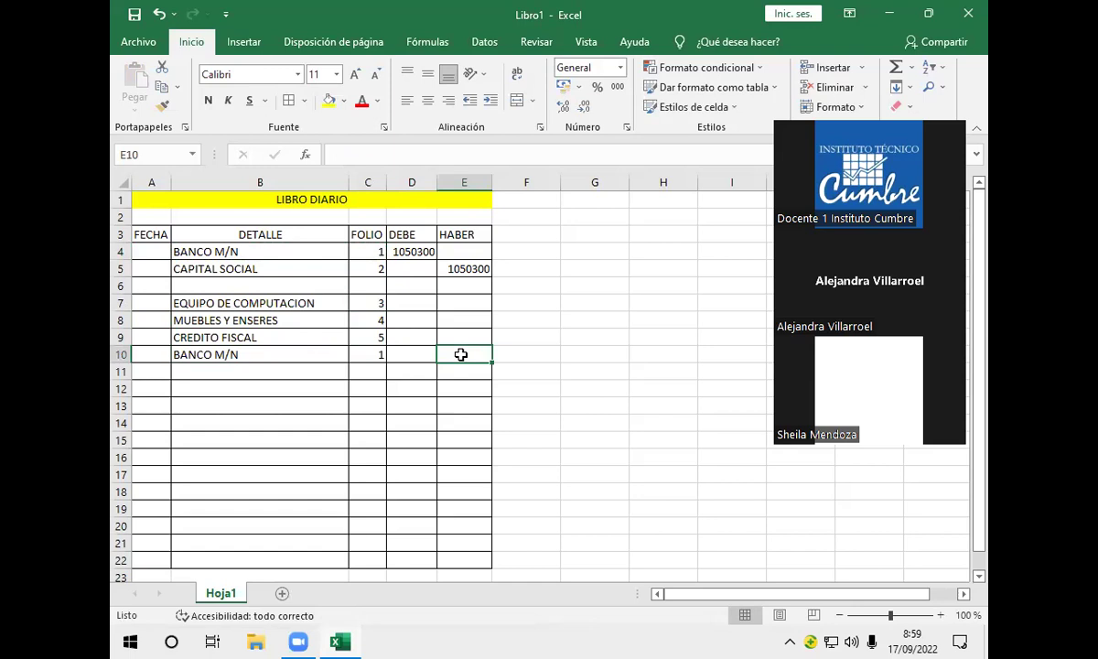
left_click(409, 304)
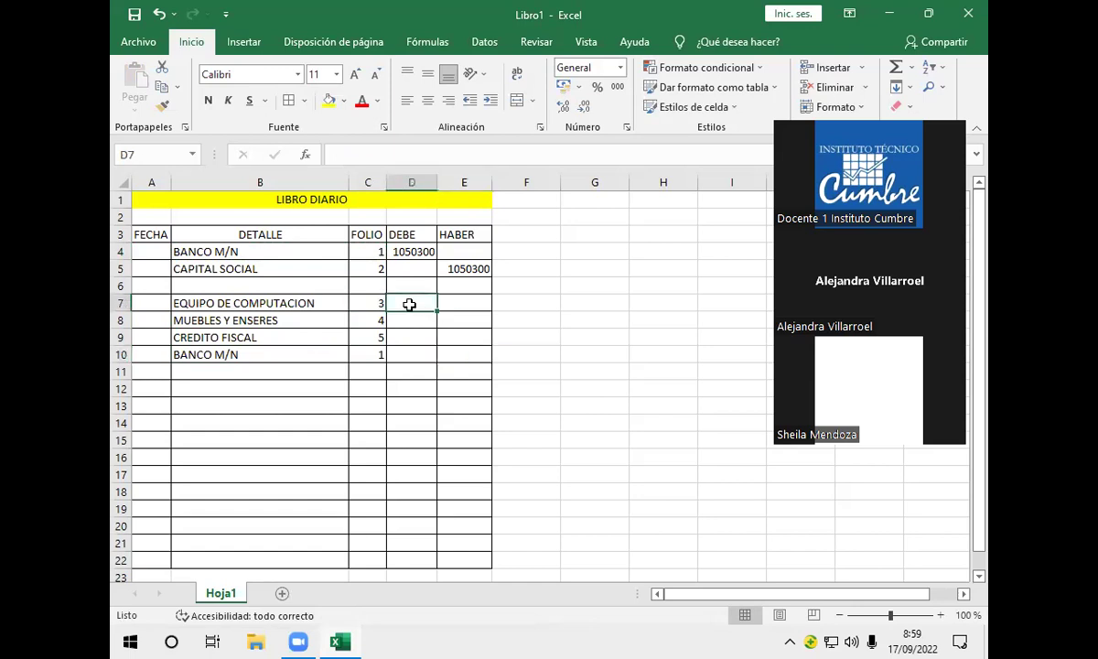
type("+")
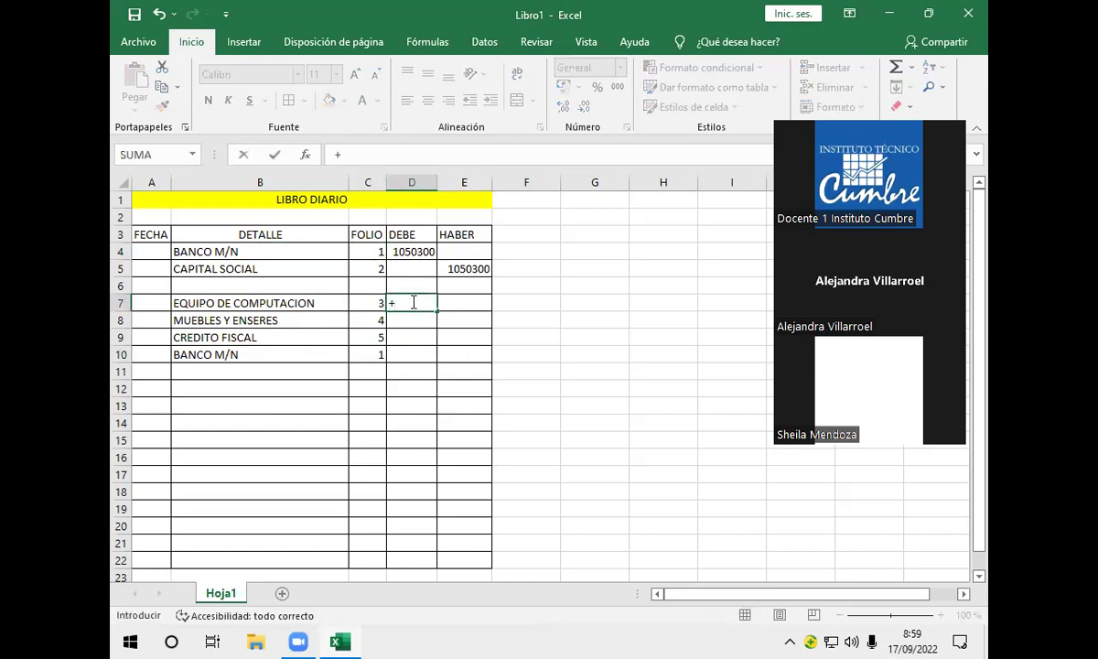
type("12300*87%")
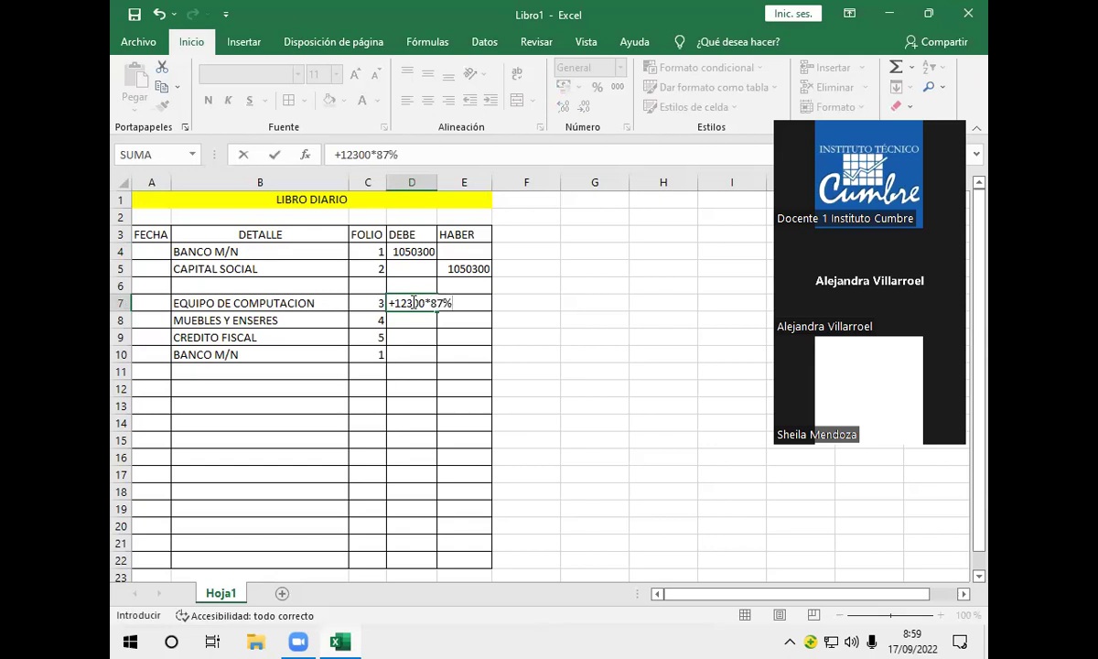
key("Return")
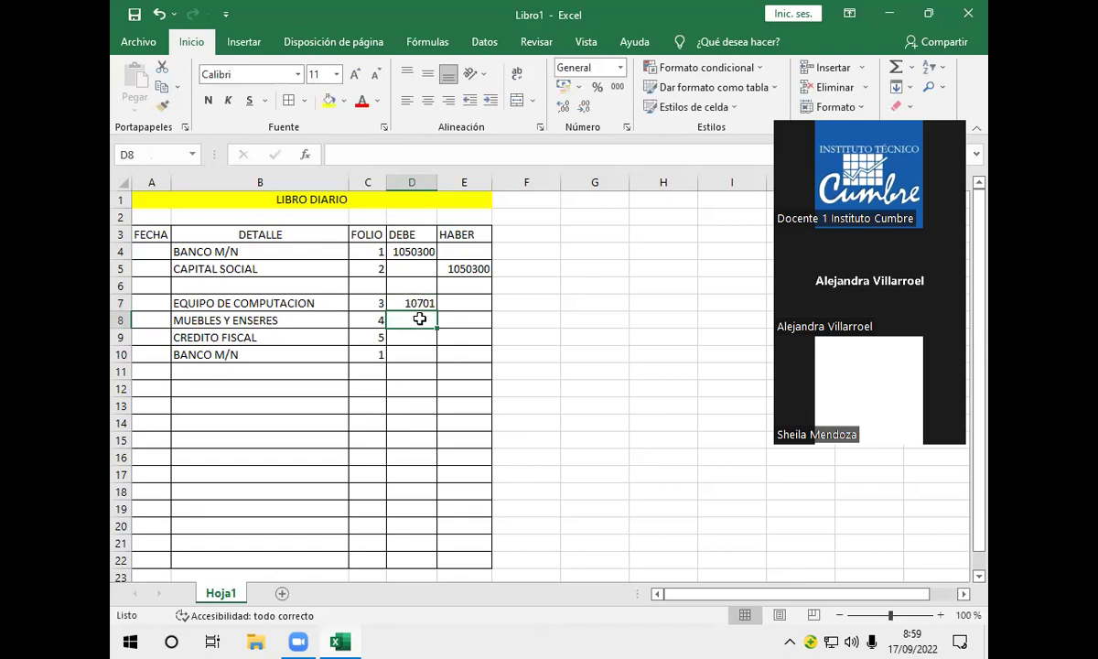
type("+")
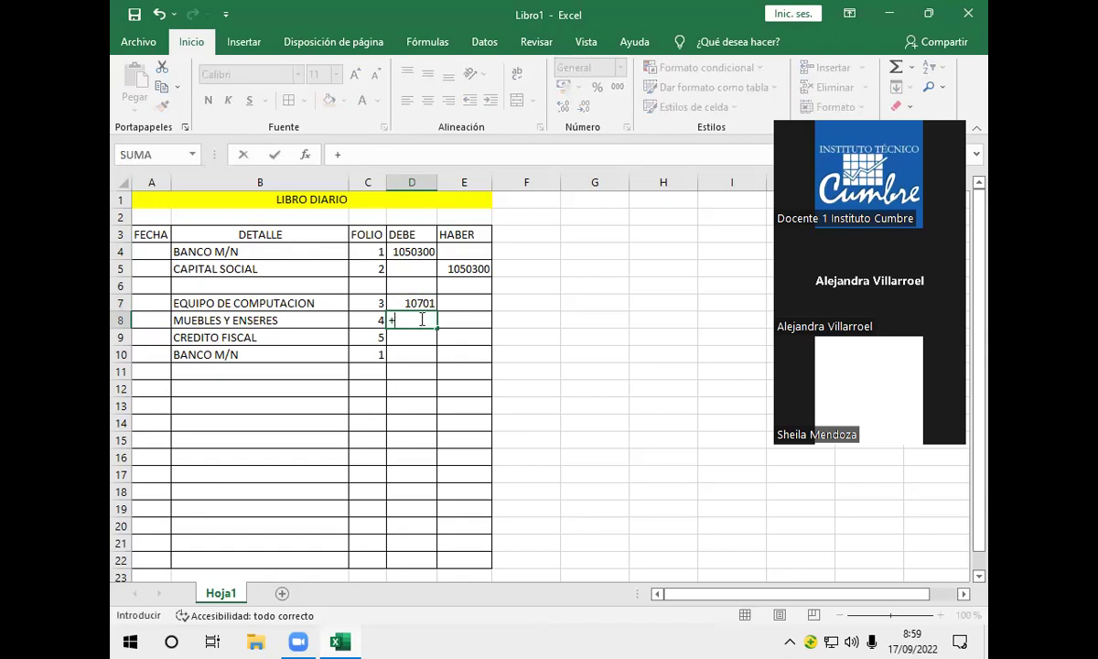
type("14200*")
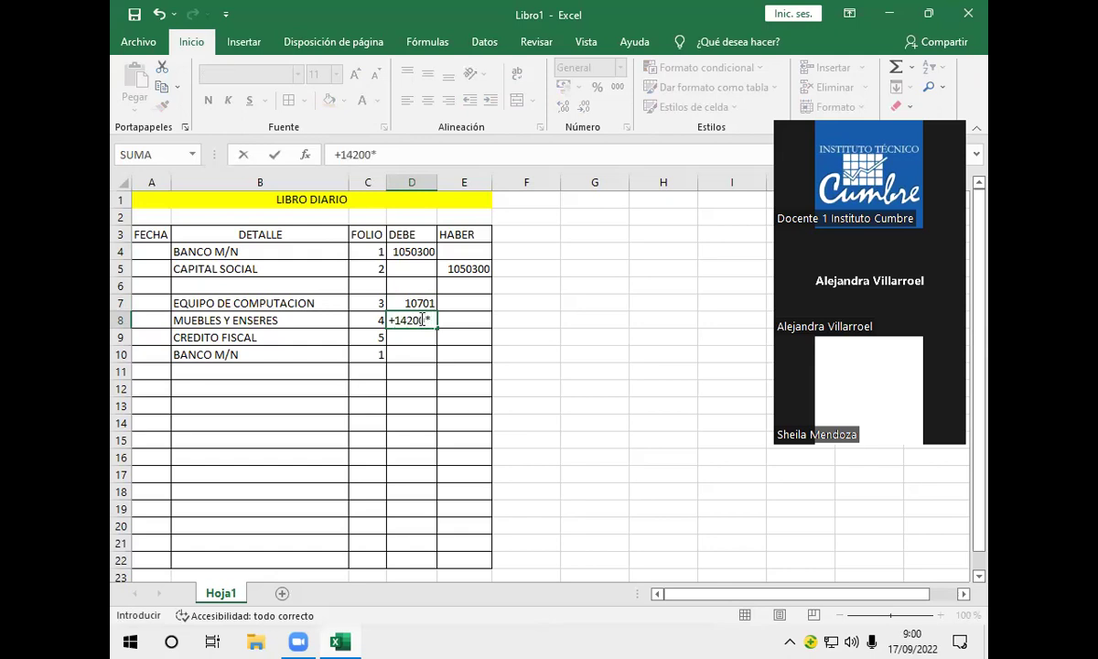
type("87%")
key("Return")
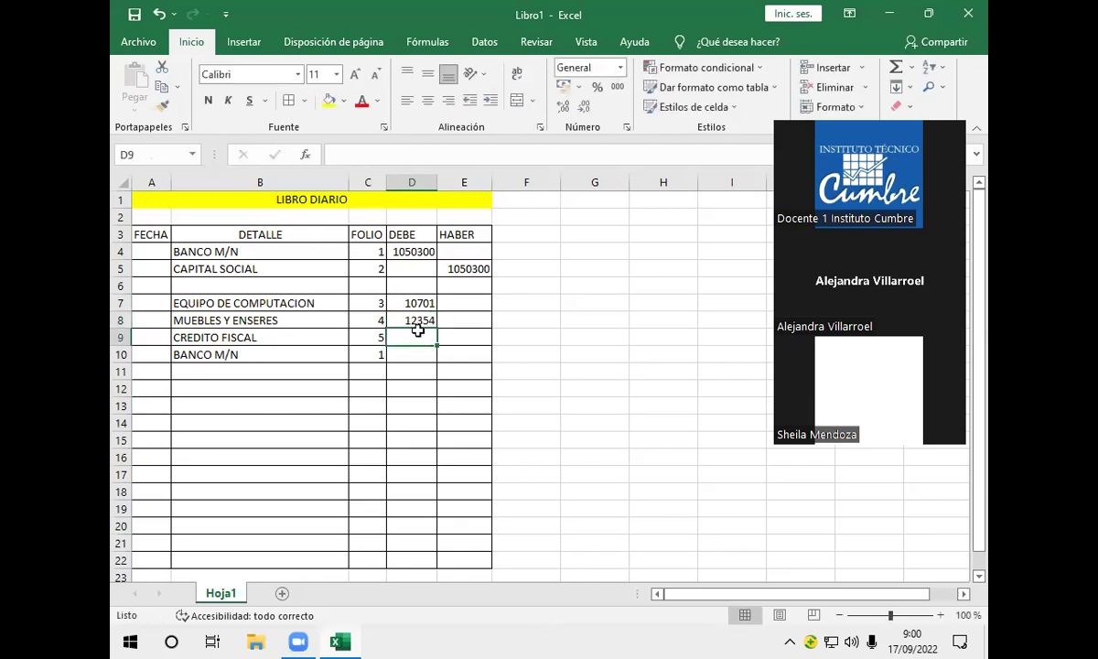
- Enter the formula +(12300+14200)*13% as CREDITO FISCAL's DEBE amount in cell D9
type("+")
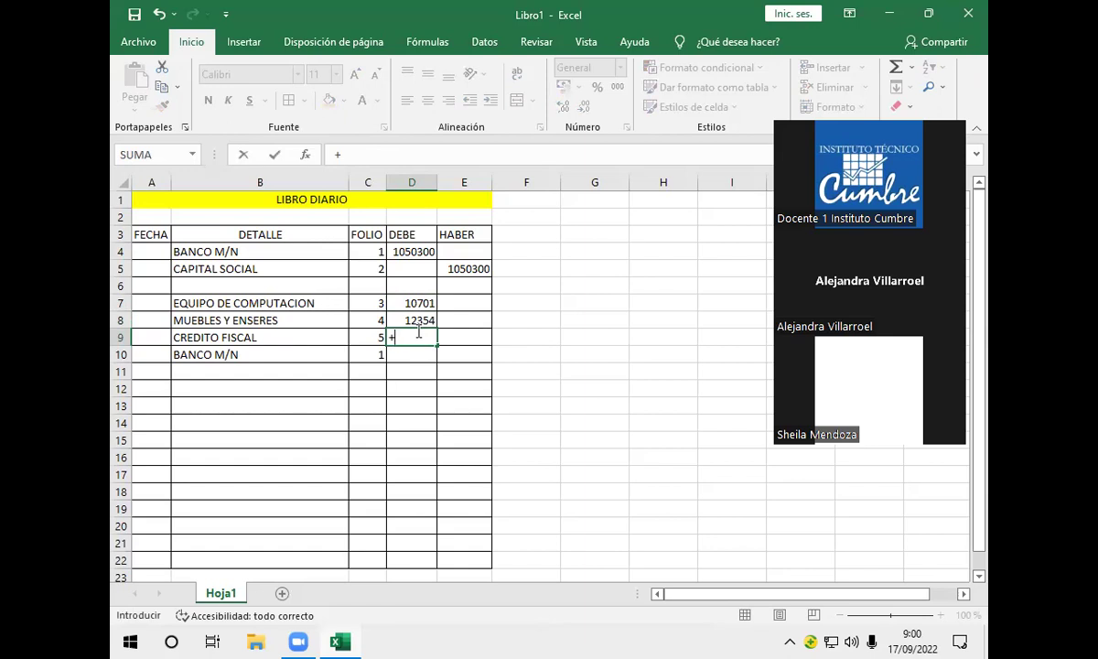
type("(12300+")
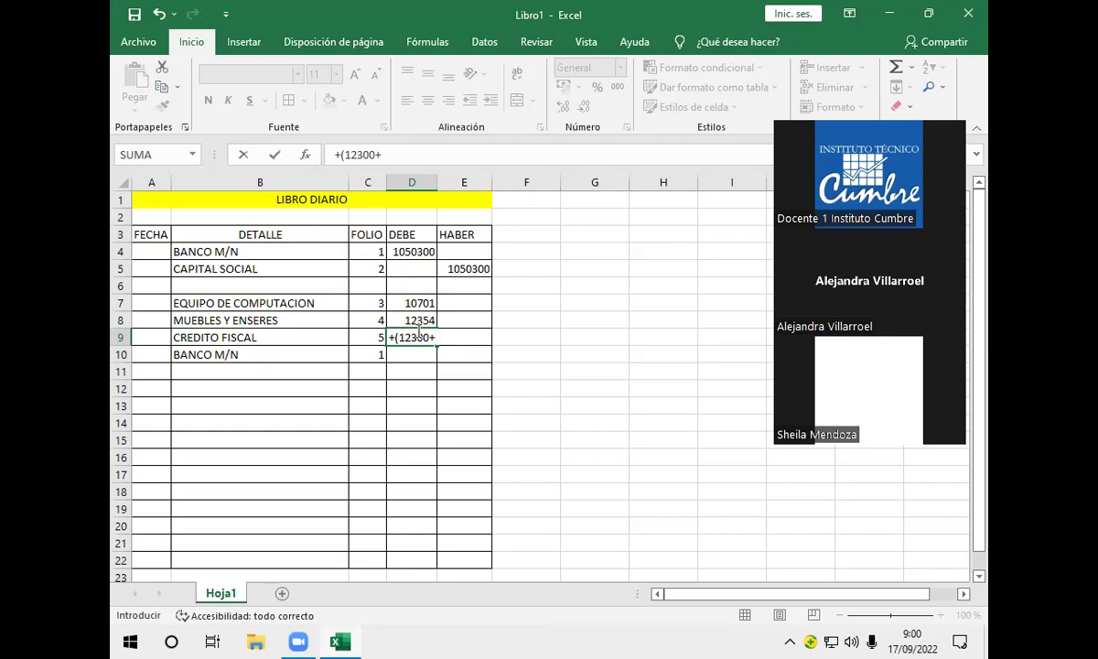
type("14200)*13%")
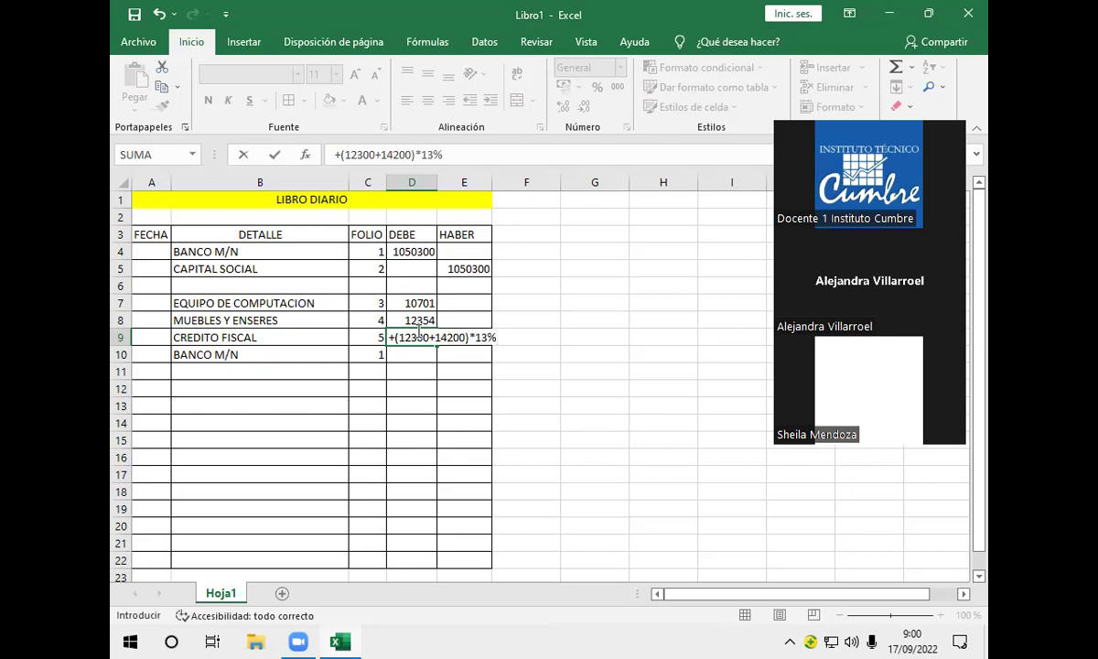
key("Return")
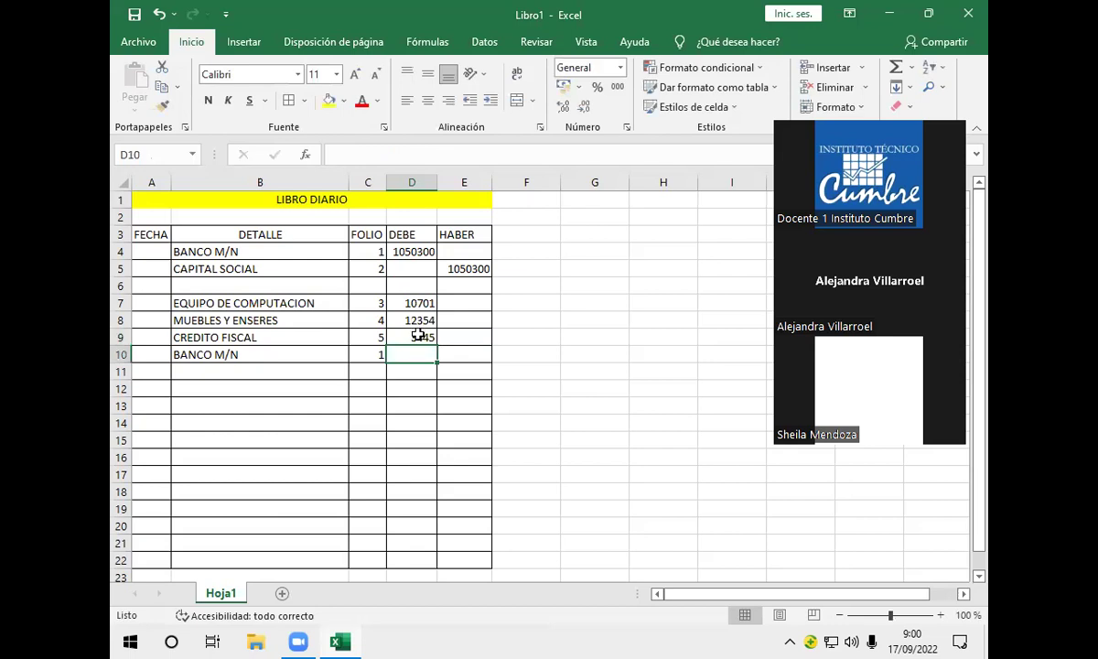
left_click(471, 353)
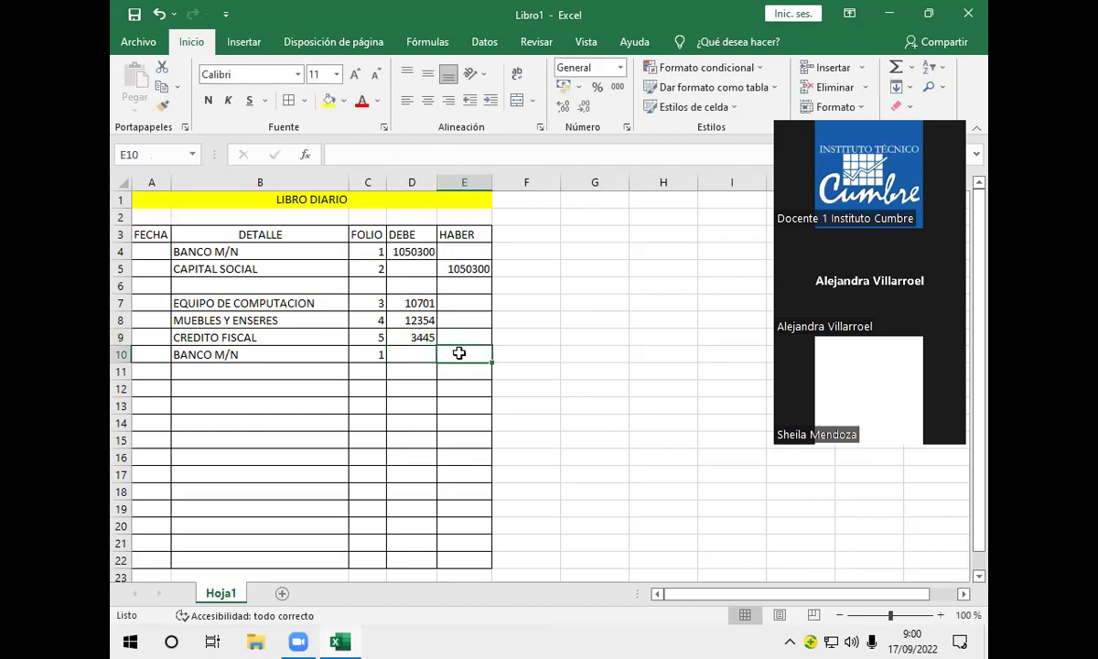
type("+")
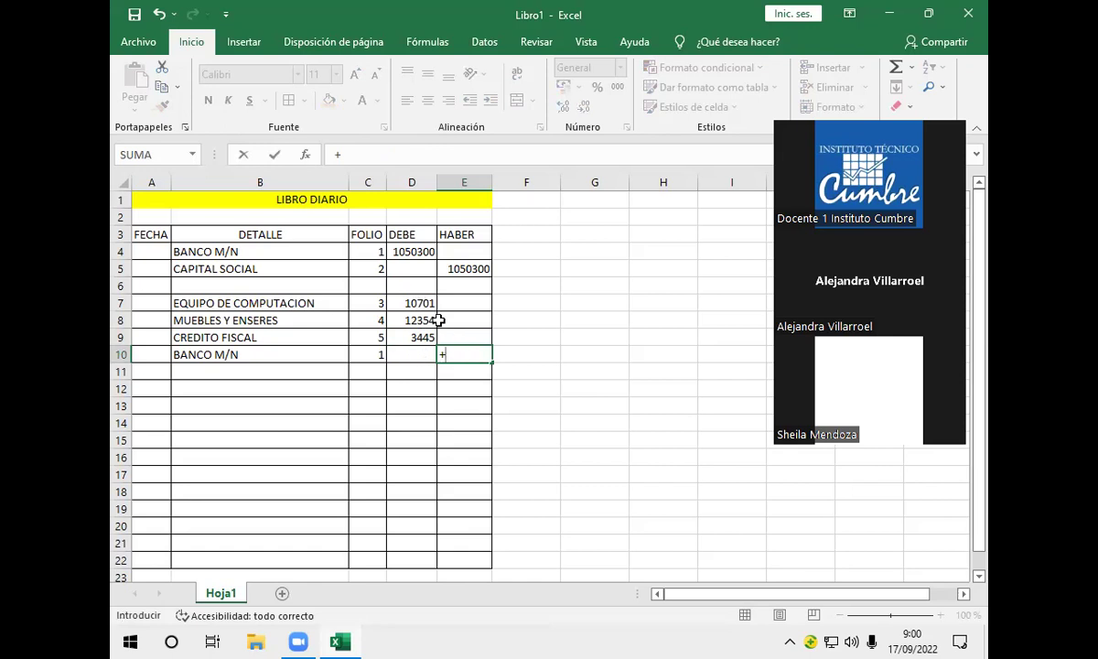
key("BackSpace")
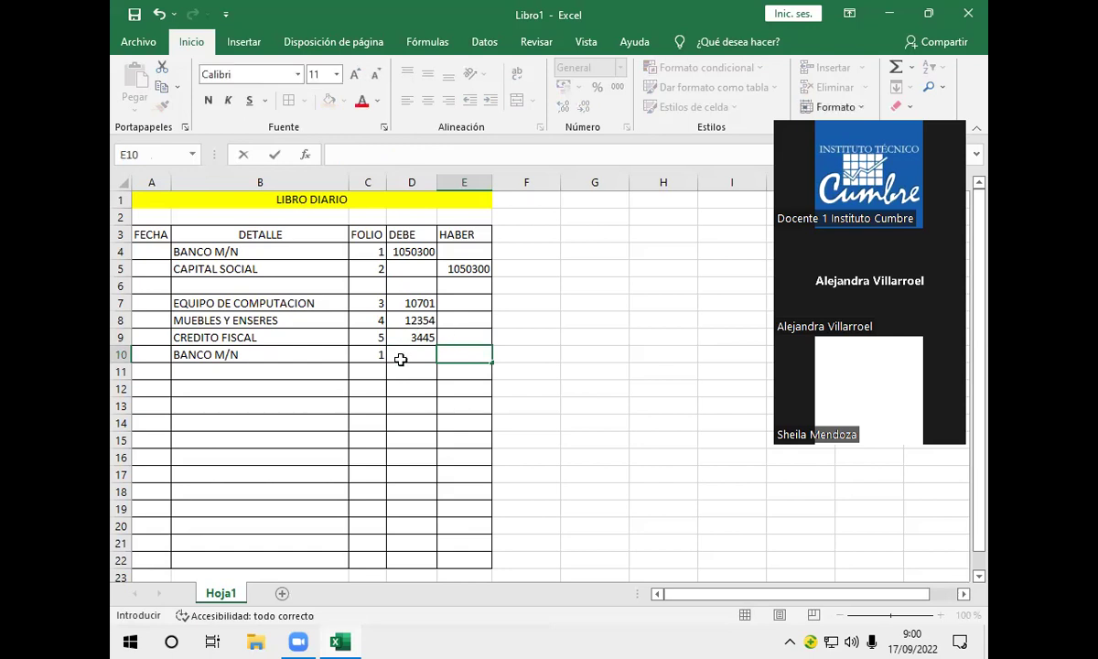
key("Left")
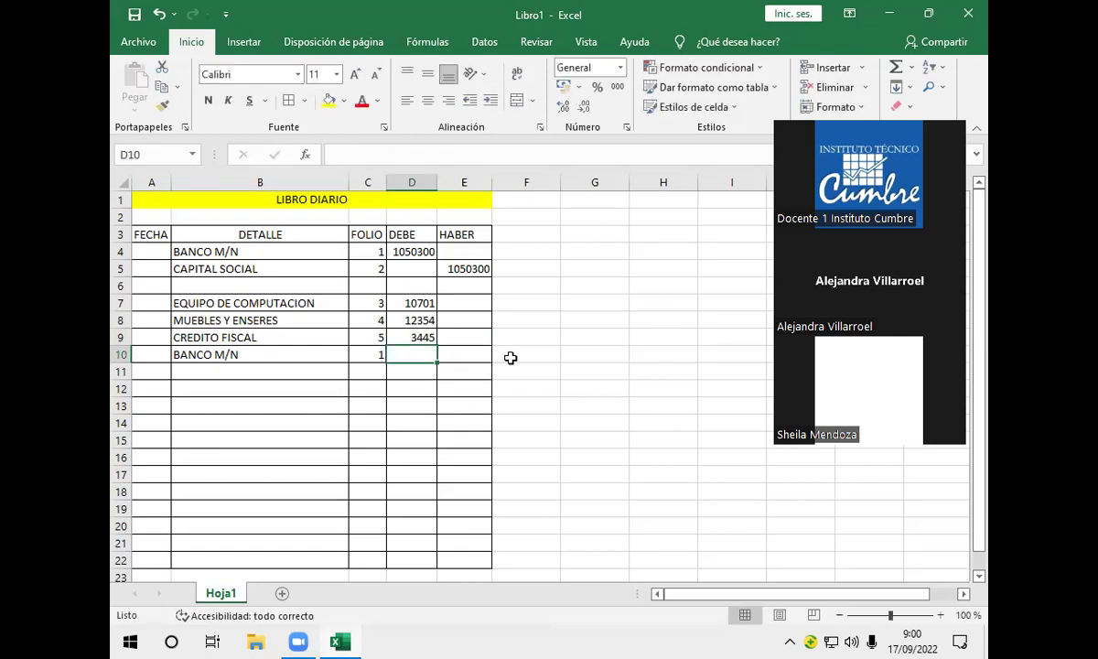
left_click(478, 357)
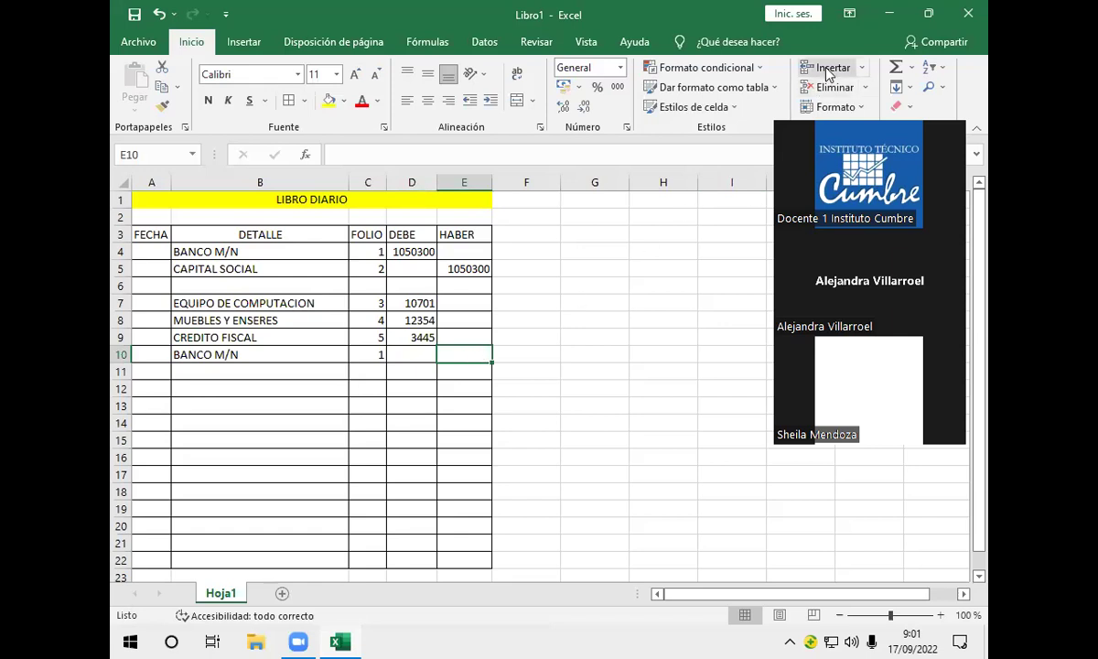
left_click(895, 67)
left_click(896, 67)
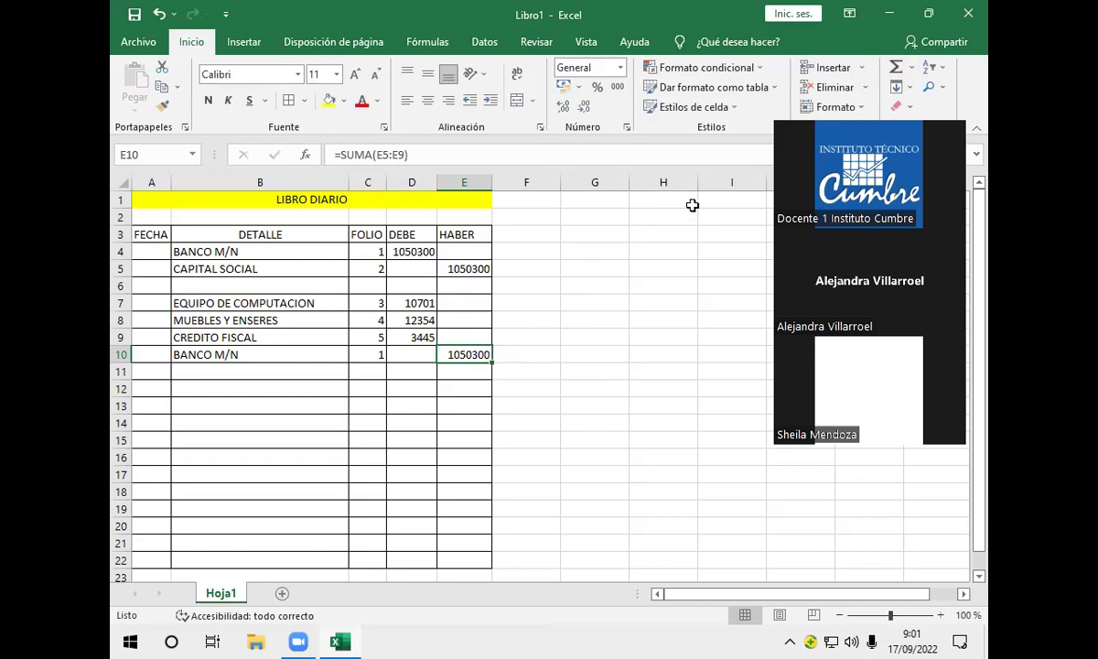
key("F2")
key("BackSpace")
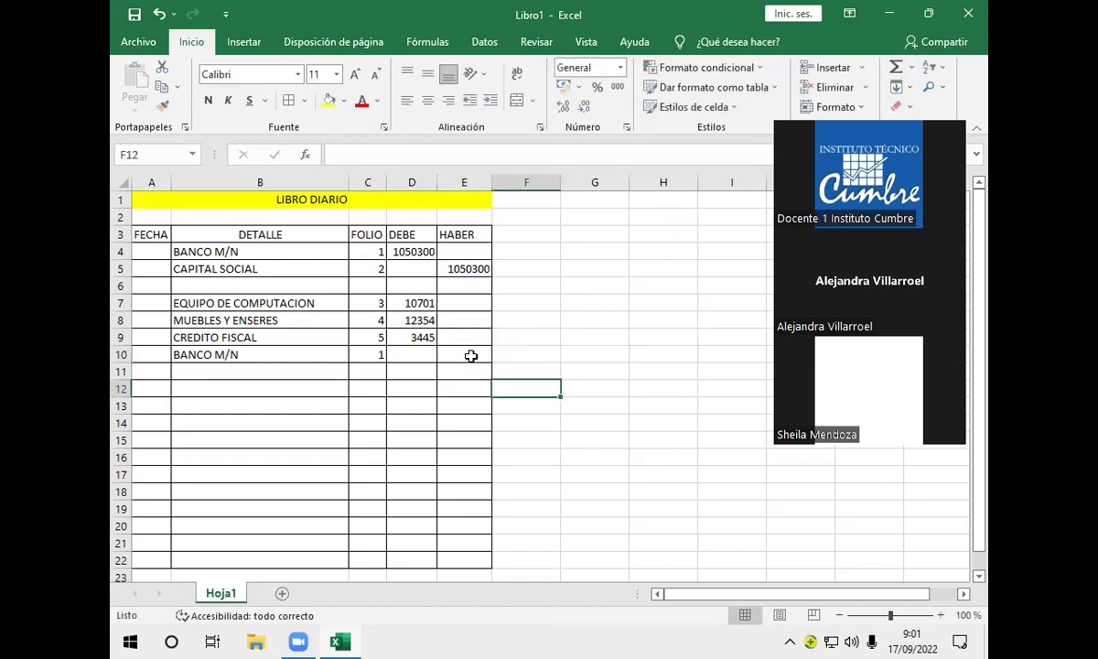
- Enter =SUMA(D7:D9) as the HABER amount of the second BANCO M/N entry in cell E10
left_click(469, 355)
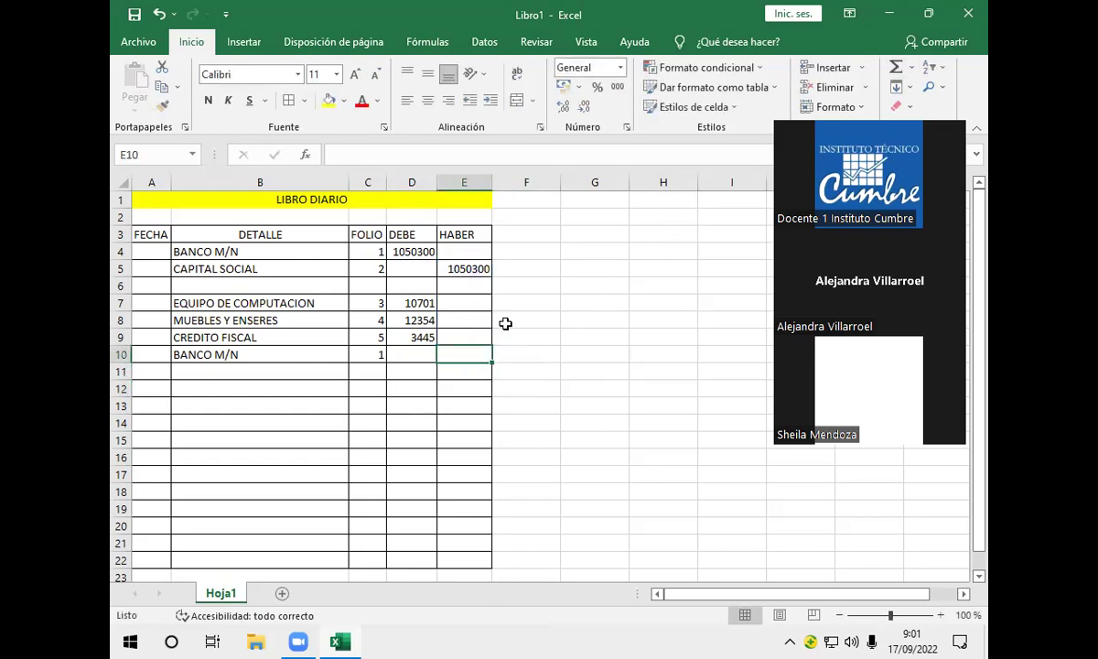
left_click(894, 68)
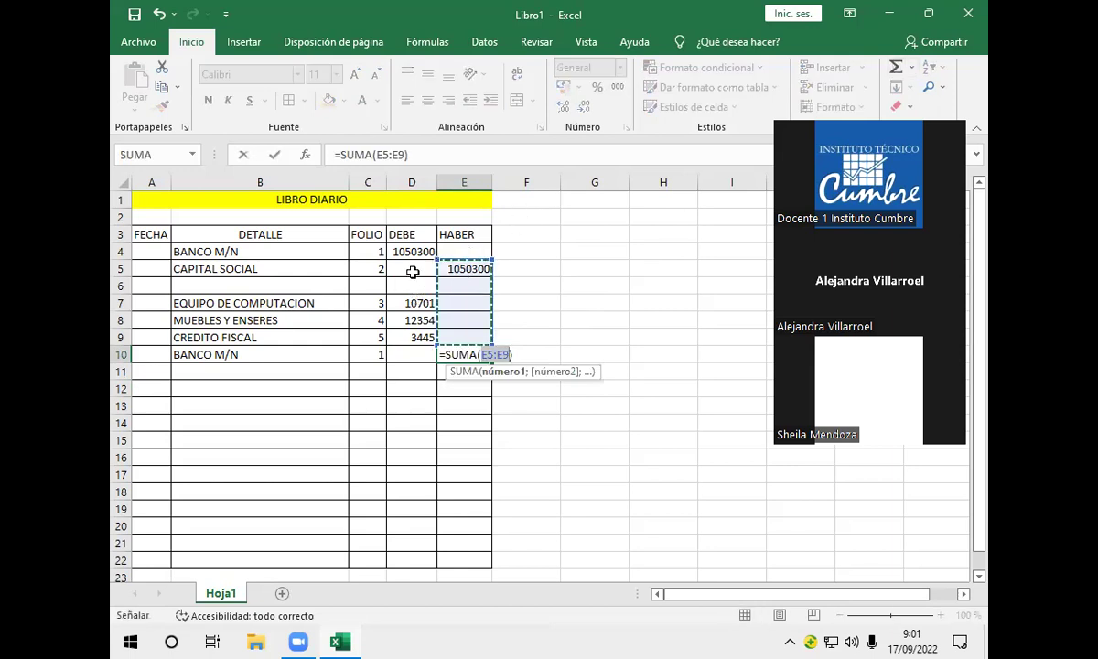
left_click(407, 252)
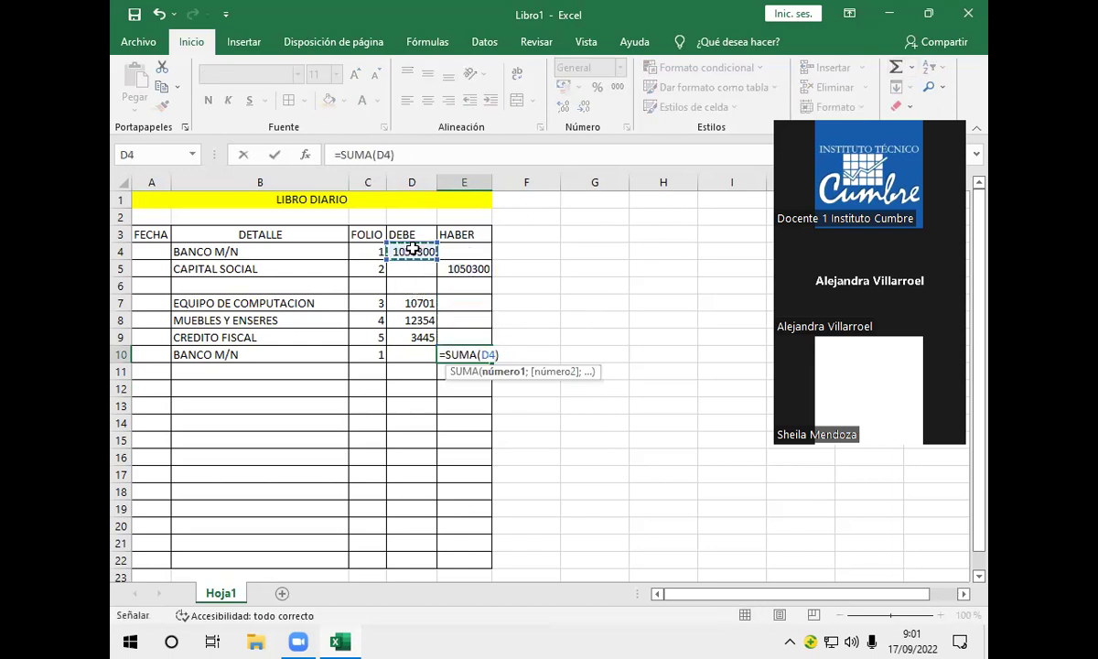
left_click(416, 303)
left_click_drag(416, 303, 424, 346)
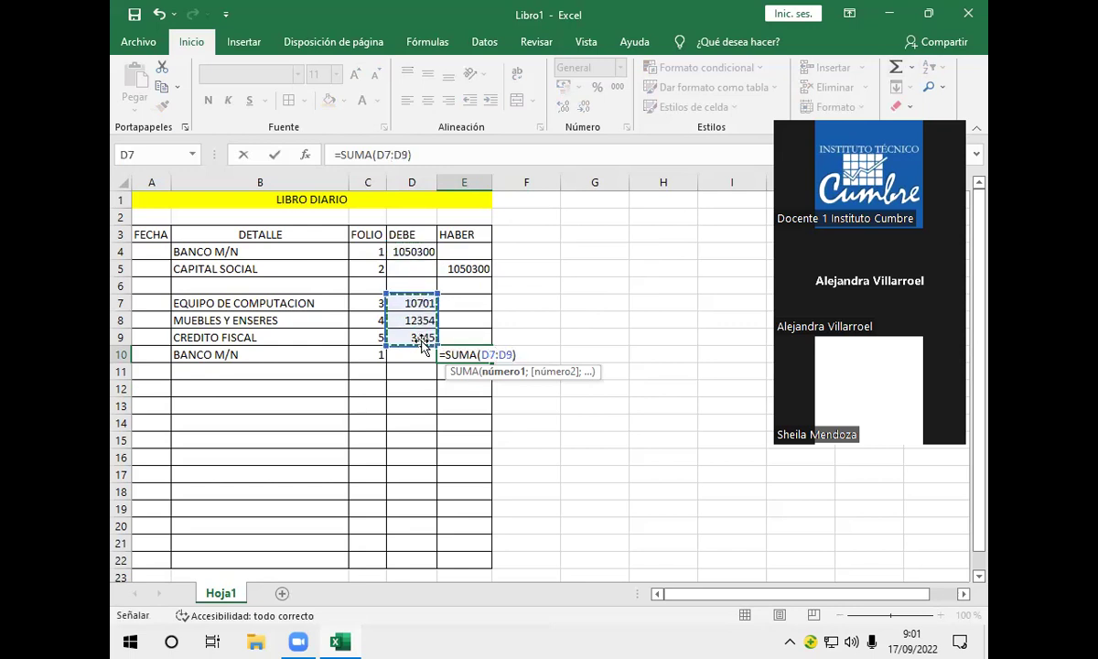
key("Return")
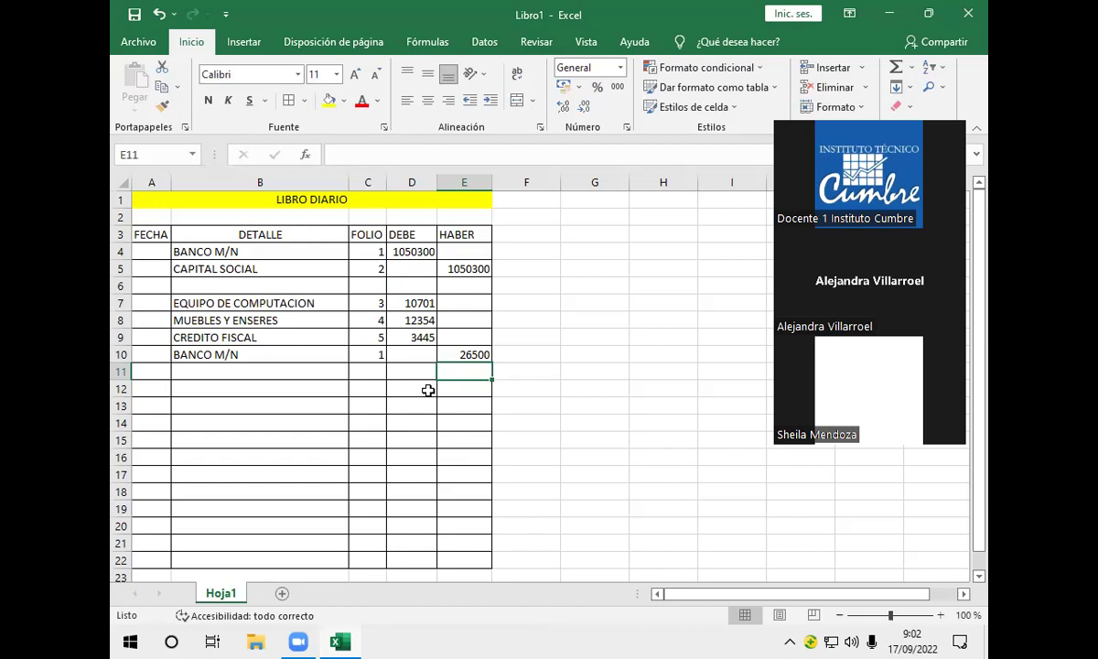
- Rename the Hoja1 worksheet as LIBRO DIARIO
left_click(226, 387)
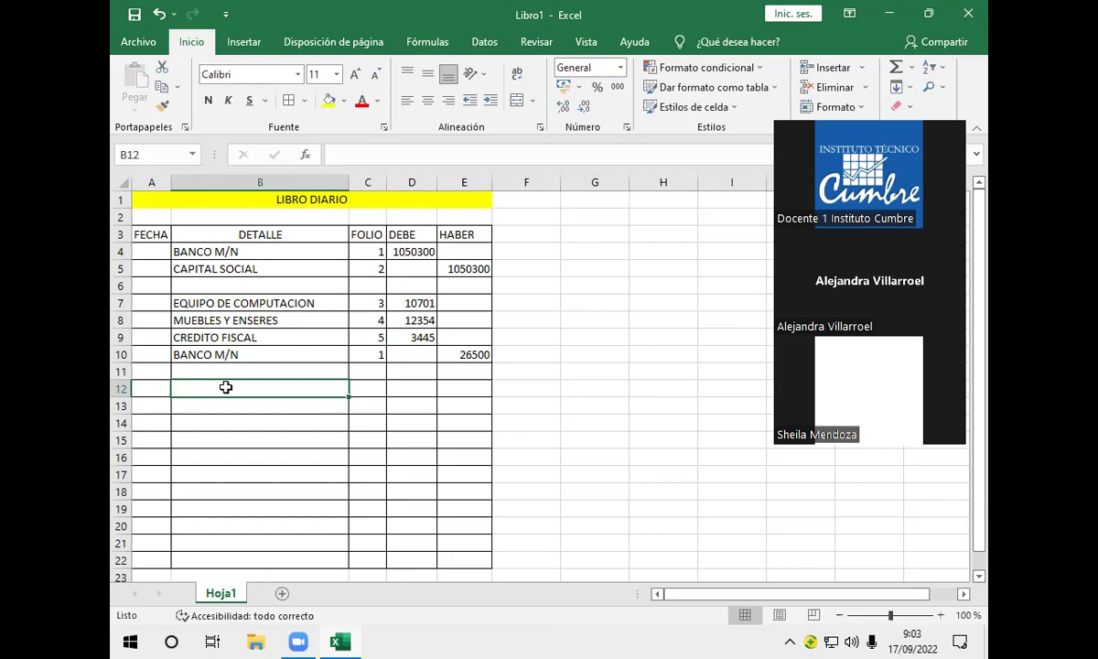
double_click(212, 591)
type("LI")
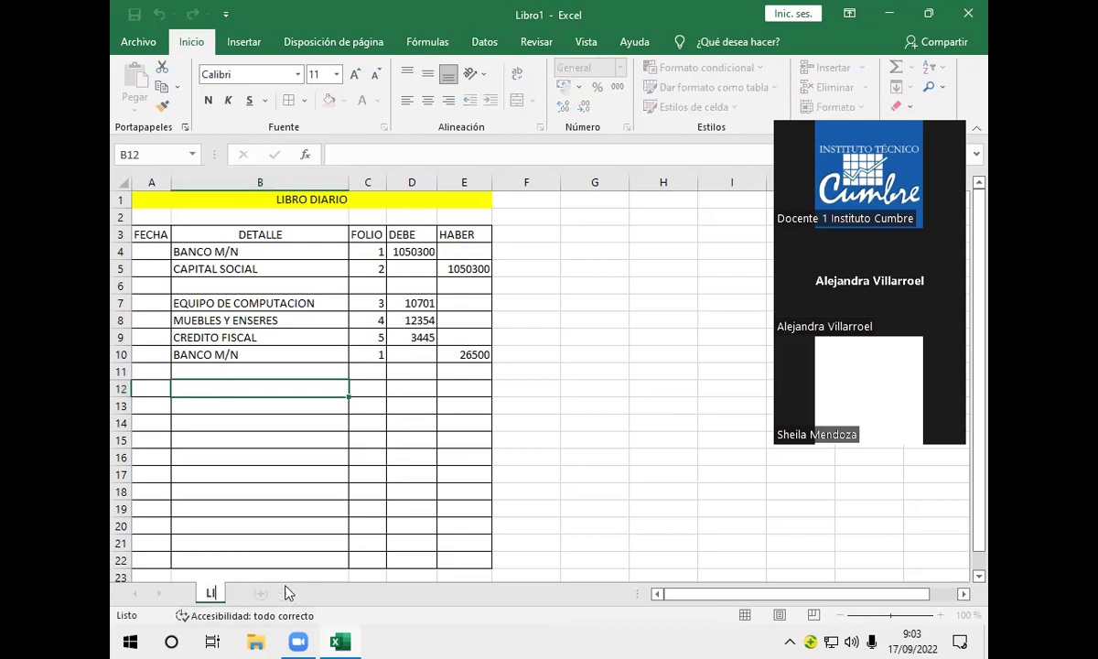
type("BRO DIA")
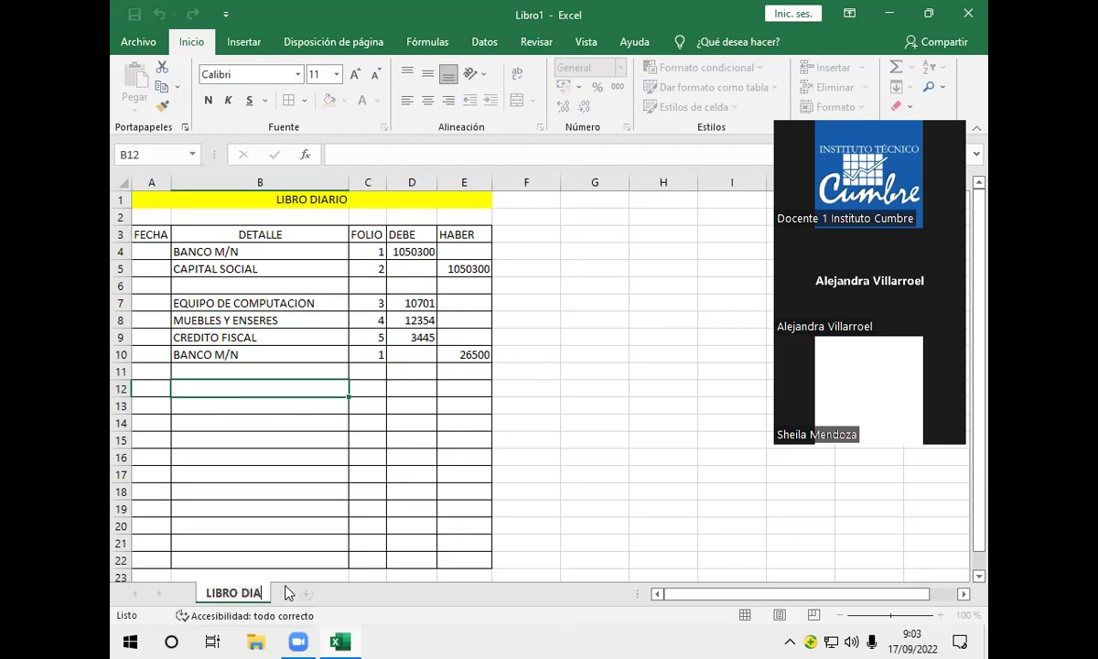
type("RIO")
key("Return")
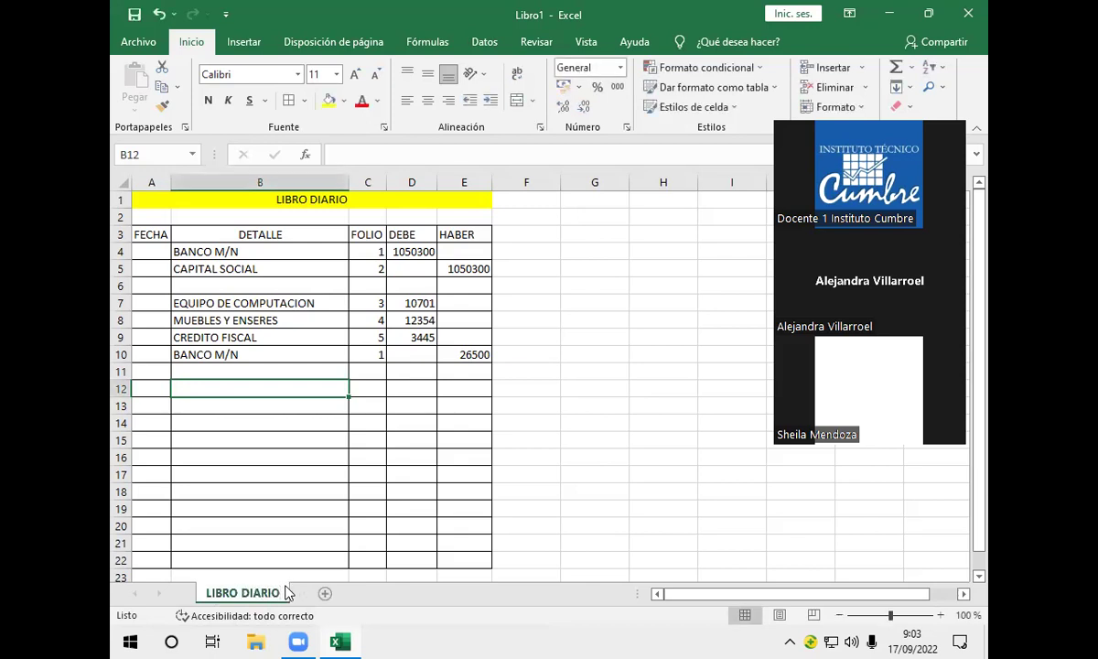
- Add a new worksheet after LIBRO DIARIO and name it KARDEX
left_click(323, 593)
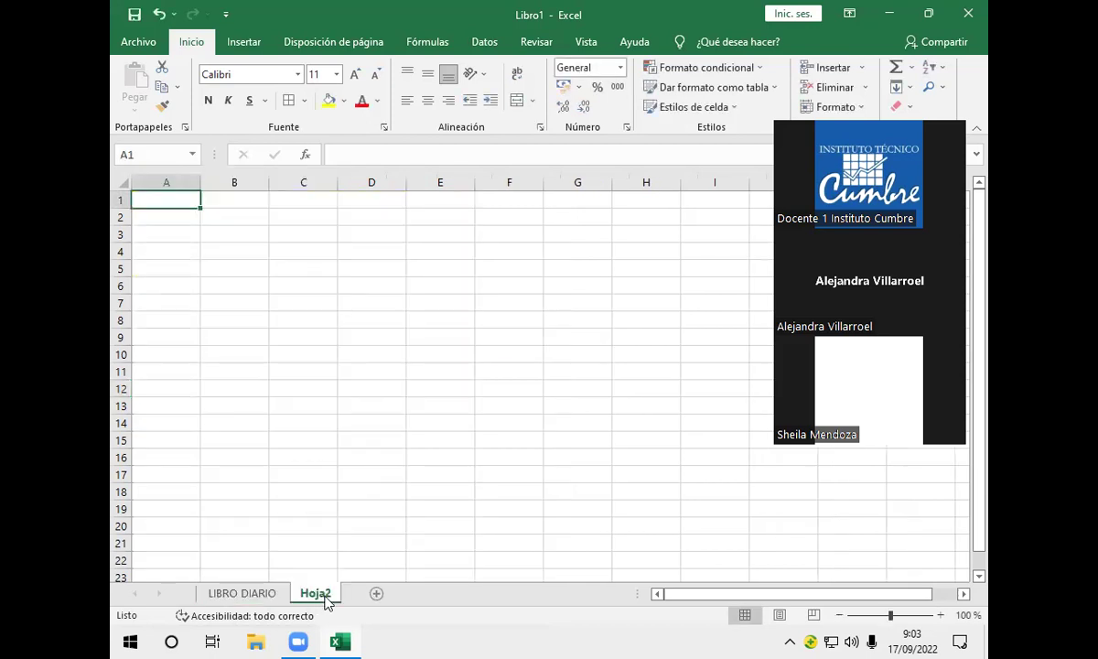
double_click(315, 593)
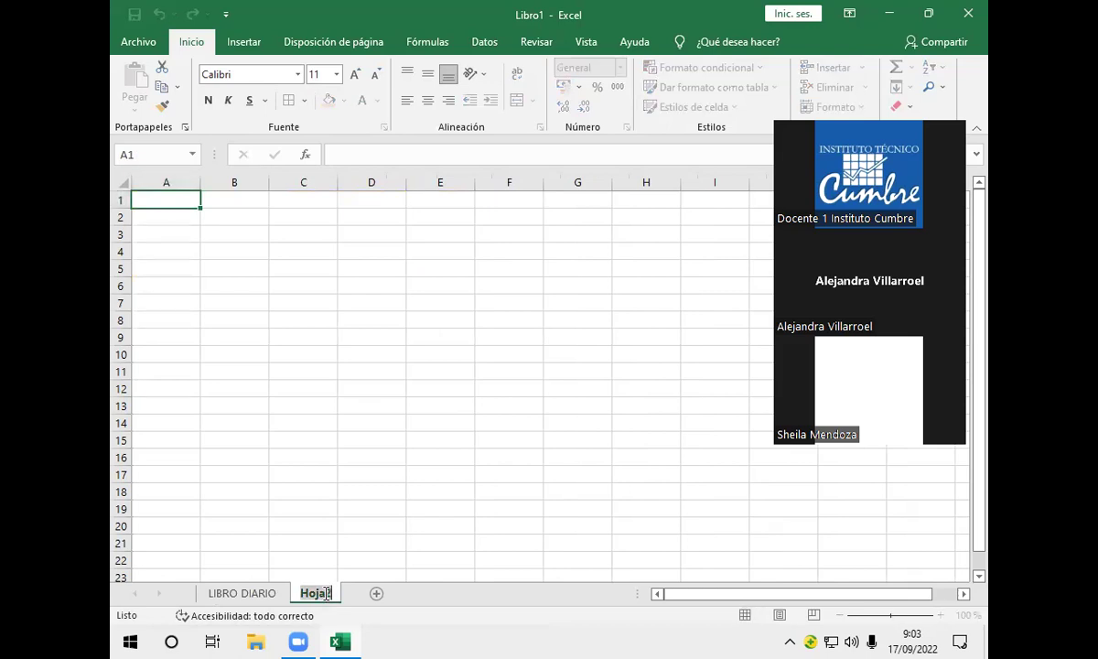
type("KARDEX")
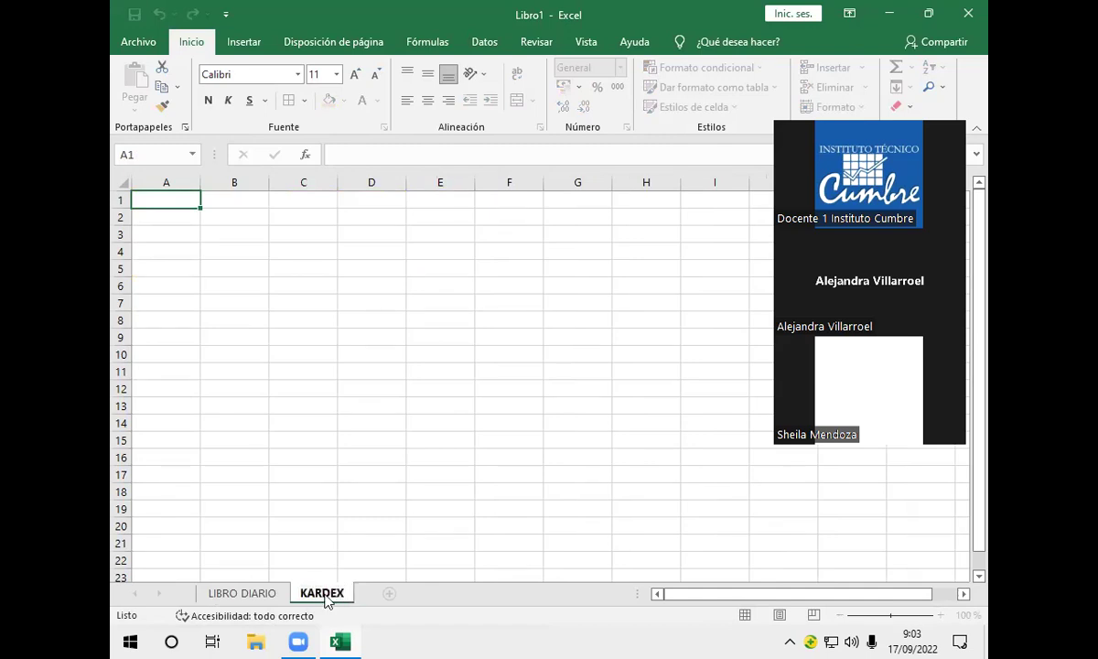
key("Return")
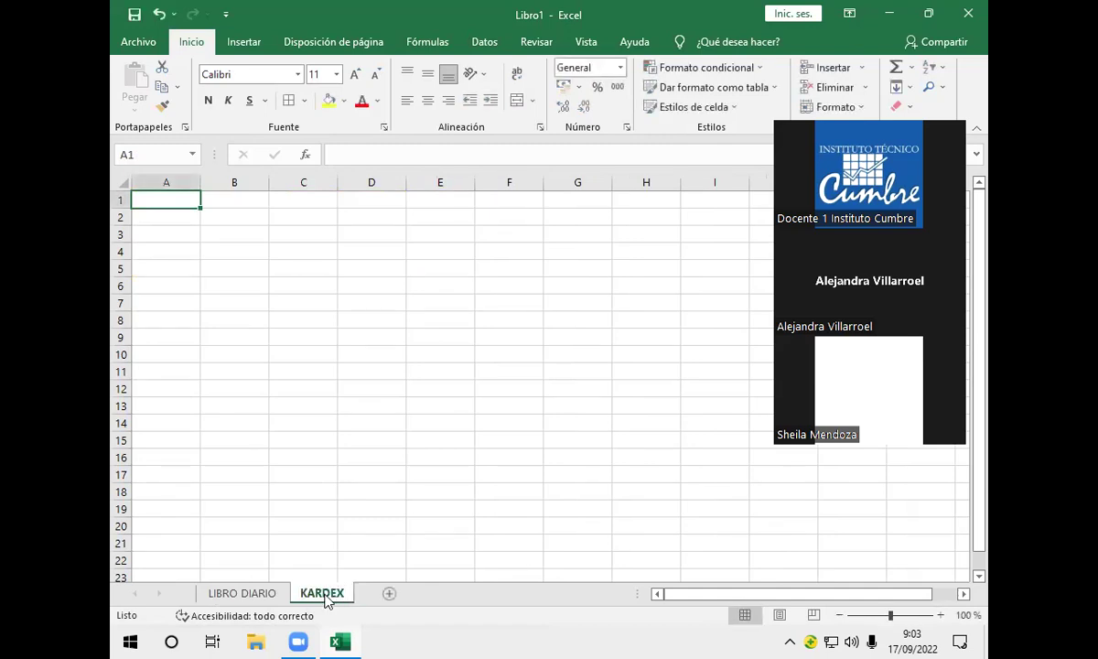
- Add another worksheet after KARDEX and name it LIBRO MAYOR
left_click(389, 594)
double_click(390, 592)
double_click(396, 596)
type("LI")
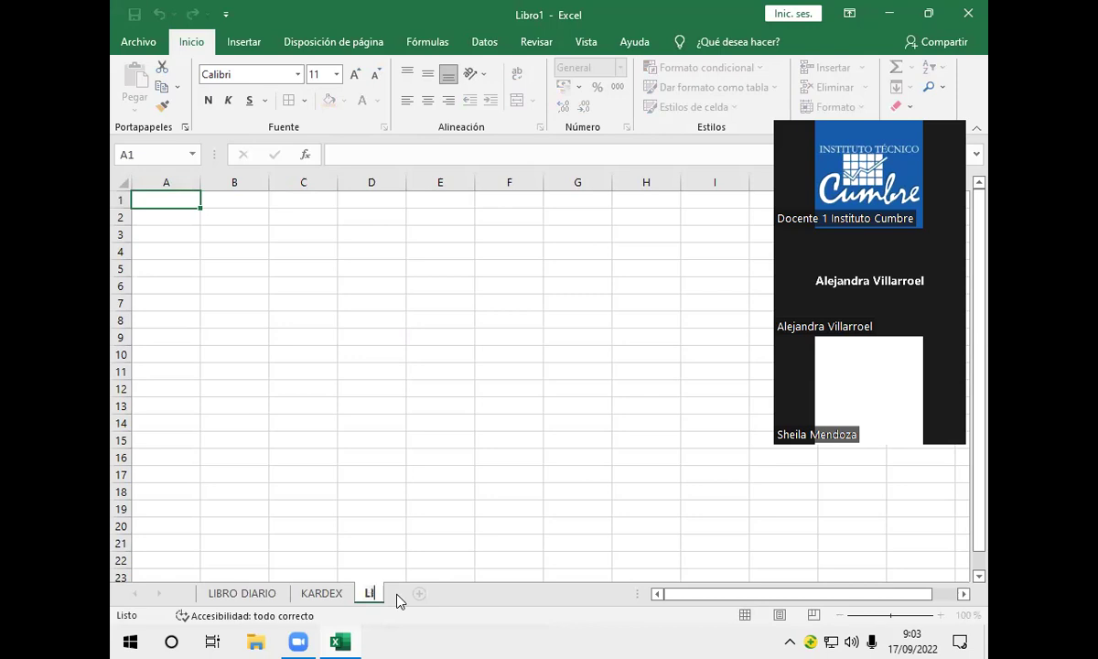
type("BRO MAYOR")
key("Return")
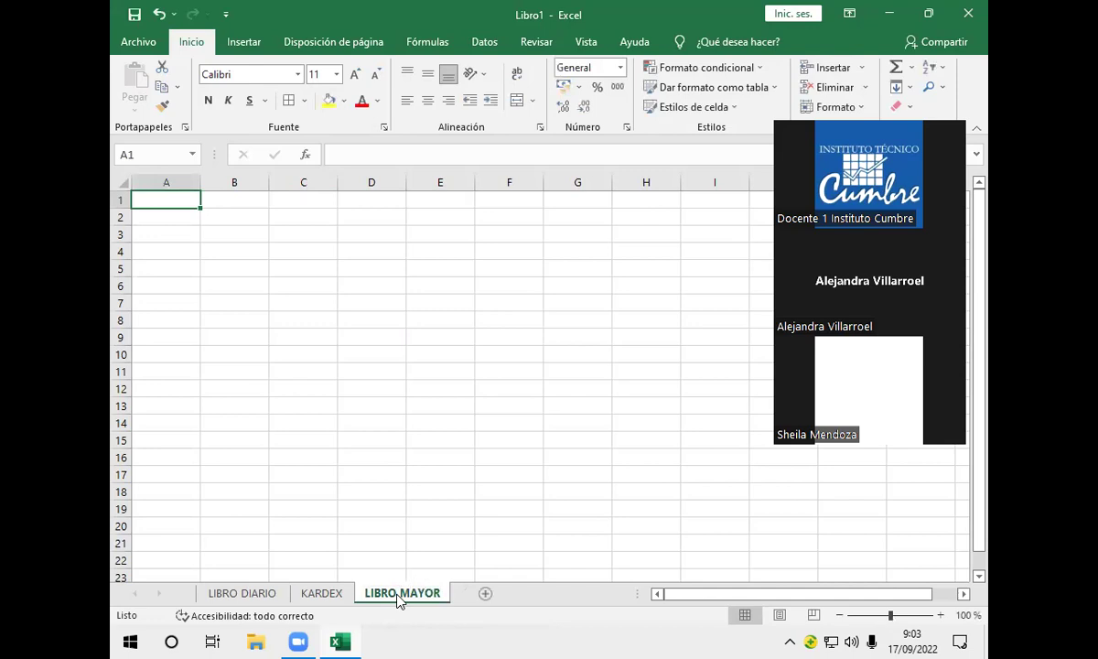
- Add a fourth worksheet after LIBRO MAYOR and name it BC
left_click(485, 594)
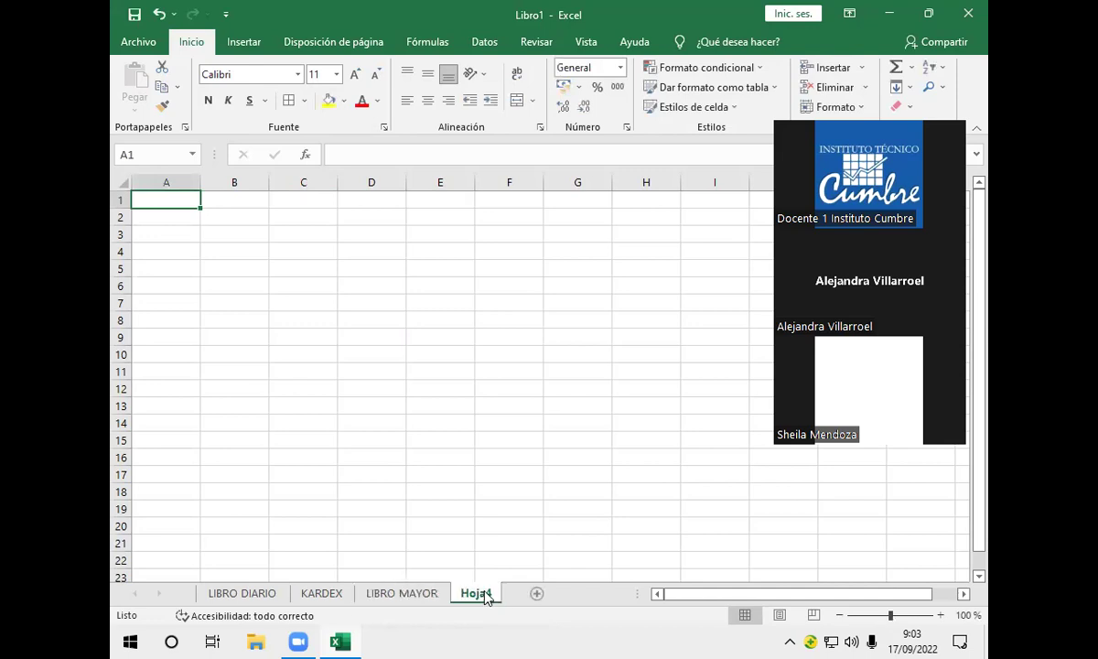
double_click(485, 593)
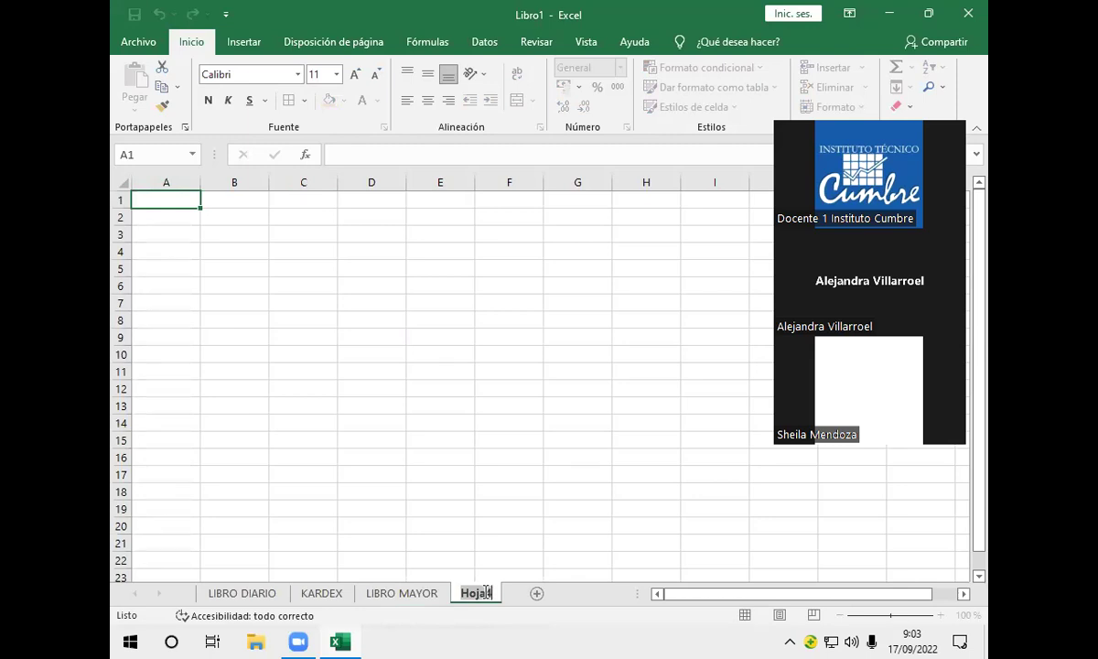
type("BC")
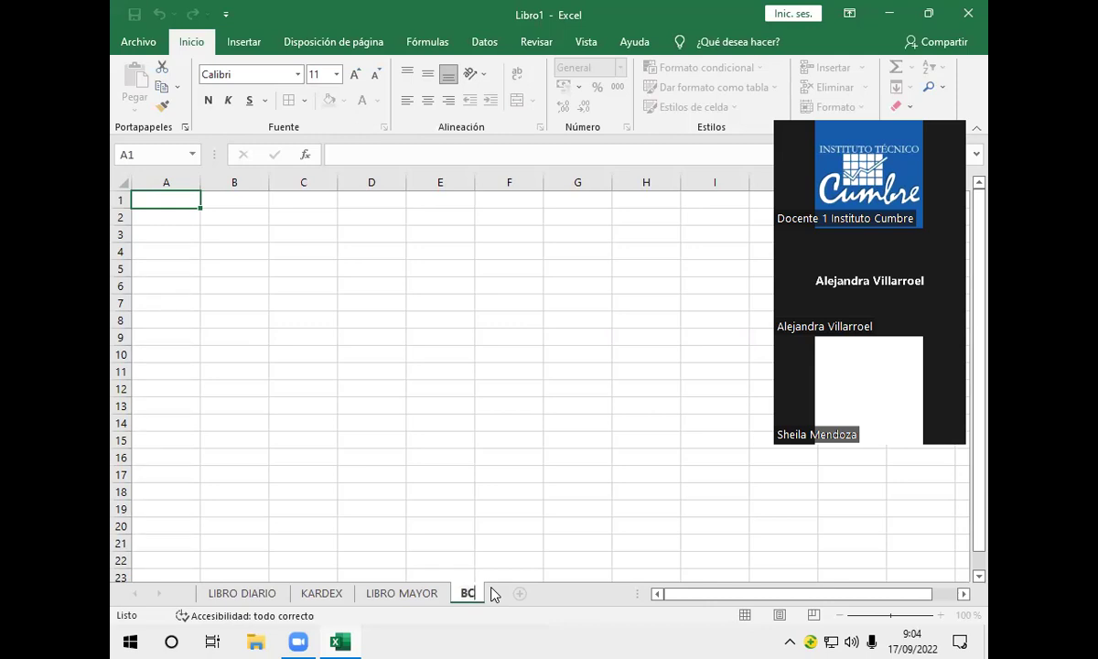
key("Return")
- On the KARDEX sheet, enter the headings FECHA, DETALLE and ENTRADA in cells A5 to C5
left_click(311, 594)
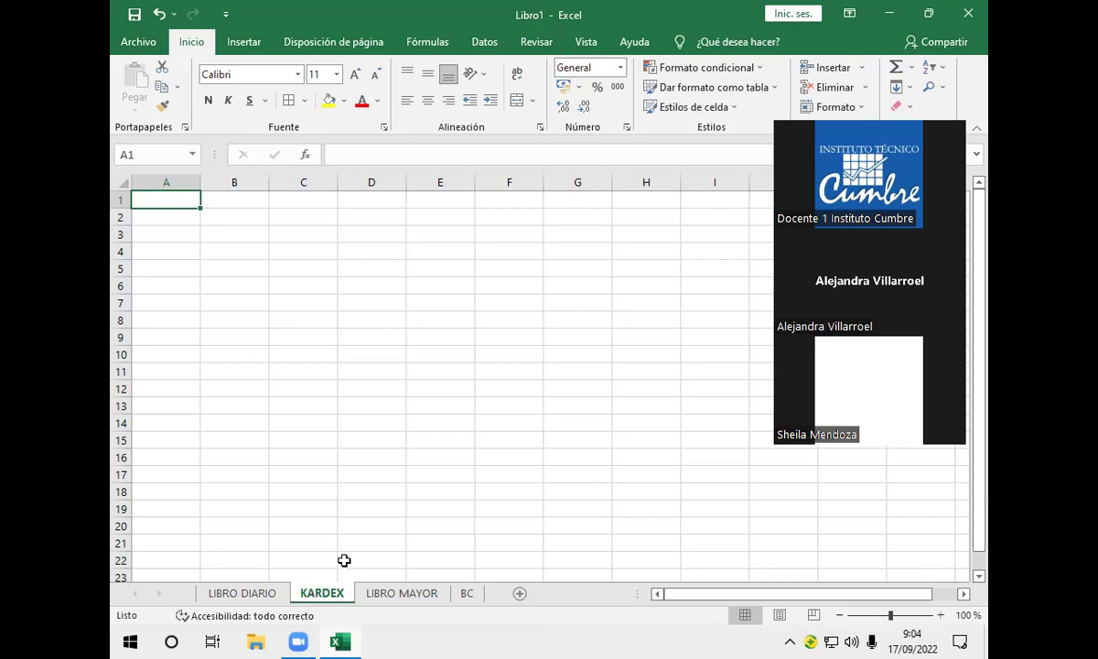
left_click(181, 263)
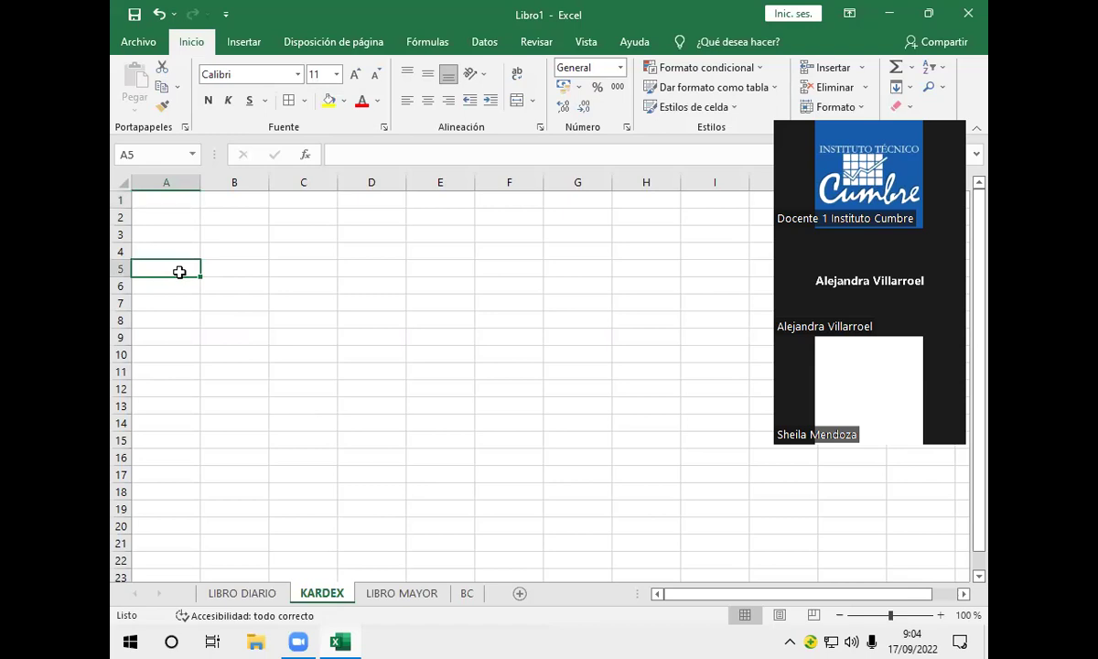
type("FECHA")
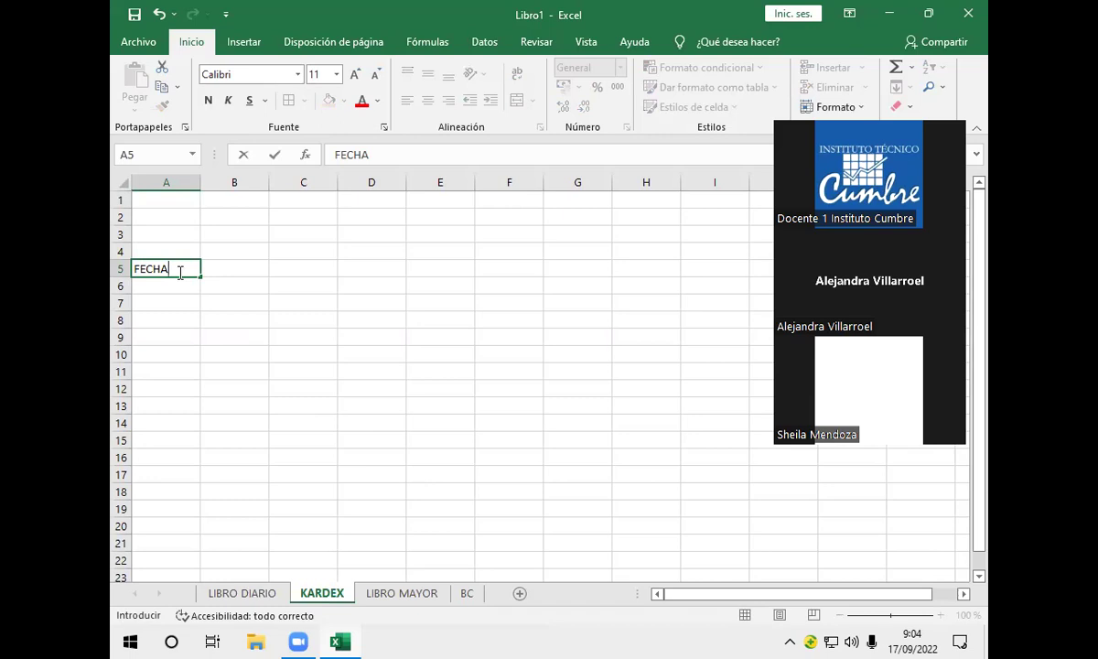
key("Tab")
type("DETALLE")
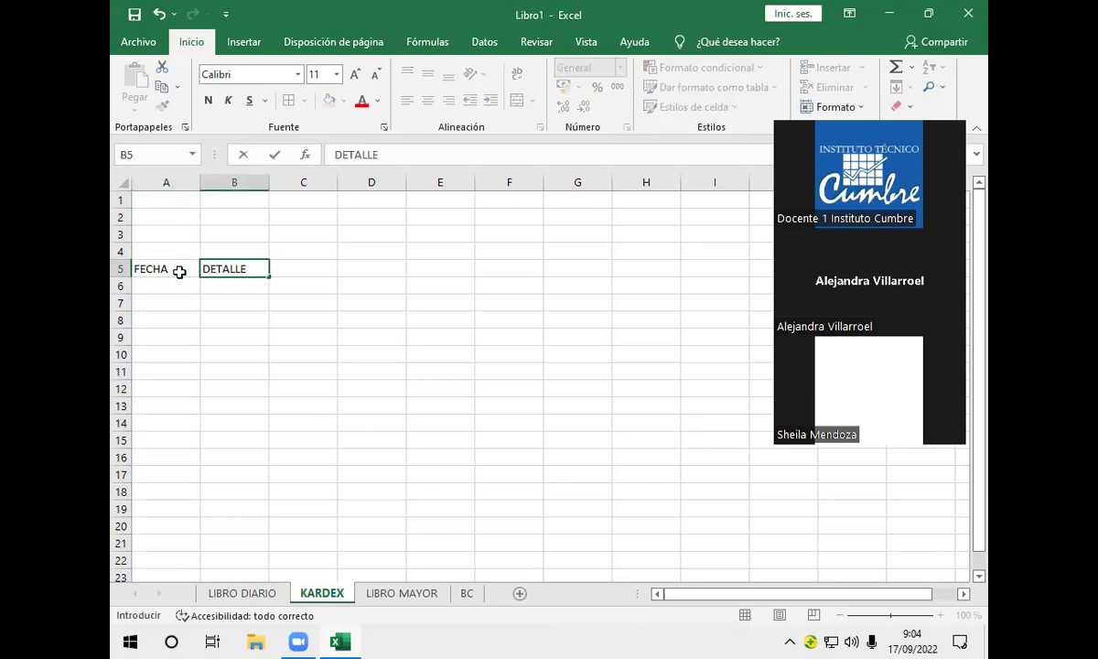
key("Tab")
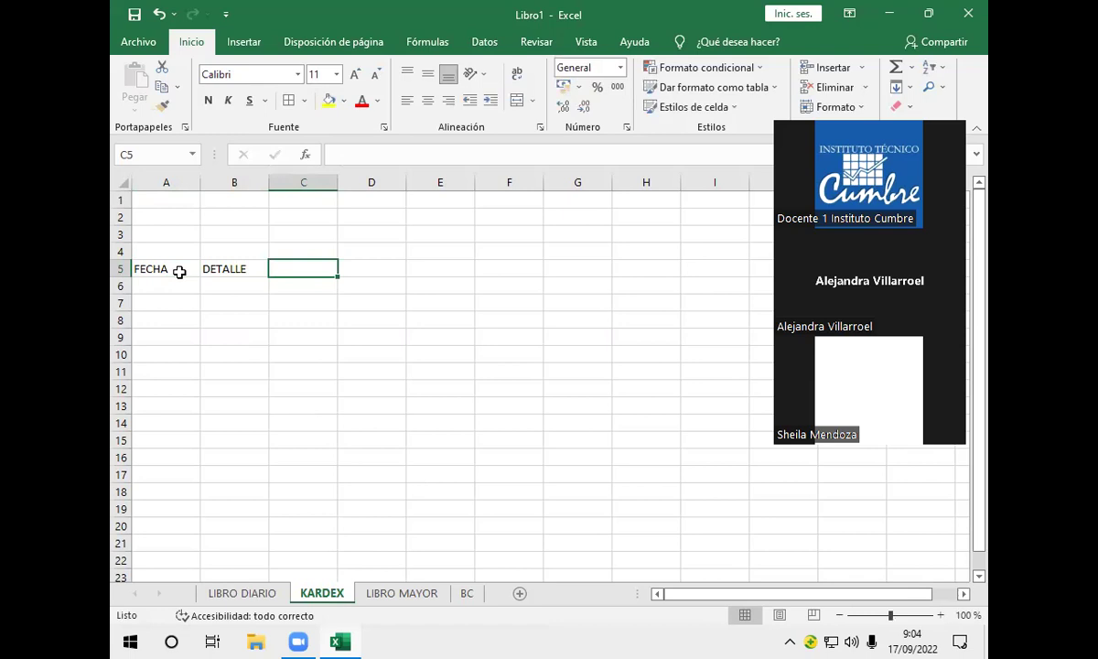
type("ENTRADA")
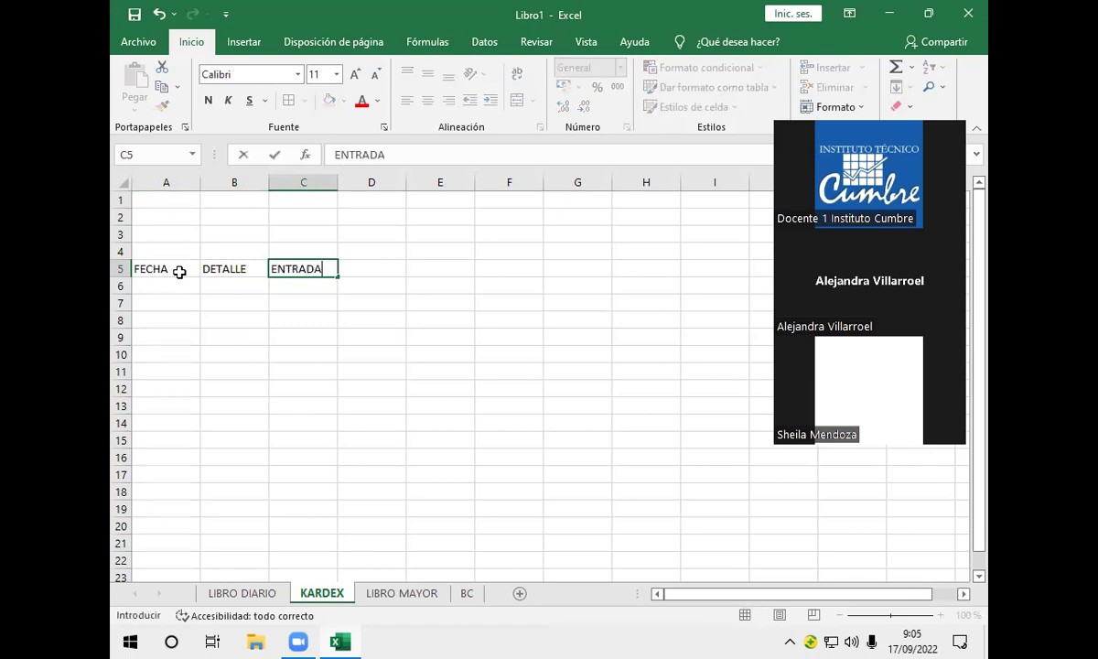
key("Tab")
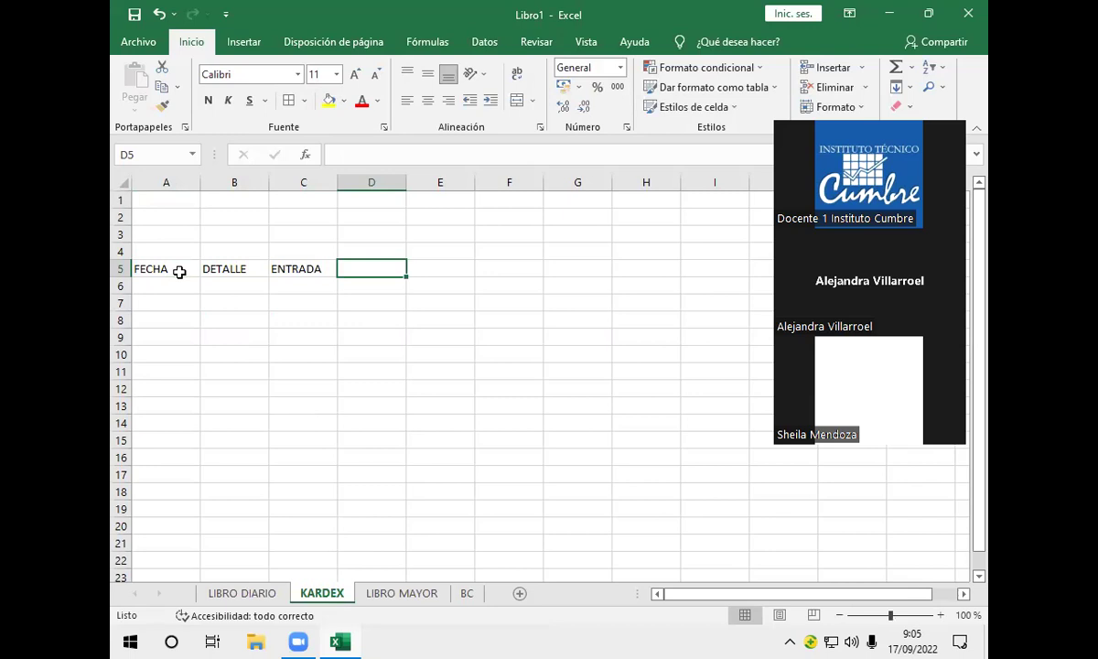
- Enter the subheadings CANTIDAD in C6 and PRECIO in D6 beneath the ENTRADA heading
left_click(293, 280)
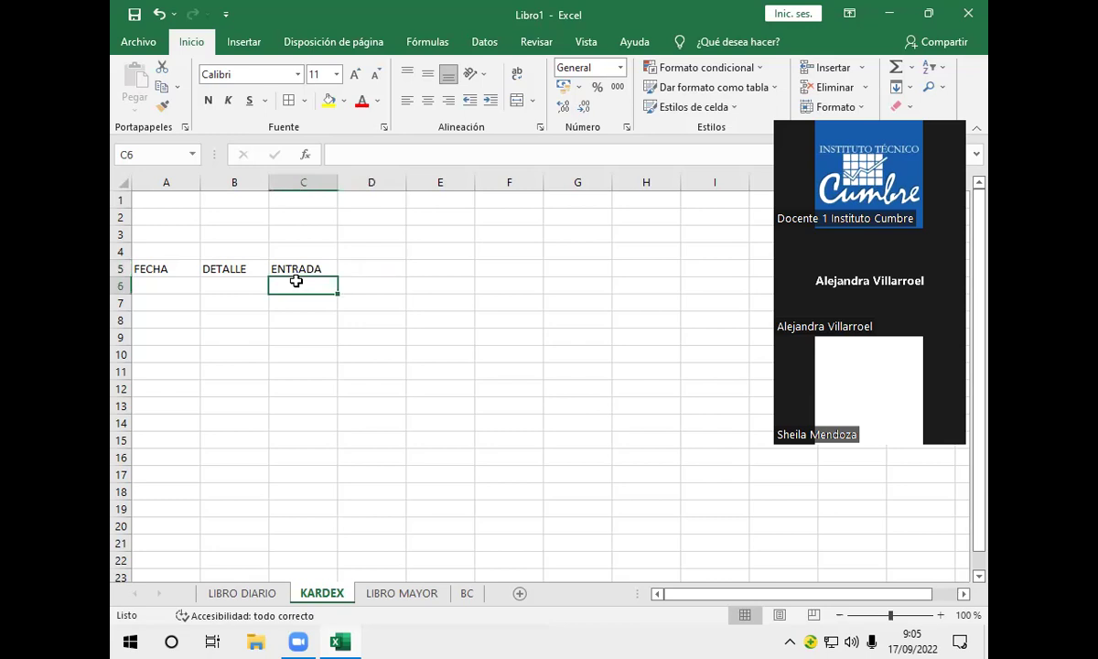
type("CANTIDAD")
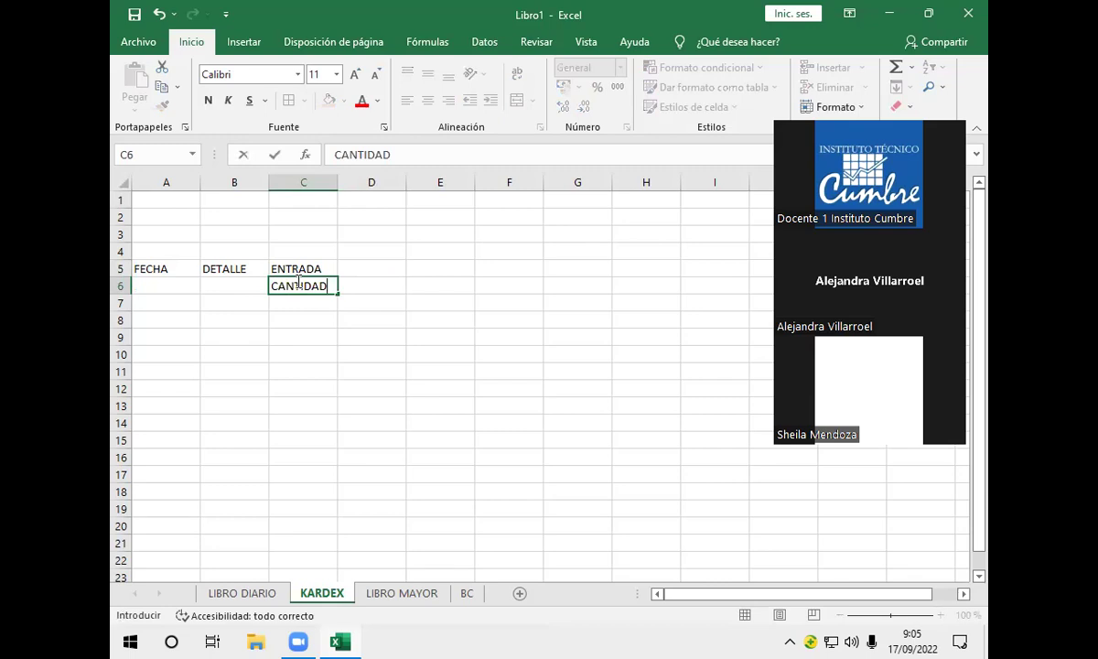
key("Tab")
type("PRE")
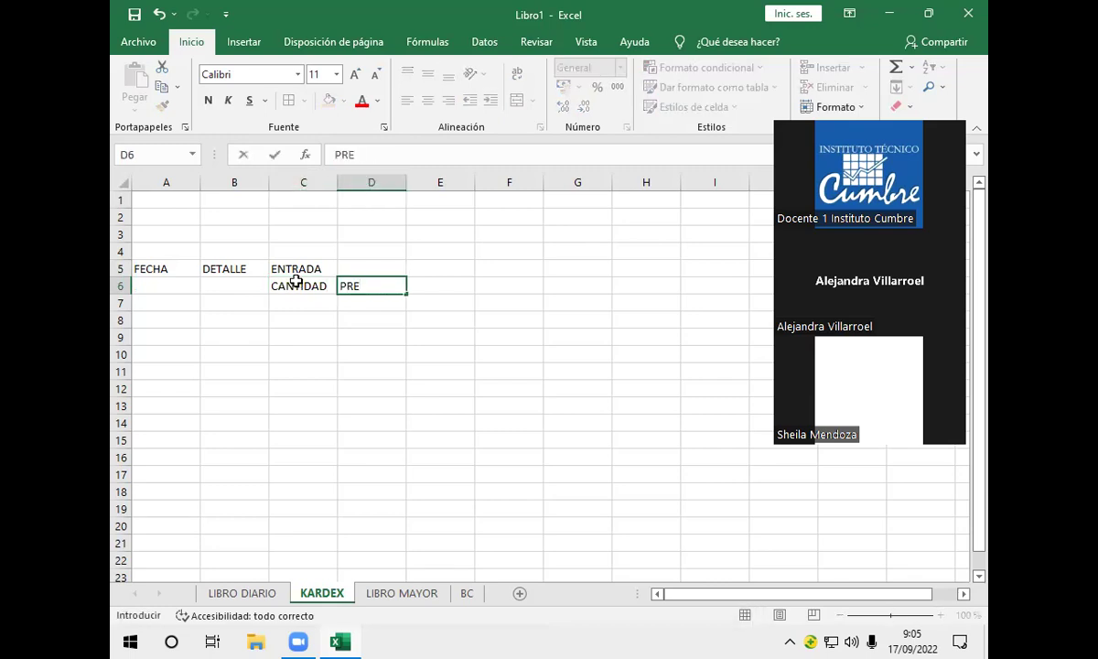
type("SIO")
key("BackSpace")
key("BackSpace")
key("BackSpace")
type("CIO")
key("Return")
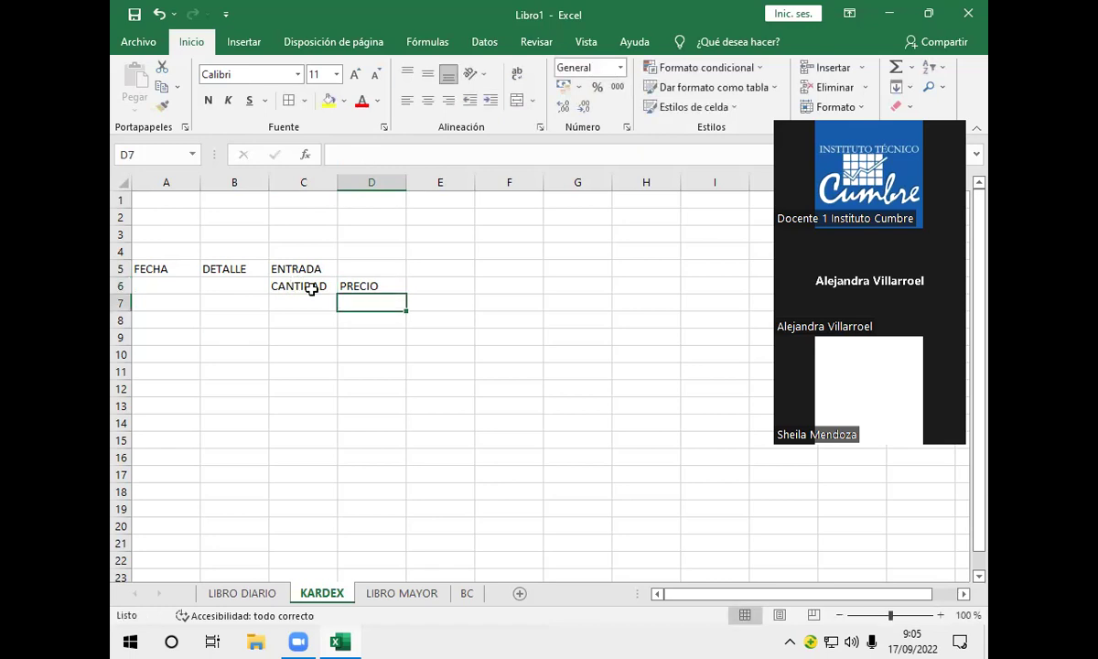
- Replace the D6 subheading with COSTO UNITARIO and widen column D to fit the text
left_click(367, 285)
double_click(382, 285)
left_click_drag(382, 285, 336, 285)
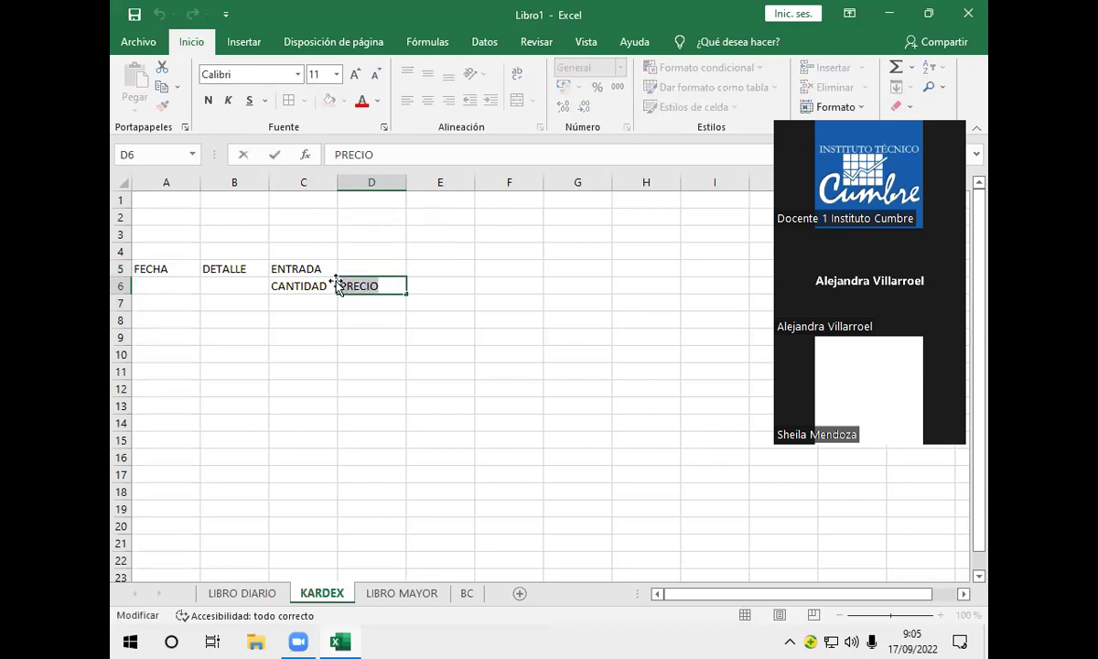
type("COSTO UN")
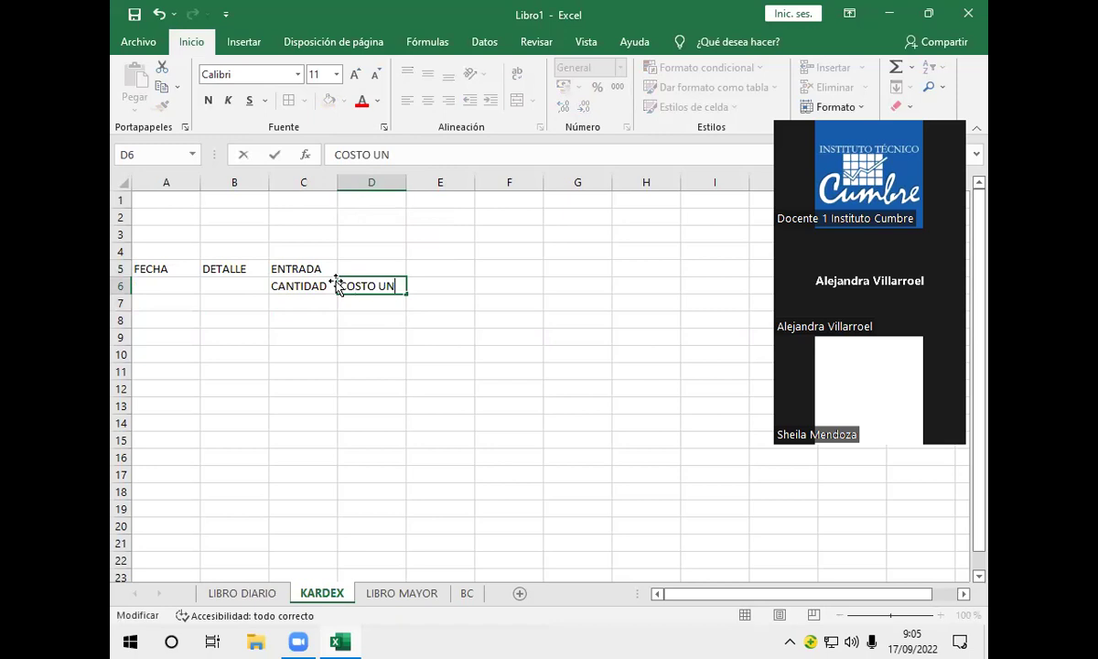
type("ITARIO")
key("Return")
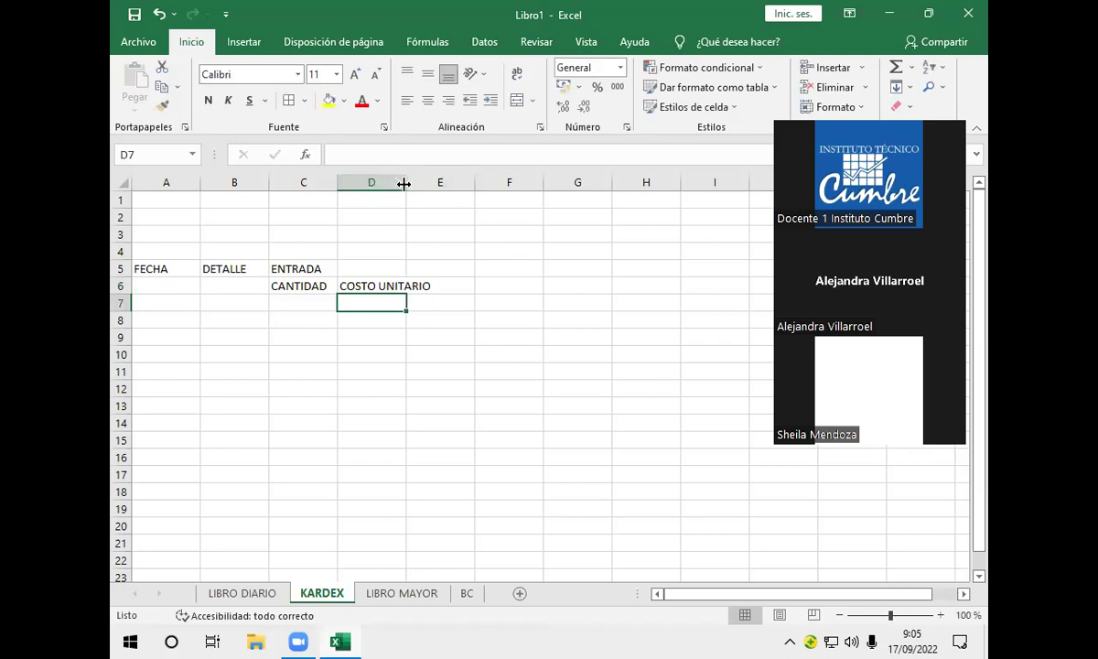
left_click_drag(405, 184, 438, 184)
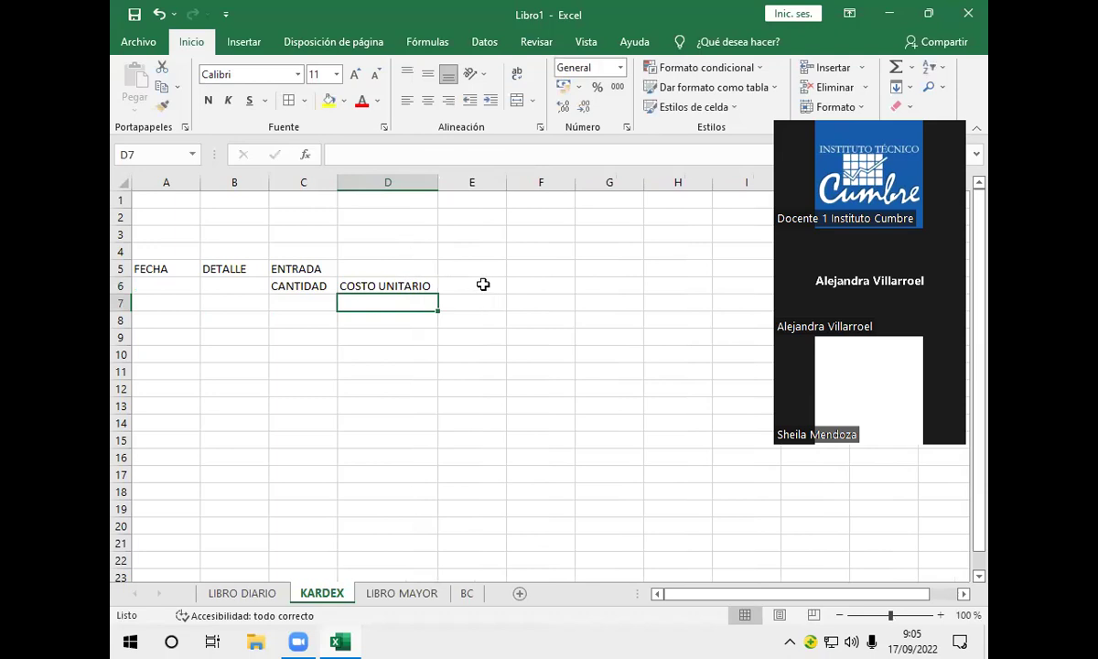
- Enter COSTO TOTAL as the third ENTRADA subheading in cell E6
left_click(316, 286)
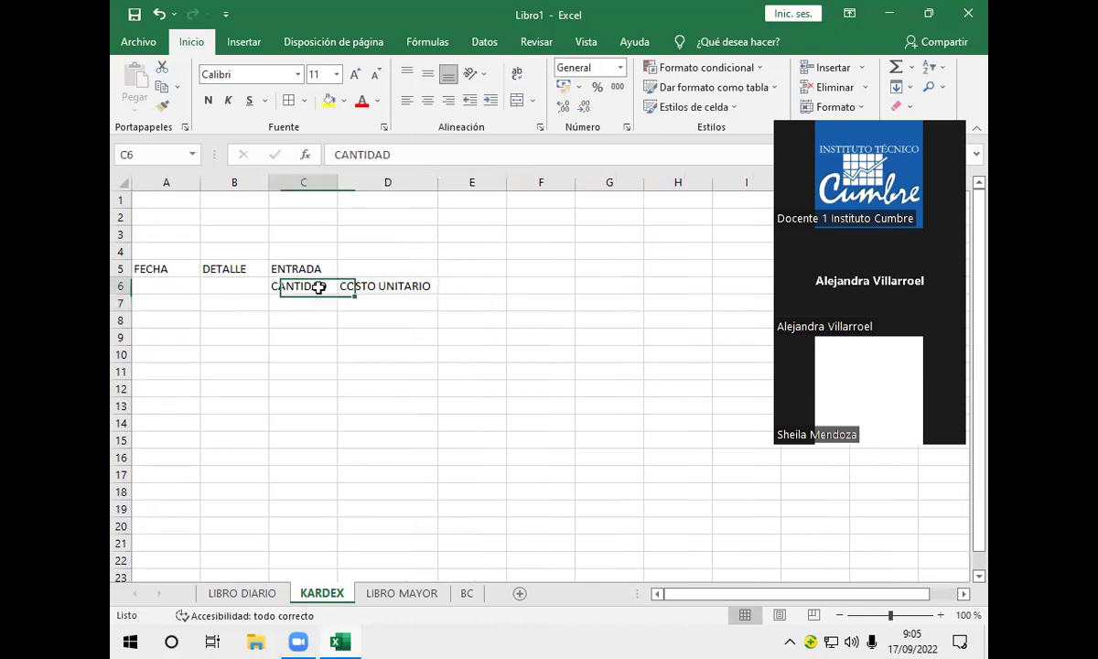
left_click(458, 284)
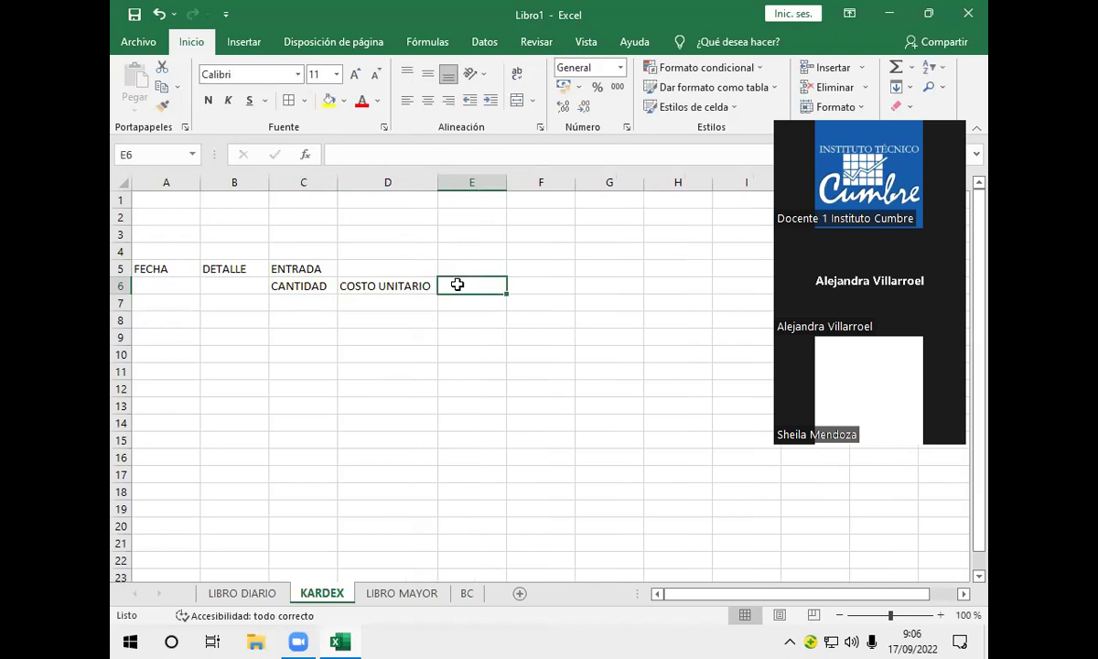
type("COS")
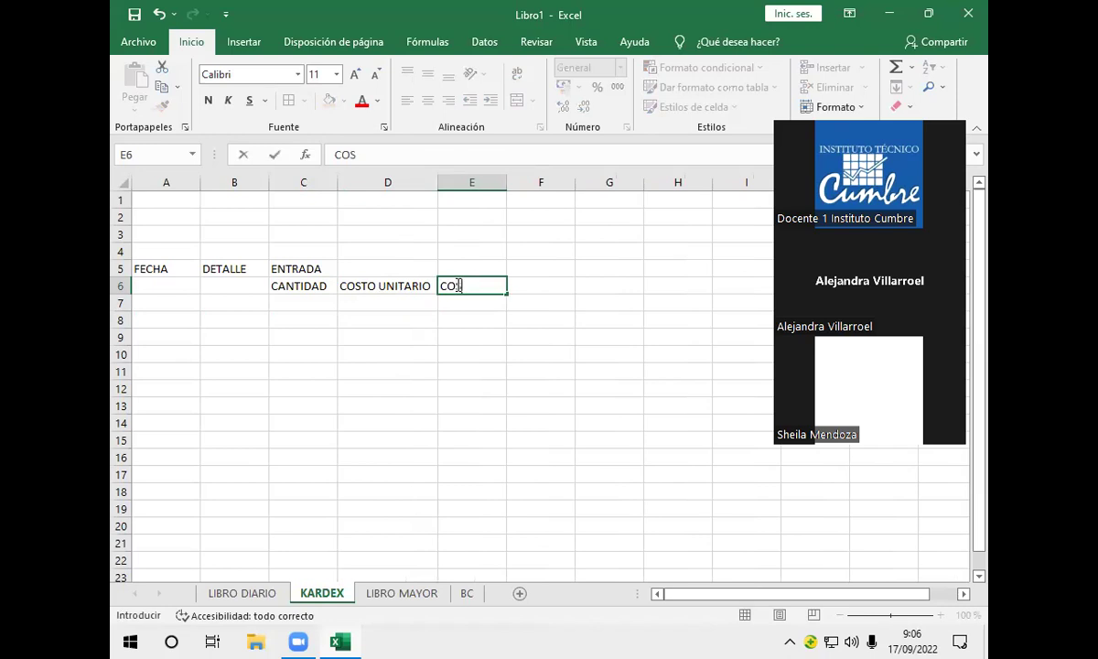
type("TO T")
type("OTAL")
key("BackSpace")
type("L")
key("Return")
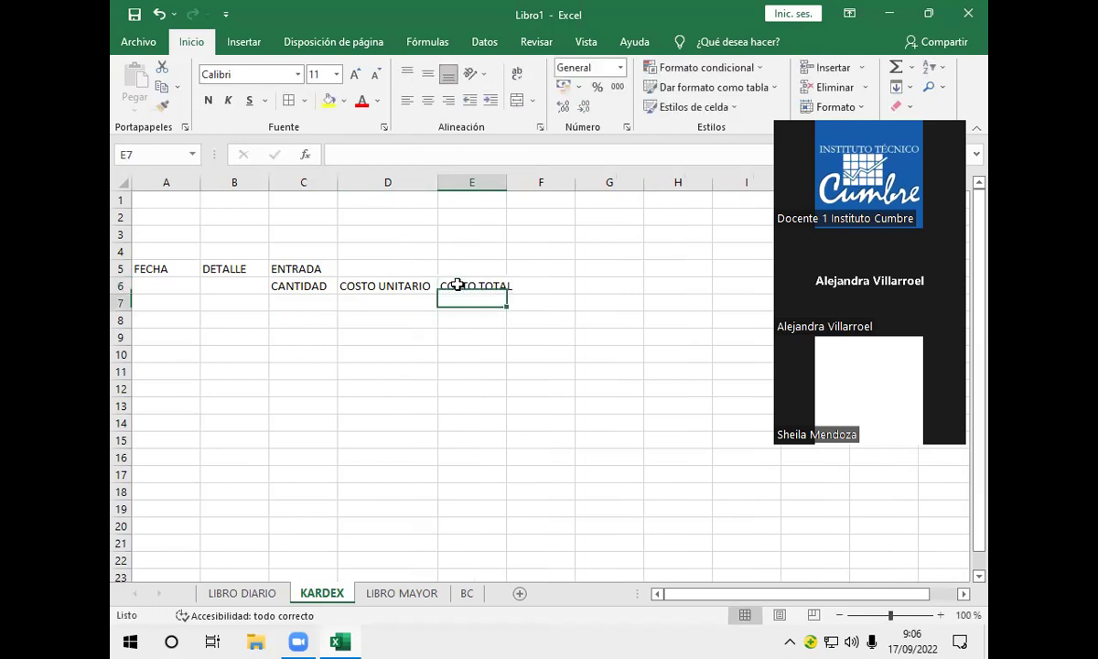
- Merge and center the ENTRADA heading across C5:E5 and align it vertically to the middle
left_click_drag(311, 271, 469, 270)
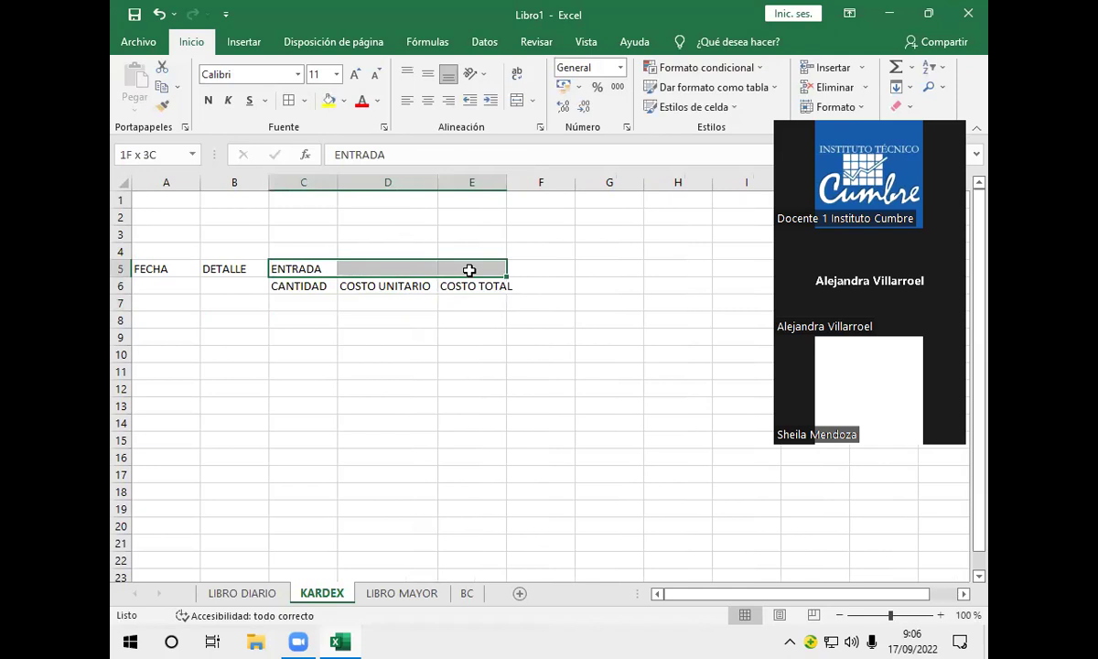
left_click(510, 101)
left_click(427, 74)
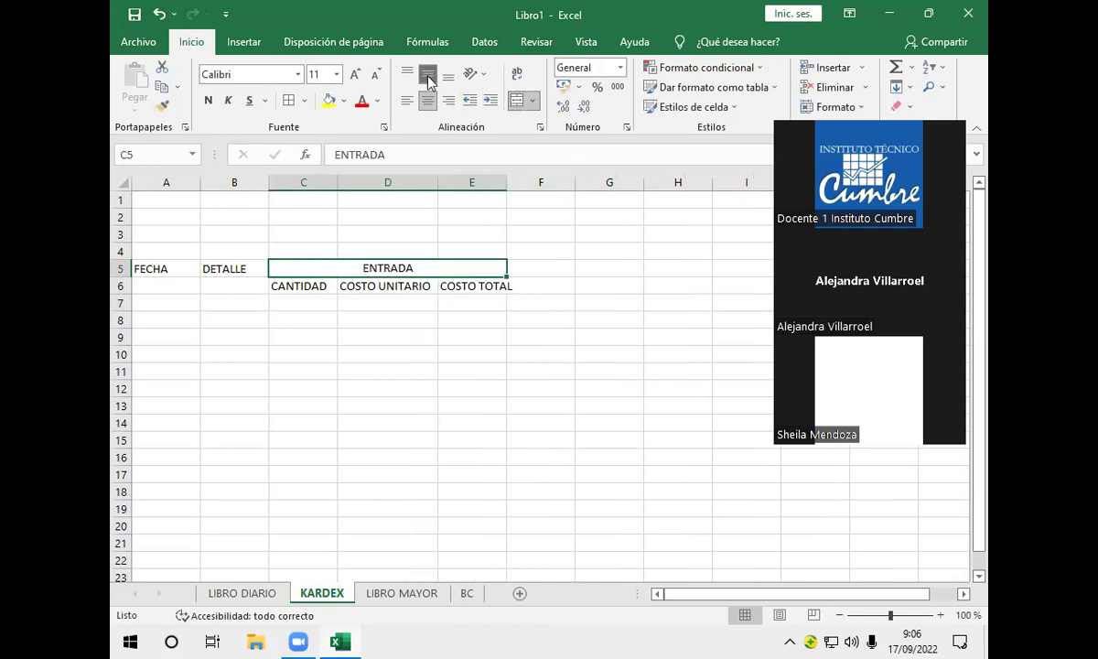
left_click(379, 320)
left_click(302, 316)
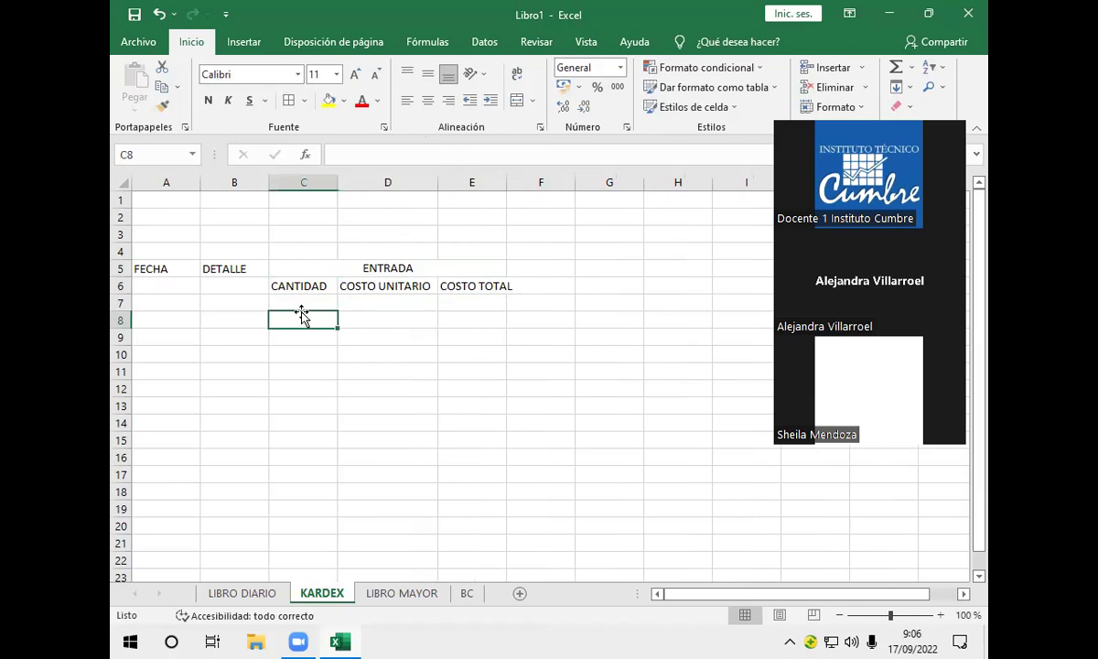
- Copy the ENTRADA heading block with its three subheadings from C5:E6 and paste it starting at F5
left_click(316, 267)
mouse_move(318, 274)
left_mouse_down()
mouse_move(311, 350)
mouse_move(330, 286)
left_mouse_up()
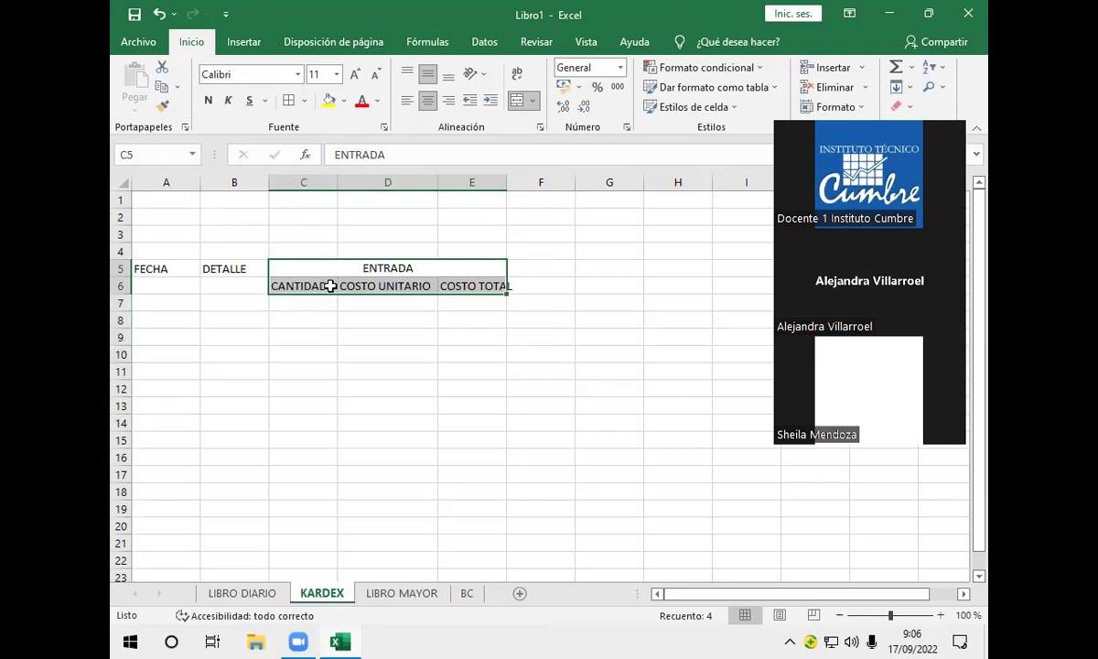
key("ctrl+c")
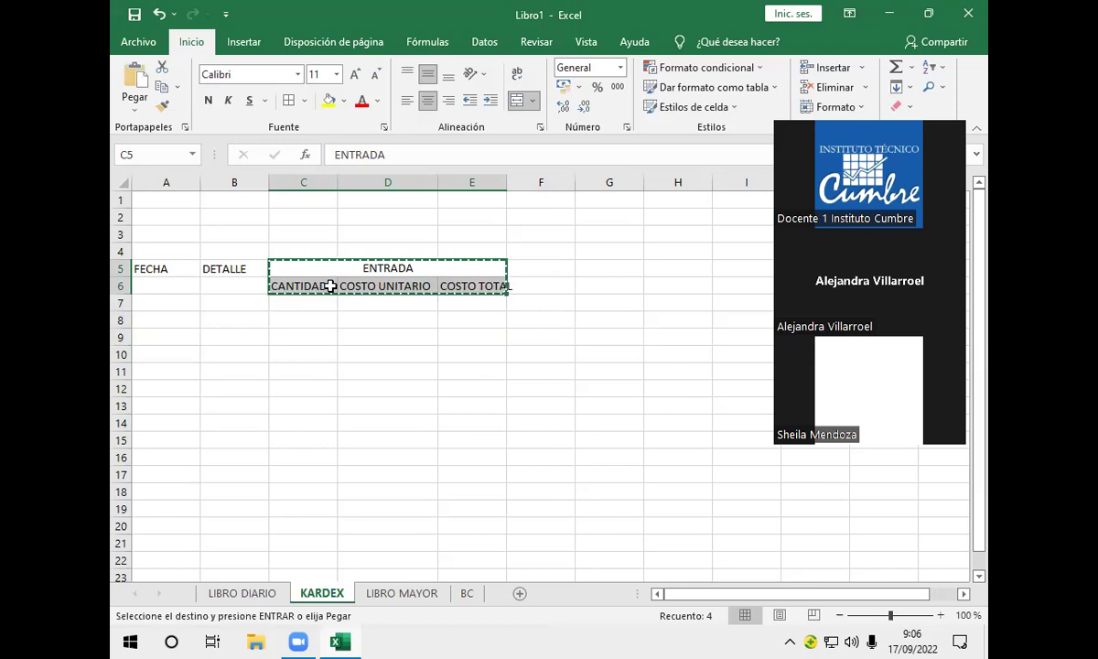
left_click(544, 265)
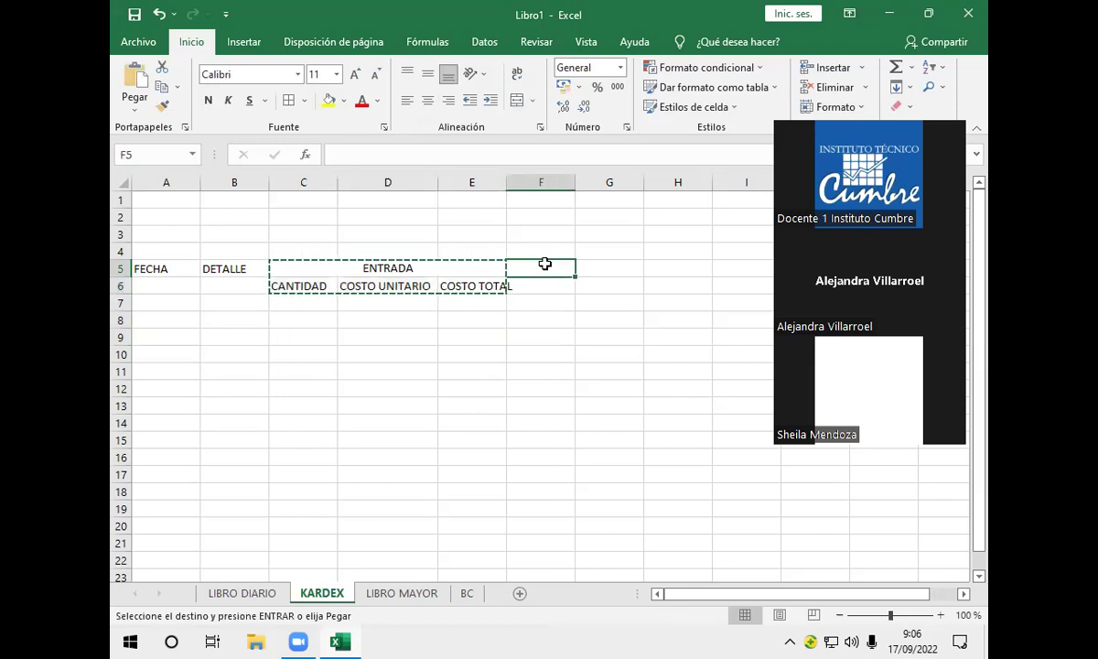
key("Return")
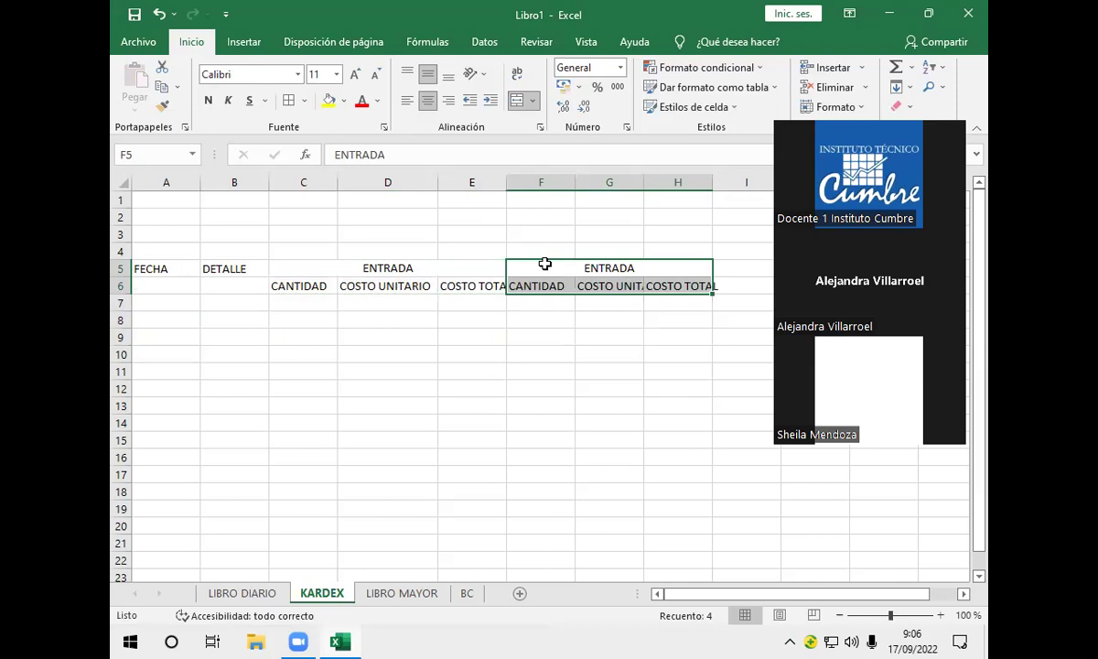
- Copy the second ENTRADA heading block with its subheadings from F5:H6 and paste it starting at I5
key("ctrl+c")
left_click(743, 267)
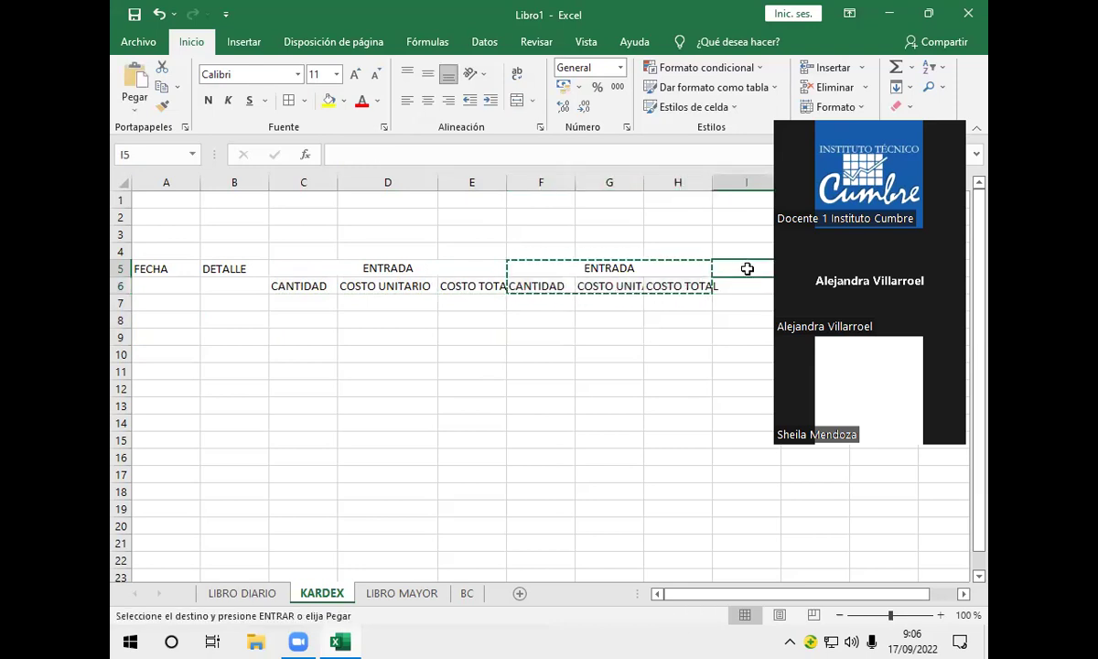
key("Return")
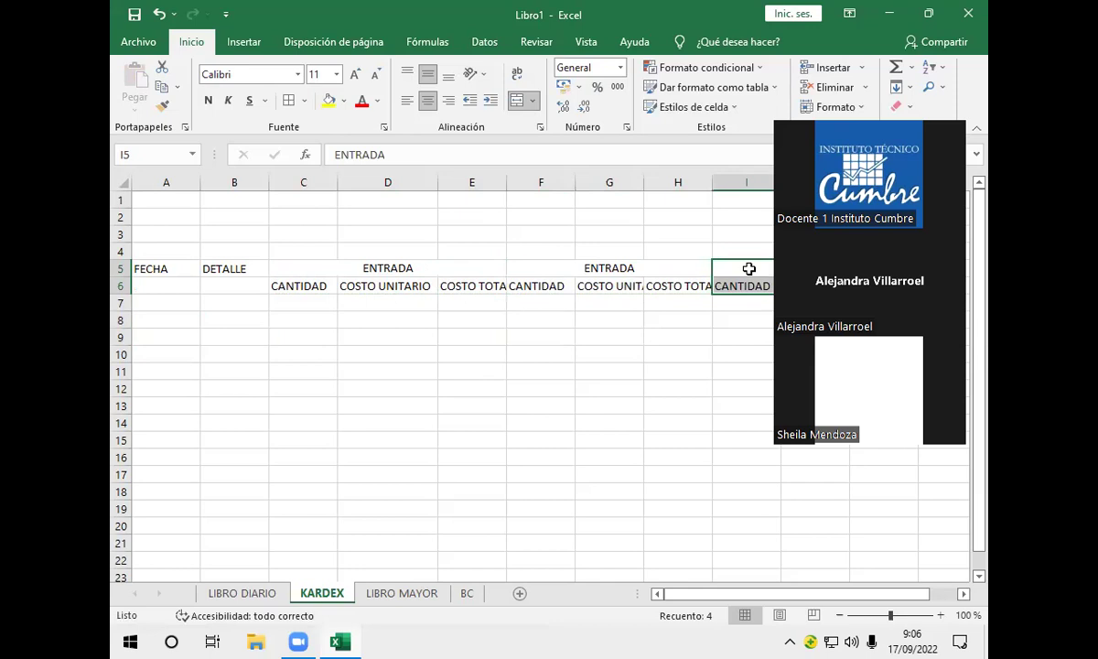
- Rename the copied ENTRADA headings: SALIDA in the merged cell at F5 and SALDO in the one at I5
left_click(558, 267)
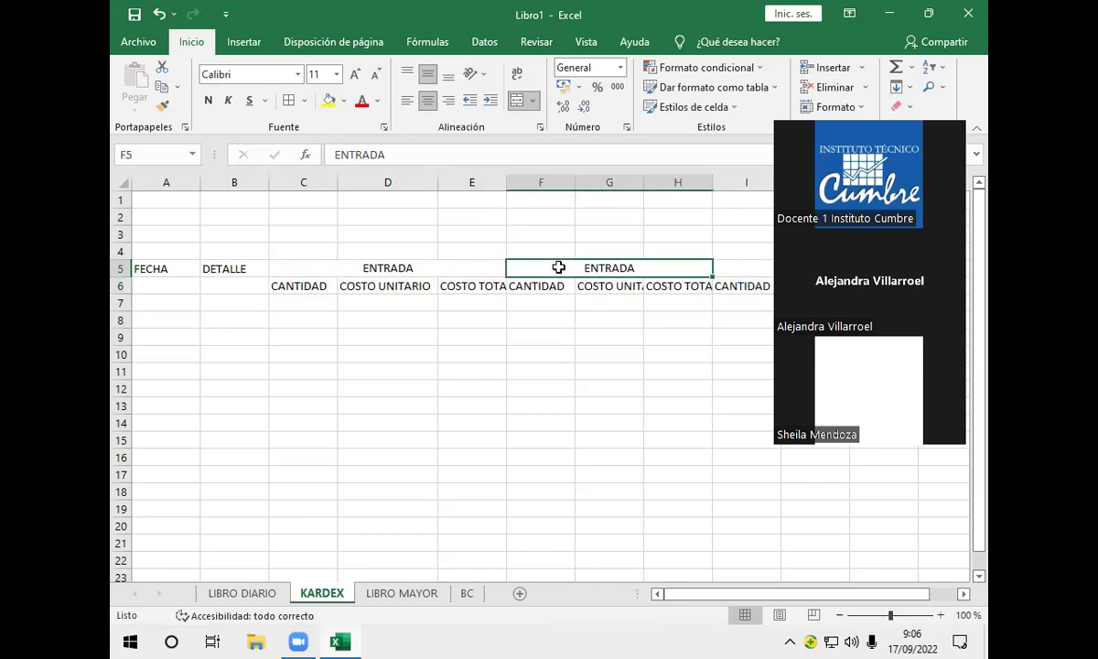
type("SALIDA")
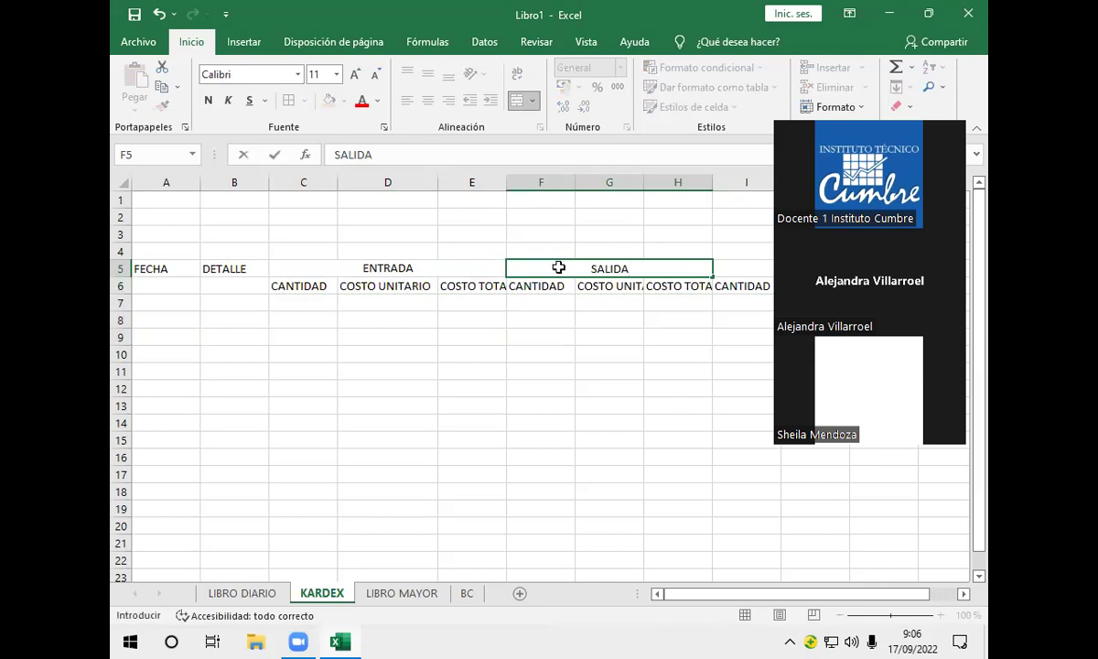
key("Return")
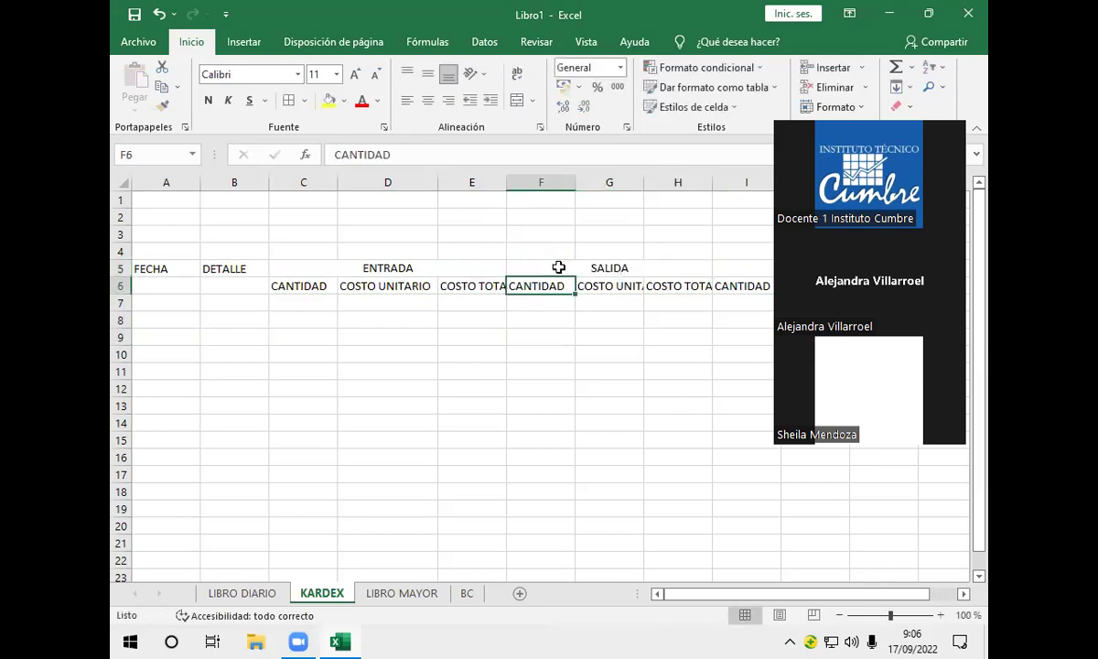
left_click_drag(697, 598, 791, 601)
left_click(718, 267)
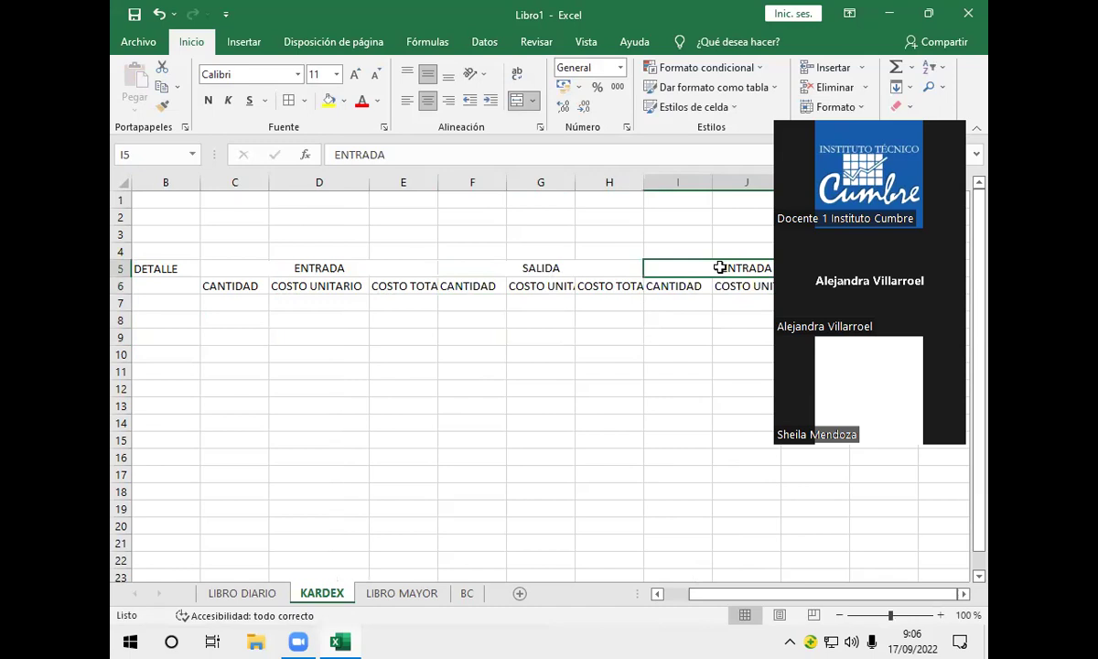
type("SALDO")
key("Return")
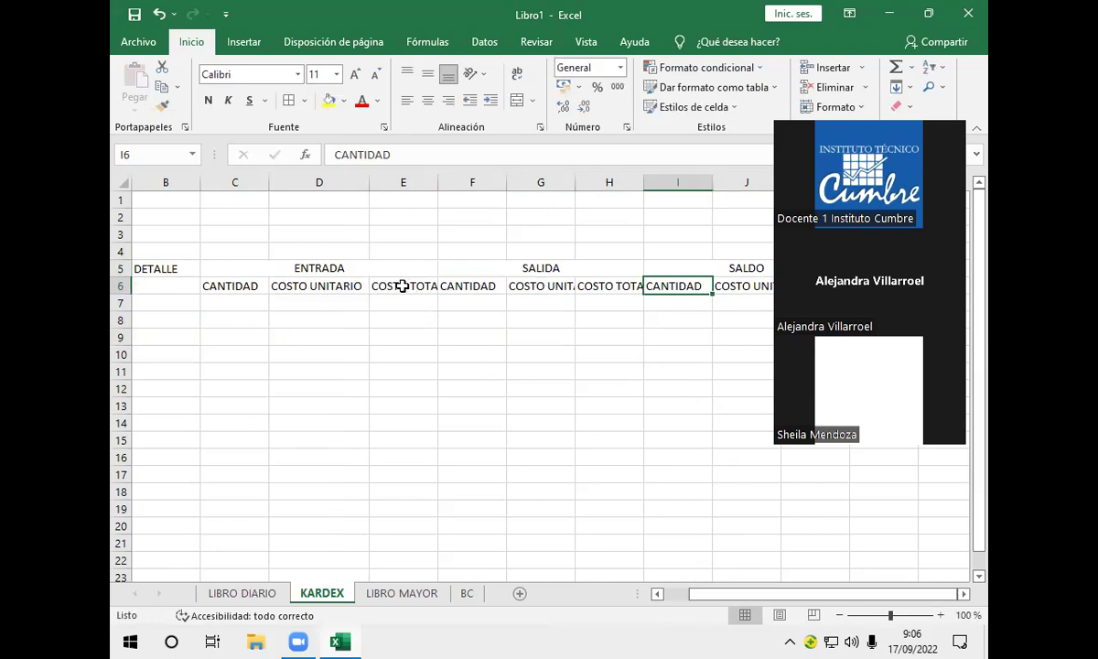
left_click(585, 286)
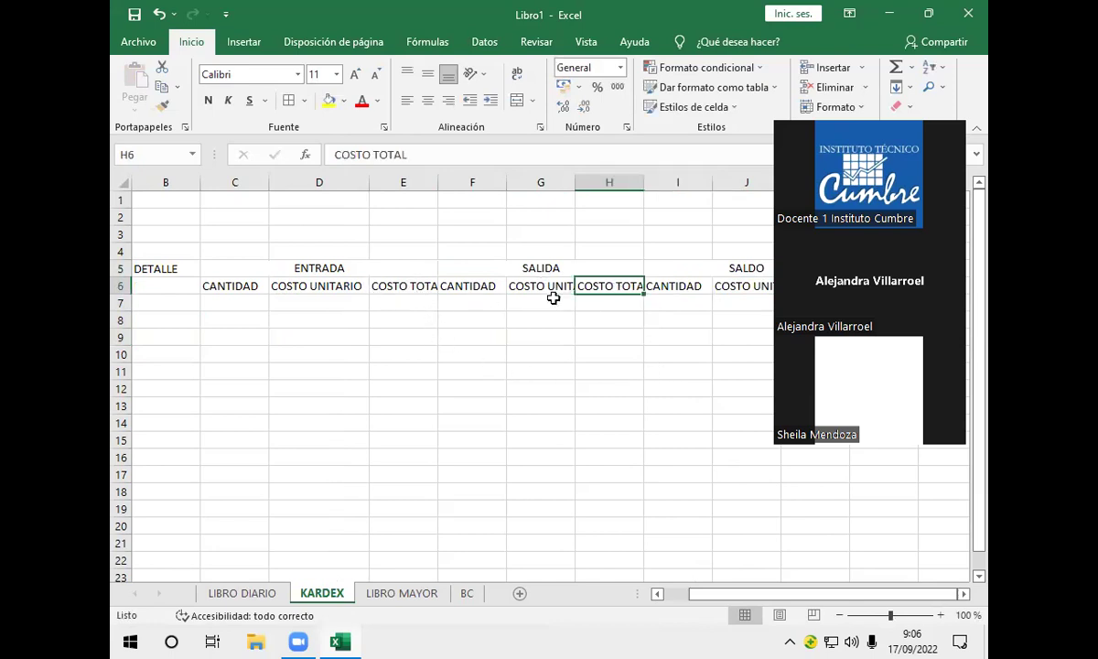
left_click(536, 283)
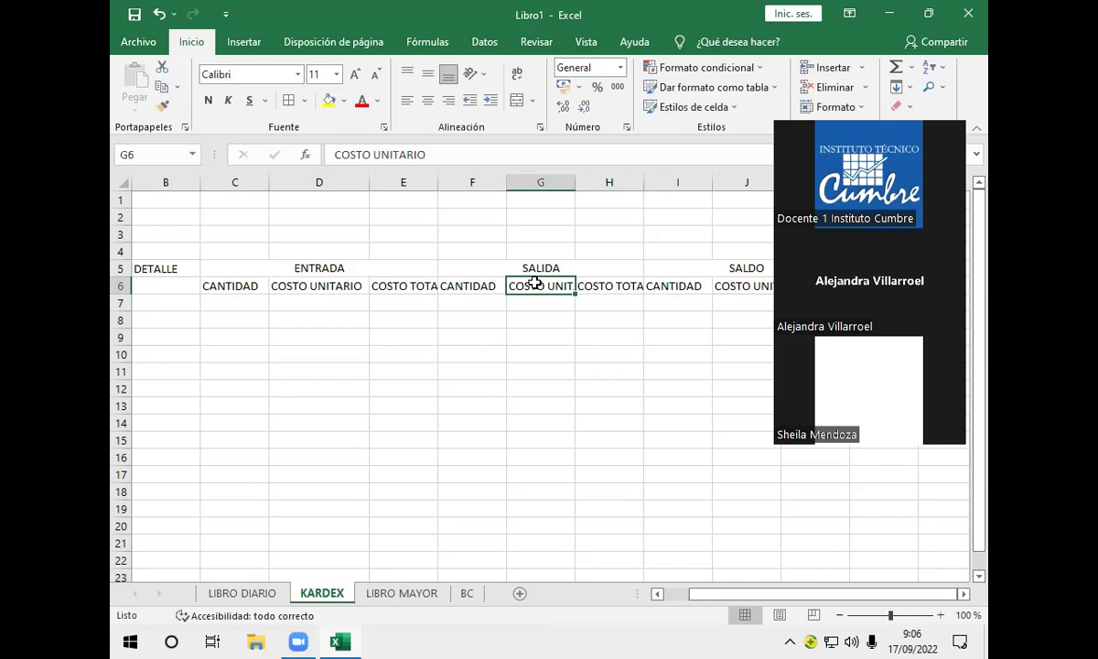
double_click(531, 285)
left_click_drag(601, 286, 561, 281)
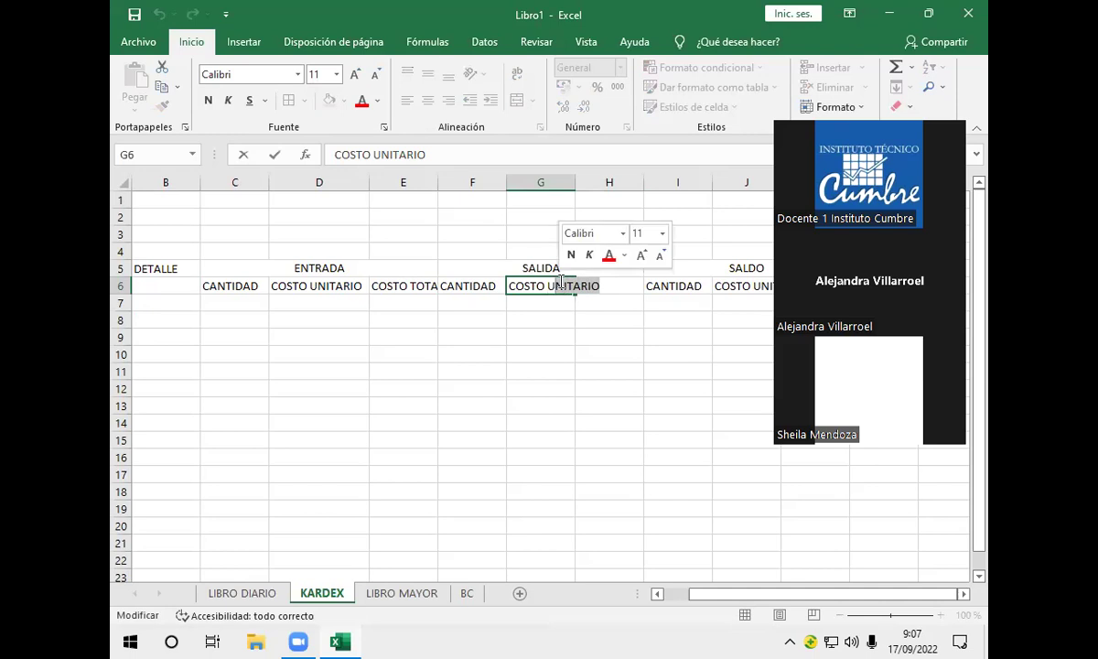
key("Return")
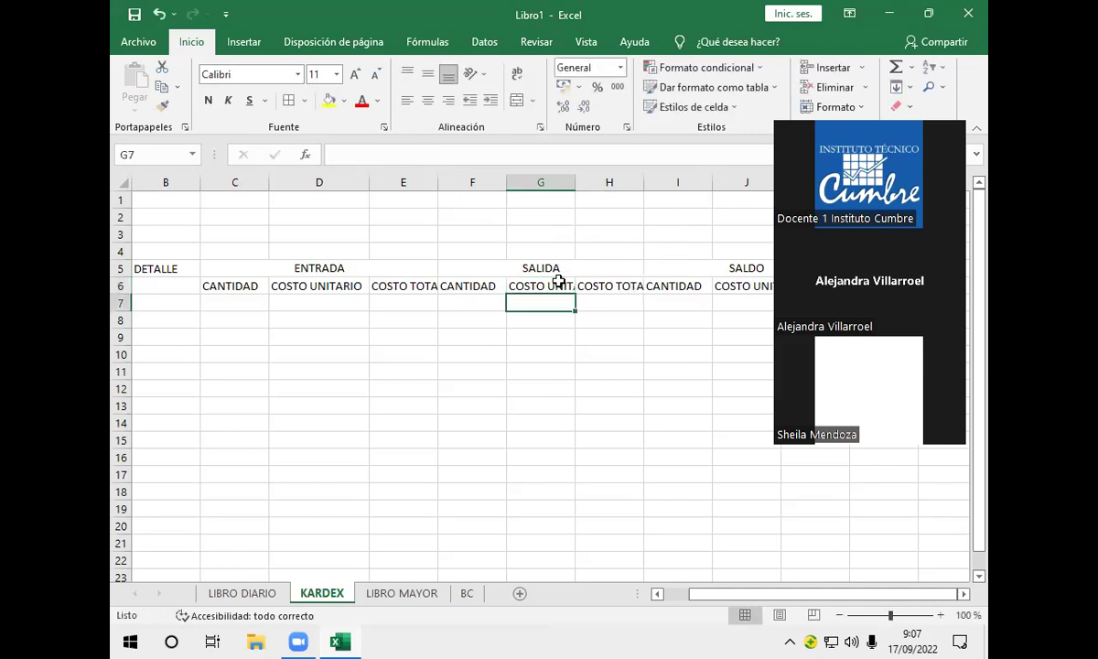
- Shorten the COSTO UNITARIO subheading under SALIDA in cell G6 to COSTO U
double_click(556, 284)
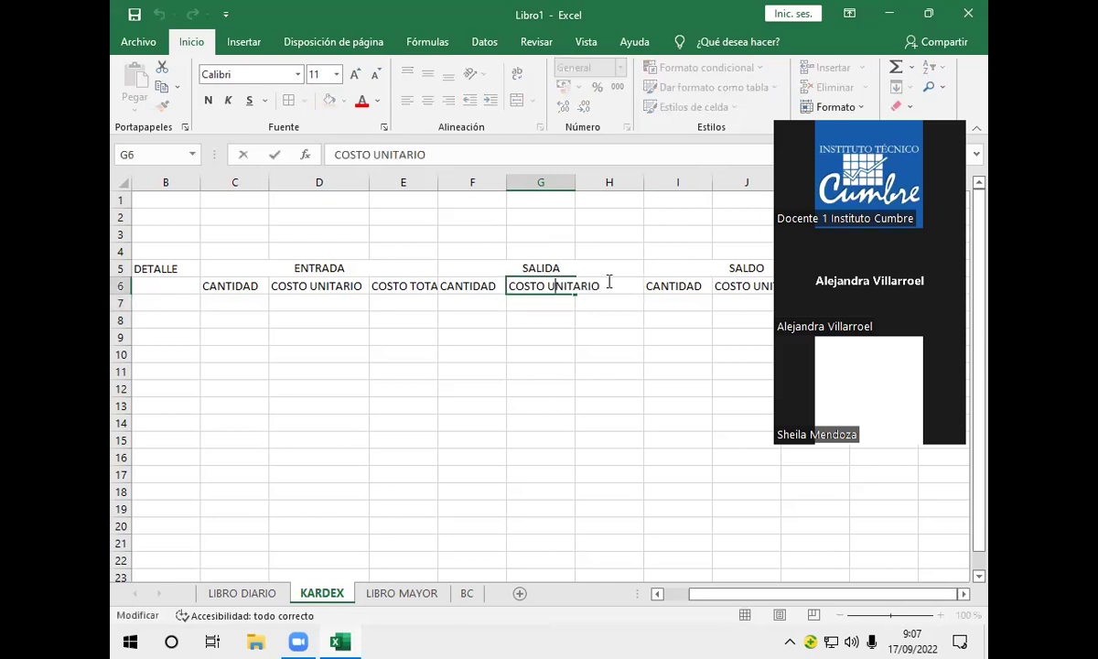
left_click_drag(600, 286, 555, 285)
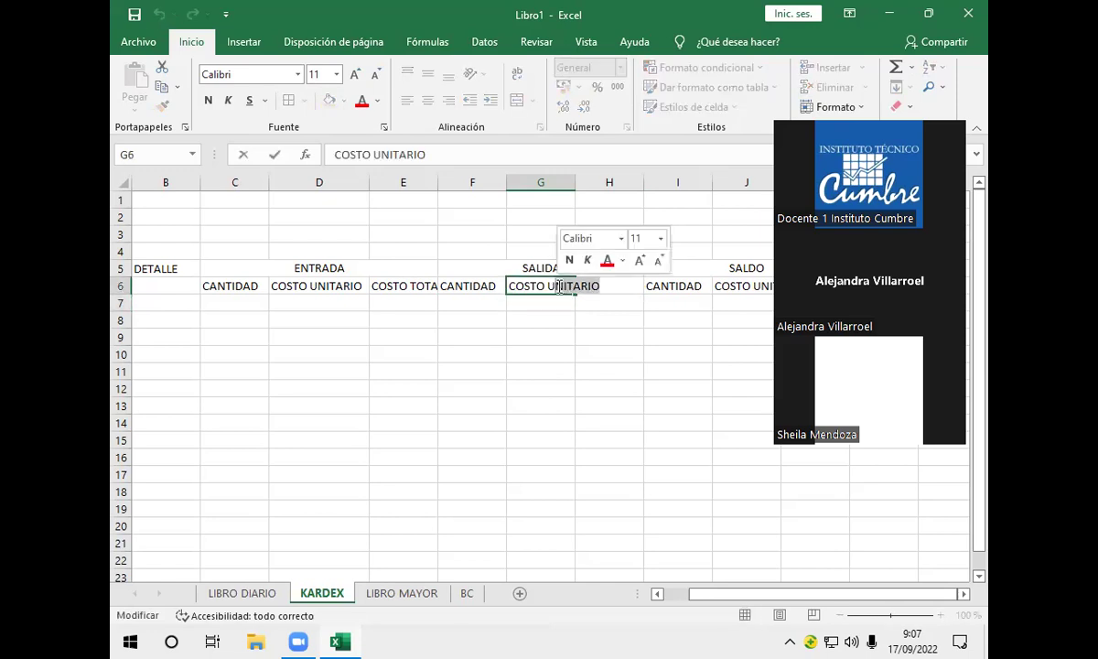
key("Right")
key("BackSpace")
key("BackSpace")
key("BackSpace")
key("BackSpace")
key("BackSpace")
key("BackSpace")
key("BackSpace")
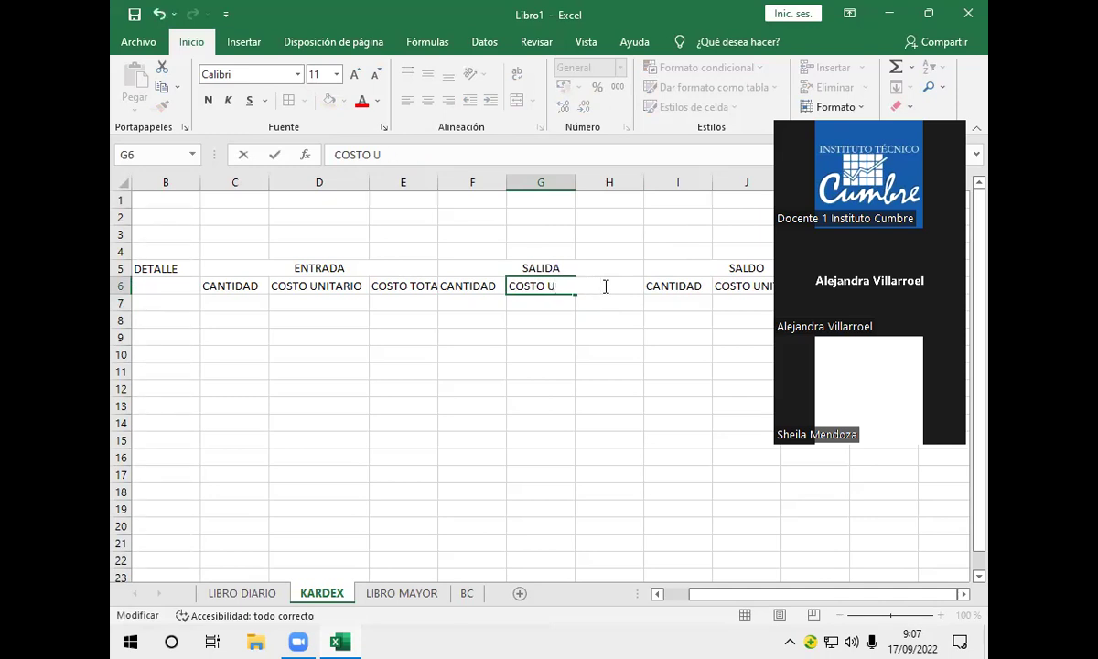
type(".")
key("Return")
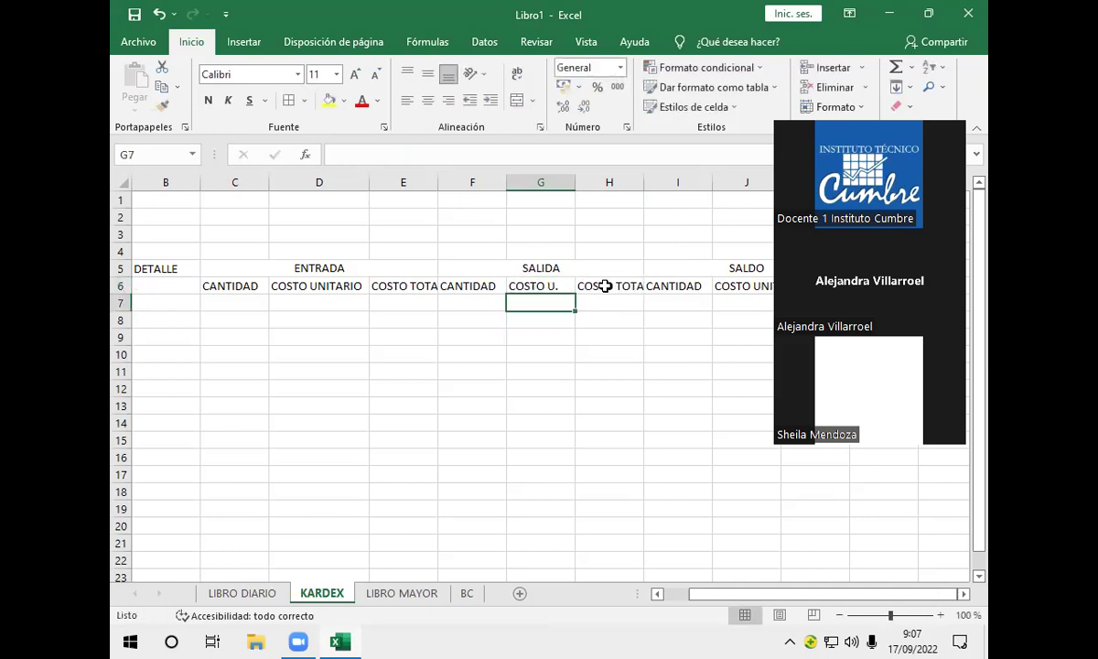
- Shorten the COSTO UNITARIO subheading under ENTRADA in cell D6 to COSTO U
double_click(341, 287)
left_click_drag(341, 286, 320, 281)
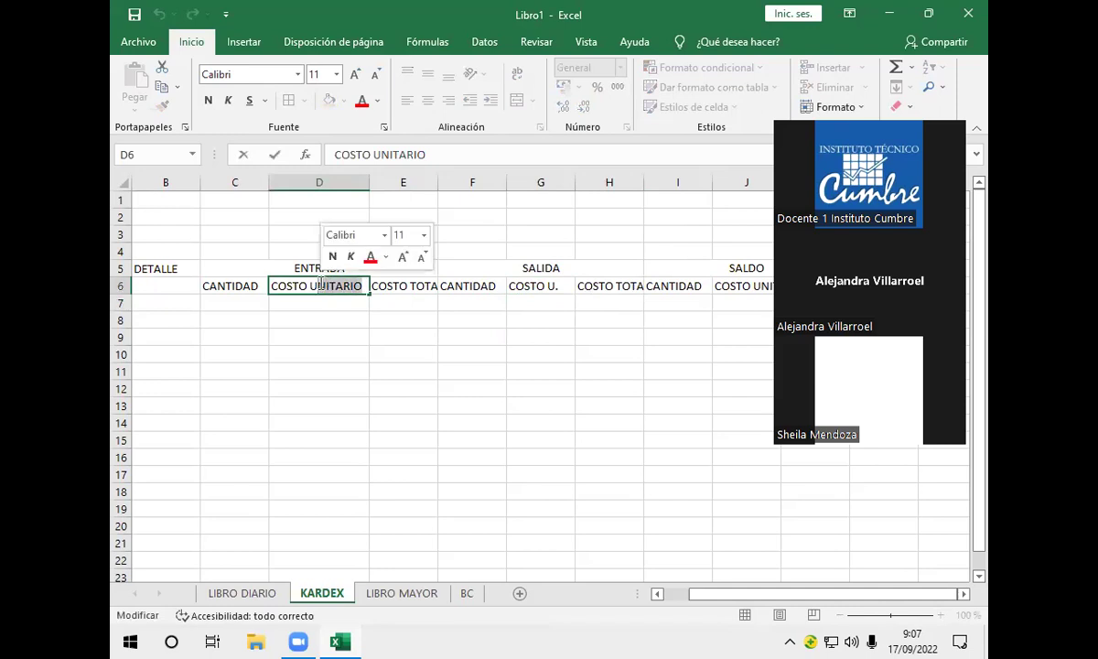
key("BackSpace")
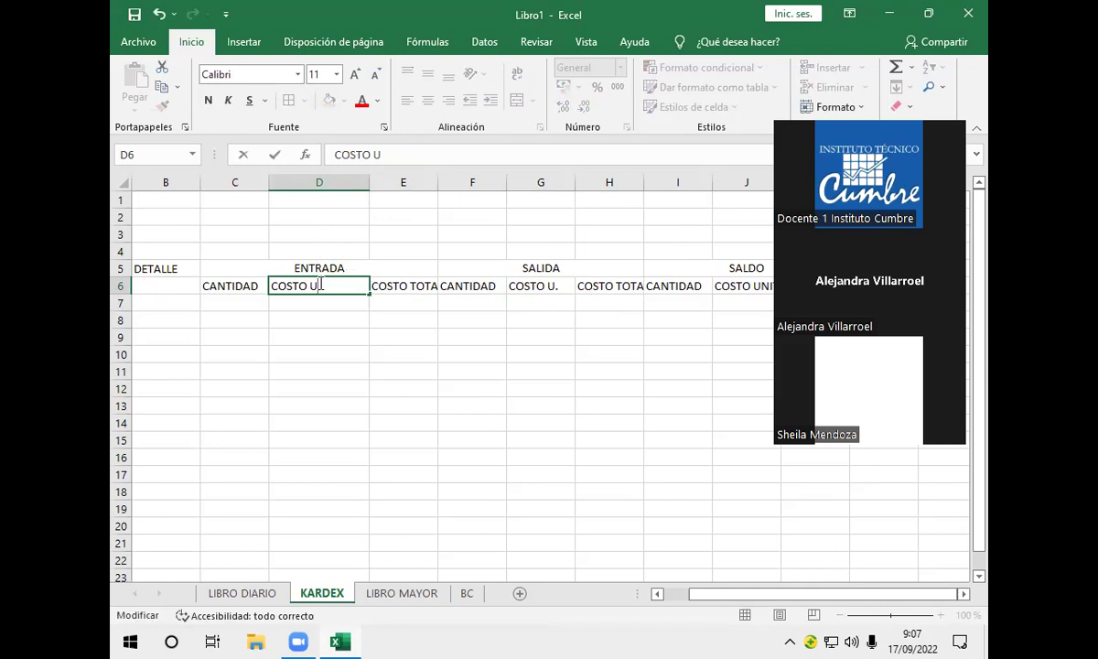
type(".")
left_click(409, 285)
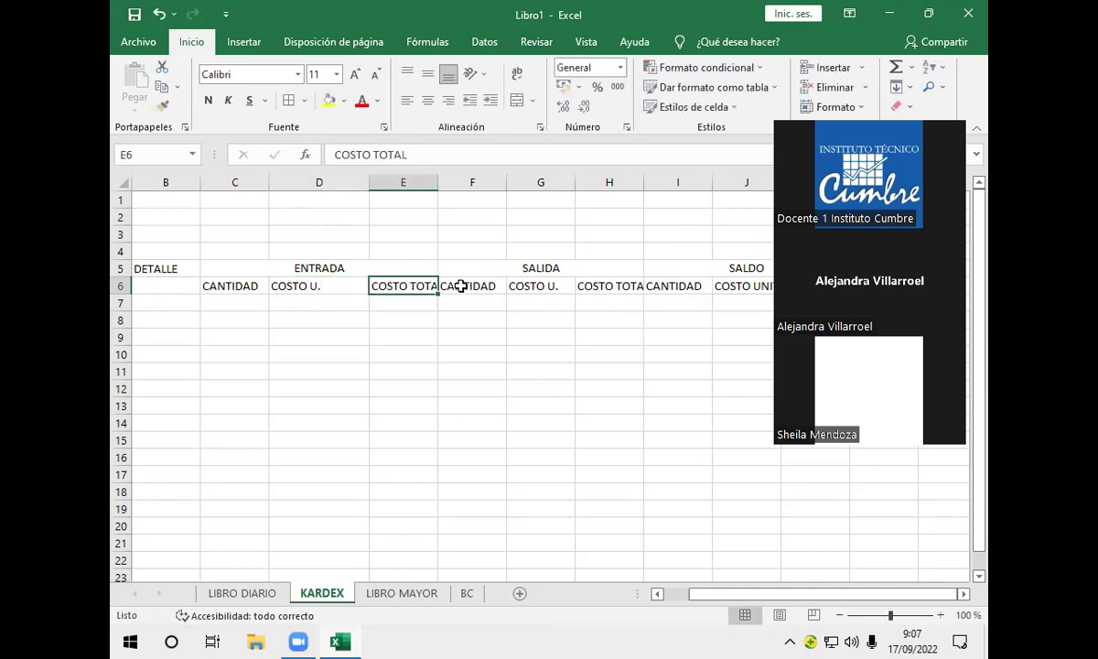
- Shorten the COSTO UNITARIO subheading under SALDO in cell J6 to COSTO U
left_click(466, 287)
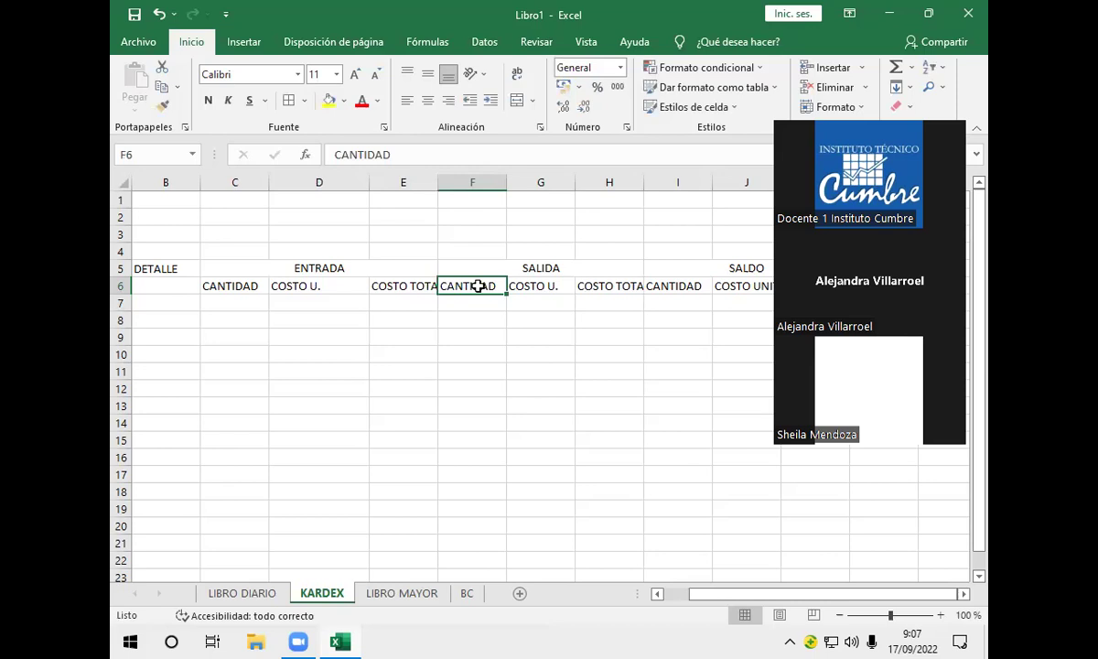
left_click(538, 285)
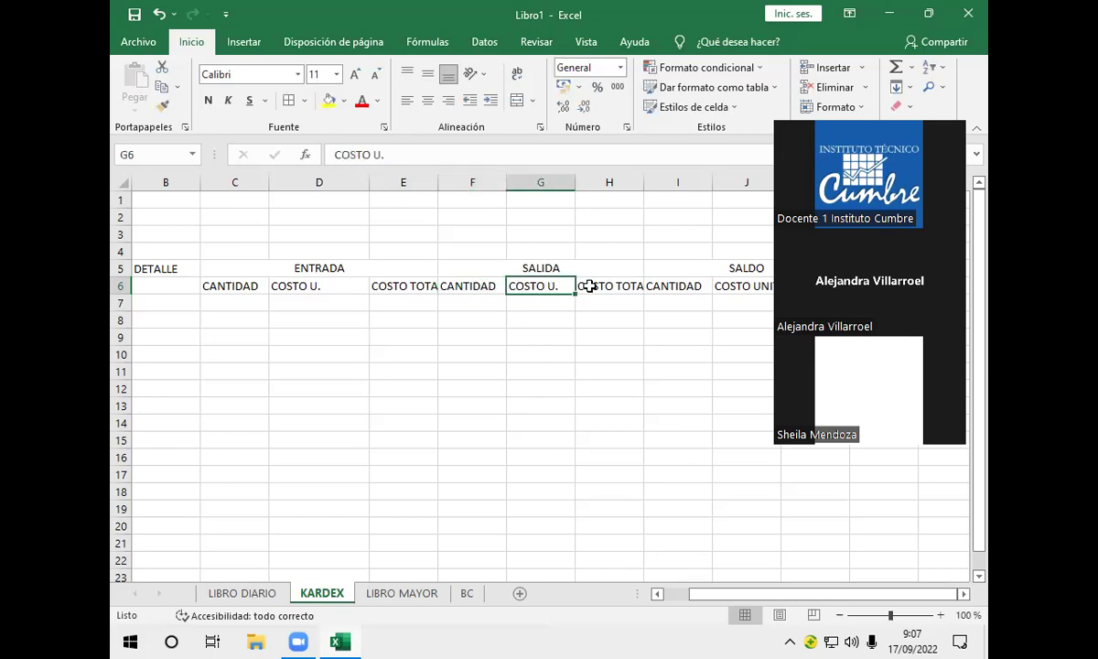
left_click(588, 286)
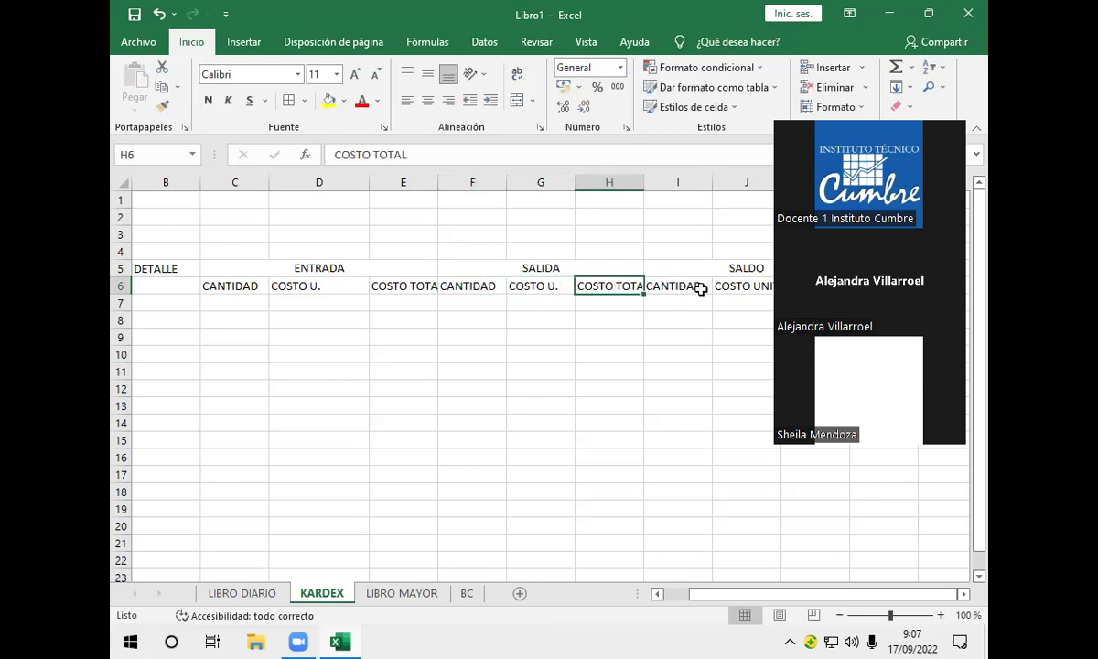
left_click(700, 289)
left_click(784, 590)
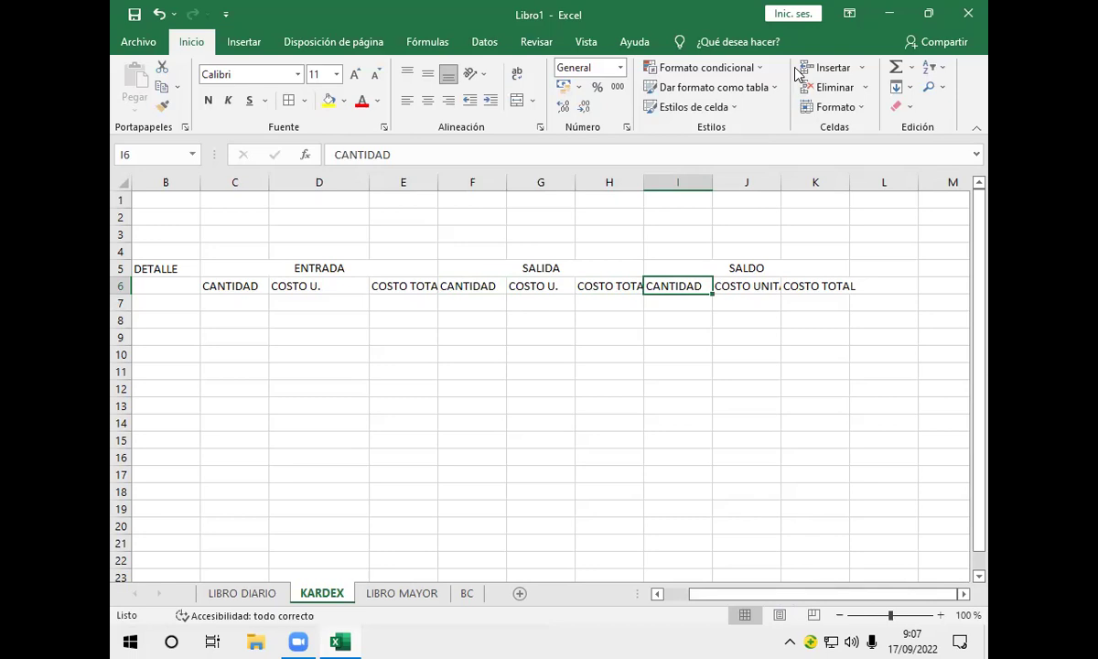
double_click(763, 287)
left_click_drag(763, 287, 811, 286)
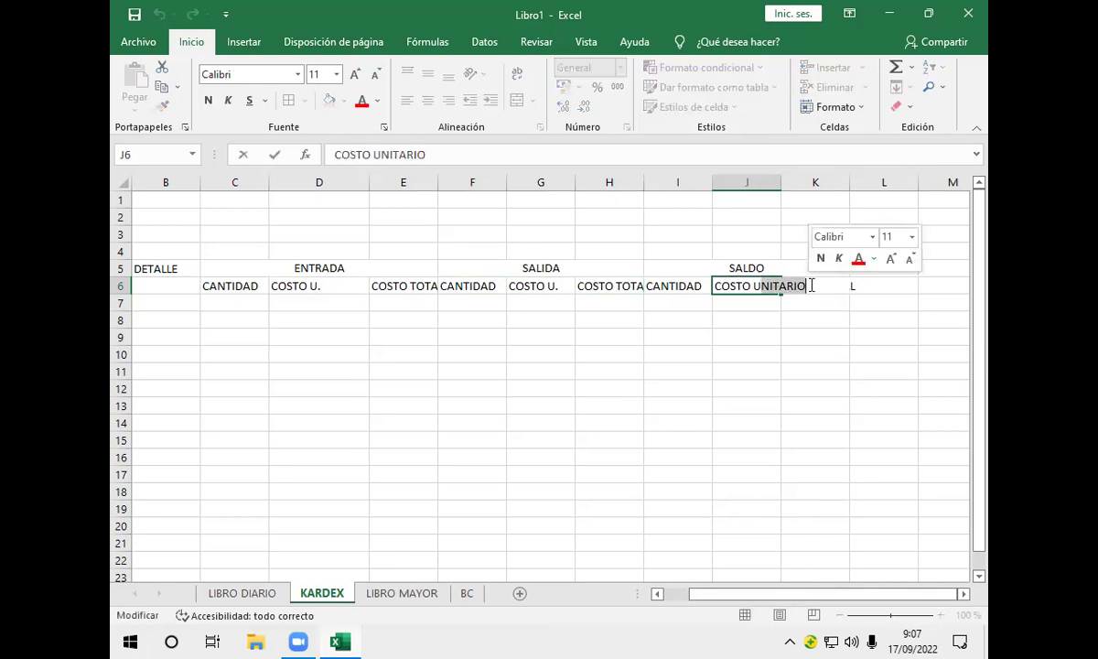
type(".")
key("Return")
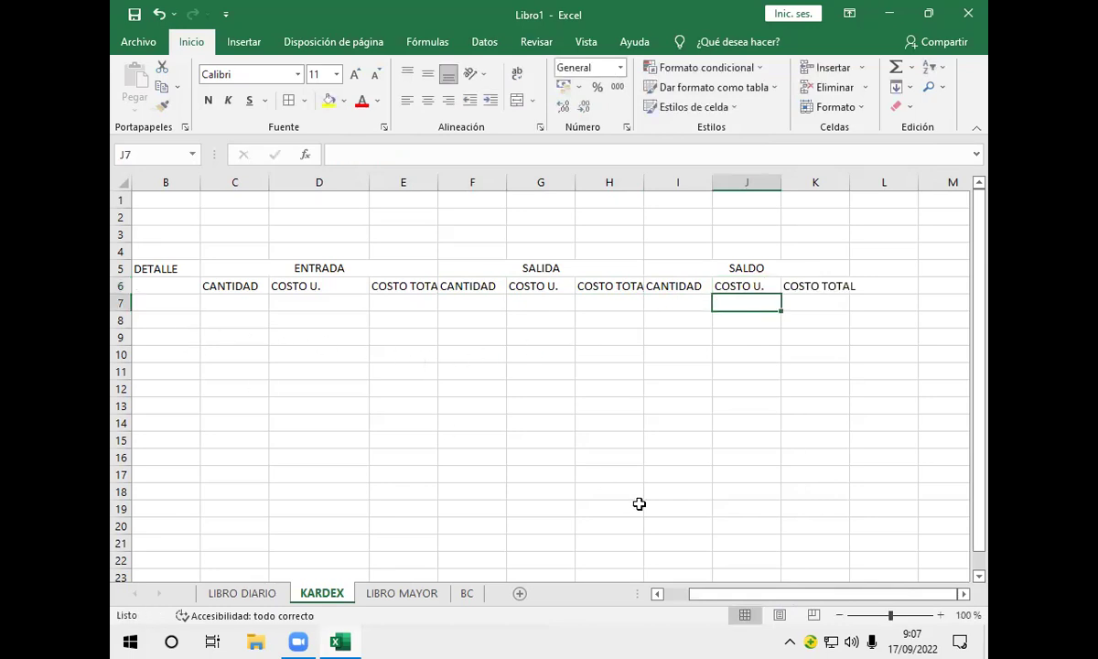
- Fill the ENTRADA heading with yellow, the SALIDA heading with orange and the SALDO heading with light green
left_click_drag(718, 594, 676, 598)
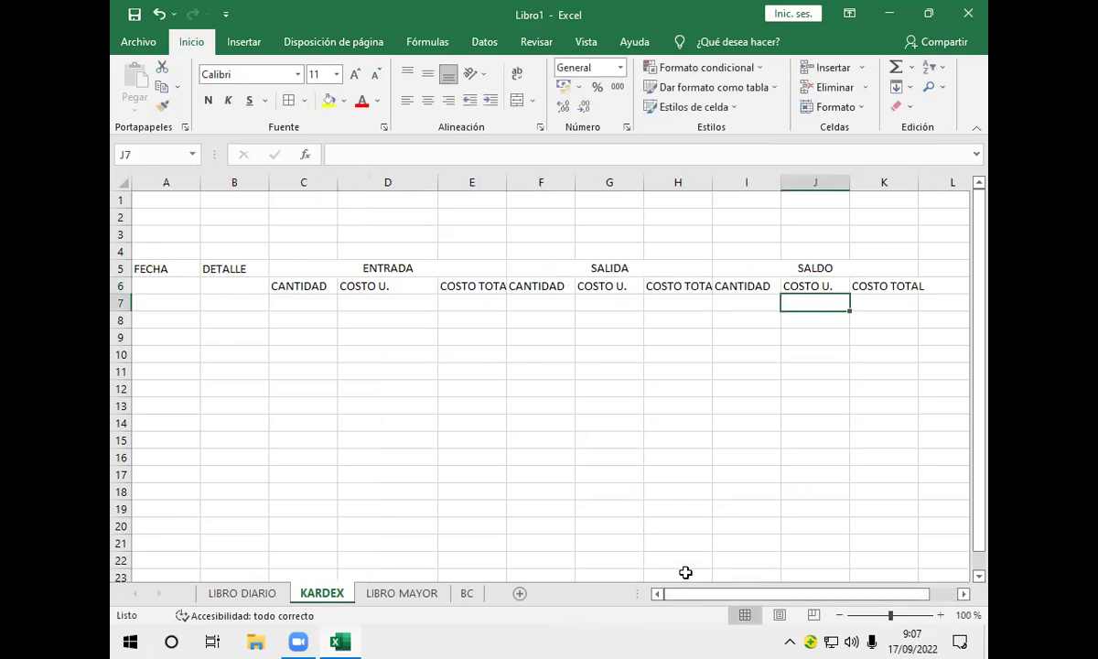
left_click(309, 269)
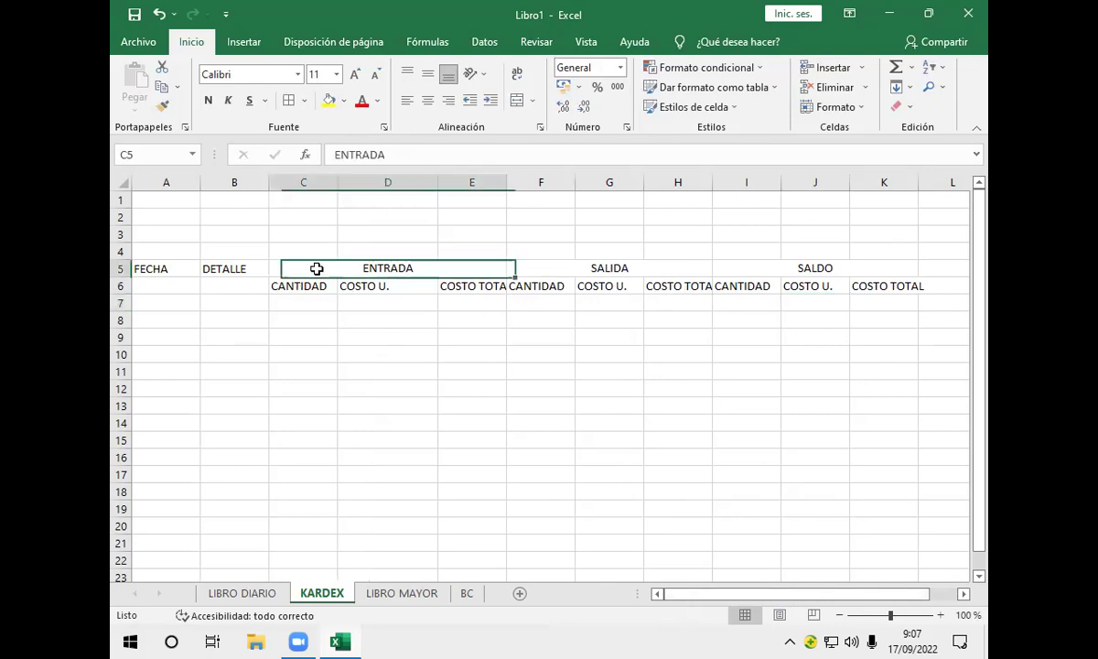
left_click(328, 100)
left_click(654, 264)
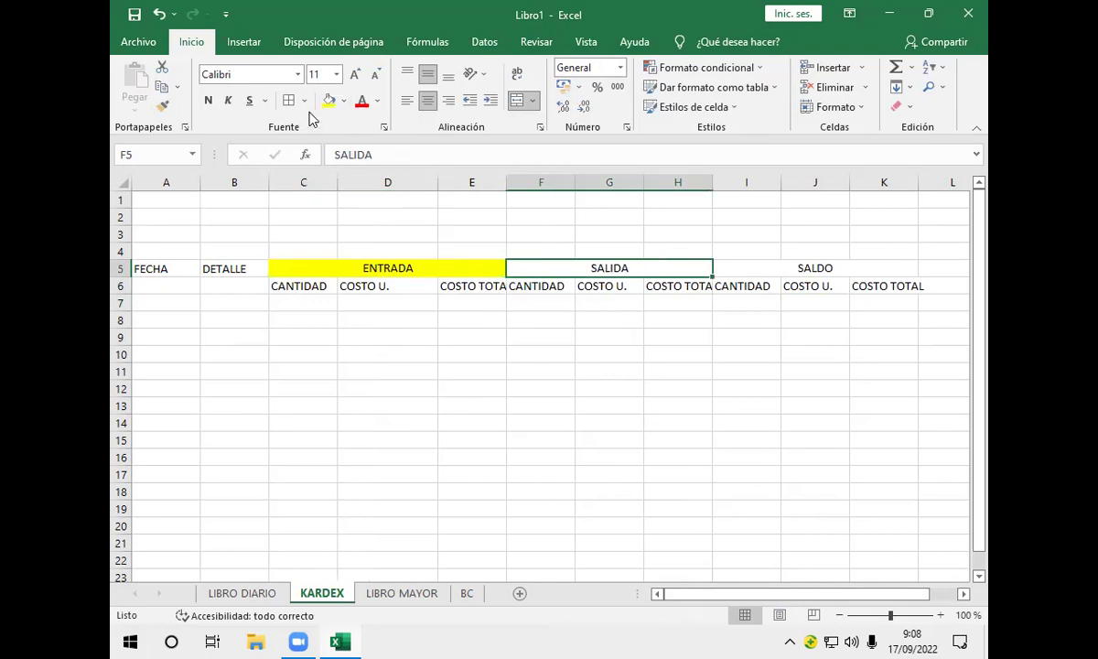
left_click(346, 102)
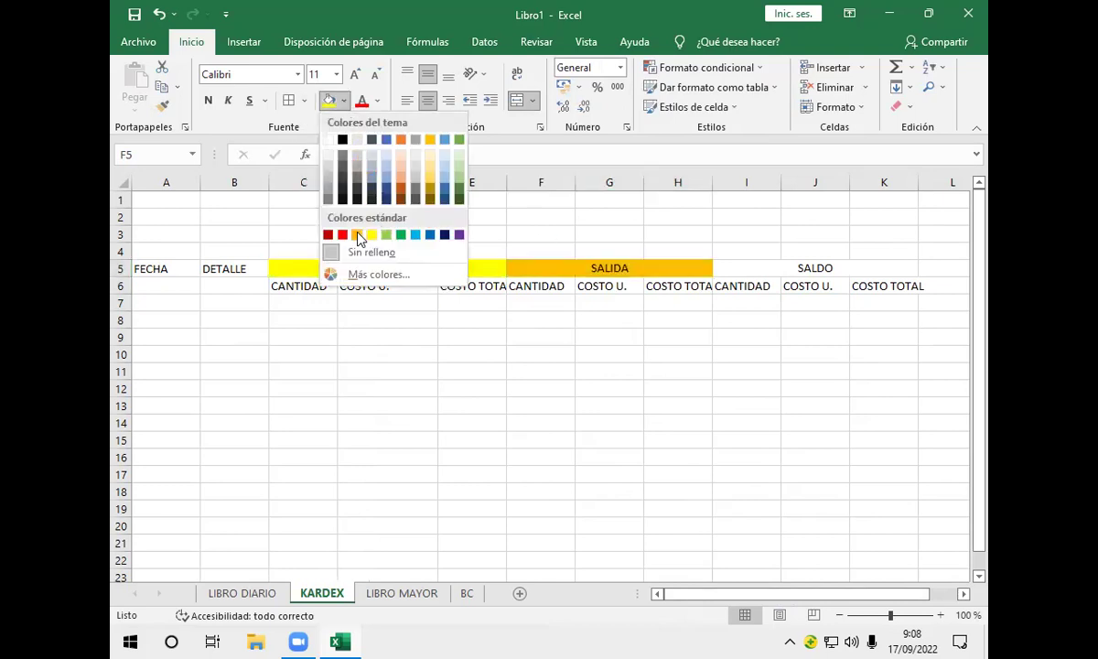
left_click(356, 233)
left_click(736, 262)
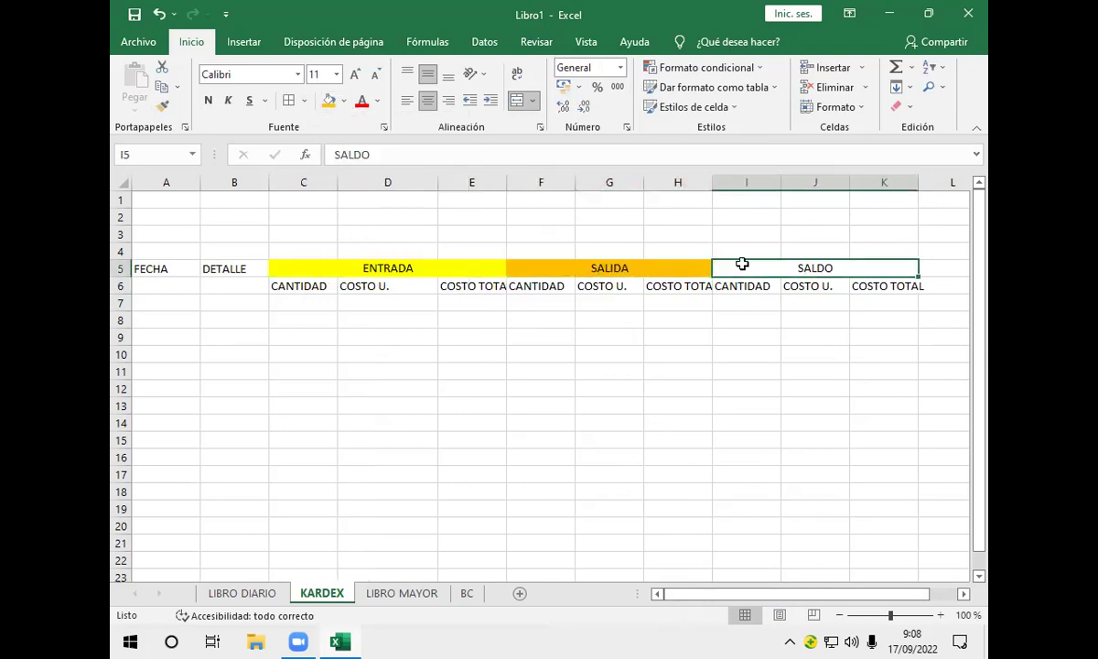
left_click(343, 102)
left_click(386, 235)
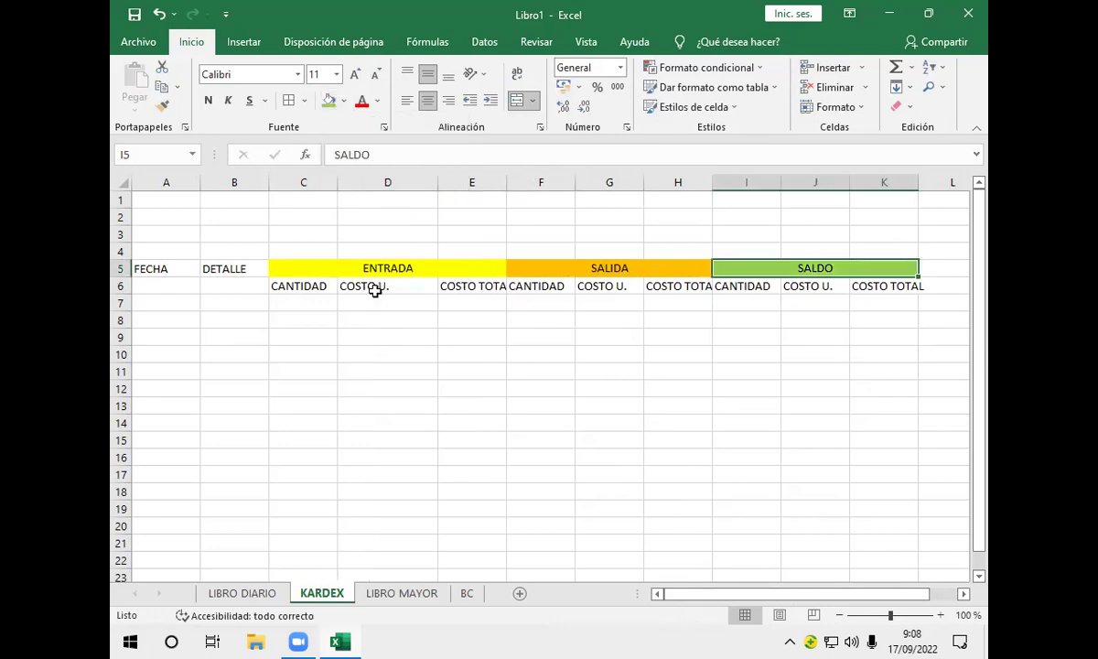
- Widen the DETALLE column B and narrow columns A, D and G to fit their headings closely
left_click(372, 302)
left_click(234, 335)
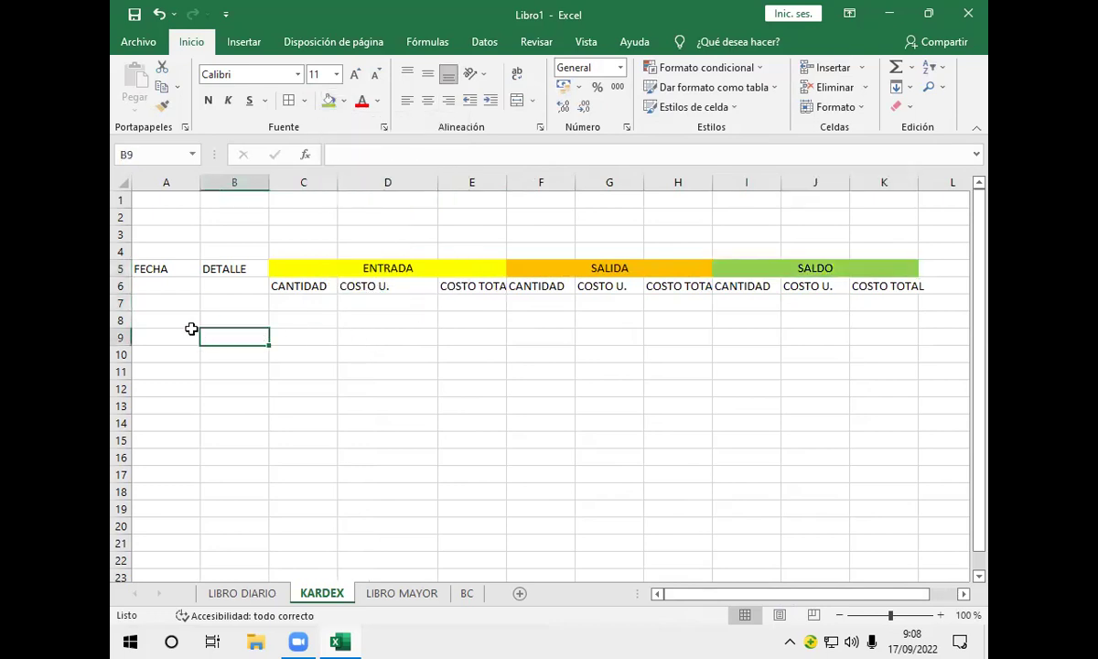
left_click_drag(269, 184, 320, 188)
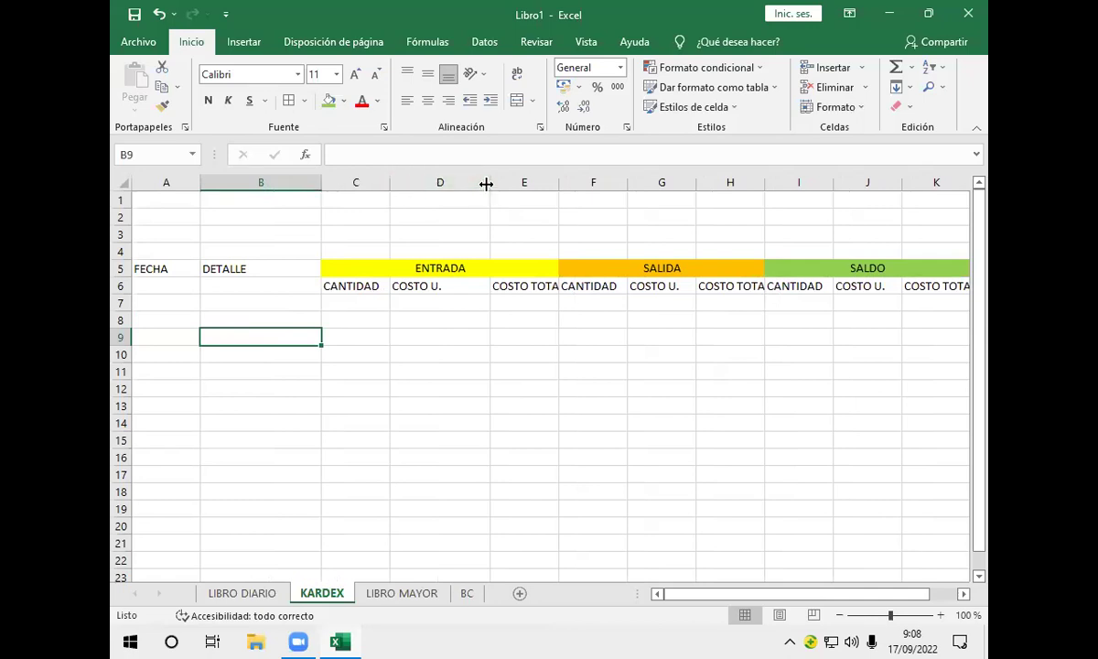
left_click_drag(488, 185, 445, 187)
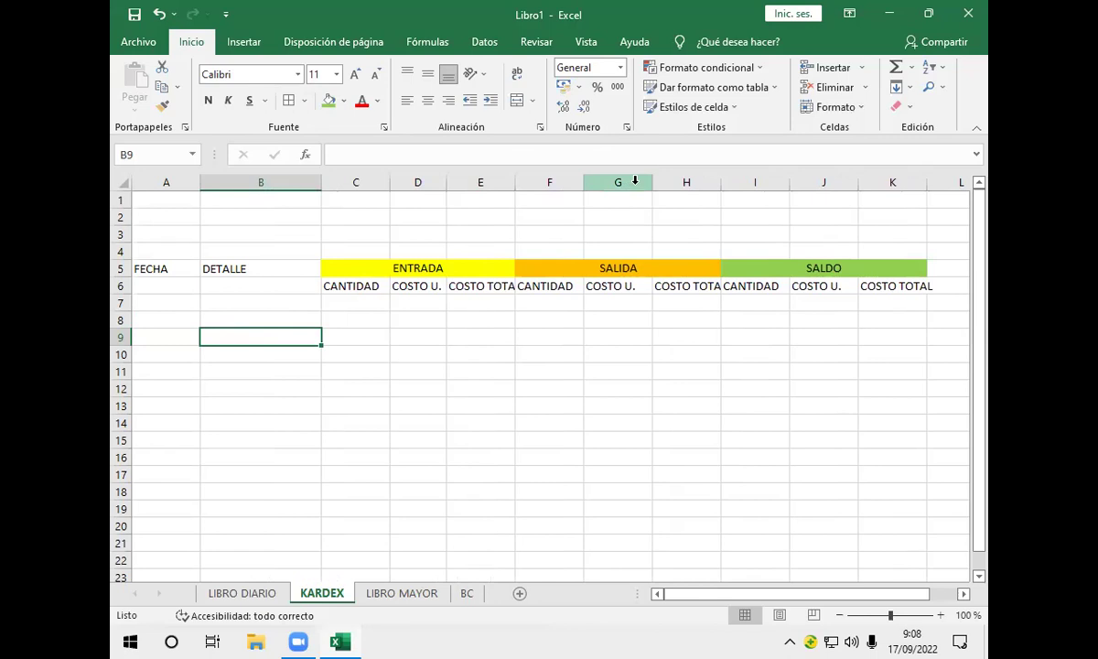
left_click_drag(649, 181, 645, 182)
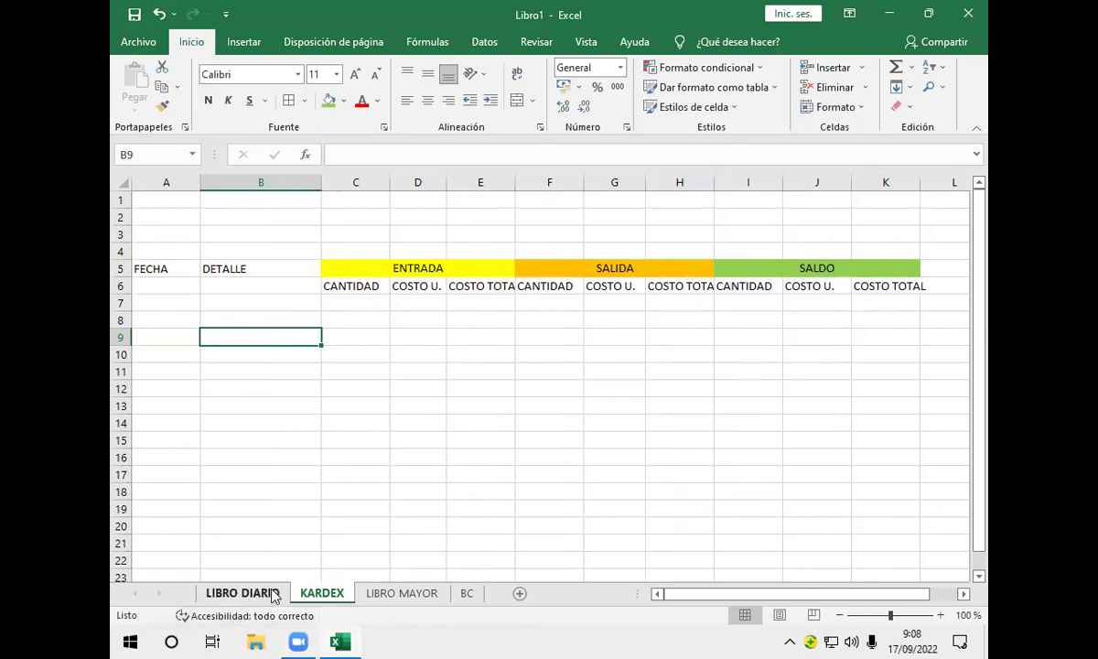
left_click_drag(200, 181, 175, 184)
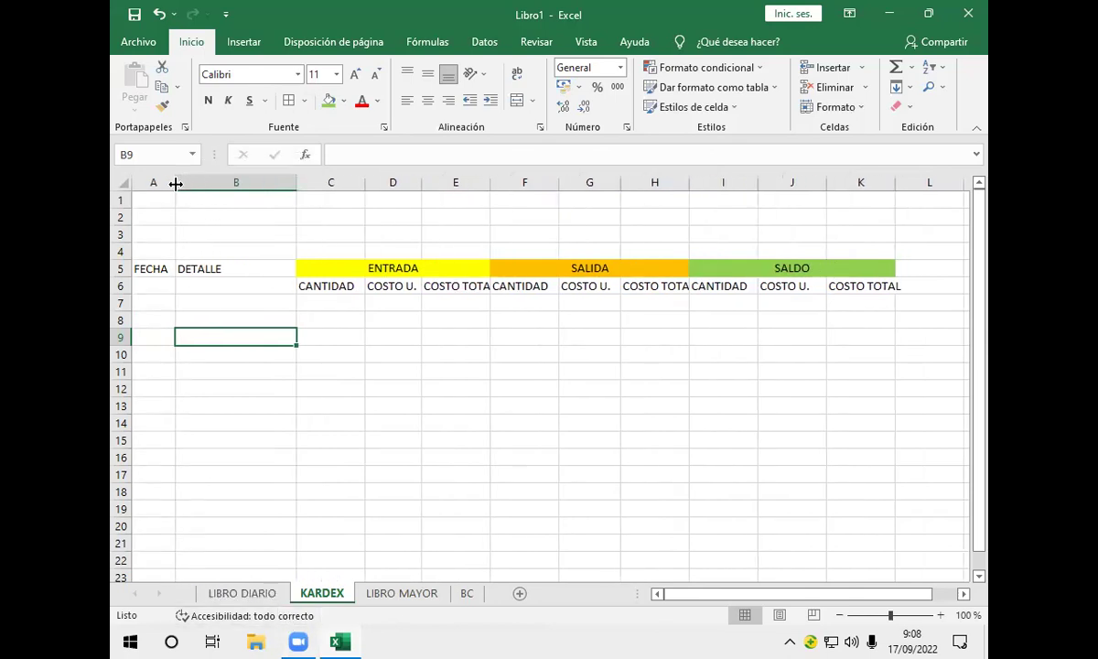
- Widen columns E and H to fit their COSTO TOTAL subheadings and narrow column A to fit FECHA
left_click(226, 370)
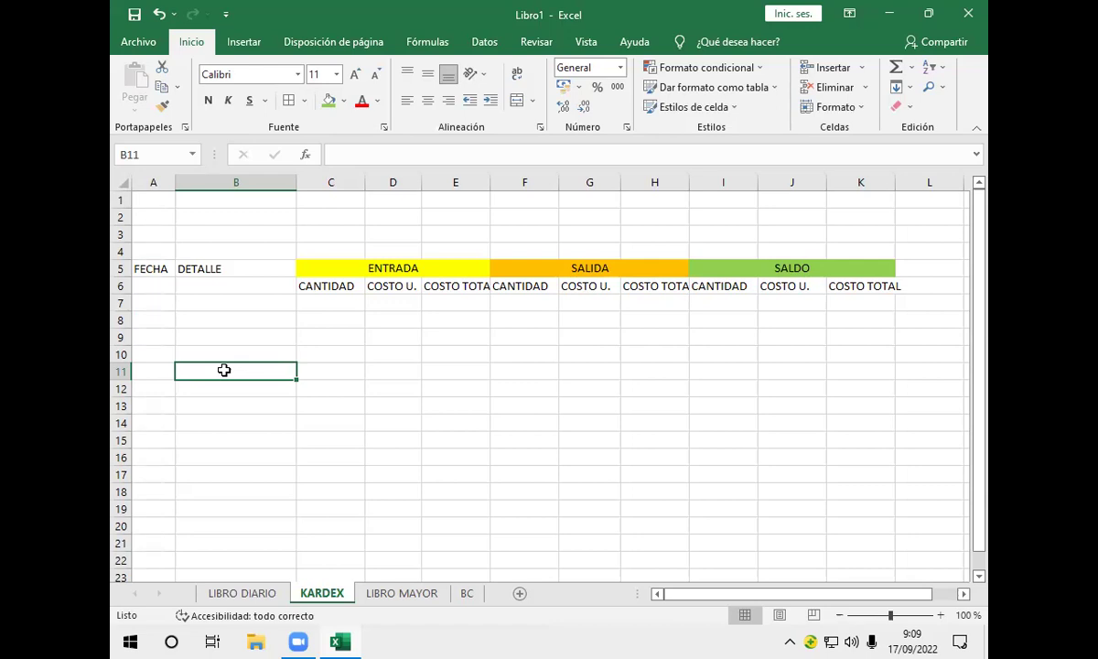
left_click_drag(490, 183, 498, 180)
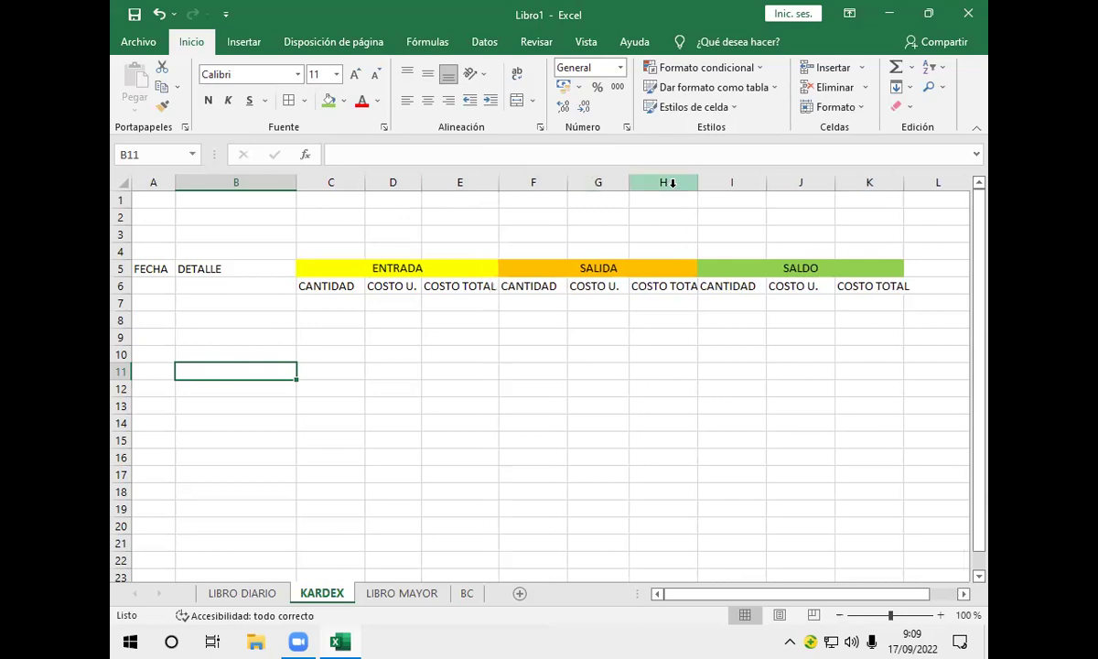
left_click_drag(696, 183, 705, 186)
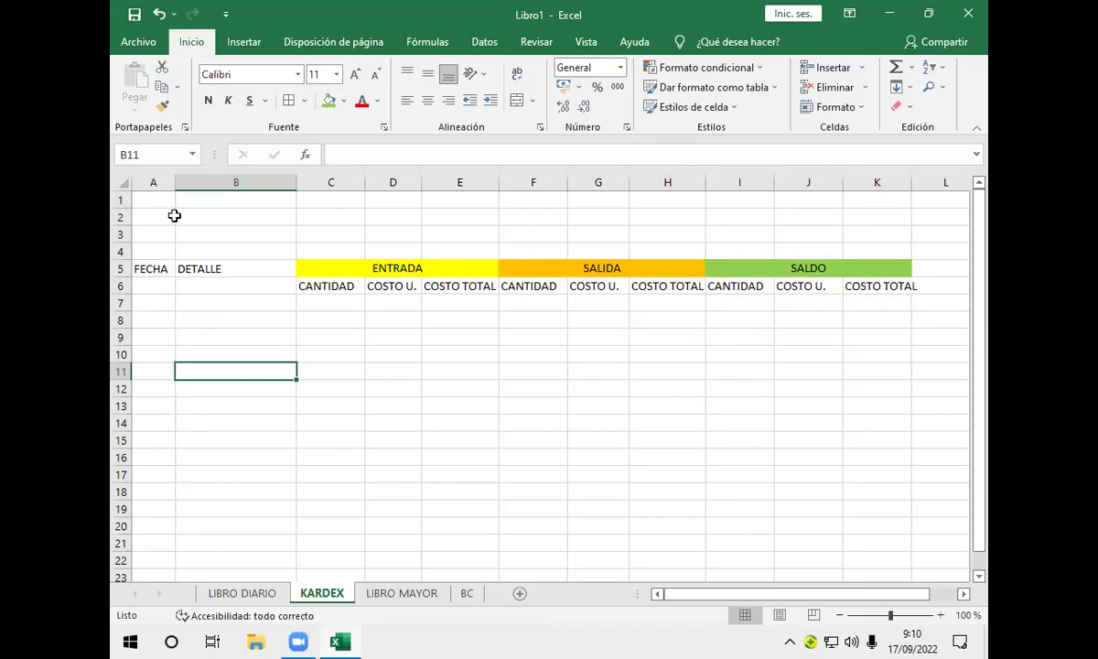
left_click_drag(176, 183, 168, 182)
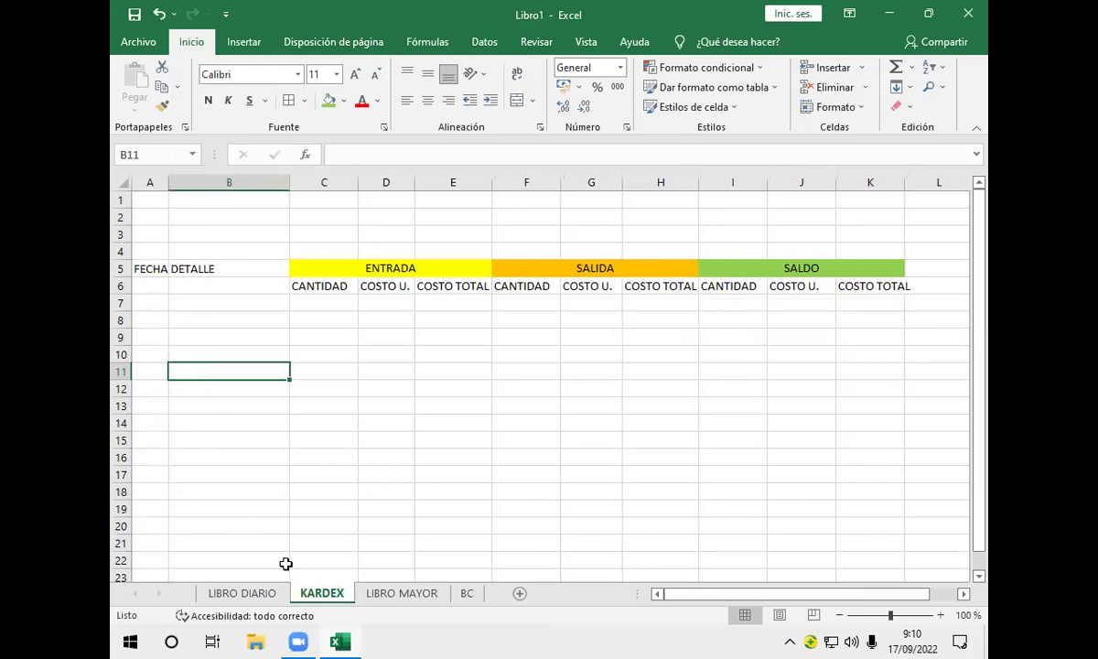
- Fill the blank separator cell B6 between the first two entries of the LIBRO DIARIO sheet with light green
left_click(276, 592)
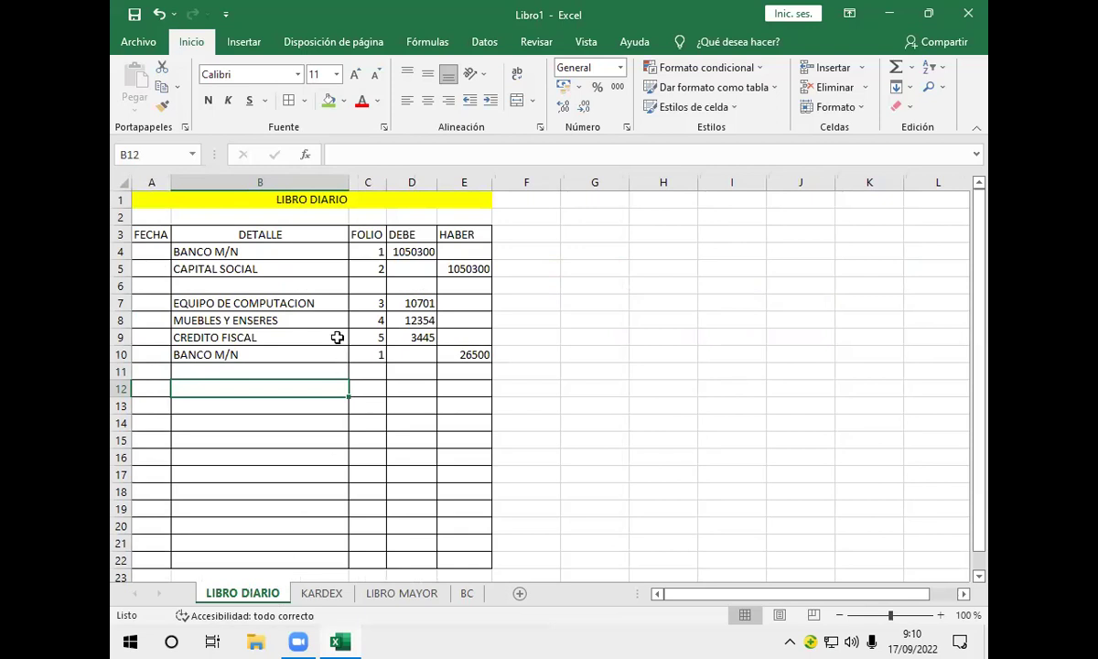
left_click(303, 281)
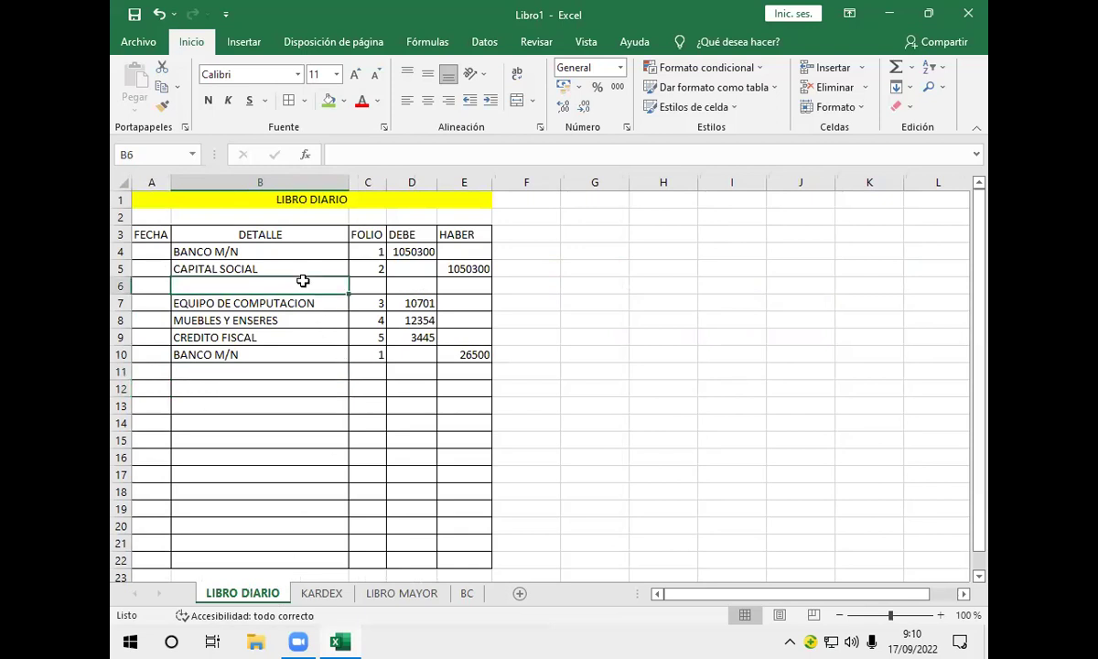
left_click(329, 99)
left_click(248, 381)
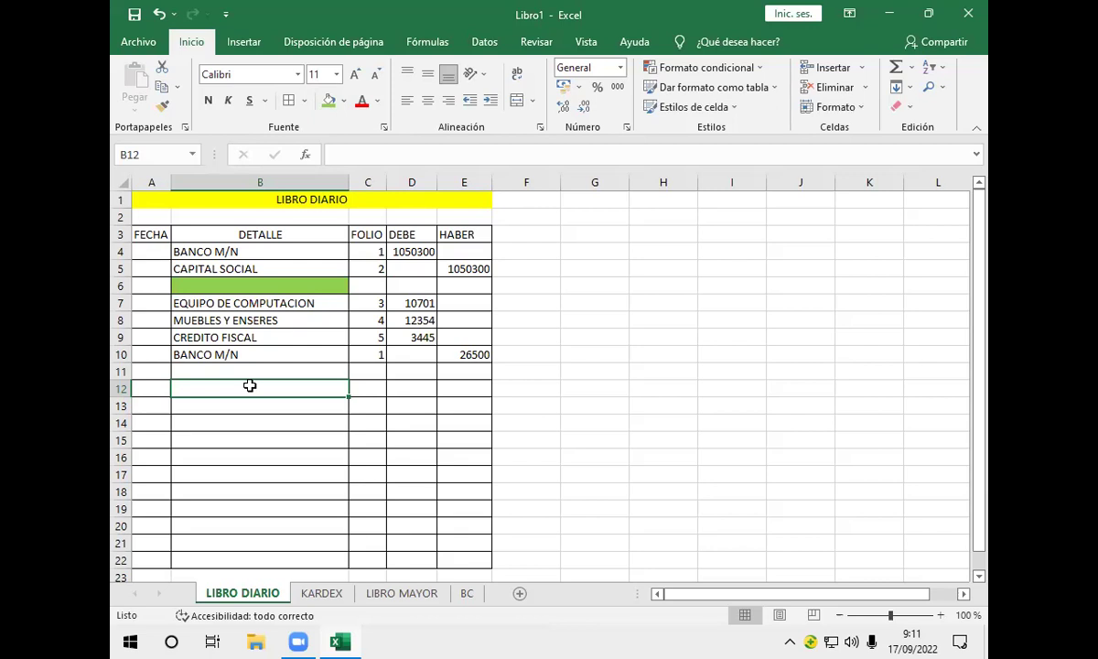
scroll(274, 440, "down", 2)
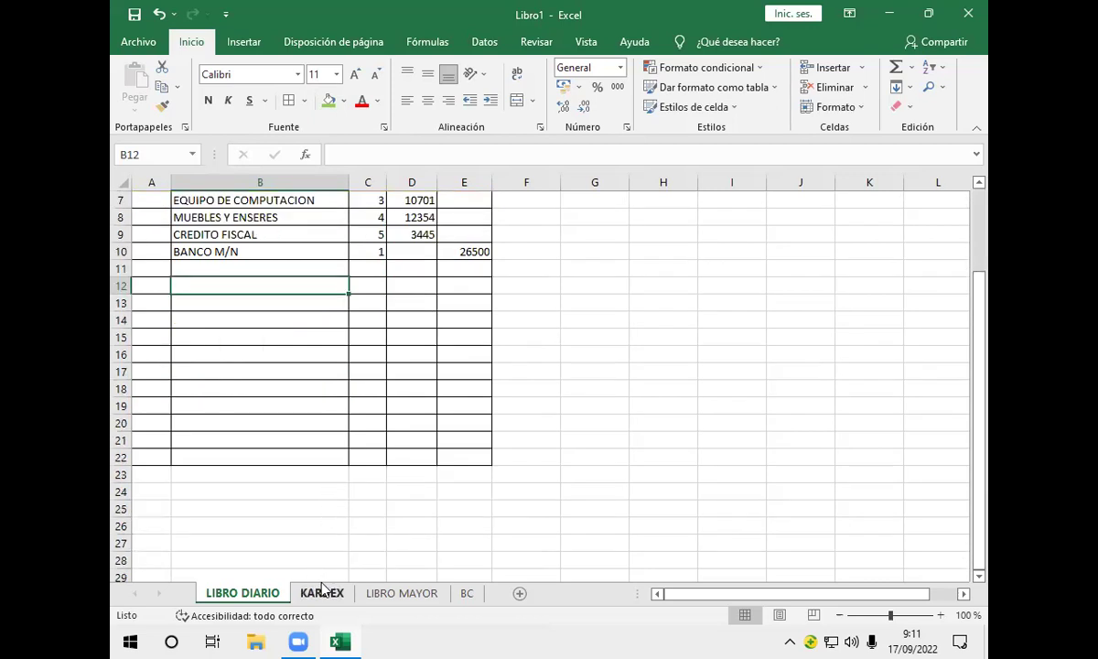
- Enter the item label NOMBRE DEL ITEM: BICICLETA in cell A2 of the KARDEX sheet
left_click(321, 590)
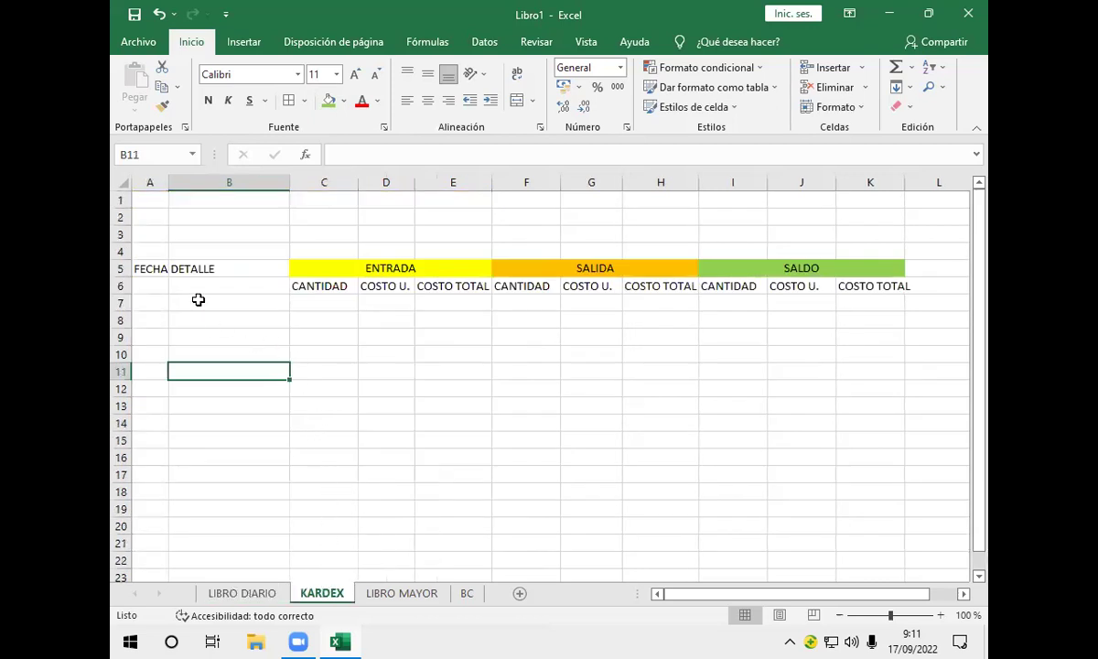
left_click(160, 231)
left_click(155, 218)
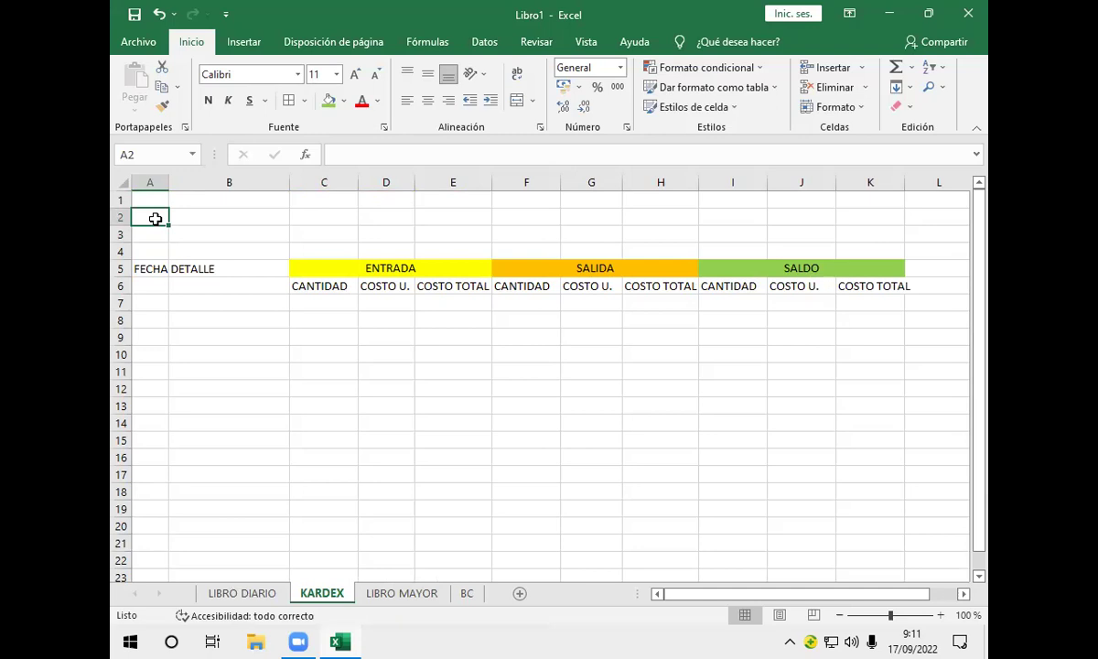
type("NOMBRE")
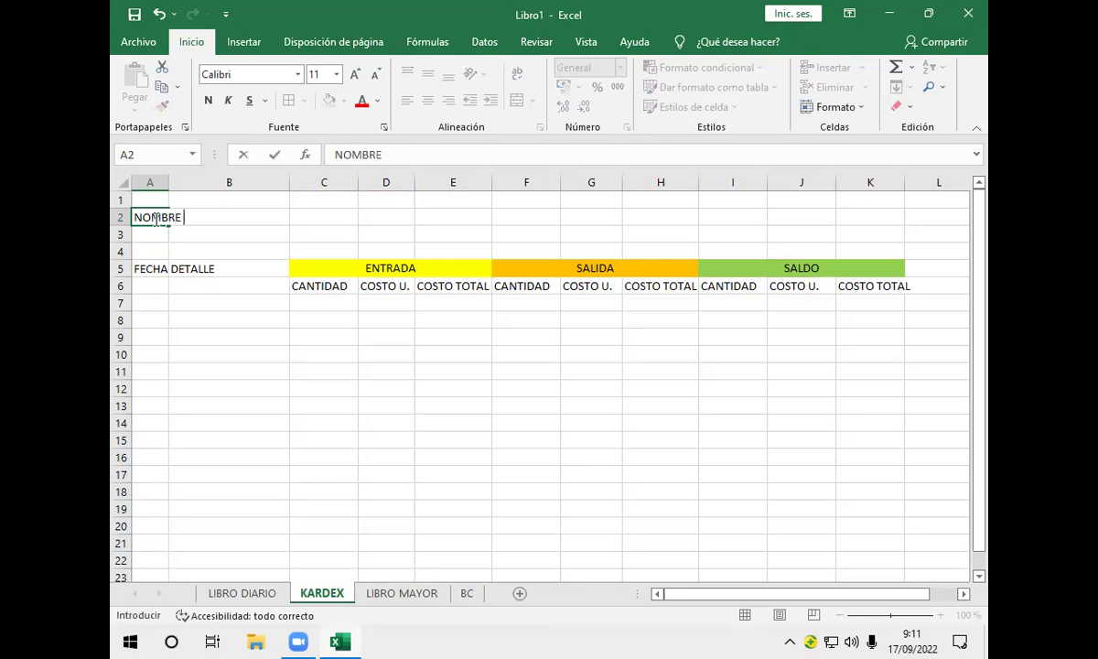
type(" I")
key("BackSpace")
type("DEL ITEN")
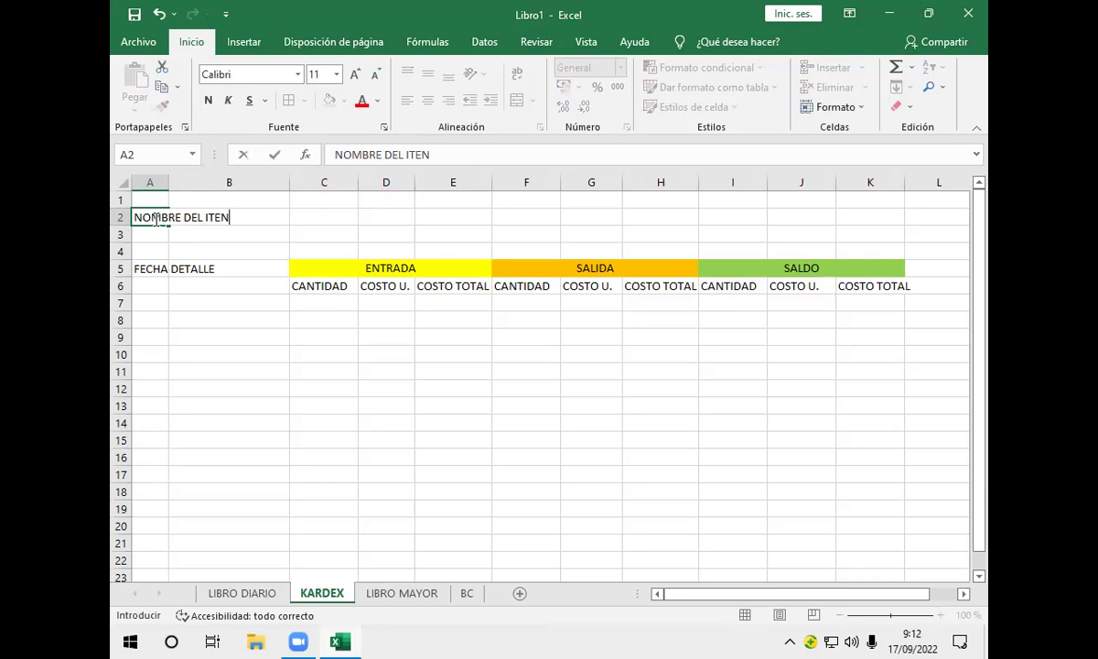
key("BackSpace")
type("M: BICIBLETA")
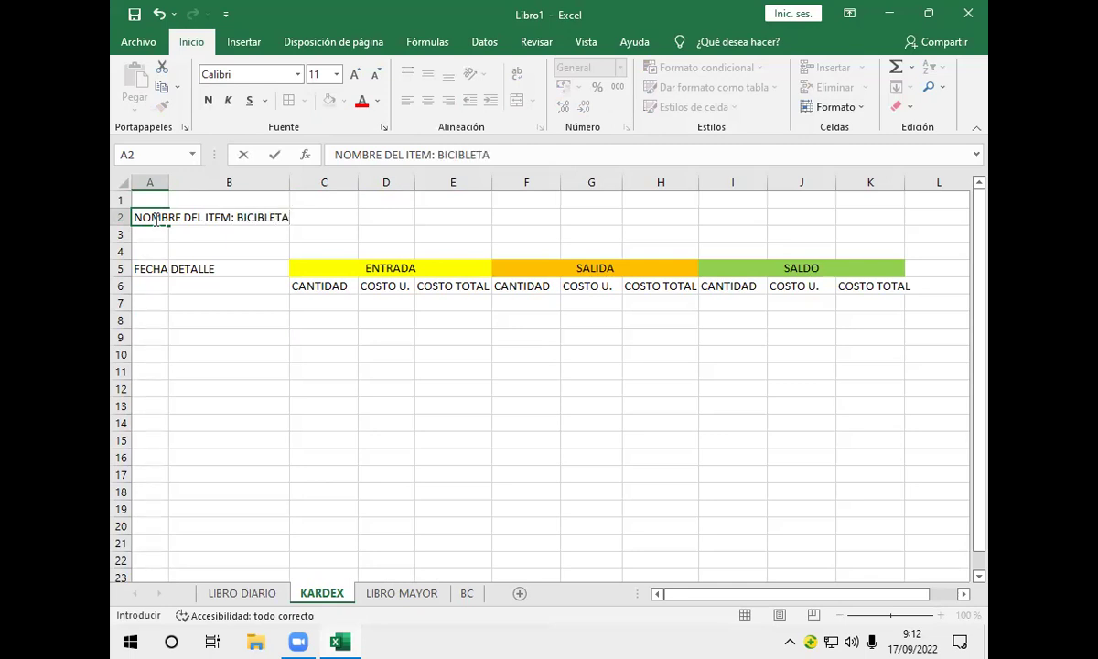
key("BackSpace")
key("BackSpace")
key("BackSpace")
key("BackSpace")
key("BackSpace")
key("BackSpace")
key("BackSpace")
type("CIB")
key("BackSpace")
type("CLETA")
key("Return")
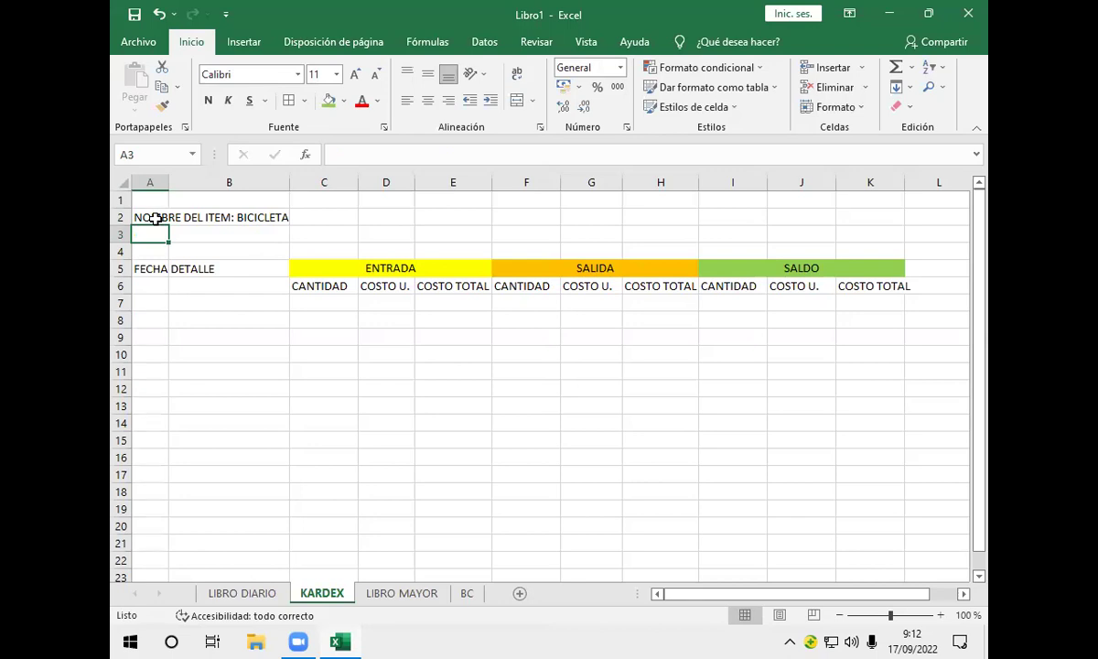
left_click(157, 283)
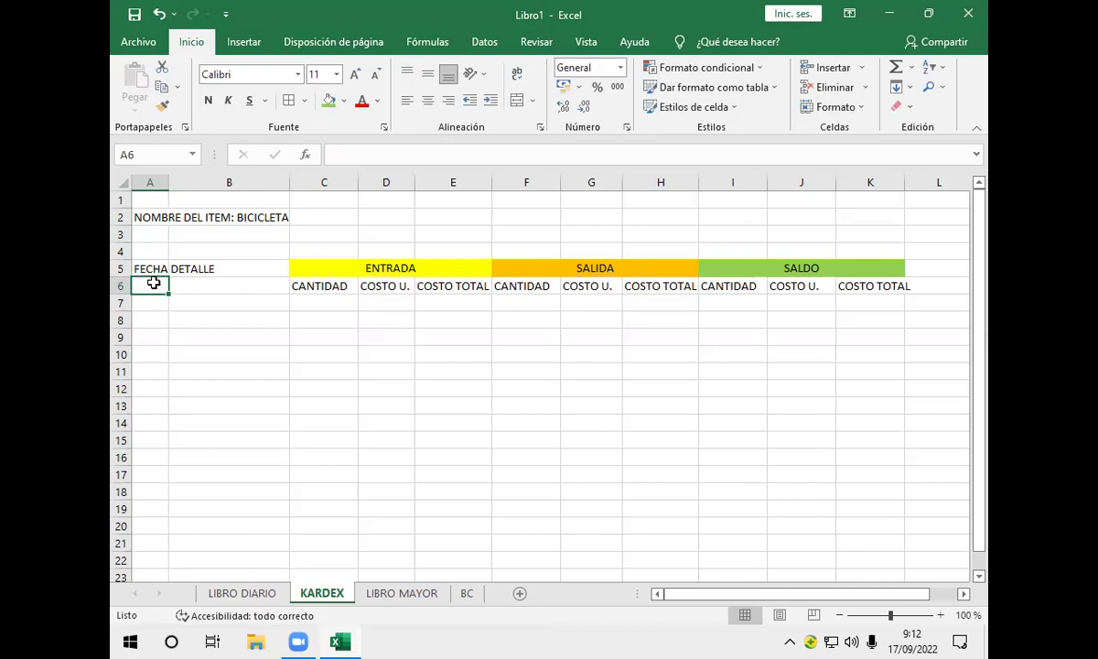
type("01")
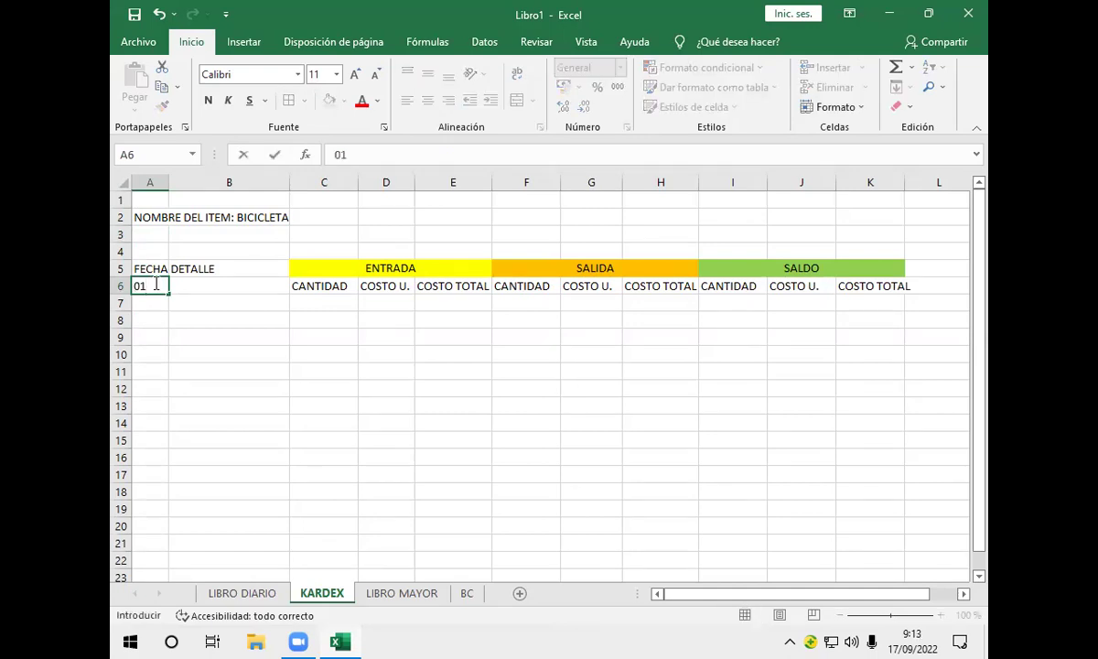
type("/")
key("BackSpace")
key("BackSpace")
key("BackSpace")
- Start the first KARDEX record in row 7 with 01 under FECHA and STOCK INICIAL under DETALLE
left_click(145, 300)
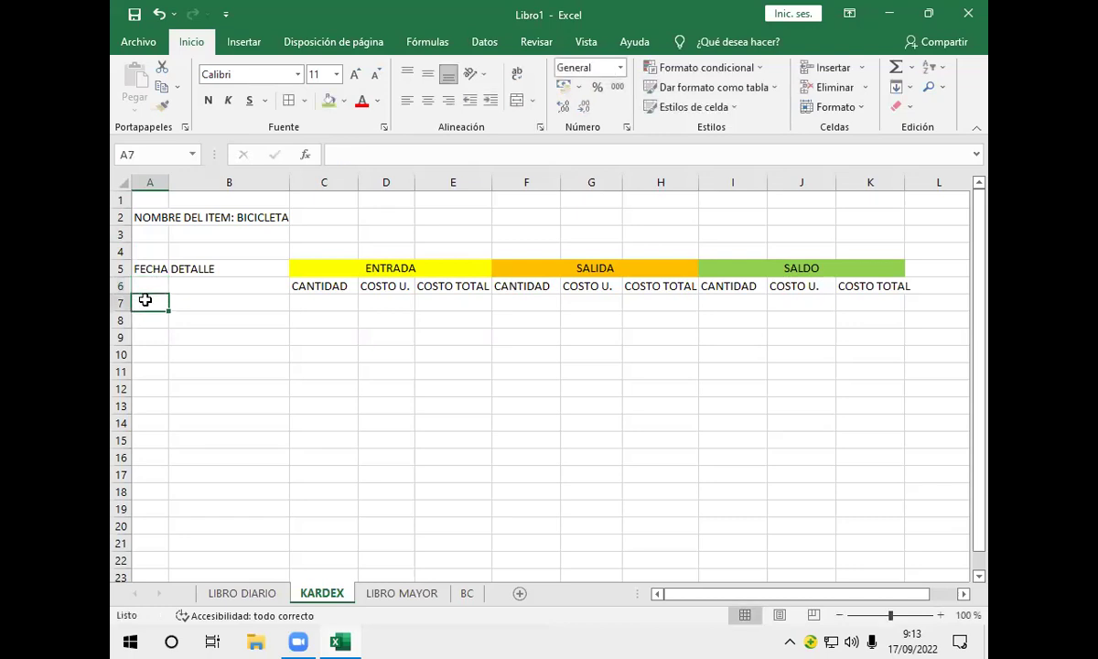
type("01")
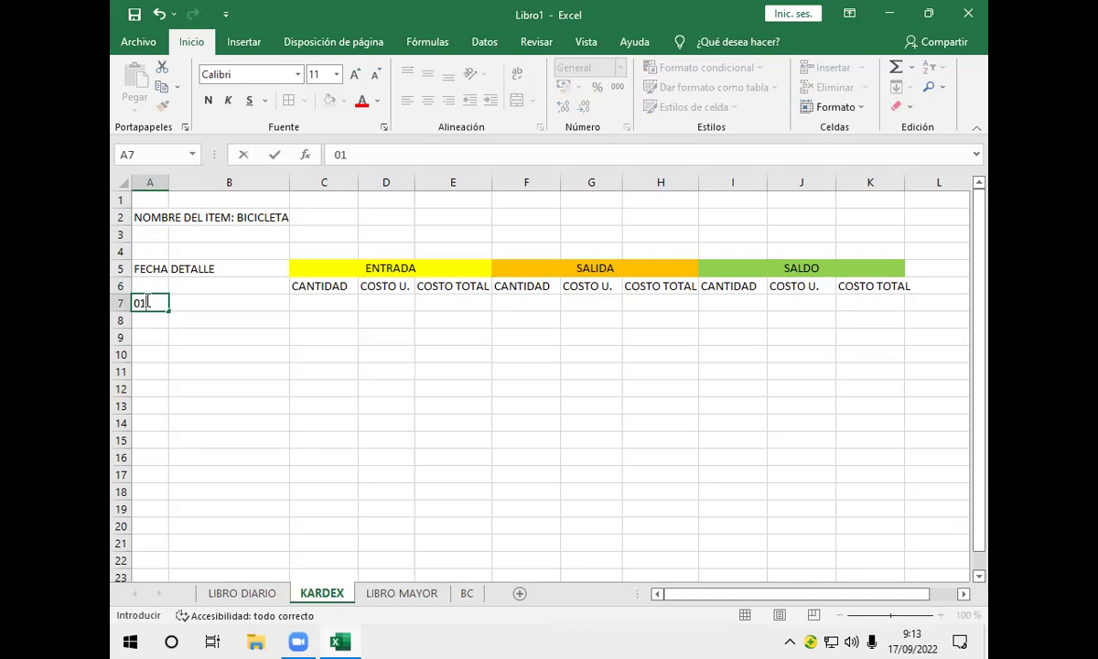
key("Return")
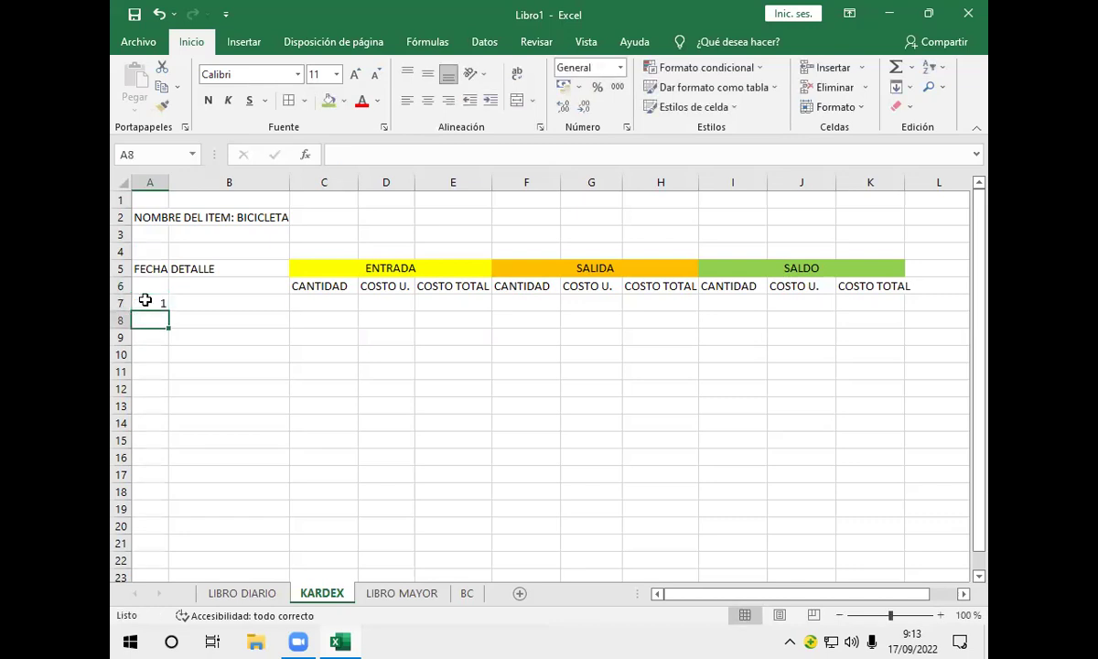
left_click(212, 301)
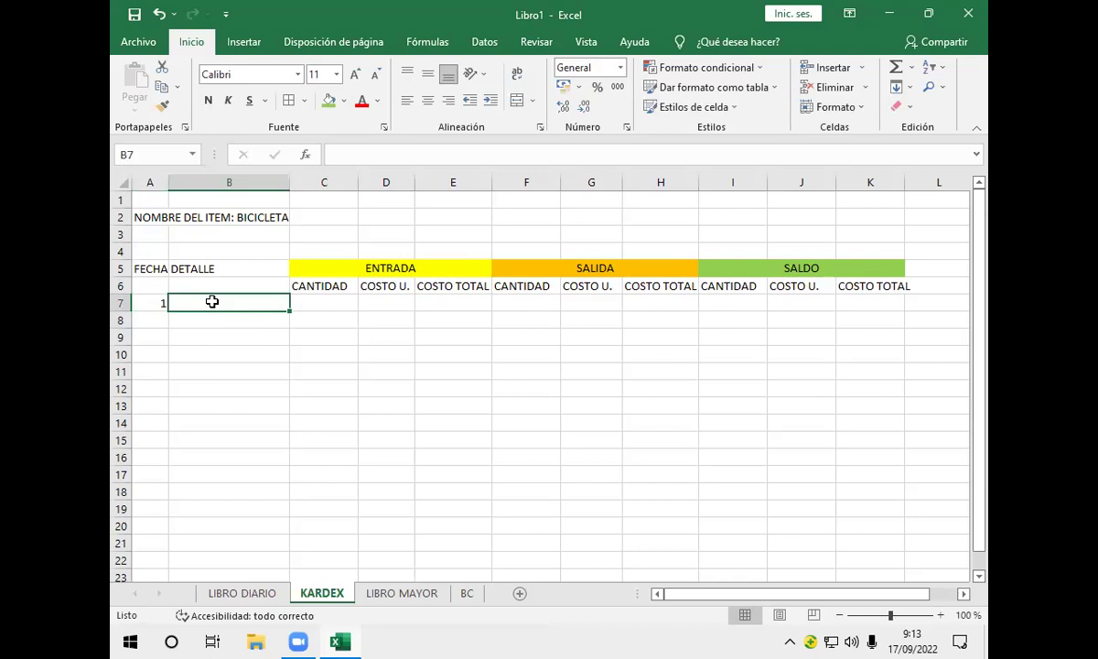
type("ES")
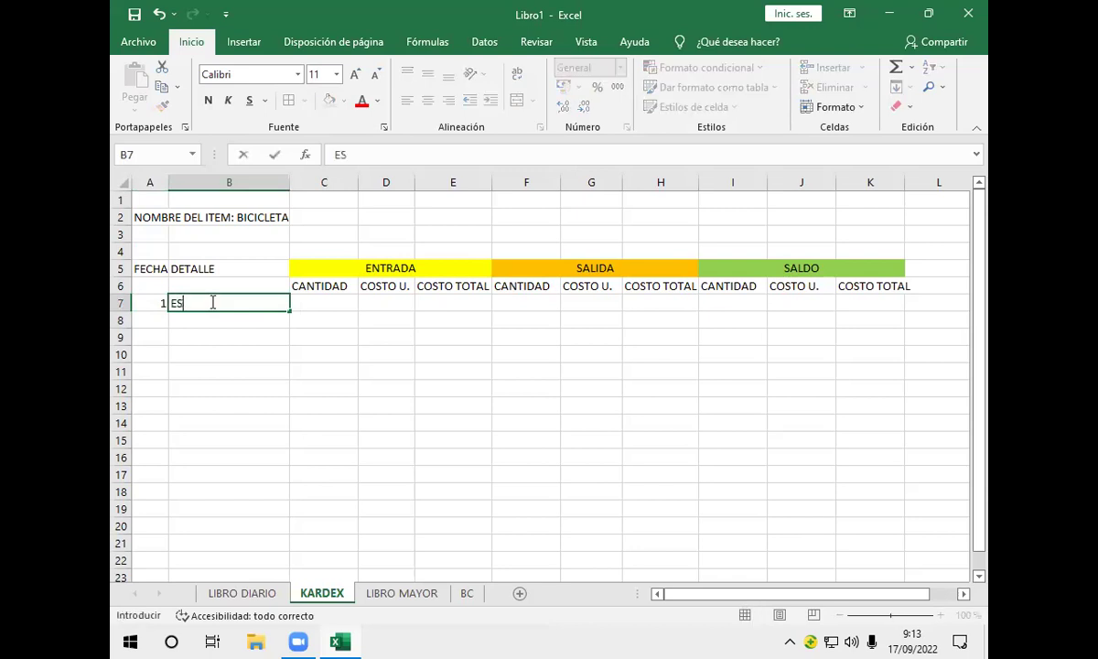
key("BackSpace")
key("BackSpace")
type("STOCK INICIAL")
key("Return")
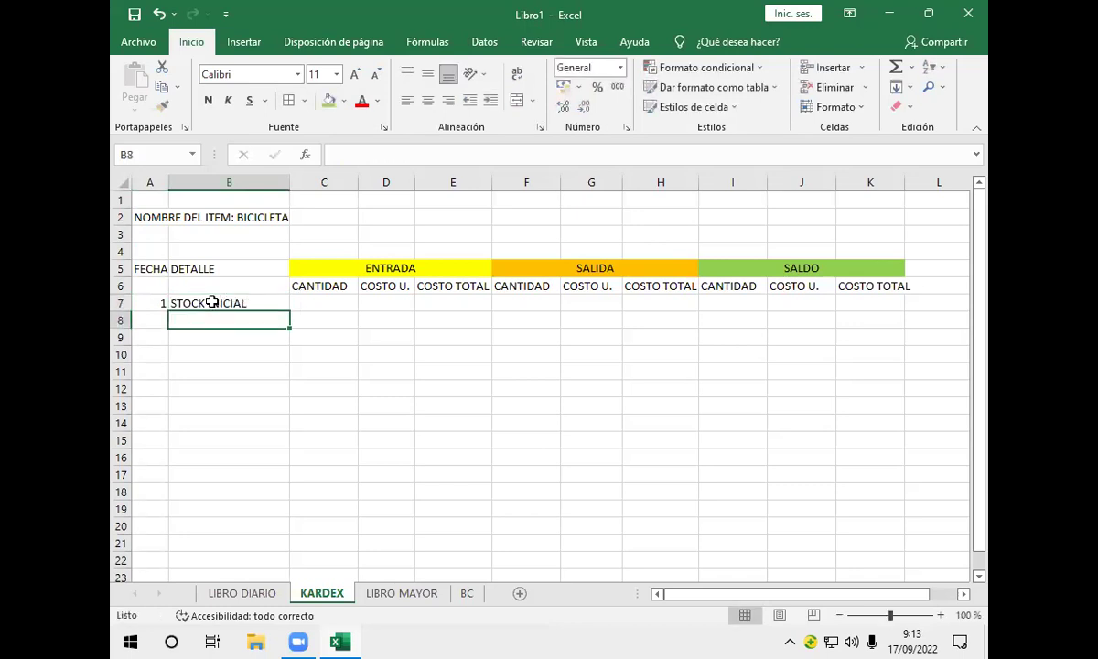
- Enter 50 as the ENTRADA quantity for STOCK INICIAL in cell C7
left_click(322, 304)
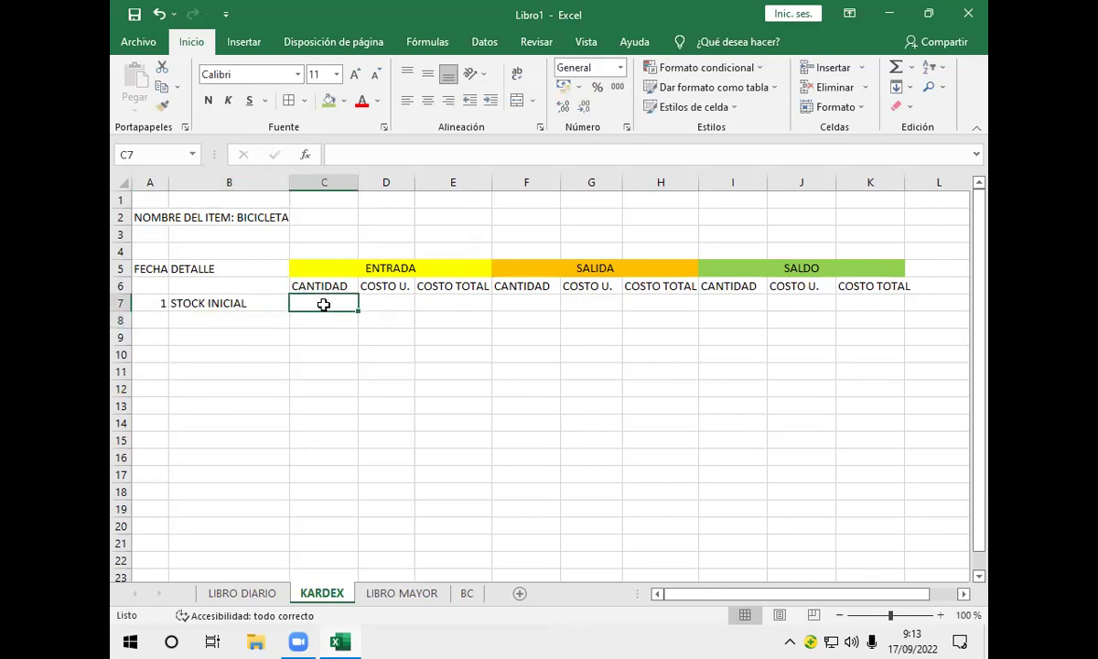
type("50")
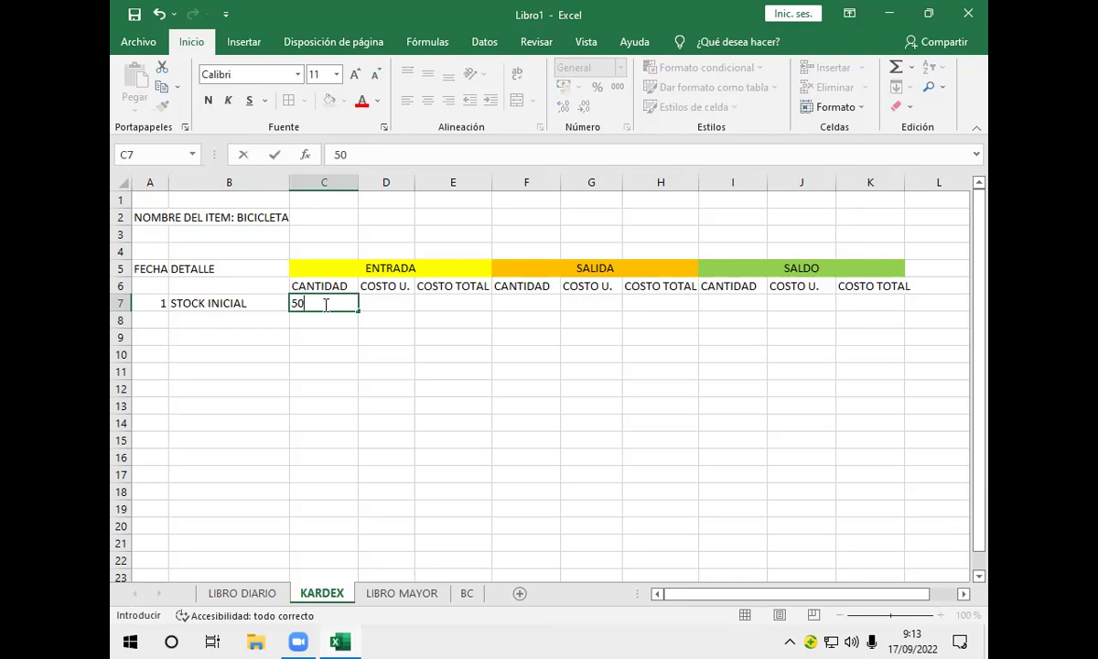
key("Tab")
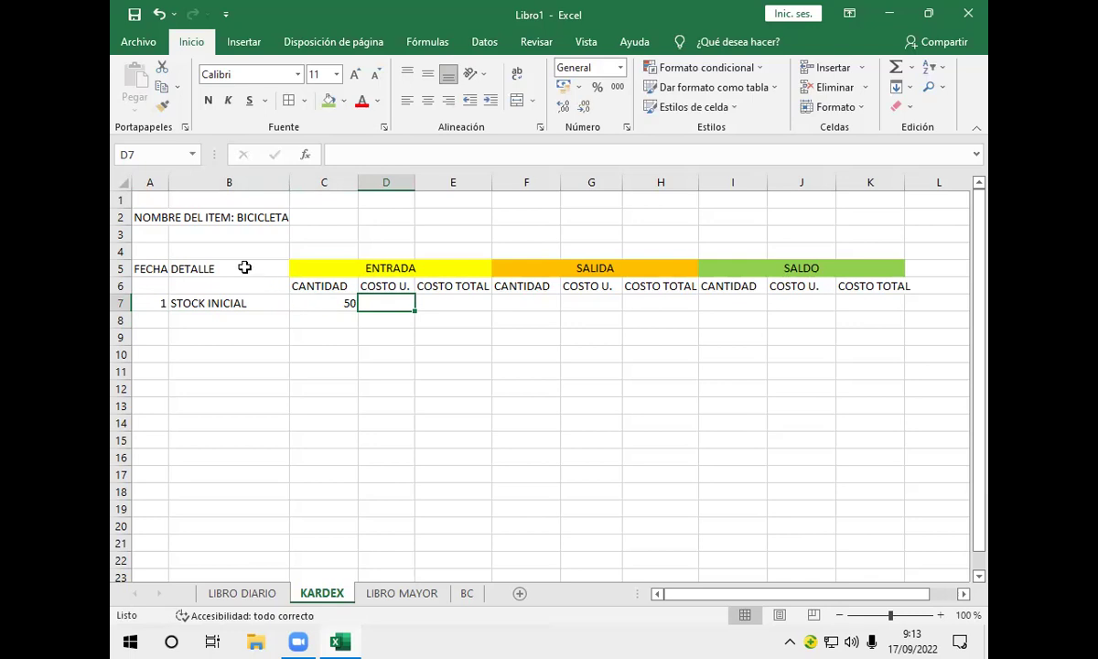
- Merge and center the DETALLE heading across B5:B6 and the FECHA heading across A5:A6, both aligned to the vertical middle
left_click_drag(244, 267, 245, 280)
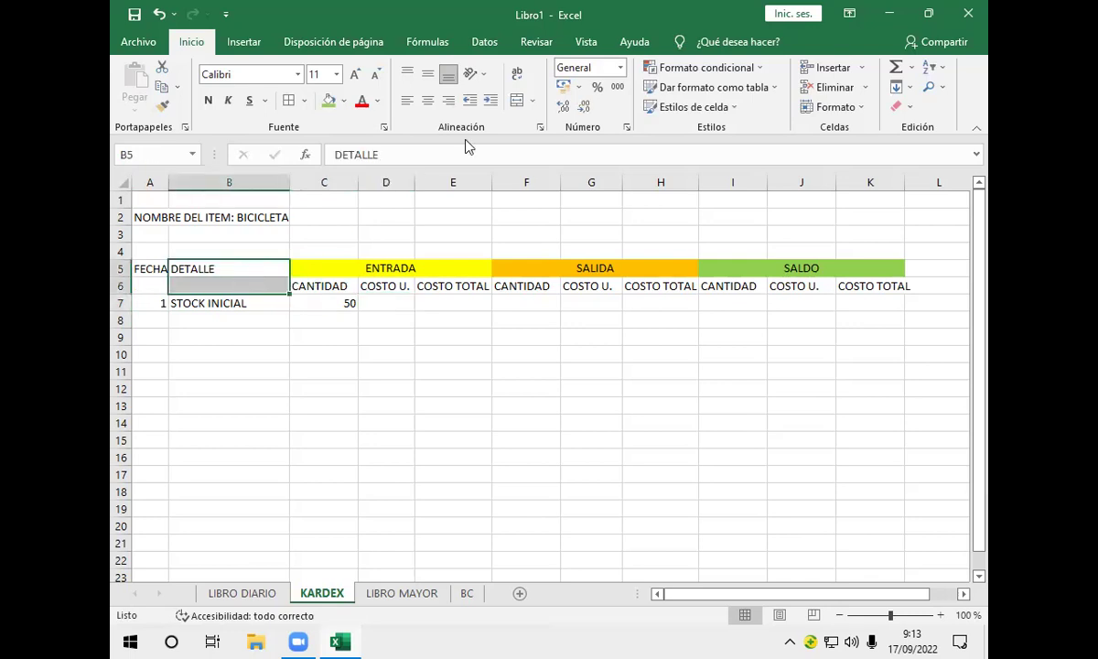
left_click(516, 101)
left_click(428, 73)
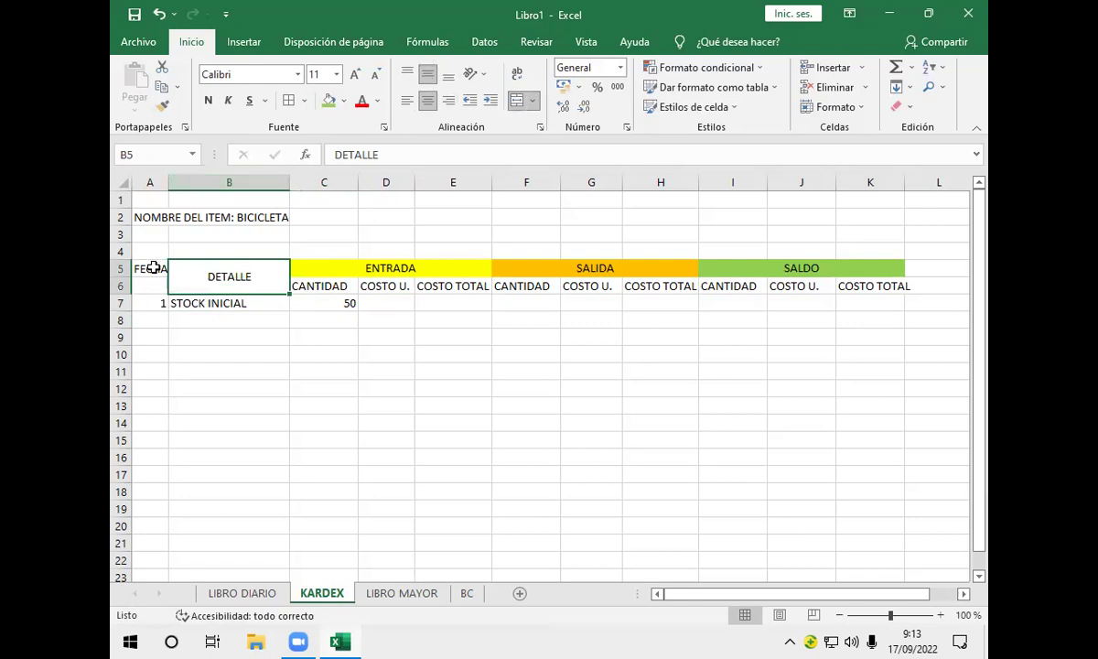
left_click_drag(153, 267, 152, 284)
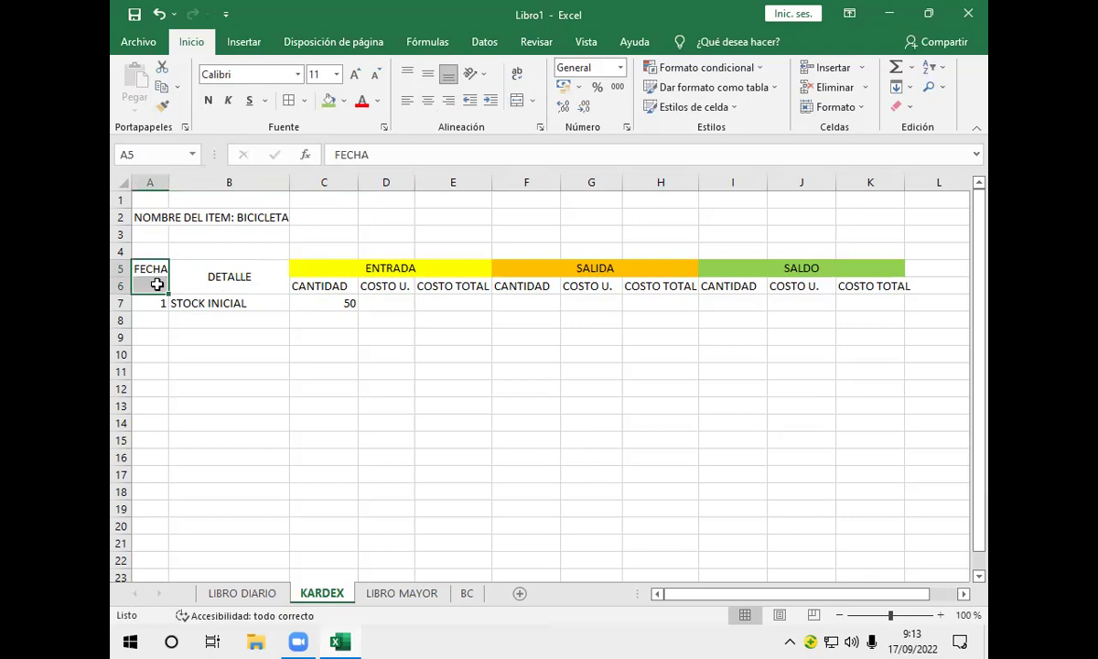
left_click(515, 101)
left_click(427, 74)
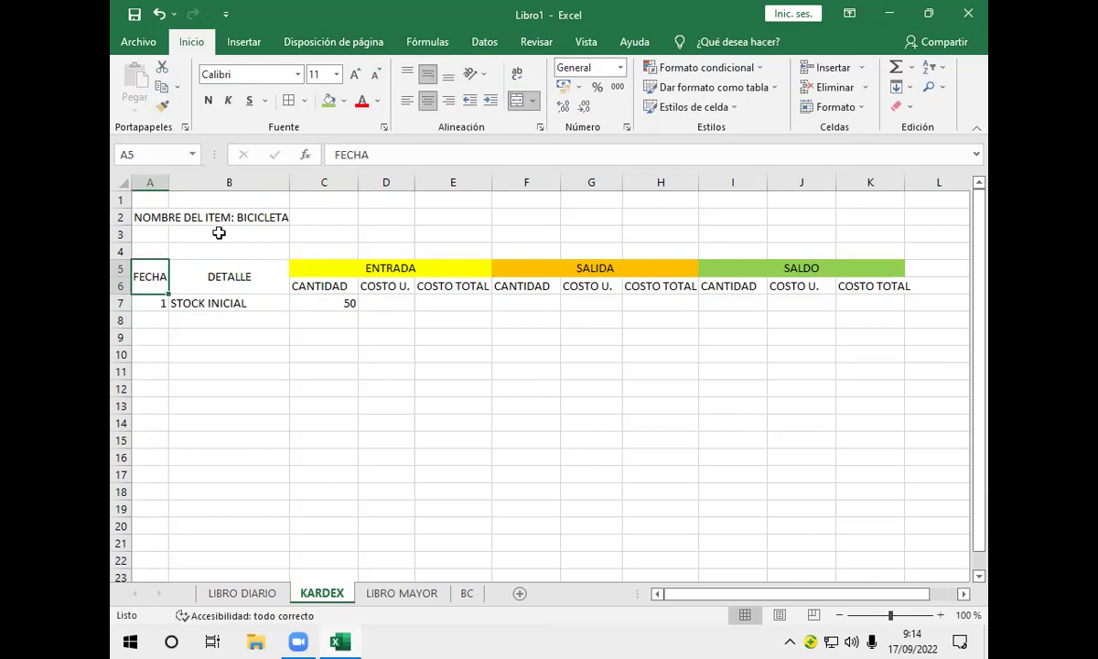
left_click_drag(165, 267, 266, 274)
left_click(259, 363)
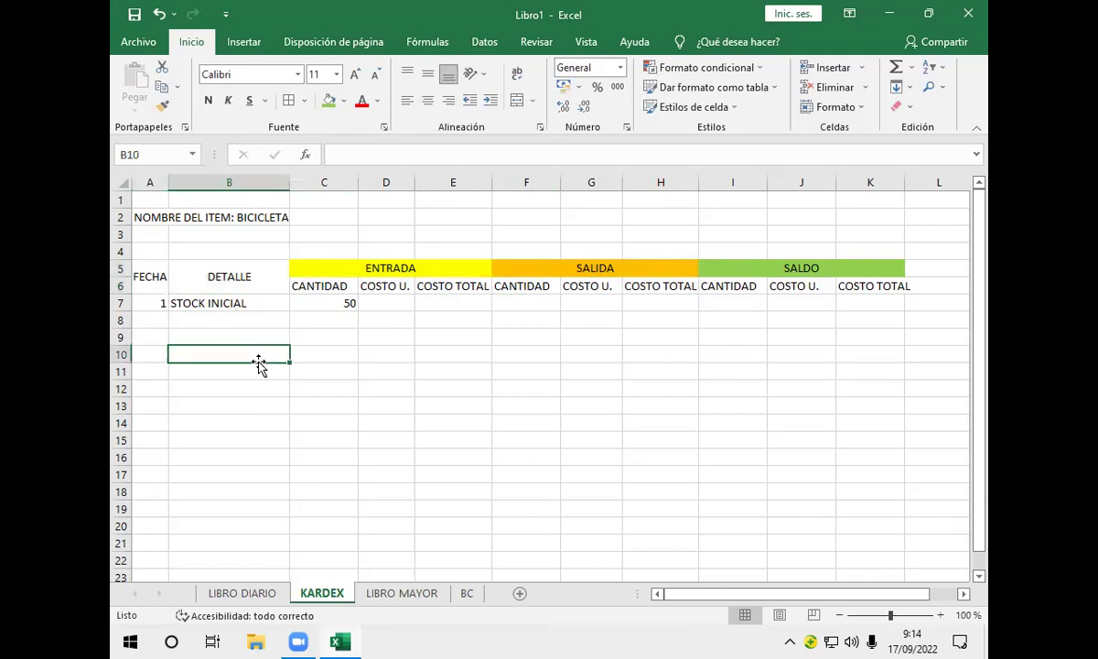
left_click(408, 304)
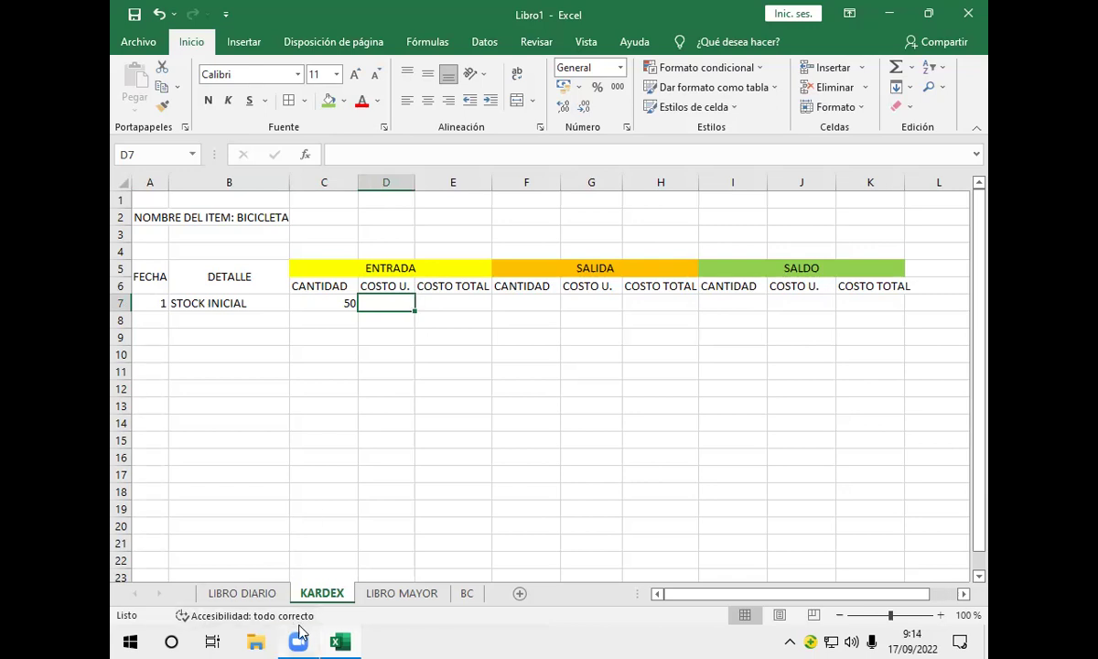
- Enter the account INV DE MERCADERIA under DETALLE in cell B12 of the LIBRO DIARIO sheet
left_click(242, 593)
scroll(279, 560, "up", 2)
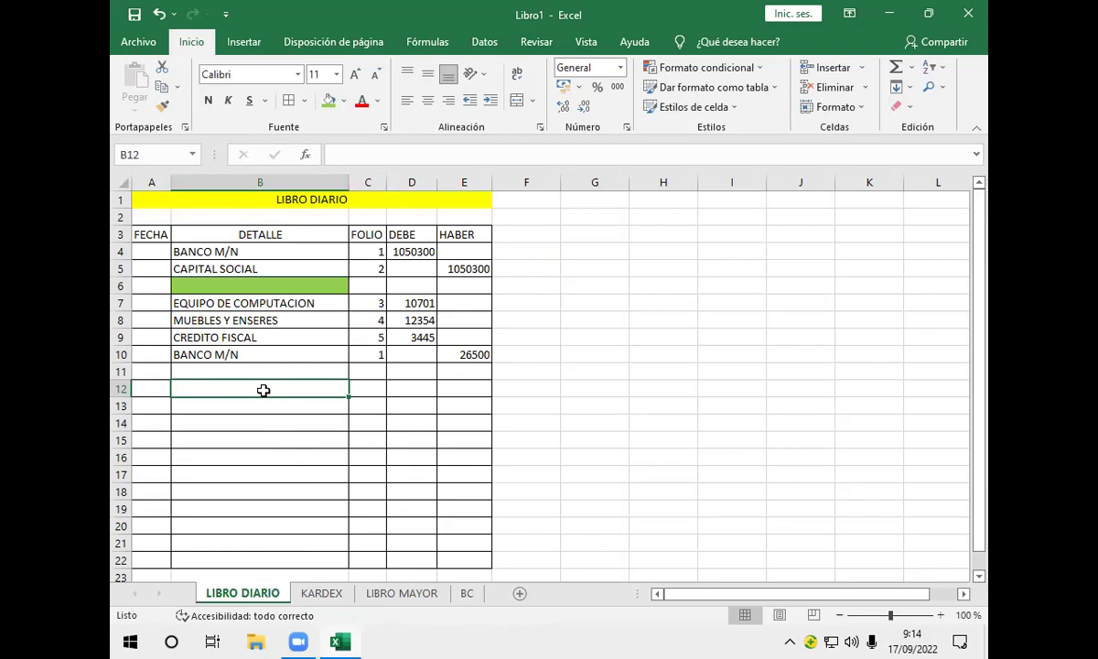
type("I")
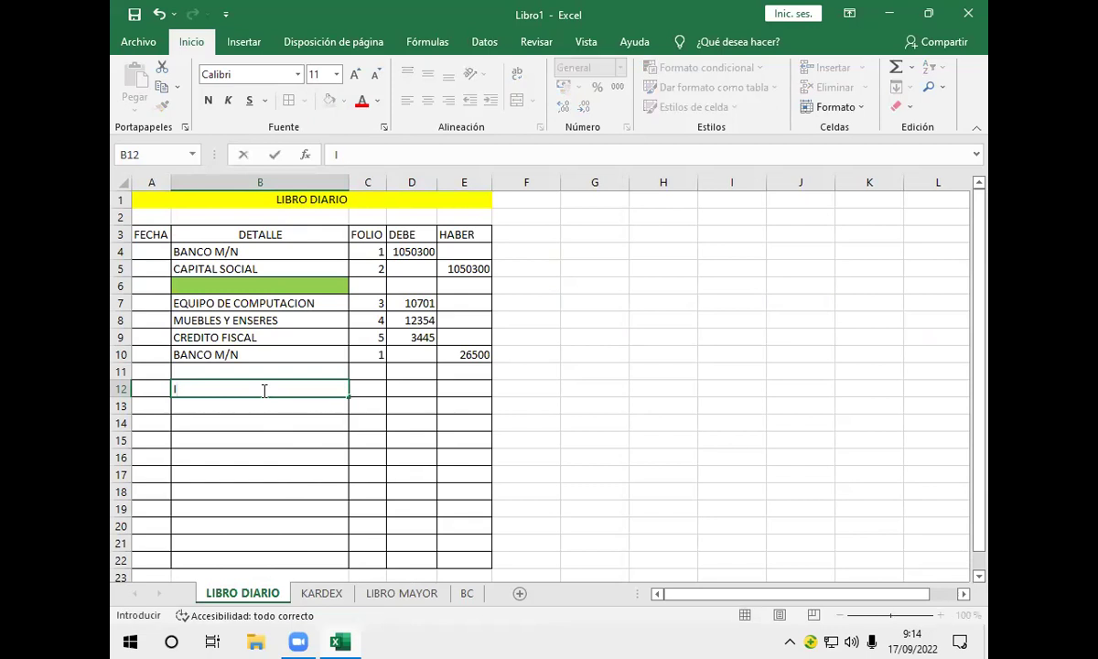
type("NV DE MERCADERIO")
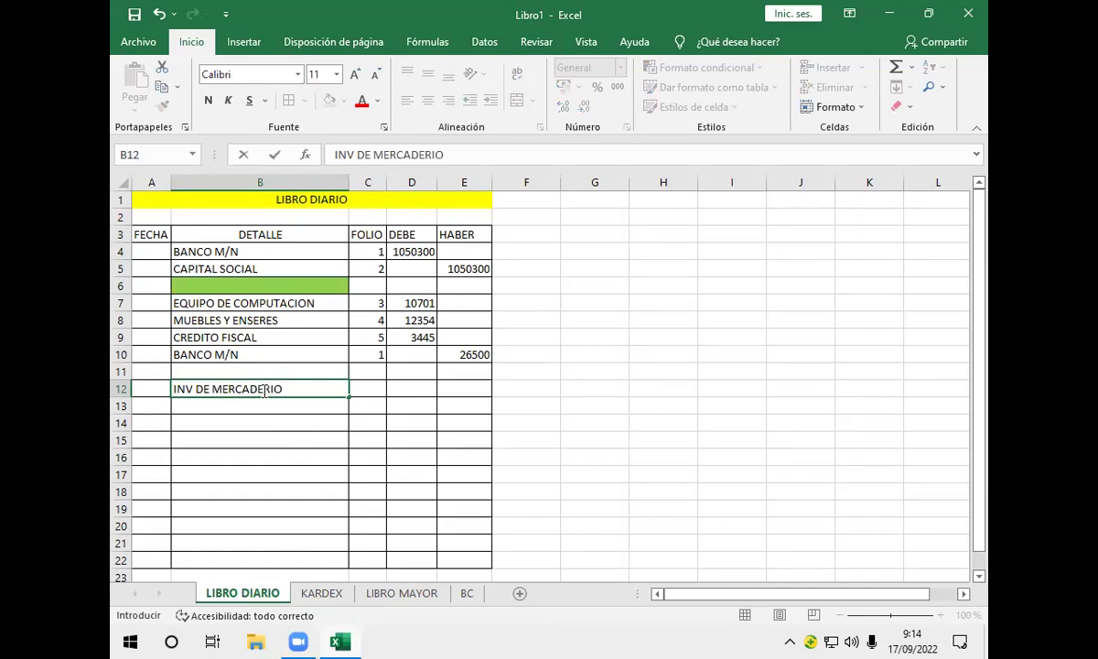
key("BackSpace")
type("A")
key("Return")
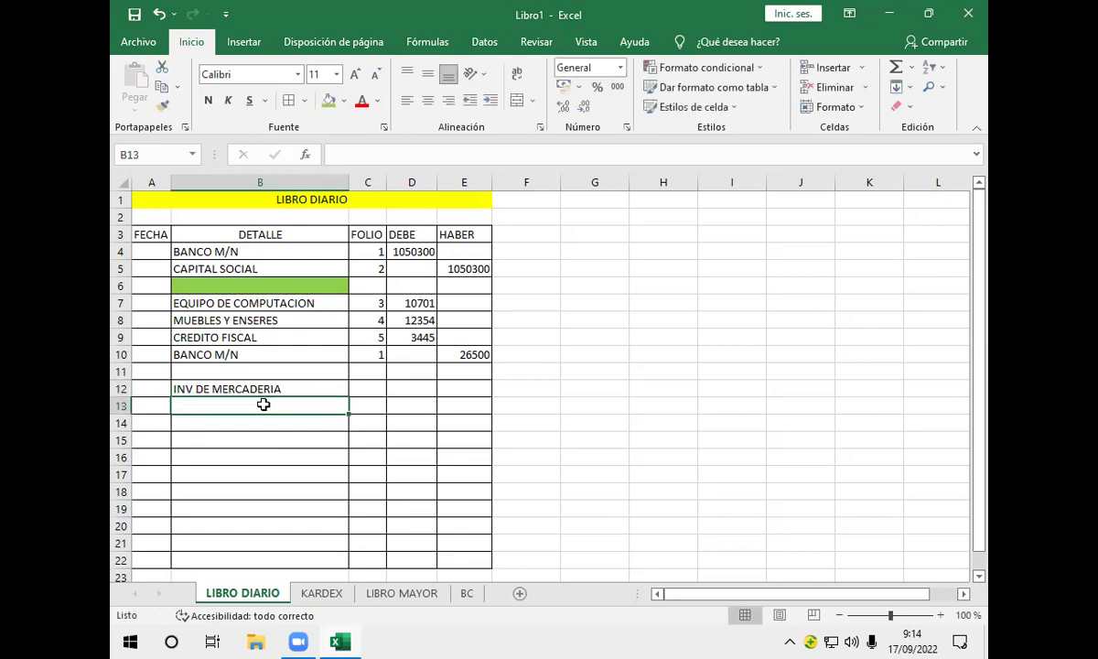
type("CEM")
key("BackSpace")
key("BackSpace")
type("REDITO")
key("BackSpace")
key("BackSpace")
key("BackSpace")
key("BackSpace")
key("BackSpace")
key("BackSpace")
key("BackSpace")
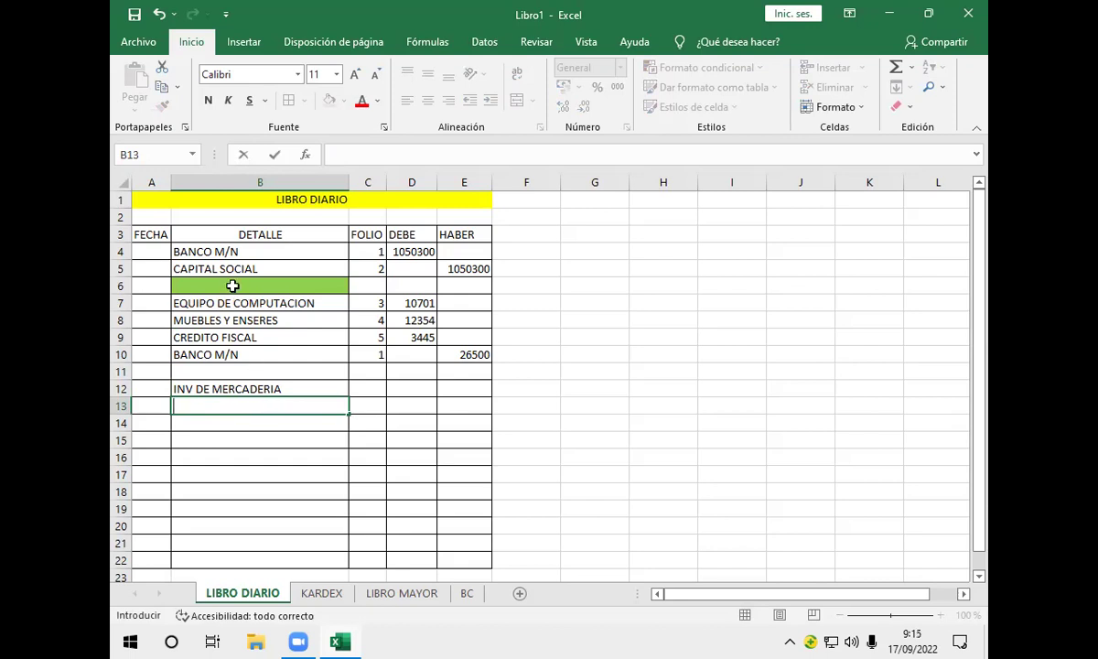
- Copy the CREDITO FISCAL account with its folio from B9:C9 into row 13, below INV DE MERCADERIA
left_click_drag(236, 338, 377, 339)
key("ctrl+c")
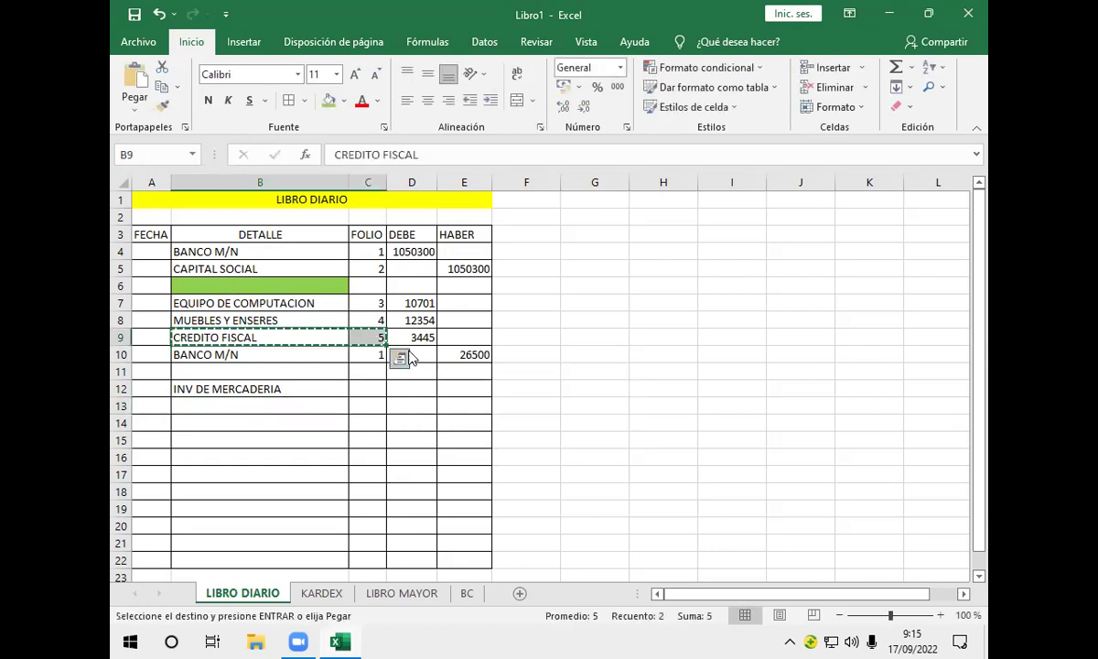
left_click(311, 405)
key("Return")
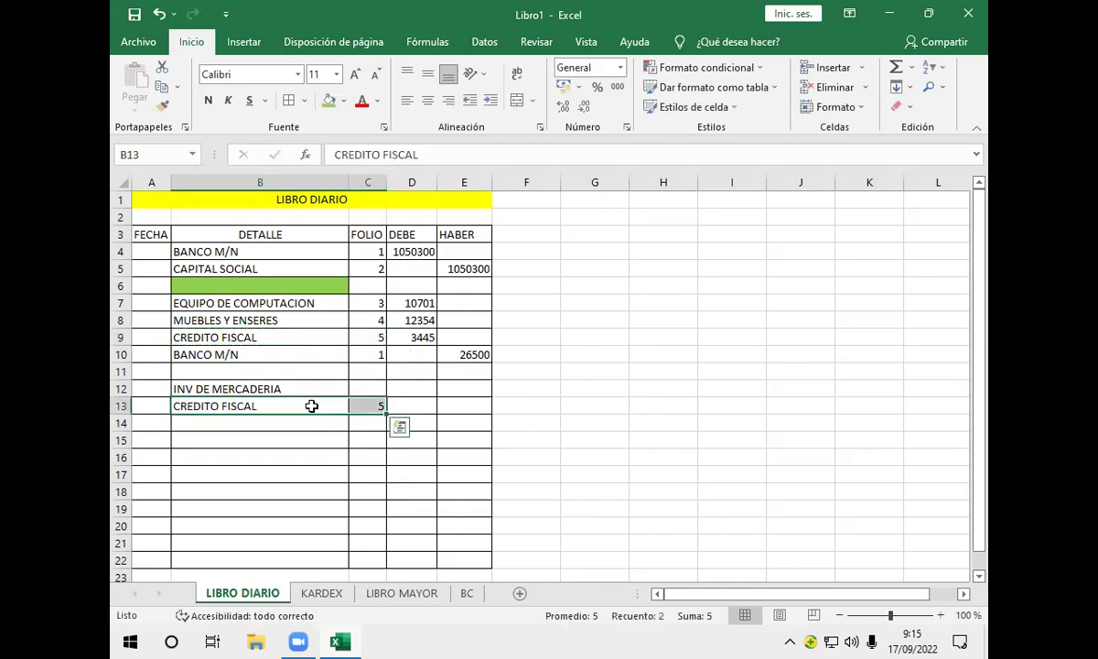
- Enter 6 as the FOLIO of INV DE MERCADERIA in cell C12
left_click(363, 387)
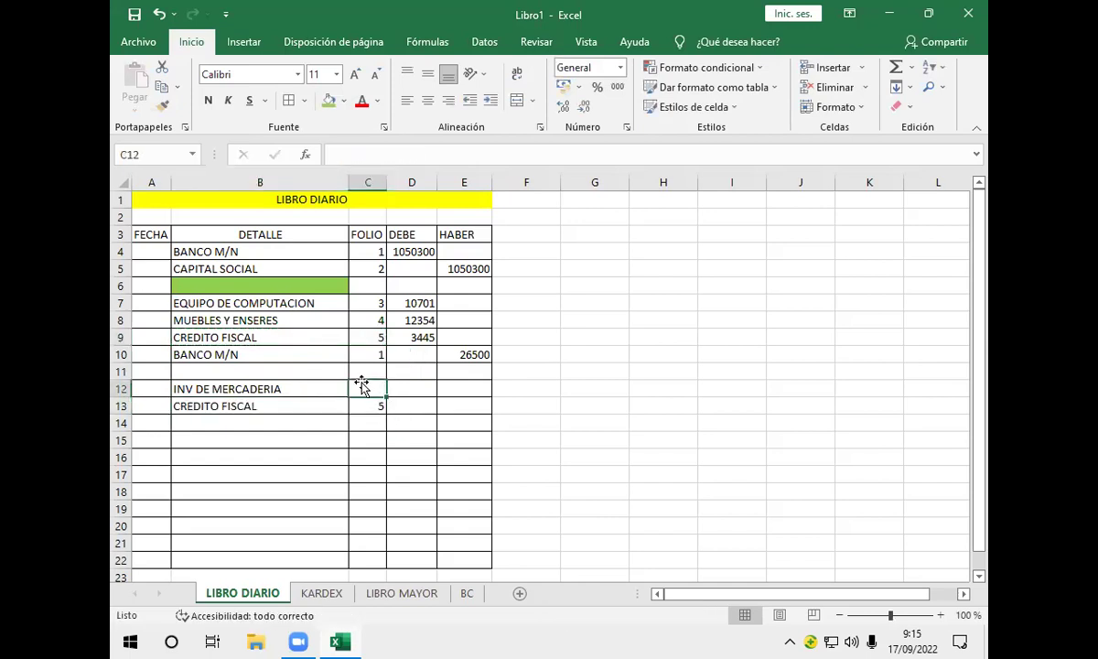
type("6")
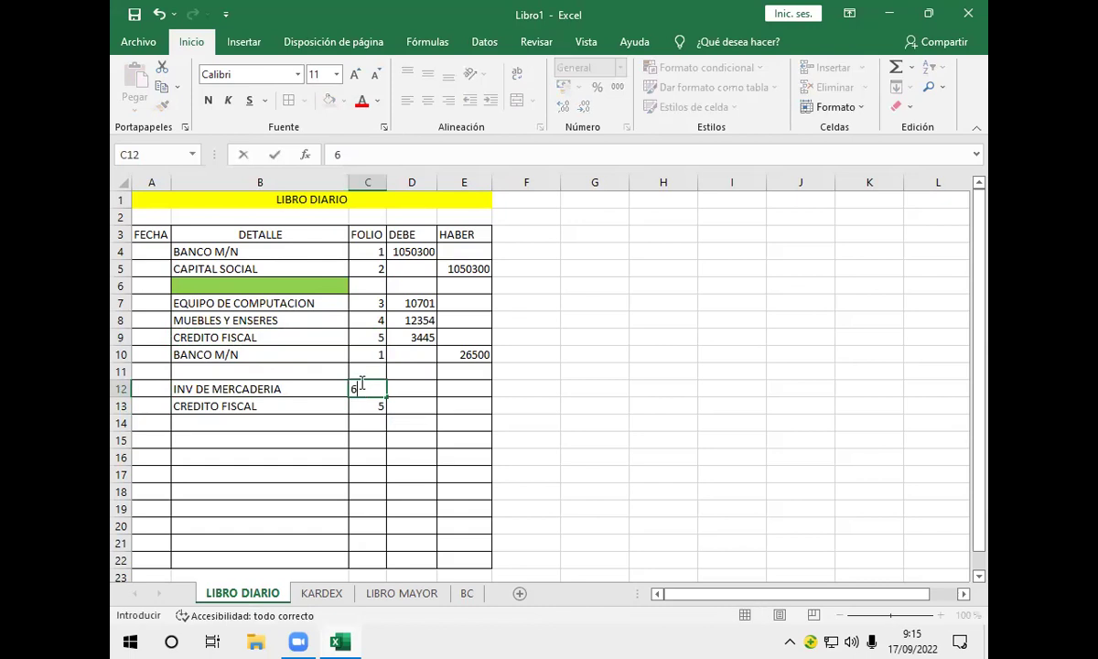
key("Return")
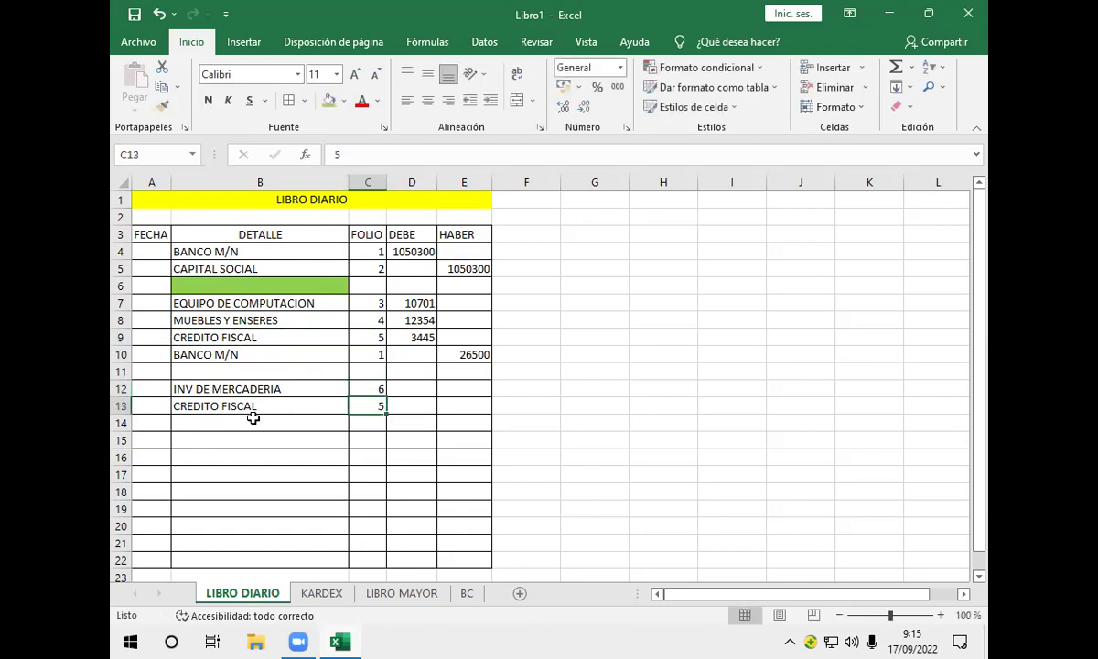
- Copy the BANCO M/N account with its folio from B4:C4 into row 14, below CREDITO FISCAL
left_click(254, 418)
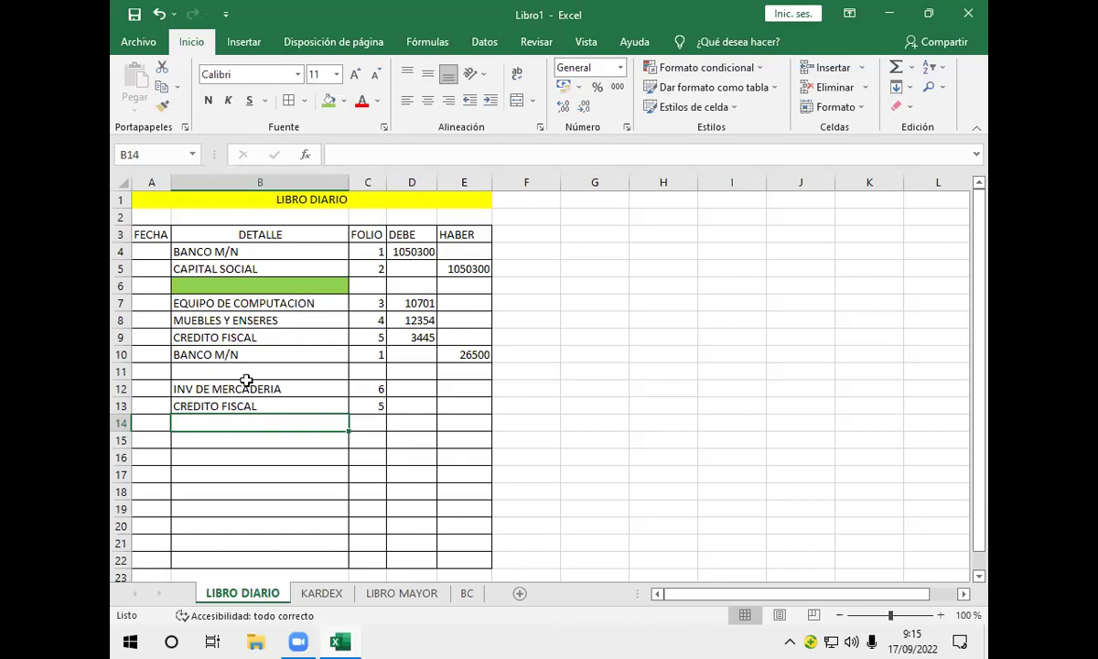
left_click_drag(240, 251, 378, 250)
key("ctrl+c")
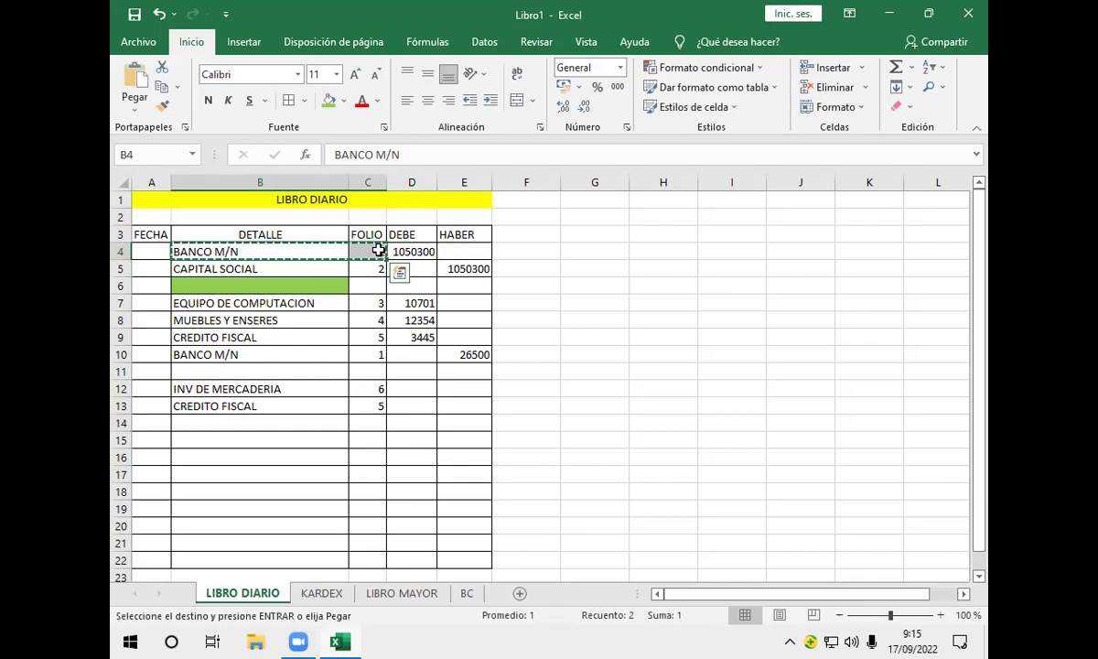
left_click(286, 421)
key("Return")
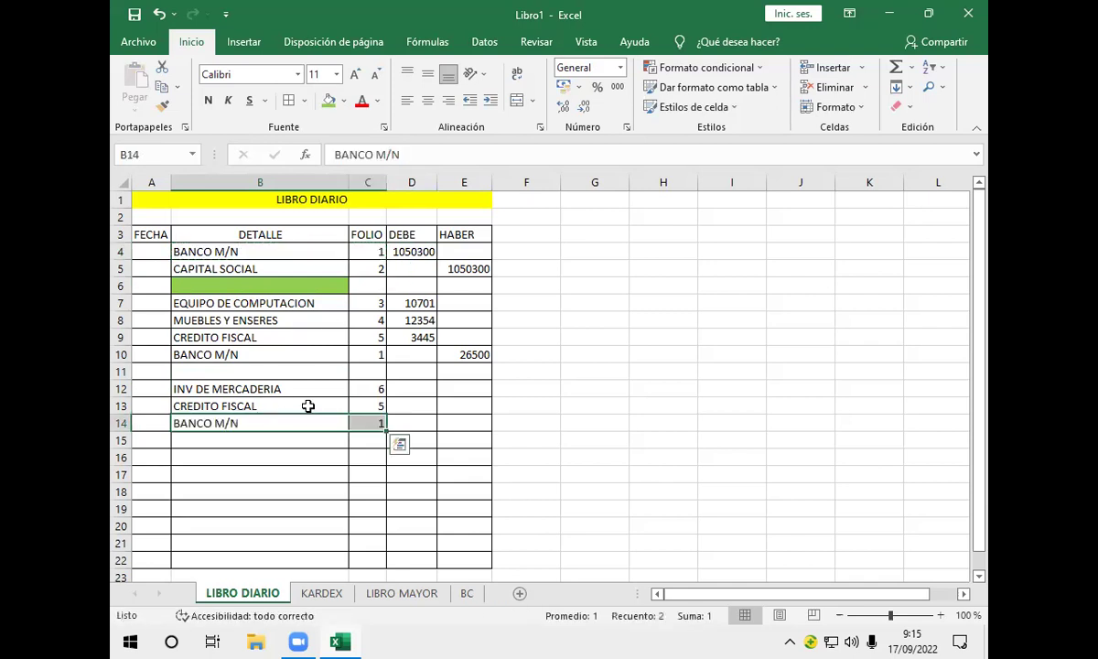
- Fill the blank separator cell B11, above INV DE MERCADERIA, with green
left_click(258, 456)
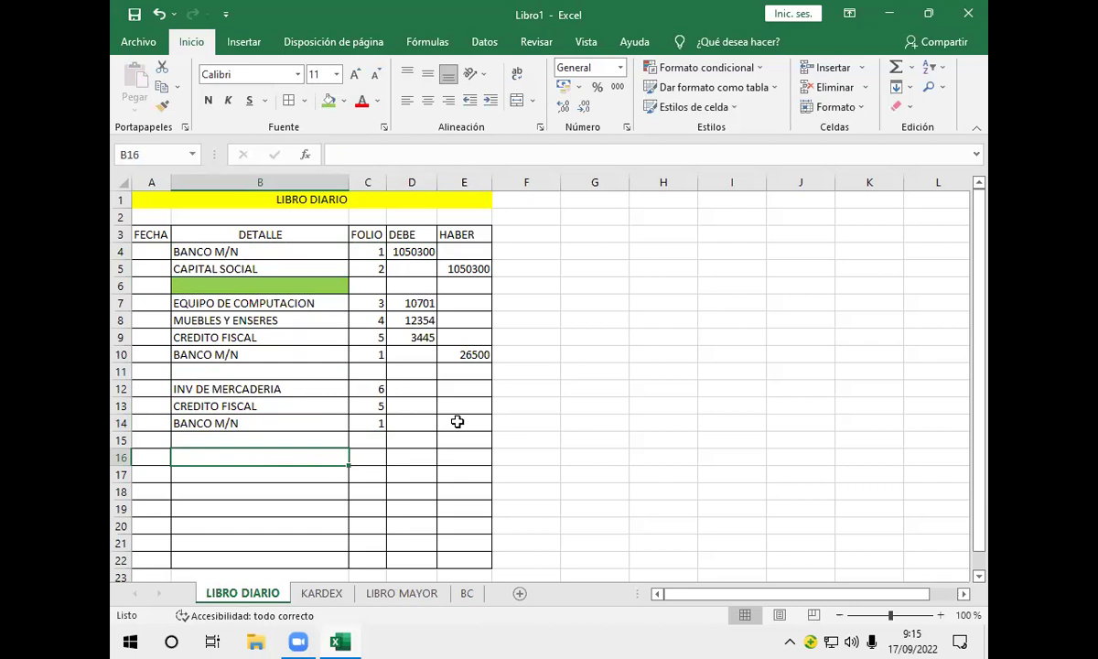
left_click(292, 369)
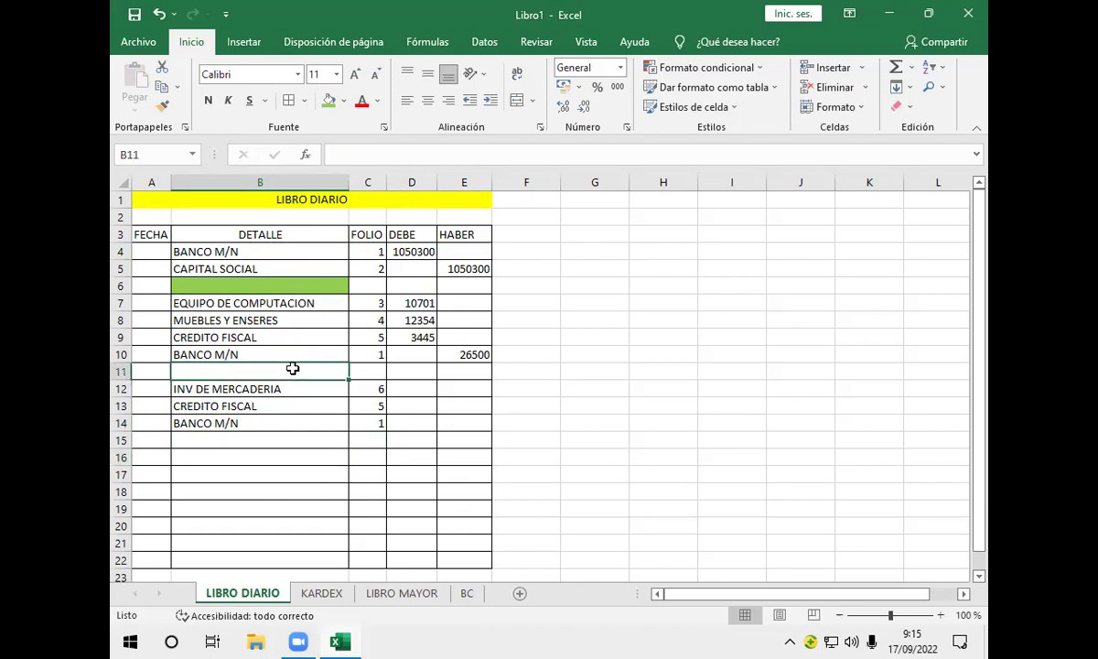
left_click(327, 101)
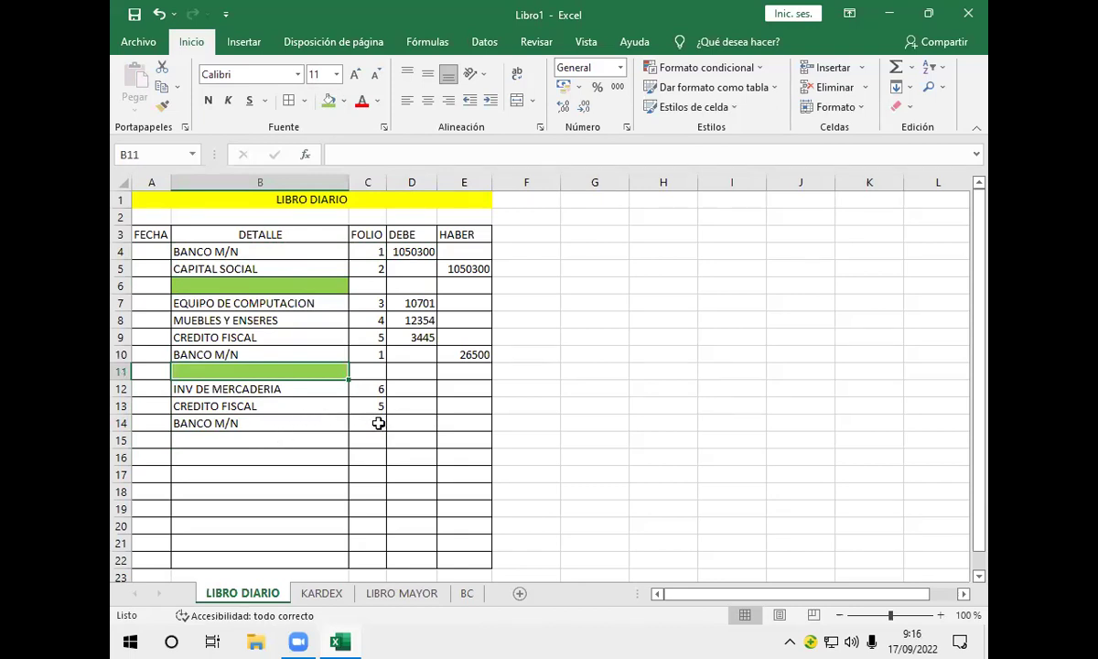
- Enter the formula +(50*1250)*87% as the DEBE amount of INV DE MERCADERIA in cell D12
left_click(451, 424)
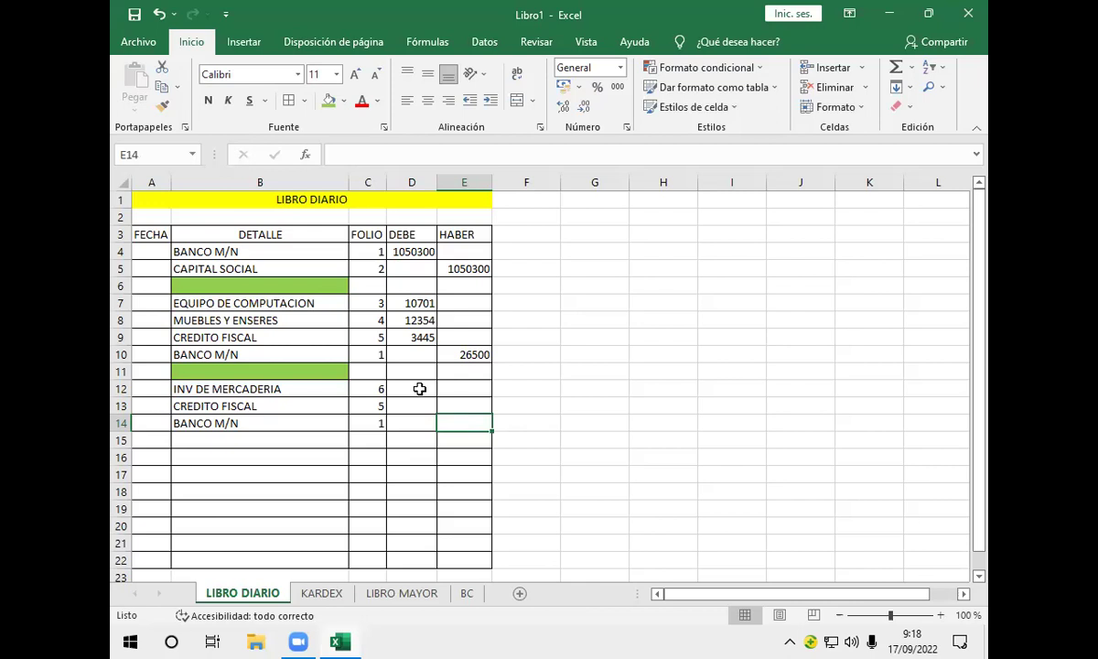
left_click(428, 392)
type("+")
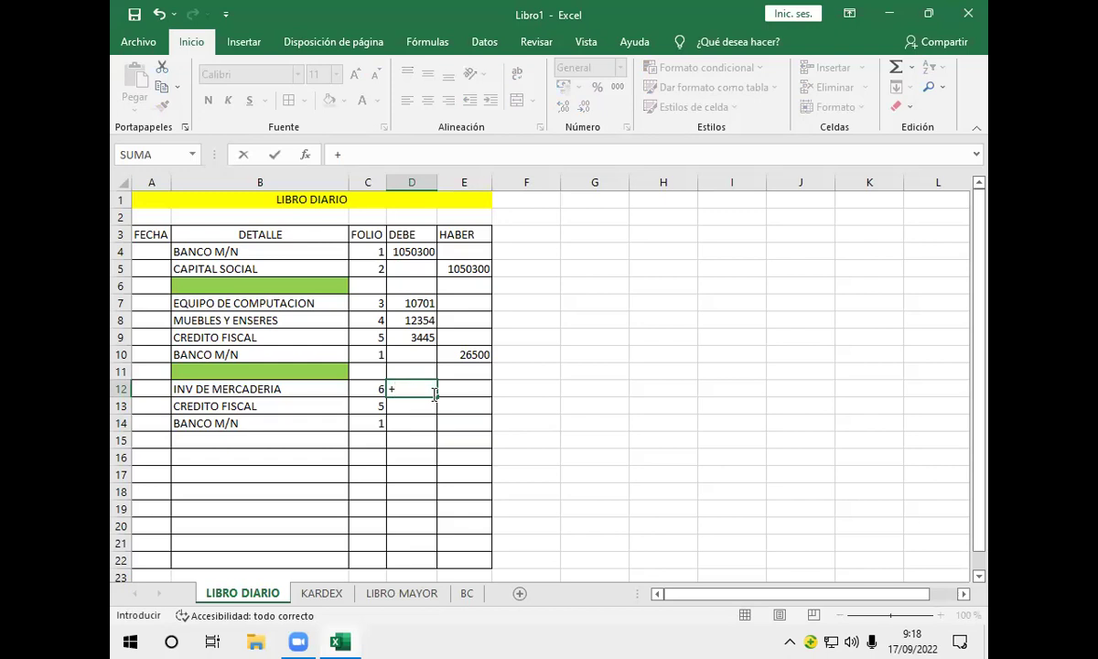
type("(50")
type("*1200")
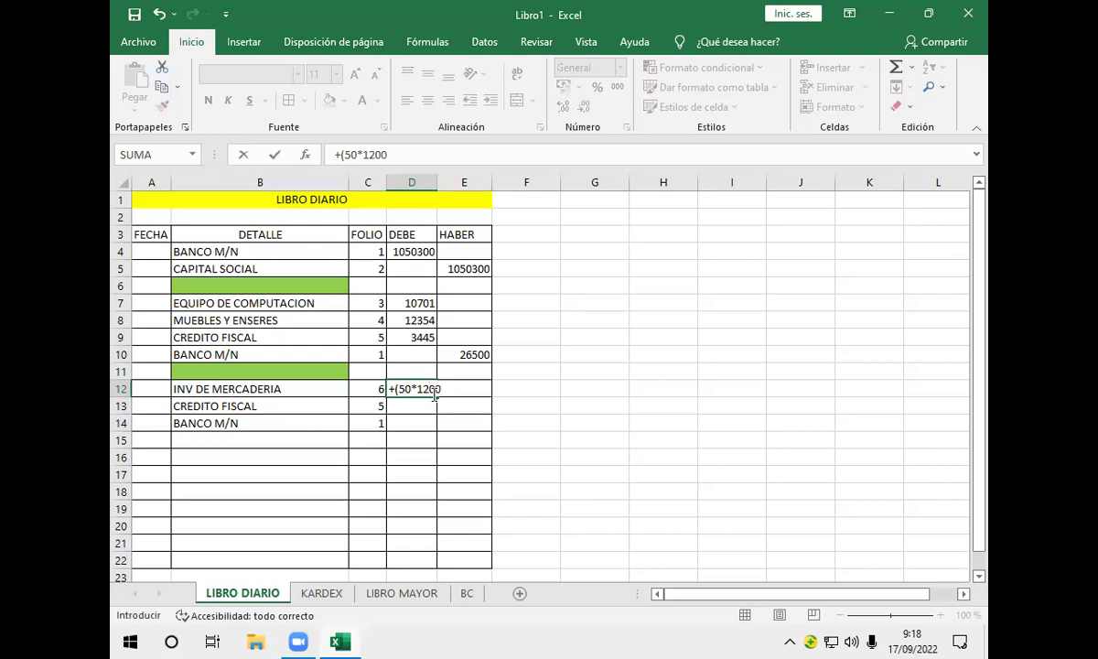
key("BackSpace")
type("50")
key("BackSpace")
key("BackSpace")
key("BackSpace")
type("50")
type(")*87%")
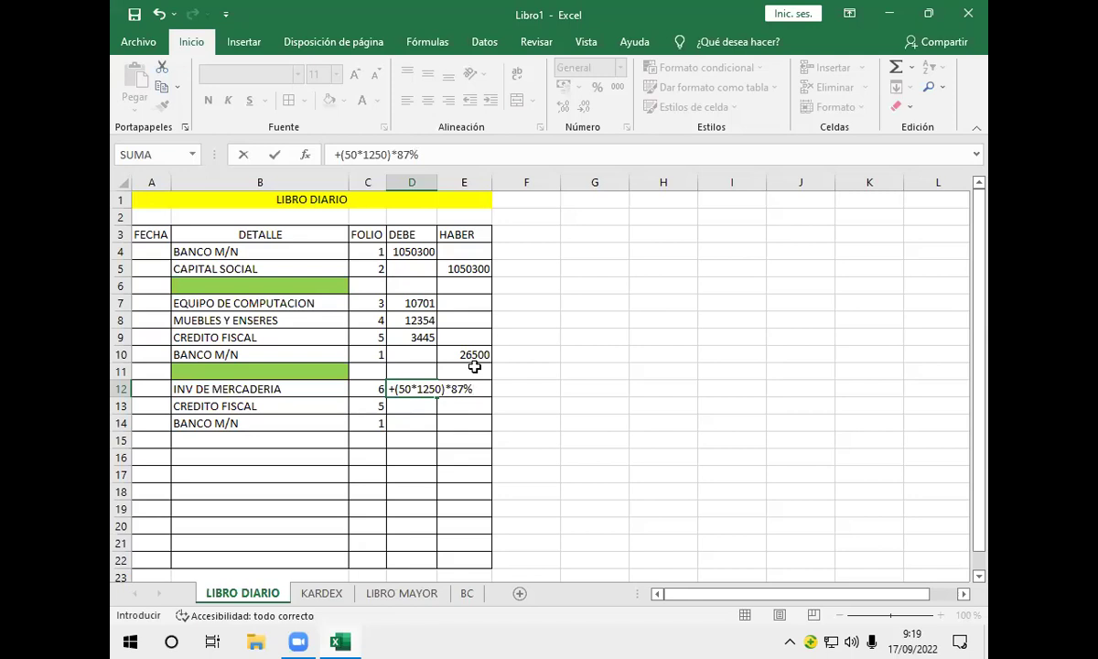
key("Return")
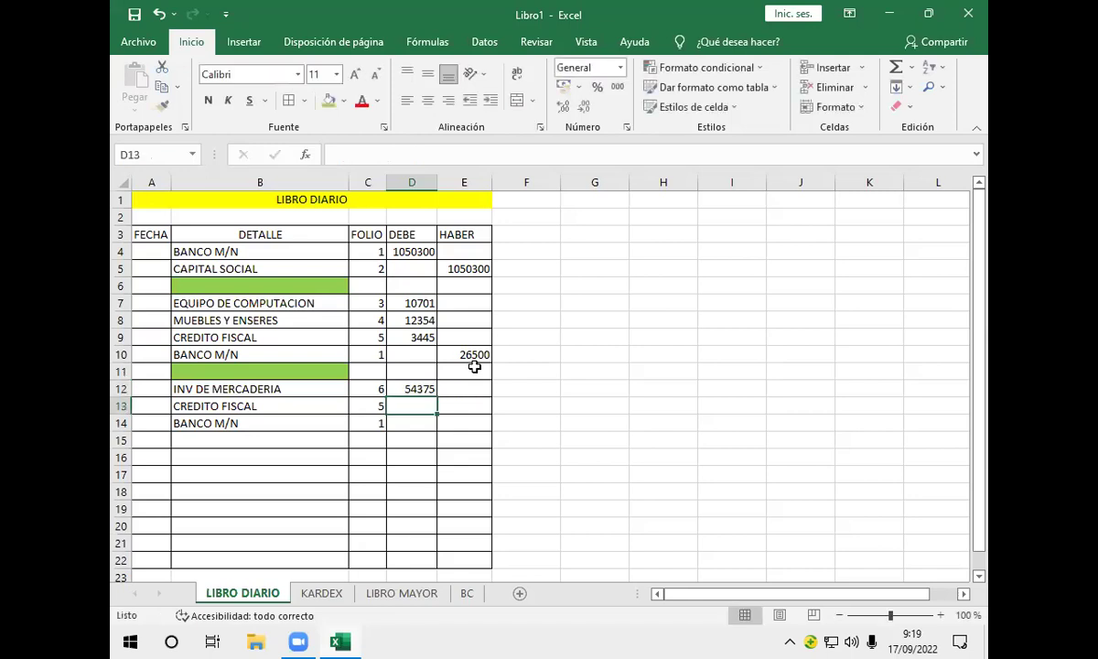
- Fill the D12 formula down to the CREDITO FISCAL row in D13 and change its percentage to 13%
left_click(415, 387)
left_click_drag(436, 392, 427, 408)
double_click(427, 408)
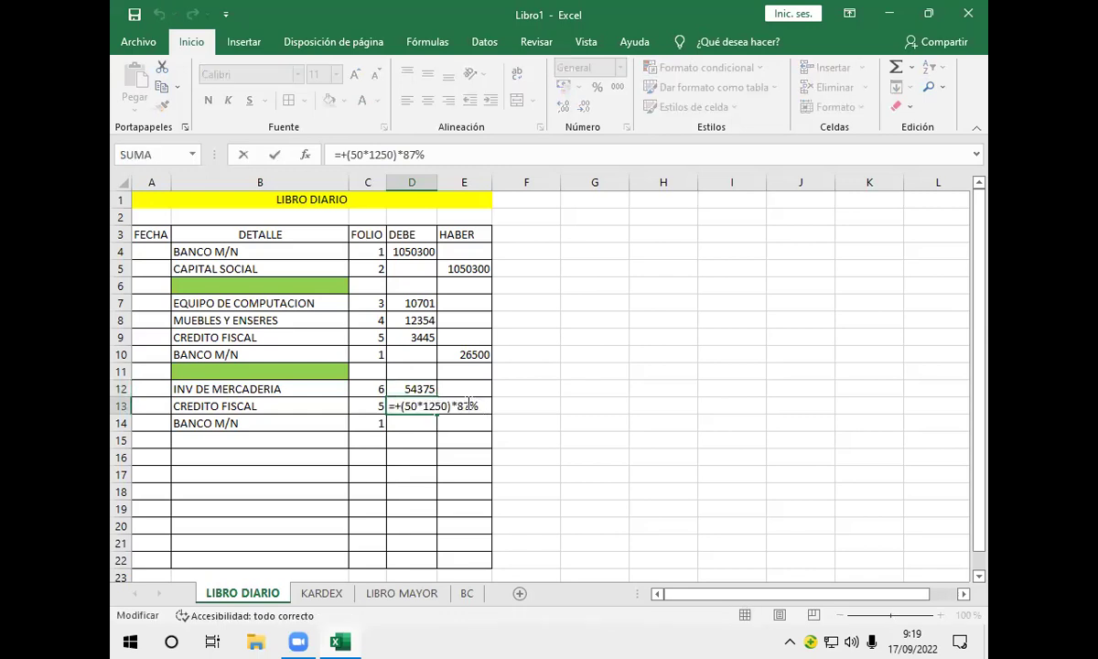
double_click(468, 405)
type("13")
key("Return")
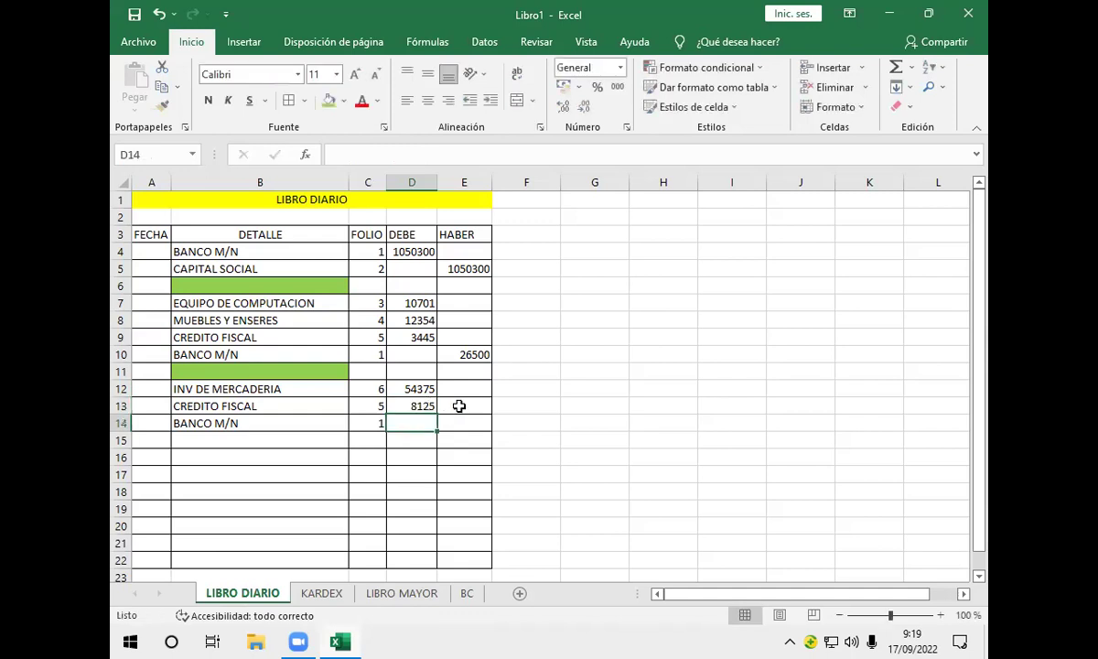
- Enter the HABER amount of BANCO M/N in cell E14 as the sum of D12:D13
left_click(456, 421)
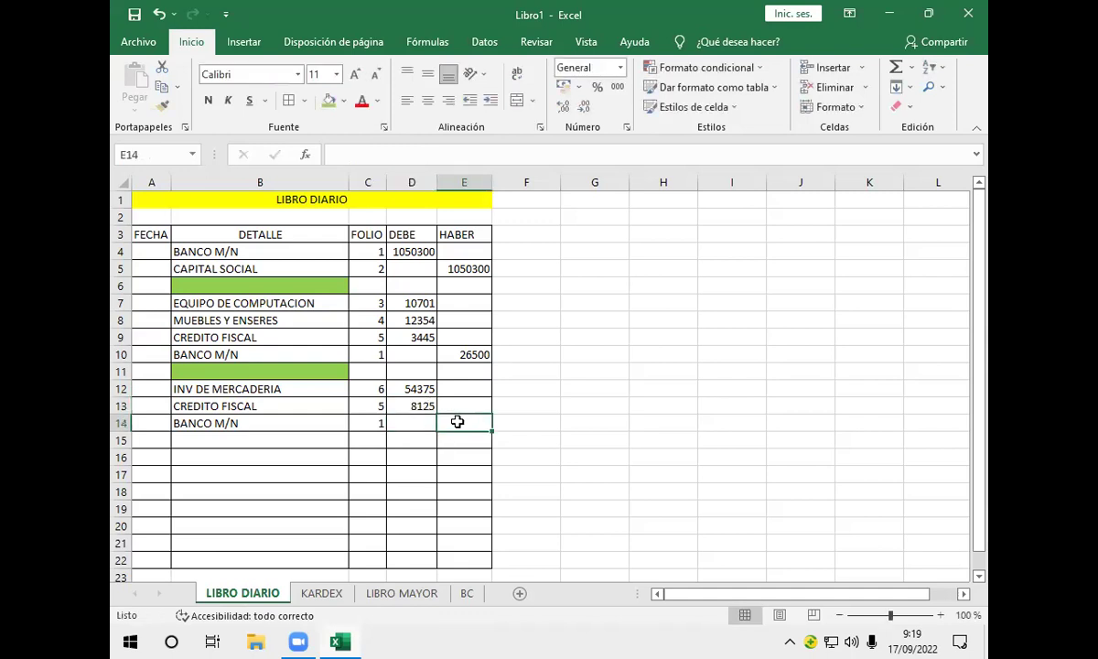
type("+")
key("BackSpace")
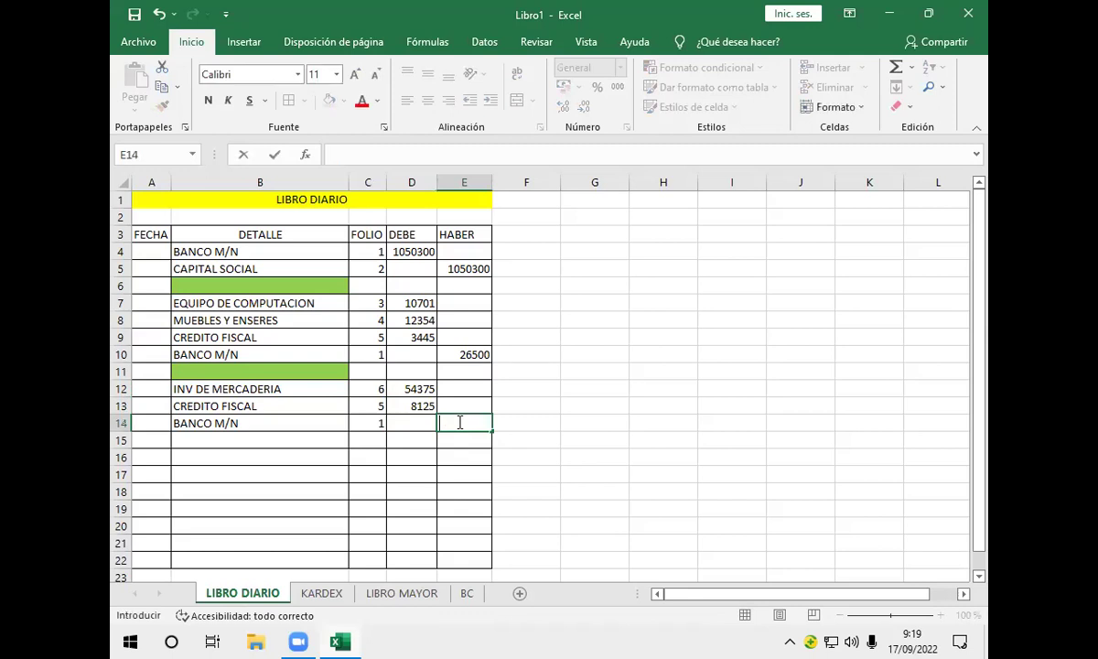
key("Escape")
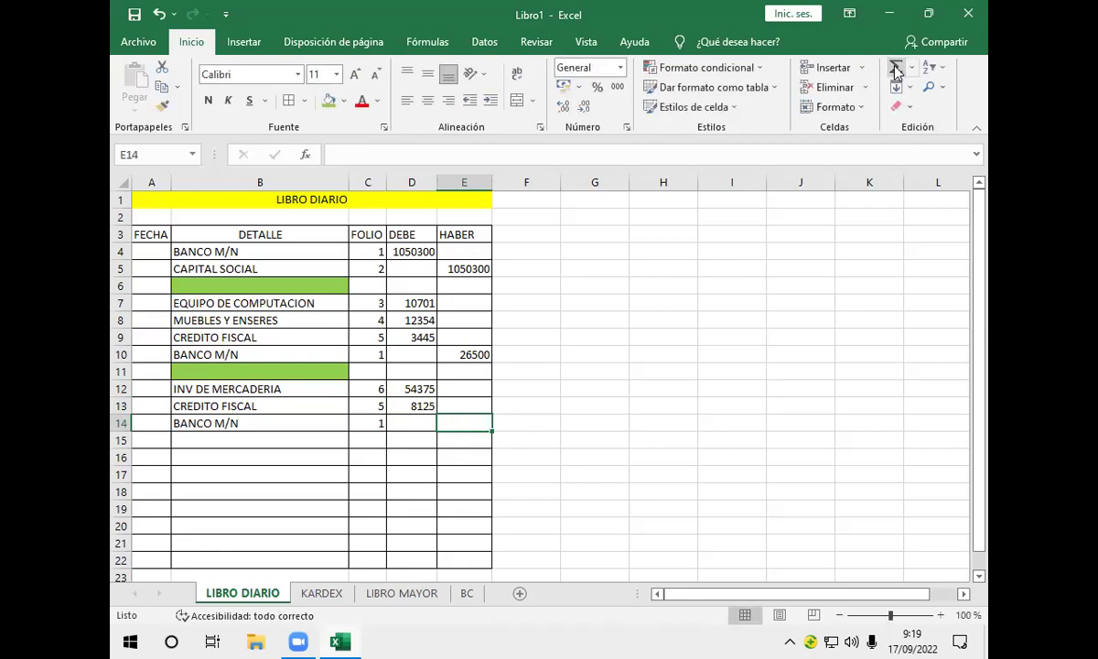
left_click(895, 70)
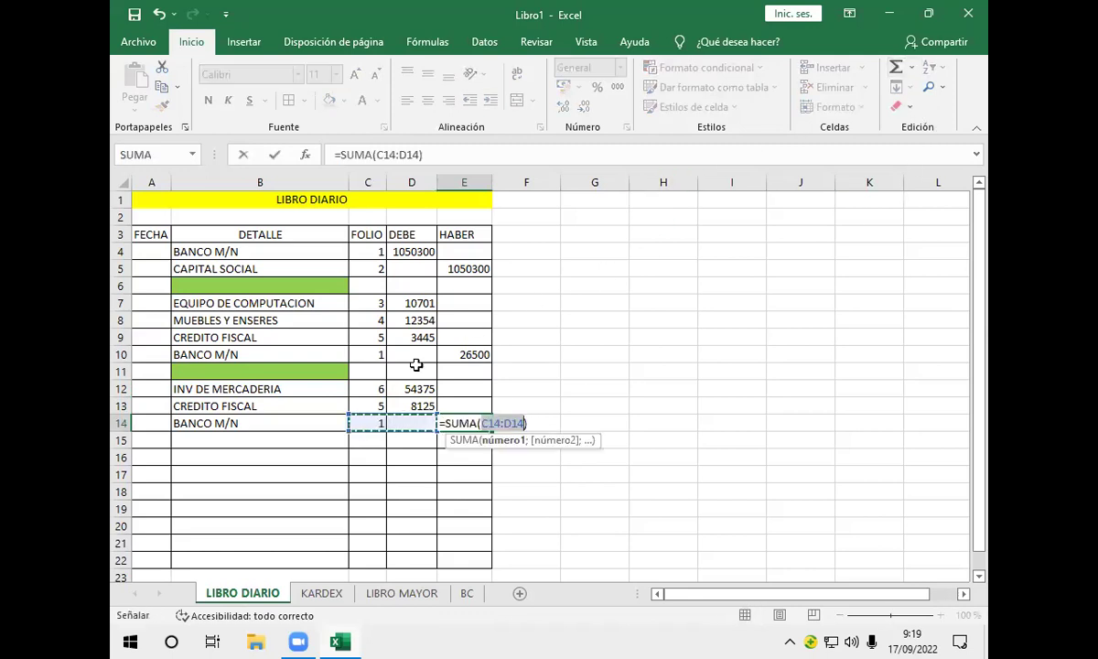
left_click(408, 388)
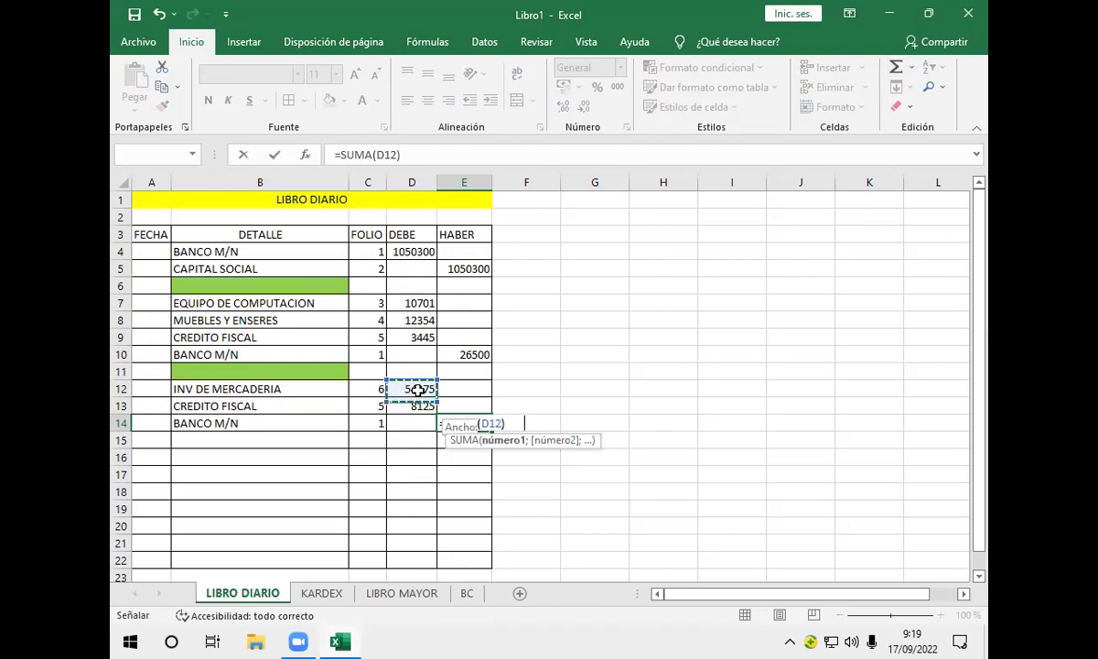
key("shift+Down")
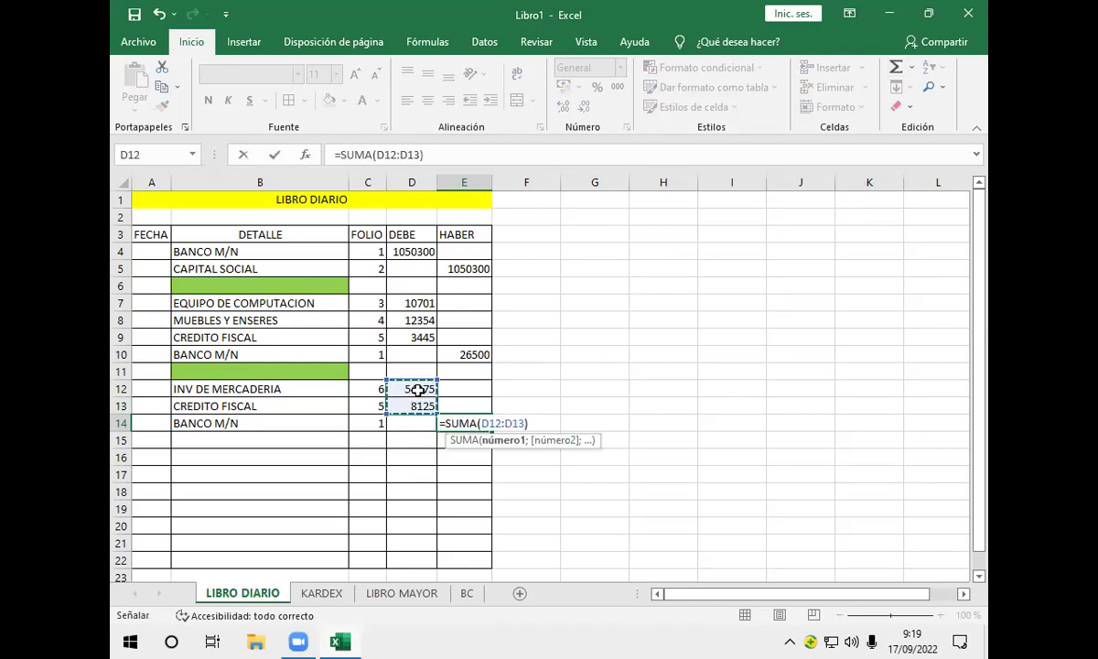
key("Return")
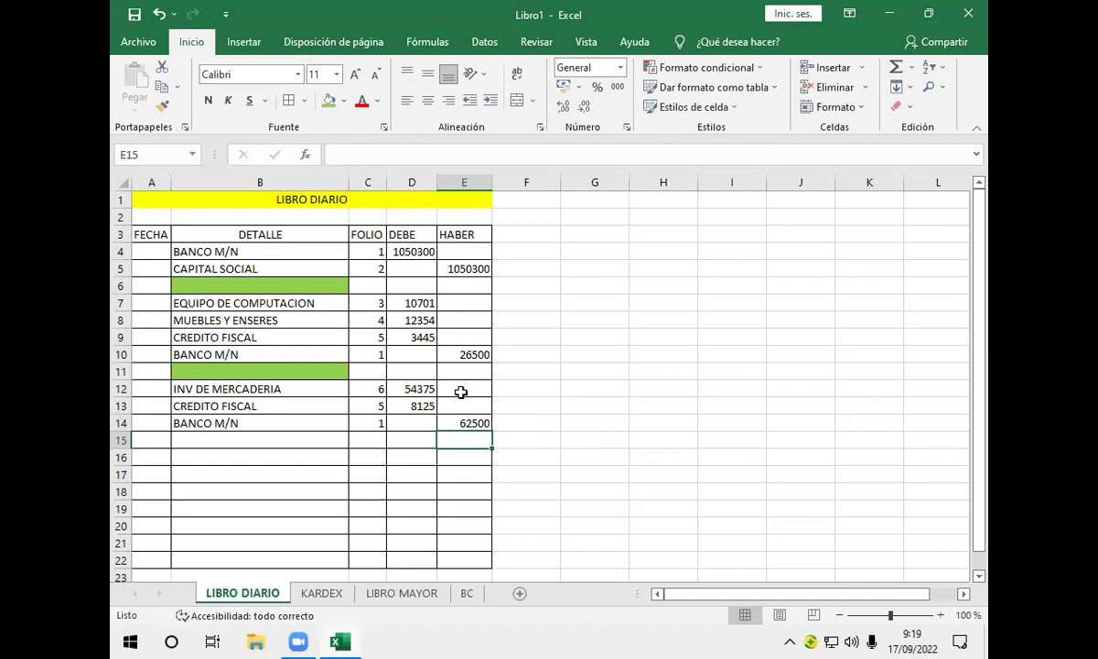
- Review the formulas behind the DEBE amounts of INV DE MERCADERIA and CREDITO FISCAL in D12 and D13
double_click(421, 389)
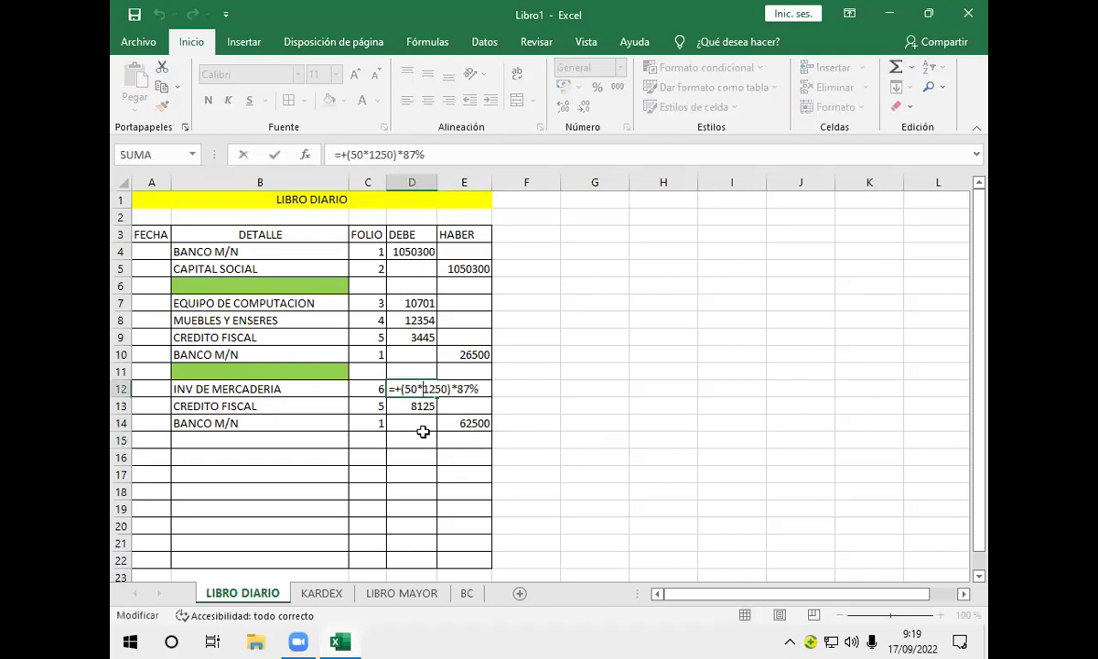
key("Return")
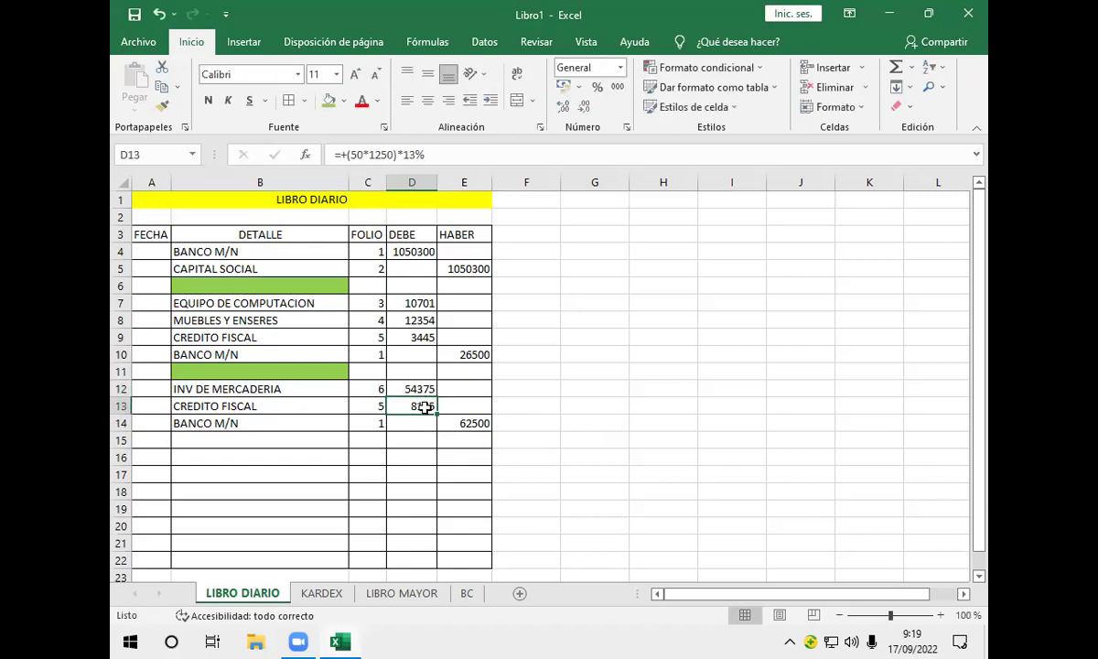
double_click(425, 407)
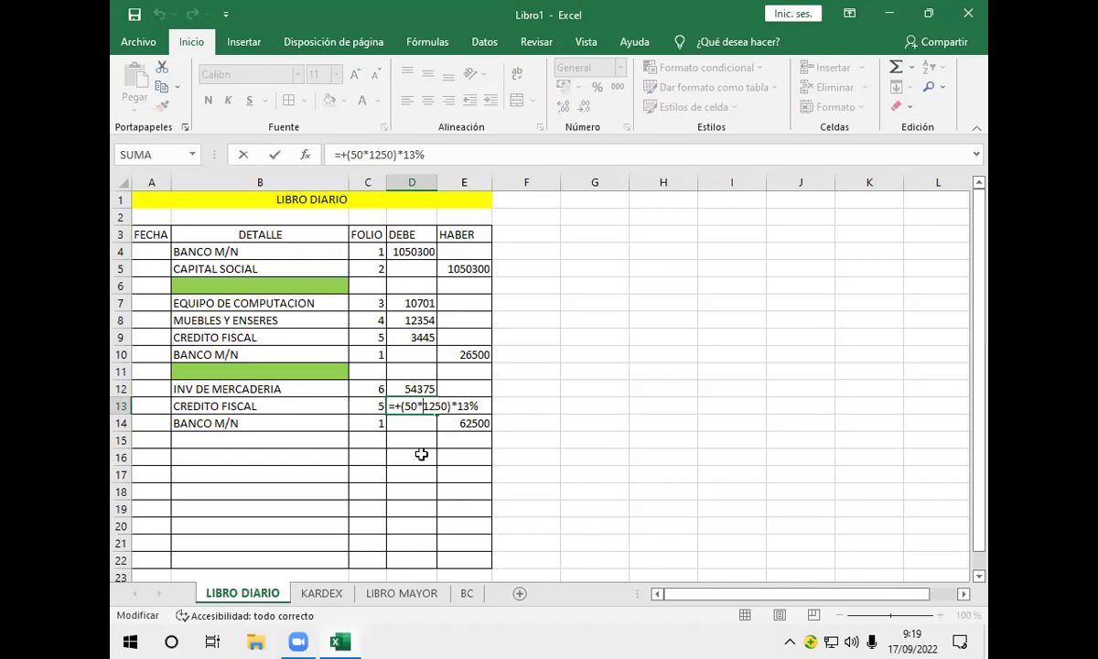
key("Return")
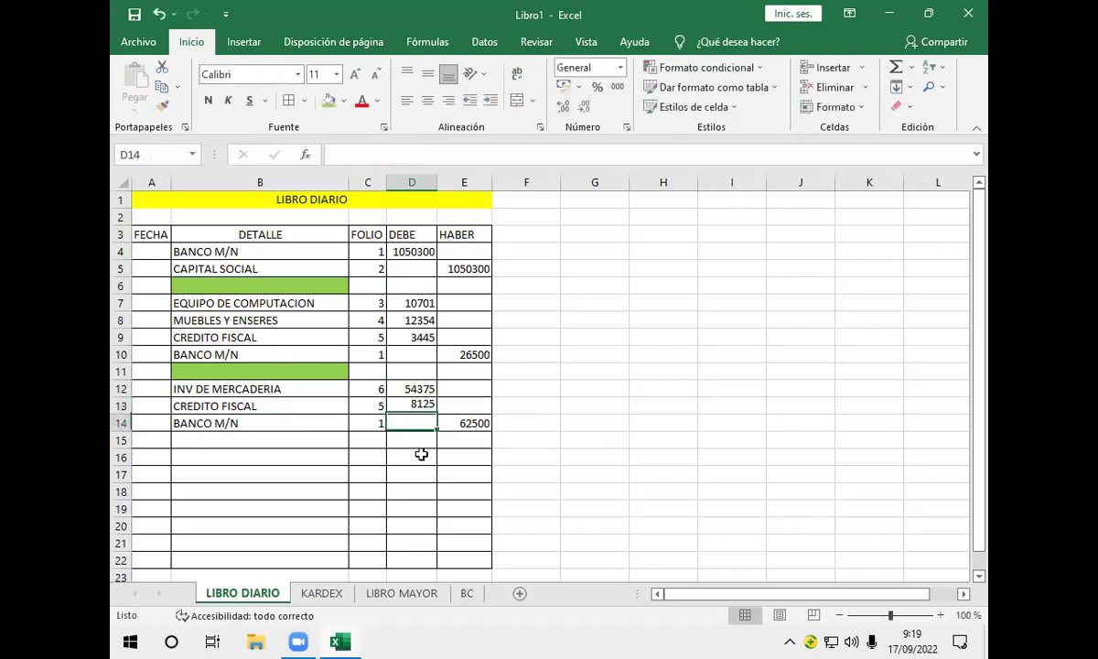
- Clear the HABER total in E14 and rebuild it with AutoSum over D12:D13
left_click(457, 423)
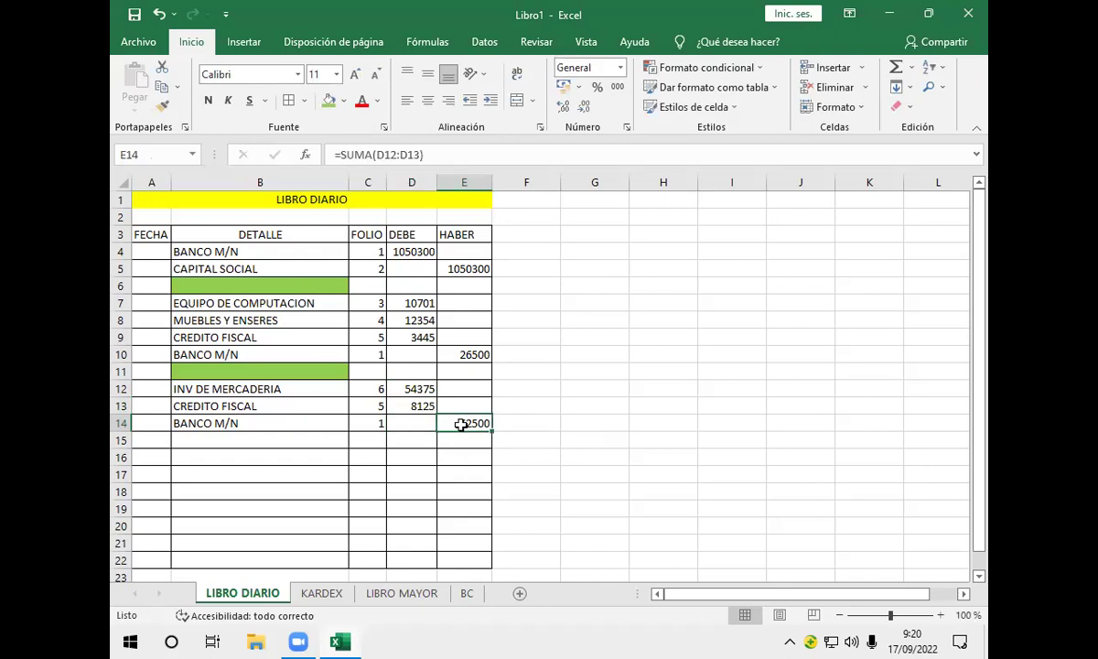
key("BackSpace")
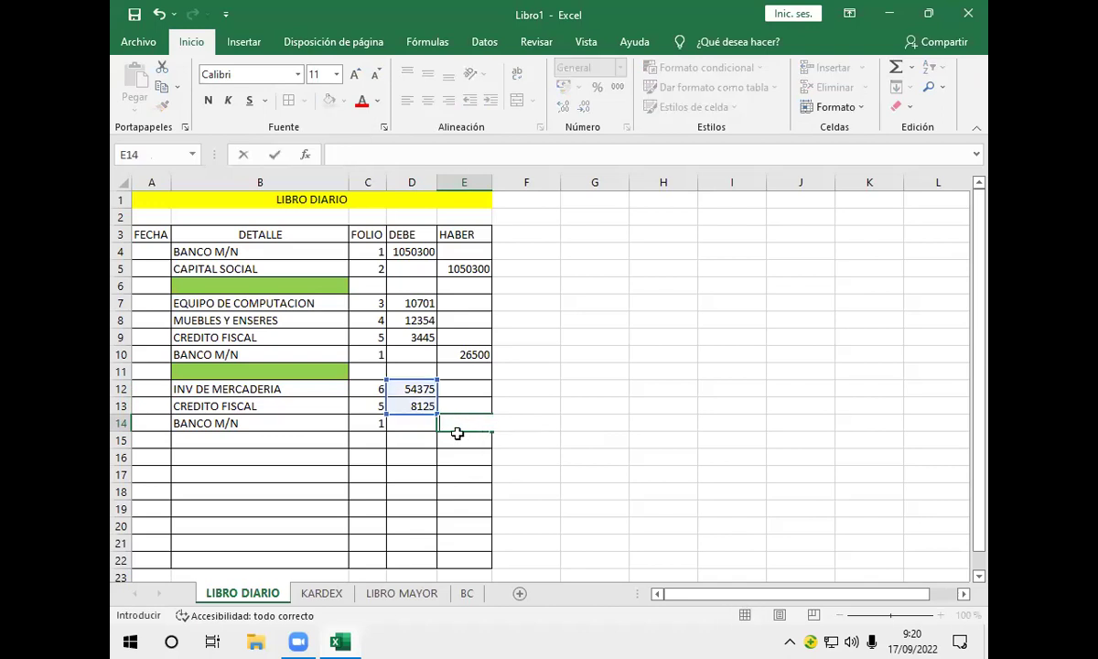
key("Return")
left_click(454, 425)
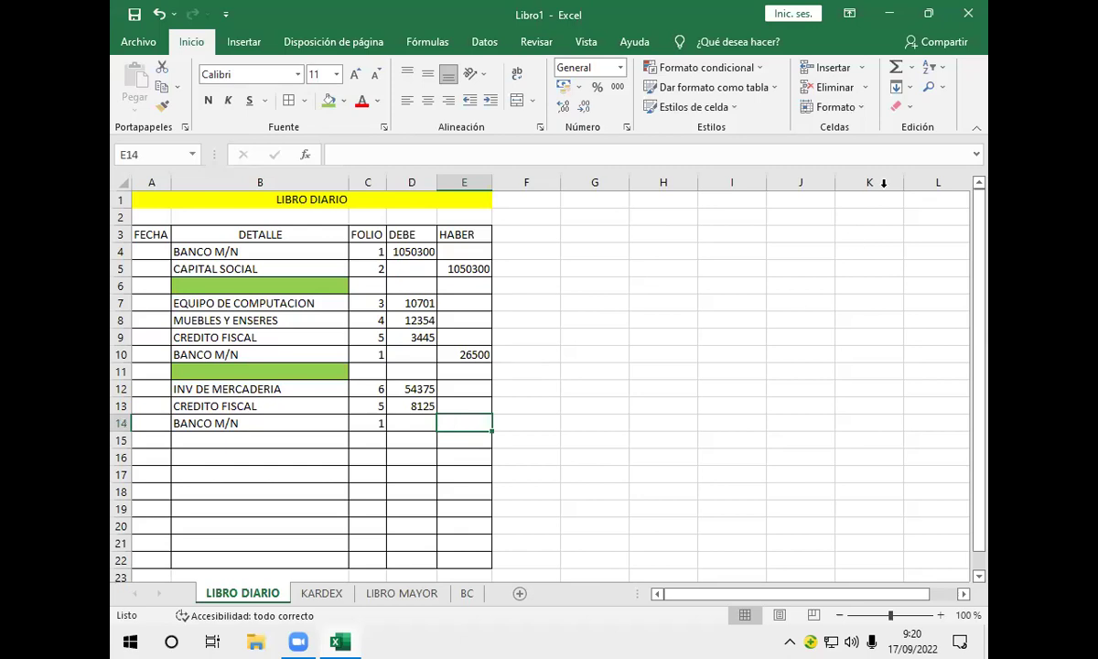
left_click(896, 67)
left_click_drag(416, 389, 417, 403)
key("Return")
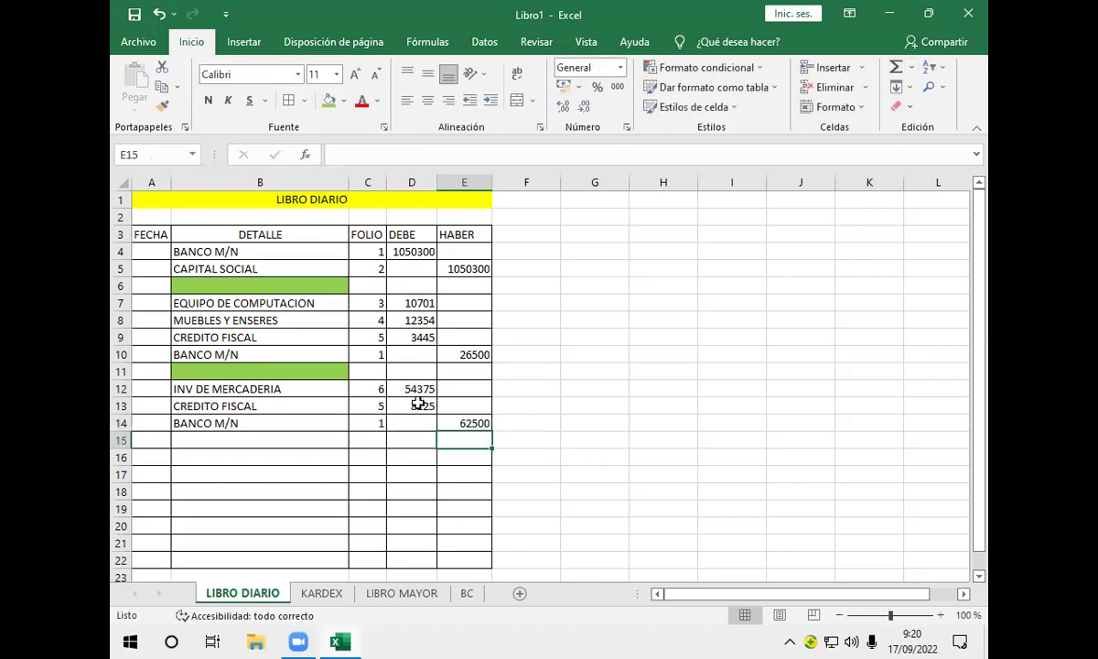
left_click(526, 423)
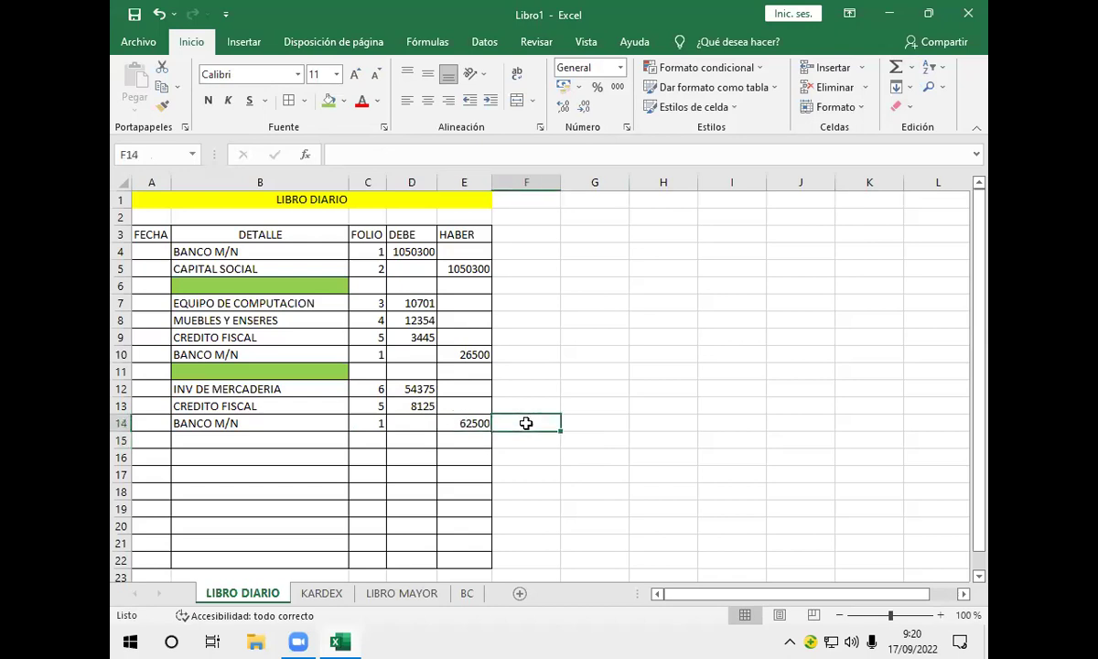
- Calculate 50*1250 in F14 beside the BANCO M/N amount as a check of the purchase total
type("+")
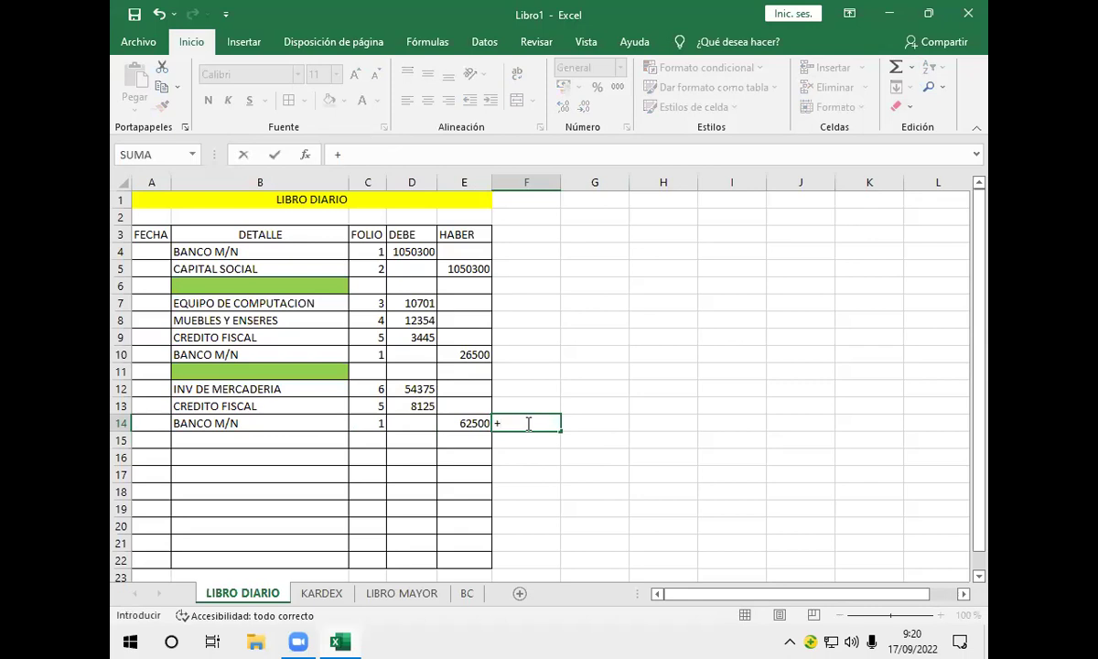
type("50*1250")
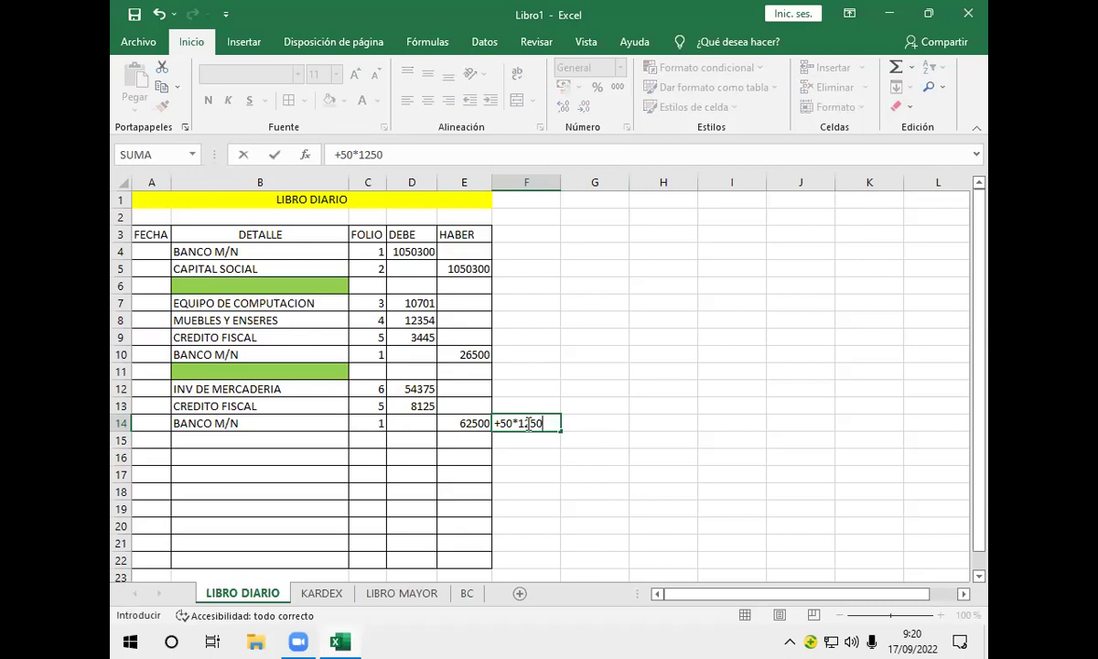
key("Return")
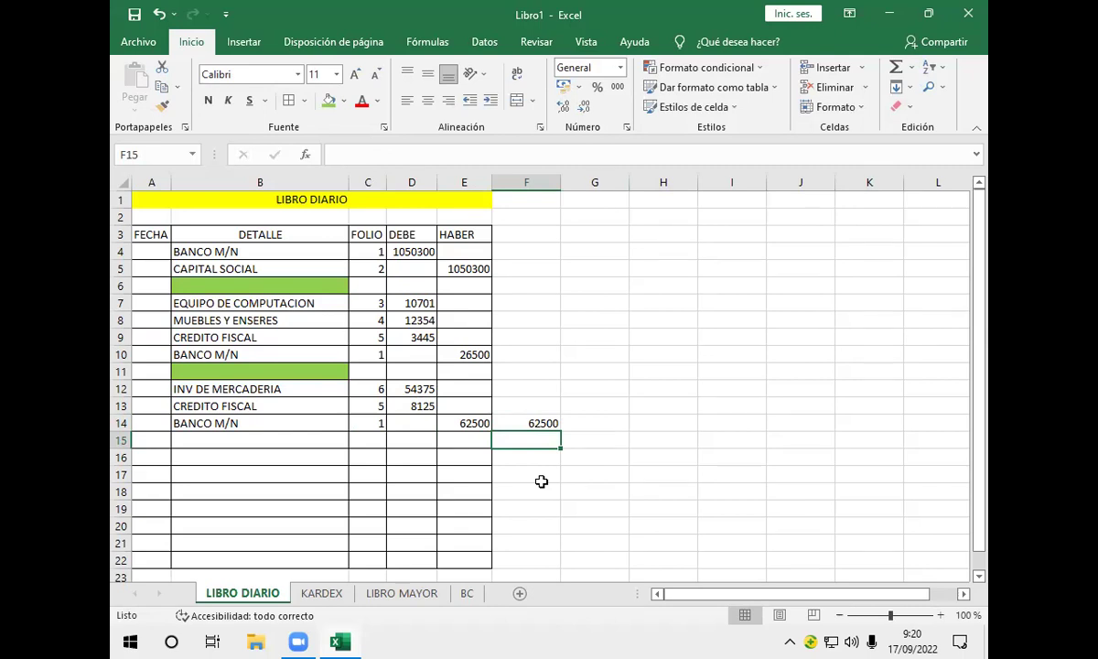
- Link the STOCK INICIAL entry's COSTO TOTAL in E7 of KARDEX to cell D12 of LIBRO DIARIO
left_click(310, 600)
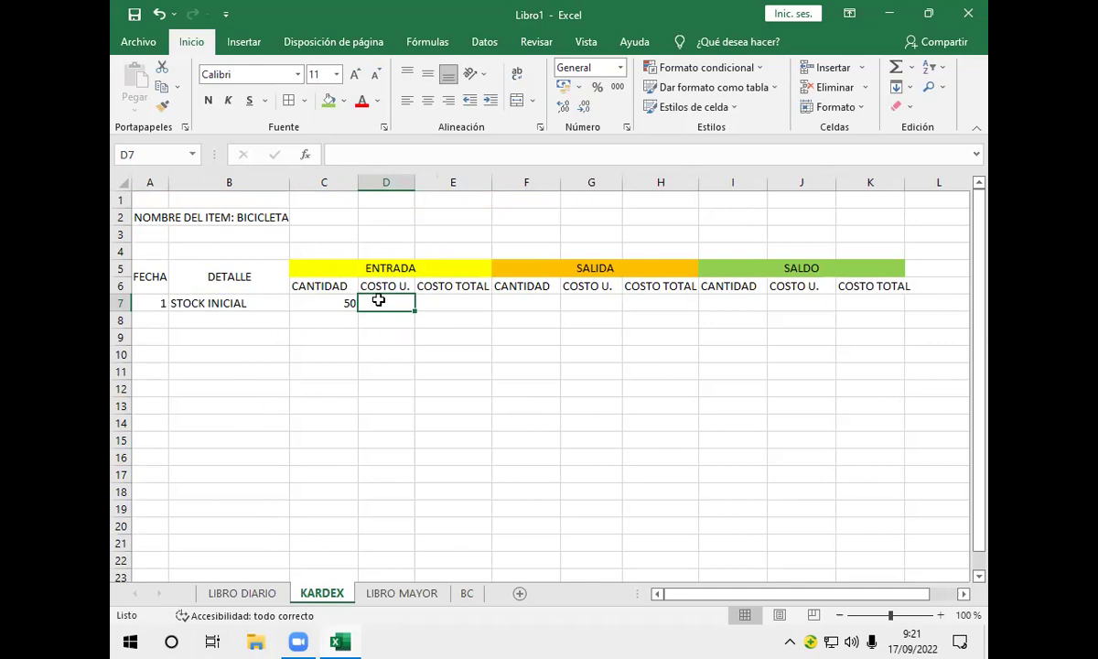
left_click(368, 371)
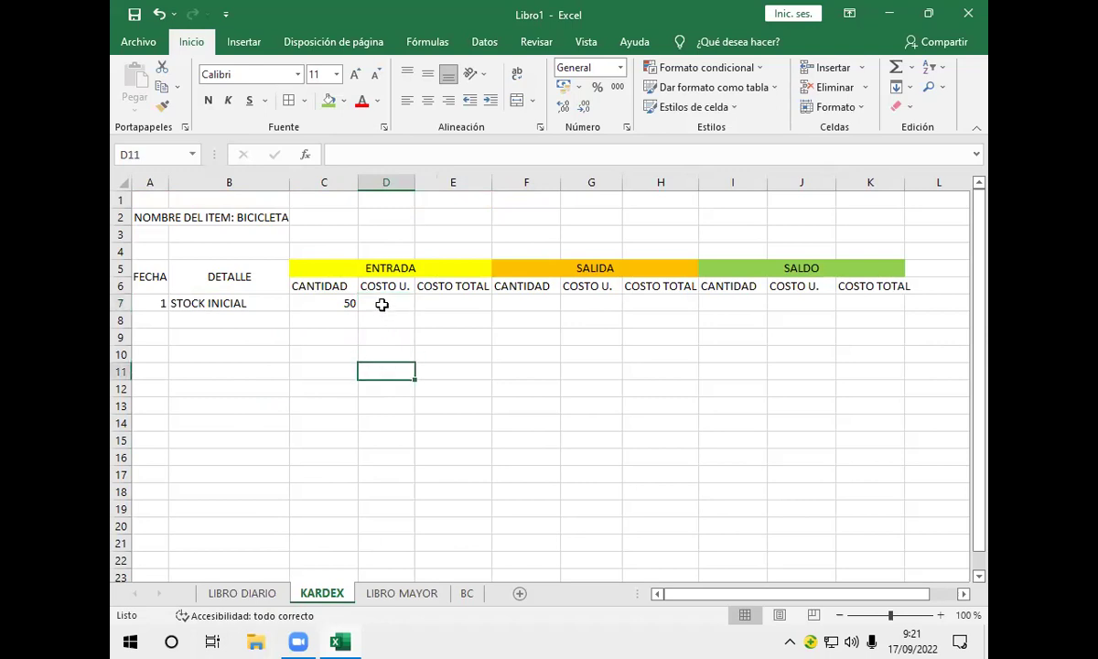
left_click(387, 301)
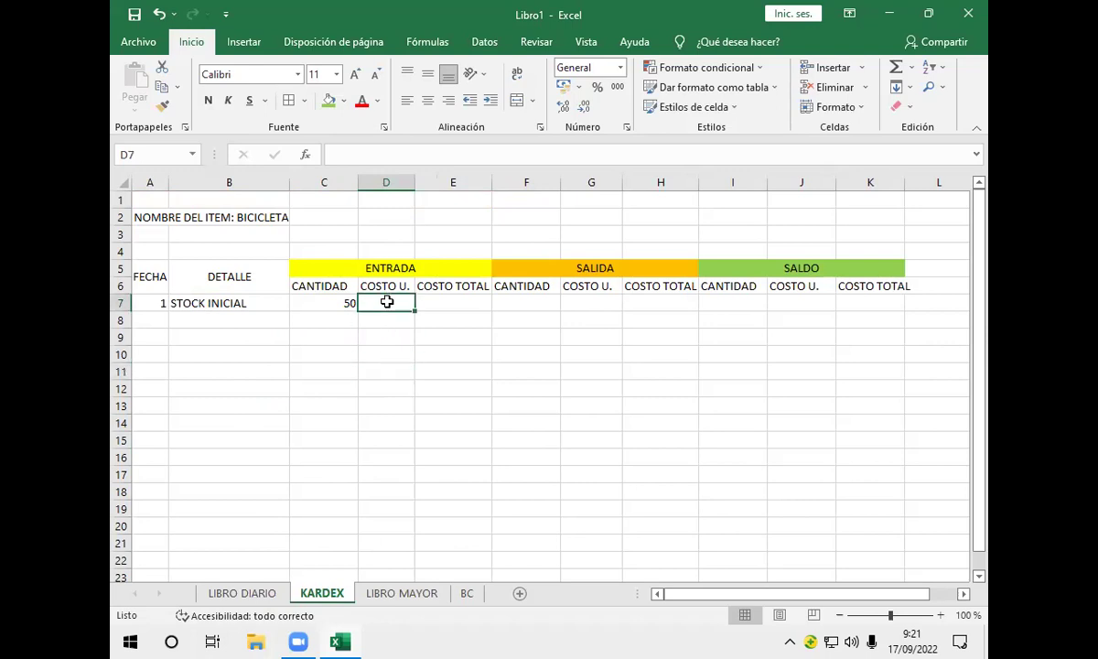
left_click(442, 305)
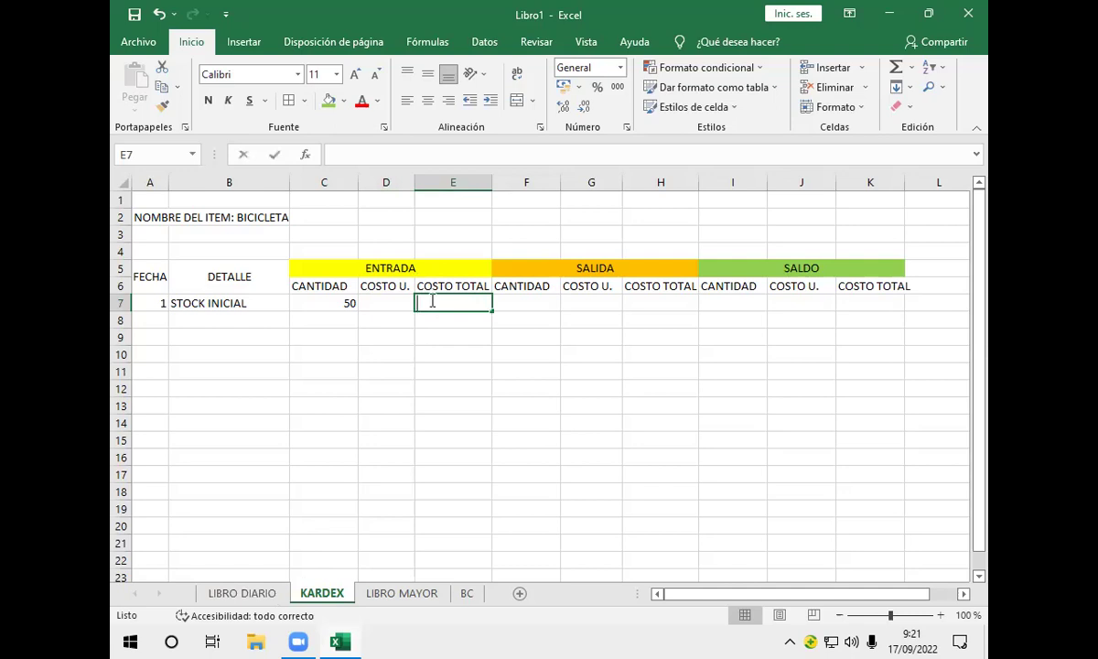
type("+")
left_click(260, 596)
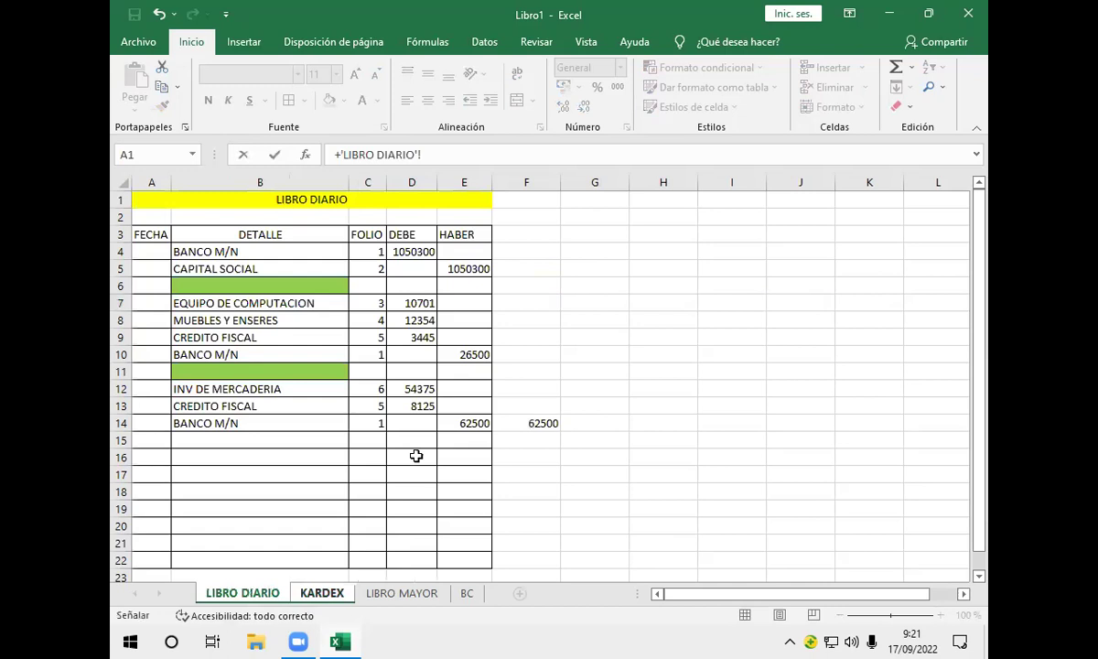
left_click(423, 391)
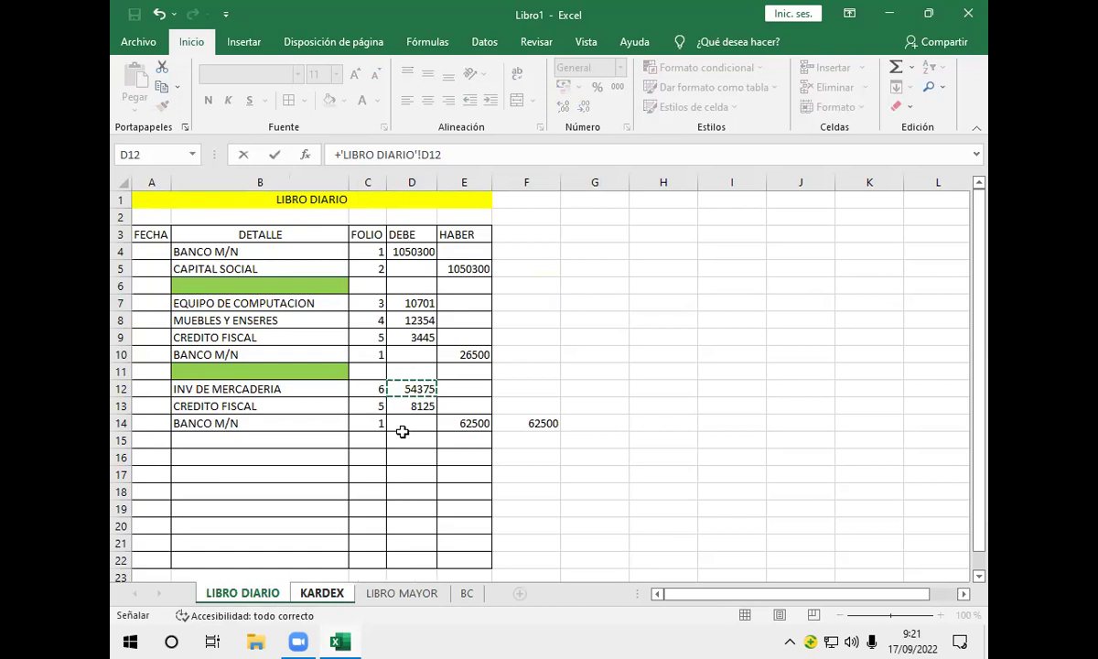
key("Return")
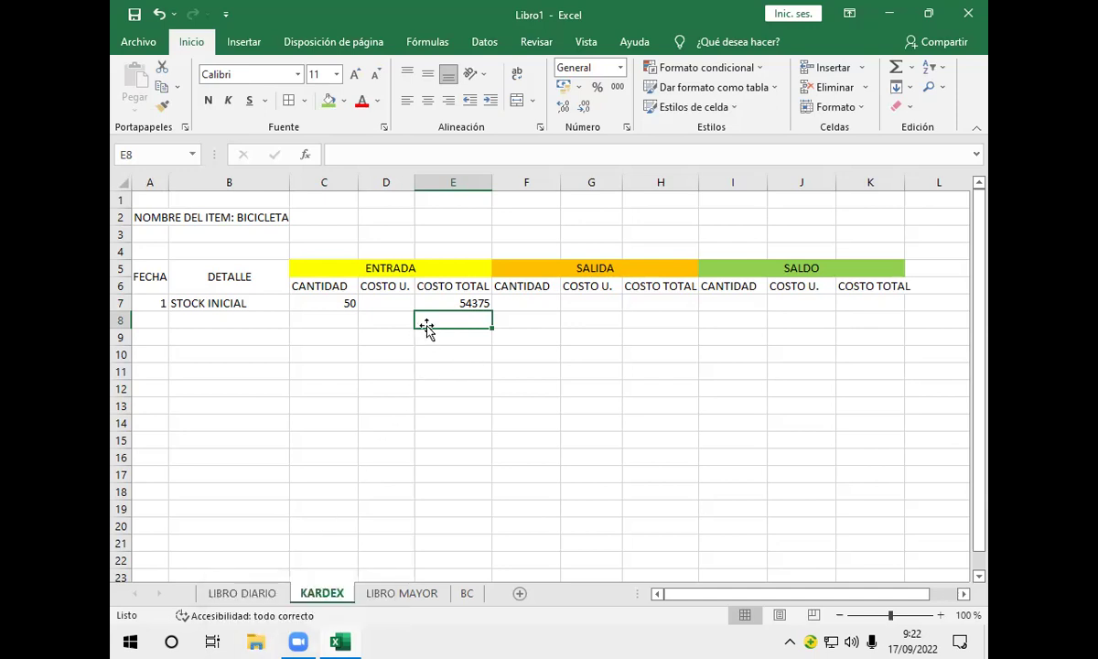
left_click(450, 304)
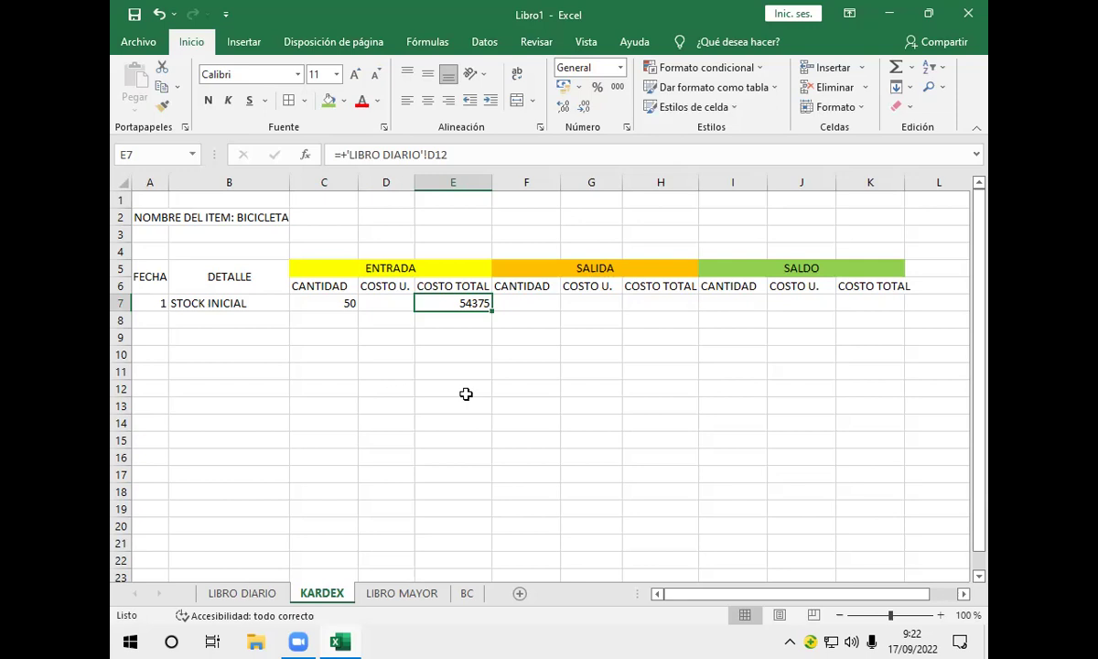
- Fill the KARDEX subheadings in C6:K6, from CANTIDAD to the last COSTO TOTAL, with light grey
left_click_drag(301, 285, 869, 286)
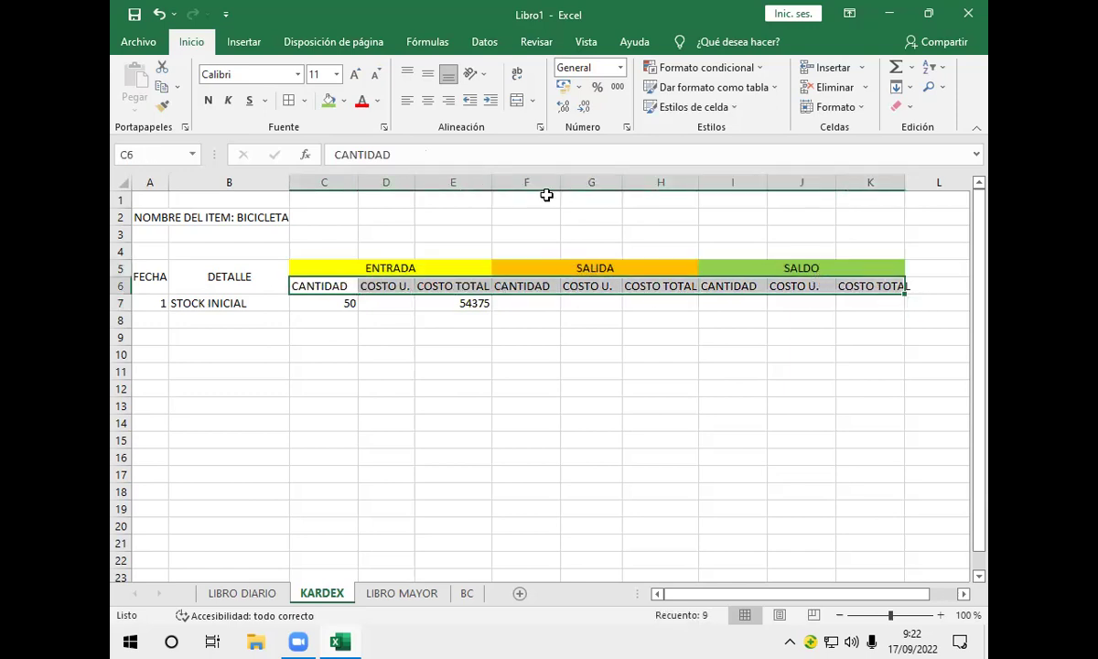
left_click(345, 101)
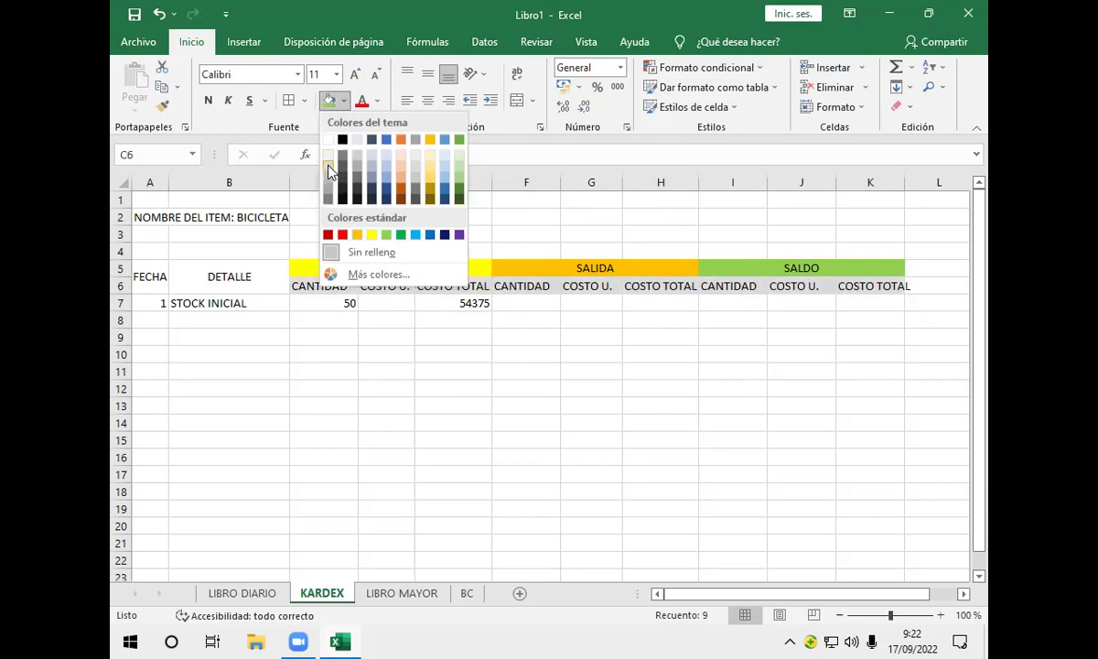
left_click(328, 168)
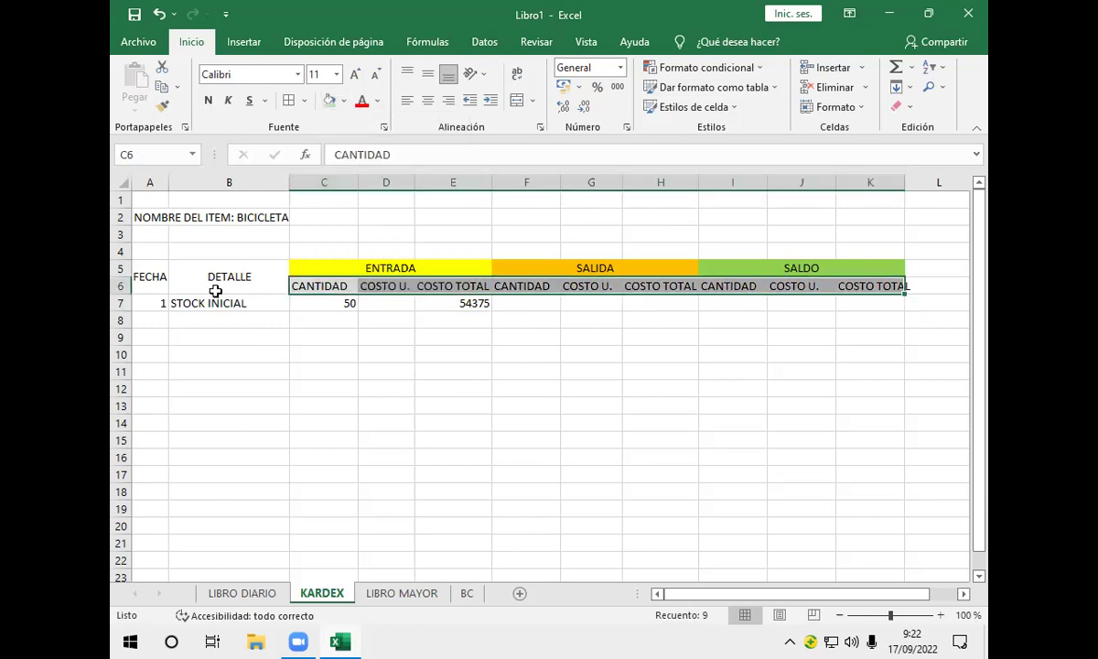
left_click(311, 353)
- Calculate the STOCK INICIAL unit cost in D7 by dividing COSTO TOTAL by CANTIDAD with the formula +E7/C7
left_click(453, 302)
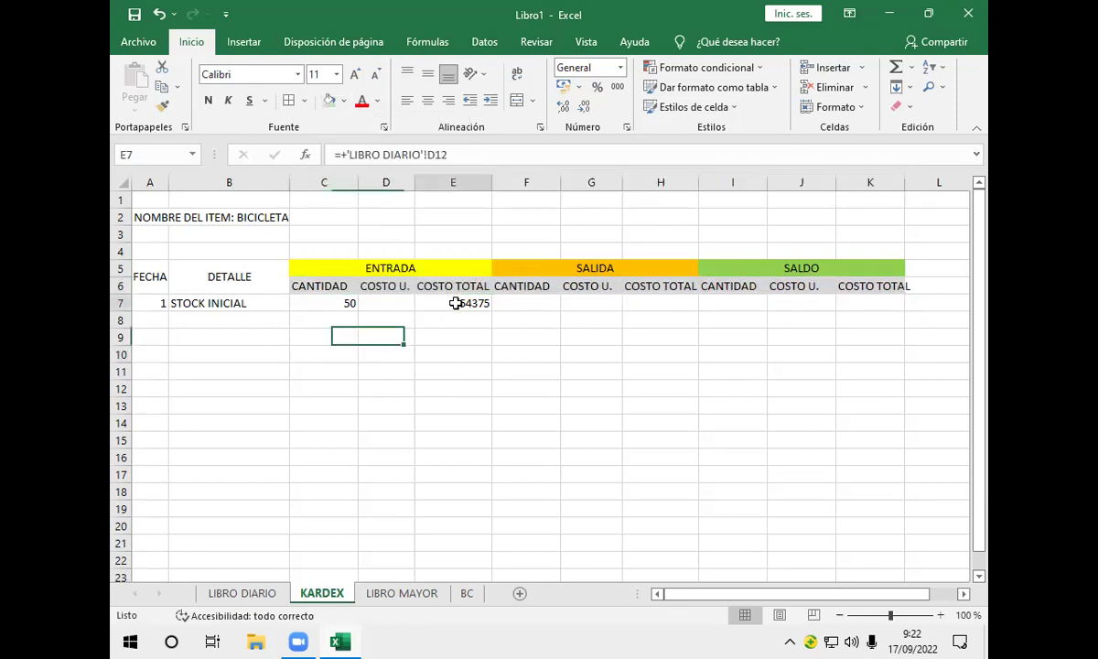
left_click(401, 306)
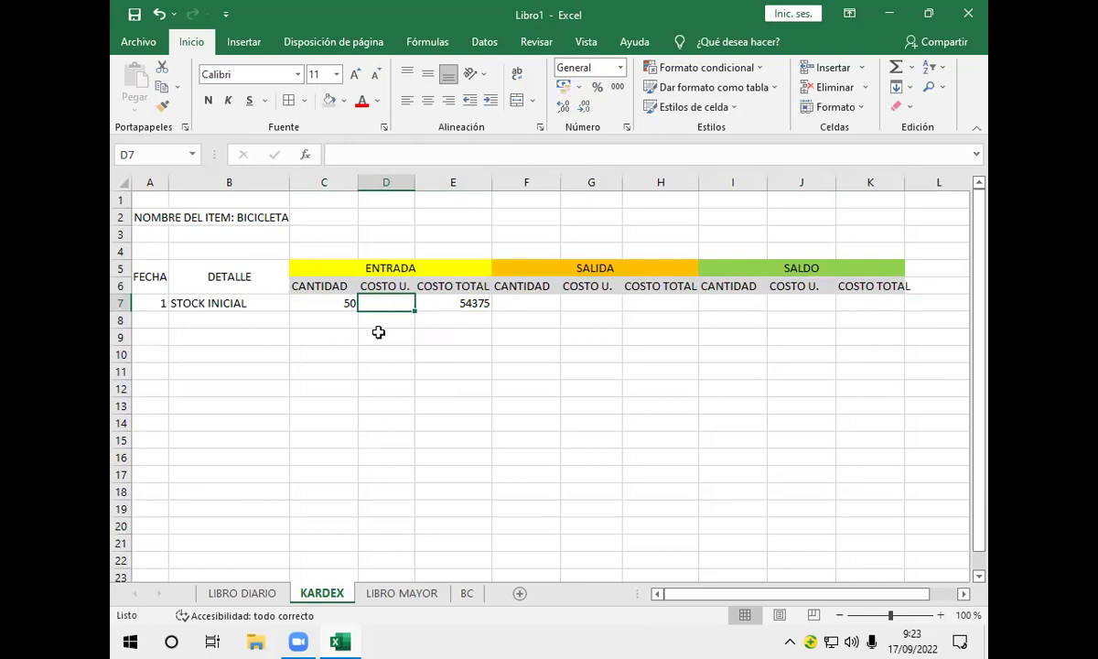
type("+")
left_click(442, 300)
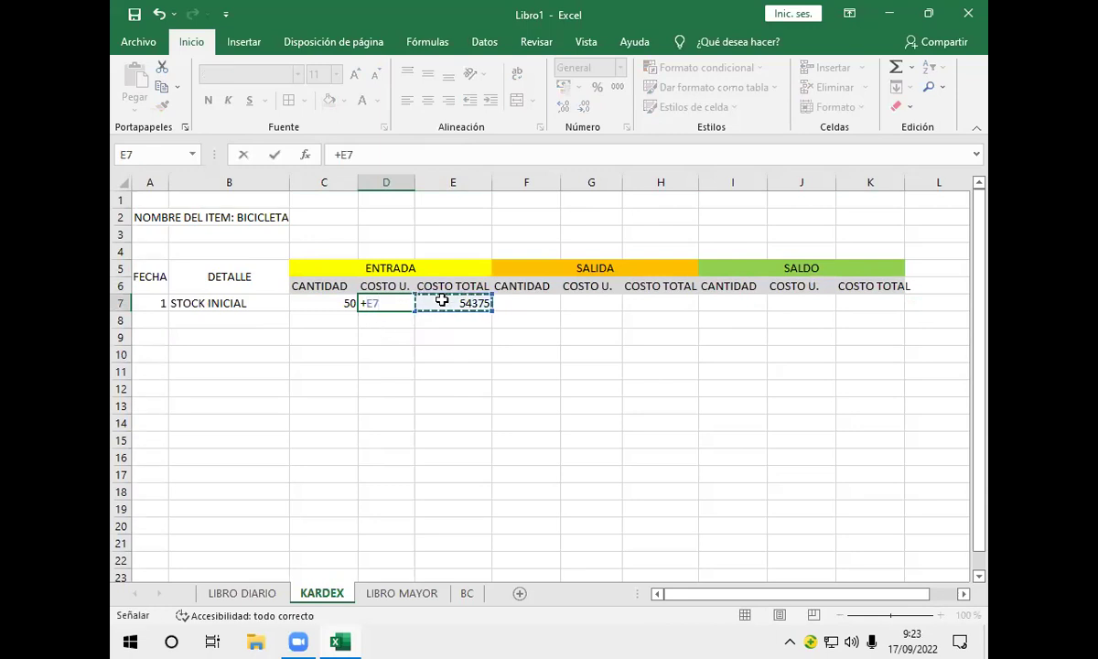
type("/")
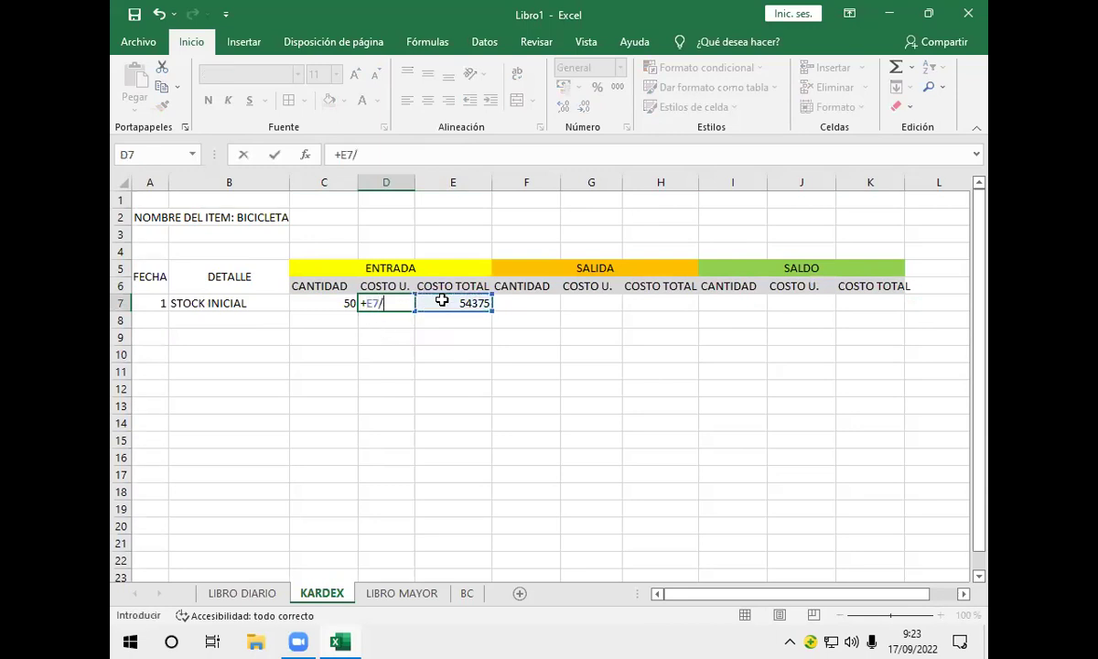
left_click(322, 303)
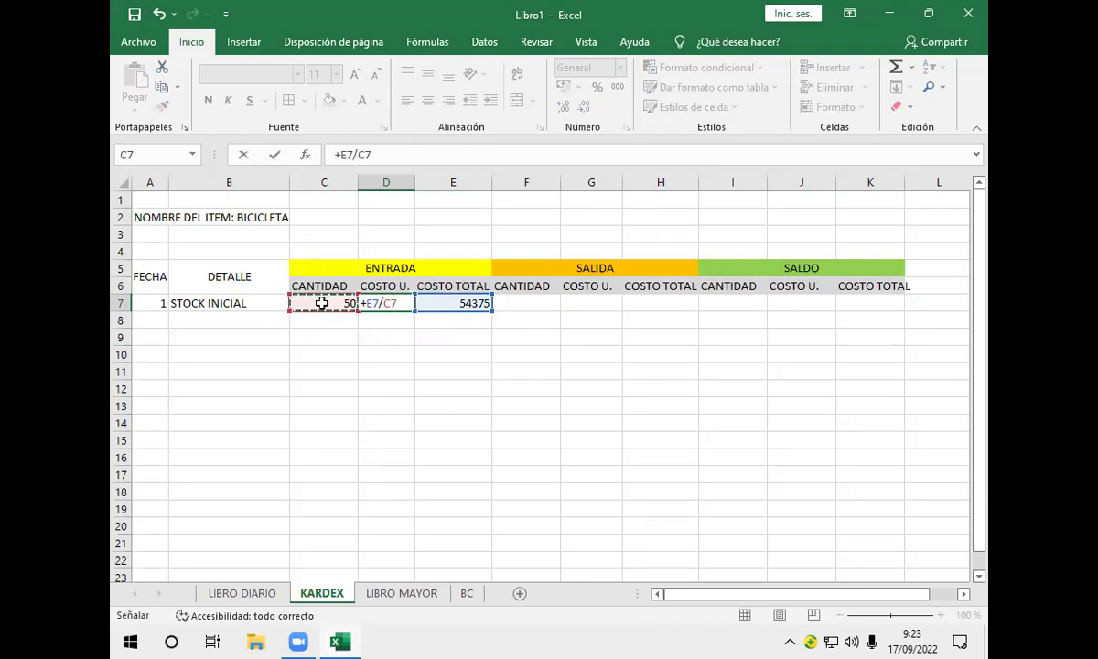
key("Return")
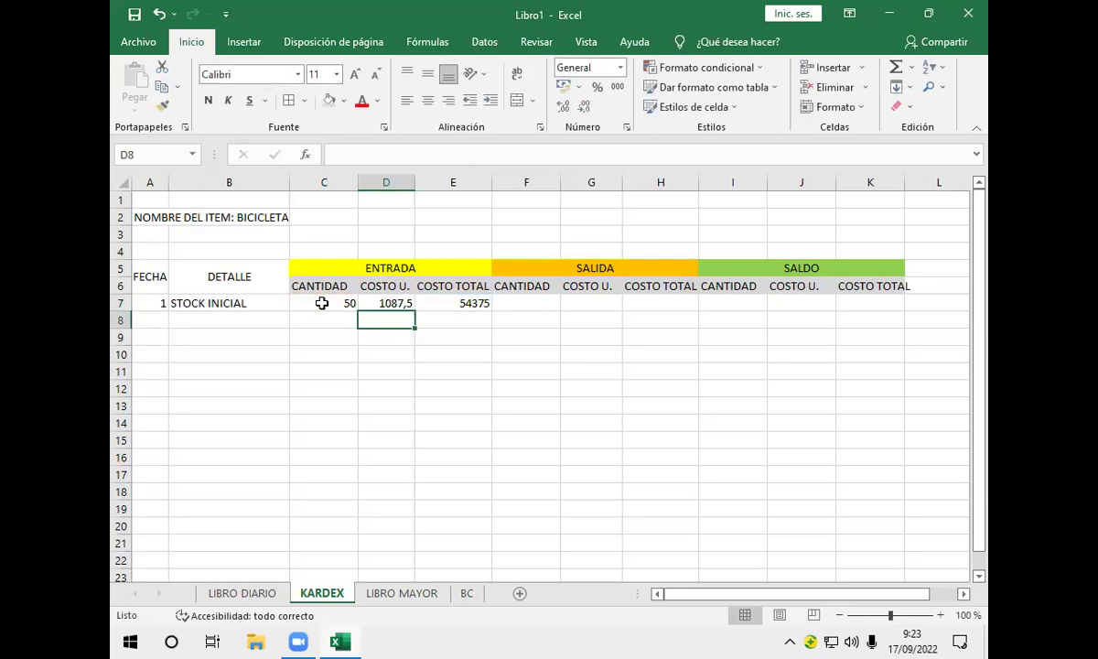
left_click(374, 301)
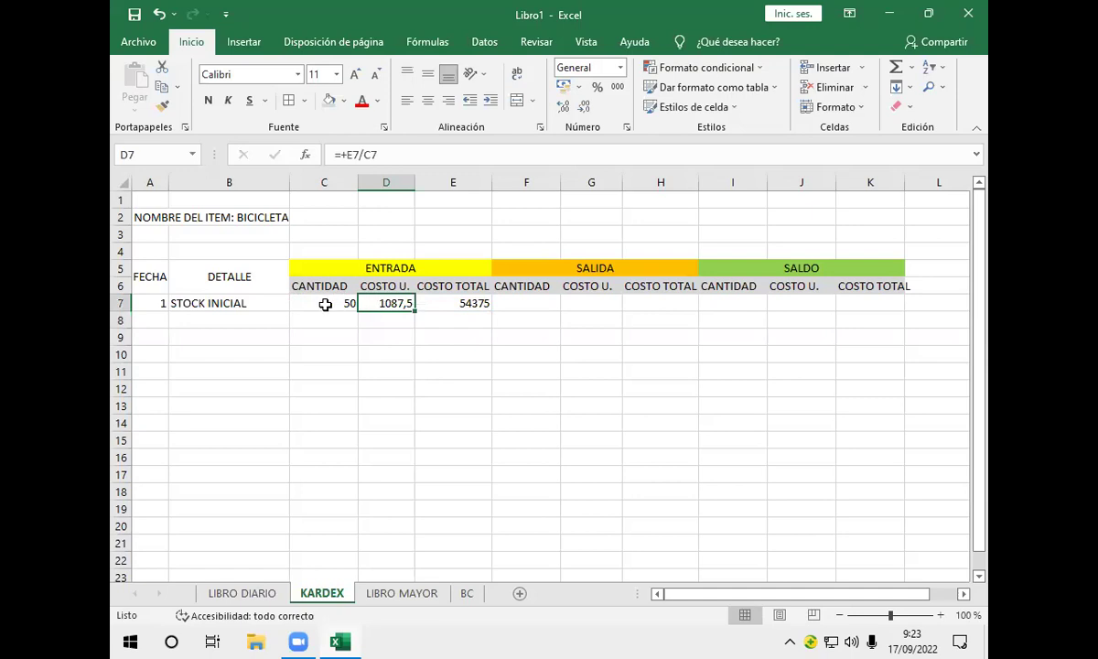
- Format the COSTO U. cells D7:D14 under ENTRADA to show two decimal places
left_click_drag(397, 311, 404, 416)
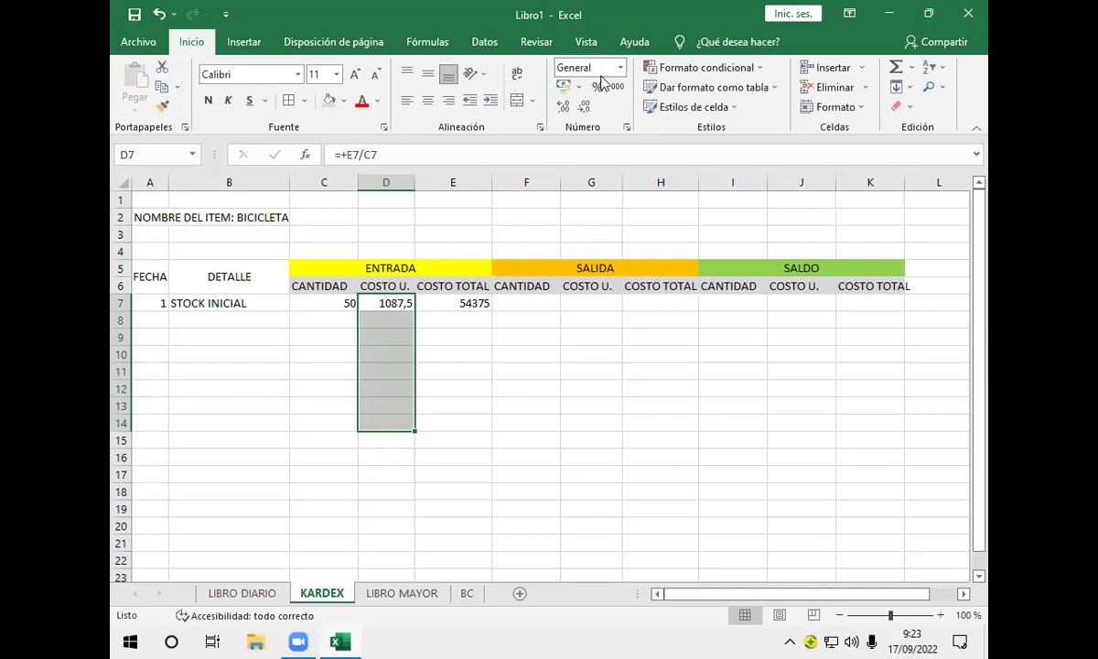
left_click(585, 107)
left_click(562, 107)
left_click(561, 107)
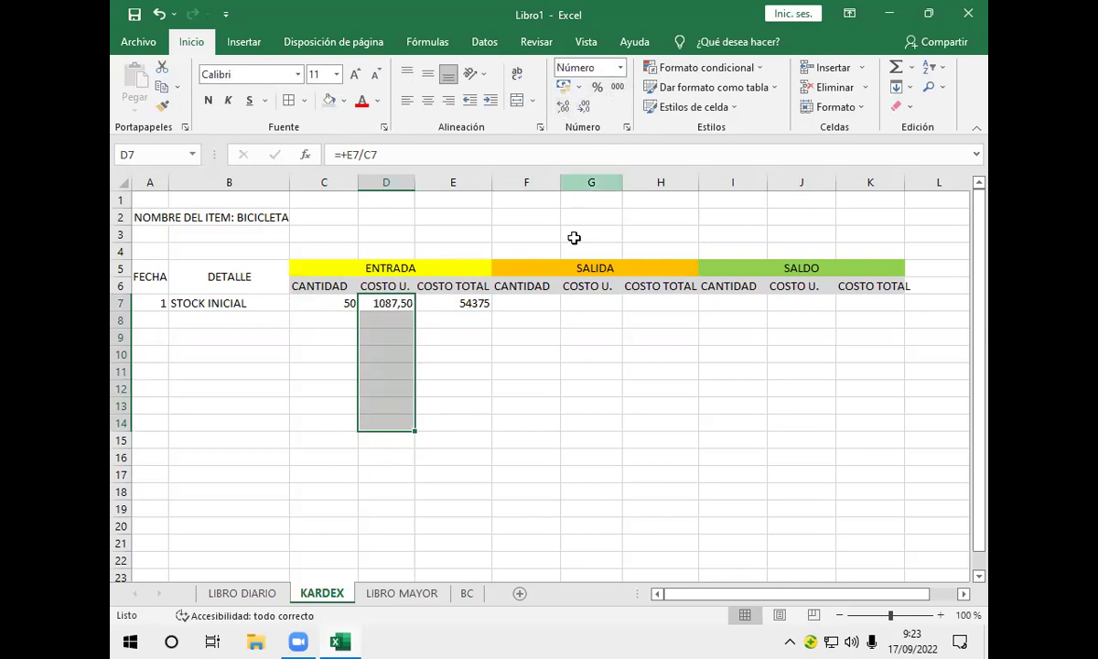
left_click(437, 419)
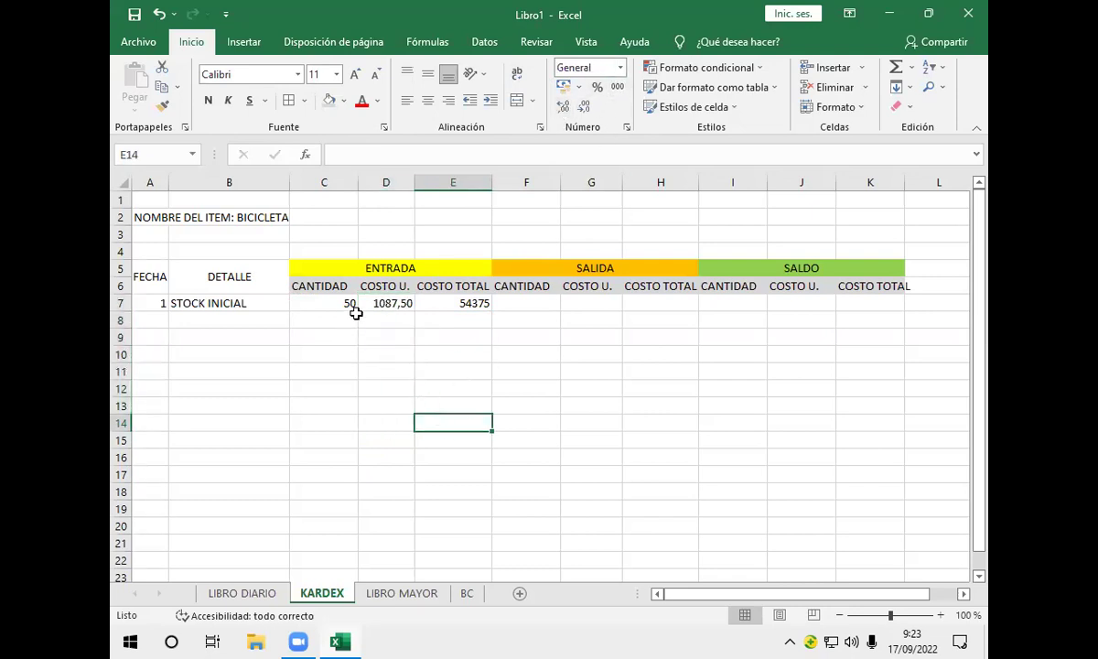
left_click_drag(380, 304, 459, 392)
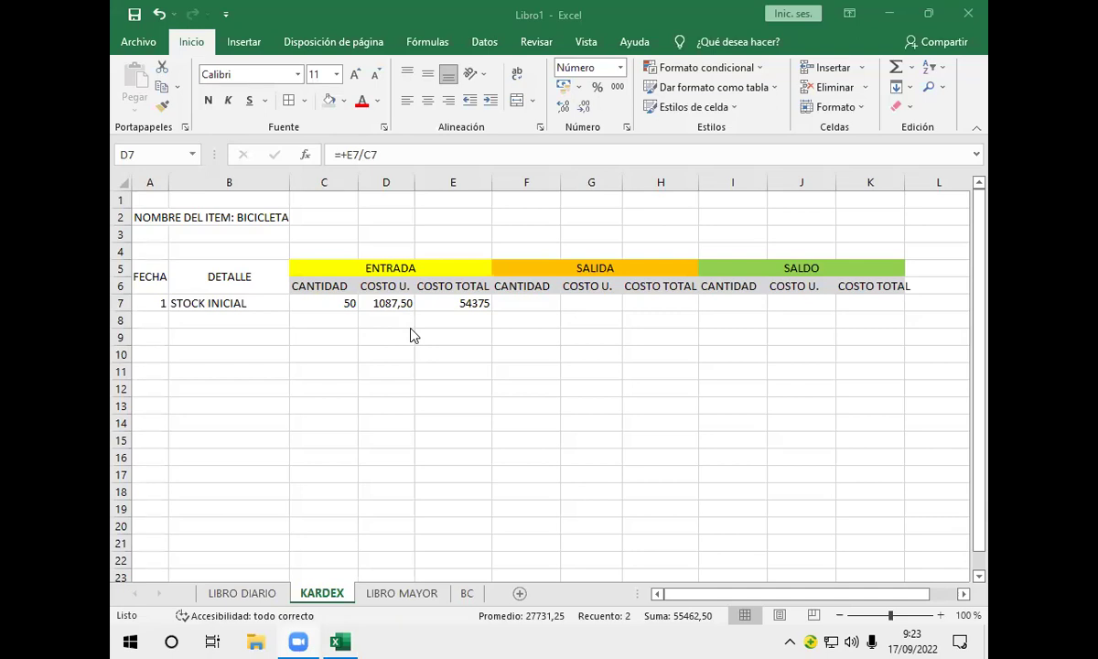
left_click(393, 307)
left_click(394, 303)
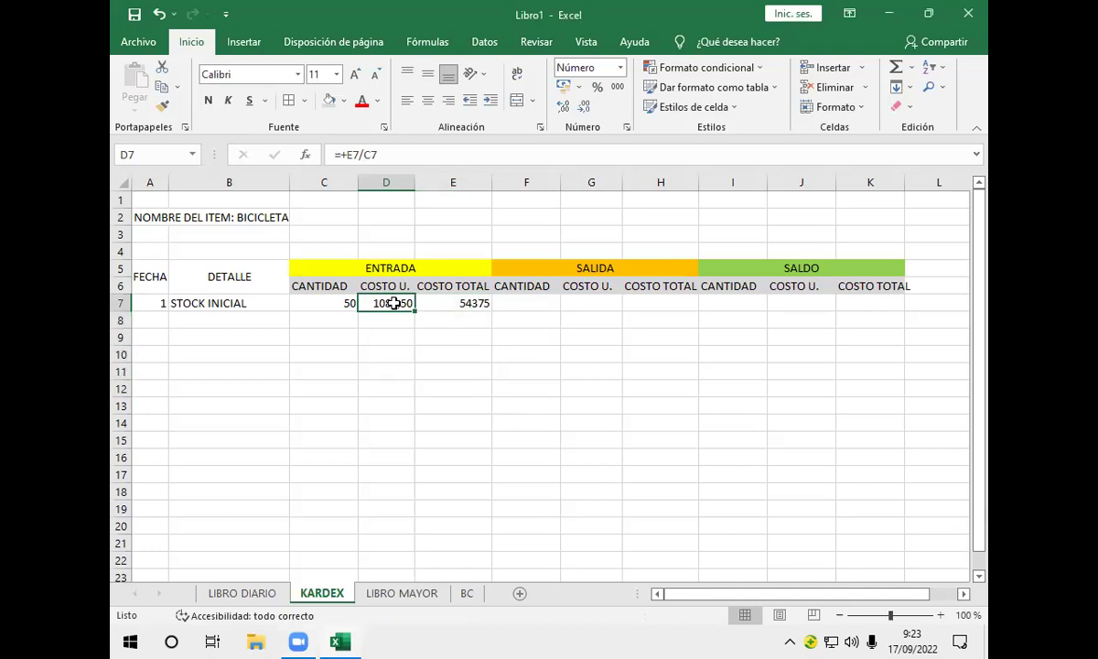
left_click(400, 322)
left_click(396, 307)
left_click(158, 319)
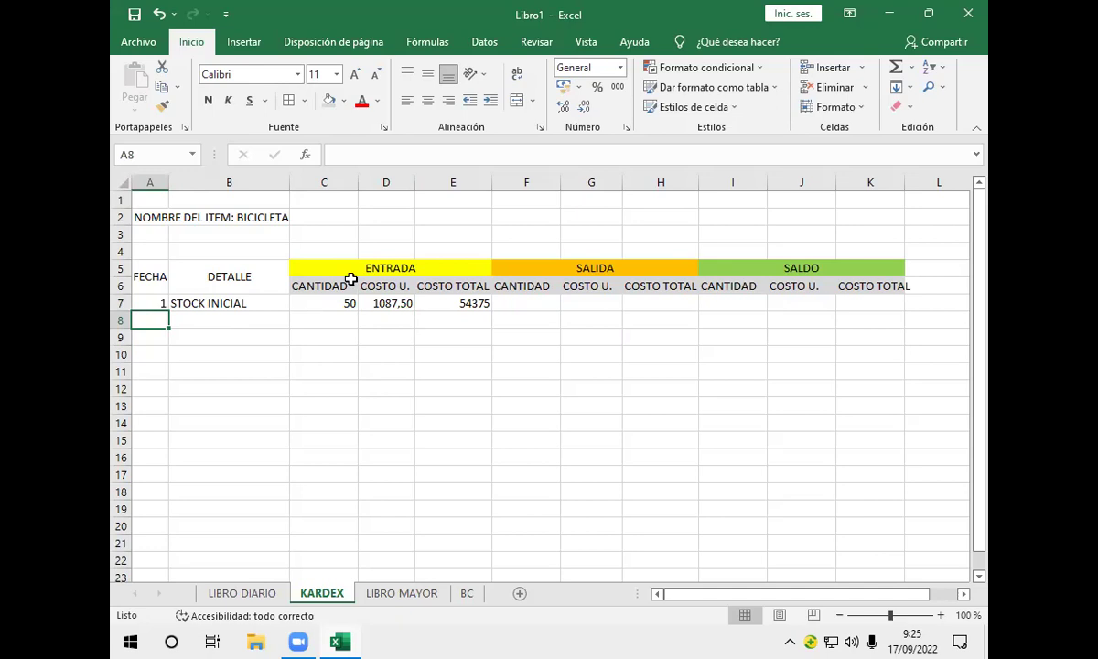
left_click(507, 323)
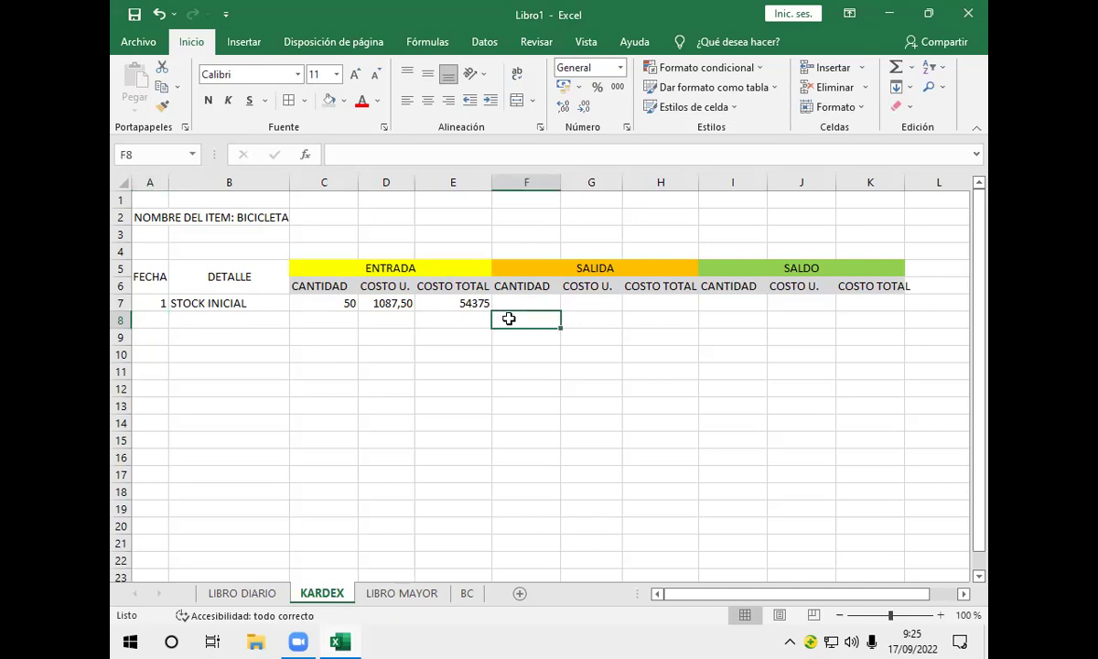
left_click(160, 325)
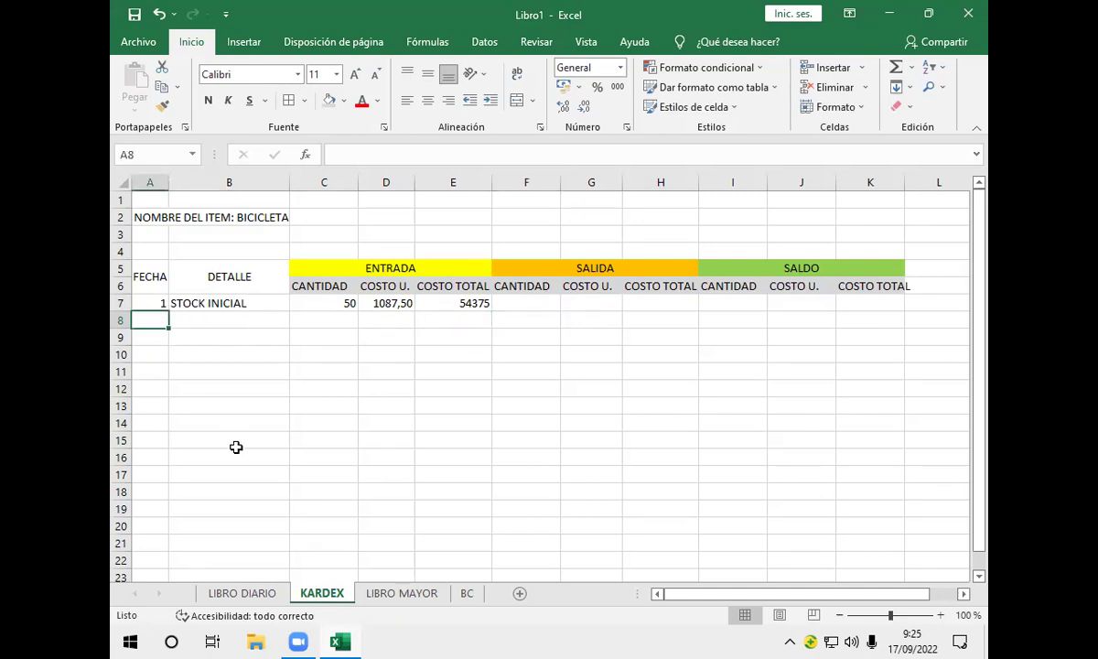
- Fill B15 on the LIBRO DIARIO sheet with the green used for the other entry separators
left_click(229, 593)
left_click(213, 442)
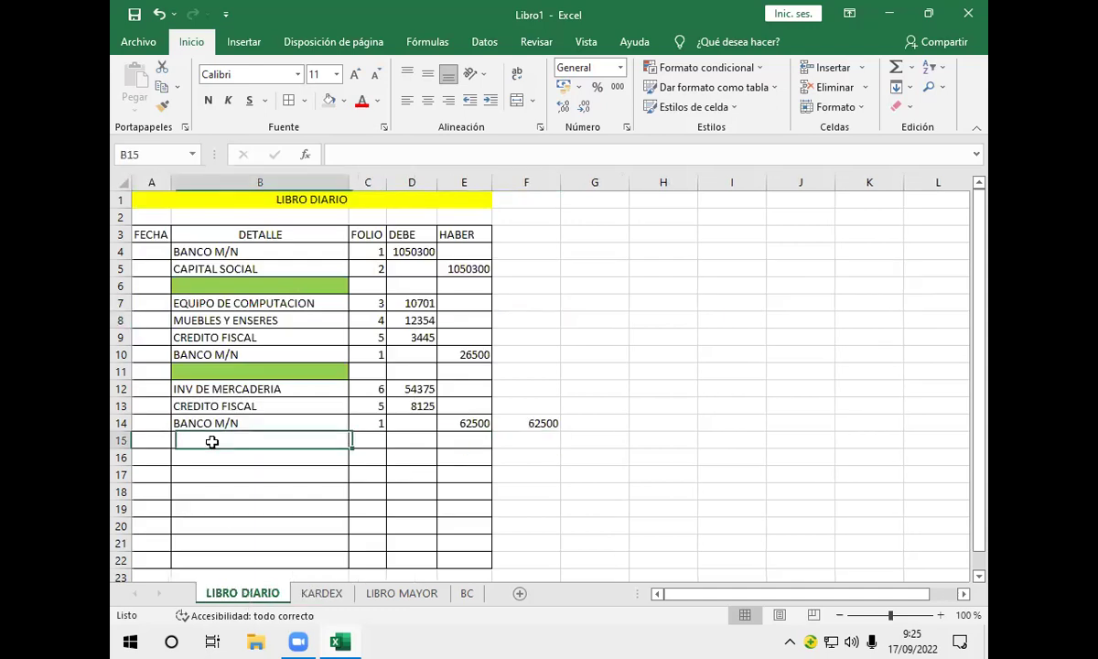
left_click(329, 99)
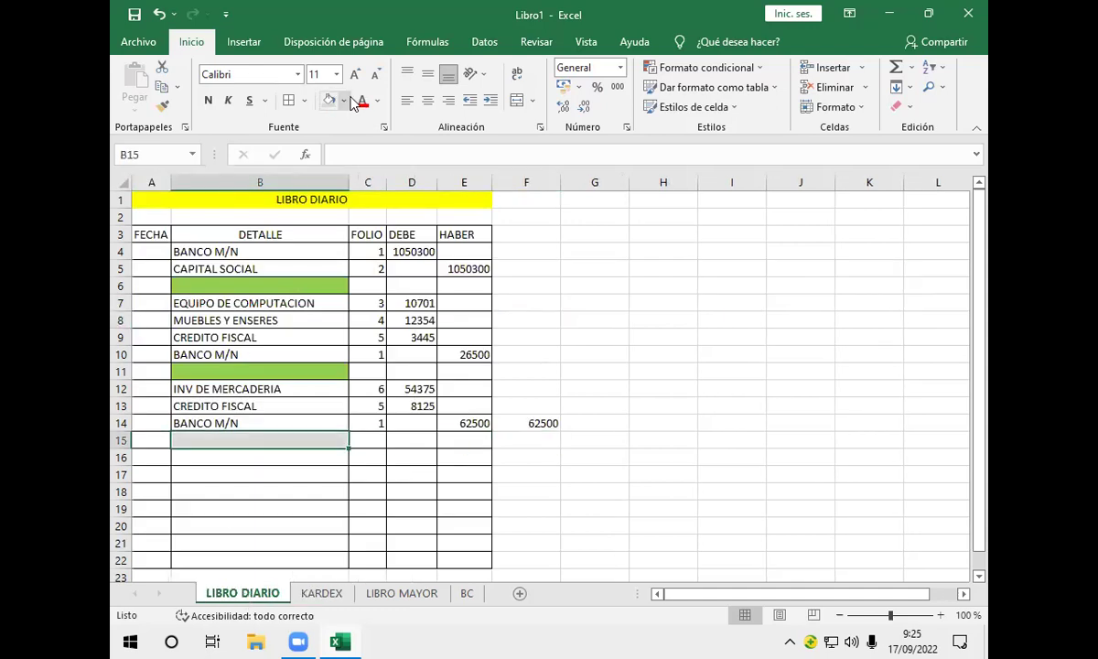
left_click(340, 101)
left_click(386, 235)
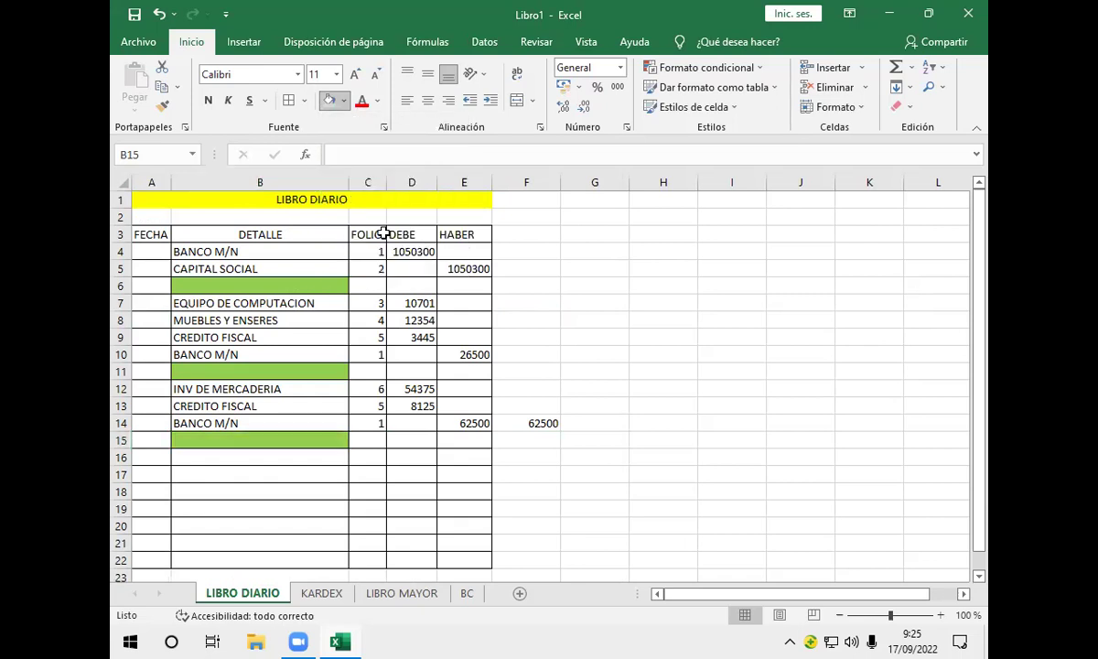
left_click(256, 462)
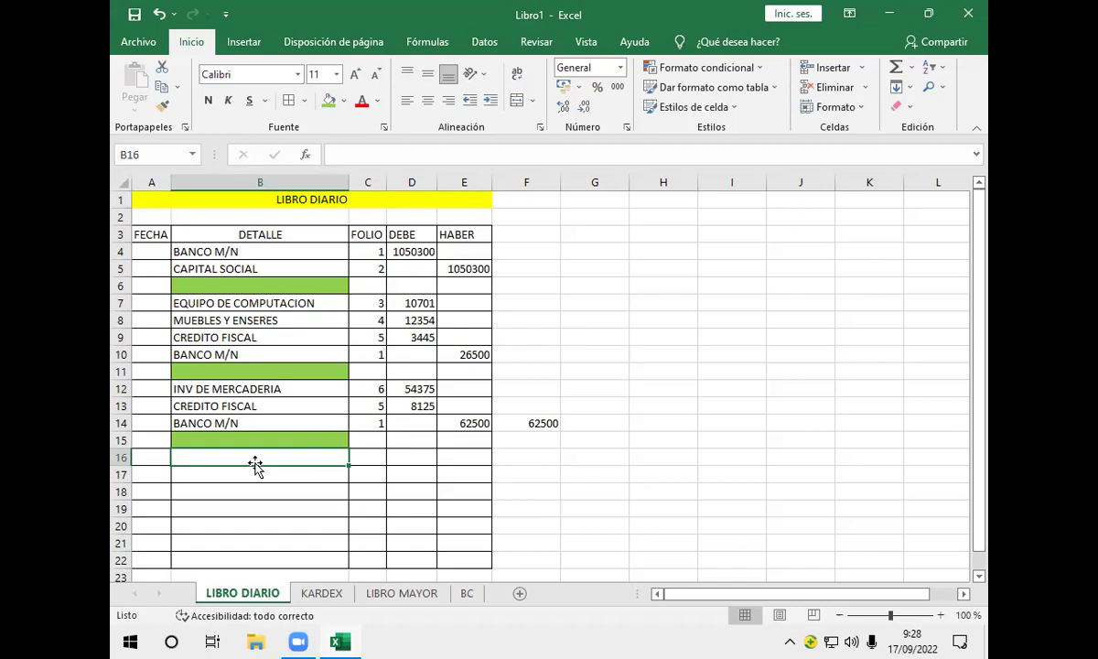
type("C")
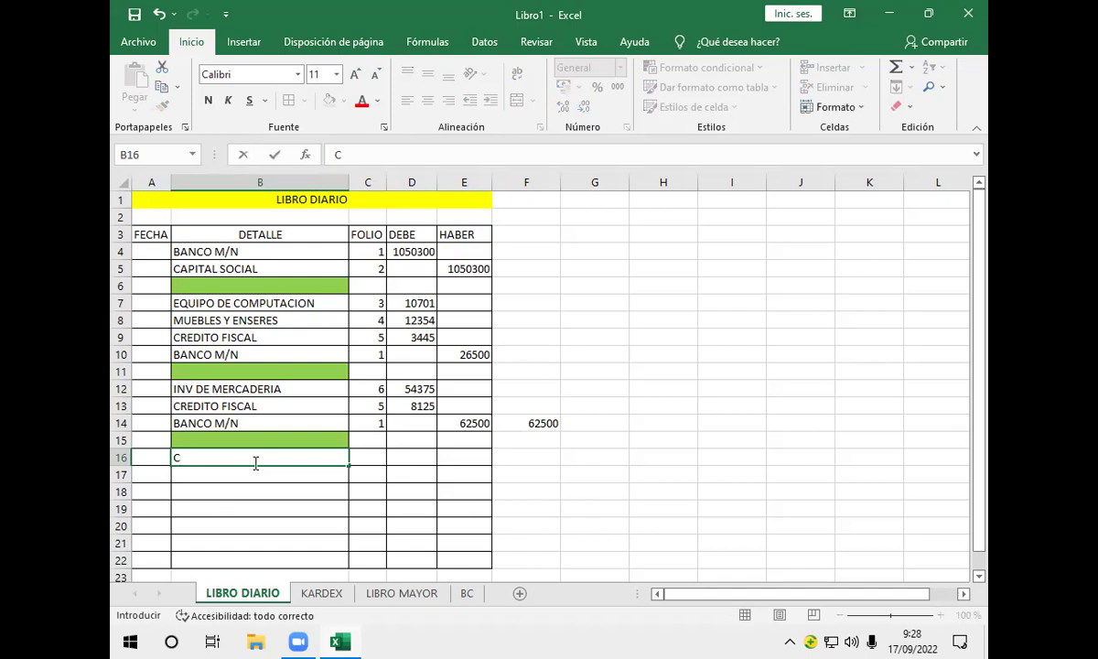
key("BackSpace")
type("BANCO M7")
key("BackSpace")
type("/")
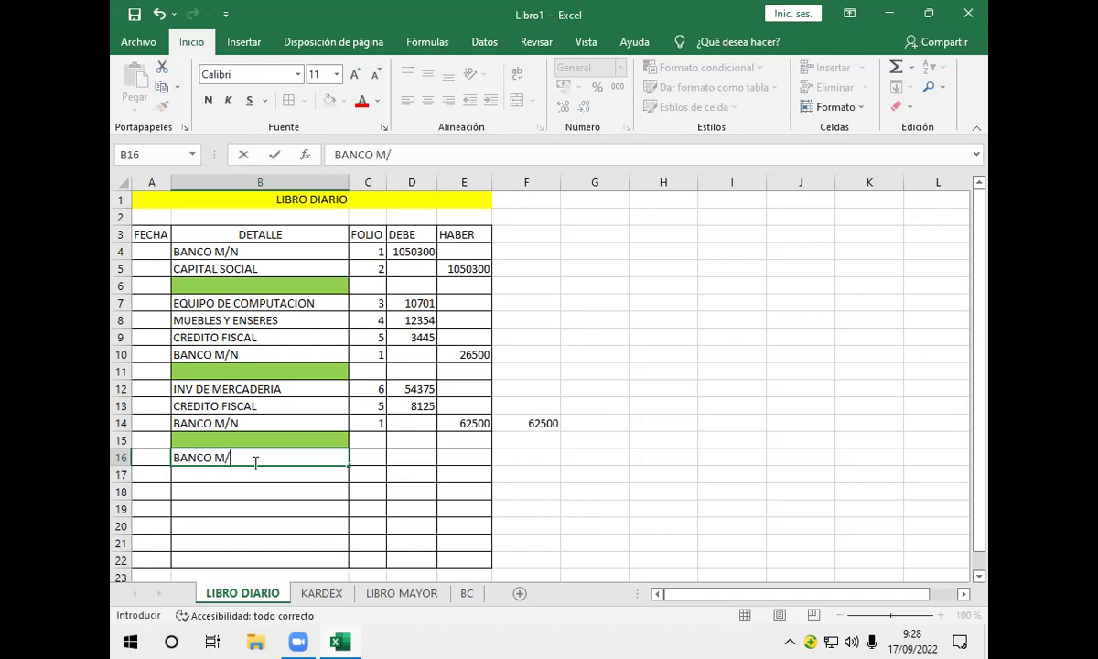
key("BackSpace")
key("BackSpace")
key("BackSpace")
key("BackSpace")
key("BackSpace")
key("BackSpace")
key("BackSpace")
key("BackSpace")
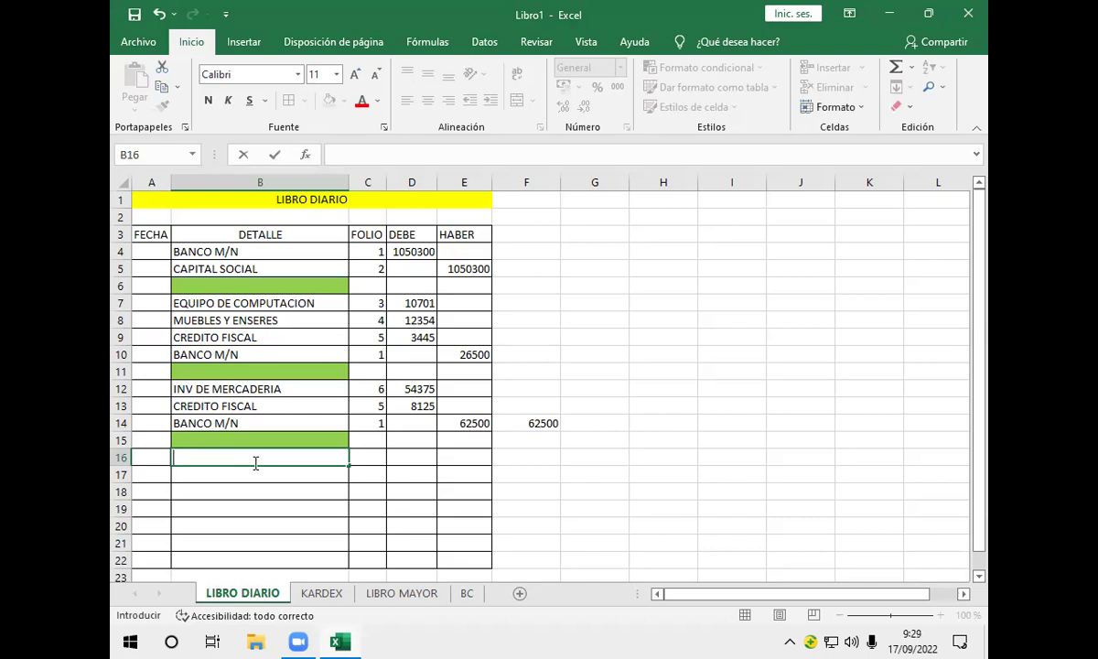
- Enter CAJA M/N as the account in B16 and calculate its DEBE amount in D16 with the formula +22*2490
type("CAJA M/N")
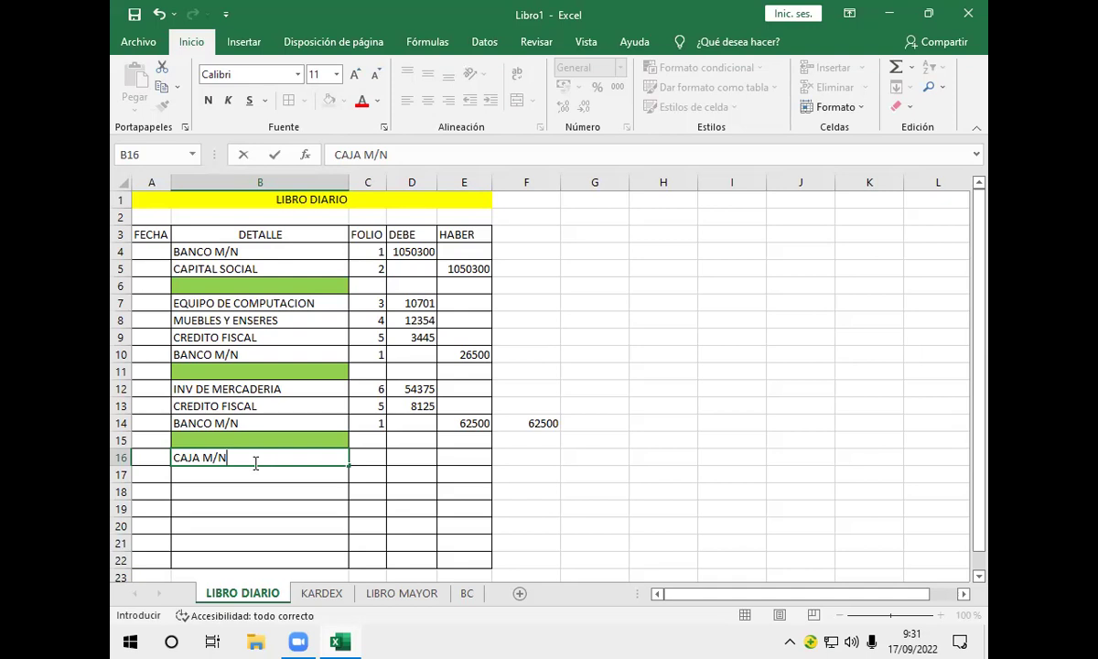
key("Return")
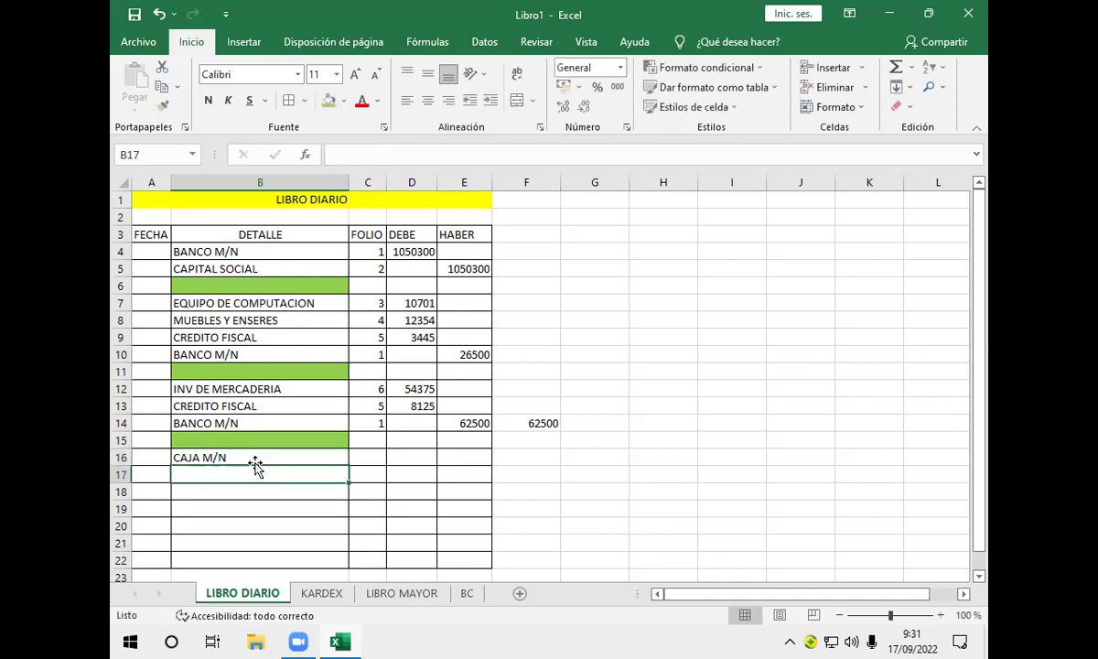
left_click(255, 463)
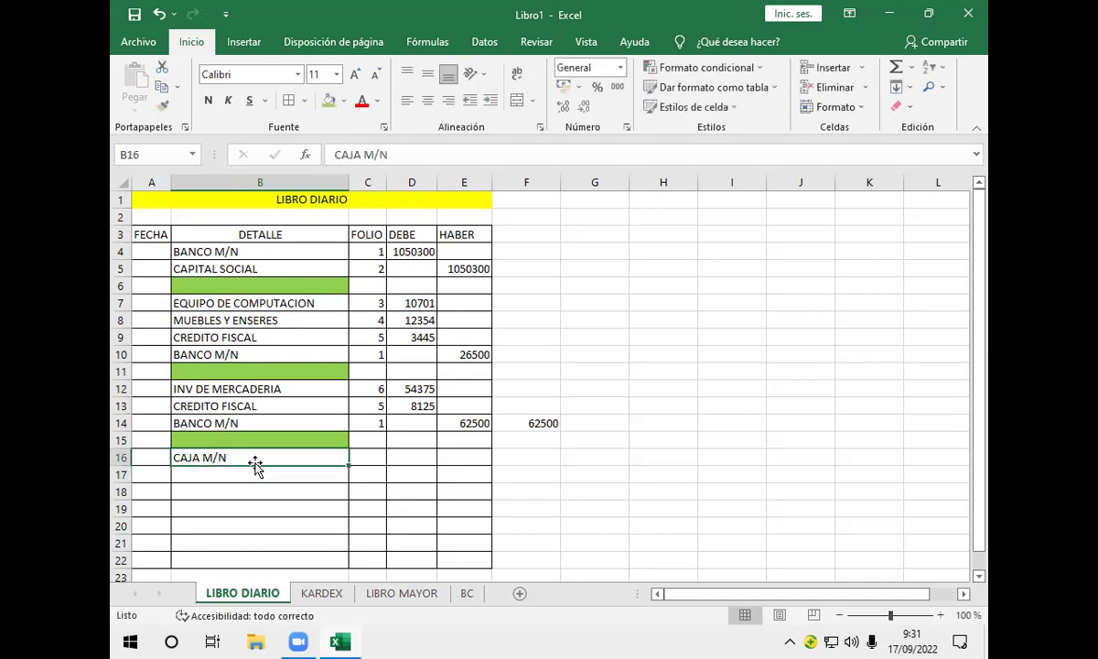
left_click(416, 455)
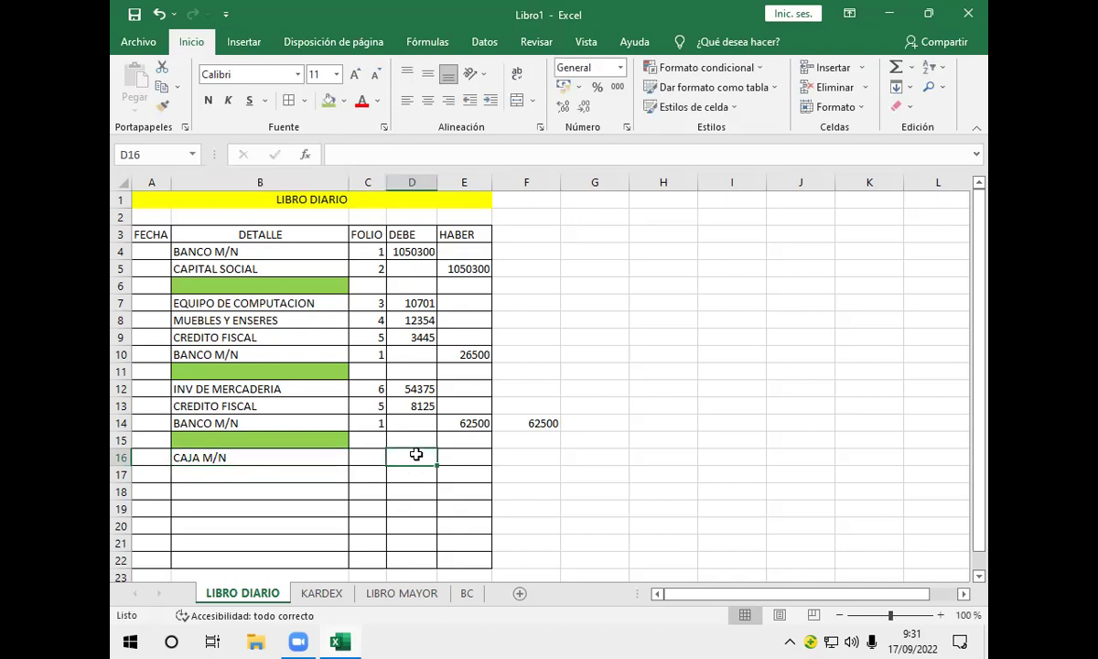
type("+")
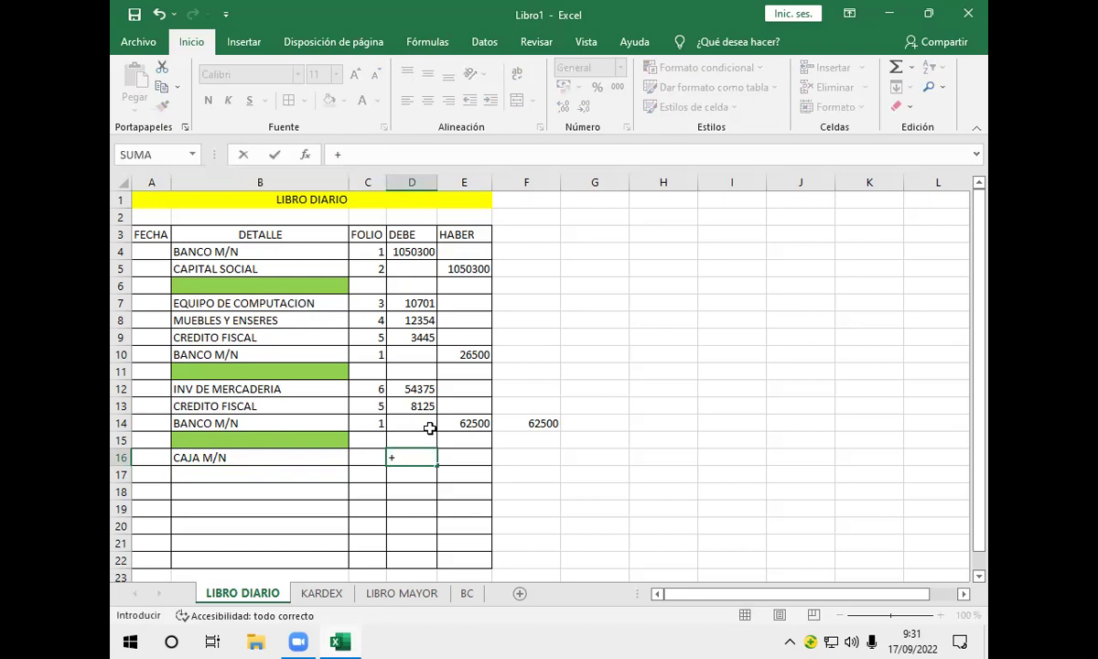
type("22")
type("*2490")
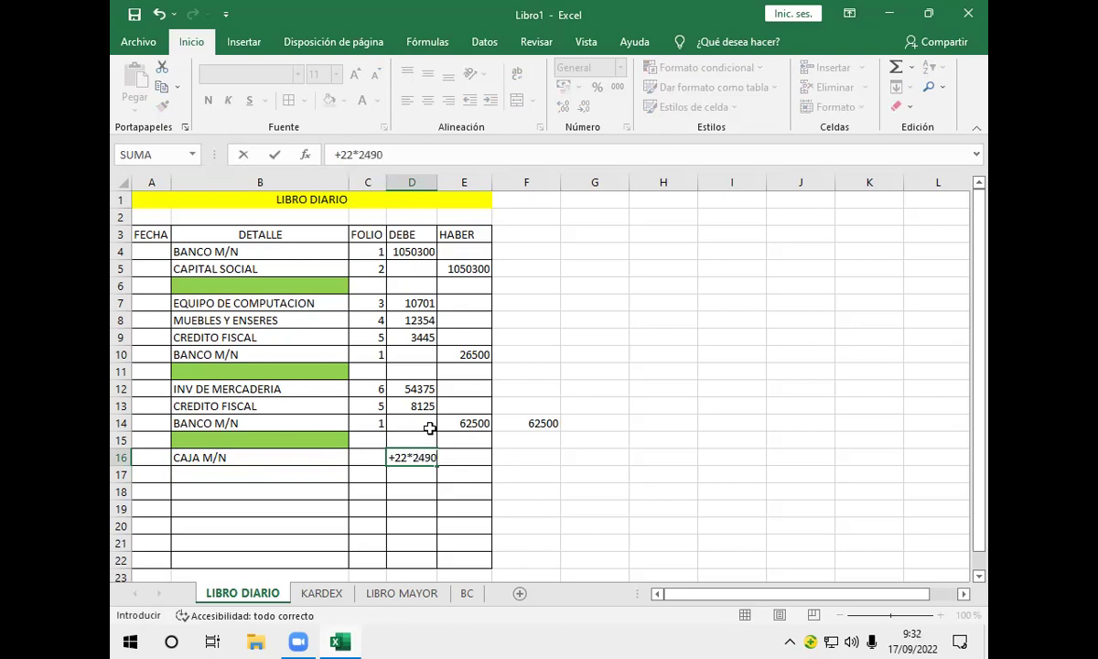
key("Return")
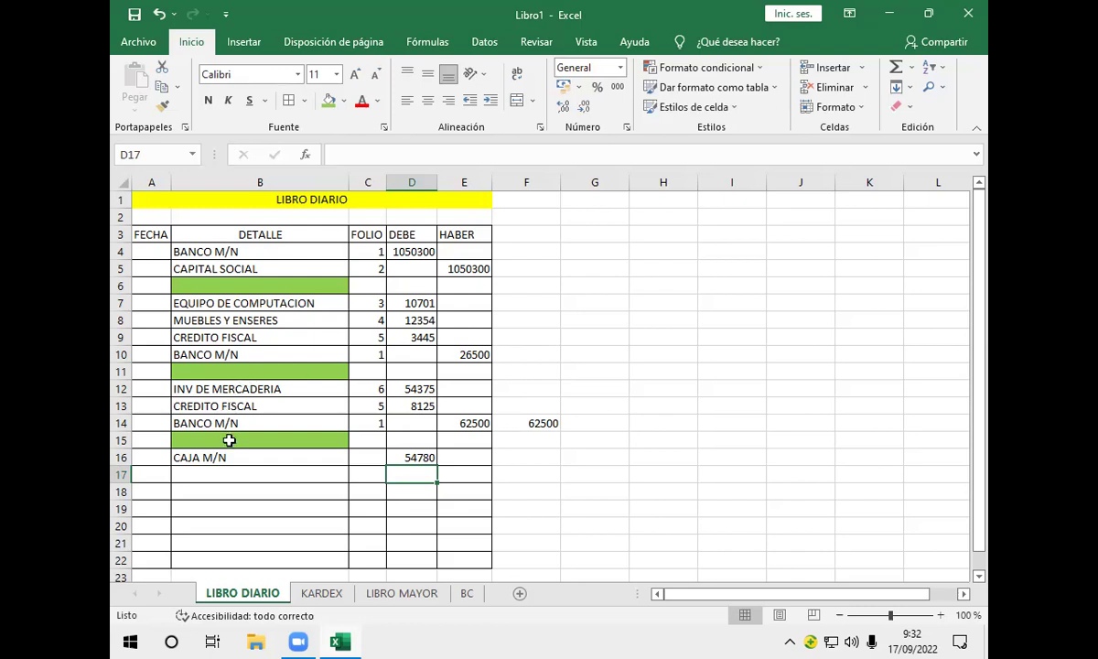
- Review the formula behind the CAJA M/N DEBE amount in D16
left_click(239, 474)
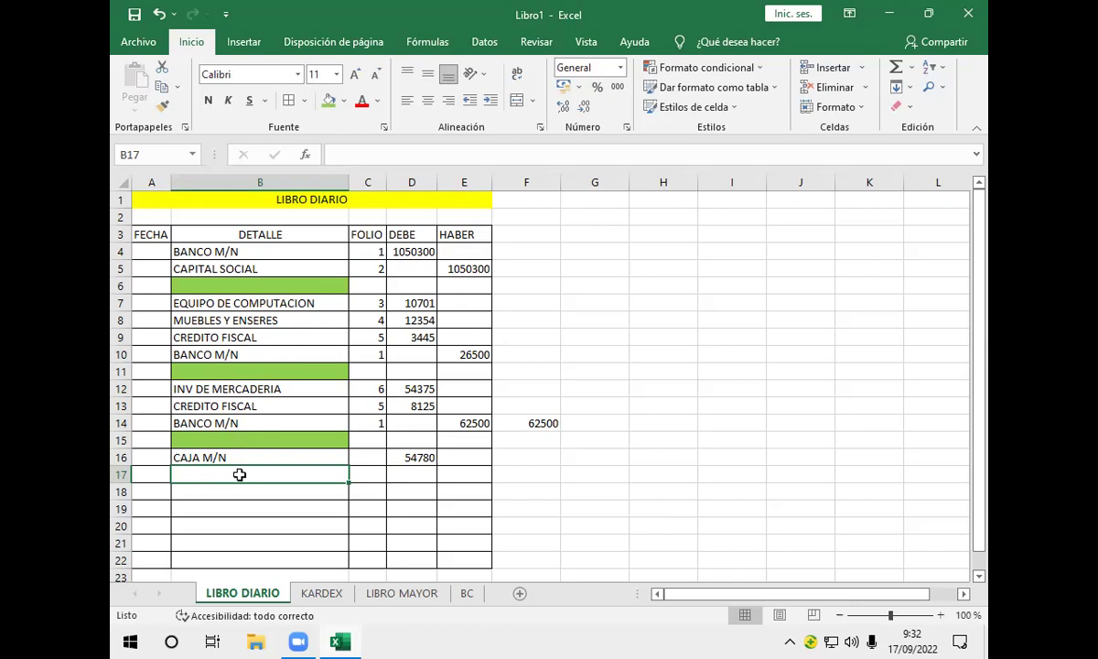
double_click(411, 456)
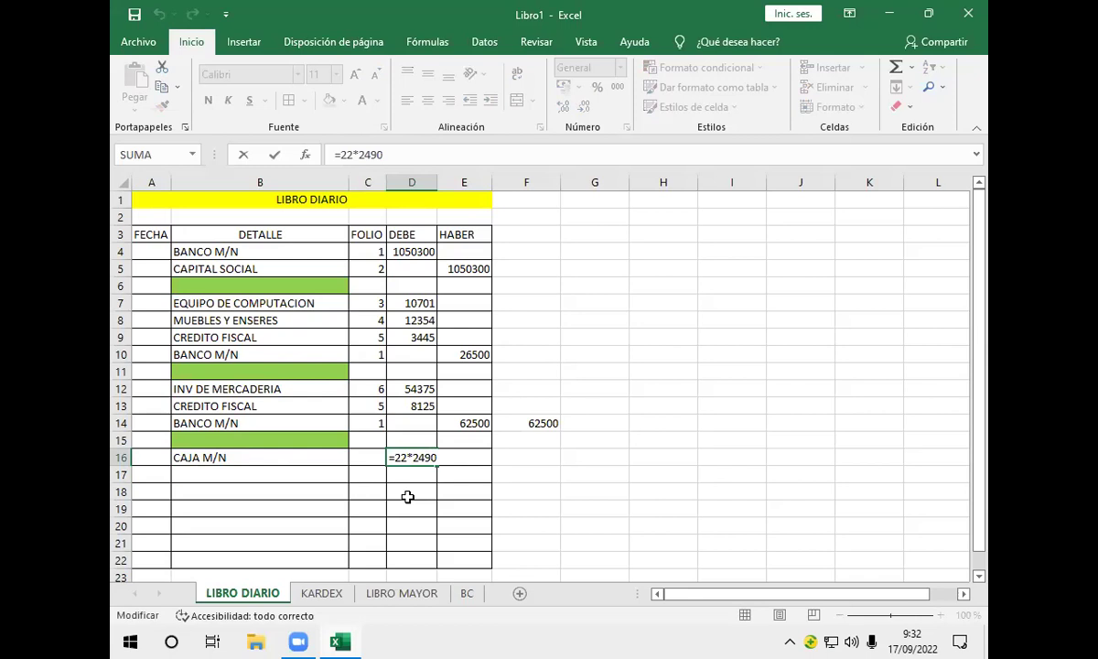
left_click(413, 457)
key("Left")
key("Left")
key("Left")
key("Left")
key("Return")
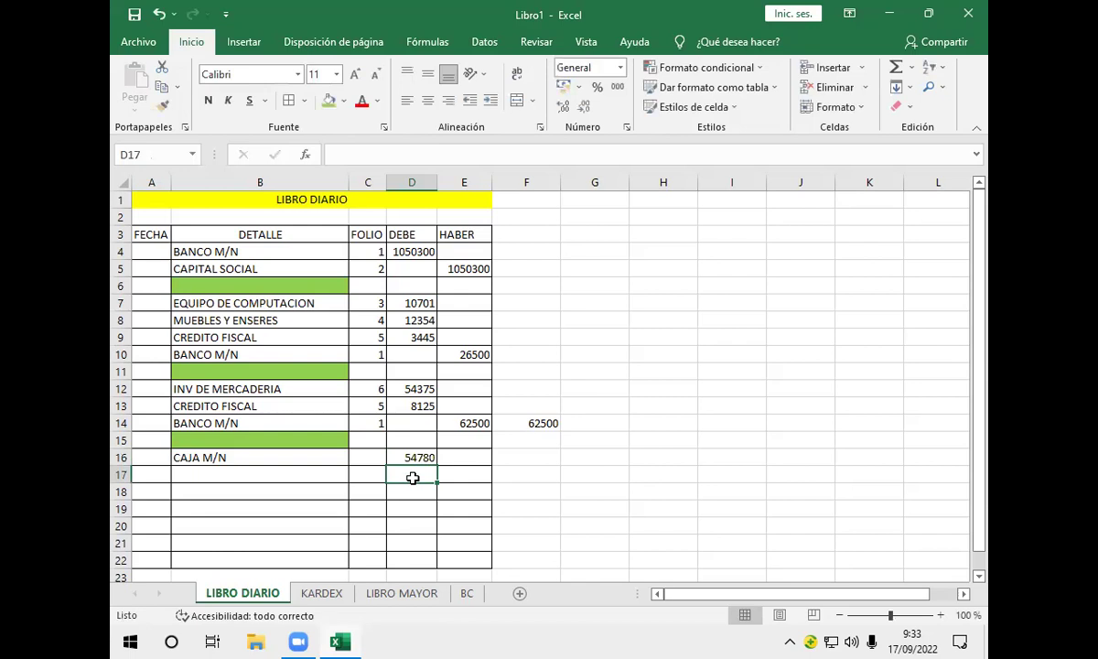
- Enter IT as the account in B17 and set the FOLIO numbers to 7 for CAJA M/N and 8 for IT
left_click(224, 476)
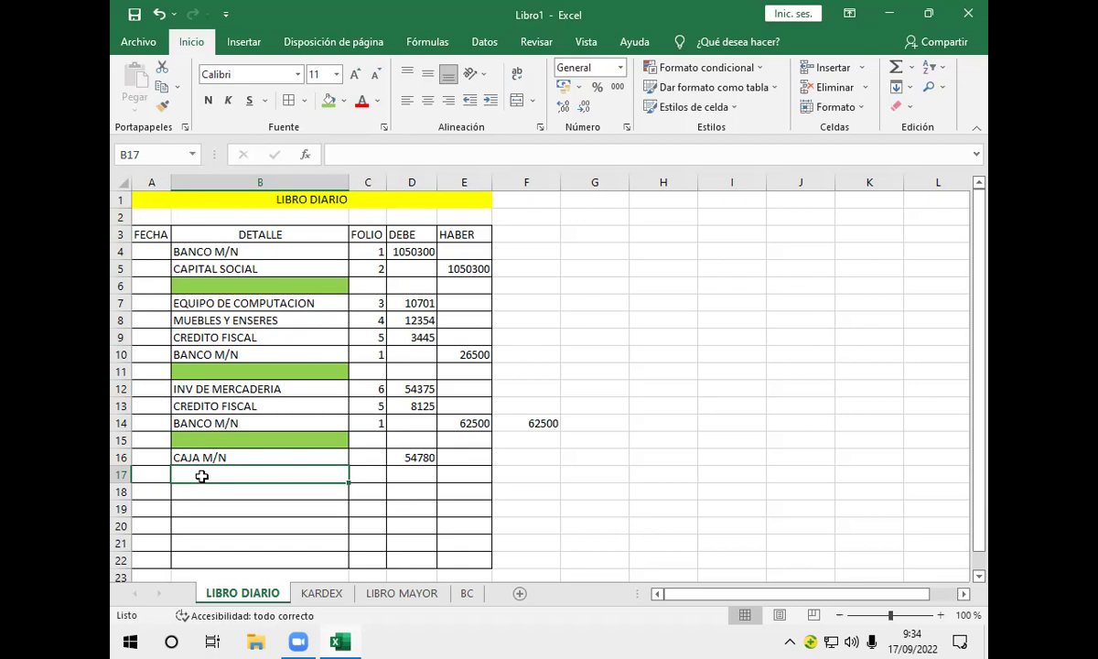
type("IT")
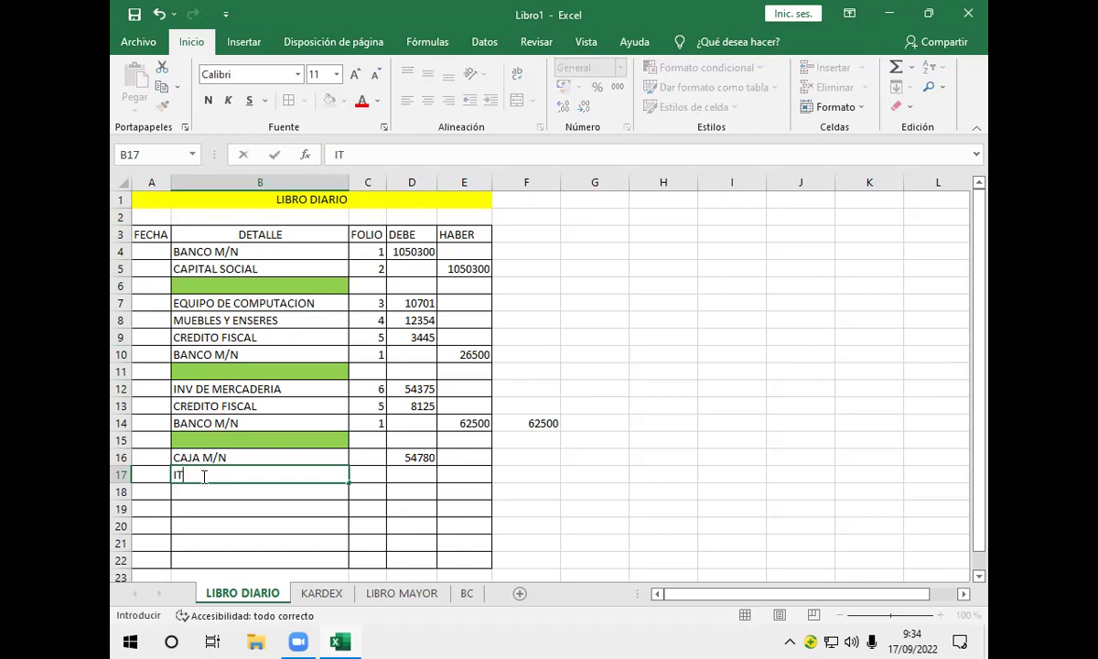
key("Tab")
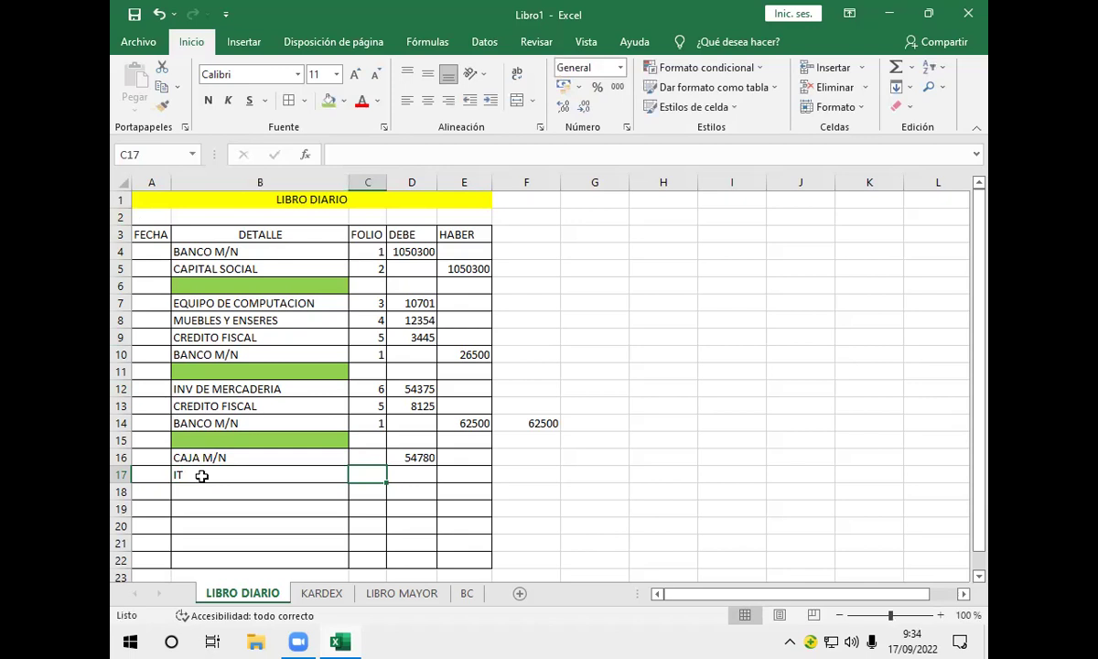
left_click(358, 457)
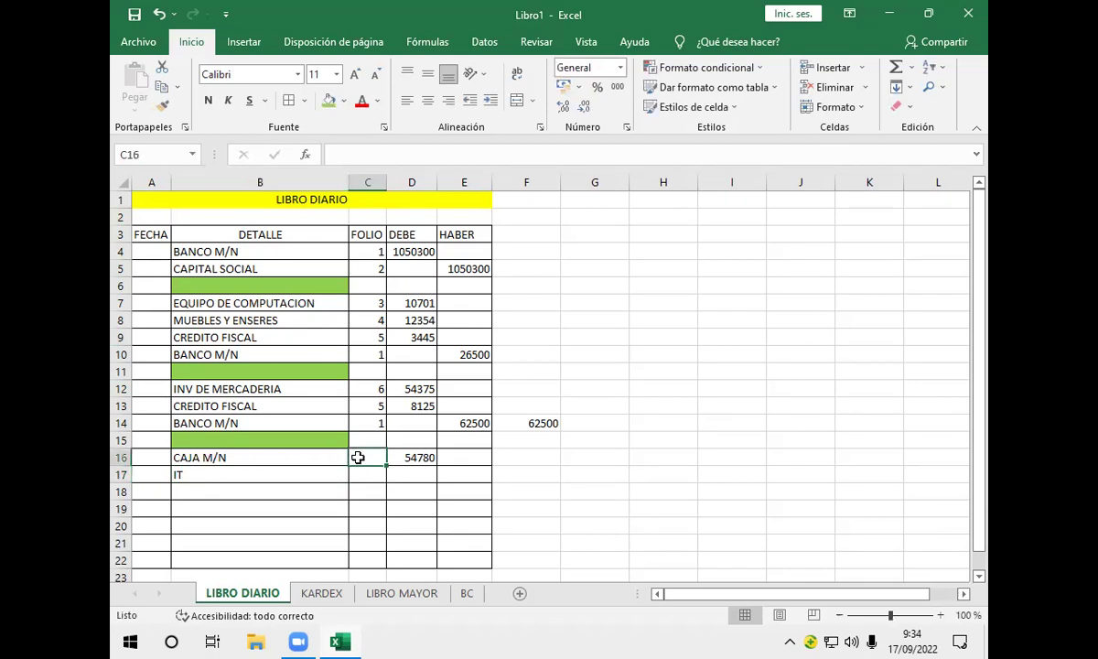
type("7")
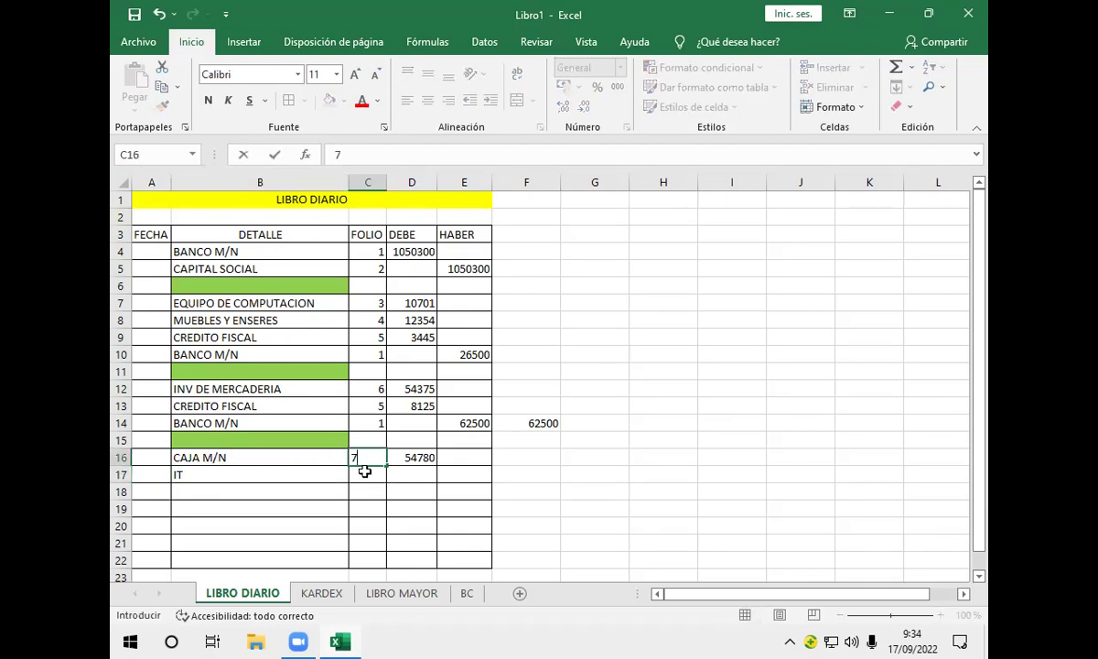
left_click(367, 473)
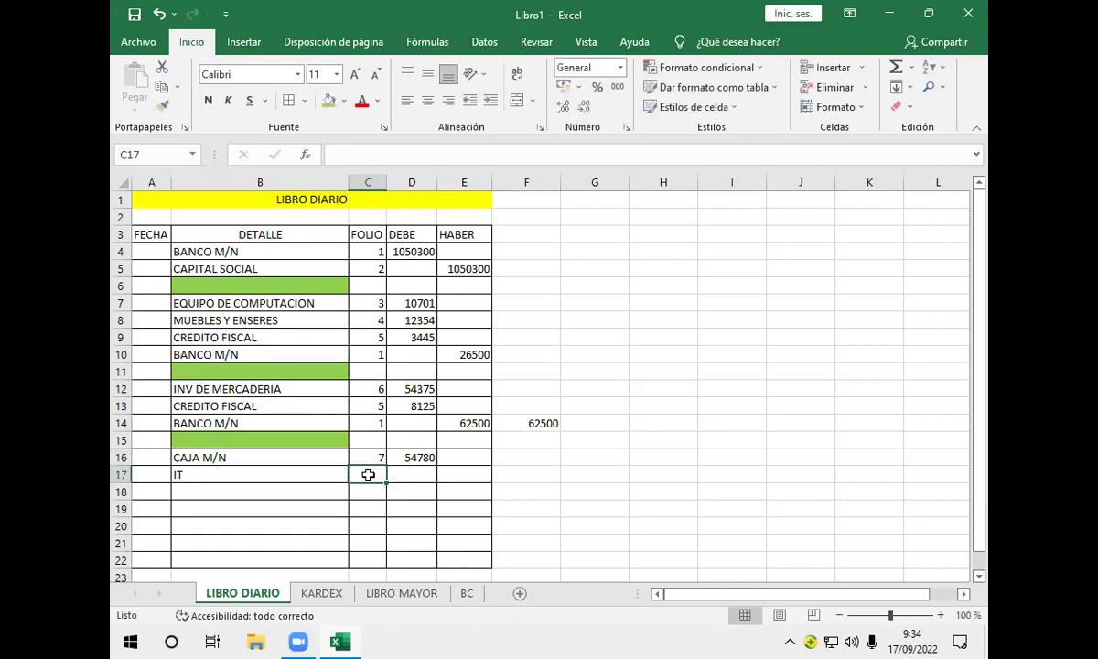
type("8")
left_click(412, 474)
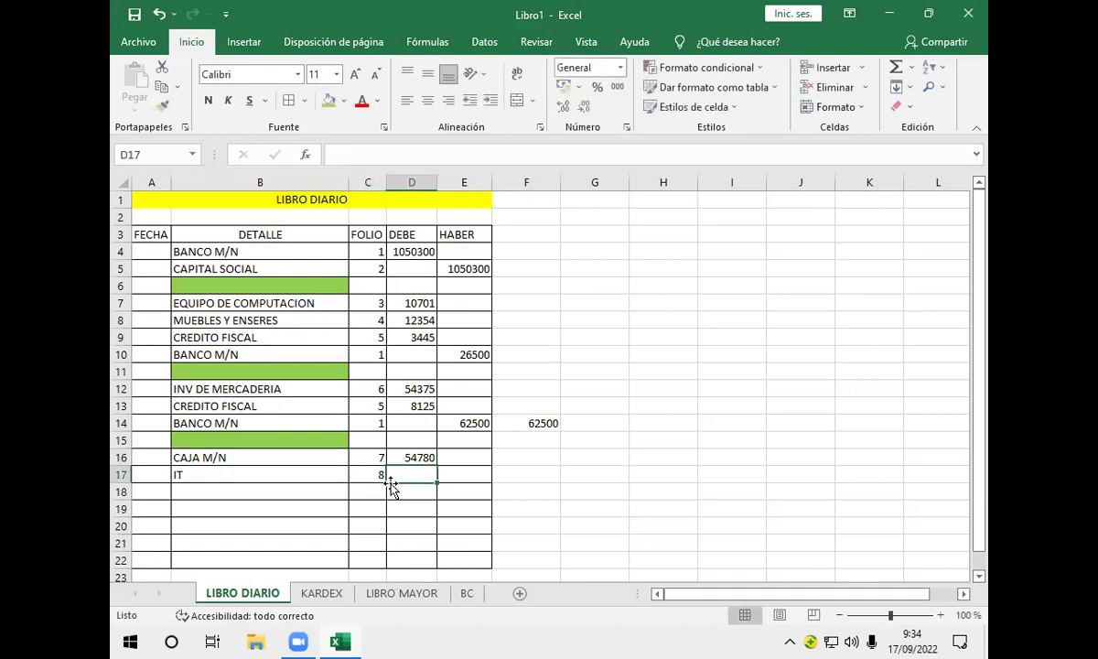
- Calculate the IT amount under DEBE in D17 as 3% of the CAJA M/N amount with the formula +D16*3%
left_click(342, 487)
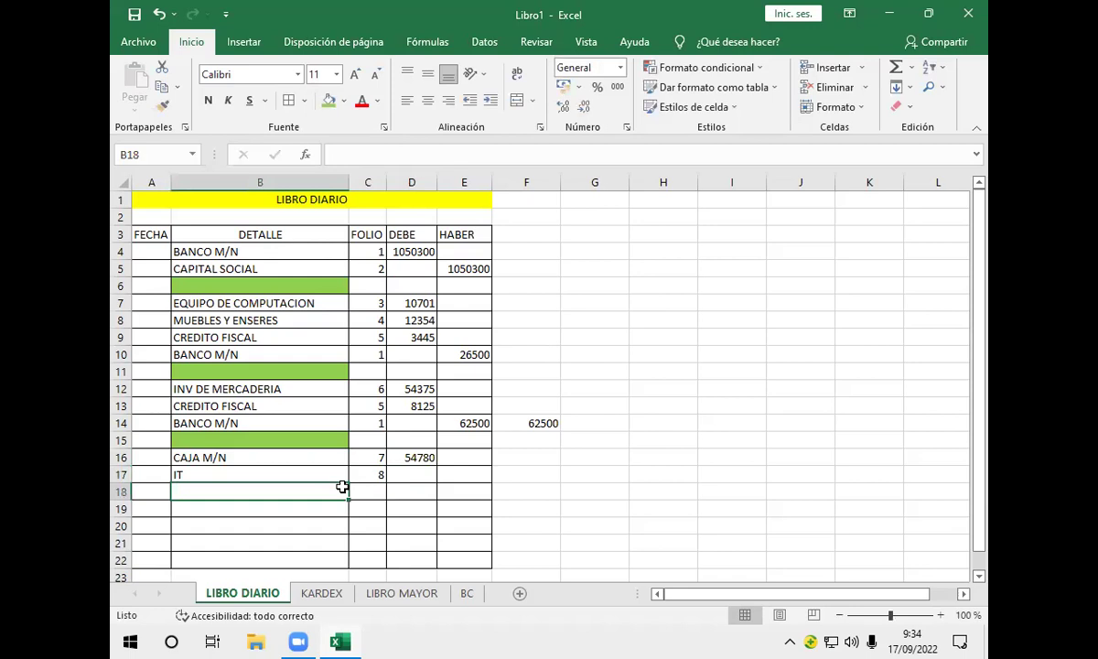
left_click(403, 472)
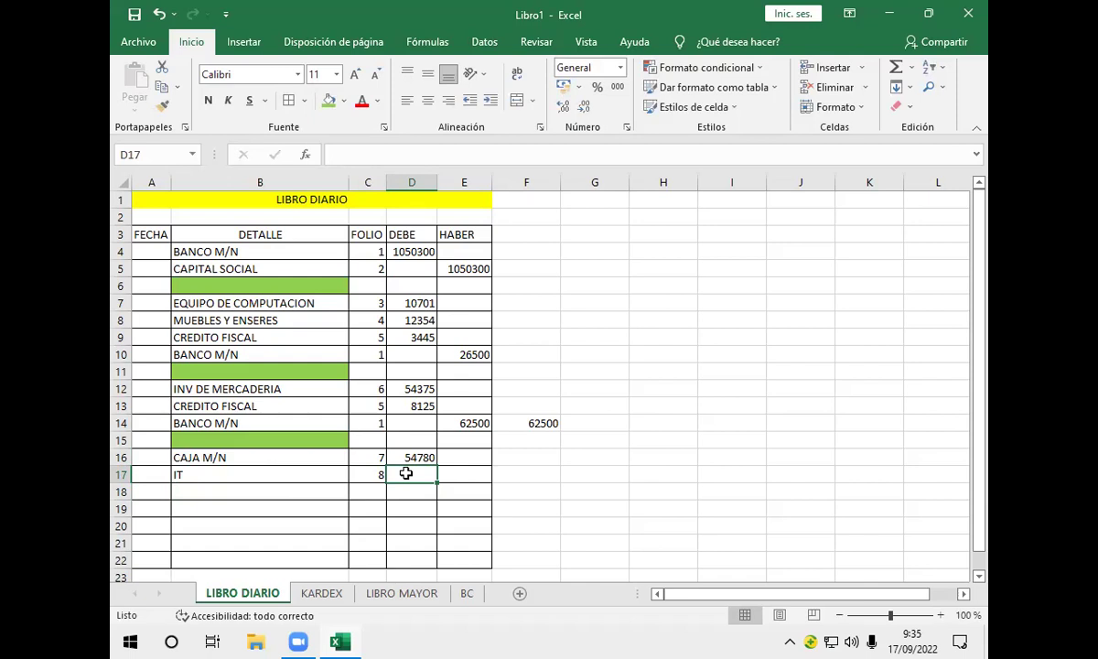
type("+")
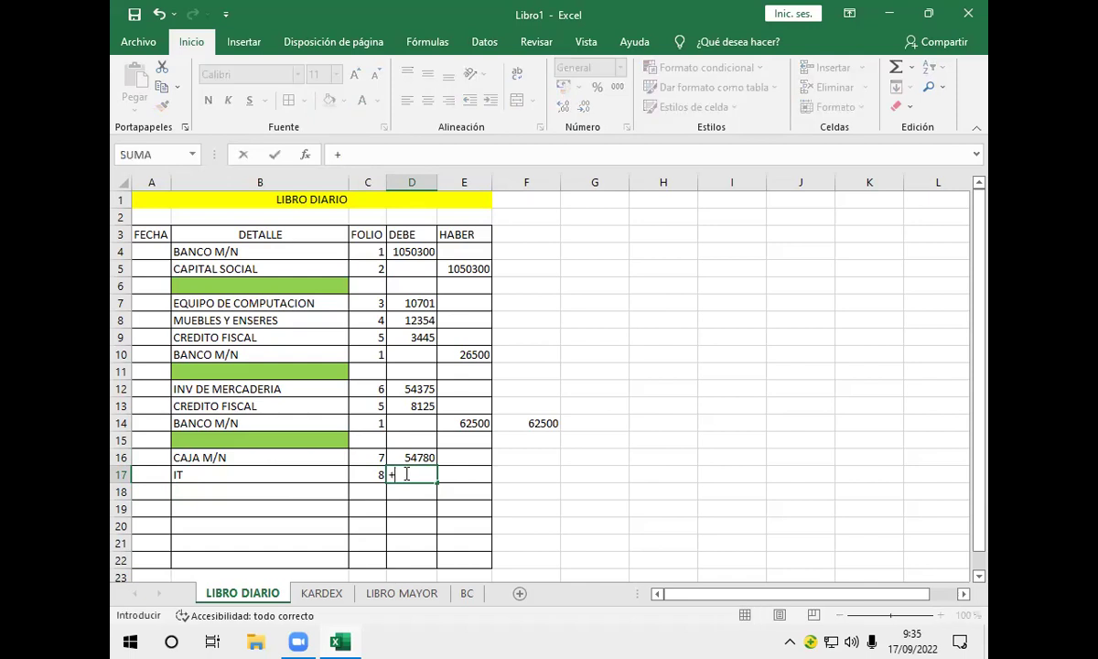
left_click(416, 455)
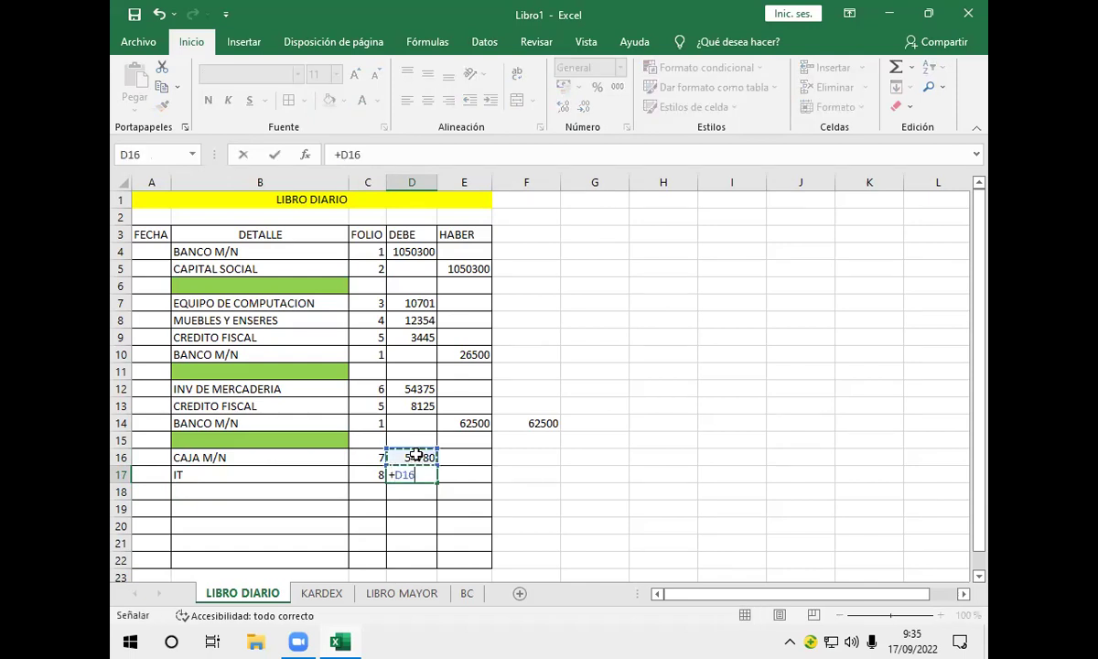
type("*3%")
key("Return")
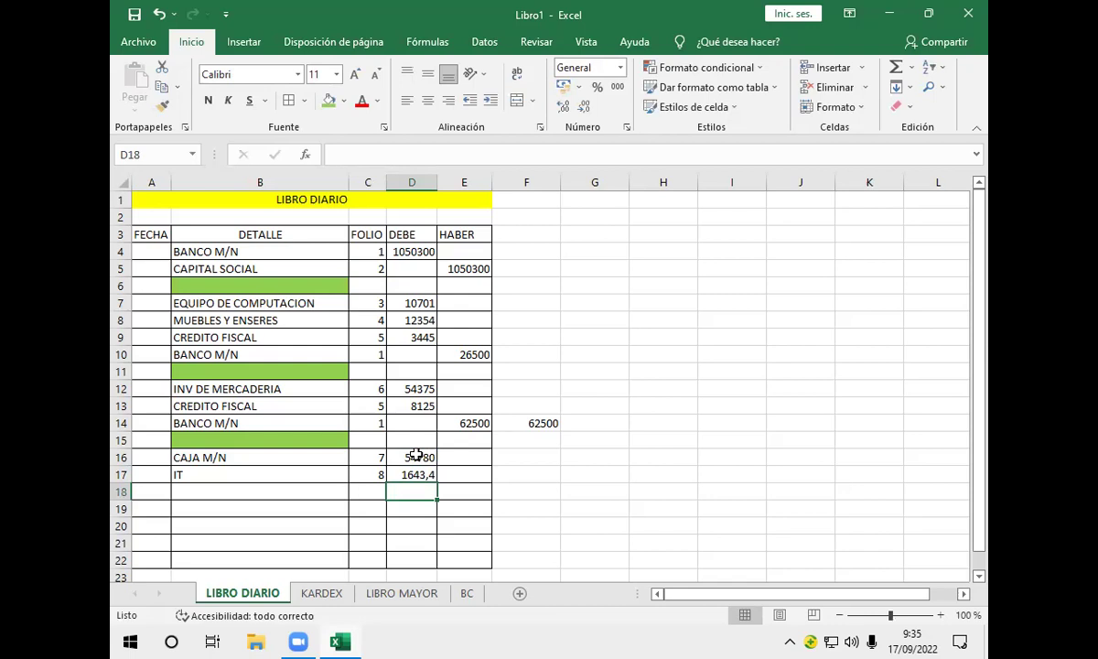
- Enter COSTO DE MERCADERIA as the account in B18 with FOLIO number 9
left_click(344, 493)
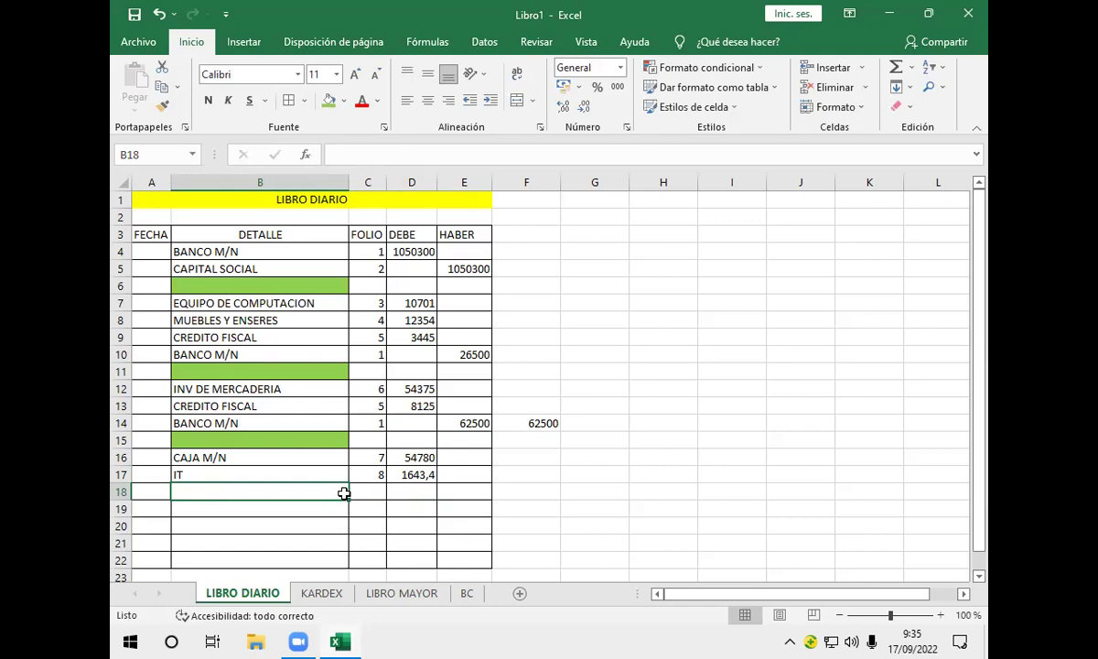
type("COS")
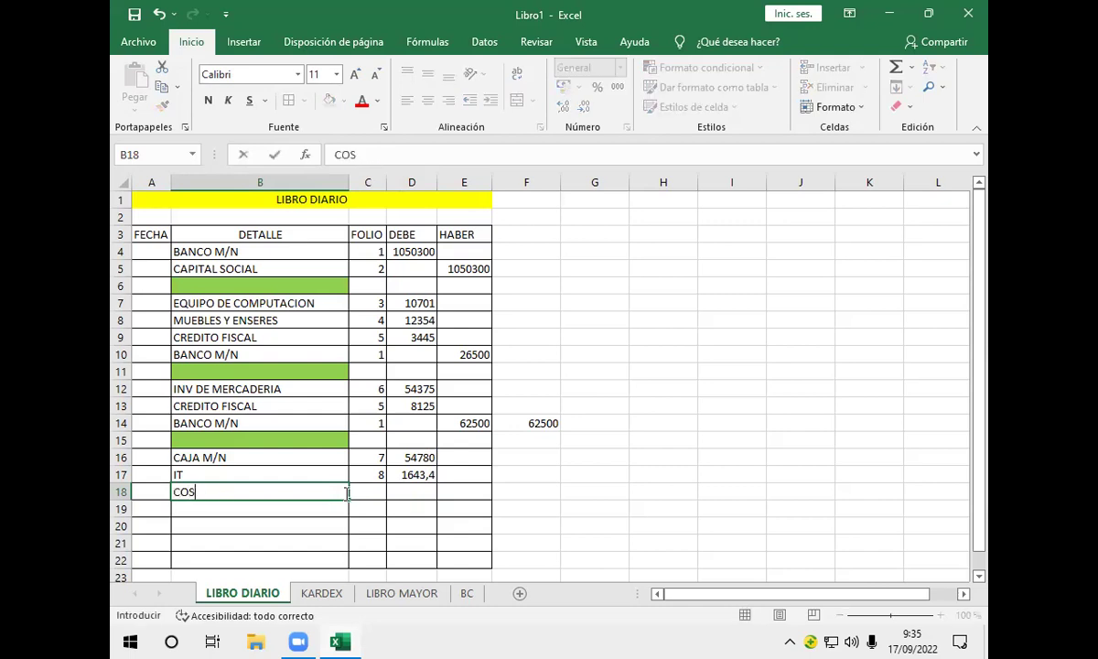
type("TO DE MER")
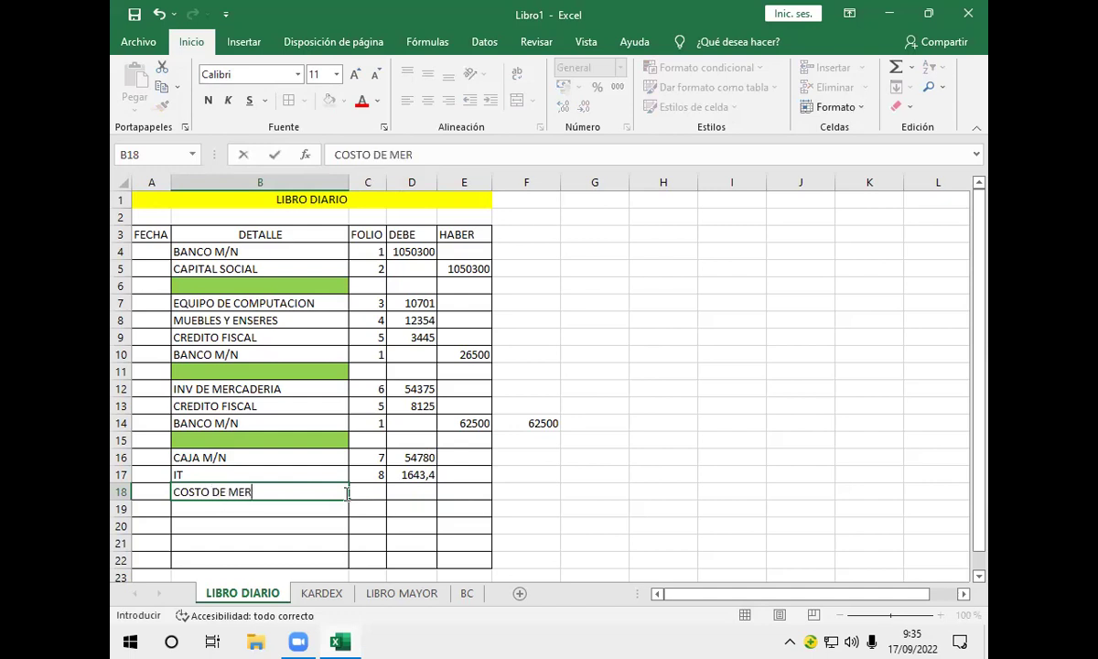
type("CADERIA")
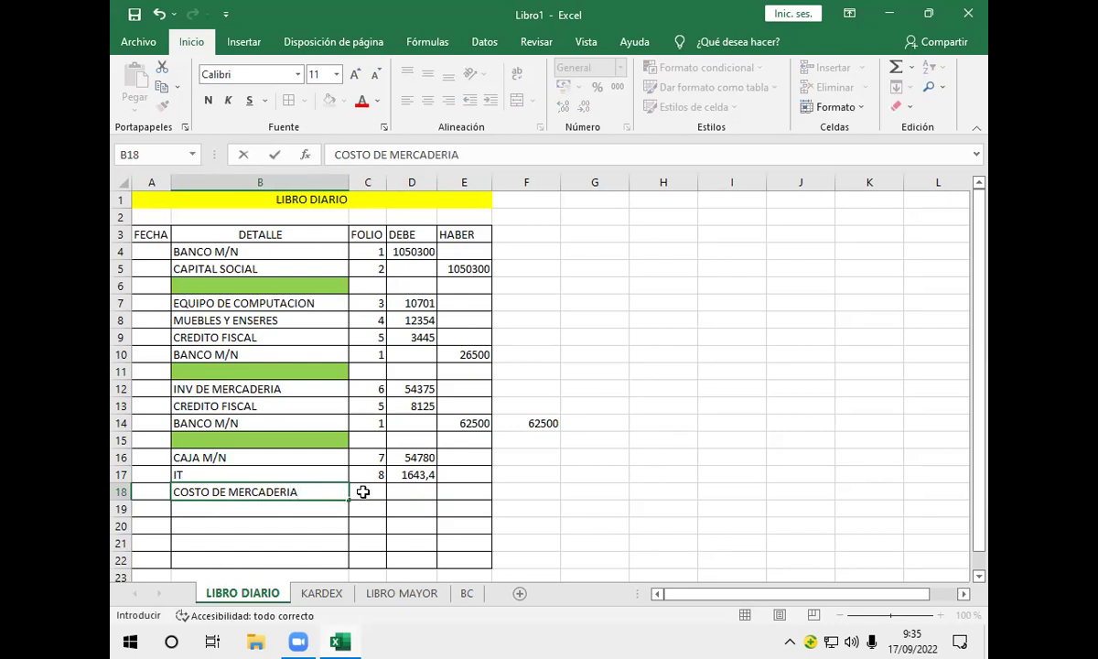
left_click(363, 492)
type("9")
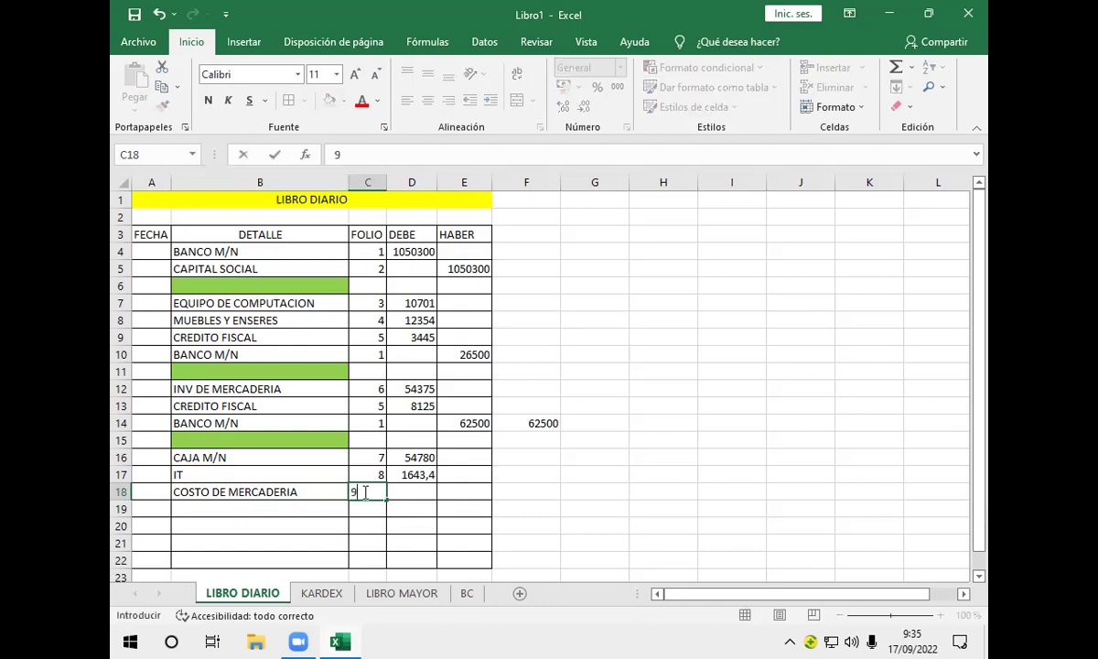
key("Return")
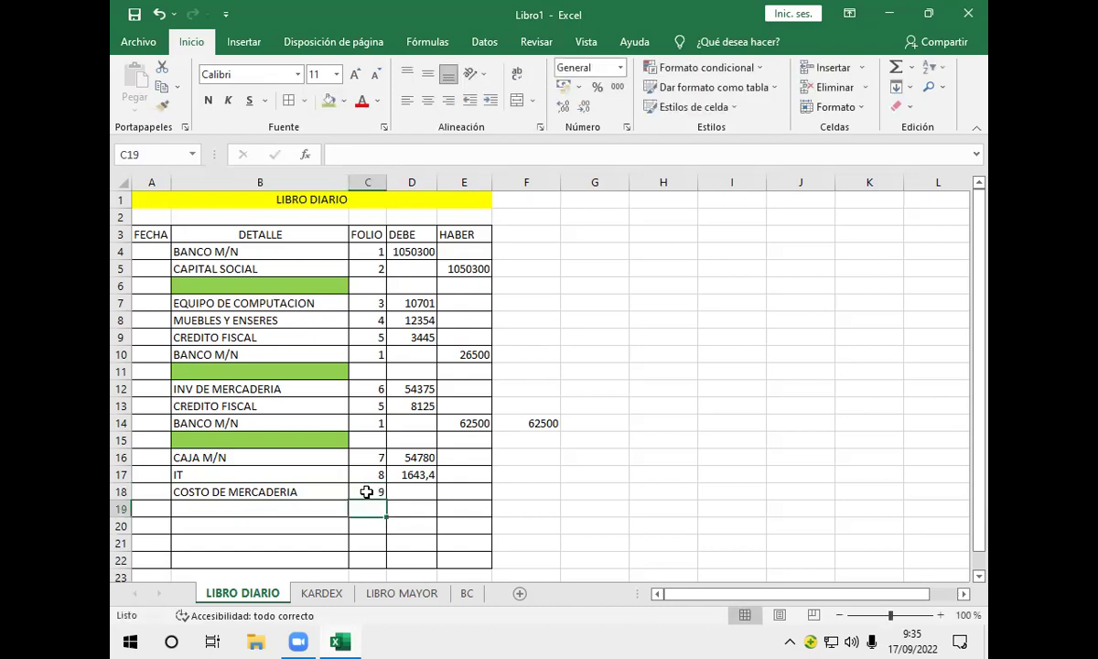
left_click(417, 492)
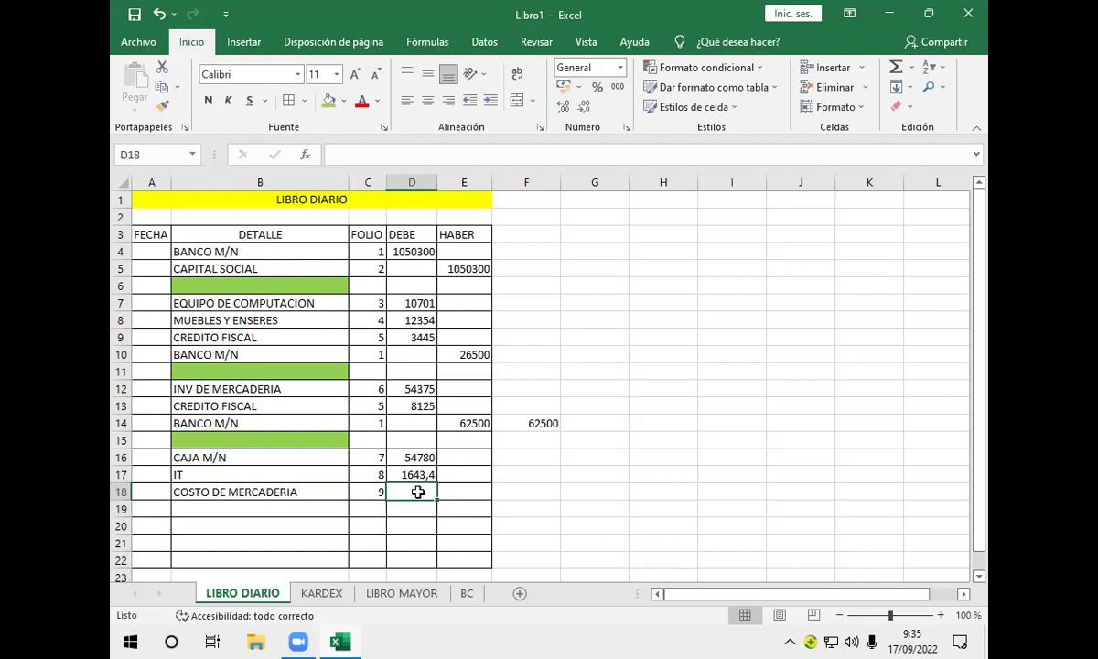
type("+")
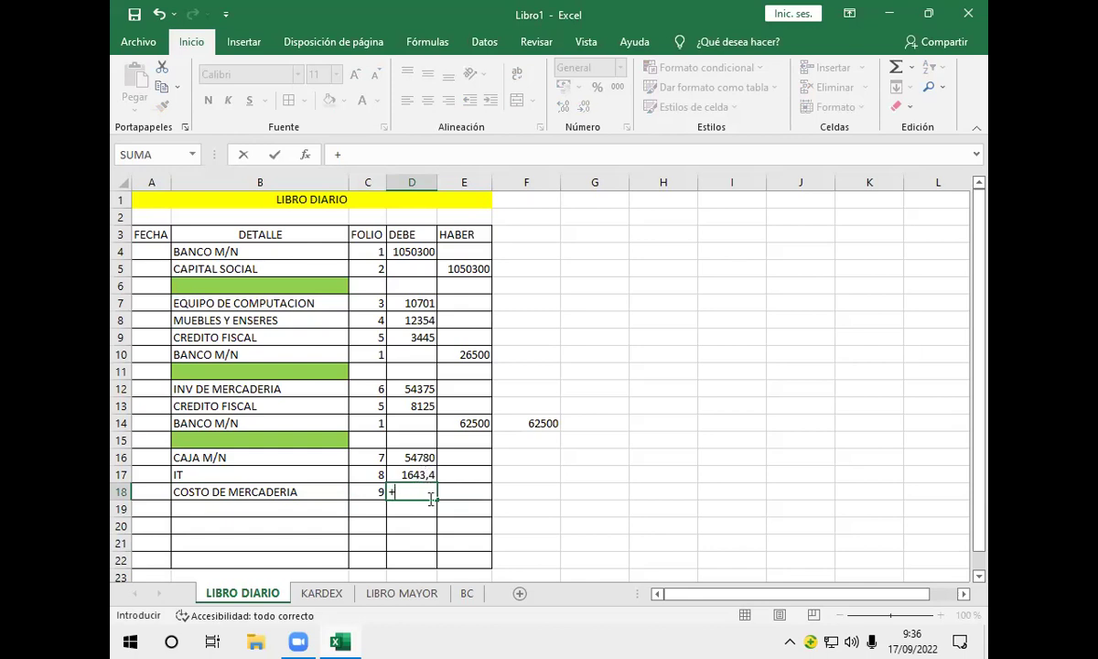
key("Escape")
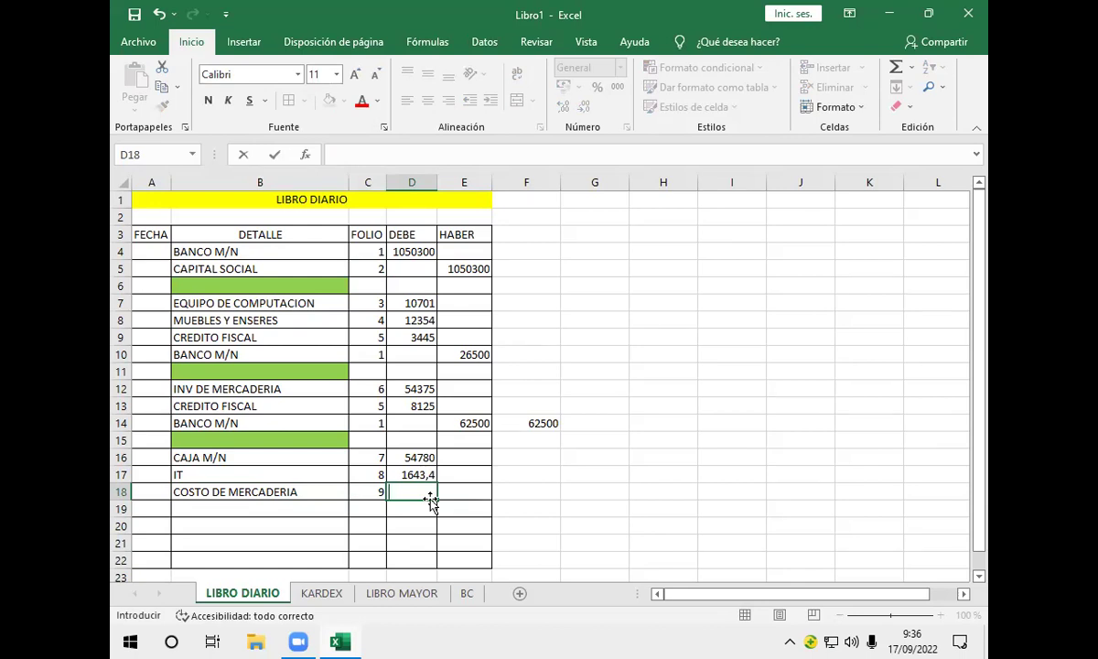
- Calculate the COSTO DE MERCADERIA amount under DEBE in D18 as 22 times the KARDEX unit cost with the formula +22*KARDEX!D7
type("+")
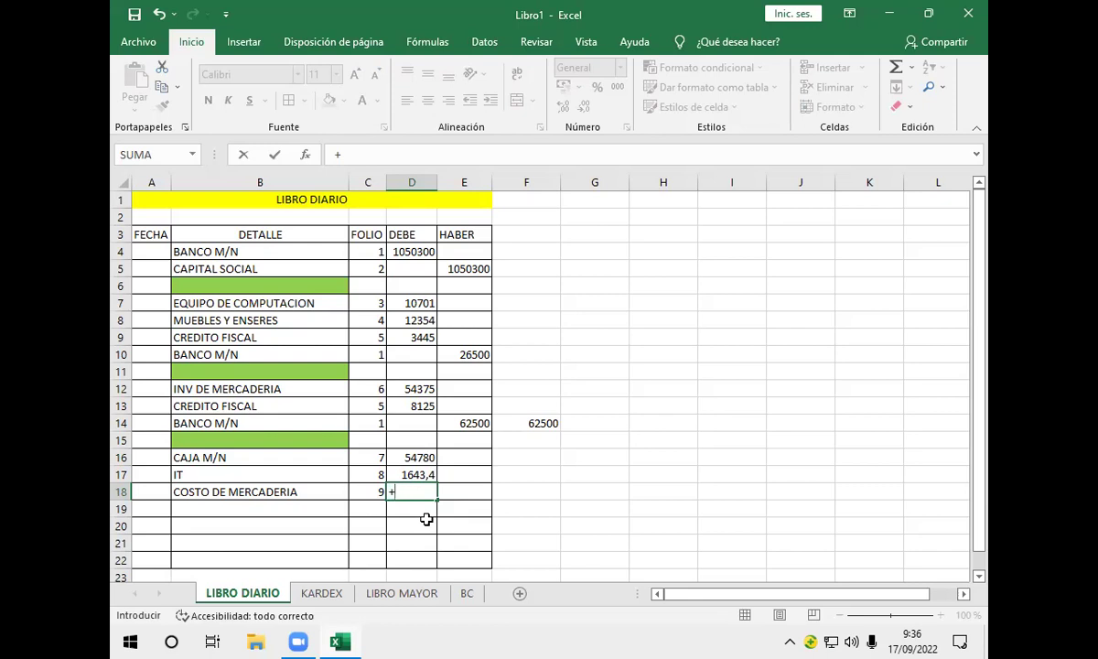
type("22*")
left_click(327, 596)
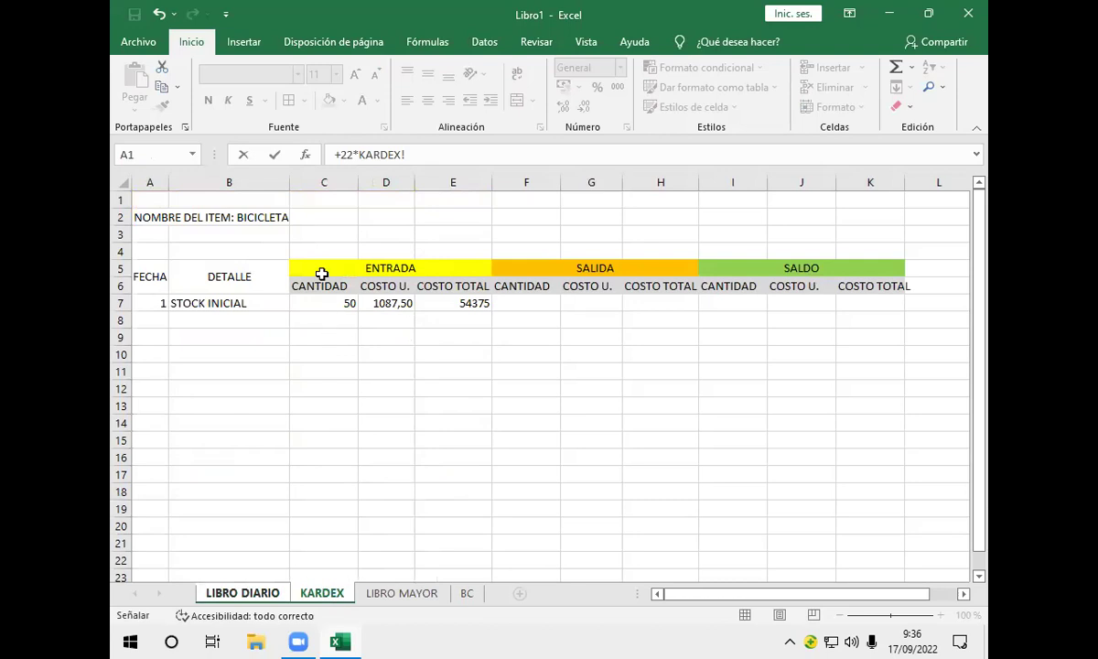
left_click(388, 304)
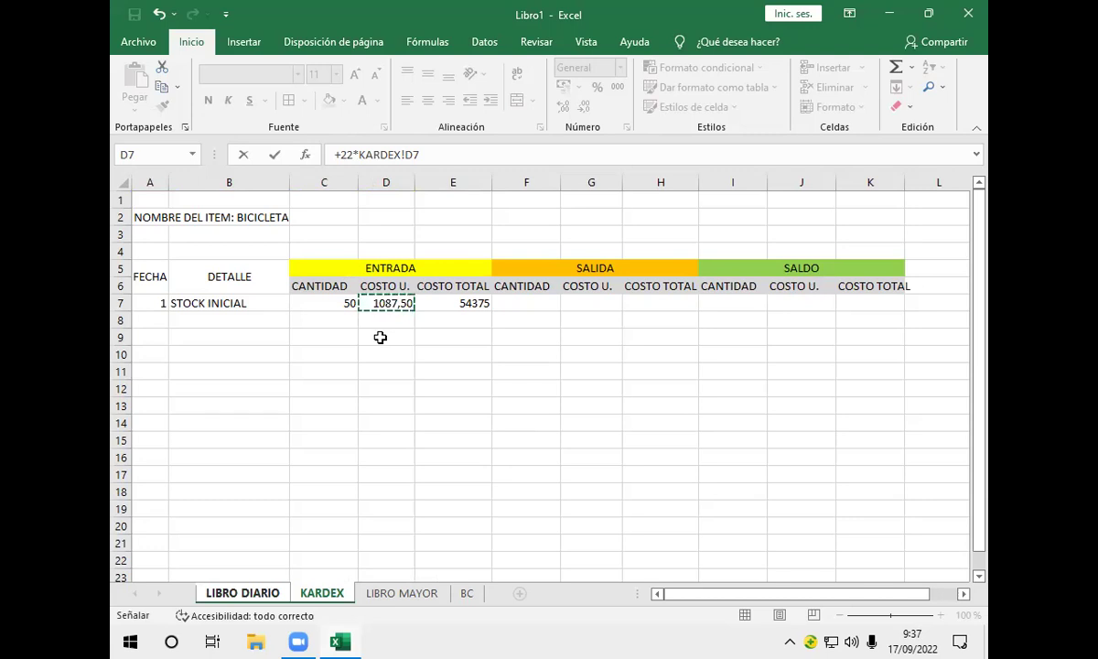
key("Escape")
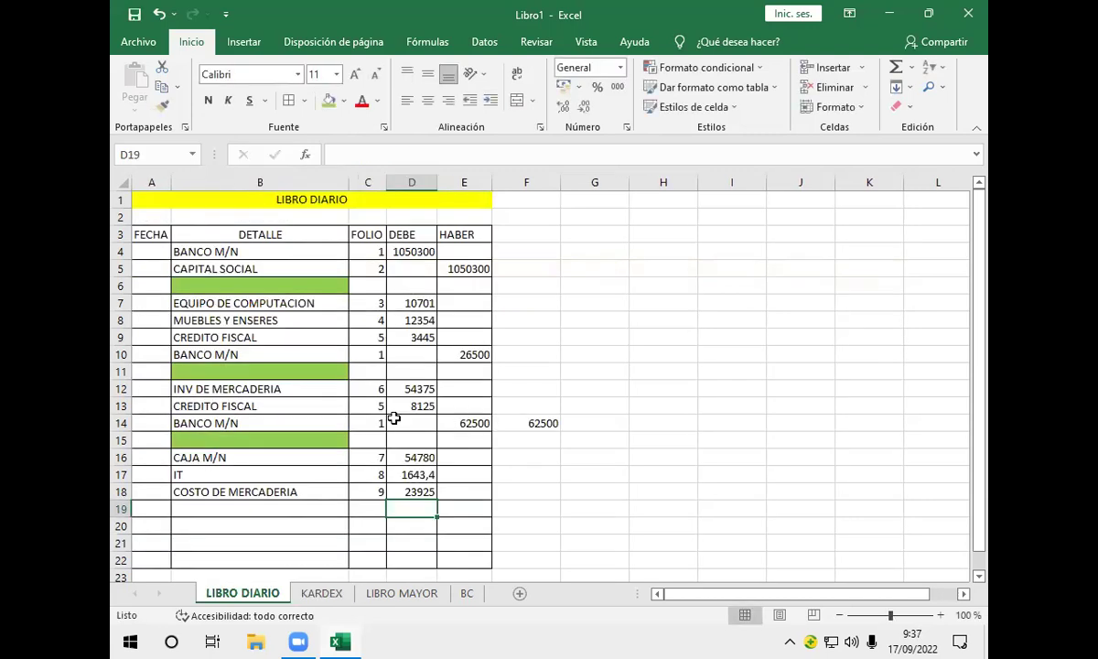
left_click(399, 493)
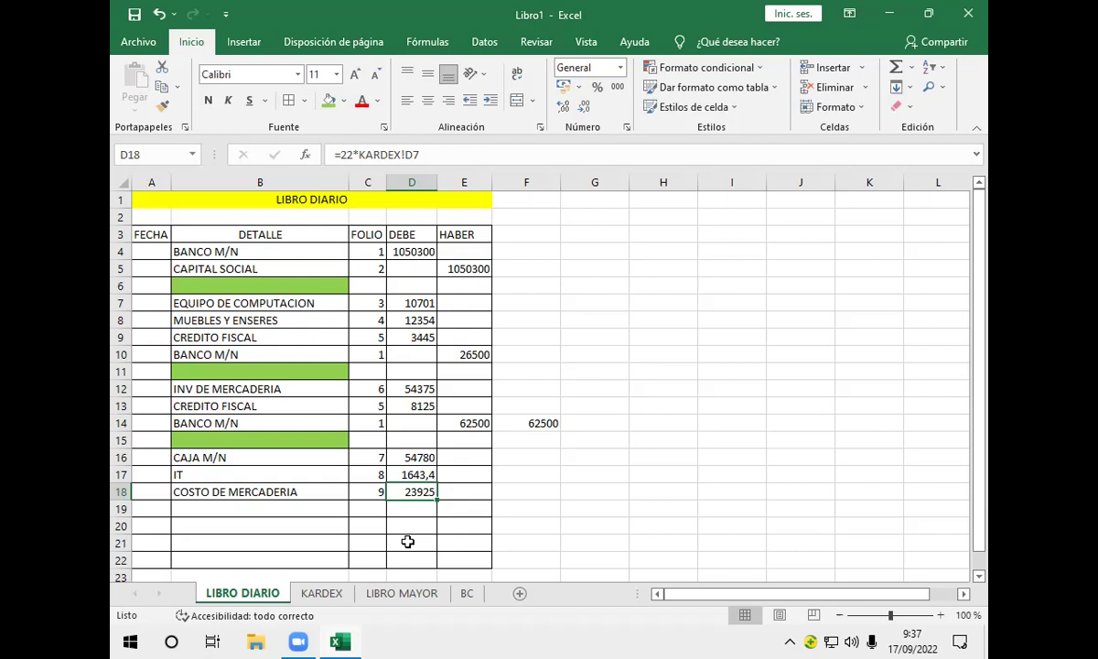
- Enter the accounts VENTA in B19 and BEDITO FISCAL in B20 below COSTO DE MERCADERIA
left_click(310, 506)
type("VENTA")
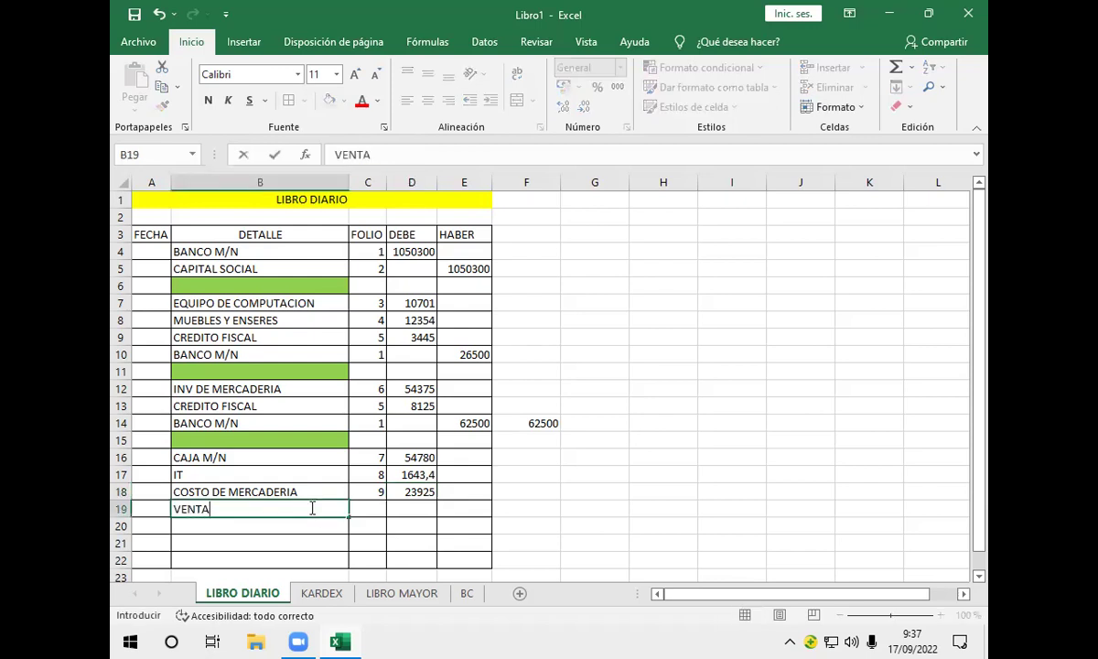
key("Return")
type("BEDIT")
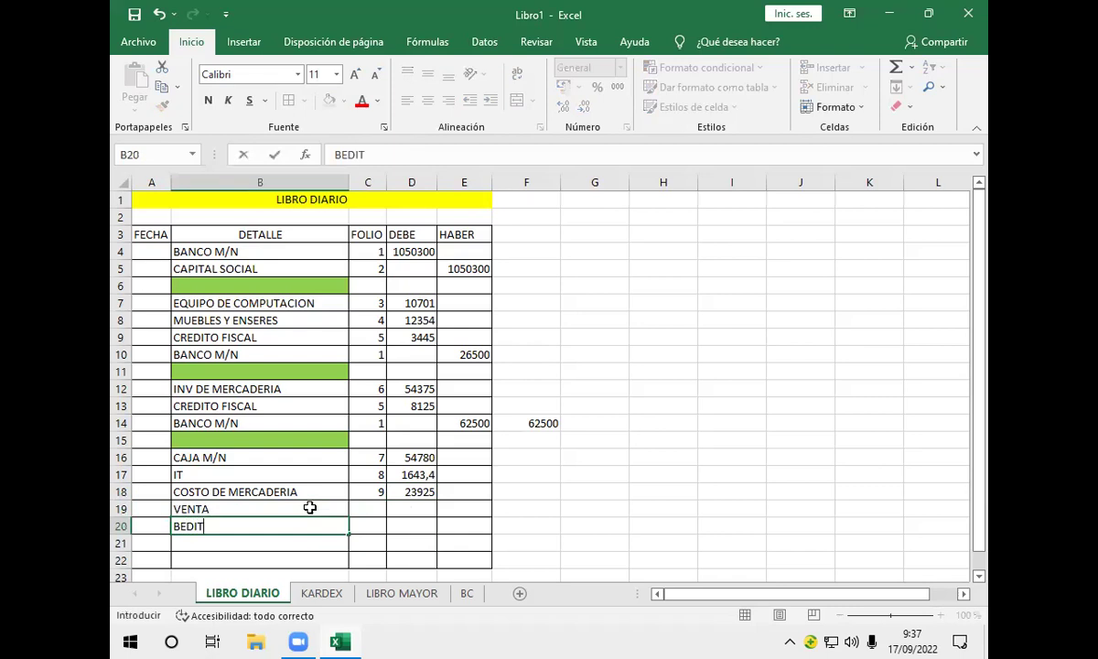
type("O FISCAL")
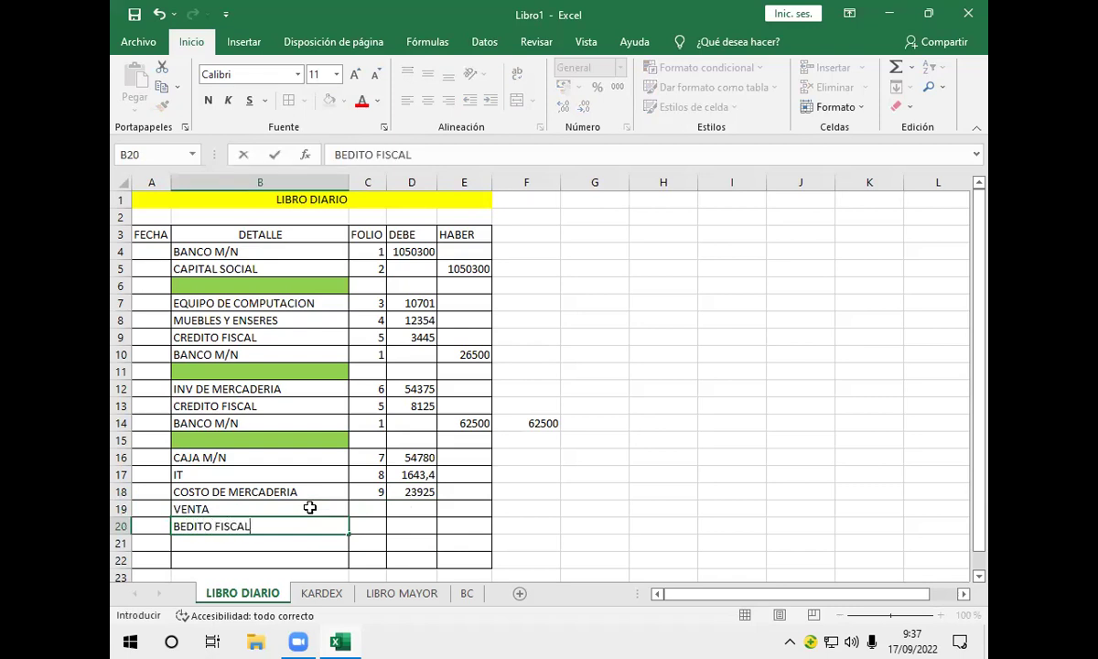
key("Return")
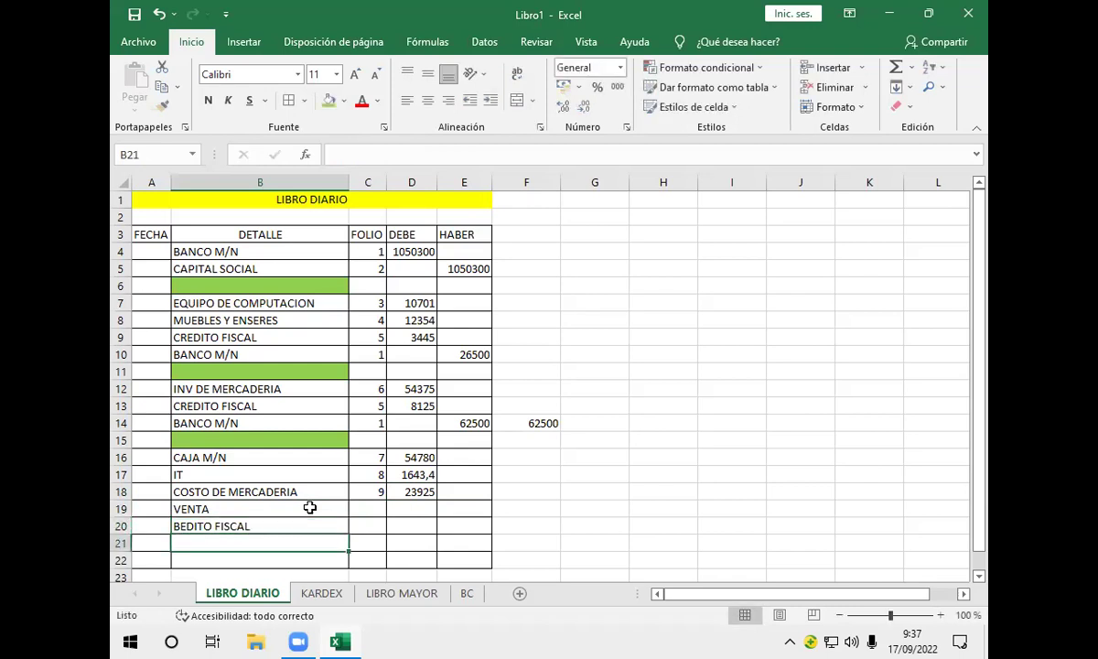
- Enter the accounts INV DE MERCADERIA in B21 and IT POR PAGAR in B22
type("INV")
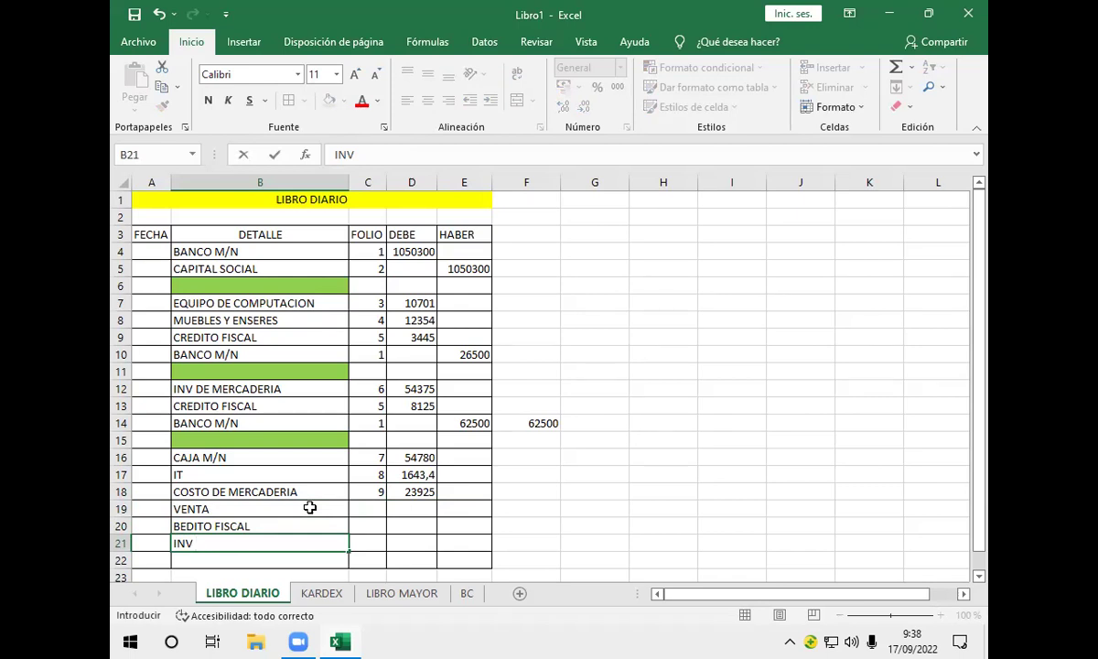
type("DE MERCAD")
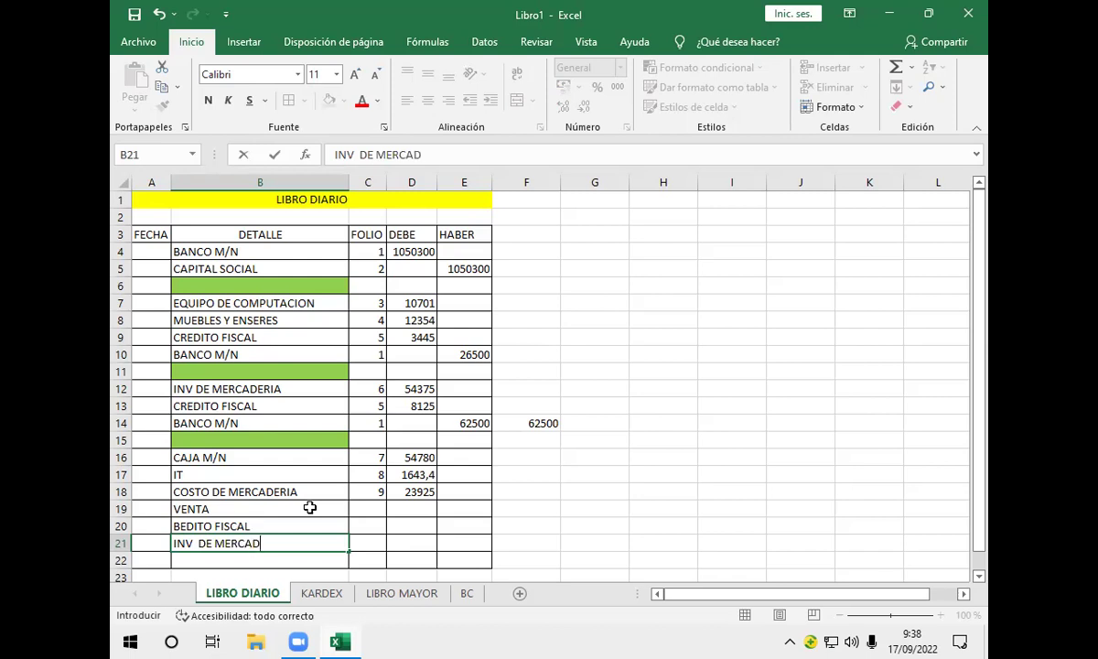
type("ERIA")
key("Return")
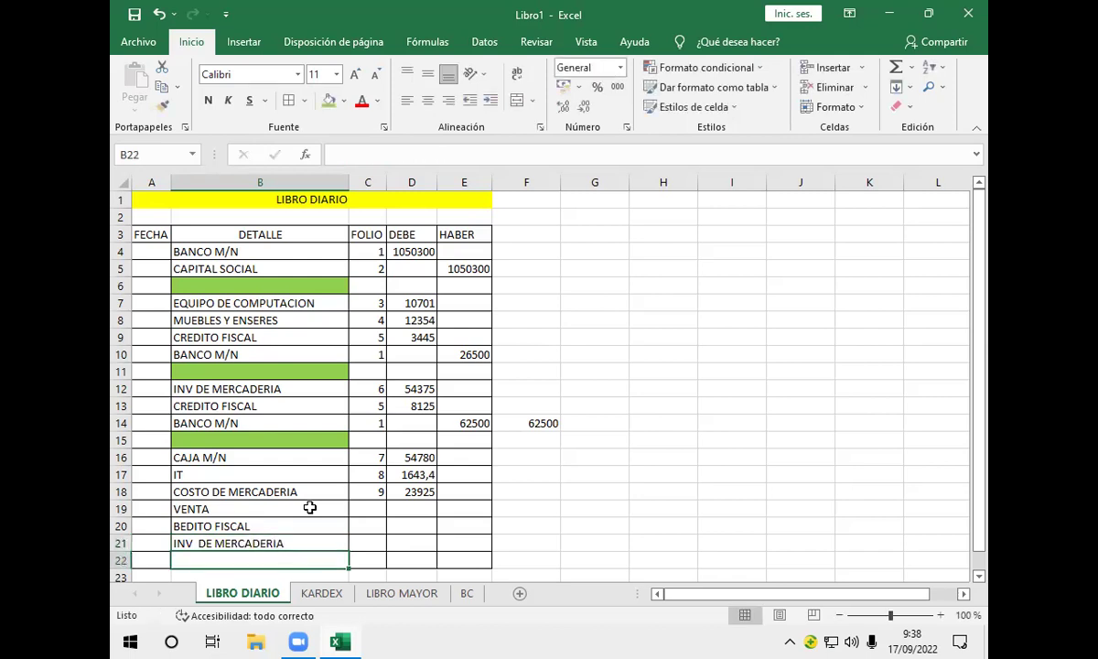
type("IT")
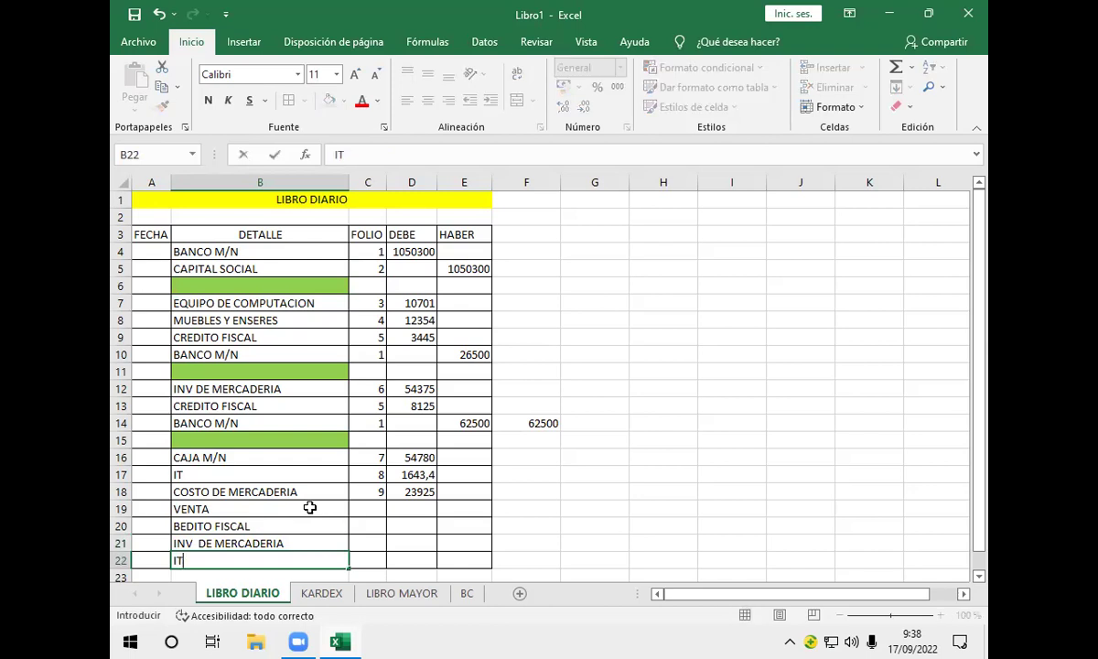
type(" POR PAGAR")
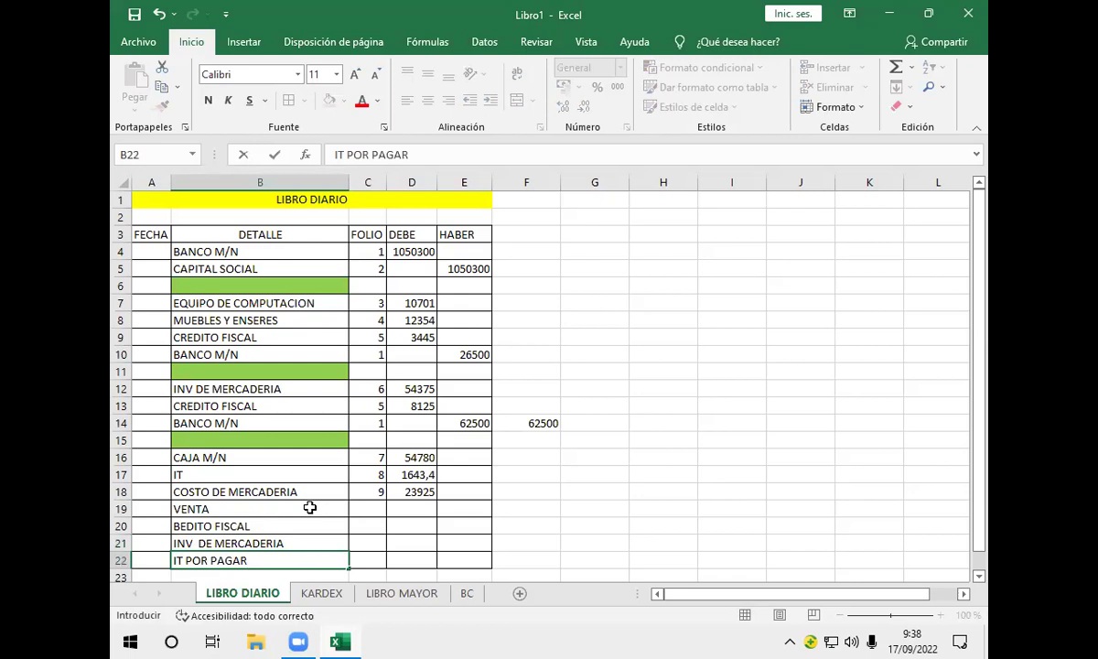
key("Return")
- Correct the misspelled account name in B20 to DEBITO FISCAL
left_click(310, 508)
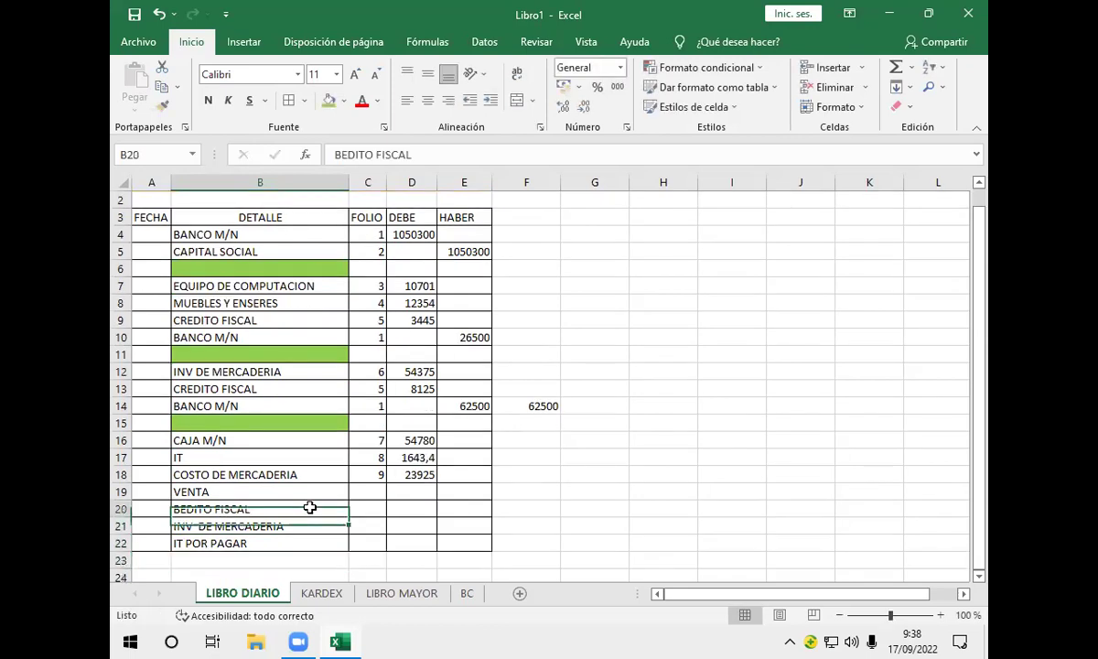
double_click(256, 507)
left_click_drag(212, 508, 156, 503)
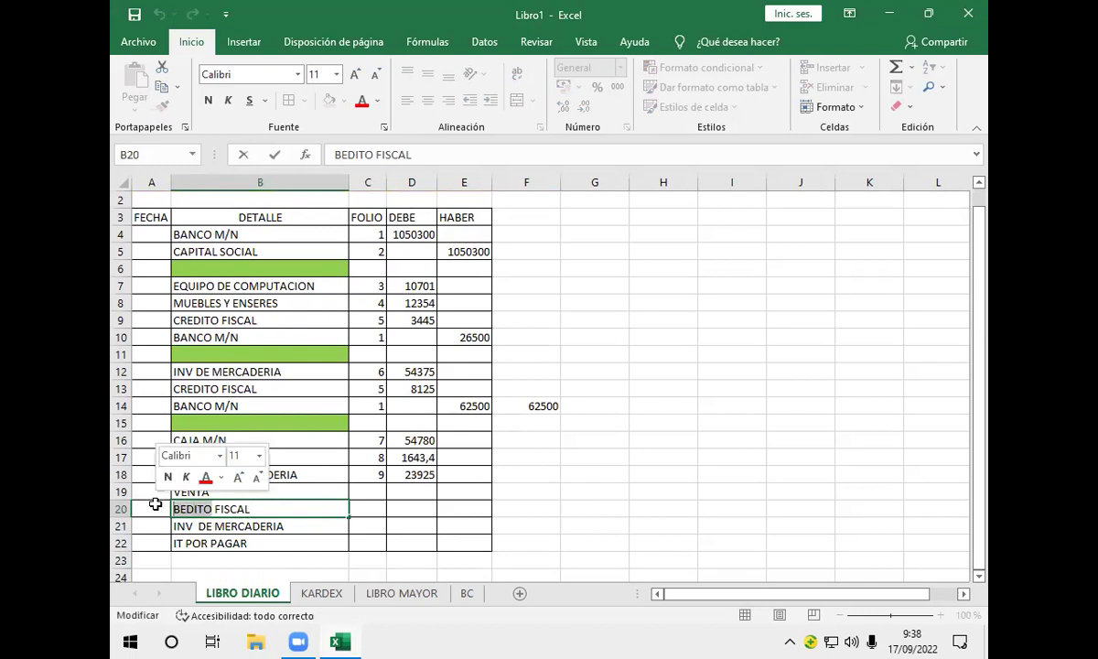
type("DEBITO")
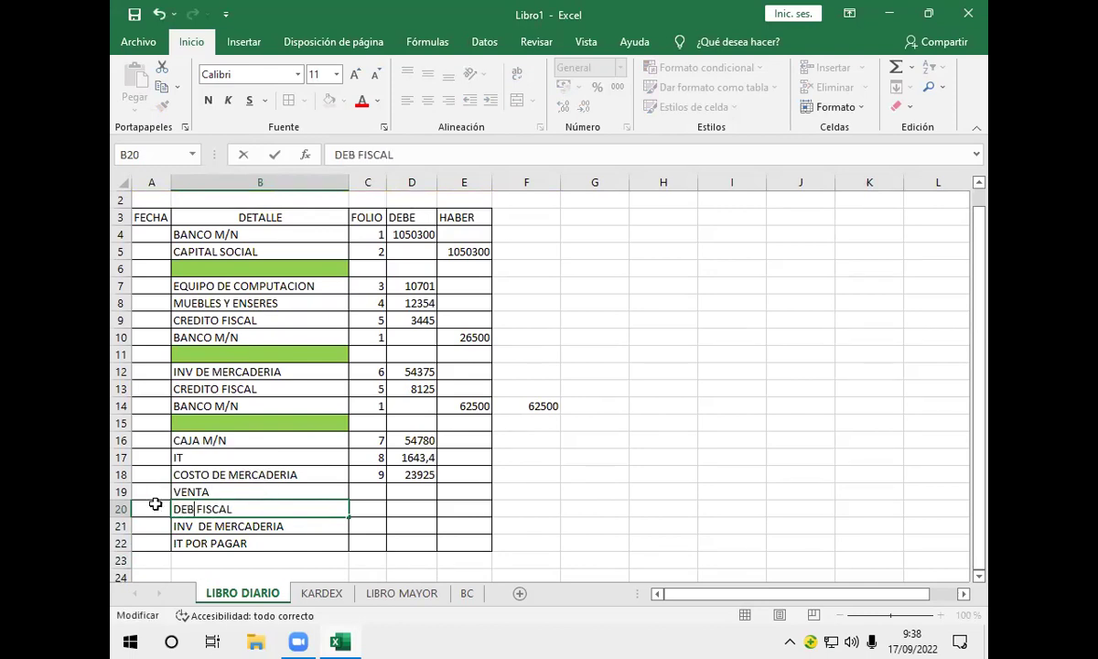
key("Return")
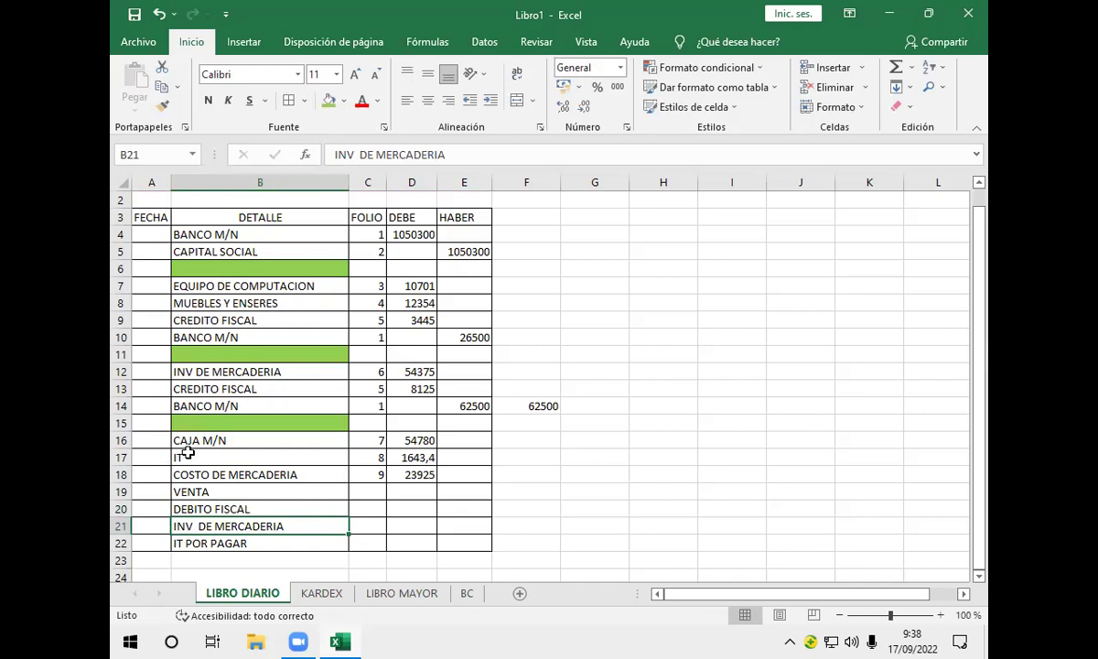
- Apply all cell borders to the range A21:E41 to extend the journal table downward
scroll(318, 461, "down", 2)
left_click(286, 454)
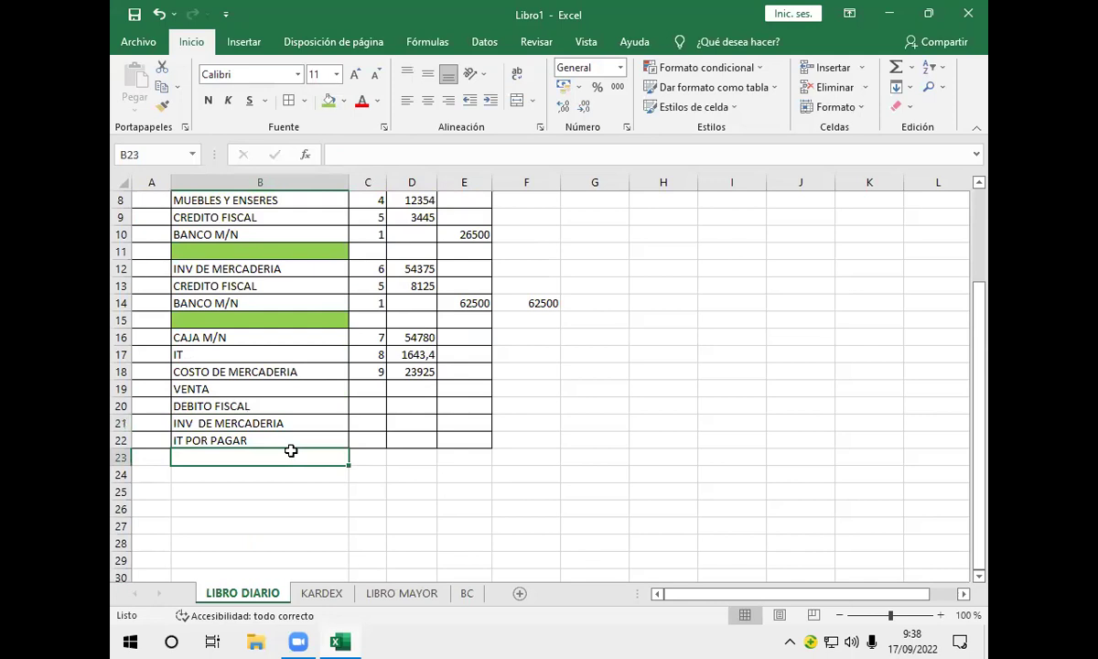
left_click_drag(159, 424, 468, 352)
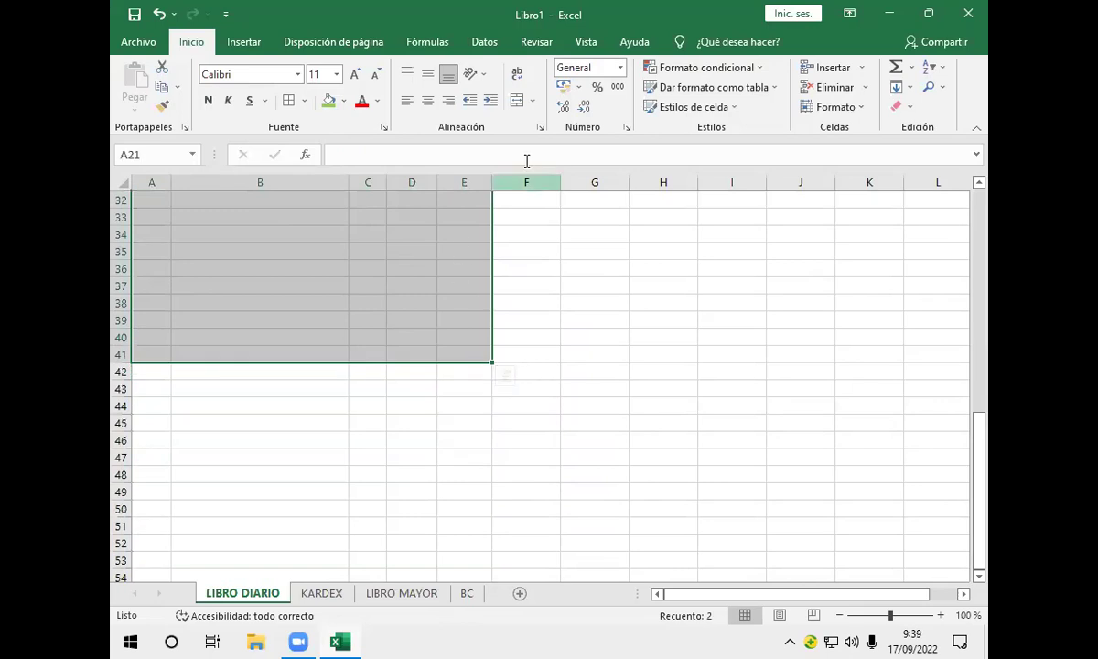
left_click(288, 99)
scroll(295, 180, "up", 7)
scroll(295, 180, "up", 1)
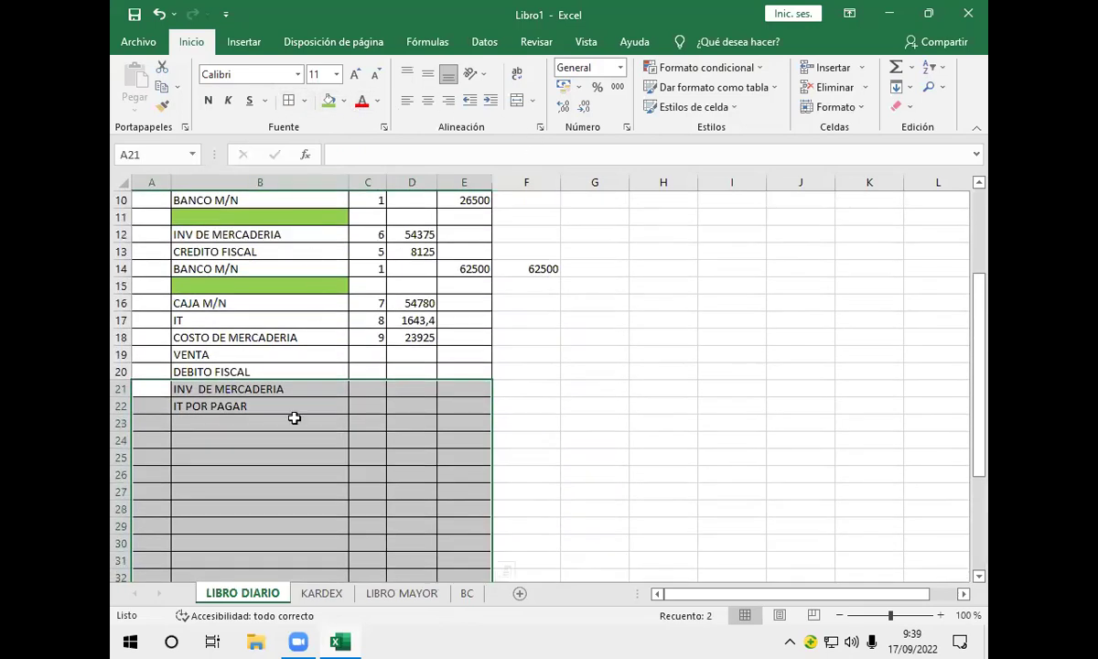
left_click(293, 418)
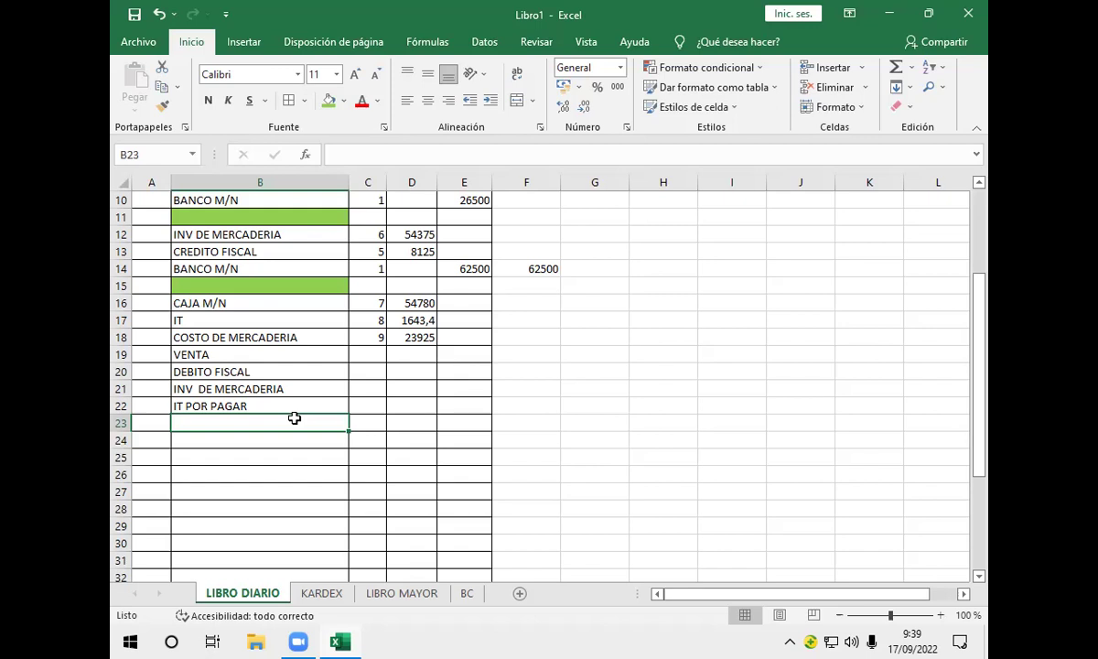
left_click(458, 354)
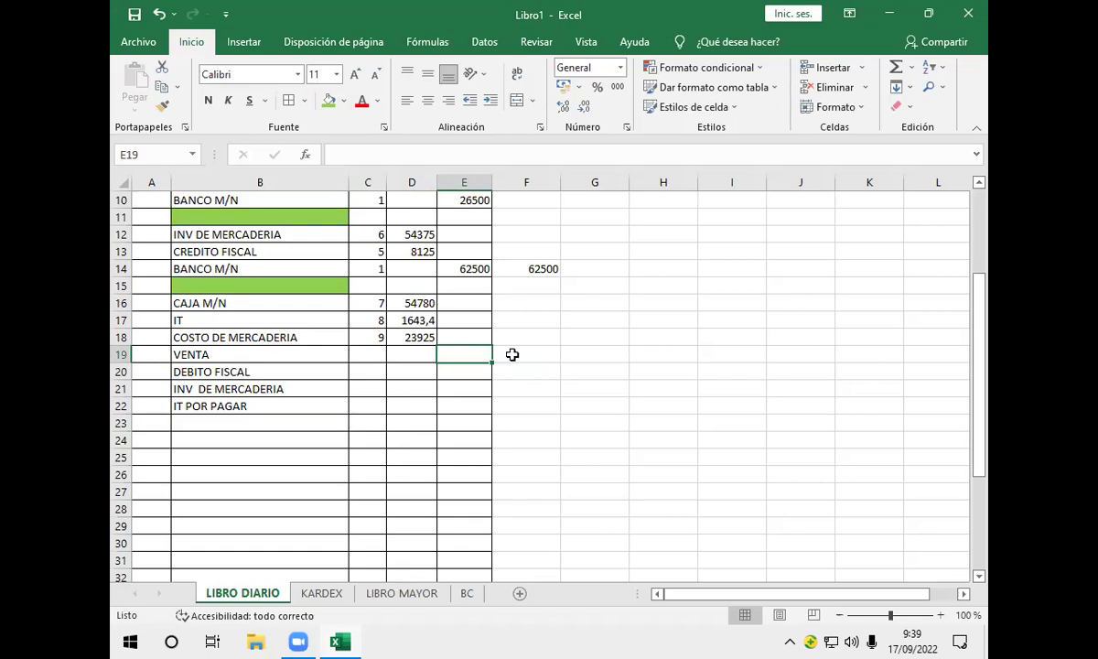
type("+")
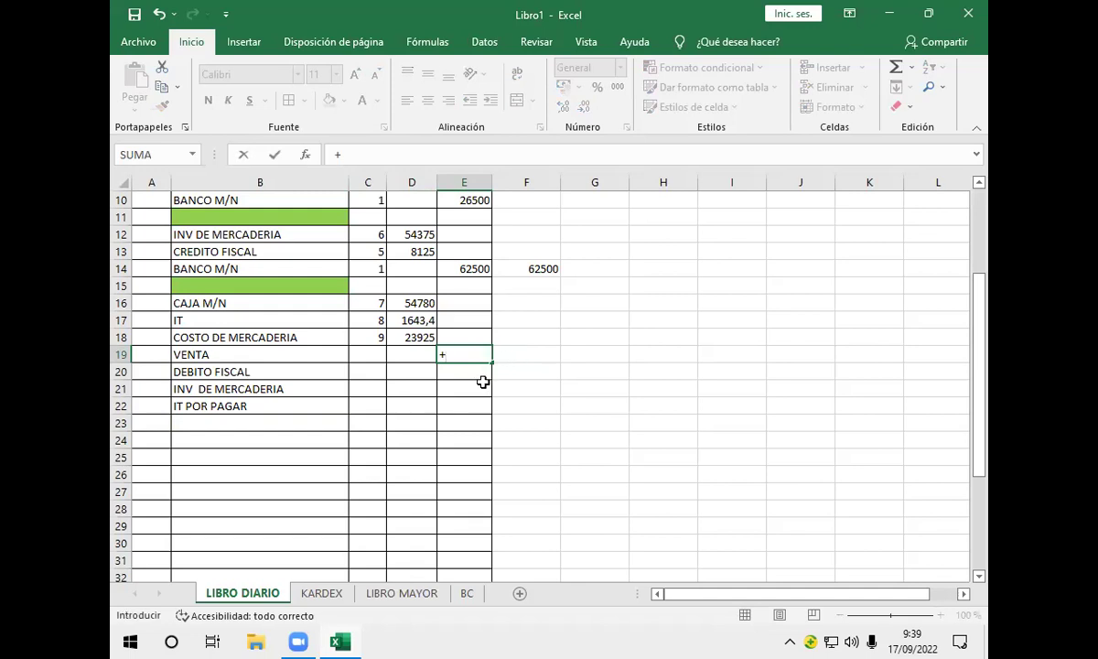
key("BackSpace")
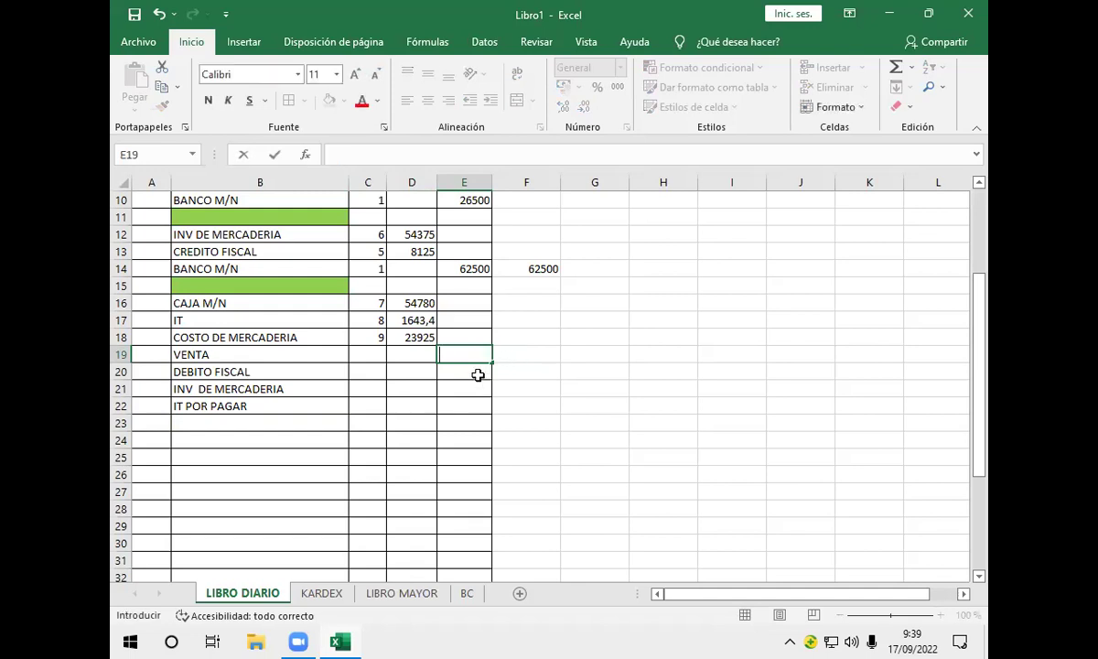
- Review the formula behind the IT amount under DEBE in D17
left_click(412, 320)
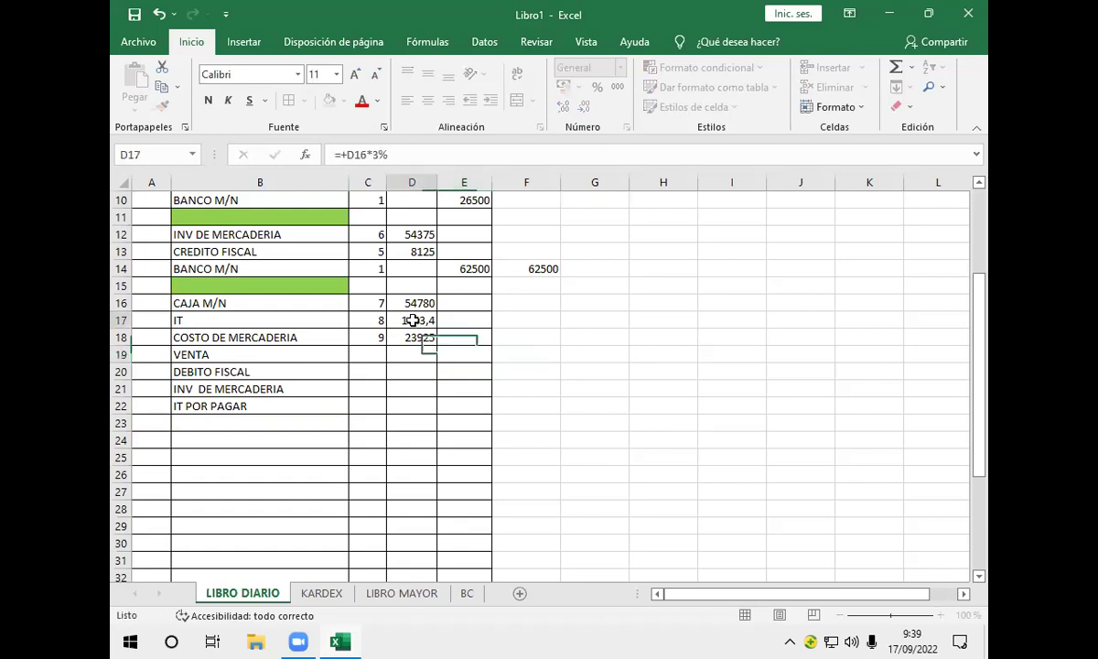
double_click(412, 320)
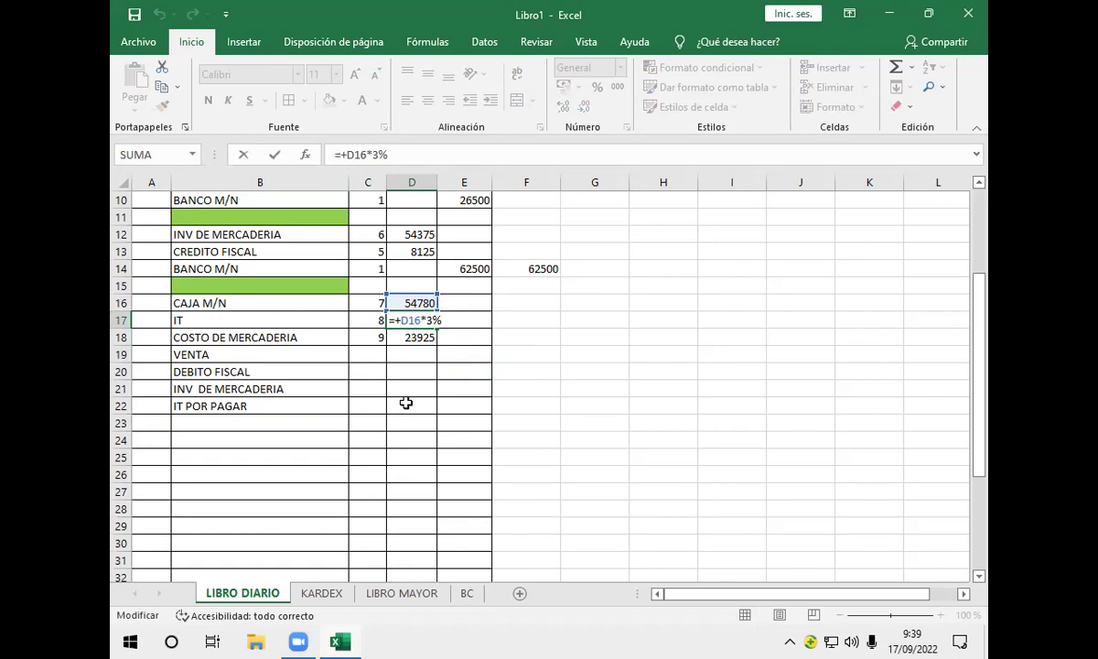
key("Return")
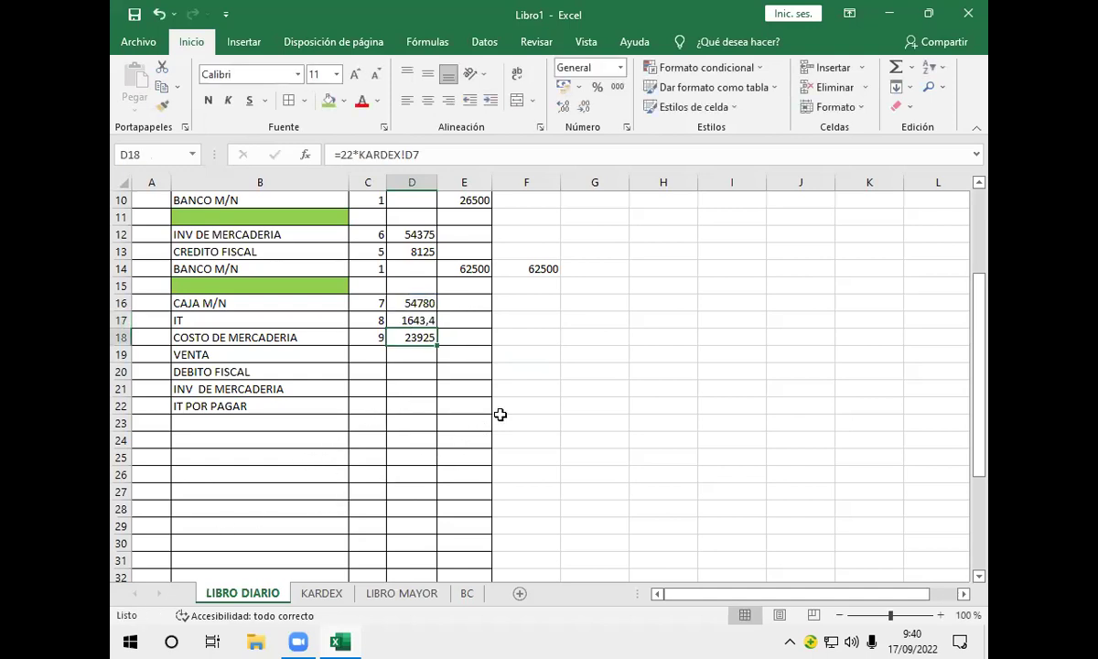
- Enter the VENTA amount in credit cell E19 with the formula +(22*2490)*87%
left_click(470, 357)
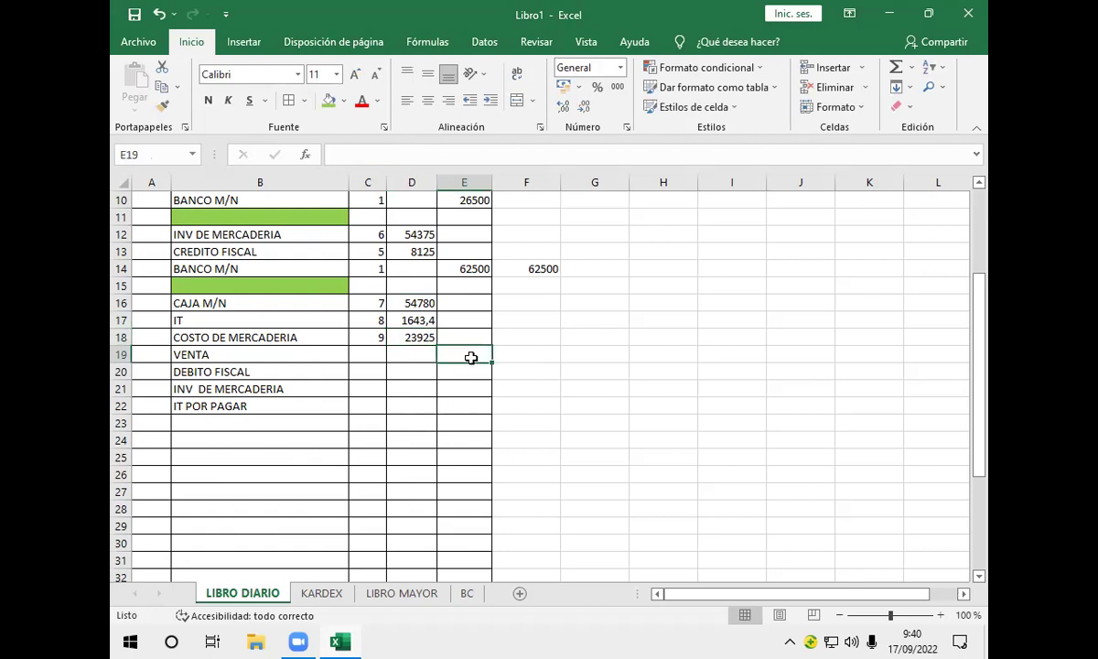
type("+")
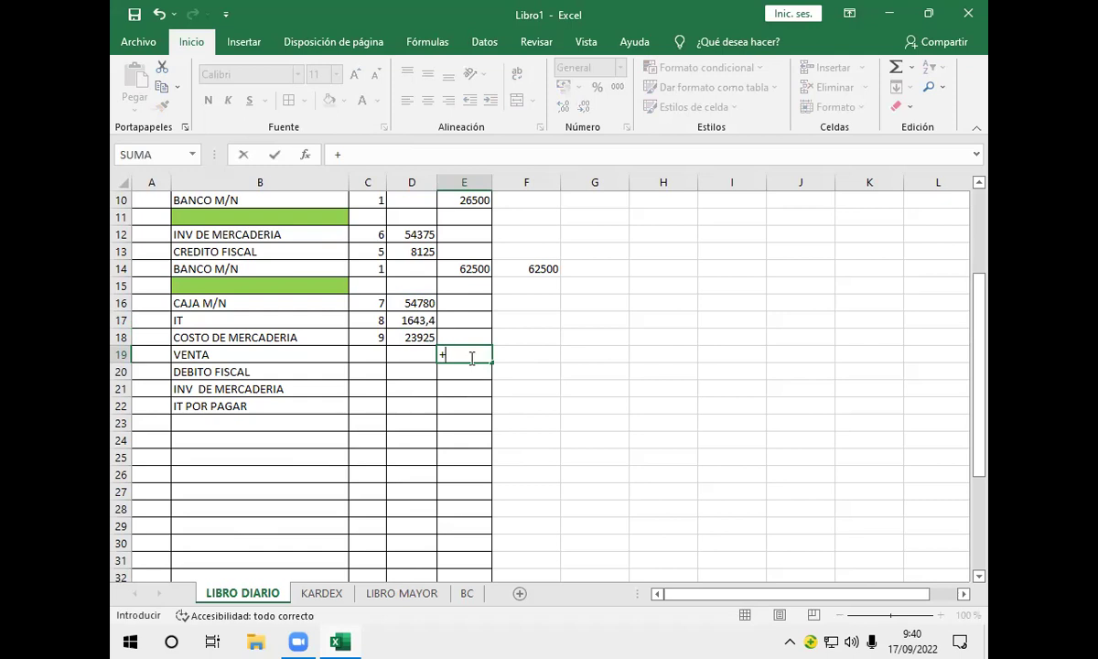
type("(22")
type("*2490)")
type("*87%")
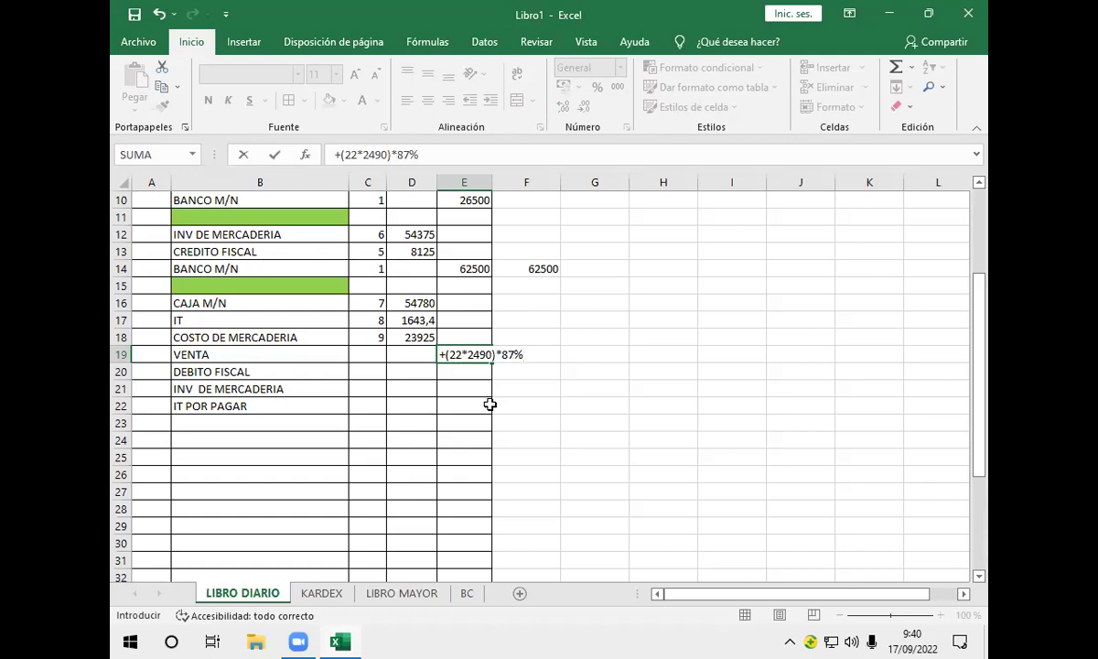
key("Return")
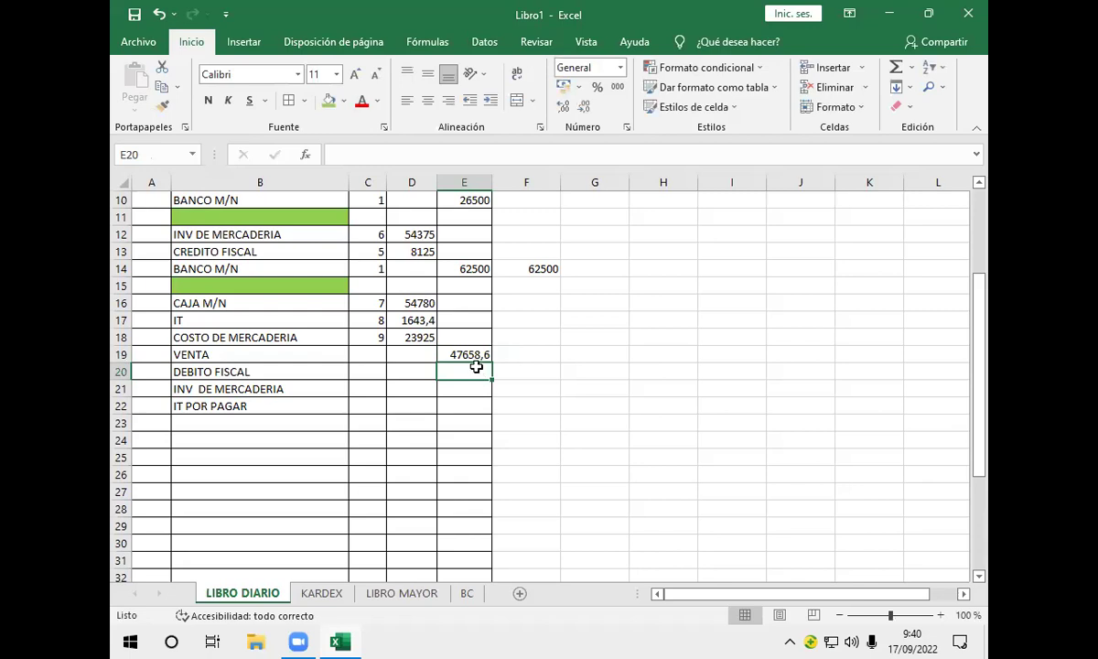
- Copy the VENTA formula down to the DEBITO FISCAL credit cell E20 and change its percentage to 13%
left_click(479, 353)
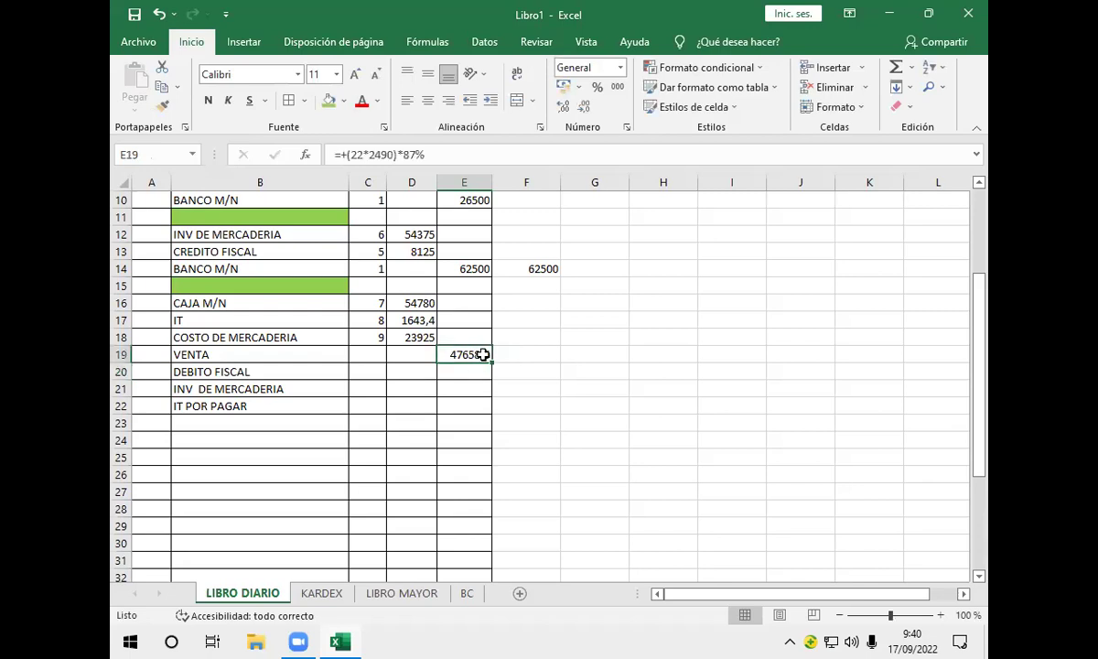
left_click_drag(490, 366, 495, 378)
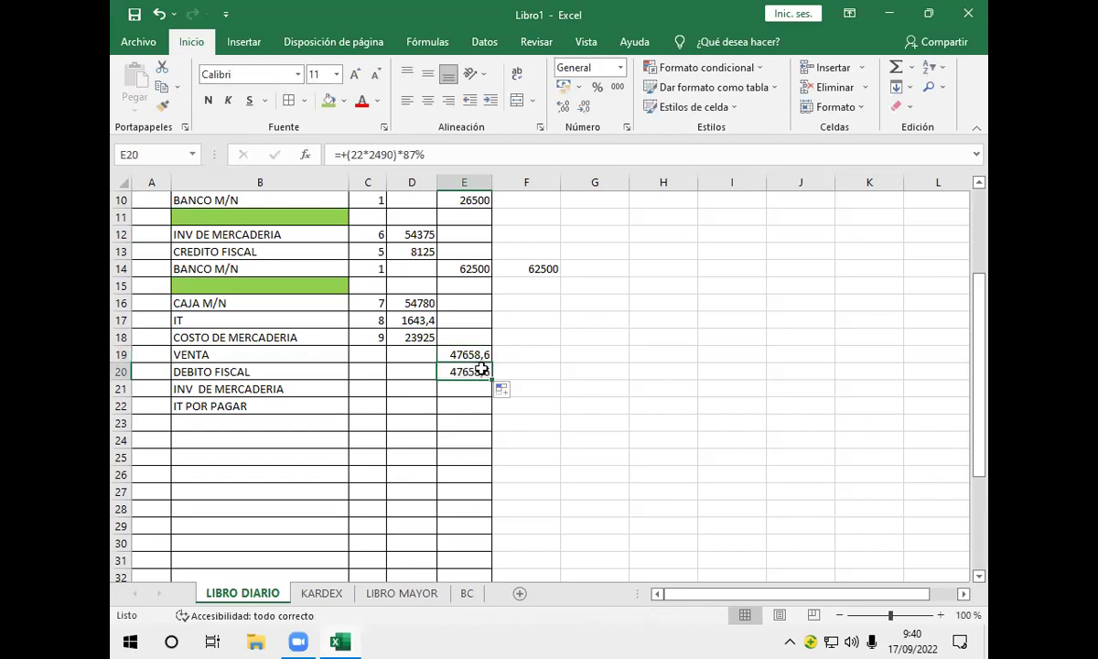
double_click(480, 371)
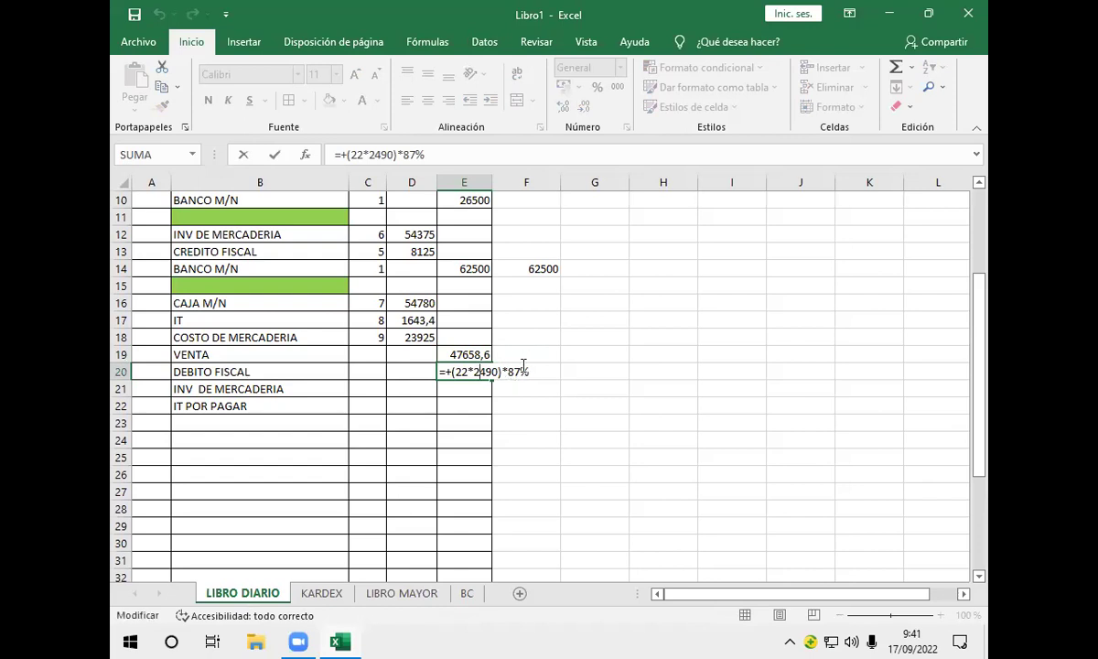
left_click_drag(518, 370, 510, 371)
type("13")
key("Return")
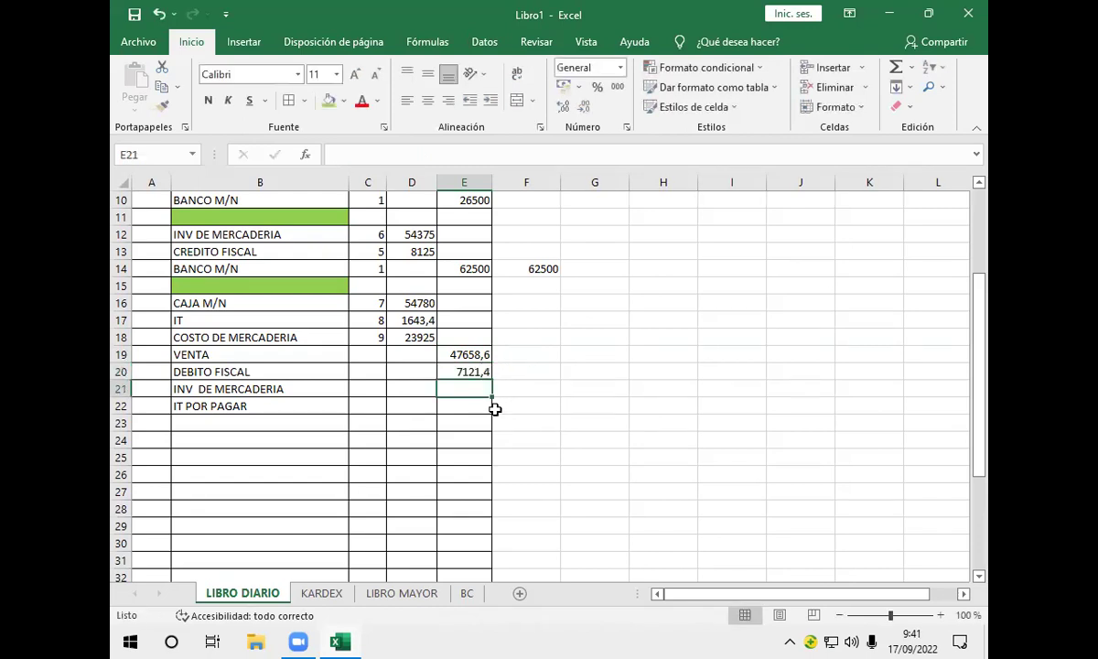
- Cross-check the VENTA amount in the adjacent cell F19 with the formula +D16*87%
left_click(546, 359)
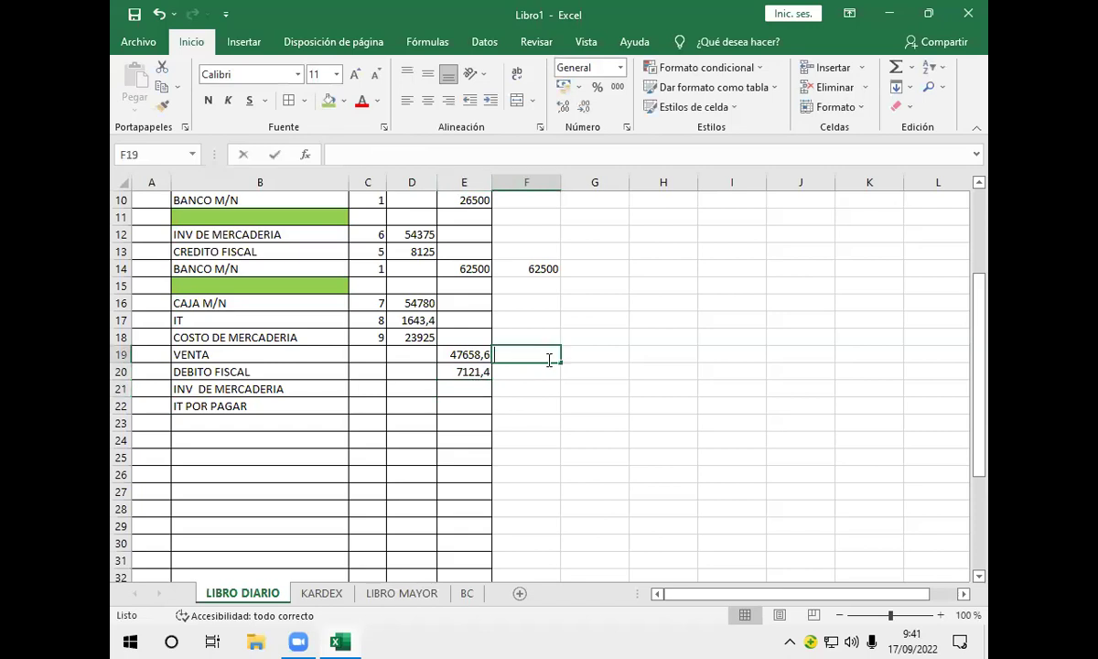
type("+")
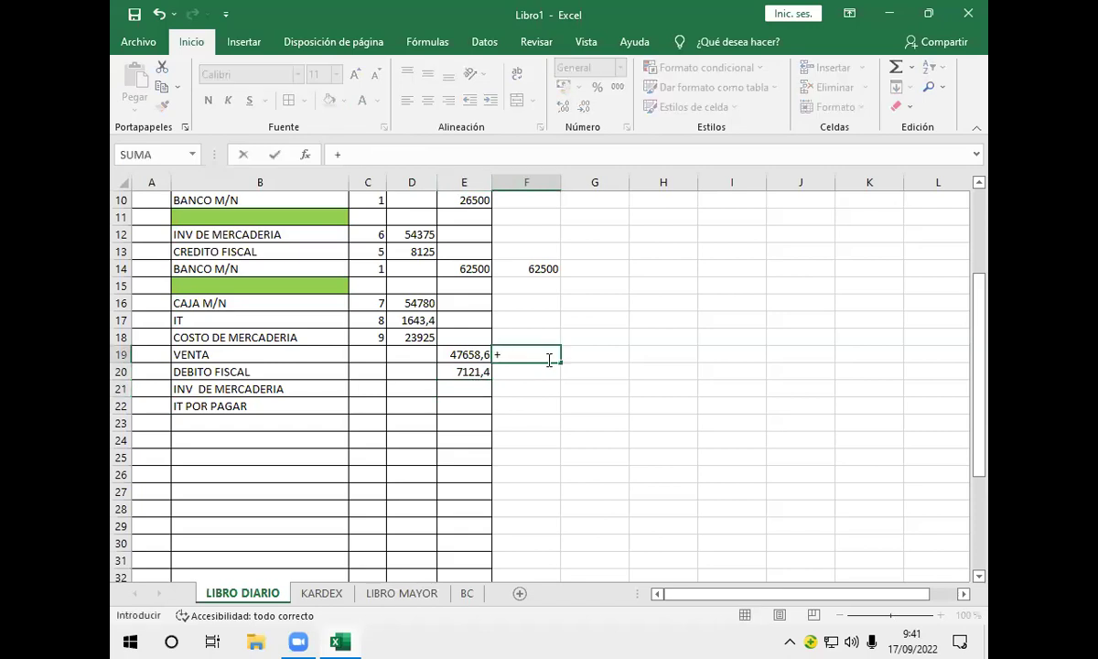
left_click(425, 304)
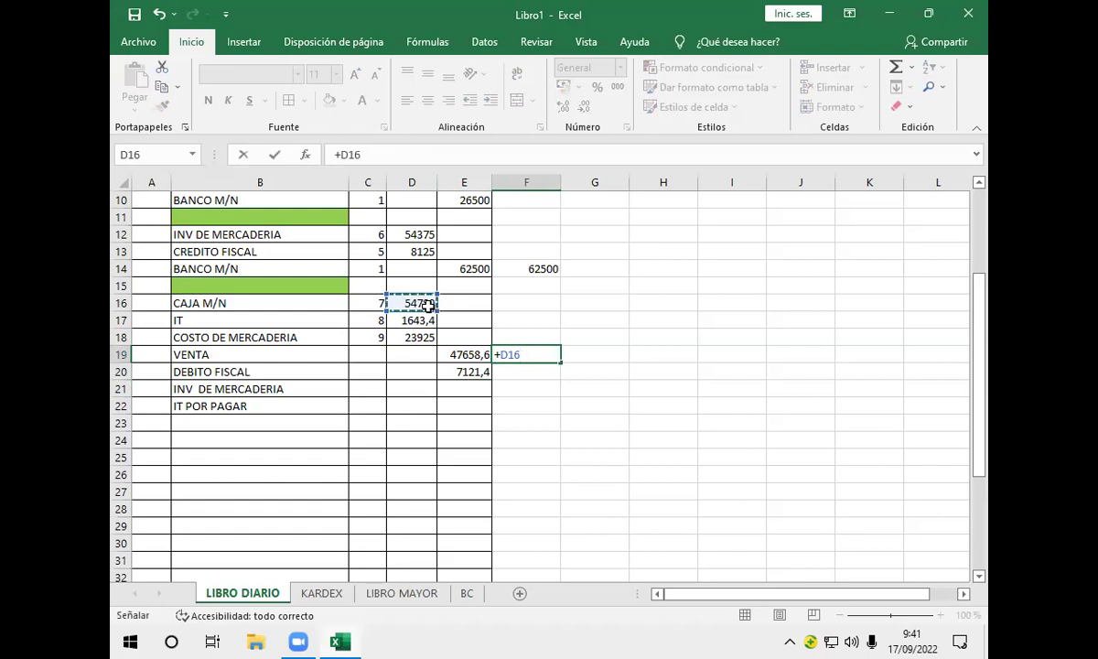
type("*")
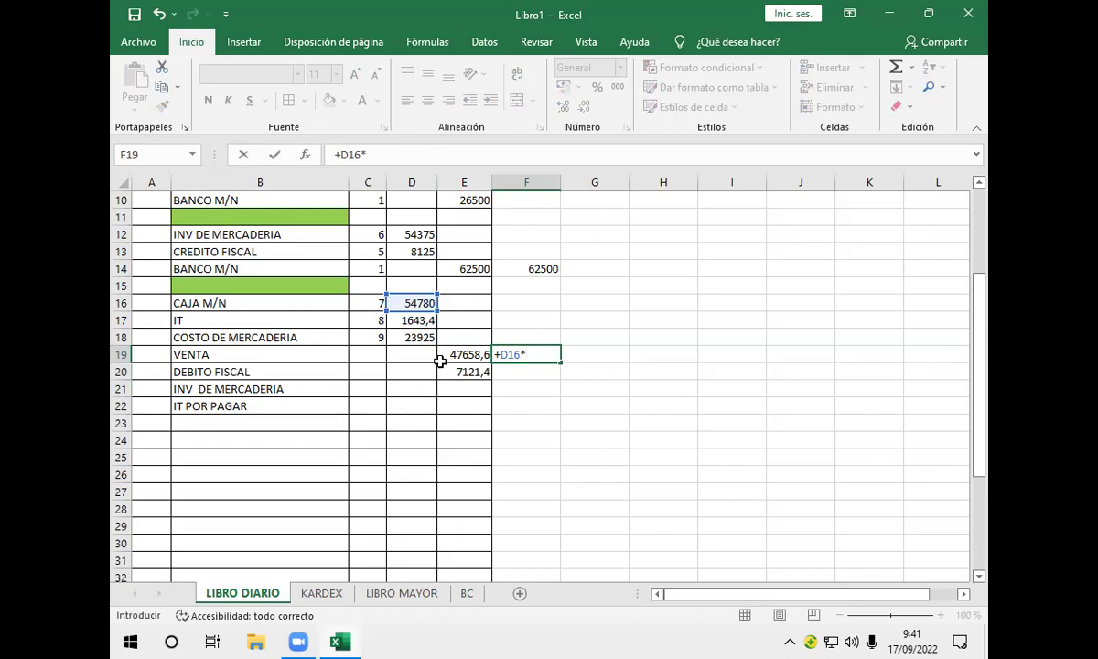
type("87%")
key("Return")
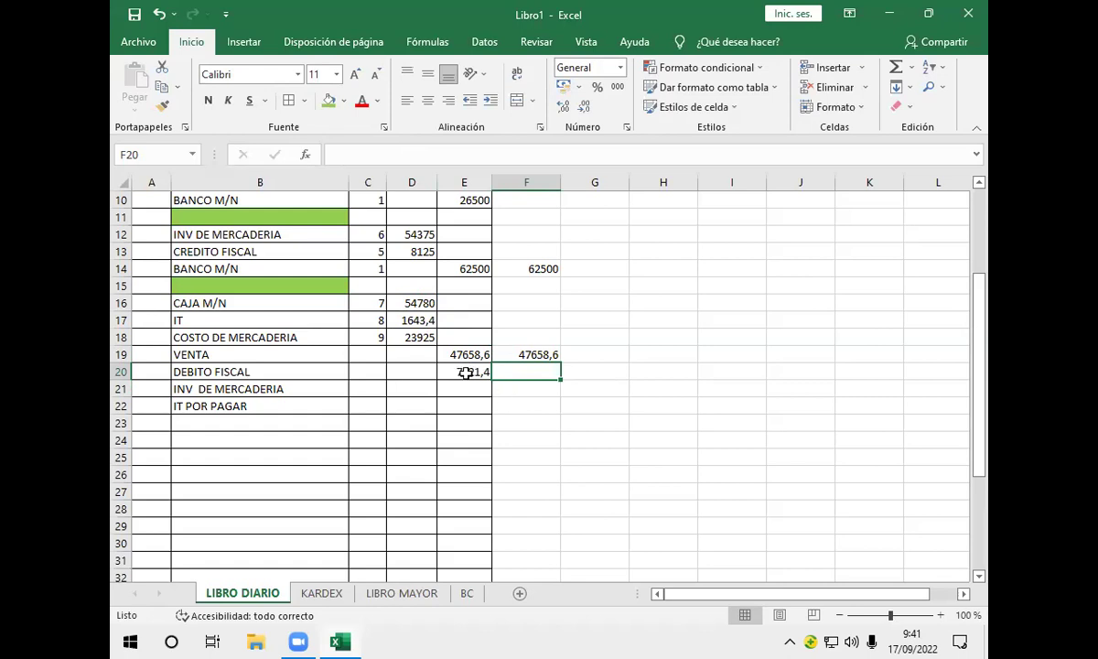
- Clear the check figures in F19 and F14 outside the journal table
left_click(526, 355)
key("Delete")
left_click(538, 268)
key("Delete")
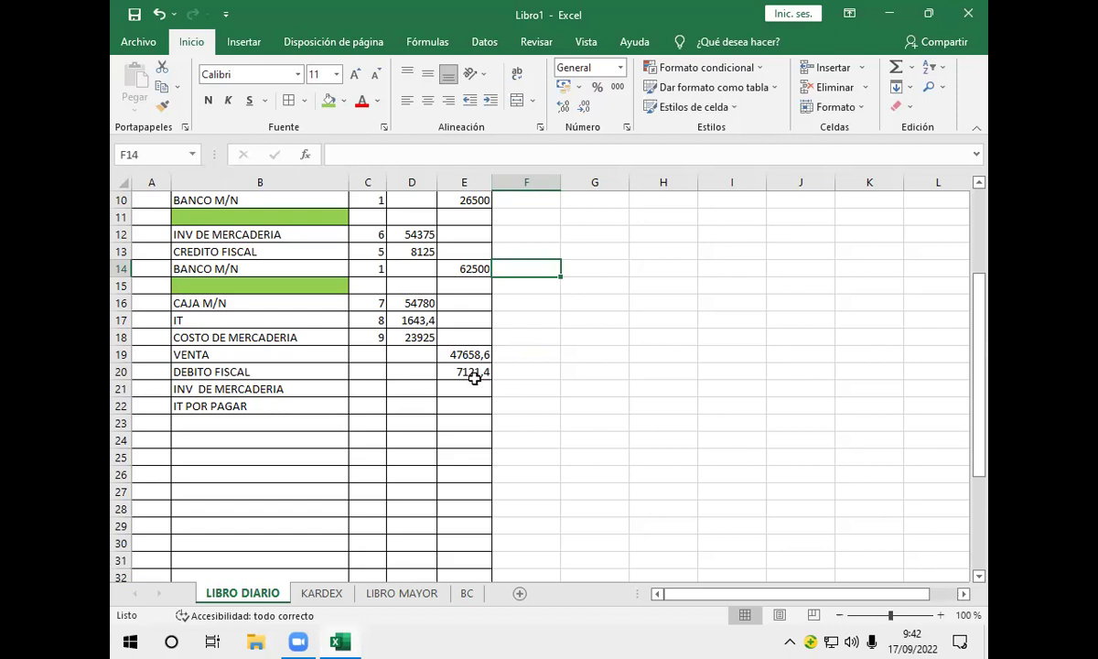
- Review the formulas behind the VENTA and DEBITO FISCAL credit amounts
left_click(522, 418)
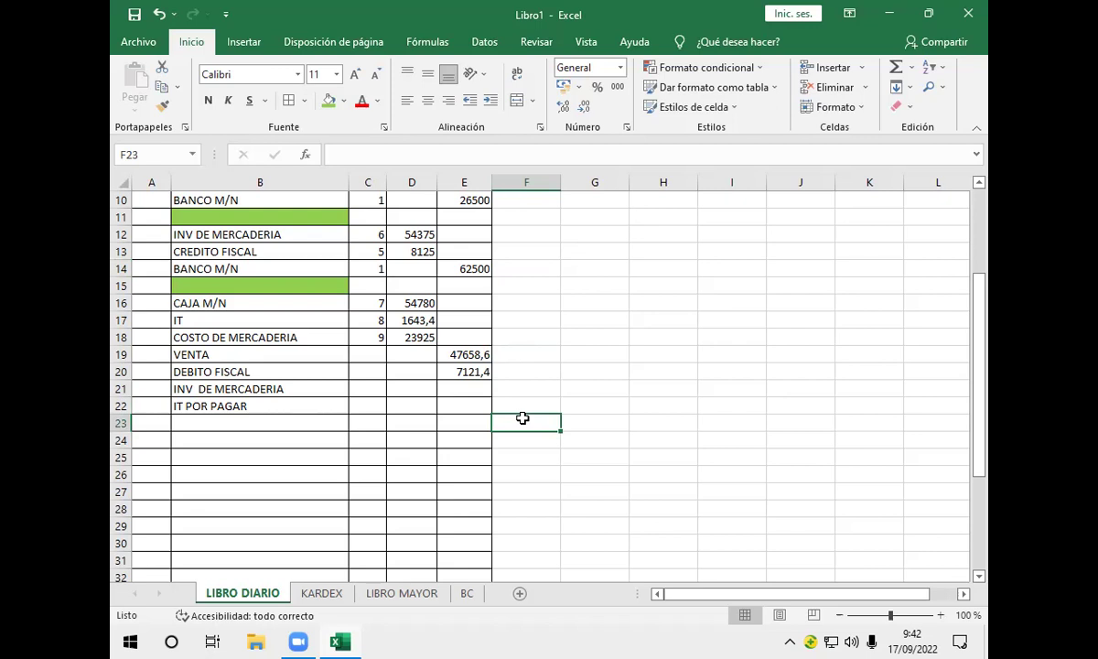
double_click(443, 354)
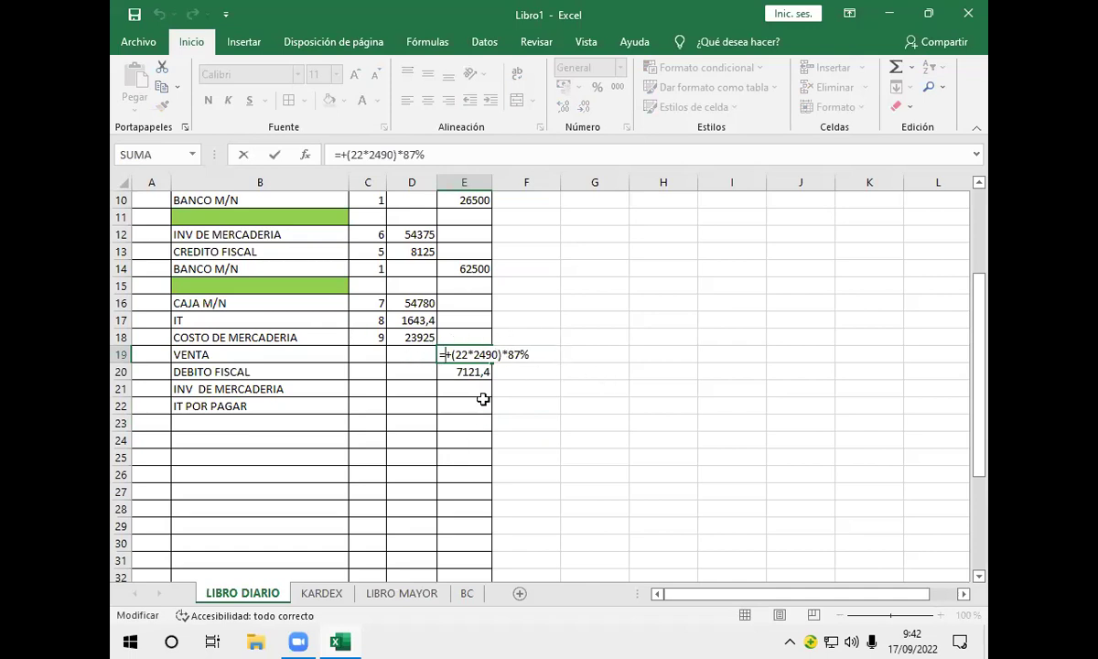
key("Return")
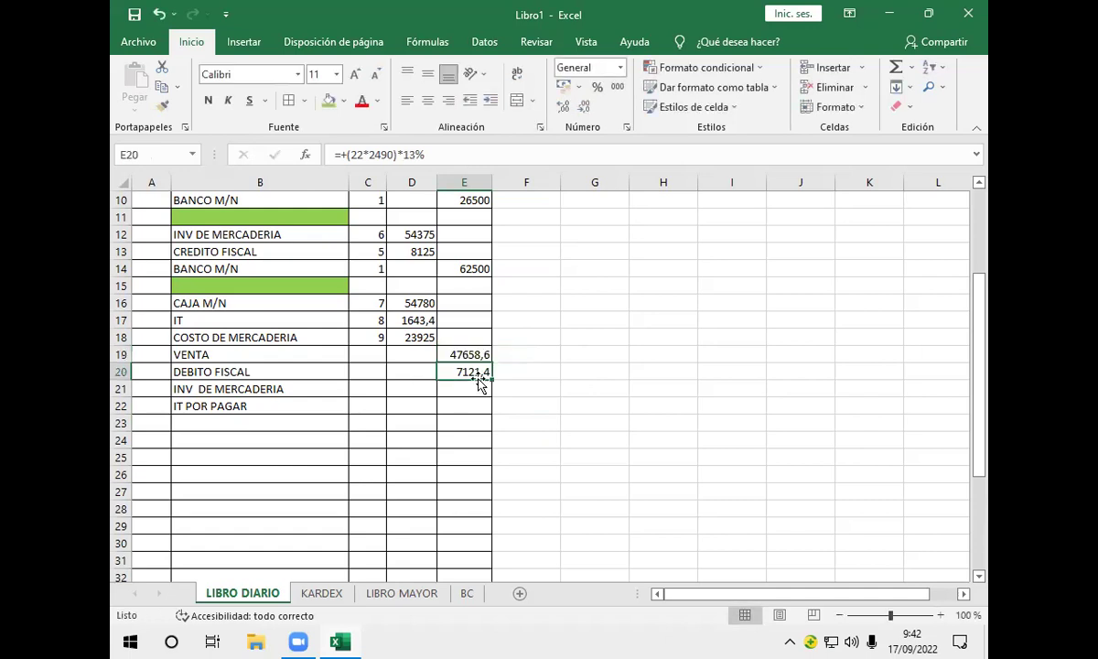
double_click(476, 374)
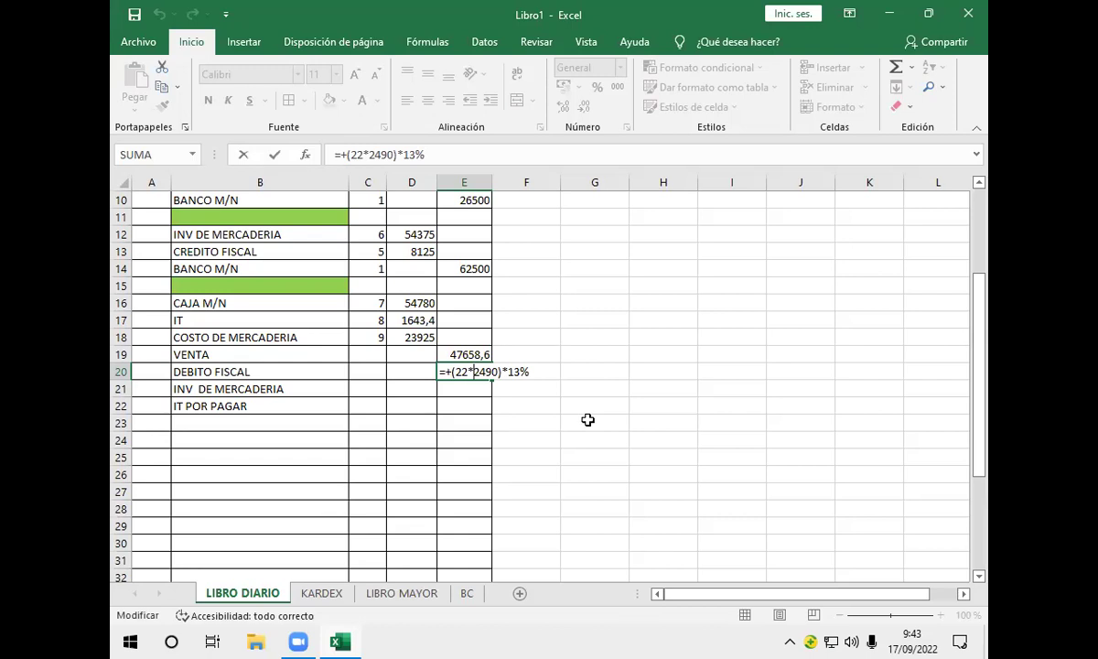
key("Return")
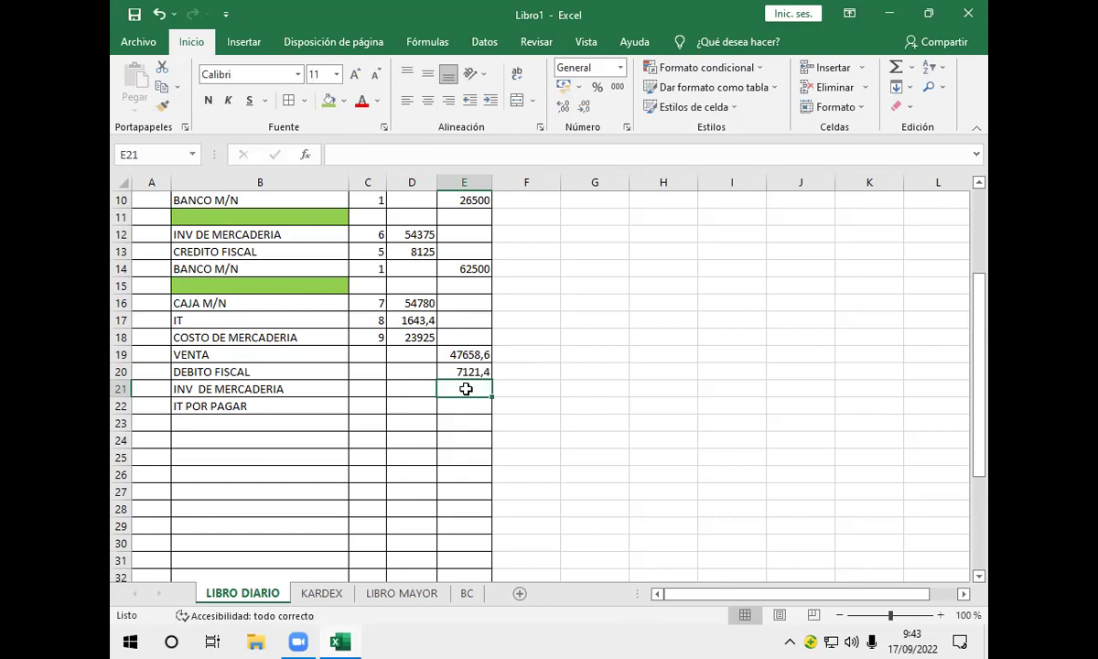
- Look up the bicycle's unit cost on the KARDEX sheet and enter 1087,50 as the INV DE MERCADERIA credit in E21 of LIBRO DIARIO
left_click(316, 595)
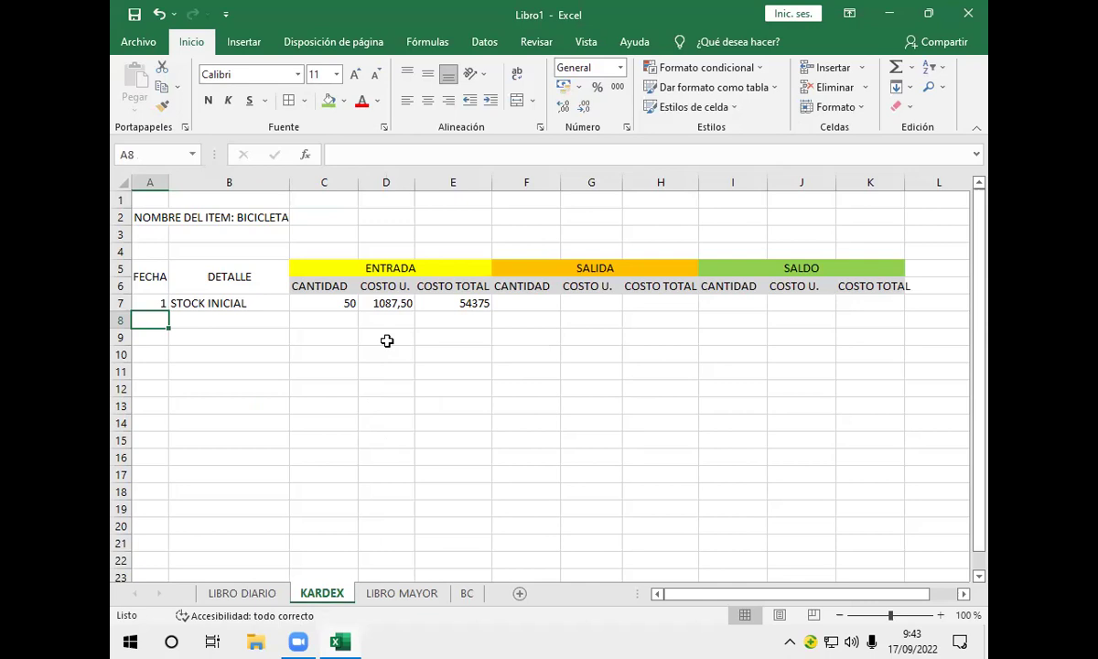
left_click(261, 593)
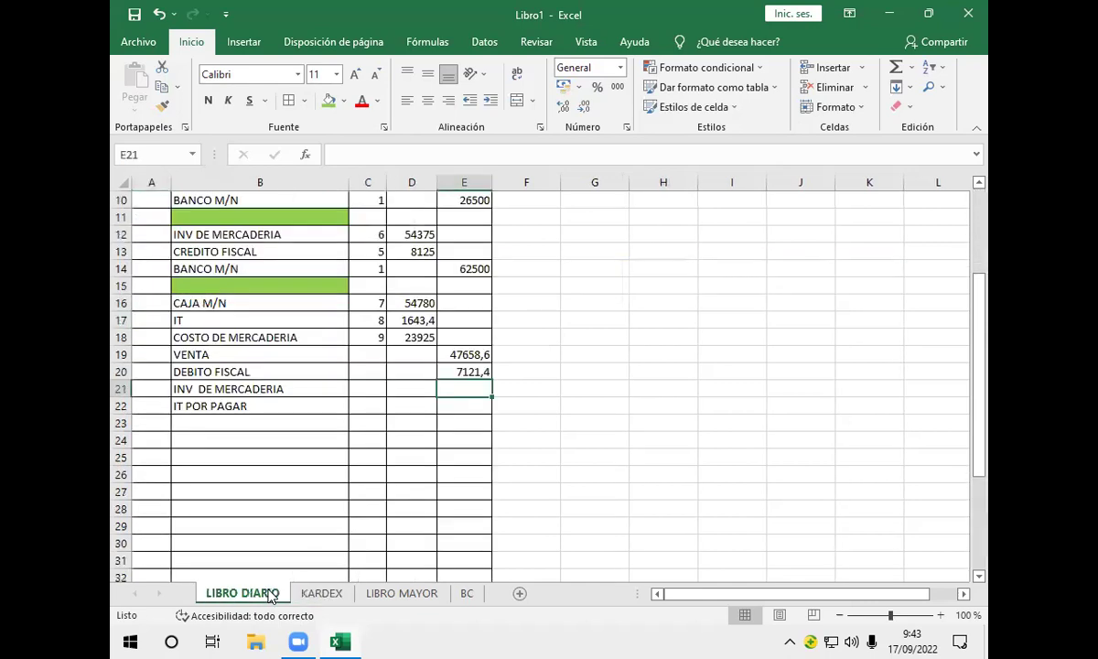
type("+")
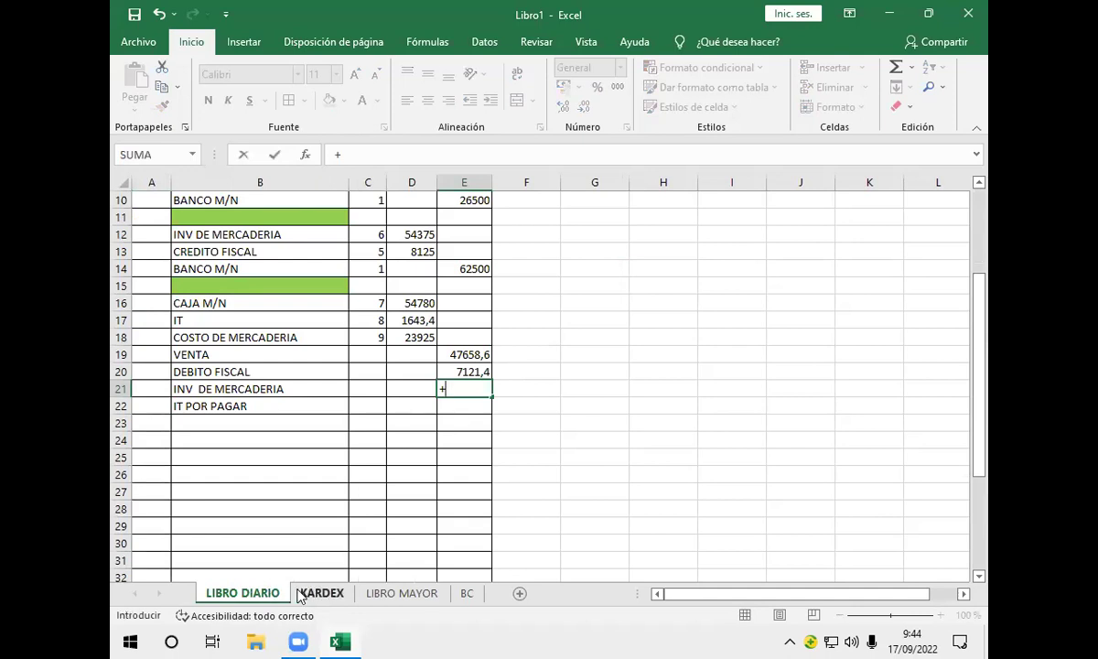
type("1087,")
type("5")
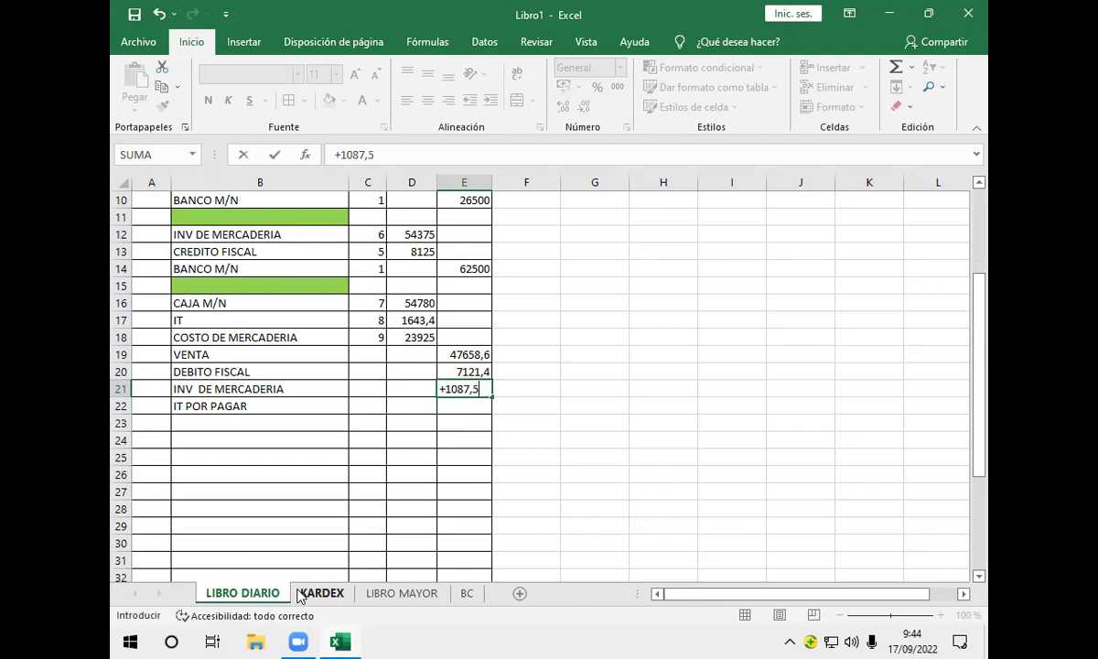
type("0")
left_click(443, 388)
key("BackSpace")
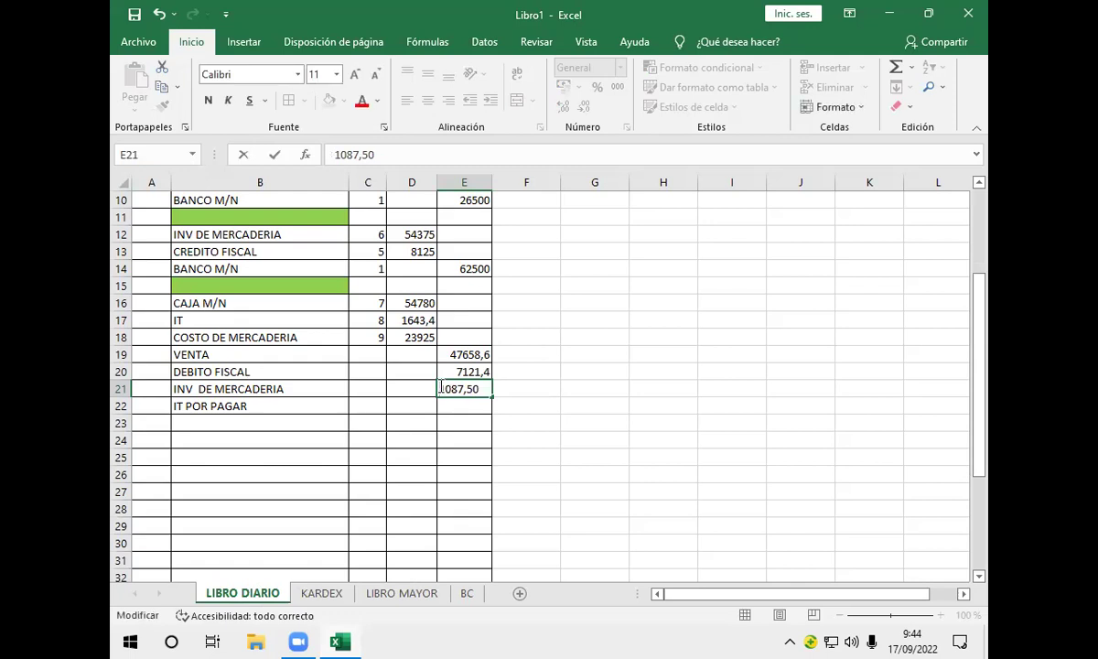
key("Return")
- Turn the INV DE MERCADERIA credit in E21 into the formula +1087,5*22
left_click(449, 387)
double_click(450, 388)
type("+")
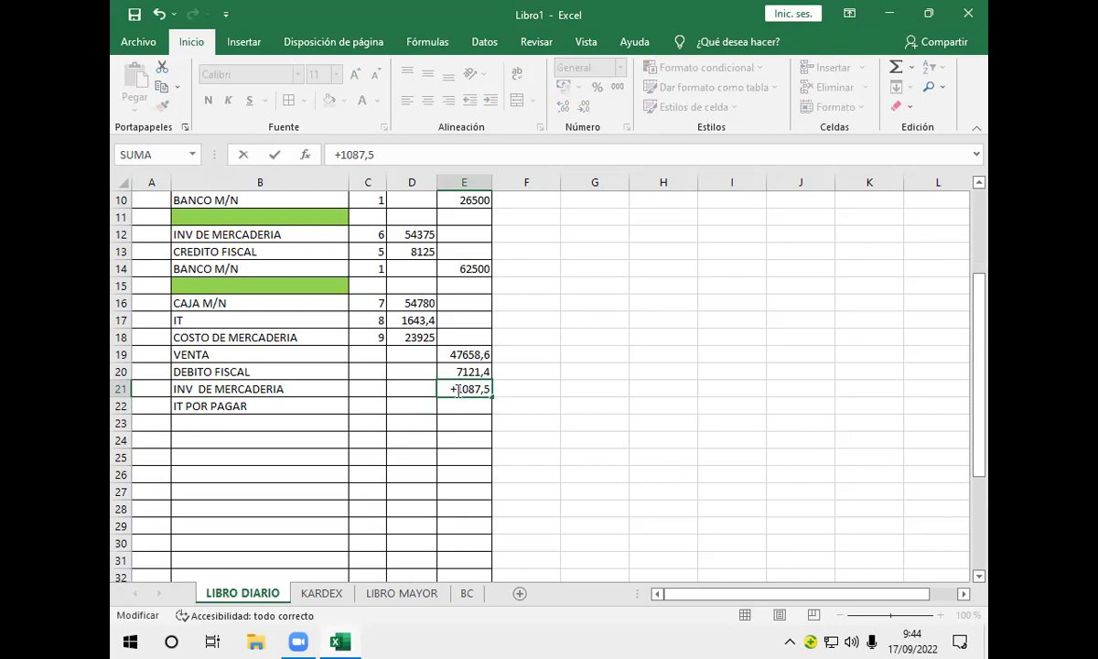
left_click(491, 388)
type("*22")
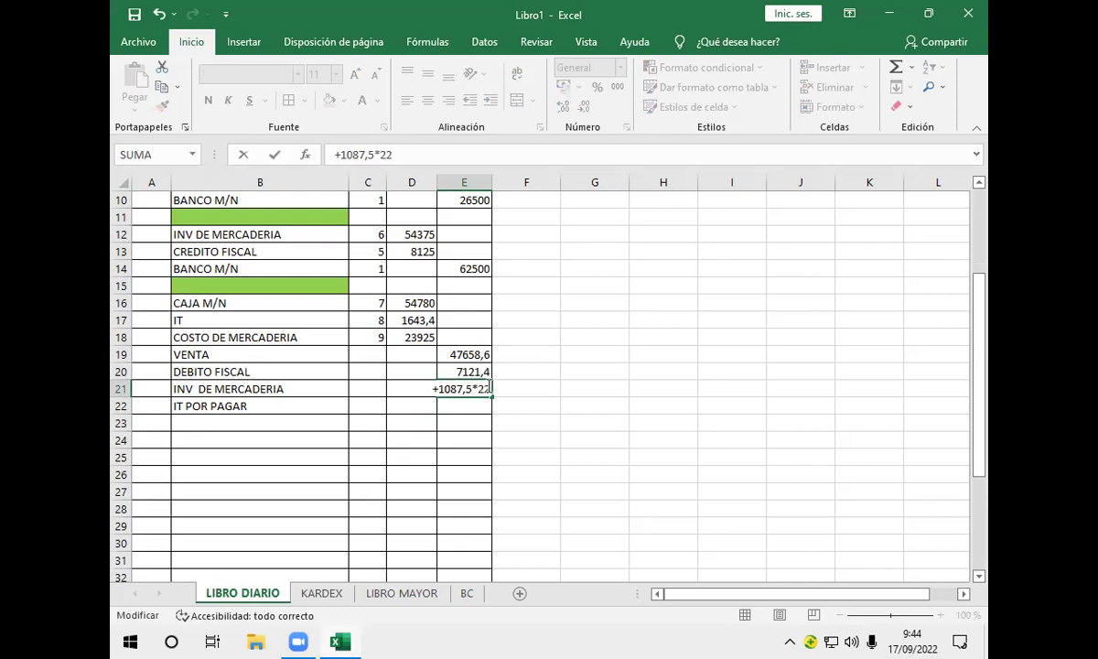
key("Return")
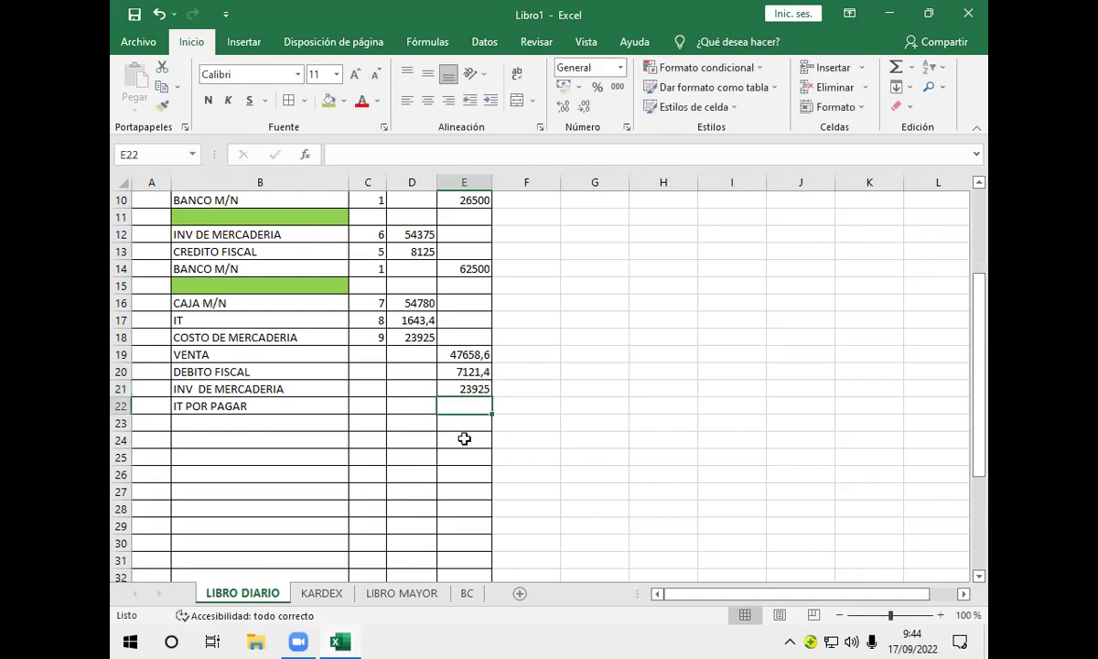
left_click(448, 388)
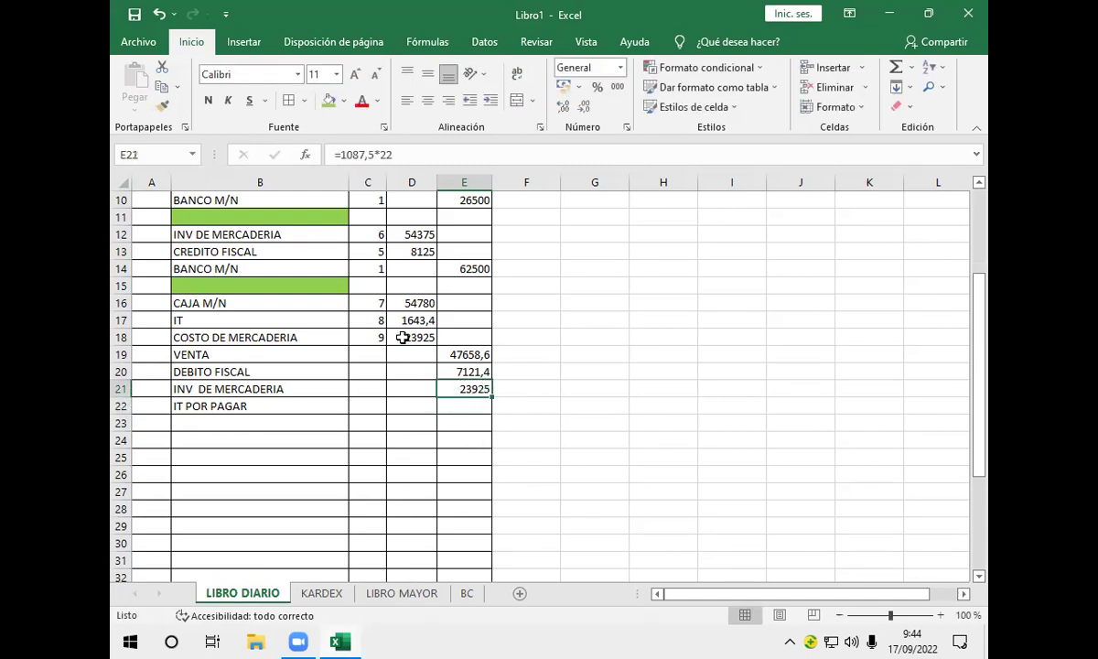
key("ctrl+z")
key("ctrl+y")
- Calculate the IT POR PAGAR credit in E22 as 3% of the CAJA M/N amount with +D16*3%
left_click(472, 407)
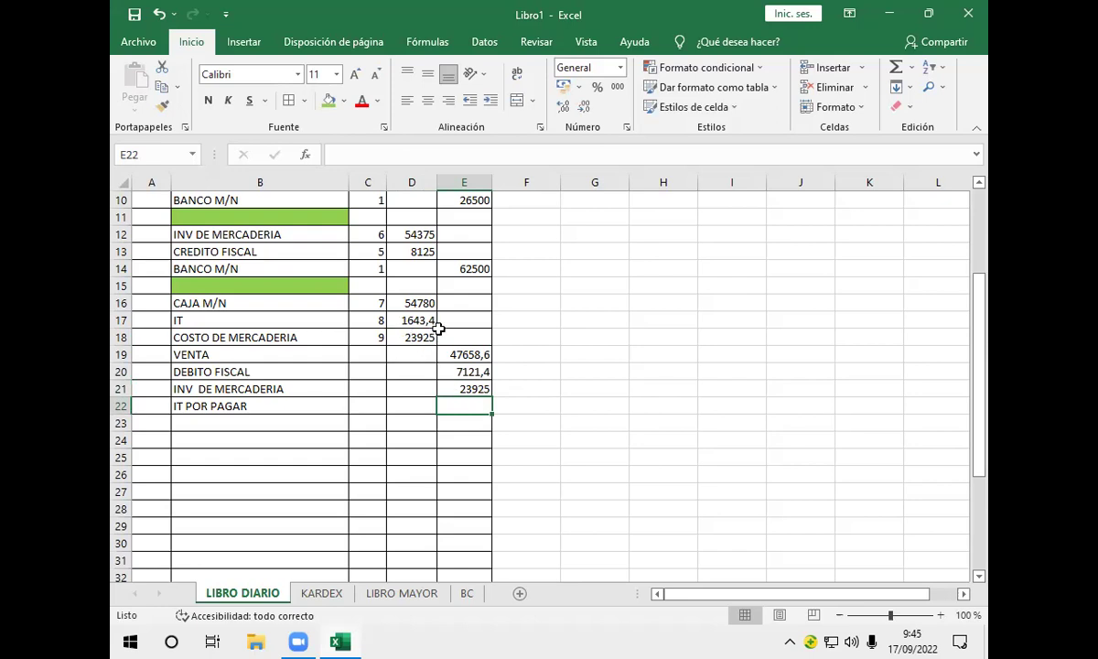
type("+")
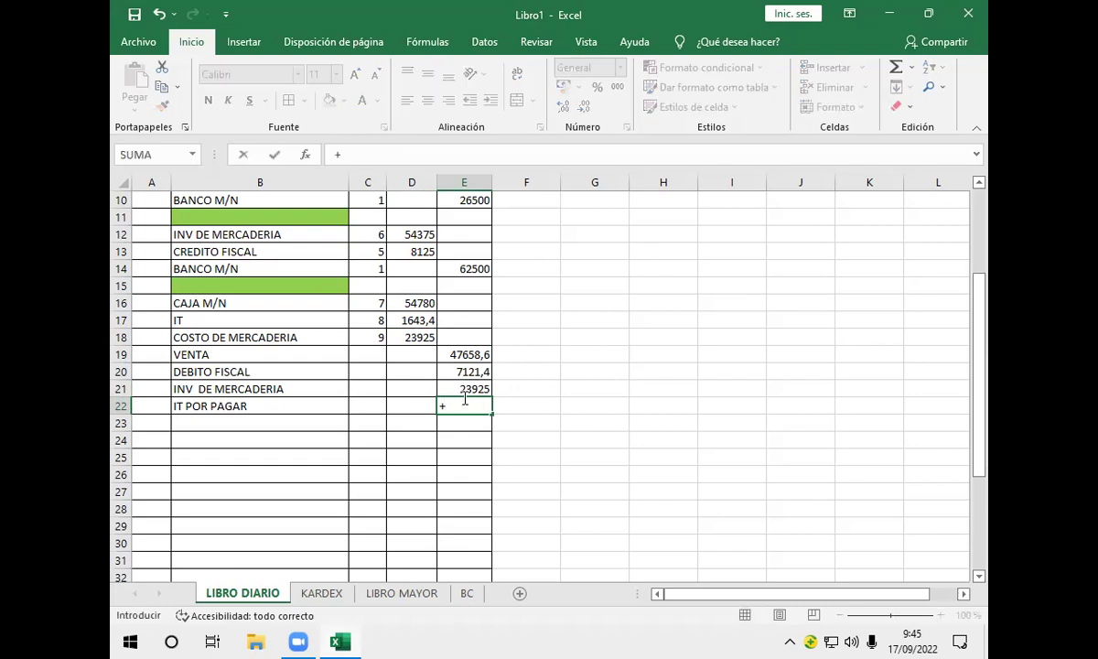
left_click(420, 302)
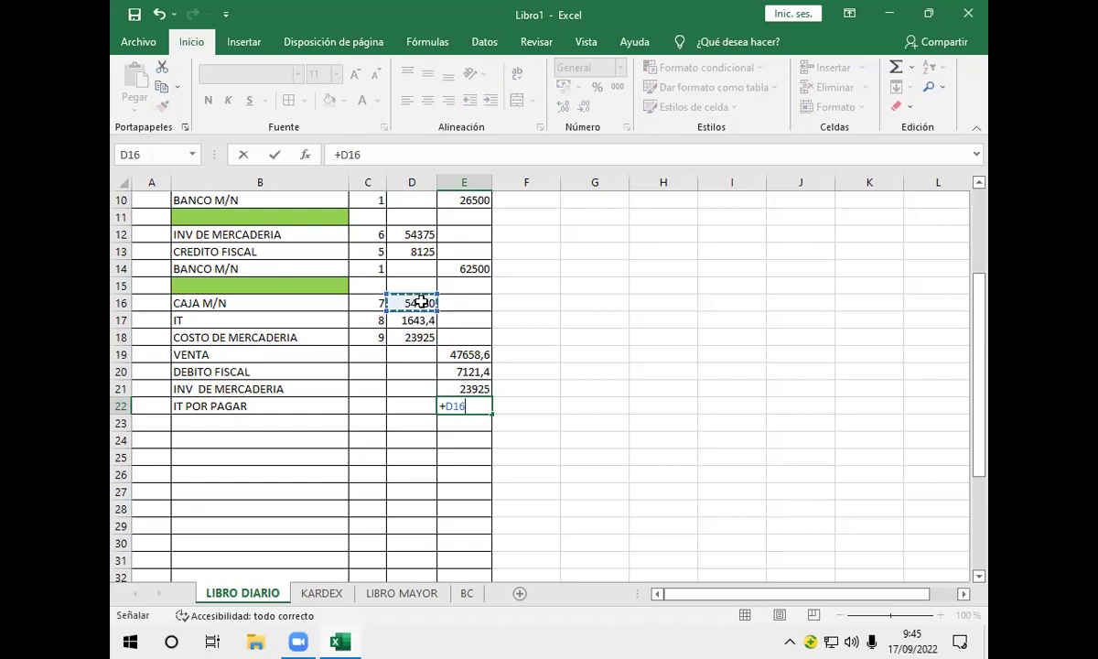
type("*3%")
key("Return")
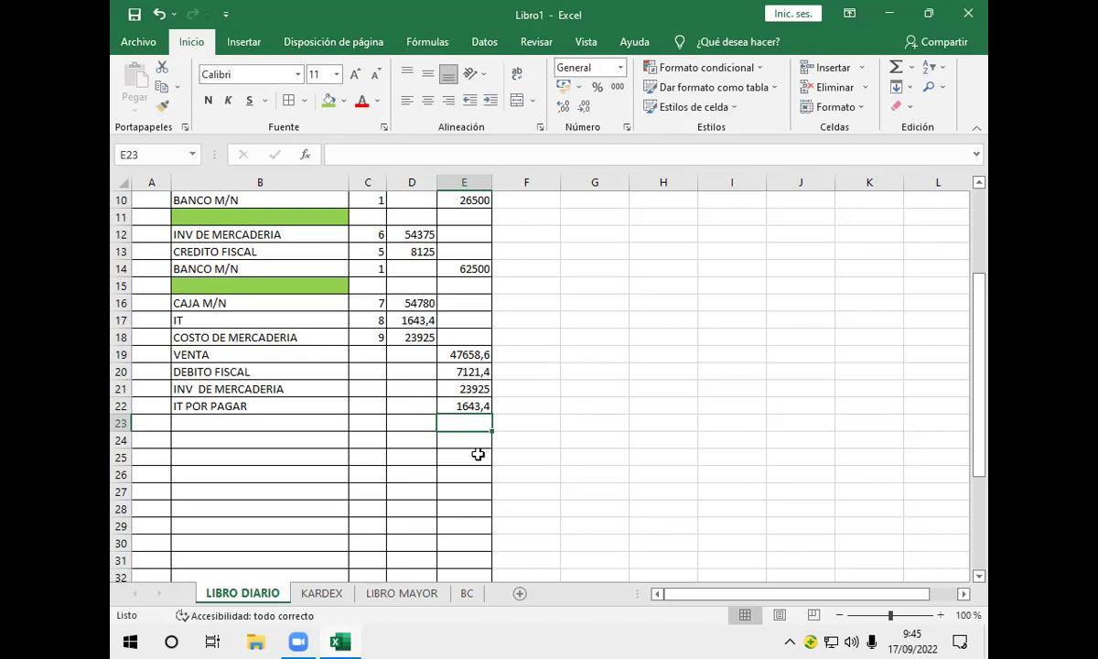
- Format the sales entry's debit and credit amounts in D16:E23 with two decimal places
left_click(407, 421)
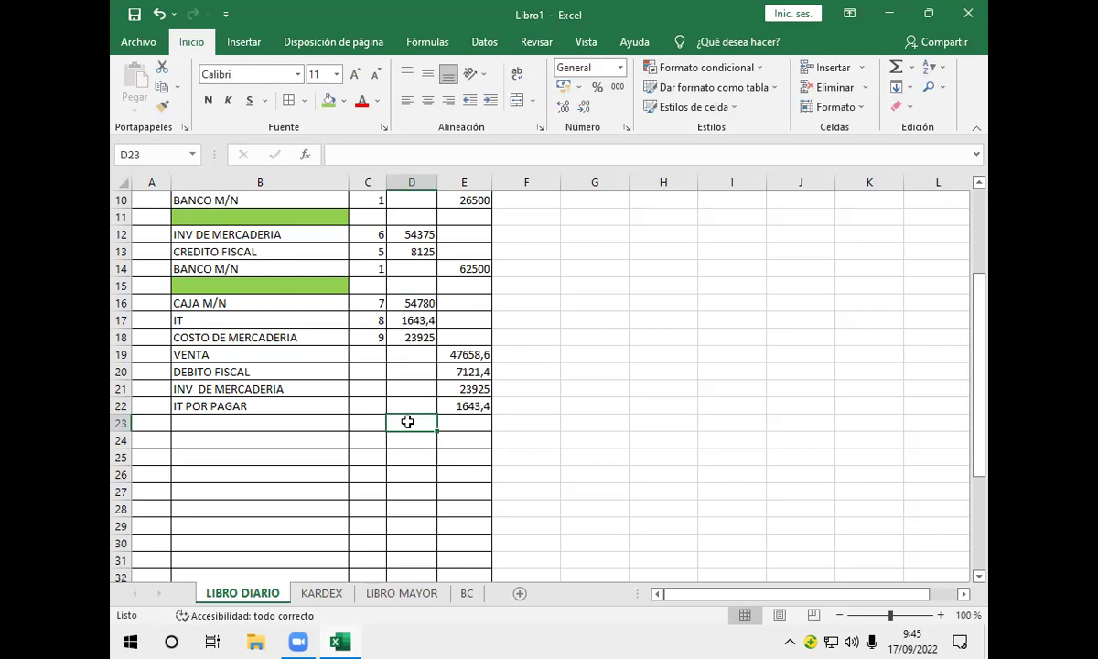
left_click_drag(409, 302, 472, 423)
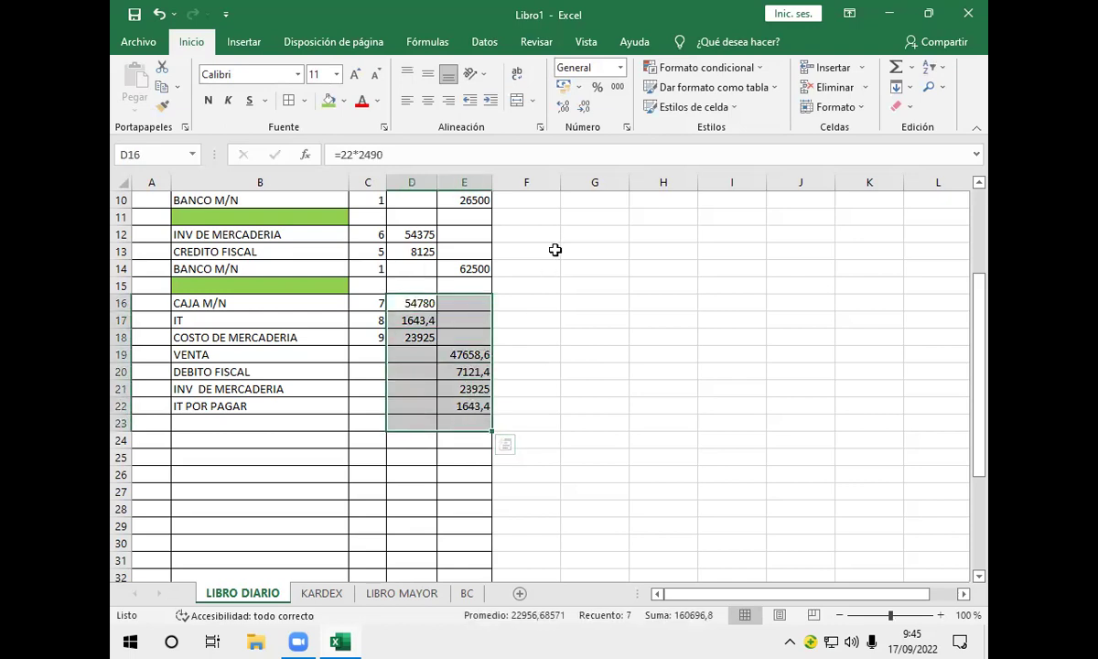
left_click(576, 106)
left_click(573, 107)
left_click(573, 107)
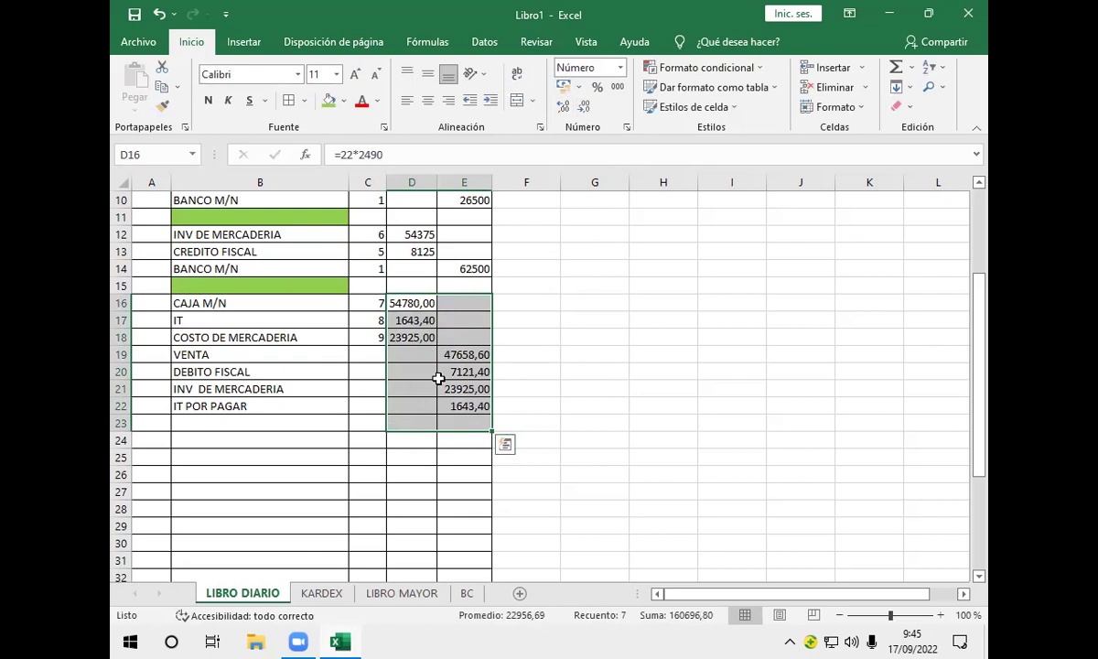
- Total the sales entry's debit and credit columns in D23 and E23 with AutoSum
left_click(895, 74)
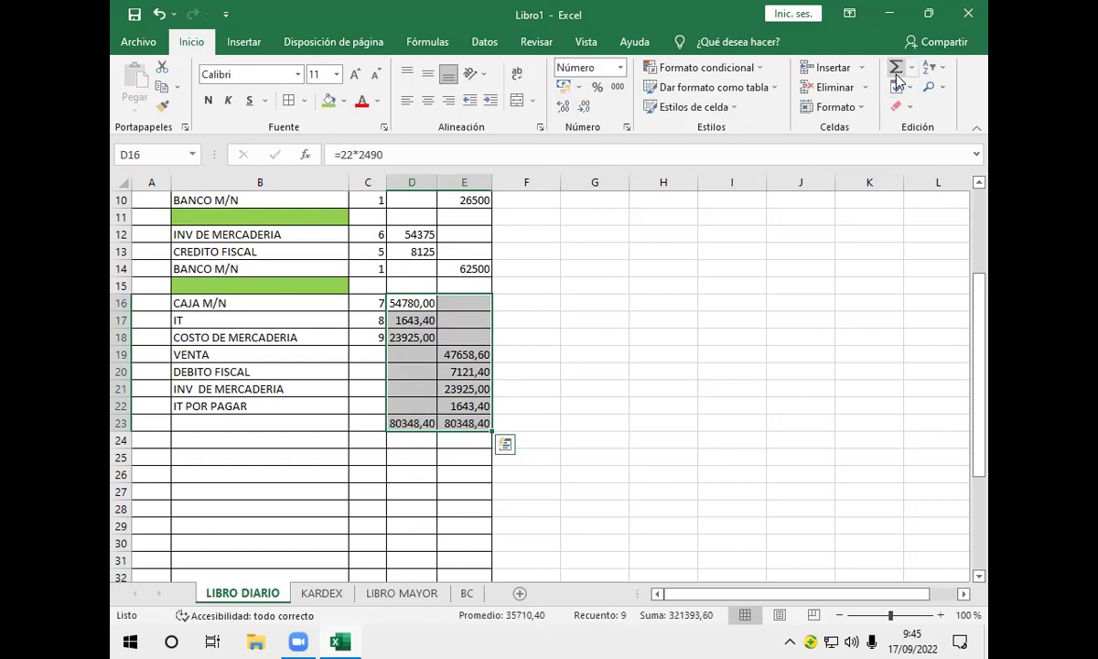
left_click(568, 384)
left_click(407, 421)
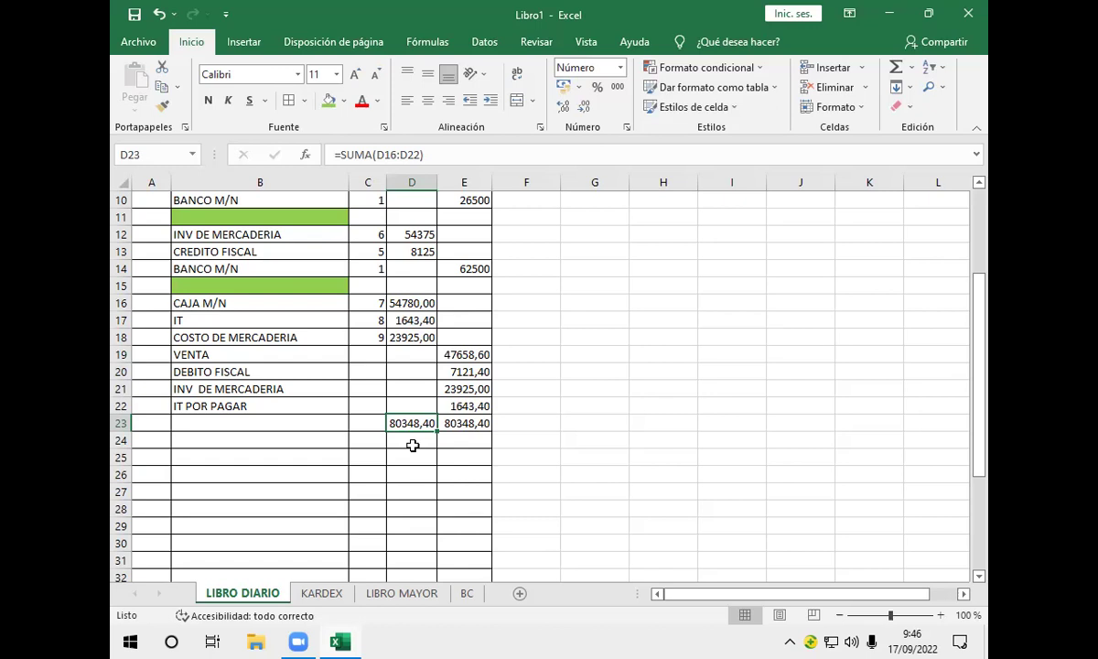
- Fill cell B23 below IT POR PAGAR with green to close the sales entry
left_click(289, 421)
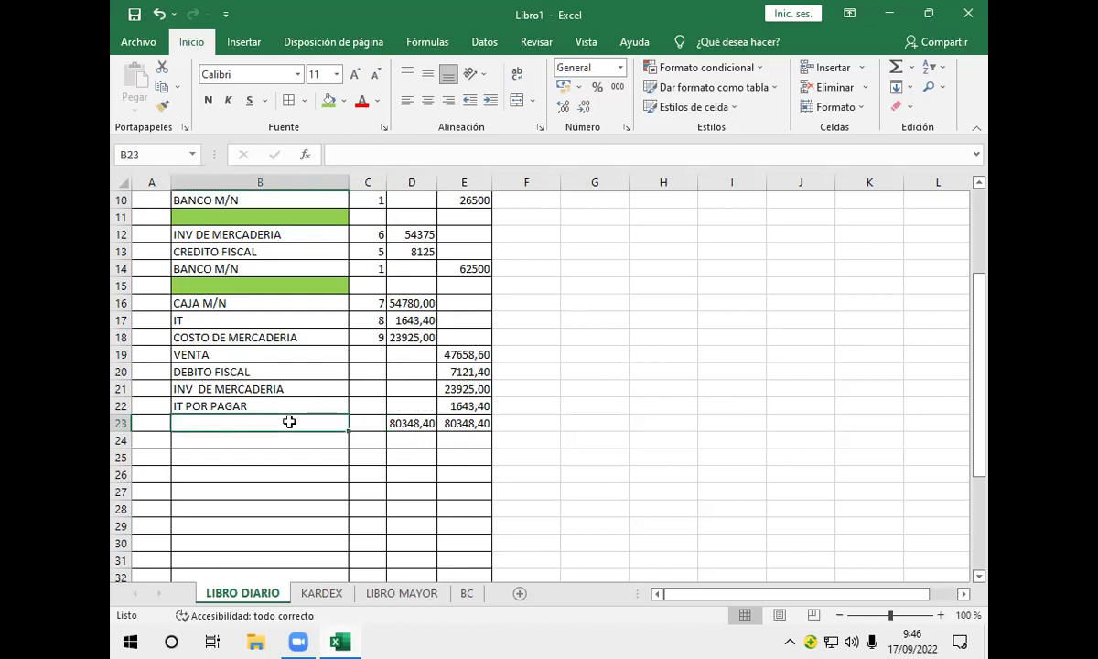
left_click(329, 101)
left_click(327, 452)
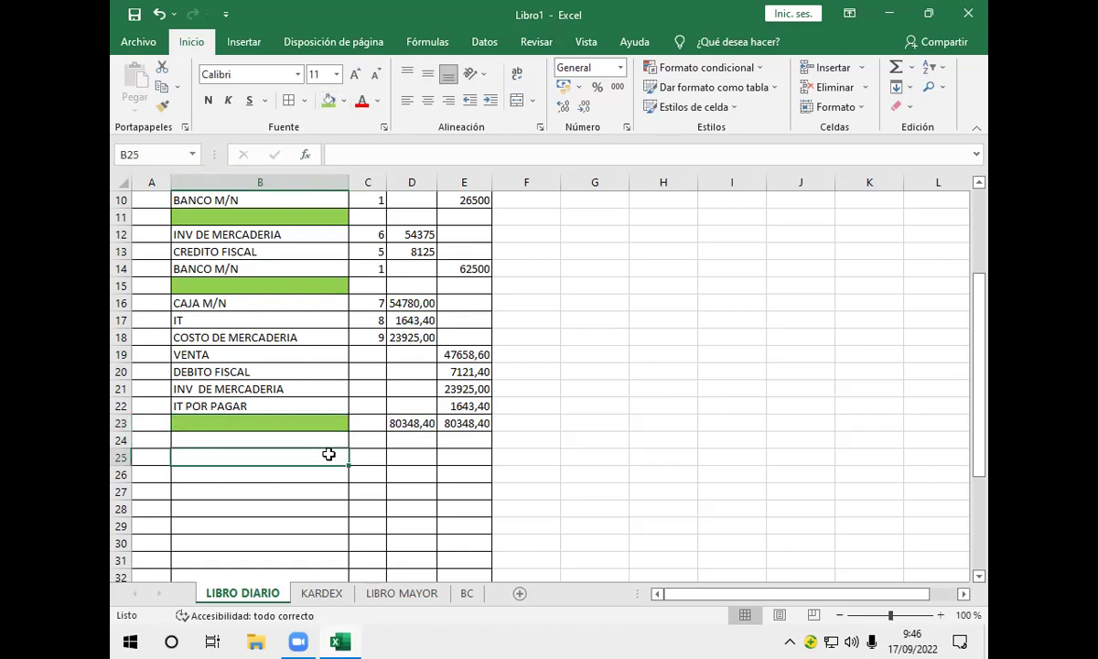
left_click(327, 470)
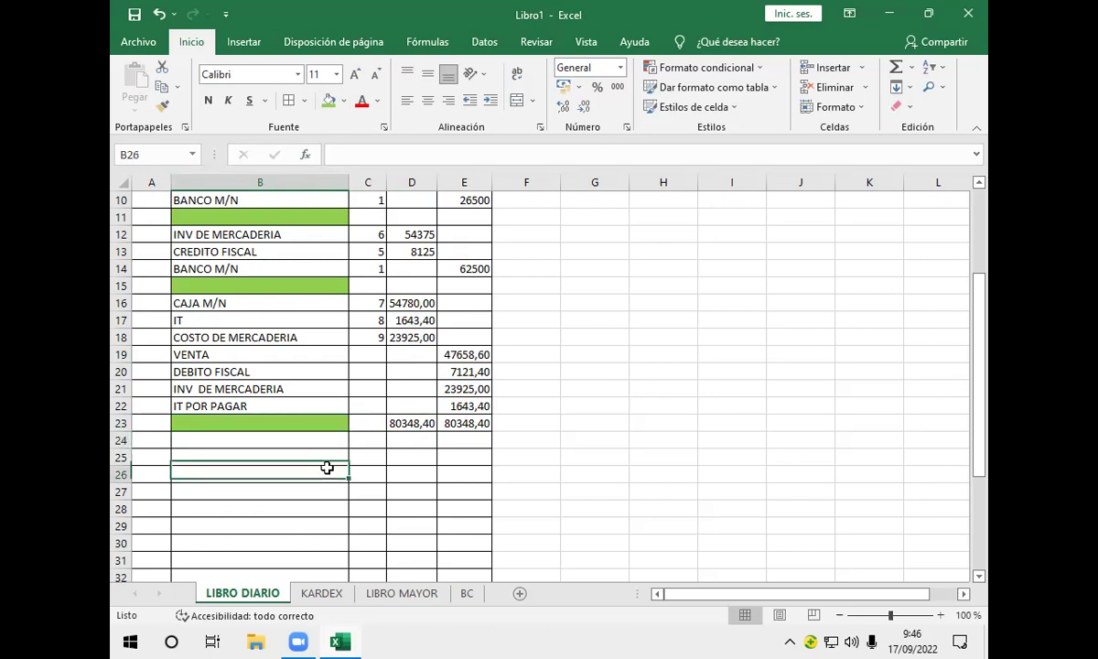
- On the KARDEX sheet, enter FECHA 2 and DETALLE VENTA DE MERCADERIA in row 8, and widen column B to fit the text
left_click(327, 591)
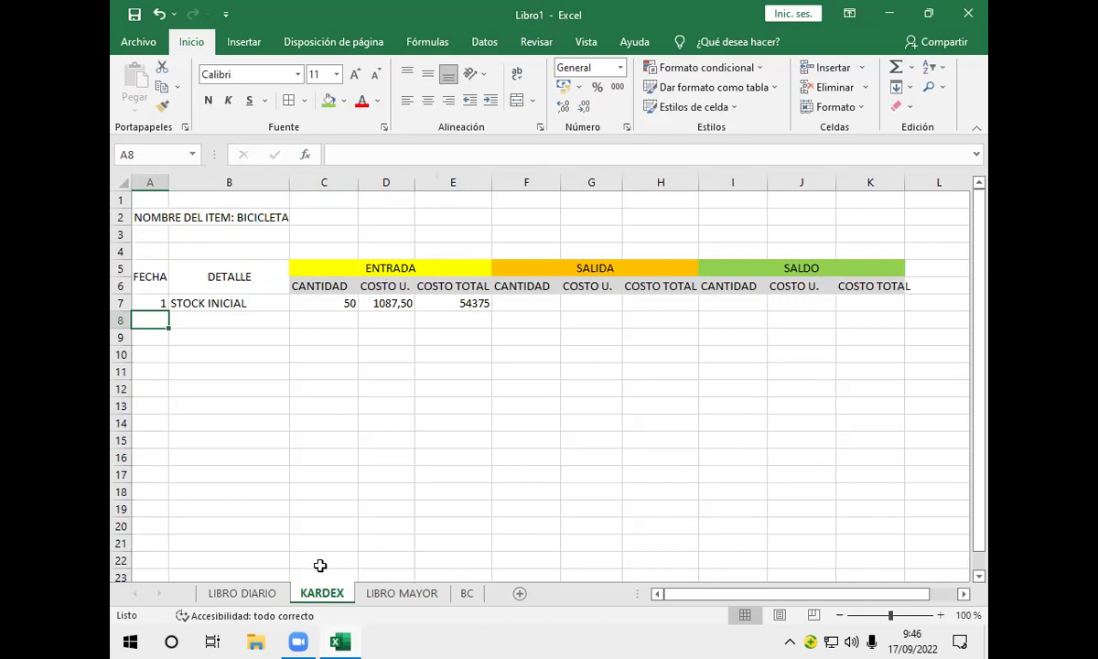
left_click(191, 318)
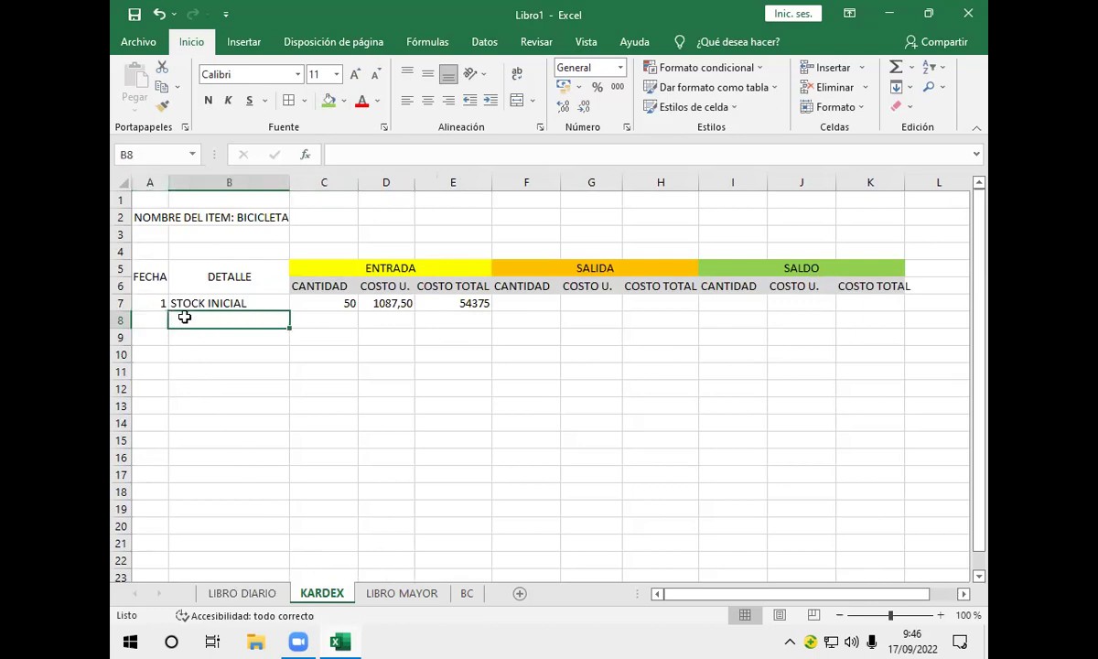
left_click(145, 319)
type("2")
key("Tab")
type("VEN")
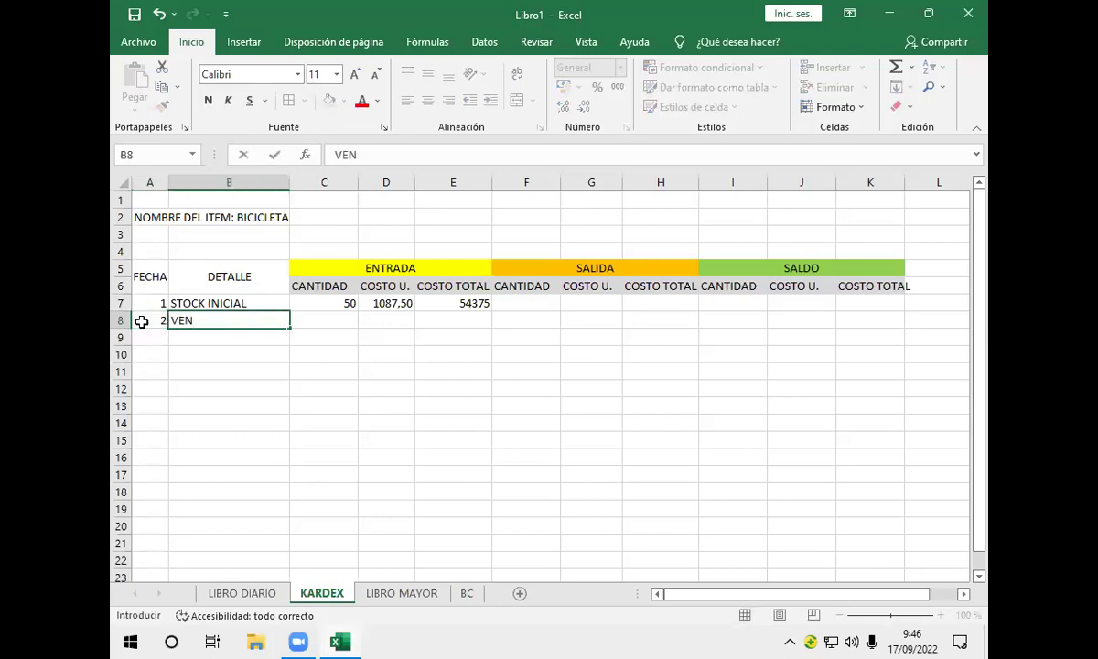
type("TA DE MER")
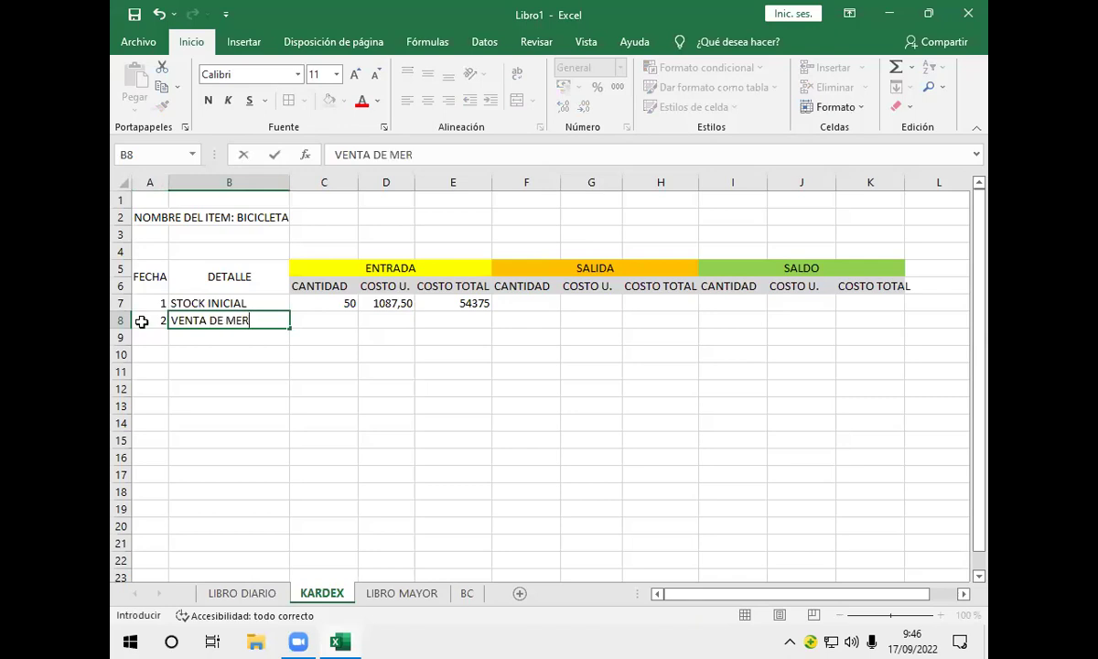
type("CADERIA")
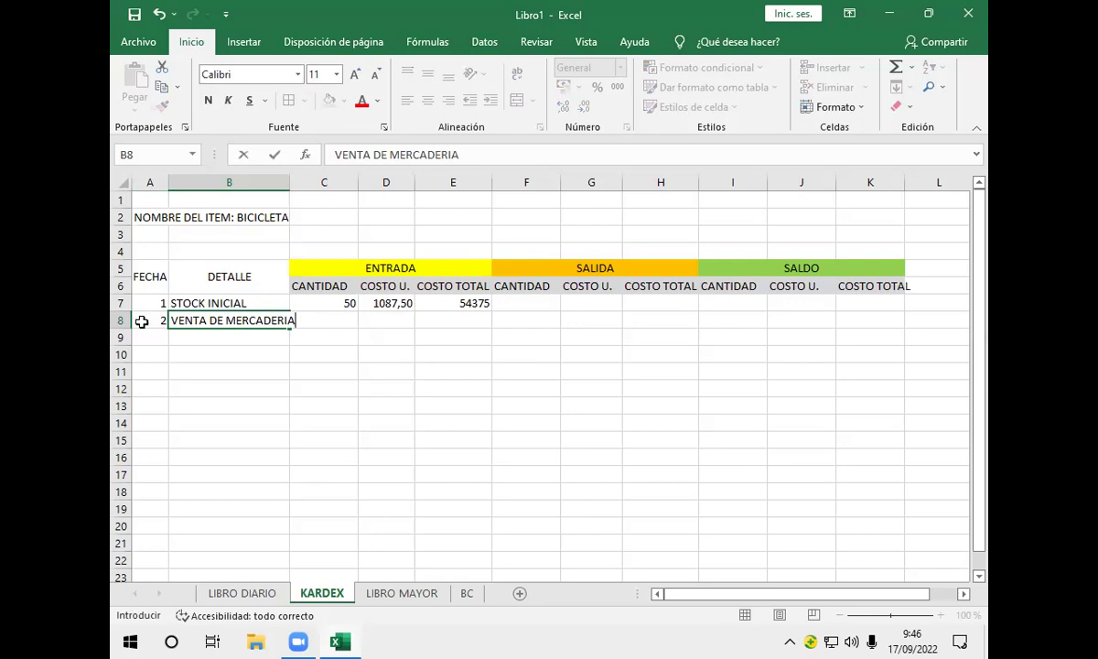
key("Tab")
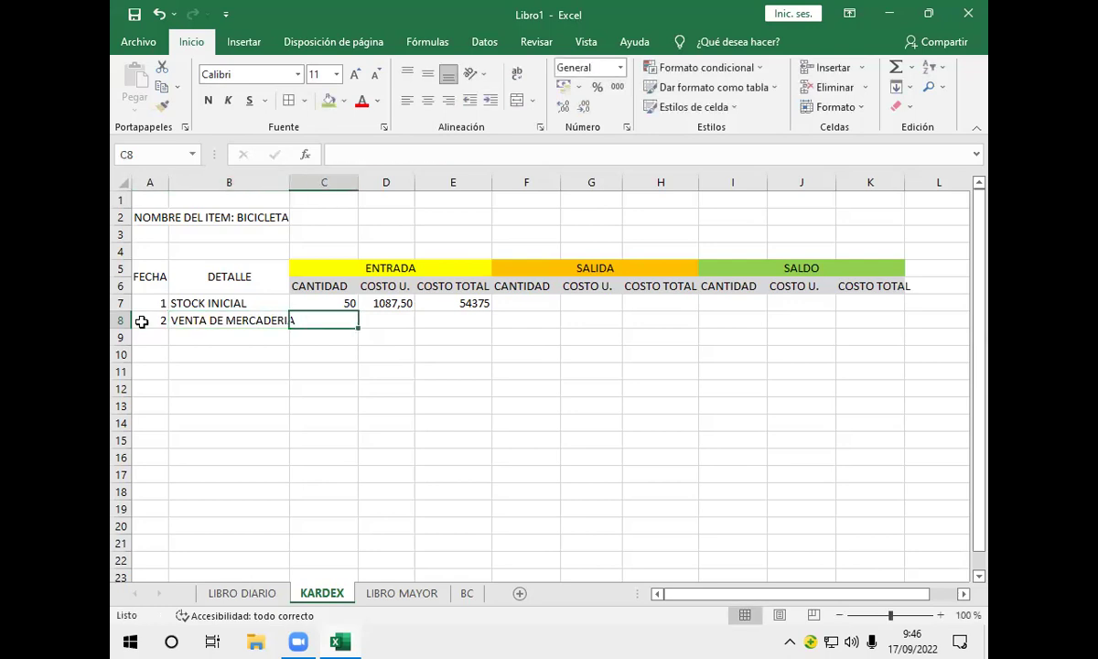
left_click(205, 320)
left_click_drag(288, 186, 299, 186)
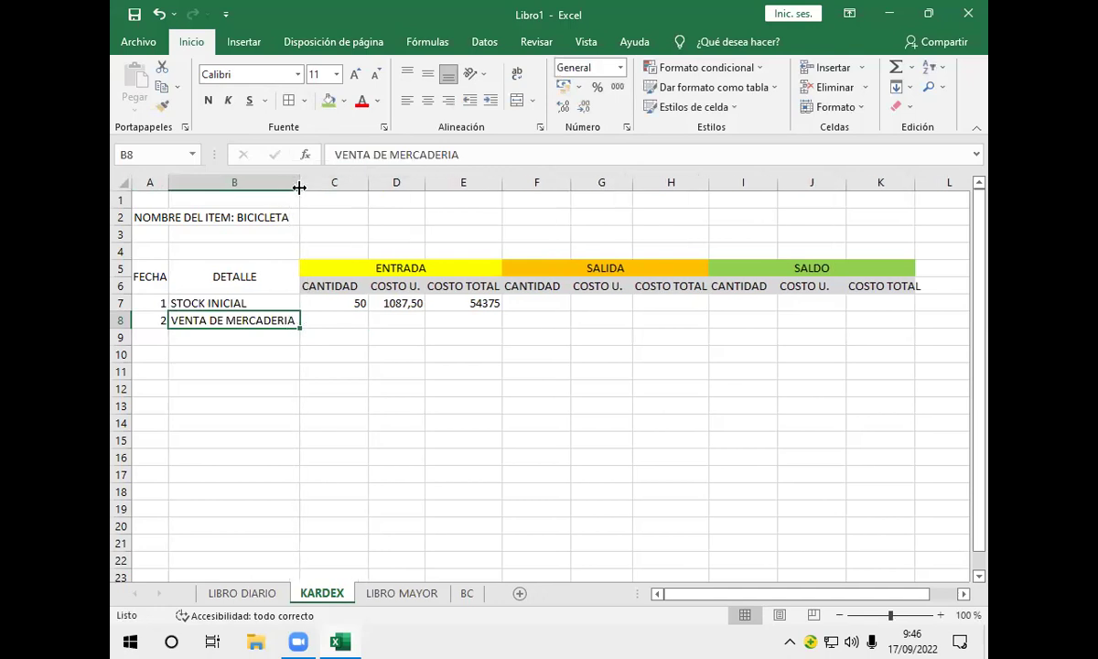
- Enter 22 as the SALIDA quantity for VENTA DE MERCADERIA in F8
left_click(548, 321)
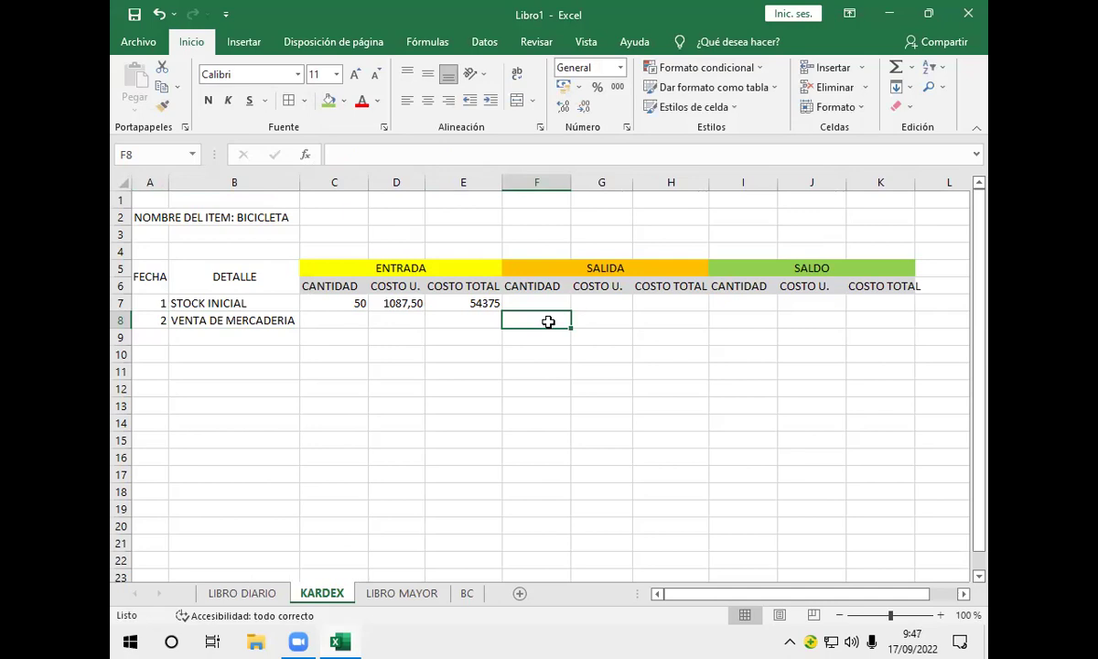
left_click(548, 303)
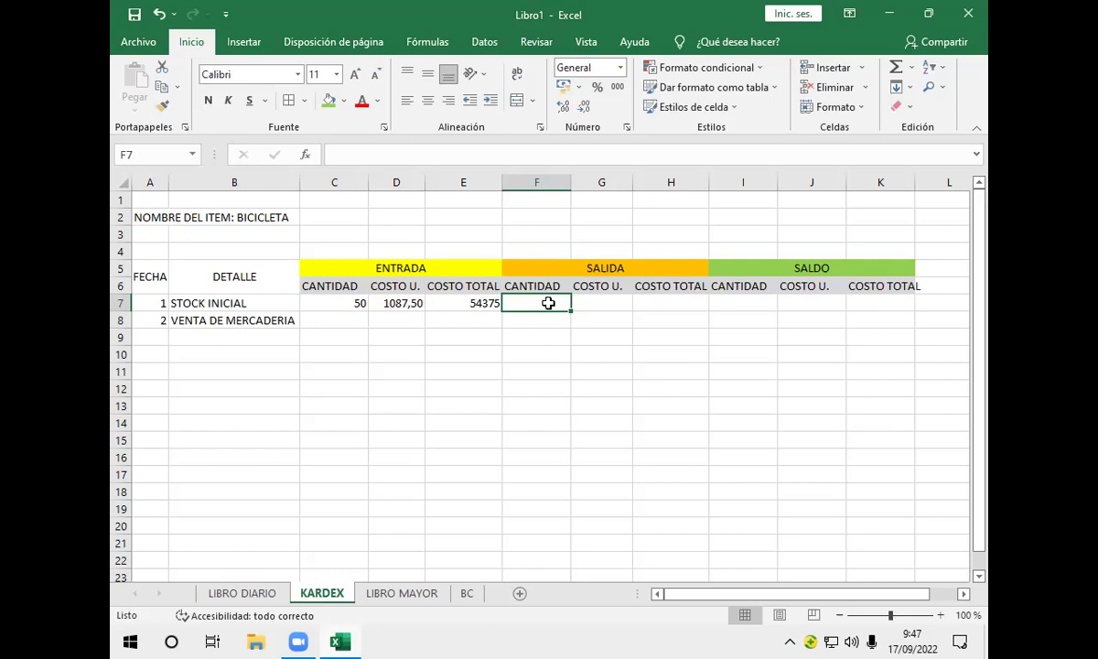
left_click(534, 324)
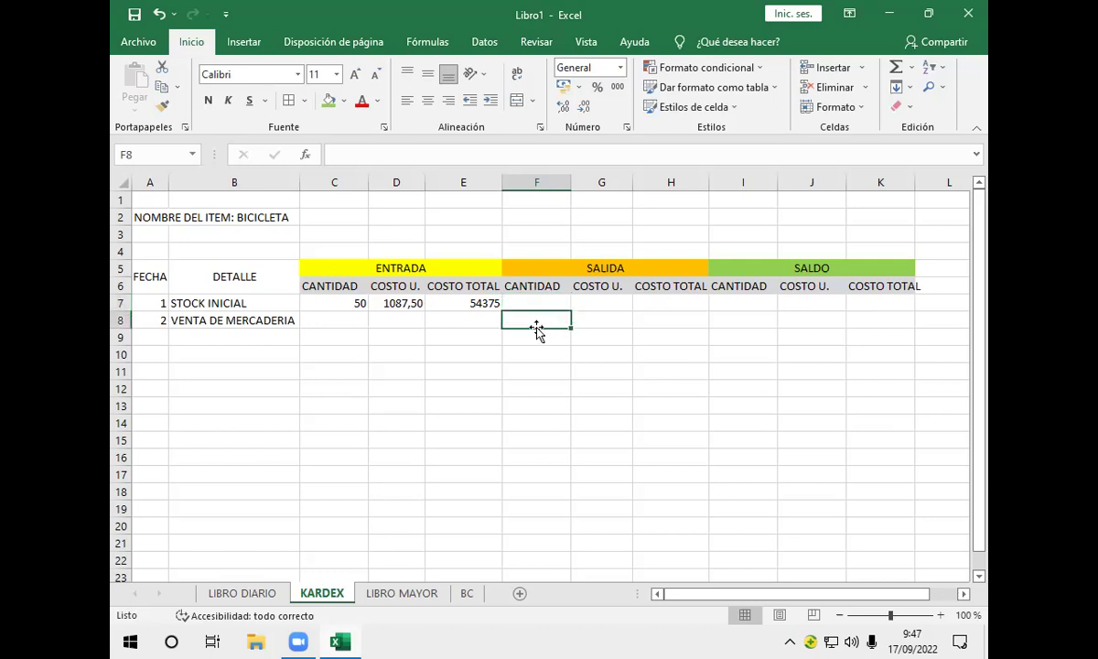
type("22")
key("Return")
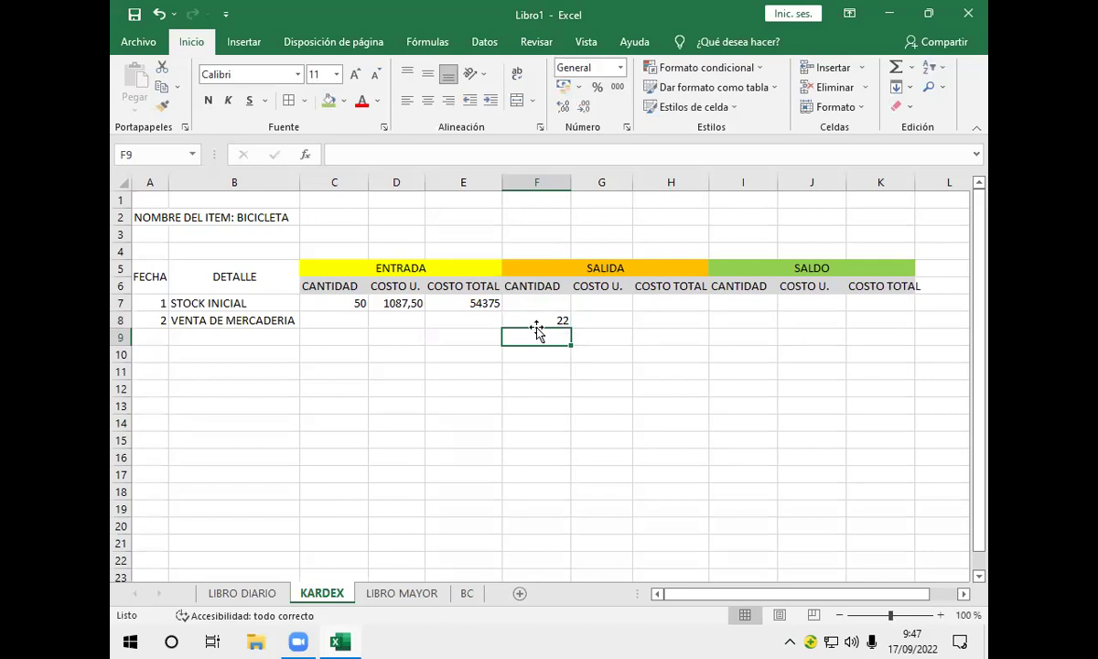
- Link the STOCK INICIAL balance quantity in I7 to the ENTRADA quantity with +C7
left_click(580, 319)
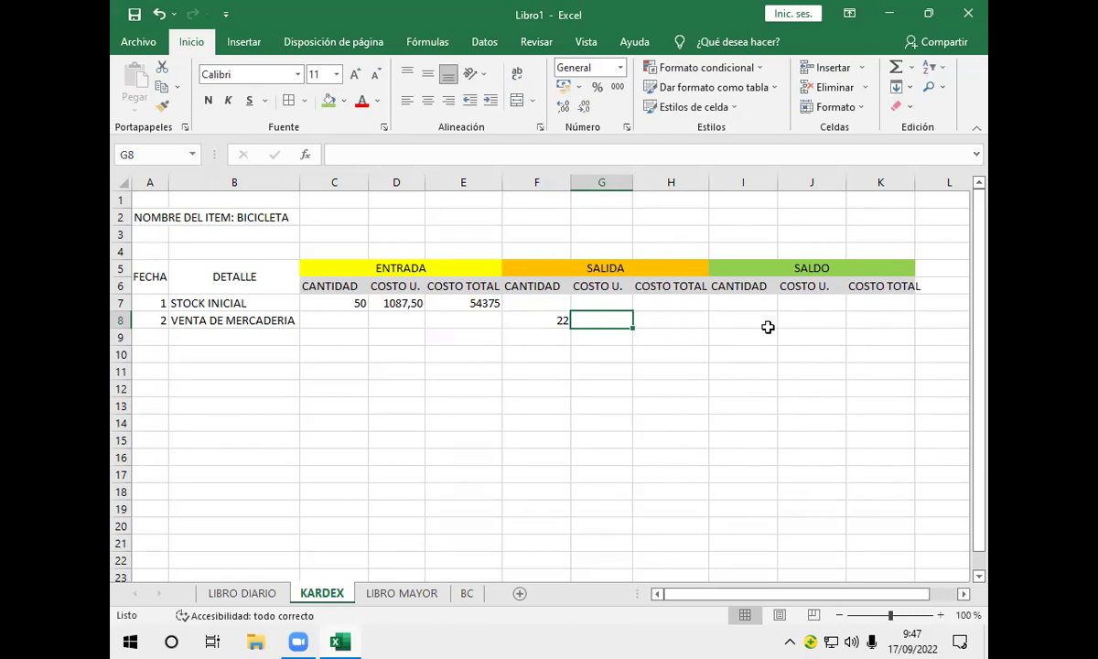
left_click(737, 320)
left_click(740, 302)
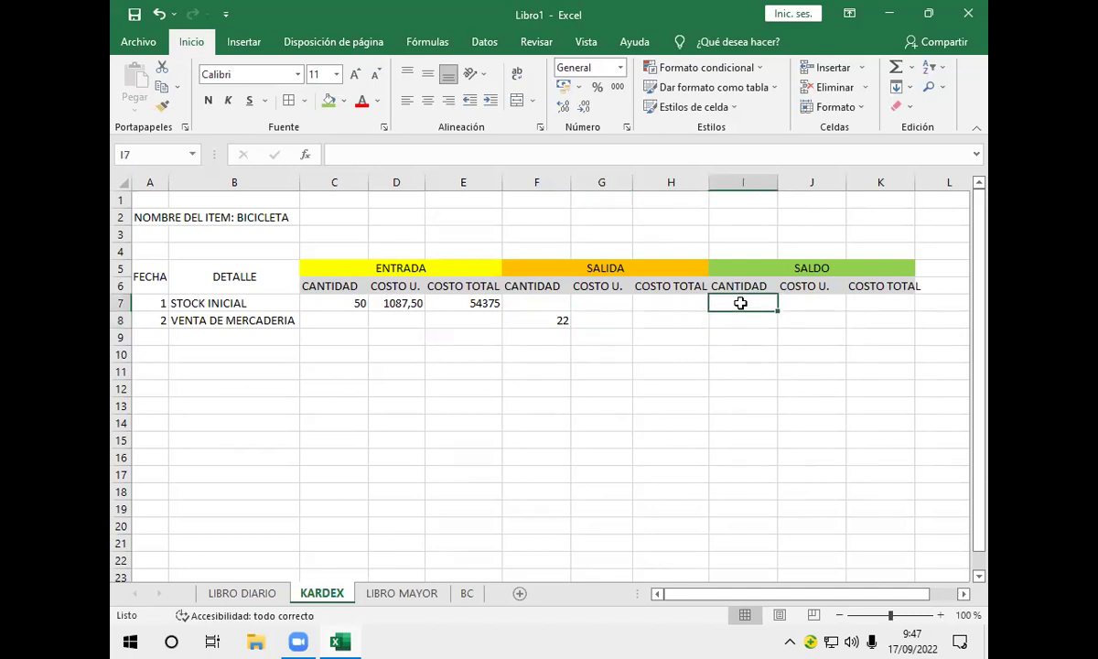
type("+")
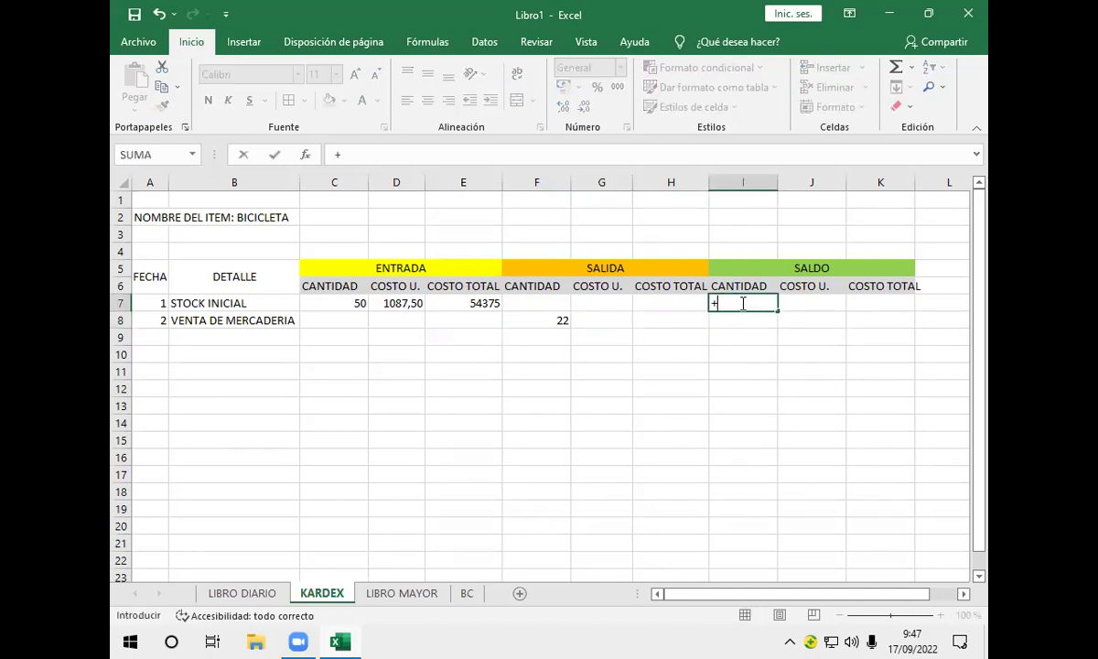
left_click(334, 304)
key("Return")
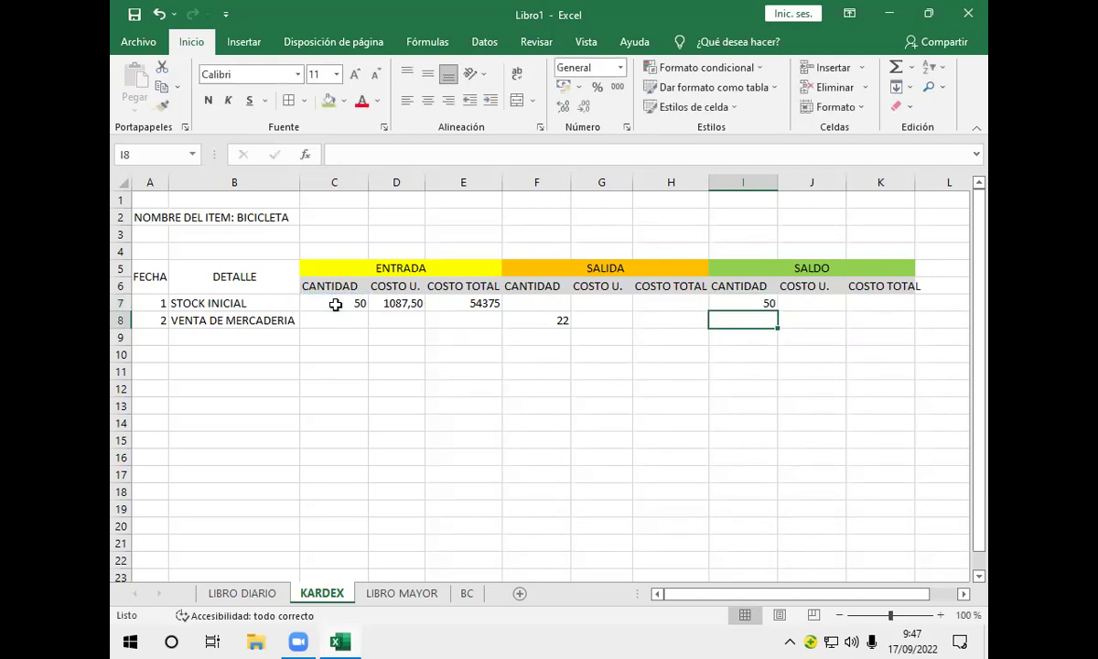
- Link the STOCK INICIAL balance COSTO TOTAL in K7 to the ENTRADA total cost with +E7
left_click(801, 303)
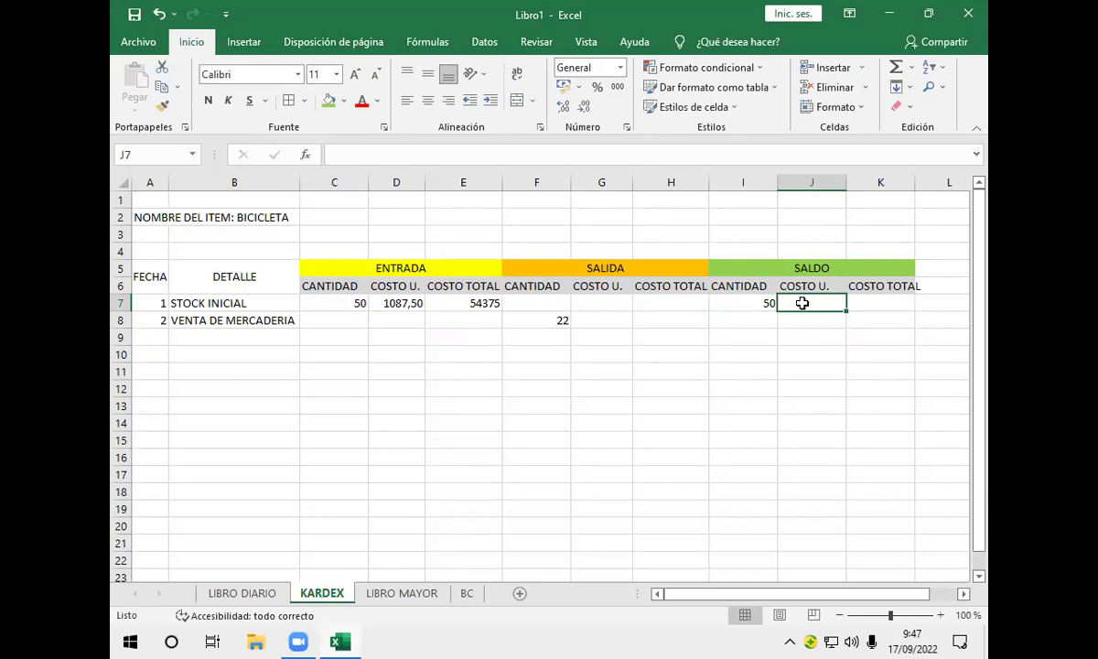
left_click(876, 302)
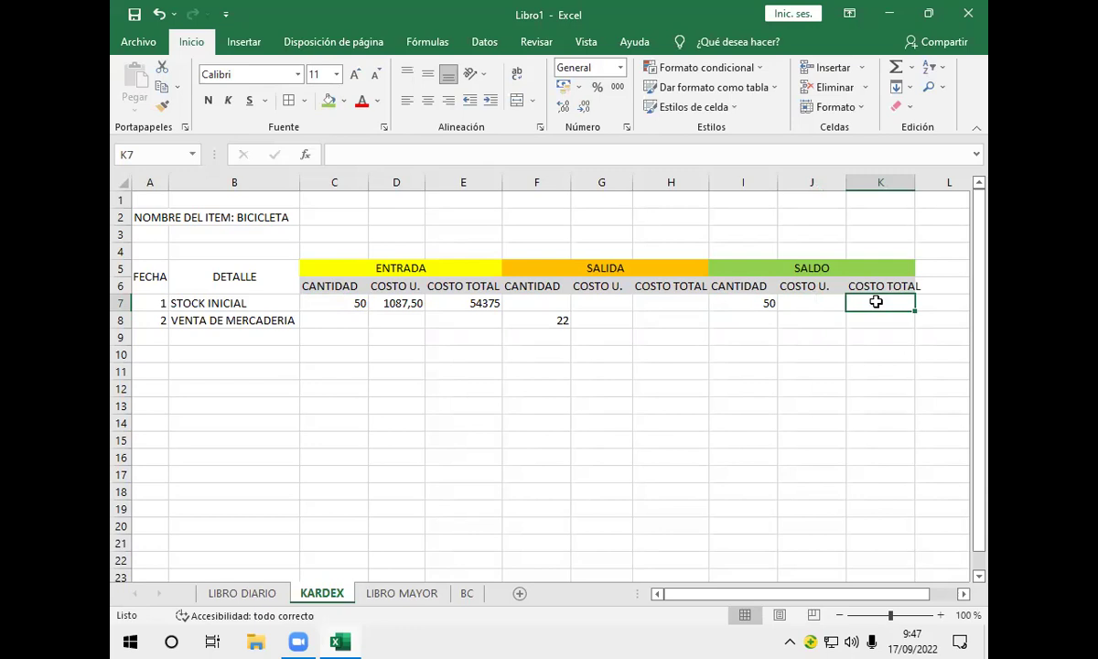
type("+")
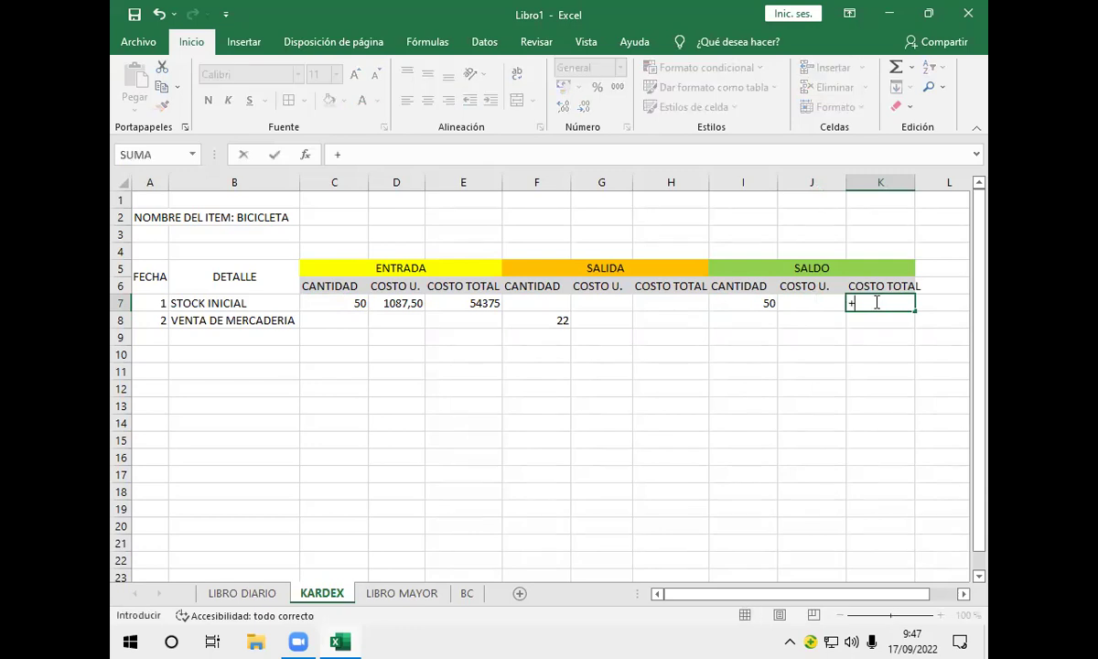
left_click(406, 303)
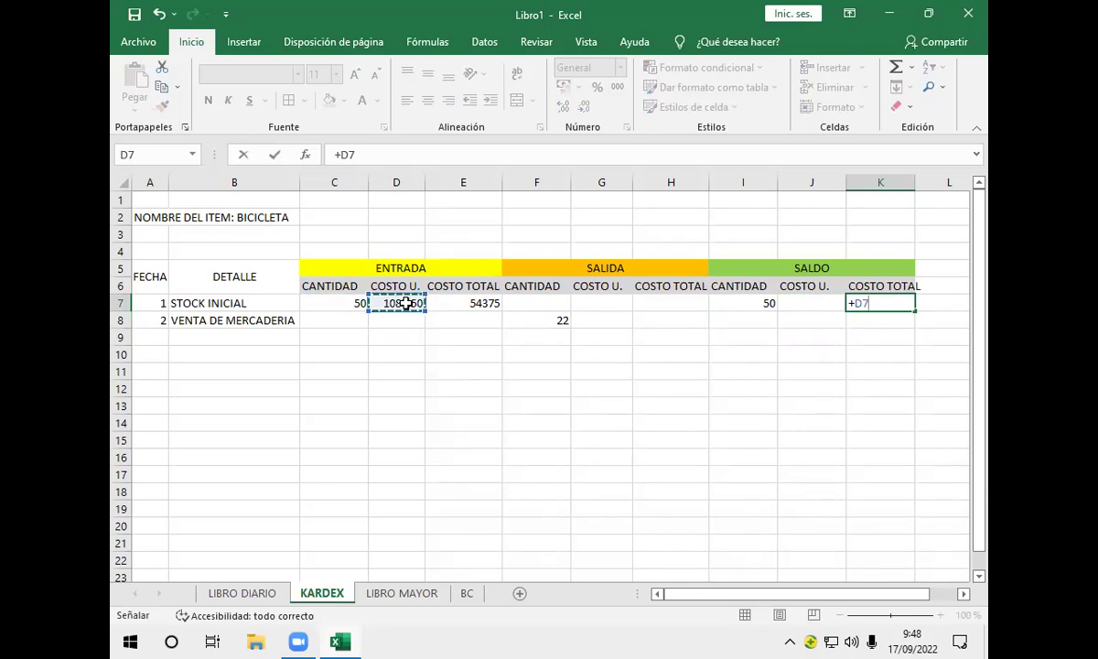
left_click(472, 303)
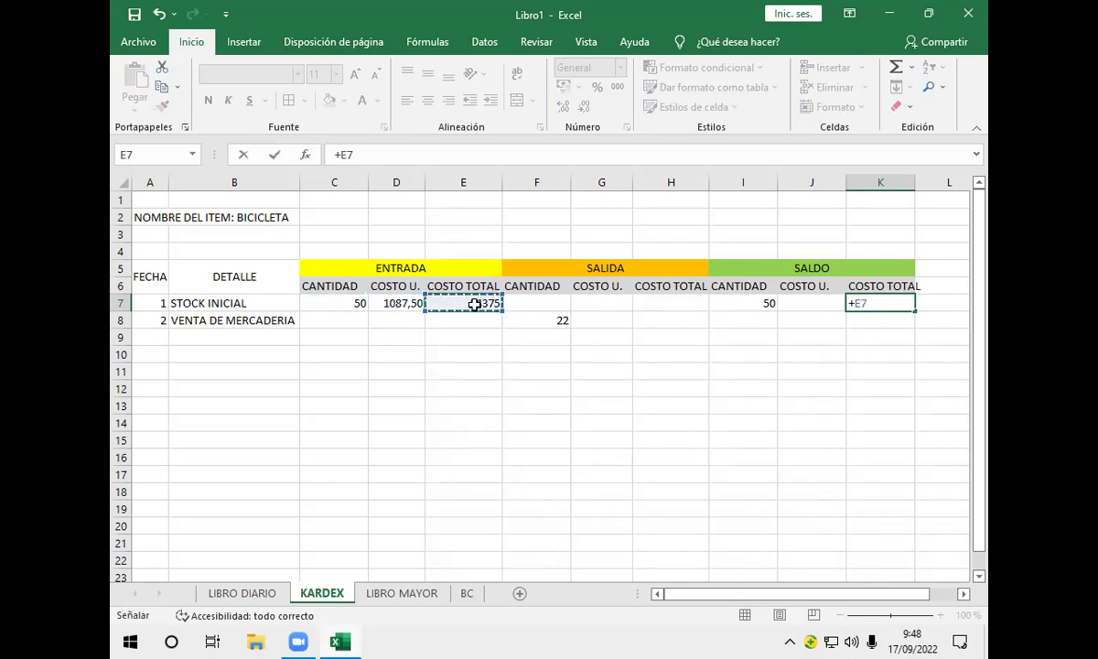
key("Return")
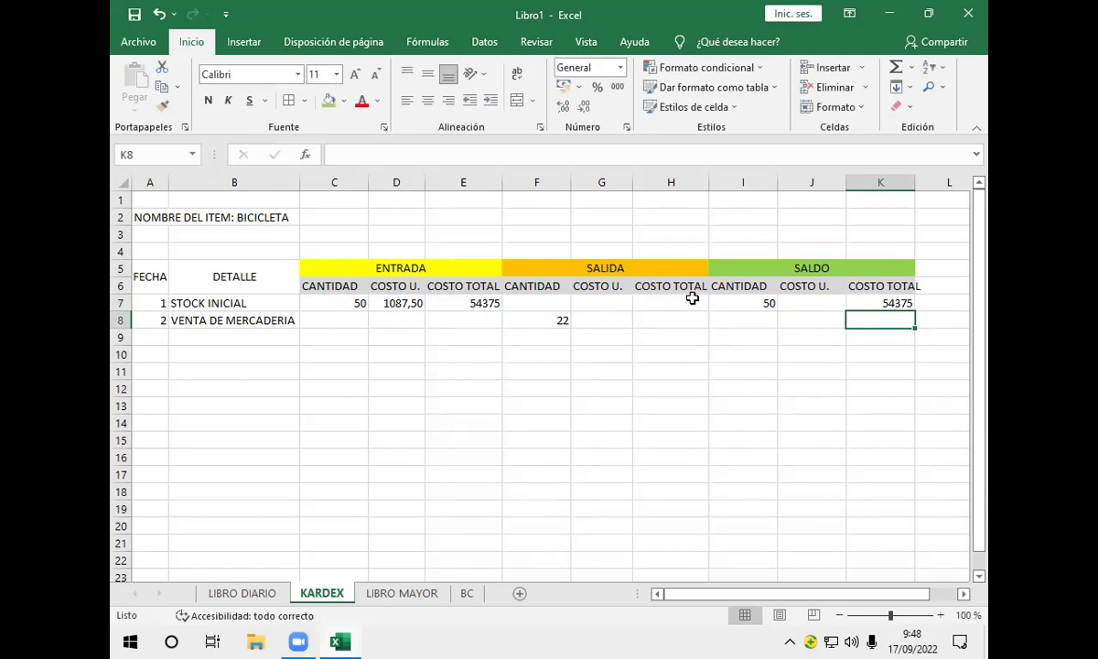
- Calculate the SALDO unit cost in J7 with +K7/I7 and format it with two decimal places
left_click(806, 308)
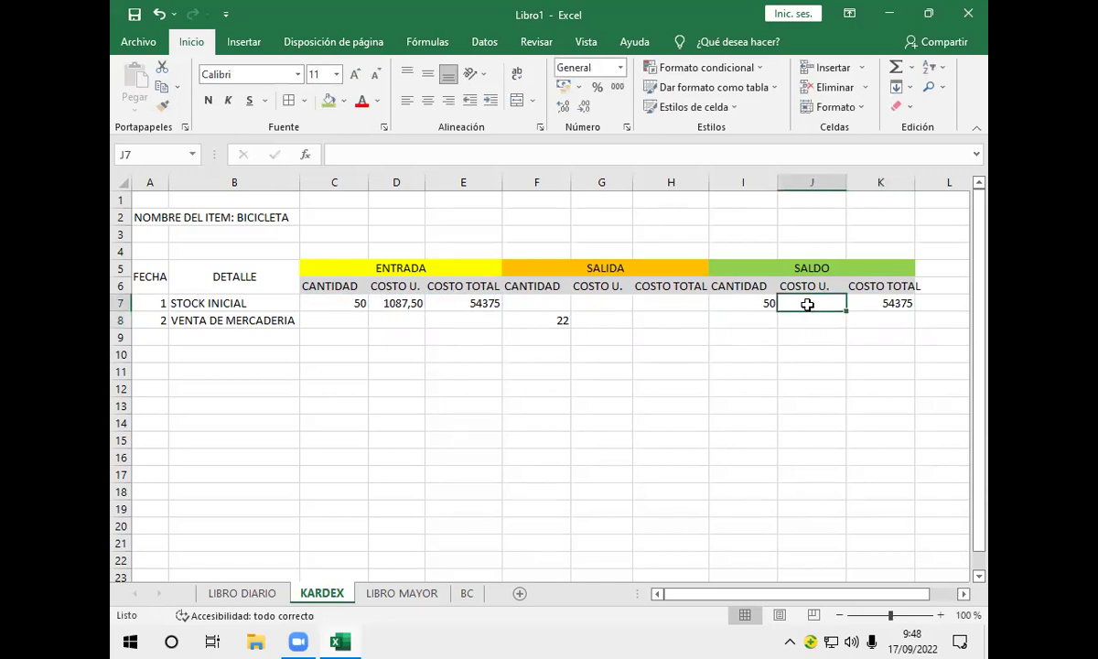
type("+")
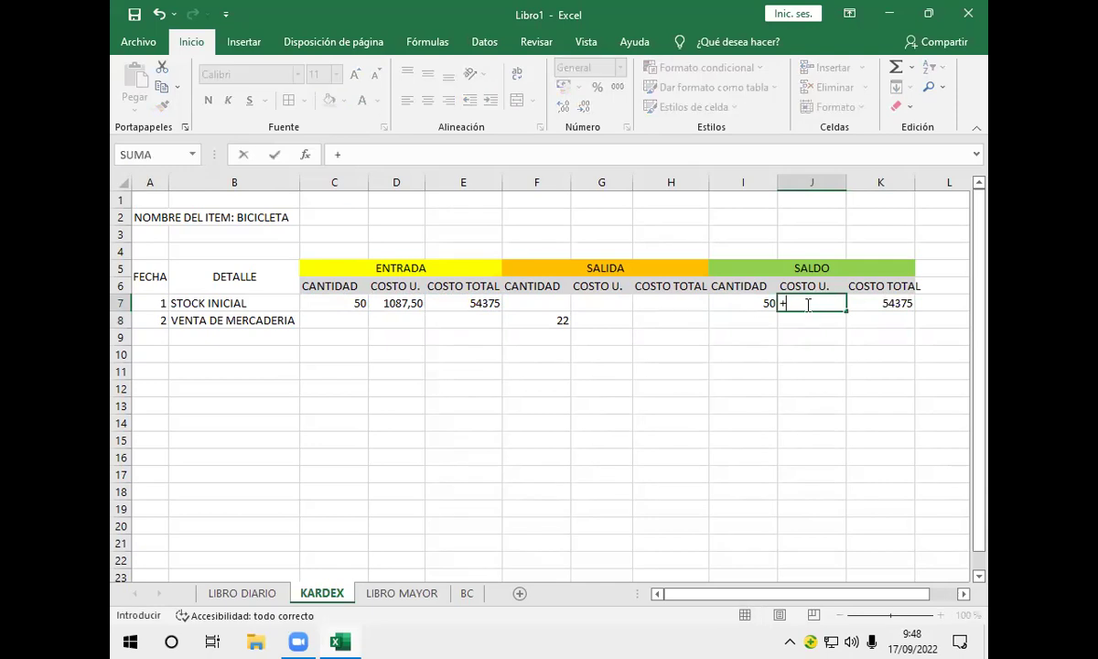
left_click(877, 304)
type("/")
left_click(736, 302)
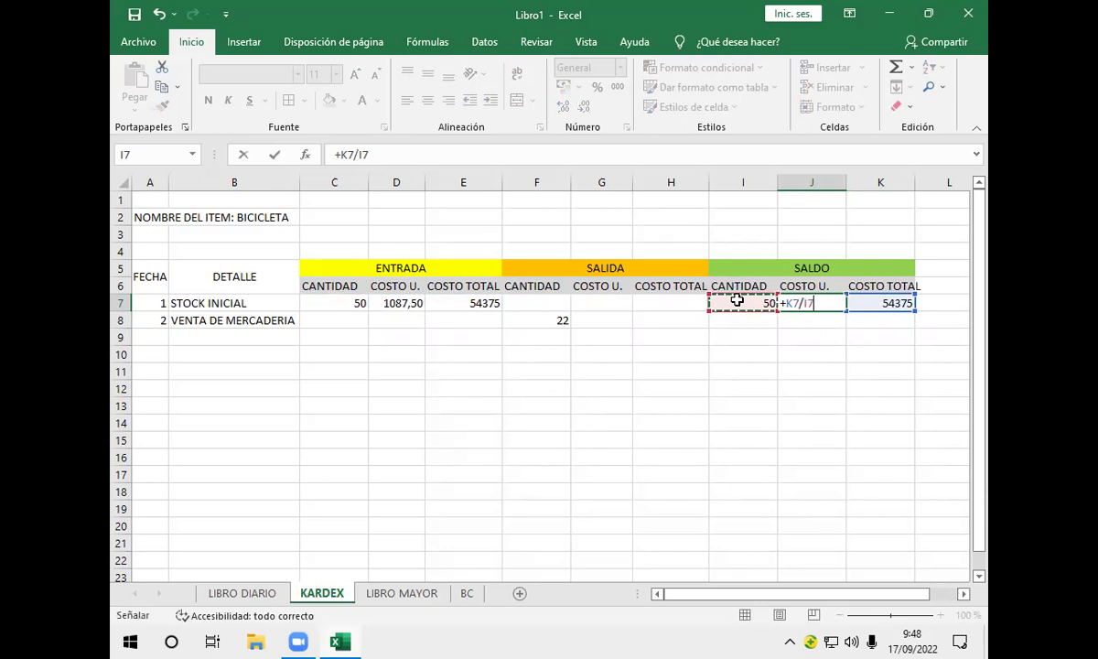
key("Return")
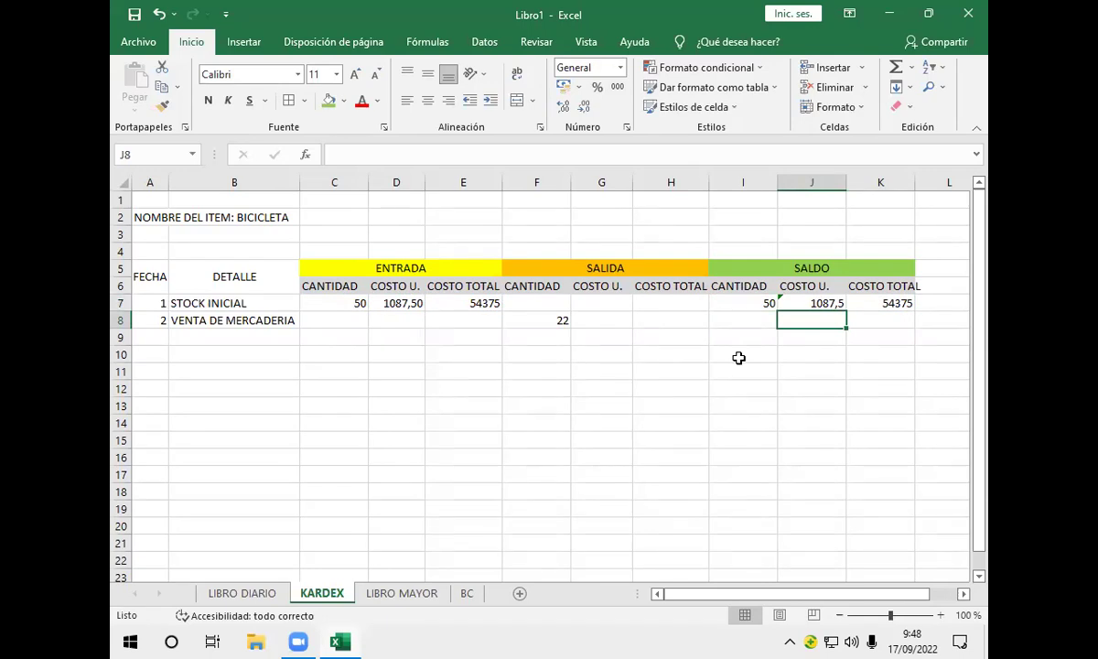
left_click(807, 302)
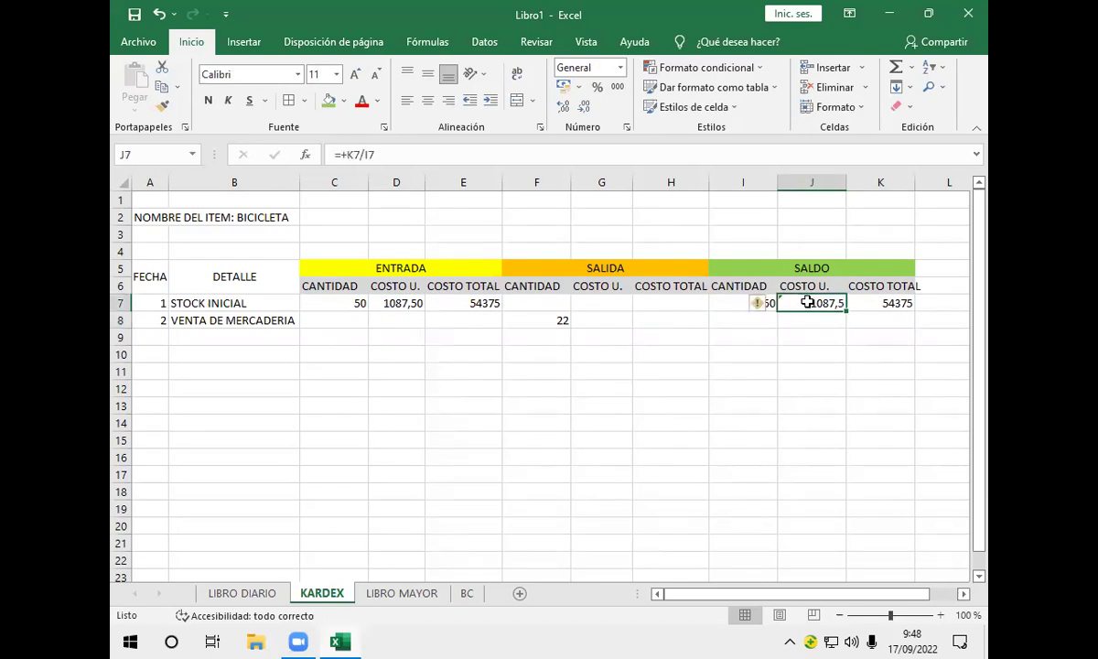
left_click(563, 108)
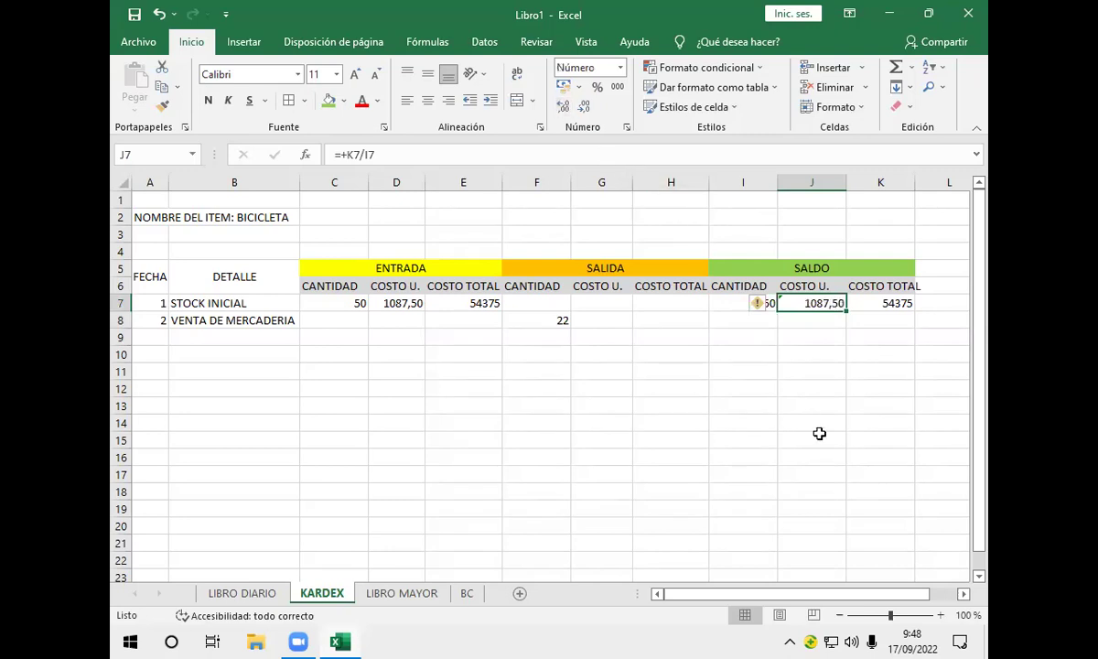
left_click(822, 380)
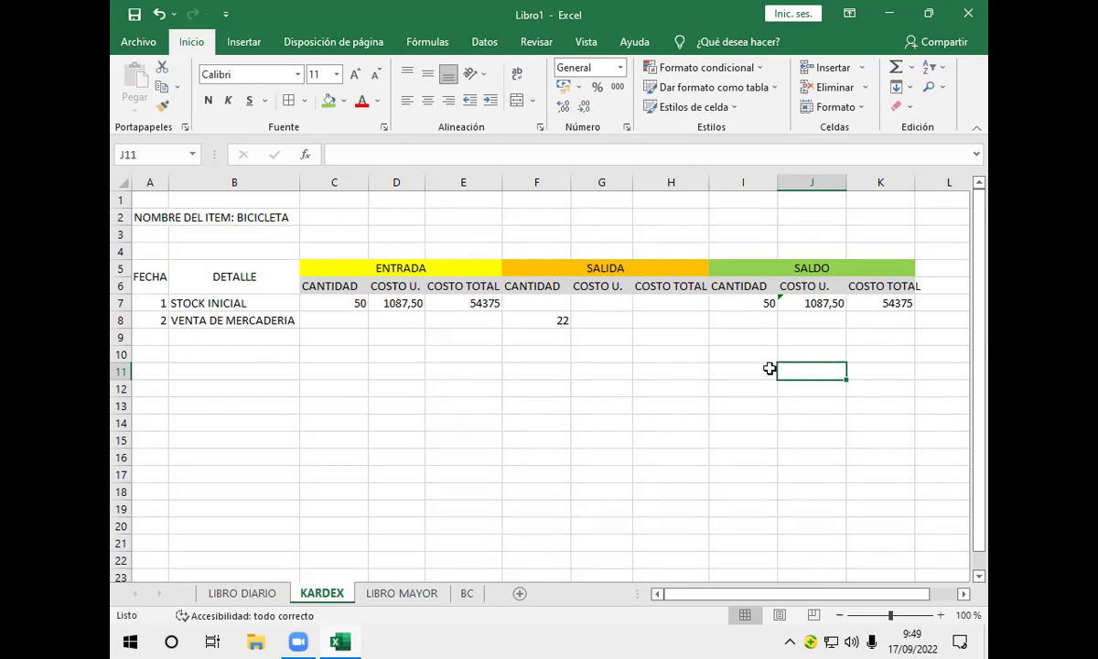
- Apply all borders to the KARDEX table range A5:K12
left_click_drag(150, 289, 828, 390)
left_click(291, 100)
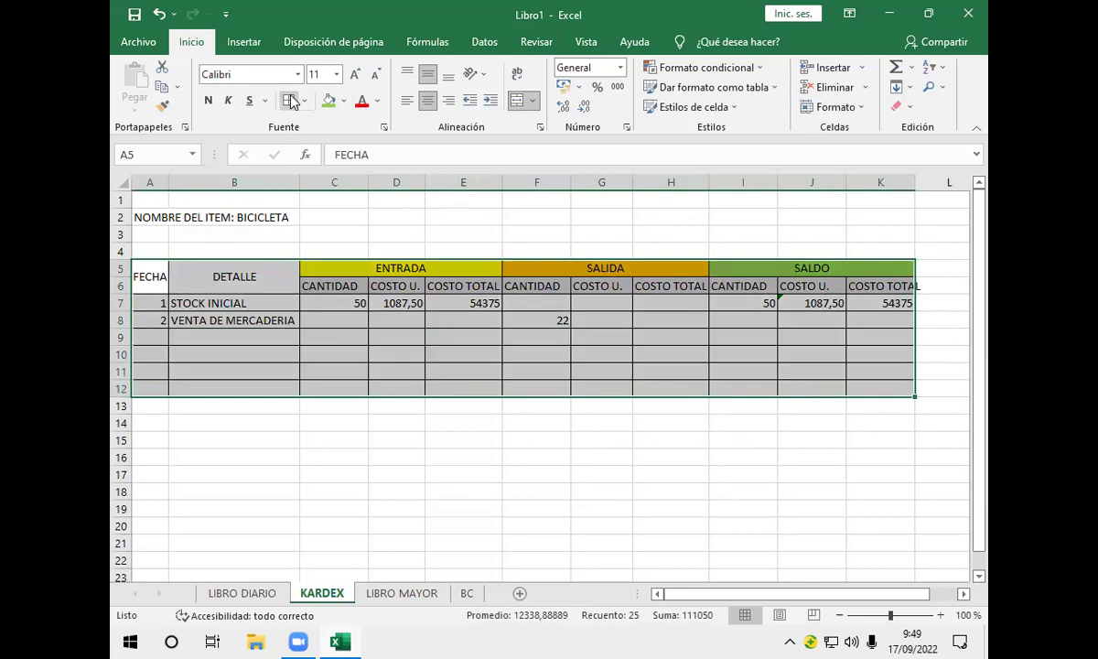
left_click(249, 371)
left_click(270, 456)
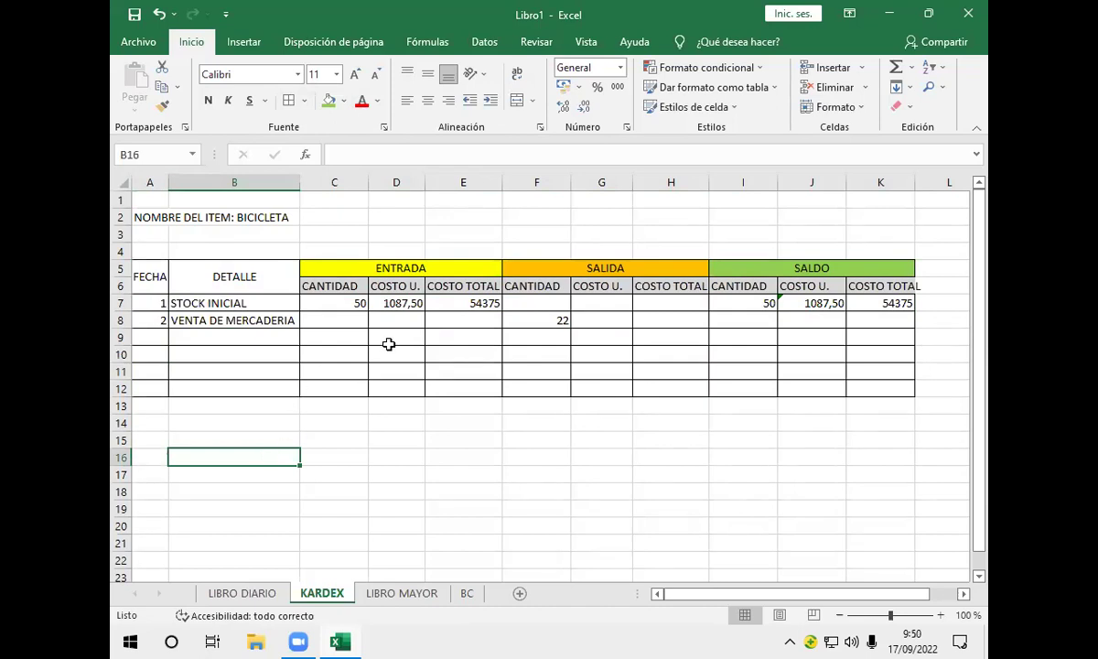
- Calculate the VENTA DE MERCADERIA SALIDA COSTO TOTAL in H8 with +J7*F8, using the balance unit cost formula in J7 as reference
double_click(834, 303)
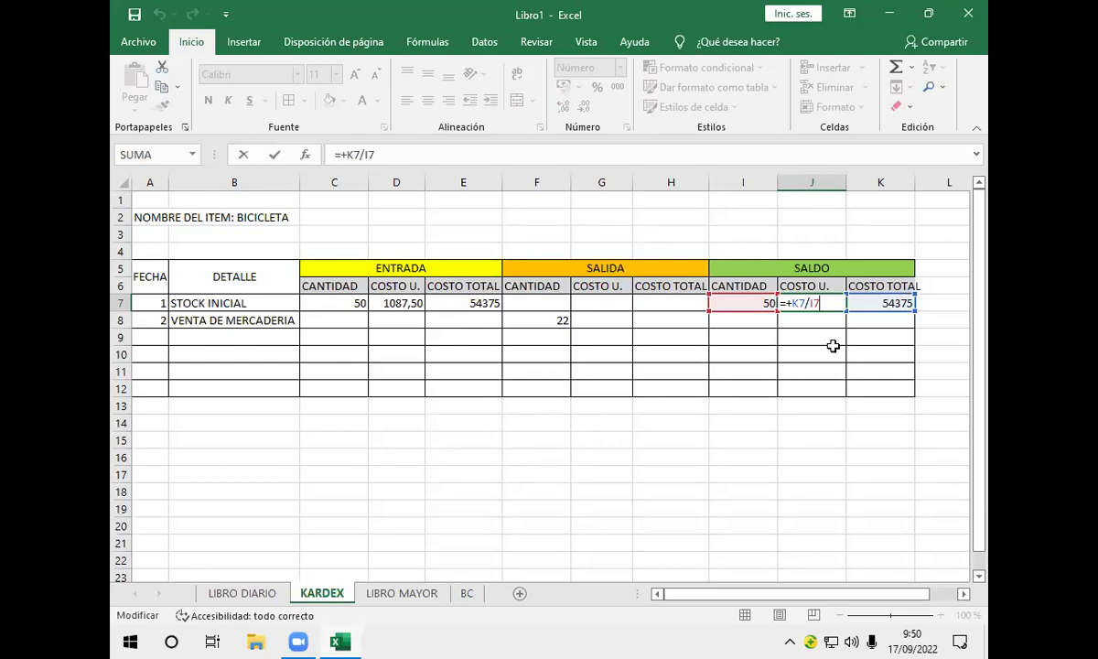
key("Return")
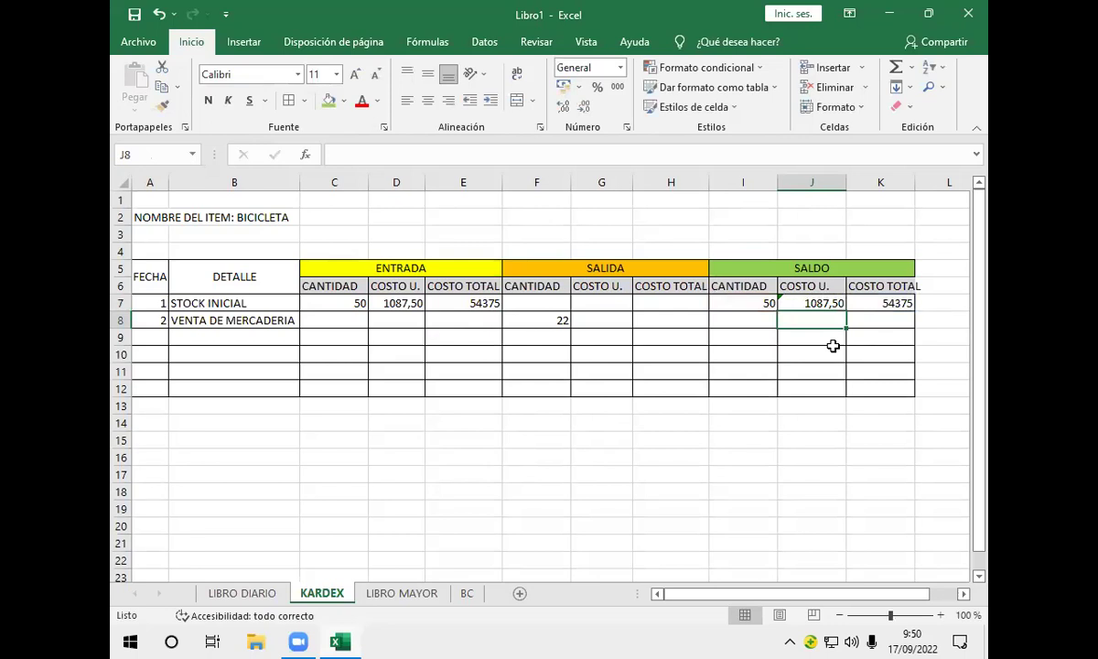
left_click(689, 320)
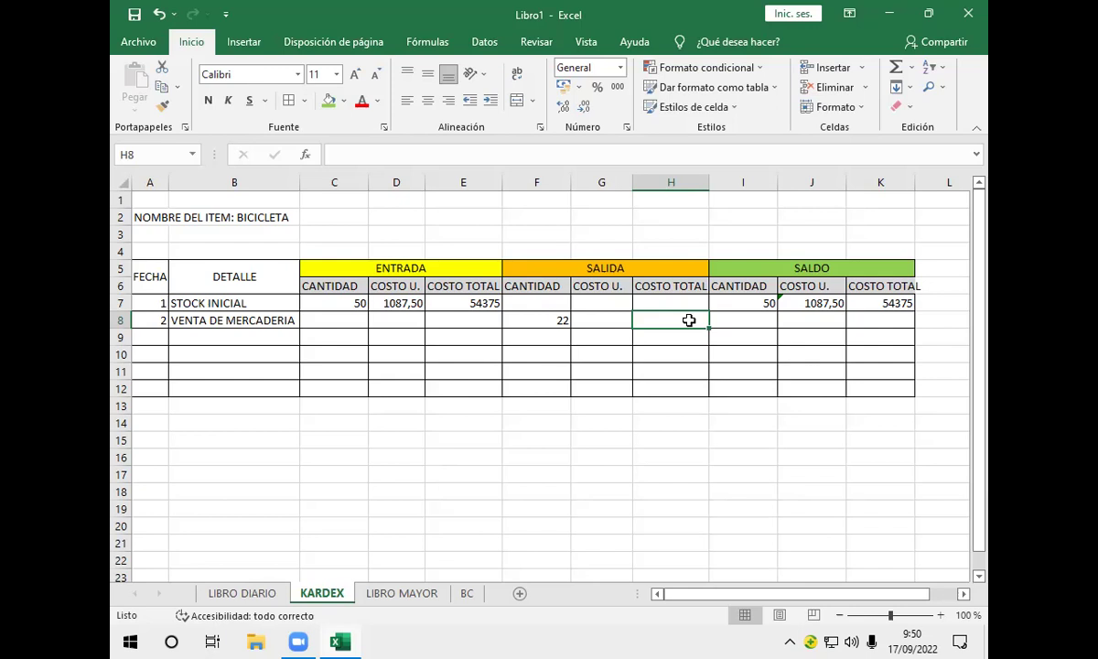
type("+")
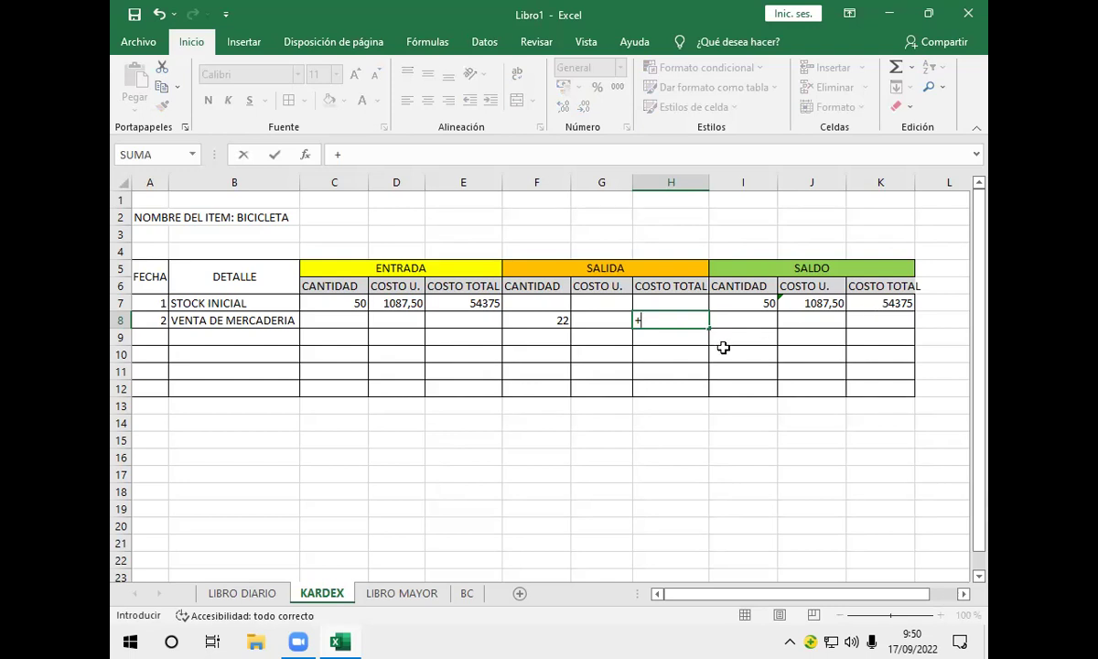
left_click(798, 307)
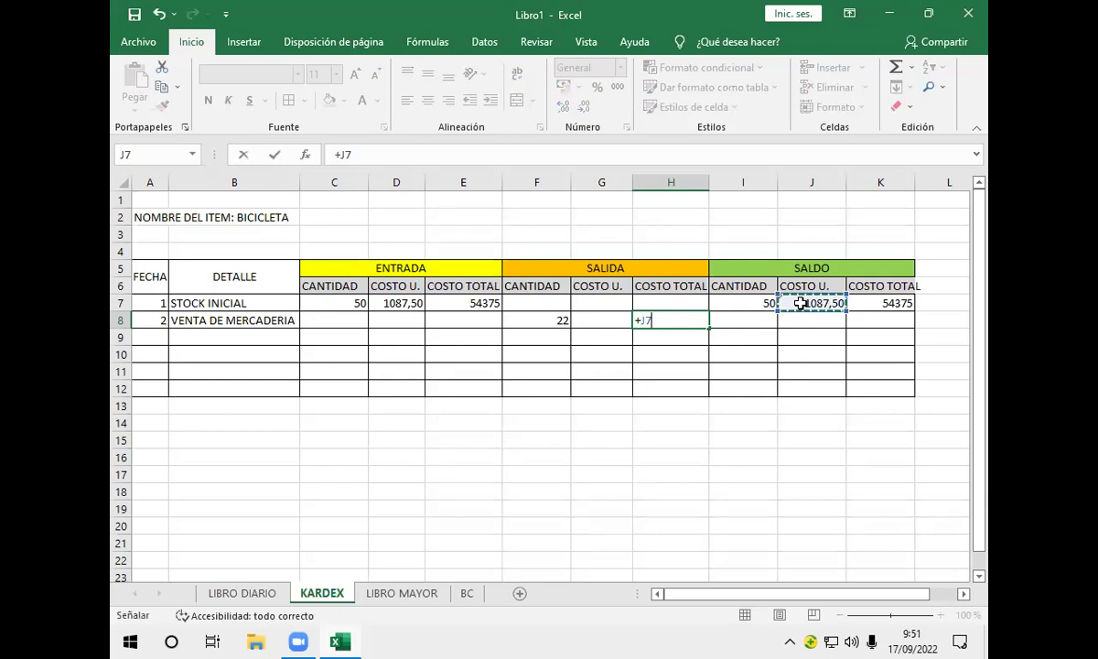
type("*")
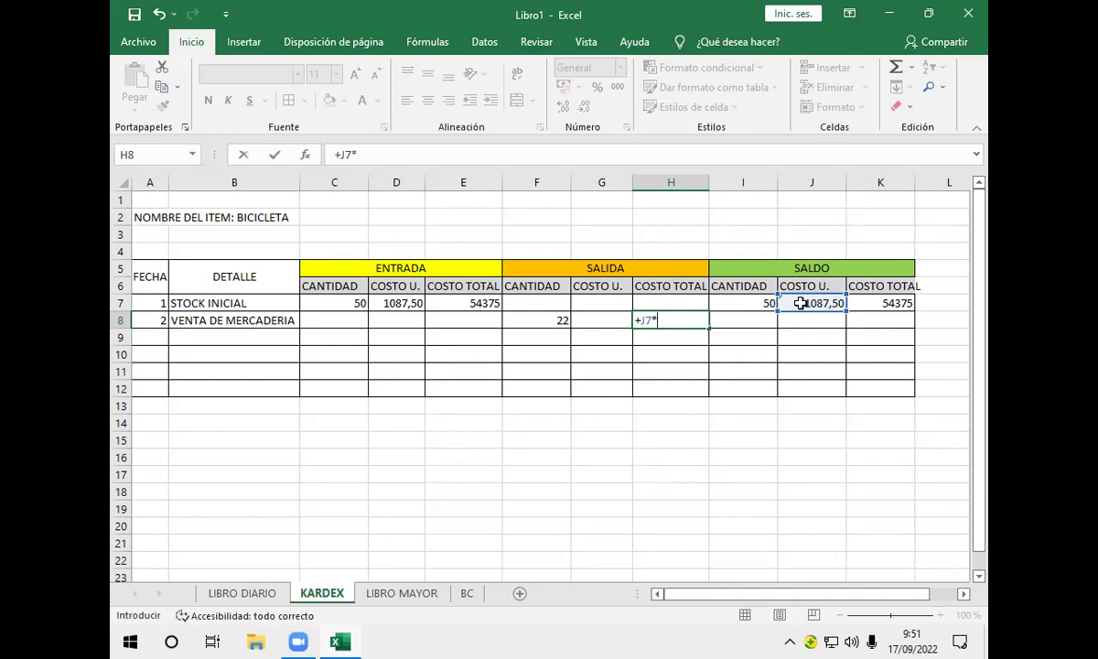
left_click(526, 321)
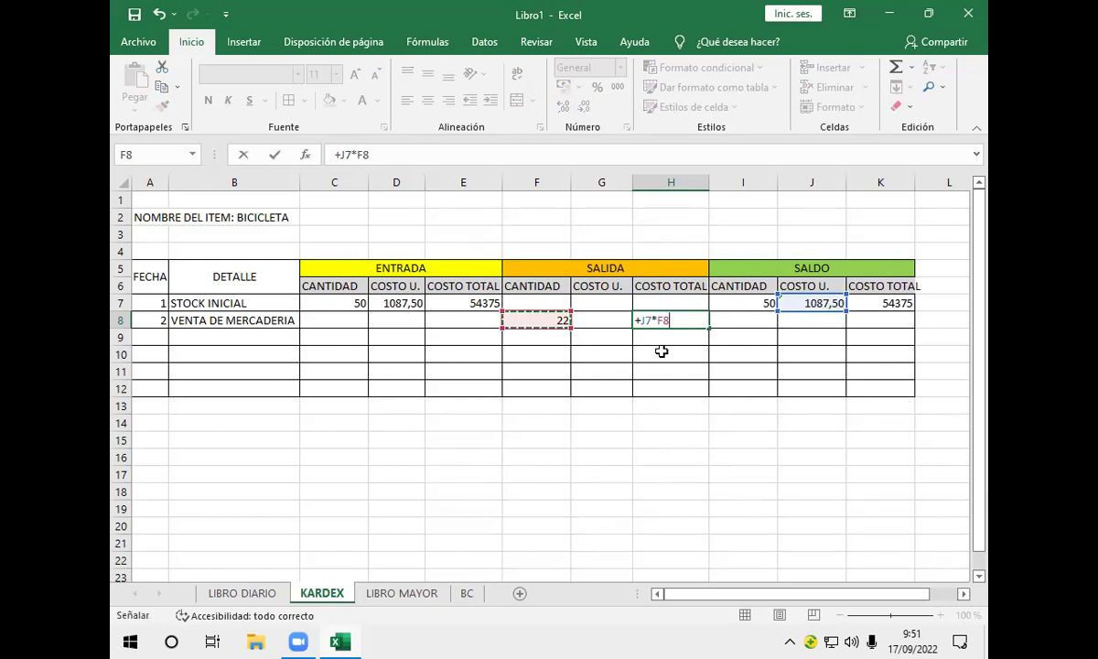
key("Return")
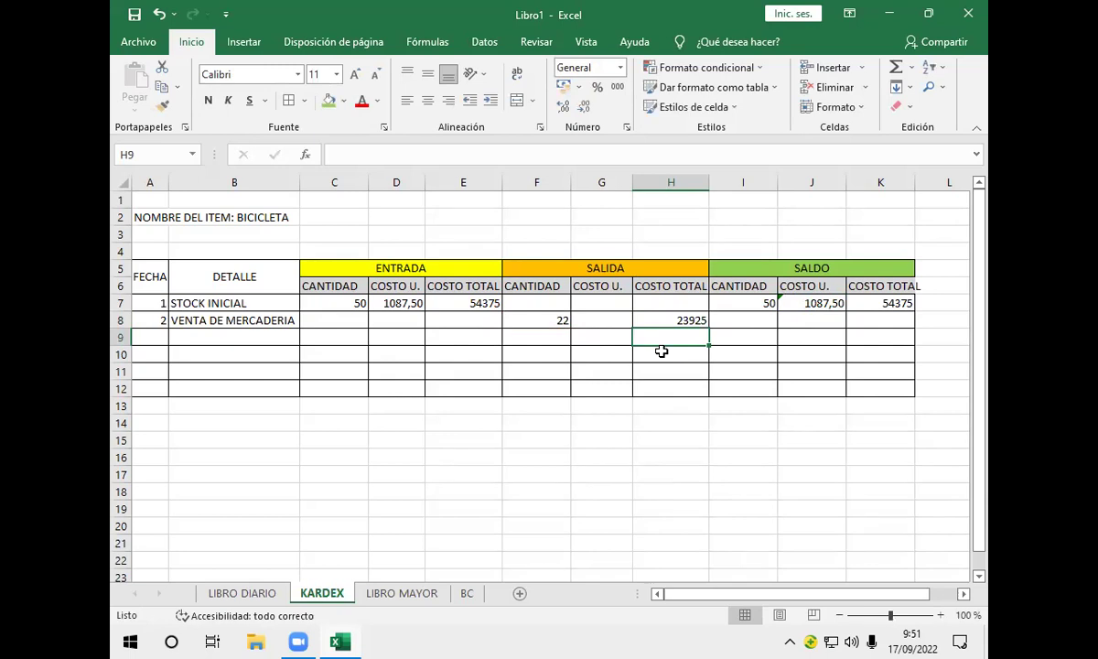
- Compare the KARDEX SALIDA total cost in H8 with the INV DE MERCADERIA credit in E21 of LIBRO DIARIO
left_click(667, 320)
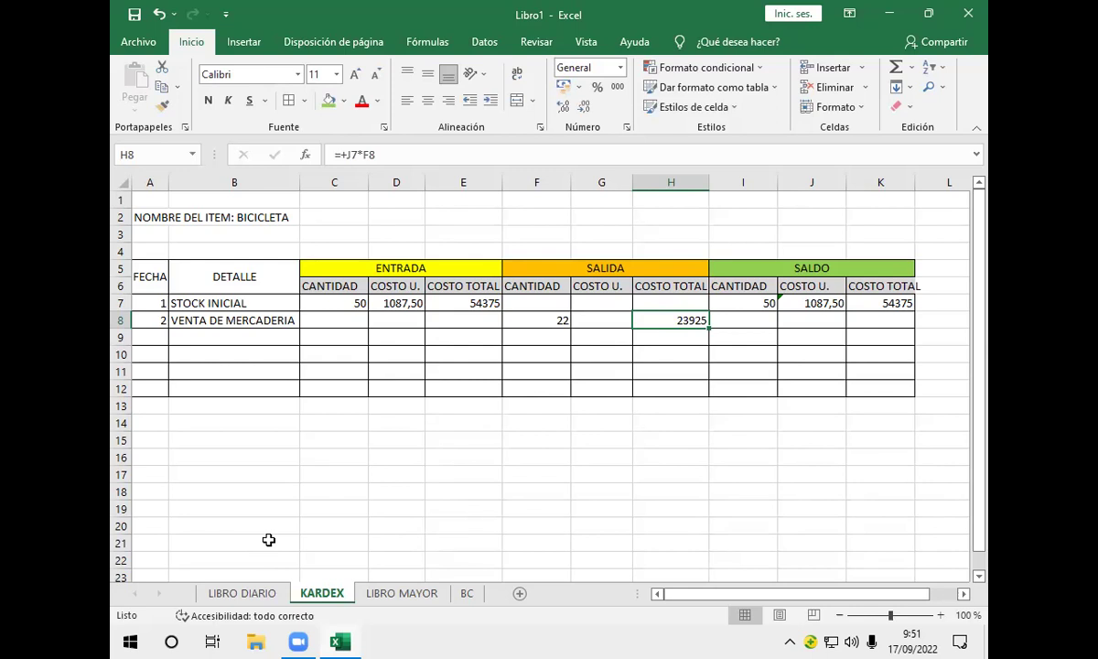
left_click(241, 593)
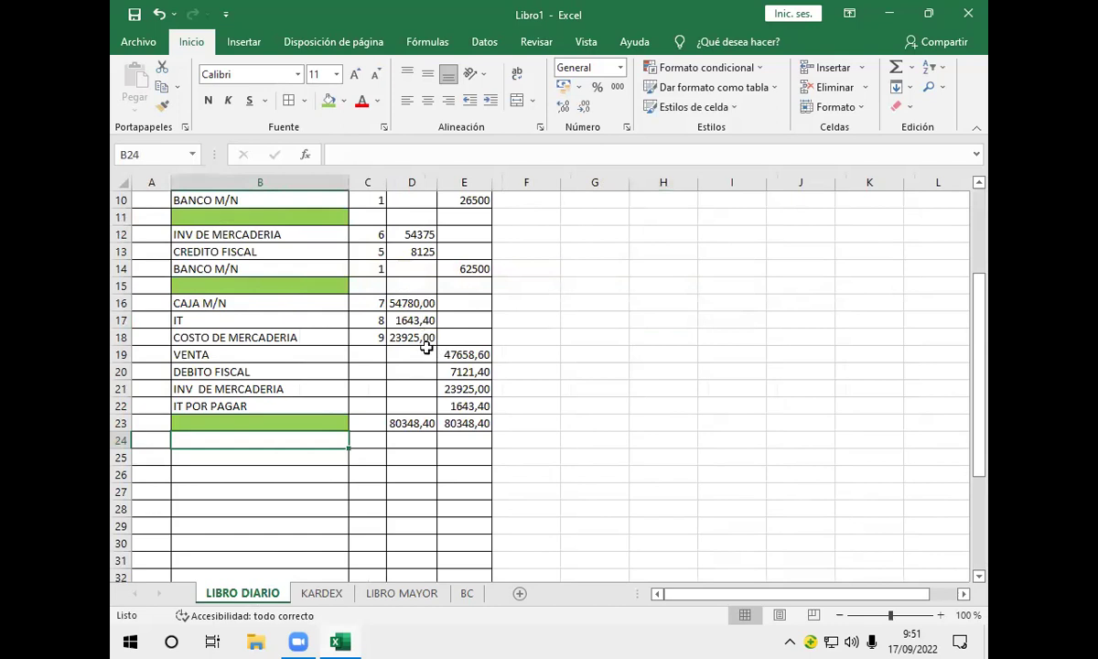
left_click(460, 388)
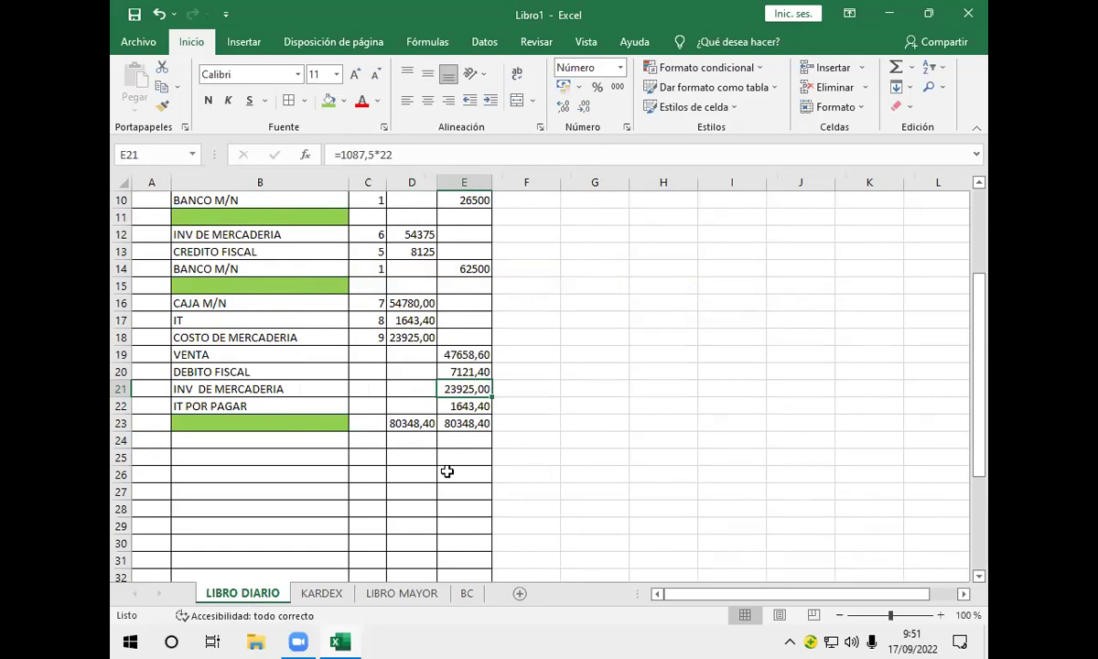
left_click(321, 593)
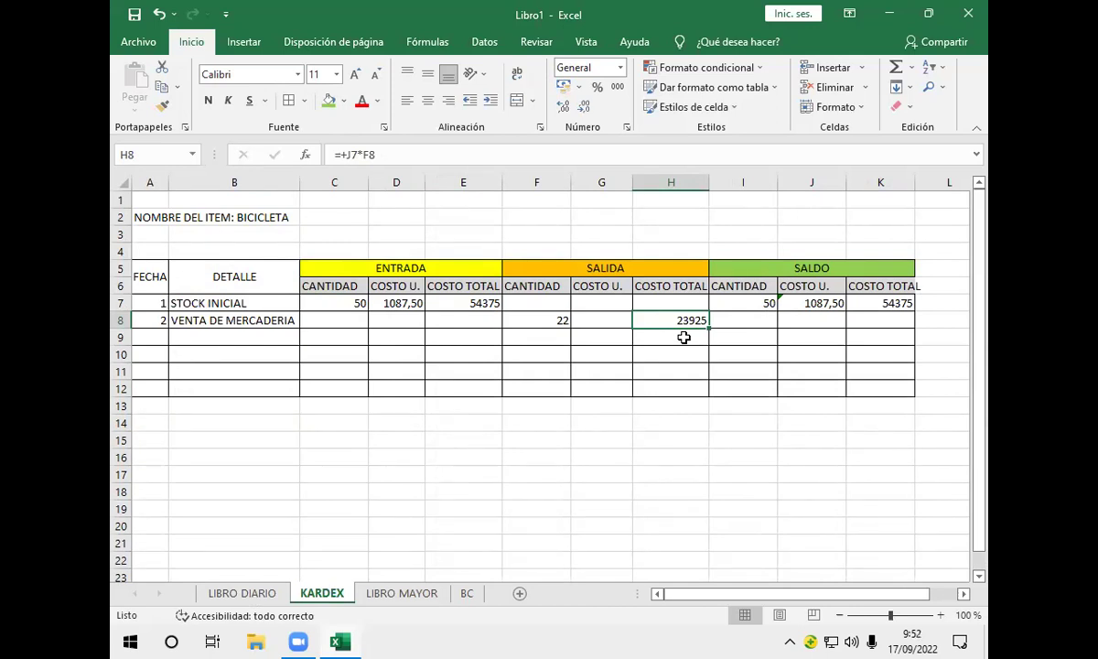
- Calculate the VENTA DE MERCADERIA SALIDA unit cost in G8 with +H8/F8
left_click(603, 318)
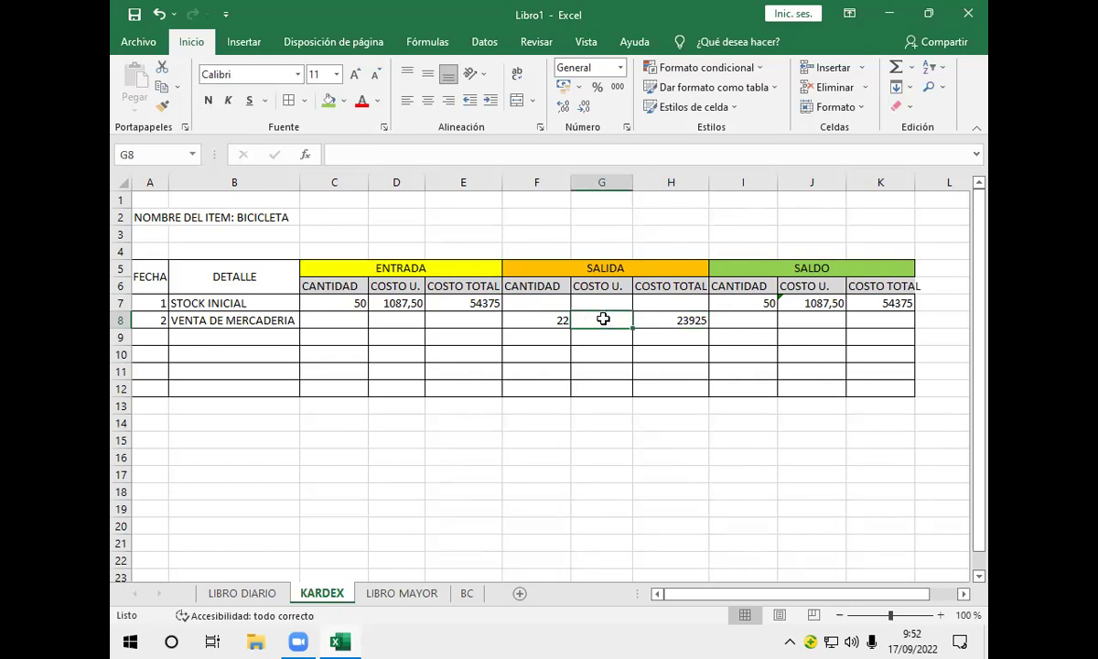
type("+")
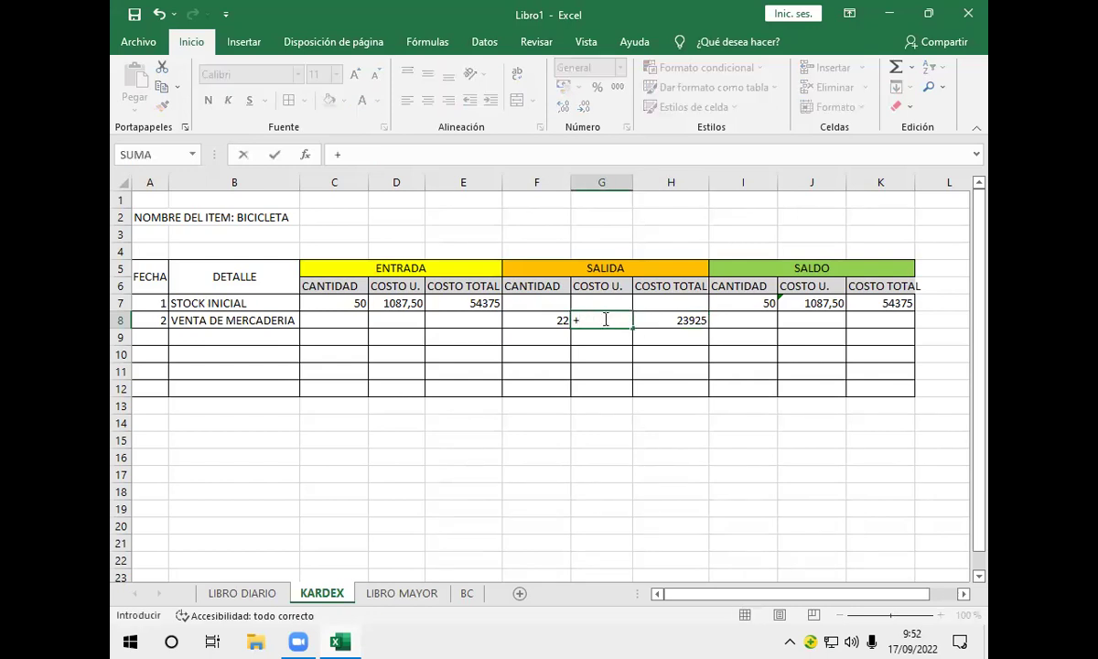
left_click(692, 320)
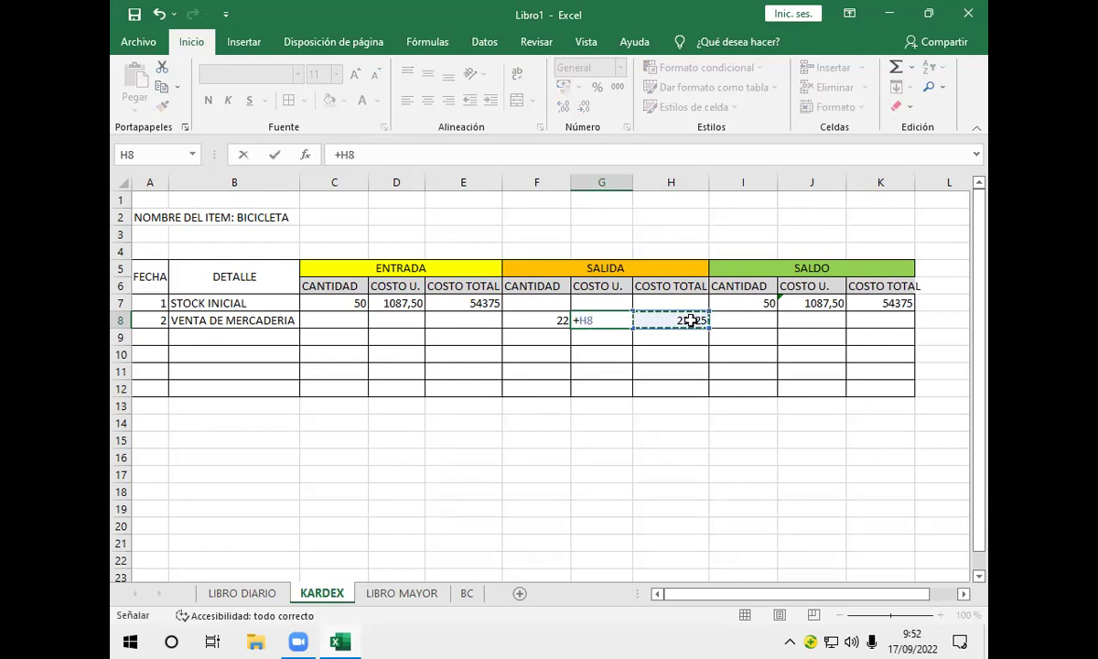
type("/")
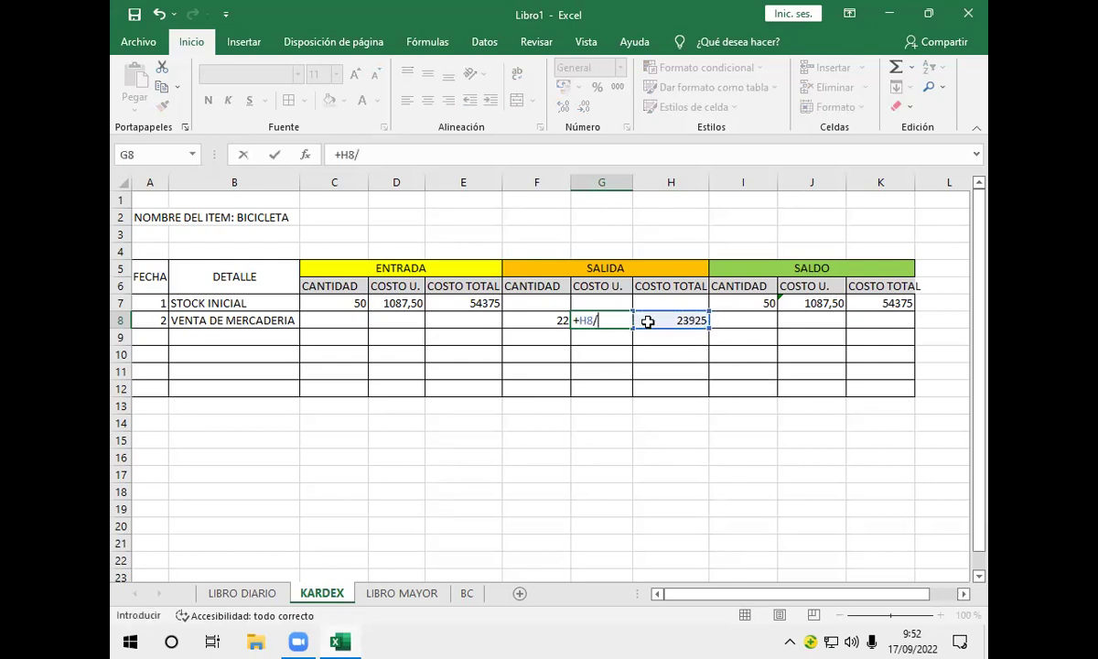
left_click(522, 322)
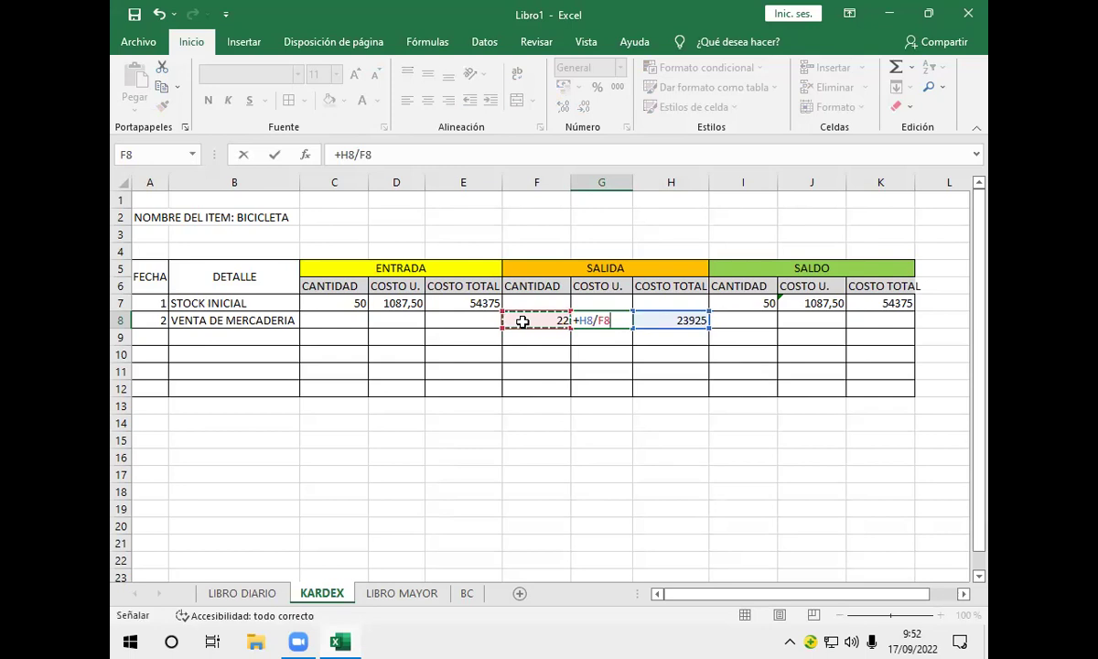
key("Return")
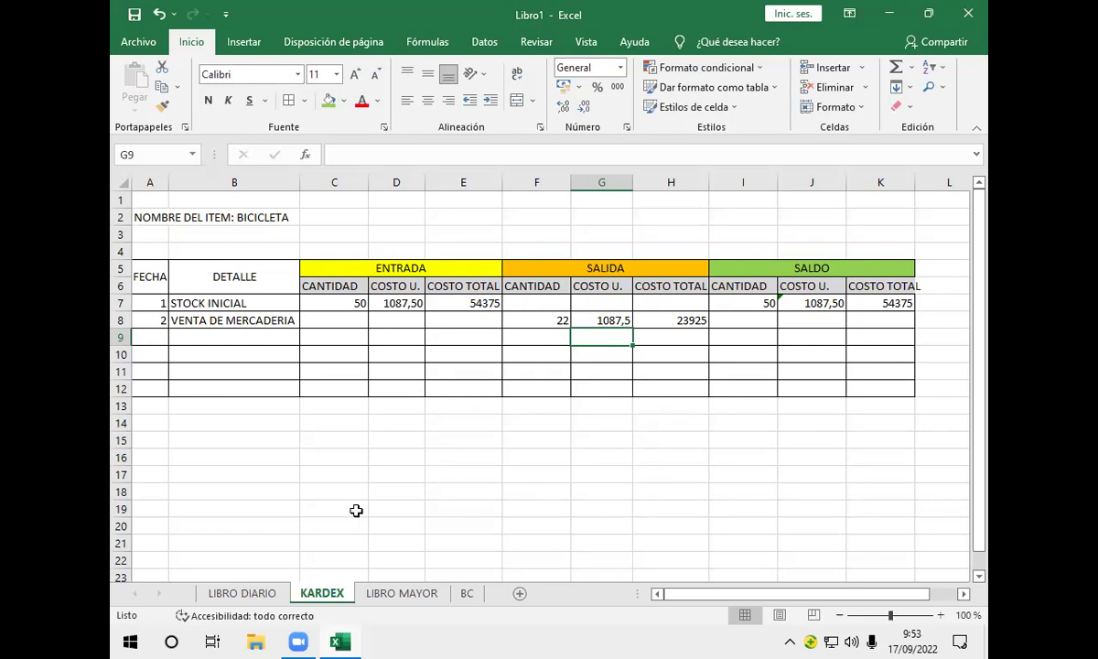
- Review the DEBITO FISCAL, IT, VENTA, IT POR PAGAR and credit total formulas of the sales entry in LIBRO DIARIO
left_click(239, 593)
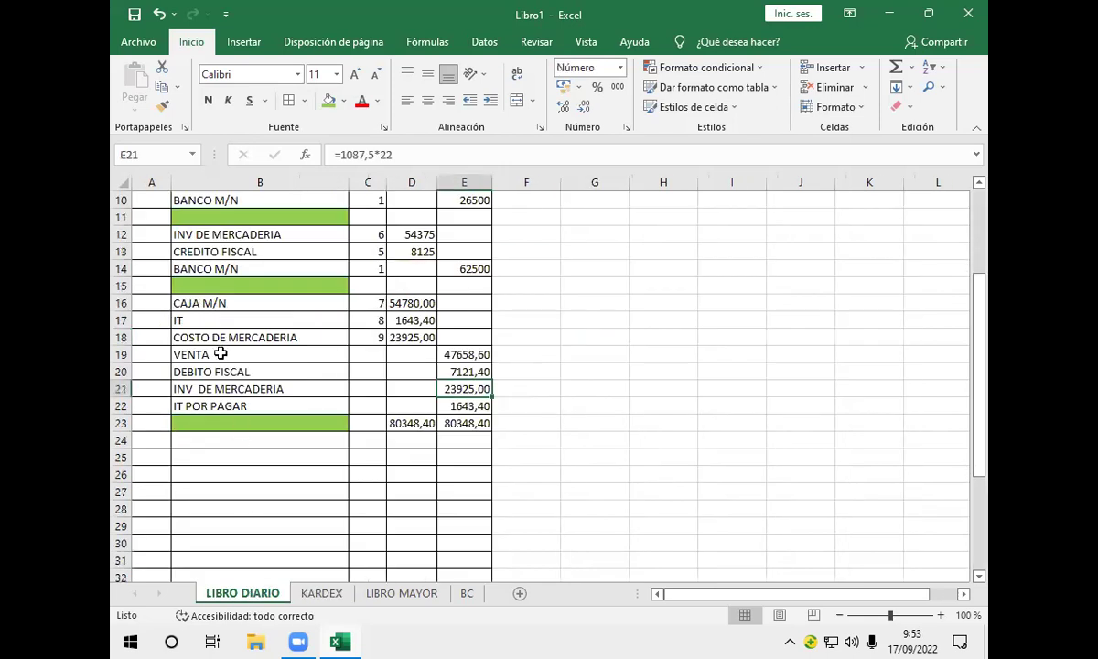
left_click(448, 371)
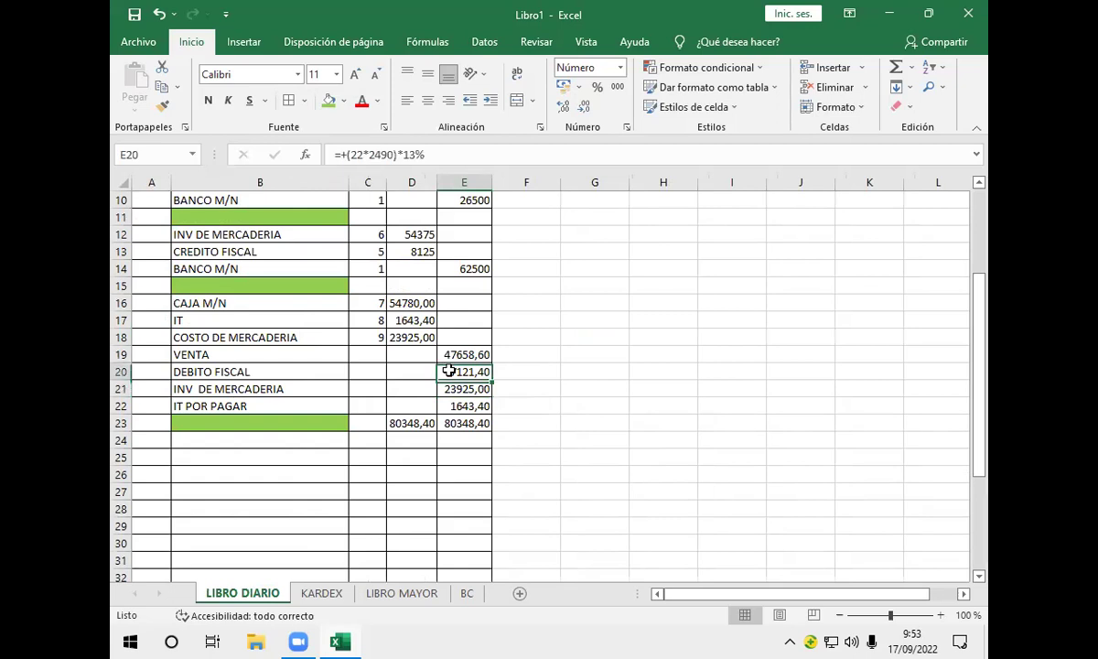
double_click(448, 370)
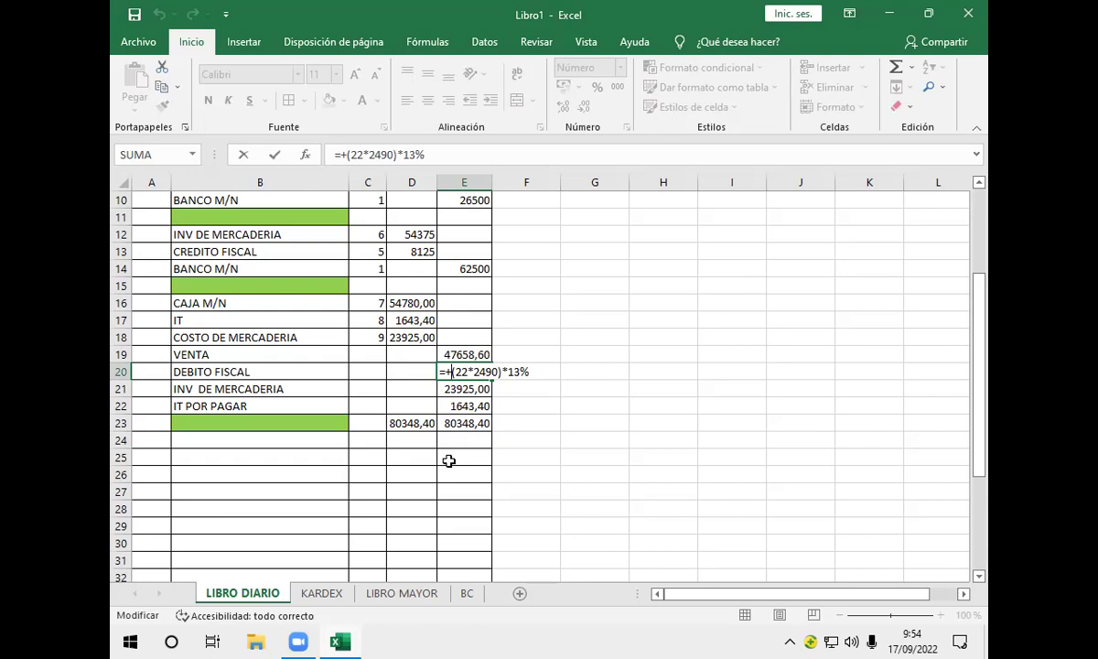
key("Return")
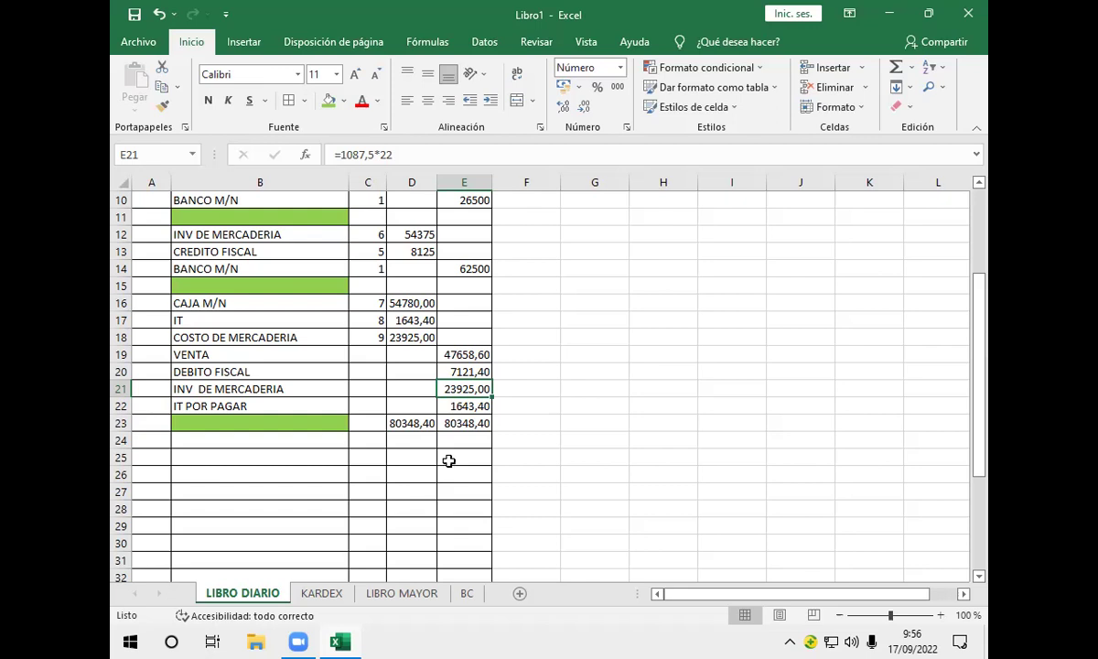
left_click(411, 320)
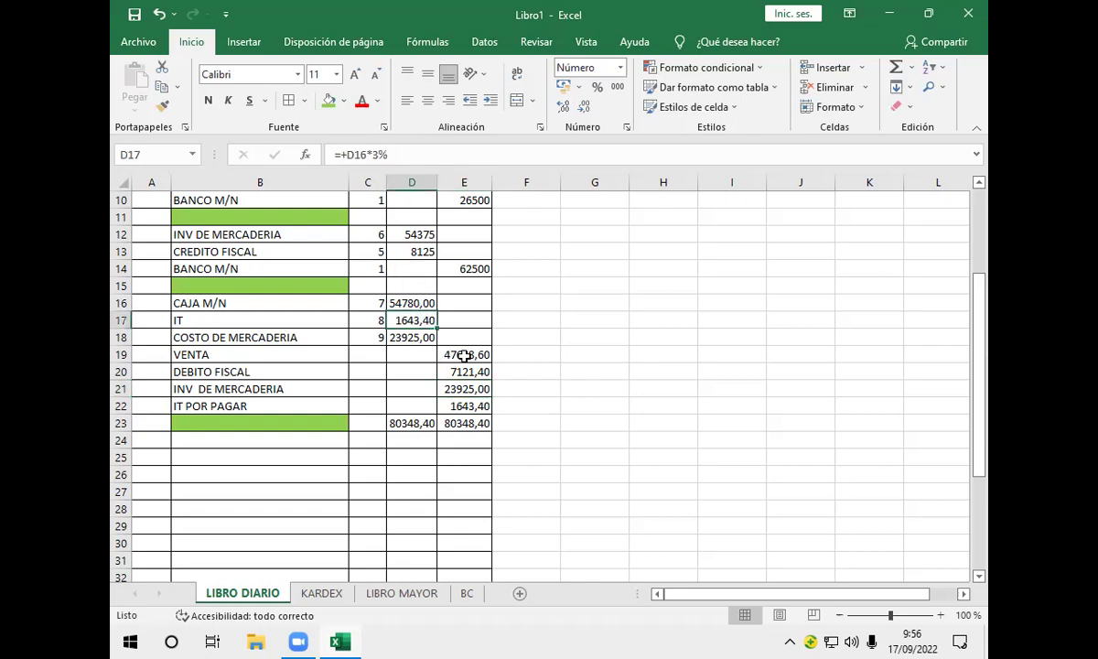
left_click(465, 355)
left_click(469, 408)
left_click(468, 420)
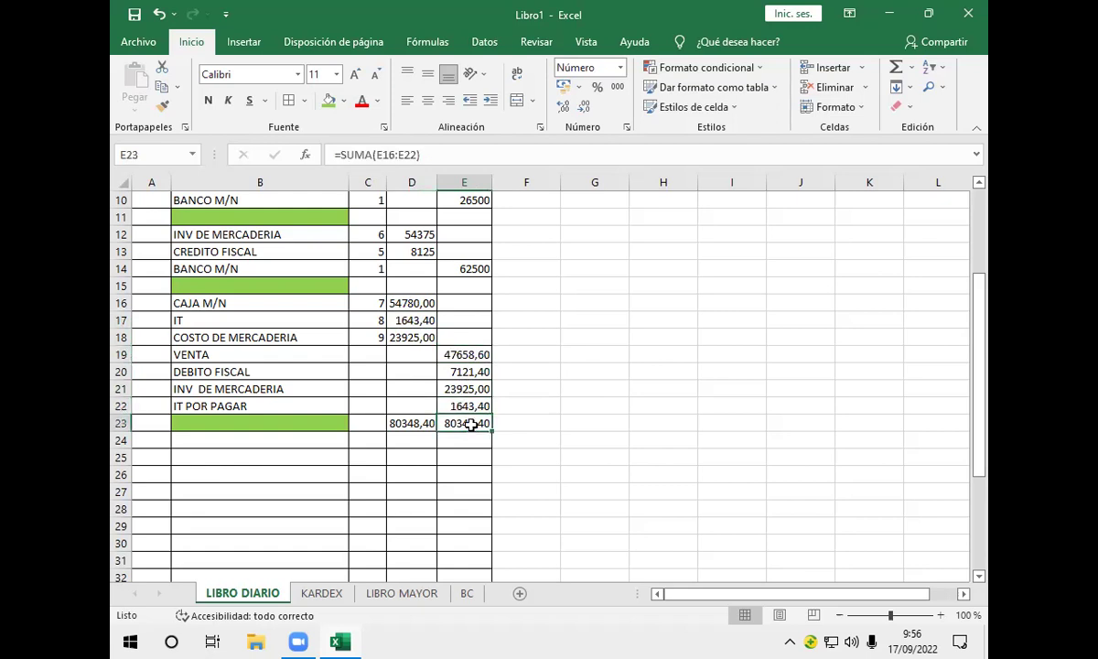
- Examine the debit formulas for CAJA M/N, IT and COSTO DE MERCADERIA in D16:D18 of LIBRO DIARIO
left_click(424, 302)
double_click(423, 303)
key("Return")
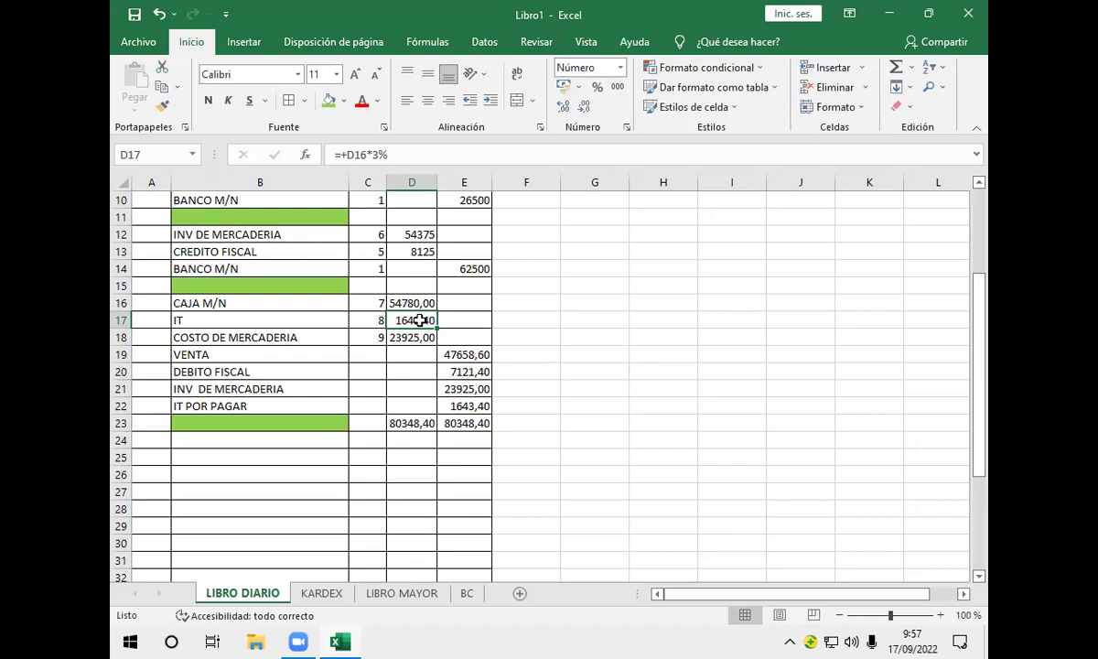
double_click(419, 320)
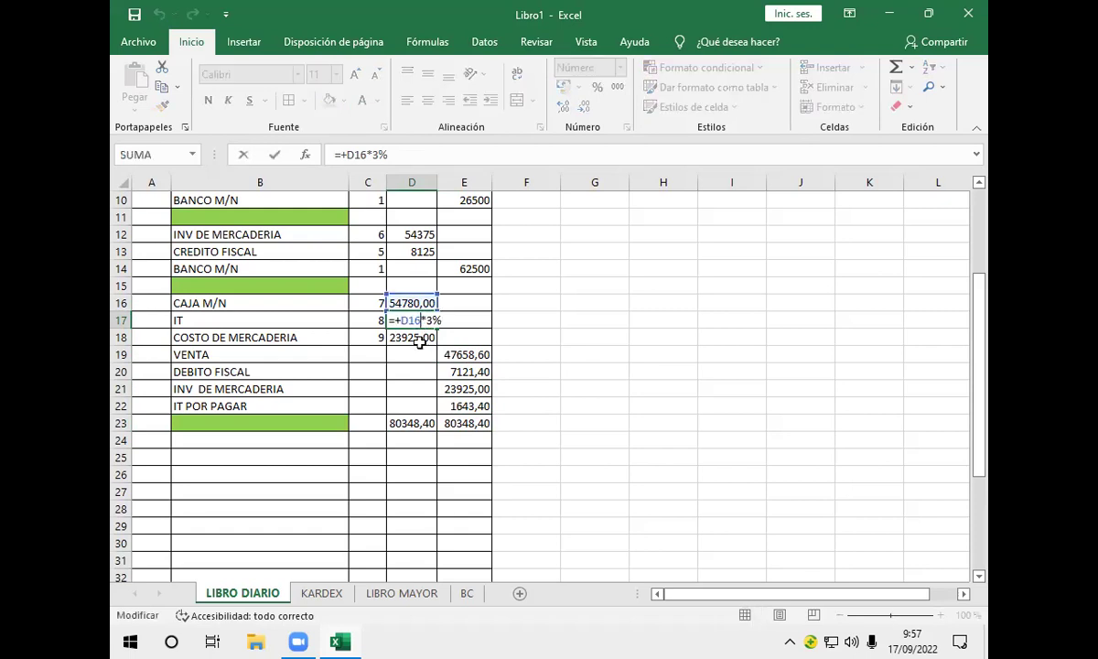
key("Return")
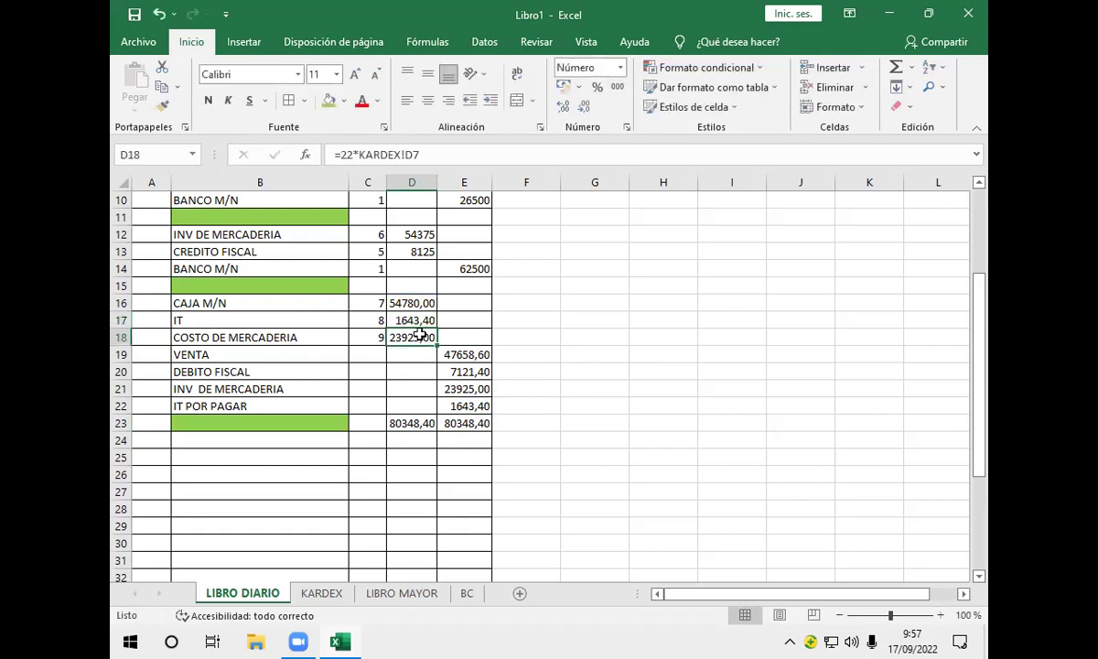
double_click(417, 337)
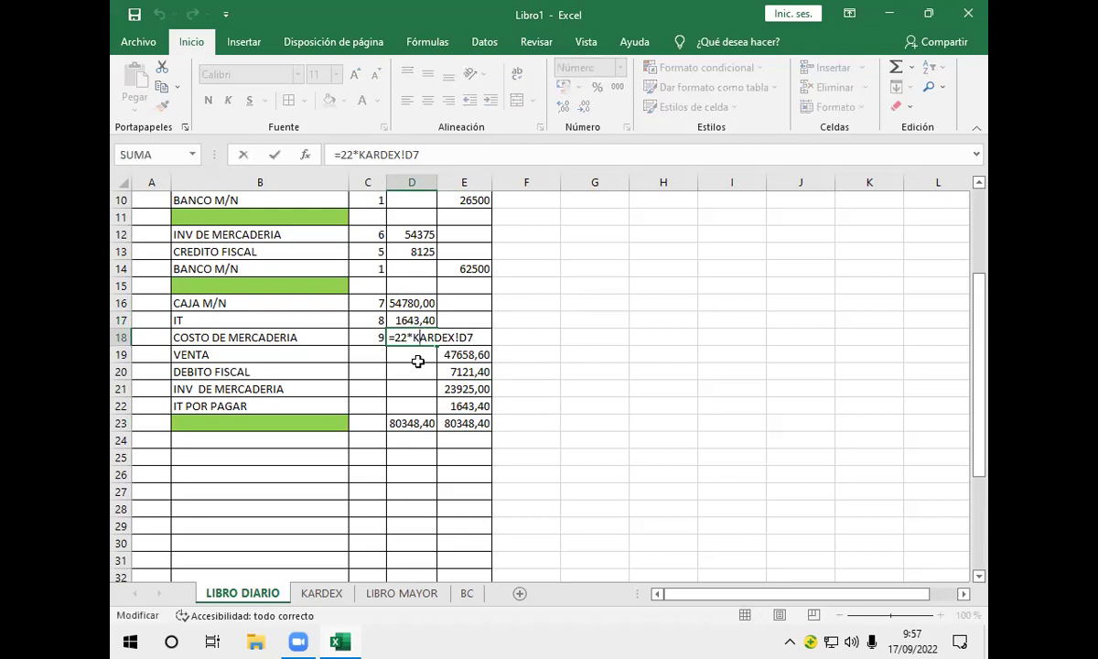
key("Return")
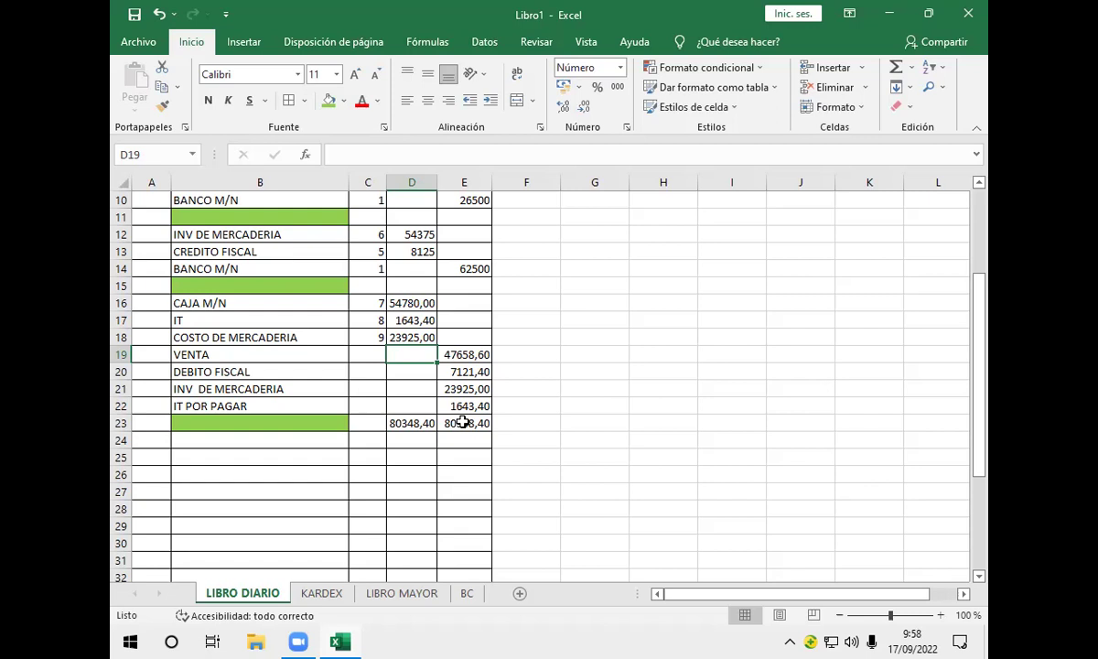
left_click(407, 338)
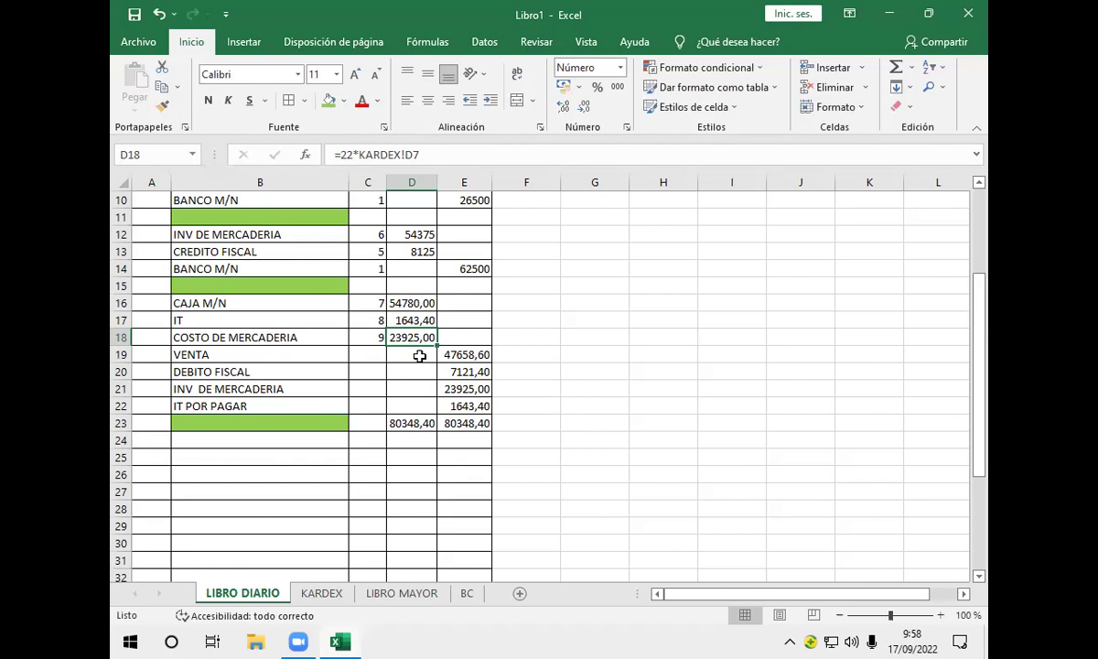
- Review the VENTA DE MERCADERIA SALIDA quantity in F8 and total cost formula in H8 on the KARDEX sheet
left_click(321, 593)
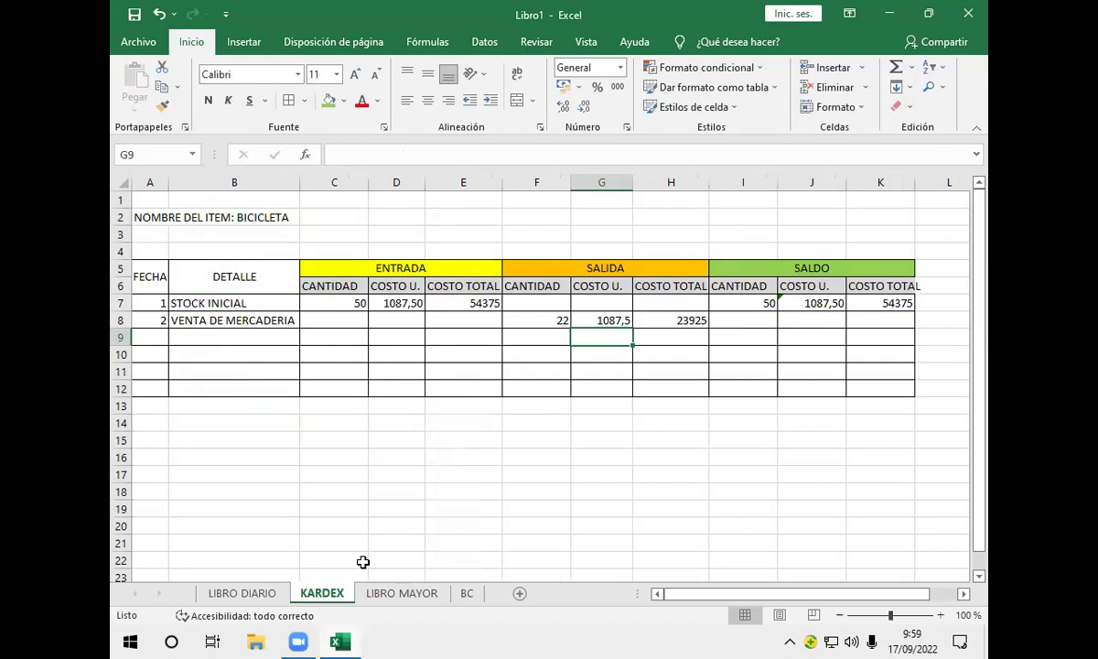
left_click(530, 321)
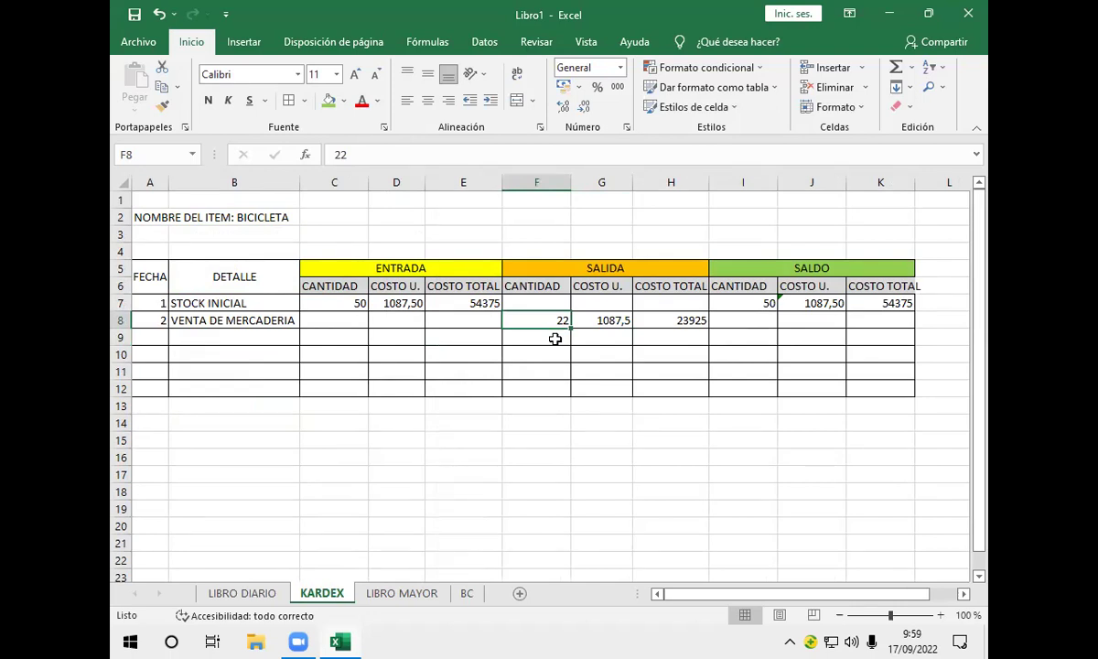
left_click(694, 322)
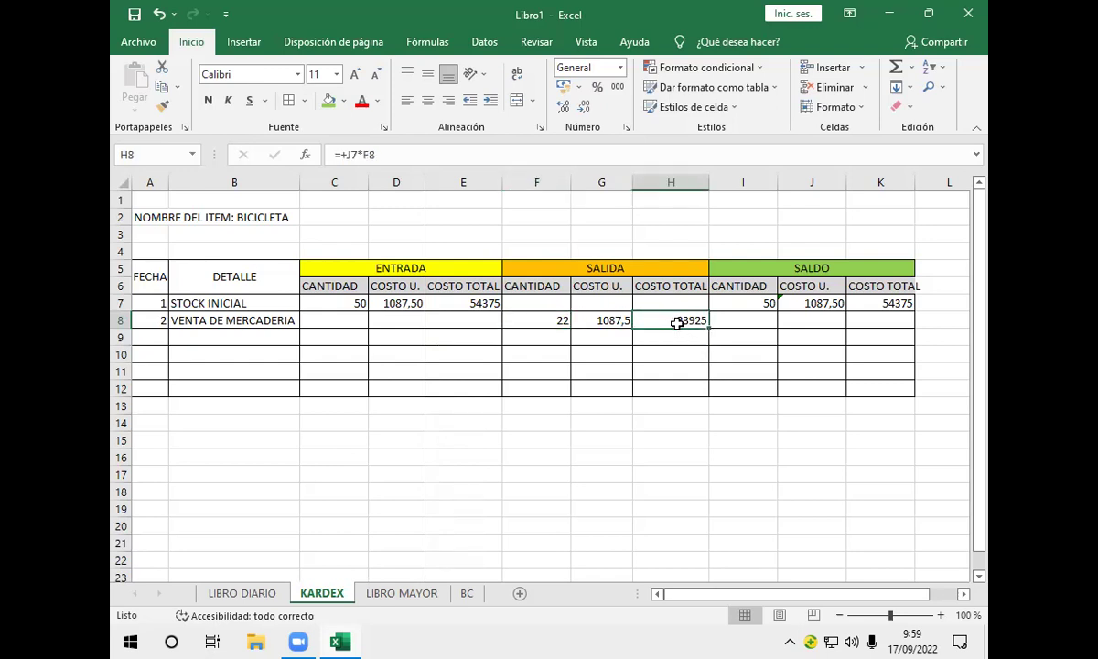
double_click(677, 320)
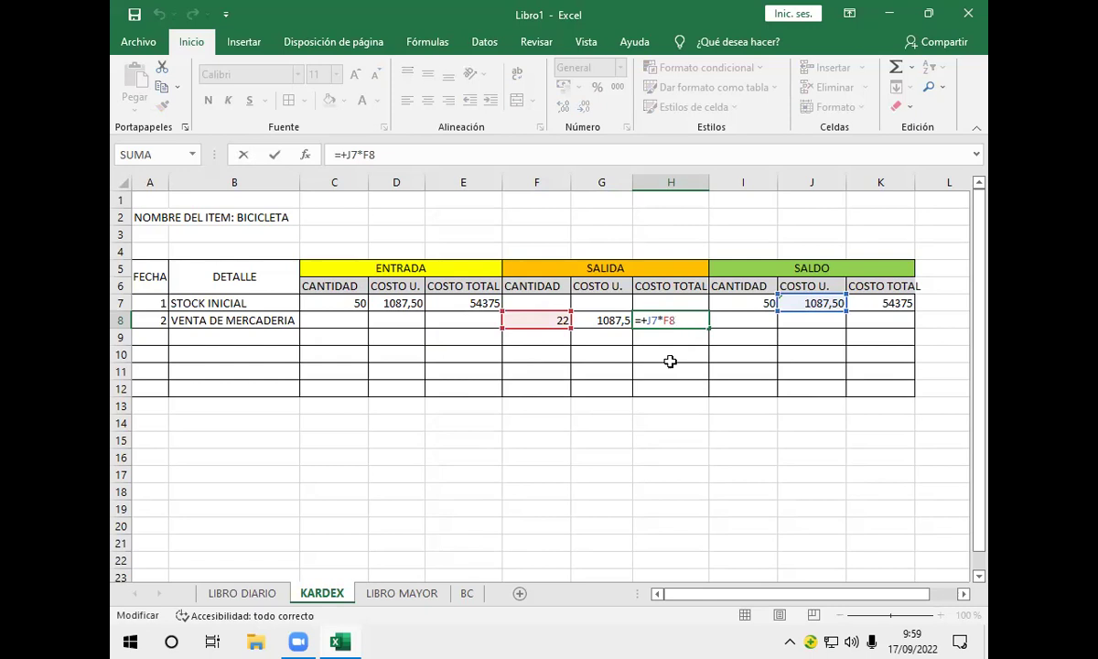
key("Return")
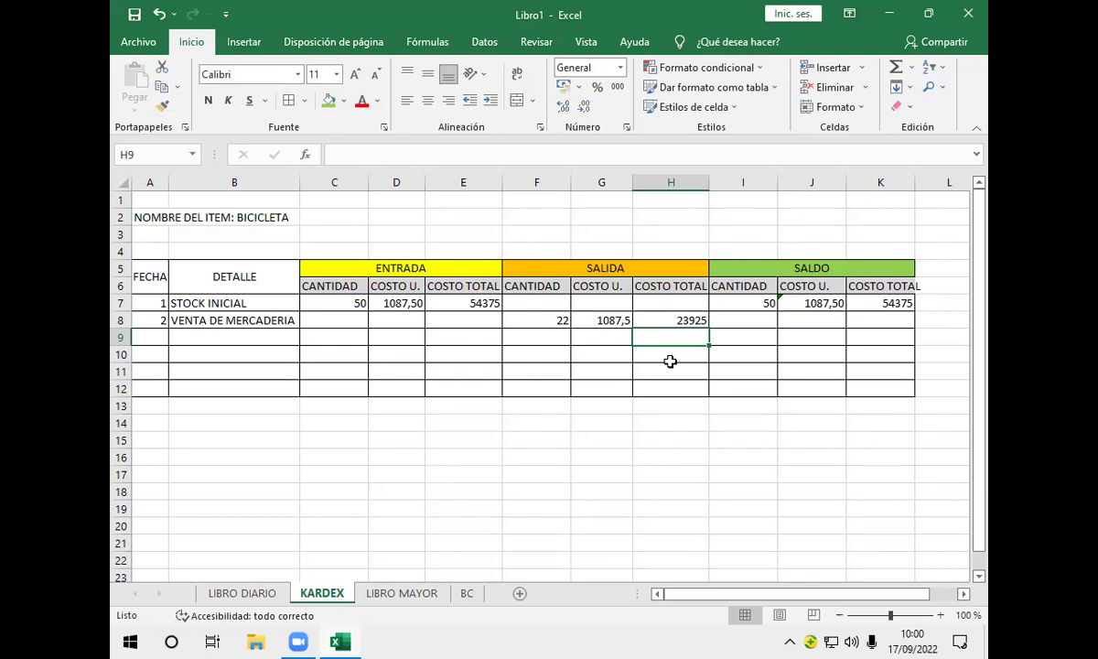
- Calculate the VENTA DE MERCADERIA SALDO quantity in I8 of the KARDEX sheet with +I7-F8
left_click(608, 323)
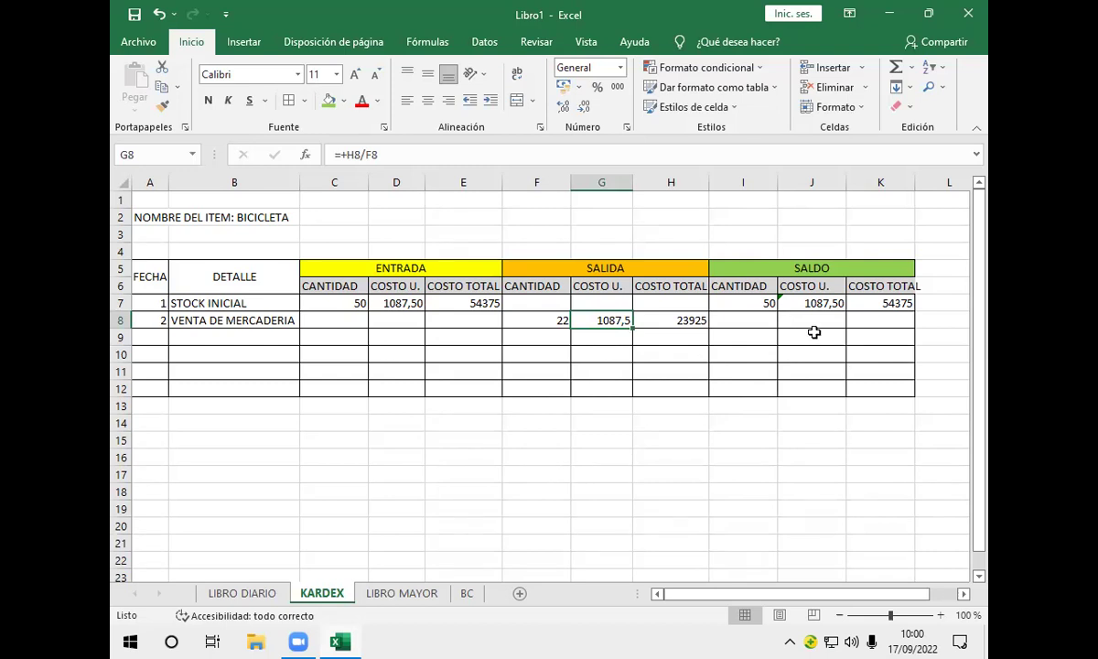
left_click(743, 318)
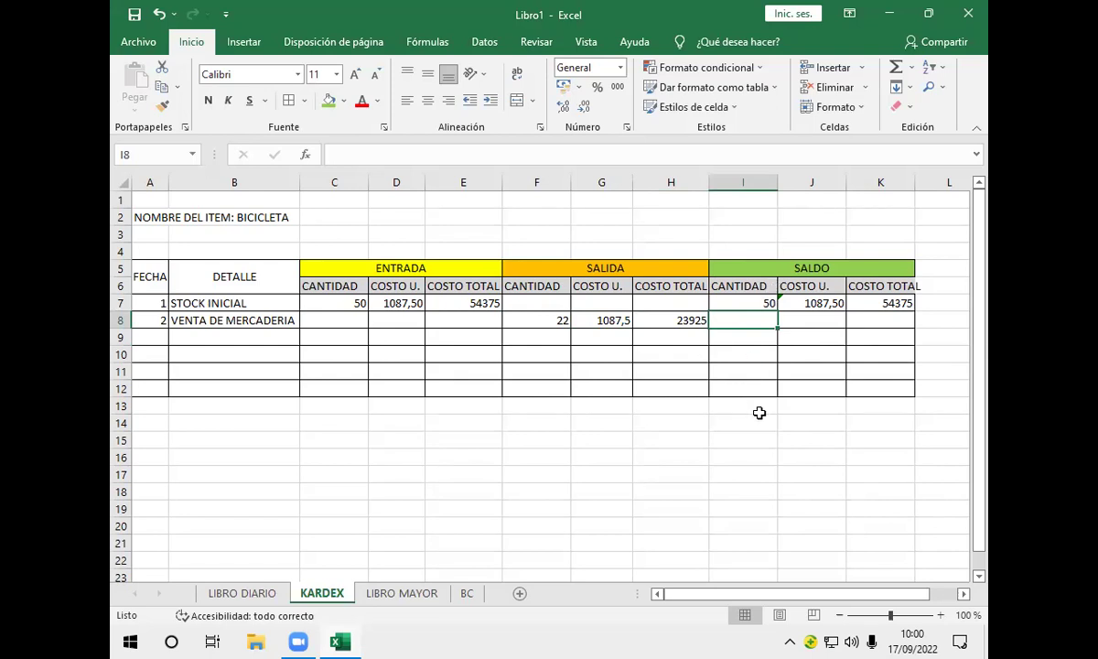
left_click(558, 320)
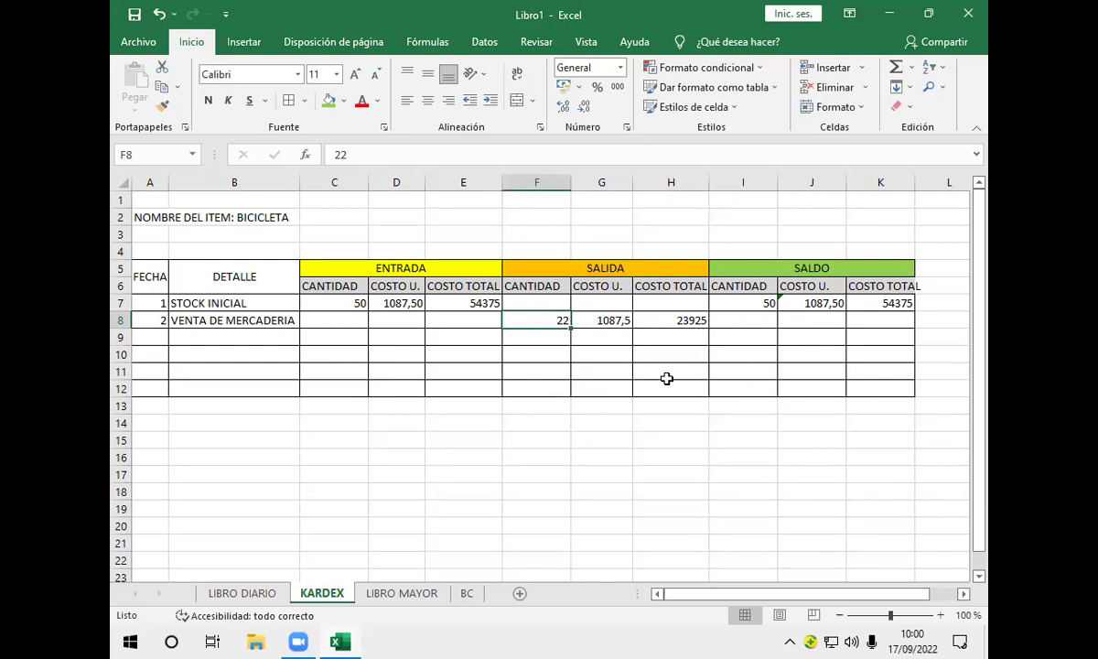
left_click(737, 327)
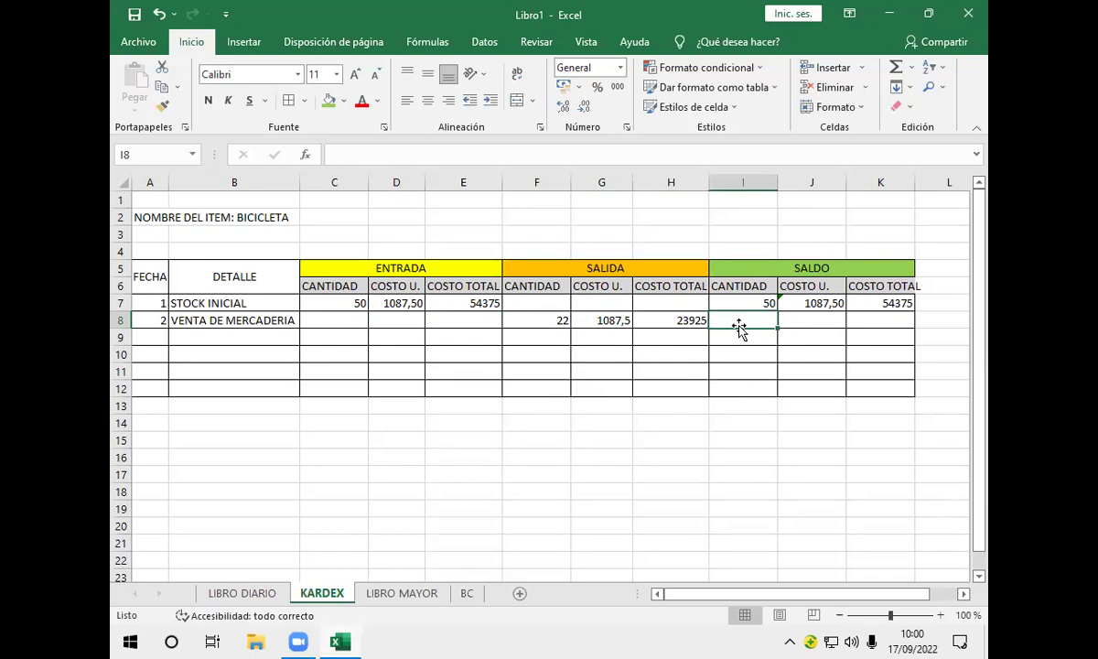
type("+")
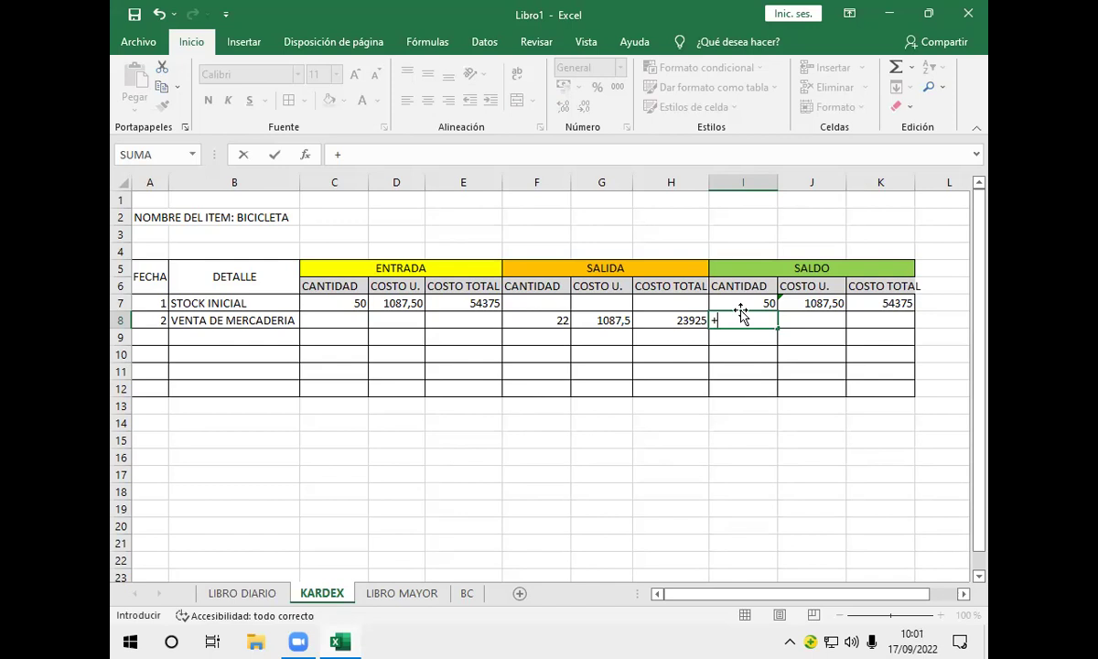
left_click(741, 302)
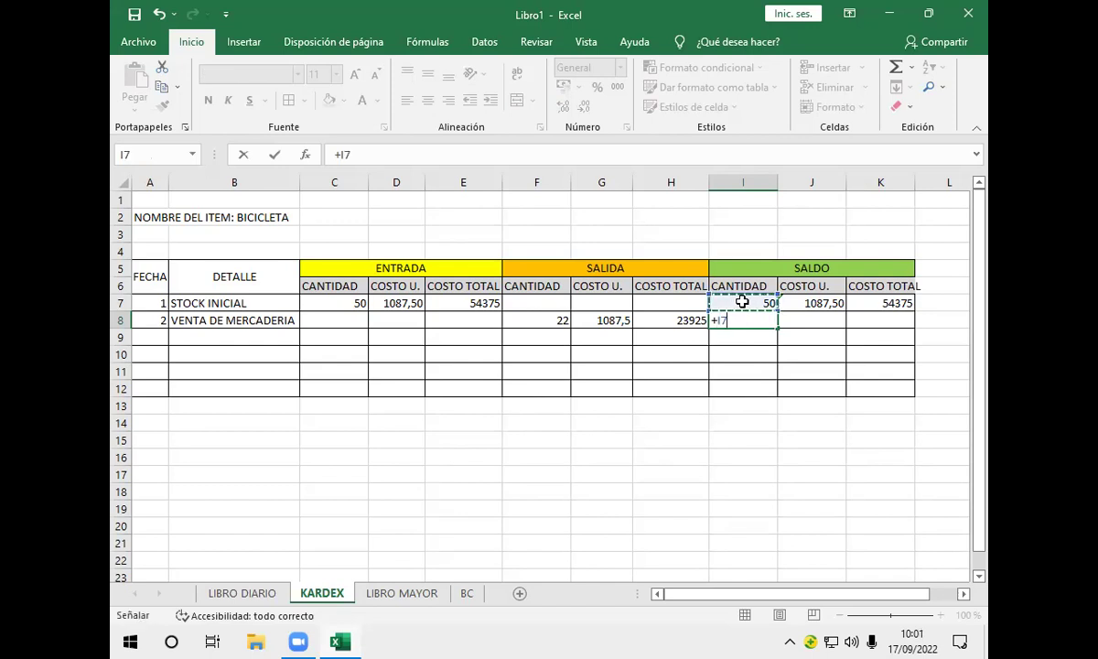
type("-")
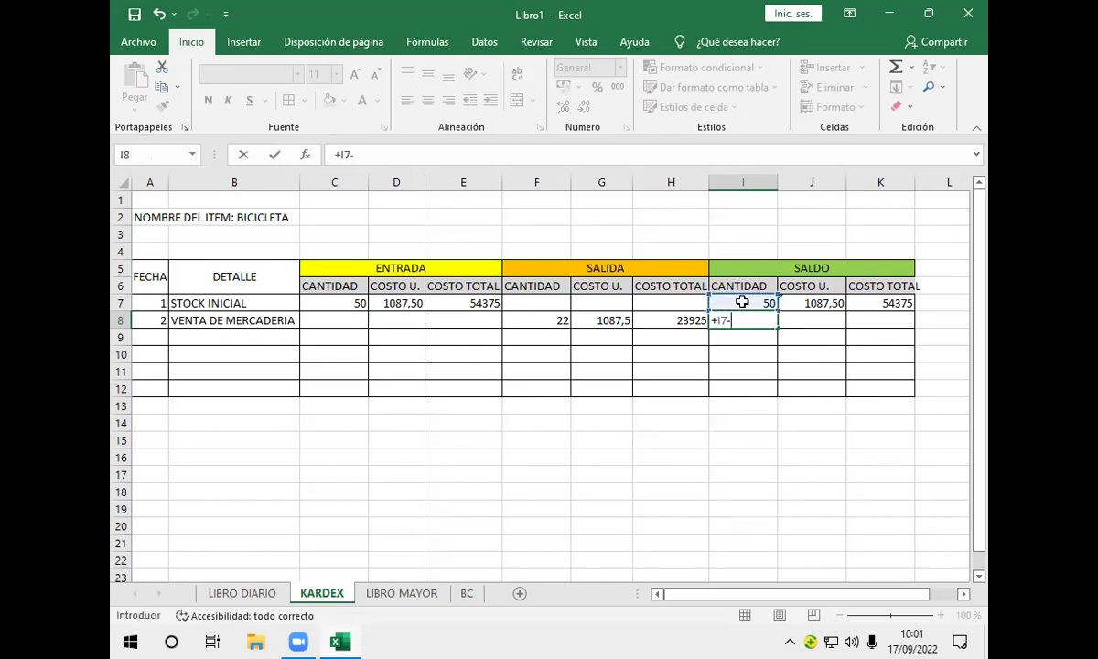
left_click(542, 321)
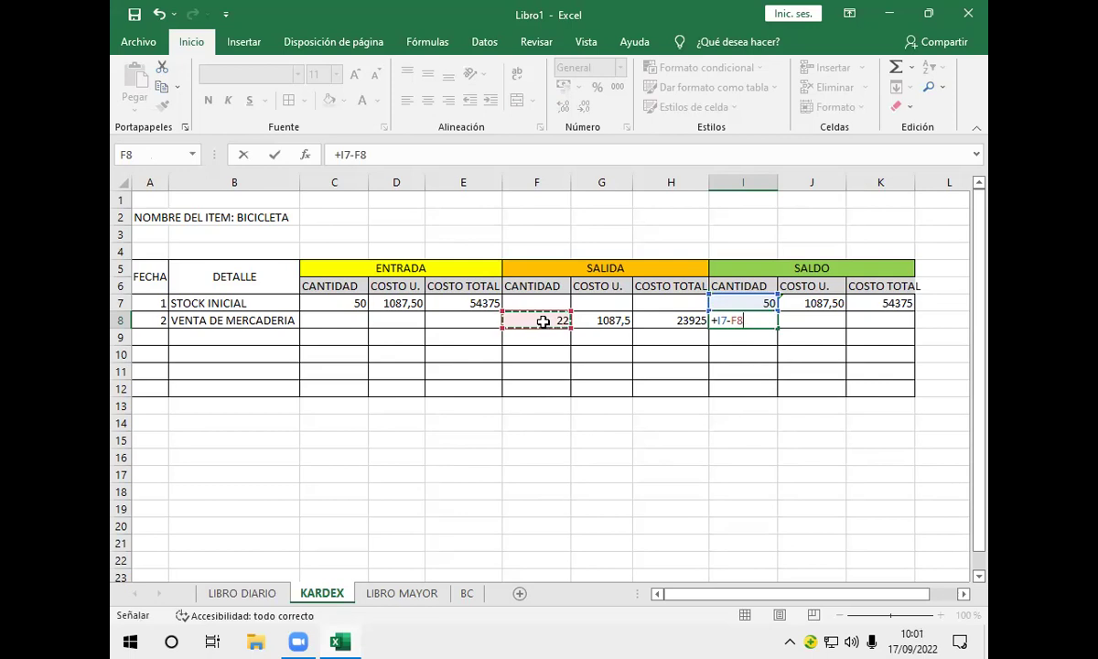
key("Return")
left_click(731, 320)
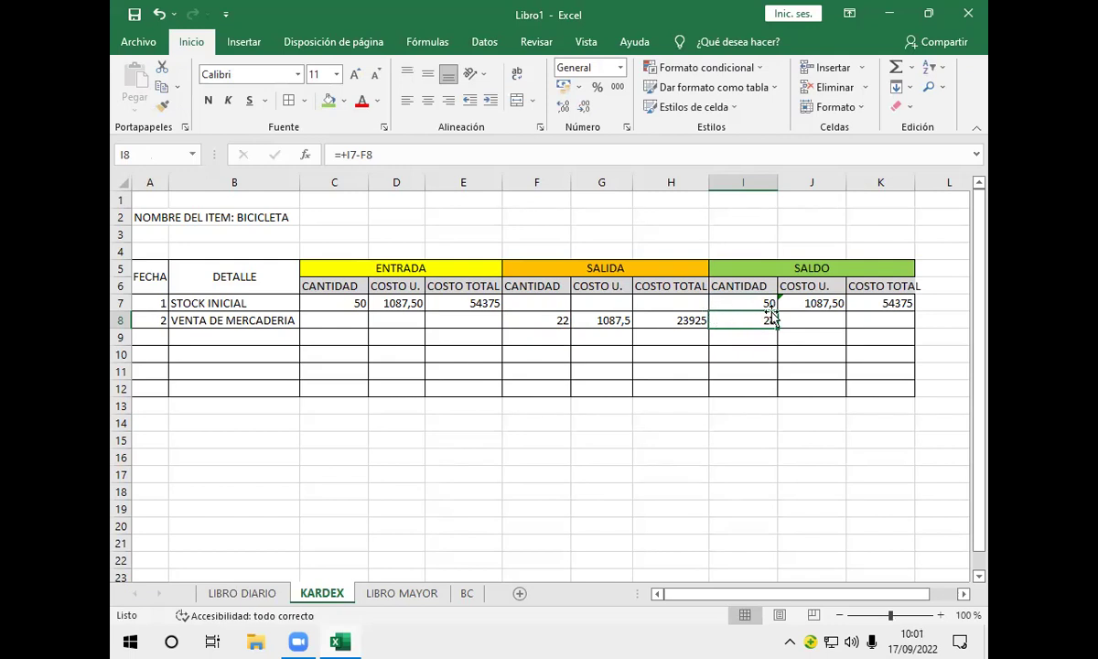
- Calculate the VENTA DE MERCADERIA SALDO total cost in K8 with +K7-H8
left_click(886, 323)
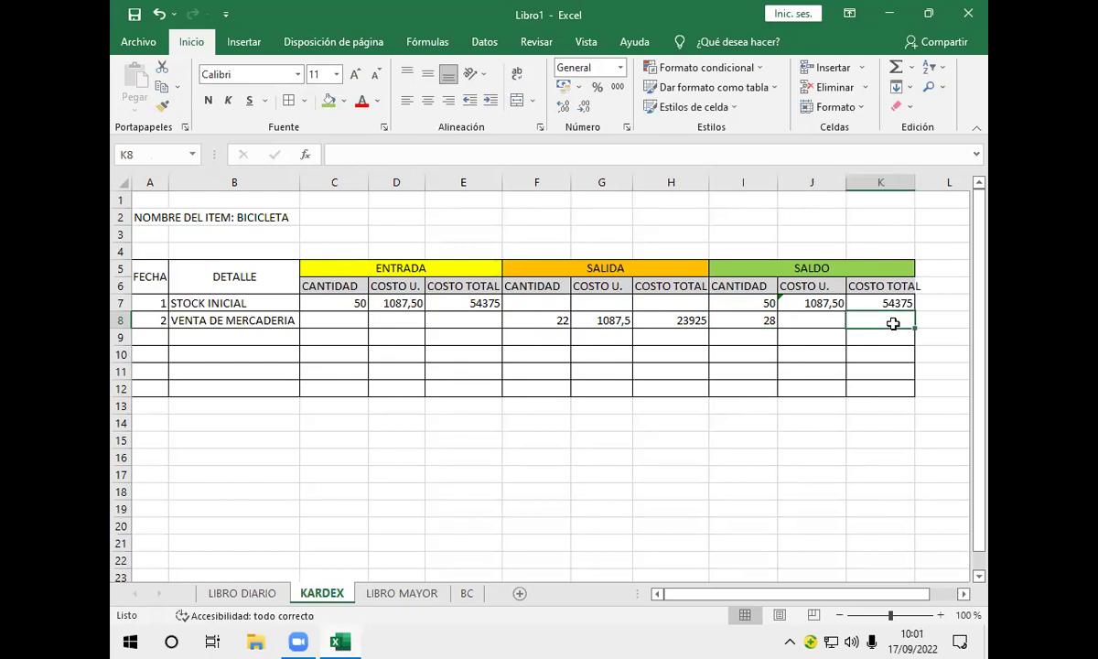
type("+")
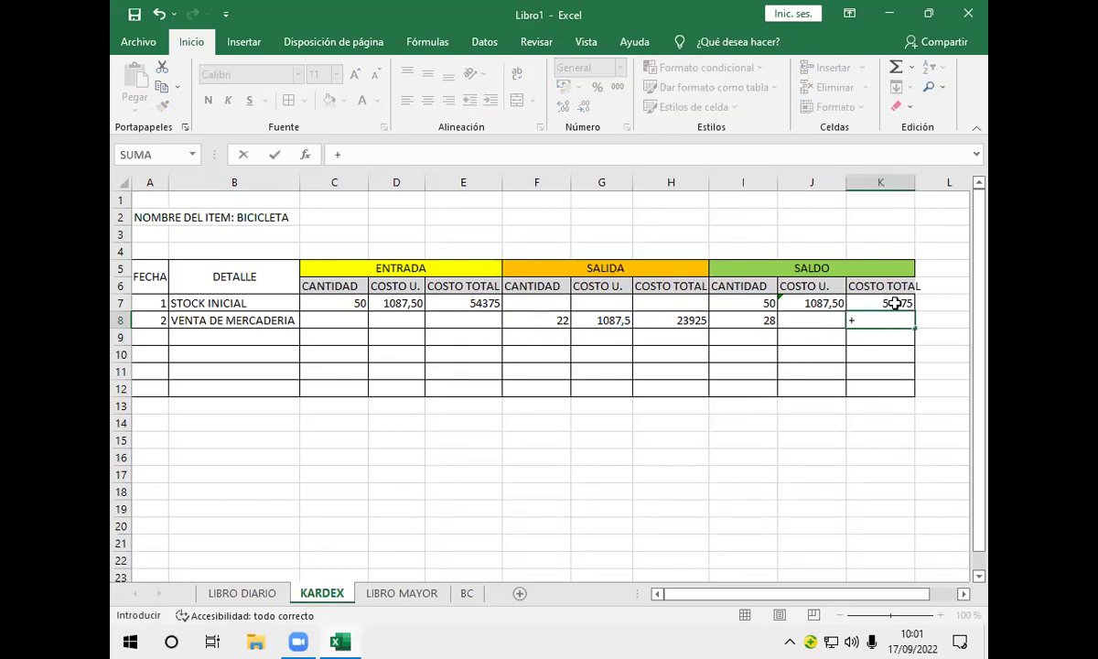
left_click(895, 303)
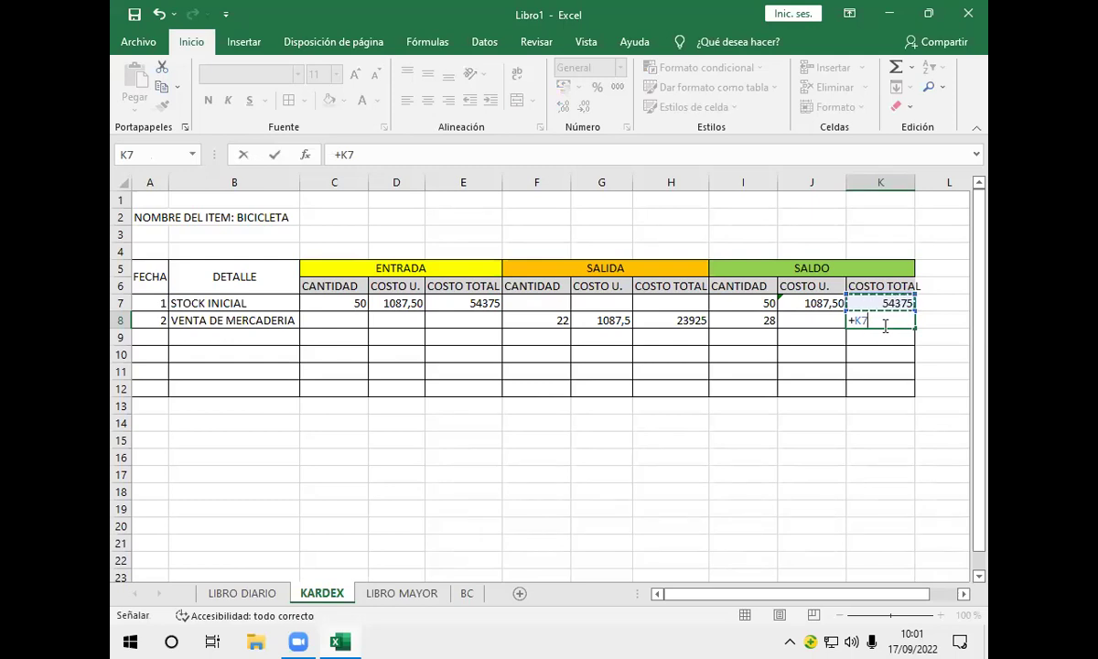
type("-")
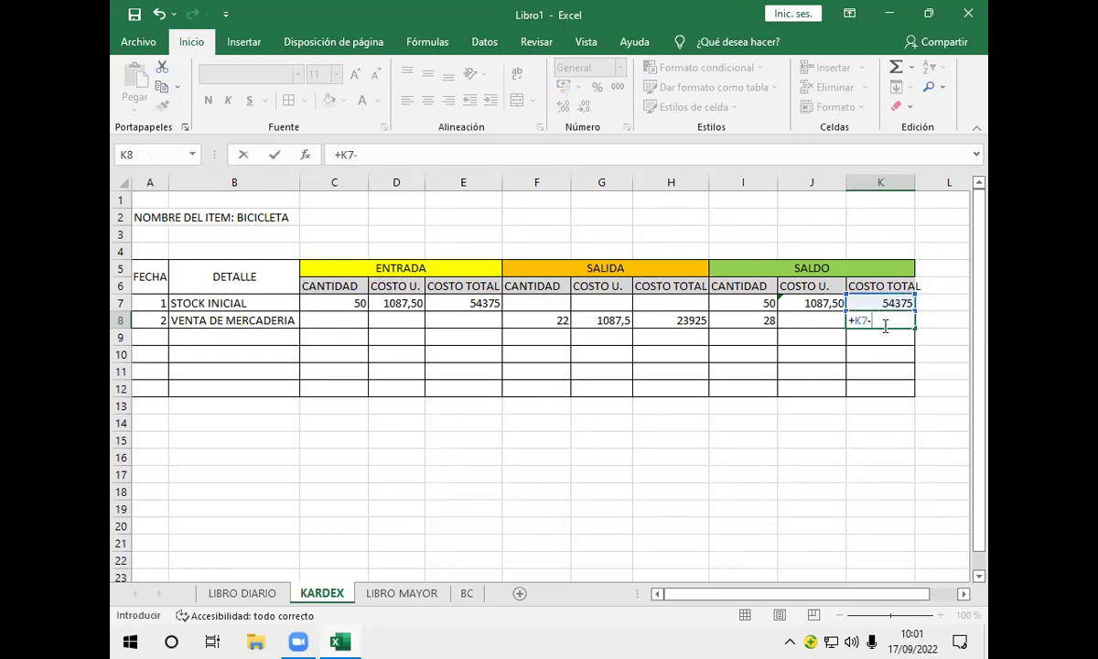
left_click(650, 320)
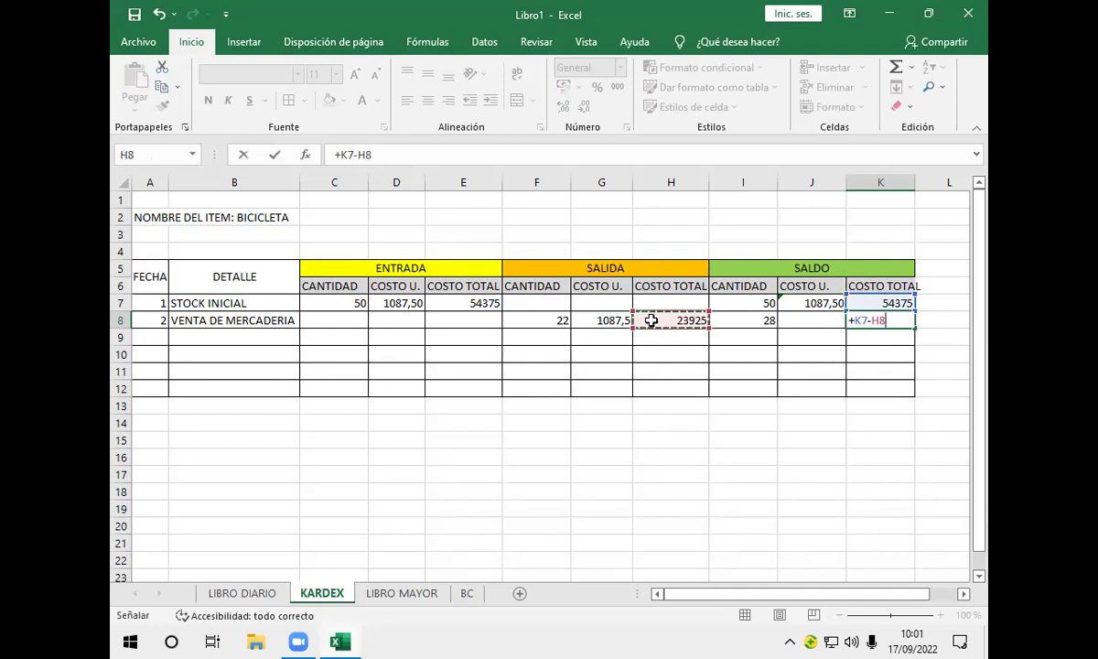
key("Return")
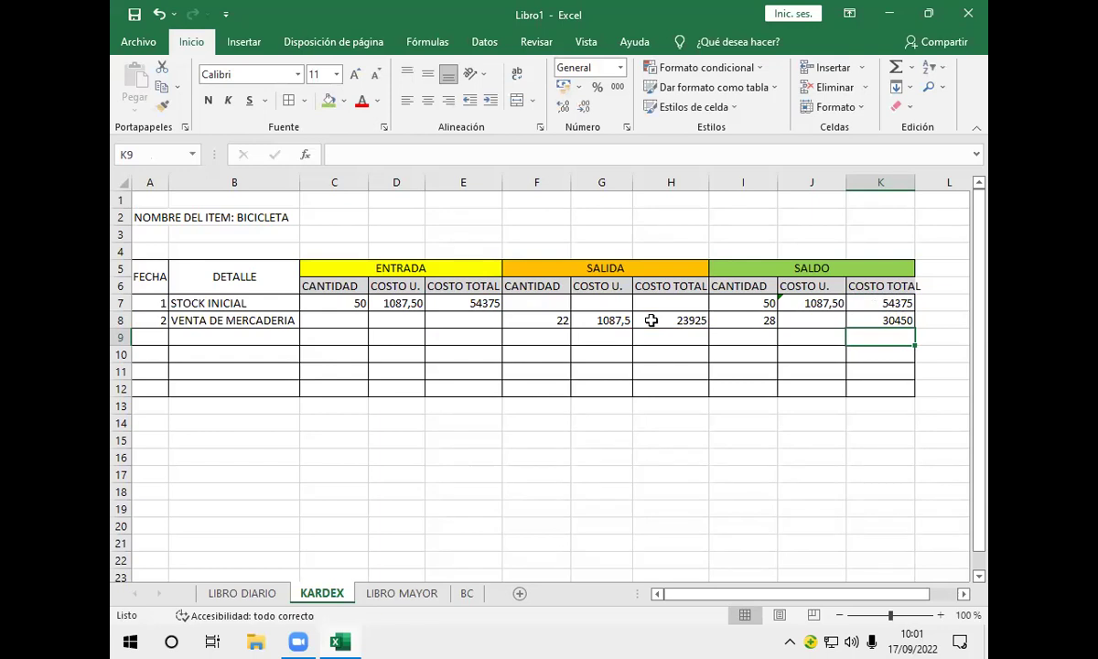
- Calculate the VENTA DE MERCADERIA SALDO unit cost in J8 with +K8/I8
left_click(810, 320)
type("+")
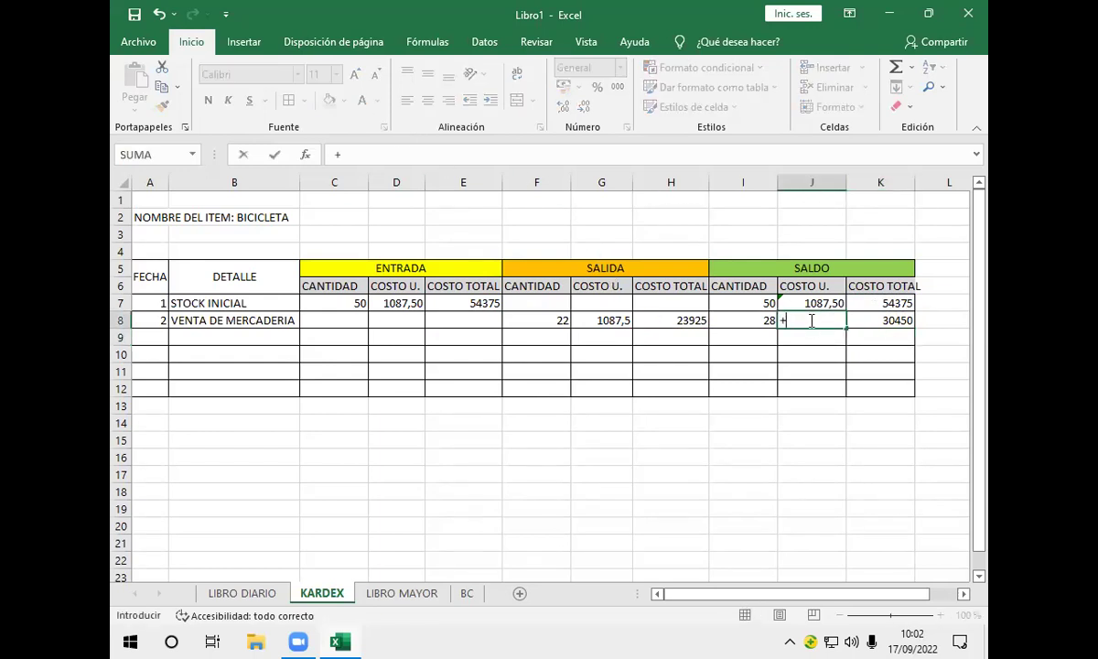
left_click(886, 324)
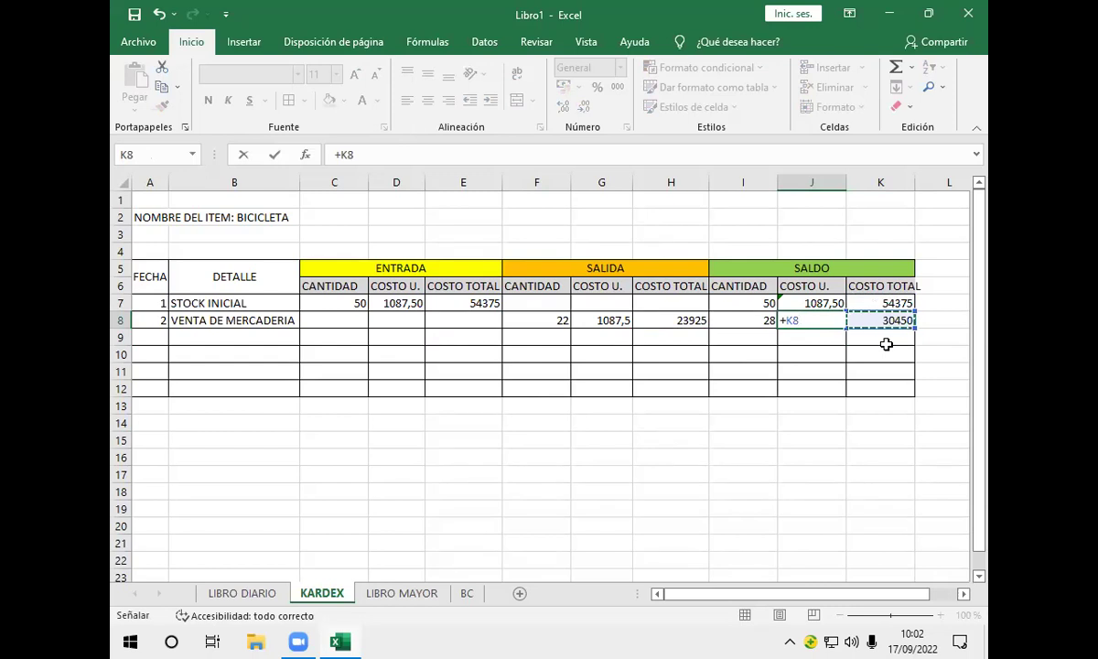
type("/")
left_click(761, 320)
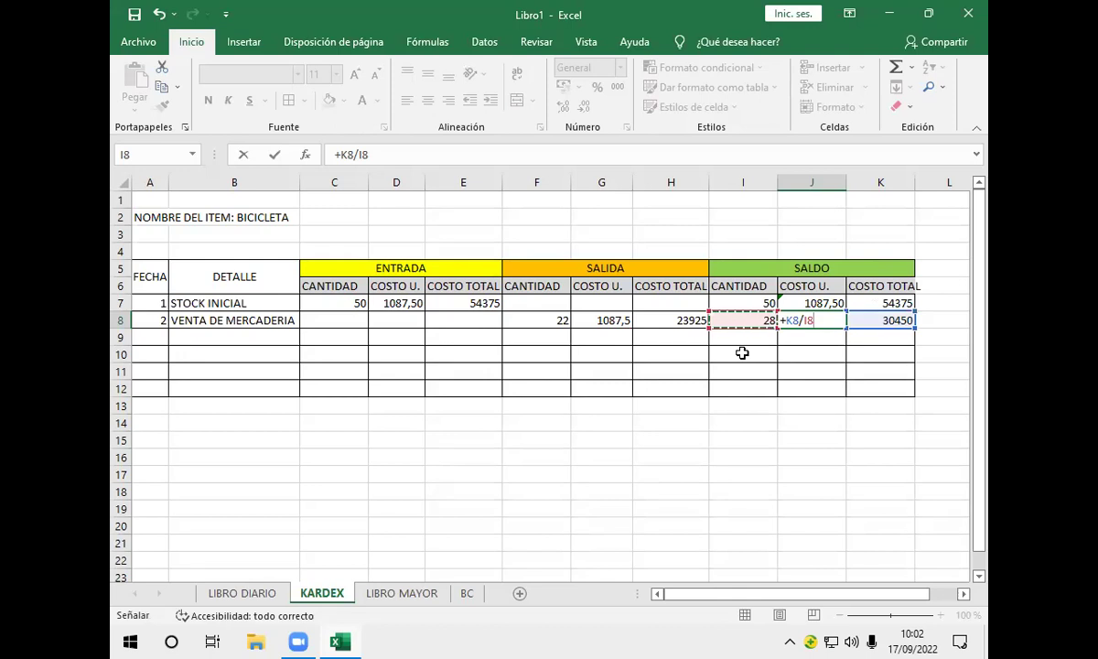
key("Return")
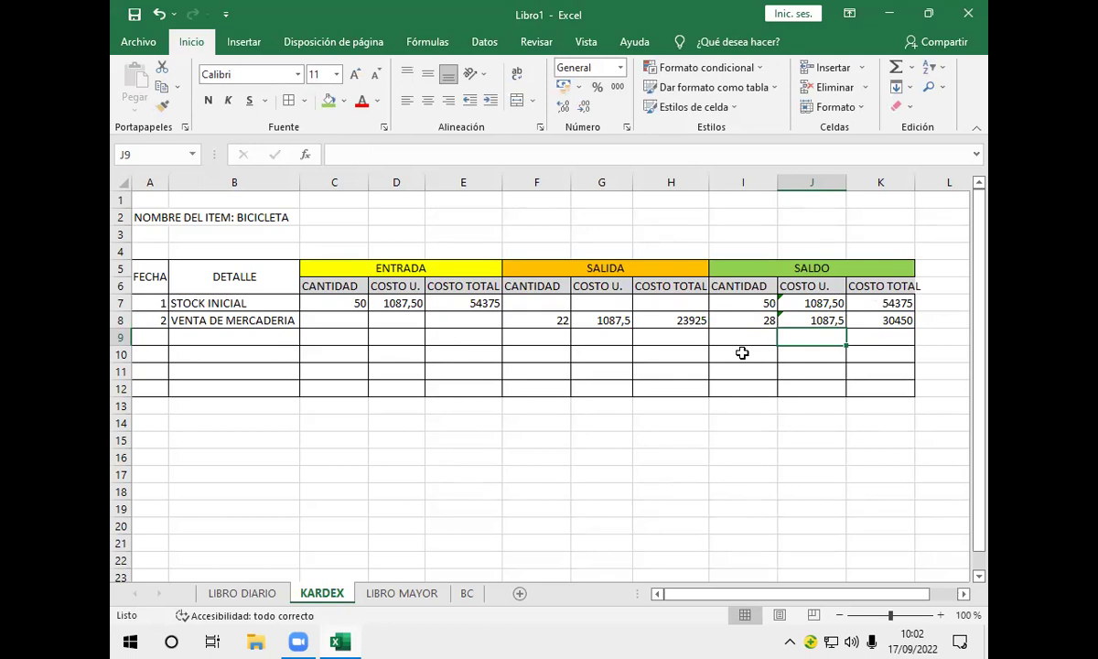
- Format the SALDO unit cost in J8 to show two decimal places, matching the STOCK INICIAL row
left_click(801, 303)
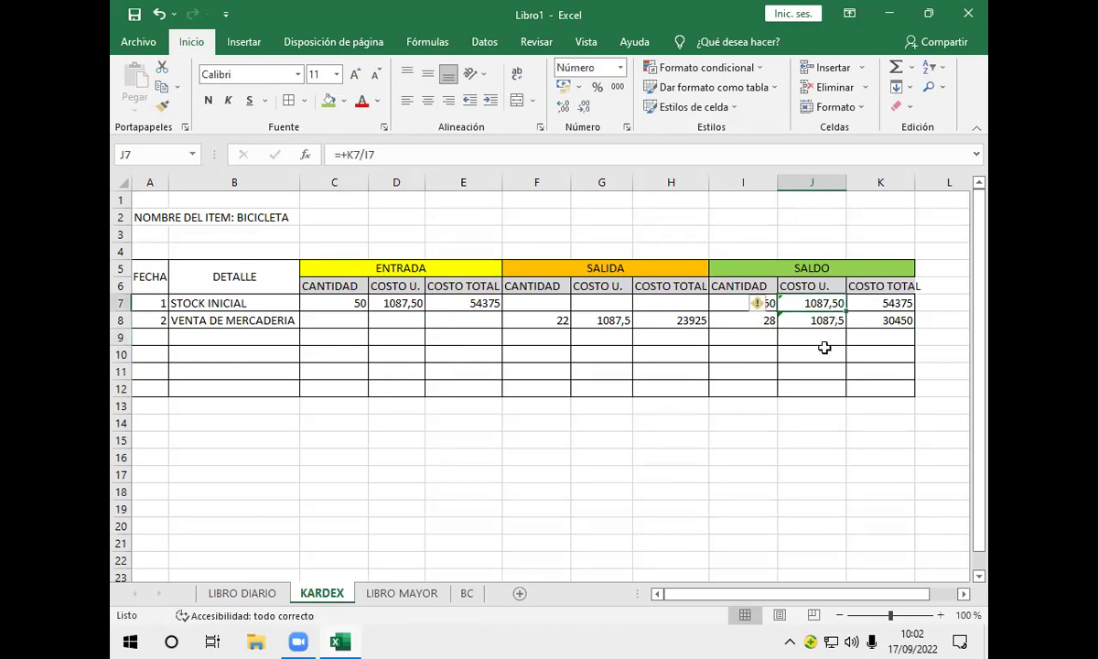
left_click(825, 320)
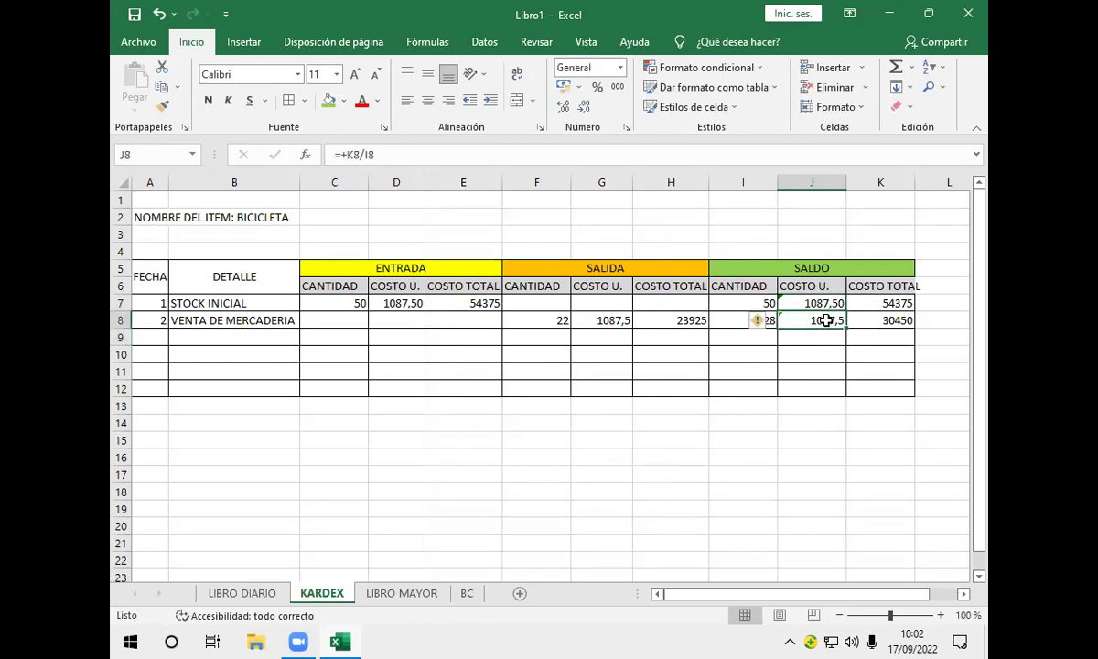
left_click(563, 108)
left_click(836, 349)
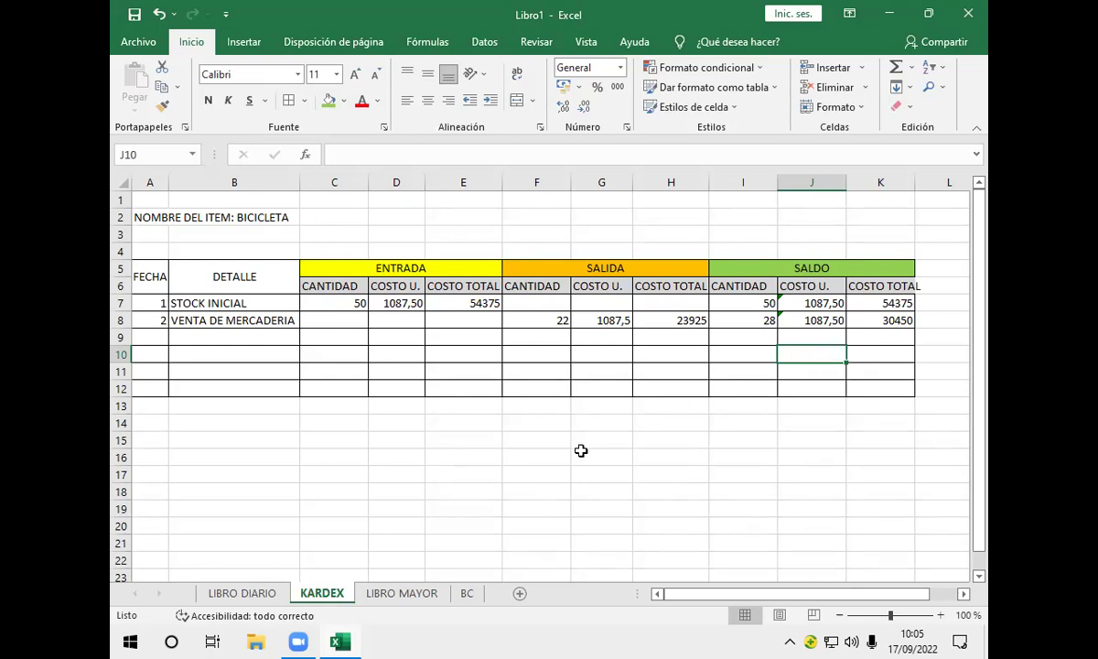
- In LIBRO DIARIO, enter the account numbers 10 for VENTA and 11 for DEBITO FISCAL in C19:C20
left_click(241, 592)
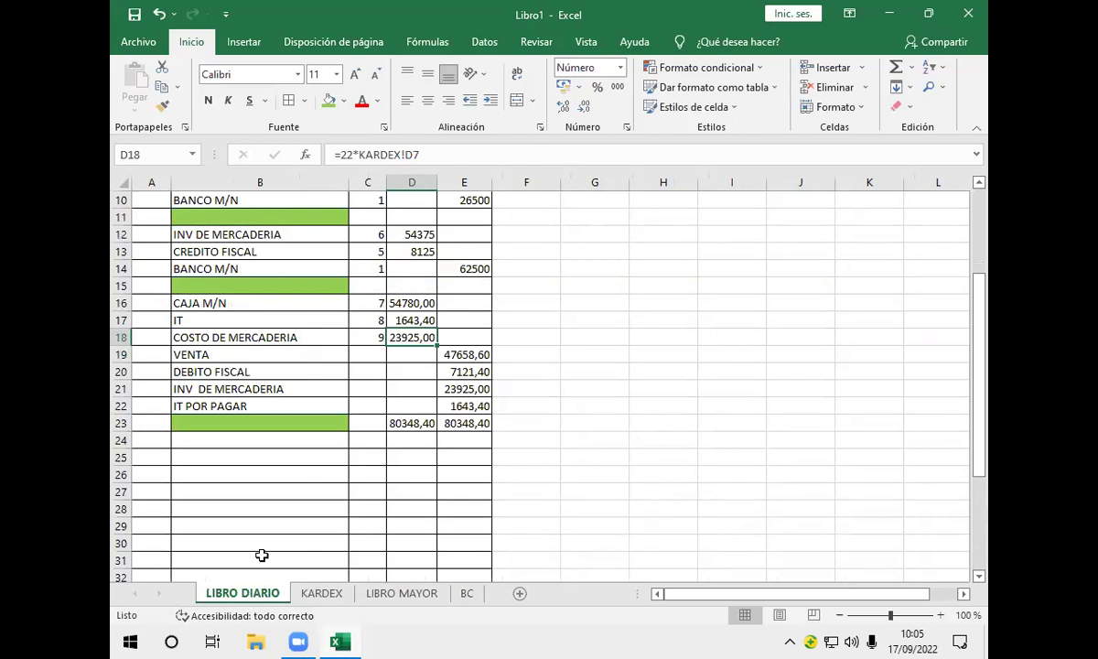
left_click(262, 441)
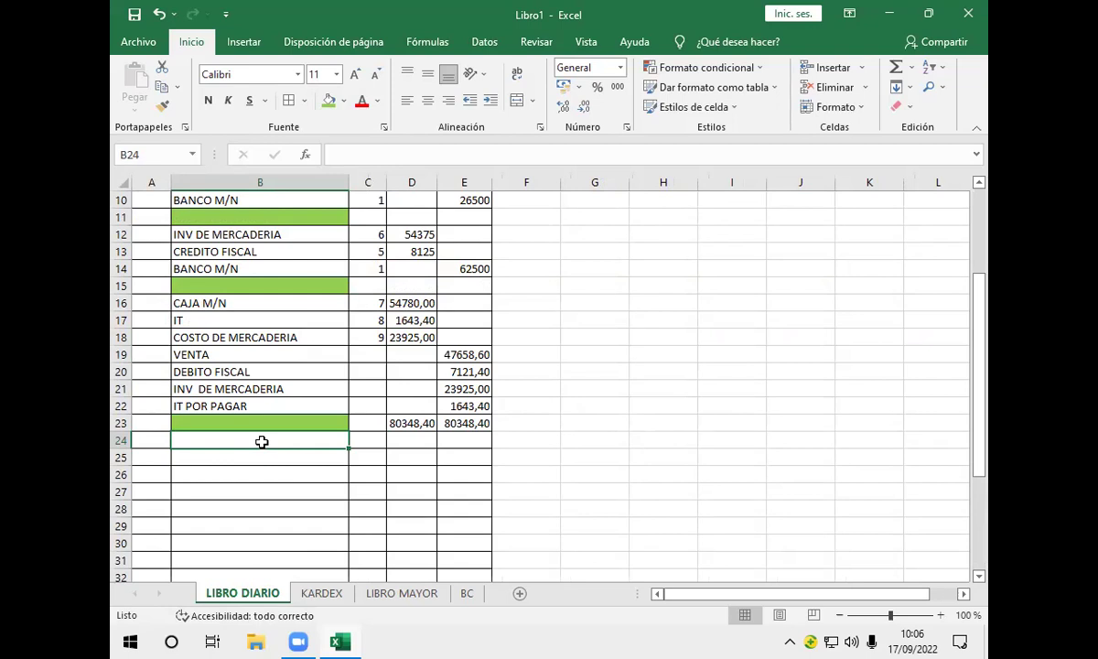
left_click(364, 357)
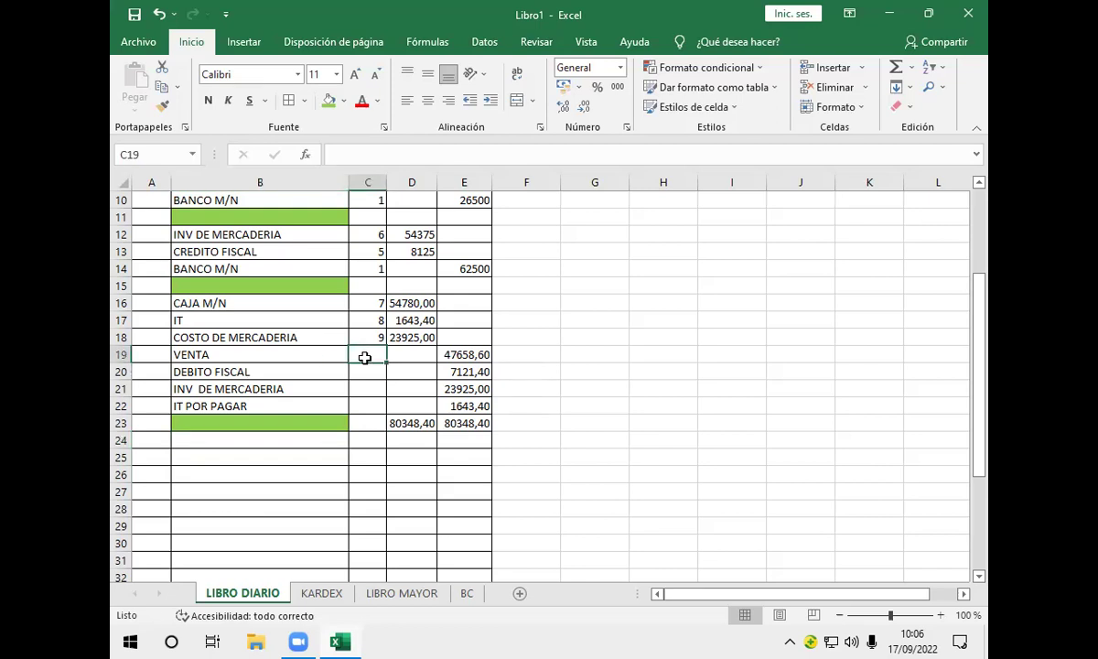
type("10")
key("Return")
type("11")
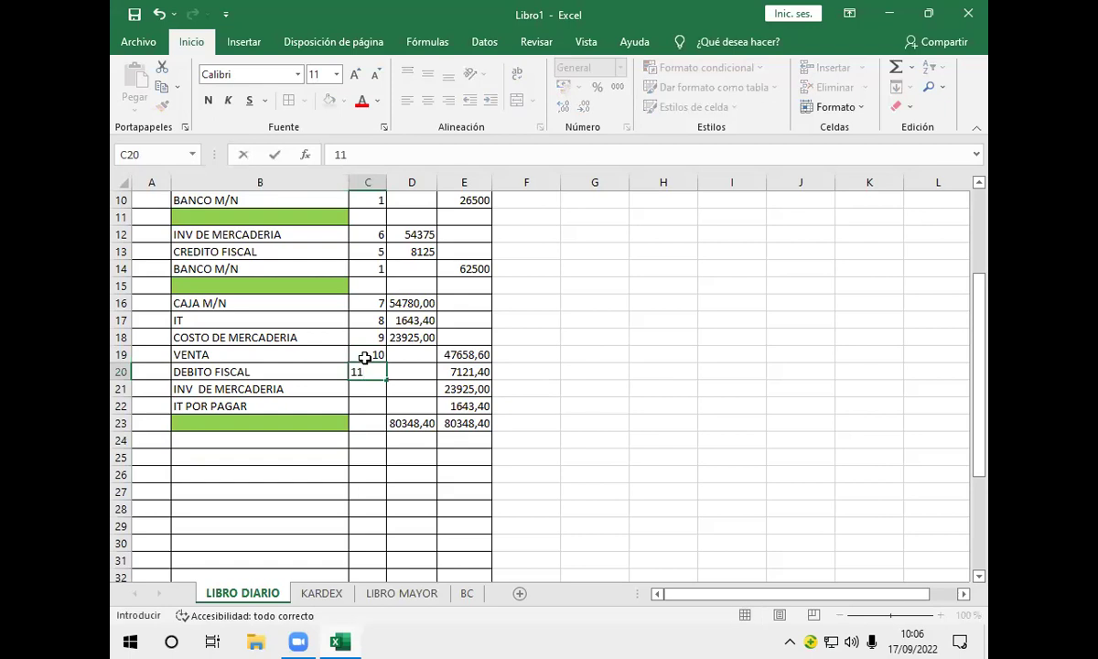
key("Return")
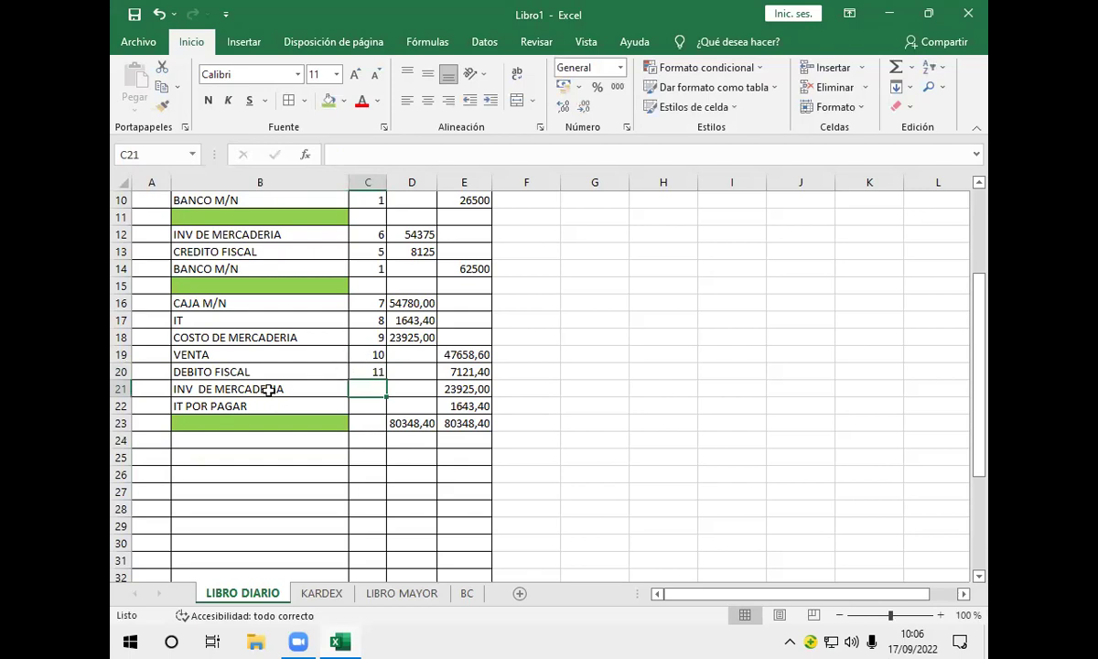
- Copy the INV DE MERCADERIA account and its number from B12:C12 over the sales entry's inventory line in B21:C21
left_click(212, 235)
left_click_drag(316, 232, 356, 235)
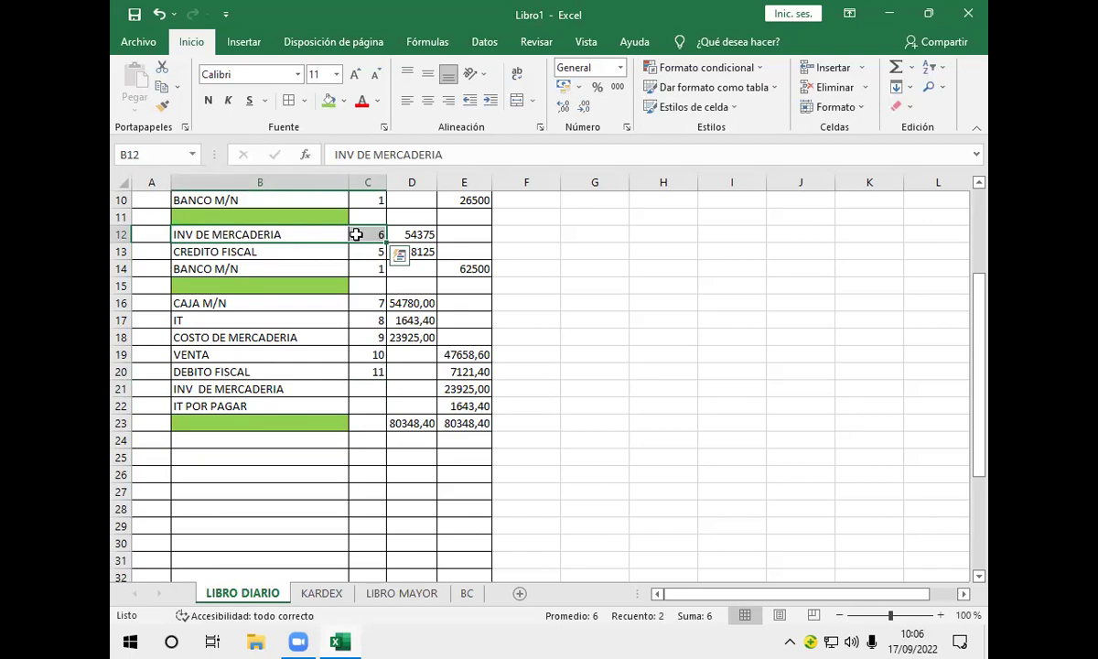
key("ctrl+c")
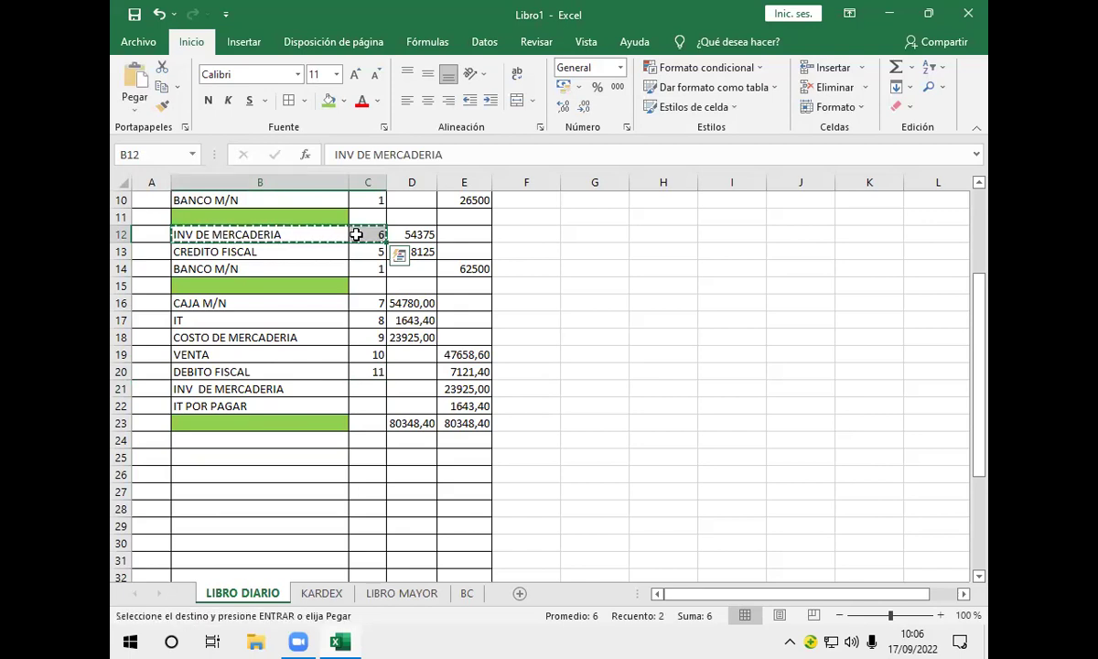
left_click(297, 388)
key("Return")
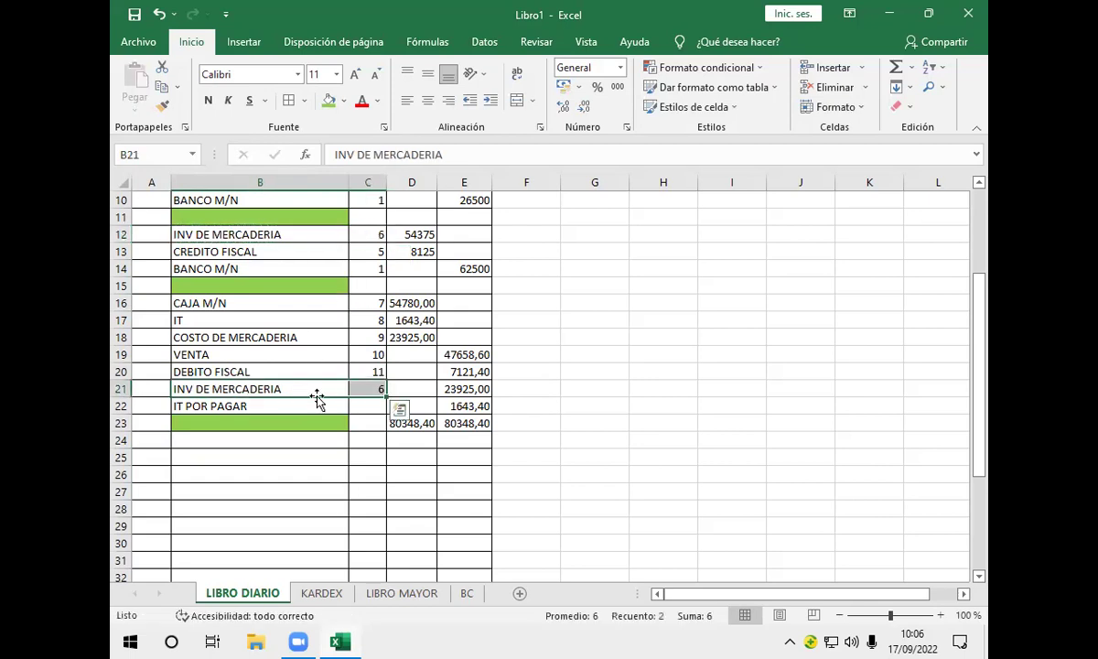
- Copy the INV DE MERCADERIA and CREDITO FISCAL accounts with their numbers from B12:C13 to B24:C25 below the sales entry
left_click(290, 448)
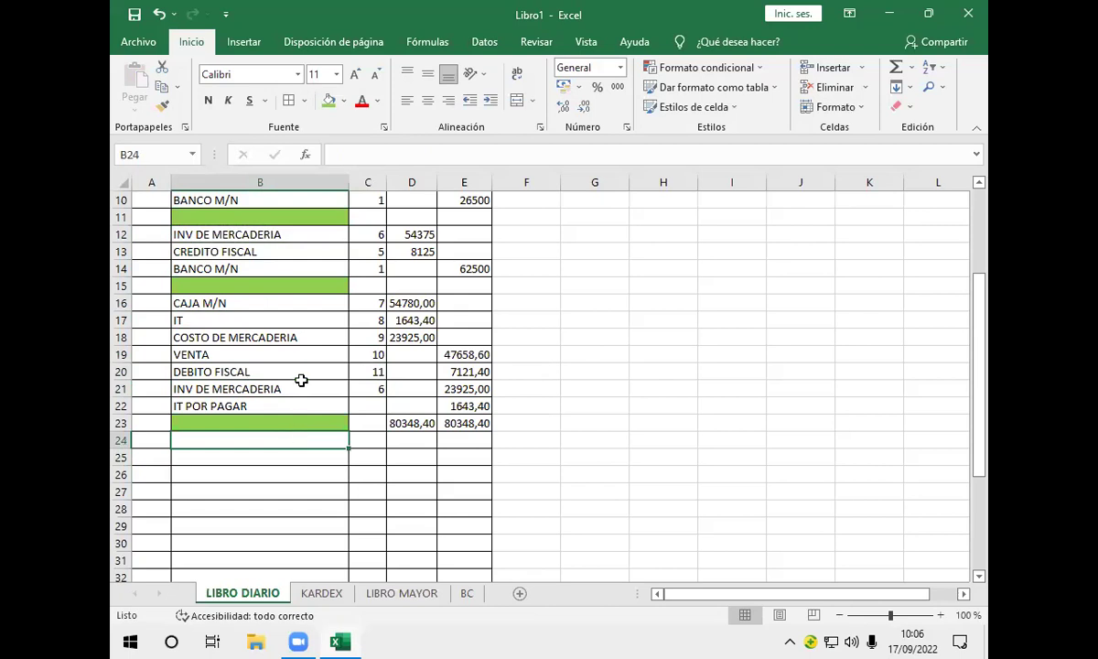
left_click(279, 234)
left_click_drag(314, 237, 361, 272)
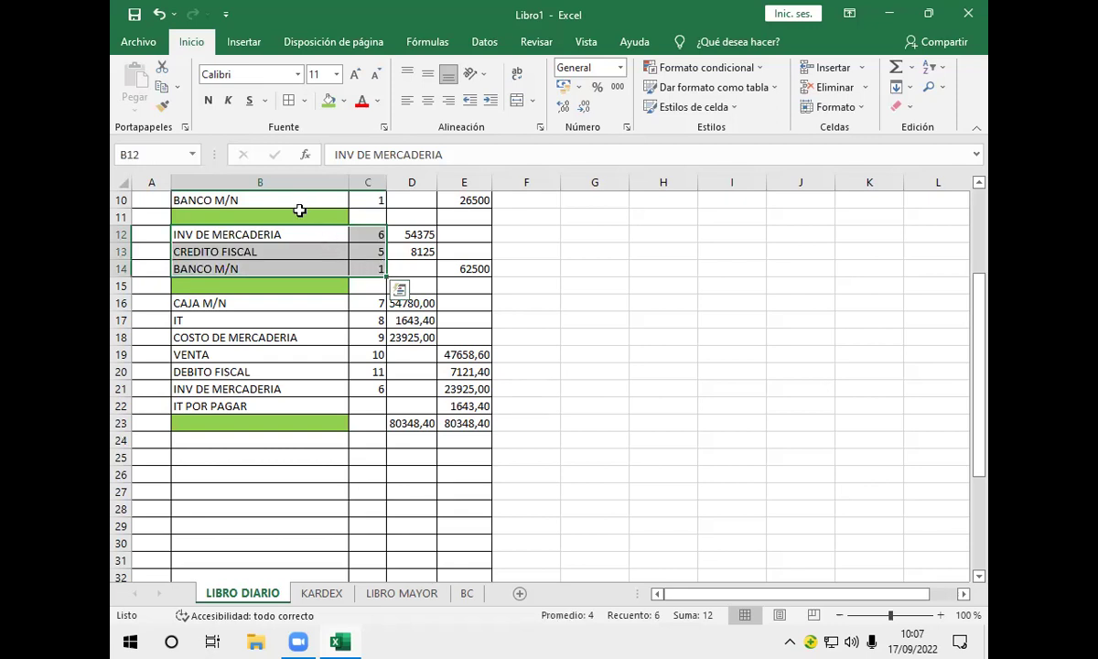
left_click_drag(293, 235, 378, 249)
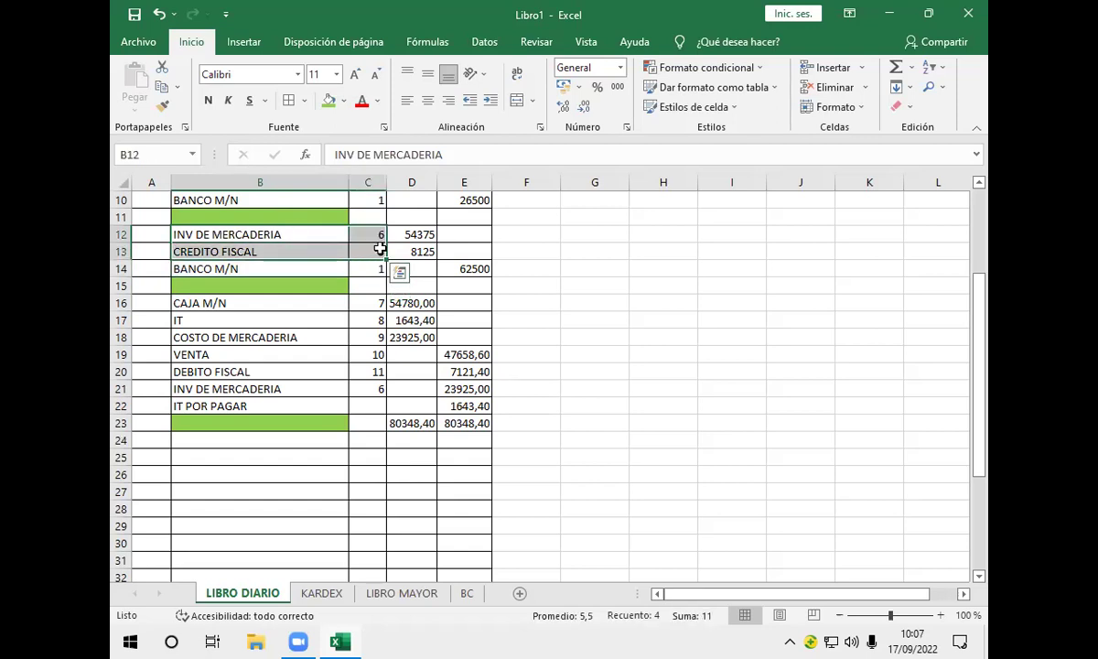
key("ctrl+c")
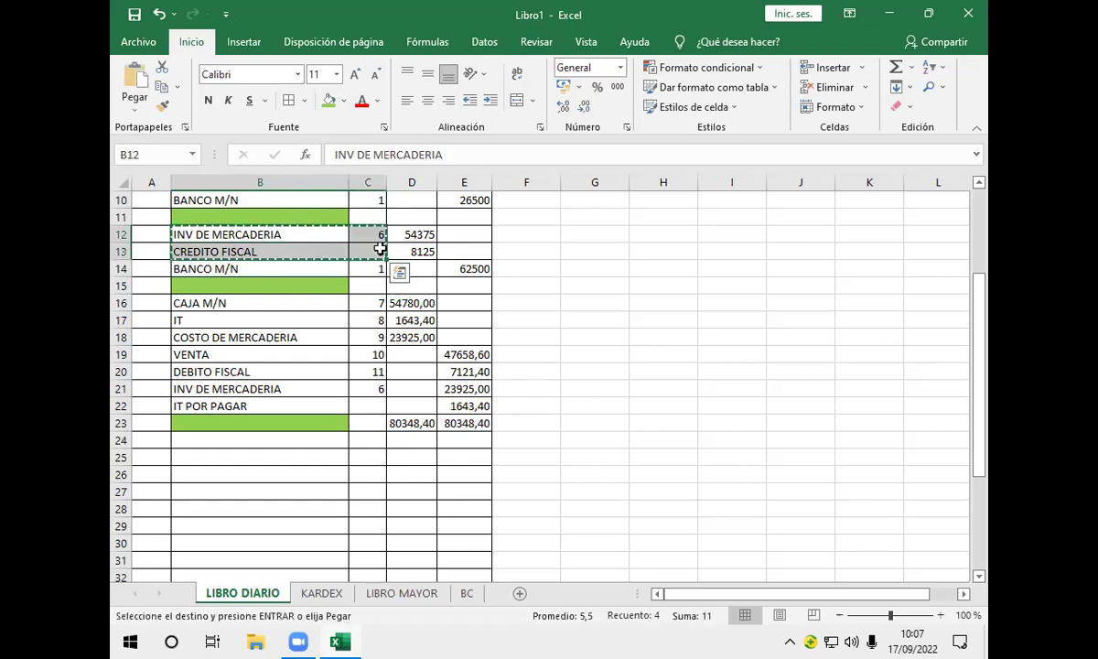
left_click(289, 440)
key("Return")
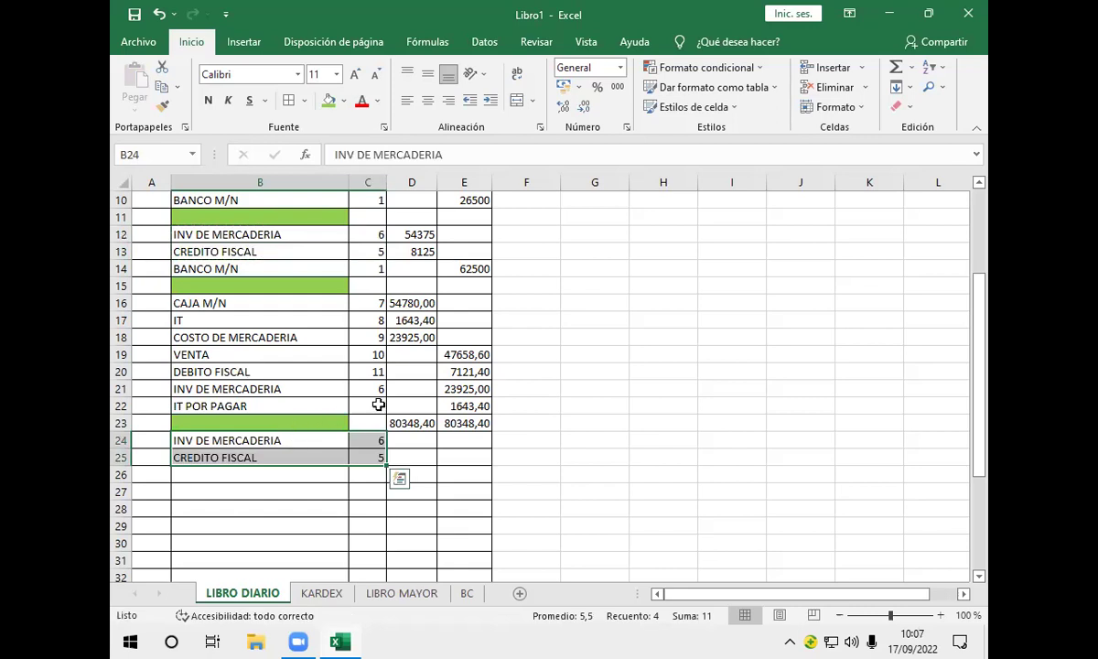
- Enter the account number 12 for the sales entry's IT POR PAGAR line in C22
left_click(289, 474)
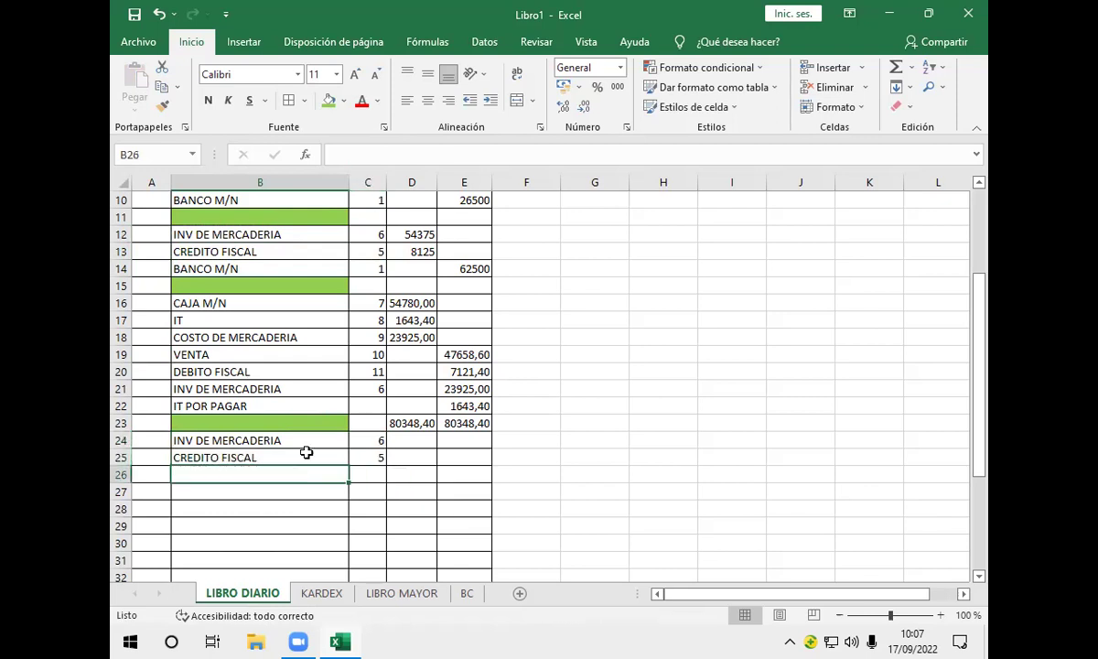
left_click(368, 407)
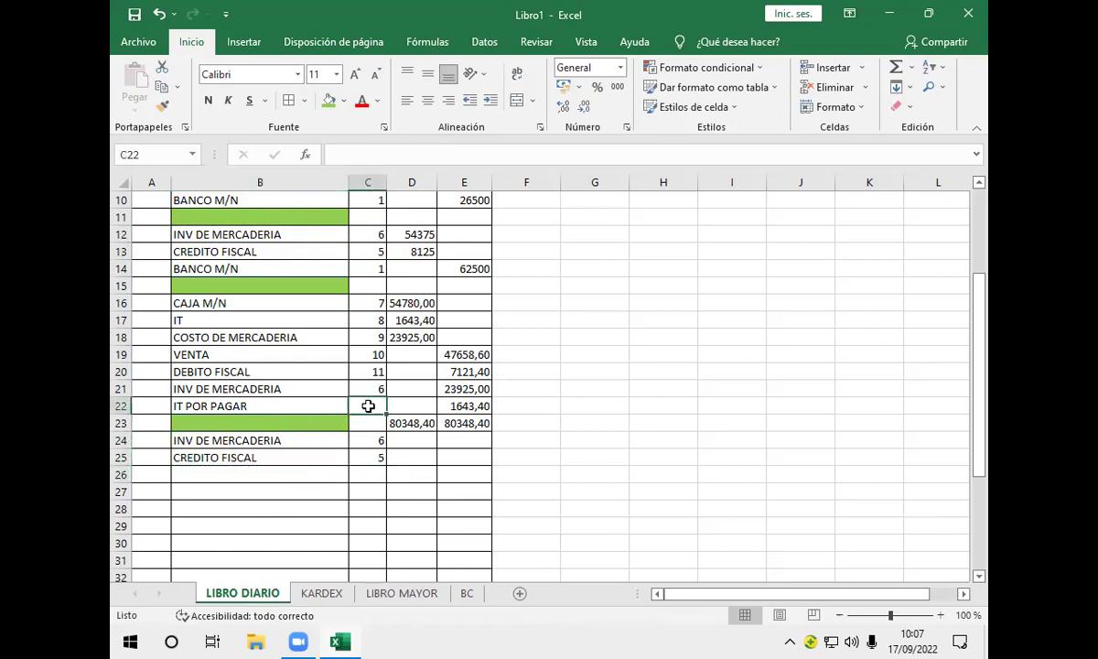
type("12")
key("Return")
key("Return")
key("Return")
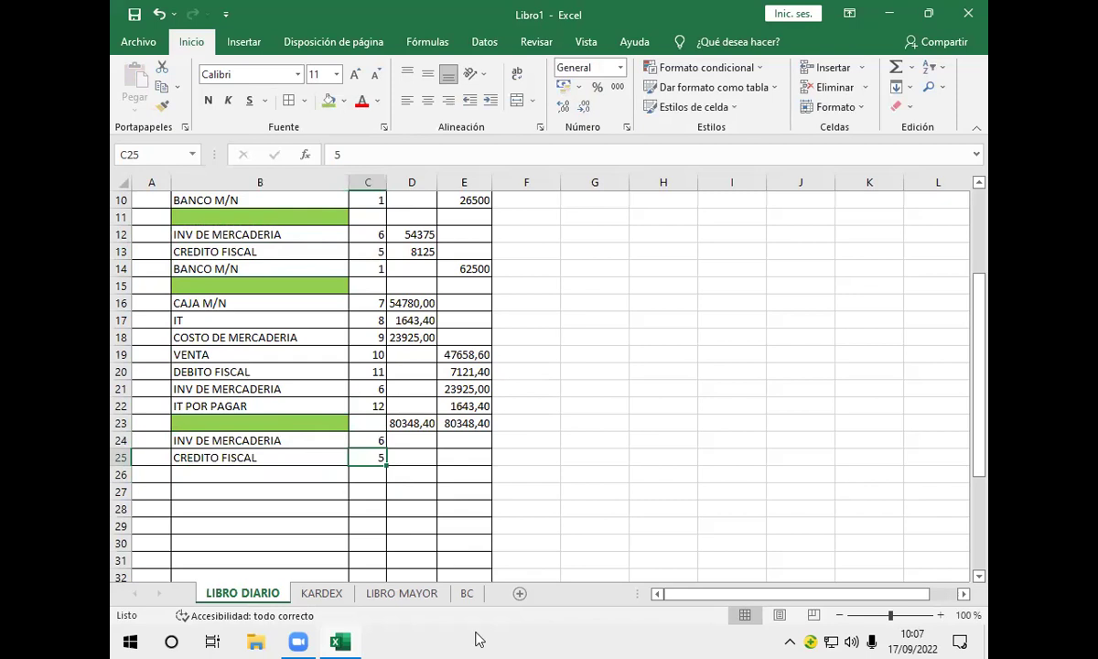
left_click(316, 481)
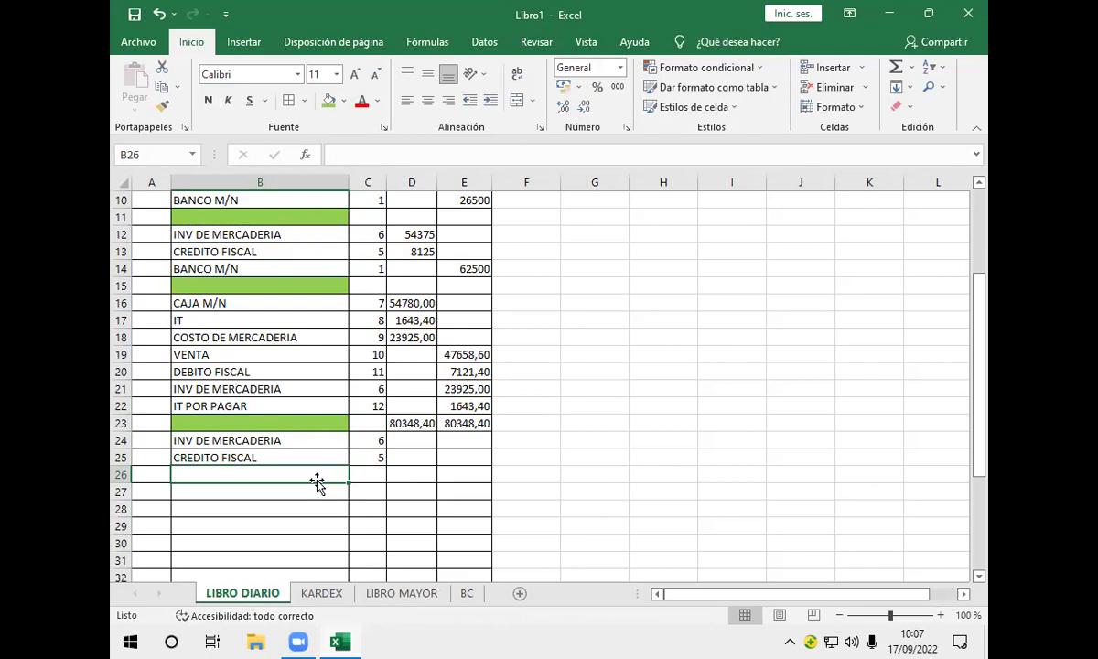
- Calculate the INV DE MERCADERIA debit in D24 with the formula +(15*1290)*87%
left_click(413, 440)
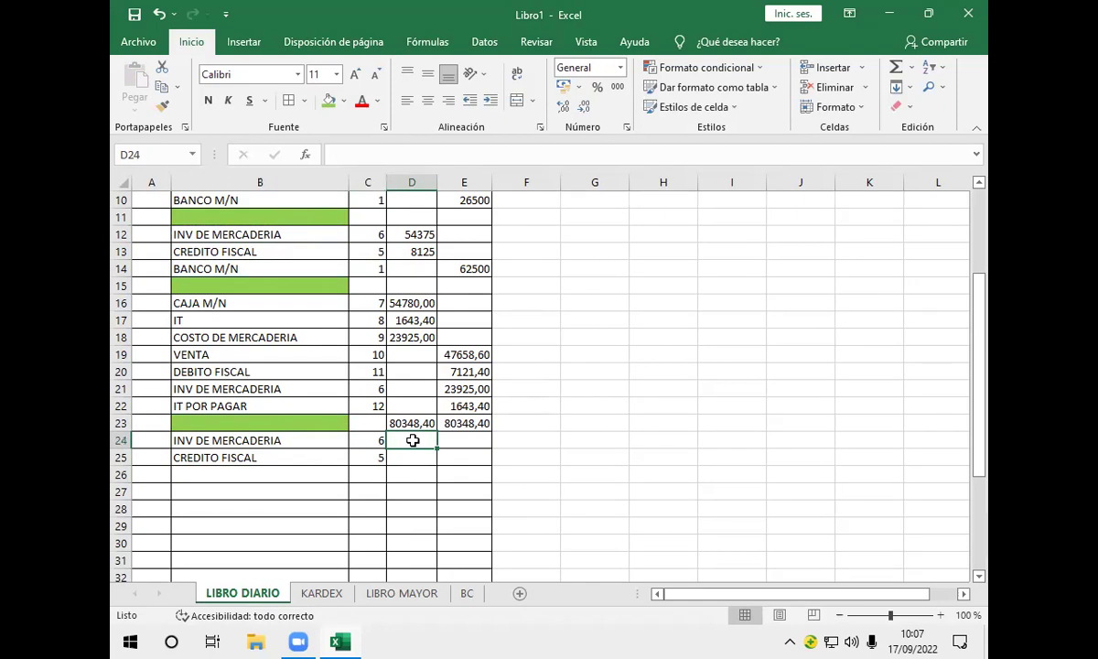
type("+")
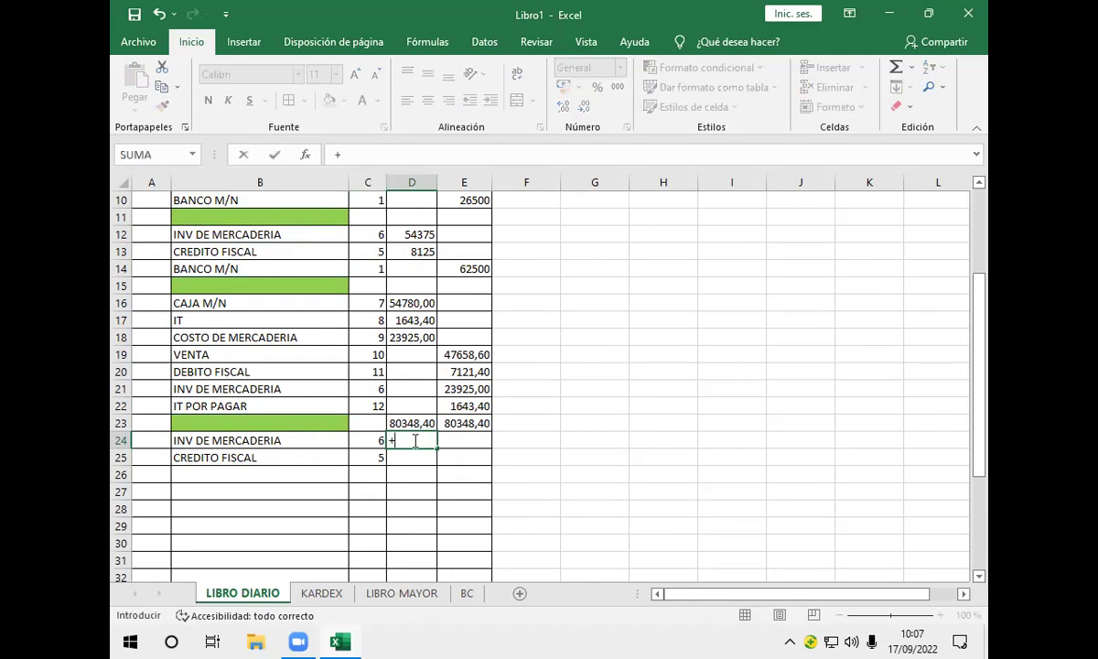
type("15")
key("Escape")
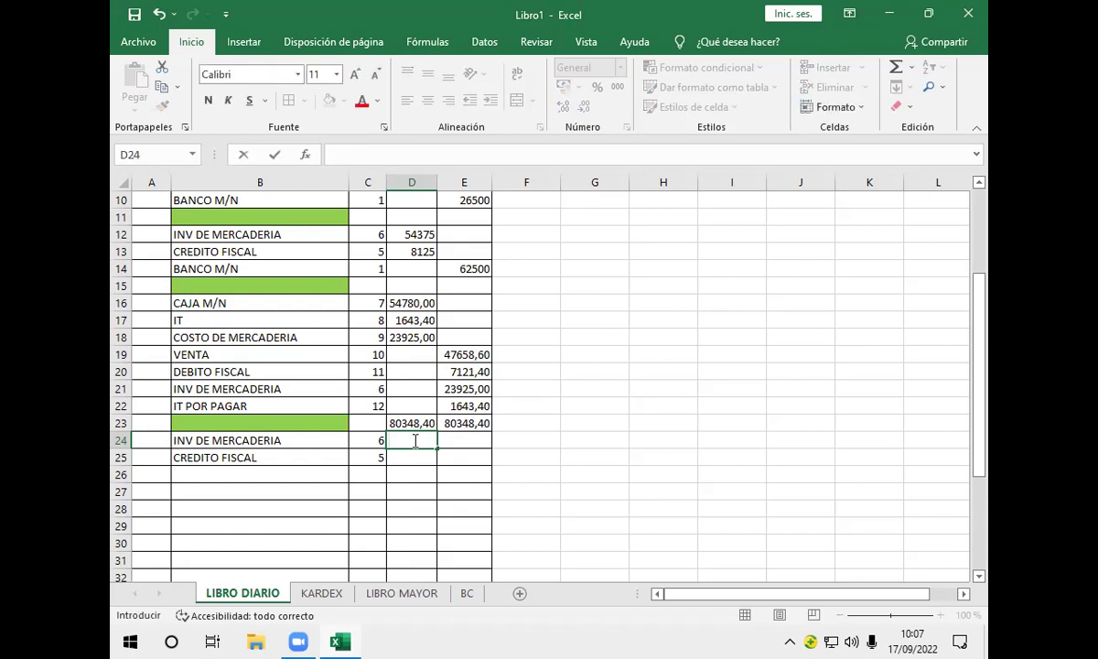
type("+")
type("(15")
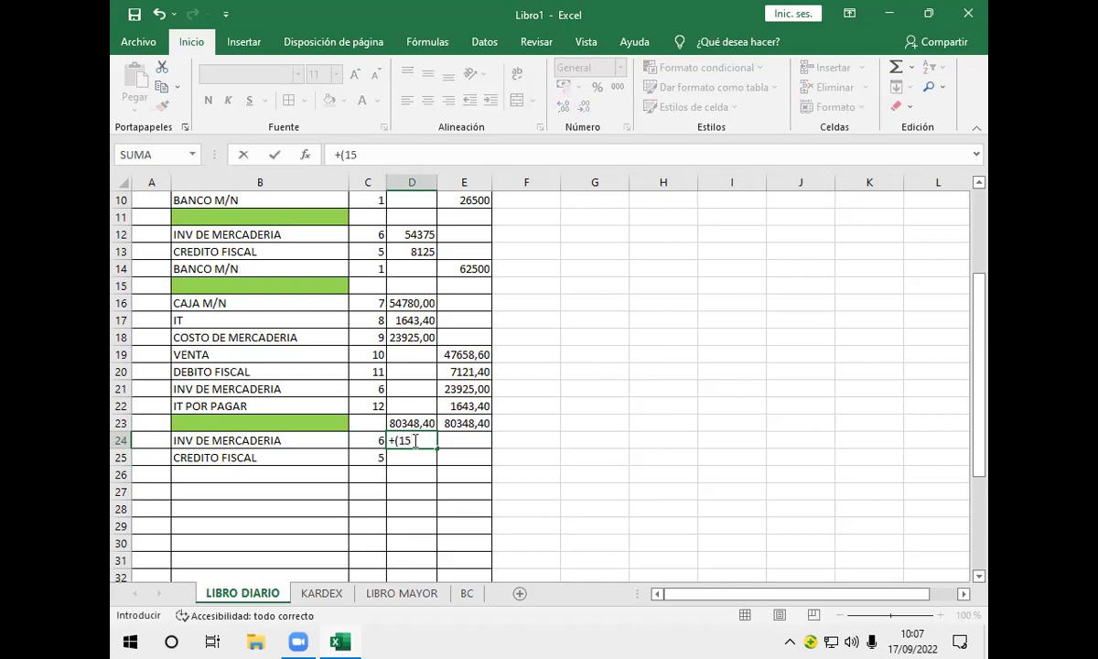
type("*1290)")
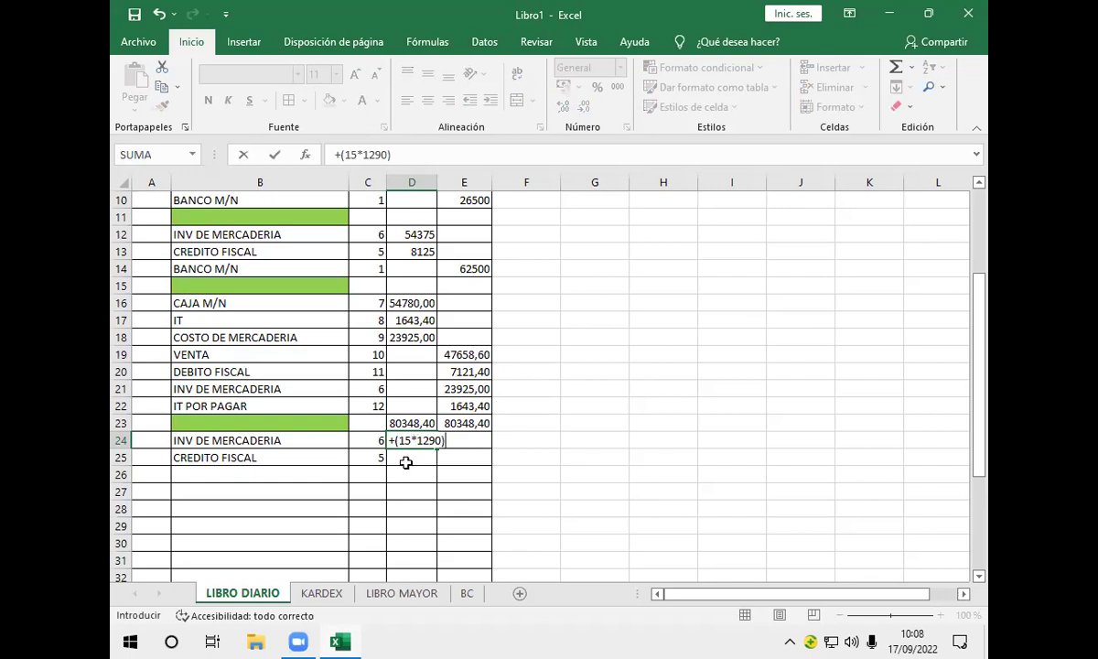
type("*87%")
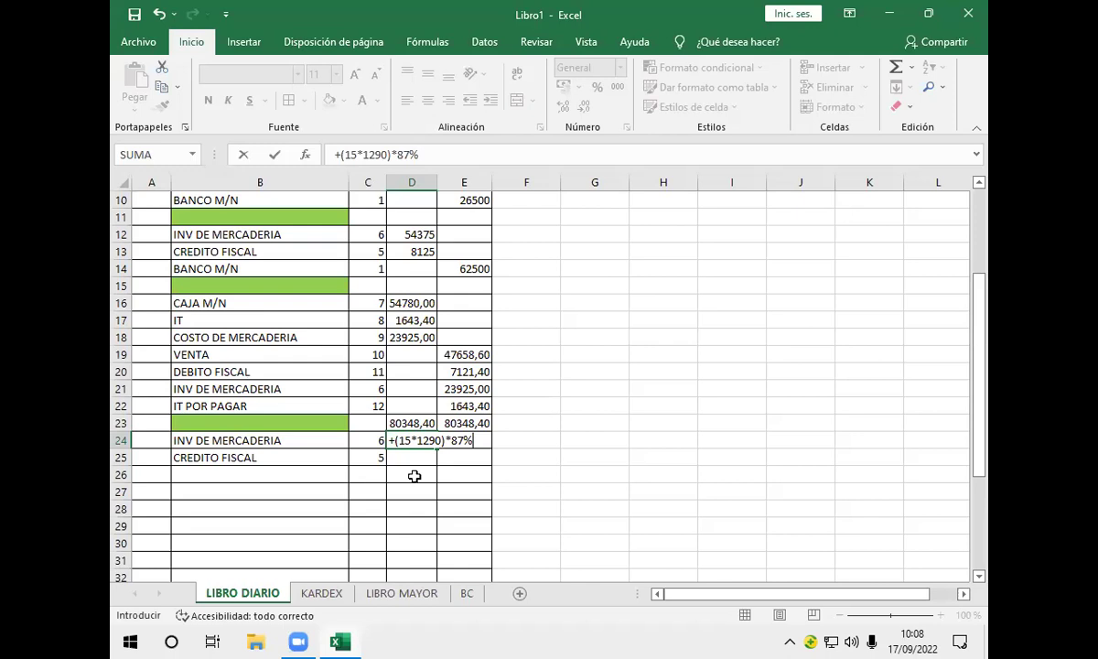
key("Return")
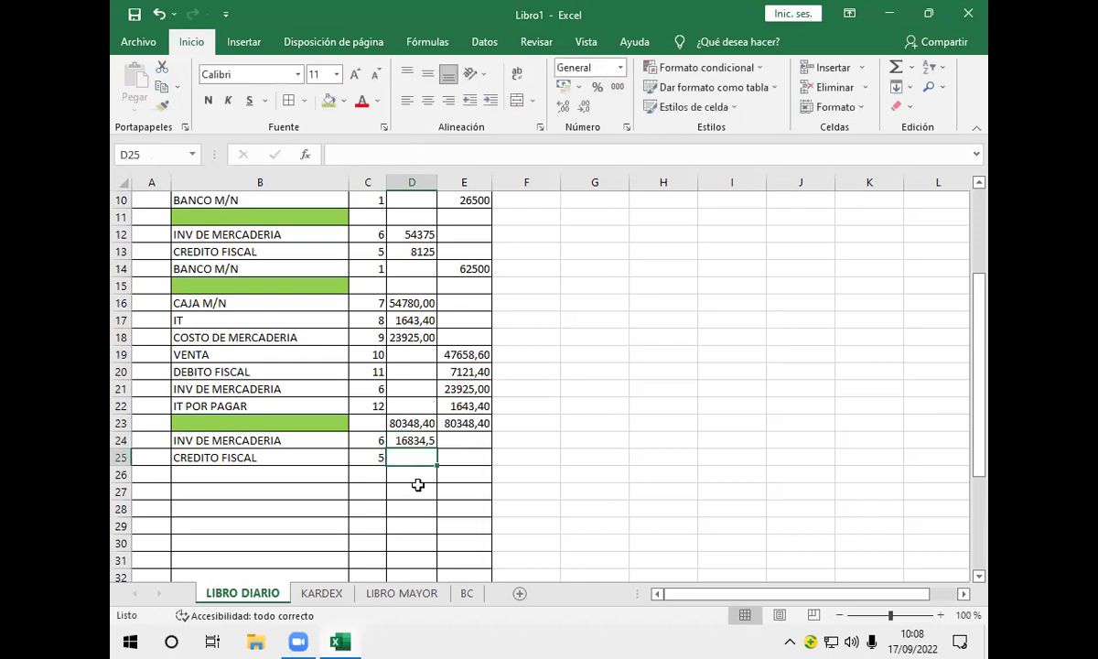
- Fill the D24 formula down to the CREDITO FISCAL debit in D25 and change its percentage to 13%
left_click(404, 440)
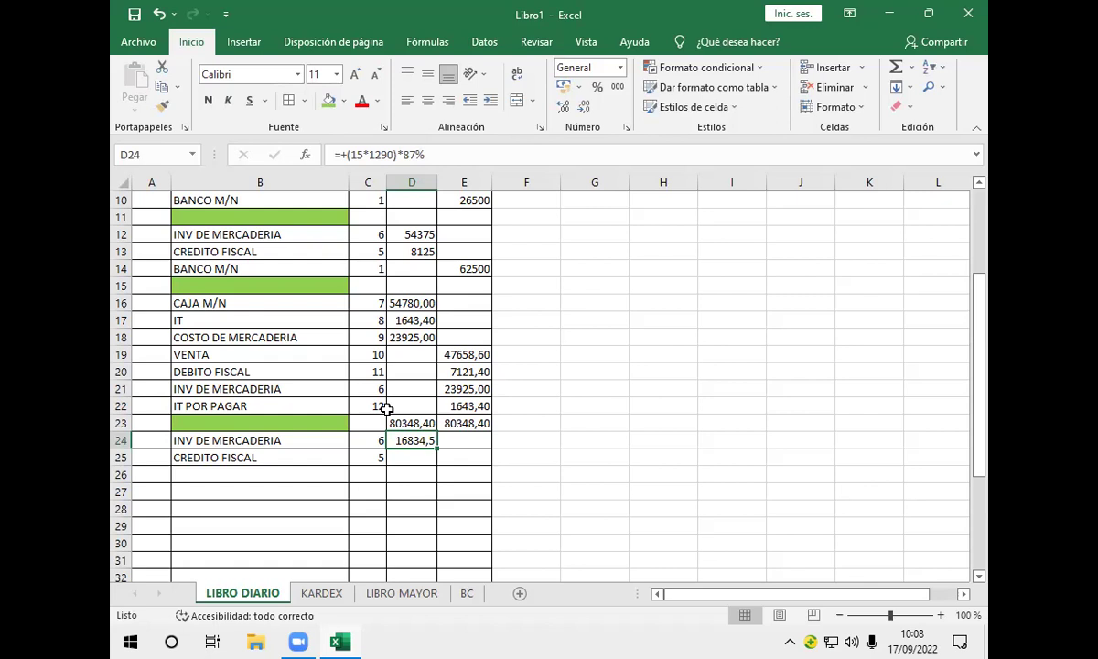
mouse_move(440, 451)
left_mouse_down()
mouse_move(439, 462)
mouse_move(456, 458)
left_mouse_up()
double_click(417, 455)
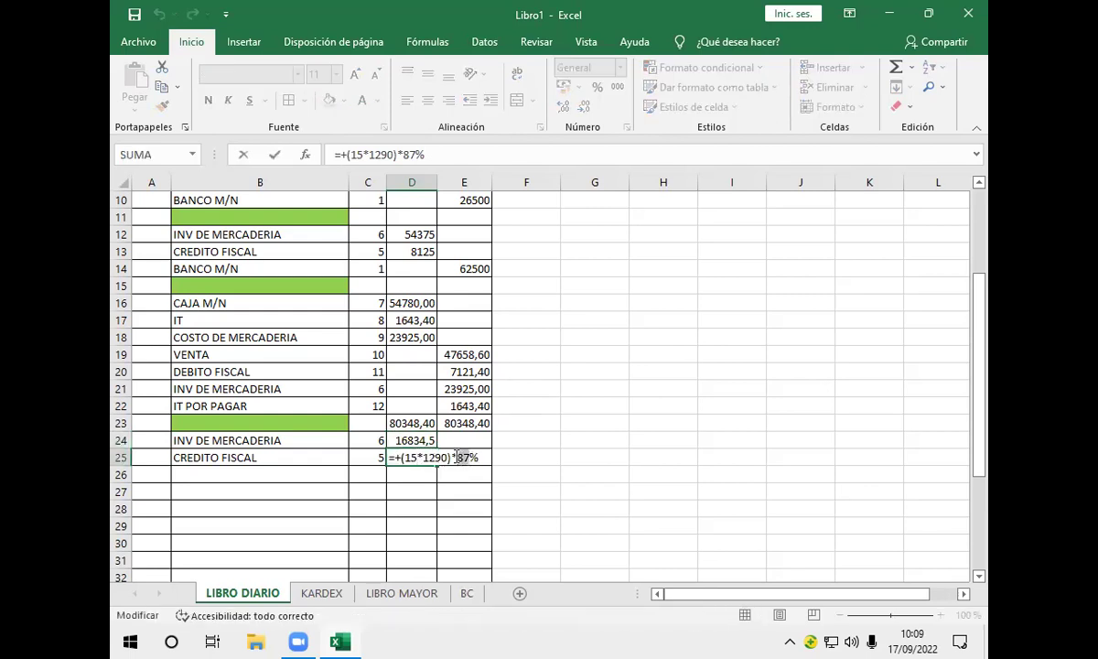
type("13")
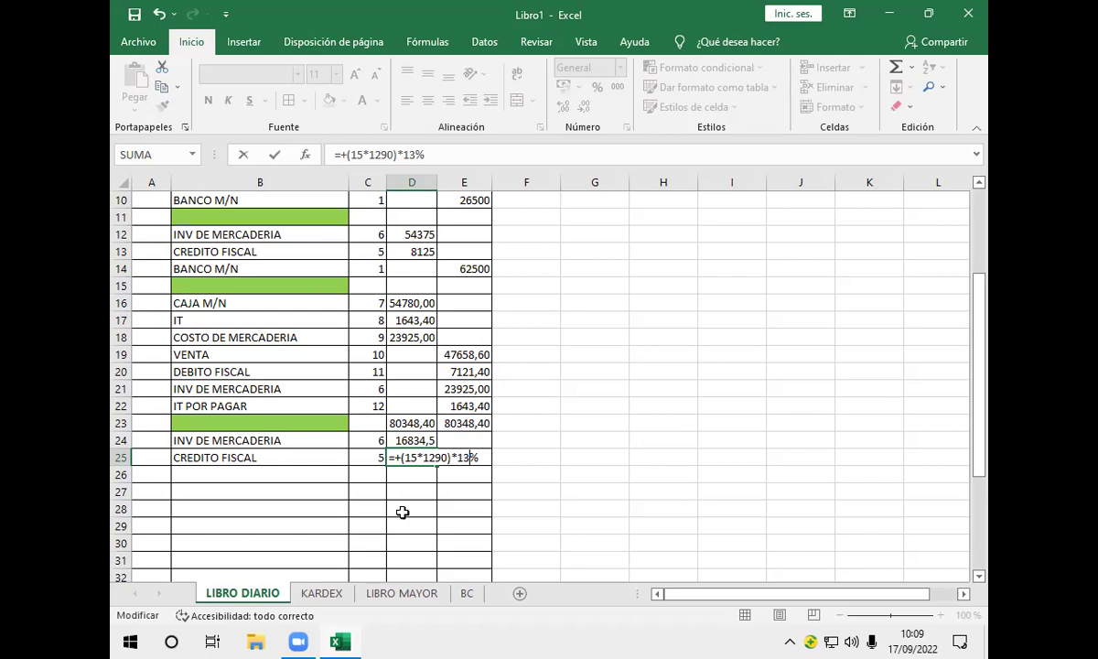
key("Return")
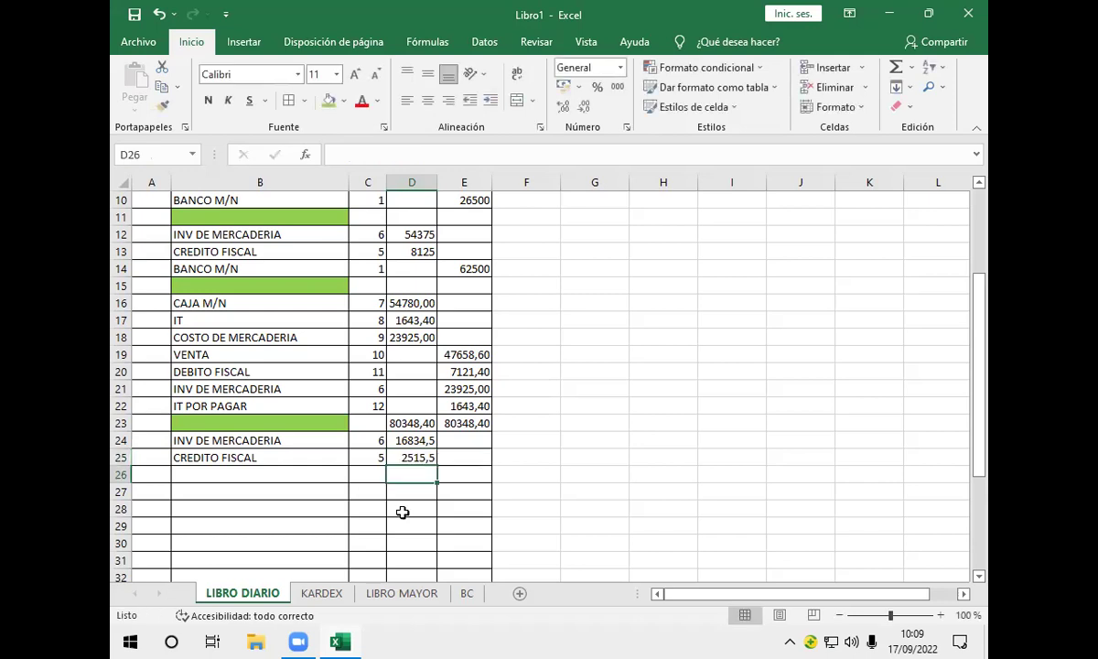
- Add the account DOC POR PAGAR in B26 below CREDITO FISCAL
left_click(309, 471)
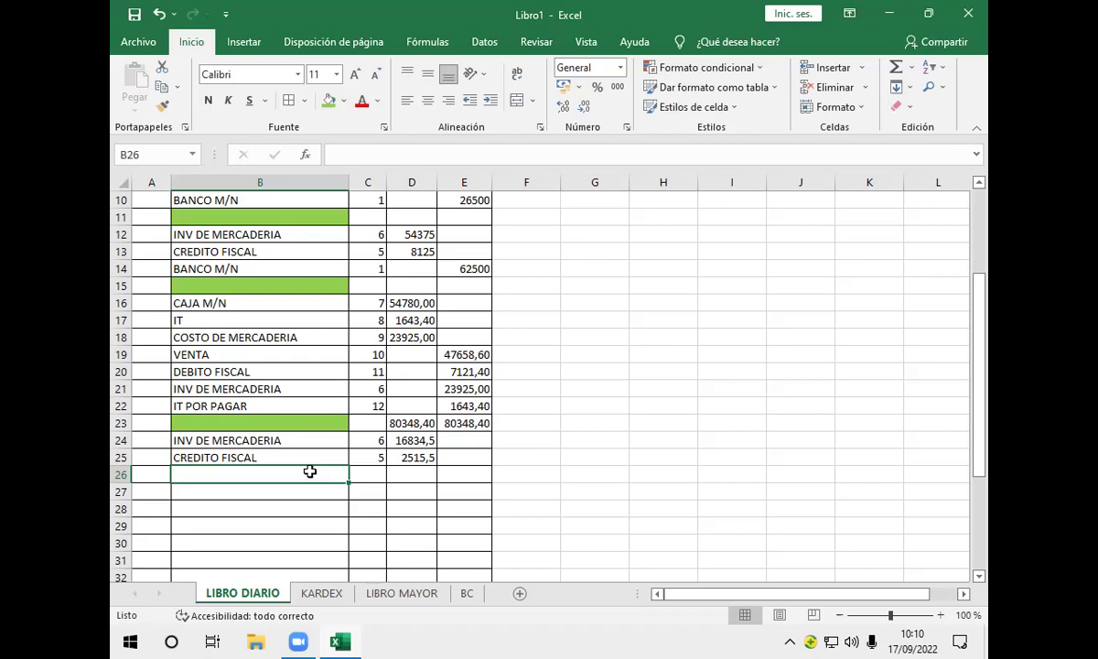
type("DOC")
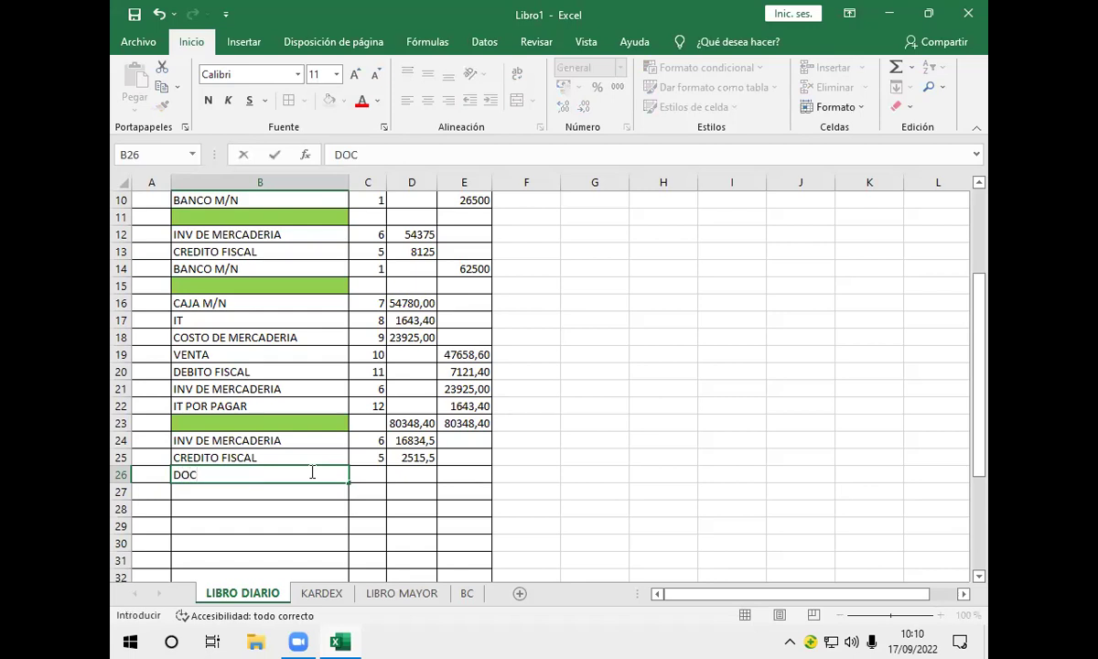
type(" POR PAGAR")
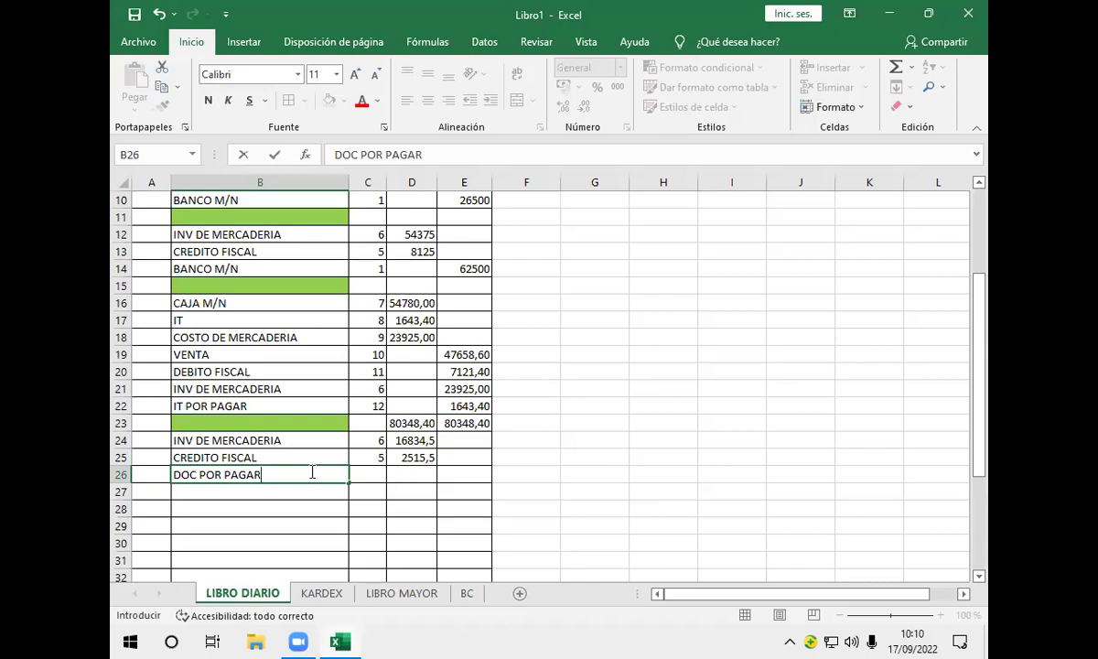
key("Return")
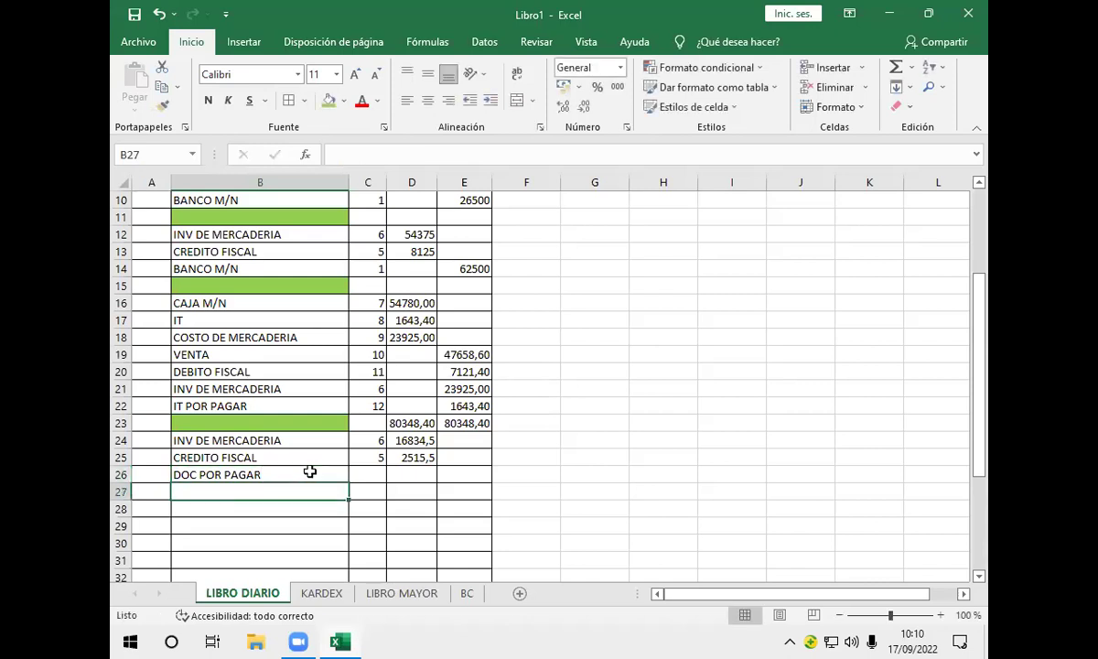
left_click(476, 469)
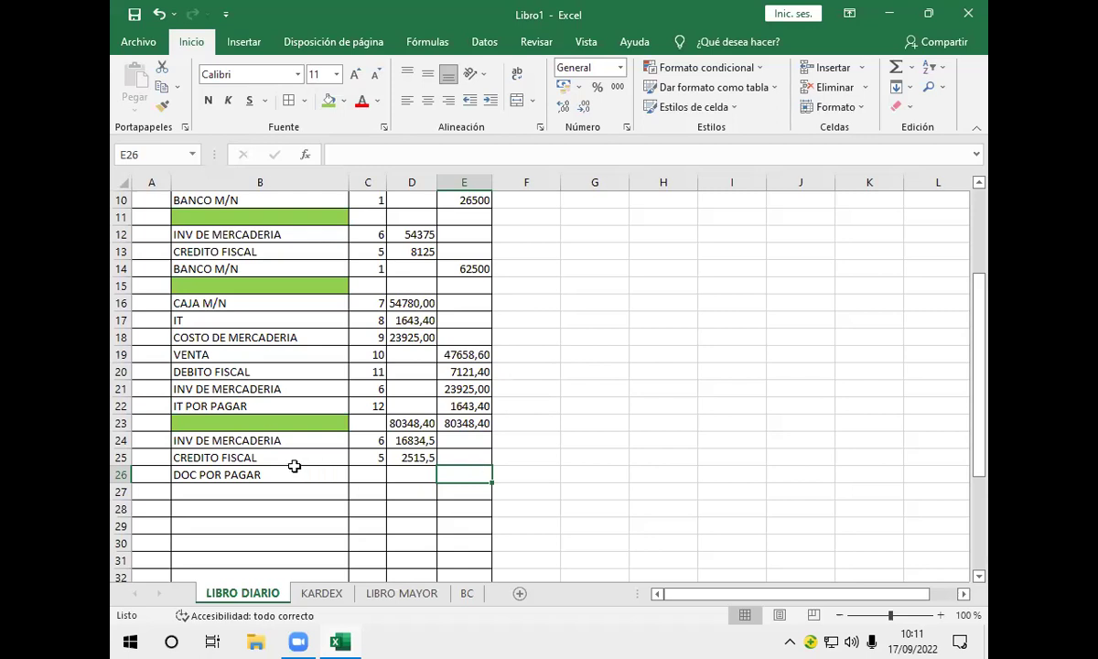
- Shift the new purchase entry down one row to start at row 25 and move the green separator from B23 to B24
left_click(278, 439)
left_click_drag(278, 439, 416, 492)
left_click_drag(297, 492, 289, 520)
left_click(258, 425)
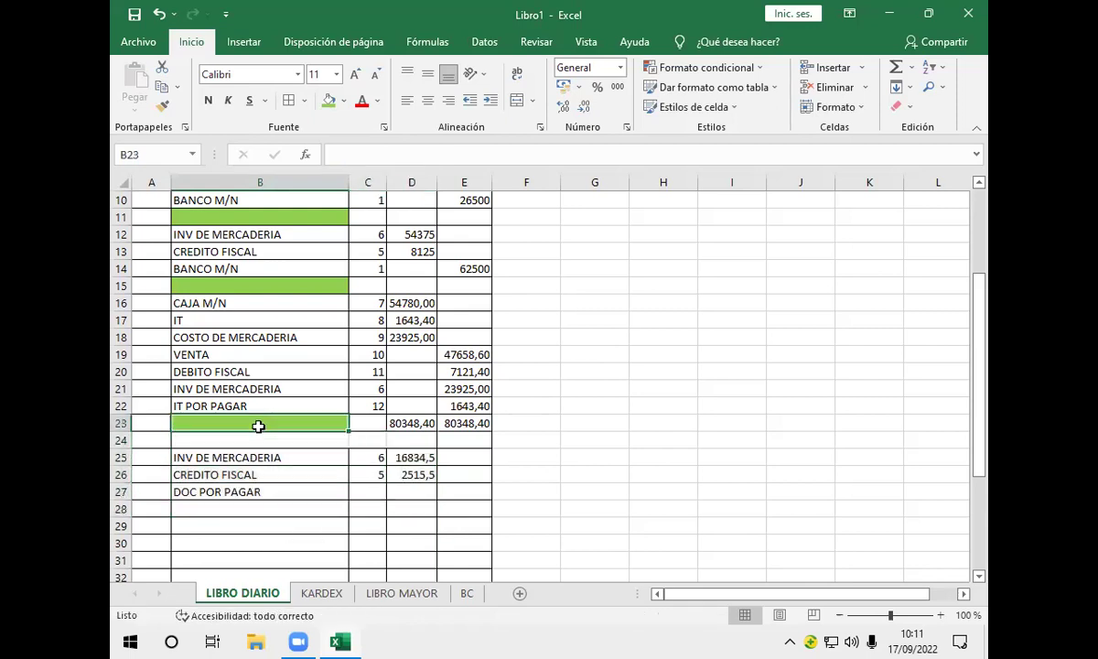
left_click_drag(261, 431, 262, 442)
left_click(257, 510)
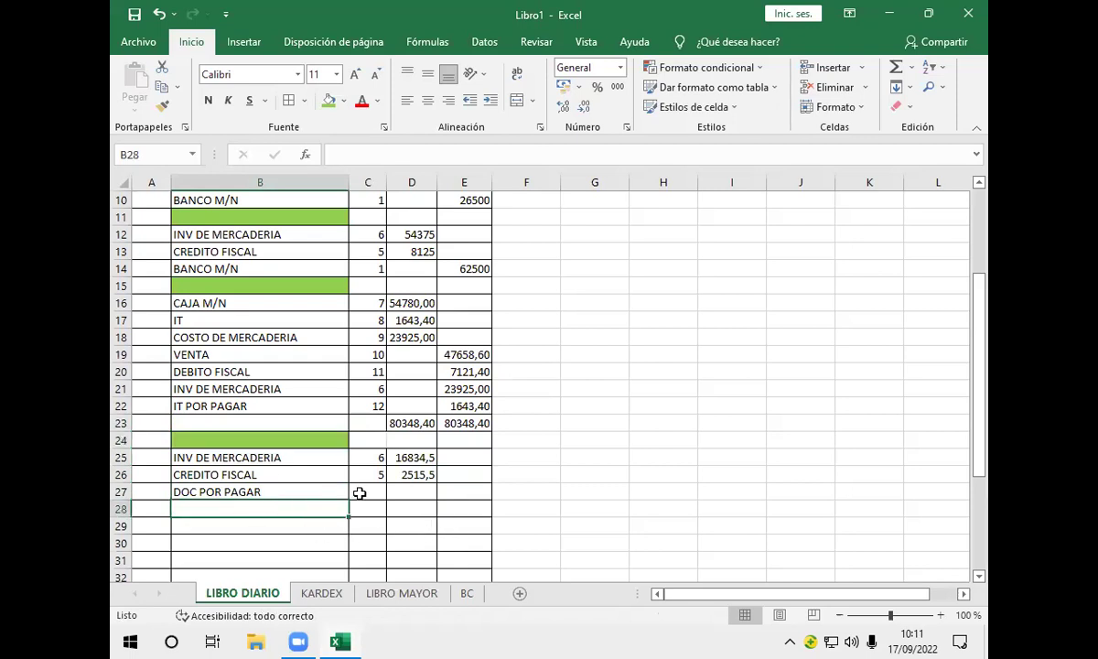
- Apply all borders to the separator row's cells C24:E24
left_click_drag(365, 439, 444, 436)
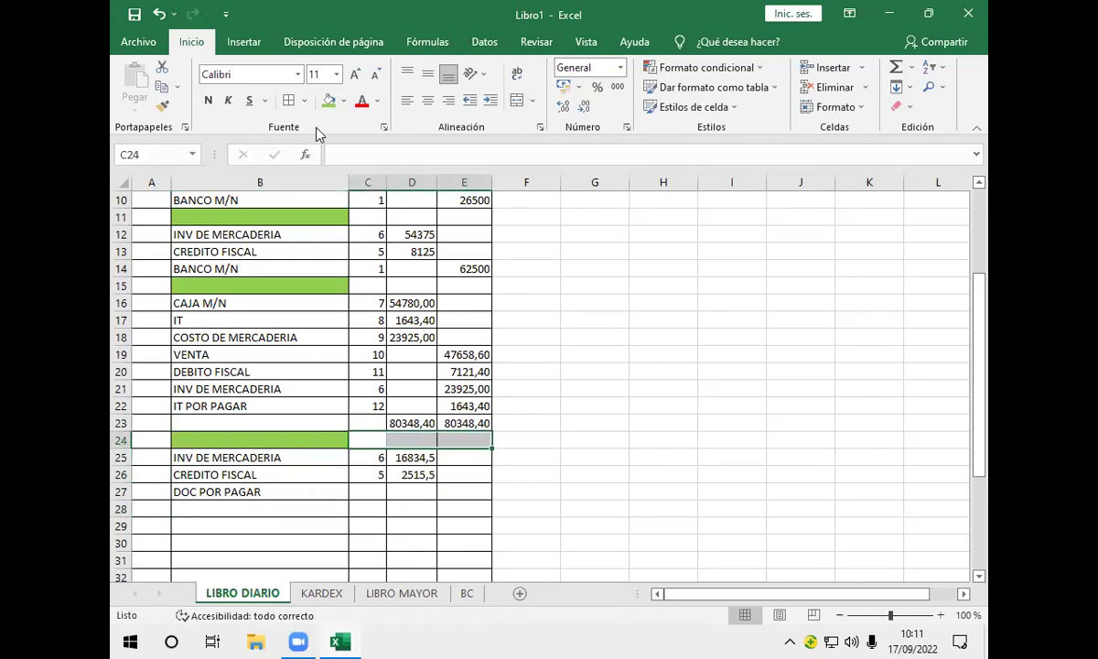
left_click(345, 526)
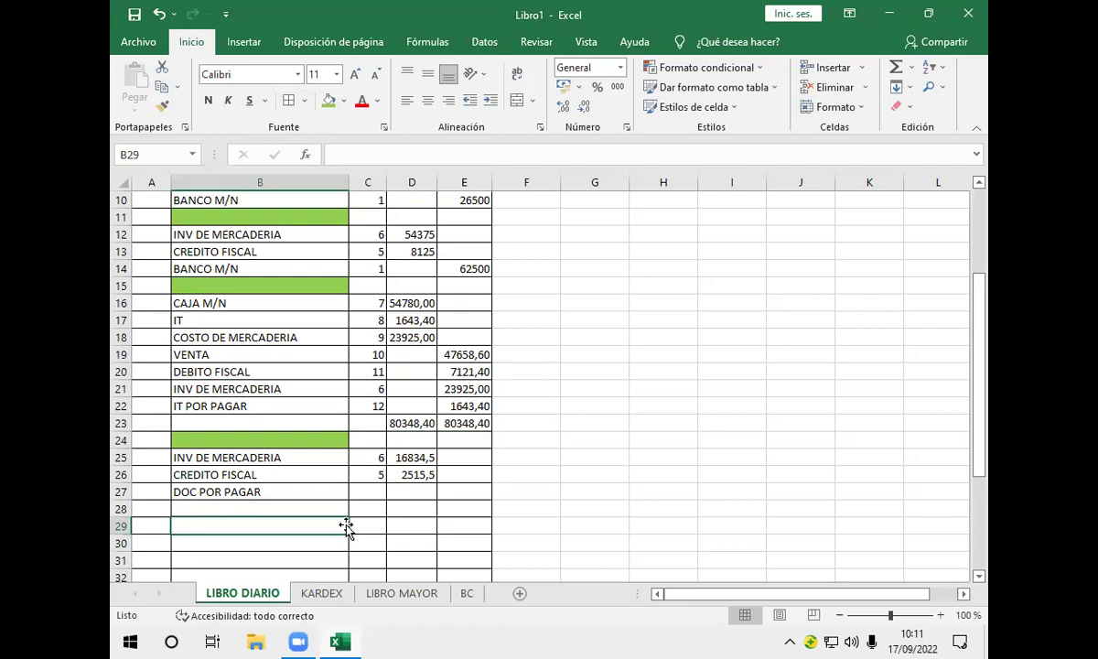
left_click(279, 511)
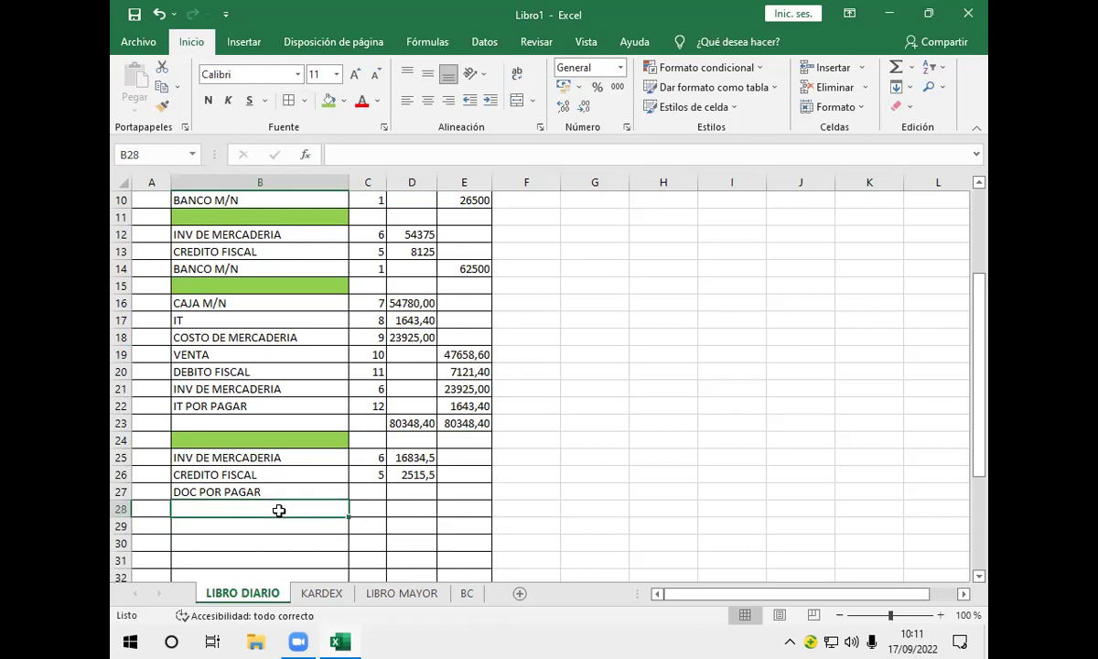
- Enter the account number 13 for DOC POR PAGAR in C27
left_click(468, 490)
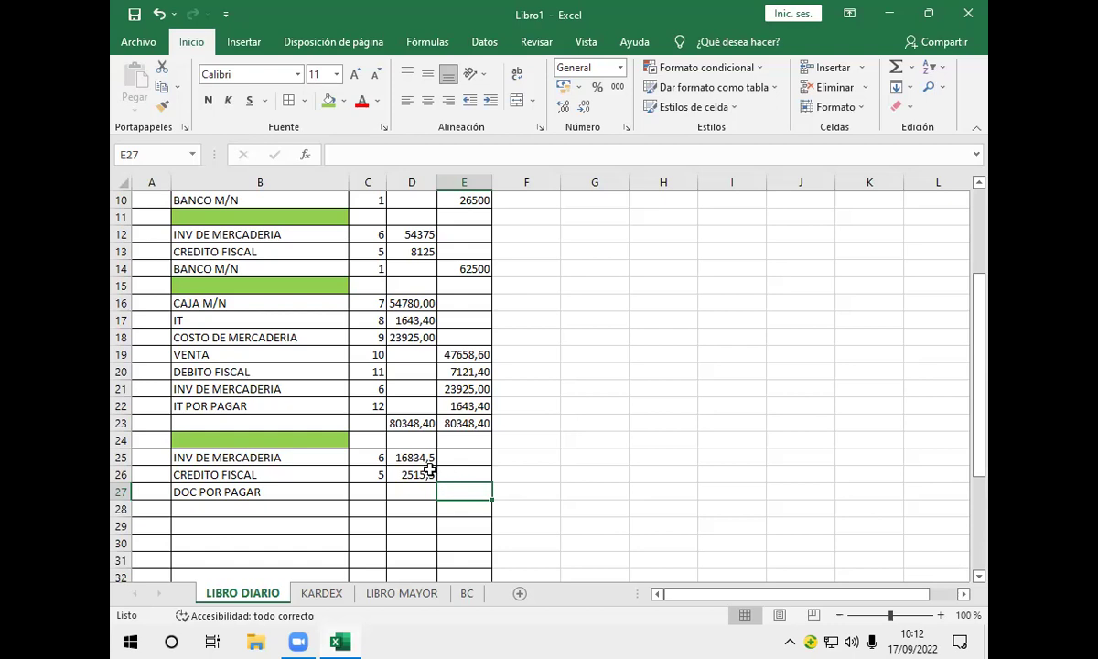
left_click(368, 492)
type("13")
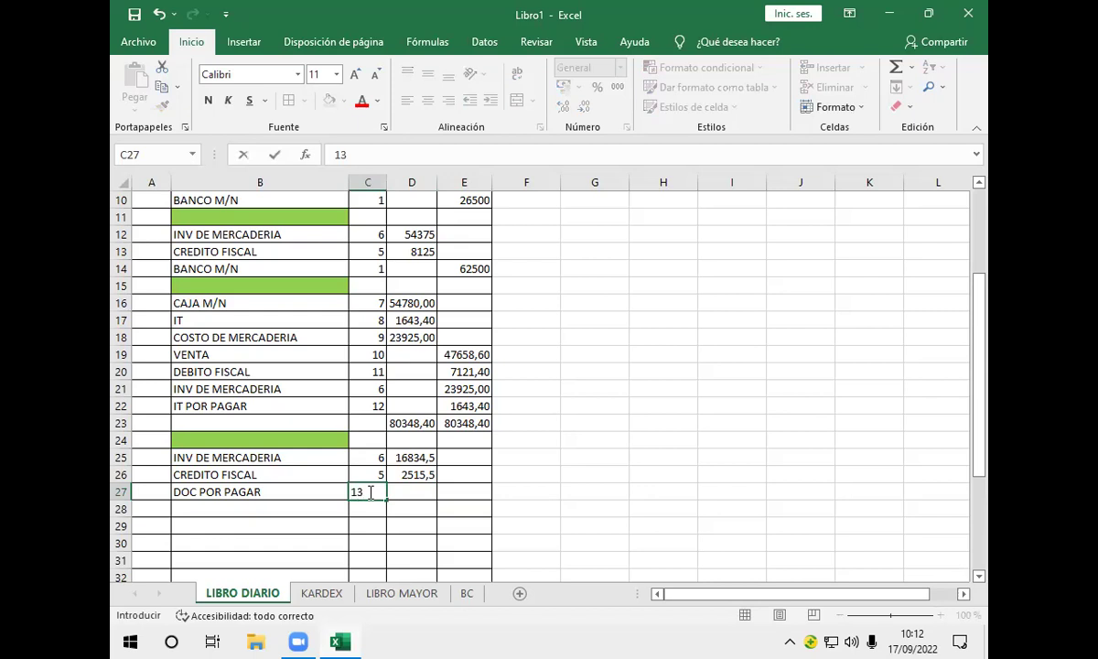
key("Return")
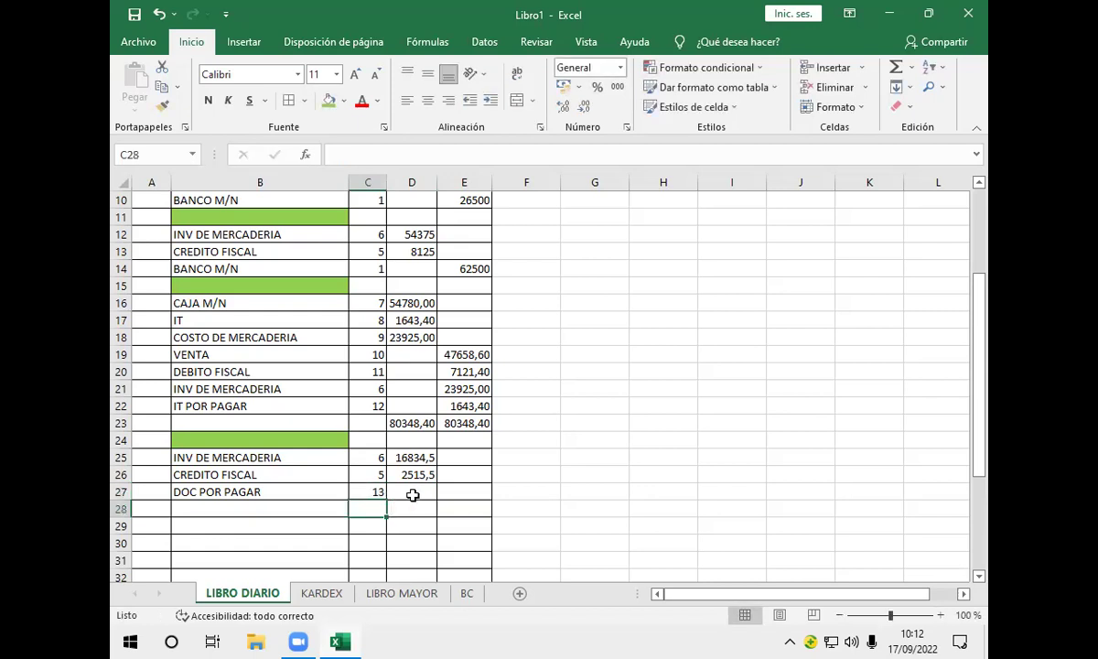
- Calculate the DOC POR PAGAR credit in E27 as the sum of the debits D25:D26
left_click(459, 492)
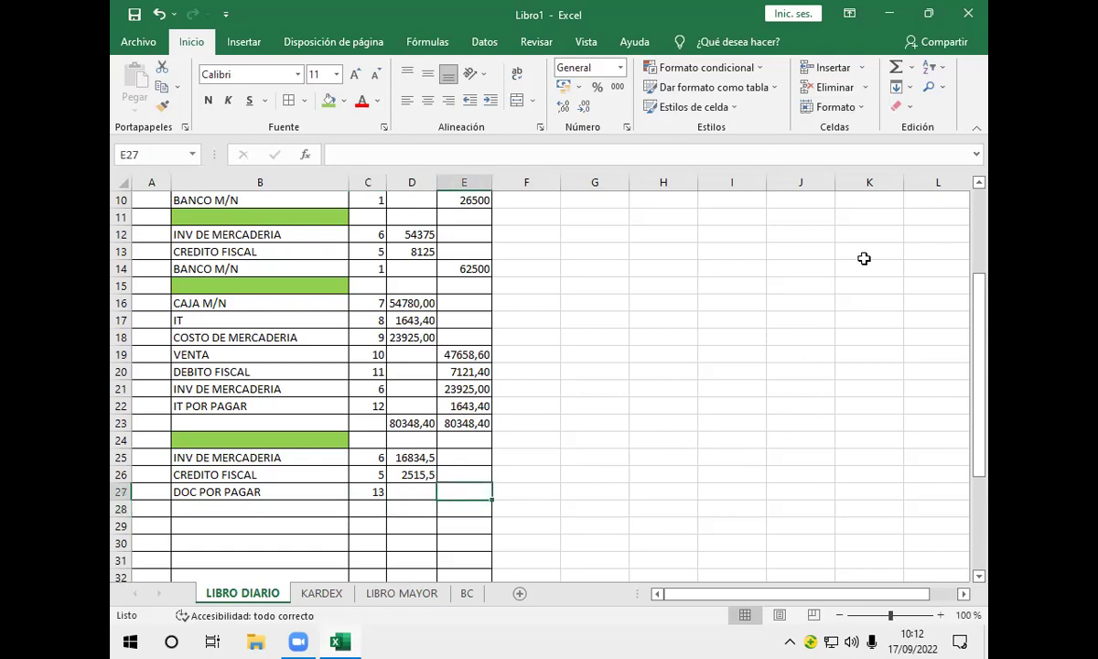
left_click(896, 68)
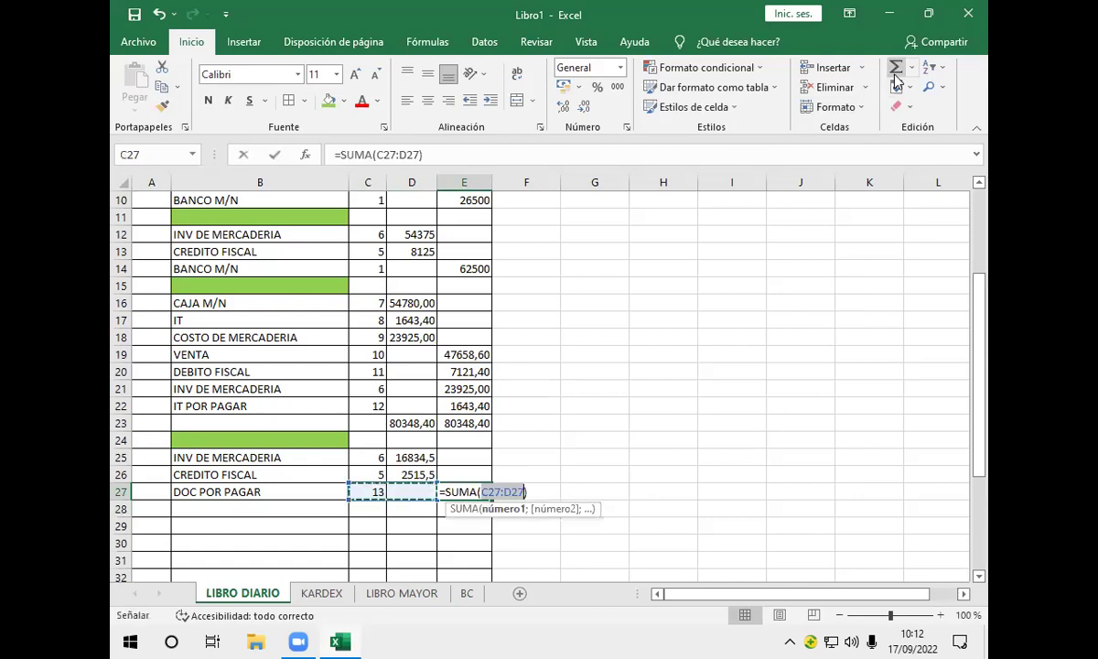
left_click(427, 460)
left_click_drag(427, 460, 426, 471)
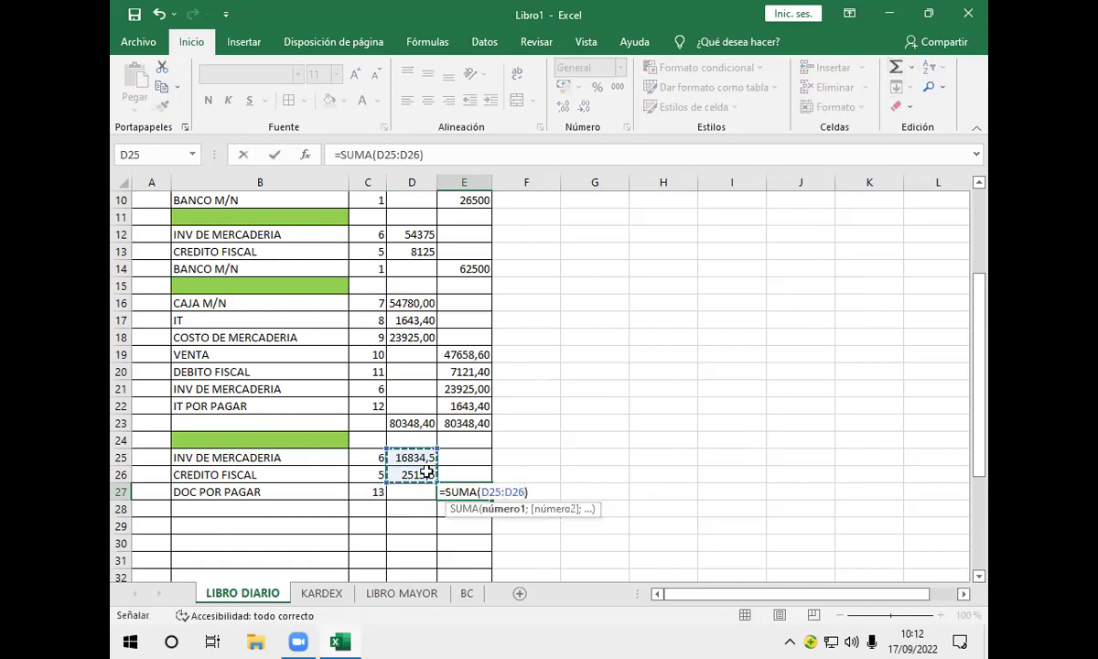
key("Return")
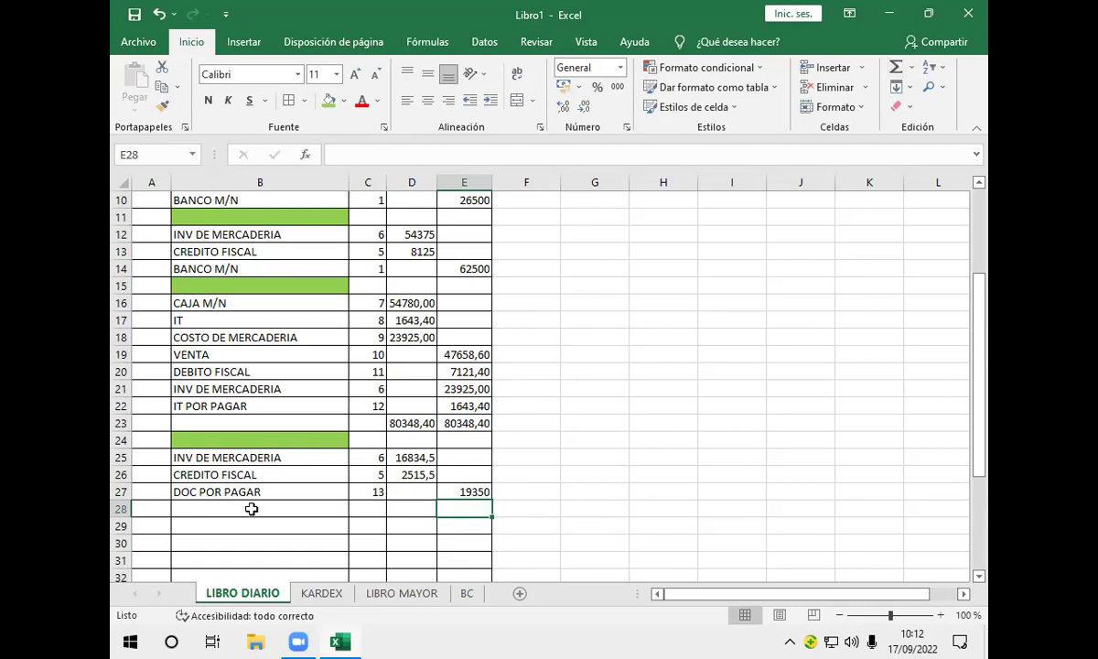
- Check the DOC POR PAGAR credit by calculating +15*1290 in F27 beside it
left_click(538, 489)
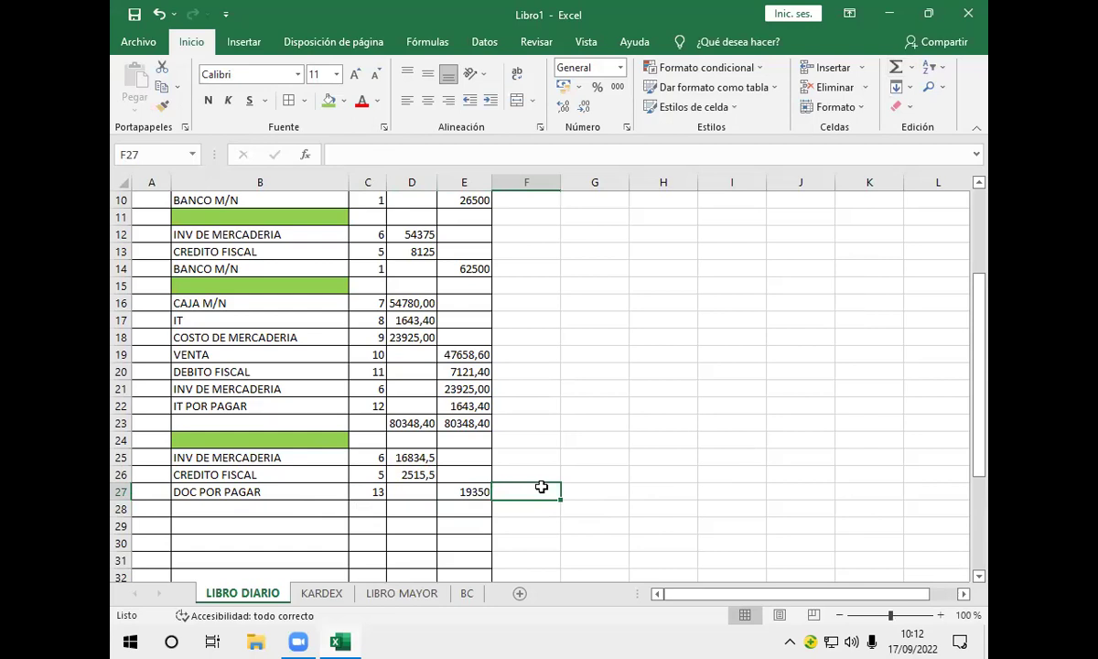
type("+")
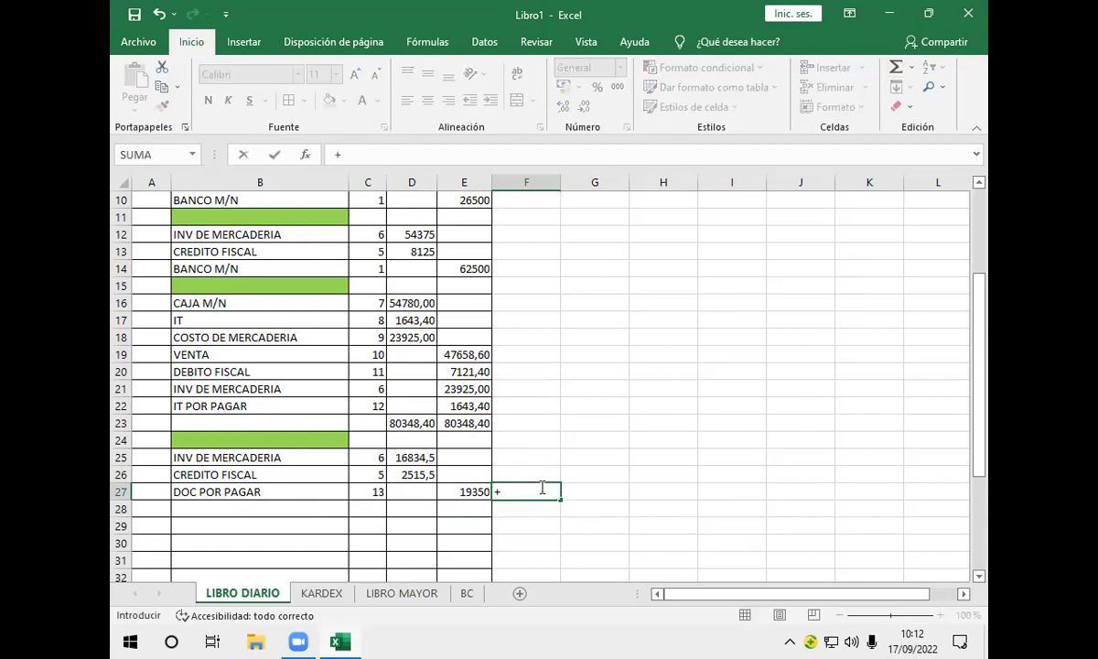
type("15*1290")
key("Return")
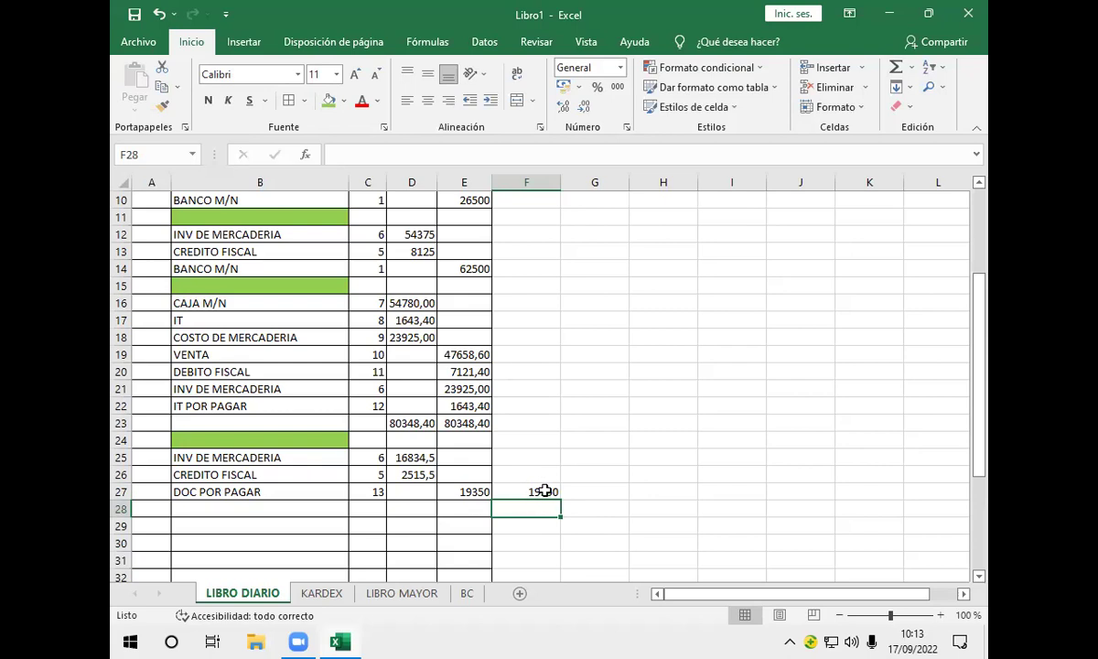
- Clear the check calculation from F27
left_click(545, 491)
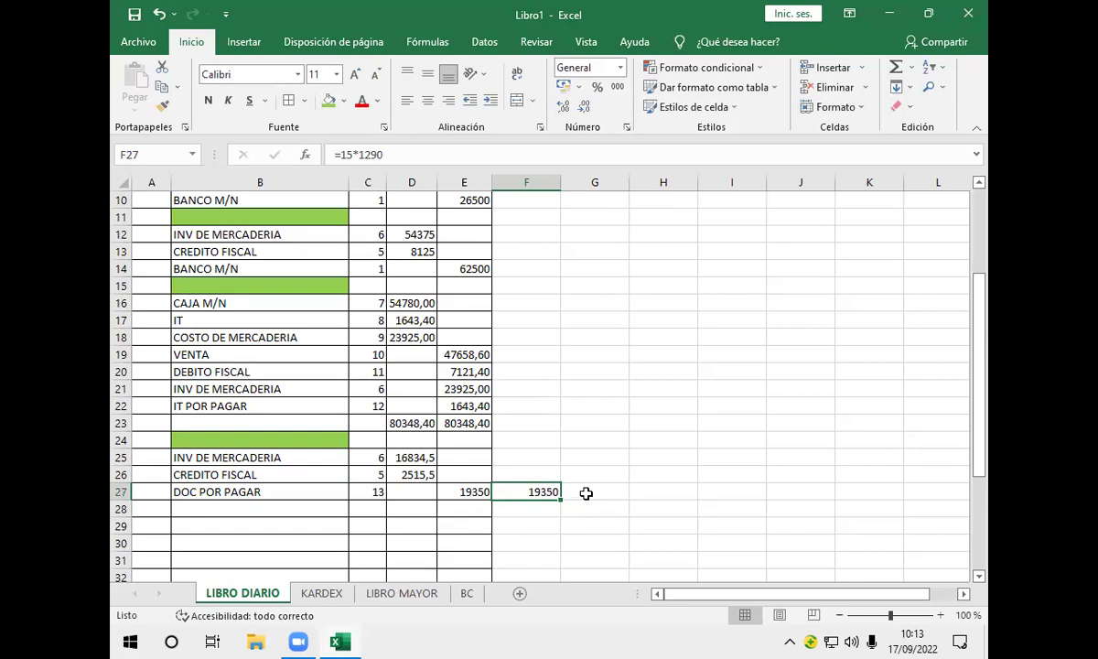
key("Delete")
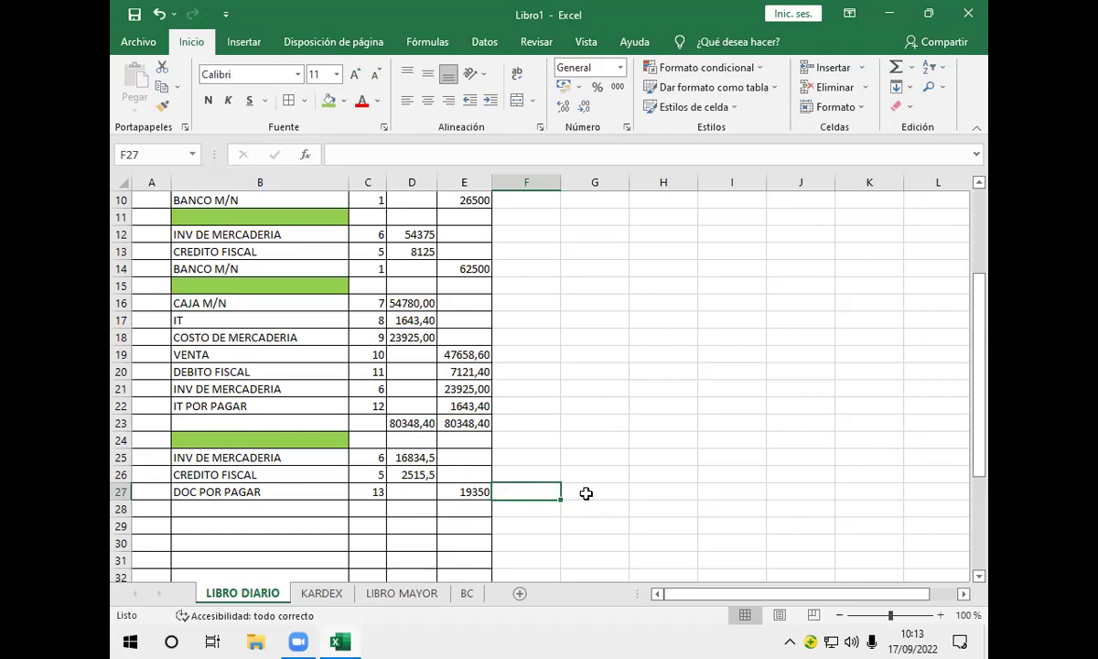
- Merge and center cells A1:B1 on the LIBRO MAYOR sheet and return to LIBRO DIARIO
left_click(394, 594)
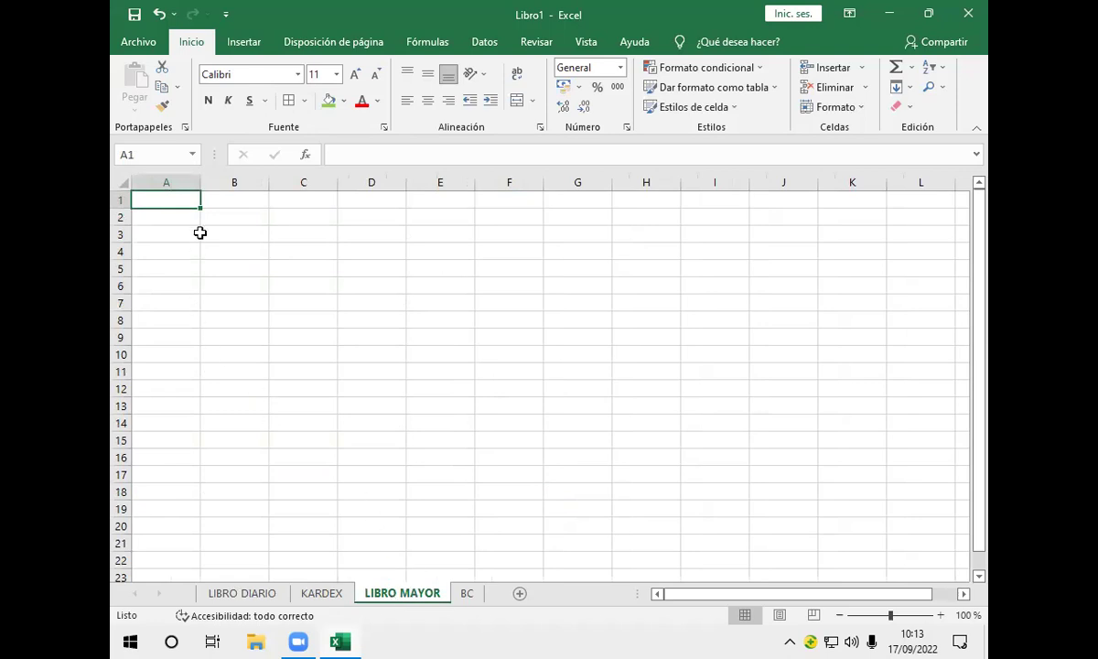
left_click(171, 213)
left_click_drag(178, 204, 215, 197)
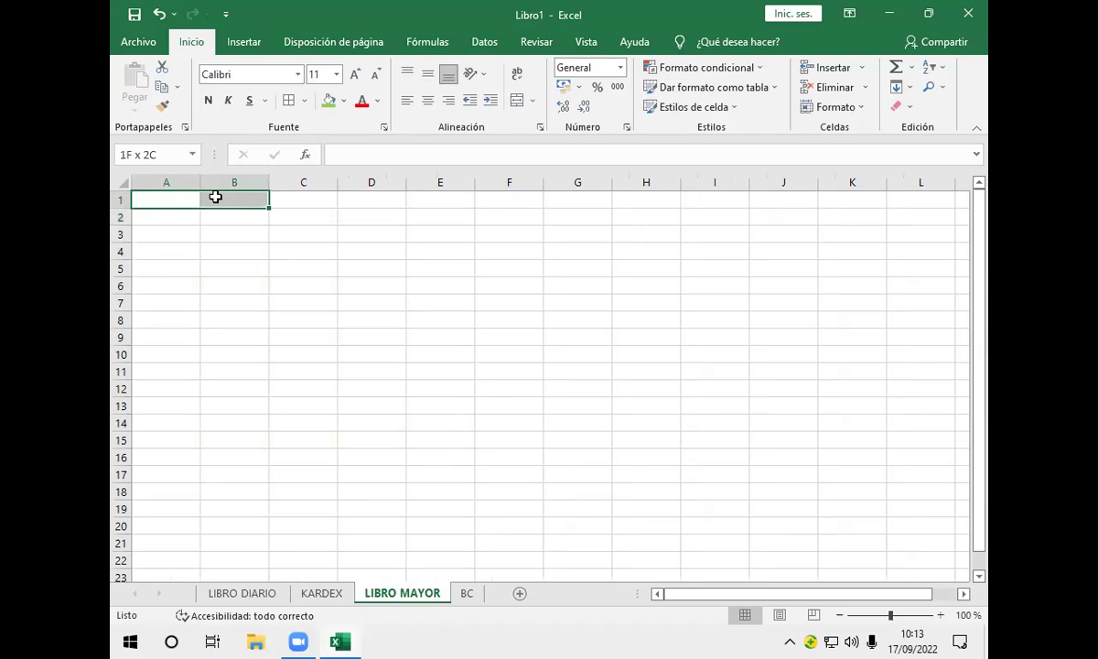
left_click(517, 100)
left_click(247, 223)
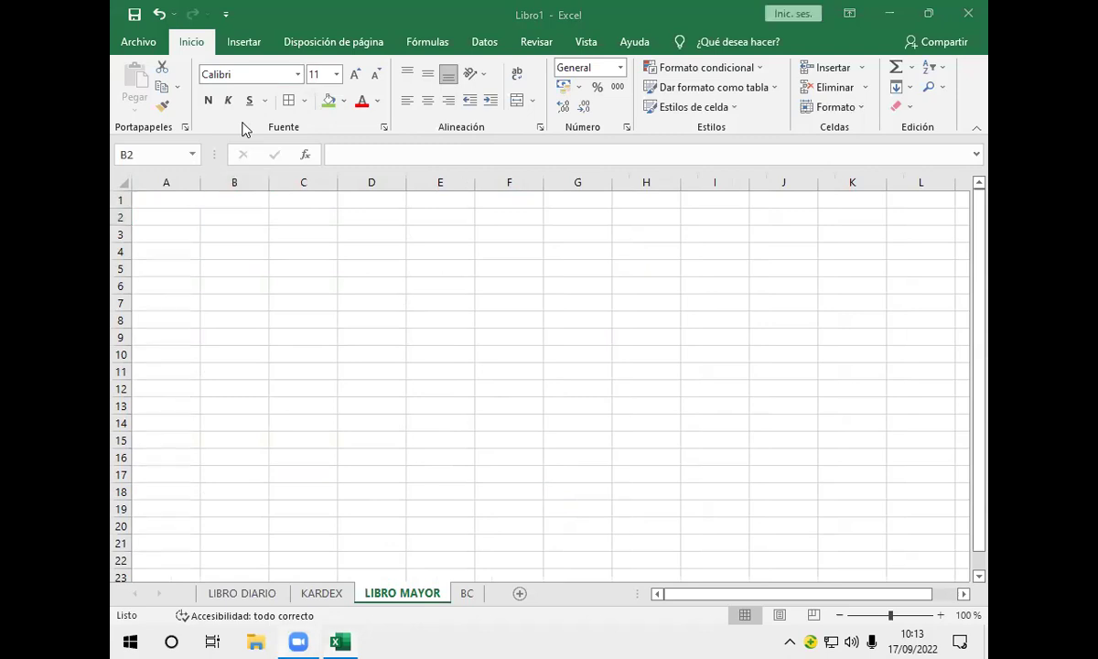
left_click(241, 592)
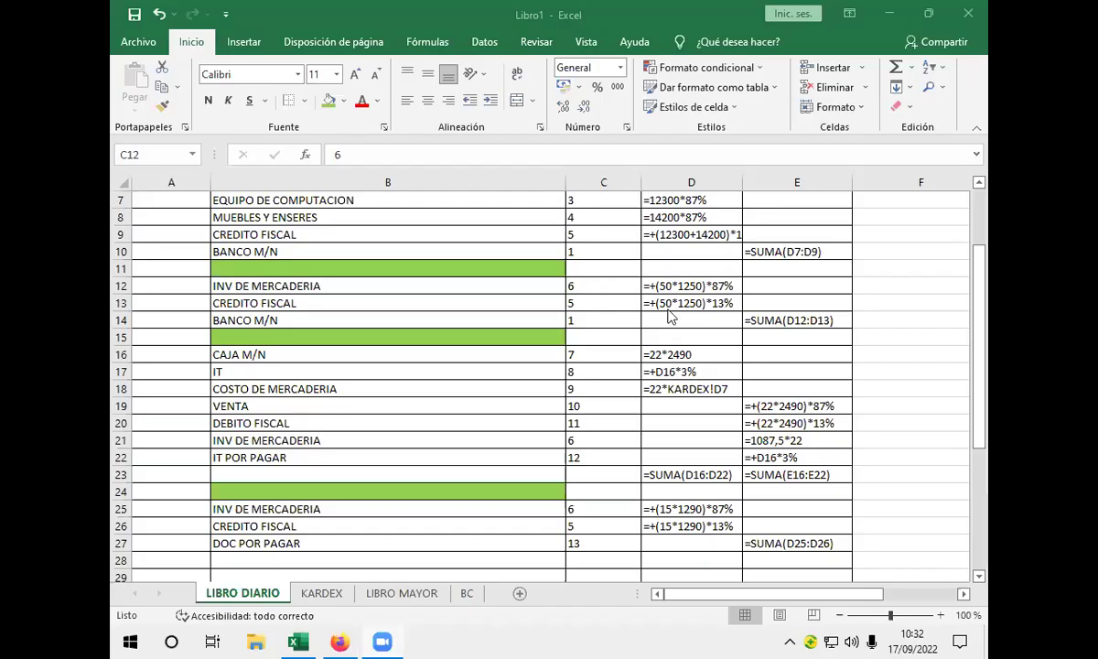
- Launch Word with the winword command and create a blank document
key("super+r")
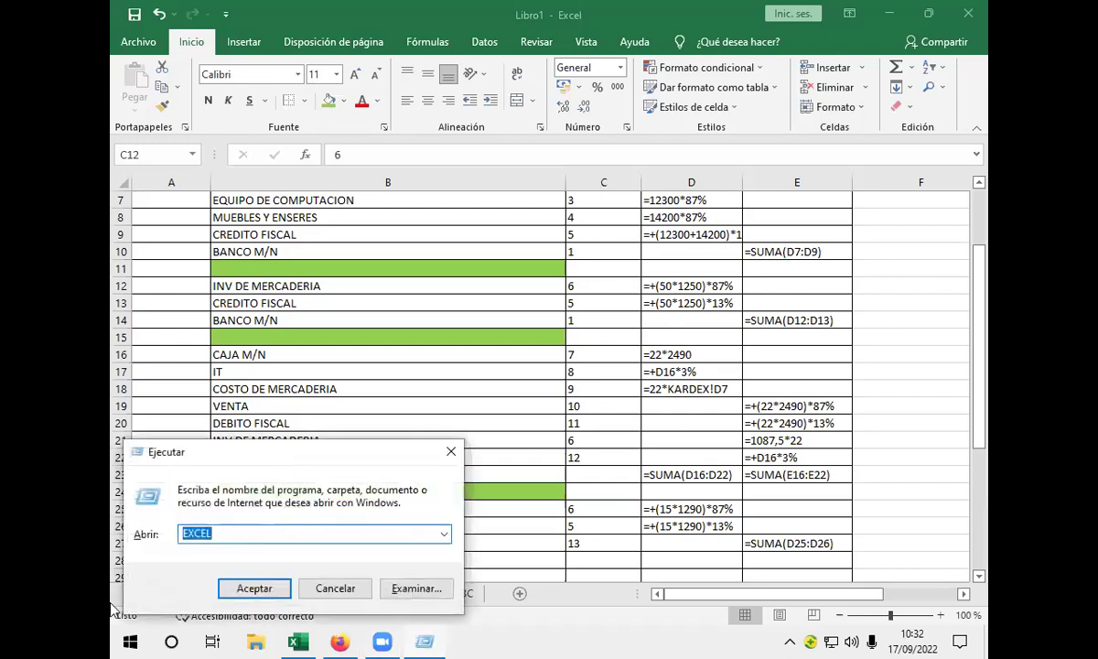
key("BackSpace")
type("WIN")
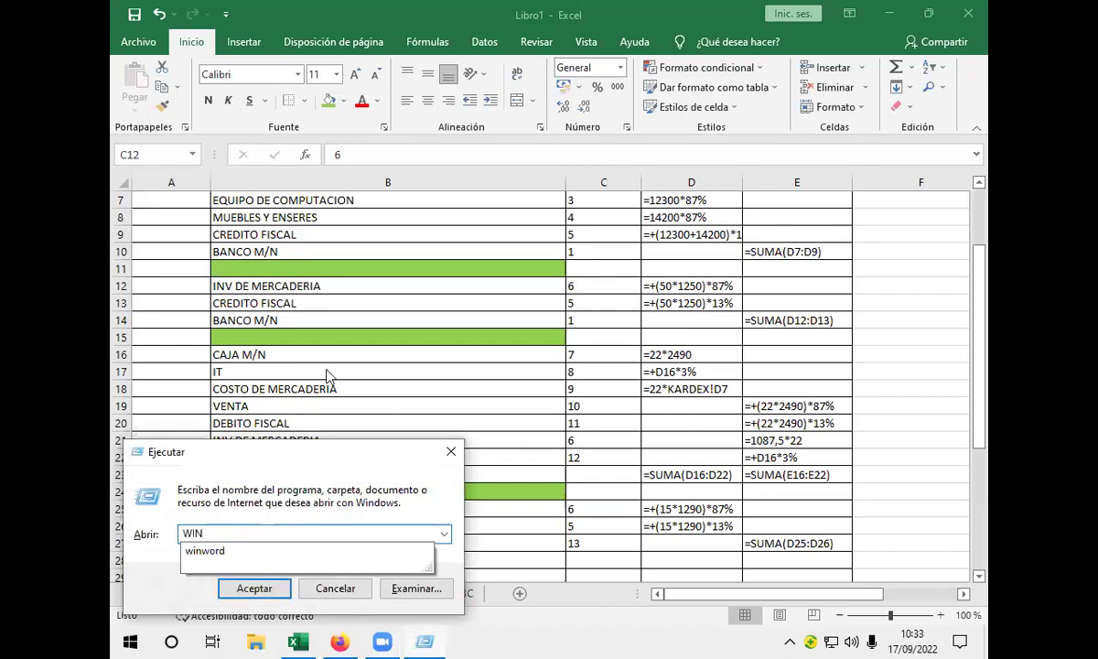
left_click(247, 554)
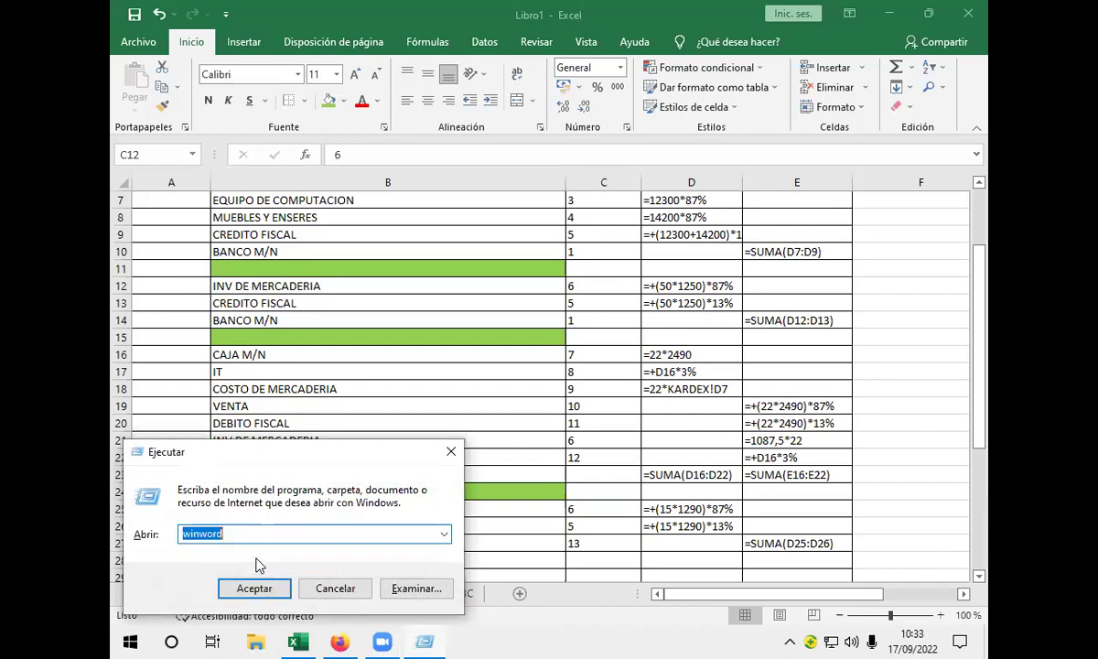
left_click(259, 590)
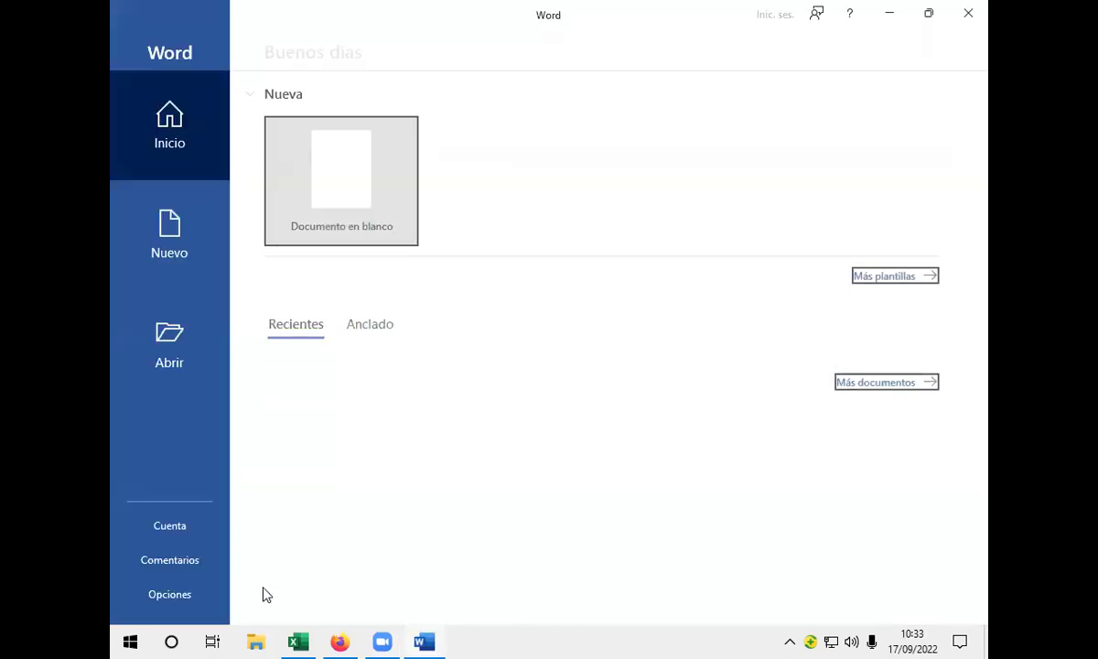
left_click(331, 191)
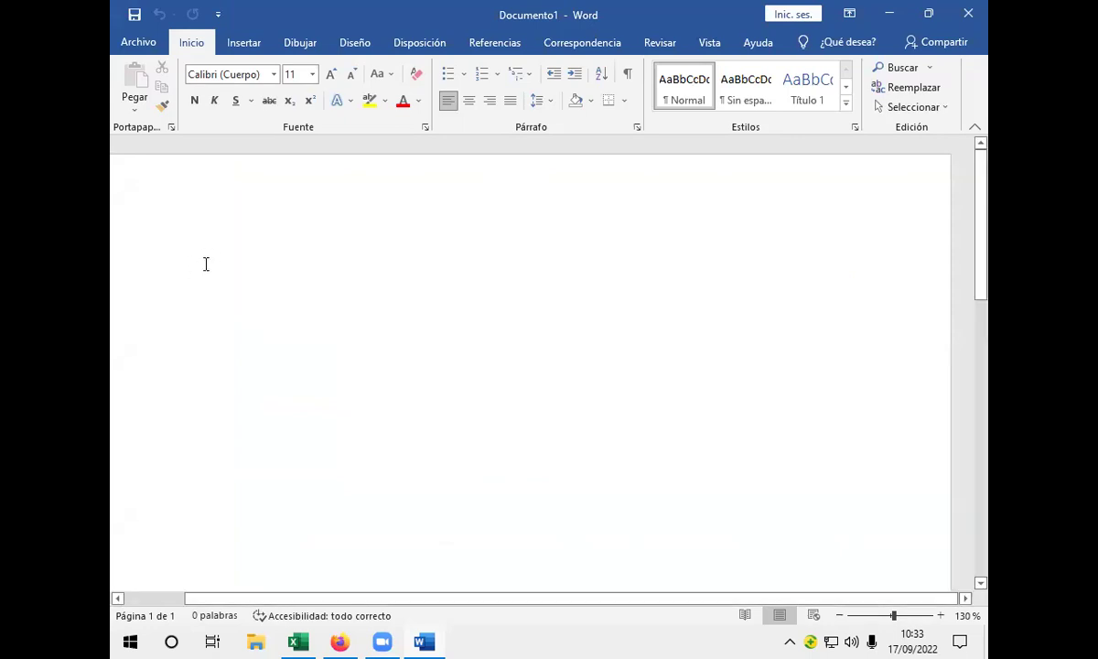
- Write the first transaction statement: "COMPRAMOS 15 BICICLETAS AL PRECIO DE 1290 AL CREDITO"
type("COMPRA")
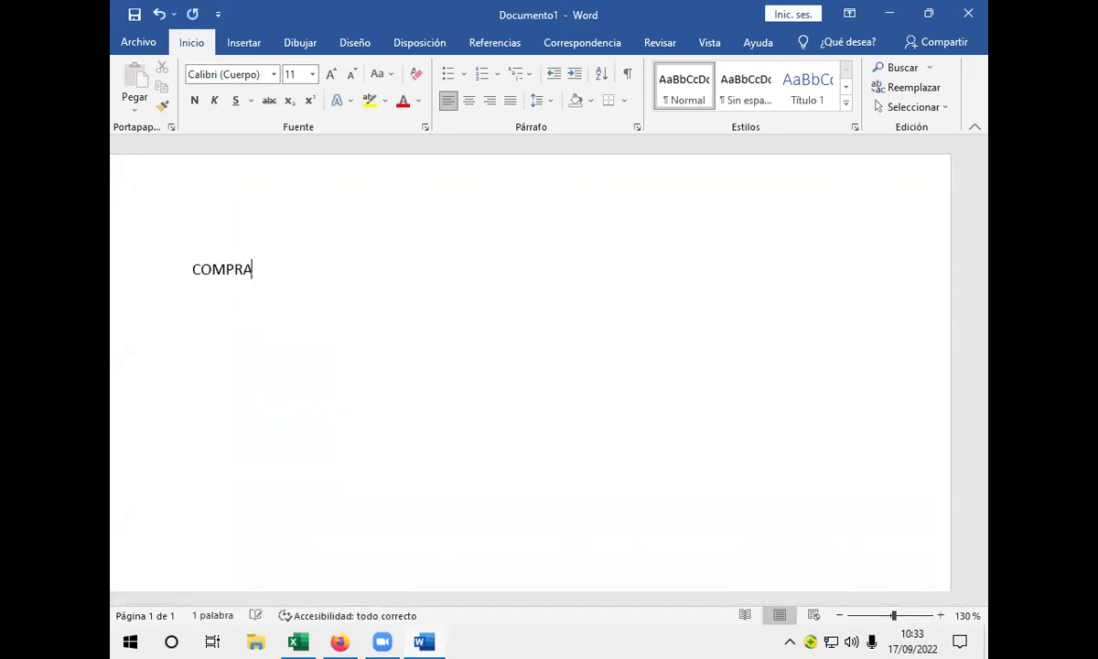
type("MOS 15 BI")
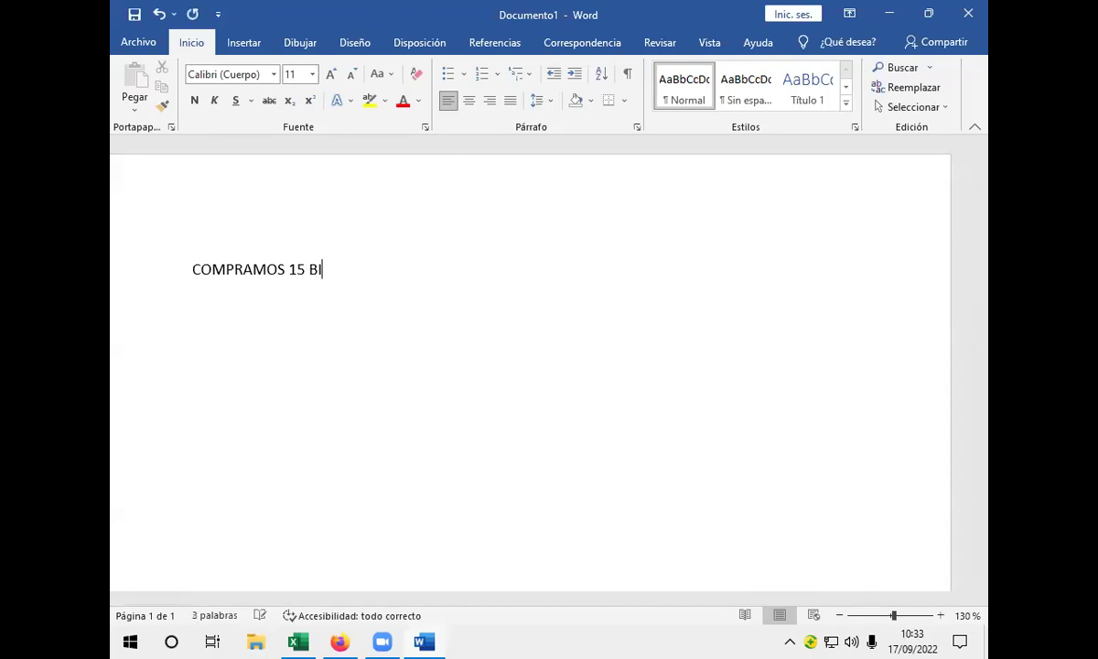
type("CICLETAS")
type("POR")
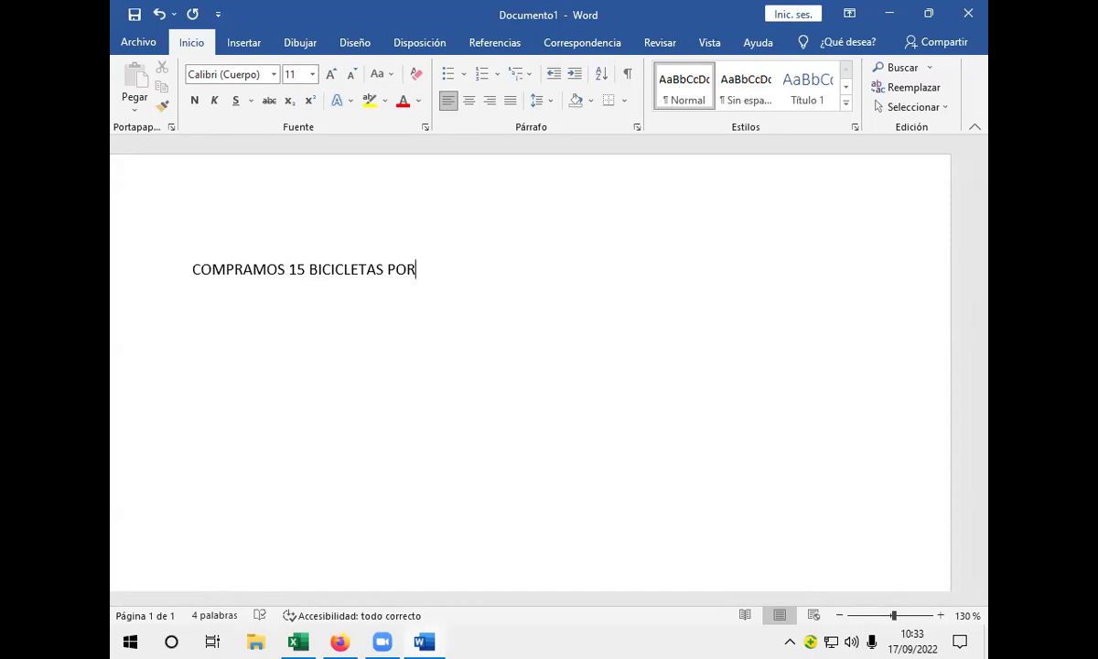
key("BackSpace")
key("BackSpace")
key("BackSpace")
key("BackSpace")
type("AL PRECIO DE ")
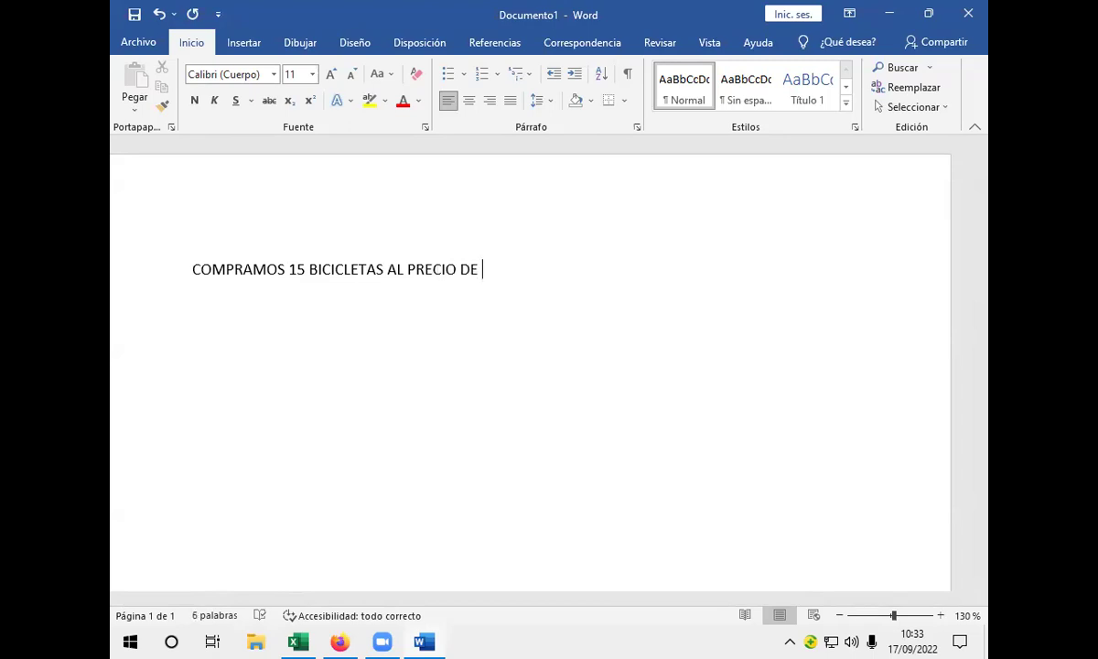
type("12")
type("90")
type("BS")
key("BackSpace")
key("BackSpace")
type("AL CRE")
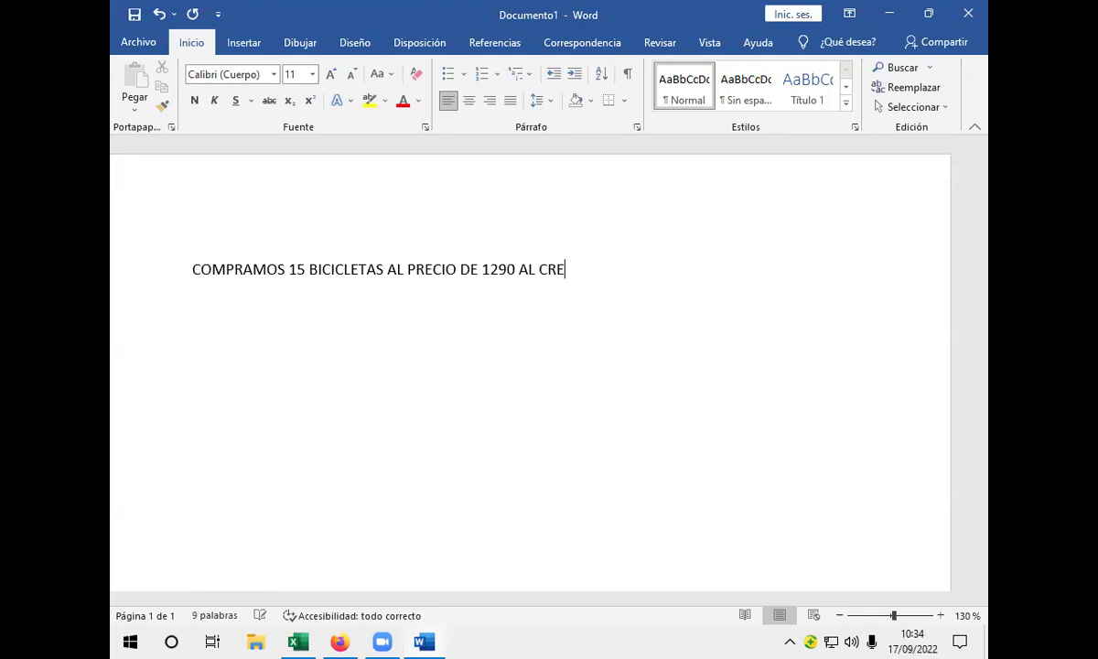
type("DITO")
- On a new line, write "SE VENDE 30 BICICLETAS AL PRECIO DE 2485 NOS CANCELA CON CHEQUE EL SALDO A CREDITO"
type("SE VEN")
type("DE 30")
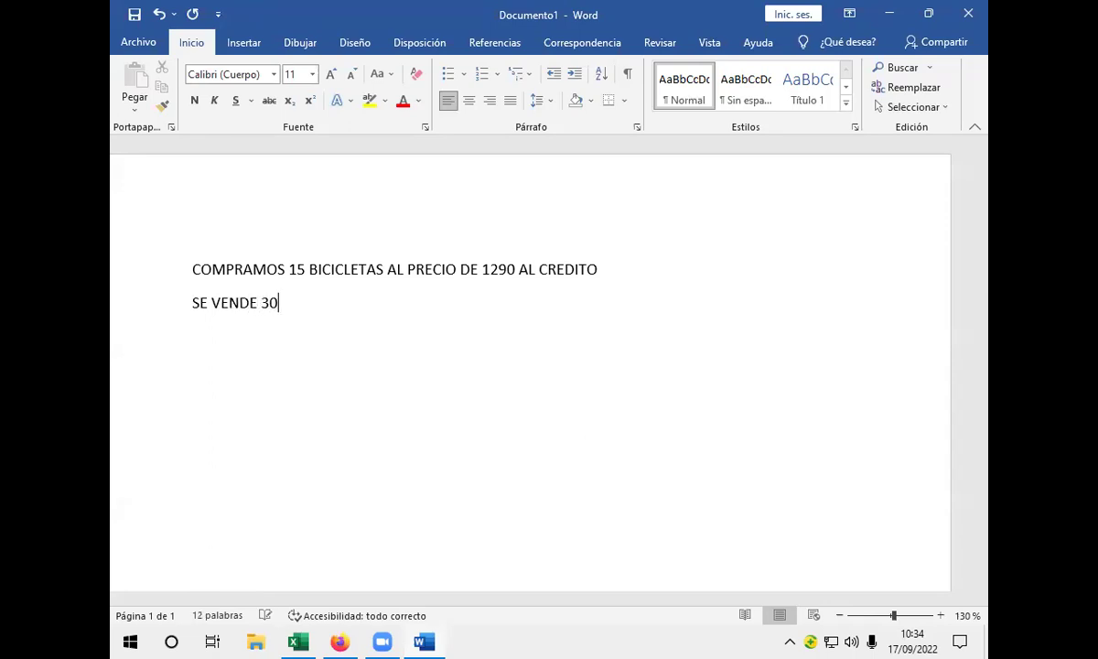
type(" C")
key("BackSpace")
type("BICICLETAS")
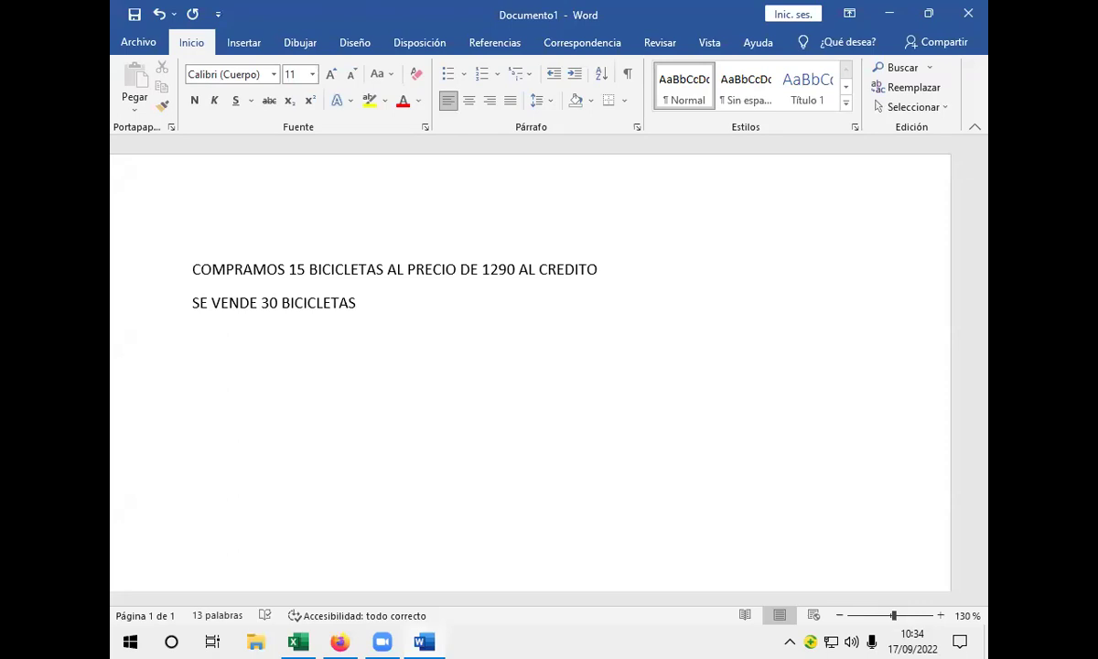
type(" AÑ")
key("BackSpace")
type("L PRECIO DE ")
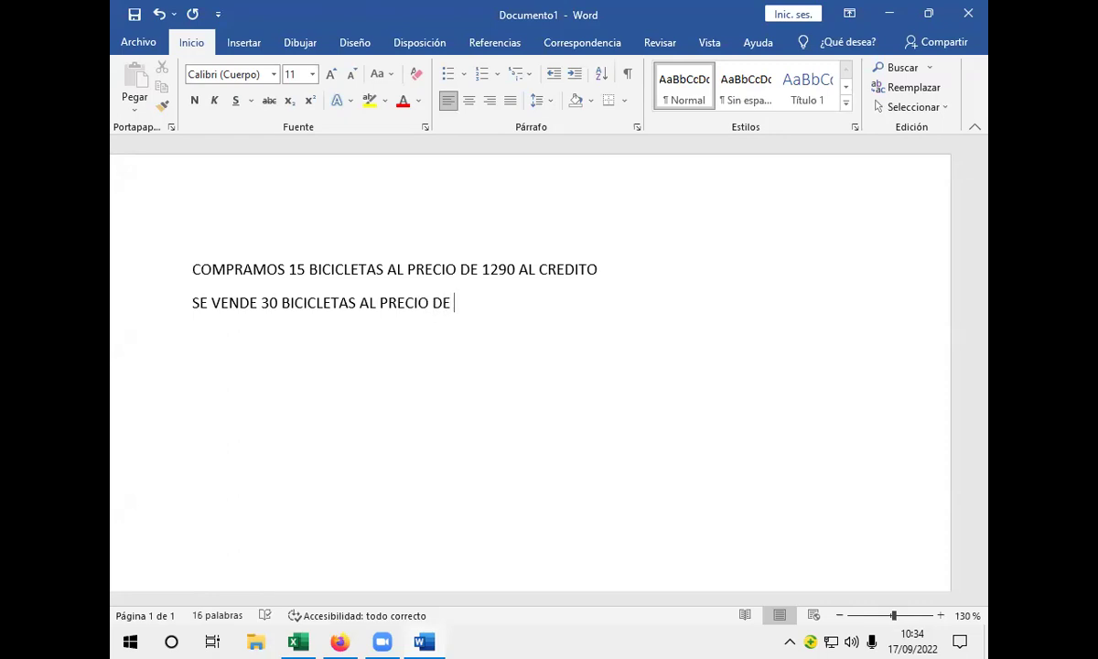
type("2485")
type("NOS CA")
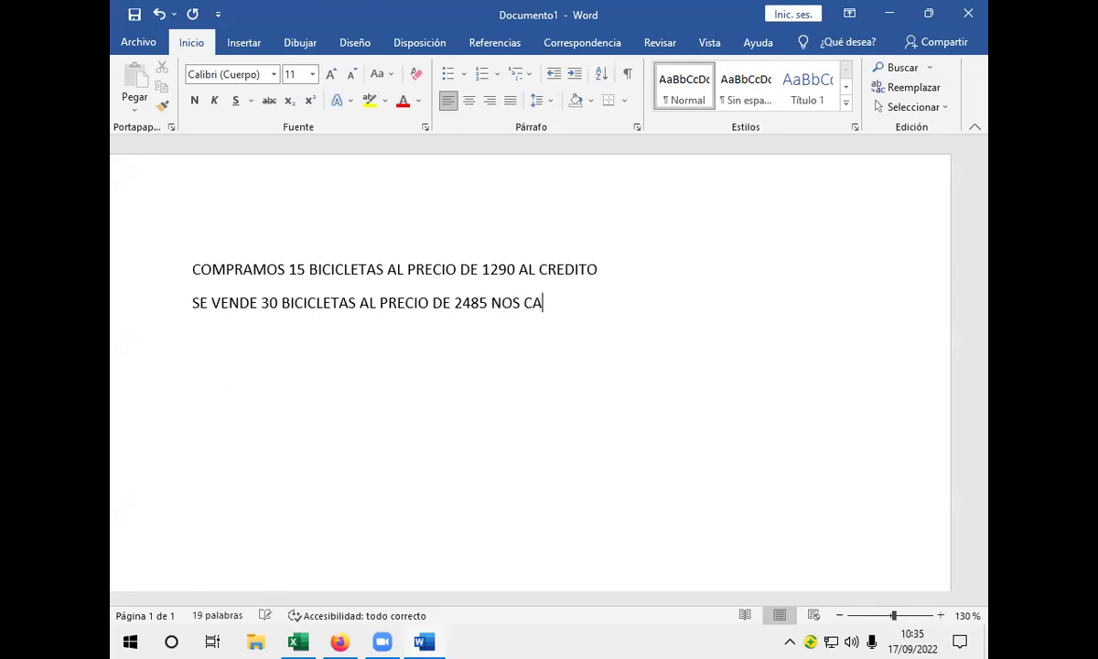
type("NCELA CON C")
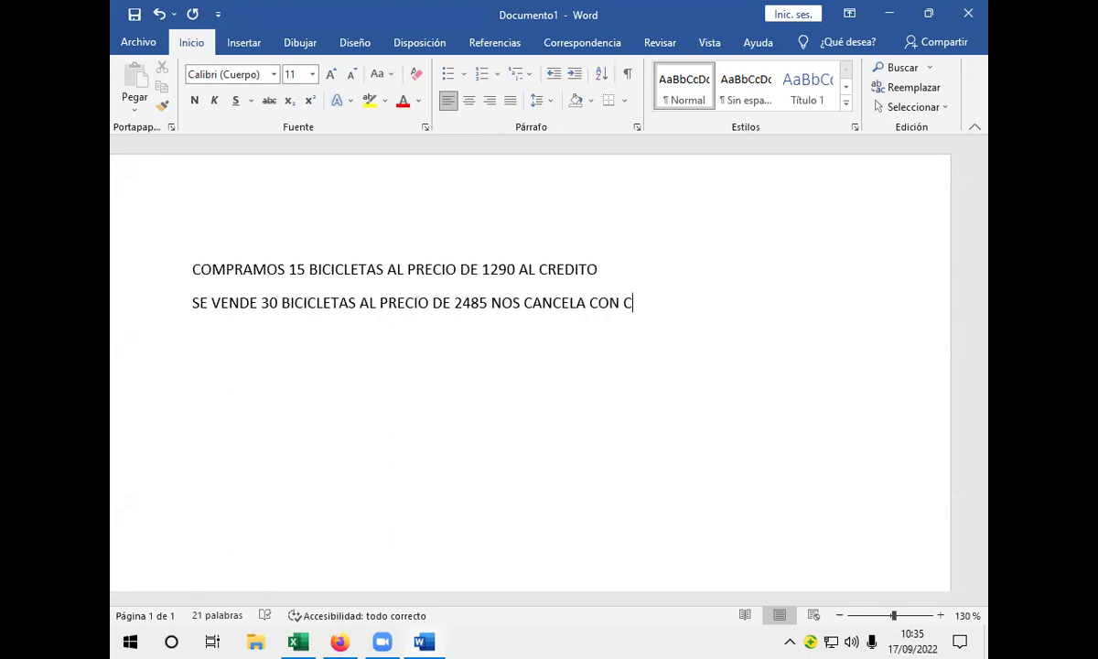
type("HEQUE EL SALDO A CREDITO")
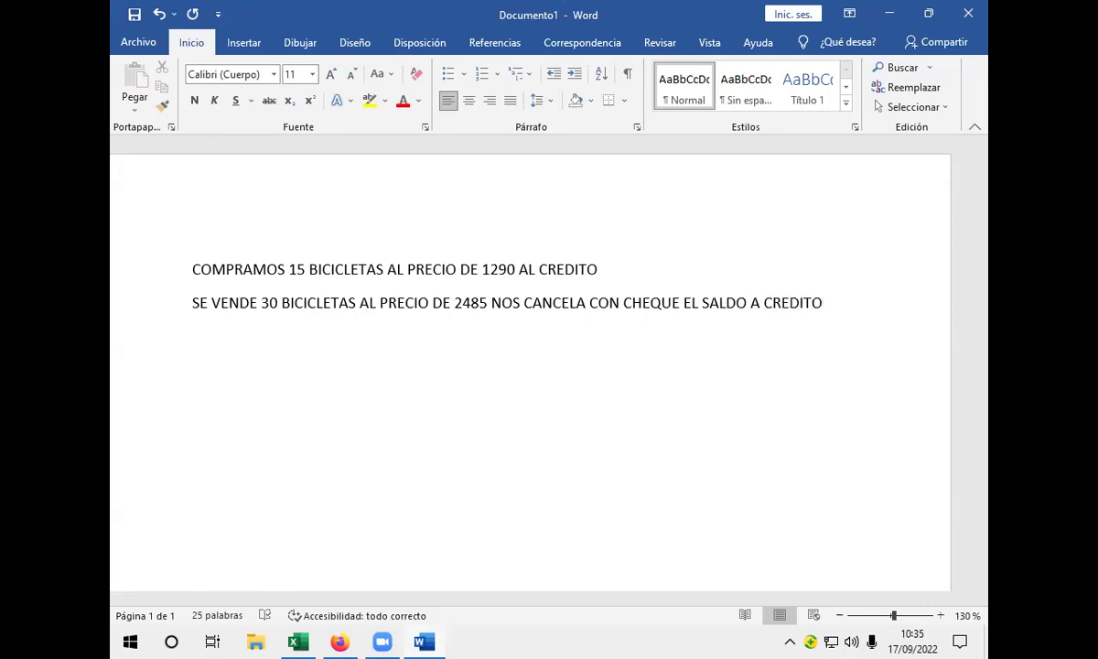
- Insert "40%" after CHEQUE in the sale statement and extend its end with "CON RECARGO DEL 2%"
left_click(684, 304)
type("40%")
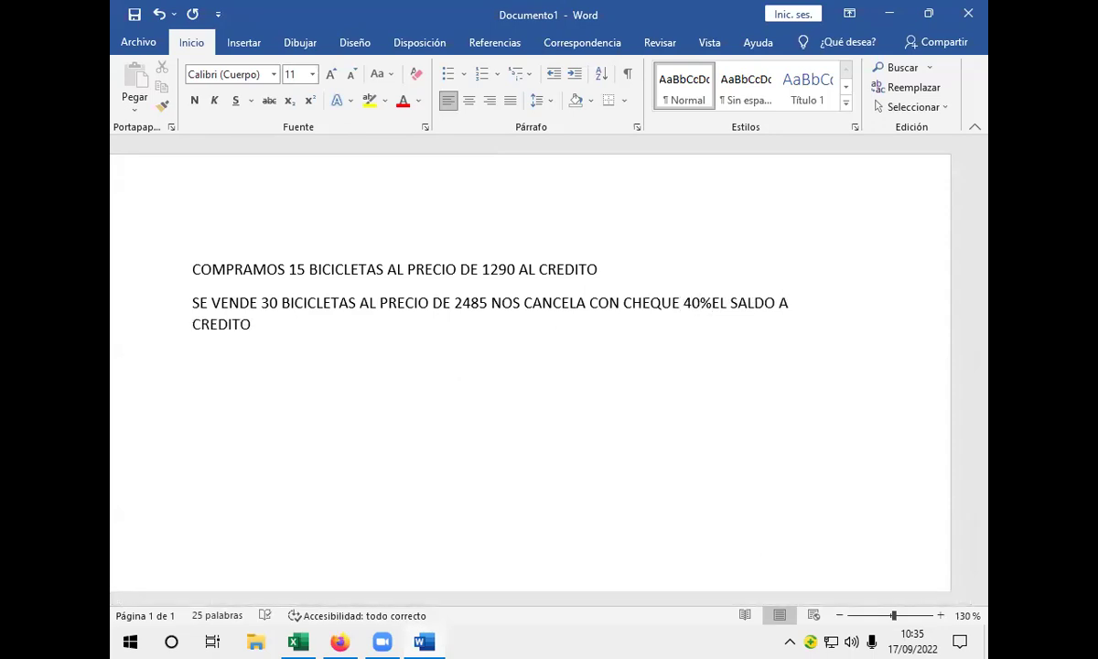
left_click(259, 324)
type("CON")
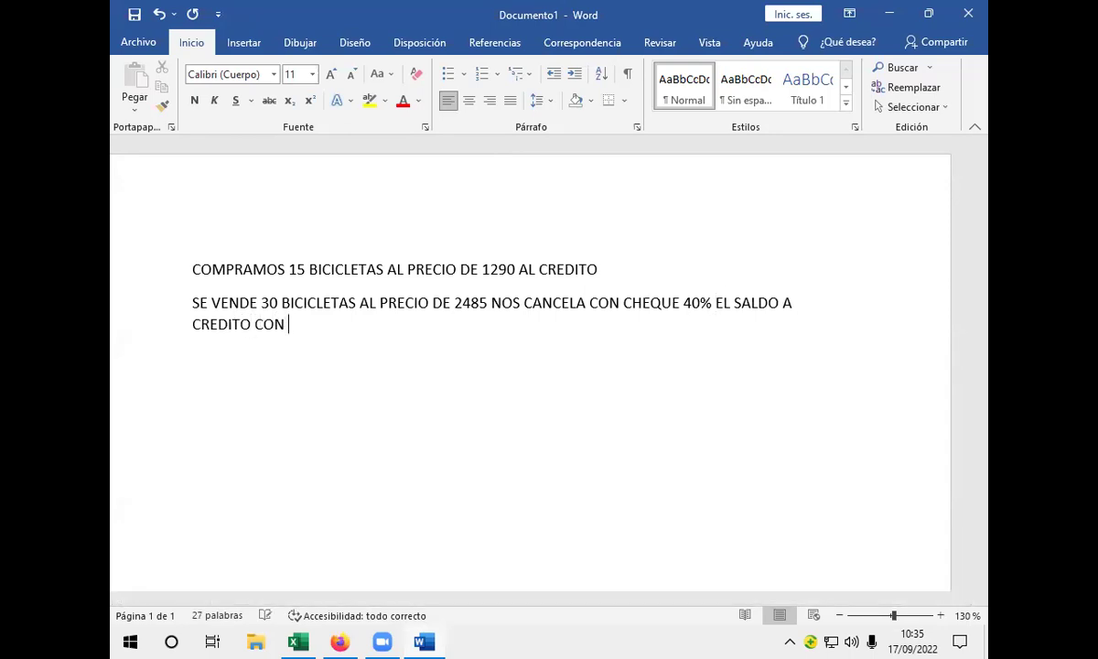
type(" RECARGO DEL 2")
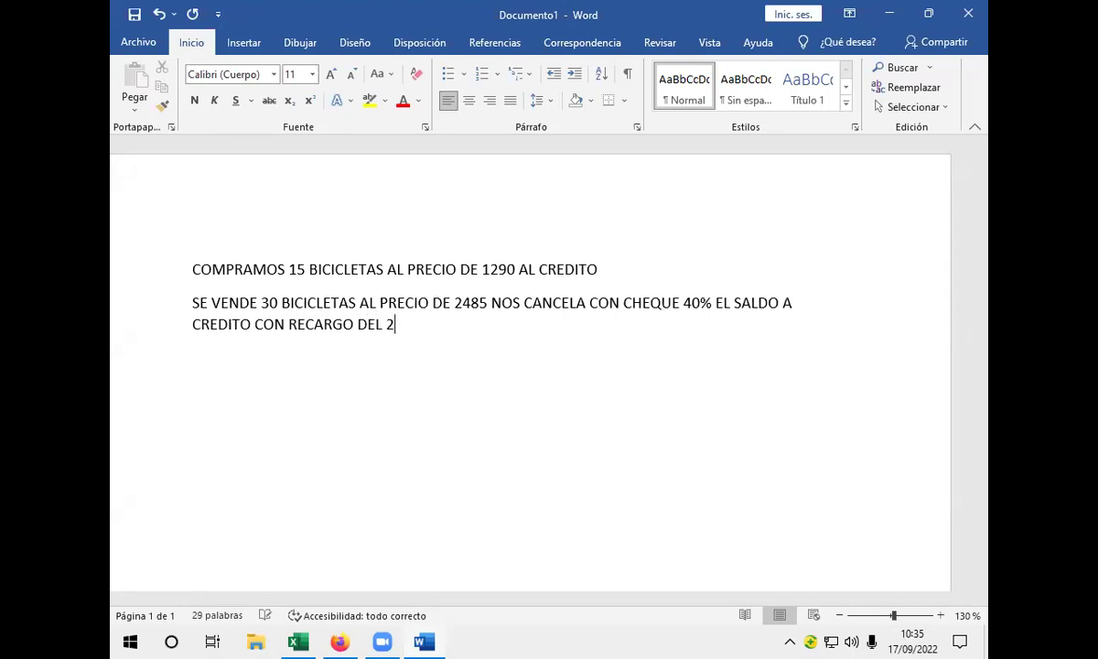
type("%")
key("Return")
- Switch to the Excel workbook and turn off the display of formulas on LIBRO DIARIO
left_click(302, 640)
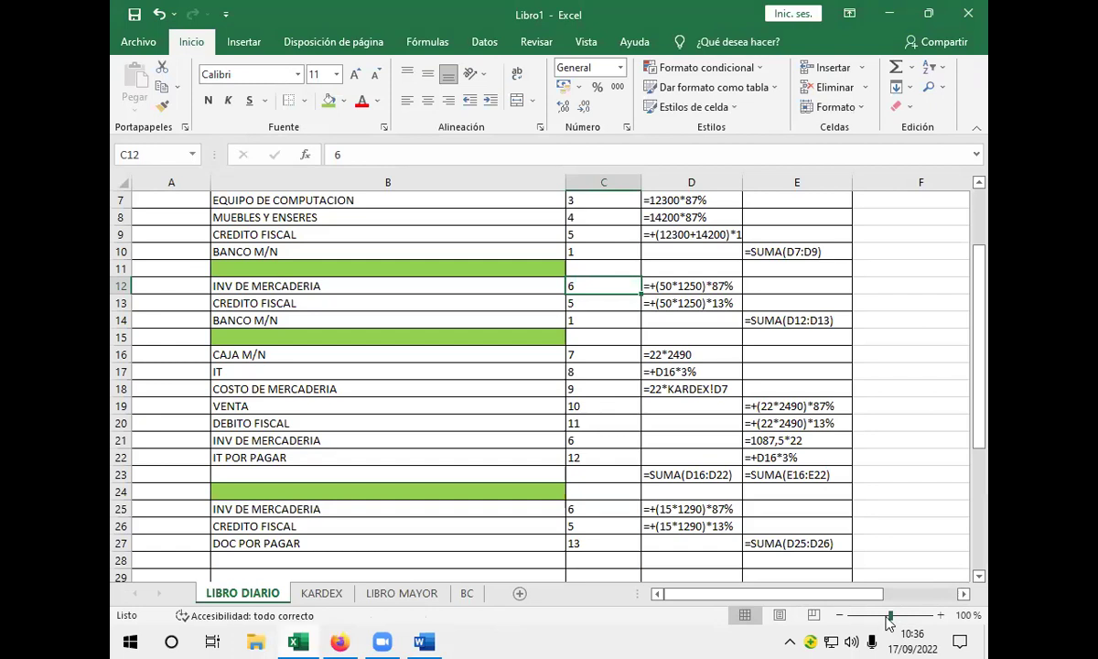
left_click_drag(890, 615, 887, 616)
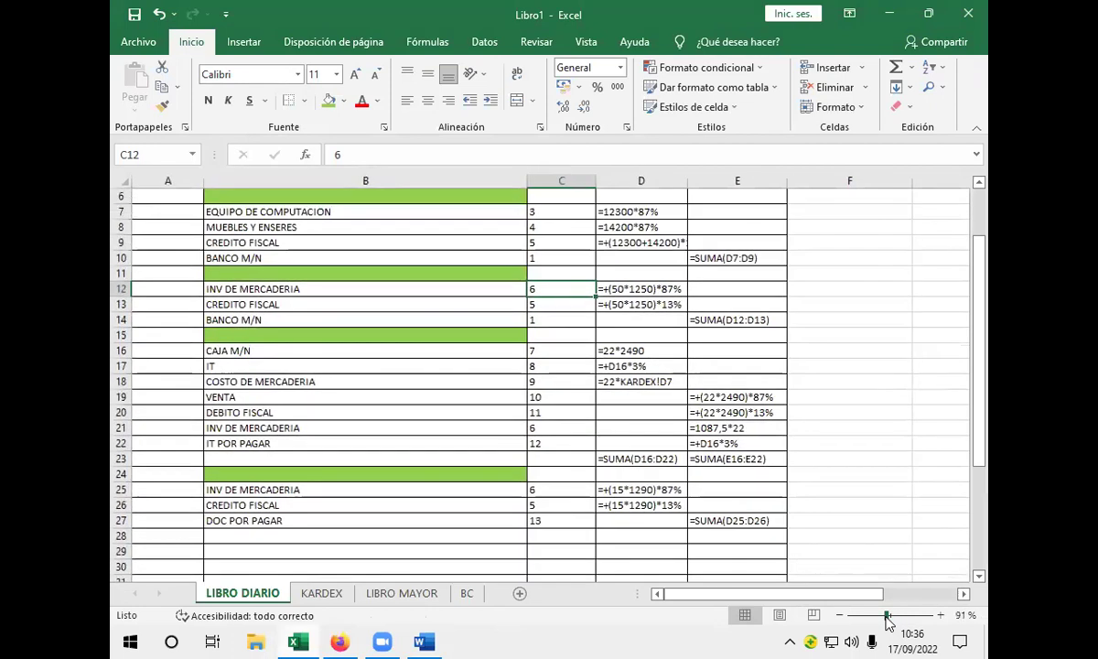
left_click(428, 42)
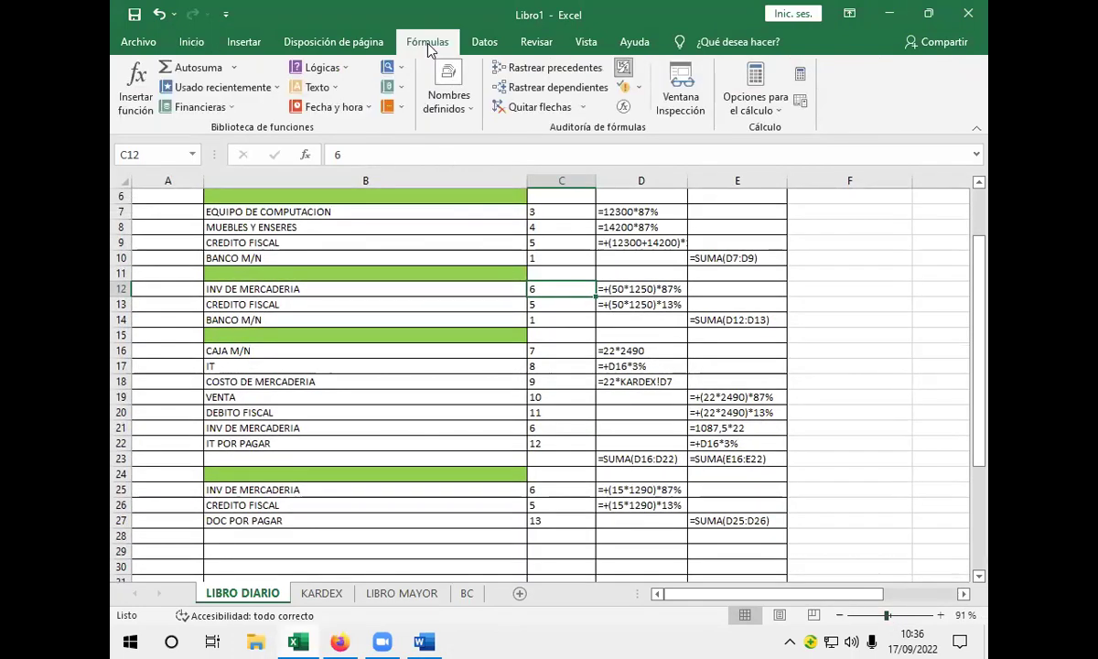
left_click(623, 70)
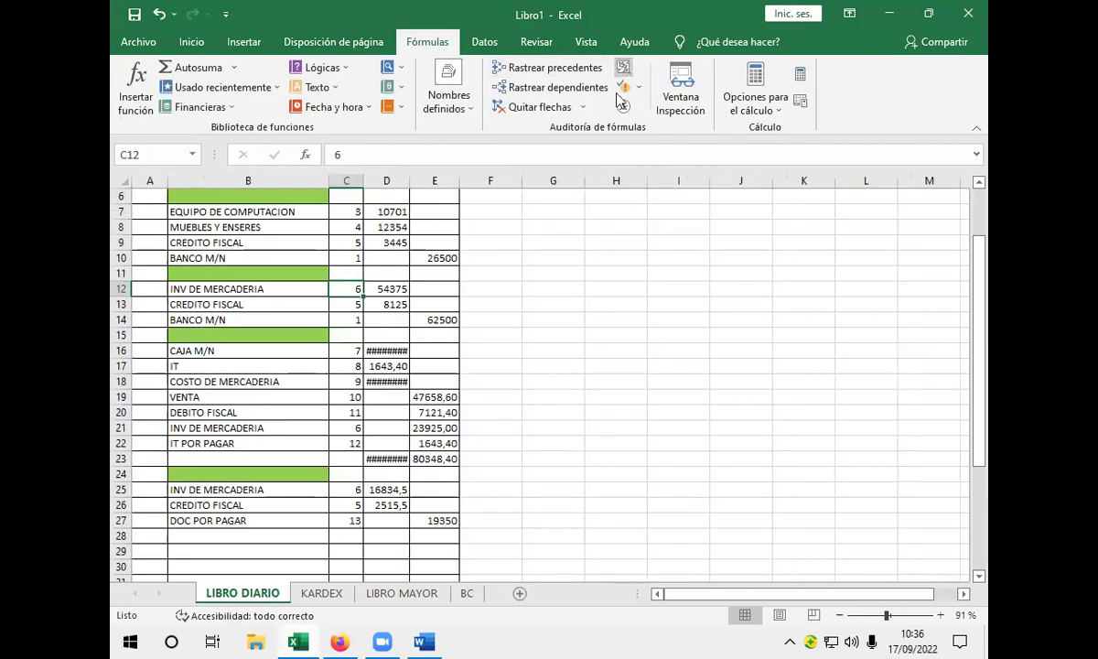
- Widen the DEBE column D of LIBRO DIARIO until all its amounts fit
left_click(877, 615)
left_click(895, 615)
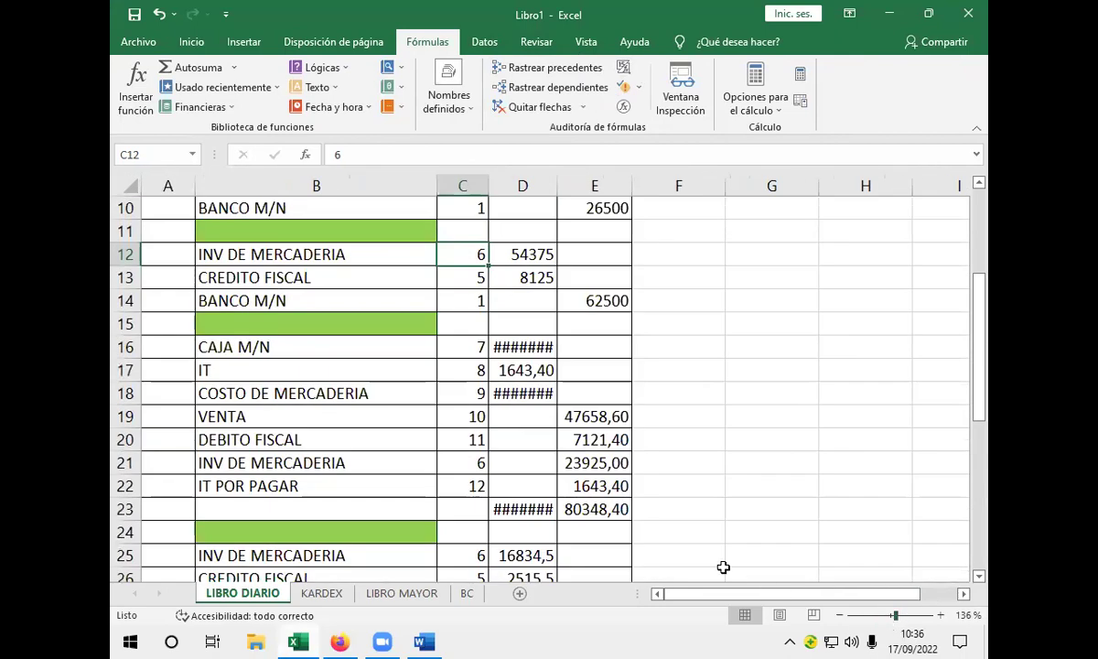
scroll(721, 565, "up", 3)
scroll(720, 565, "down", 1)
scroll(594, 369, "up", 1)
scroll(594, 369, "up", 1)
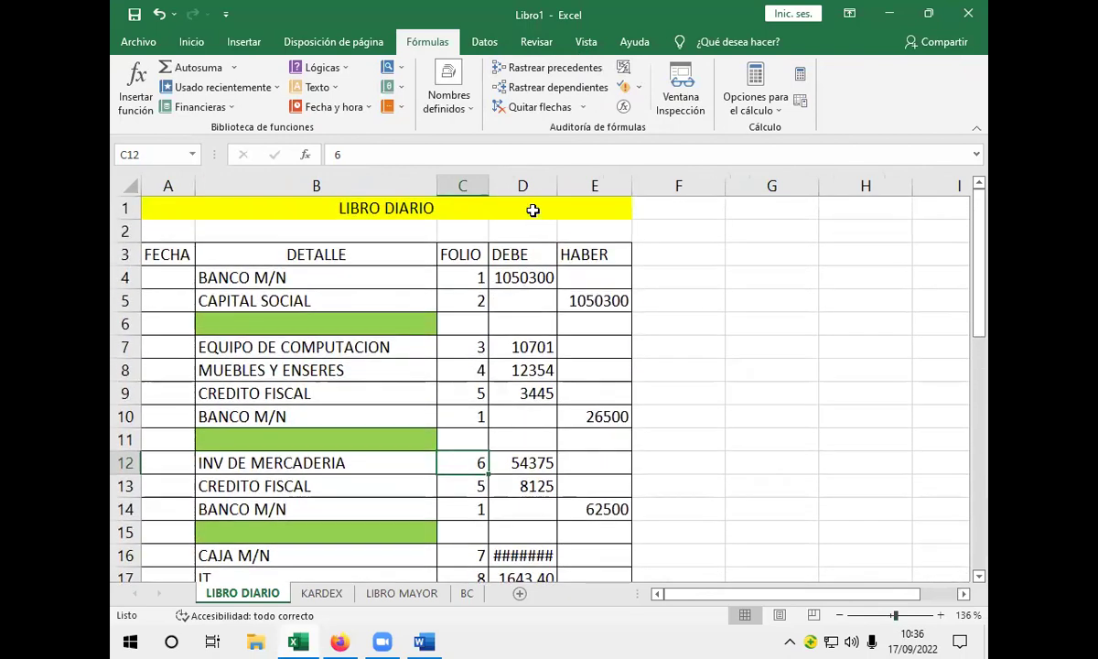
left_click(527, 187)
left_click_drag(556, 188, 584, 190)
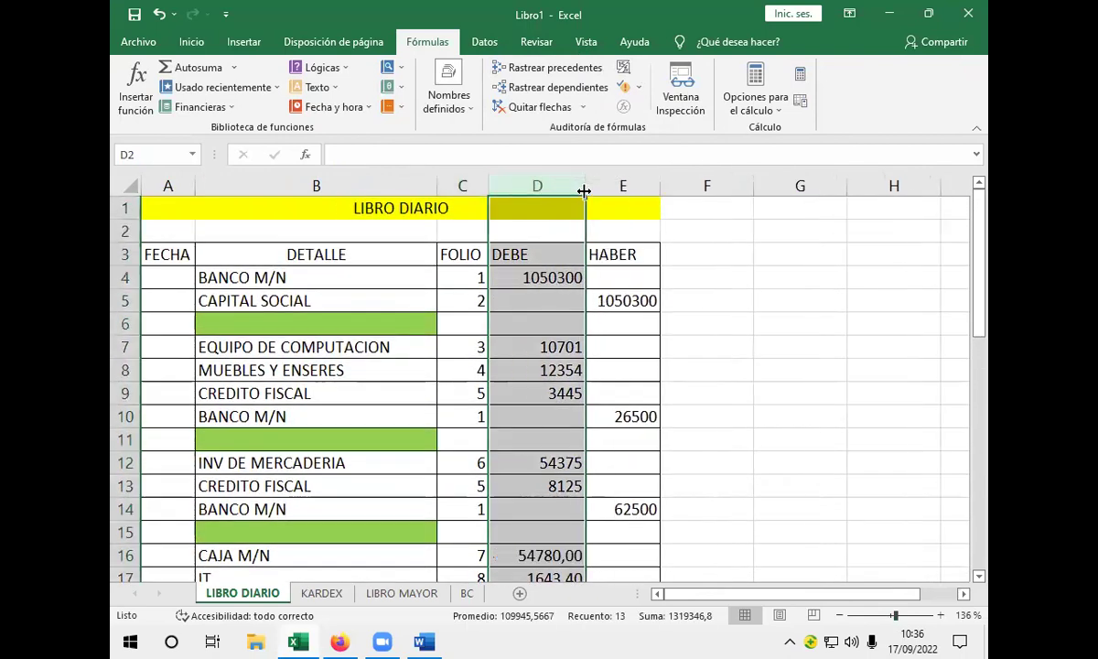
scroll(583, 190, "down", 4)
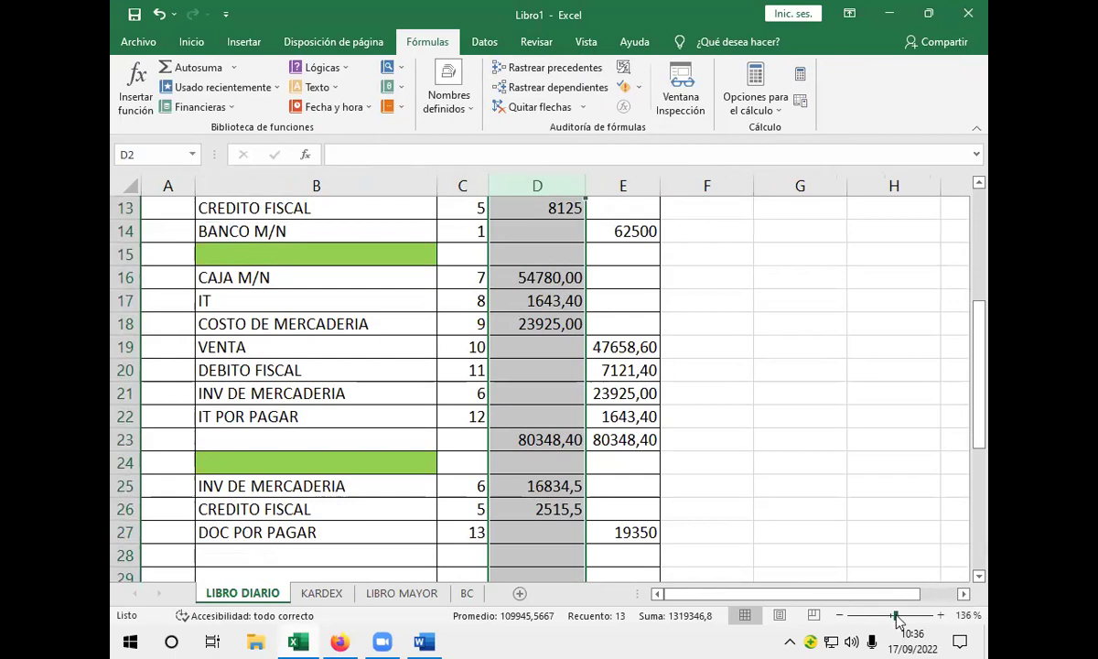
left_click_drag(896, 620, 892, 617)
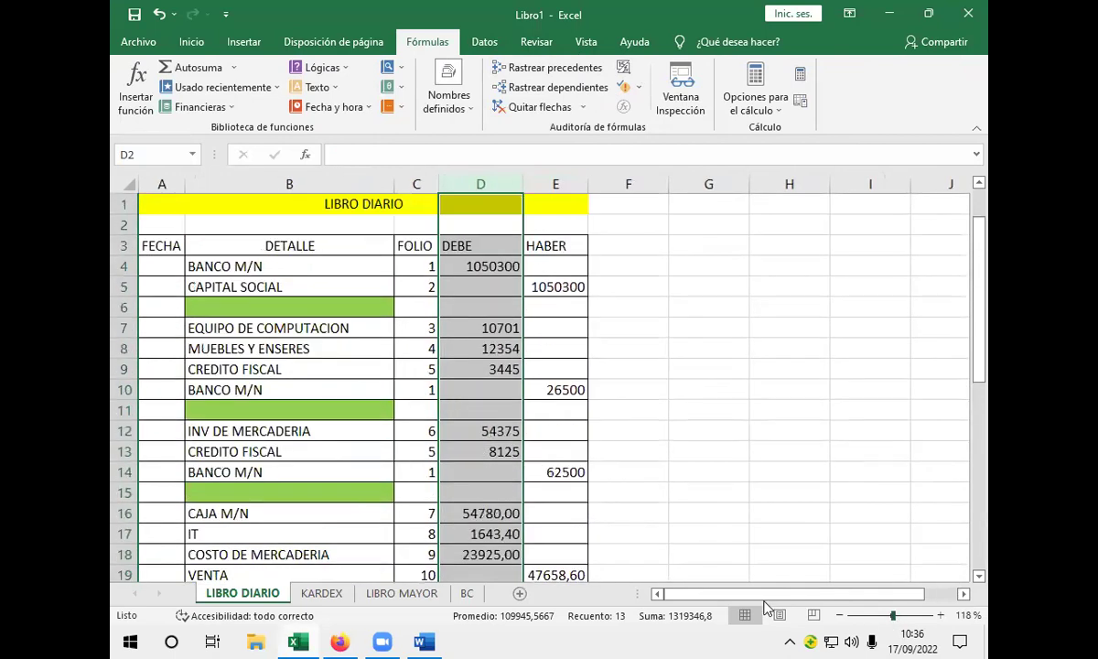
scroll(600, 500, "down", 1)
left_click(628, 489)
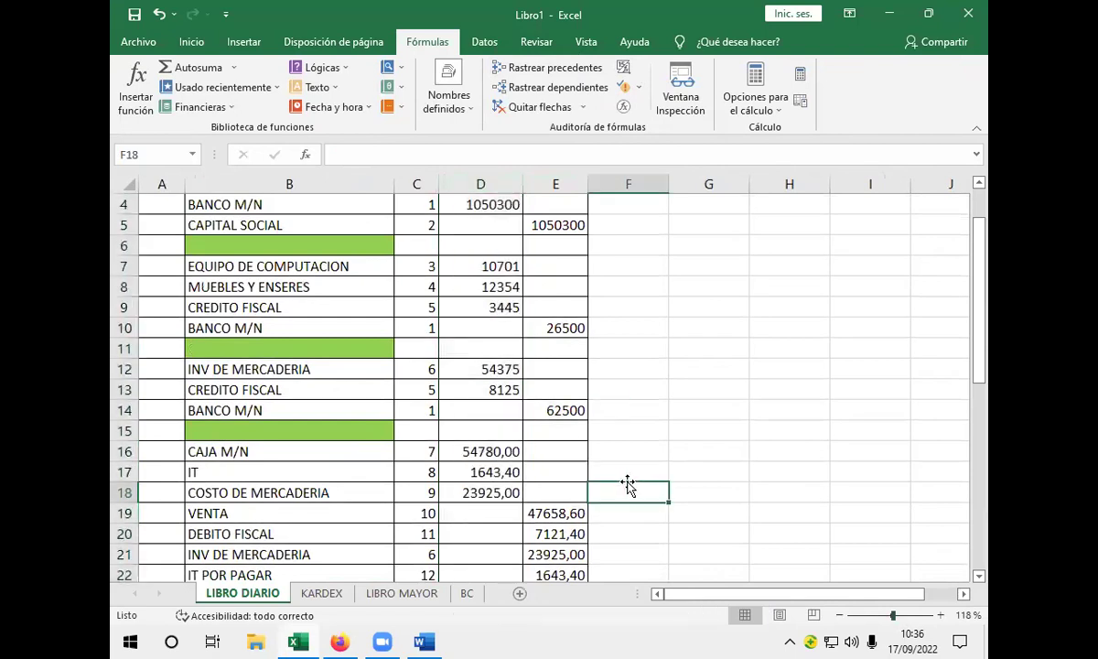
- Check the transaction statements in Word and, back in the Excel workbook, enter FECHA 3 in cell A9 of the KARDEX sheet
scroll(631, 485, "down", 6)
scroll(631, 485, "up", 3)
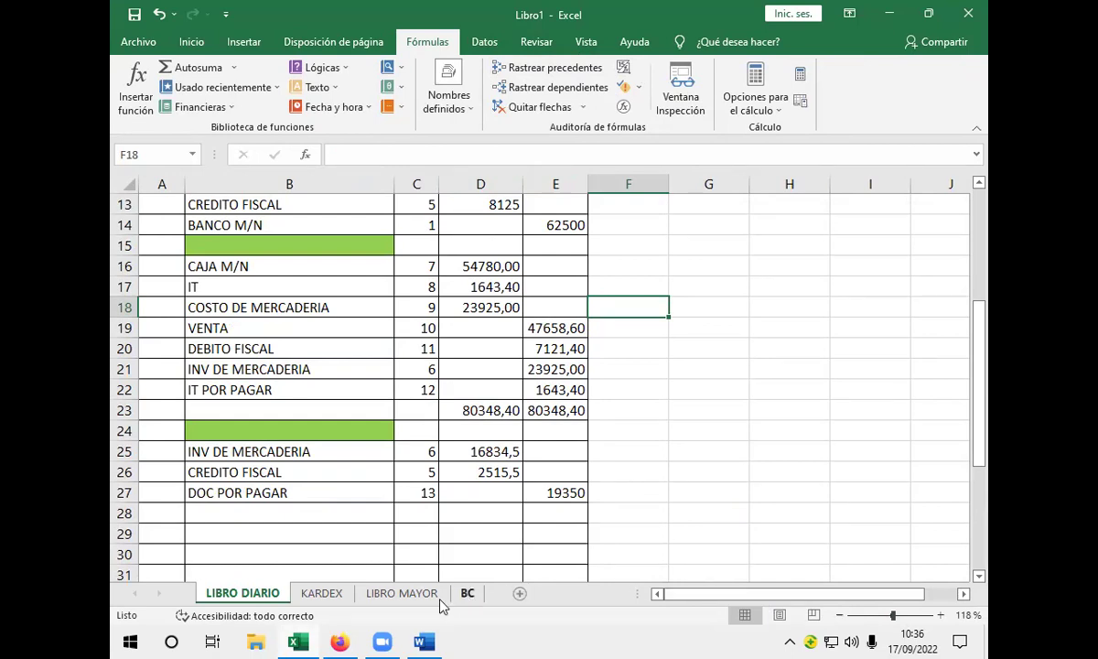
left_click(424, 641)
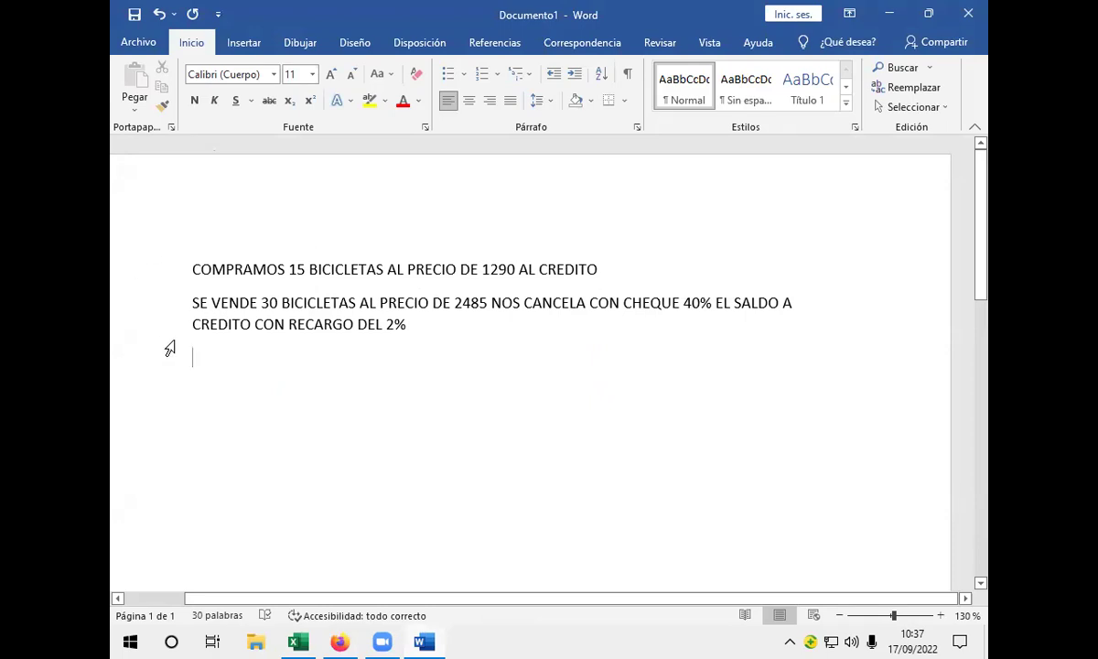
left_click(297, 641)
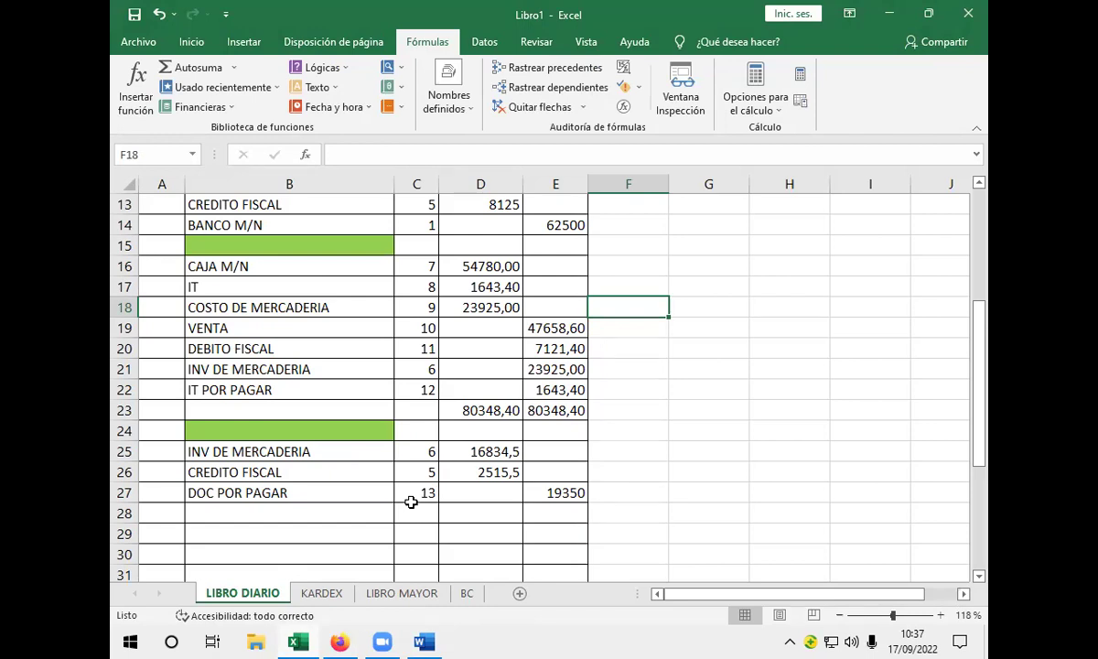
mouse_move(341, 639)
left_click(322, 593)
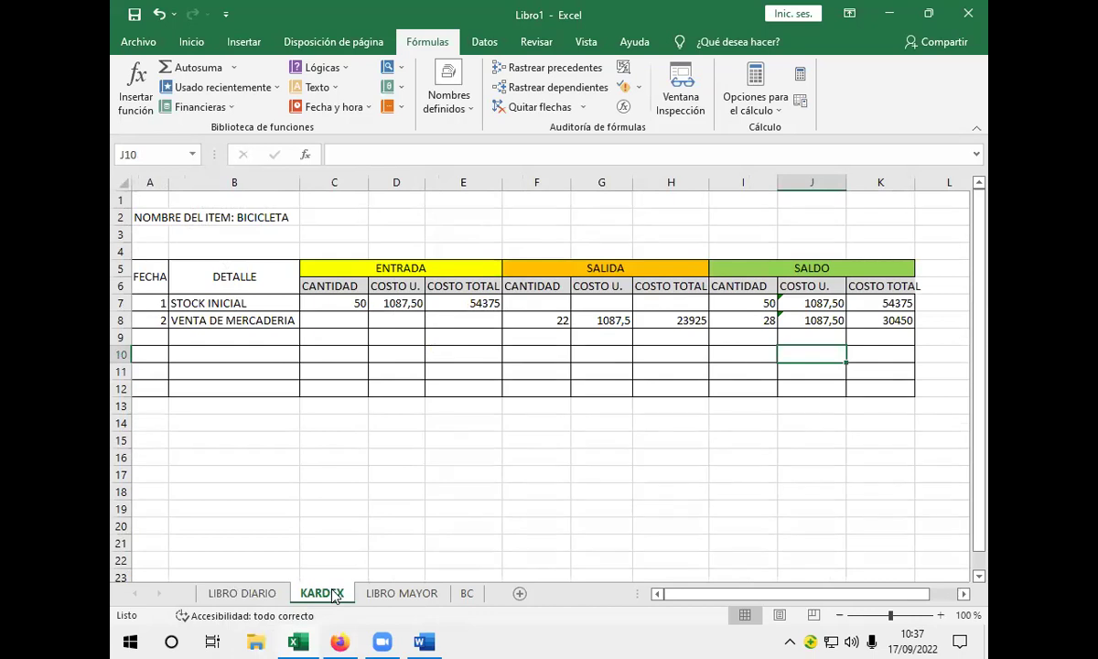
left_click(225, 336)
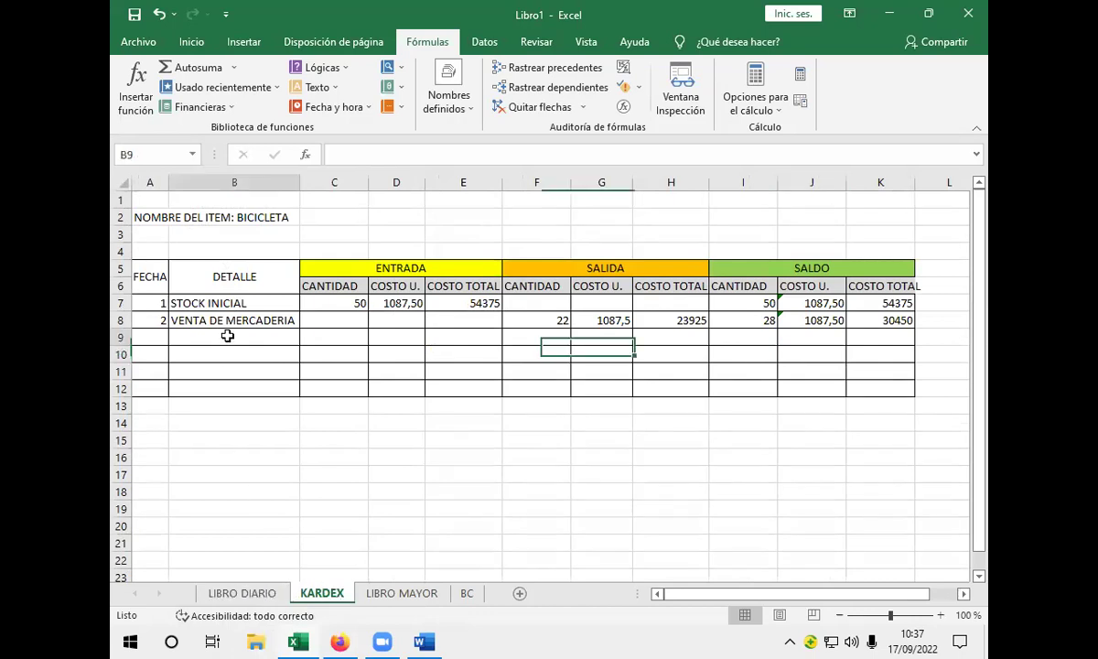
left_click(159, 338)
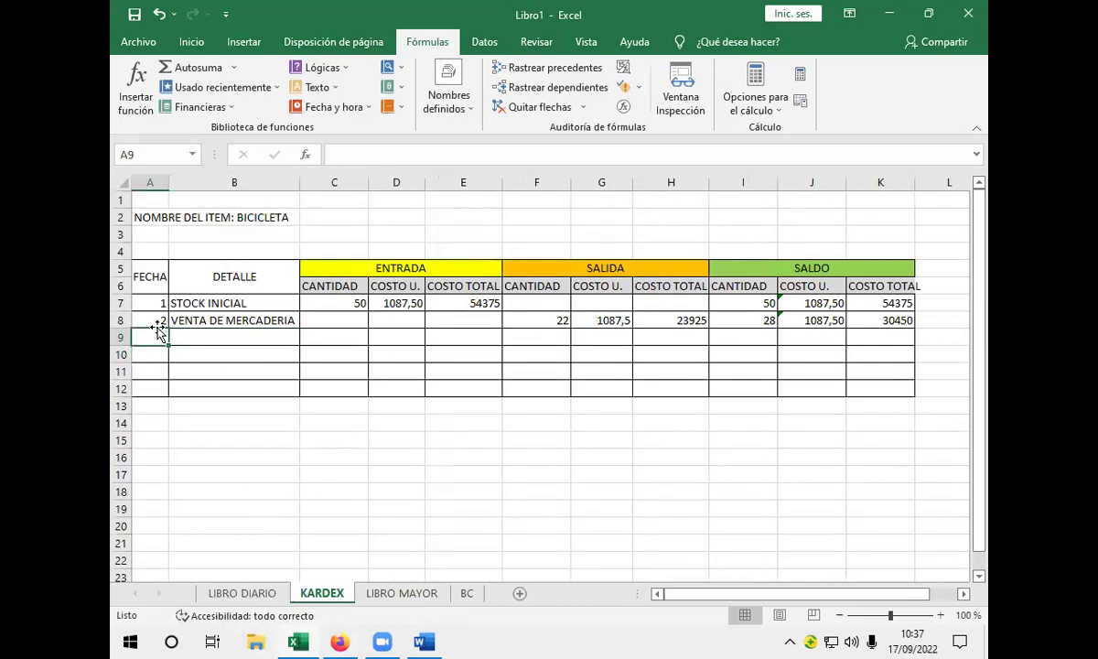
type("3")
key("Return")
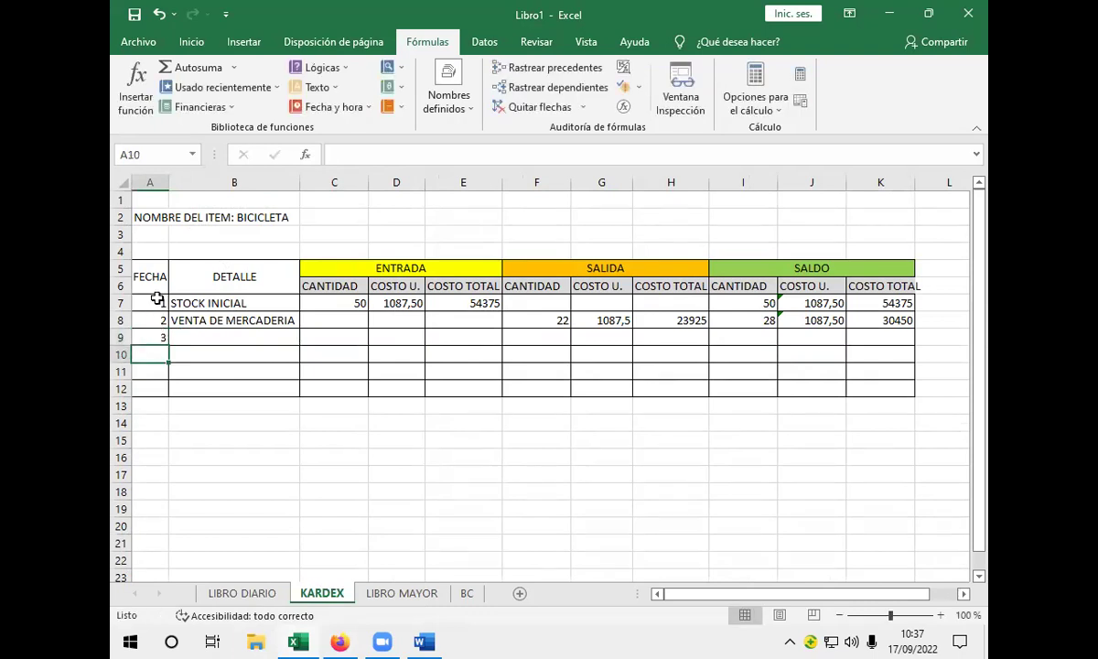
- Enter "COMPRA DE MERCADERIA" as the DETALLE in B9 and widen column B until the text fits
left_click(213, 354)
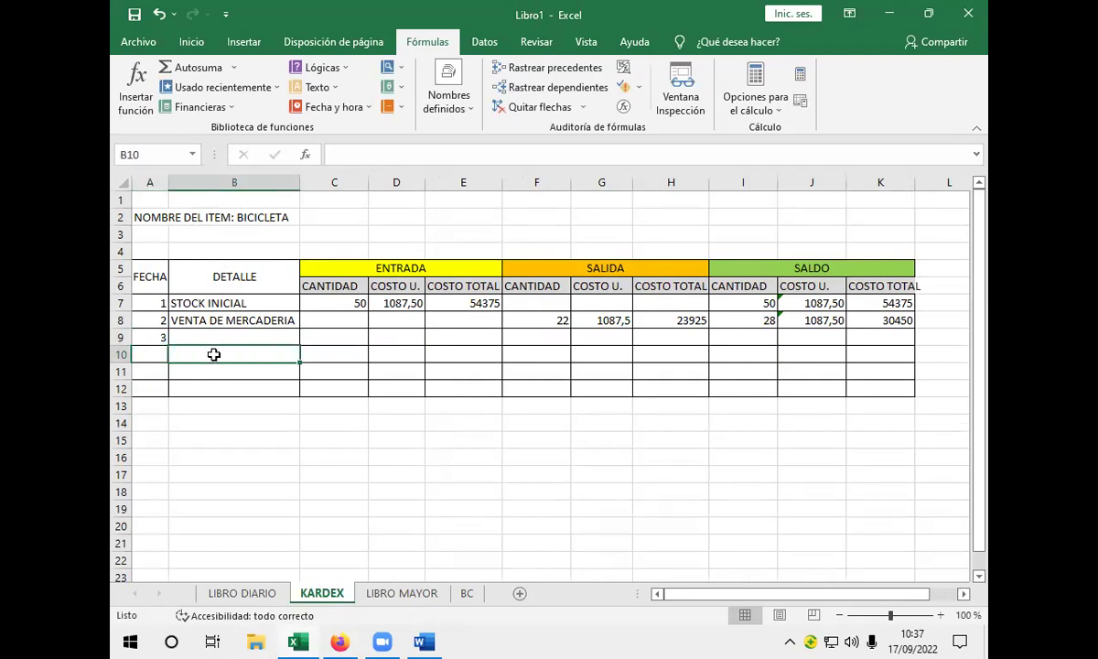
left_click(213, 334)
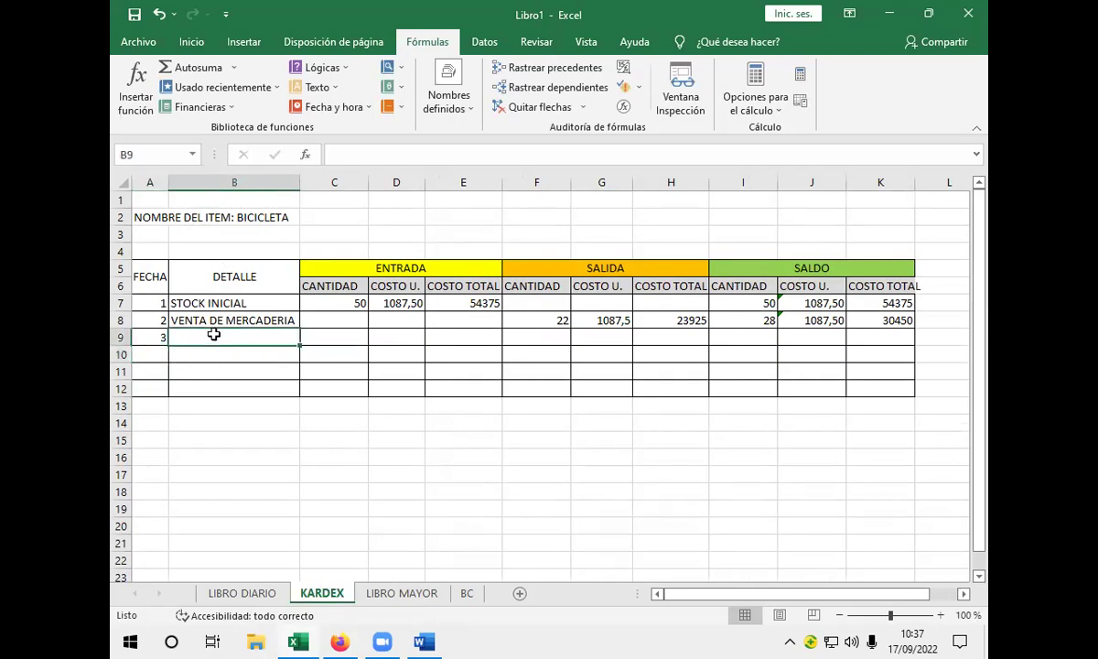
type("COM")
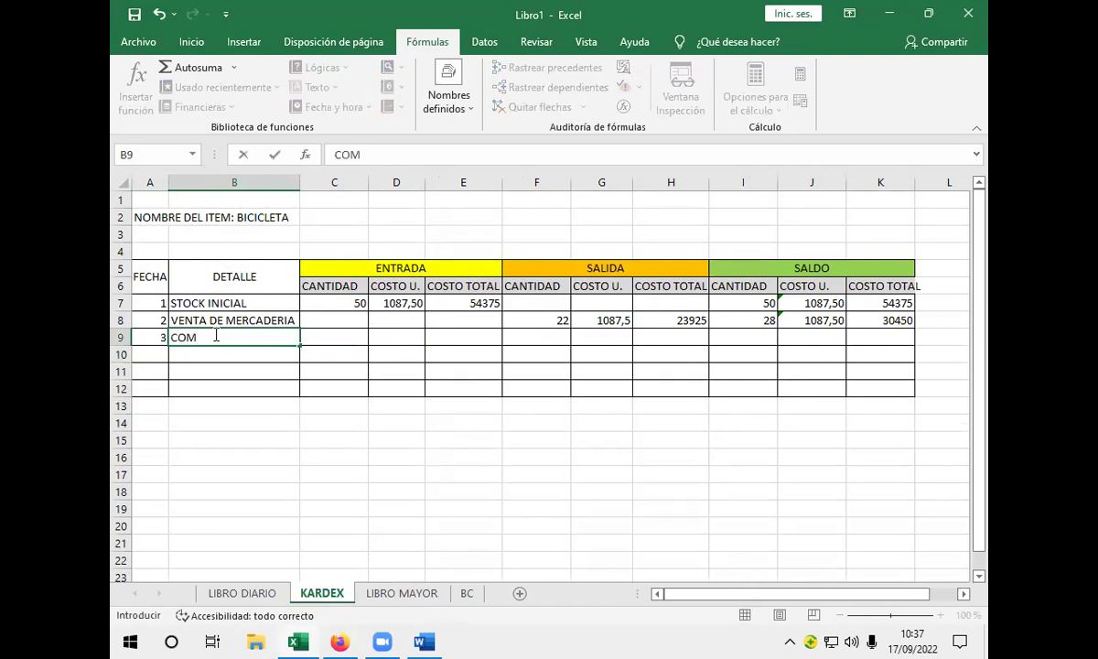
type("PRA DE MERCADERIA")
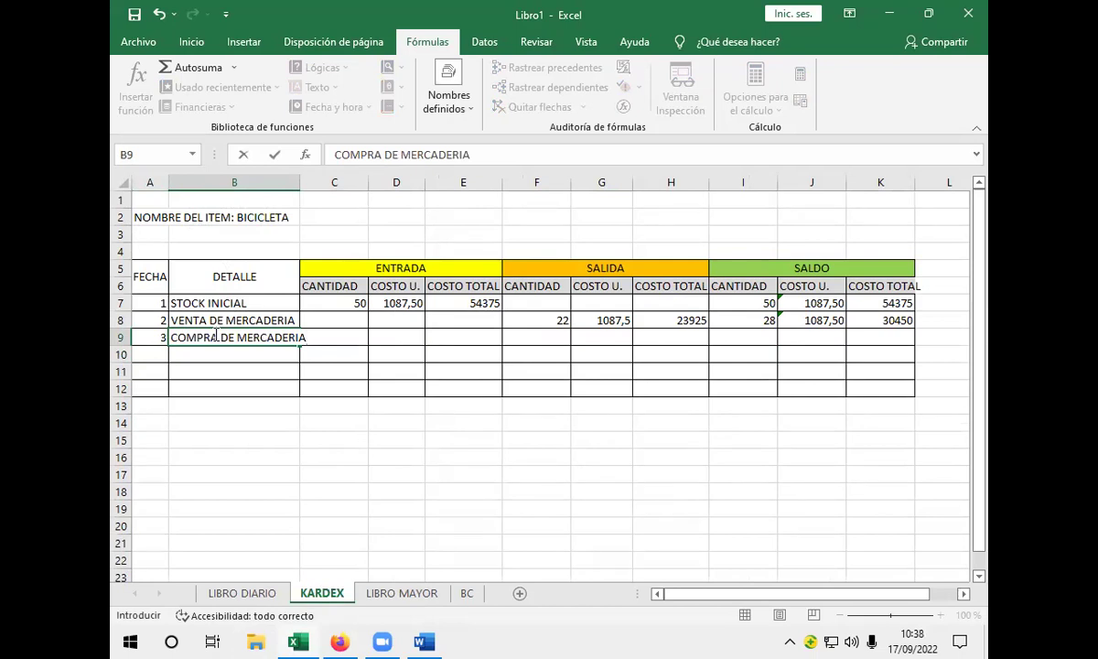
key("Return")
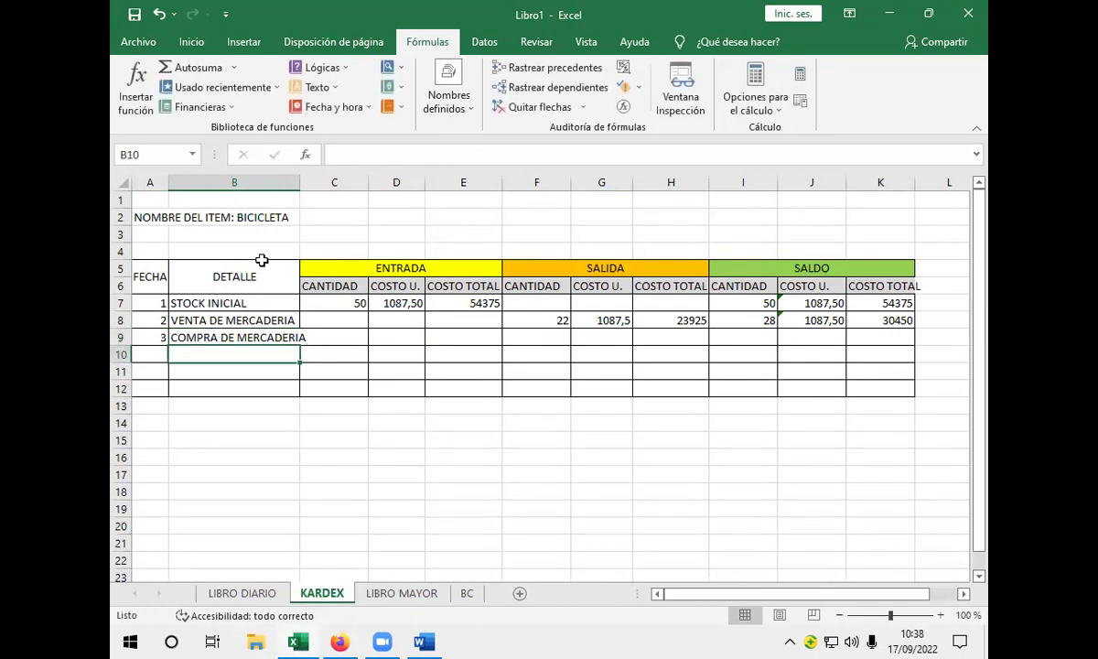
left_click_drag(299, 182, 311, 184)
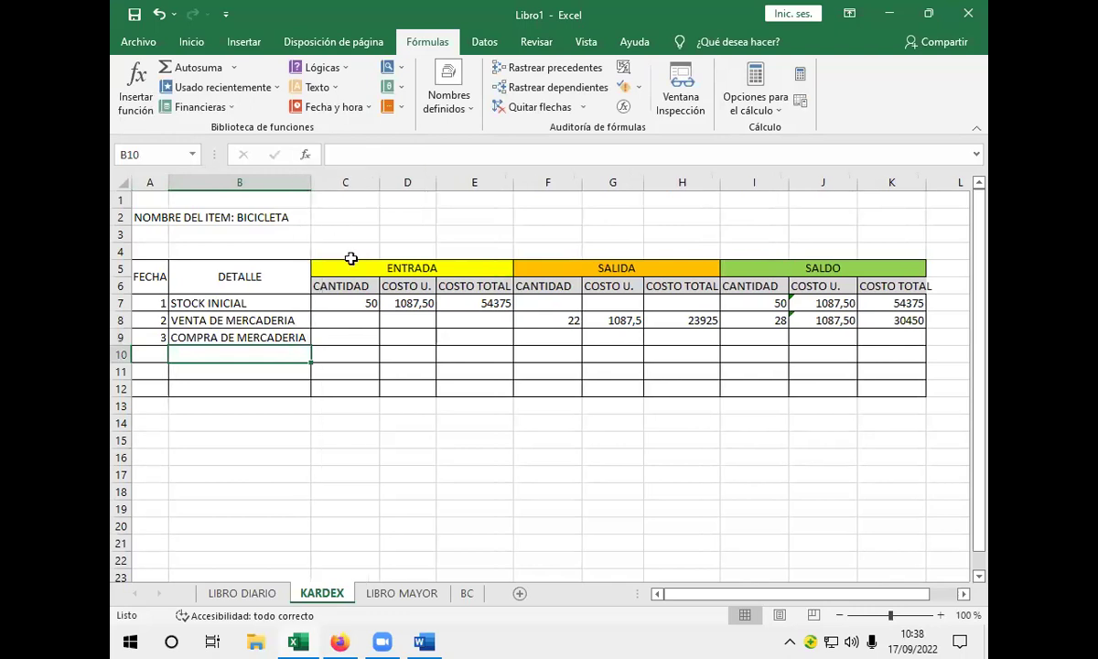
- Enter 15 as the ENTRADA CANTIDAD of the purchase in C9
left_click(366, 336)
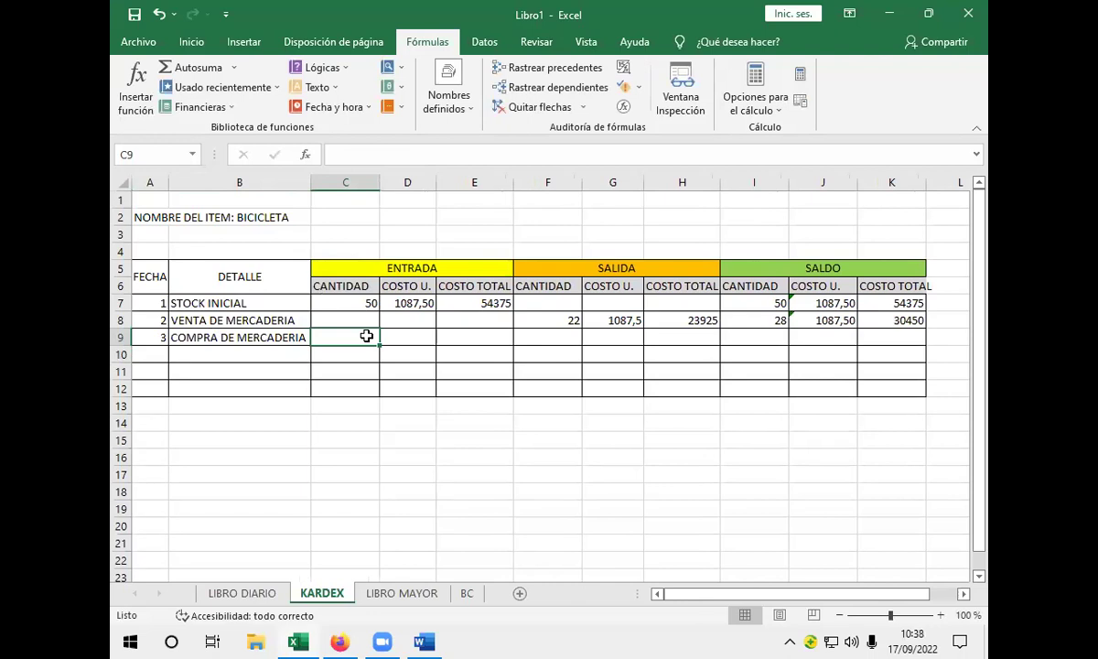
type("25")
key("Return")
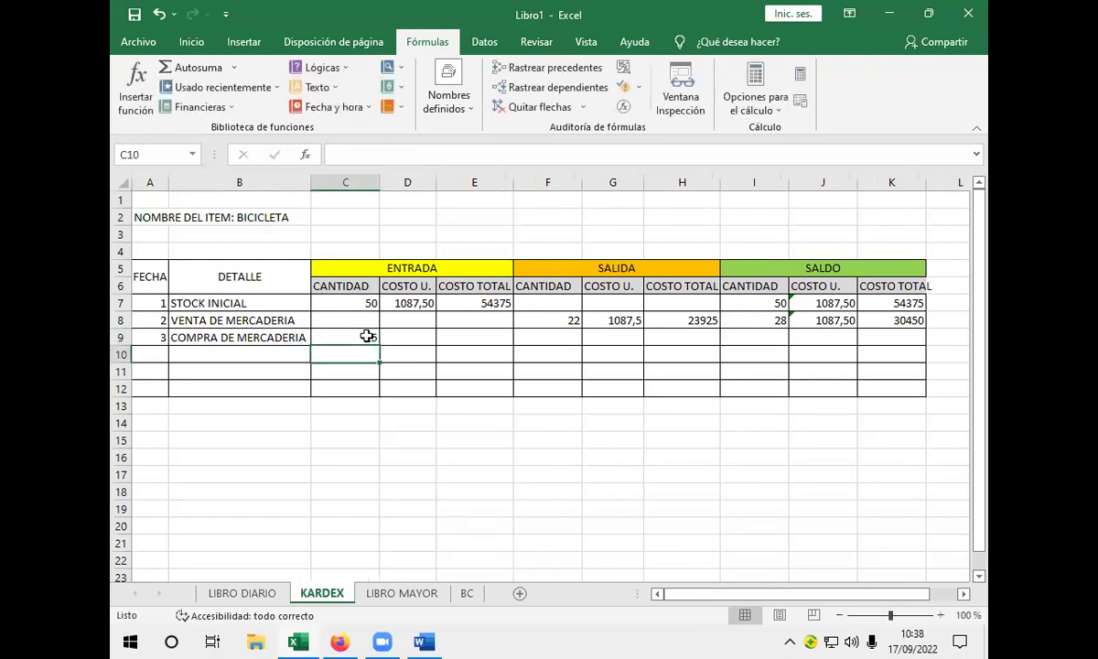
- Link the purchase's ENTRADA COSTO TOTAL in E9 of KARDEX to the INV DE MERCADERIA amount in D25 of LIBRO DIARIO
left_click(459, 336)
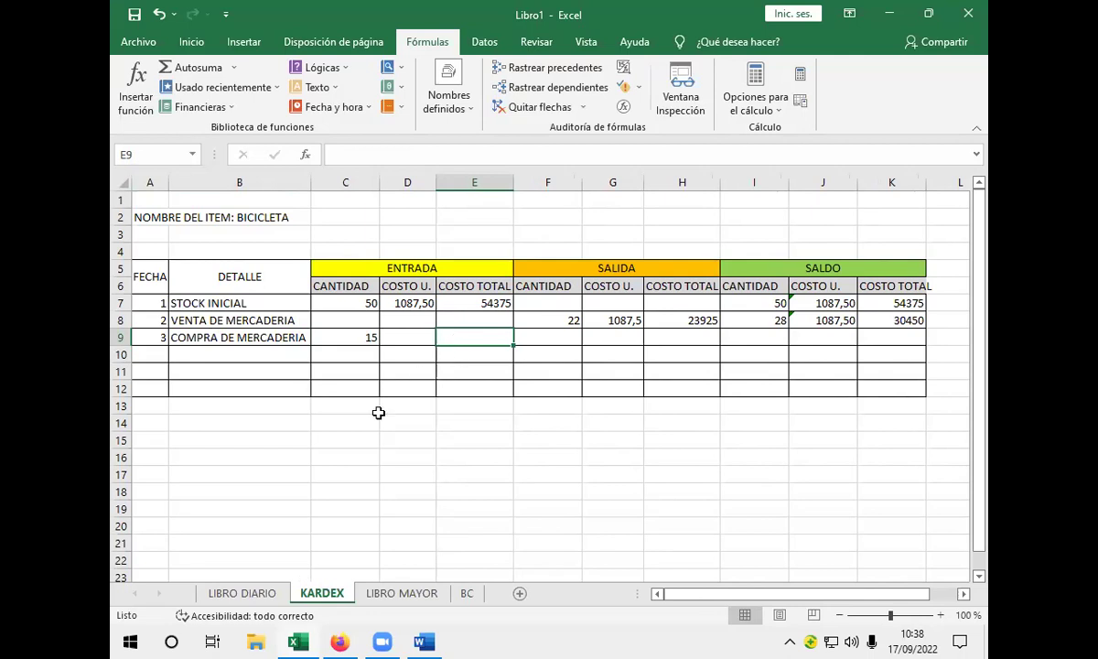
left_click(264, 594)
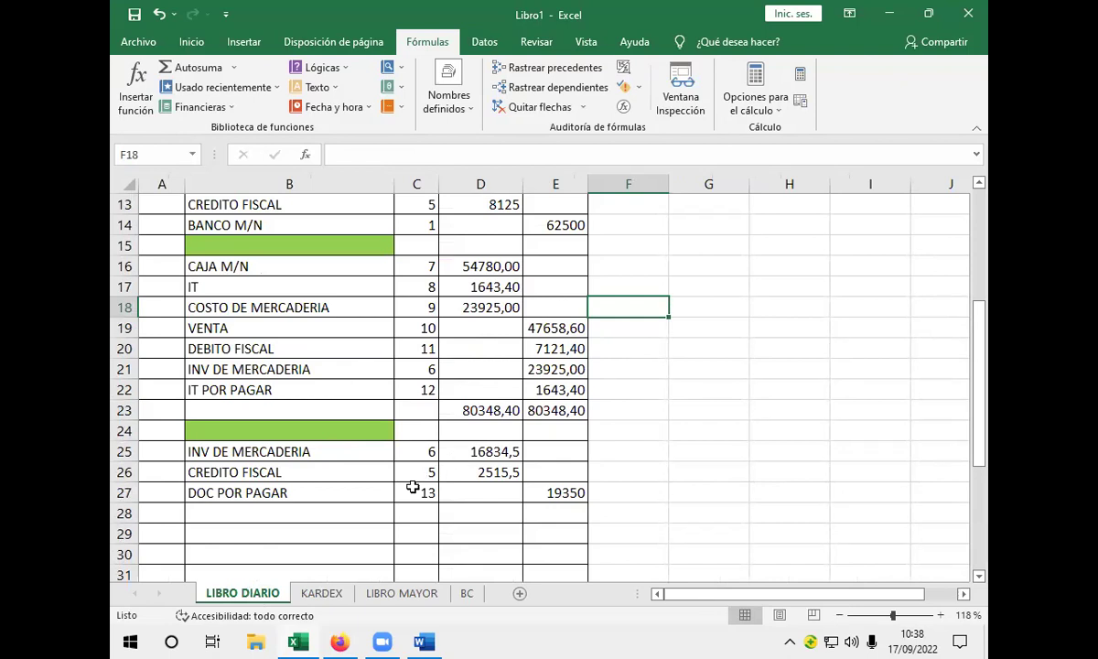
scroll(413, 487, "up", 1)
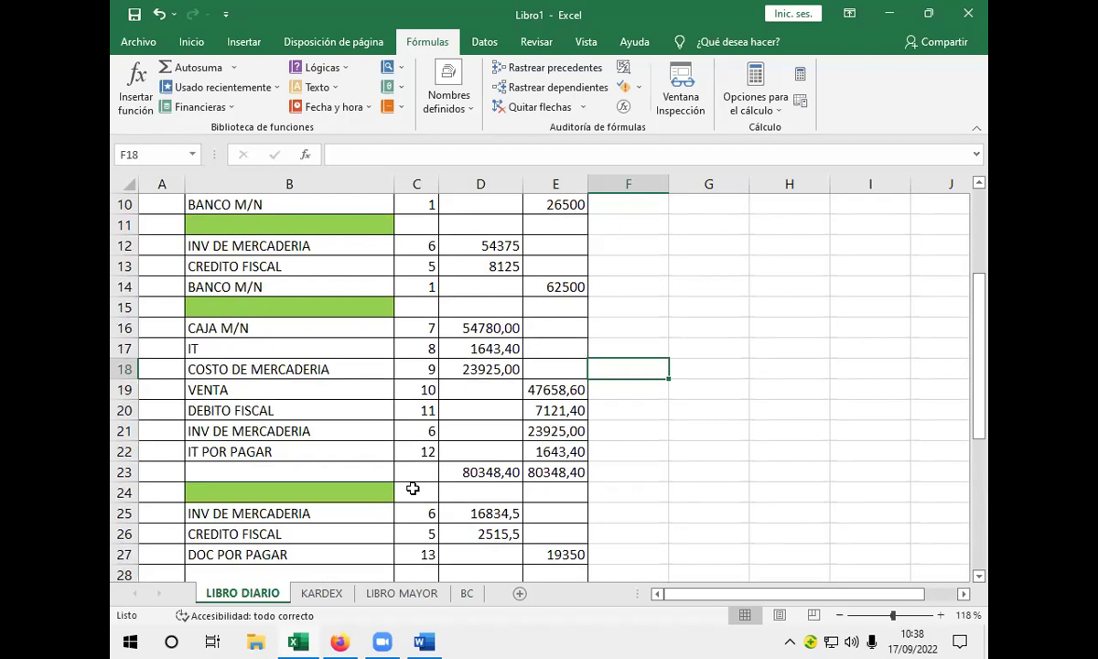
scroll(412, 487, "down", 1)
left_click(482, 450)
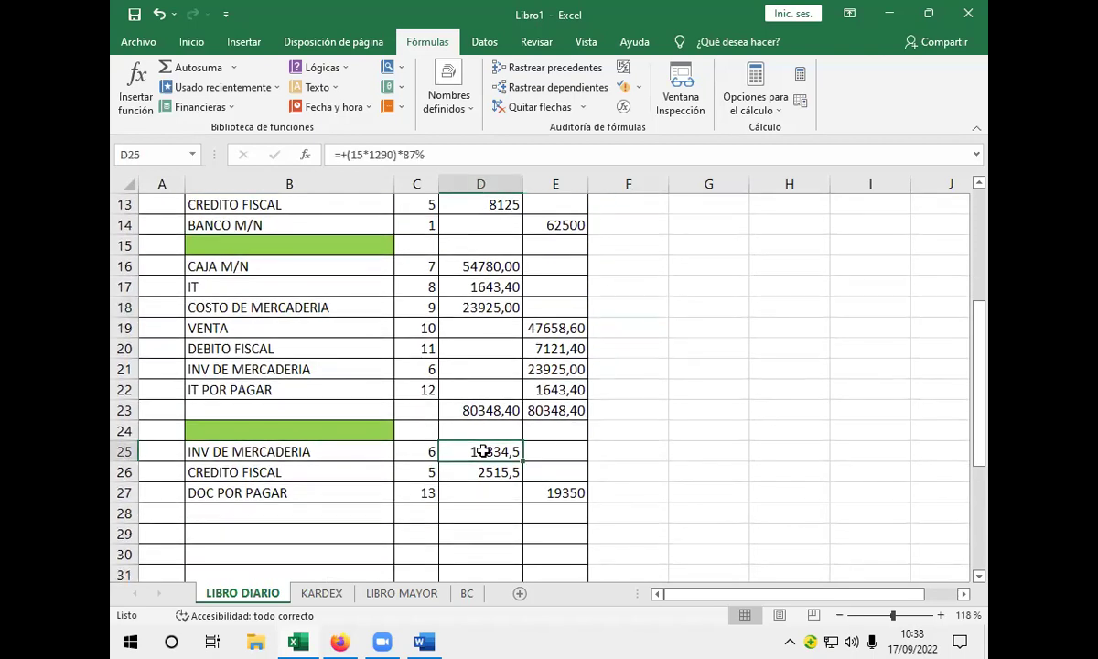
left_click(321, 593)
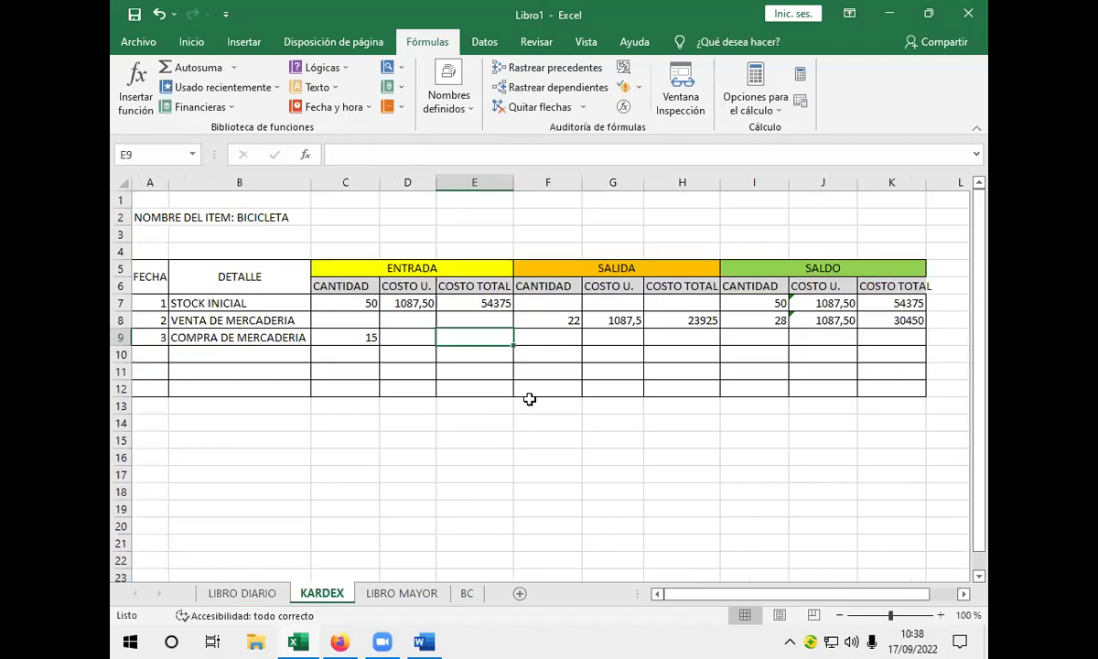
type("+")
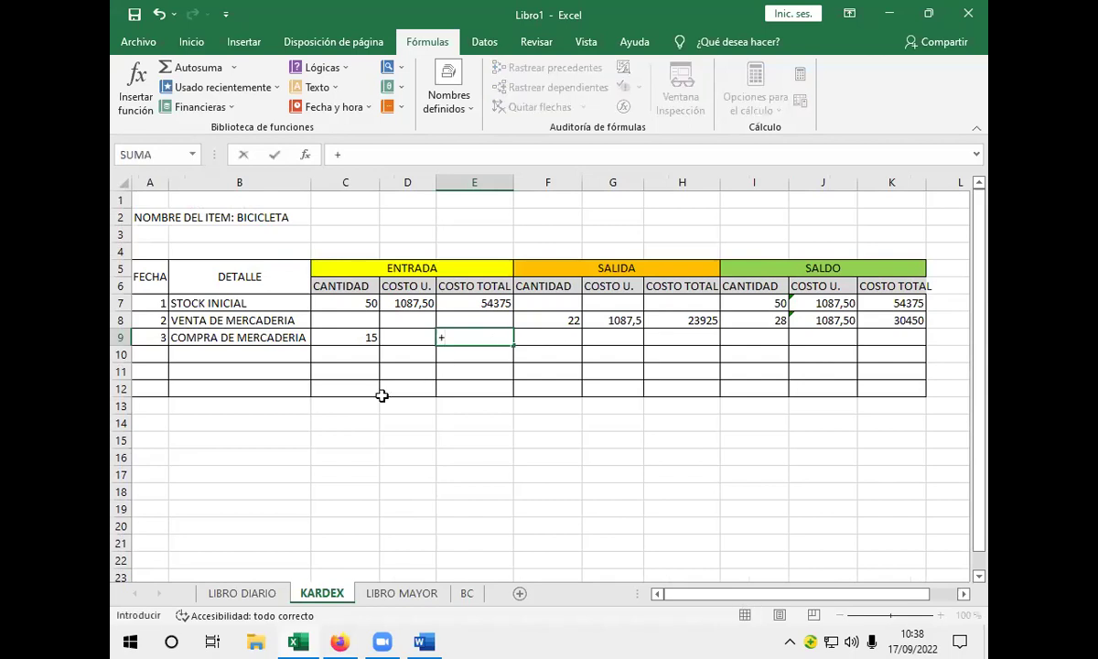
left_click(243, 593)
left_click(485, 450)
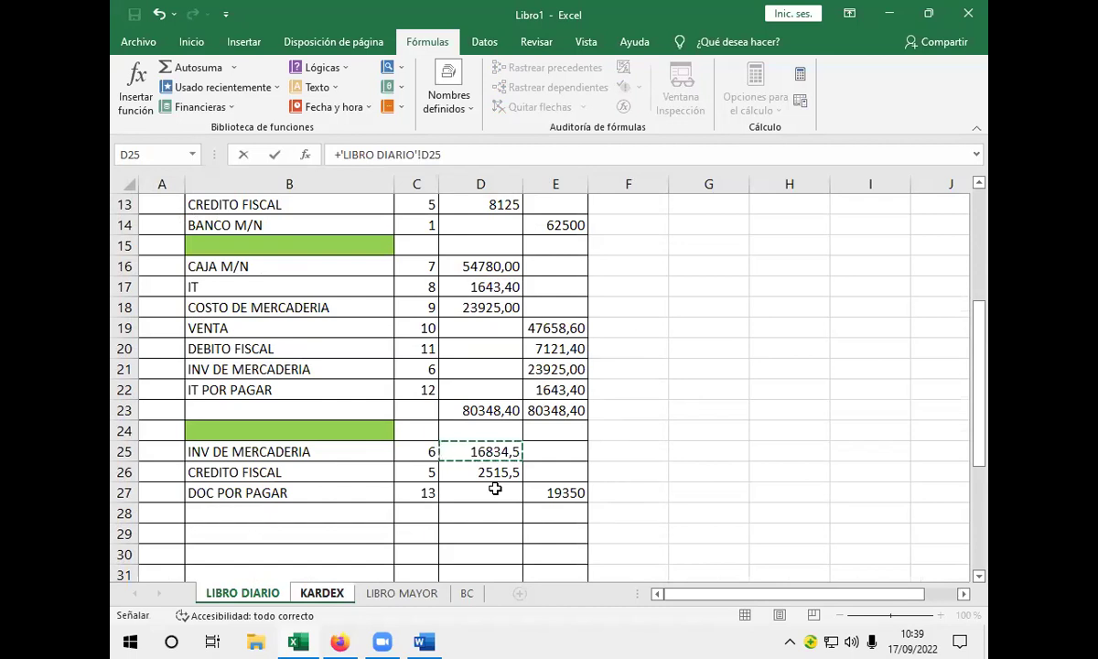
key("Return")
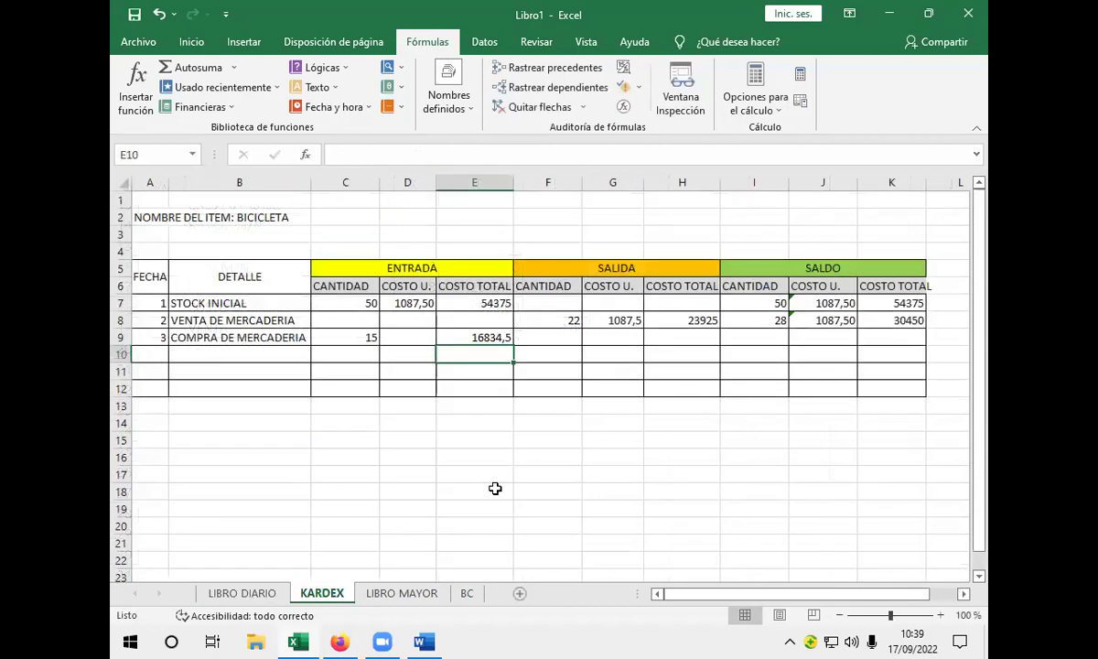
- Calculate the purchase's ENTRADA COSTO U. in D9 with the formula +E9/C9
left_click(467, 340)
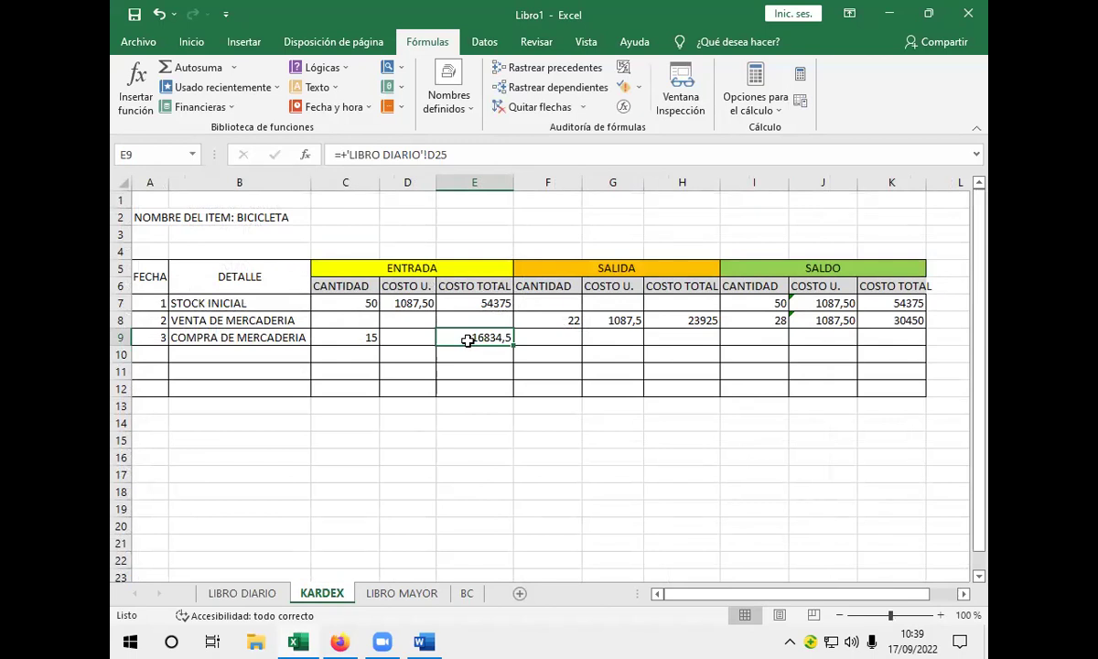
left_click(407, 332)
type("+")
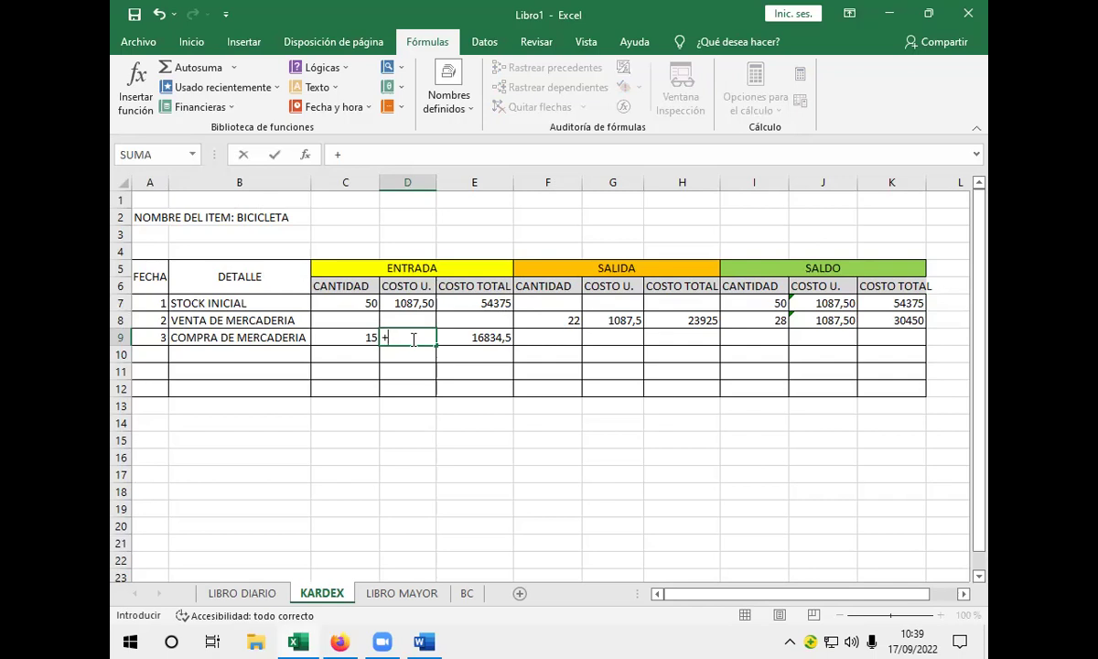
left_click(461, 337)
type("/")
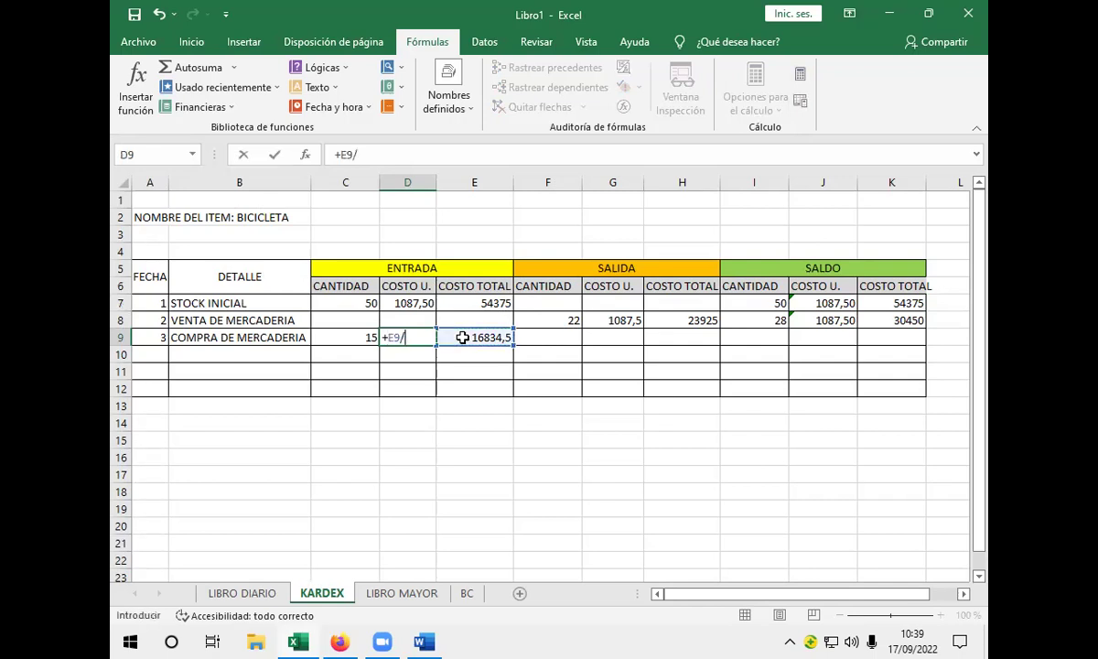
left_click(339, 337)
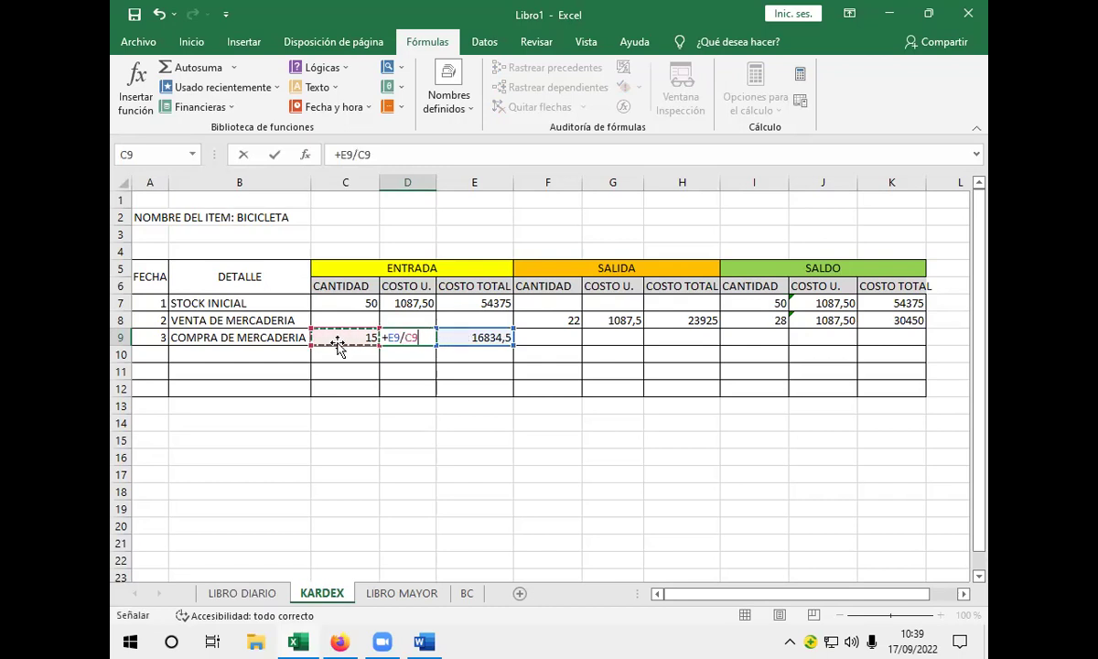
key("Return")
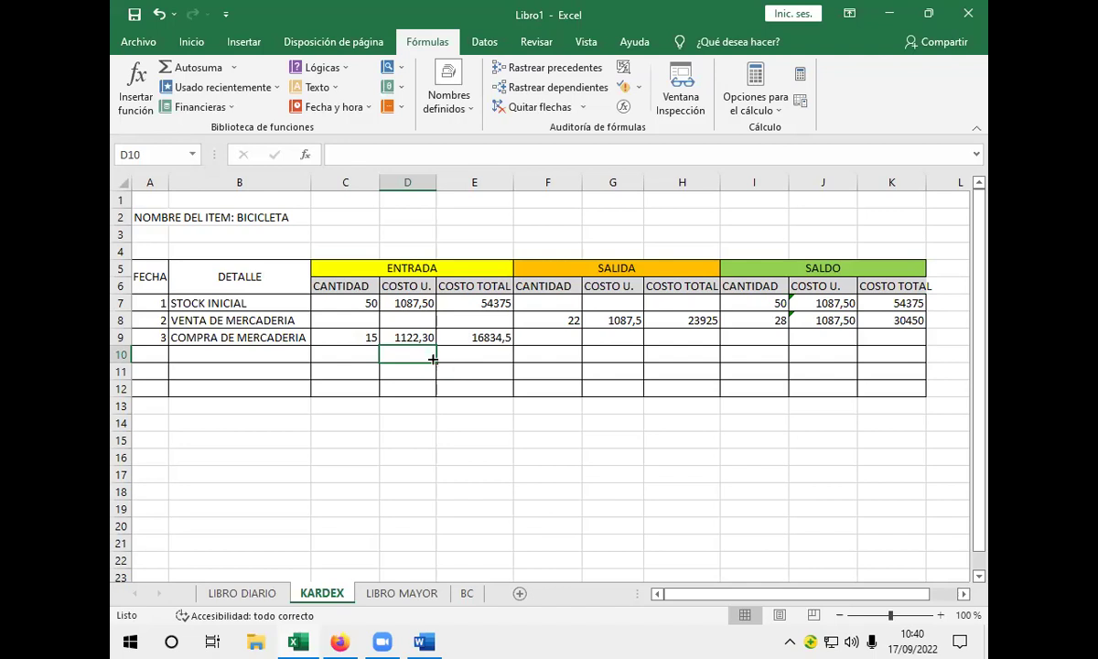
left_click(408, 339)
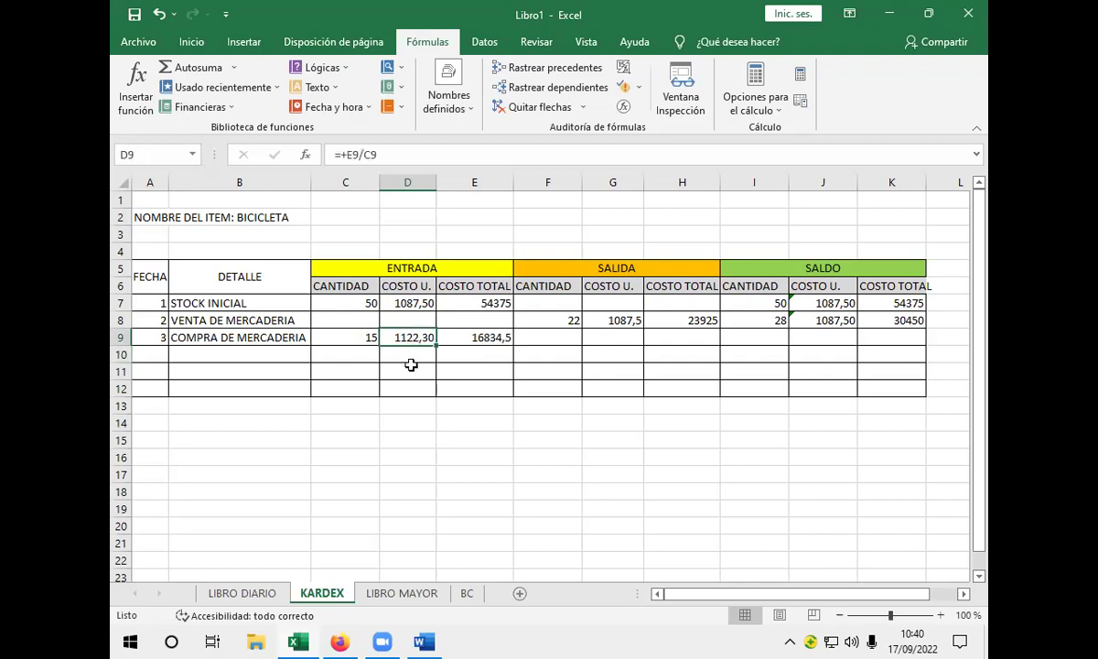
- Calculate the SALDO CANTIDAD after the purchase in I9 with the formula +I8+C9
left_click(756, 337)
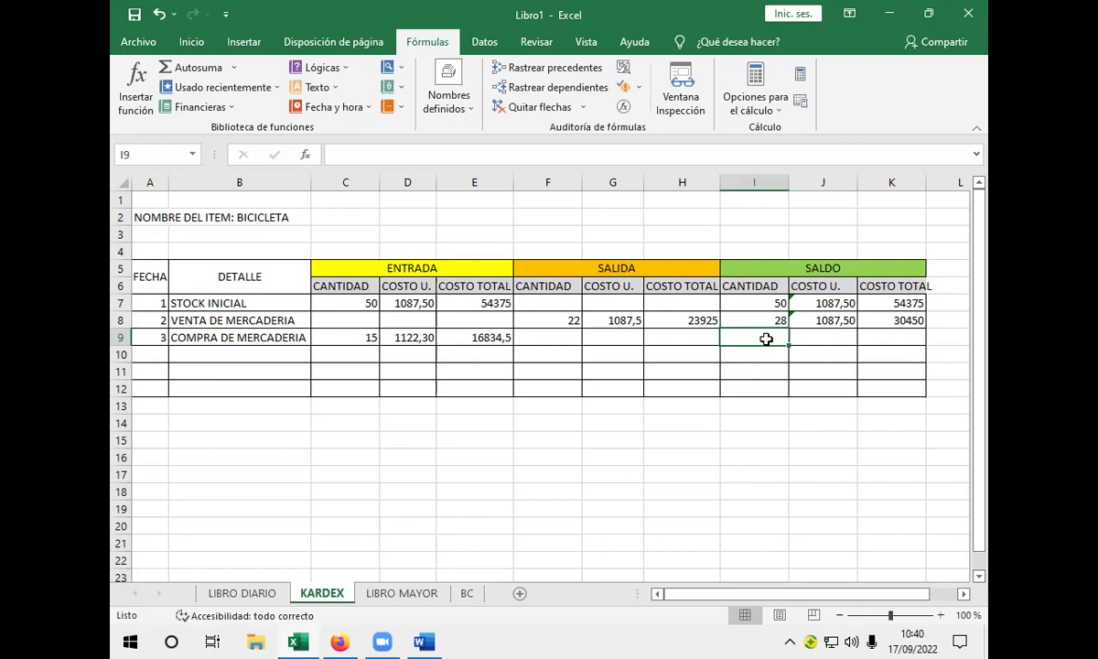
type("+")
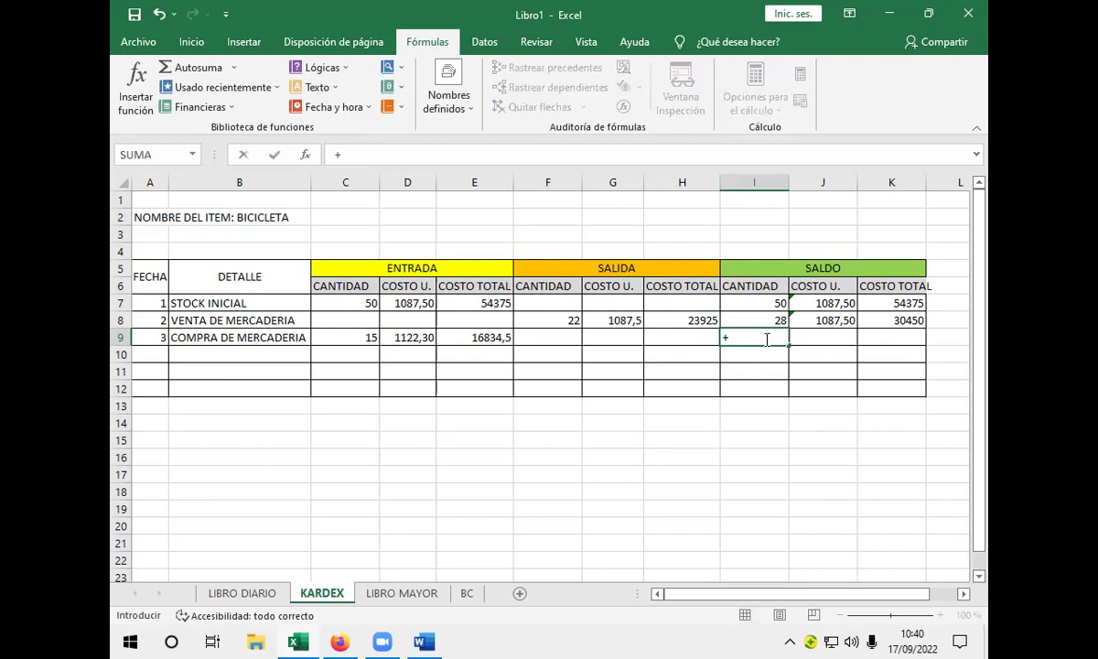
left_click(774, 322)
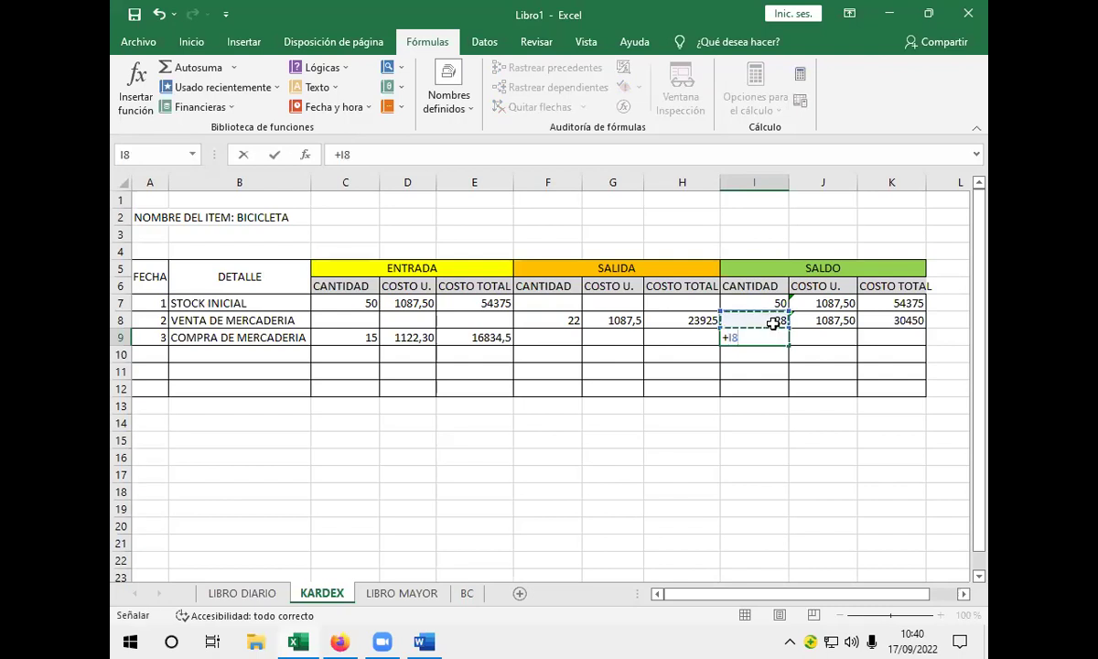
type("+")
left_click(371, 336)
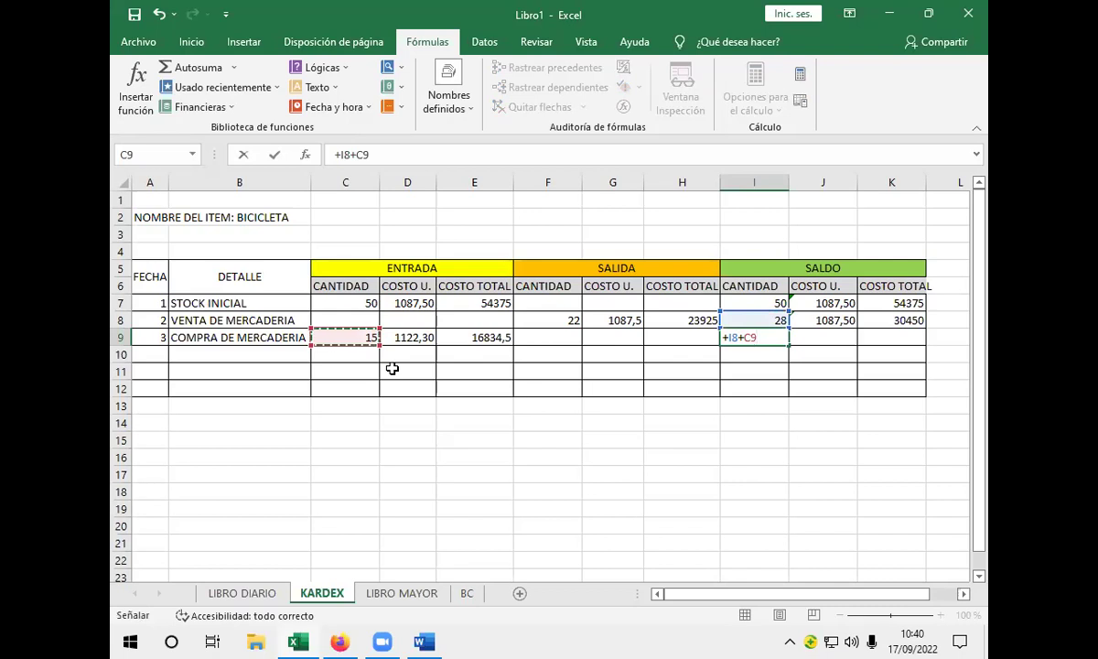
key("Return")
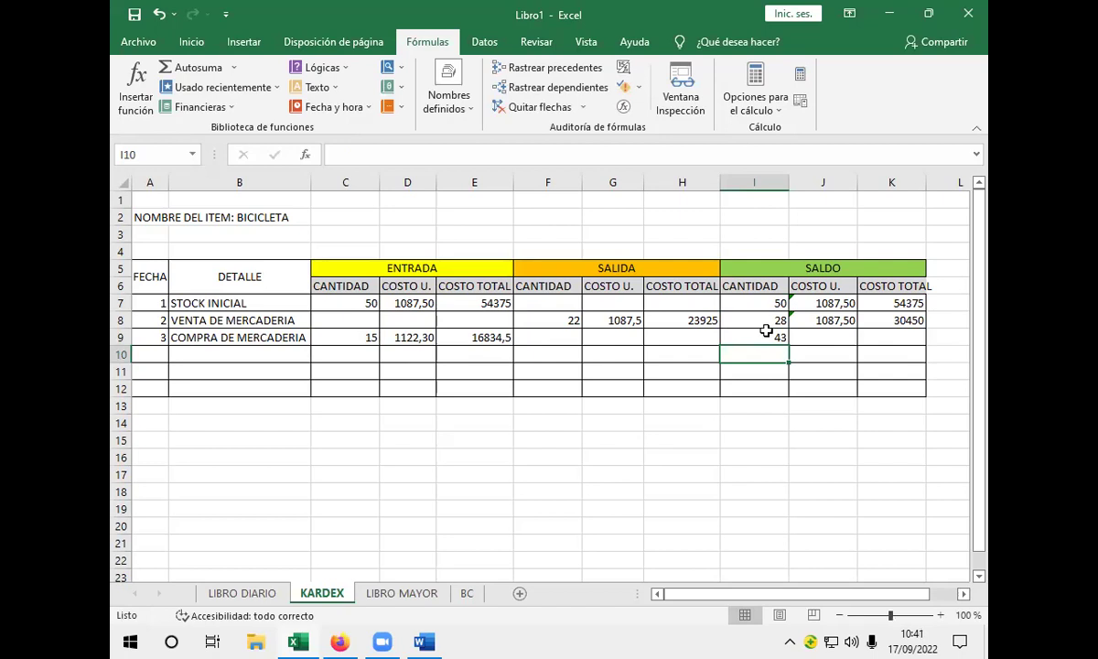
- Calculate the SALDO COSTO TOTAL after the purchase in K9 with the formula +K8+E9
left_click(830, 337)
left_click(886, 337)
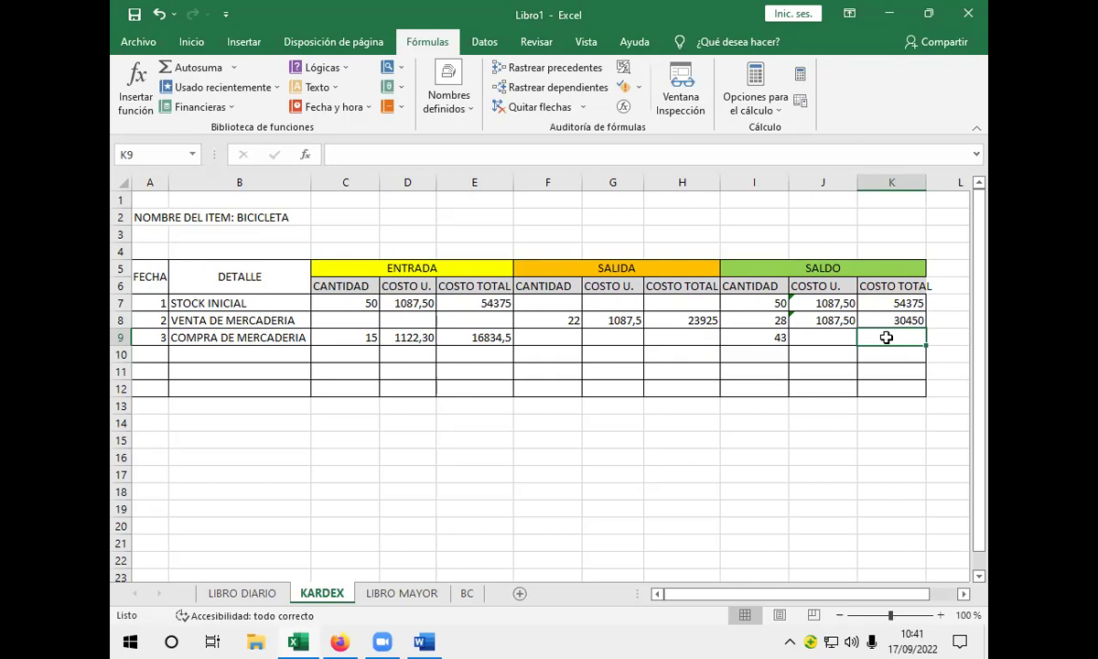
type("+")
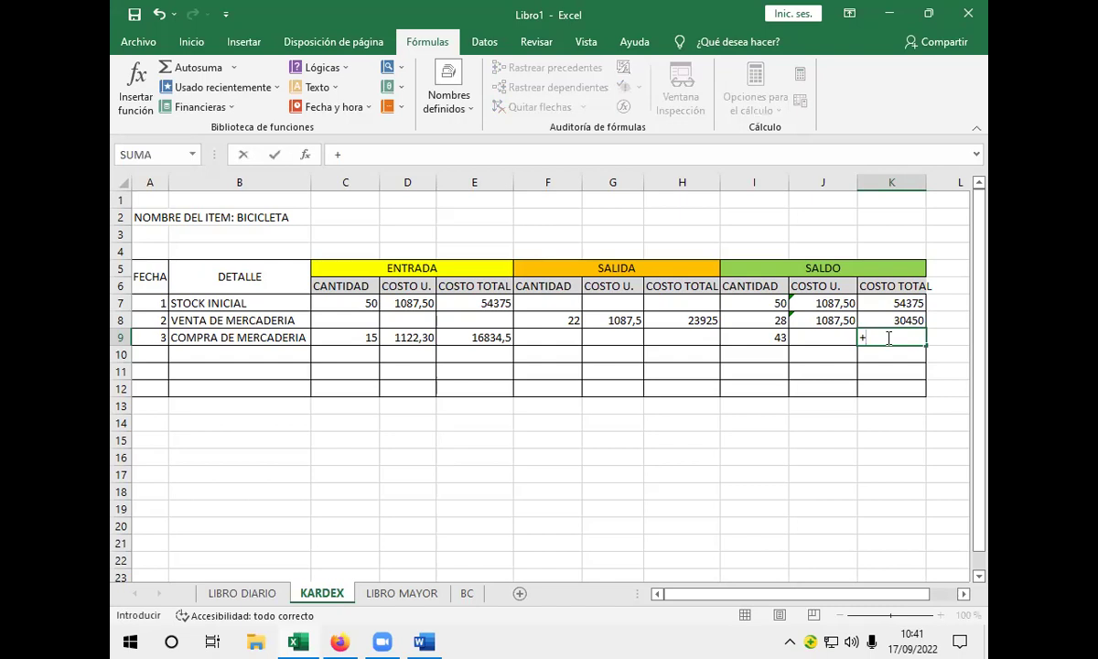
left_click(906, 319)
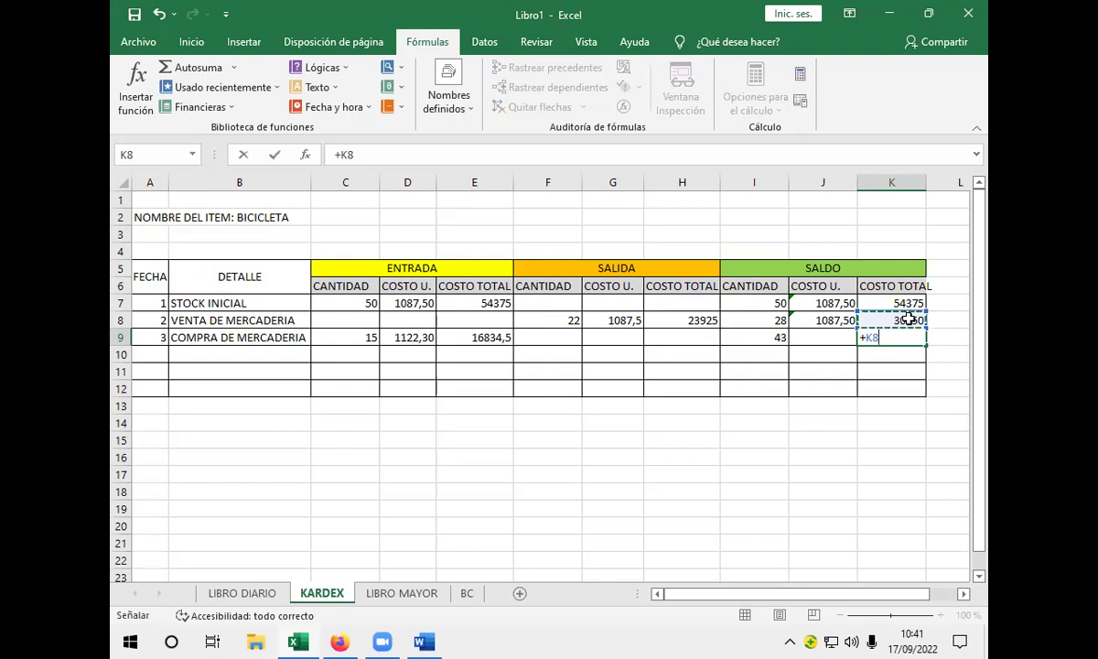
type("+")
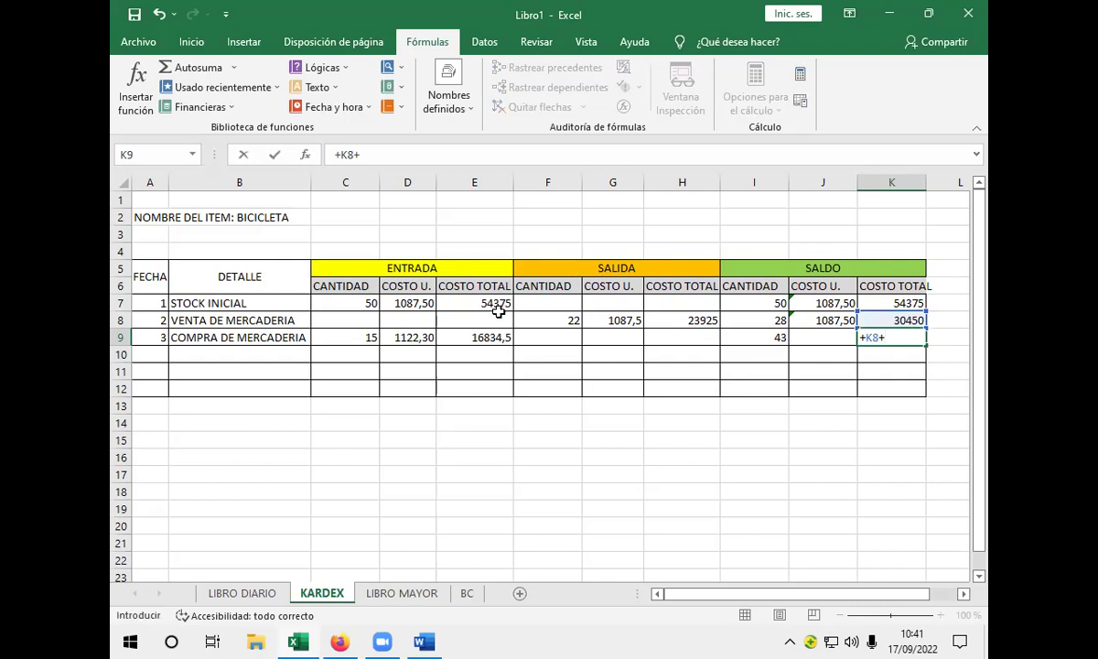
left_click(488, 338)
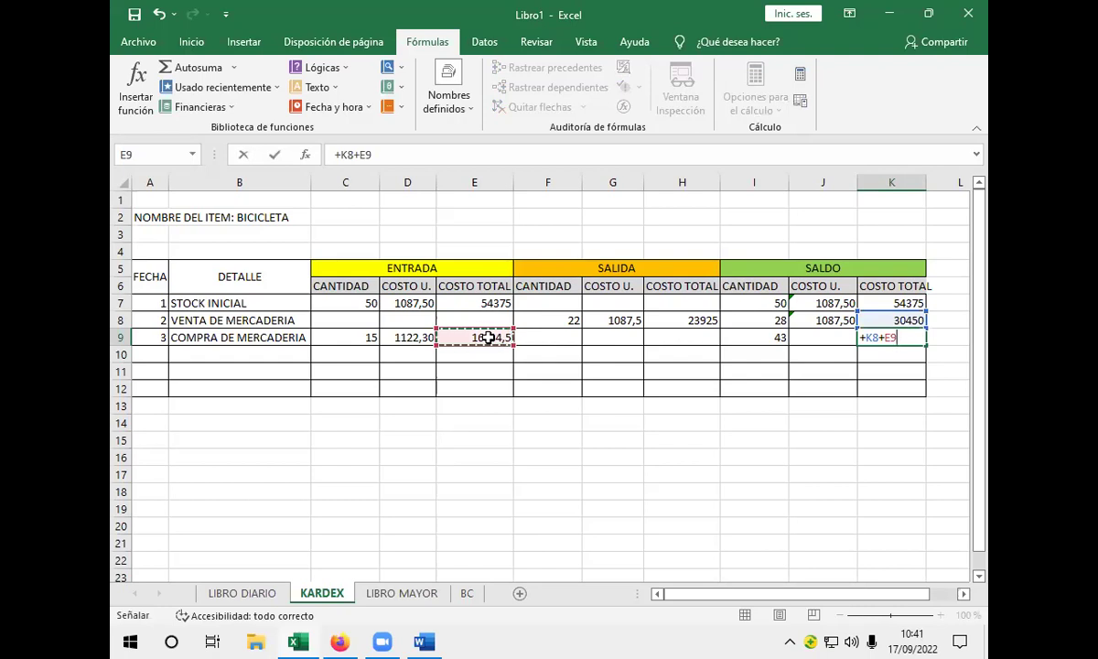
key("Return")
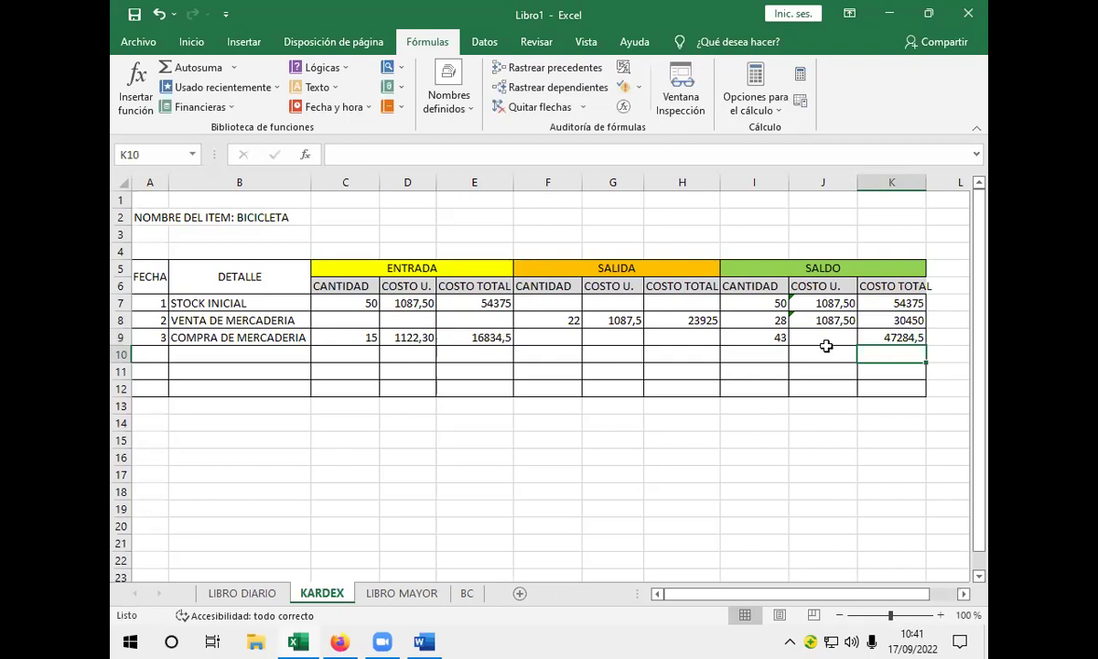
- Calculate the SALDO COSTO U. after the purchase in J9 with the formula +K9/I9
left_click(831, 339)
type("+")
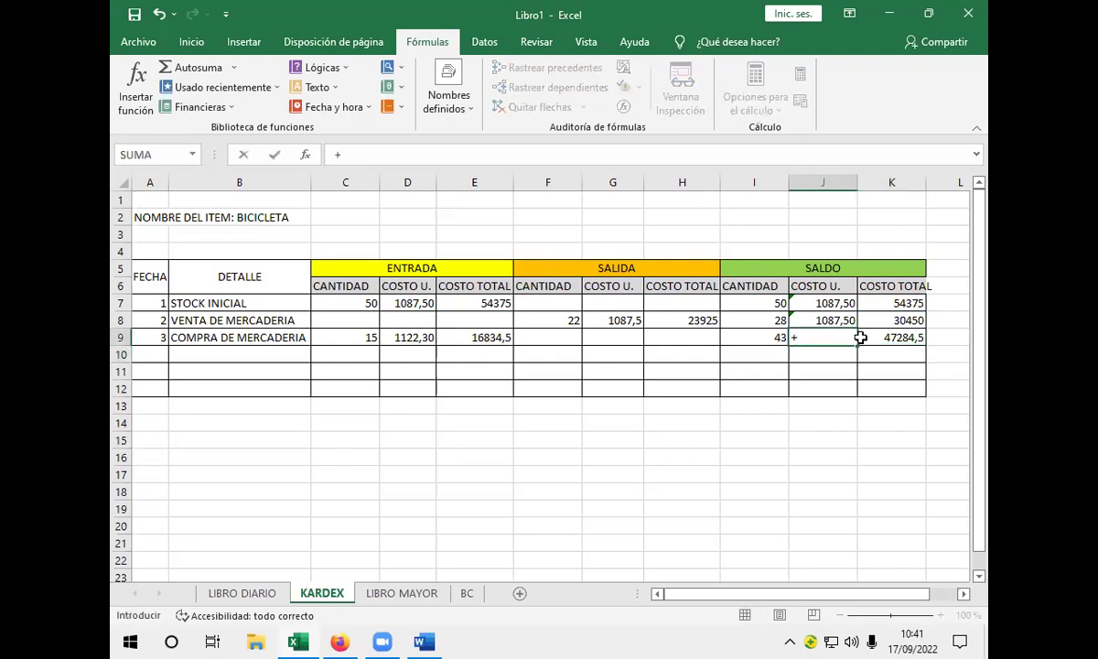
left_click(874, 337)
type("/")
left_click(771, 337)
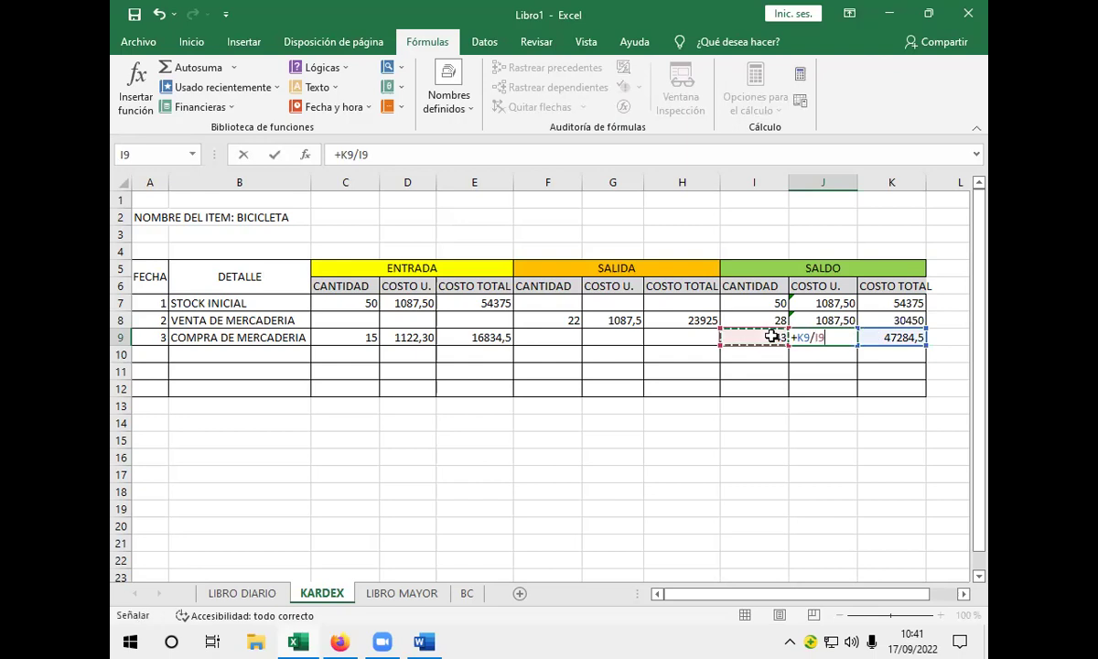
key("Return")
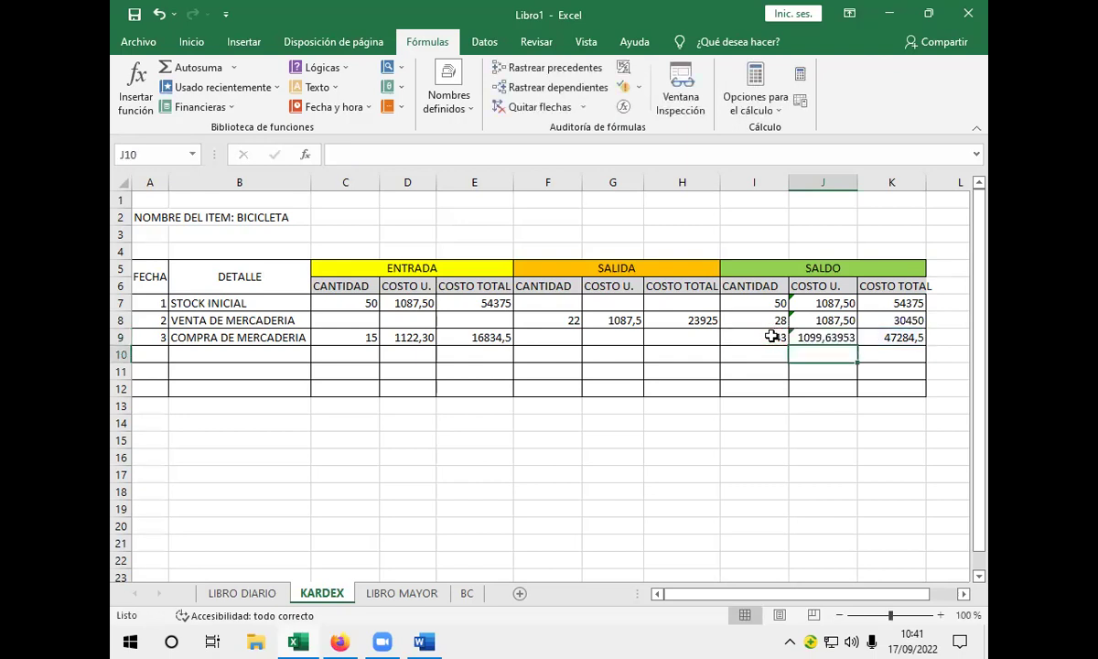
- Format the purchase's SALDO COSTO U. in J9 to show two decimal places
left_click(810, 337)
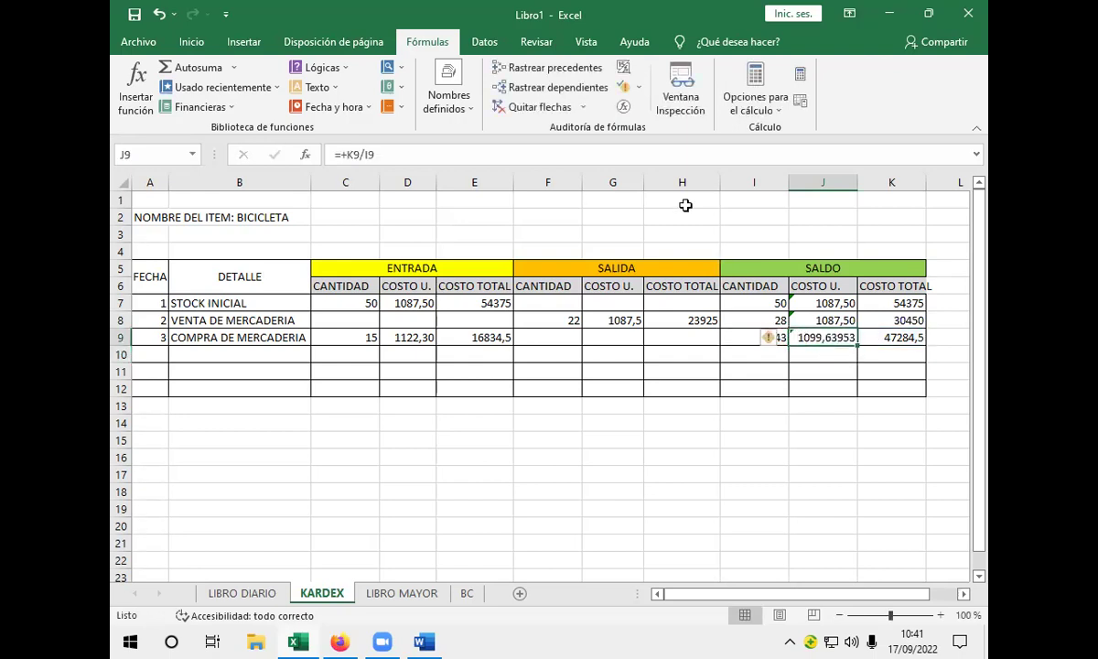
left_click(187, 42)
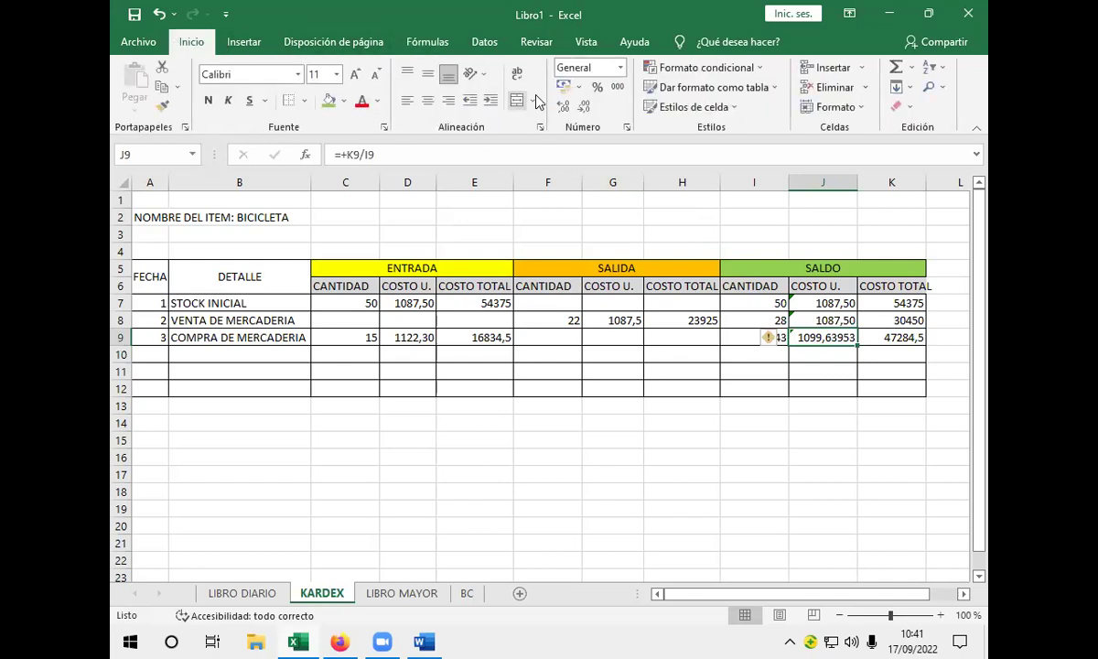
left_click(563, 107)
left_click(585, 108)
left_click(585, 108)
left_click(585, 108)
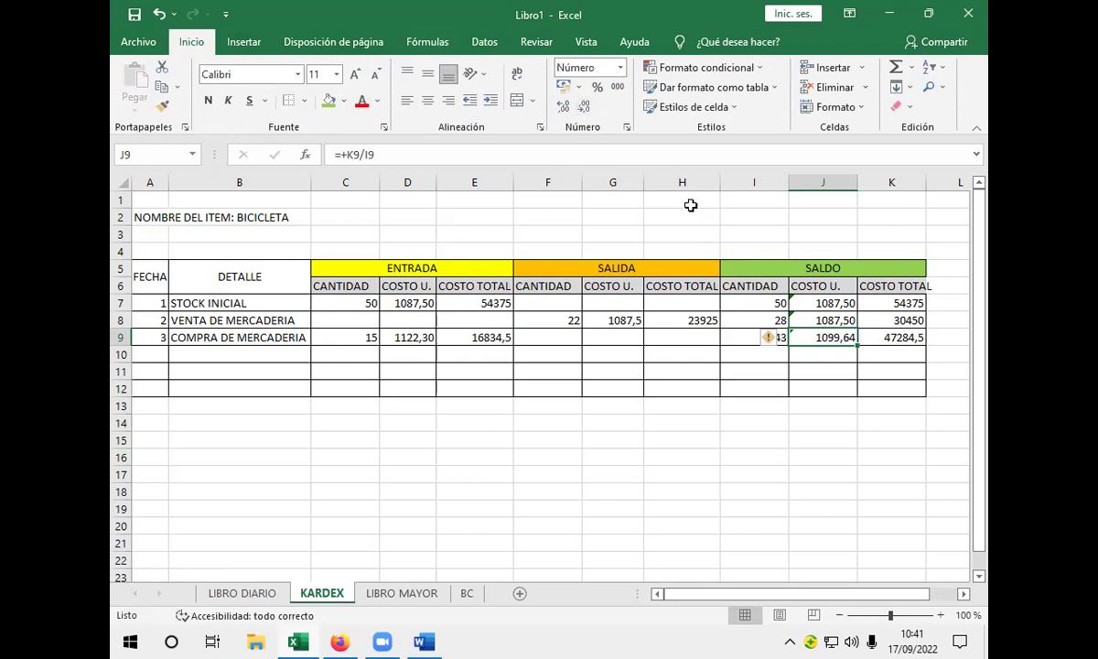
left_click(828, 367)
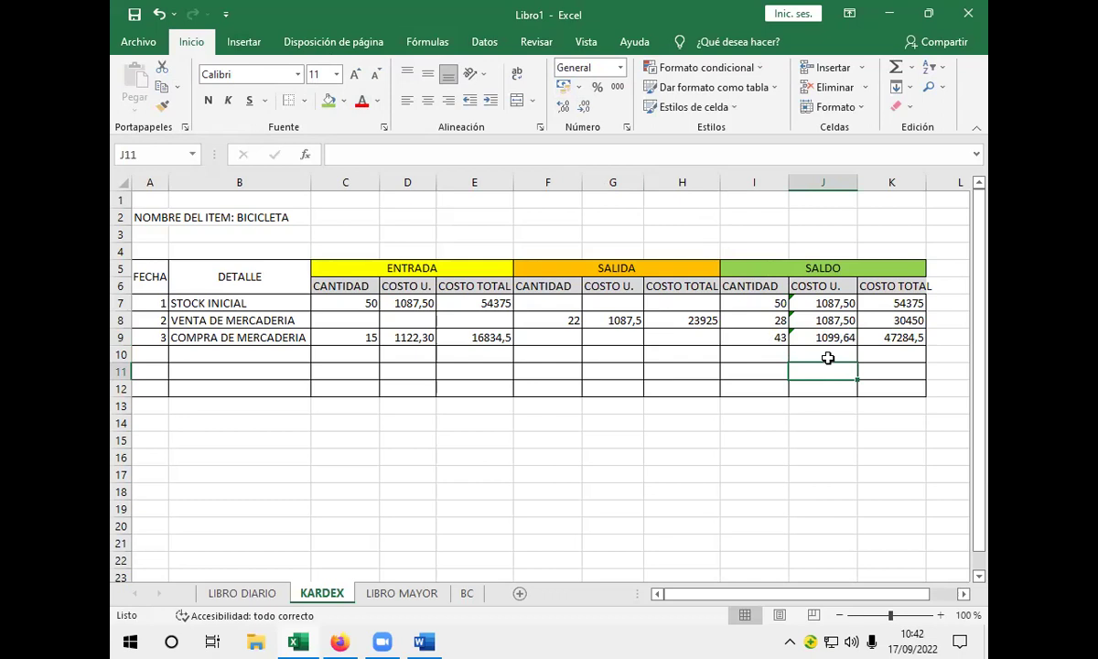
- Format the SALDO COSTO TOTAL amounts in K7:K9 to show two decimal places
left_click_drag(884, 304, 889, 338)
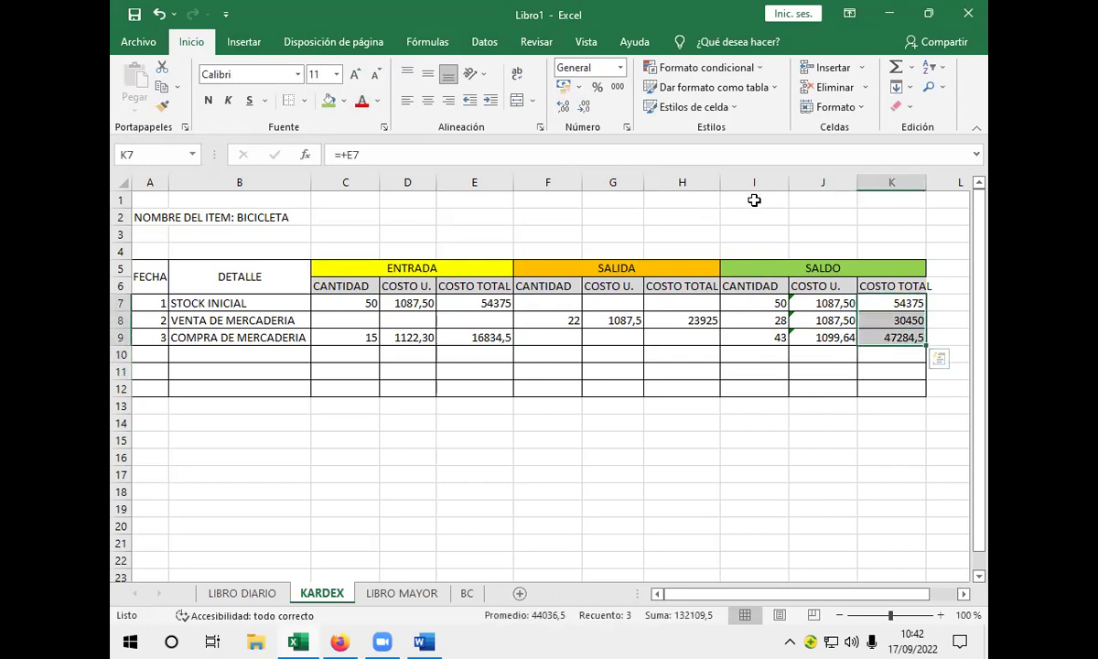
left_click(561, 110)
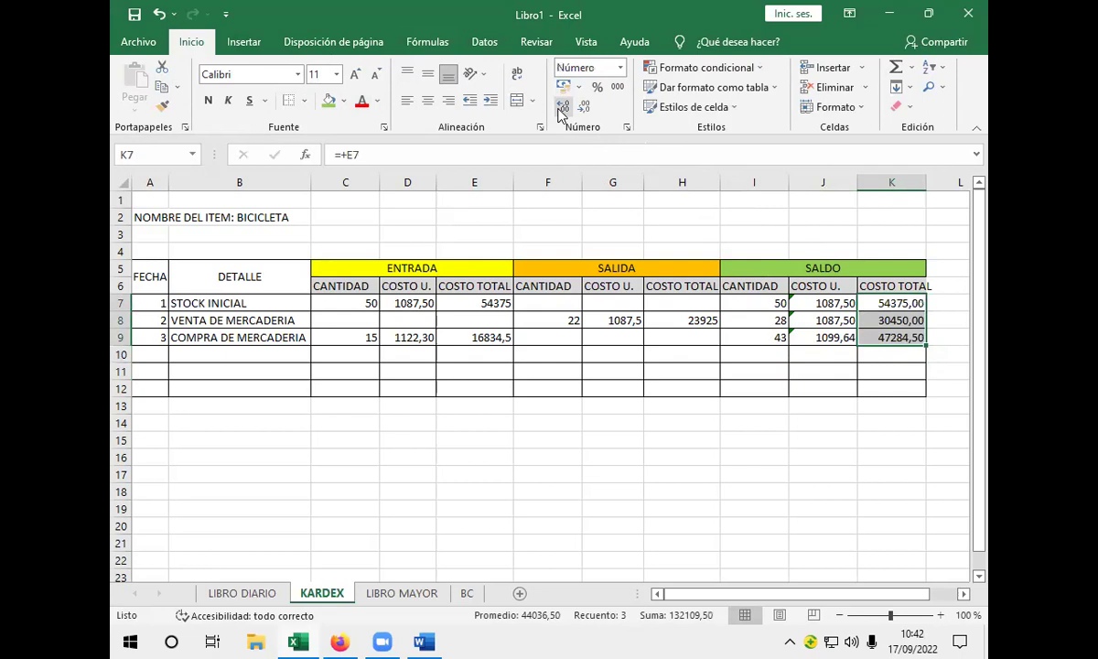
left_click(743, 458)
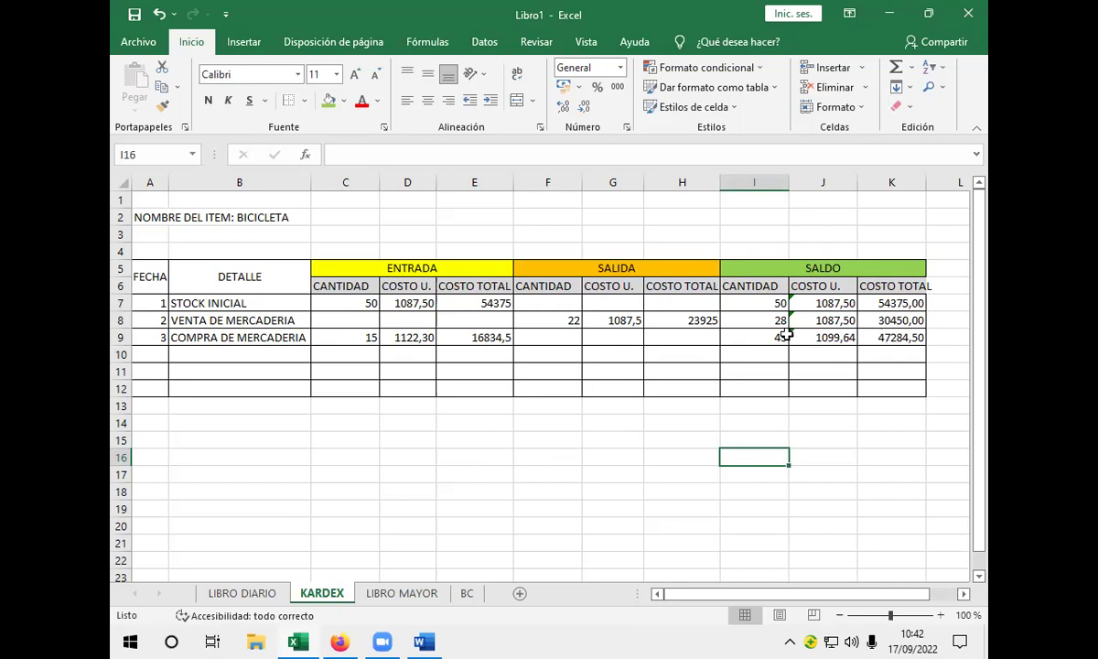
- Check the formula in E9 and clear the purchase's ENTRADA cells C9:E9
double_click(452, 337)
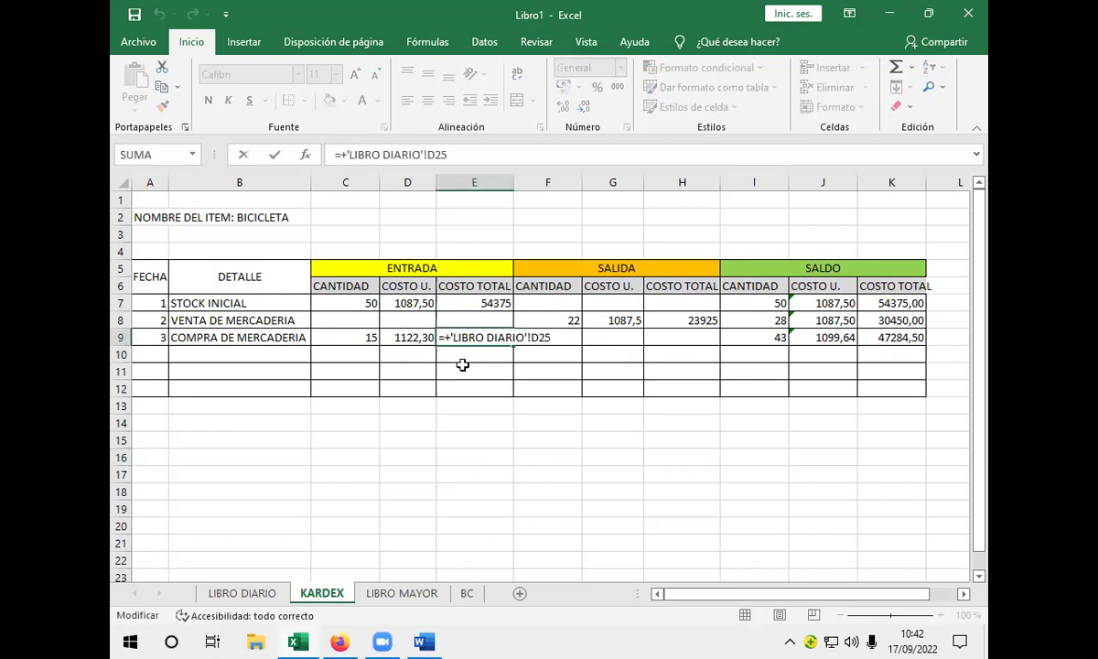
key("Return")
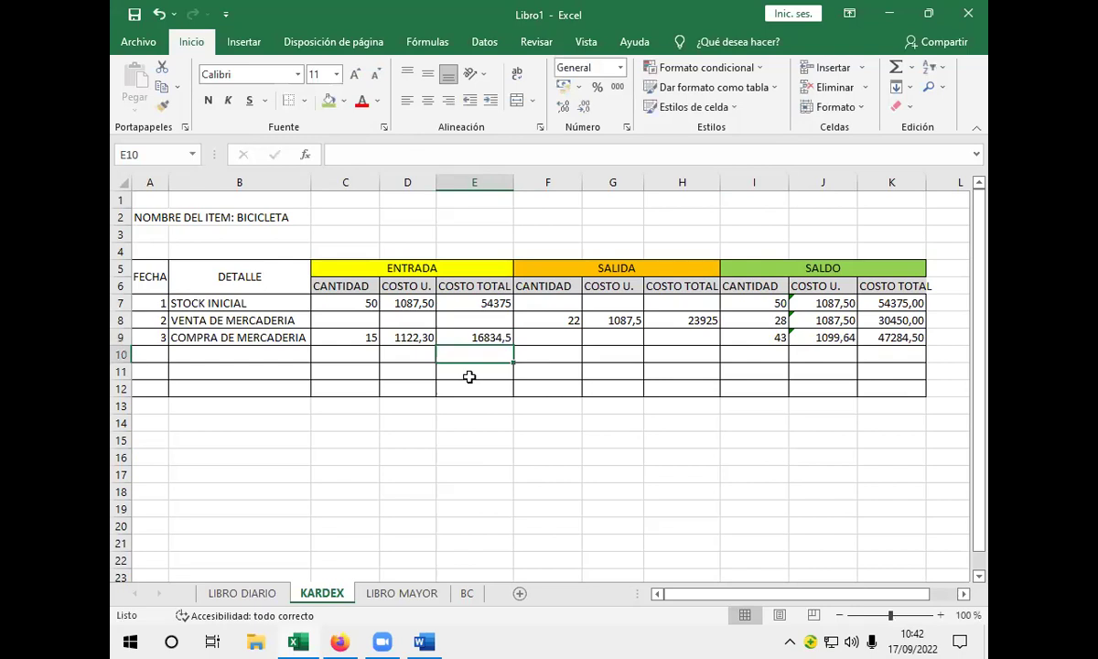
left_click(466, 338)
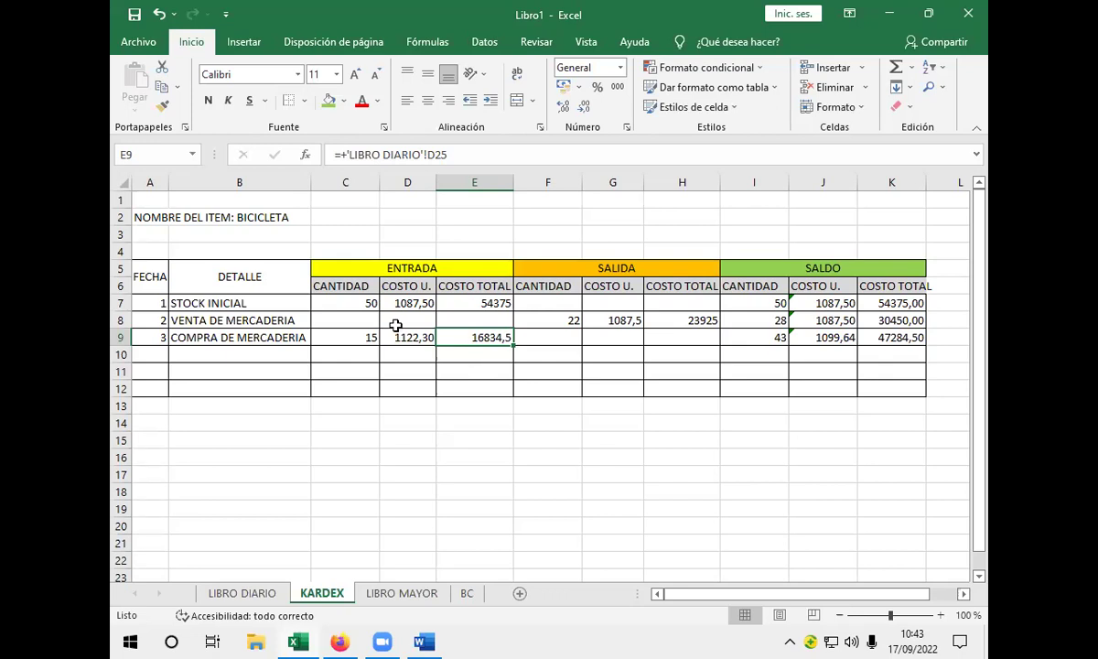
left_click_drag(355, 336, 486, 339)
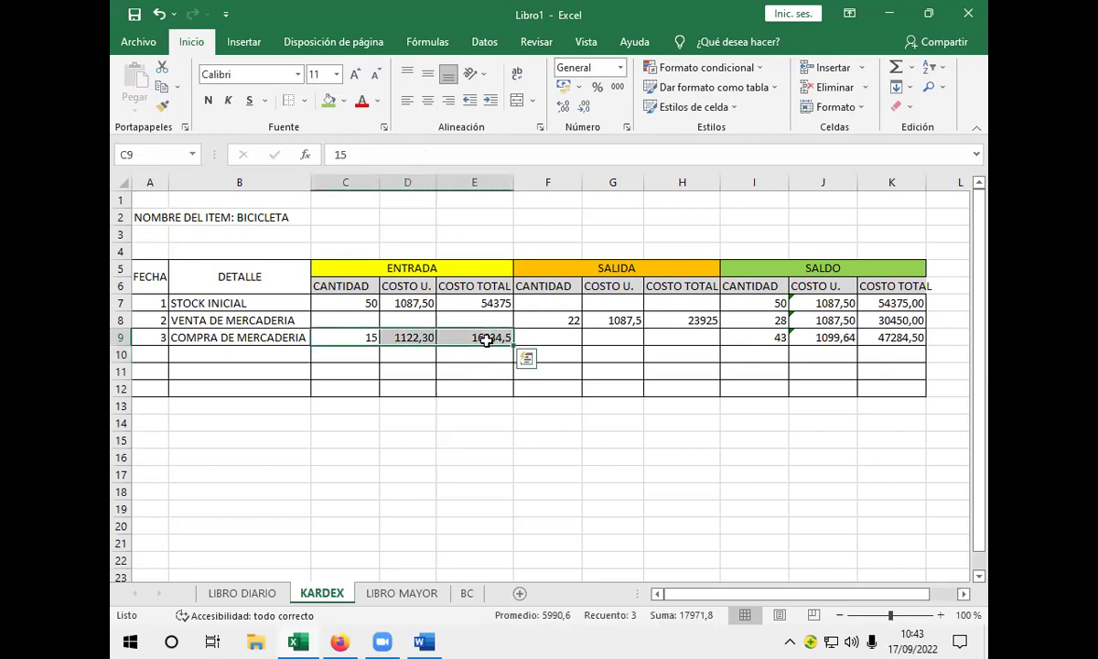
key("Delete")
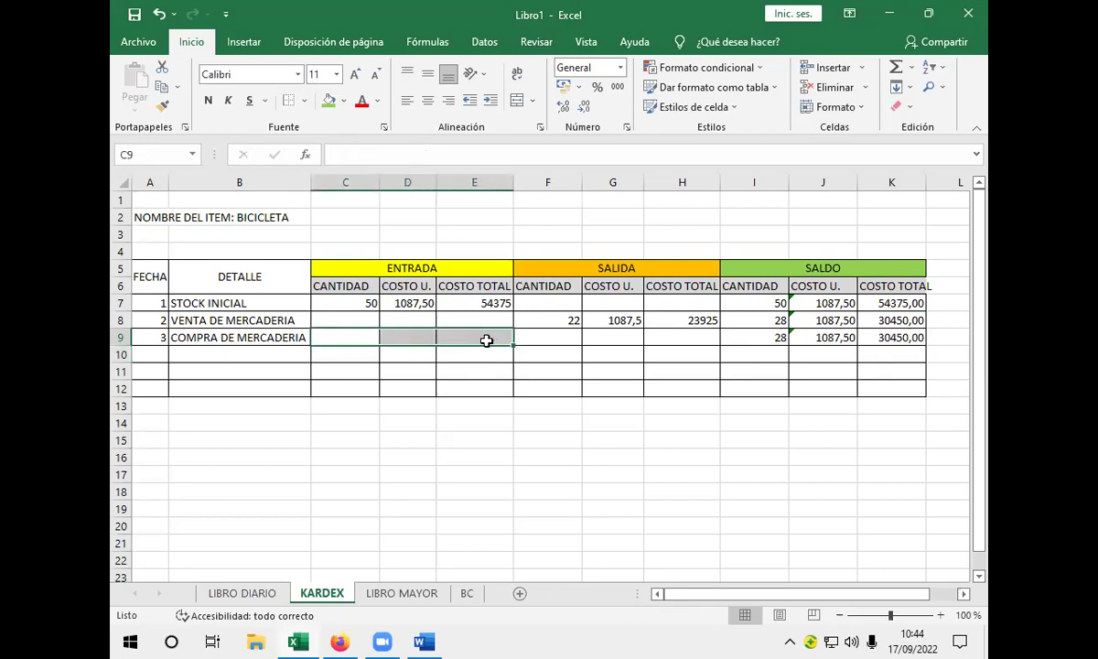
- Re-enter 15 as the ENTRADA CANTIDAD of the purchase in C9
left_click(356, 338)
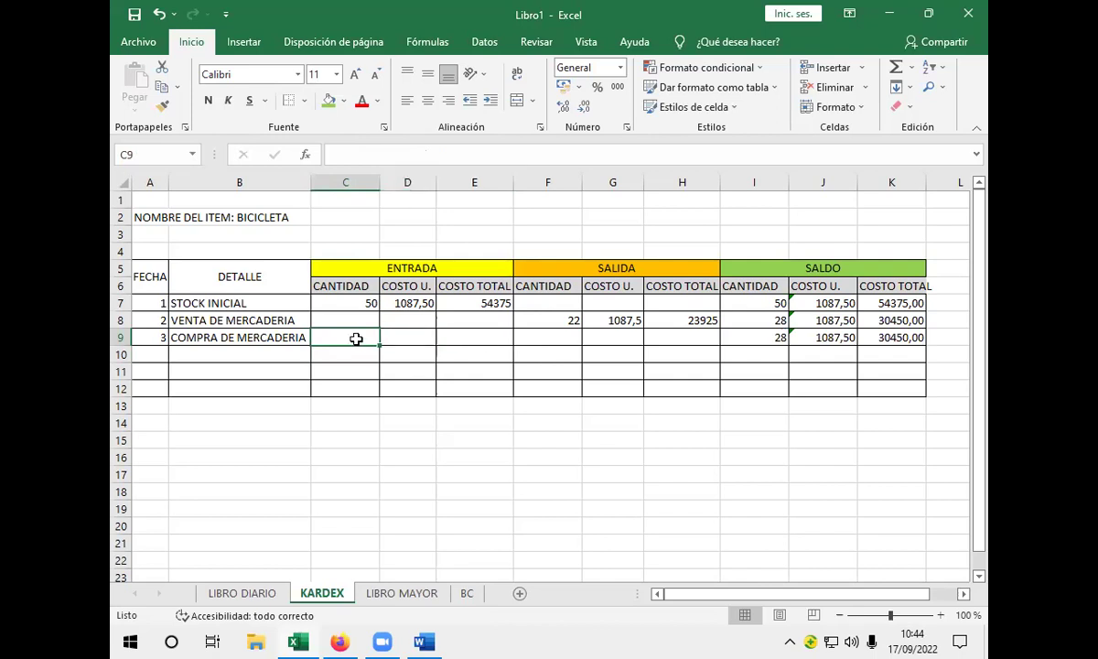
type("15")
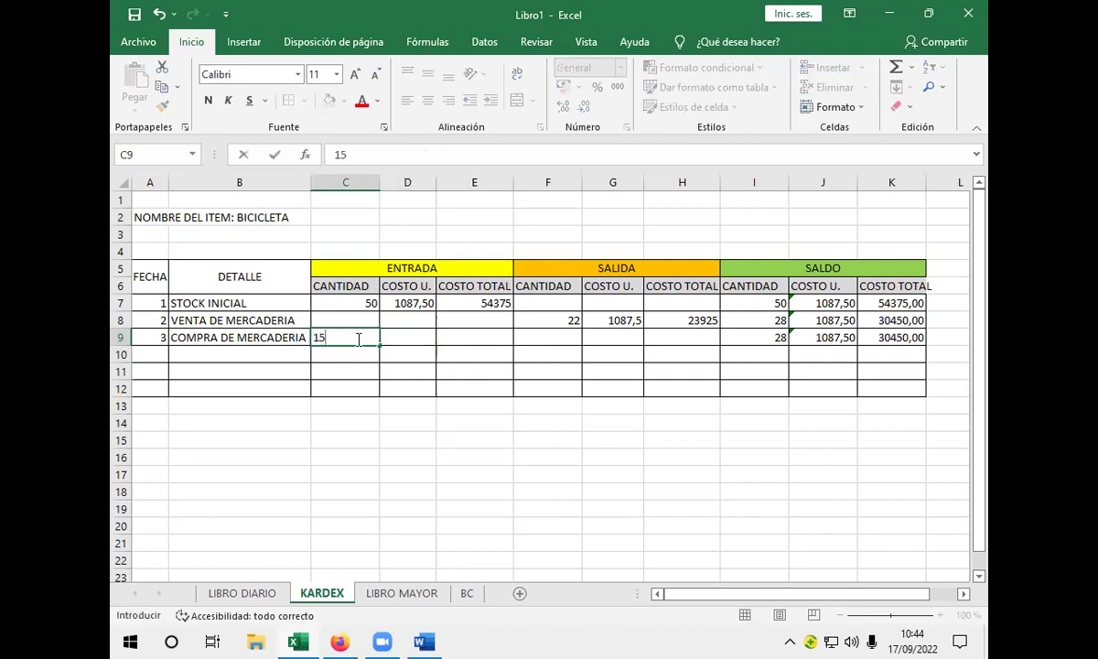
key("Tab")
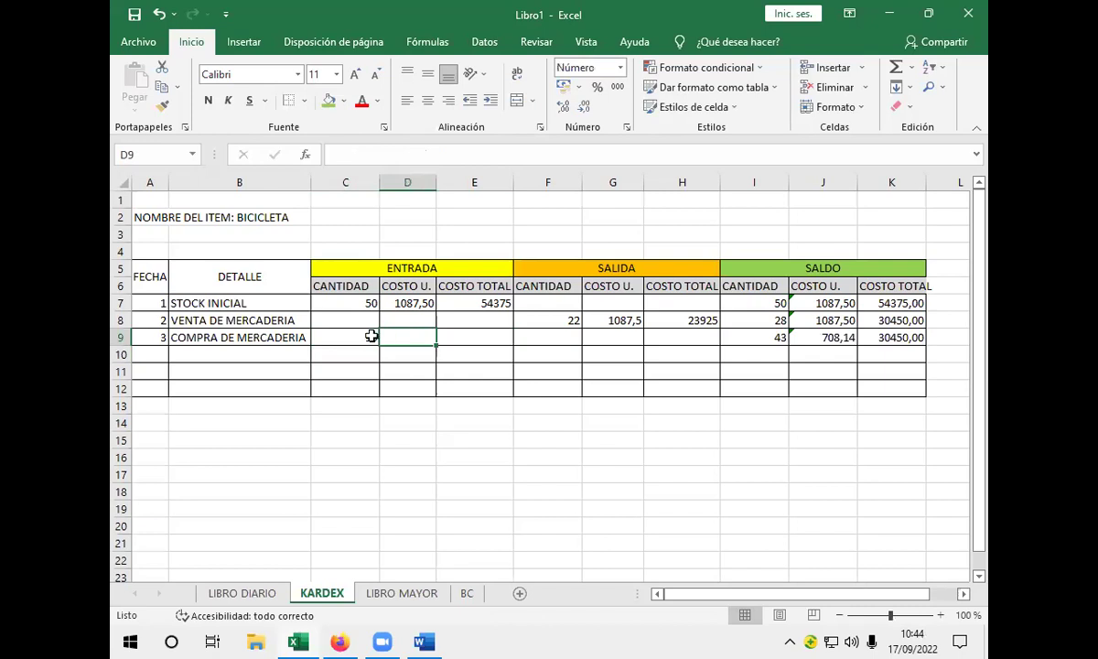
left_click(371, 337)
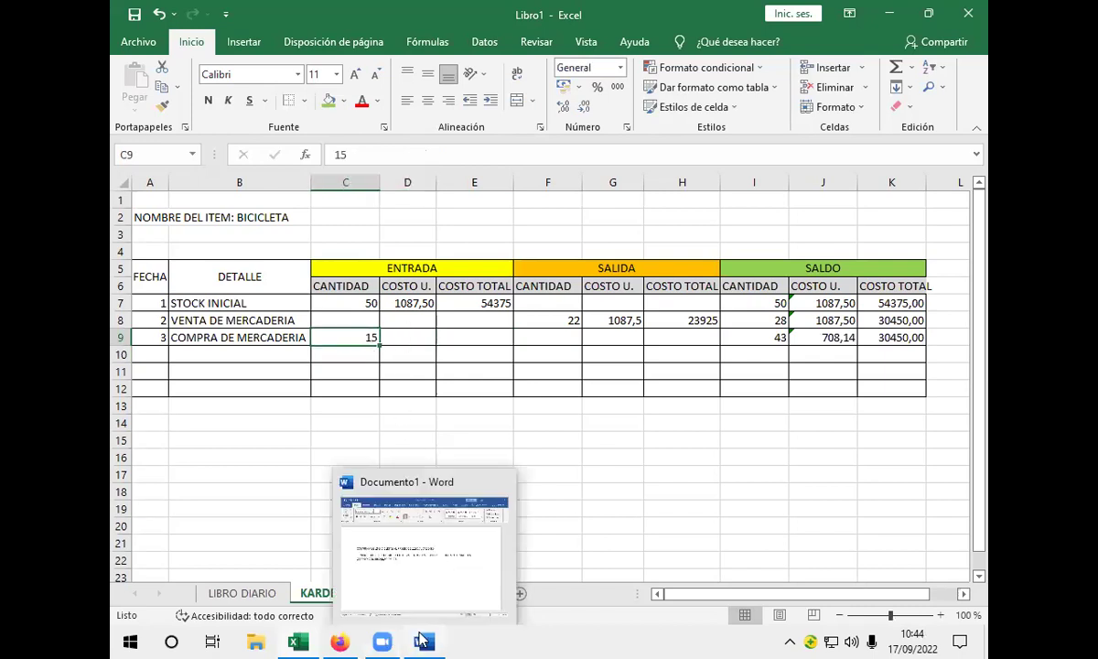
- Compare the purchase statement in the Word document with the INV DE MERCADERIA formula in D25 of LIBRO DIARIO in Excel
left_click(421, 640)
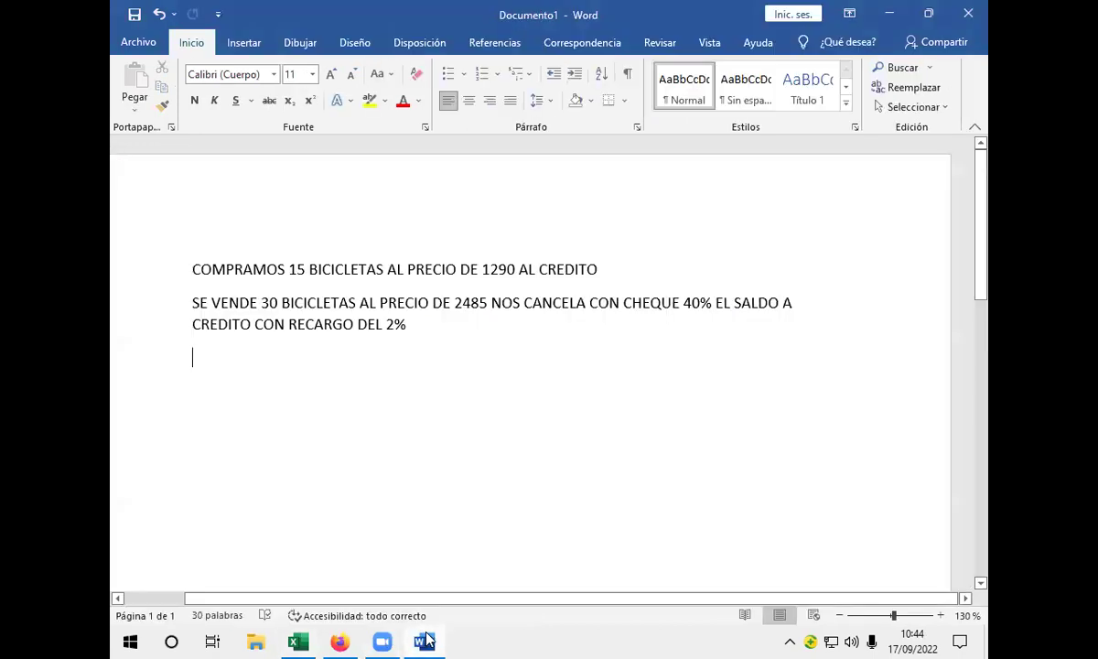
left_click(285, 269)
left_click_drag(289, 268, 305, 268)
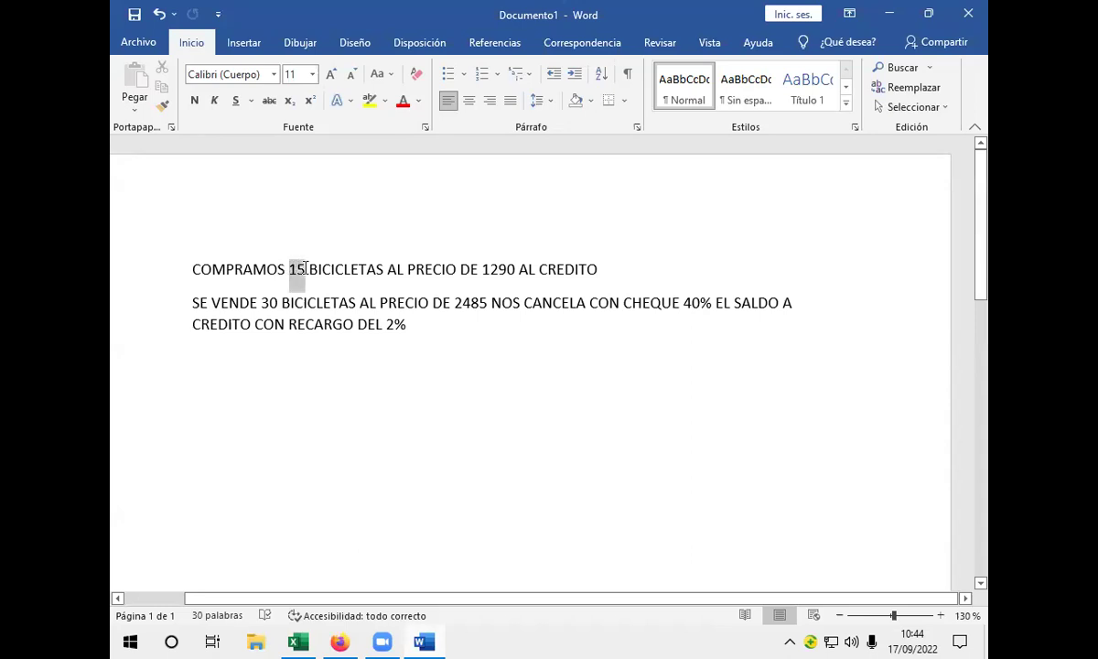
left_click(361, 150)
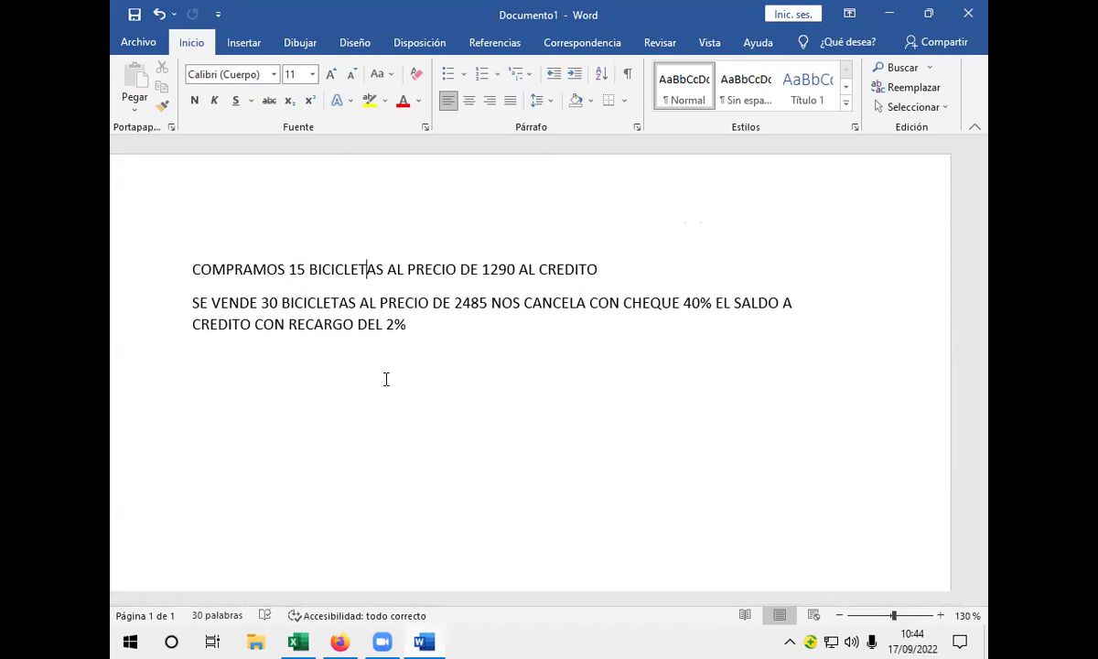
left_click(297, 640)
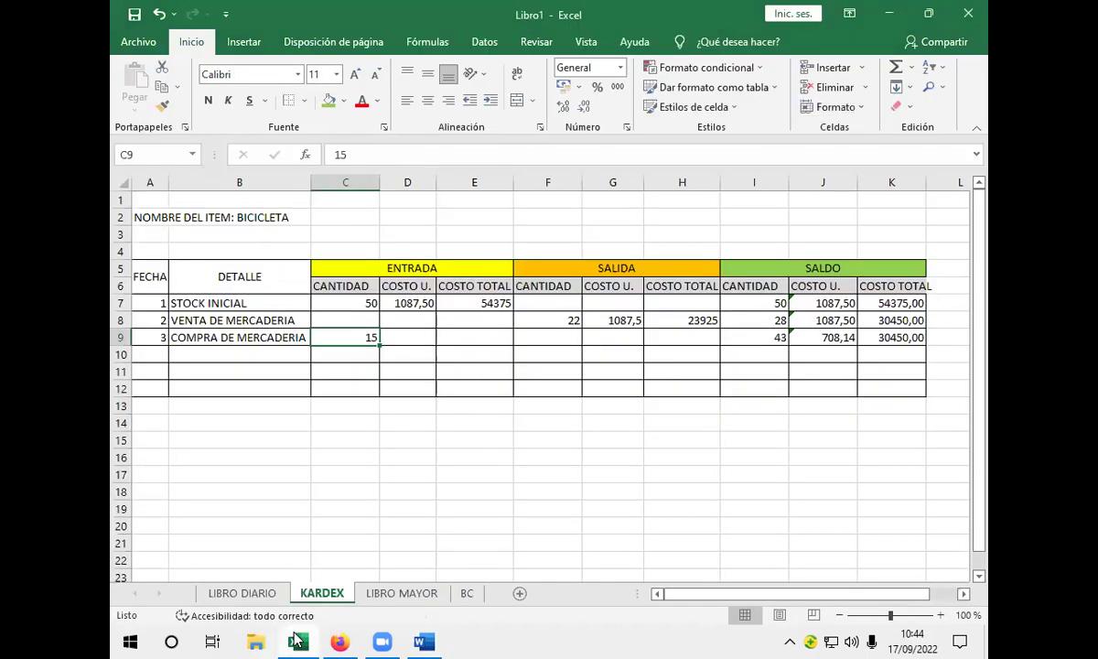
left_click(263, 593)
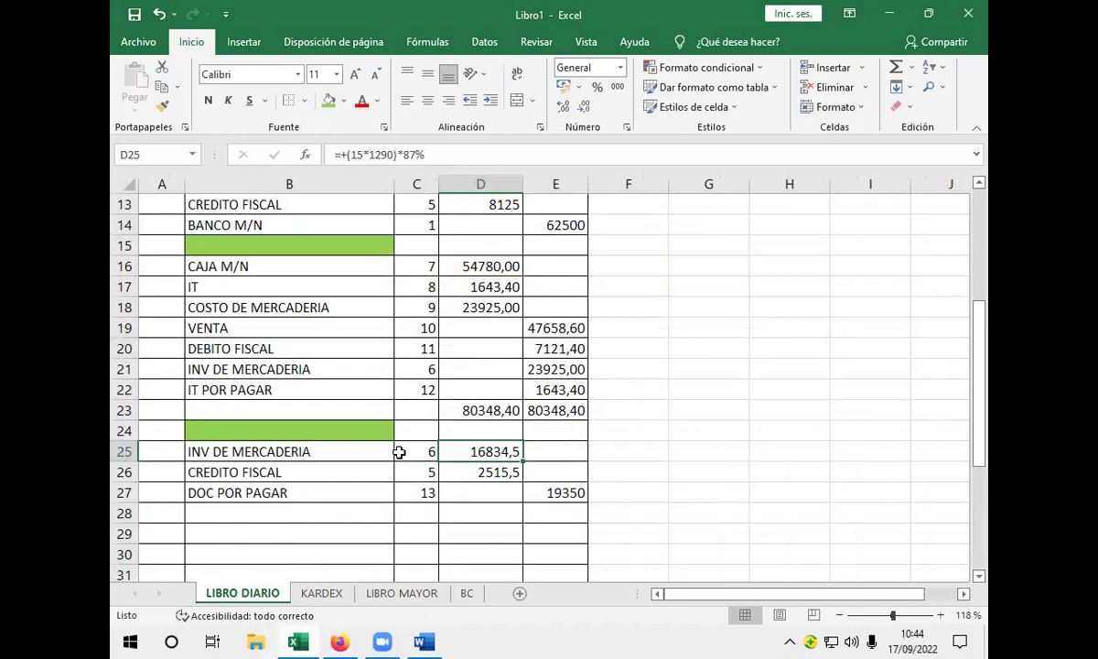
double_click(478, 452)
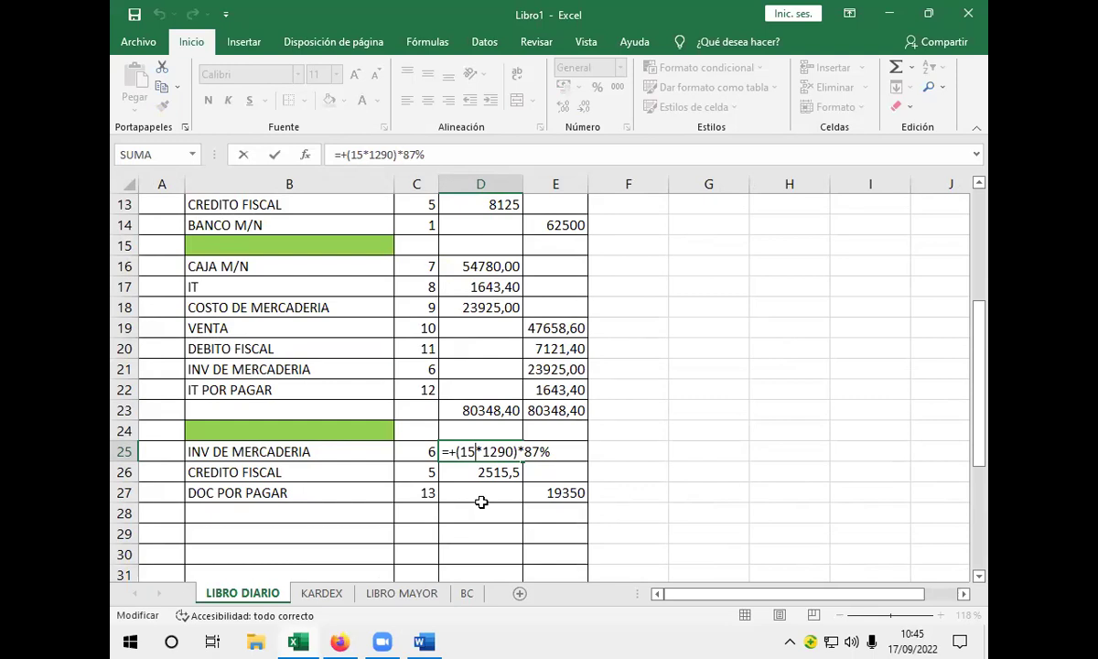
left_click(308, 596)
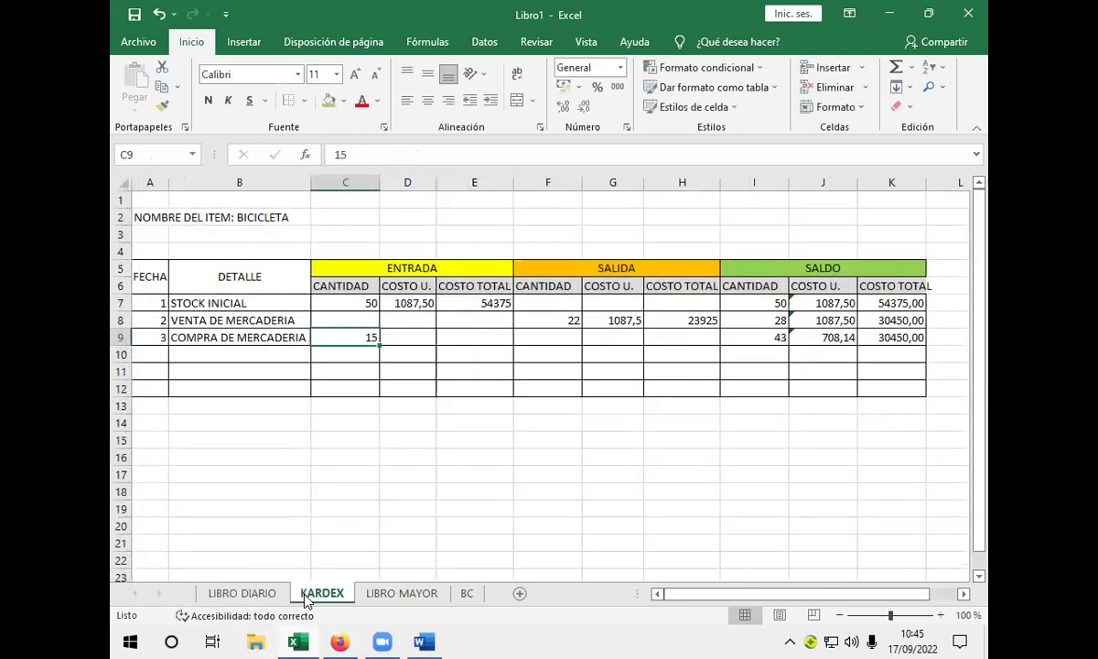
- Link the purchase's ENTRADA COSTO TOTAL in E9 to the INV DE MERCADERIA amount in D25 of LIBRO DIARIO
left_click(448, 338)
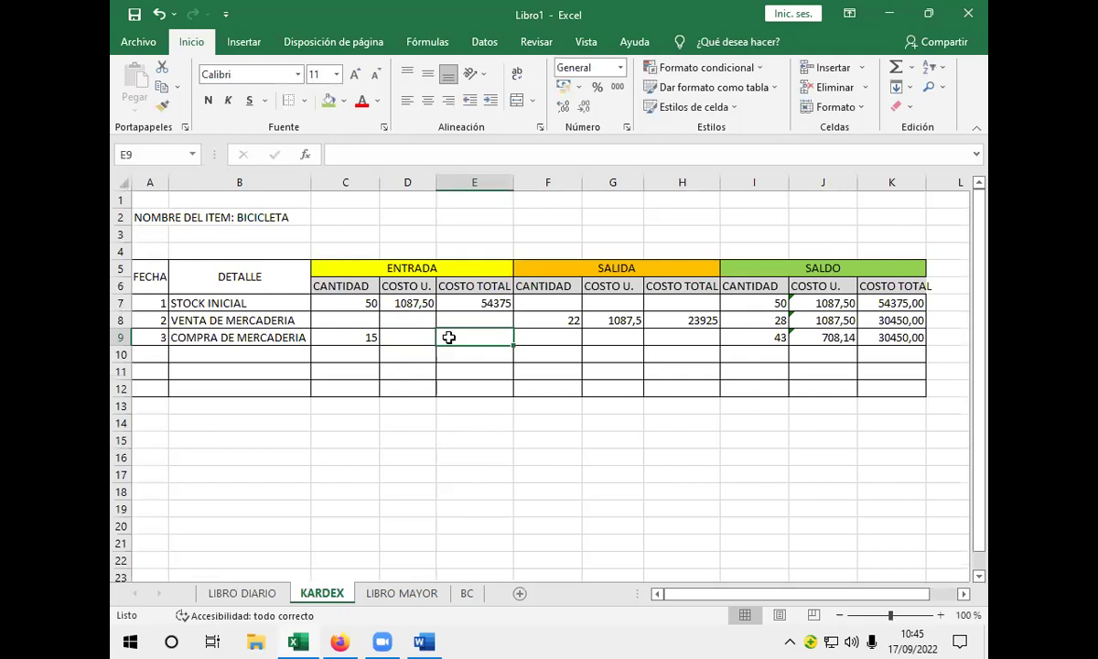
type("+")
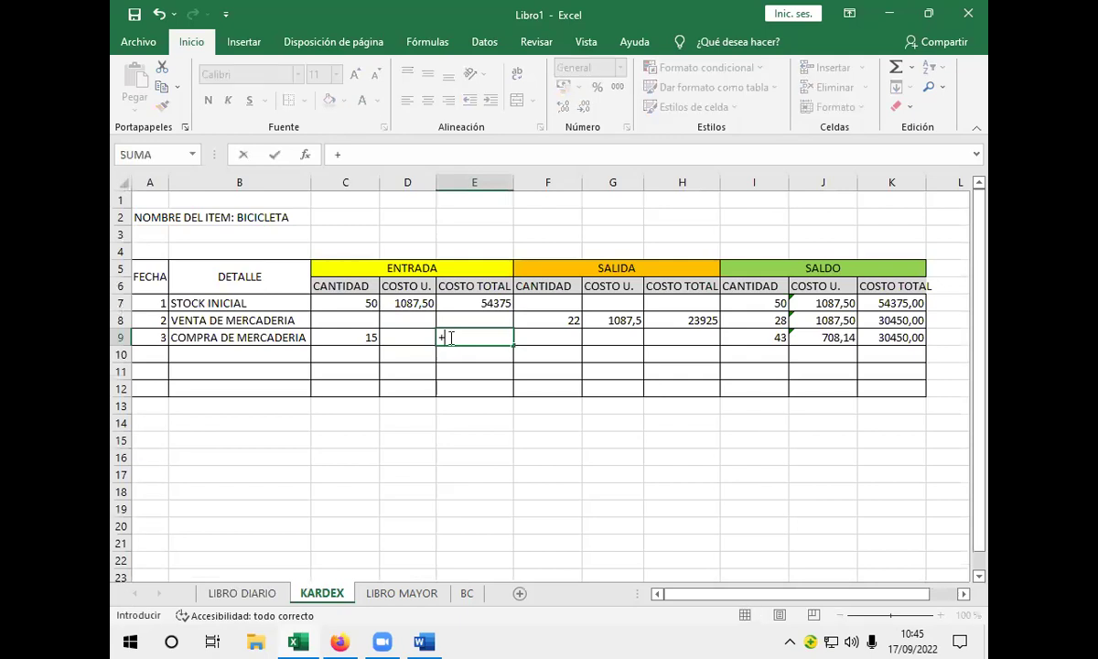
left_click(241, 593)
left_click(482, 451)
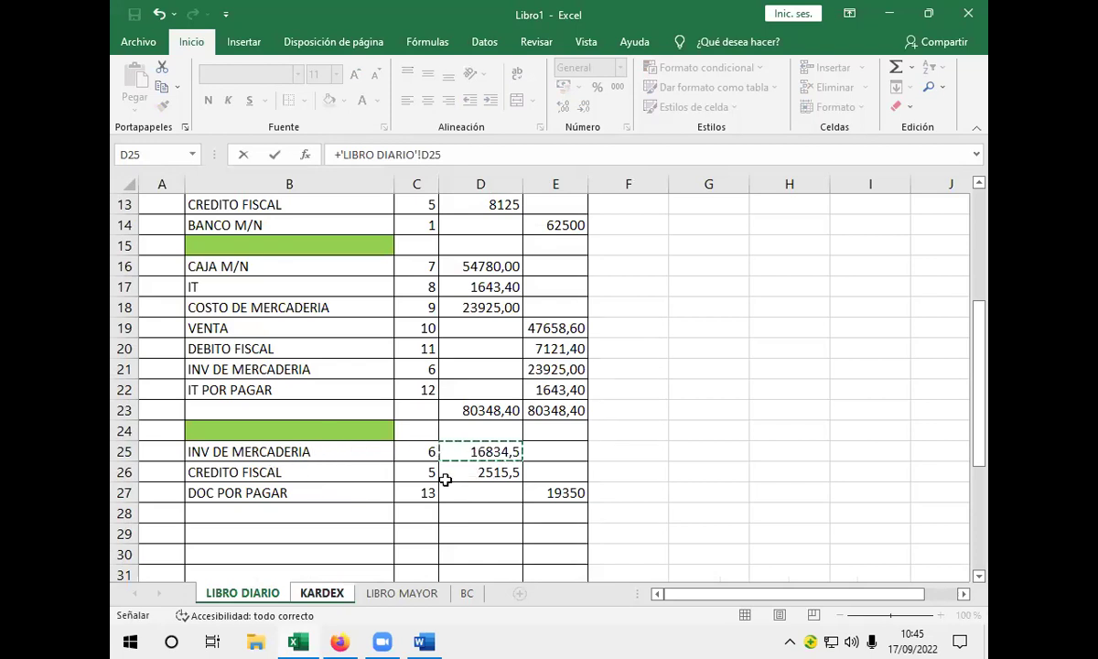
key("Return")
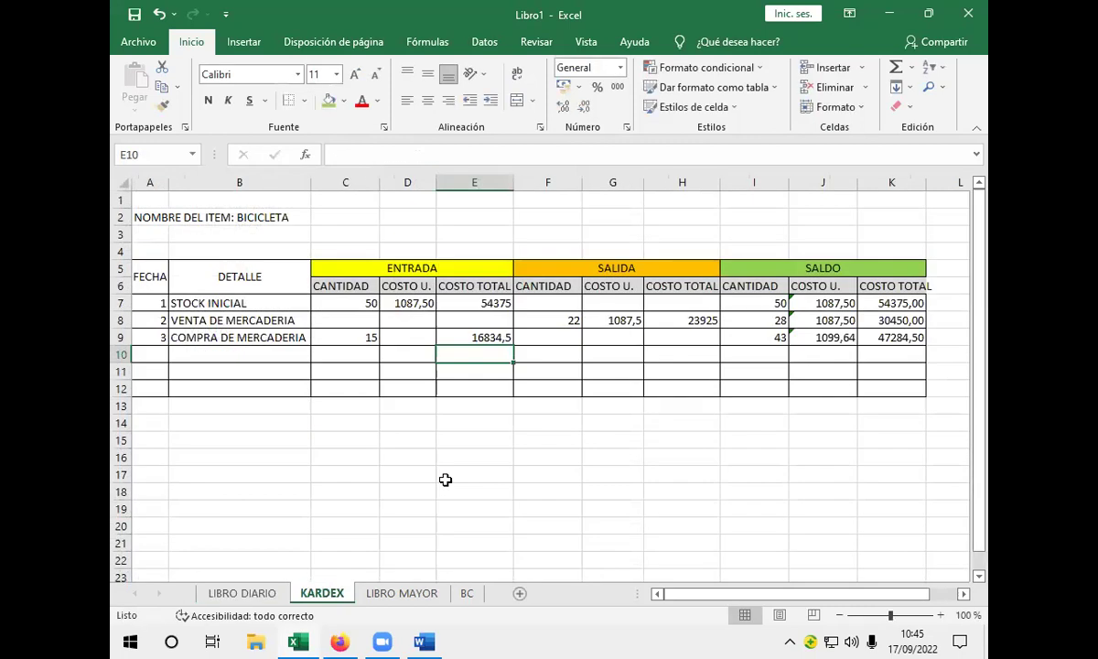
- Calculate the purchase's ENTRADA COSTO U. in D9 by dividing total cost by quantity with +E9/C9
left_click(401, 335)
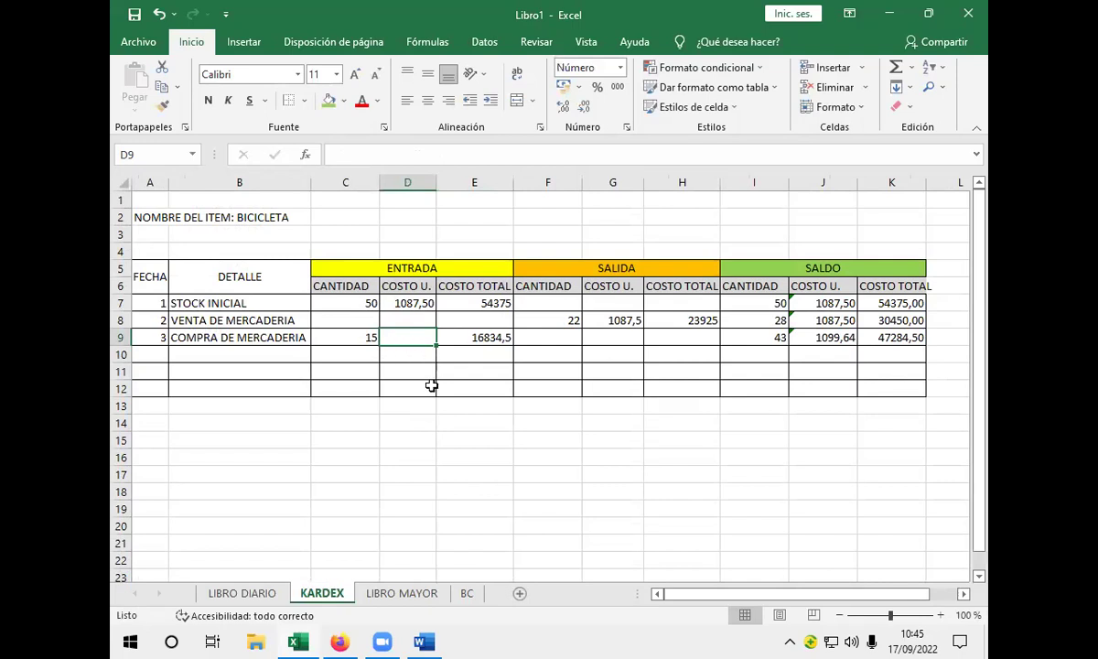
type("+")
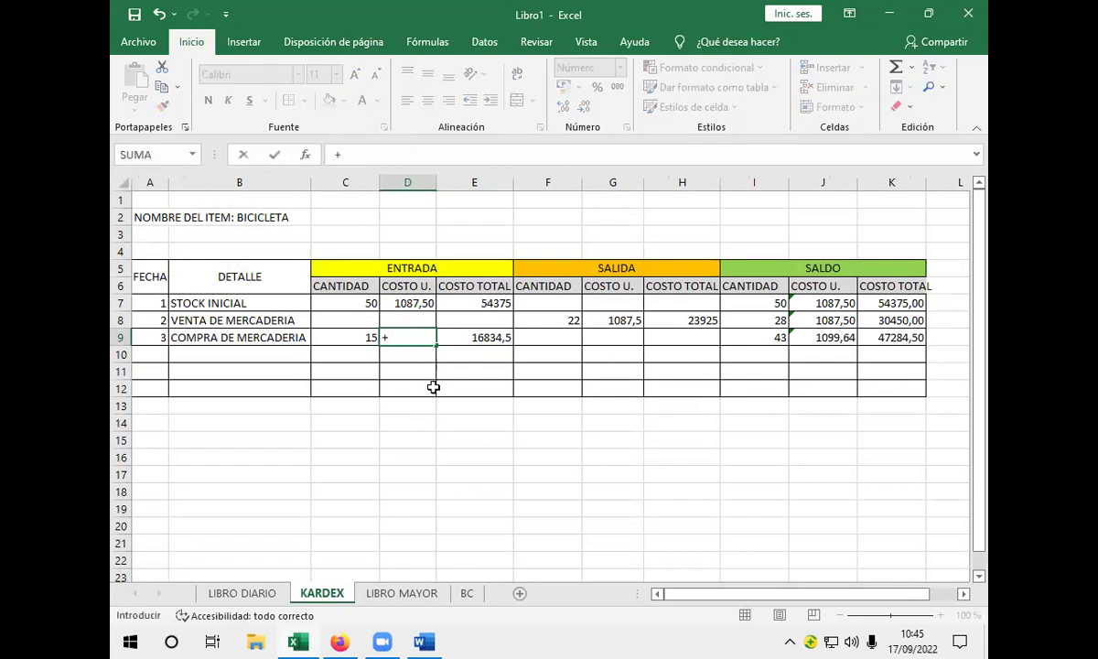
left_click(471, 337)
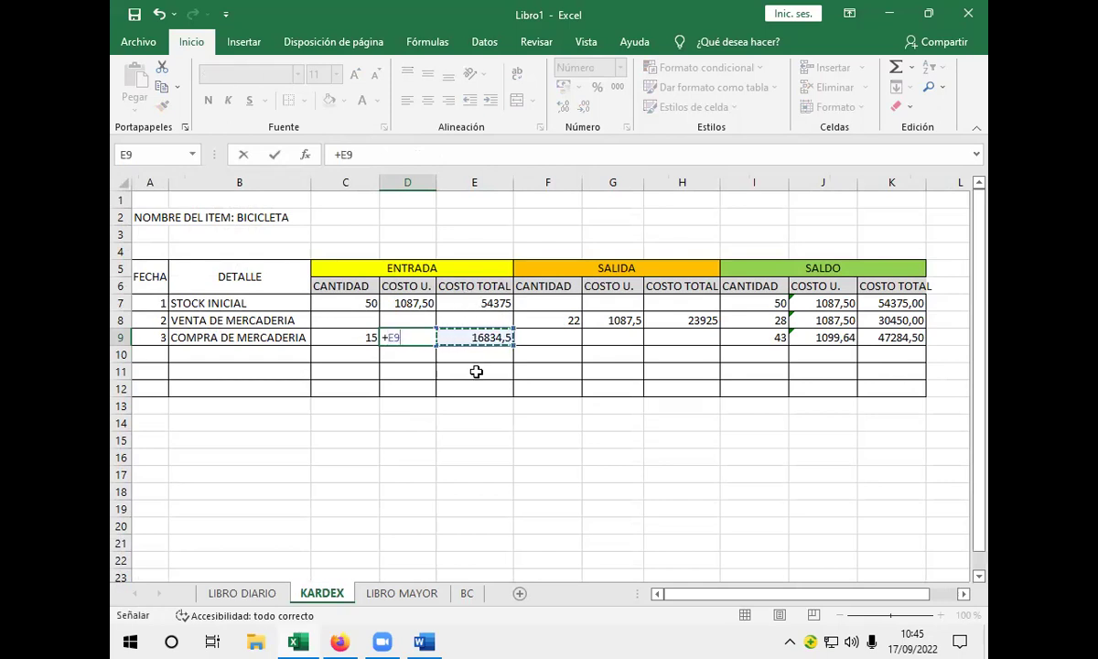
type("/")
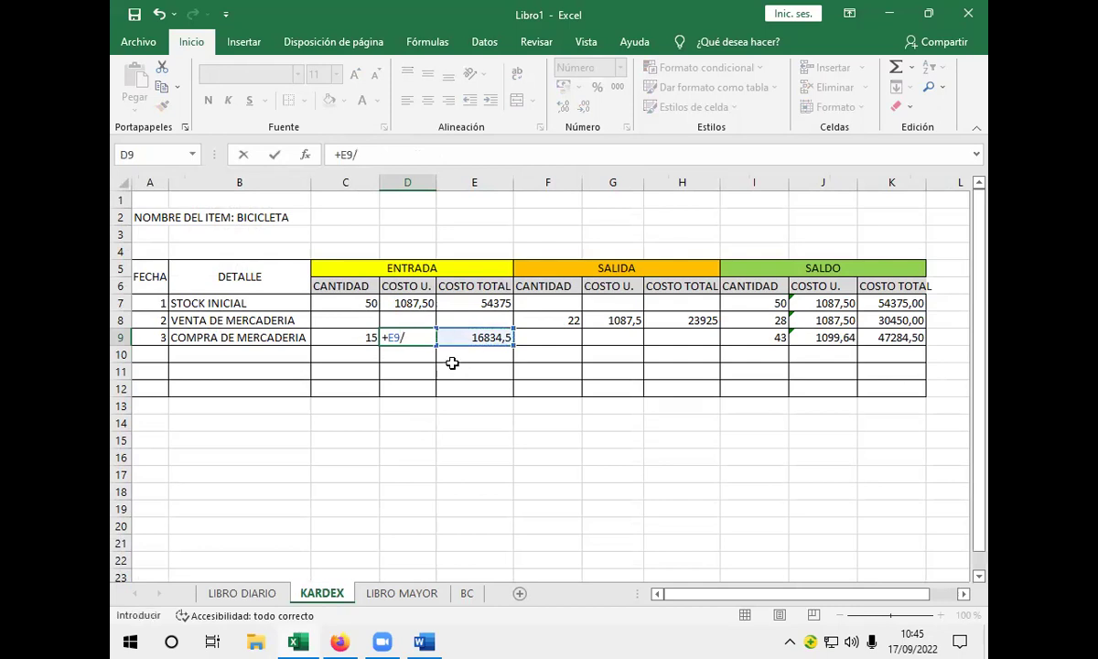
left_click(343, 338)
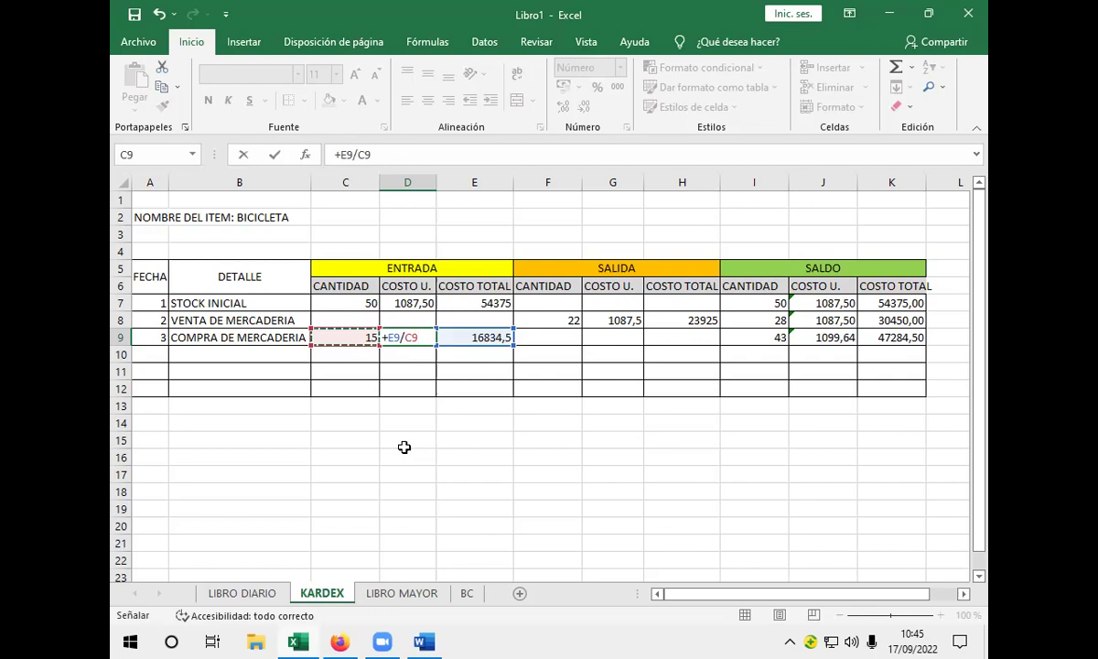
key("Return")
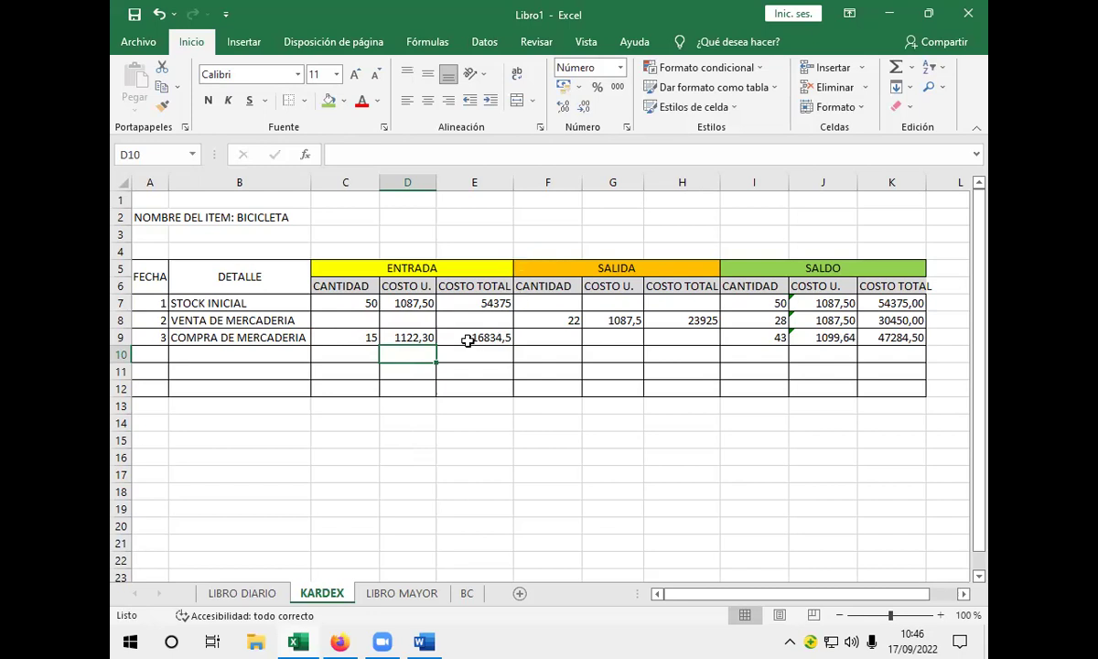
- Check the SALDO CANTIDAD formula of the purchase in I9
left_click(776, 337)
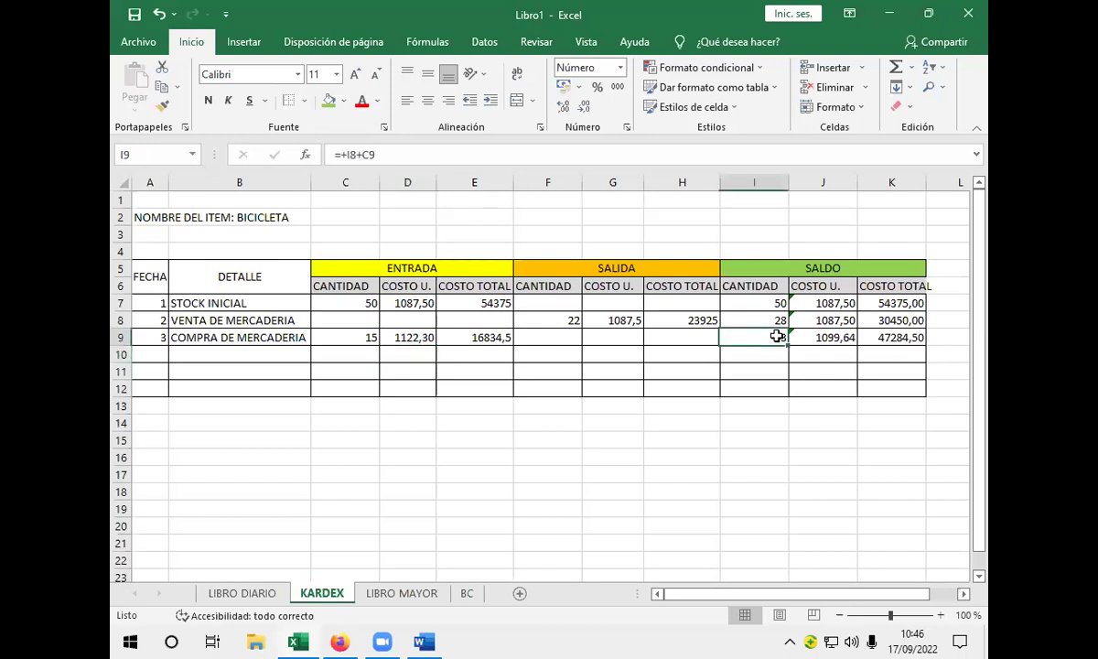
double_click(776, 336)
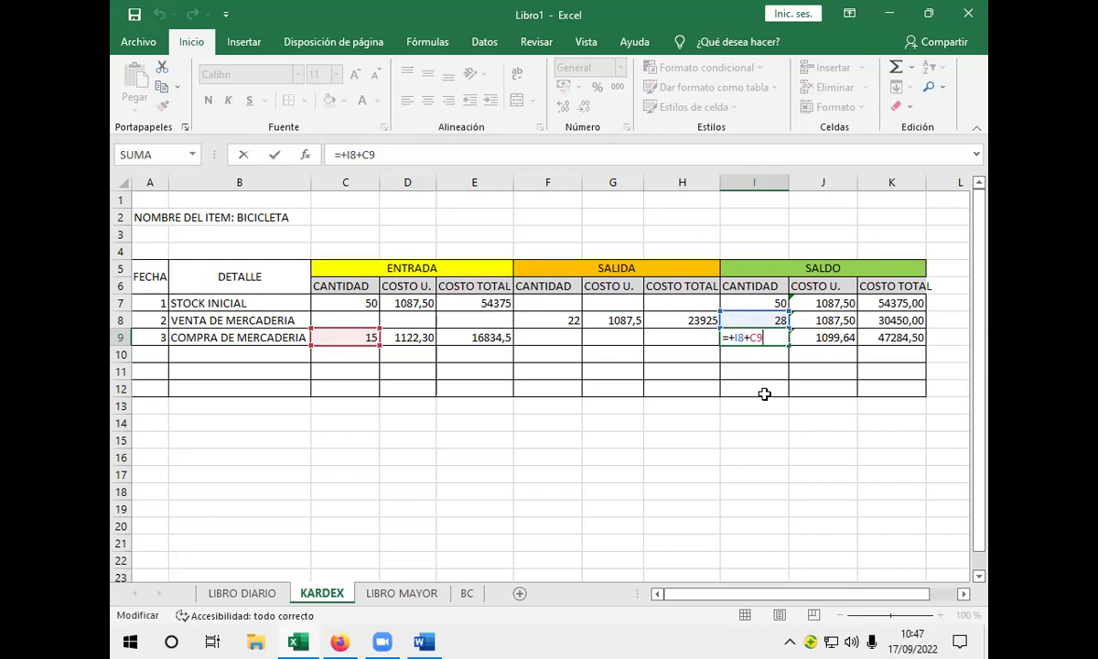
key("Return")
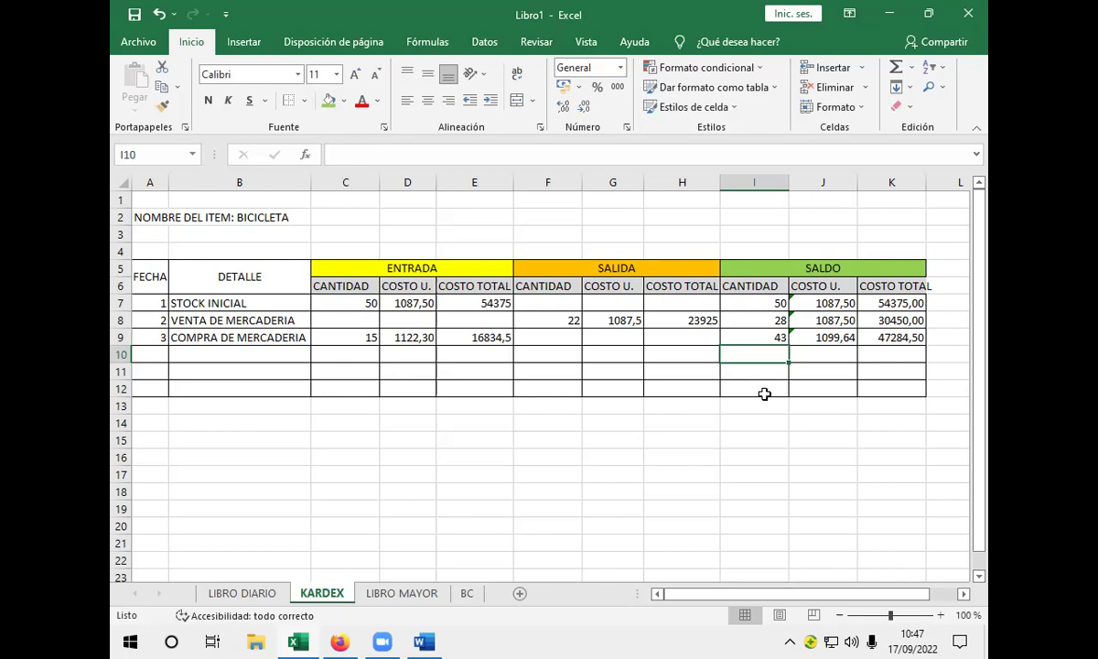
- Clear the purchase's SALDO COSTO U. and COSTO TOTAL cells J9:K9
left_click_drag(805, 336, 908, 338)
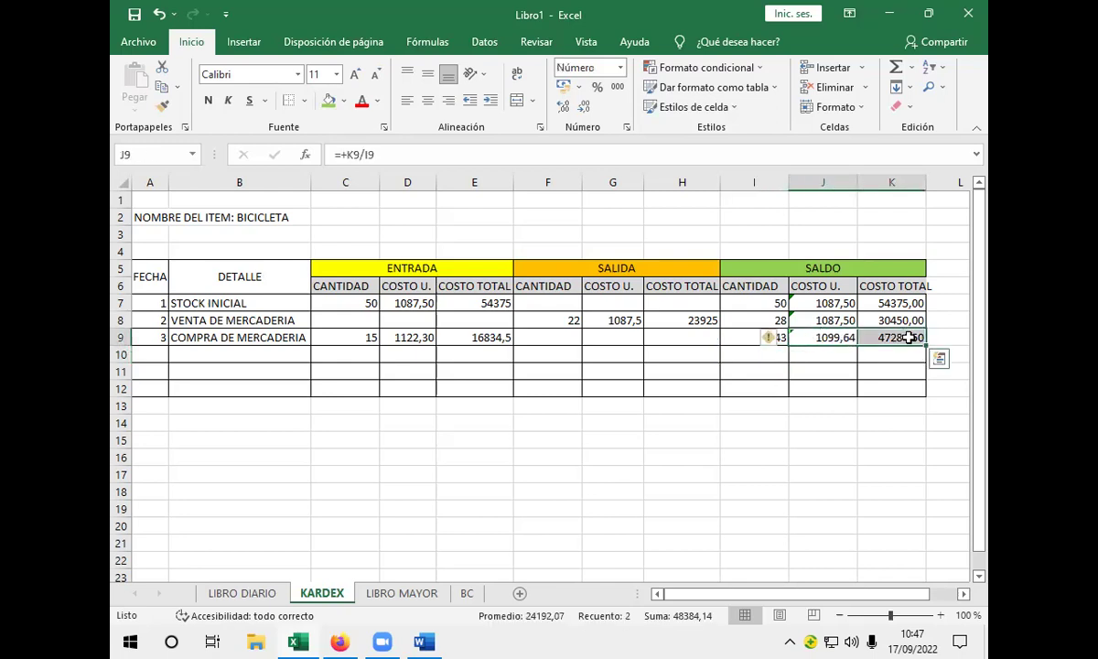
key("Delete")
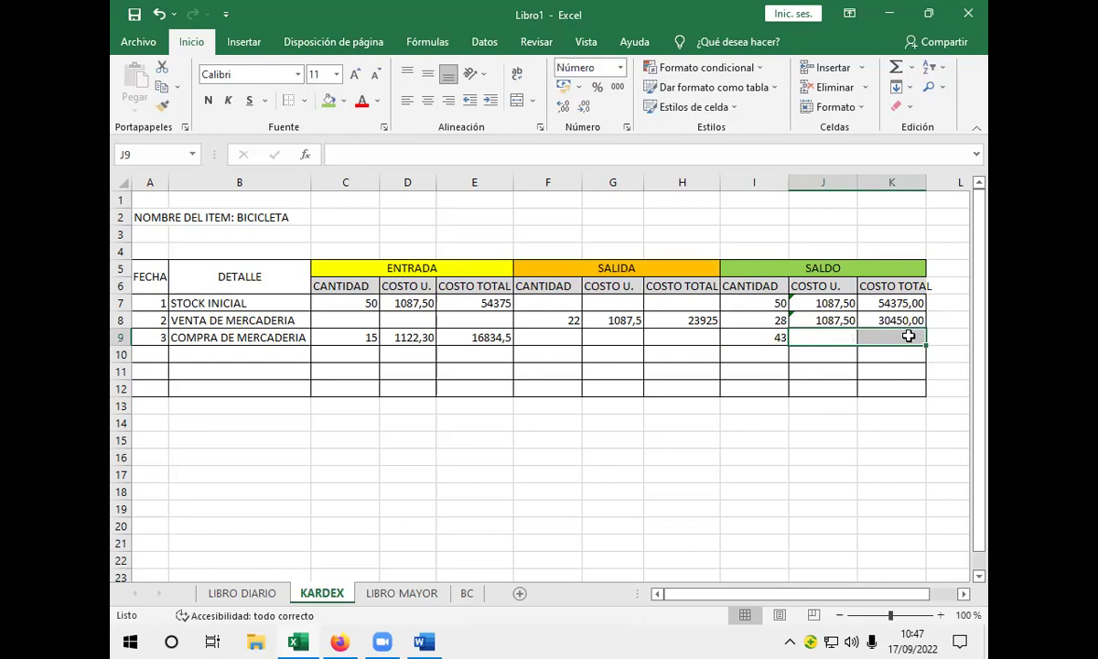
left_click(839, 356)
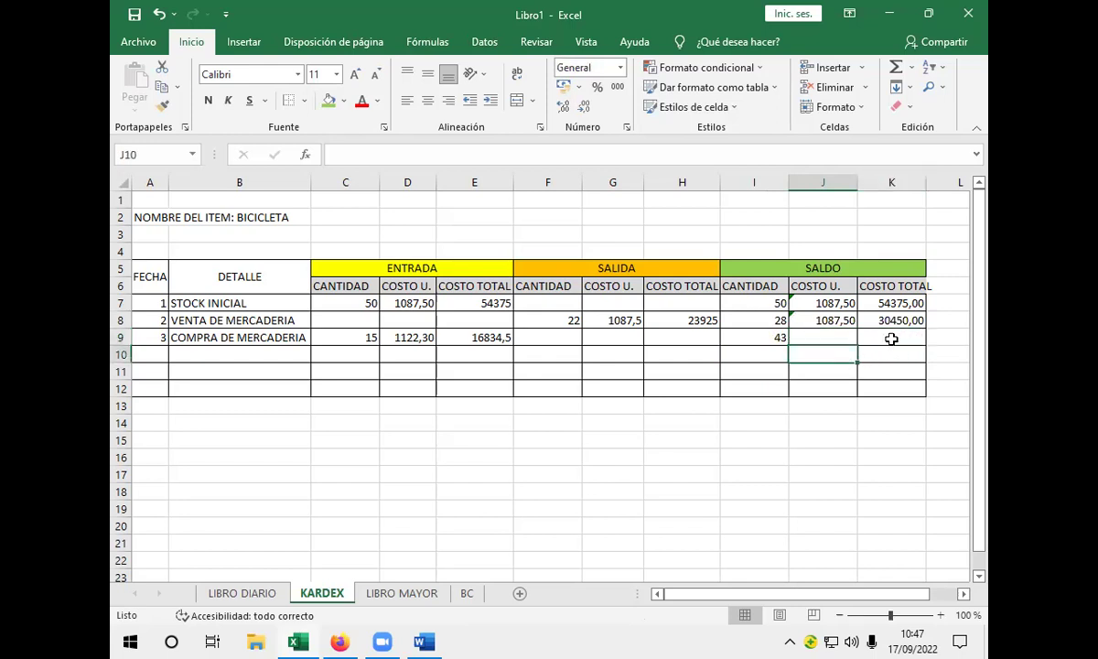
- Calculate the purchase's SALDO COSTO TOTAL in K9 by adding the previous balance and the entry cost with +K8+E9
left_click(891, 337)
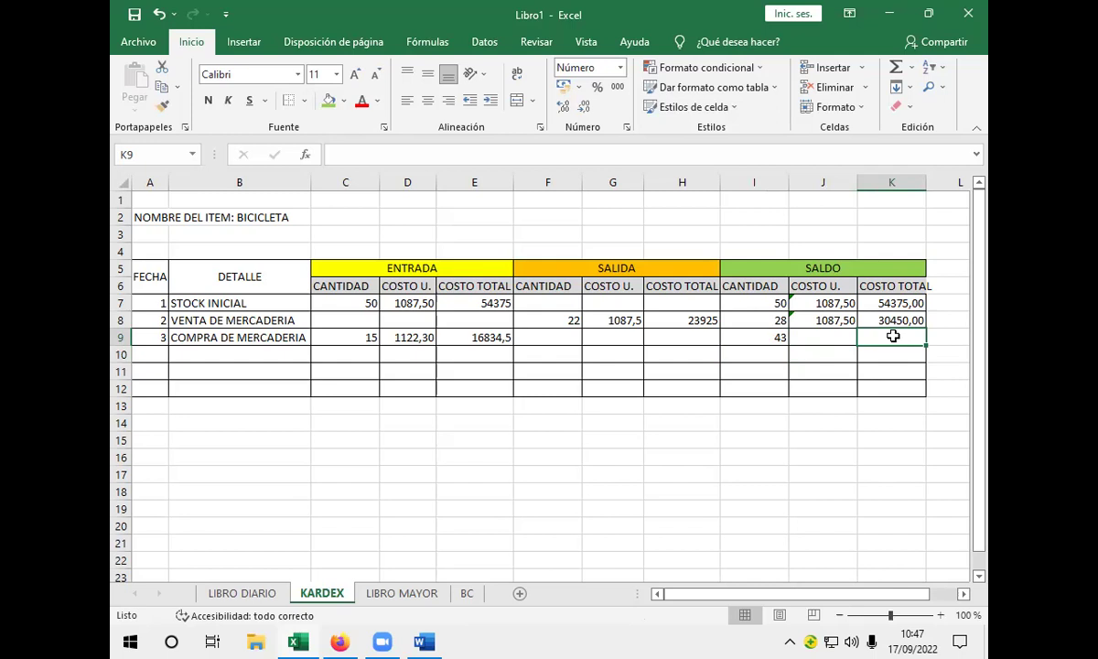
type("+")
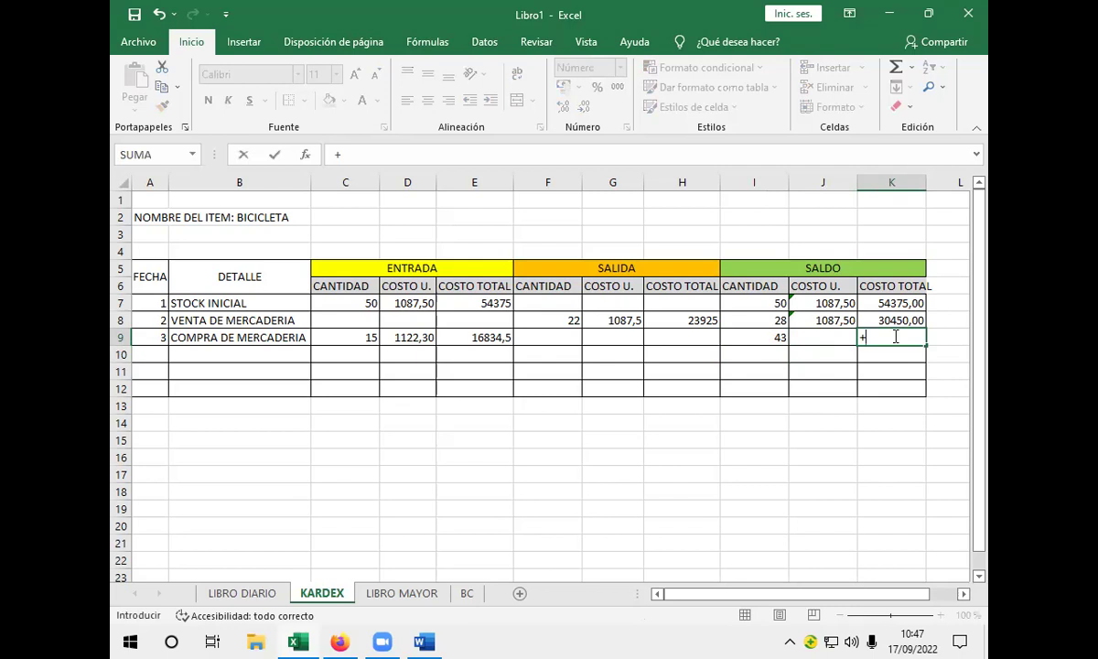
left_click(901, 318)
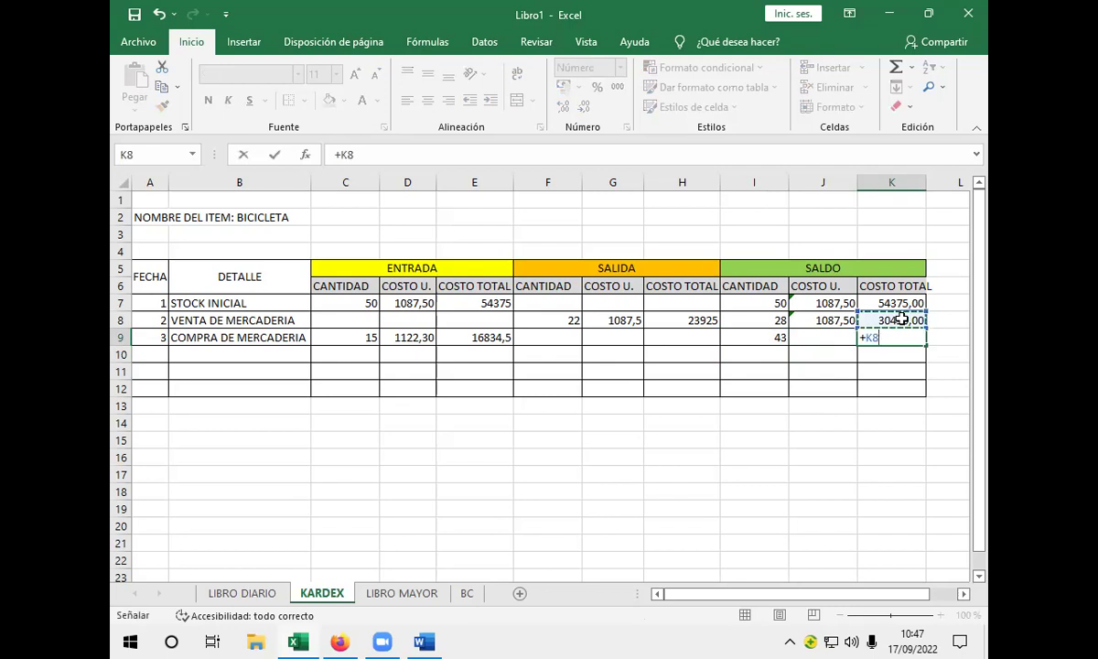
type("+")
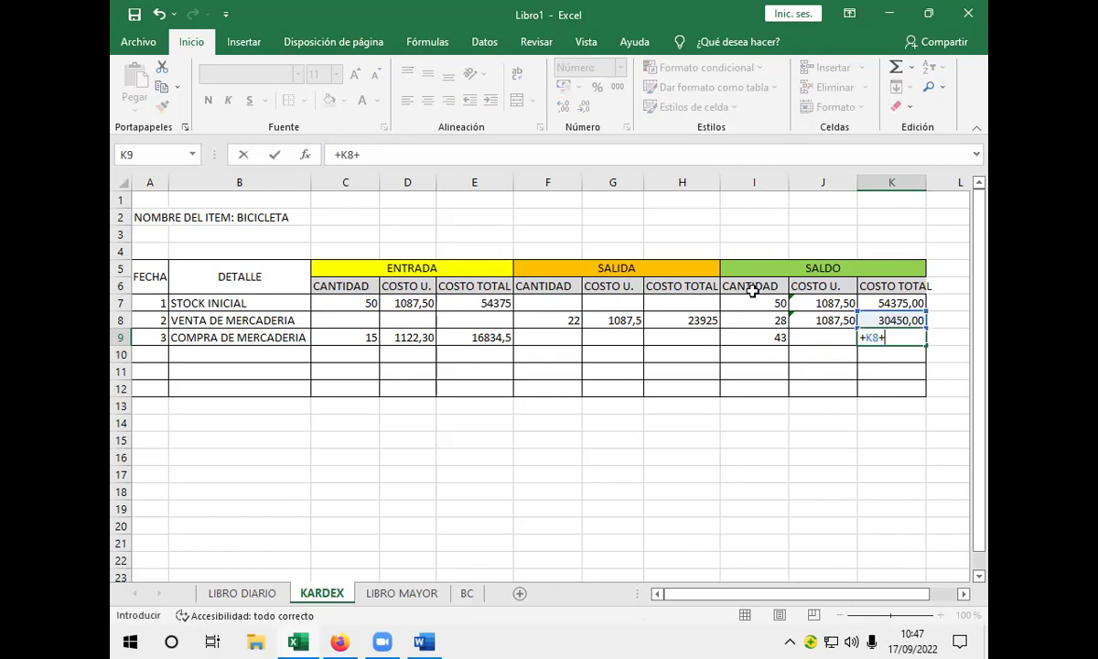
left_click(474, 337)
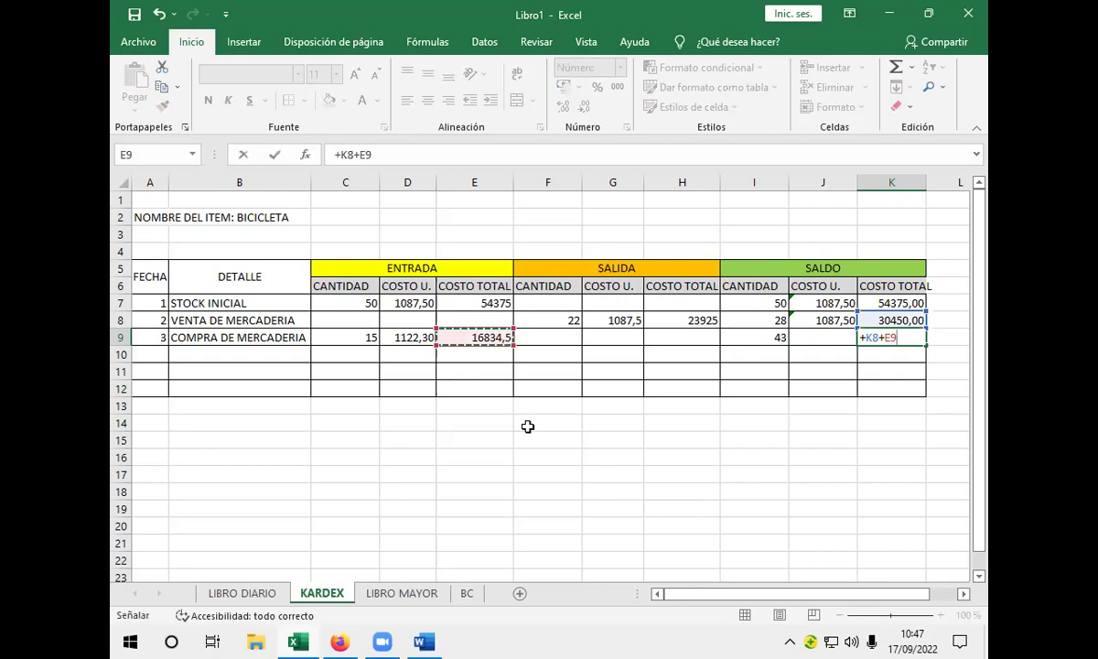
key("Return")
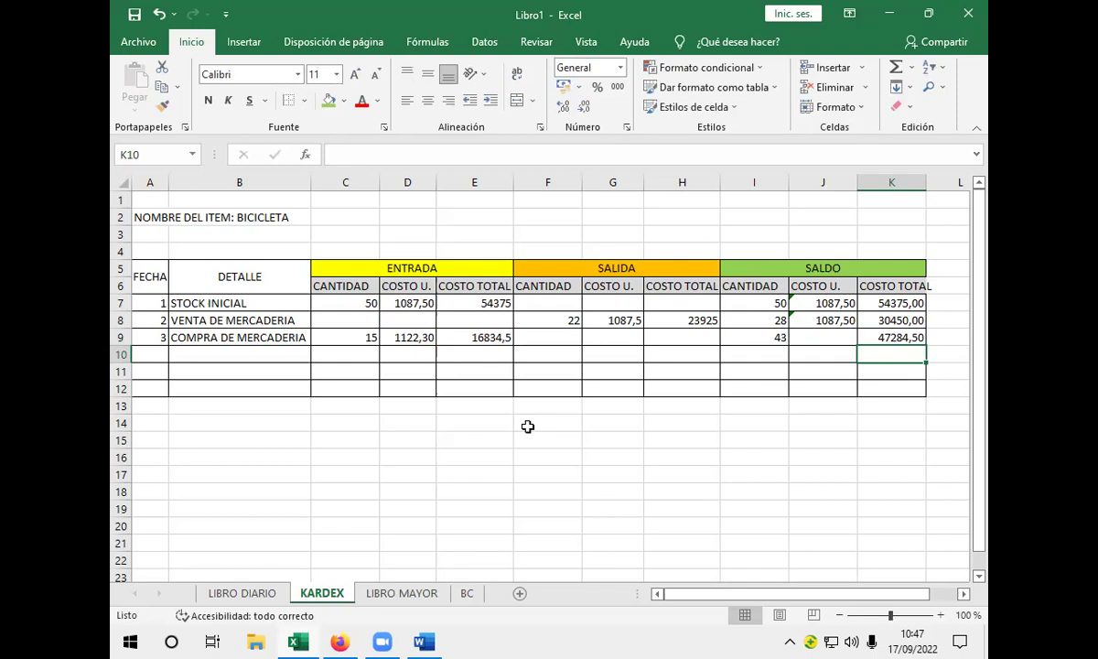
- Calculate the purchase's SALDO COSTO U. in J9 by dividing the balance total by its quantity with +K9/I9
left_click(805, 332)
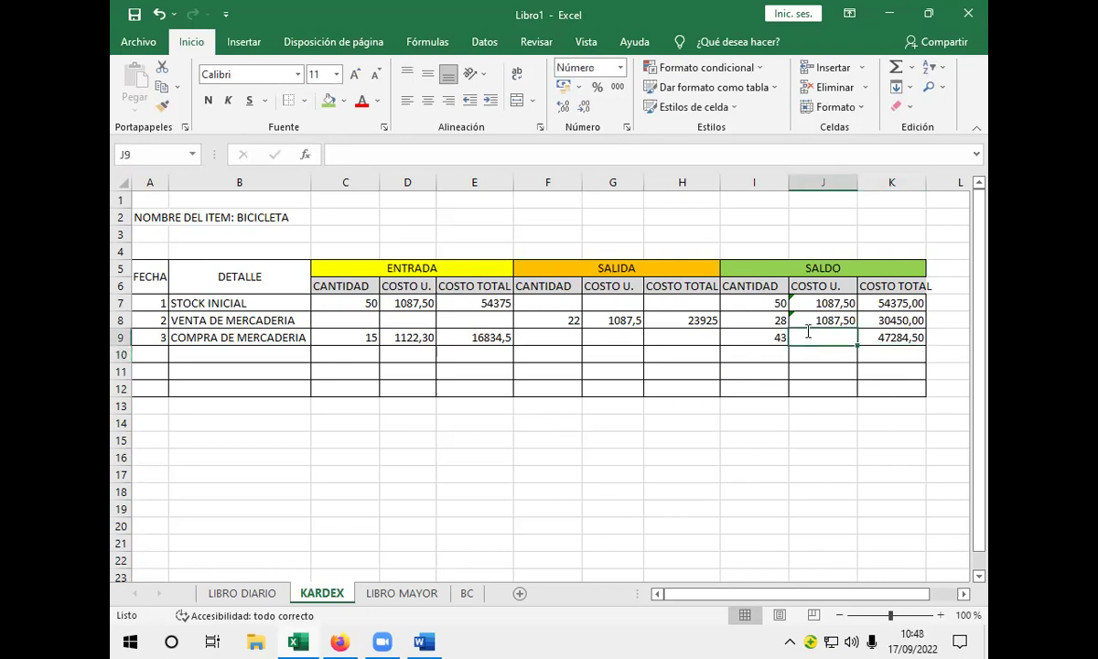
type("+")
left_click(882, 338)
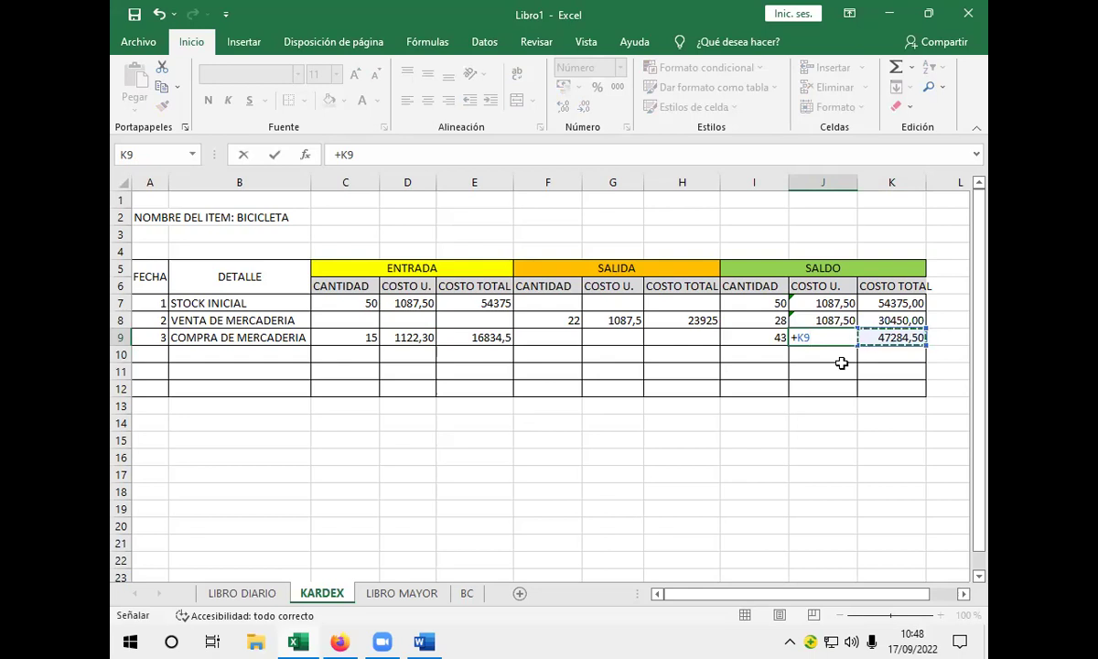
type("/")
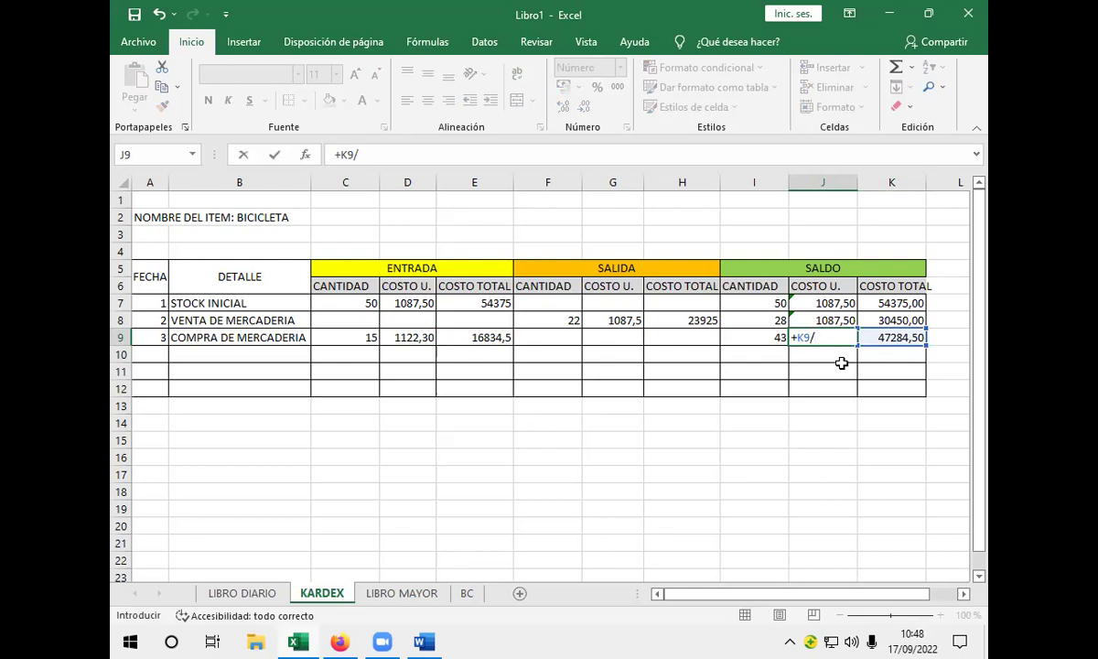
left_click(769, 335)
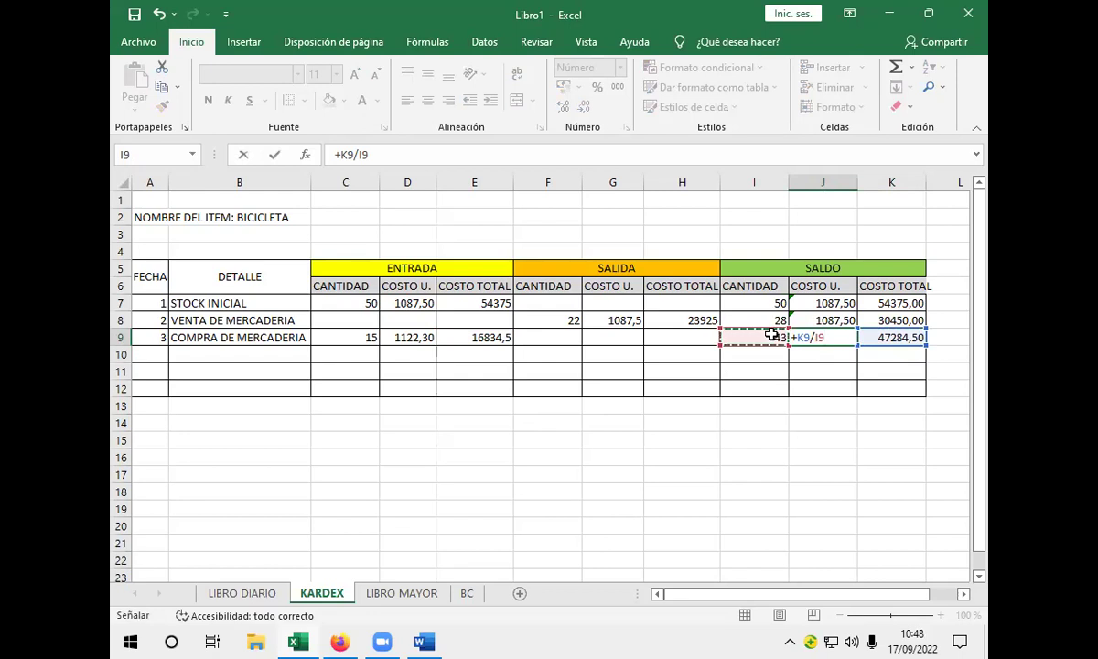
key("Return")
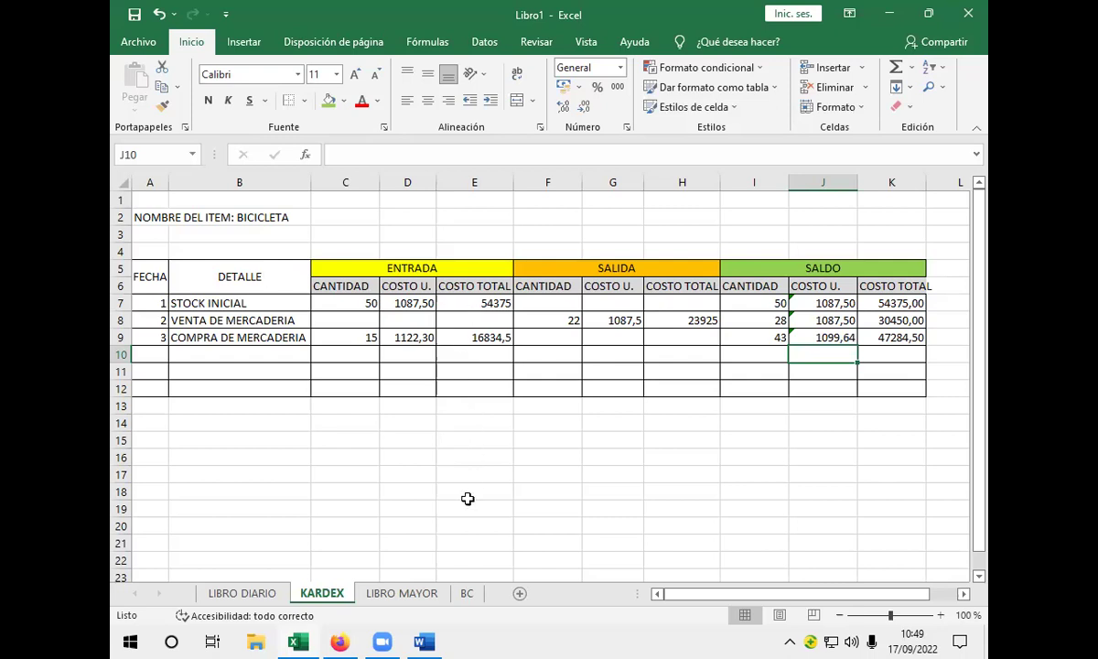
- Fill cell B28 of LIBRO DIARIO, below DOC POR PAGAR, with green as the separator for a new entry
left_click(251, 595)
scroll(256, 549, "down", 1)
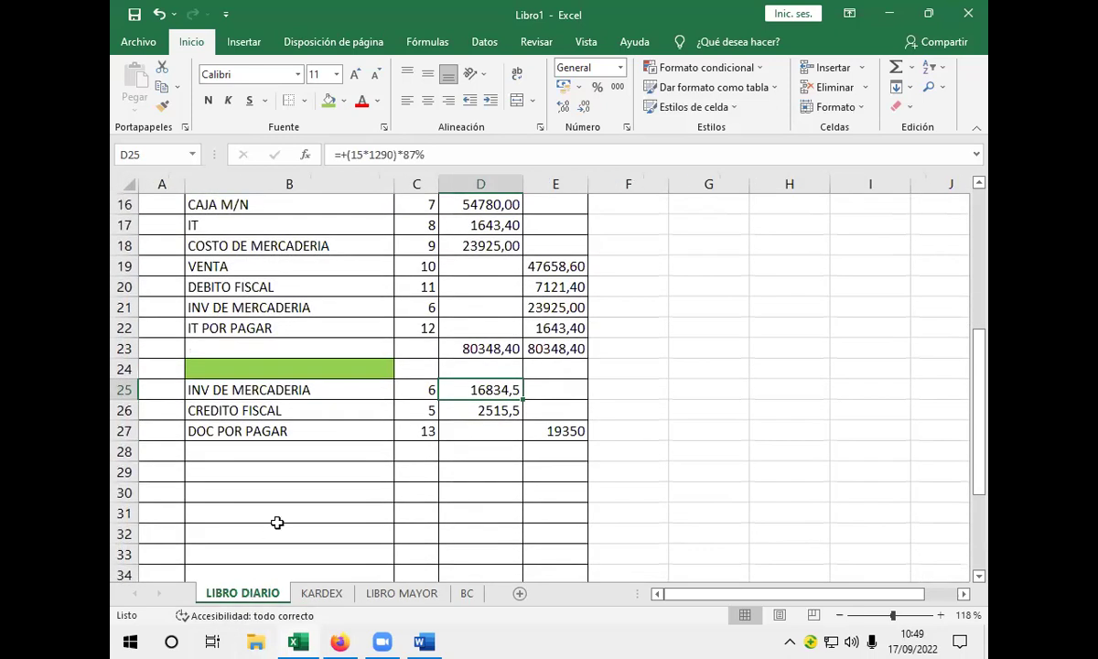
left_click(312, 455)
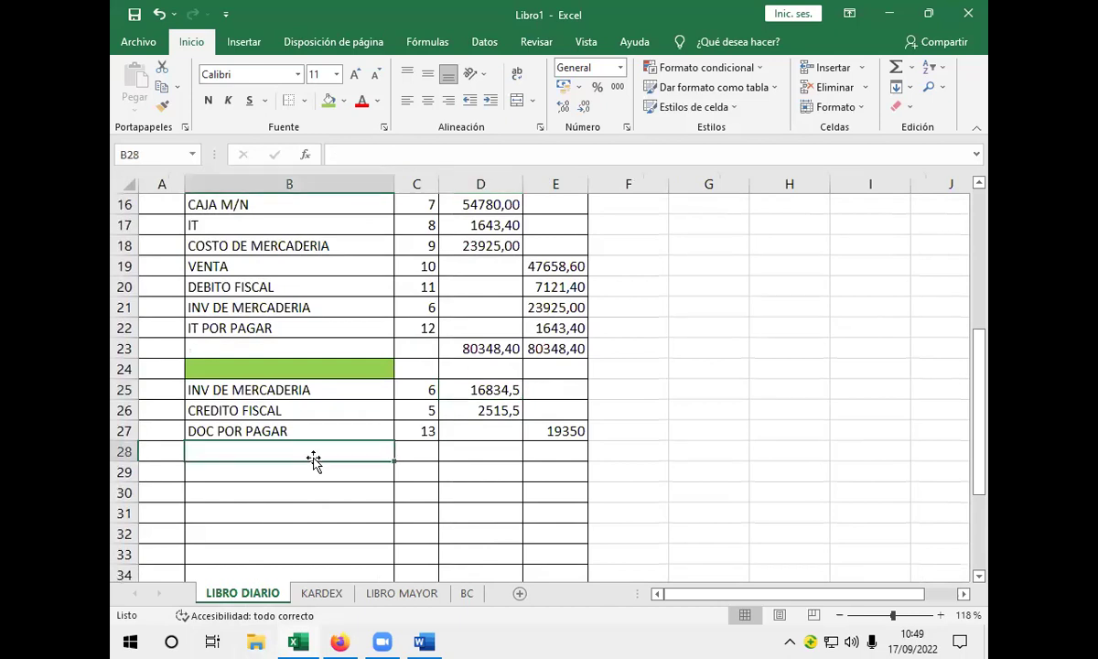
left_click(326, 100)
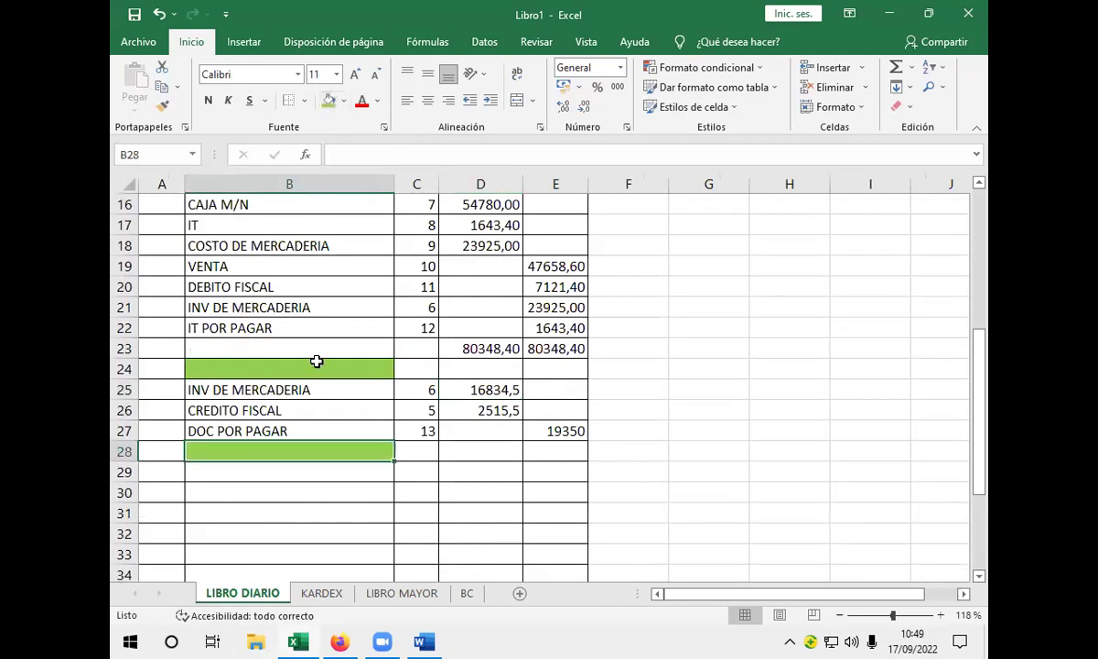
- Copy the first sale's account names and codes from B16:C22 into LIBRO DIARIO starting at B29
scroll(316, 362, "up", 1)
left_click_drag(314, 268, 409, 394)
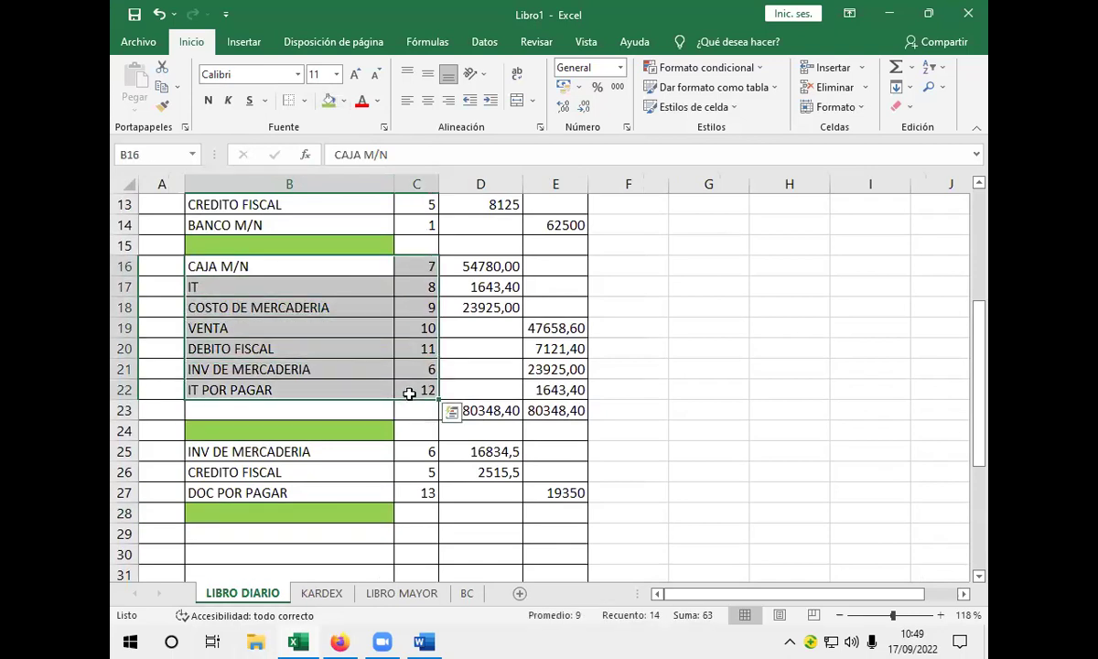
key("ctrl+c")
scroll(366, 397, "down", 2)
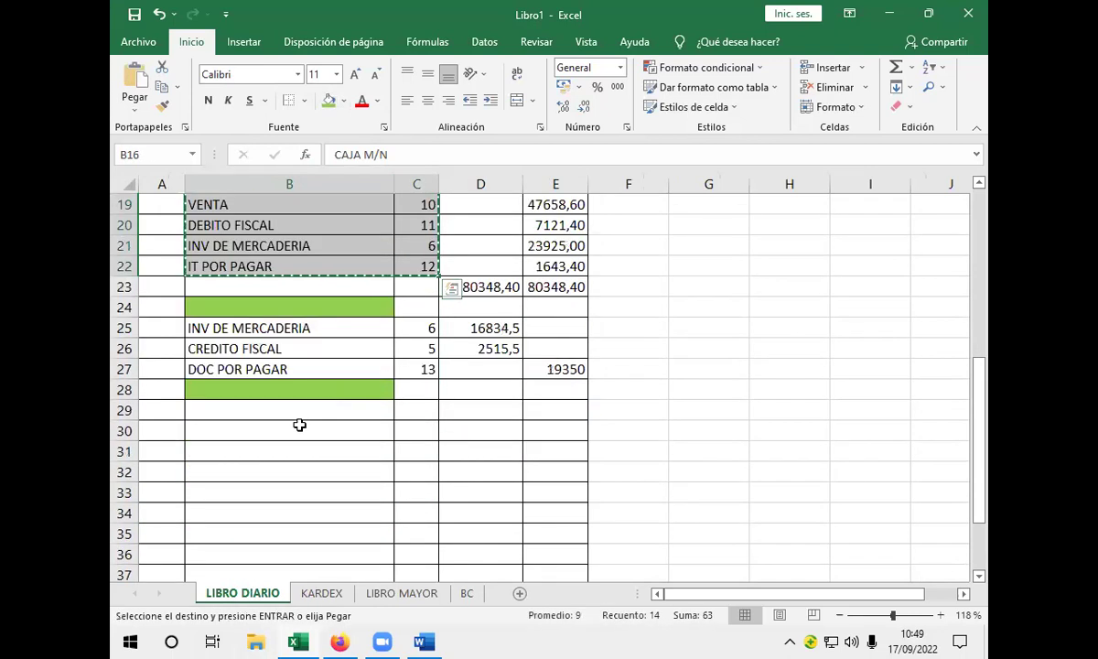
left_click(300, 418)
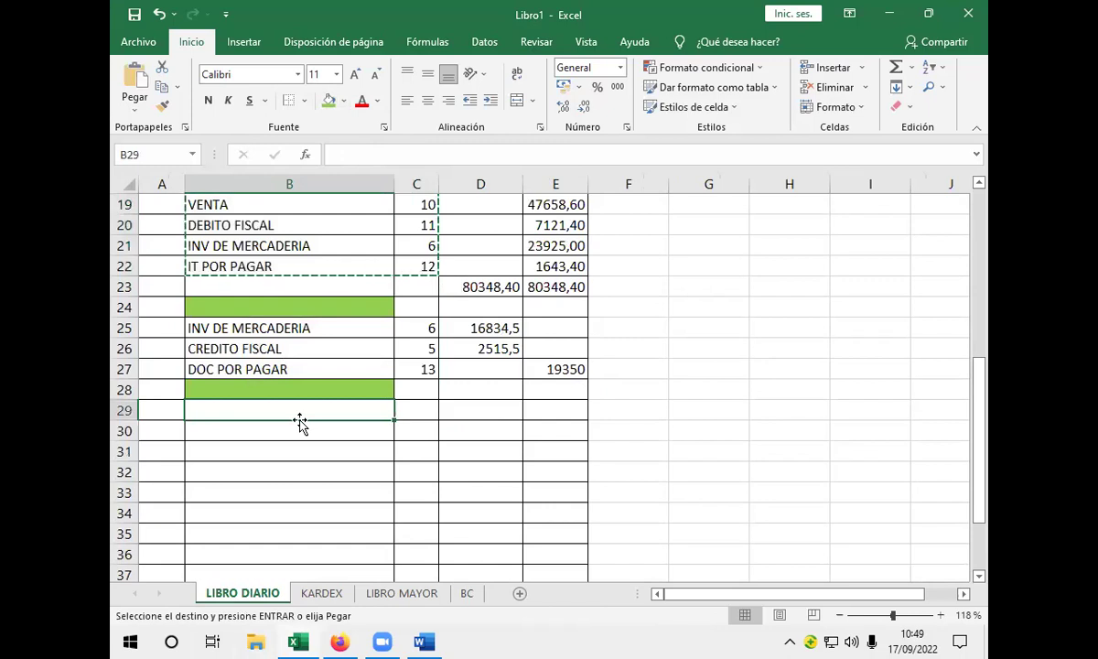
key("Return")
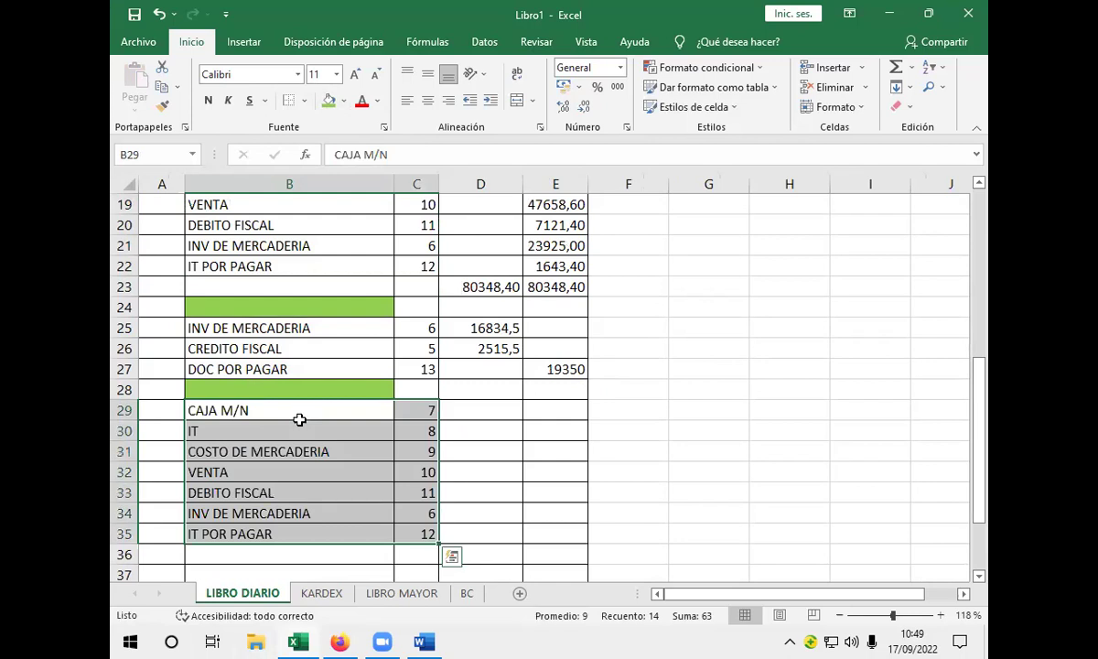
scroll(300, 419, "down", 1)
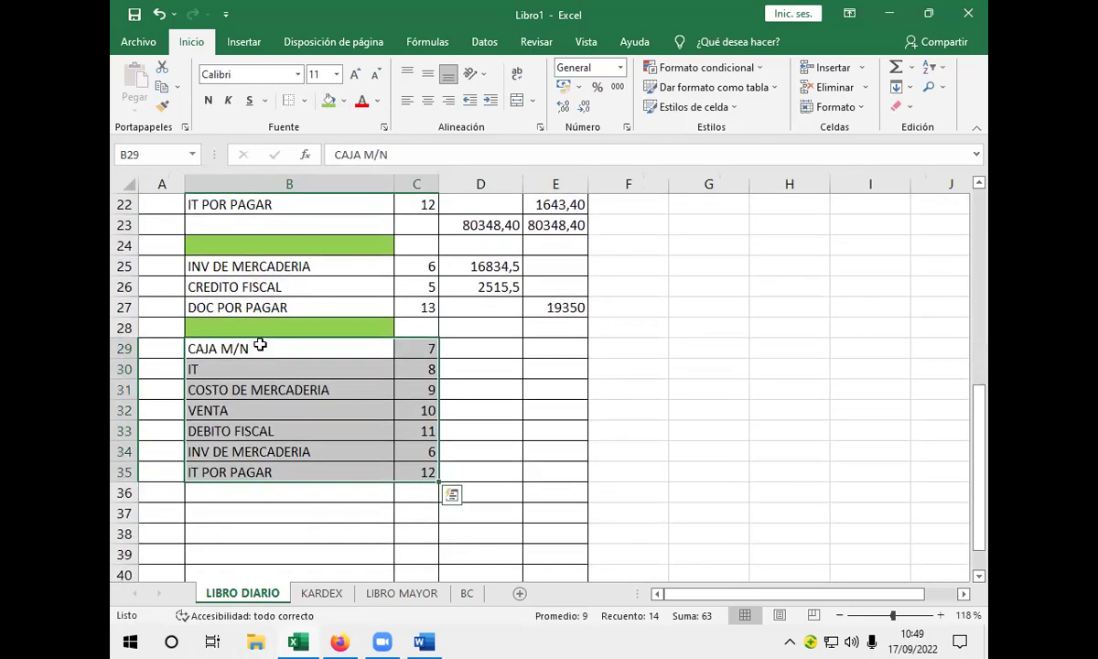
- Move the copied account names and codes in B29:C35 down one row so the block starts at B30
left_click_drag(324, 482, 328, 492)
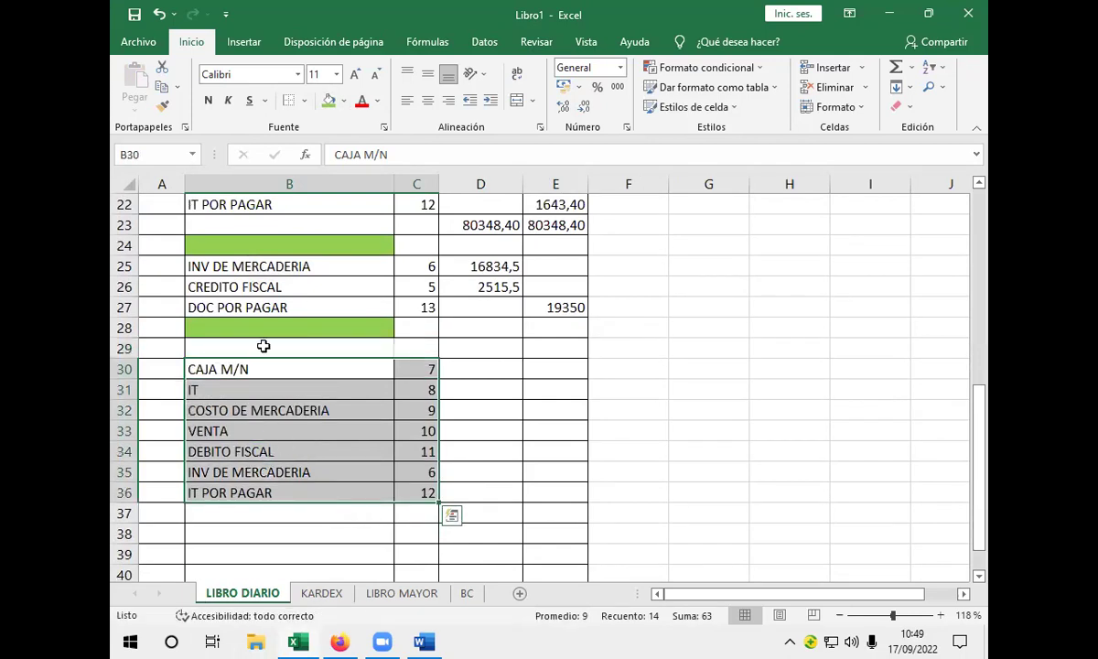
left_click(287, 373)
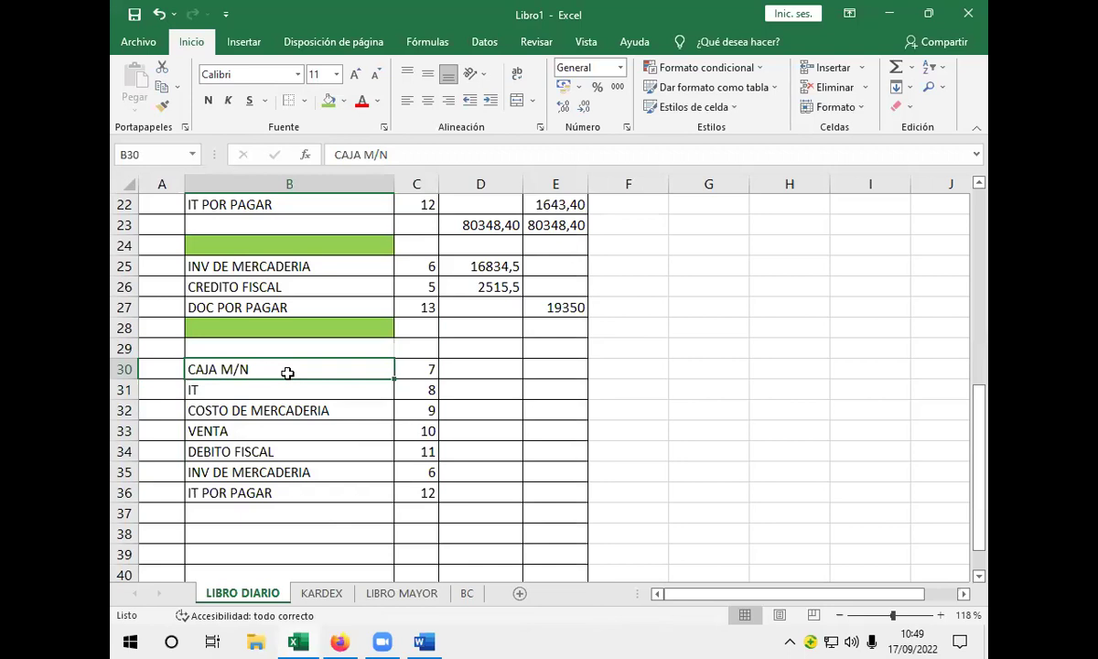
left_click(289, 347)
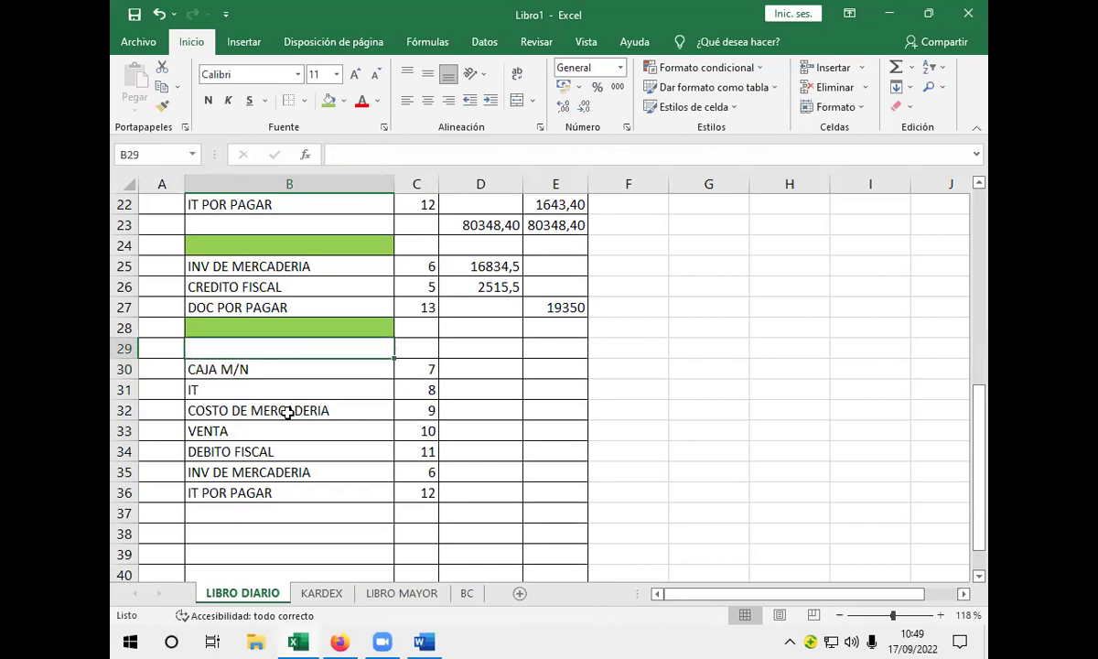
- Switch to Word, read the payment terms of the 30-bicycle sale, and return to the Excel journal
left_click(423, 640)
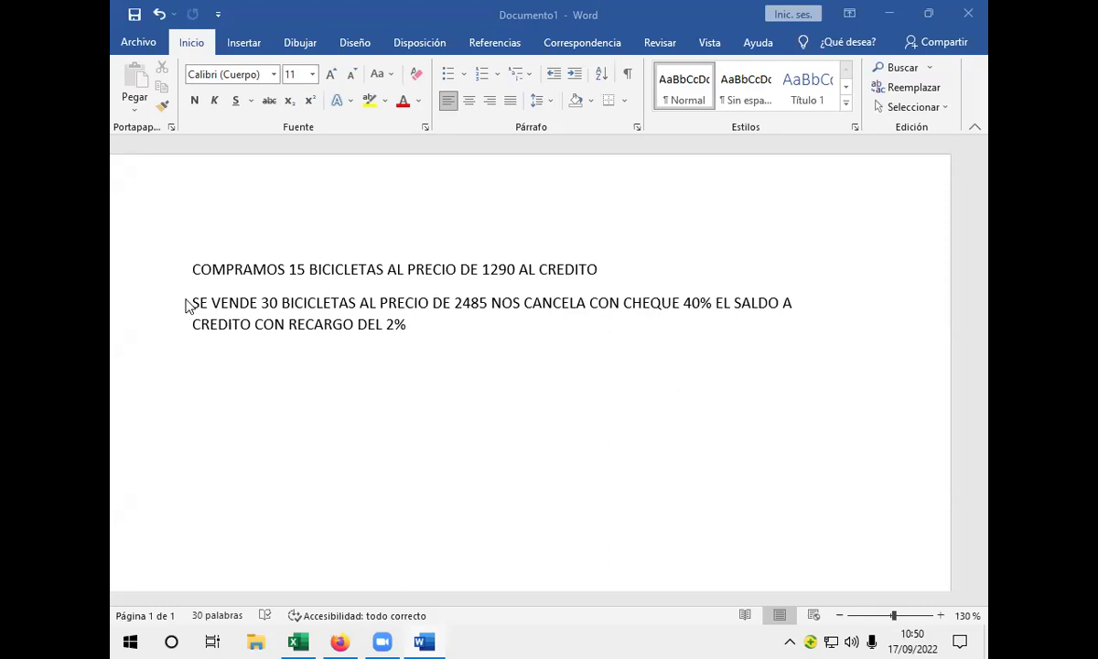
left_click(367, 269)
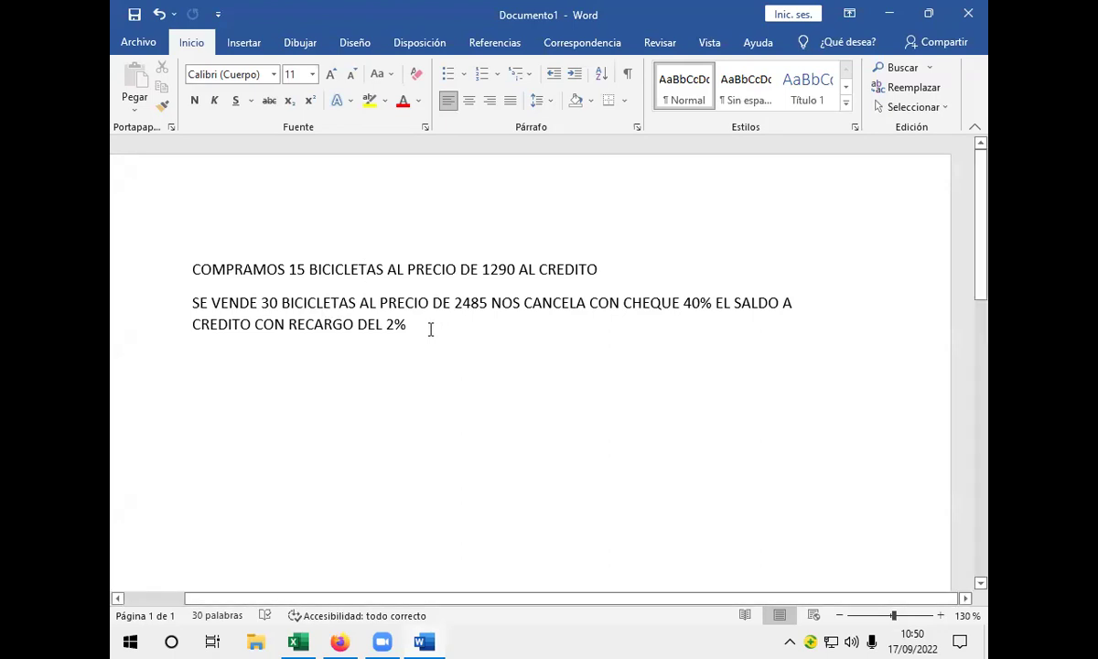
left_click(295, 640)
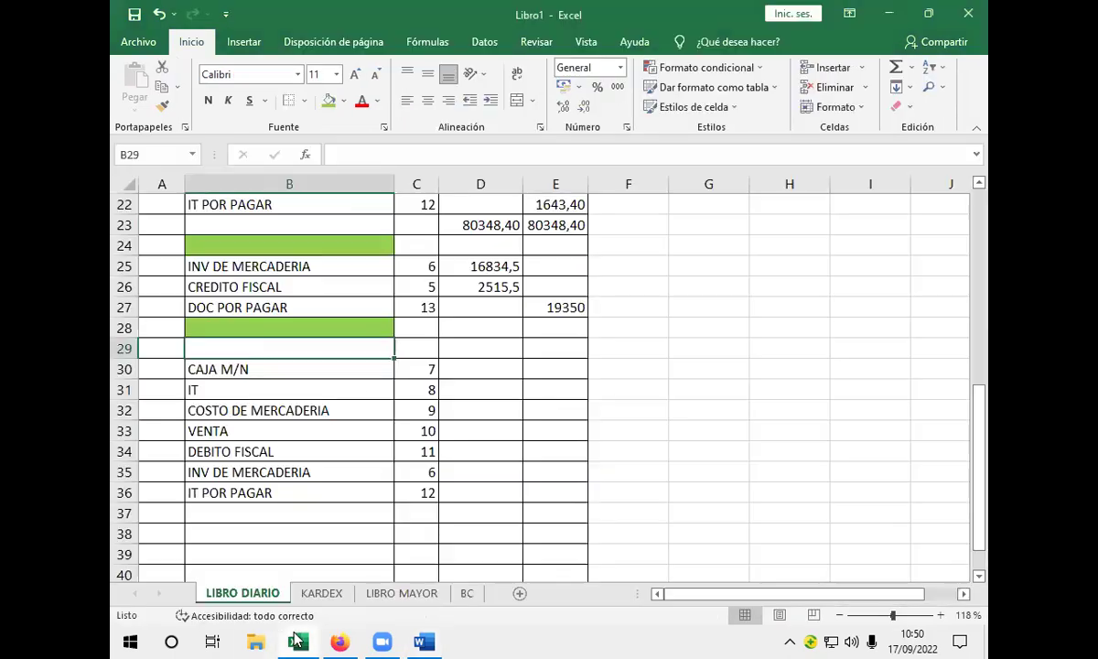
- Move CAJA M/N and its code from row 30 back up to row 29, leaving row 30 empty
left_click(247, 367)
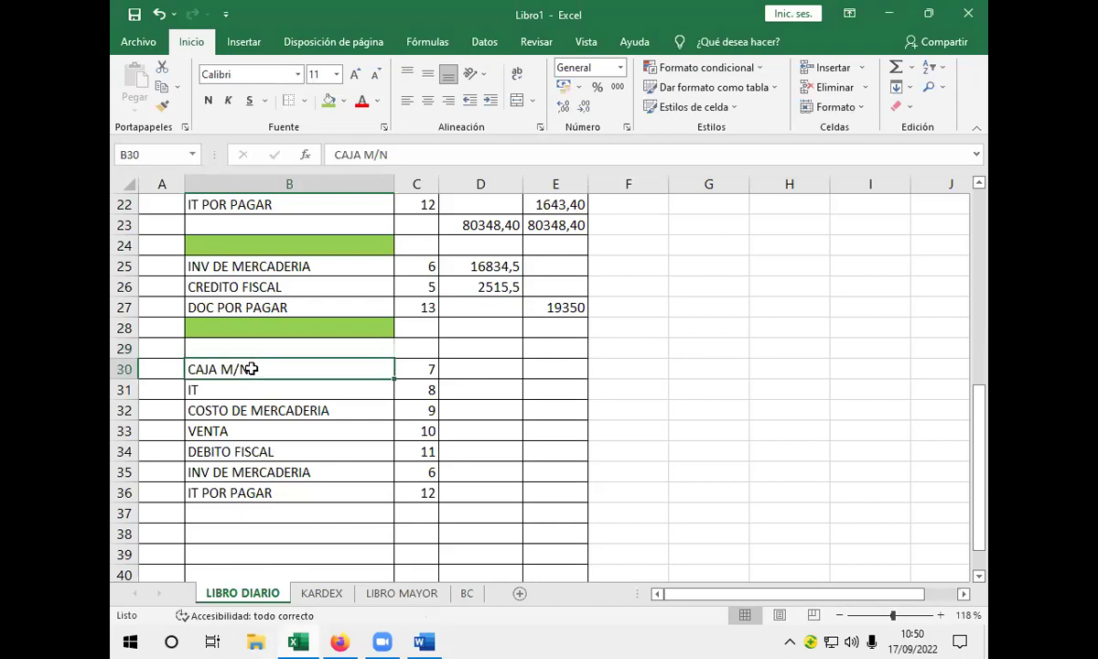
mouse_move(259, 369)
left_mouse_down()
mouse_move(413, 369)
mouse_move(380, 344)
left_mouse_up()
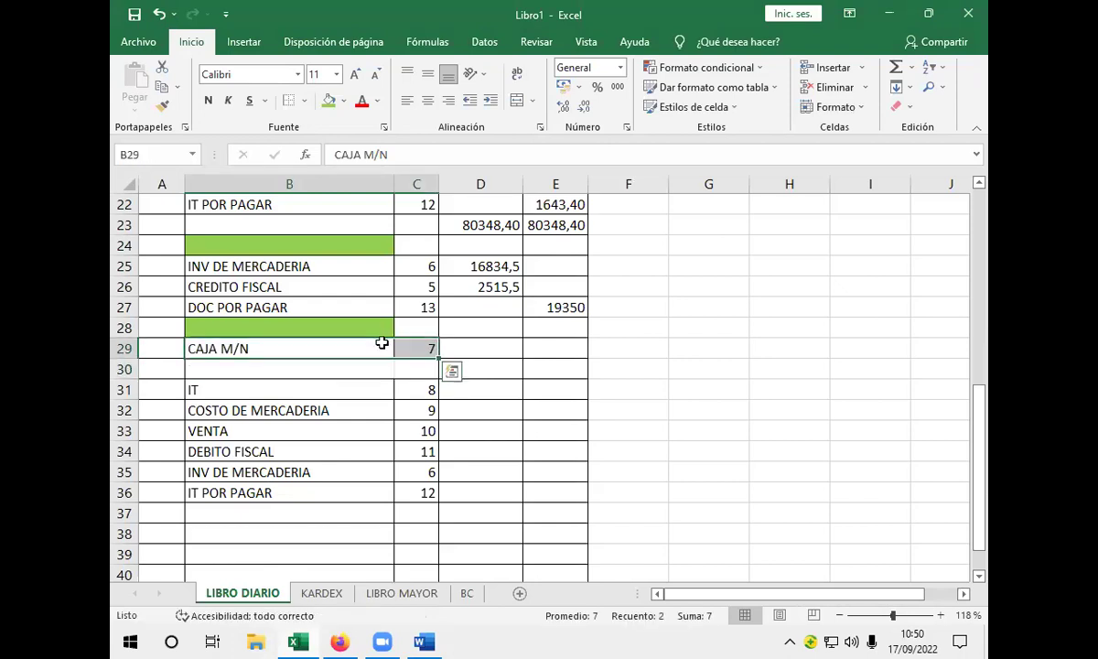
left_click(344, 385)
- Enter the account CUENTA POR COBRAR in B30 with code 13 in C30
left_click(344, 369)
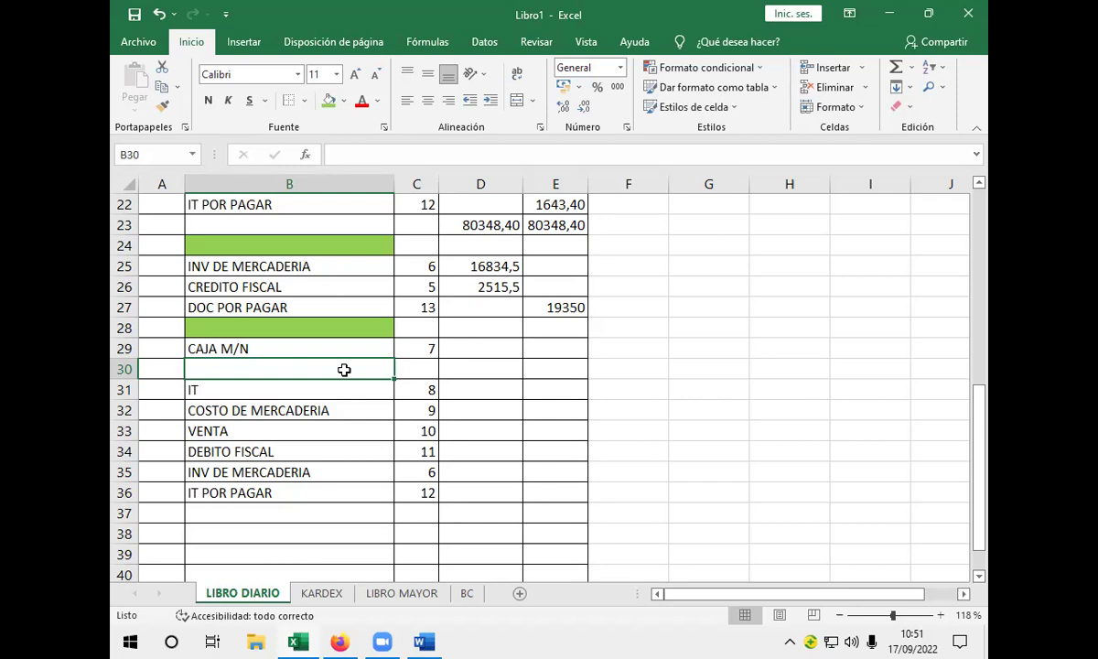
type("C")
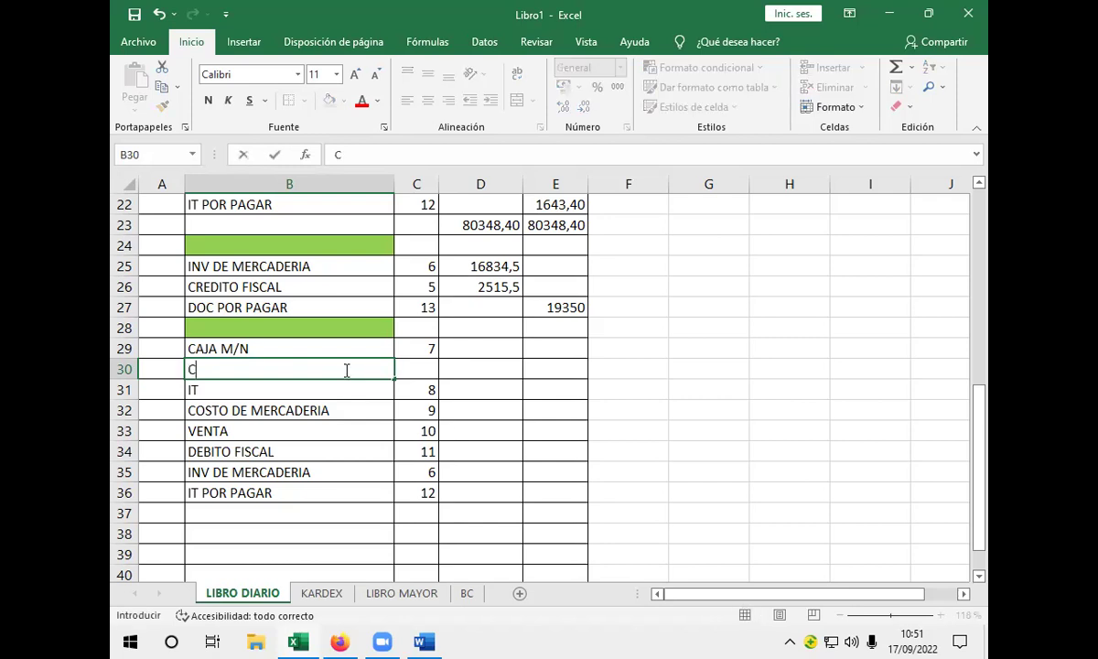
type("UENTA")
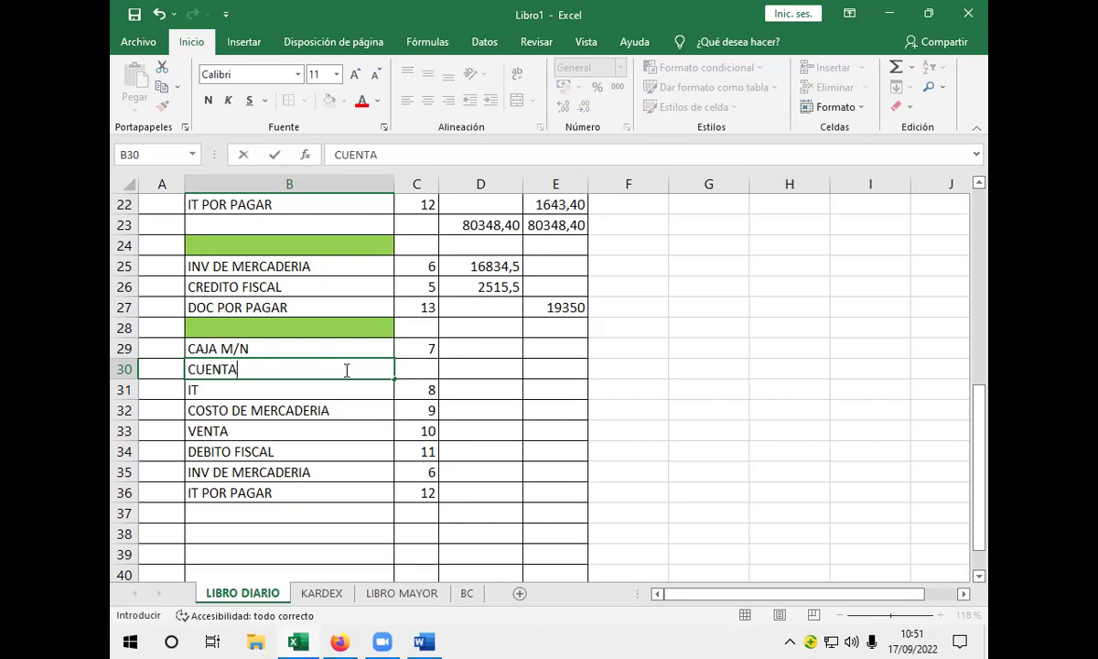
type(" POR COBRAR")
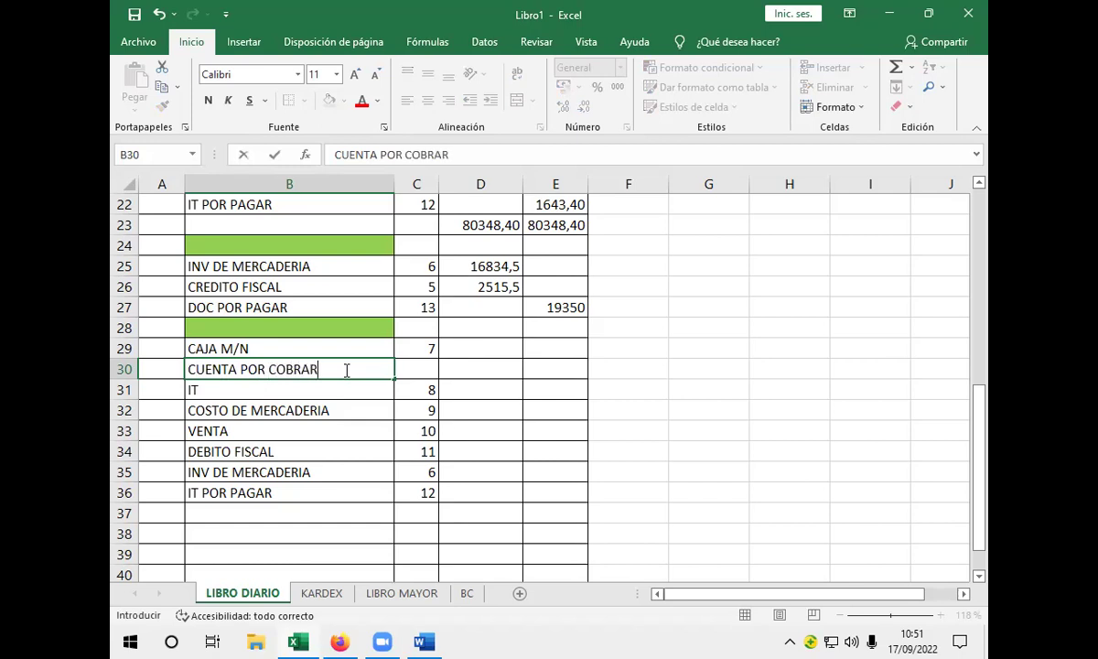
key("Tab")
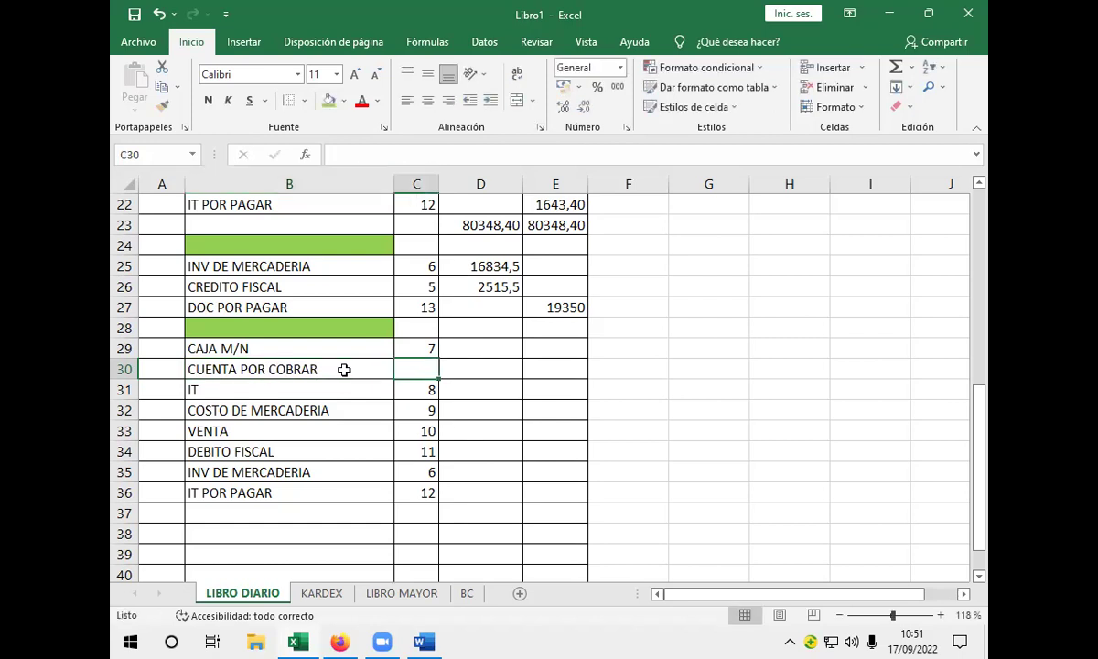
type("13")
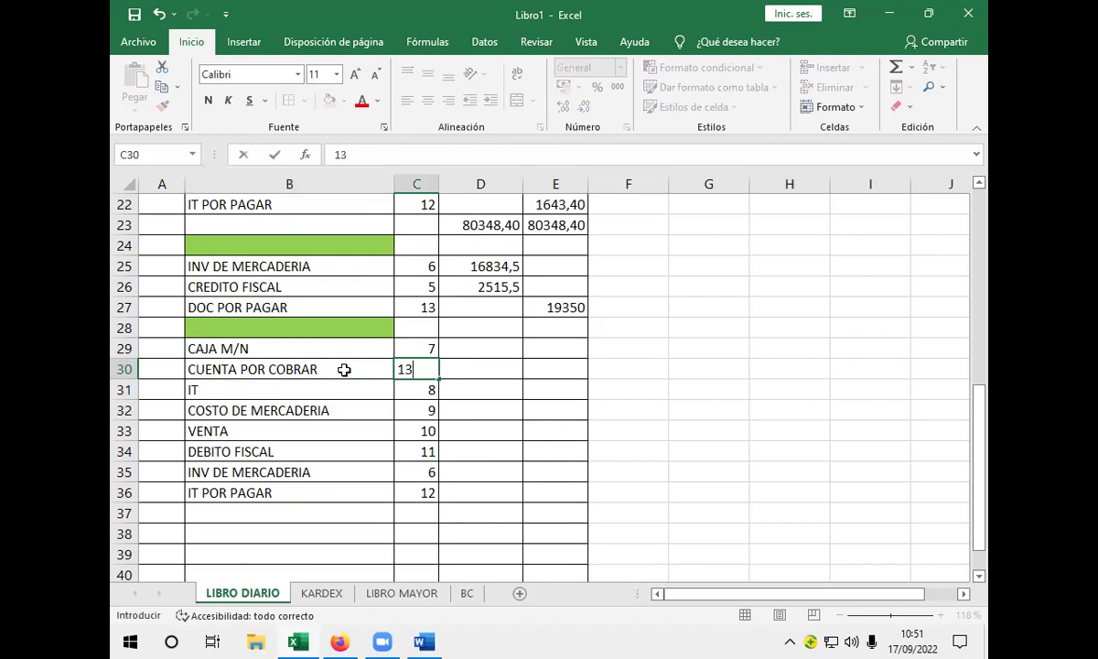
key("Return")
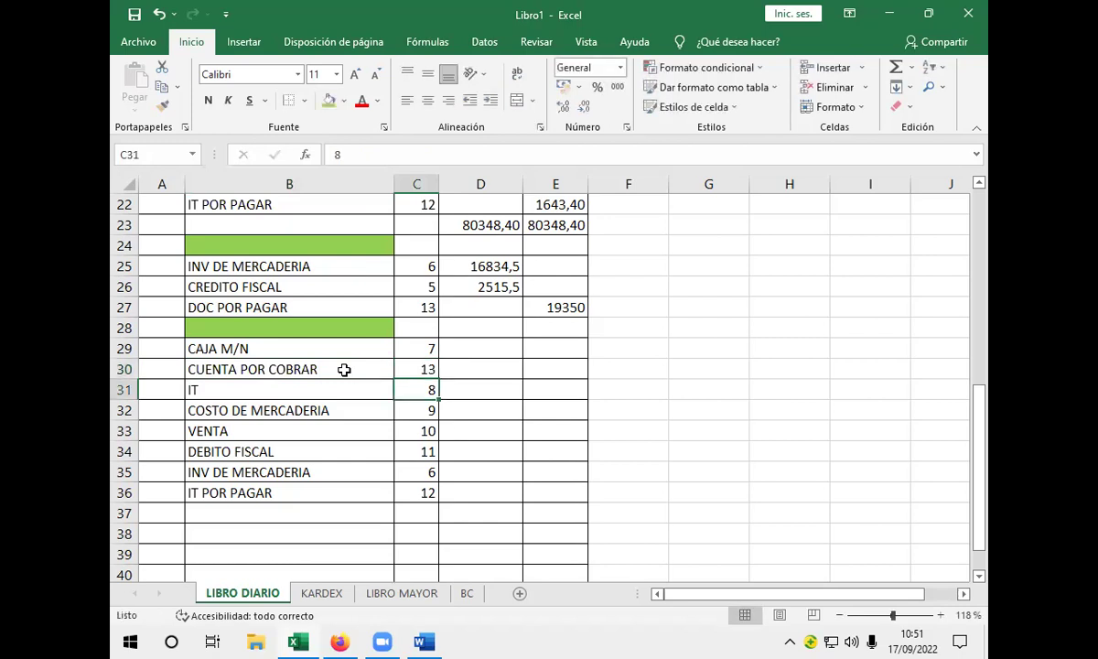
- Change the CUENTA POR COBRAR code in C30 to 14
scroll(344, 369, "down", 1)
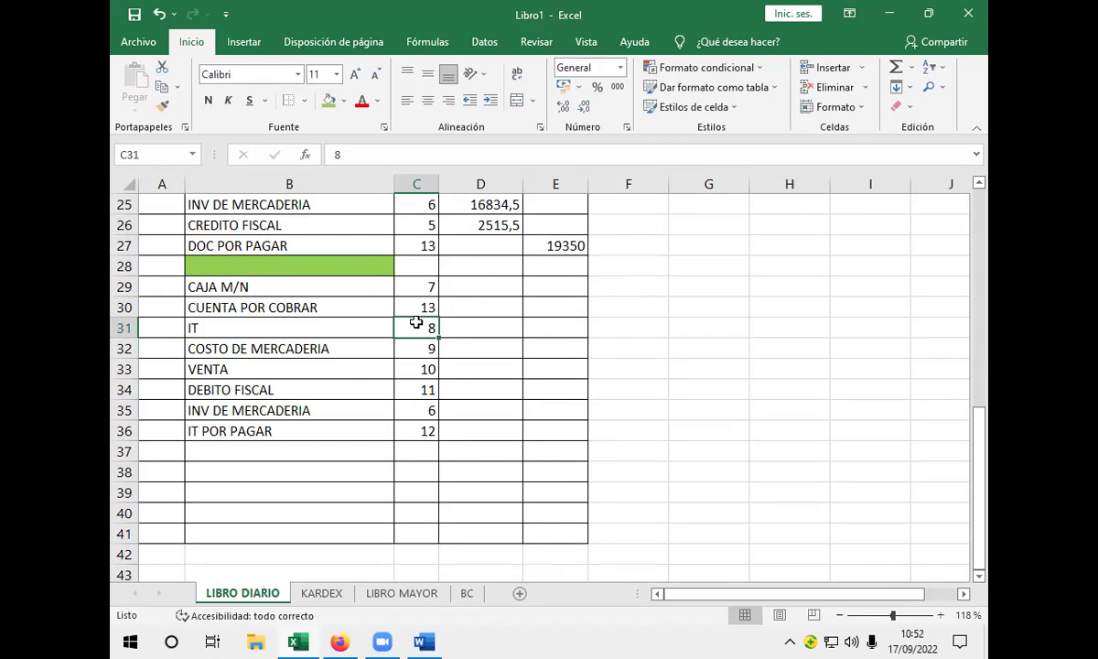
left_click(419, 311)
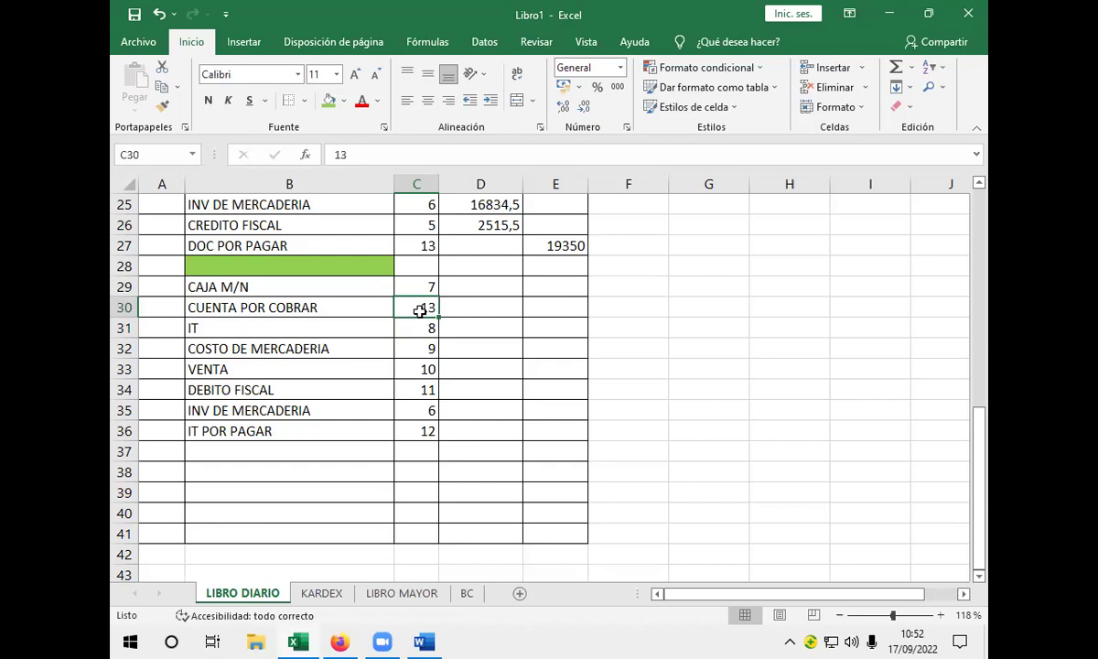
type("14")
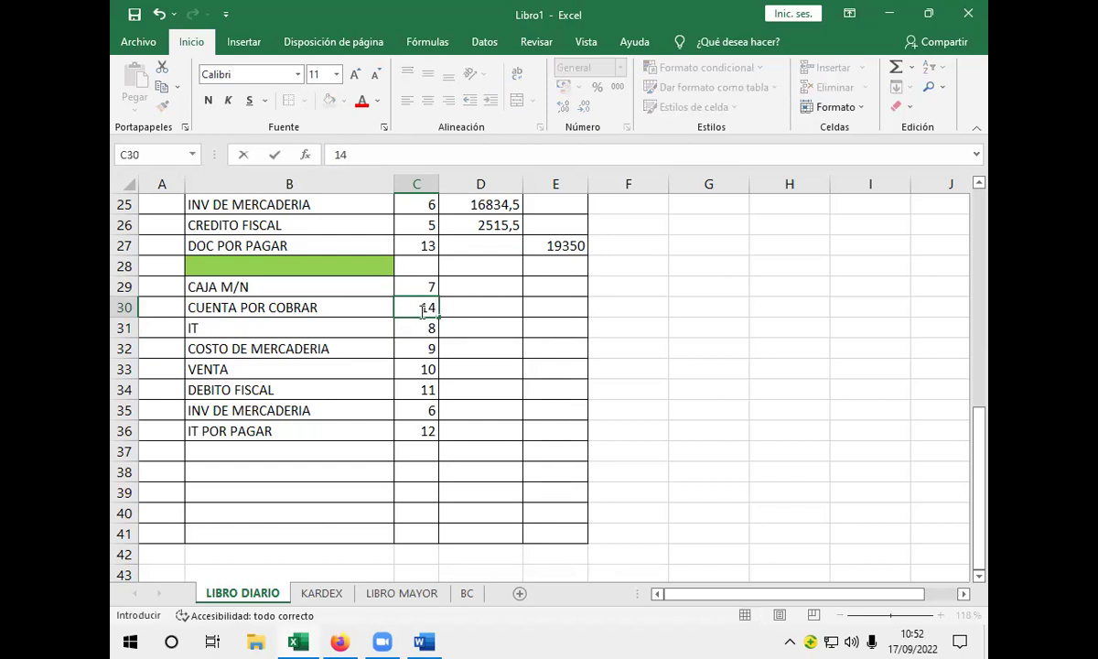
key("Return")
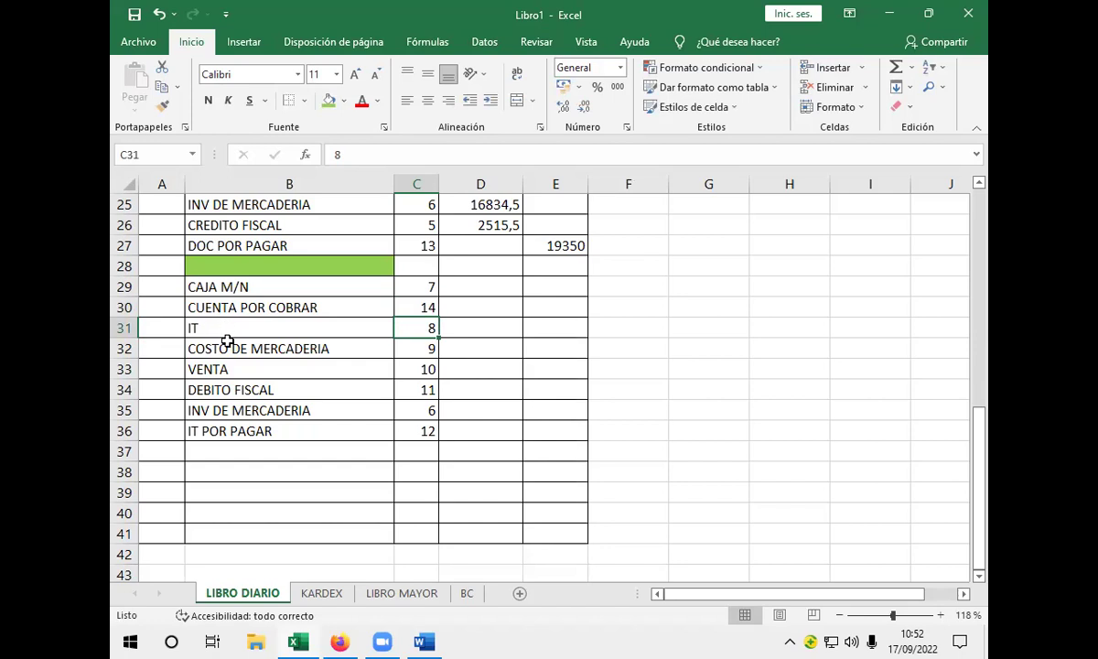
- Move DEBITO FISCAL, INV DE MERCADERIA and IT POR PAGAR with their codes down one row, freeing row 34 below VENTA
left_click(229, 326)
left_click_drag(316, 337, 424, 431)
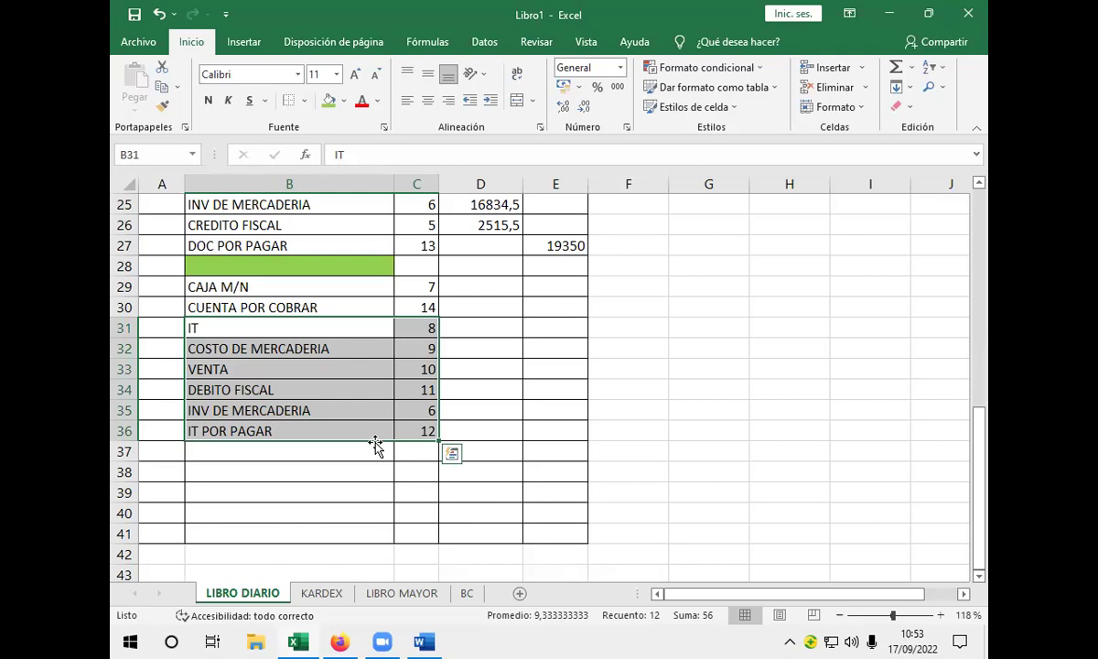
left_click(263, 370)
left_click(272, 389)
left_click_drag(271, 389, 421, 428)
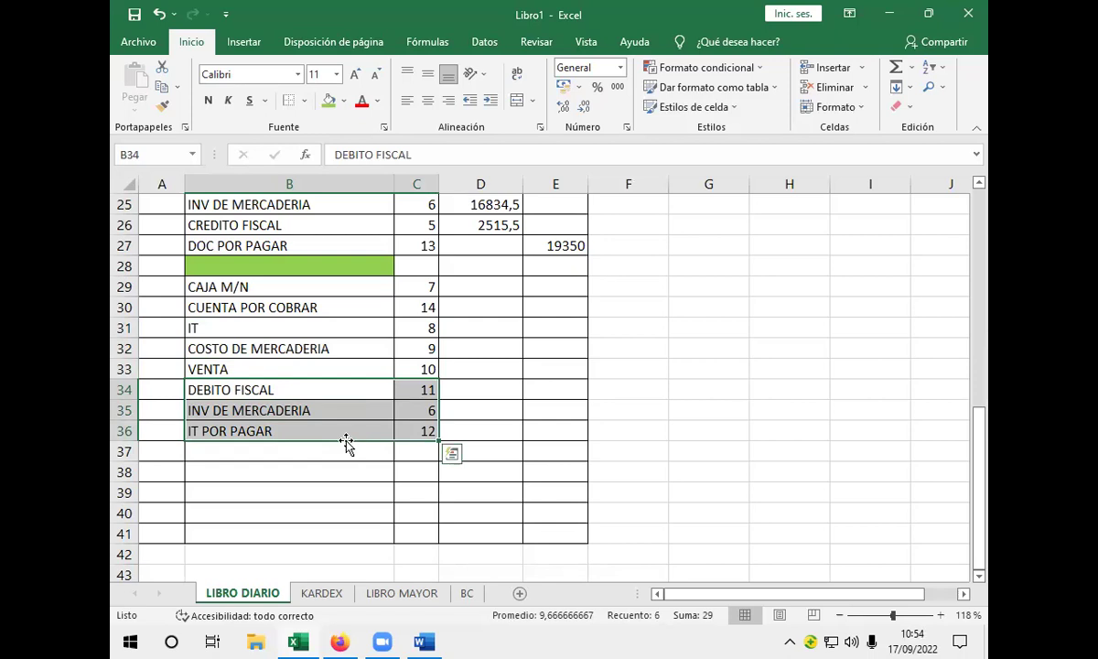
left_click(345, 443)
left_click_drag(344, 441, 346, 454)
- Enter the account RECARGO S/VENT in B34 with code 15 in C34
left_click(273, 389)
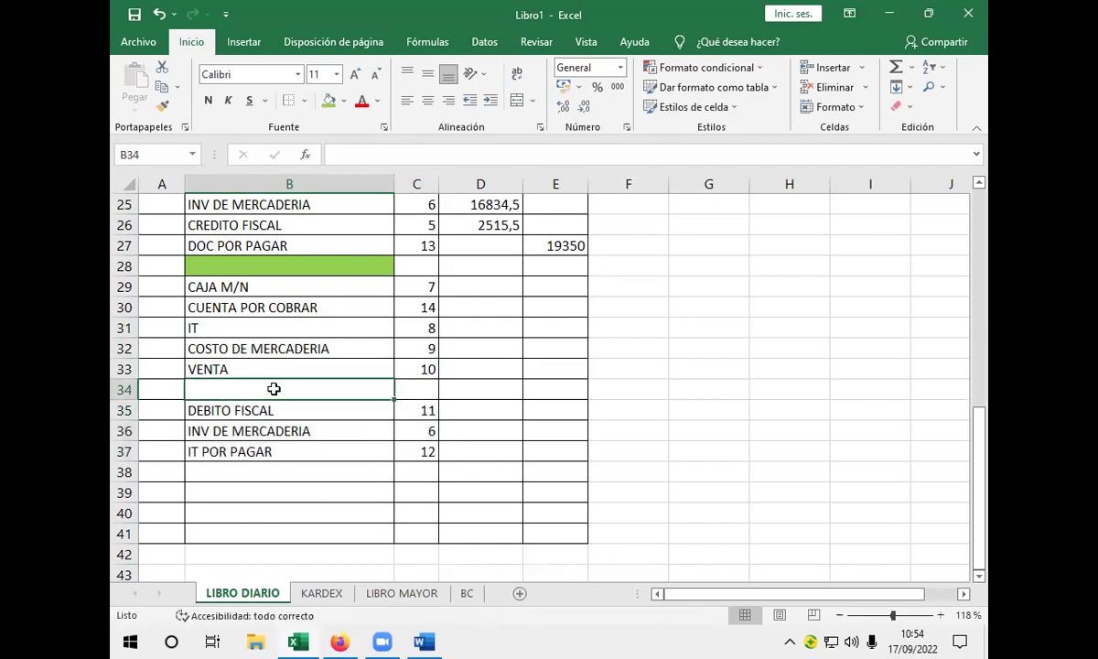
type("RECAR")
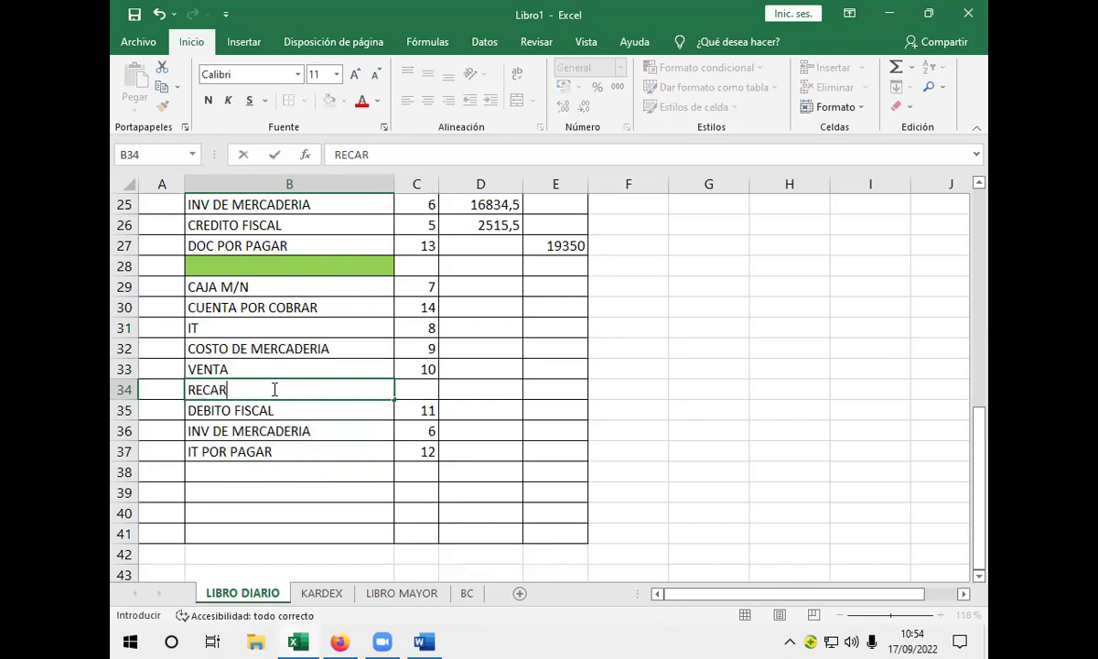
type("GO S/VENT")
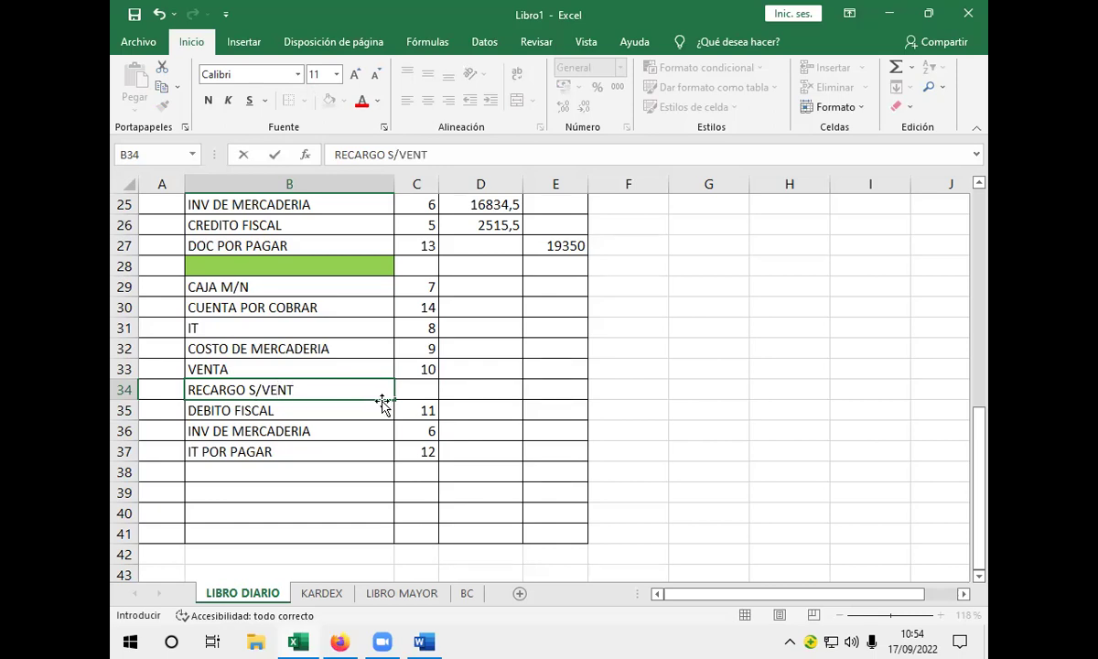
left_click(421, 390)
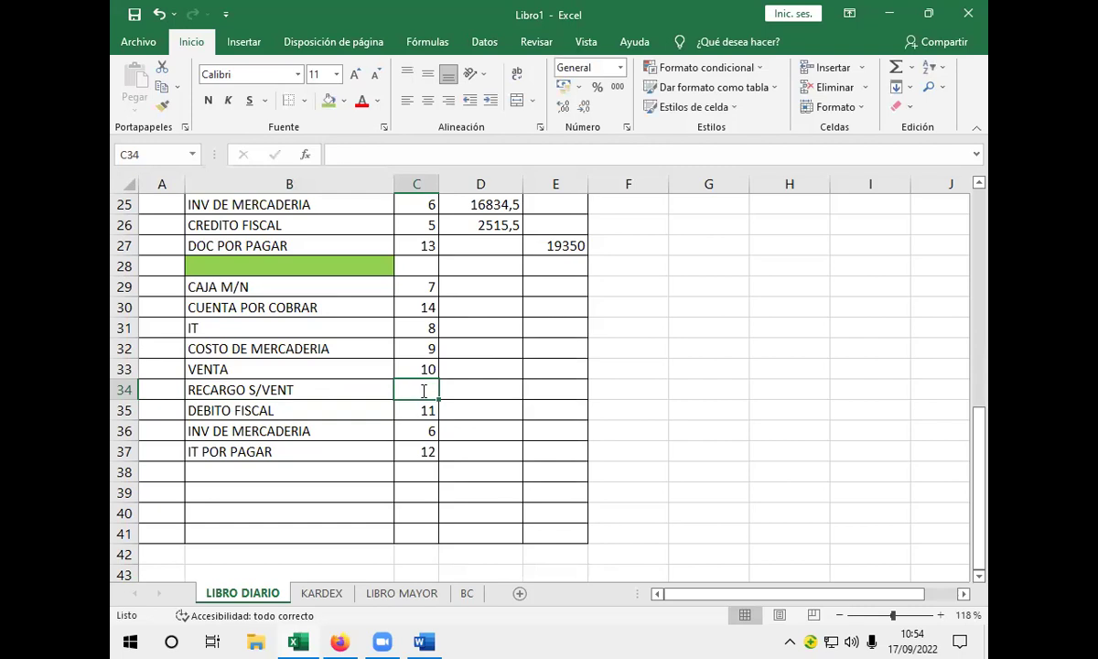
type("15")
key("Return")
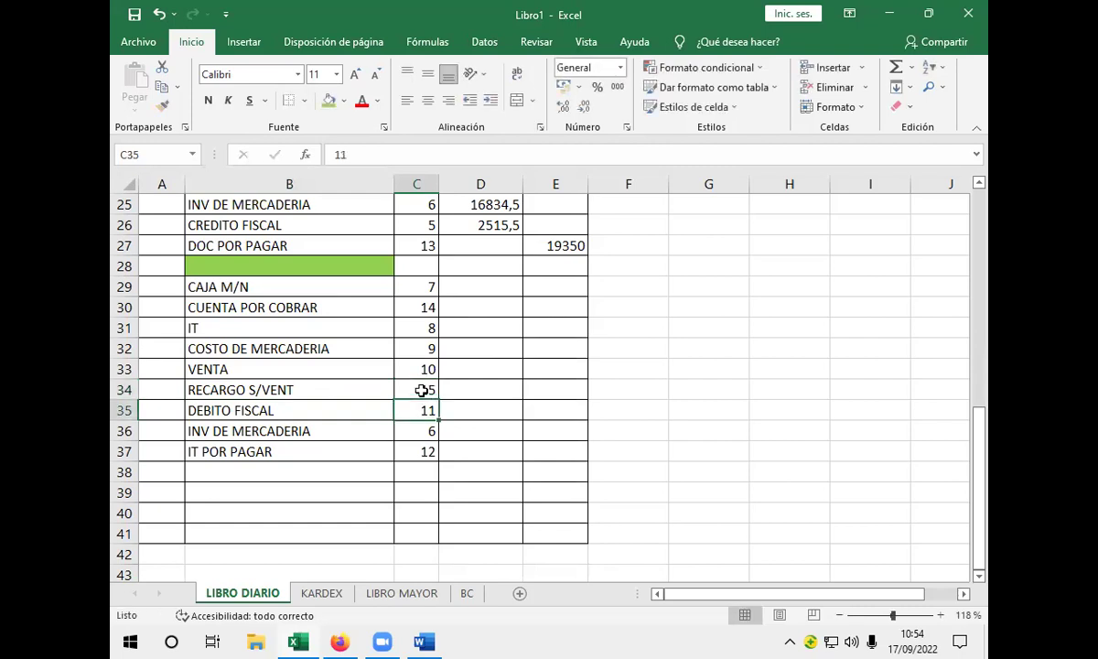
left_click(229, 409)
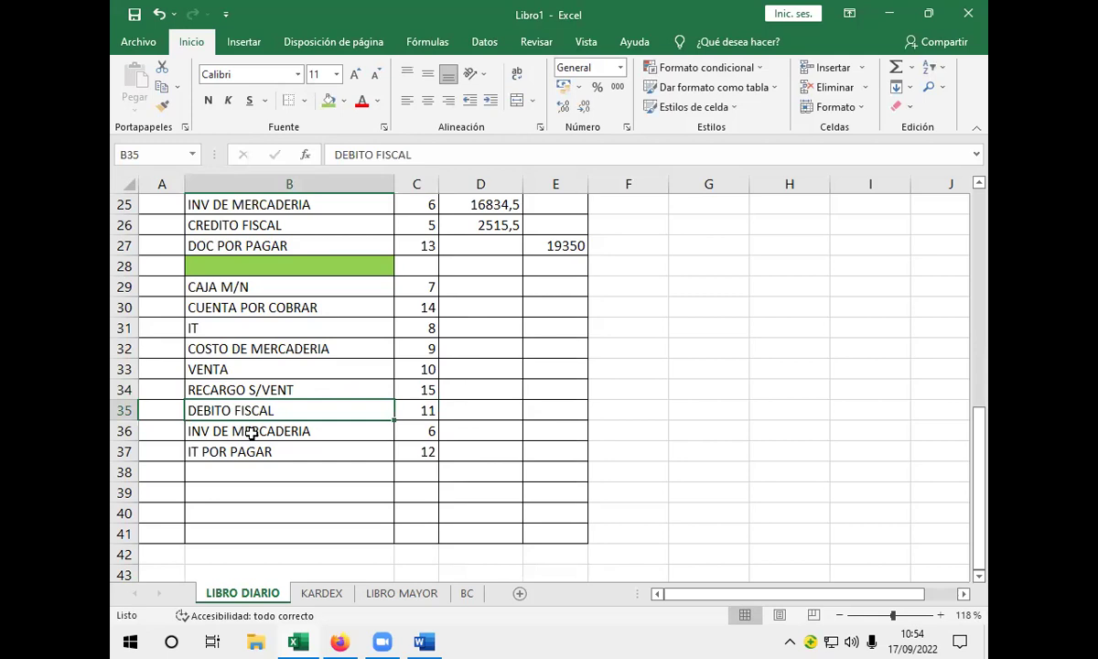
left_click(423, 431)
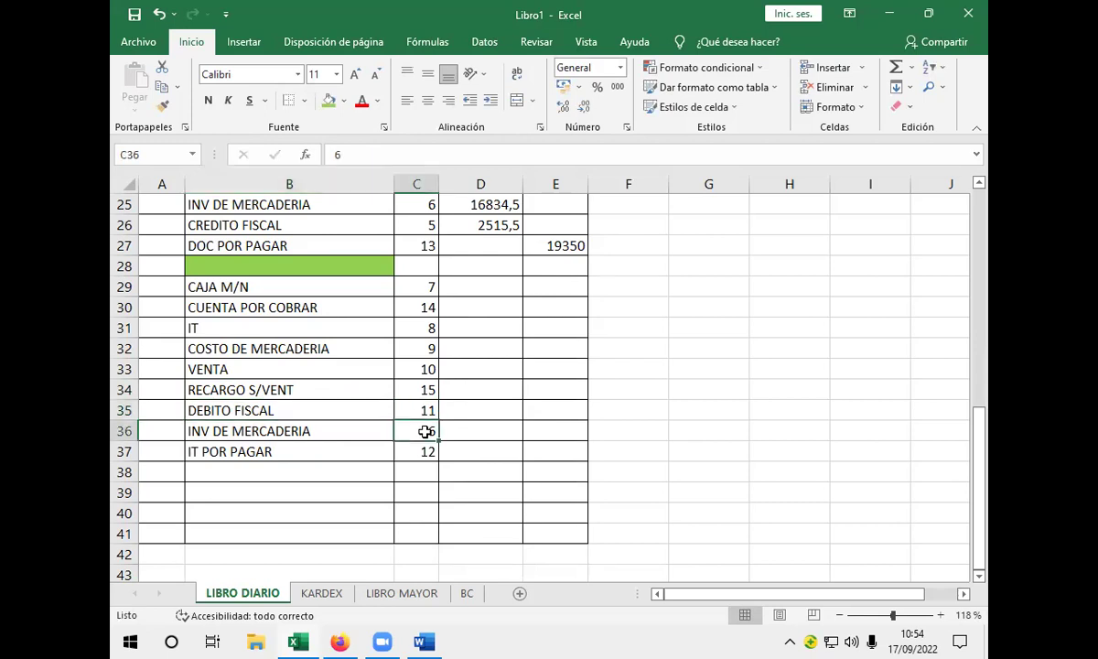
left_click(342, 455)
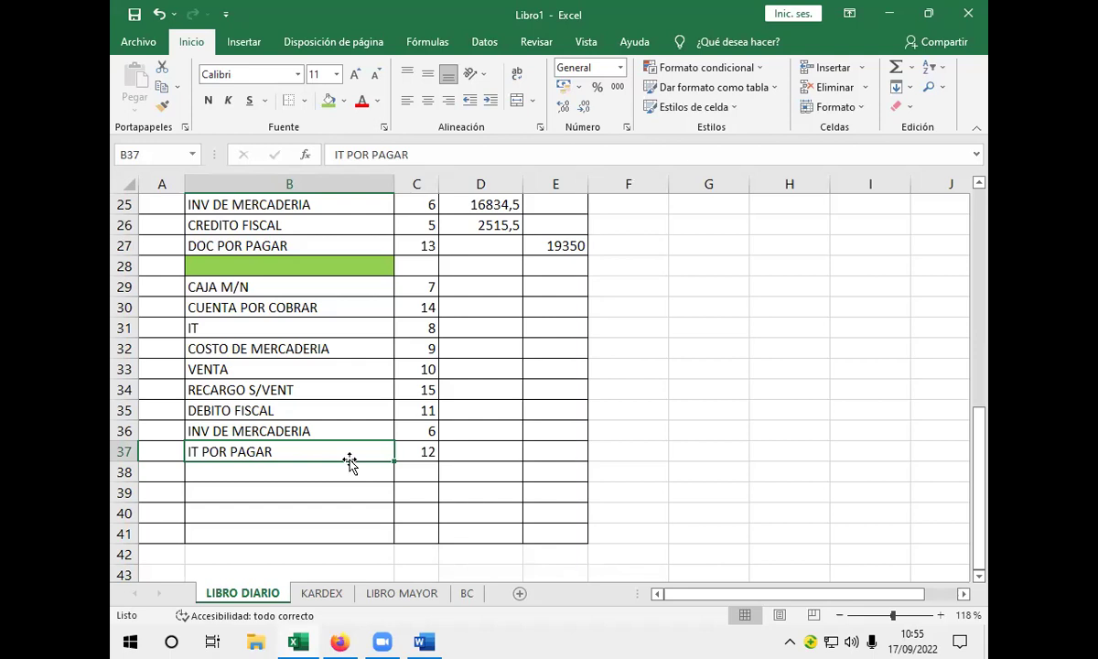
left_click(332, 386)
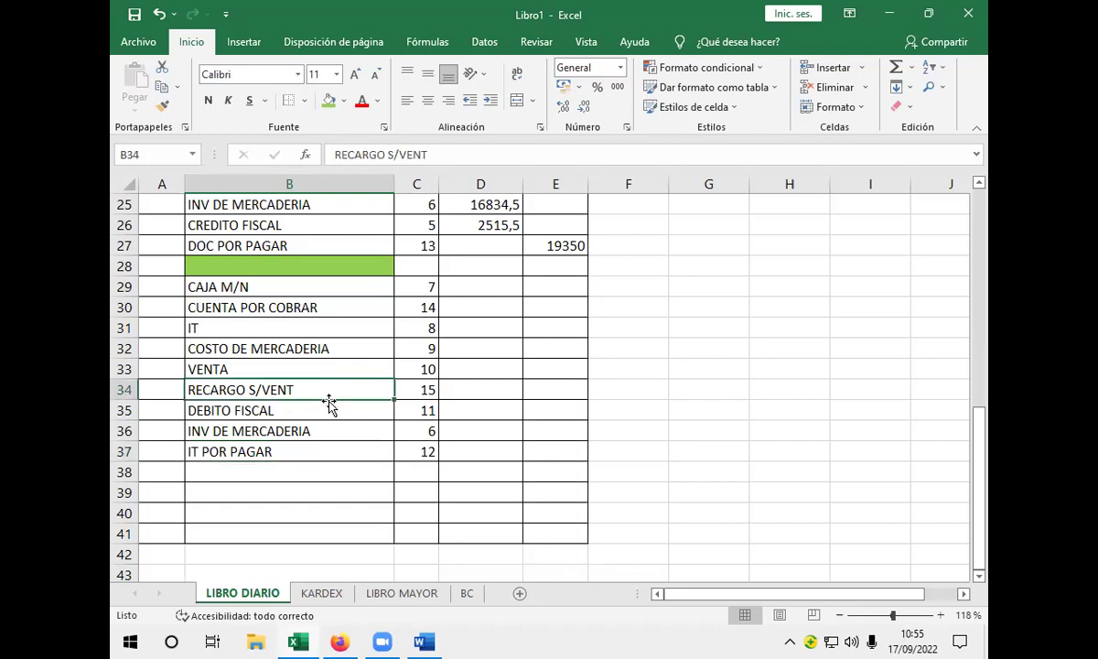
left_click(324, 432)
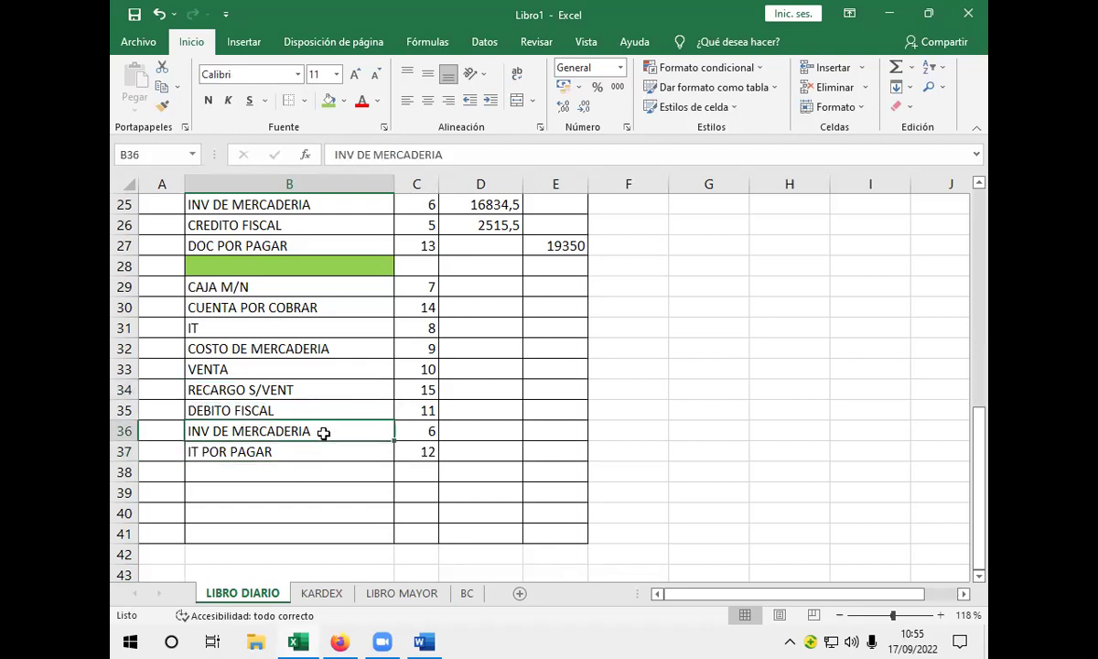
left_click(292, 389)
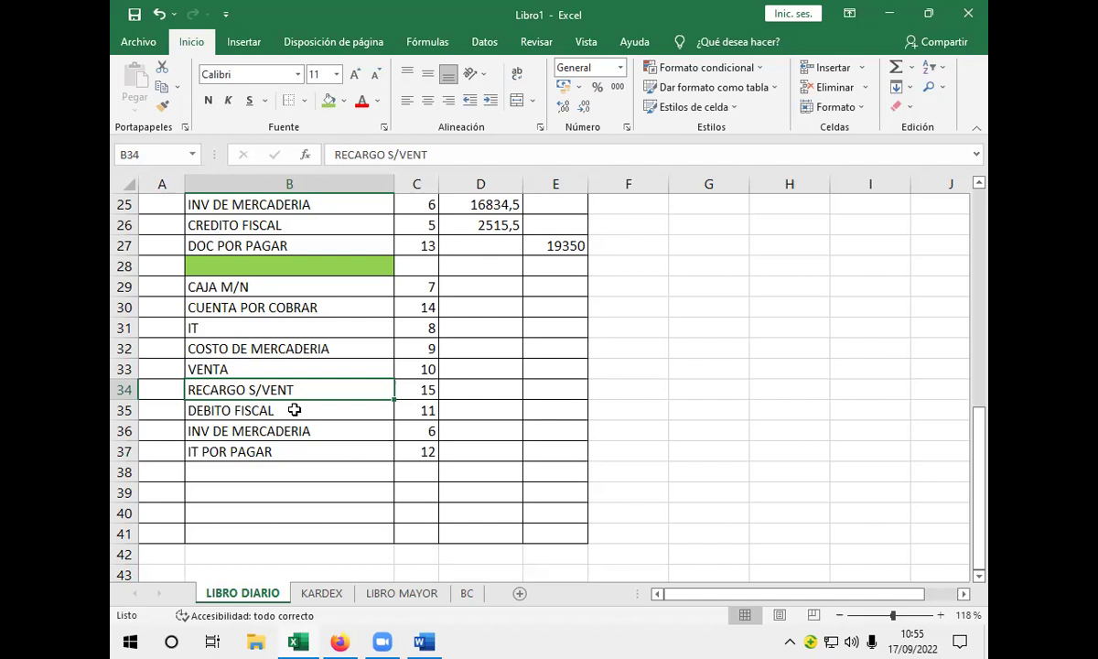
- Consult the bicycle sale terms in Word, and enter +(30*2485)*40% in D29 of the Excel journal as the CAJA M/N debit
left_click(515, 284)
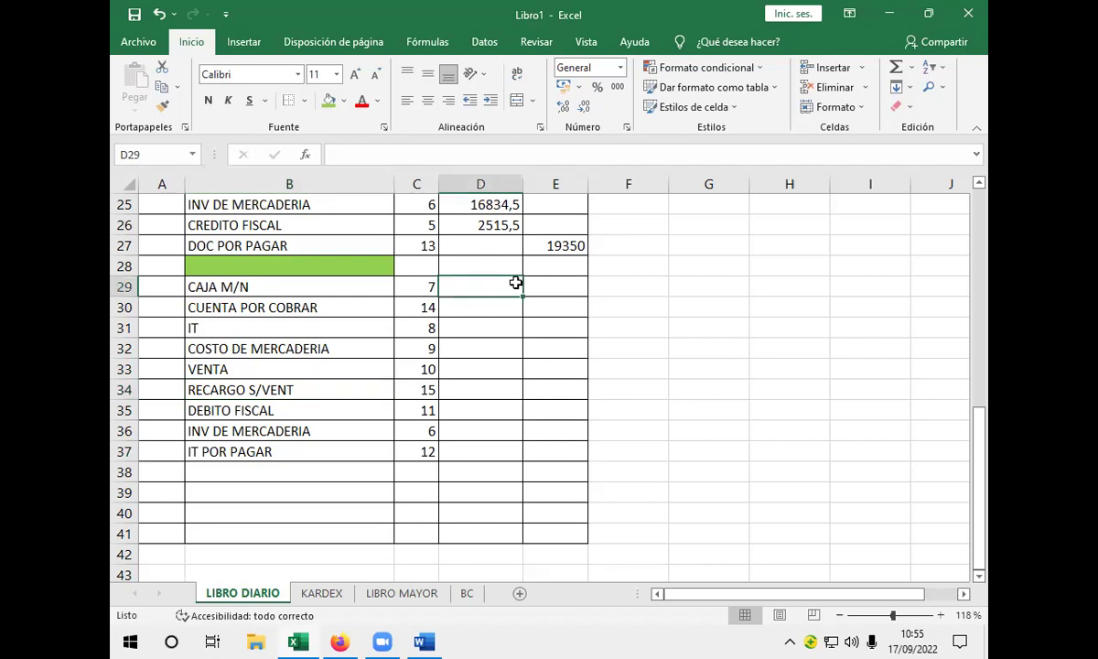
type("+")
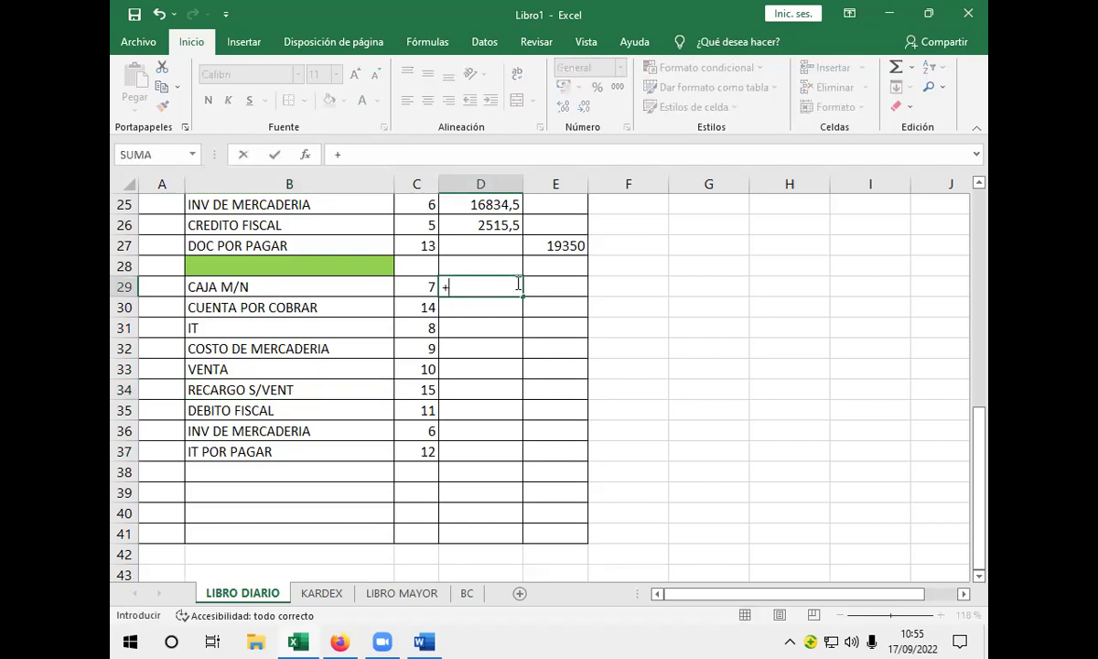
key("Escape")
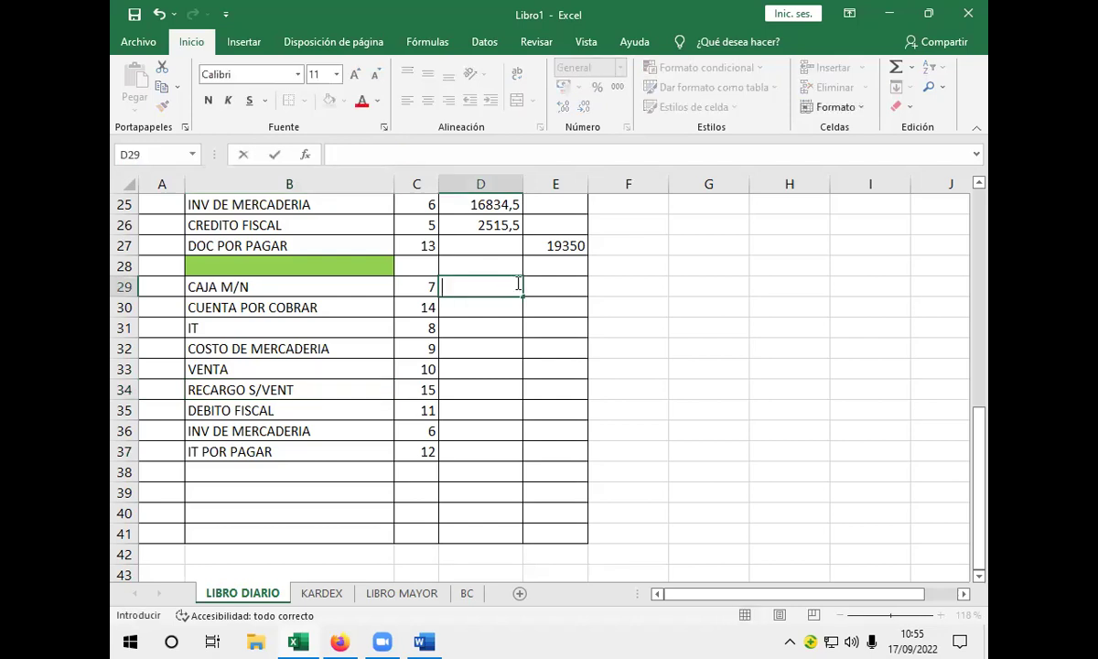
left_click(424, 641)
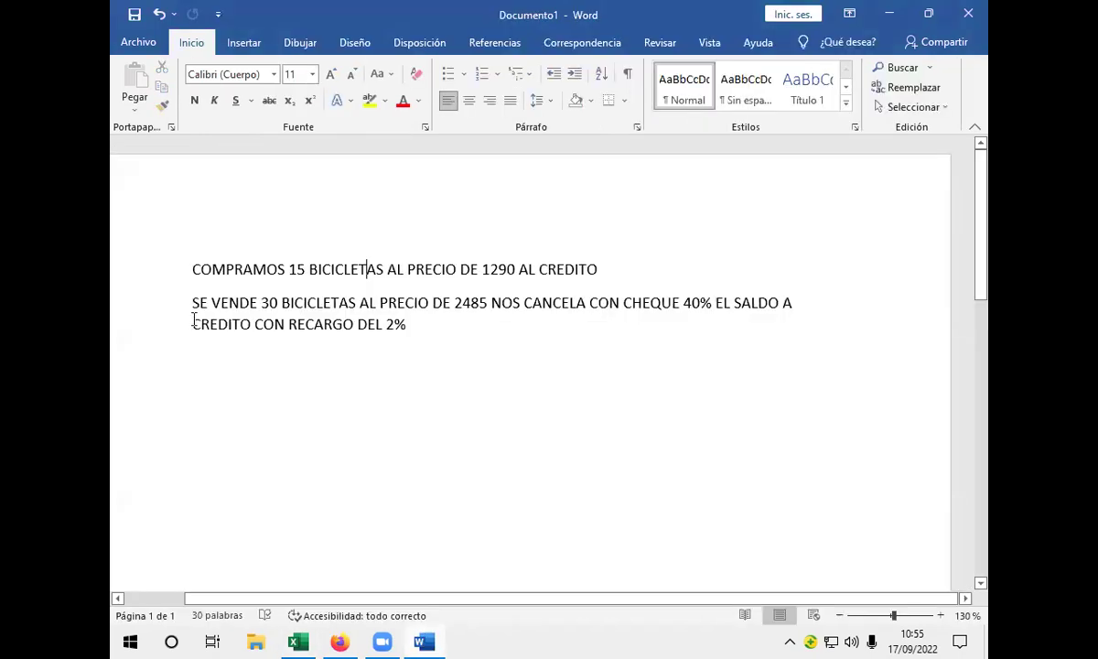
left_click(455, 303)
left_click(307, 640)
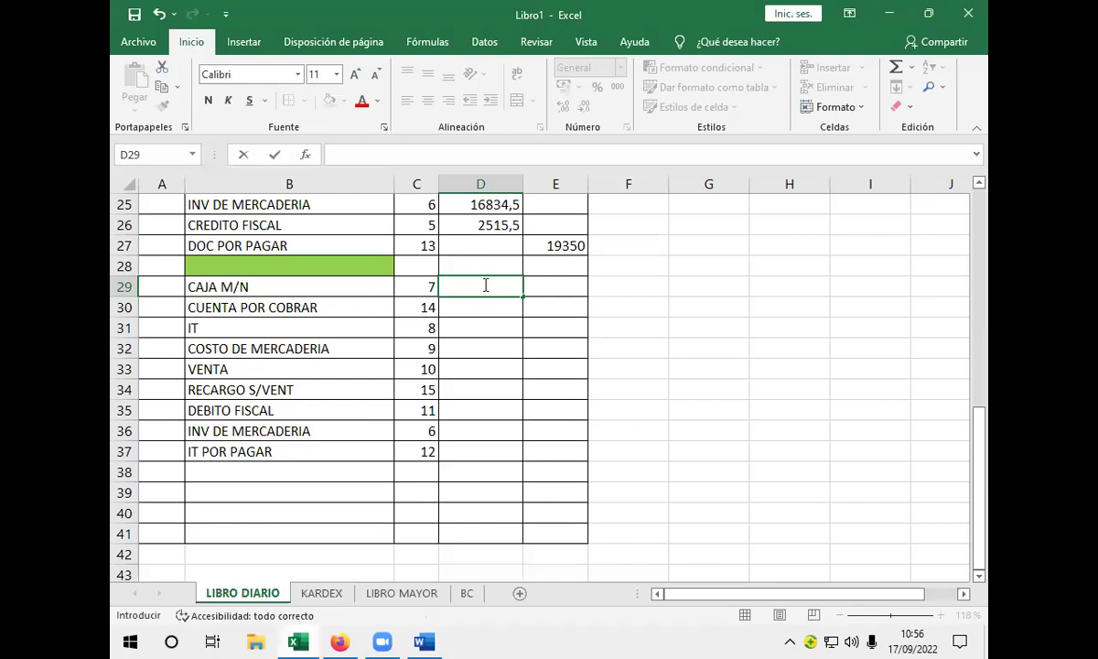
type("+")
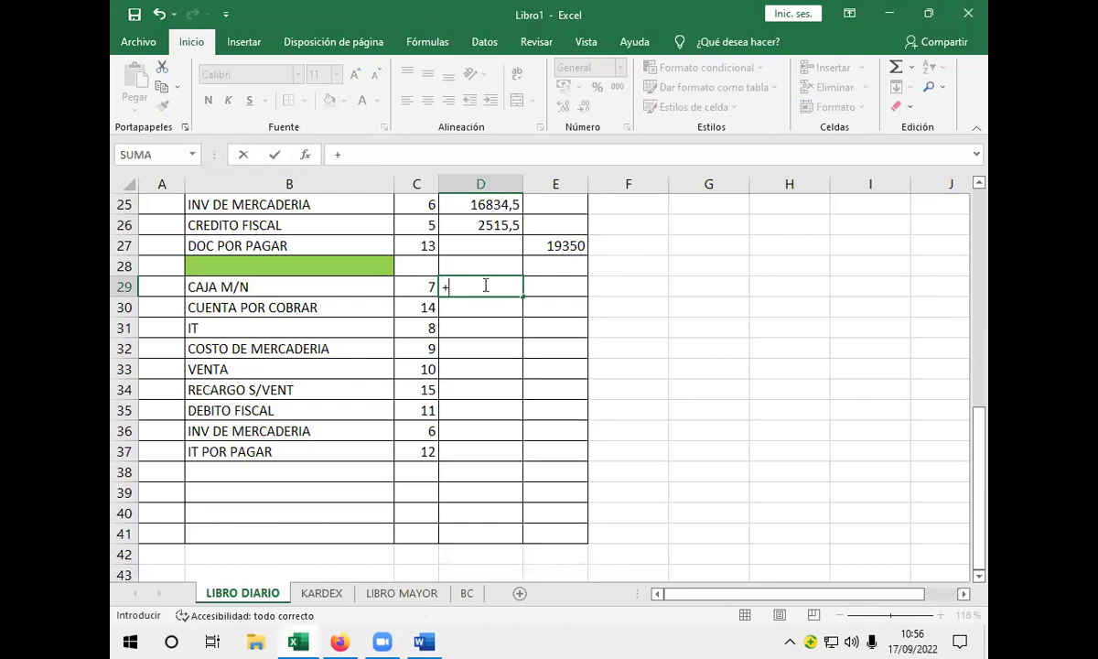
type("(")
type("30*")
type("2485")
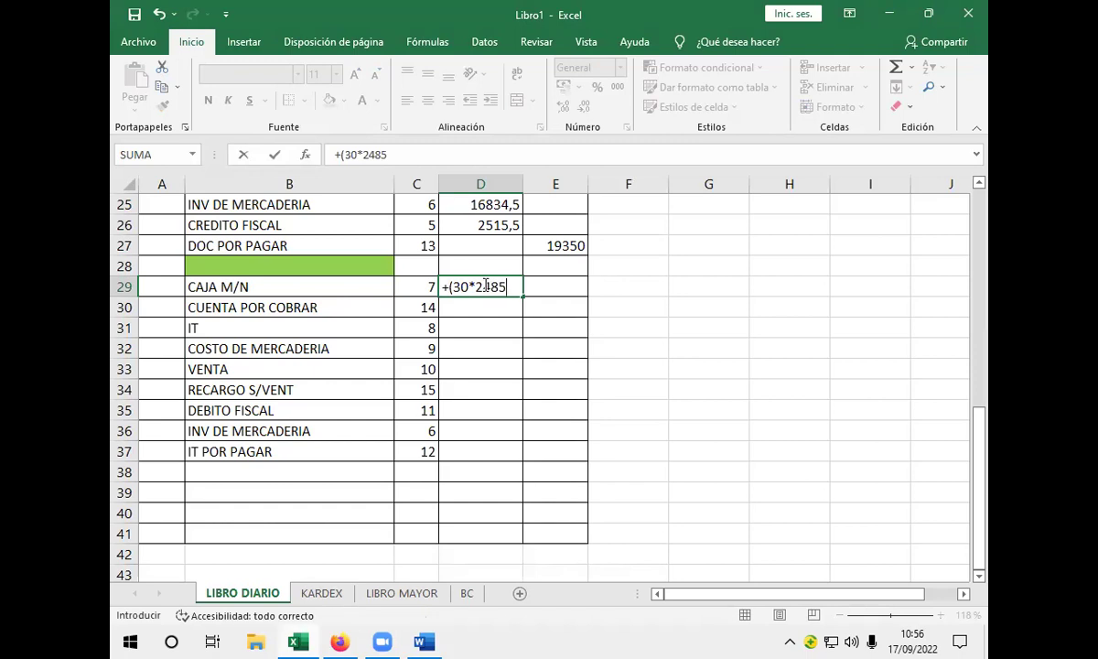
type(")*40%")
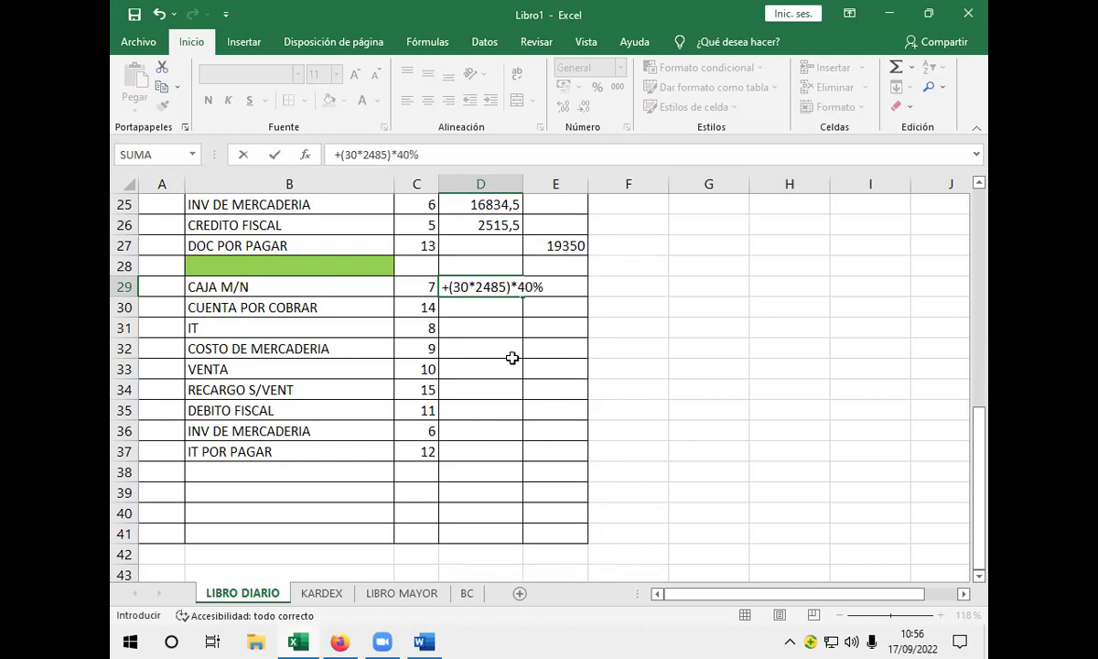
key("Return")
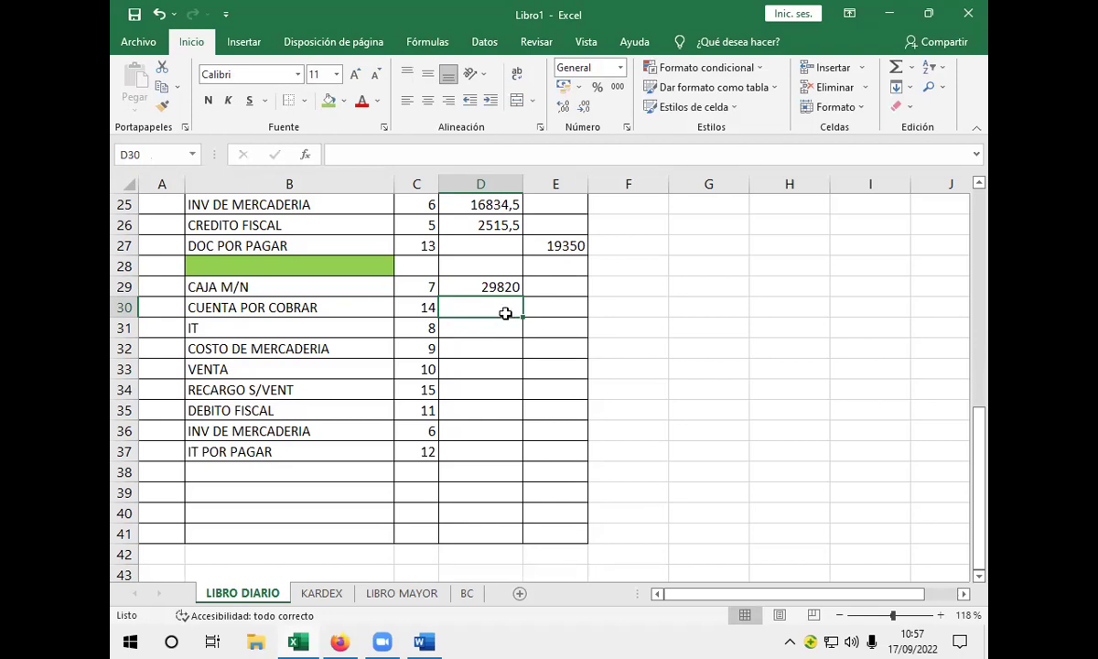
- Calculate the total sale amount in G29, beside the journal, with the formula +30*2485
left_click(736, 293)
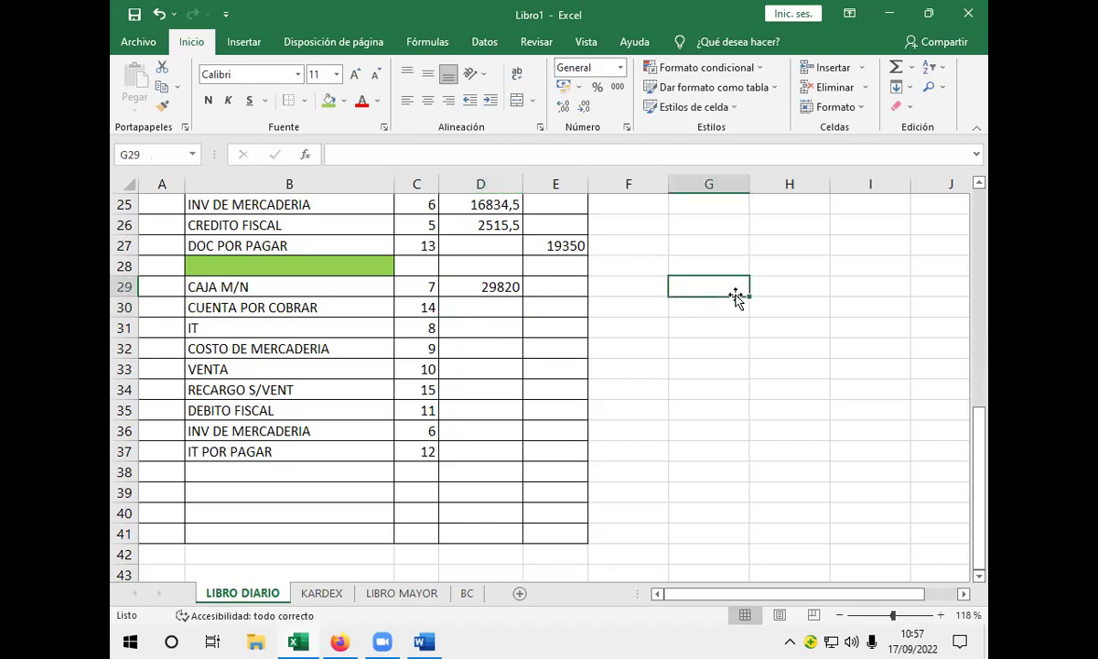
type("+")
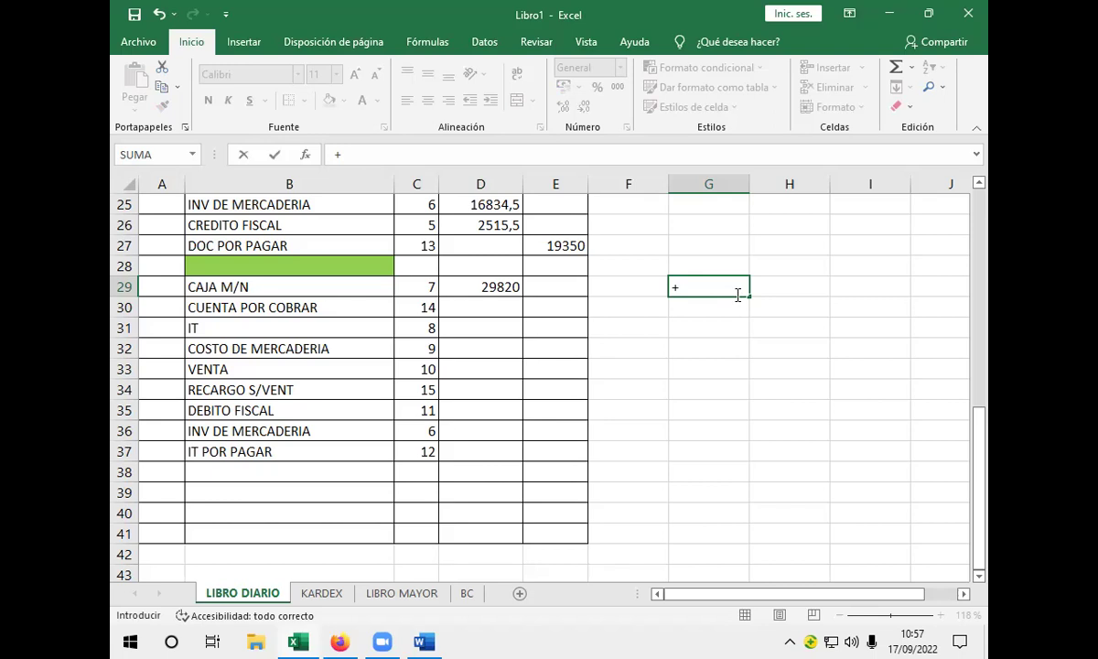
type("30*2485")
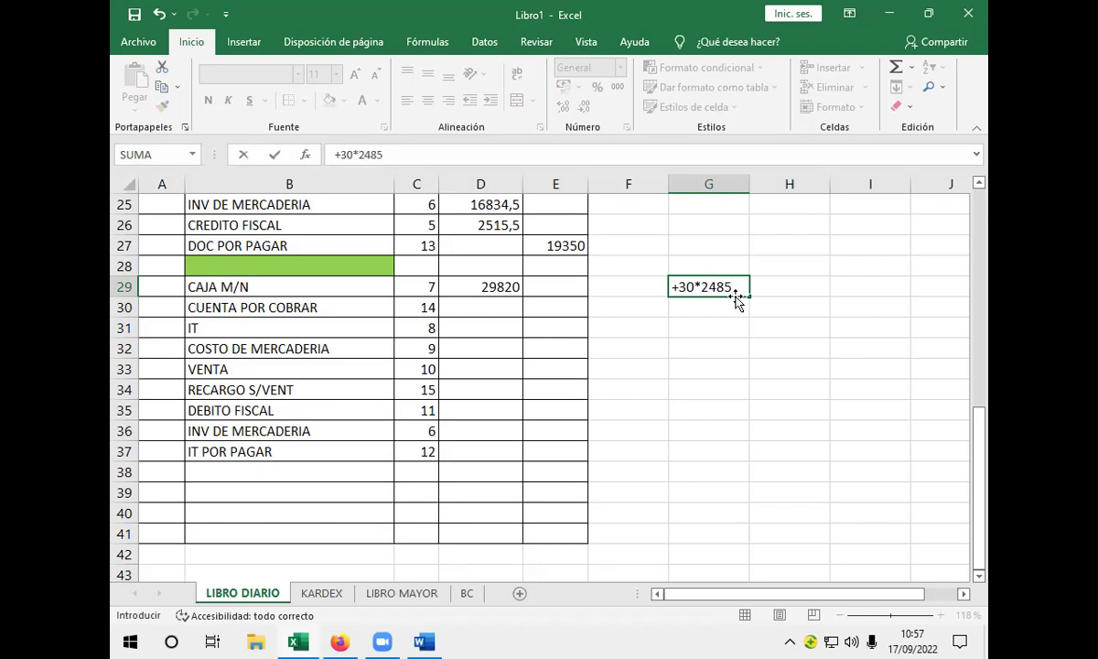
key("Return")
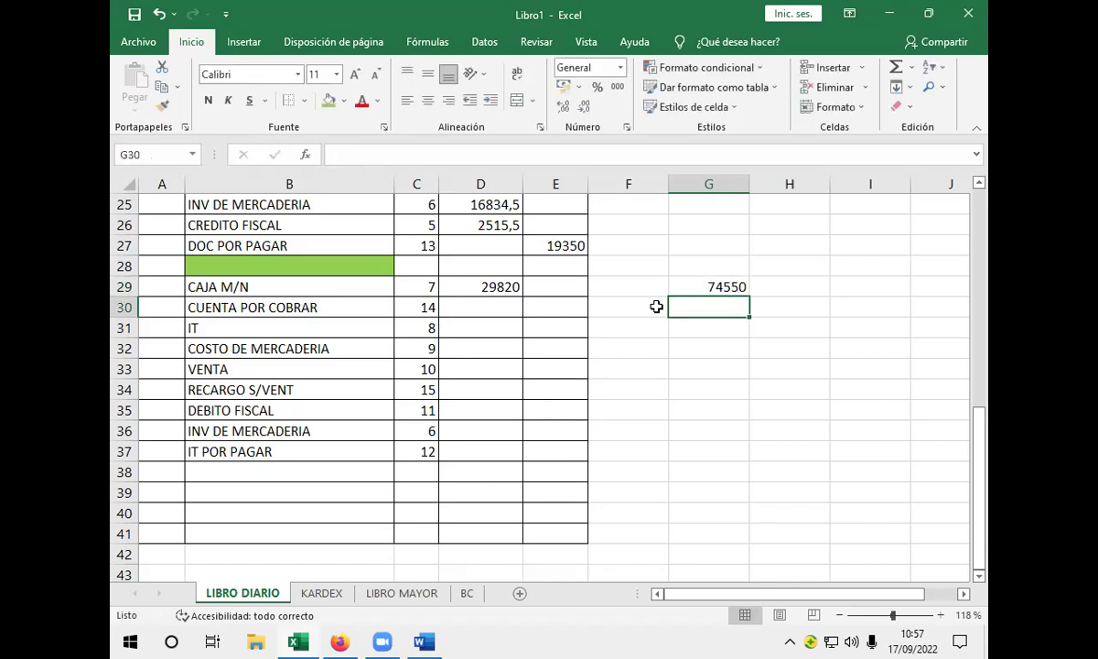
- Recheck the payment terms in Word, and calculate the cheque portion in G30 of the Excel sheet as +G29*40%
left_click(504, 309)
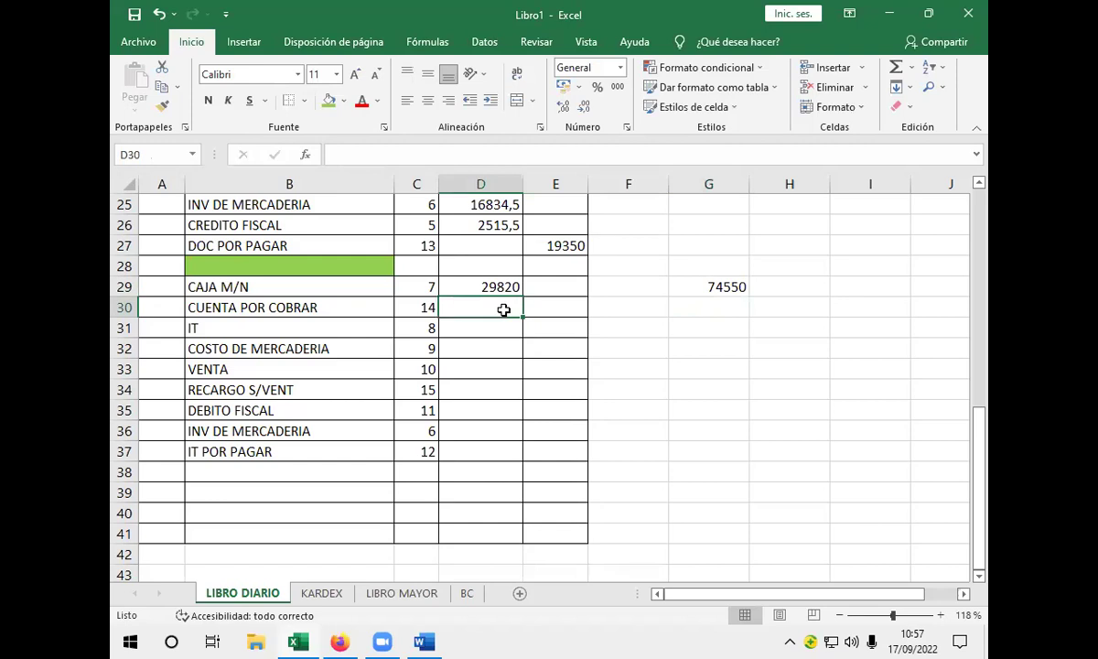
left_click(423, 641)
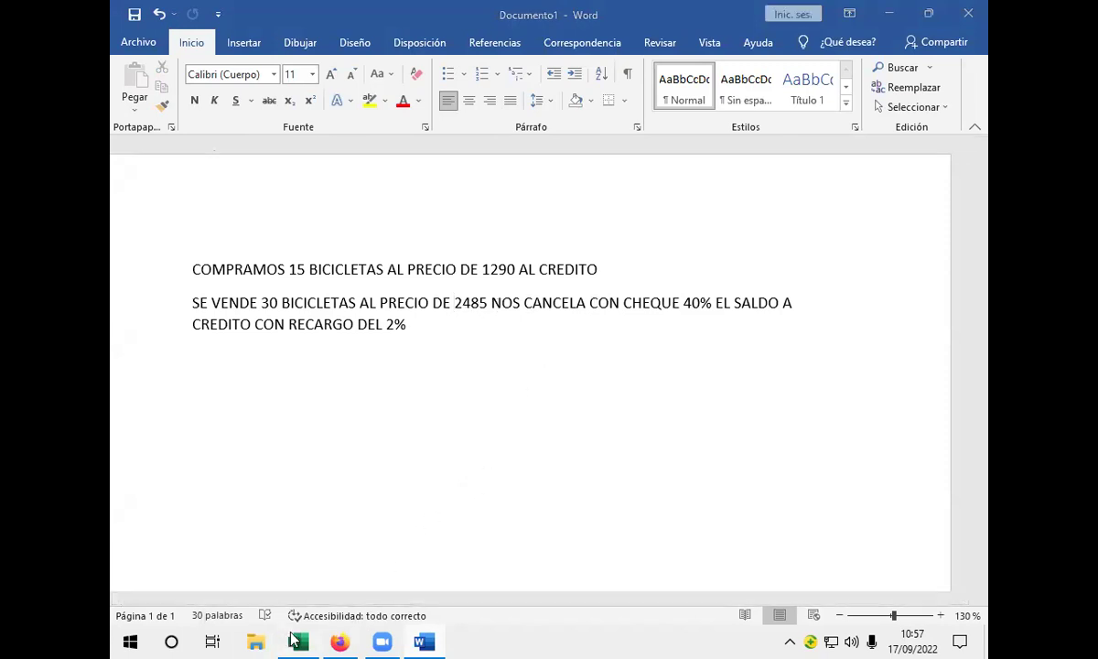
left_click(373, 571)
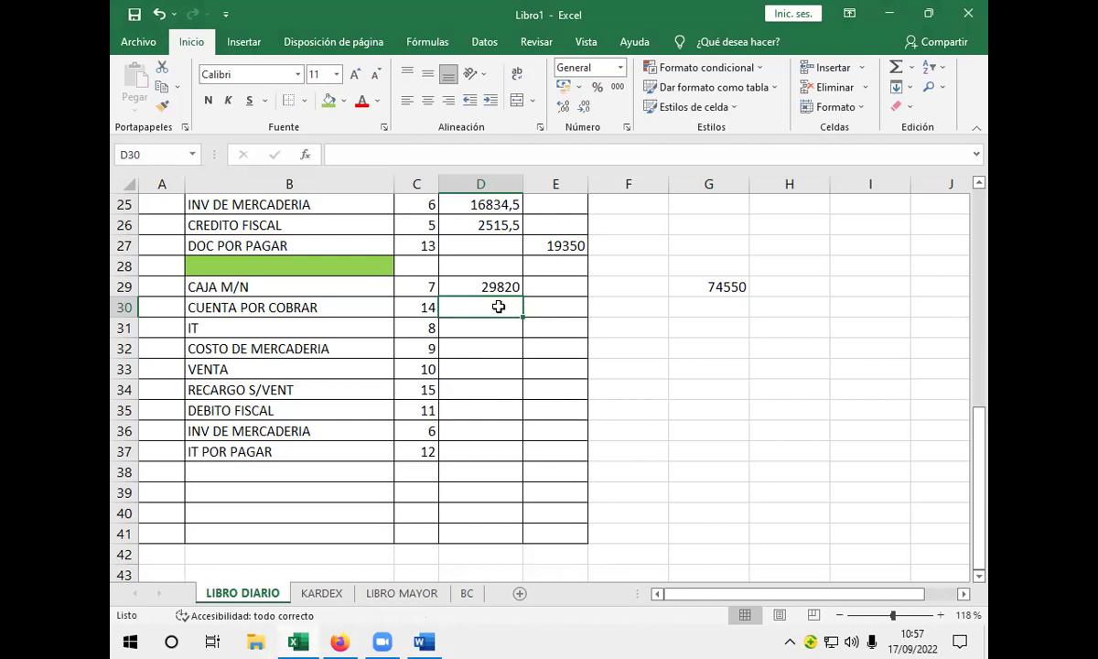
left_click(738, 308)
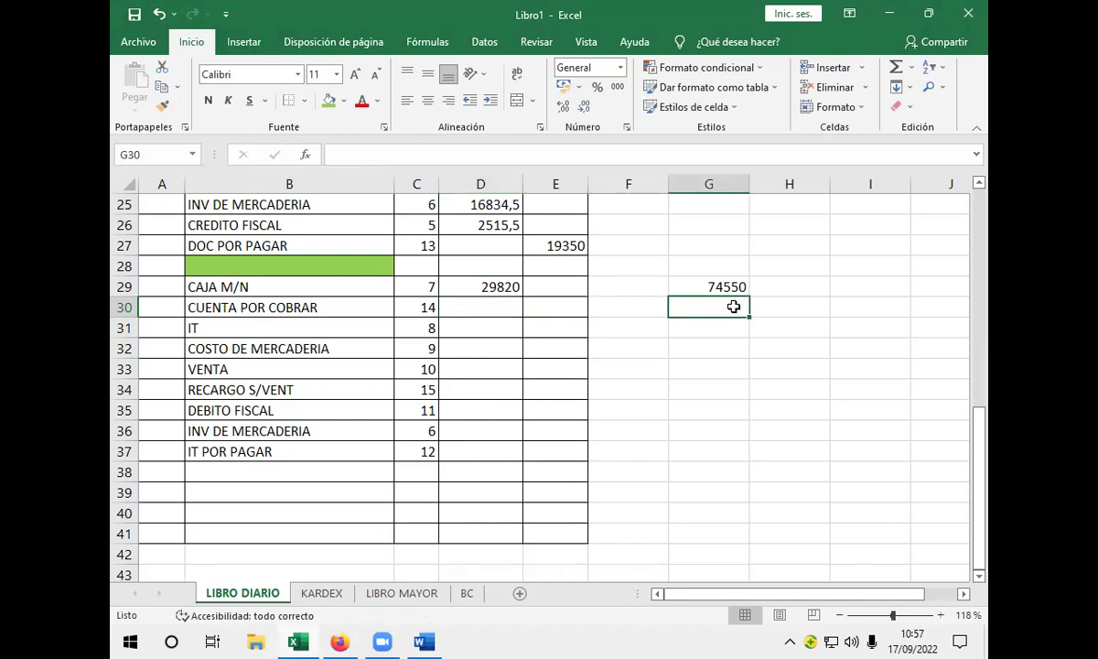
type("+")
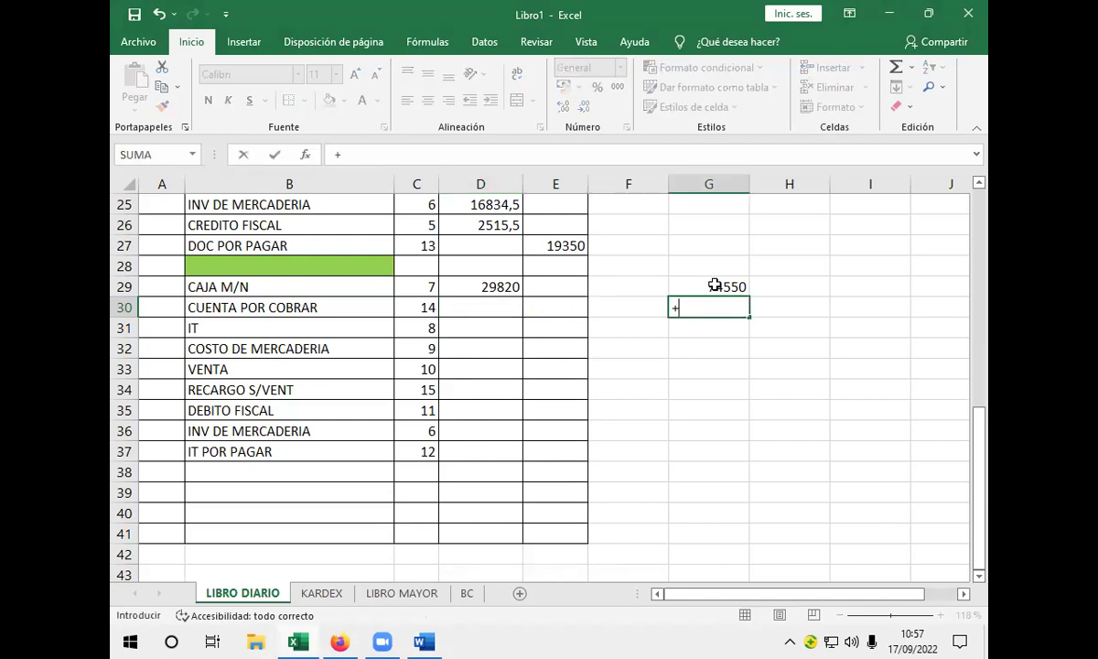
left_click(715, 287)
type("*")
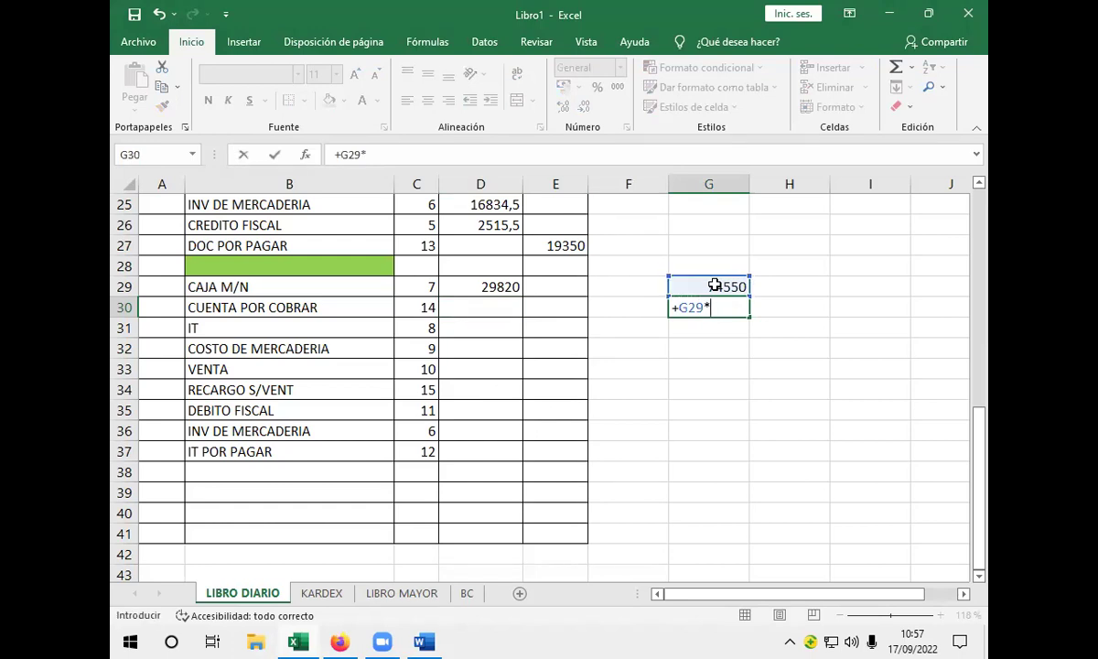
type("40%")
key("Return")
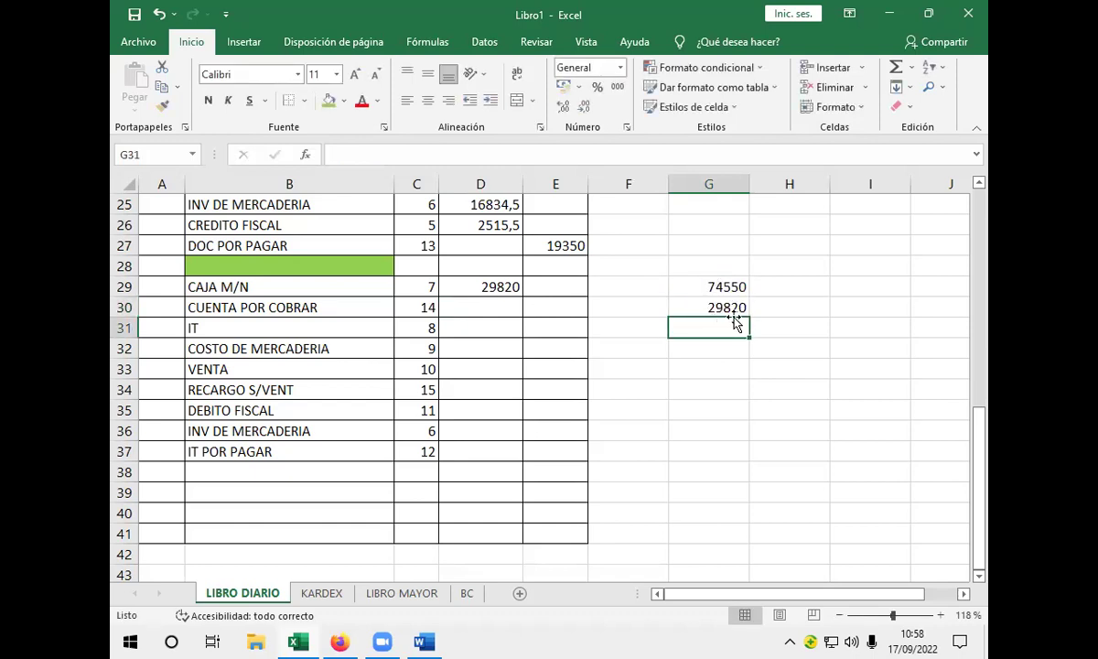
- Calculate the credit balance of the sale in H30 with the formula +G29*60%
left_click(767, 306)
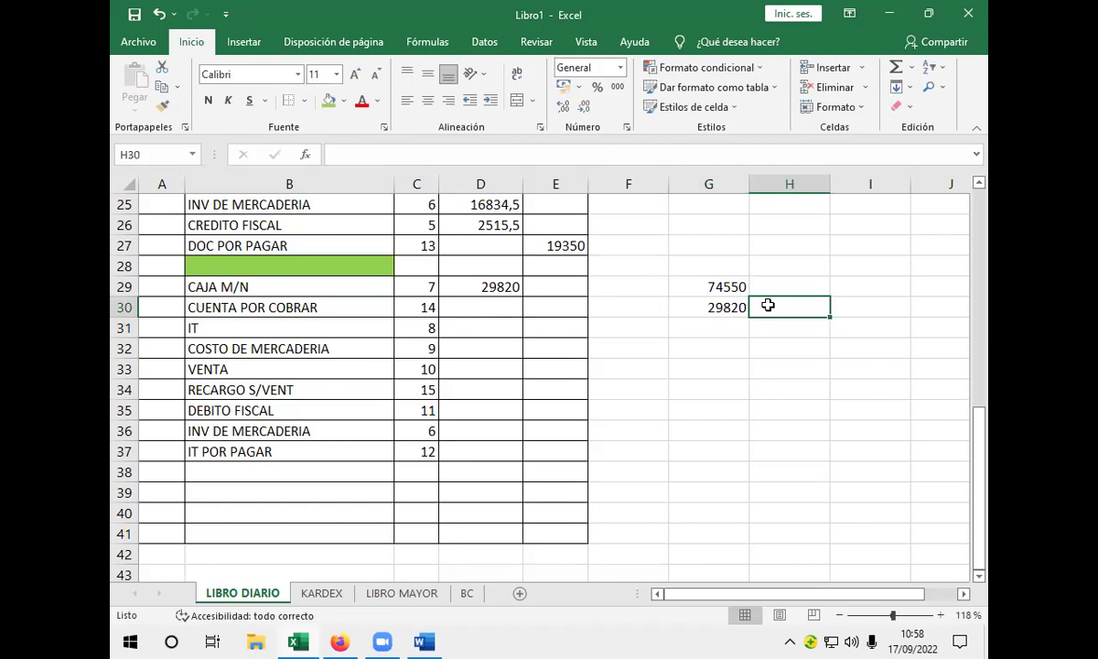
type("+")
left_click(720, 284)
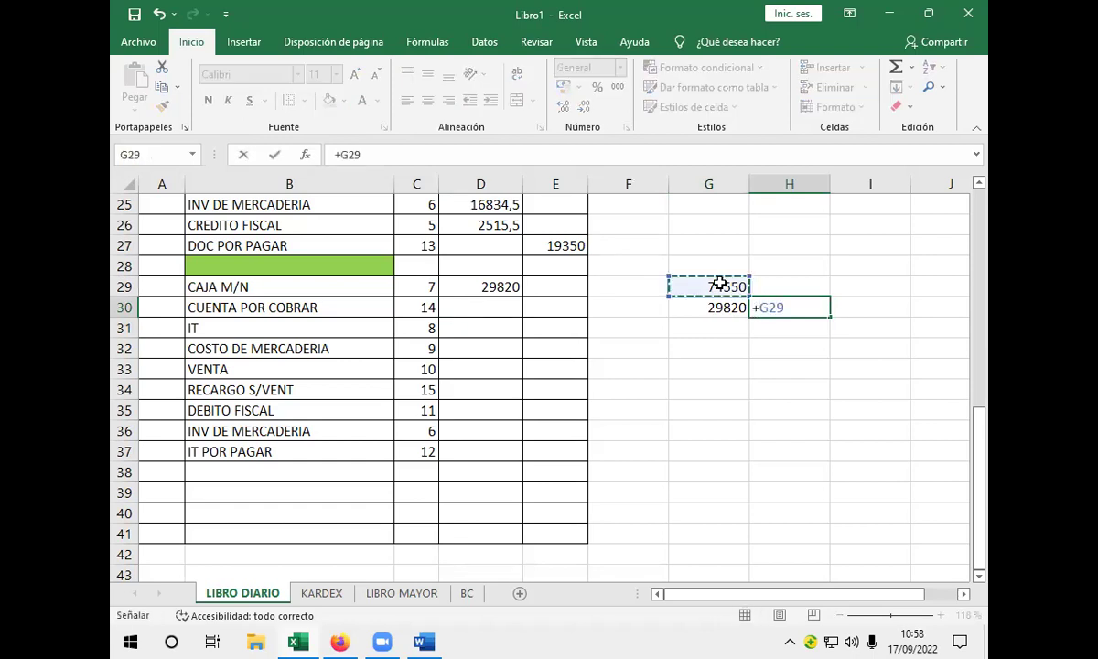
type("*")
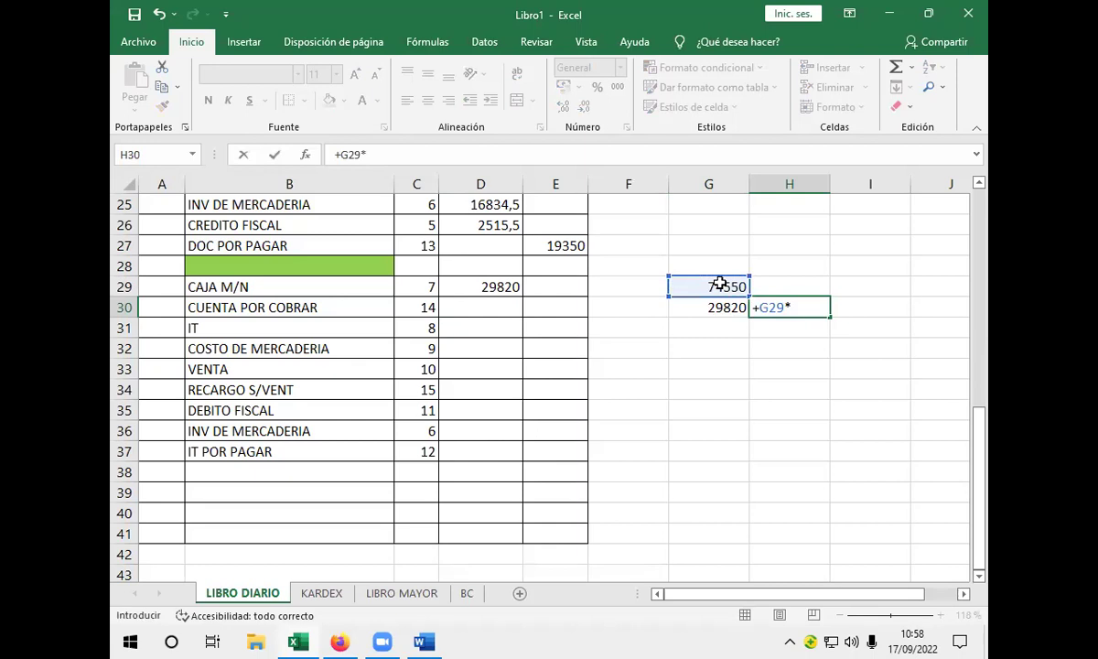
type("60%")
key("Return")
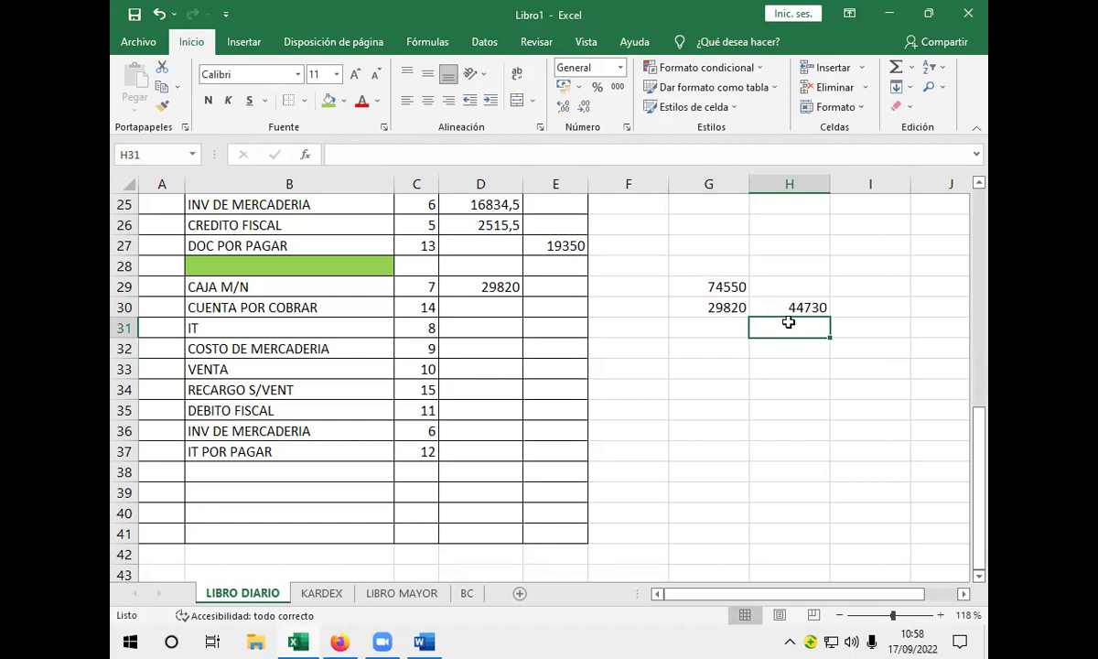
- Calculate the 2% surcharge on the credit balance in H31 with the formula +H30*2%
type("+")
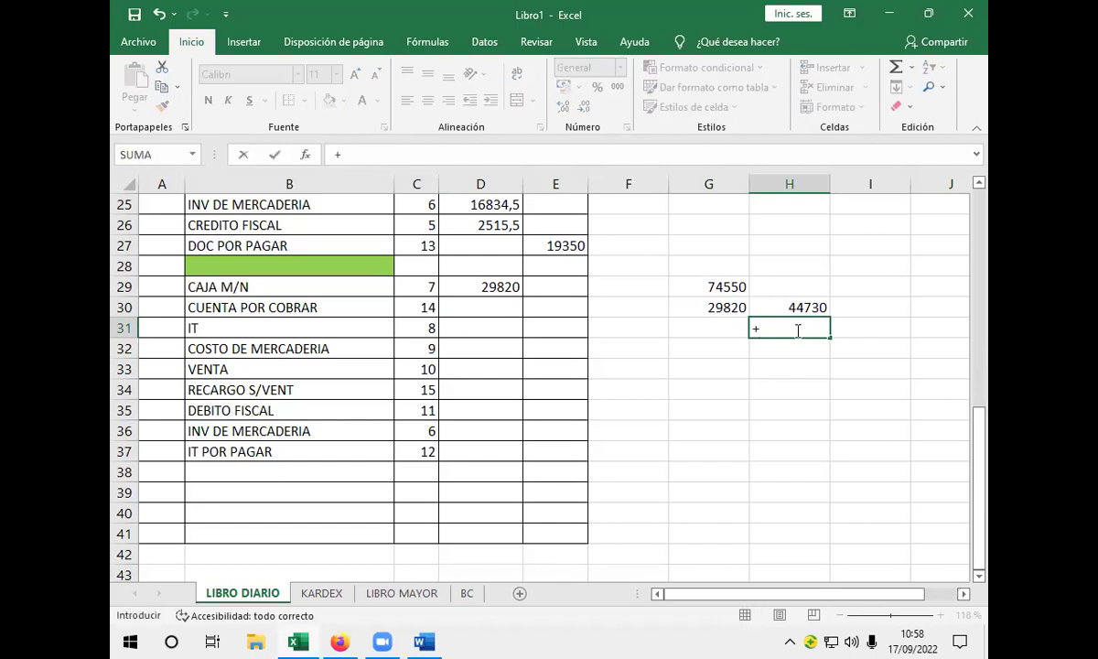
left_click(807, 310)
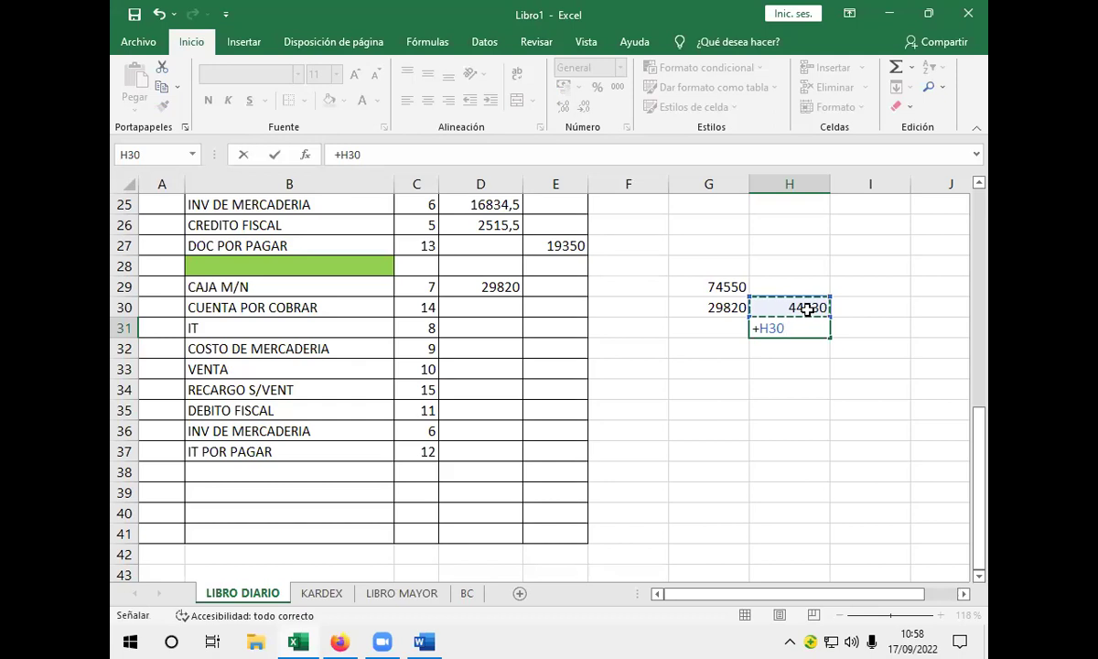
type("*2%")
key("Return")
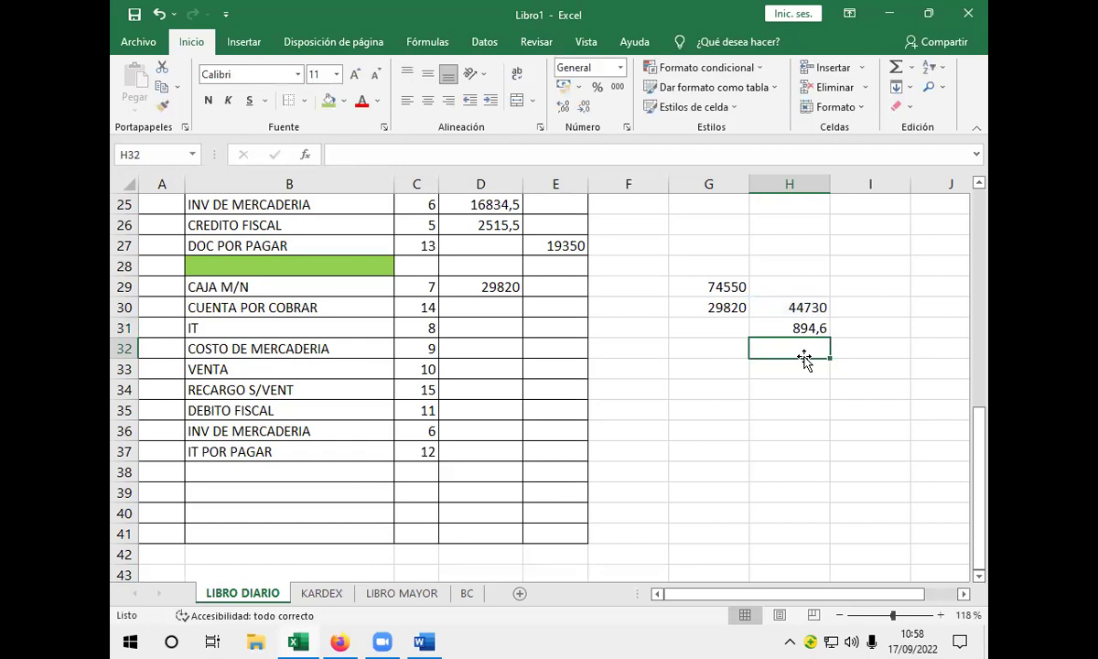
- Add the credit balance and its surcharge in H32 with the formula +H30+H31
type("+H30+")
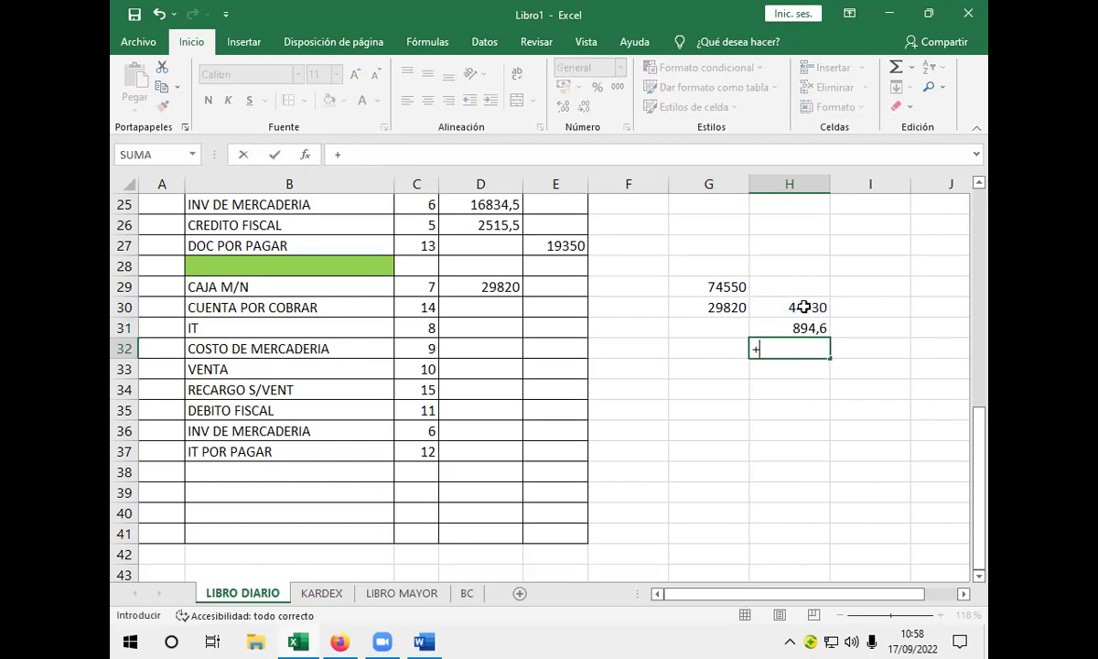
left_click(802, 307)
type("+")
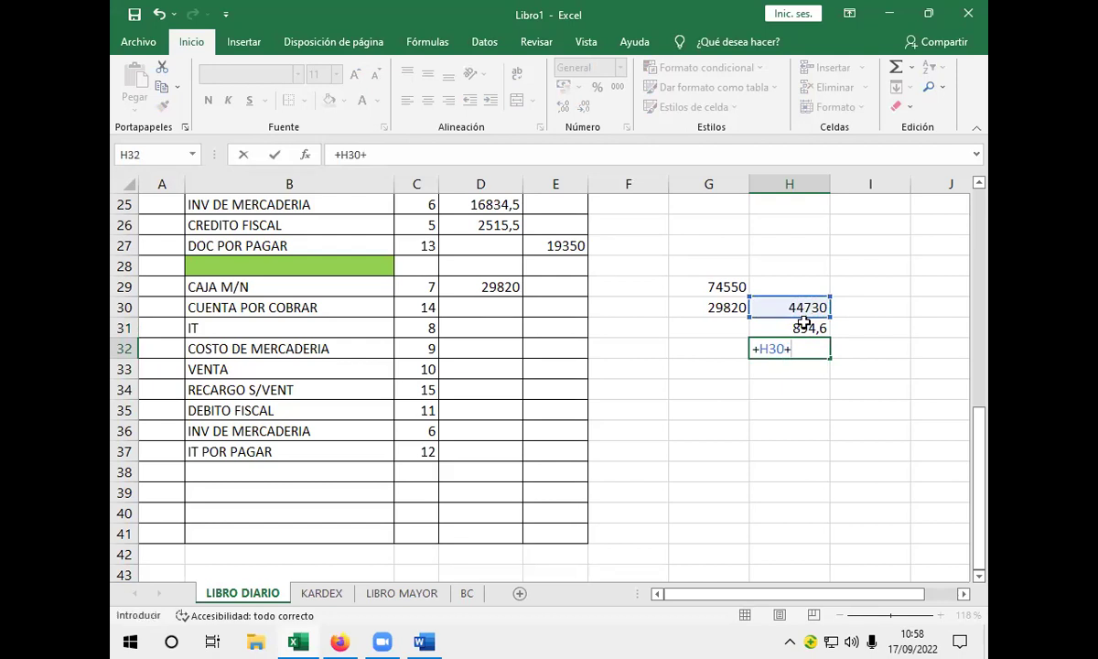
left_click(802, 325)
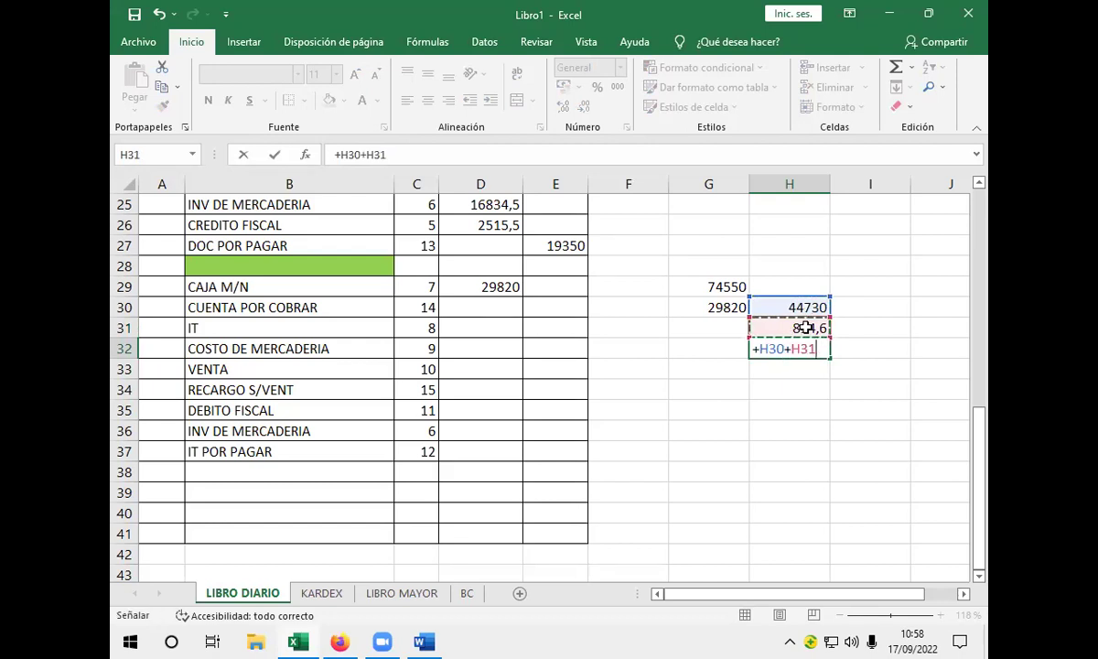
key("Return")
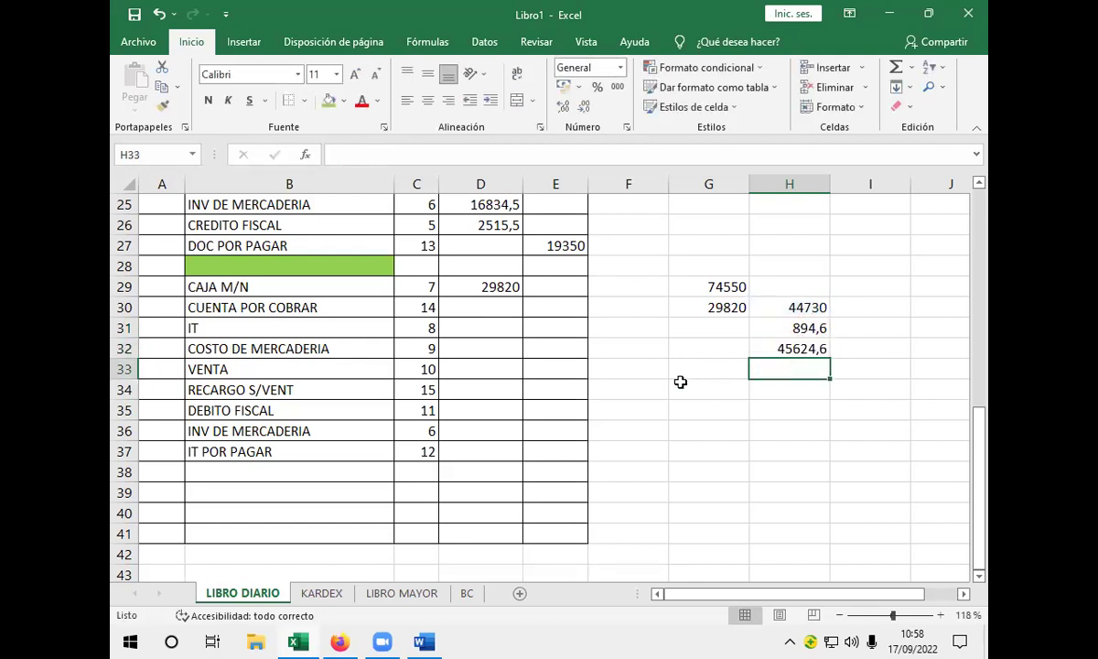
- Enter the credit portion of the sale in D30, the CUENTA POR COBRAR debit, as +((30*2485)*60%)
left_click(481, 310)
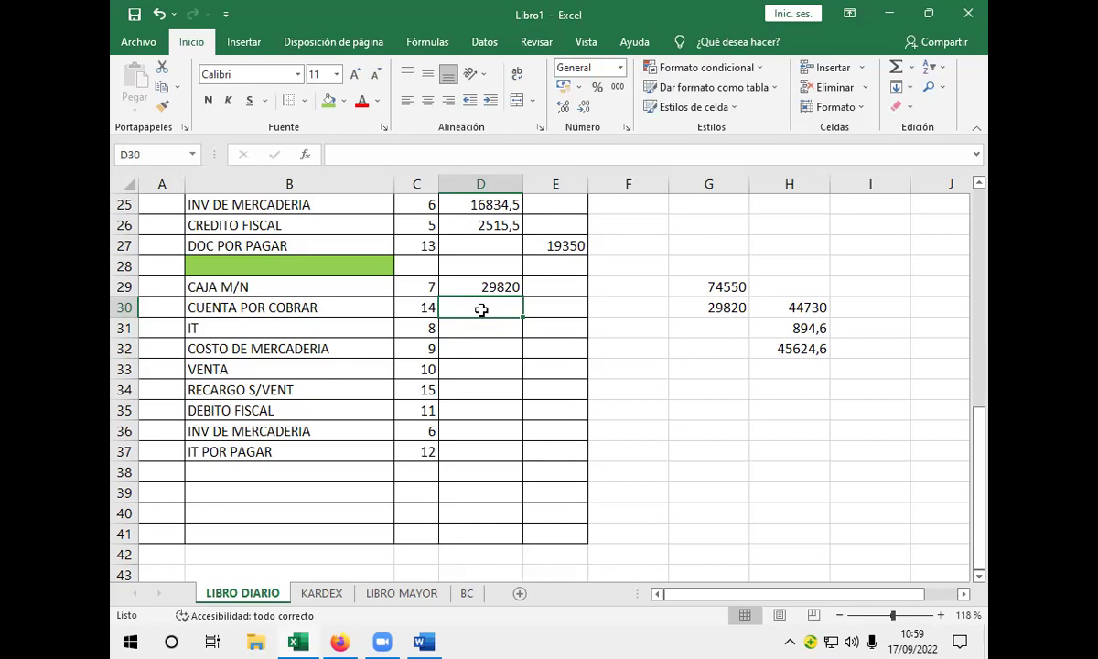
type("+")
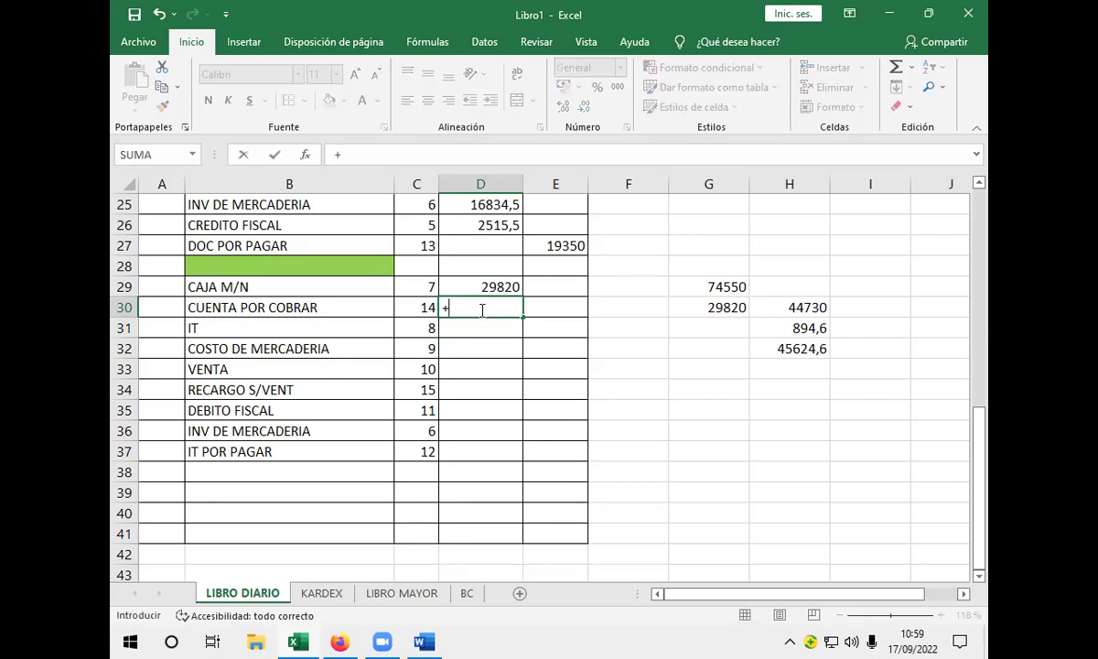
type("((")
type("30*")
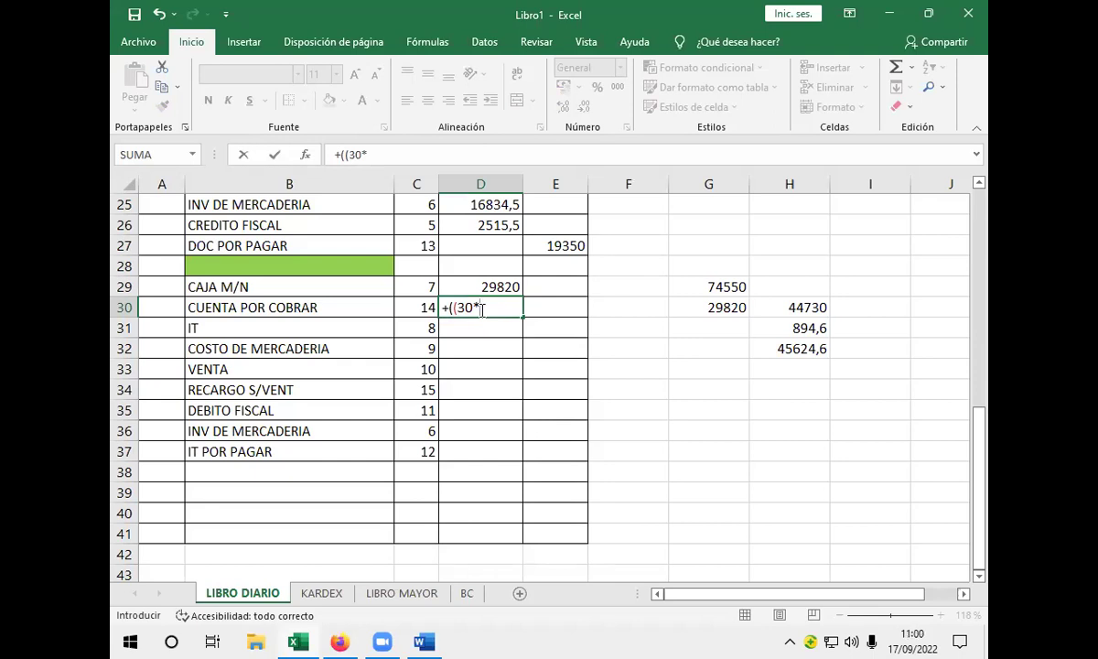
type("2485")
type(")")
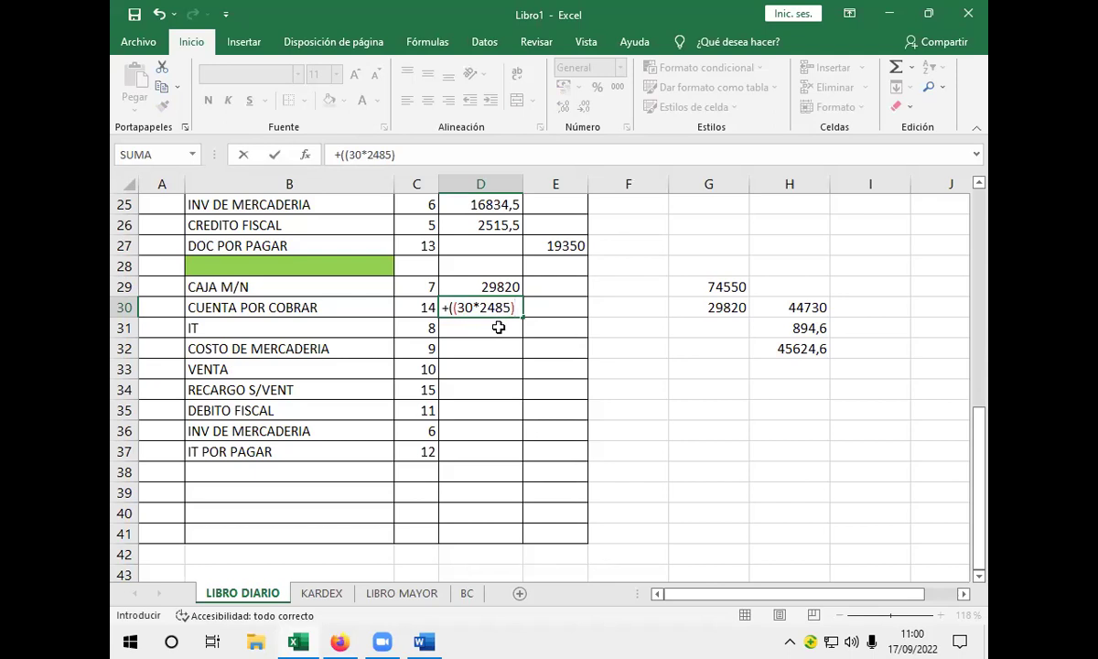
type("*60%)")
key("Return")
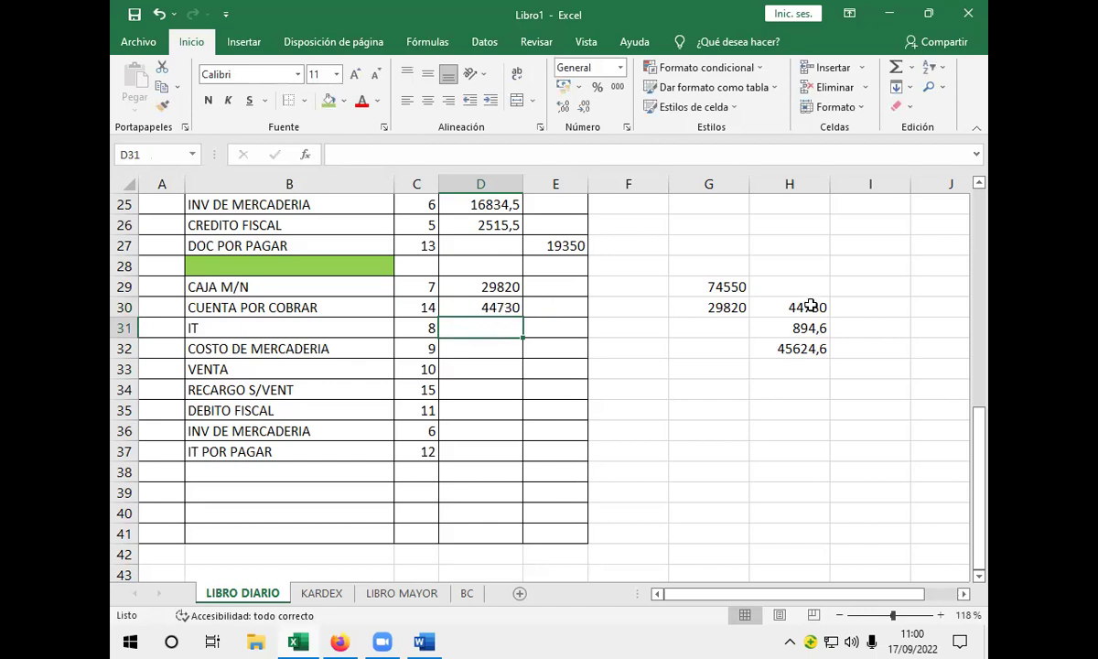
- Append the 2% surcharge, +(44730*2%), to the CUENTA POR COBRAR formula in D30 and compare it with the helper total in H32
left_click(498, 307)
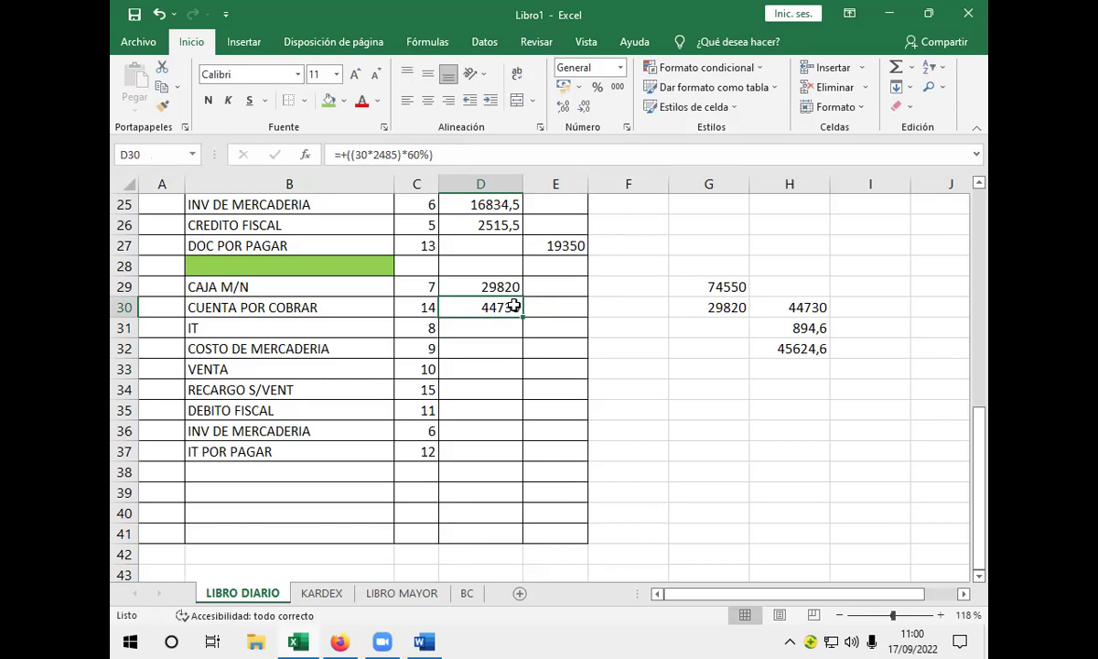
double_click(515, 306)
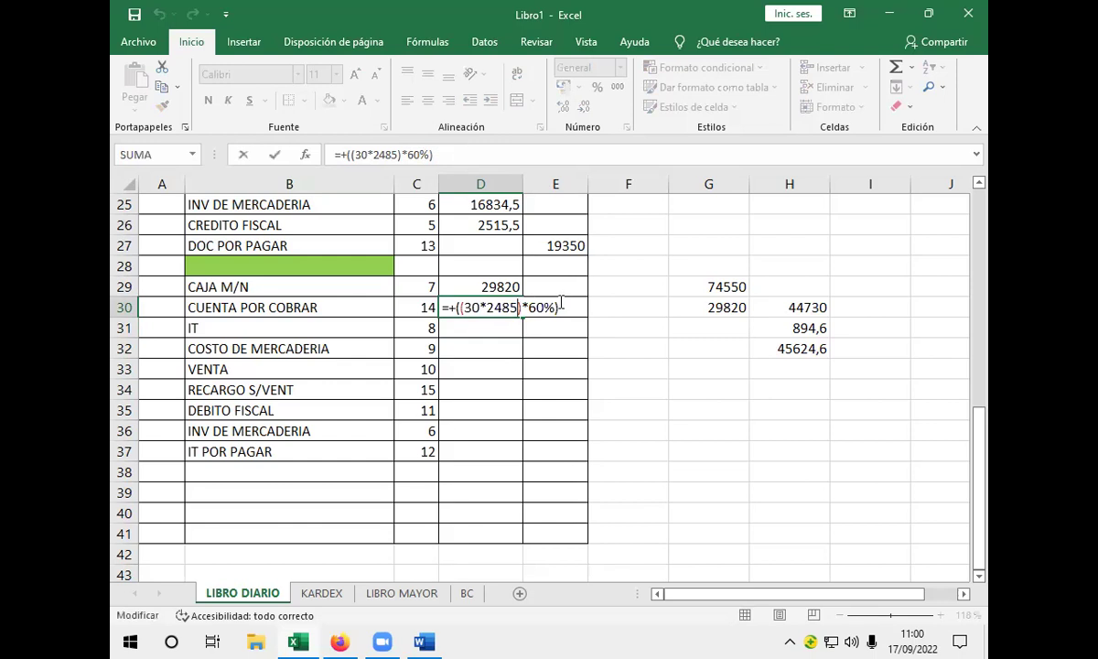
type("*")
key("BackSpace")
type("+(44")
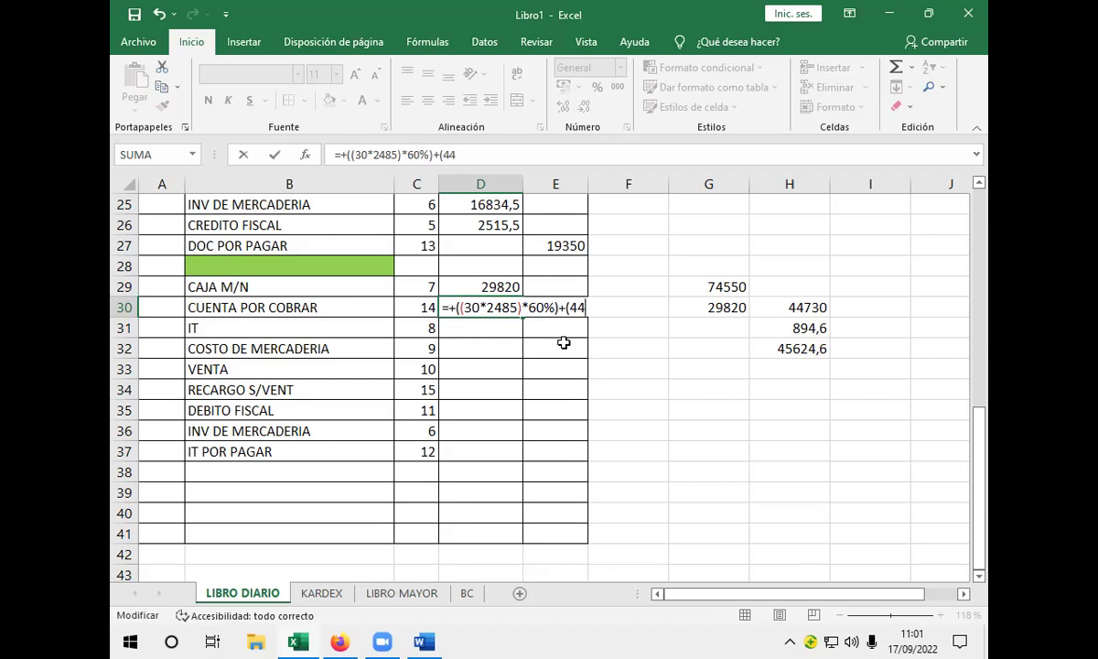
type("730*2%)")
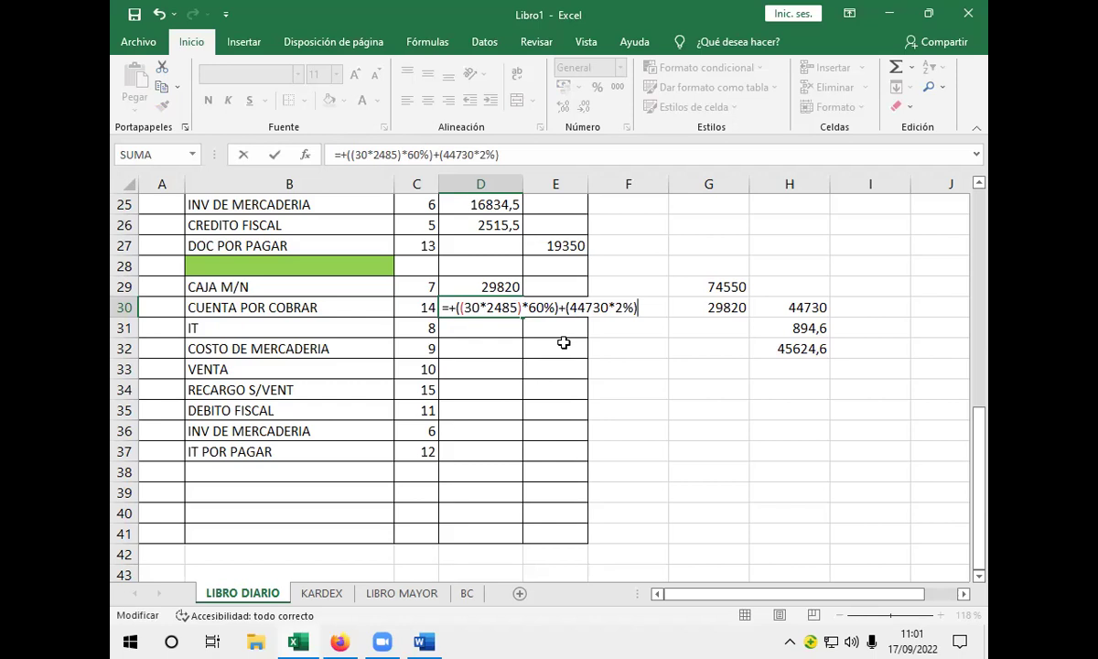
key("Return")
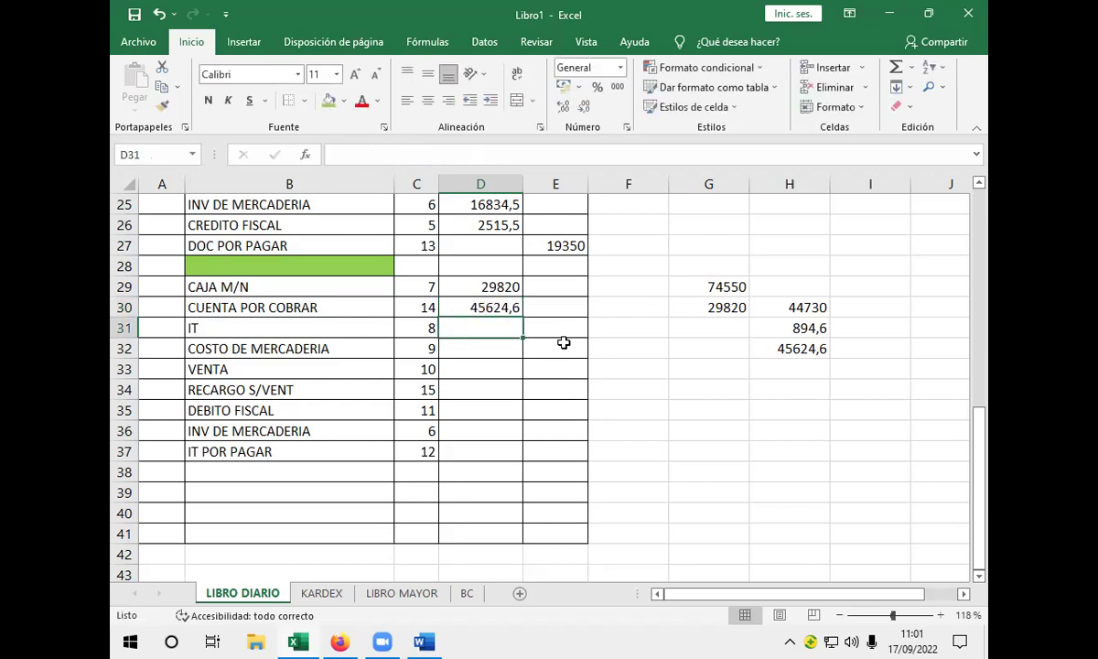
left_click(503, 305)
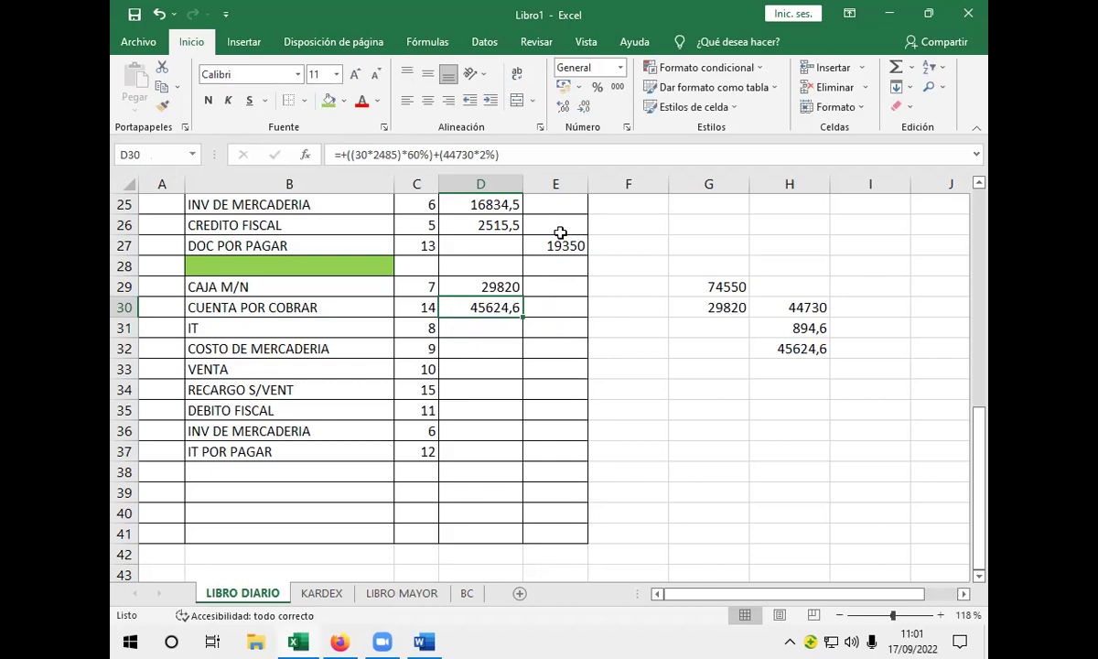
left_click(749, 345)
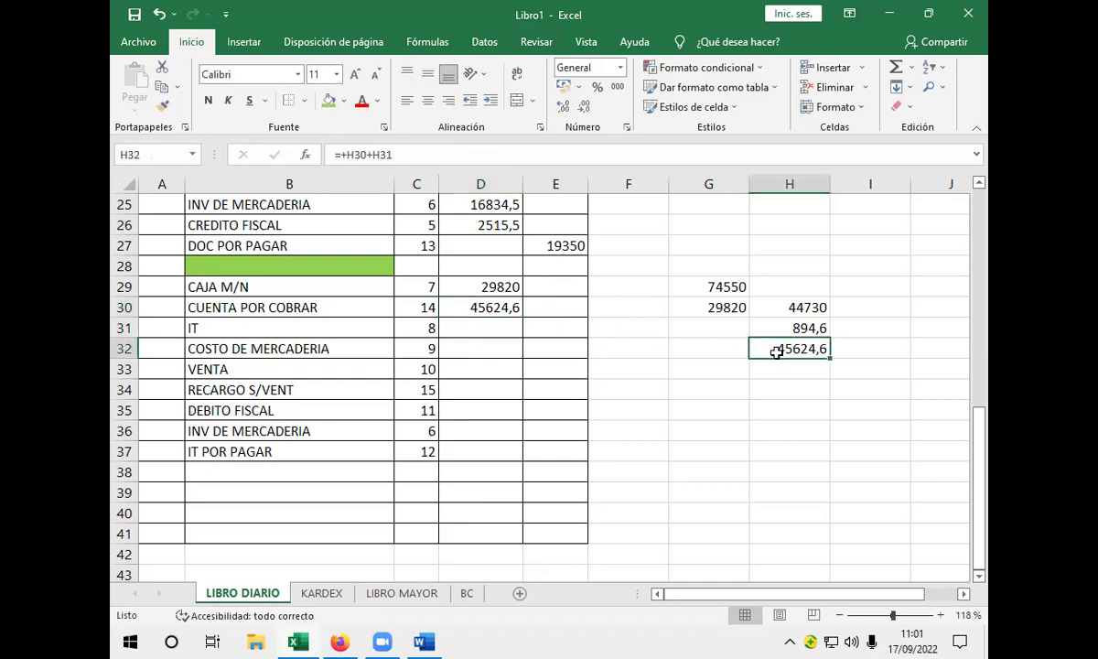
- Calculate the IT debit in D31 with the formula +((30*2485)+894,6)*3%
left_click(477, 311)
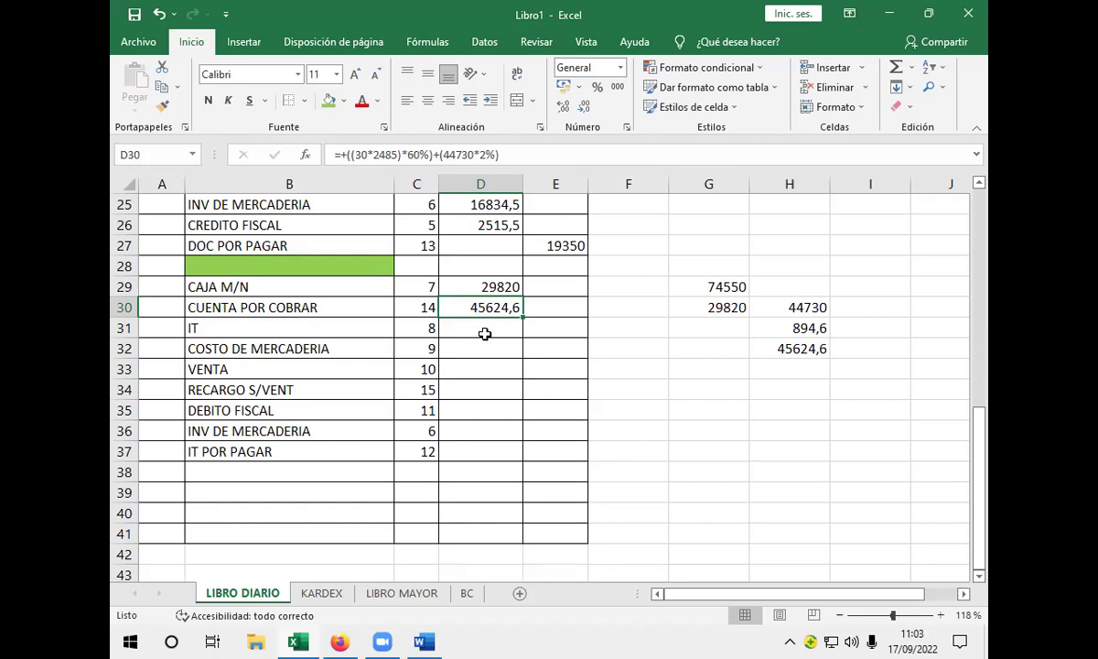
left_click(485, 331)
type("+(")
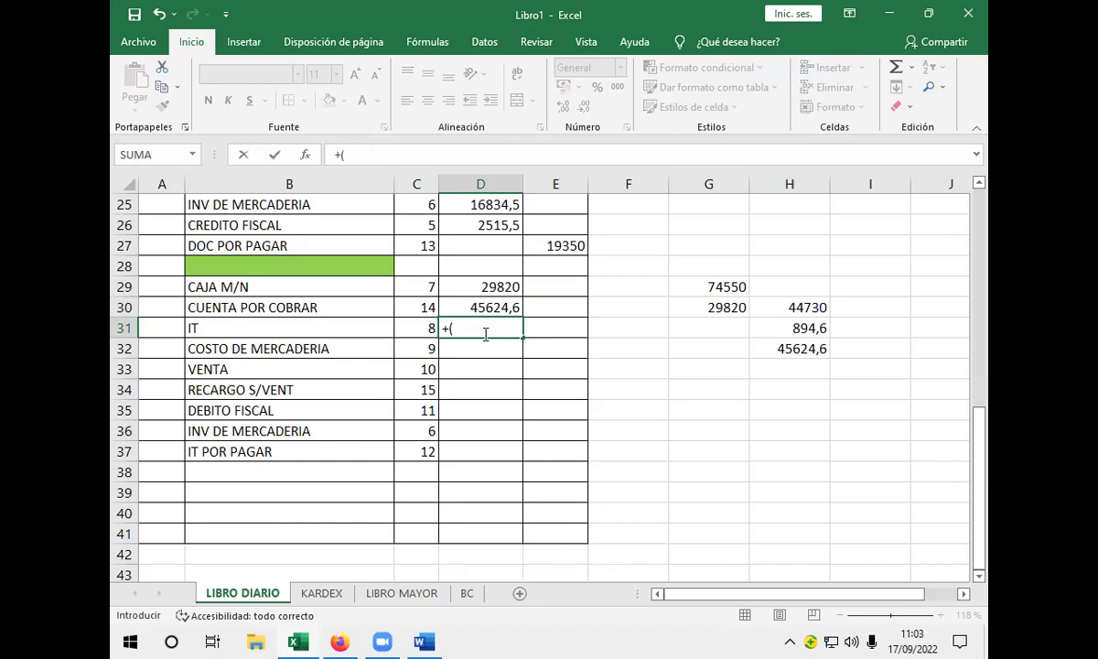
type("2")
key("BackSpace")
type("(")
type("30*2485)")
type("+")
type("8")
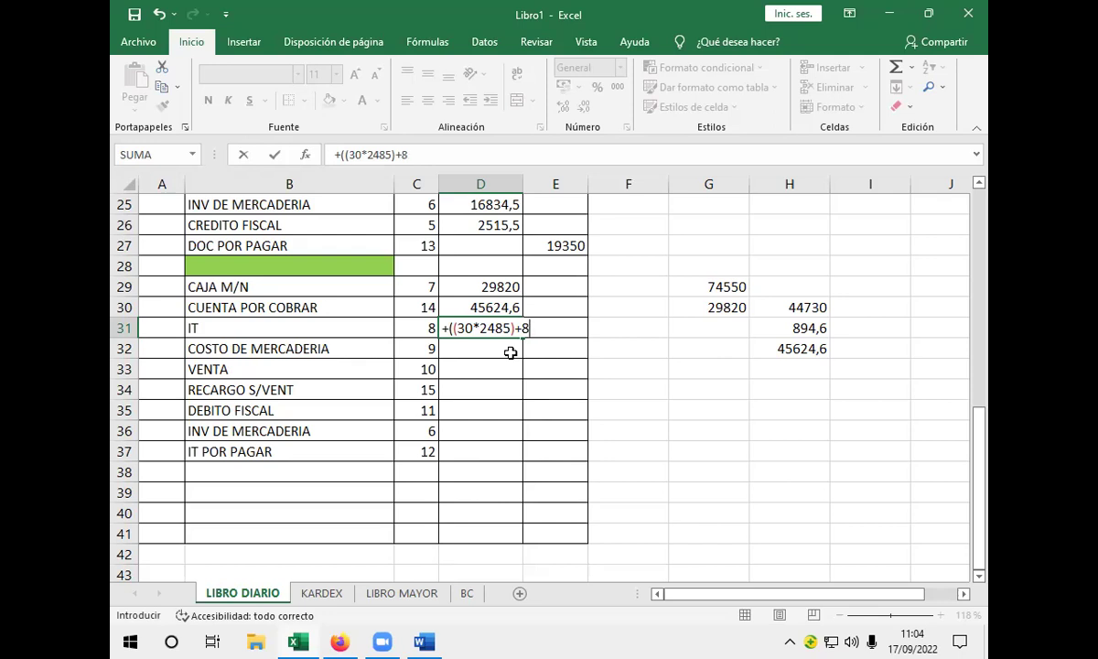
type("94,6")
type(")")
type("*3%")
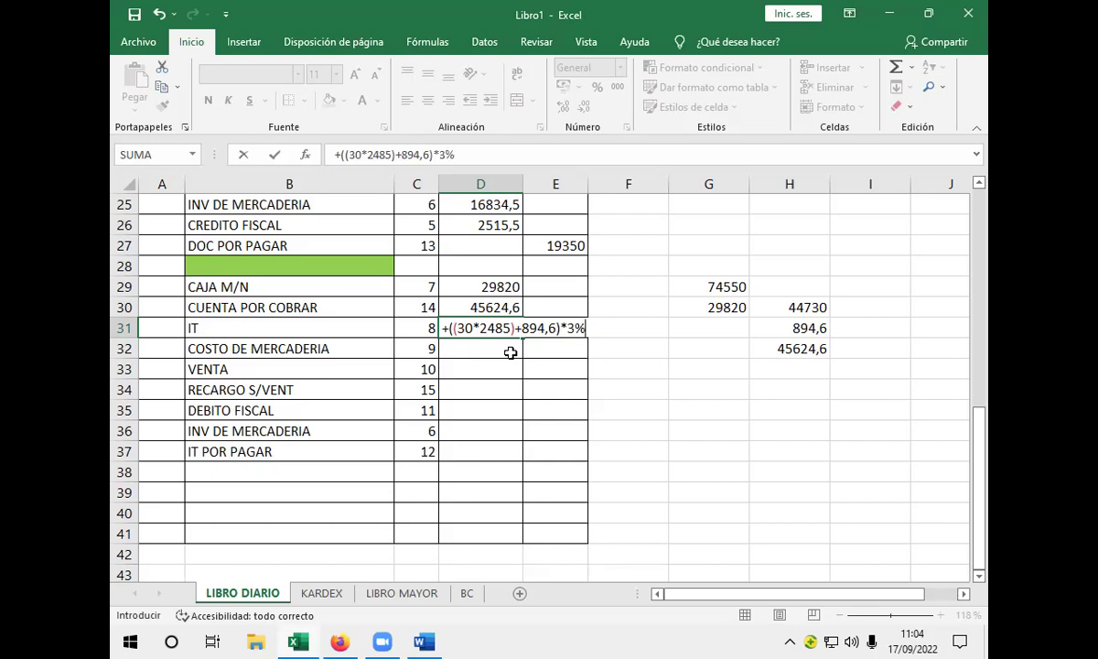
key("Return")
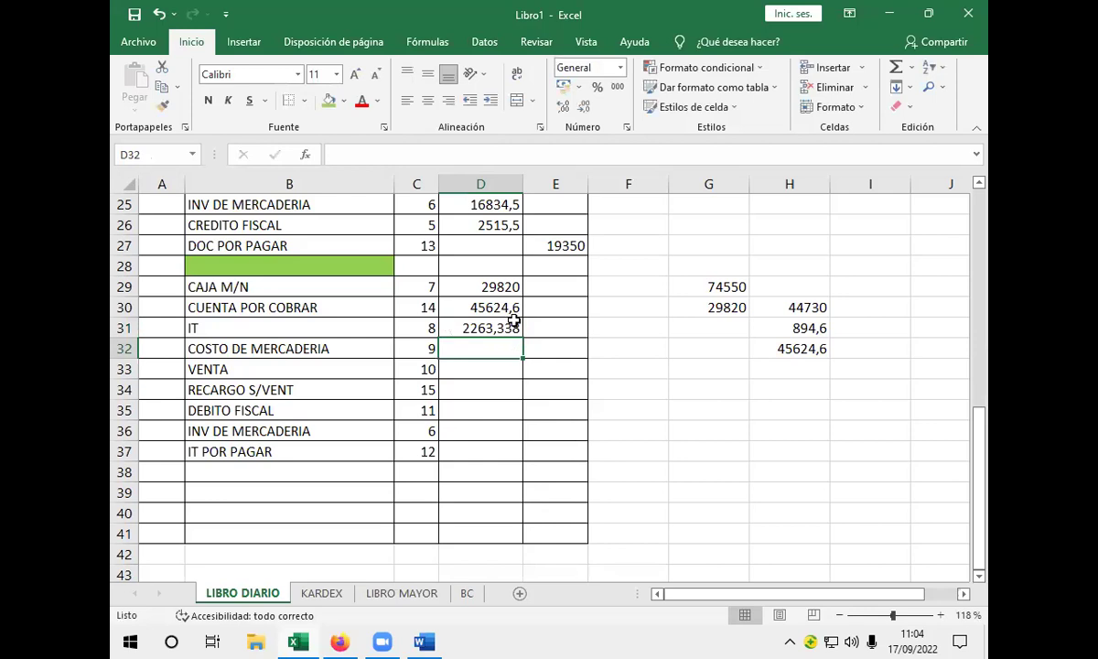
- Display the IT amount in D31 with two decimals and recheck its formula
left_click(508, 327)
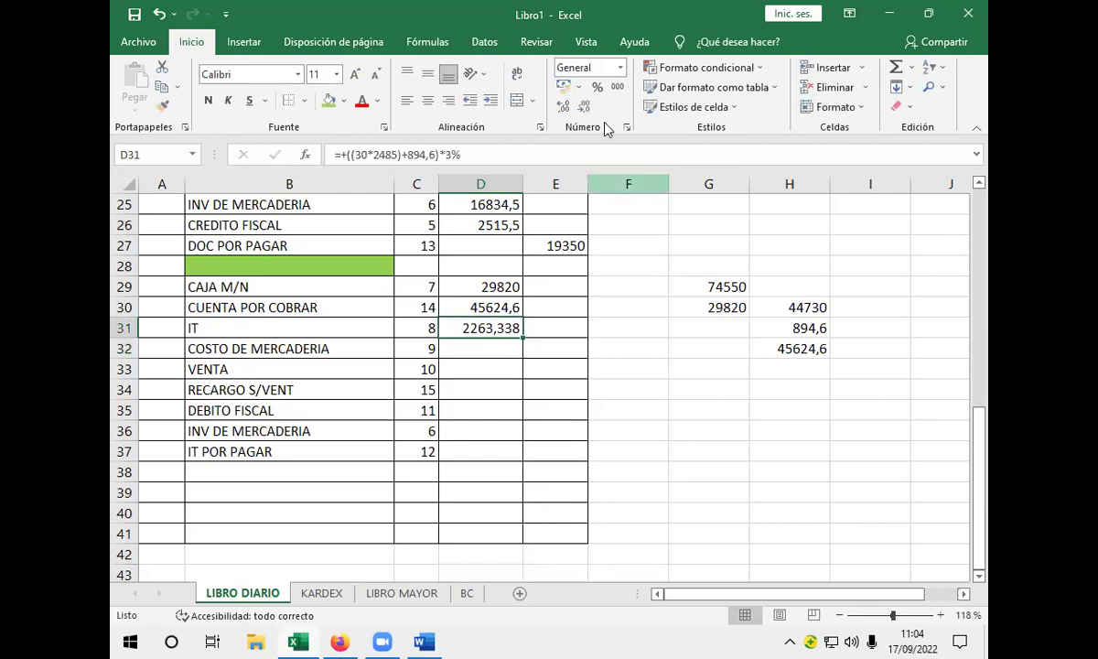
left_click(566, 107)
left_click(584, 107)
left_click(584, 107)
left_click(490, 348)
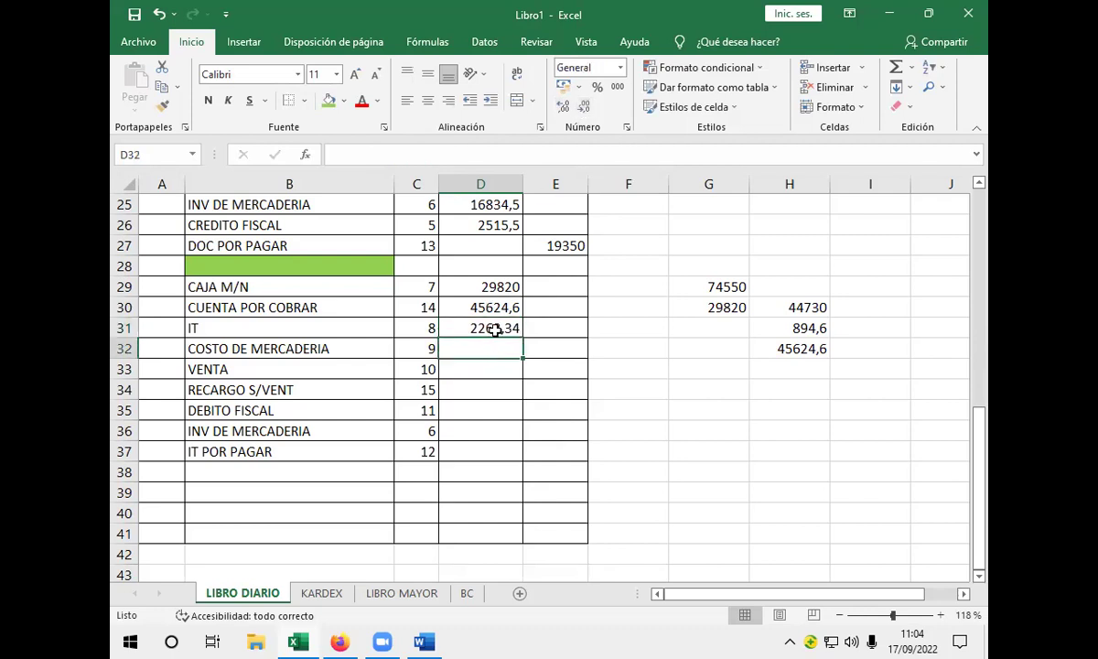
left_click(492, 326)
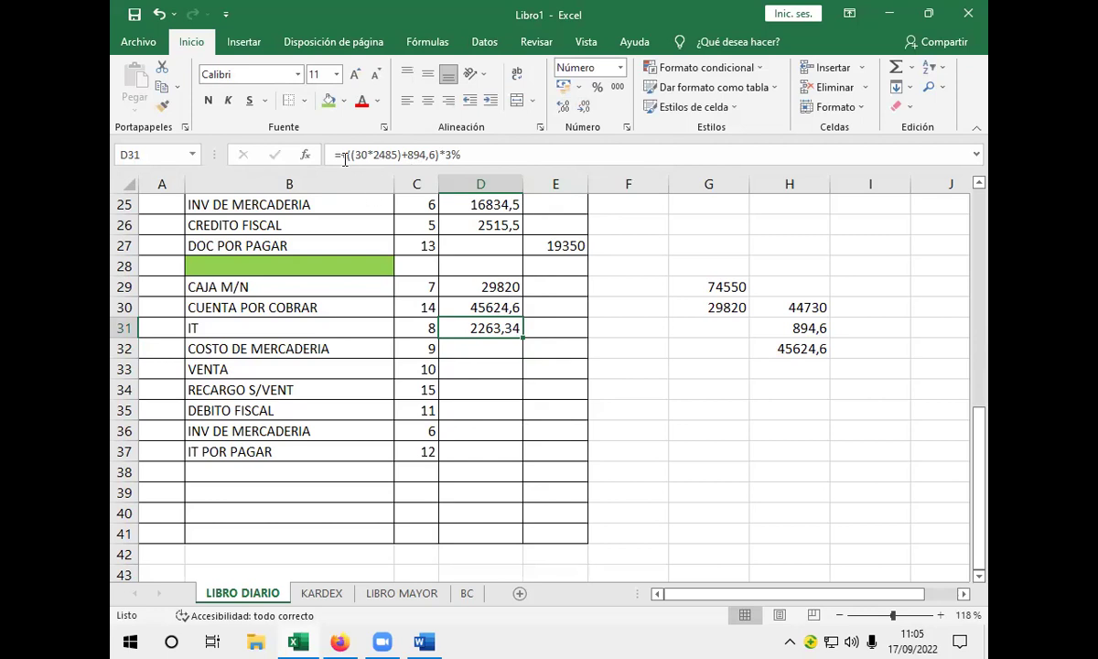
double_click(494, 327)
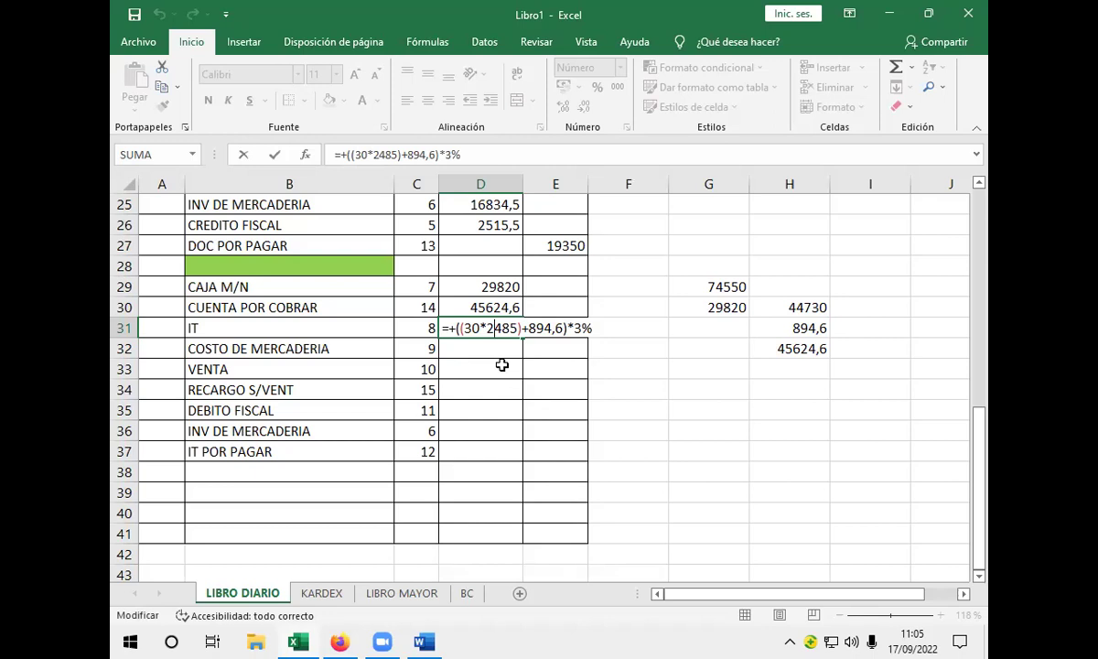
key("Return")
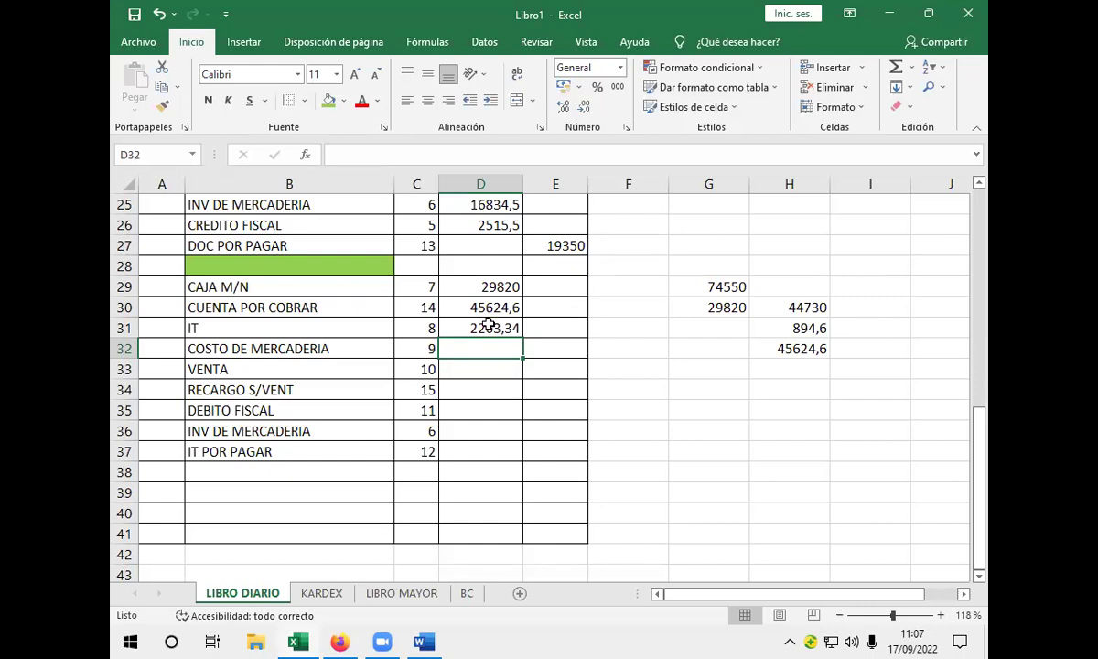
double_click(489, 324)
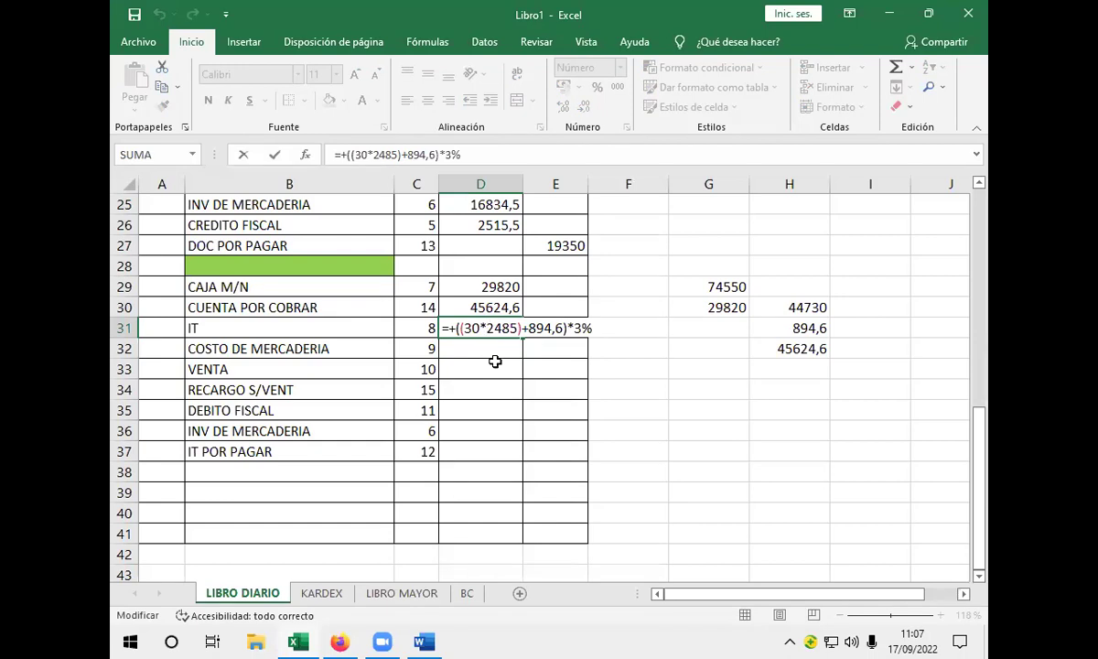
key("Return")
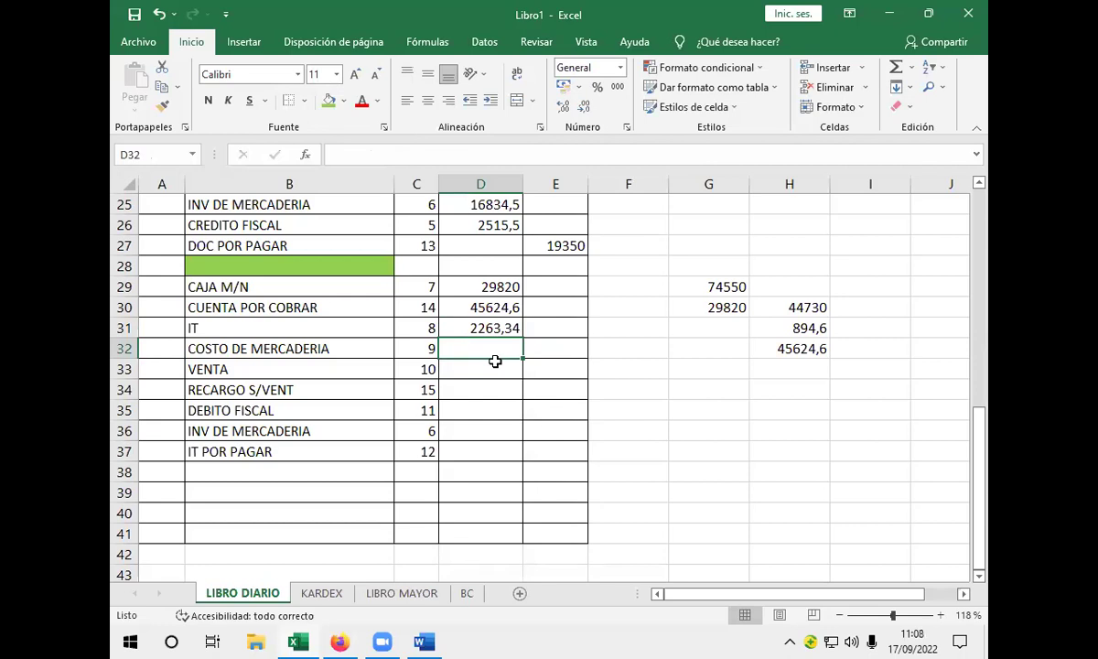
- Look up the bicycle's current balance unit cost in cell J9 of the KARDEX sheet for the COSTO DE MERCADERIA entry
mouse_move(423, 641)
left_click(376, 348)
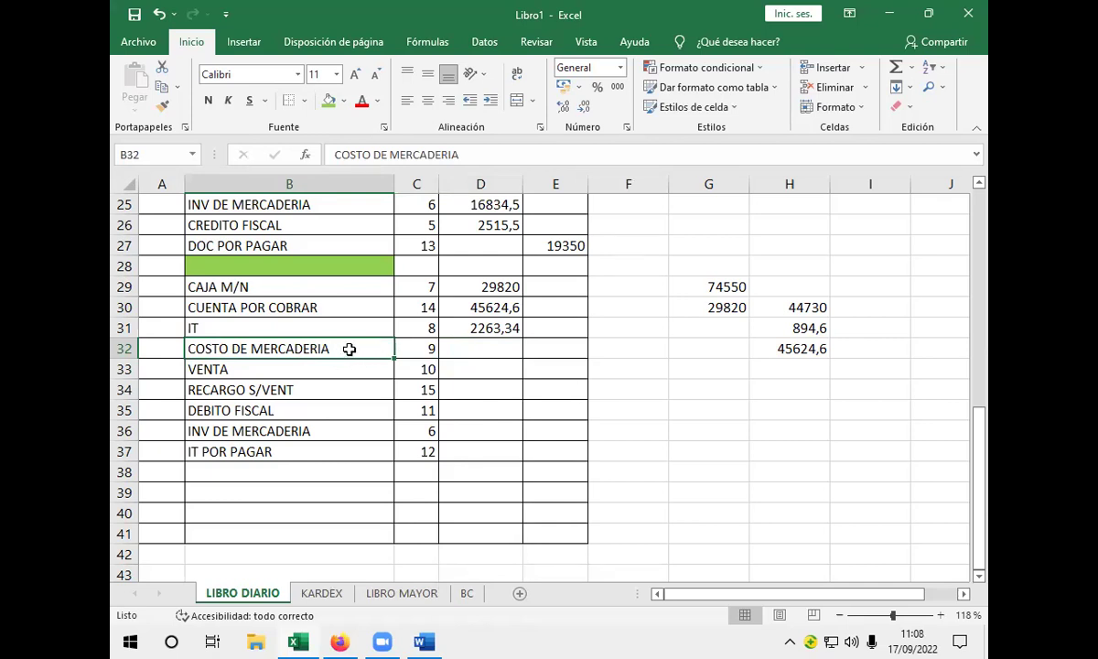
left_click(500, 340)
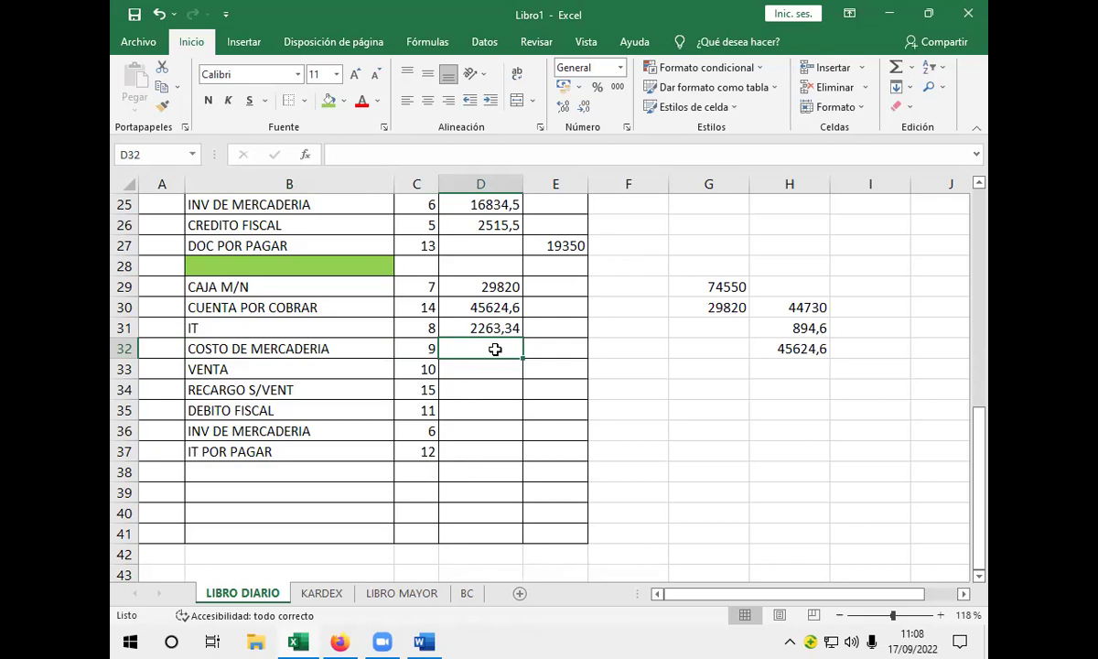
left_click(321, 593)
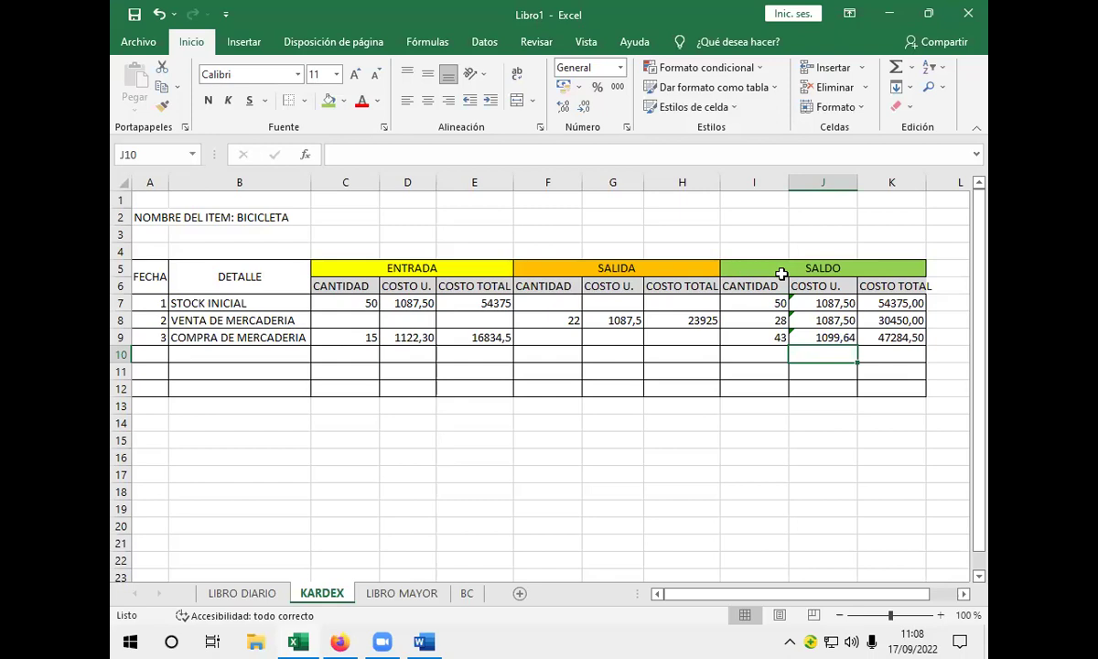
left_click(416, 336)
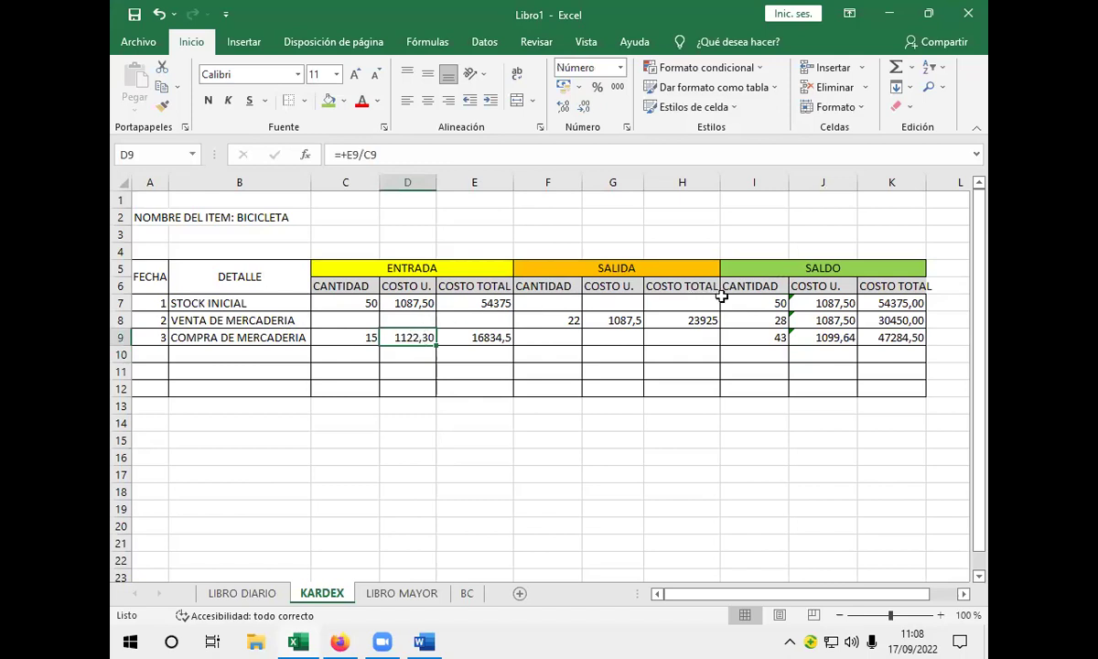
left_click(829, 352)
left_click(834, 338)
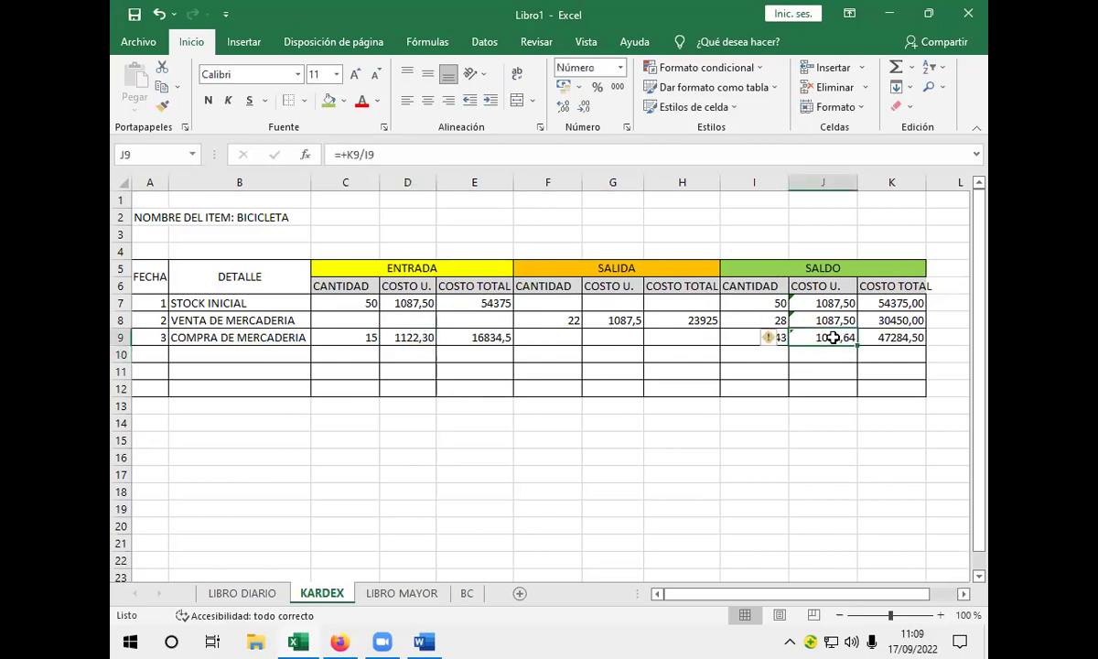
- Enter the COSTO DE MERCADERIA debit in D32 of LIBRO DIARIO with the formula +30*1099,64
left_click(271, 594)
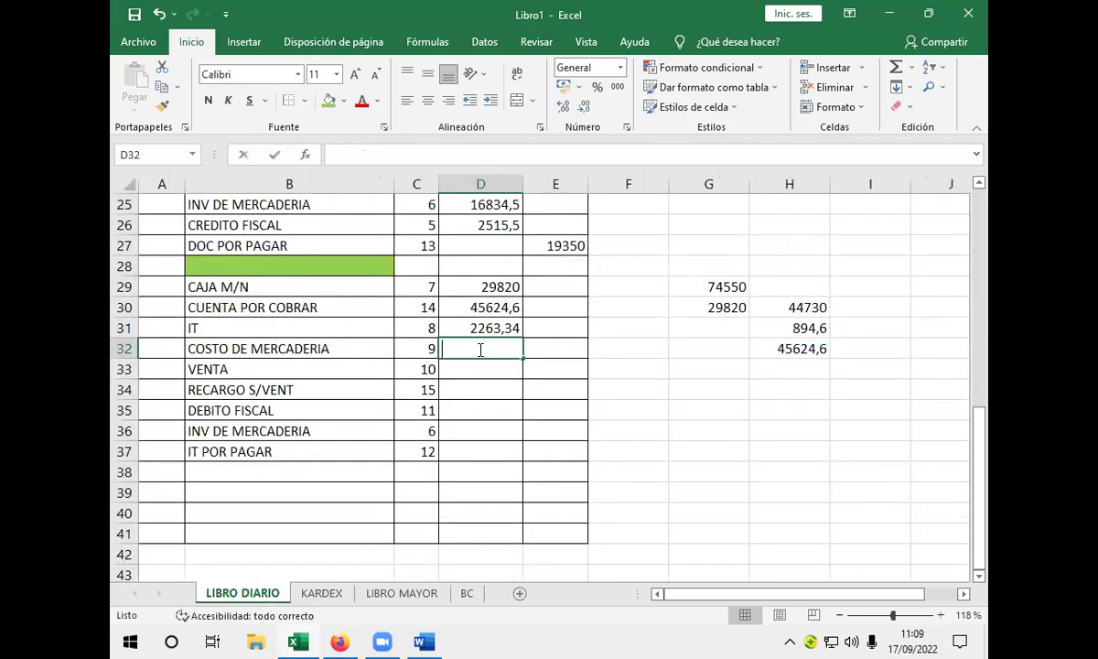
type("+")
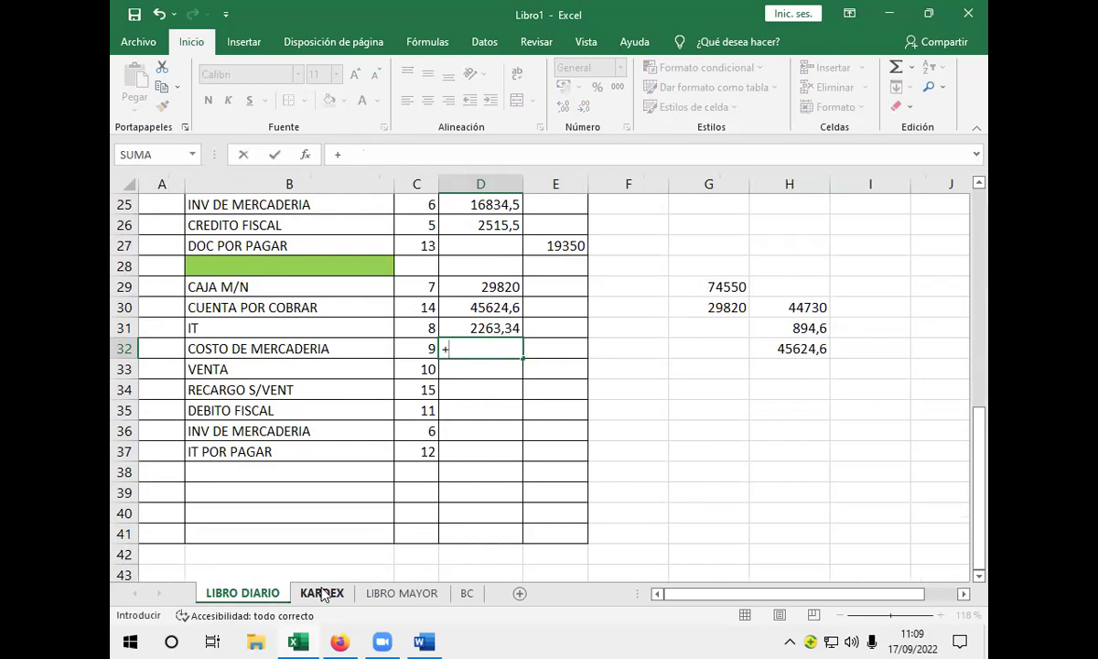
type("30*")
type("10")
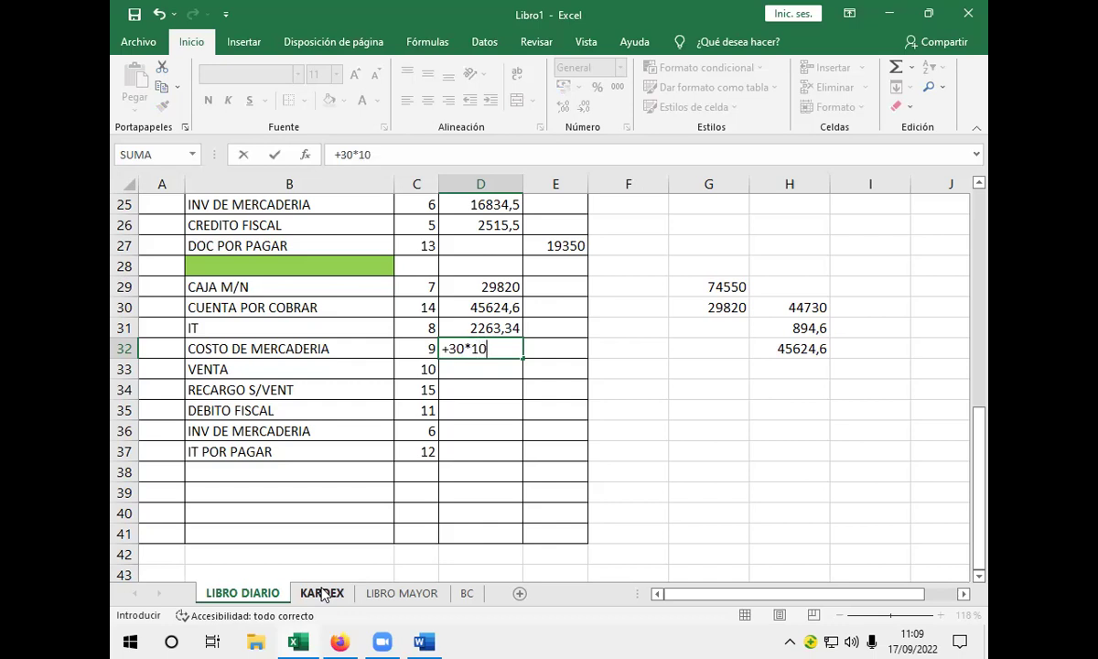
type("99,64")
key("Return")
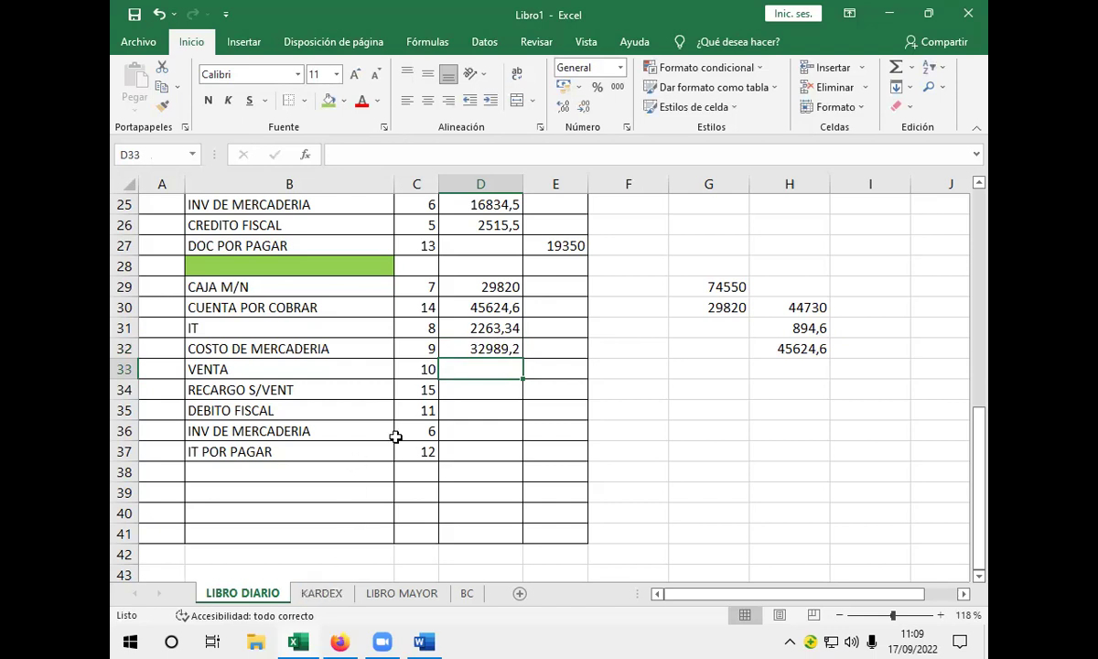
- Display the sale's debit amounts in D29:D32 uniformly with two decimals
left_click_drag(473, 306, 476, 345)
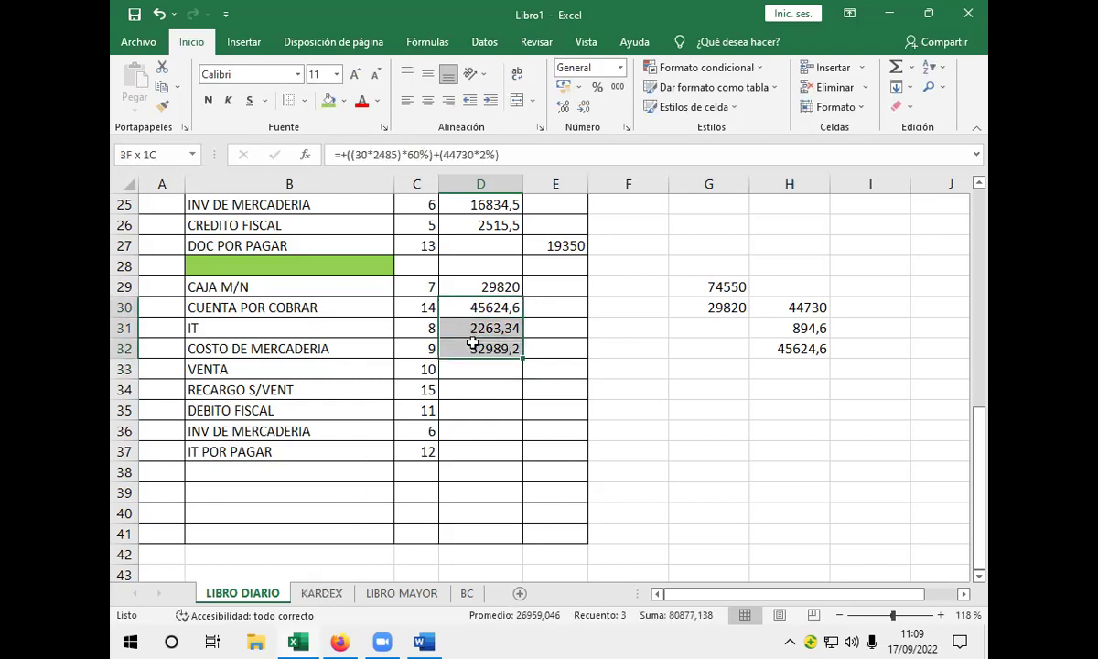
left_click(583, 108)
left_click(562, 108)
left_click(562, 108)
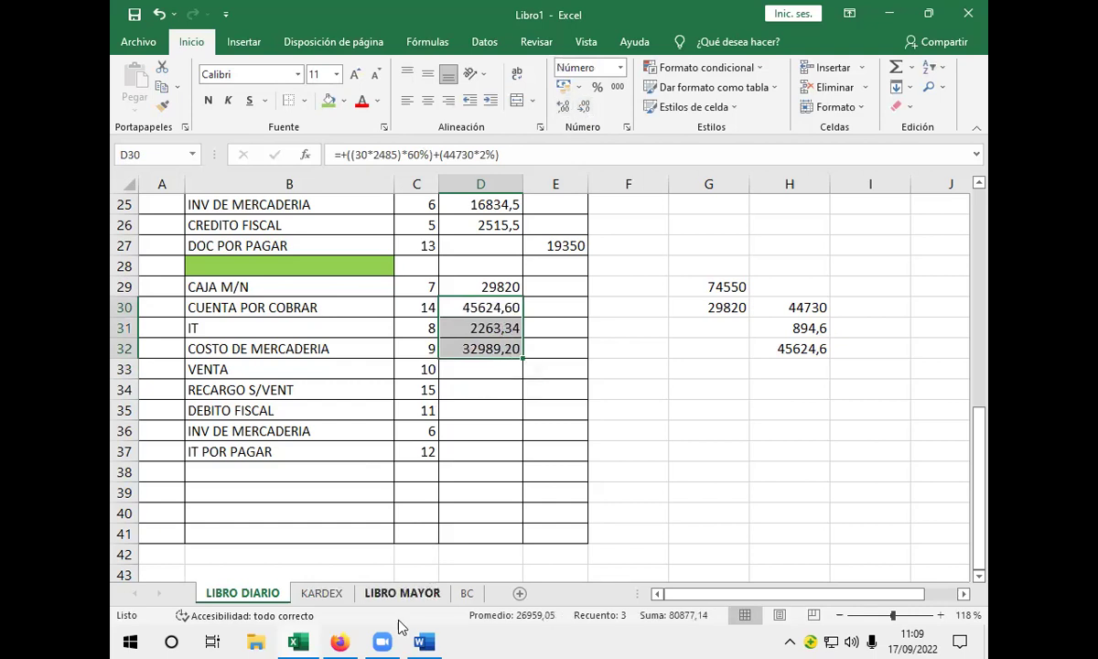
left_click(490, 428)
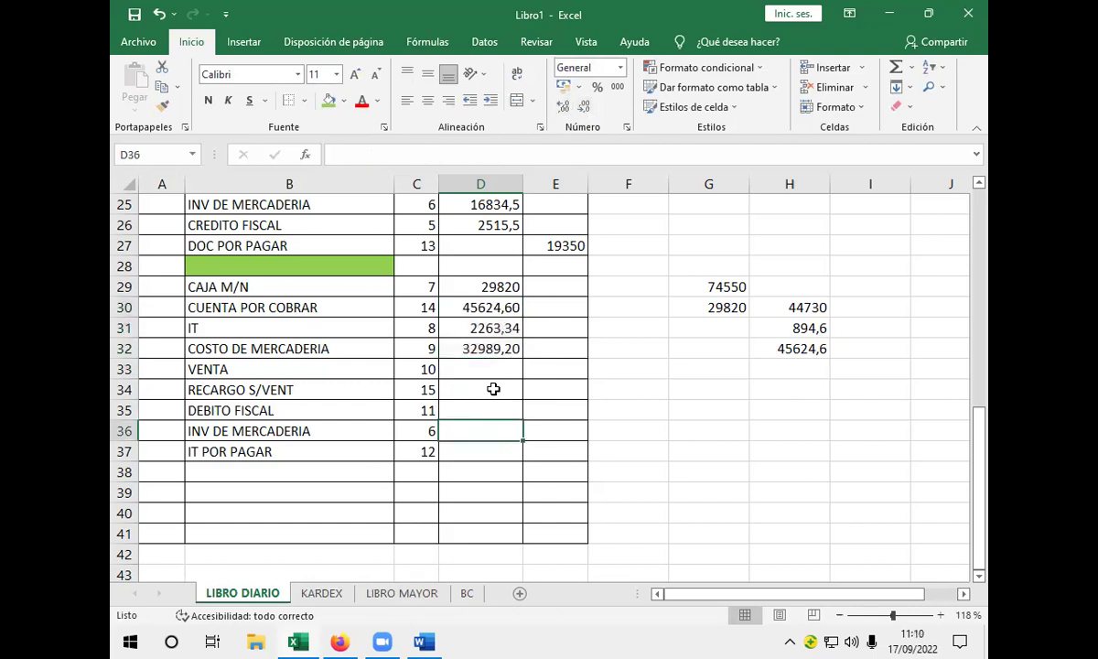
left_click_drag(487, 283, 493, 346)
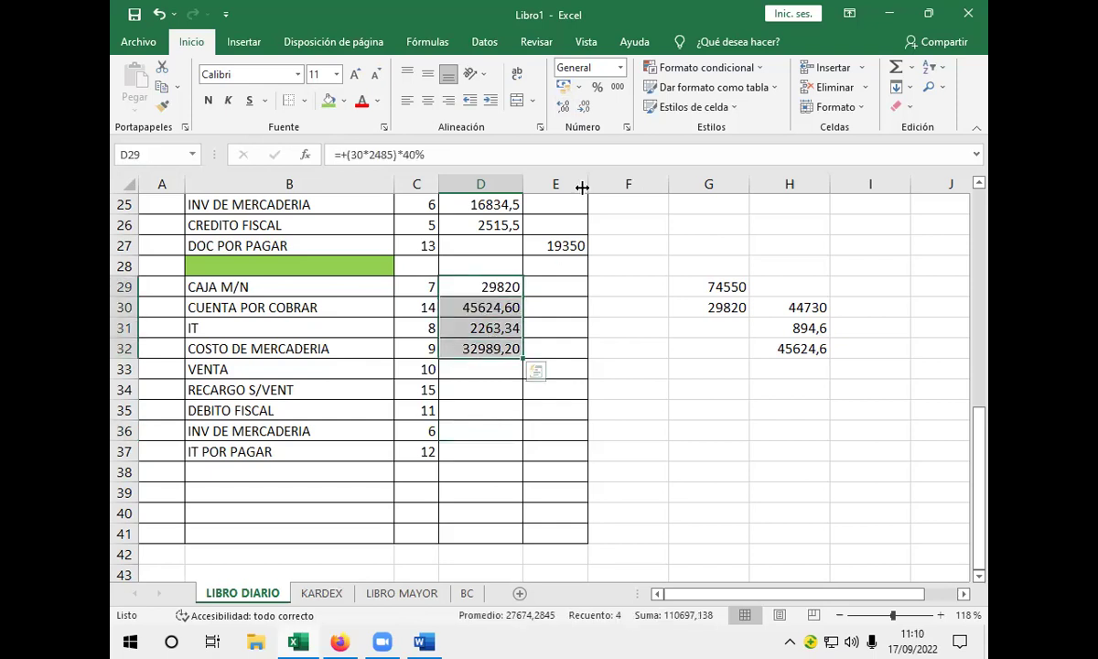
left_click(582, 109)
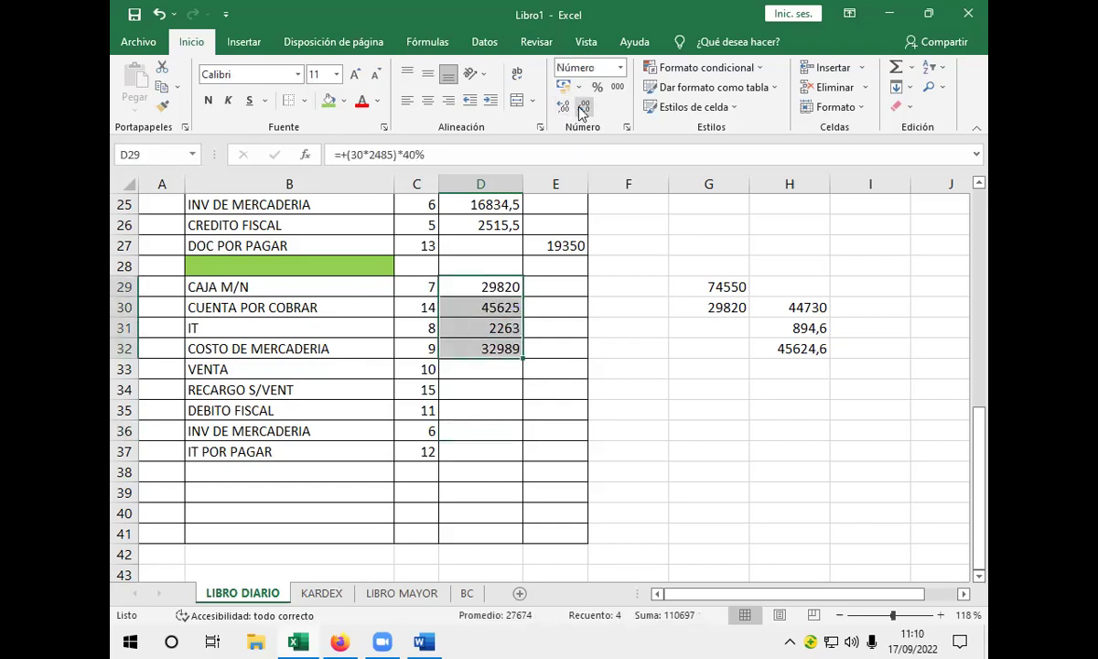
left_click(564, 109)
left_click(564, 109)
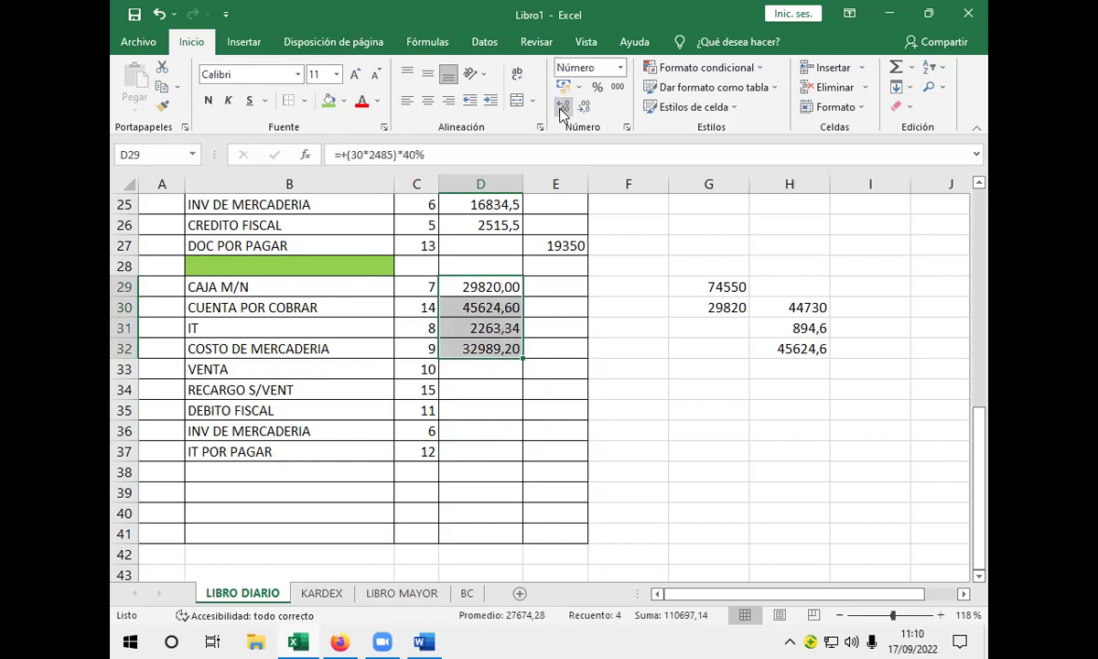
left_click(493, 405)
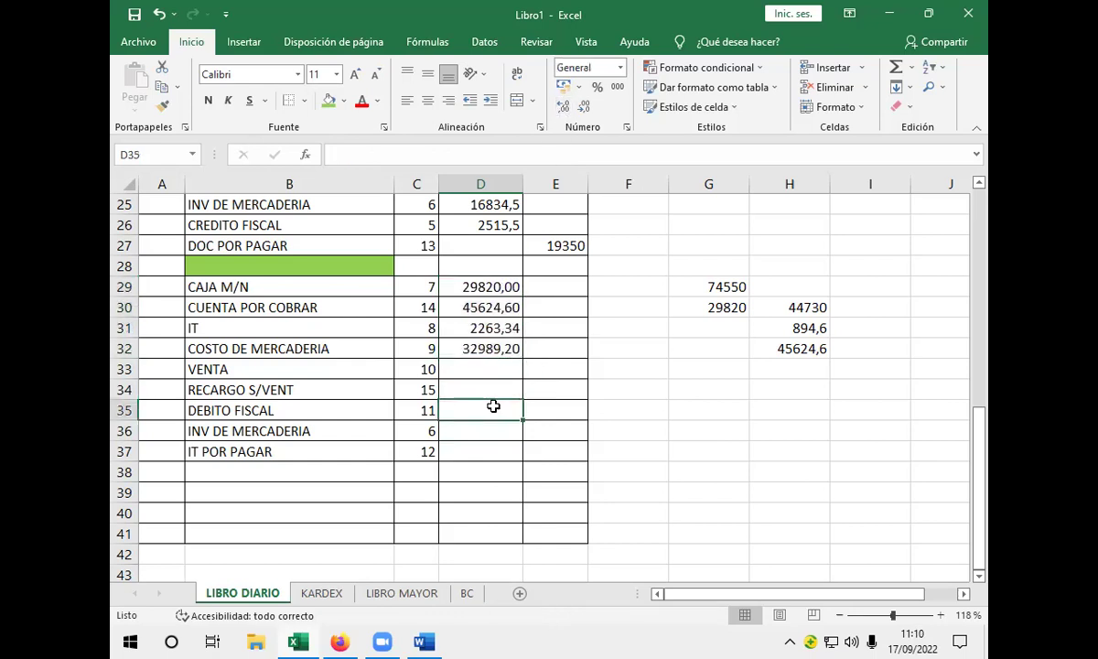
- Calculate the VENTA credit in E33 with the formula +(30*2485)*87%
scroll(493, 405, "up", 1)
scroll(488, 426, "down", 1)
left_click(484, 386)
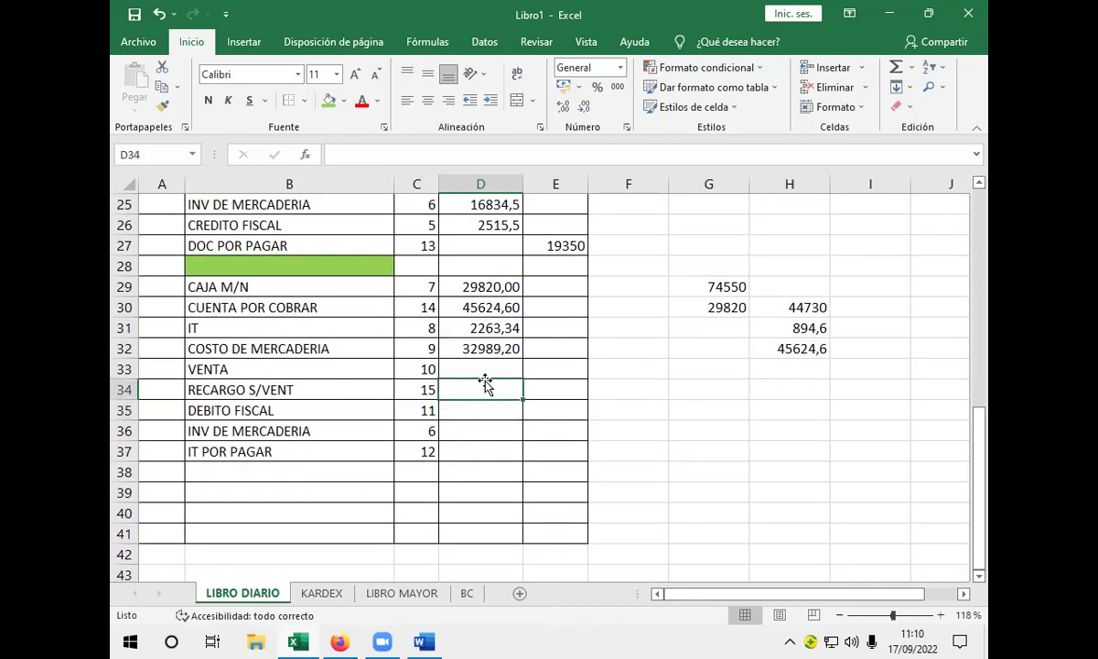
left_click(479, 370)
left_click(552, 363)
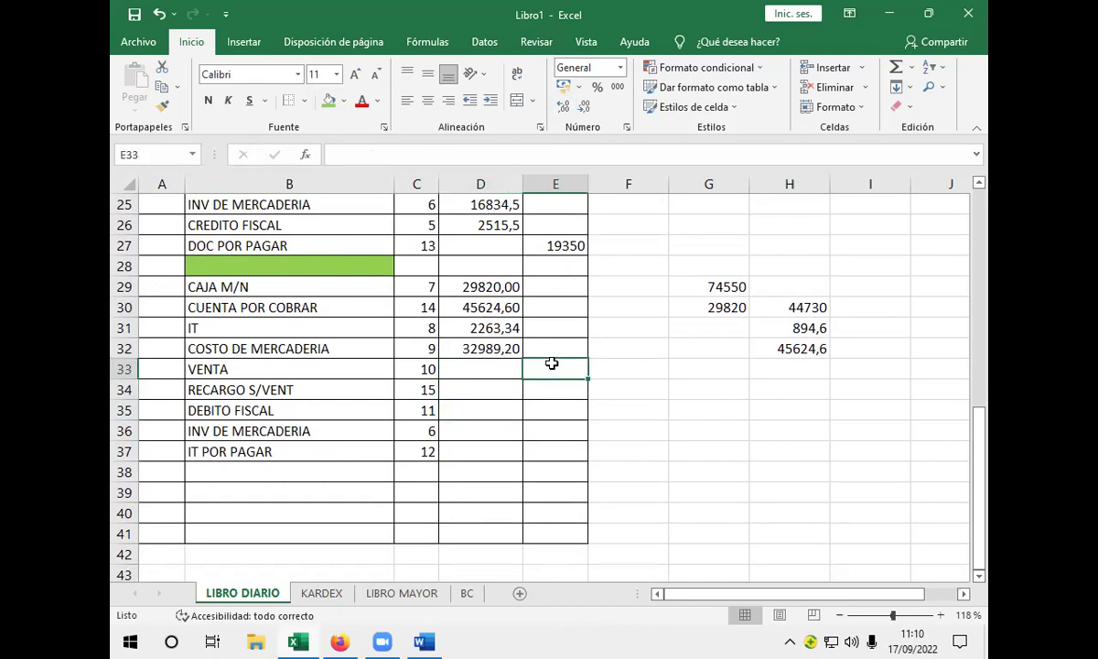
type("+")
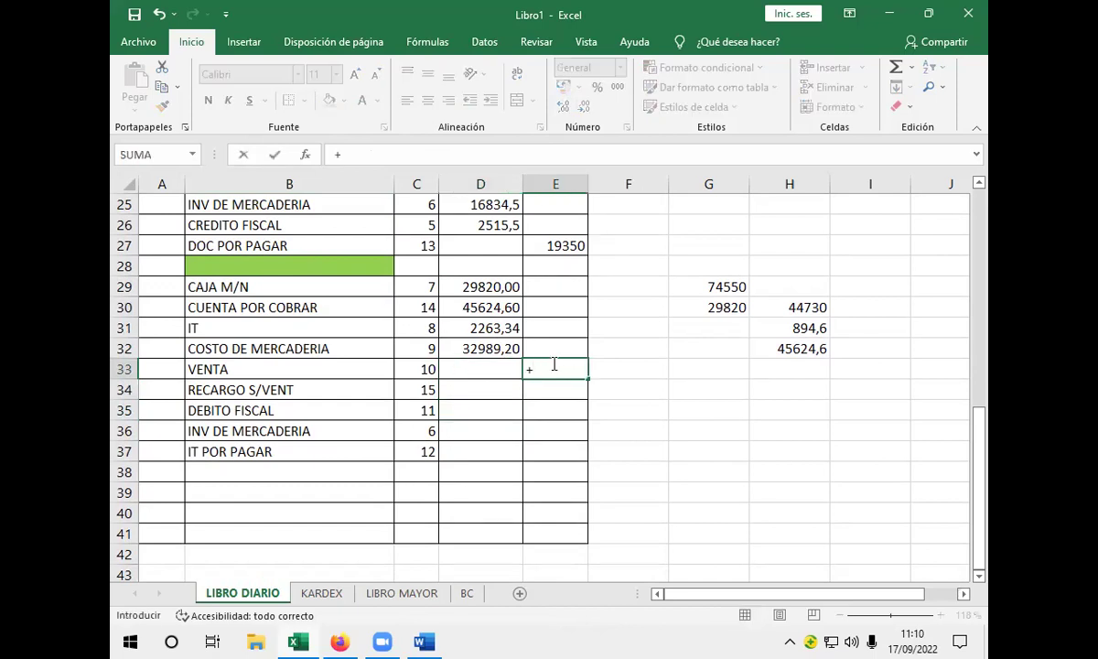
type("(")
type("30")
type("*12")
key("BackSpace")
key("BackSpace")
type("2485)*87%")
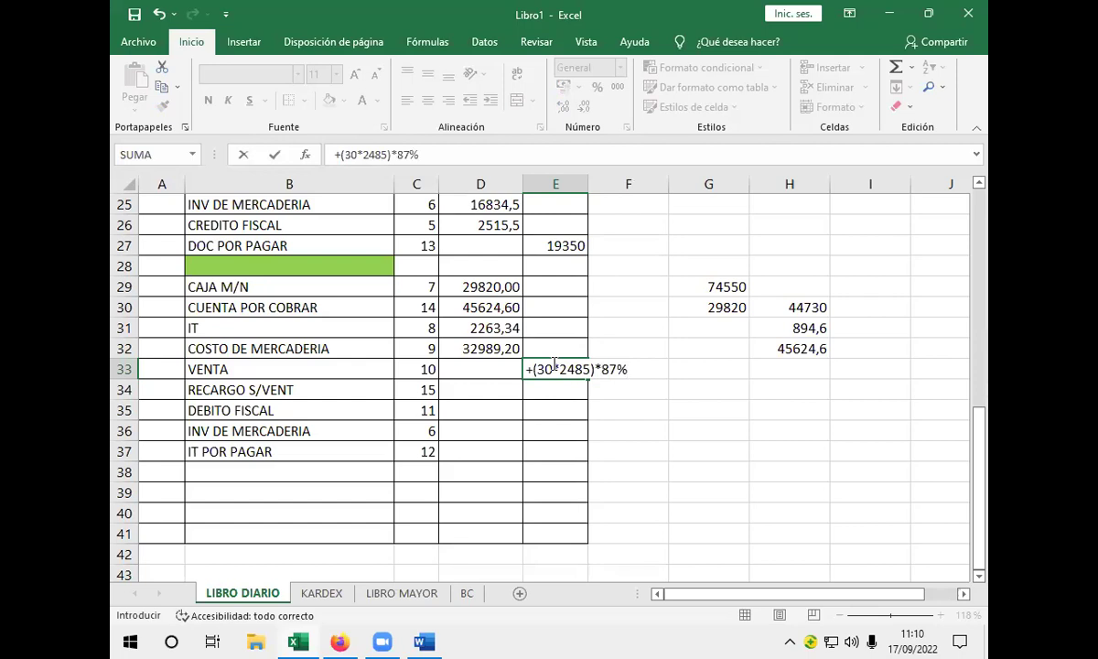
key("Return")
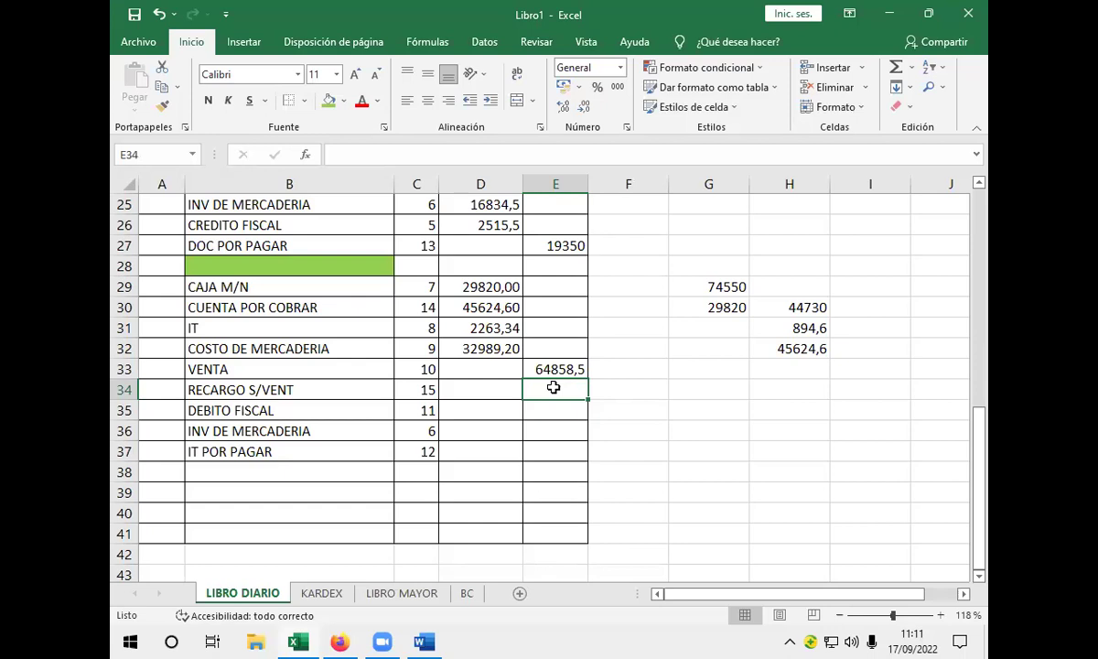
- Calculate the RECARGO S/VENT credit in E34 with the formula +(74550*60%)*2%
type("+")
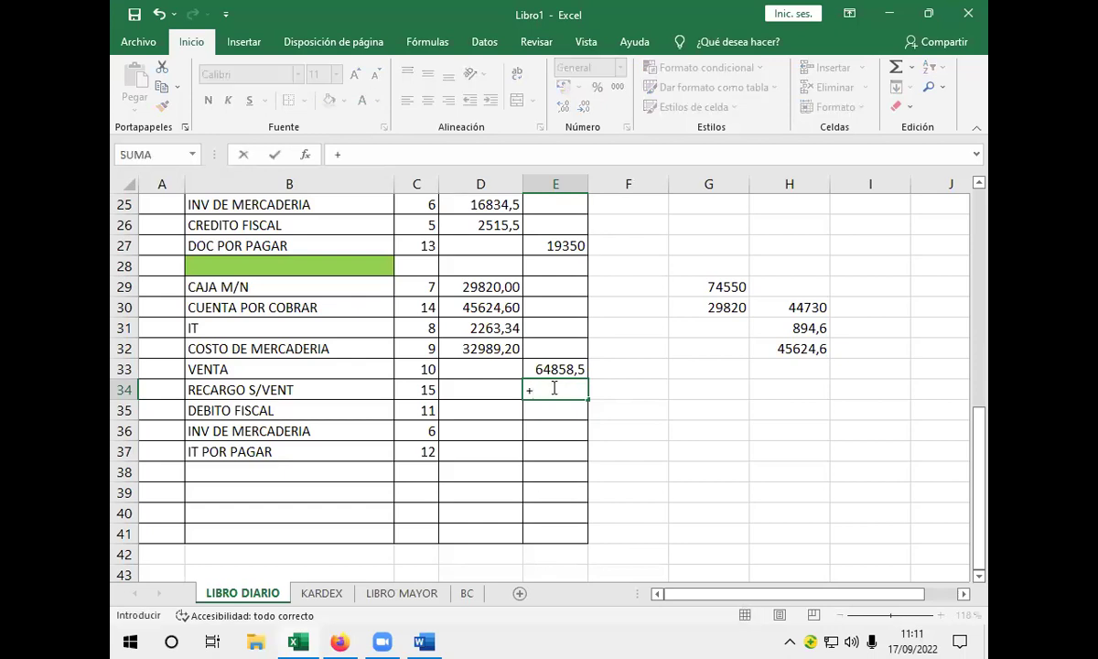
type("(")
left_click(739, 286)
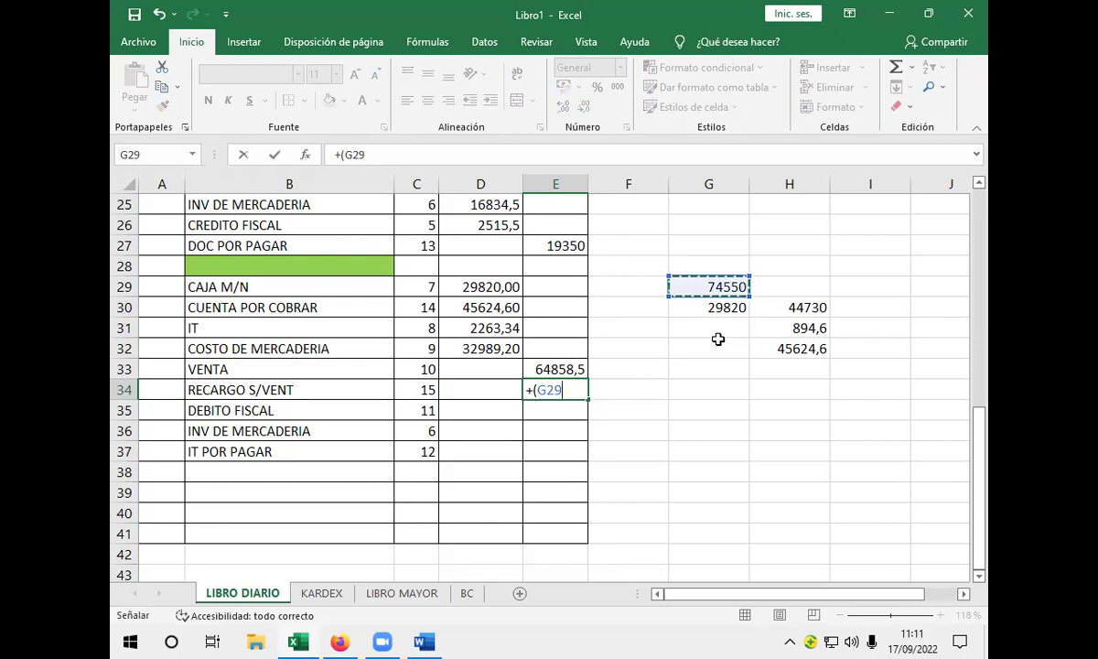
key("BackSpace")
key("BackSpace")
key("BackSpace")
type("74550")
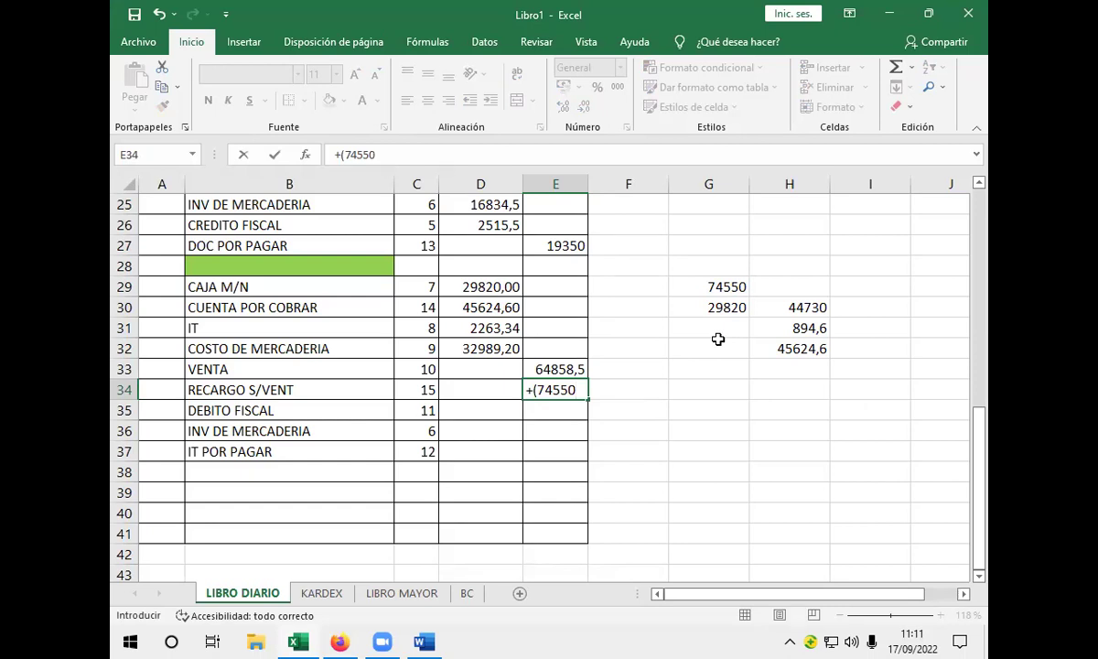
type("*")
type("60%")
type(")")
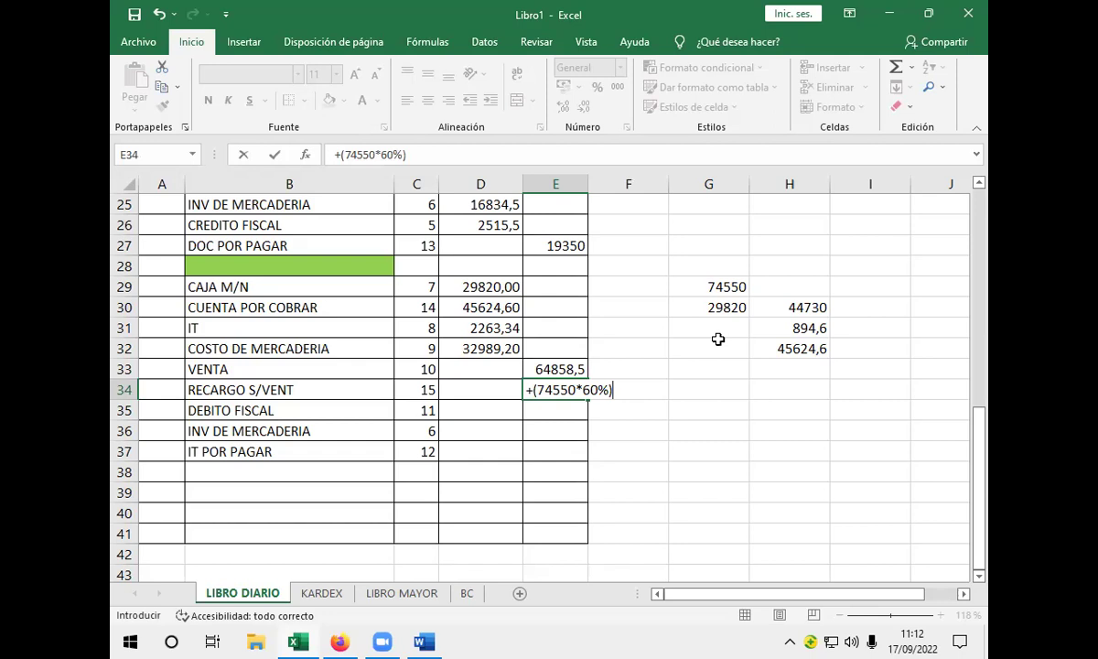
type("*2%")
key("Return")
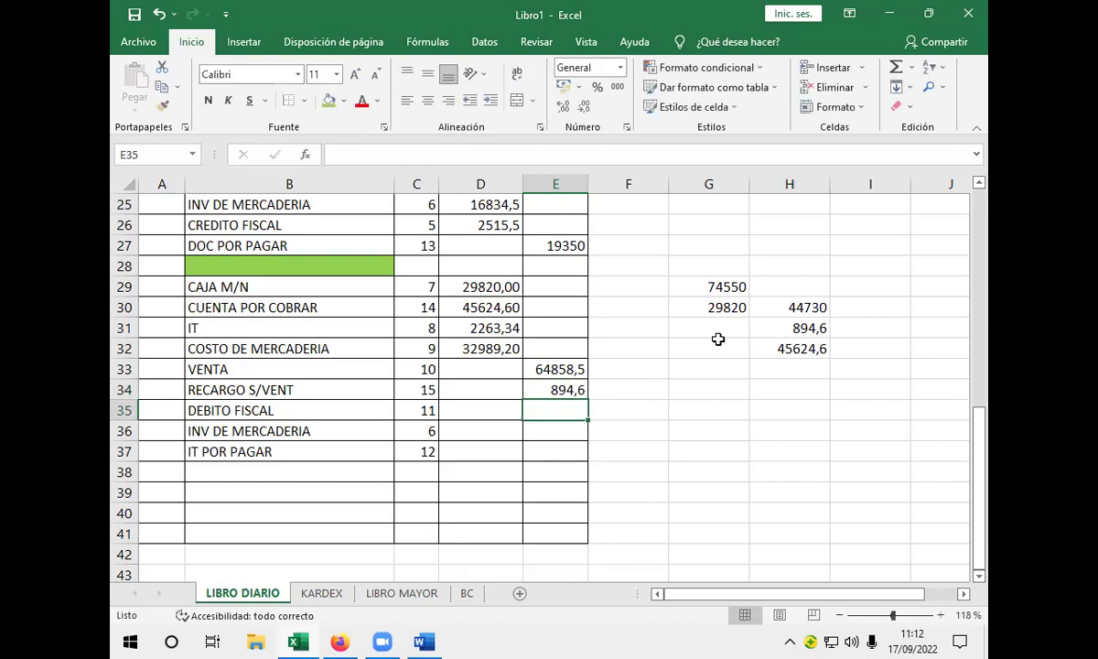
- Compare the RECARGO S/VENT formula in E34 with the surcharge helper calculation in H31
left_click(568, 392)
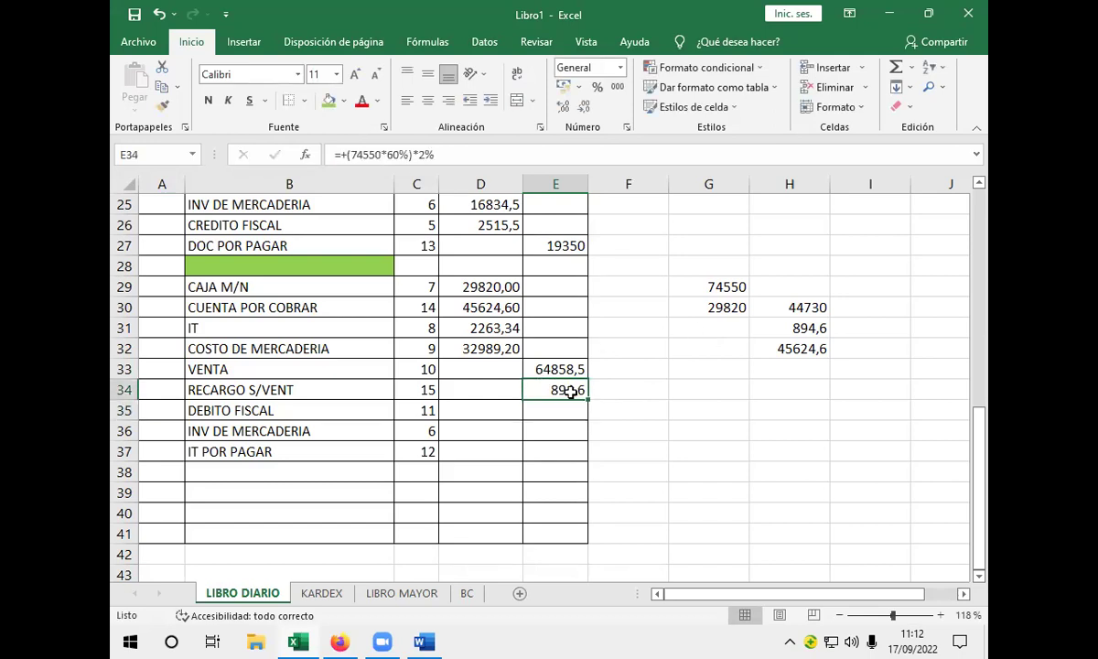
left_click(770, 328)
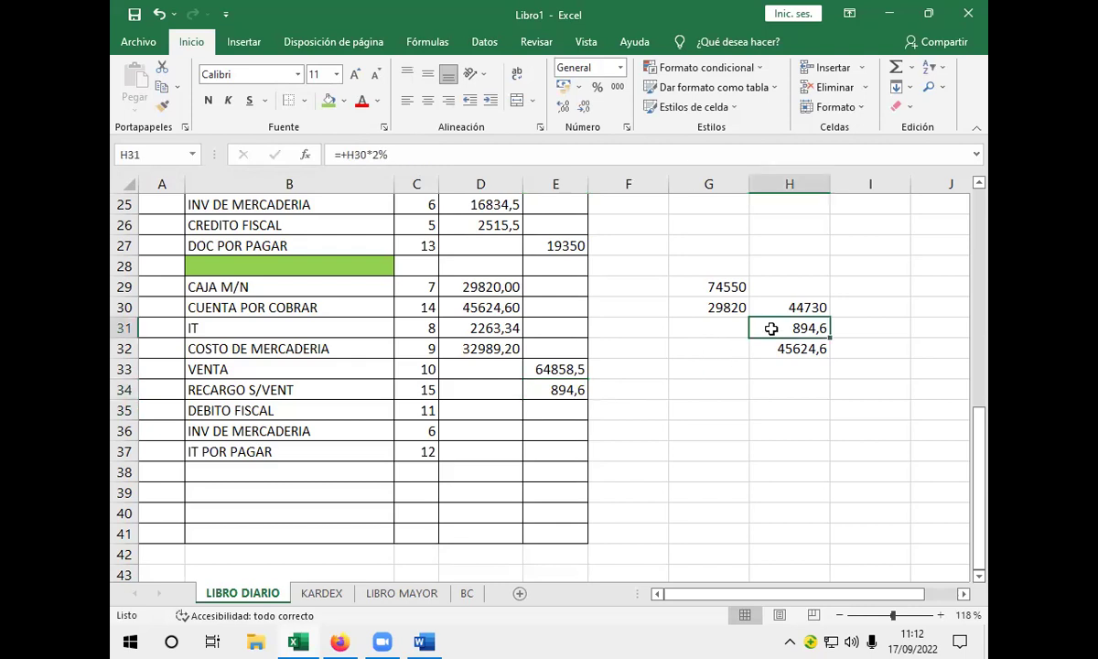
left_click(569, 391)
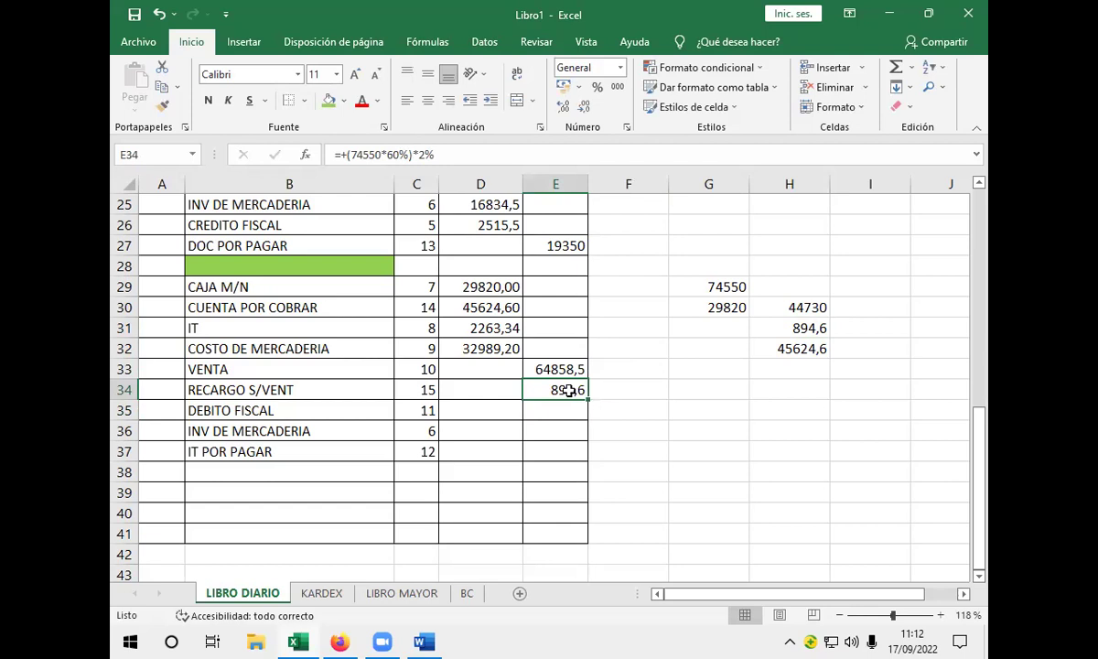
double_click(568, 391)
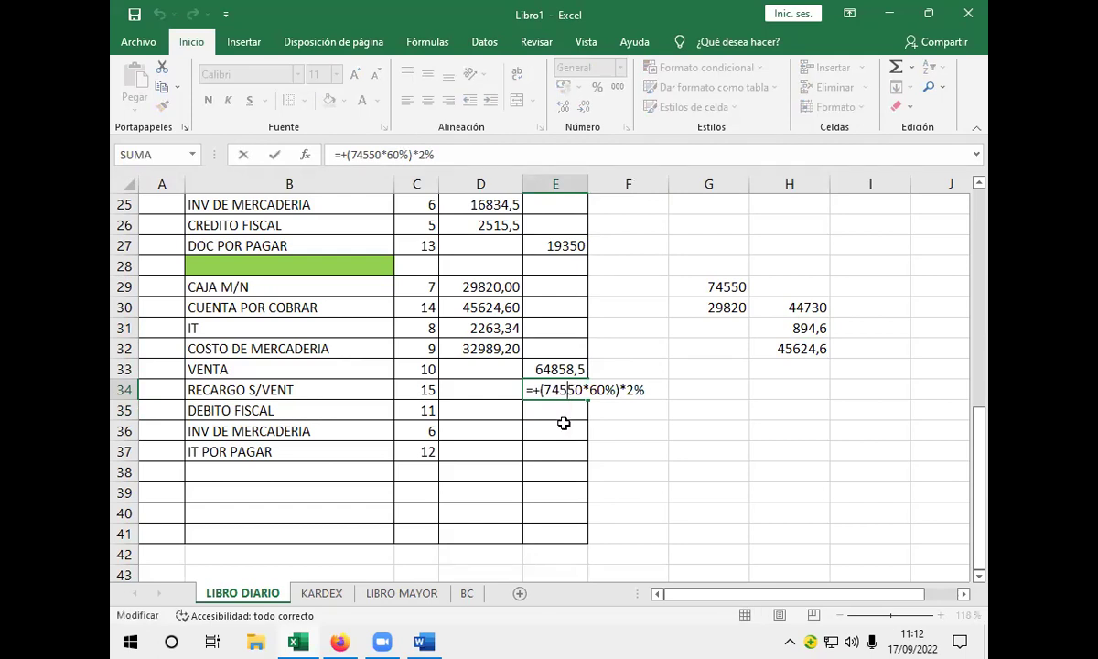
left_click(564, 423)
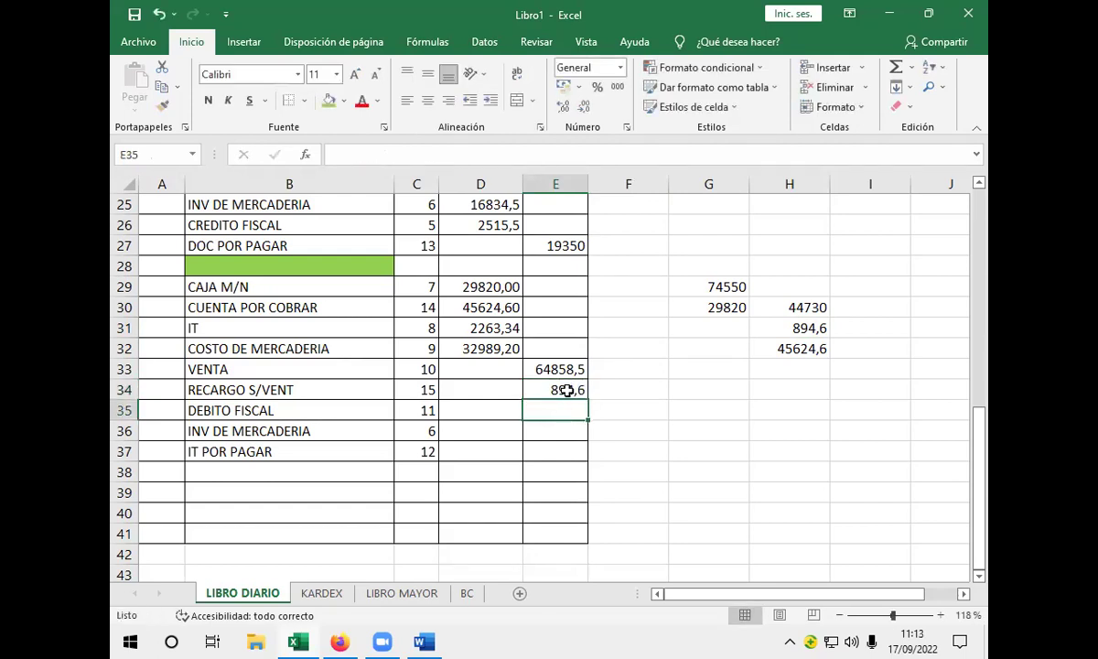
- Replace the RECARGO S/VENT credit in E34 with the formula +(894,60*87%), accepting the proposed closing parenthesis
left_click(567, 391)
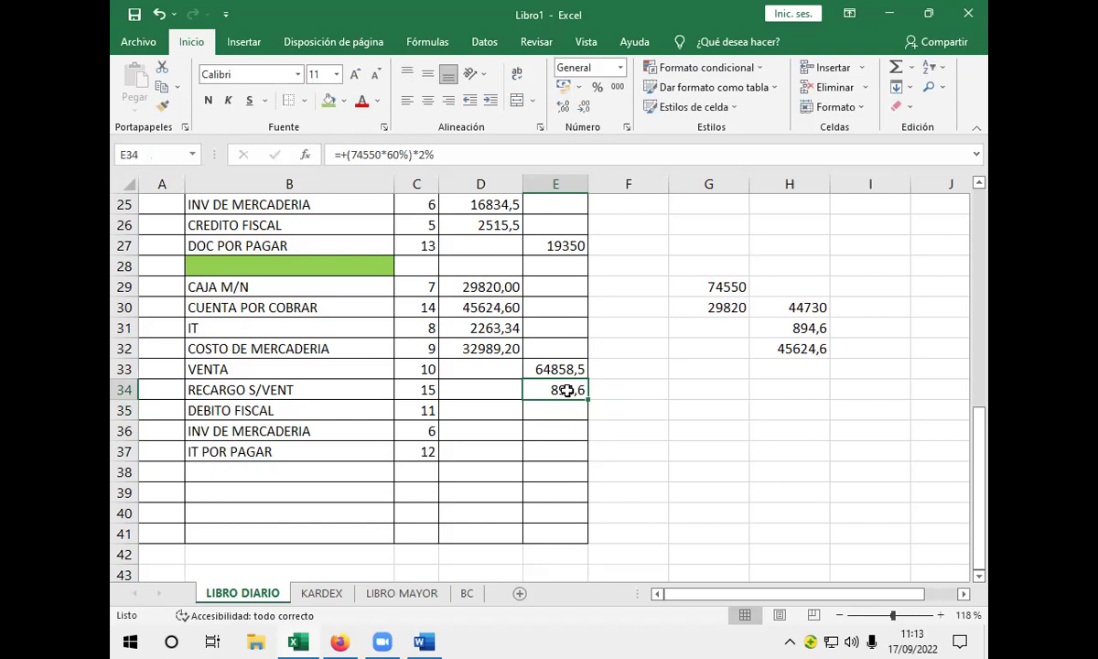
key("Delete")
type("+")
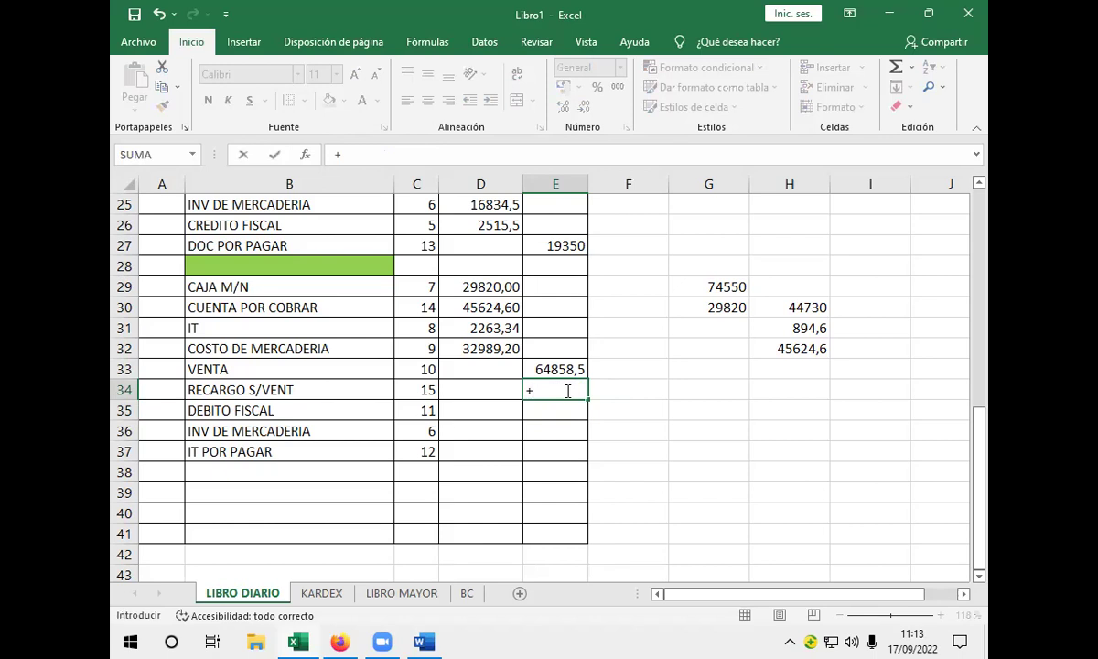
type("(")
left_click(803, 328)
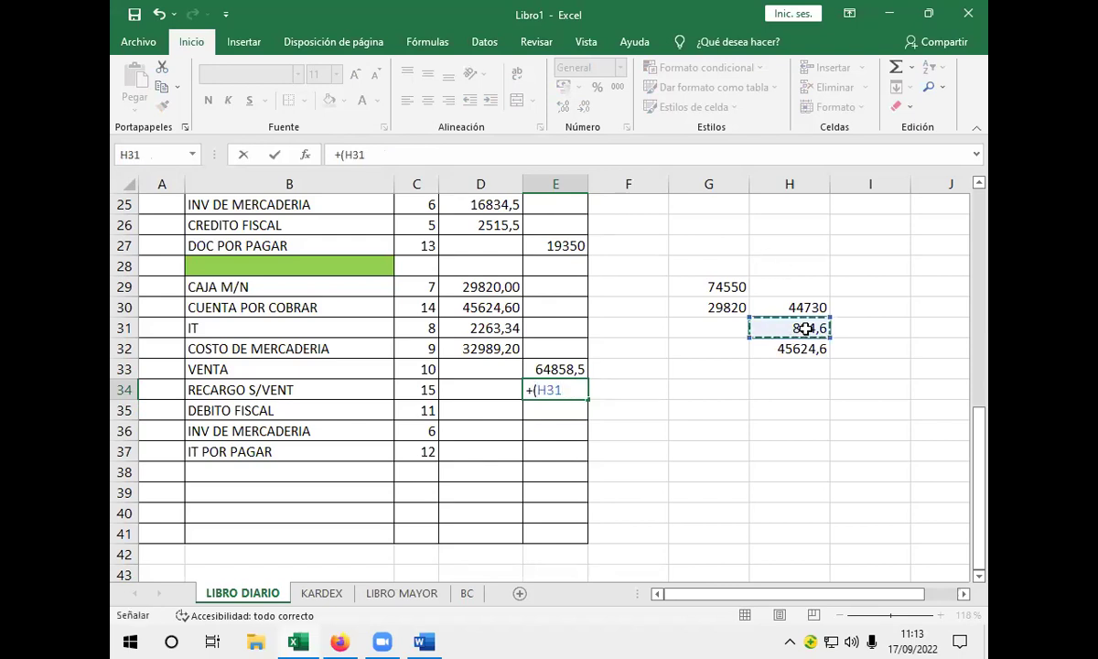
key("BackSpace")
key("BackSpace")
key("BackSpace")
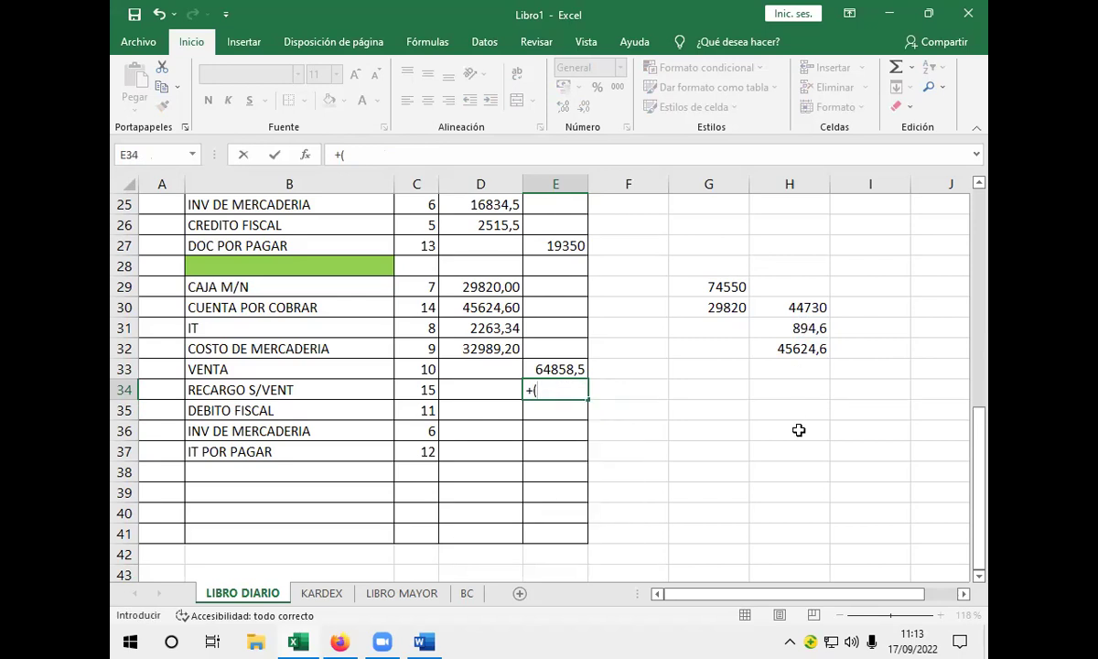
type("894,60*87$")
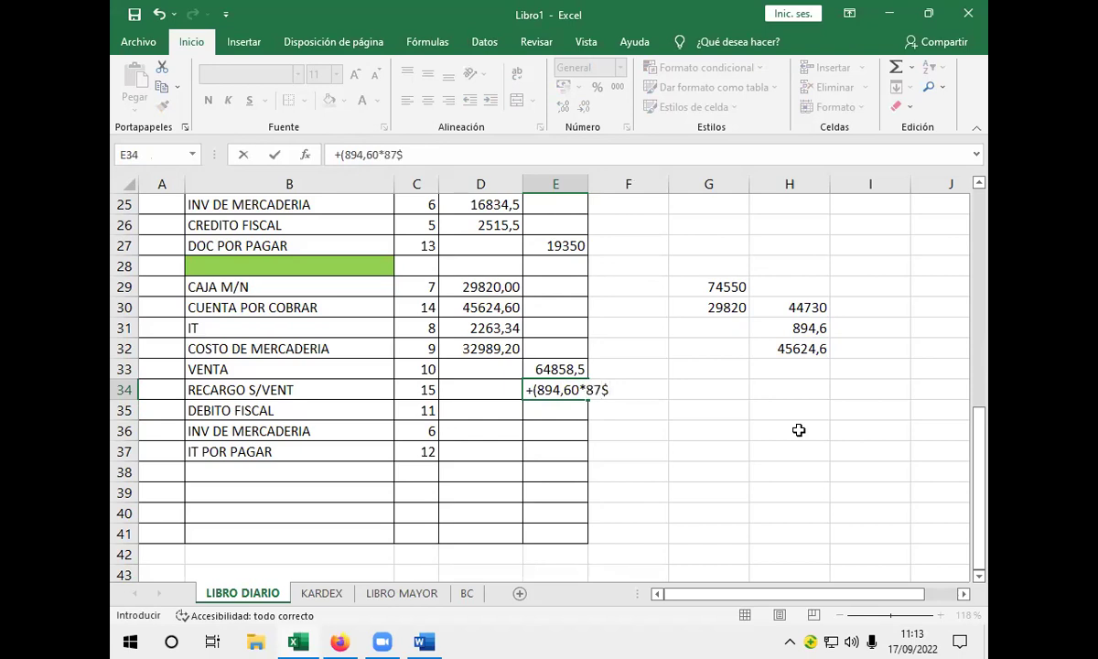
key("BackSpace")
type("%")
key("Return")
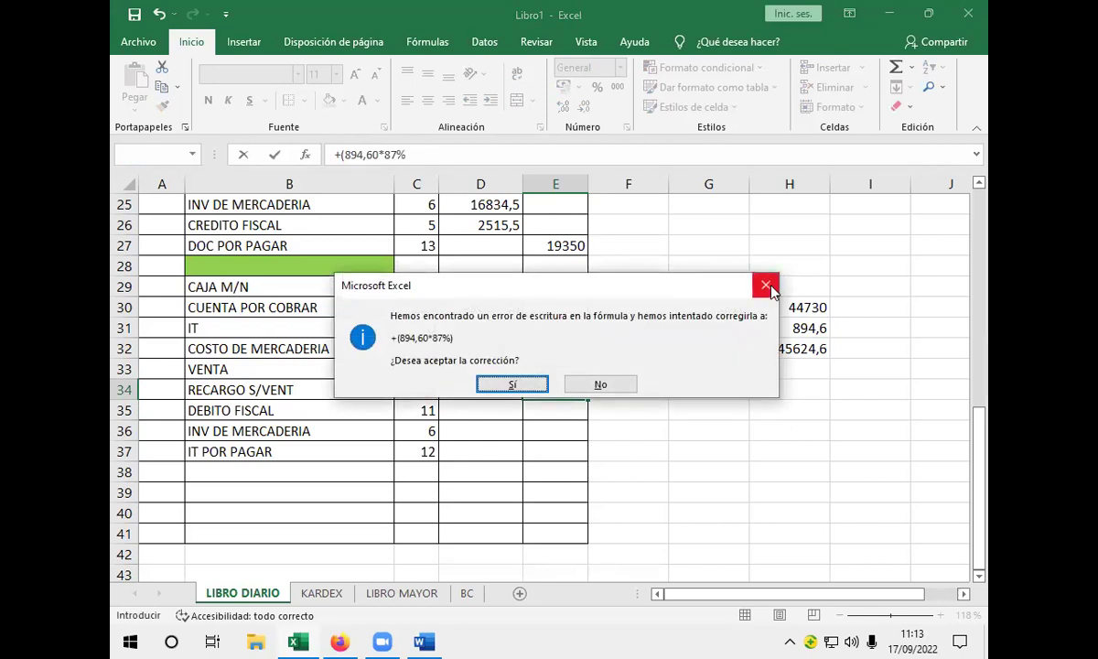
left_click(519, 383)
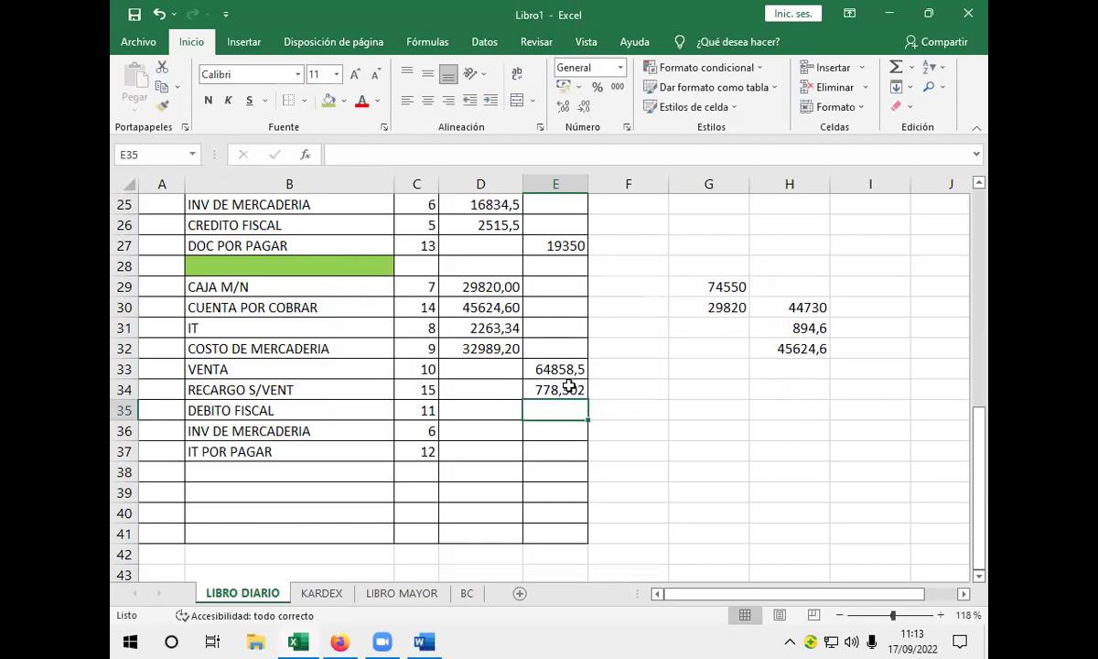
left_click(559, 390)
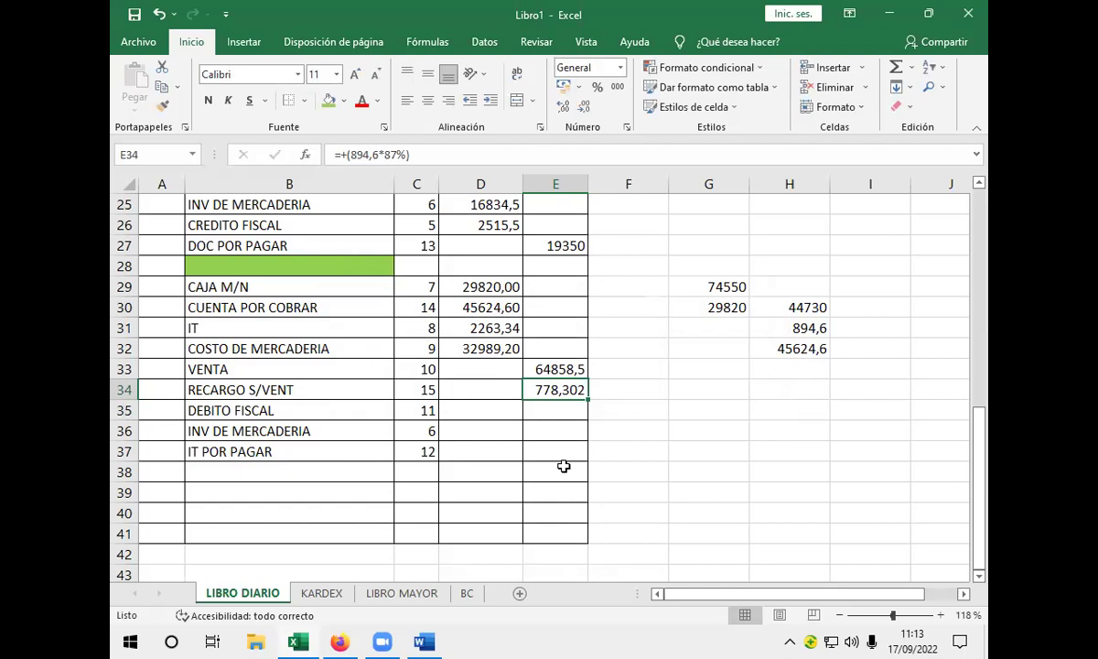
- Calculate the DEBITO FISCAL credit in E35 with the formula +(74550+894,60)*13%
left_click(558, 413)
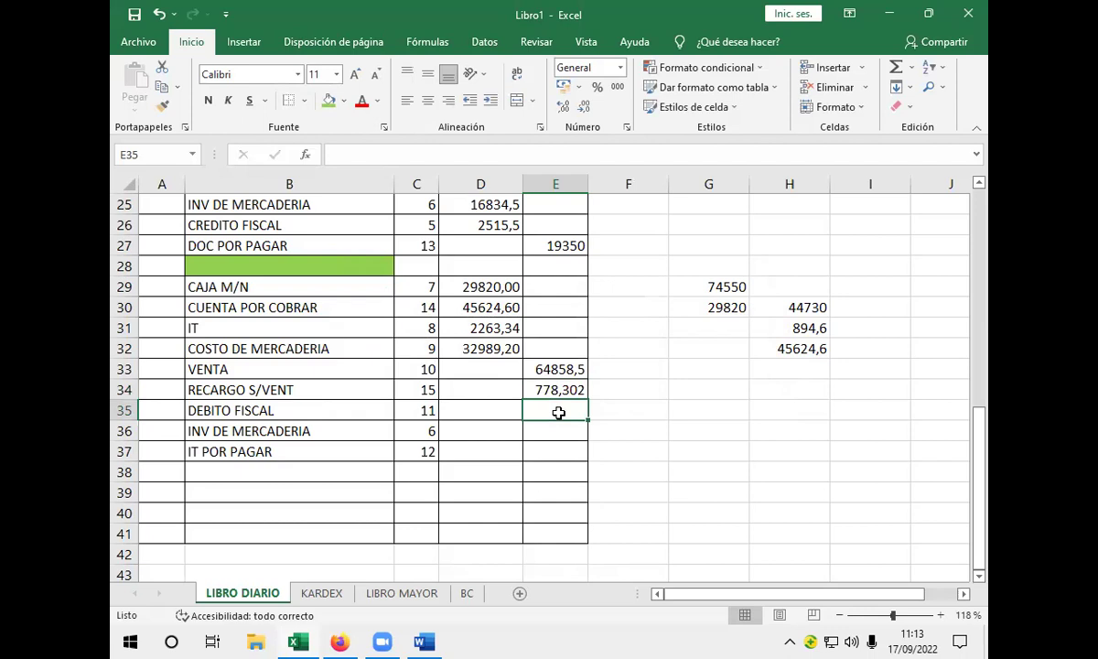
type("+")
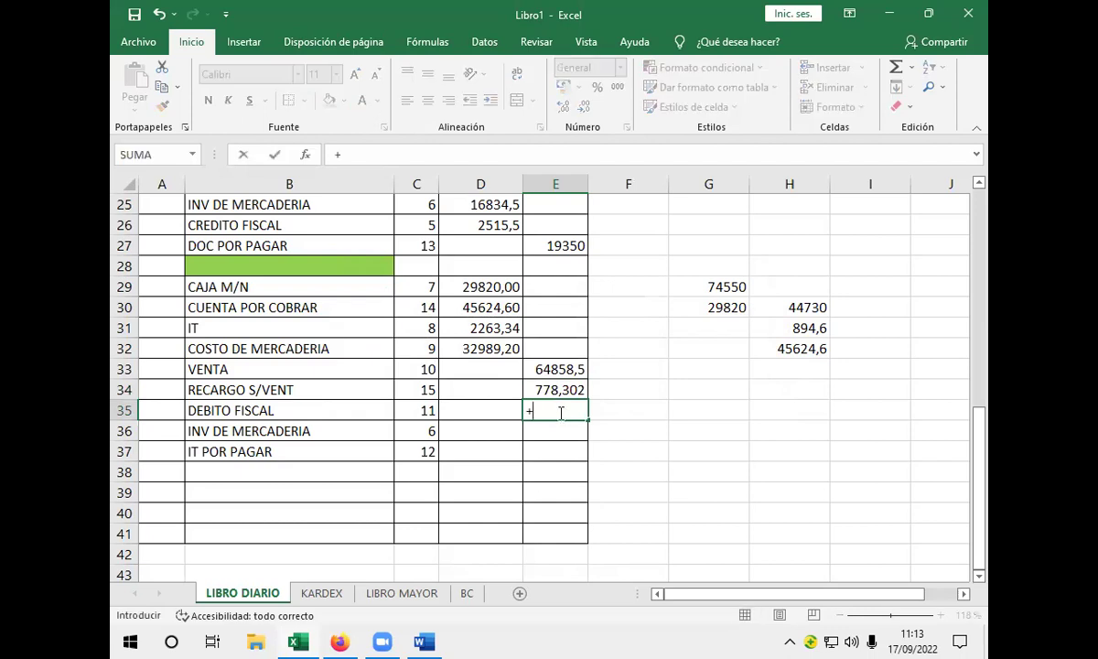
type("(")
type("74550+")
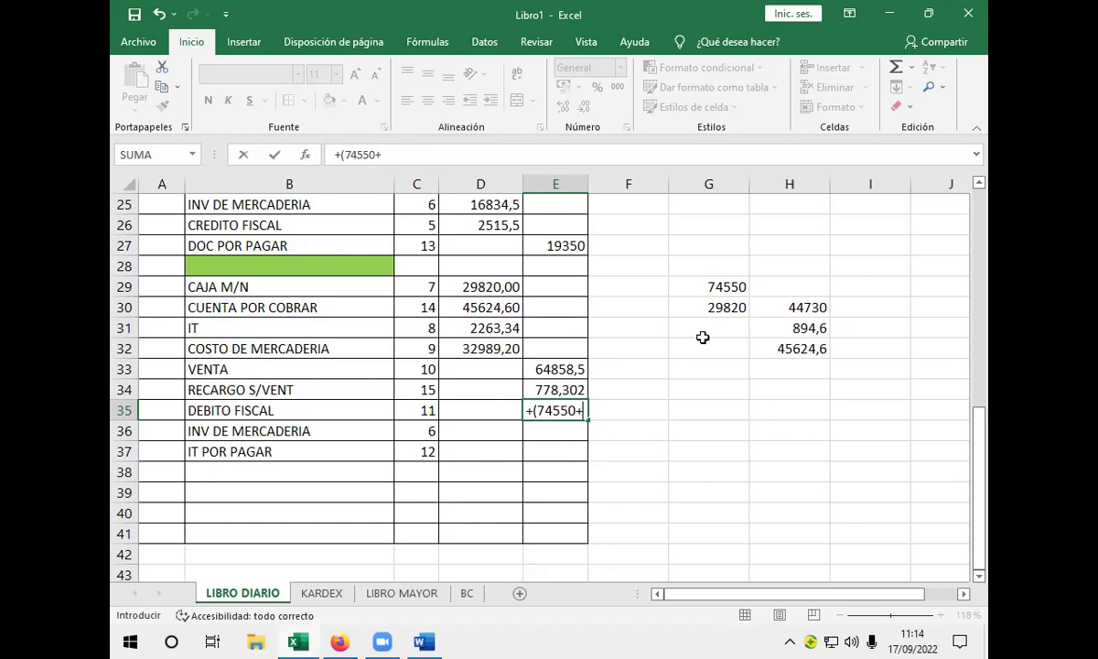
type("894,60")
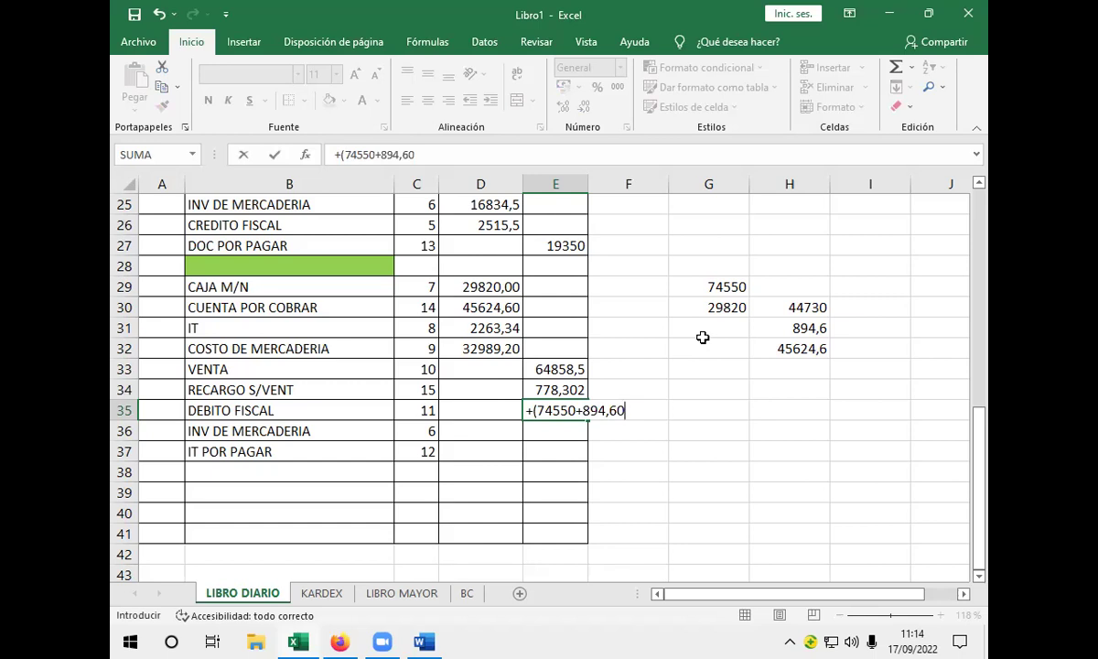
type(")*13%")
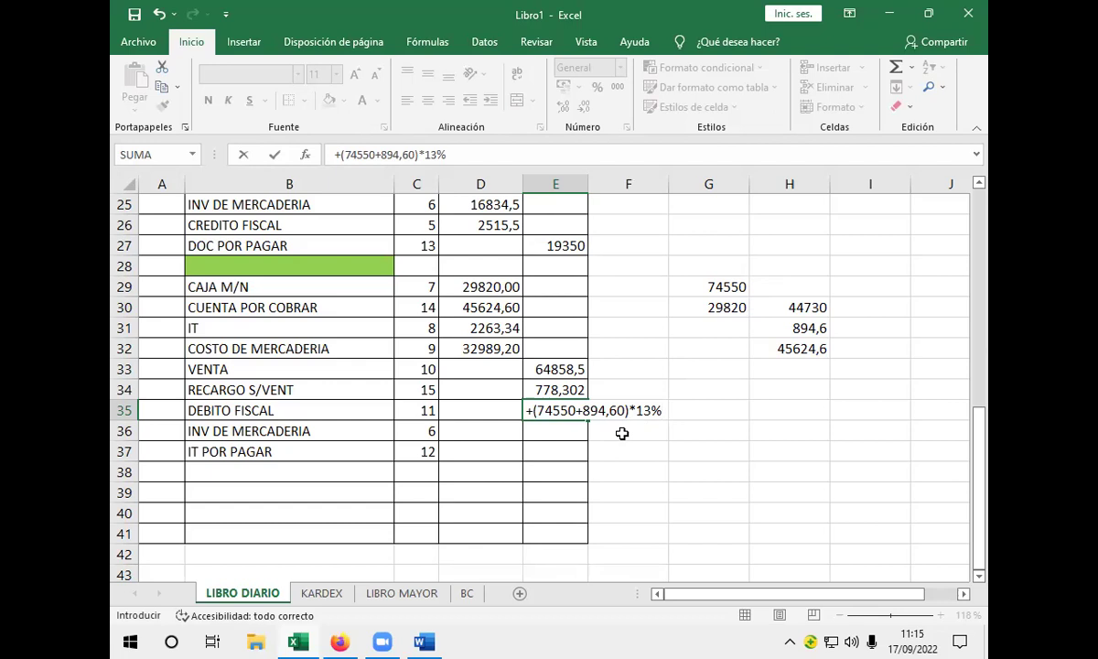
key("Return")
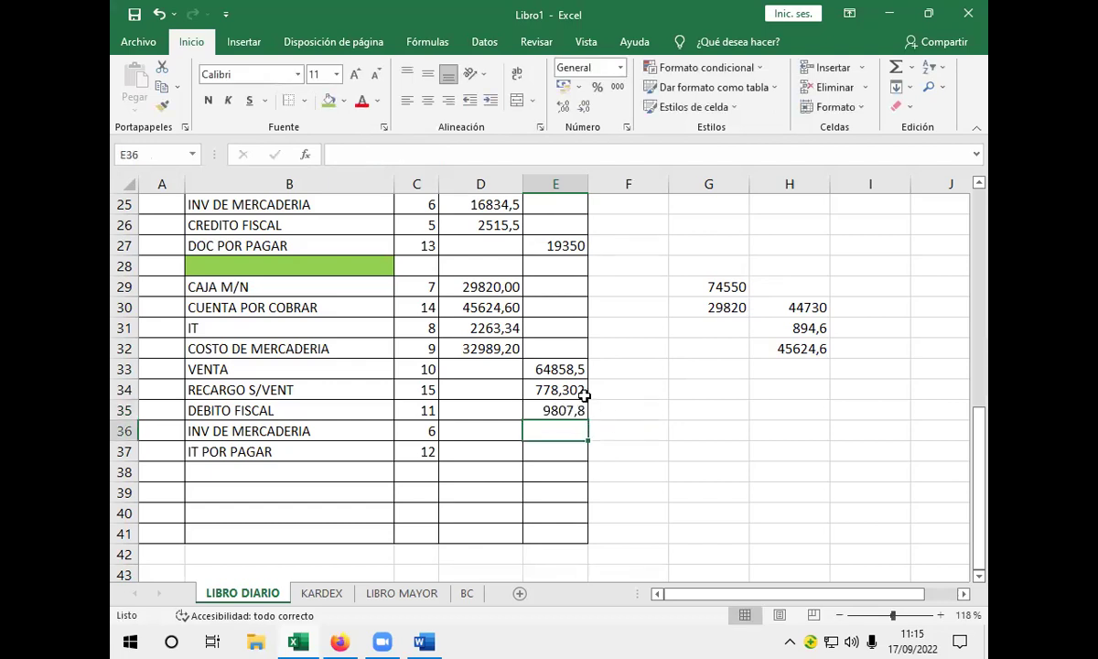
- Display the VENTA, RECARGO S/VENT and DEBITO FISCAL credits in E33:E35 uniformly with two decimals
left_click(561, 368)
left_click_drag(560, 369, 569, 410)
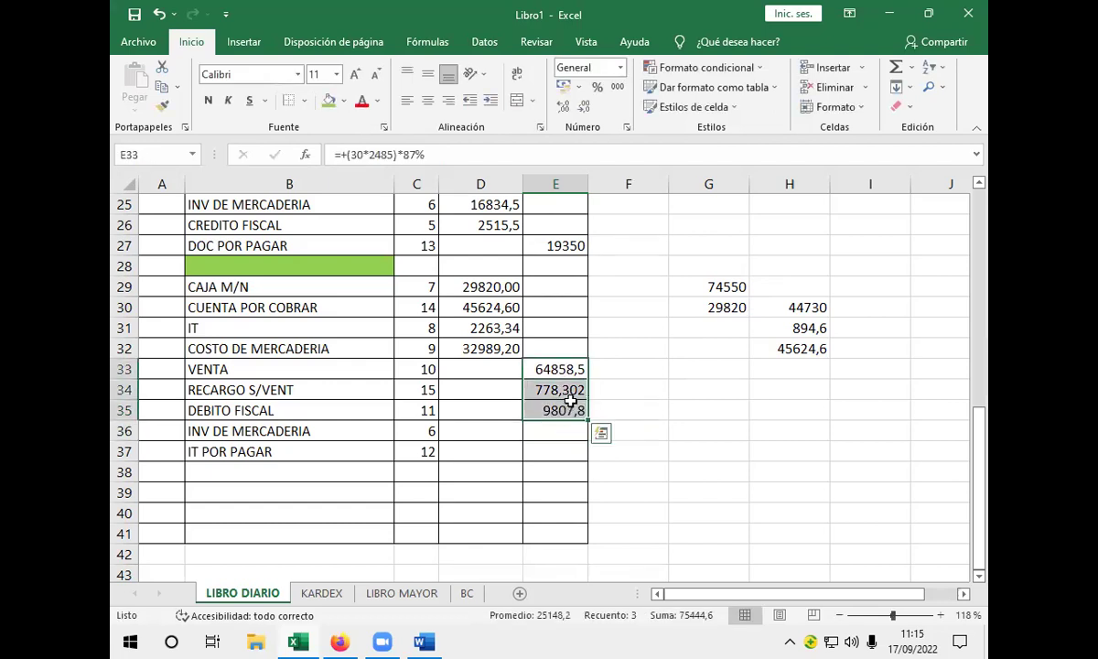
left_click(584, 107)
left_click(564, 107)
left_click(564, 107)
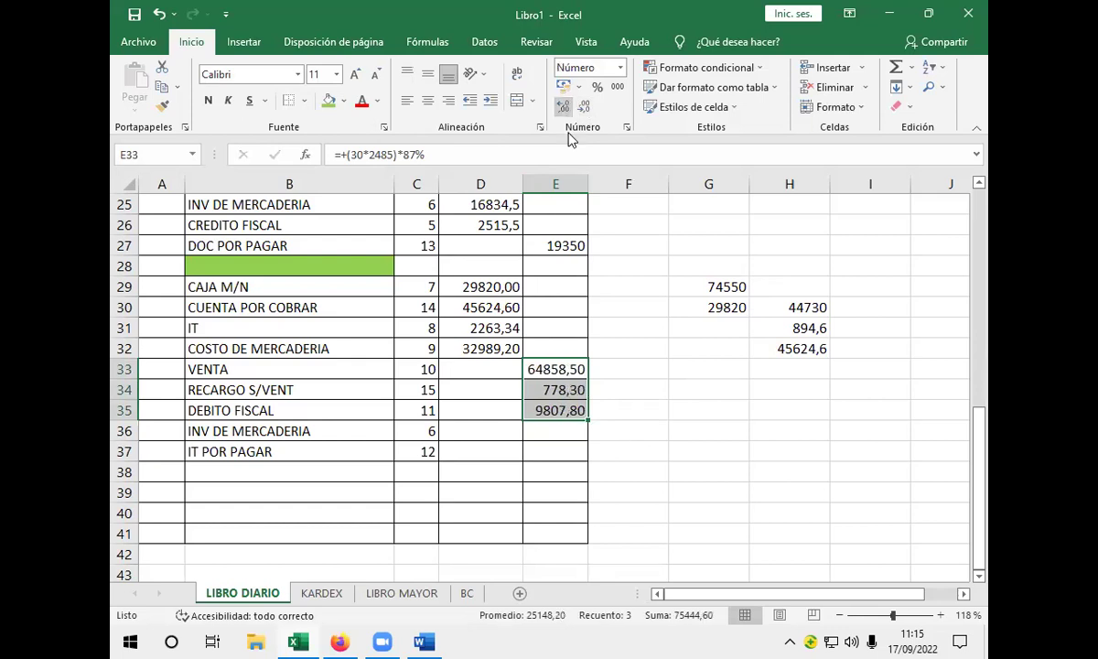
- Add the sale total in G29 and the surcharge in H31 in helper cell G33 with the formula +G29+H31
left_click_drag(651, 347, 722, 325)
left_click(734, 287)
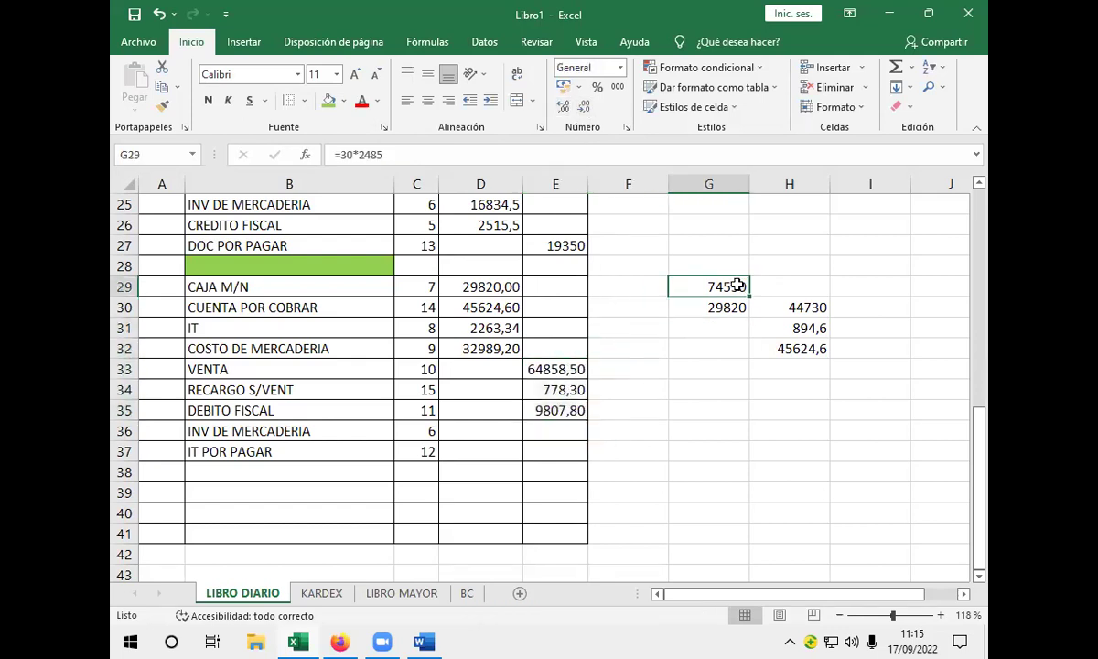
left_click(801, 329)
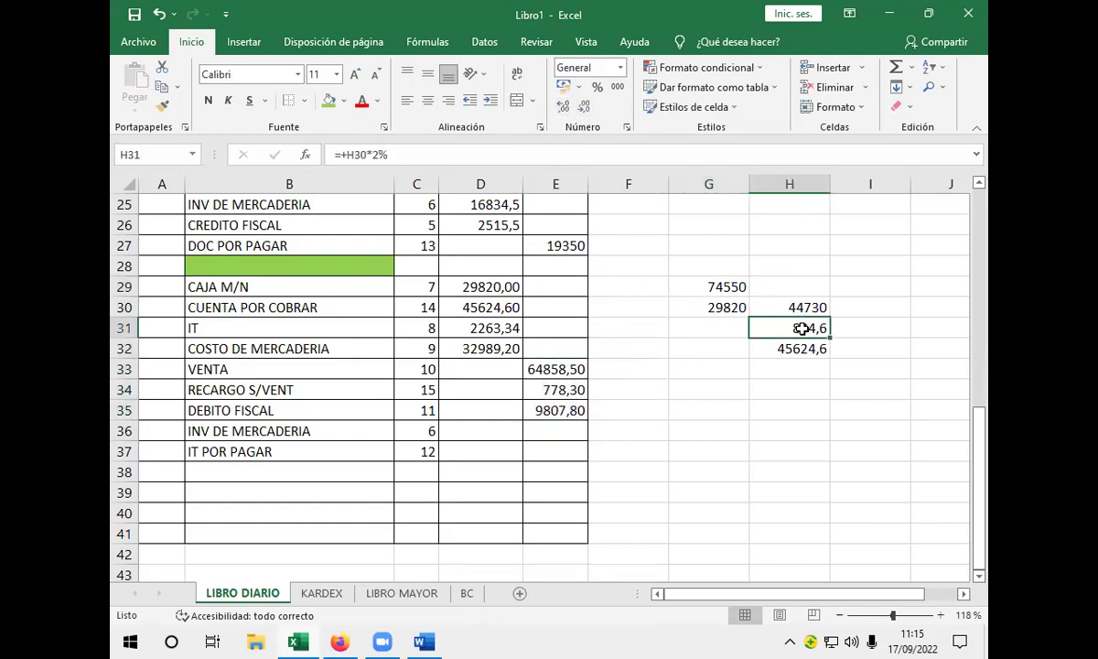
left_click(727, 363)
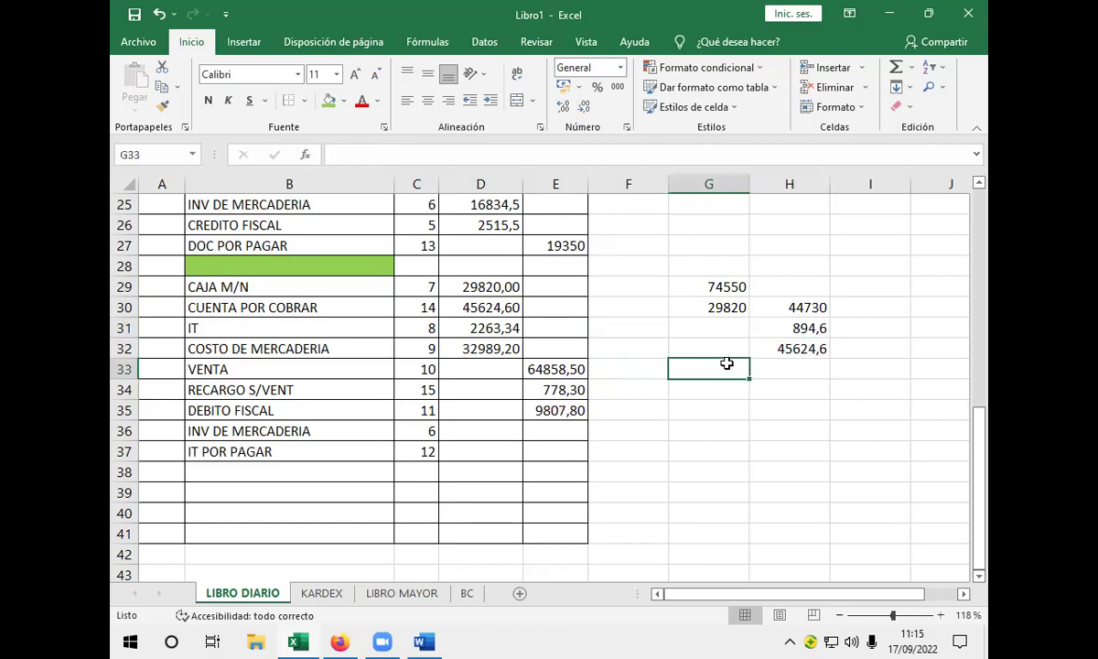
type("+")
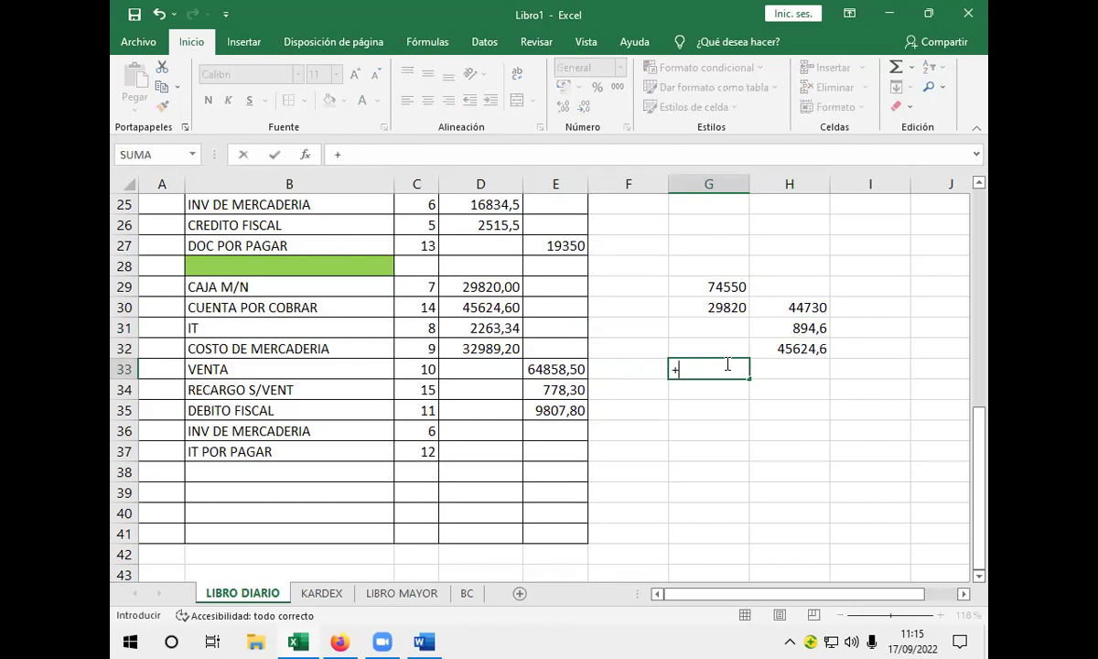
left_click(710, 288)
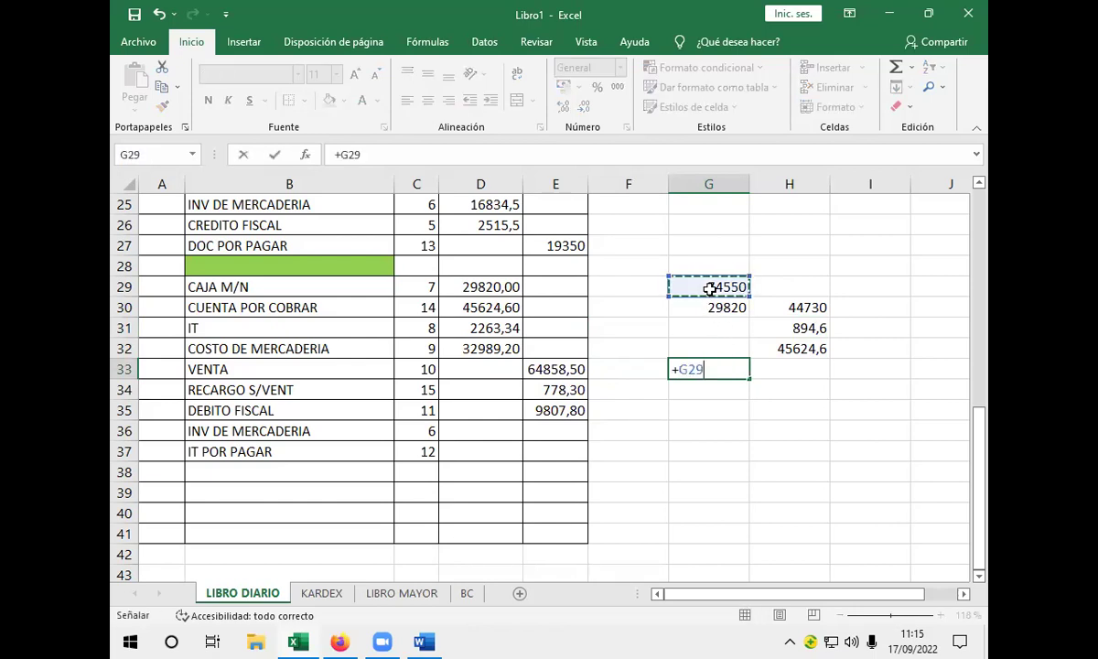
type("+")
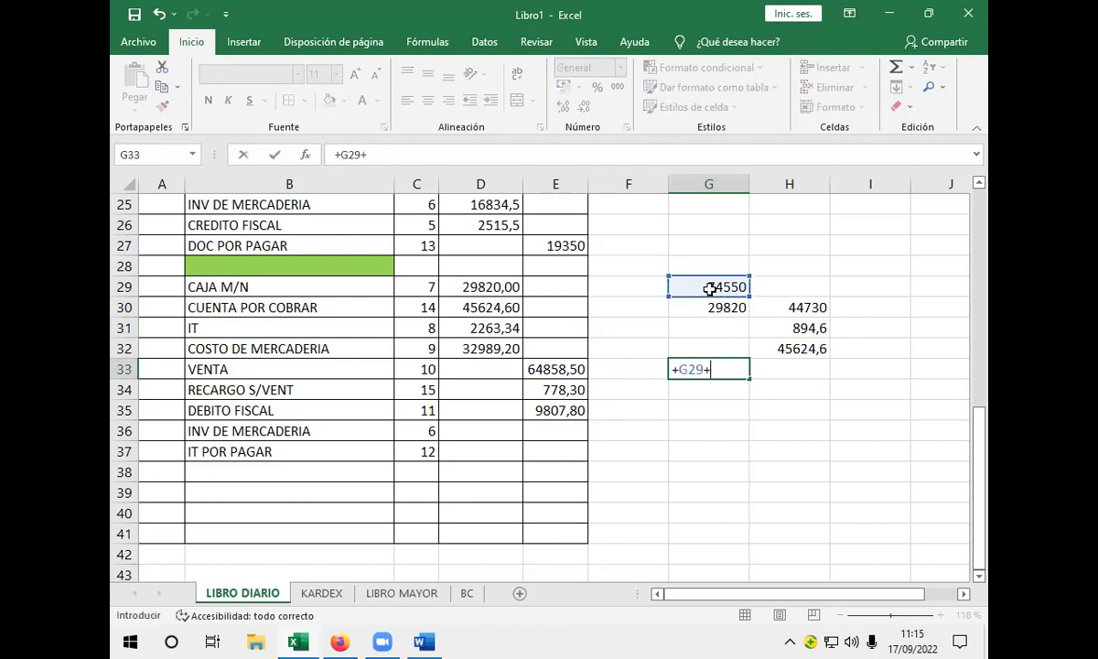
left_click(781, 328)
key("Return")
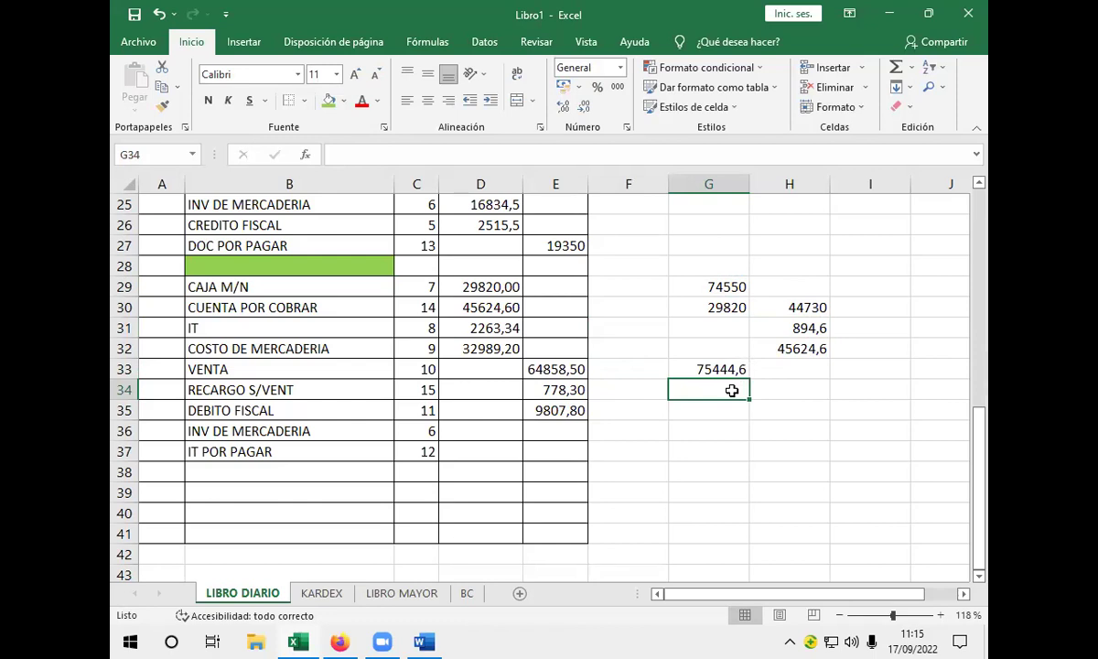
type("+")
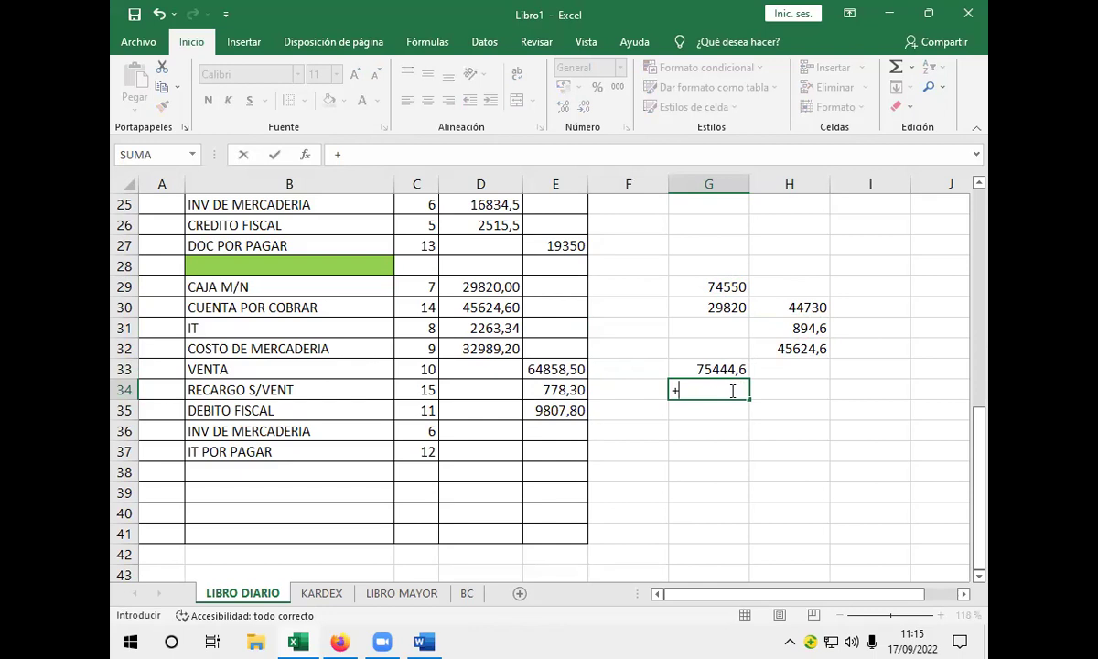
key("BackSpace")
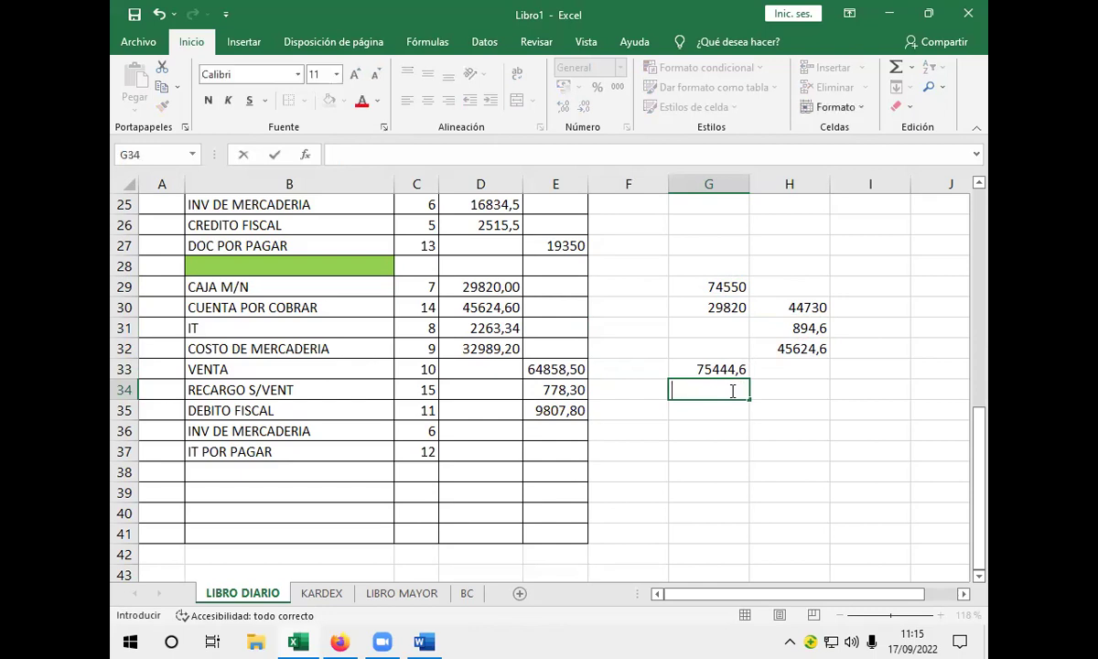
scroll(732, 390, "up", 1)
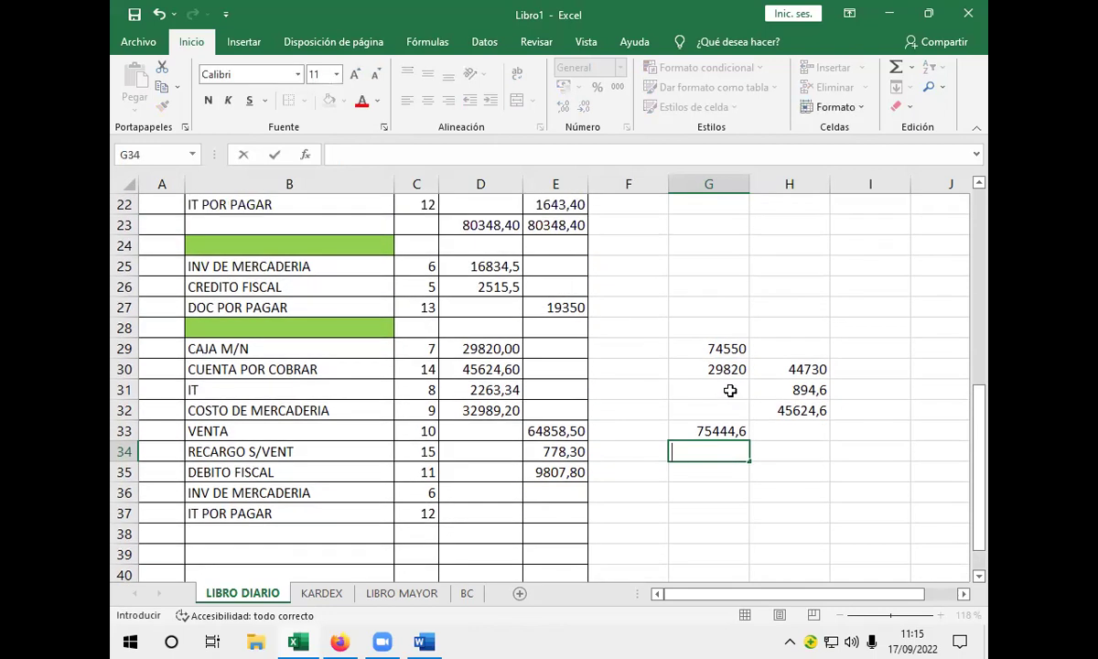
scroll(730, 390, "down", 1)
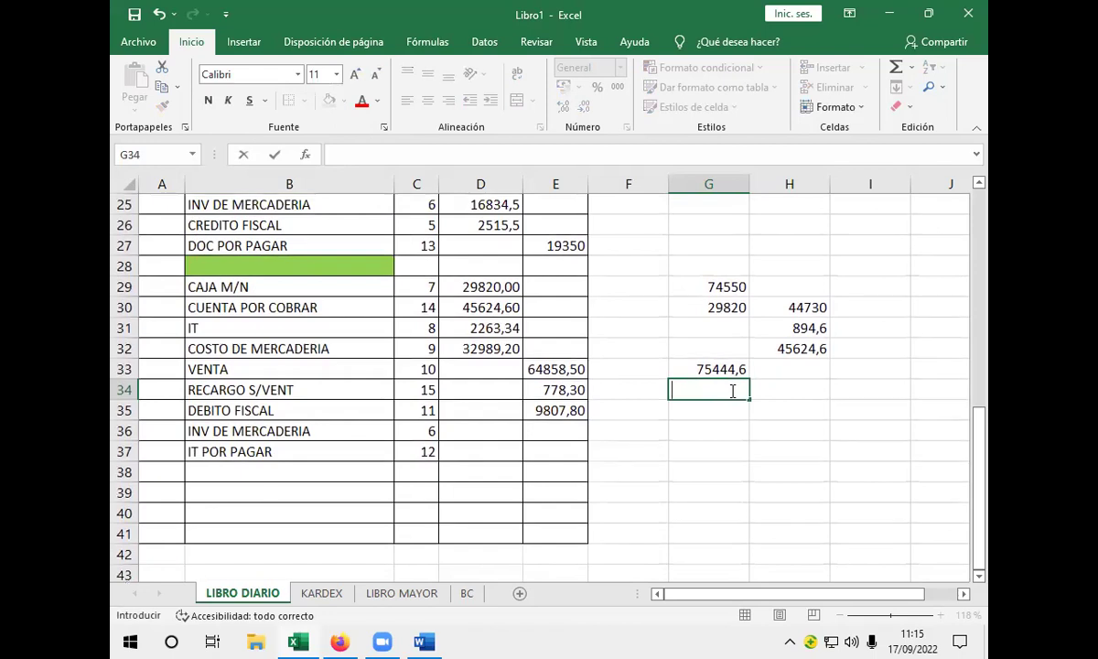
- Compare the helper total in G33 with the sum of the credits in E33:E35
left_click(735, 368)
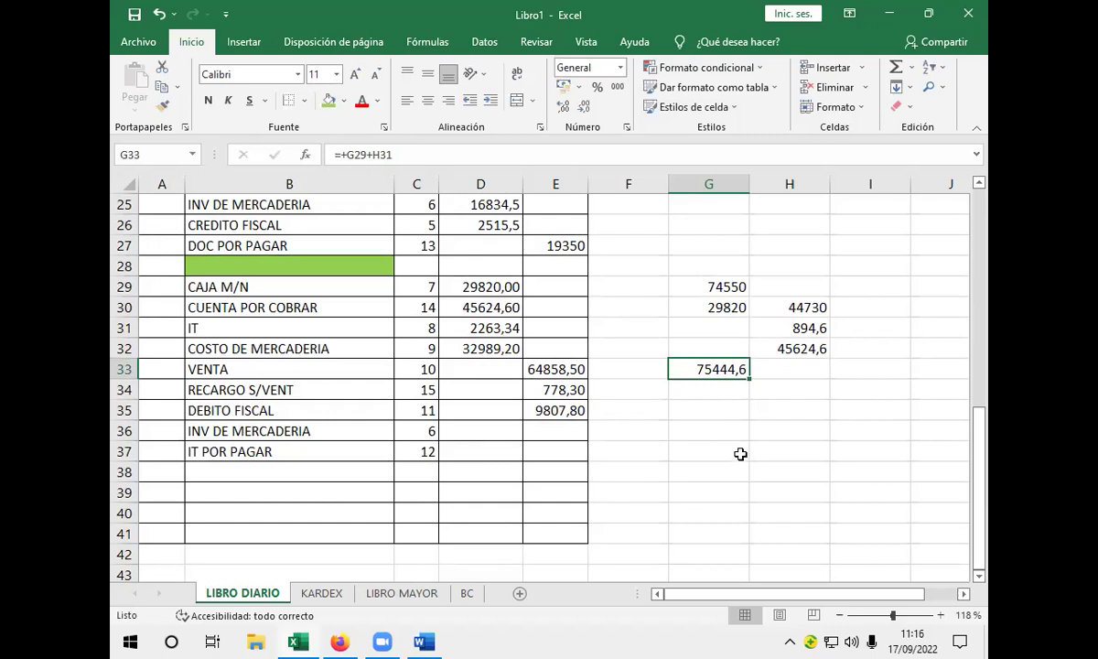
left_click(566, 368)
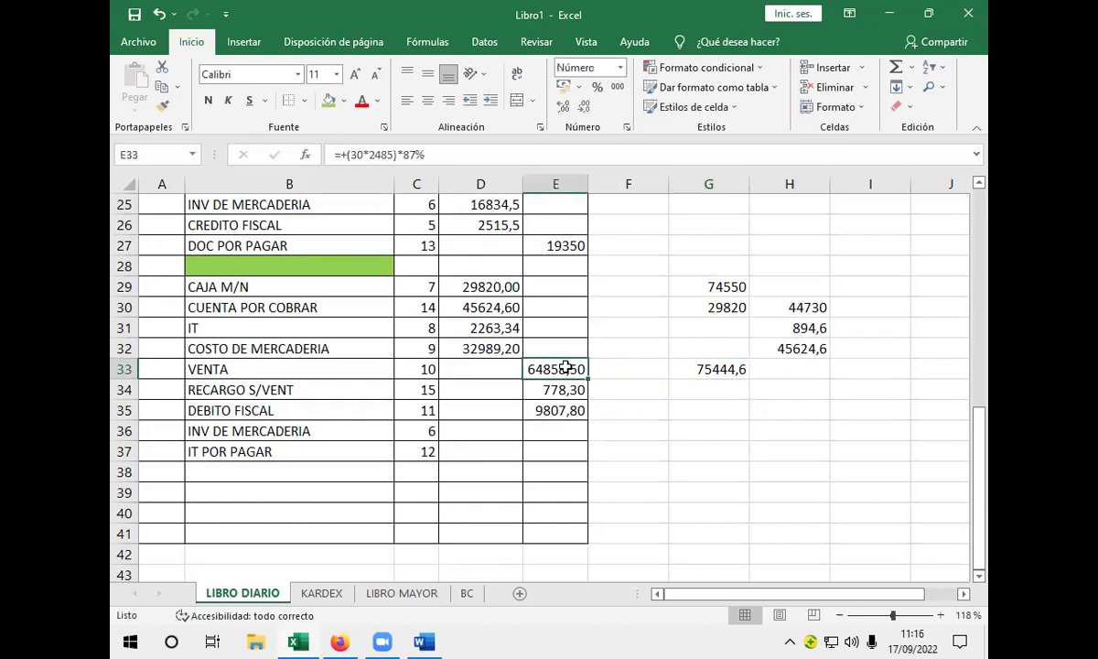
left_click_drag(566, 367, 573, 412)
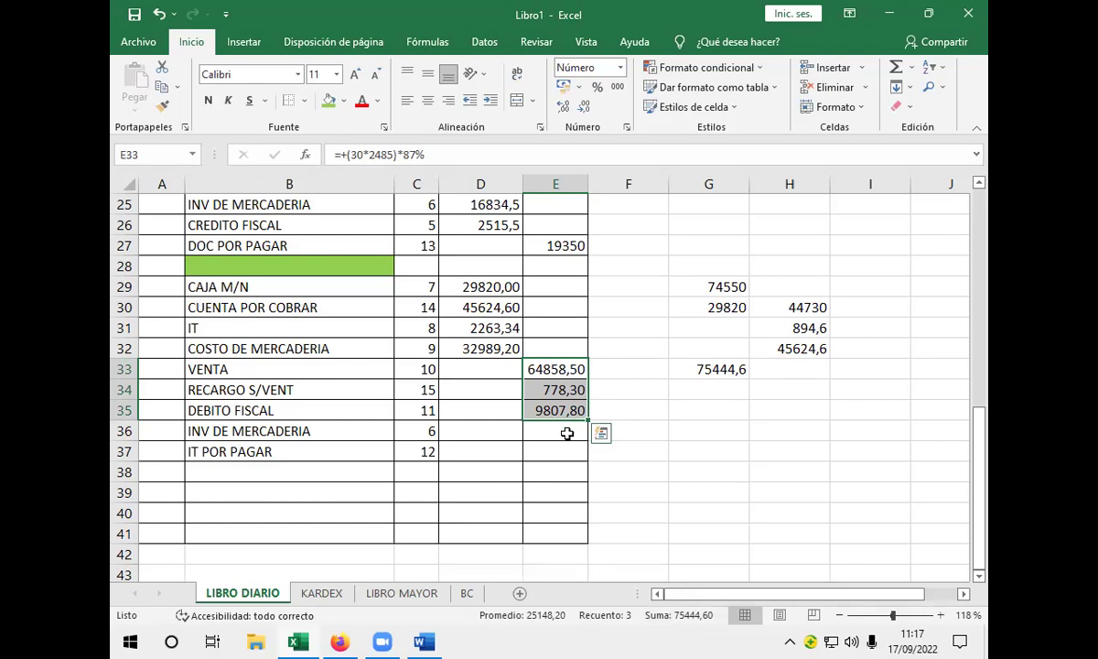
- Calculate the INV DE MERCADERIA credit in E36 with the formula +30*1099,64
left_click(567, 434)
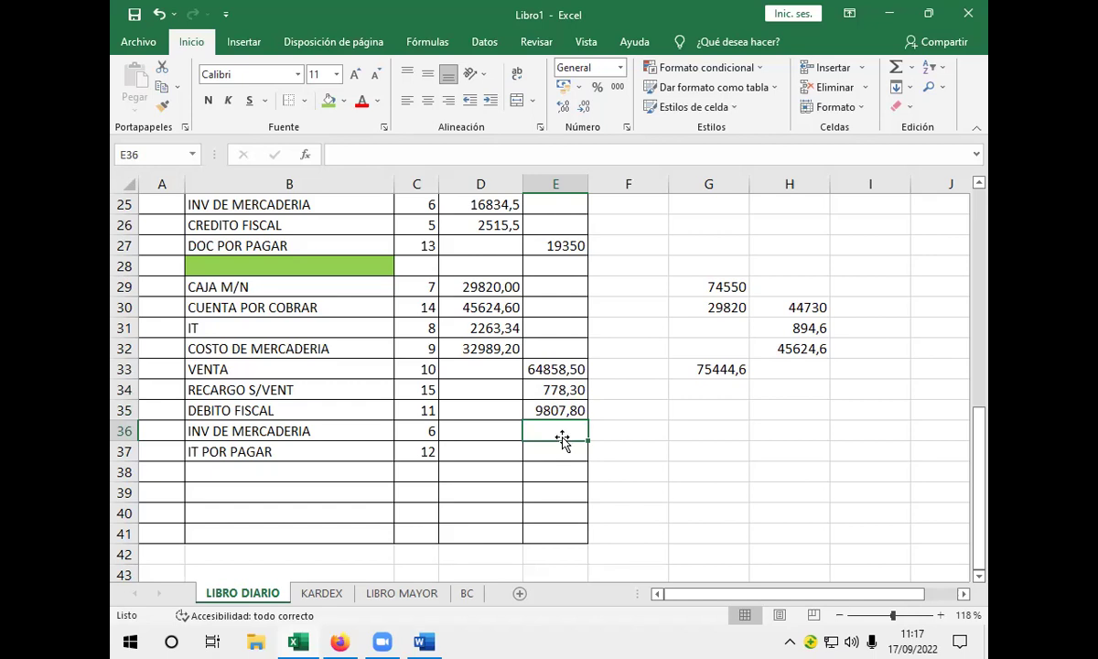
type("+")
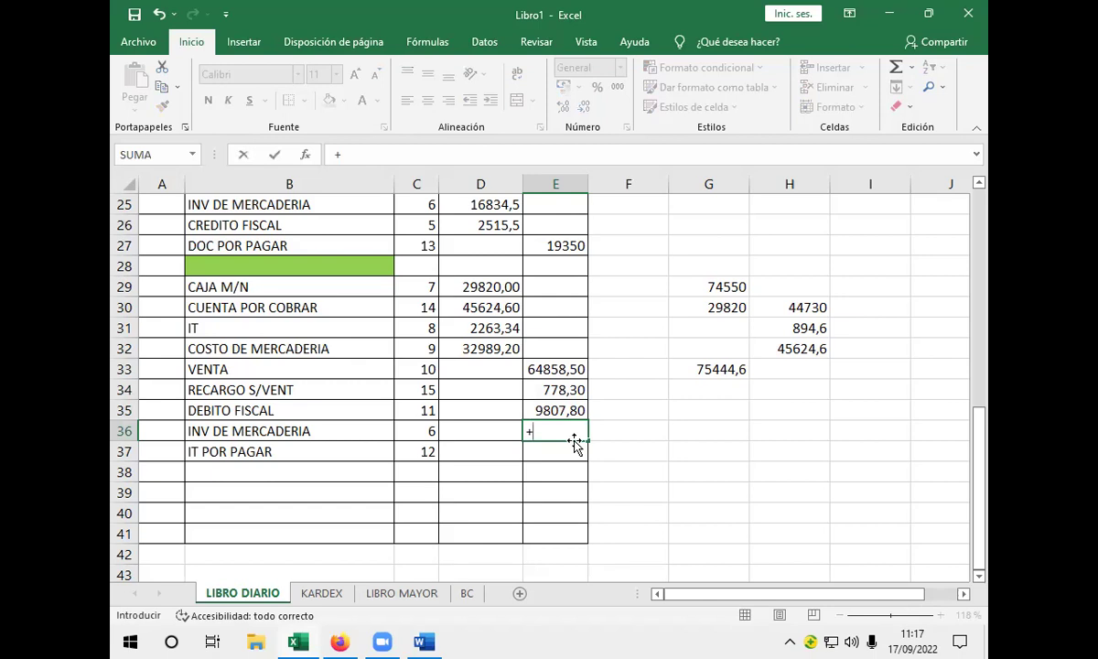
type("30")
type("*1099,")
type("64")
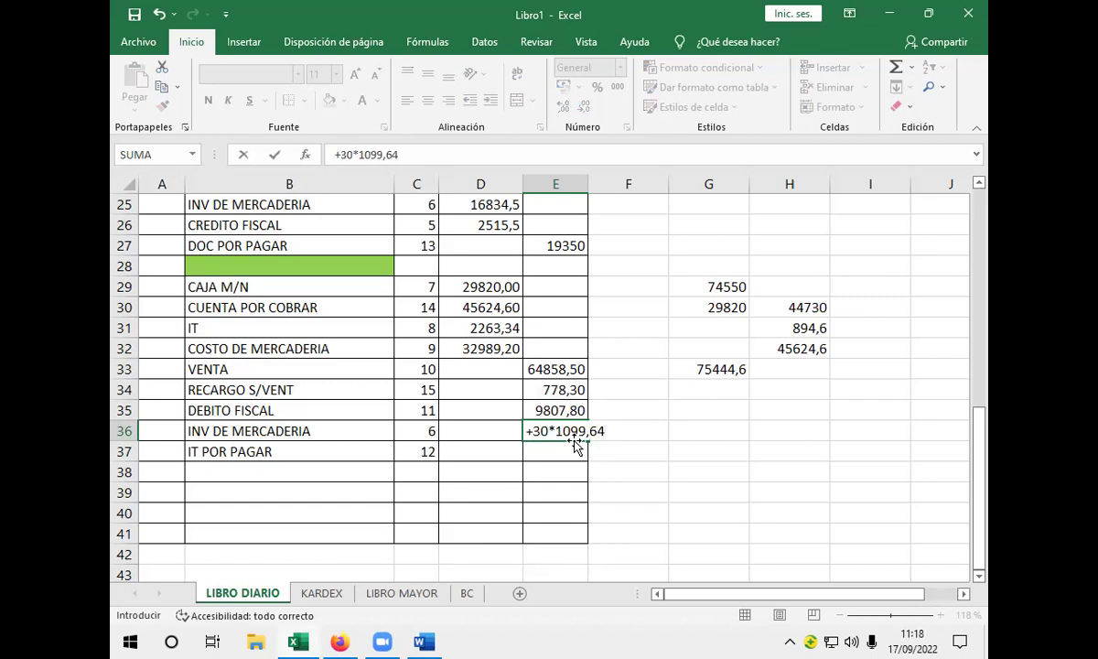
key("Return")
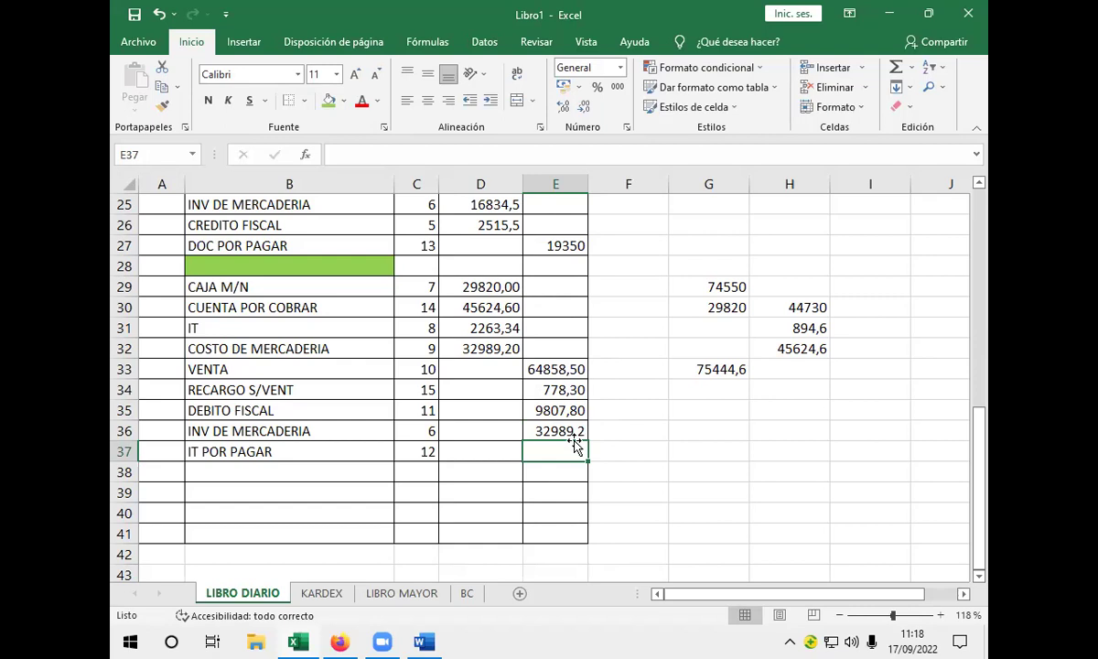
left_click(568, 428)
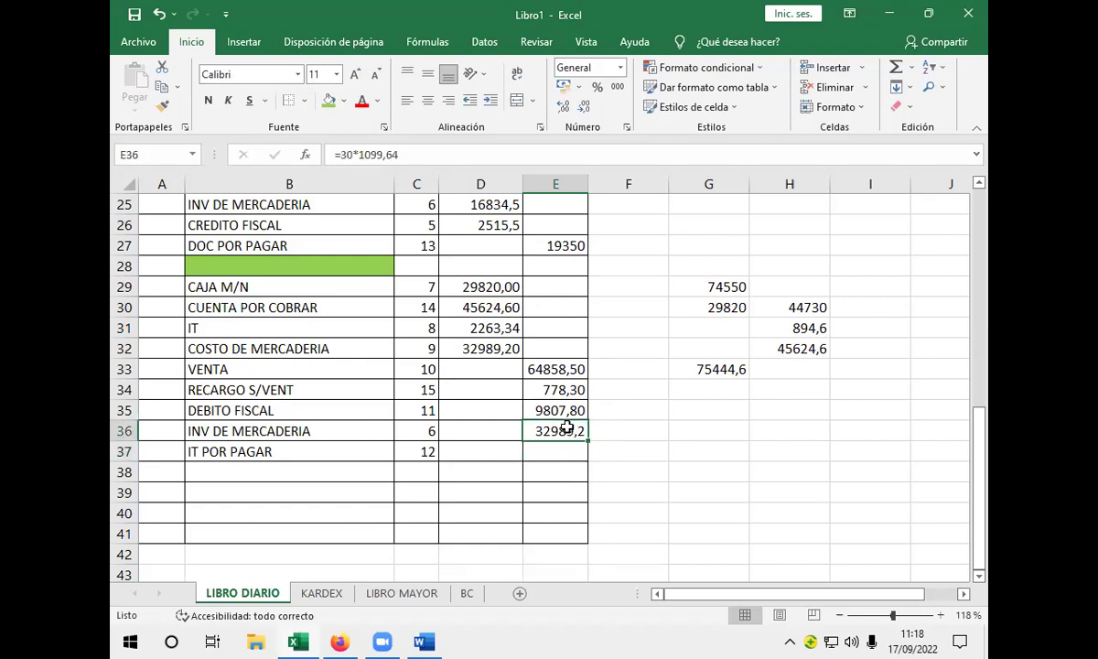
- Show the INV DE MERCADERIA credit in E36 with two decimals and calculate the IT POR PAGAR credit in E37 with +75444,60*3%
left_click(561, 108)
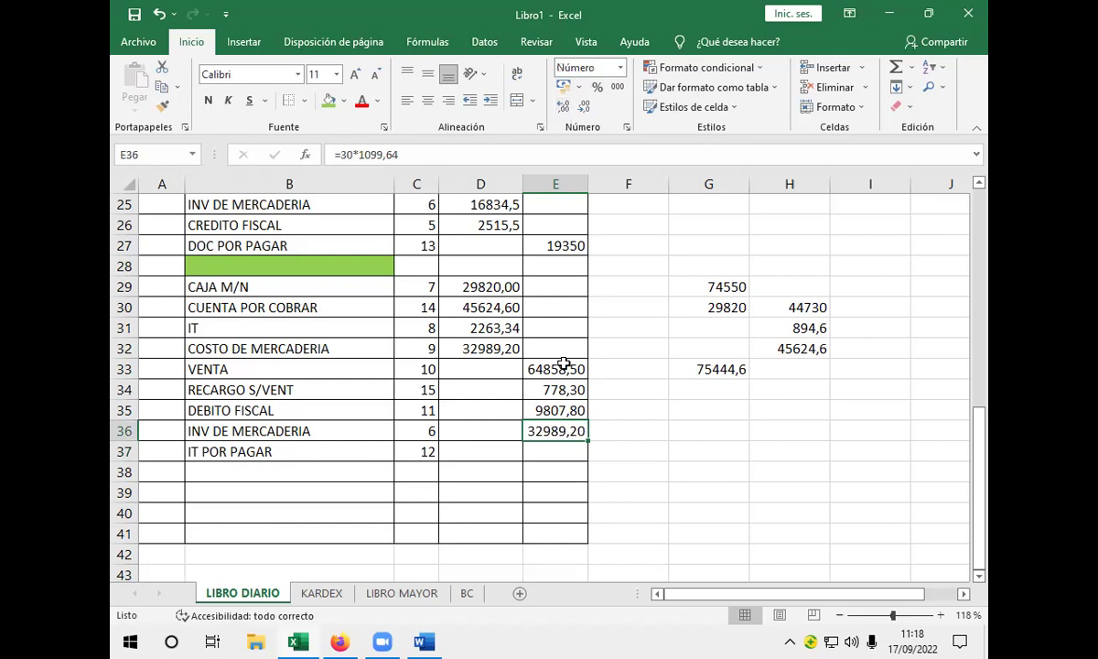
left_click(560, 468)
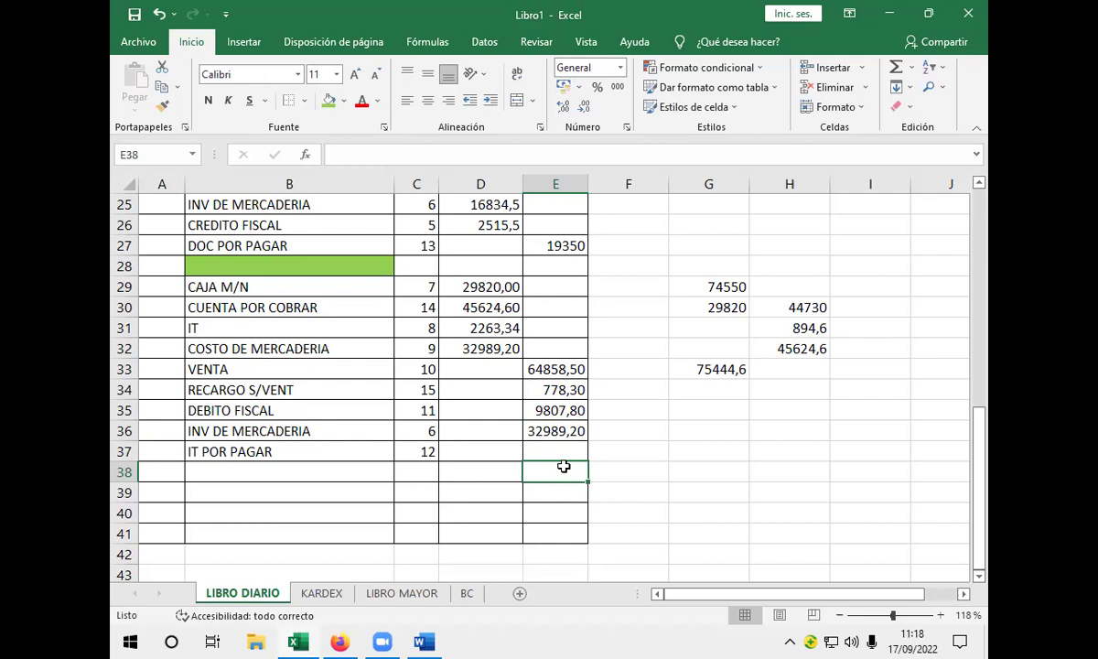
left_click(565, 448)
type("+")
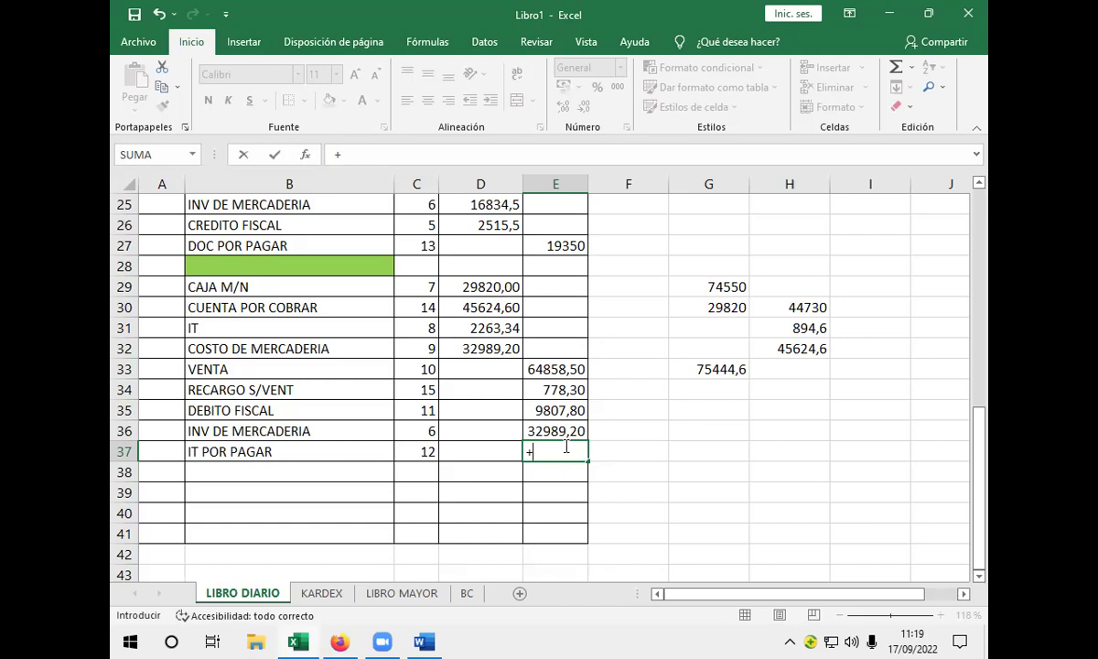
type("75444444444")
key("BackSpace")
key("BackSpace")
key("BackSpace")
key("BackSpace")
key("BackSpace")
key("BackSpace")
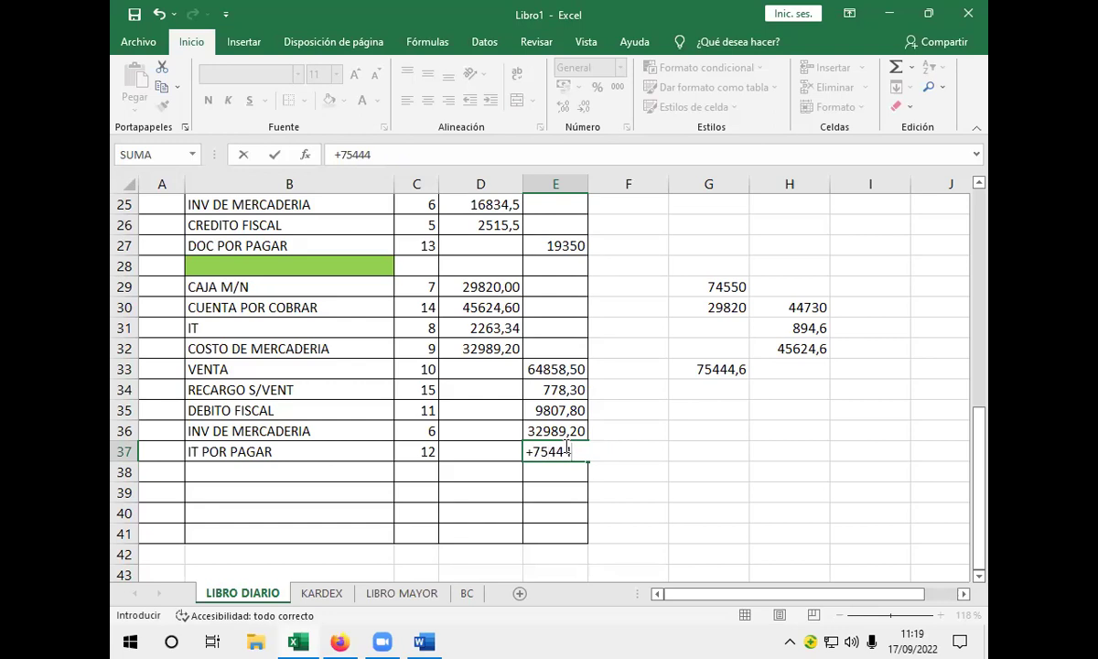
type(",60*34")
key("BackSpace")
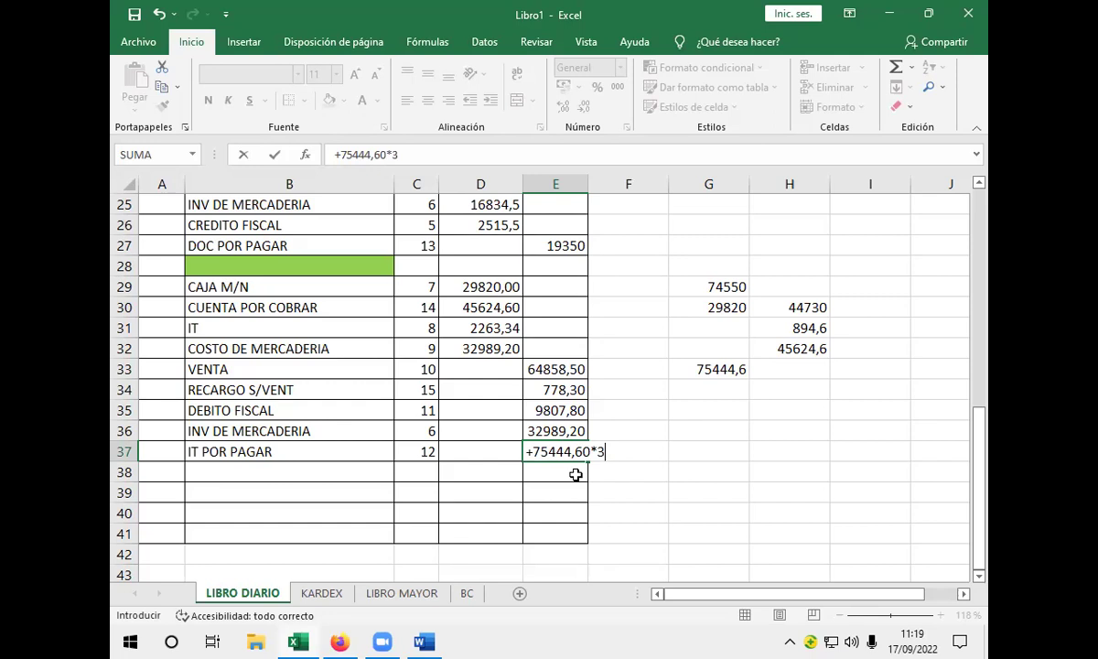
type("%")
key("Return")
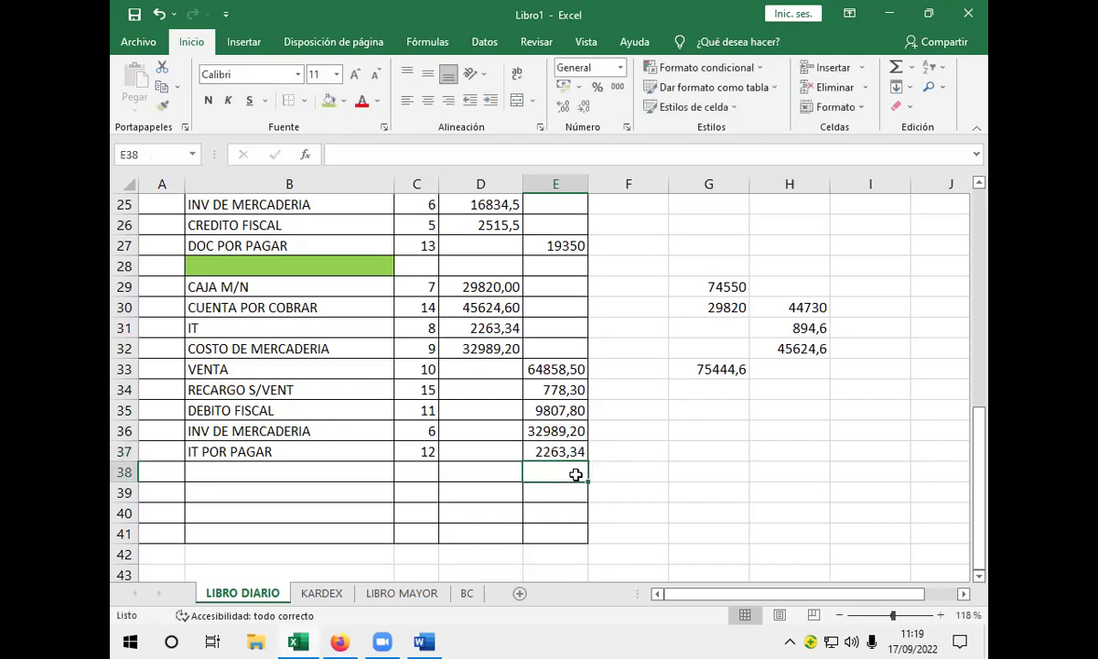
- Compare the IT POR PAGAR credit in E37 with the IT debit in D31
left_click(569, 451)
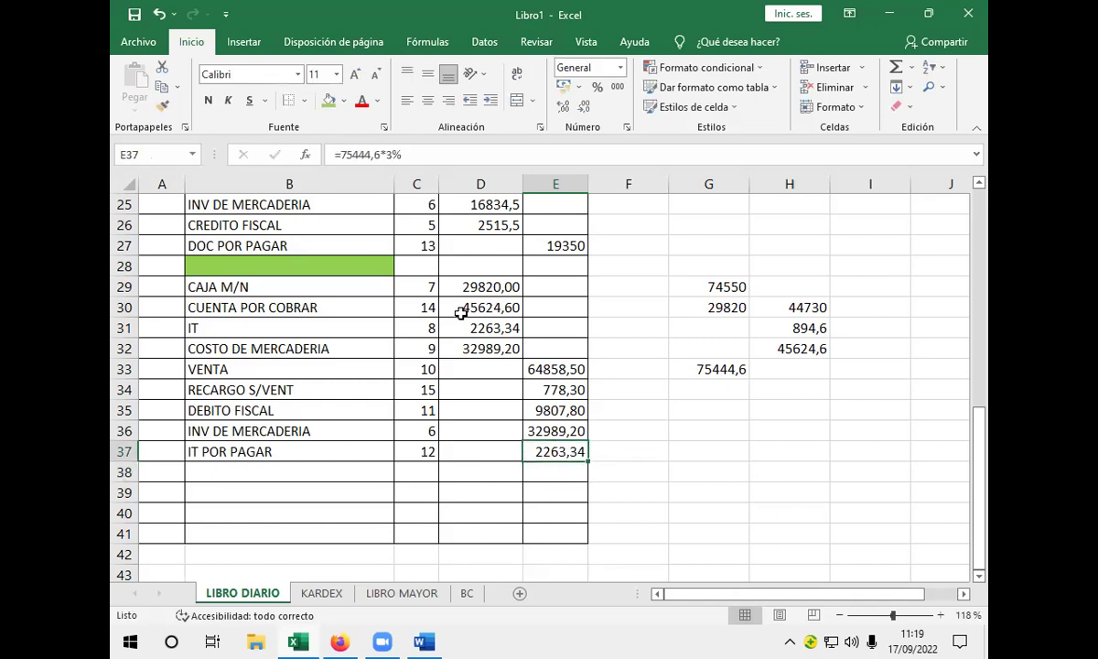
left_click(485, 331)
left_click(569, 452)
left_click(481, 474)
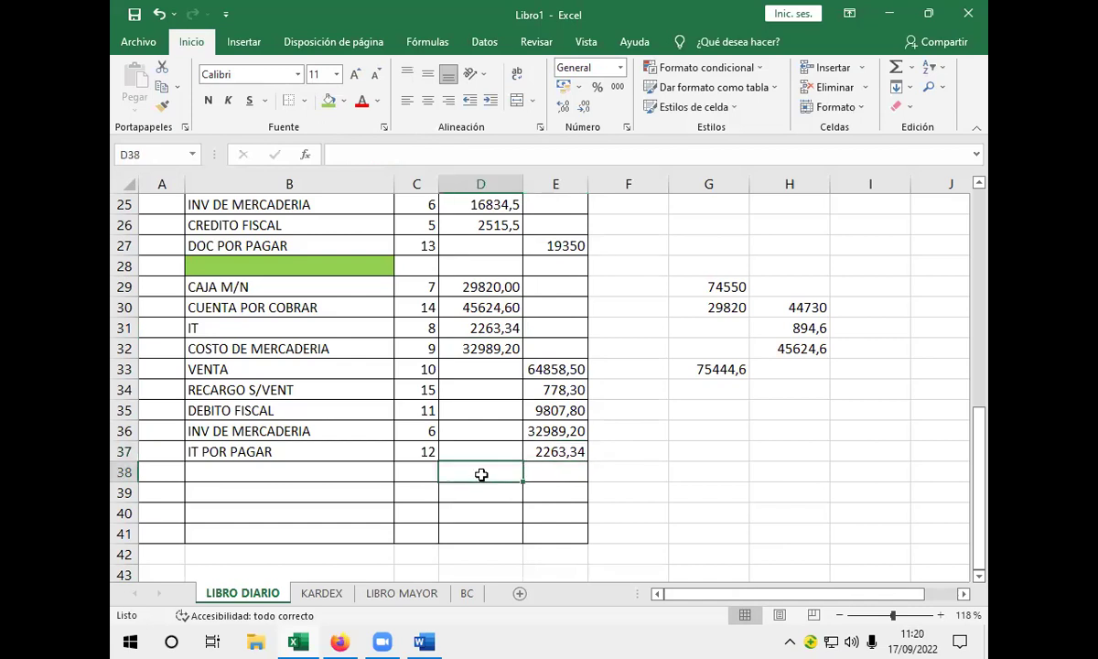
- Total the sale entry's debits and credits in D29:E37 with AutoSum in row 38
left_click_drag(457, 285, 568, 455)
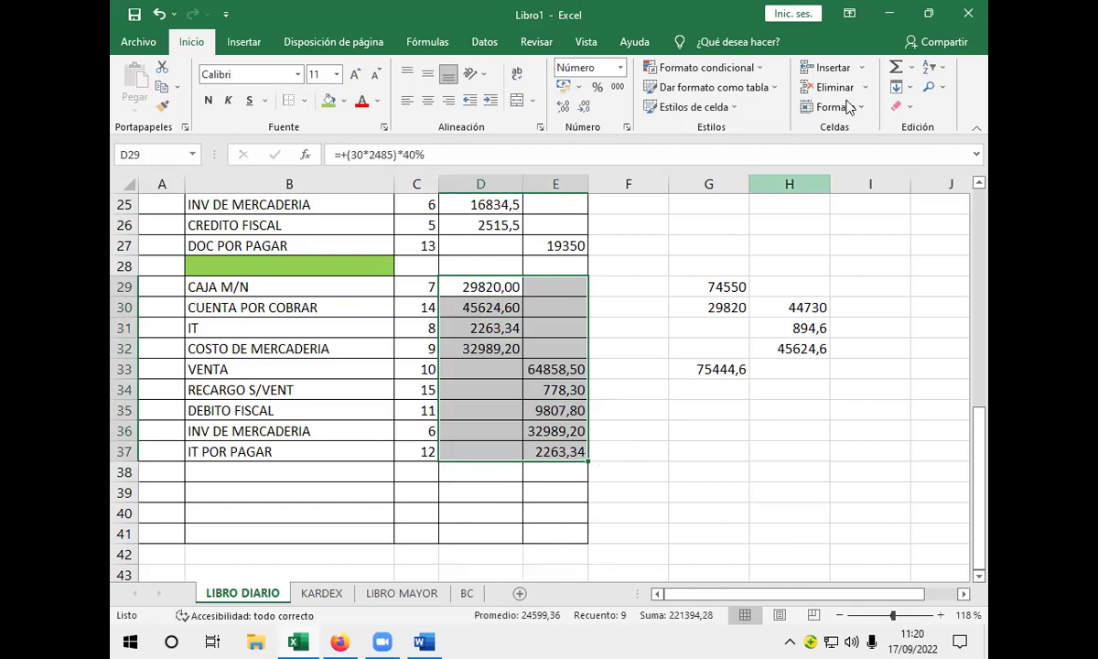
left_click(895, 67)
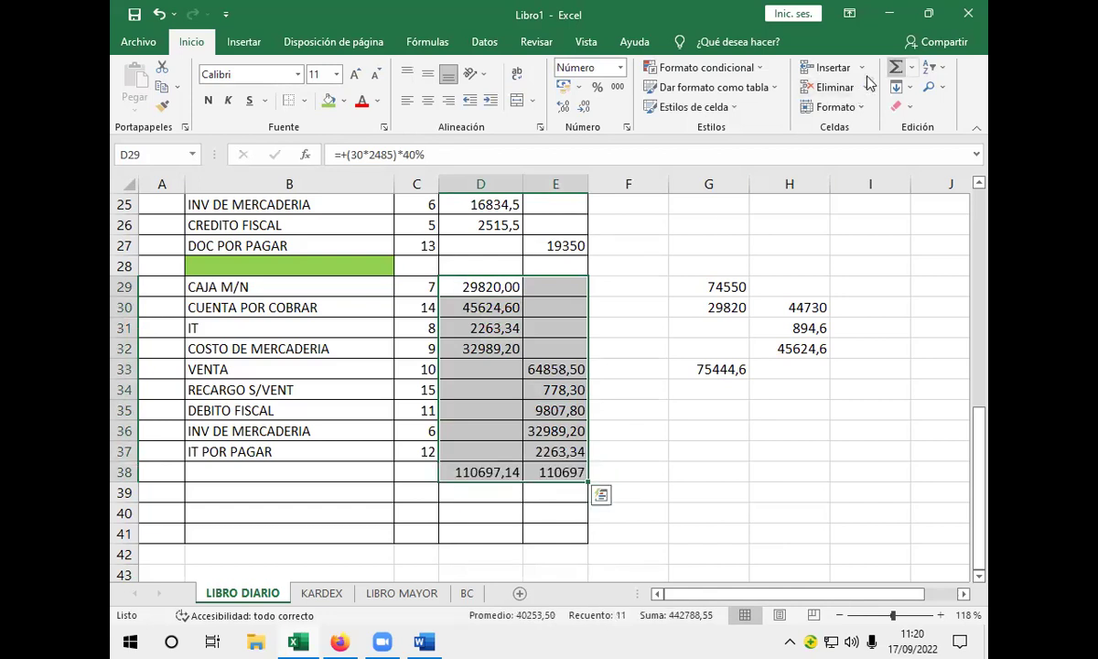
left_click(603, 411)
left_click(470, 471)
left_click(541, 470)
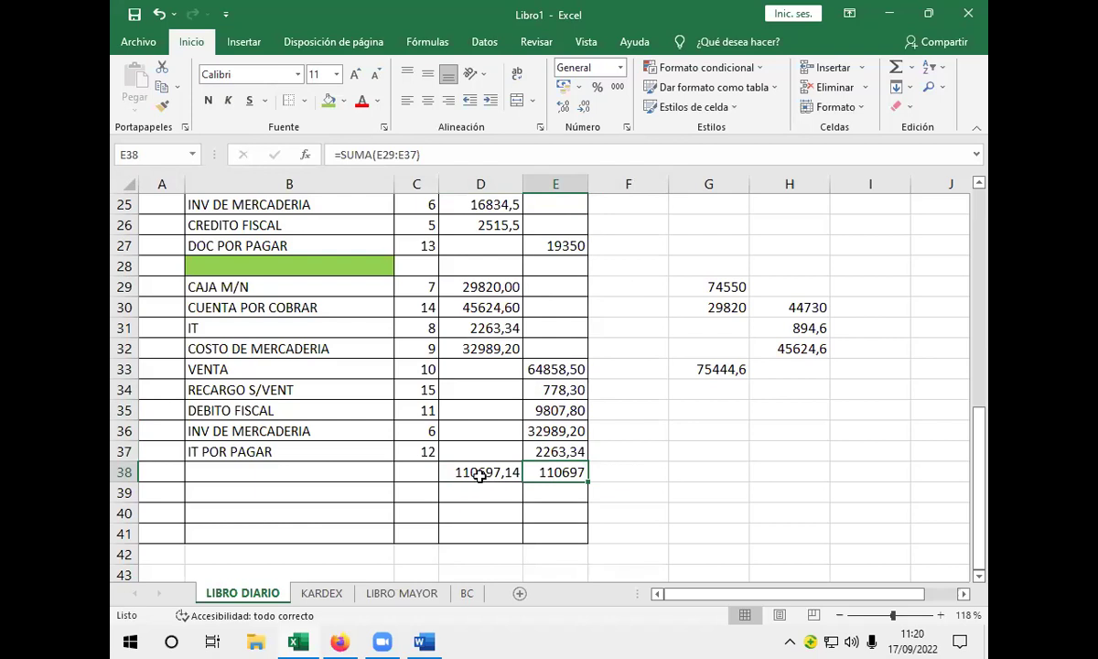
- Display the totals in D38:E38 with two decimals and widen column E so the credit total fits
left_click_drag(479, 476, 553, 470)
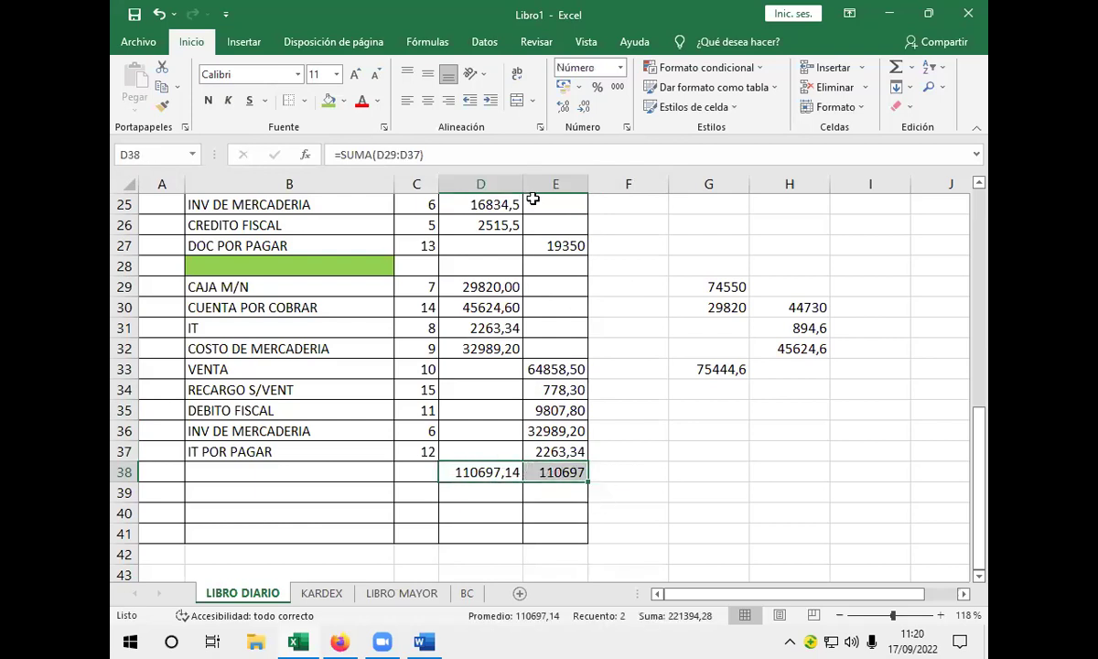
left_click(564, 108)
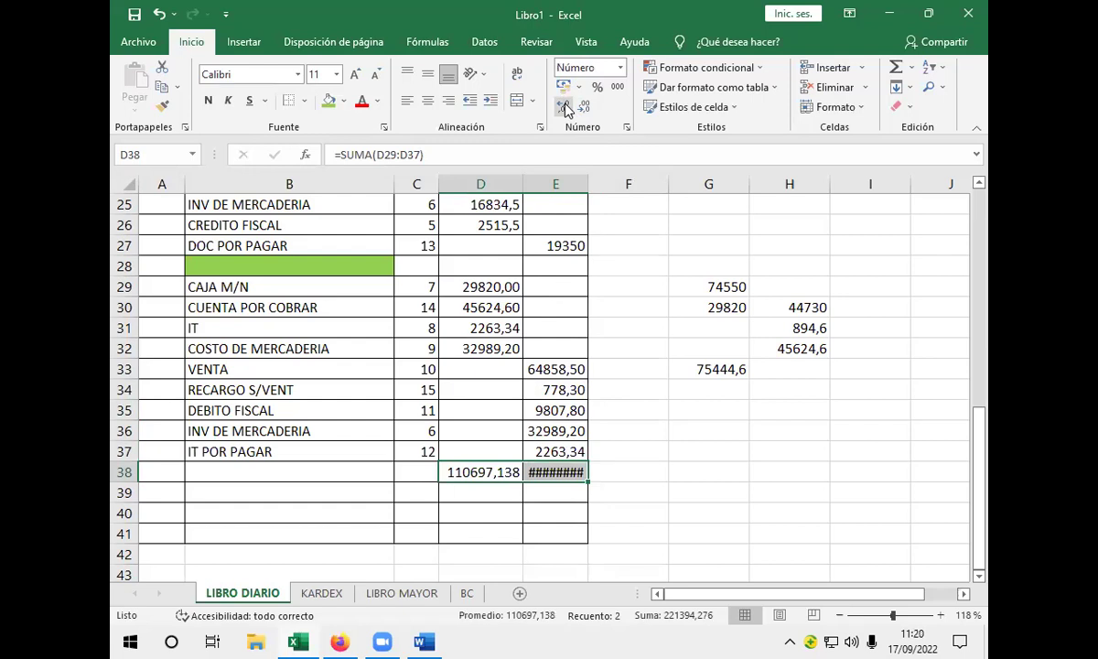
left_click(584, 108)
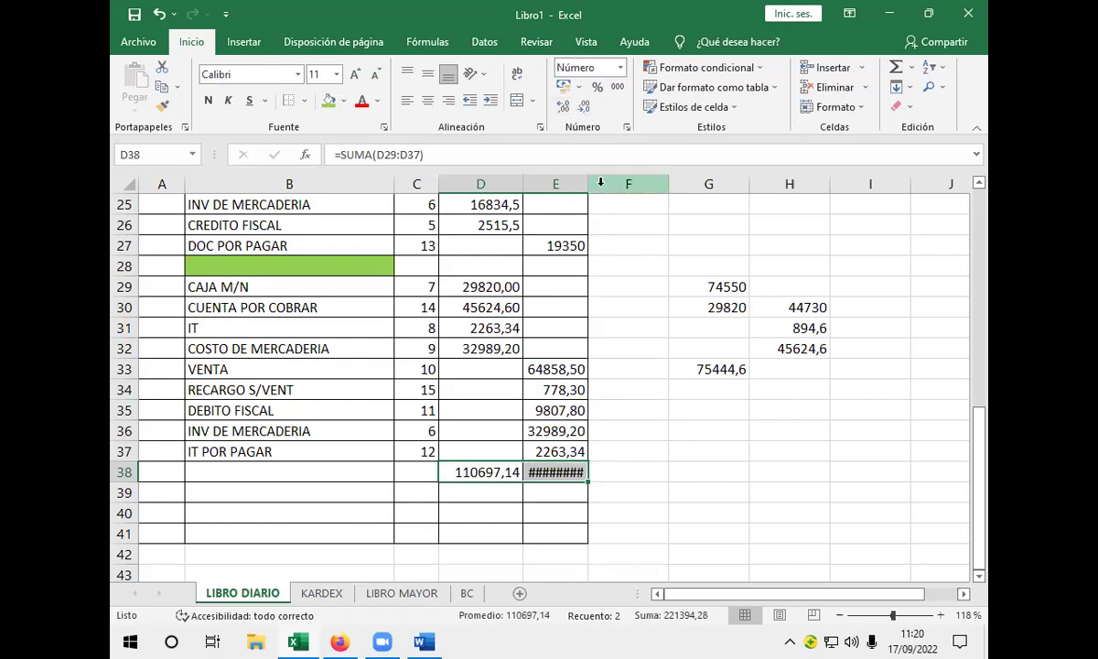
mouse_move(588, 184)
left_mouse_down()
mouse_move(617, 187)
mouse_move(601, 188)
left_mouse_up()
left_click(489, 471)
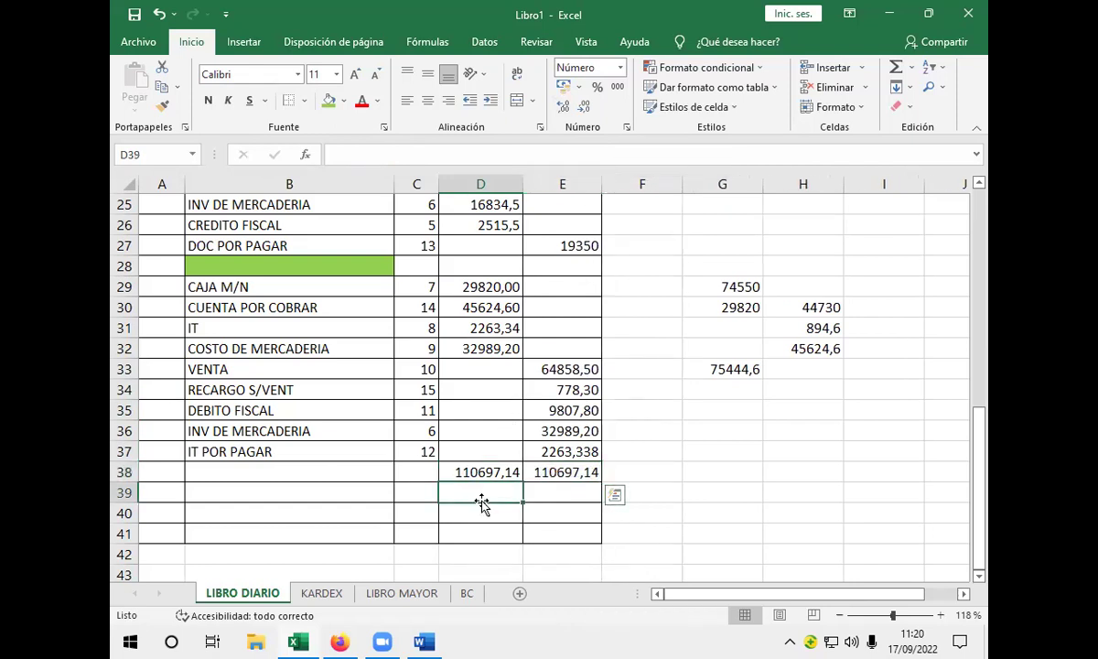
left_click(569, 477)
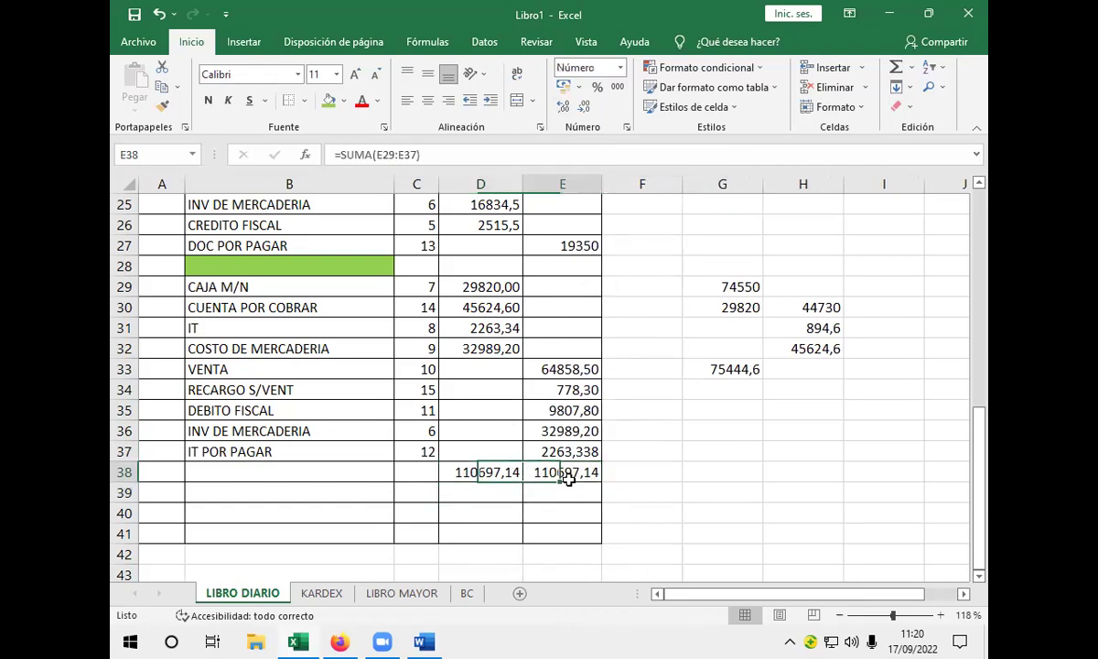
left_click(482, 496)
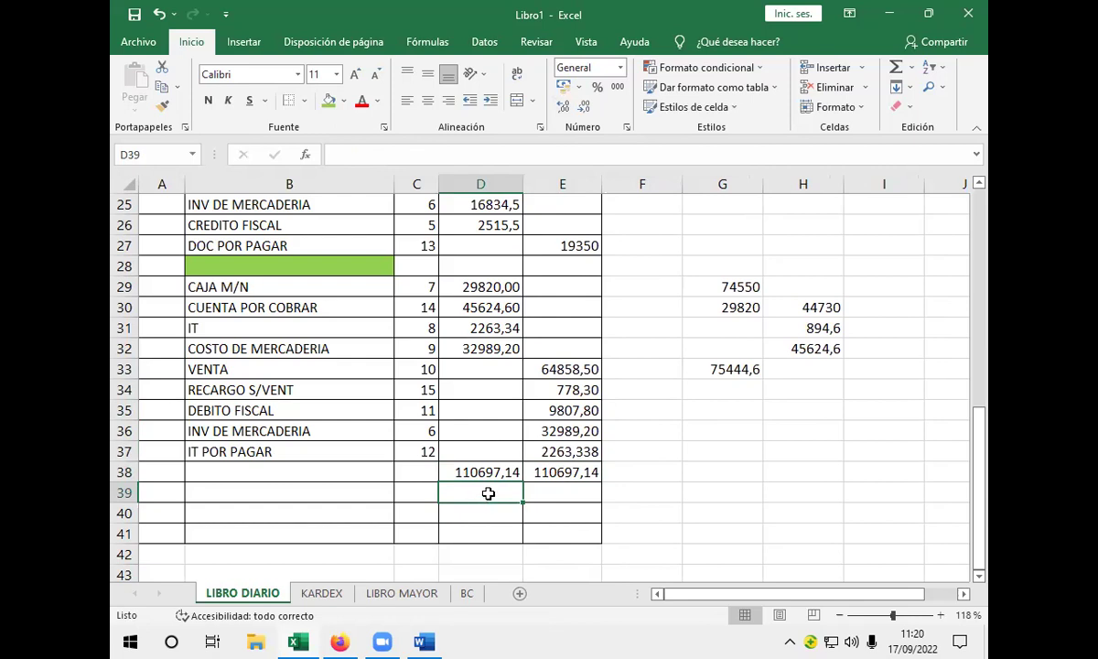
- Fill cell B39 with green as the separator row below the sale entry
left_click(292, 491)
left_click(328, 101)
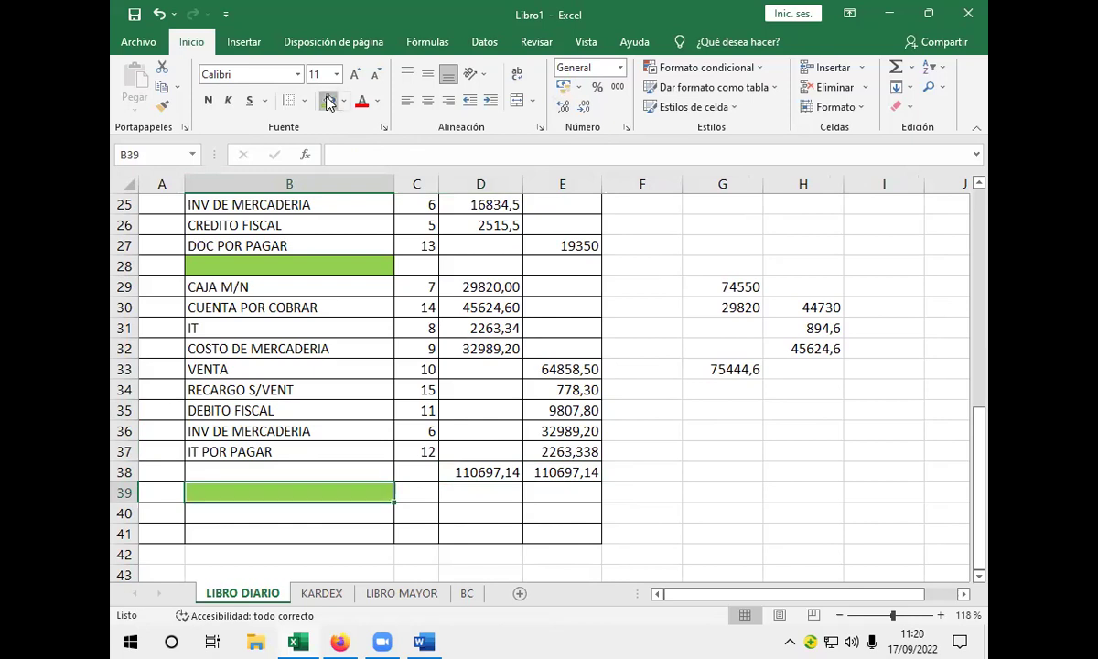
scroll(301, 393, "up", 5)
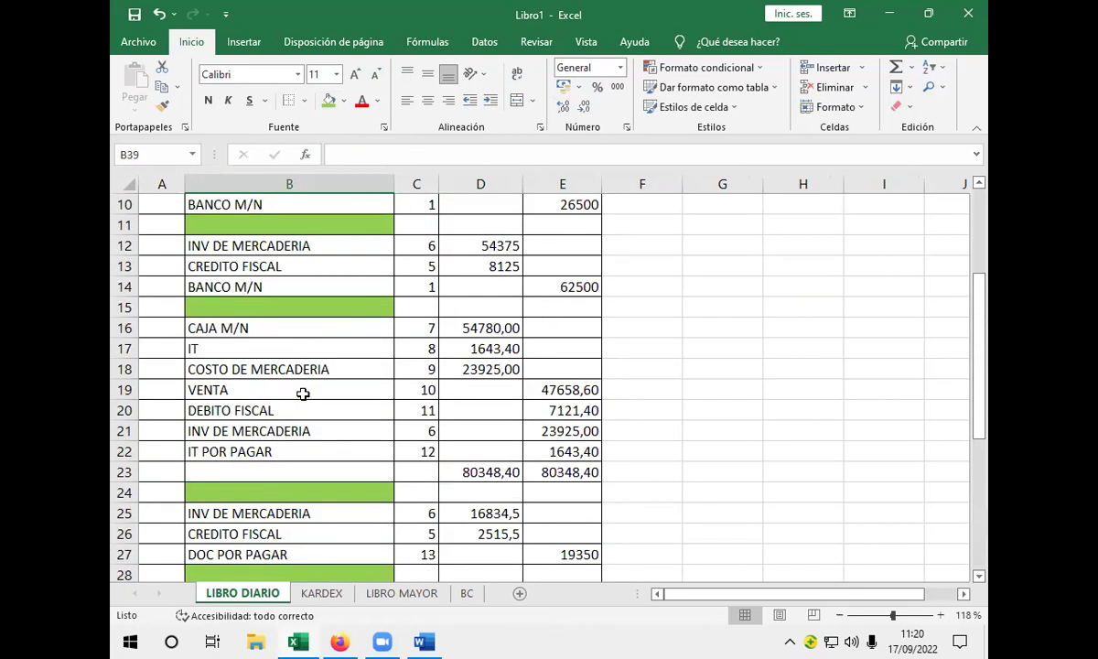
scroll(300, 393, "up", 3)
scroll(303, 393, "down", 3)
scroll(303, 393, "down", 6)
scroll(302, 393, "up", 1)
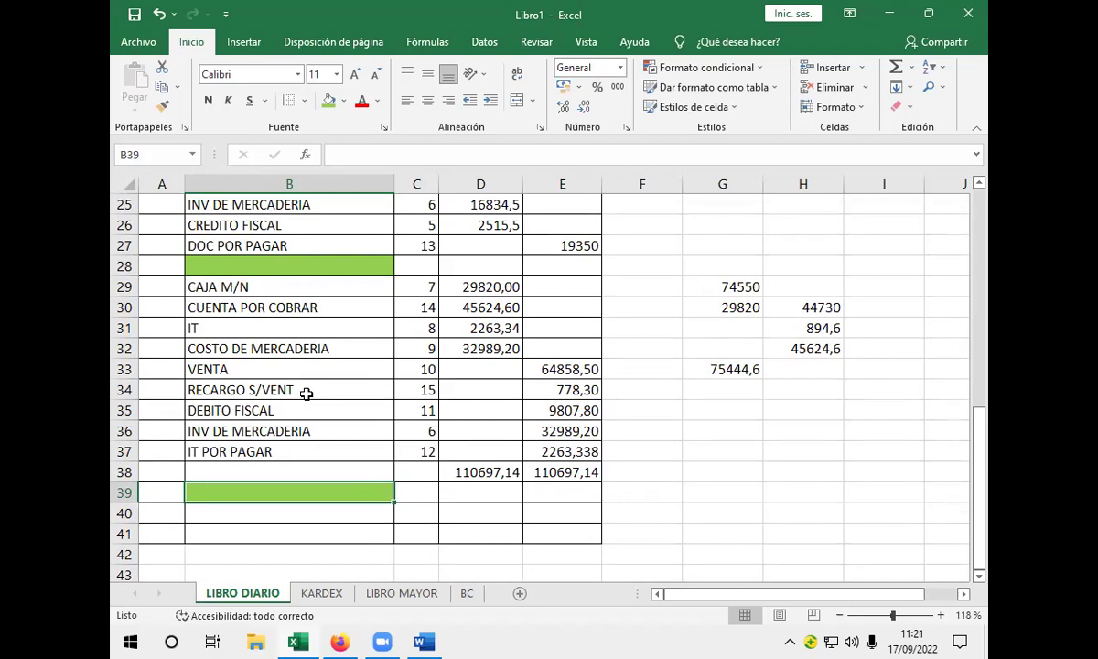
- Enter 30 as the SALIDA quantity in F10 of the KARDEX sheet
left_click(321, 593)
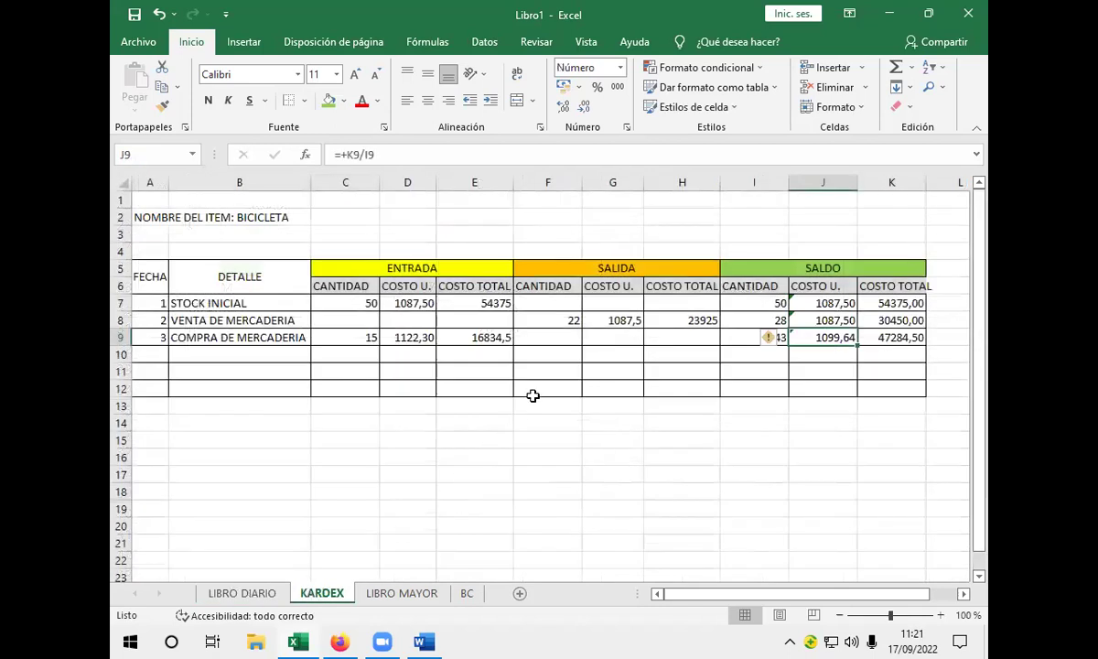
left_click(556, 356)
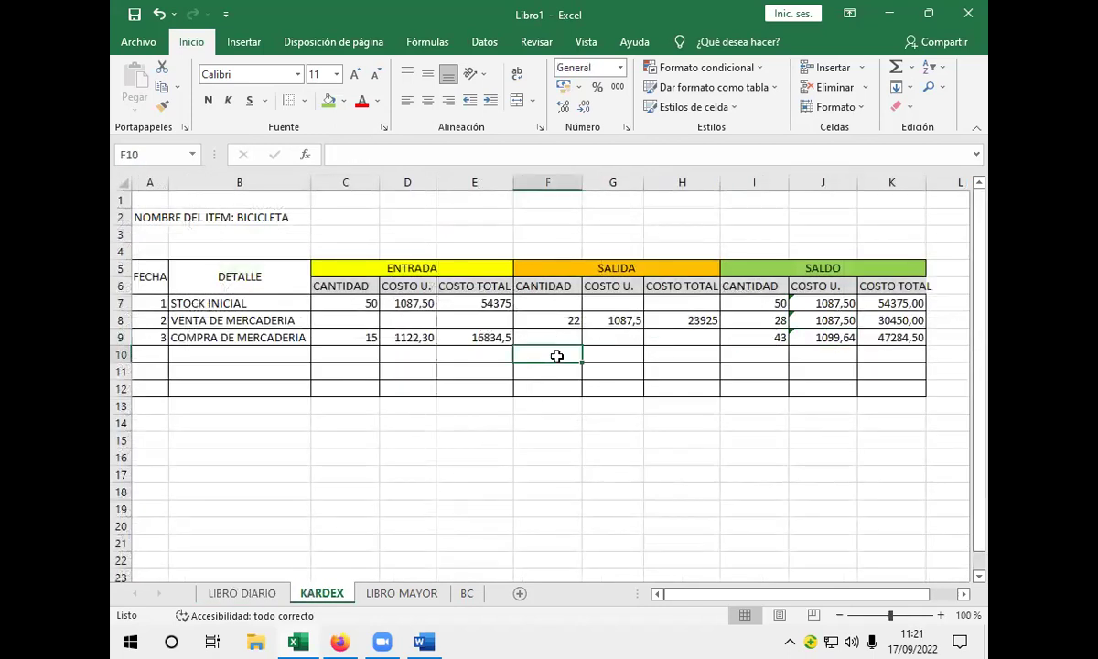
type("30")
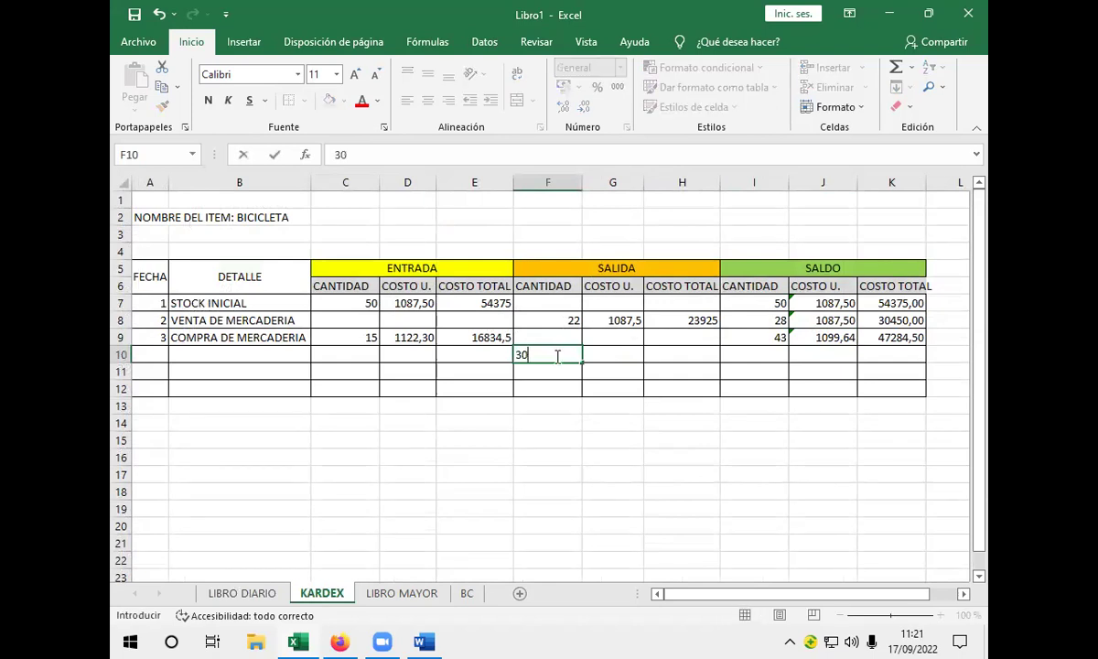
key("Return")
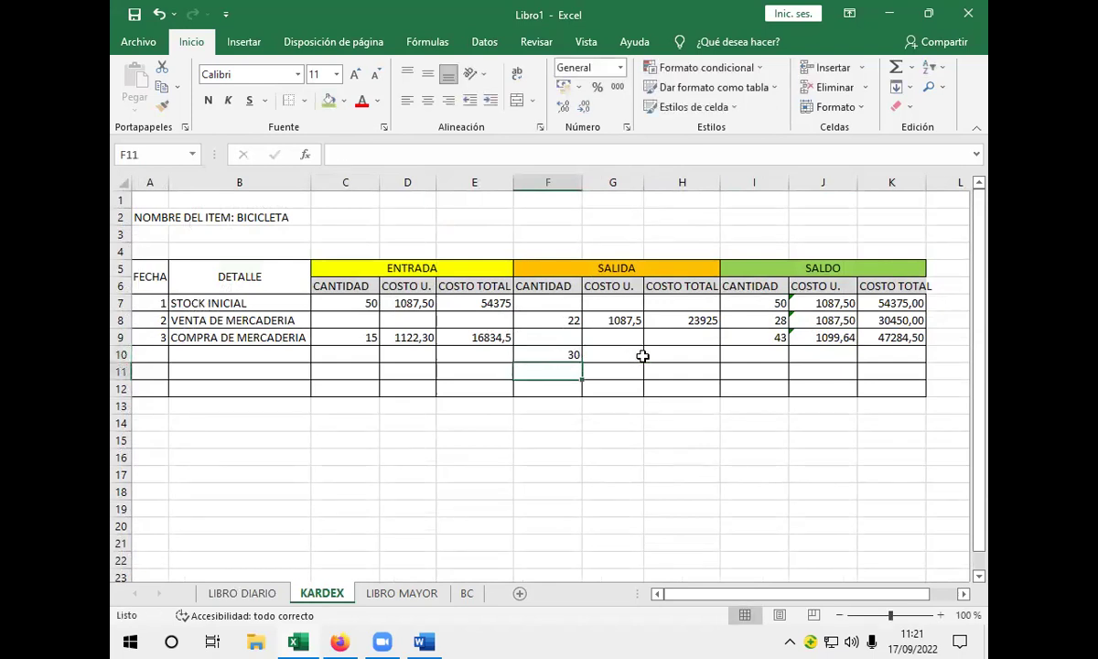
left_click(670, 354)
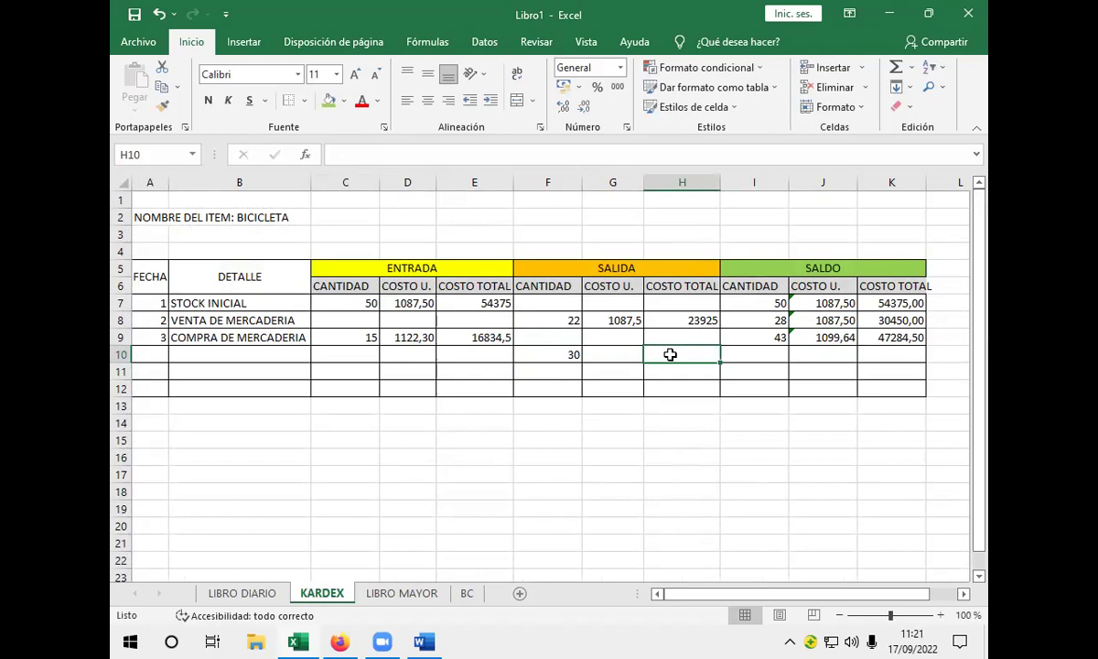
type("+")
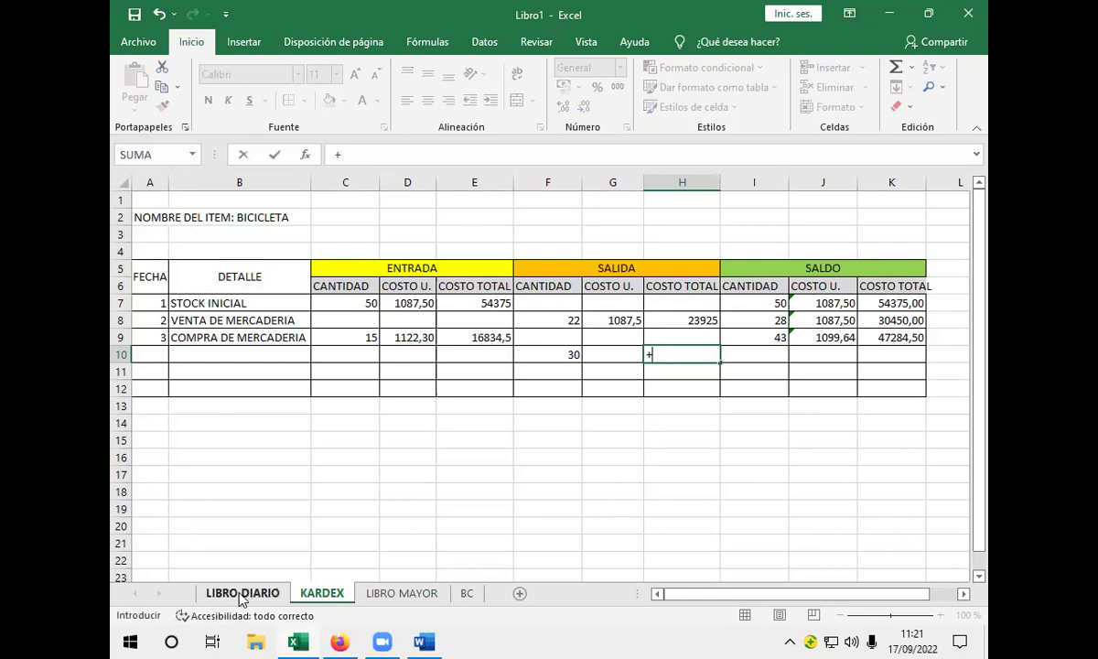
key("Escape")
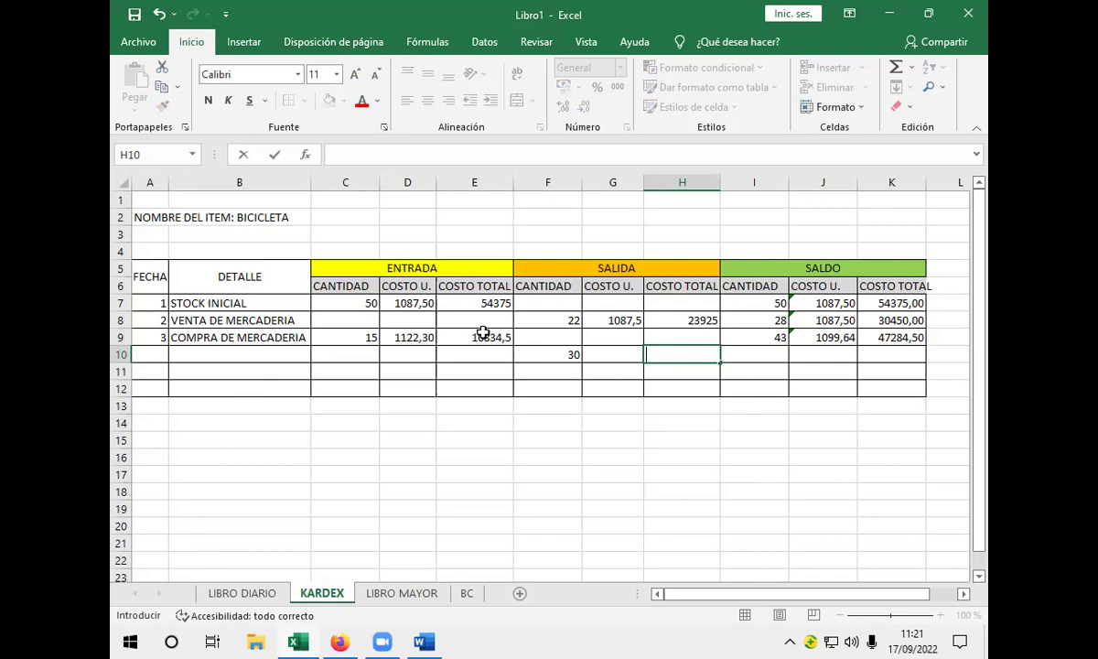
- Inspect the formula behind the earlier sale's SALIDA total cost in H8
left_click(700, 319)
double_click(698, 319)
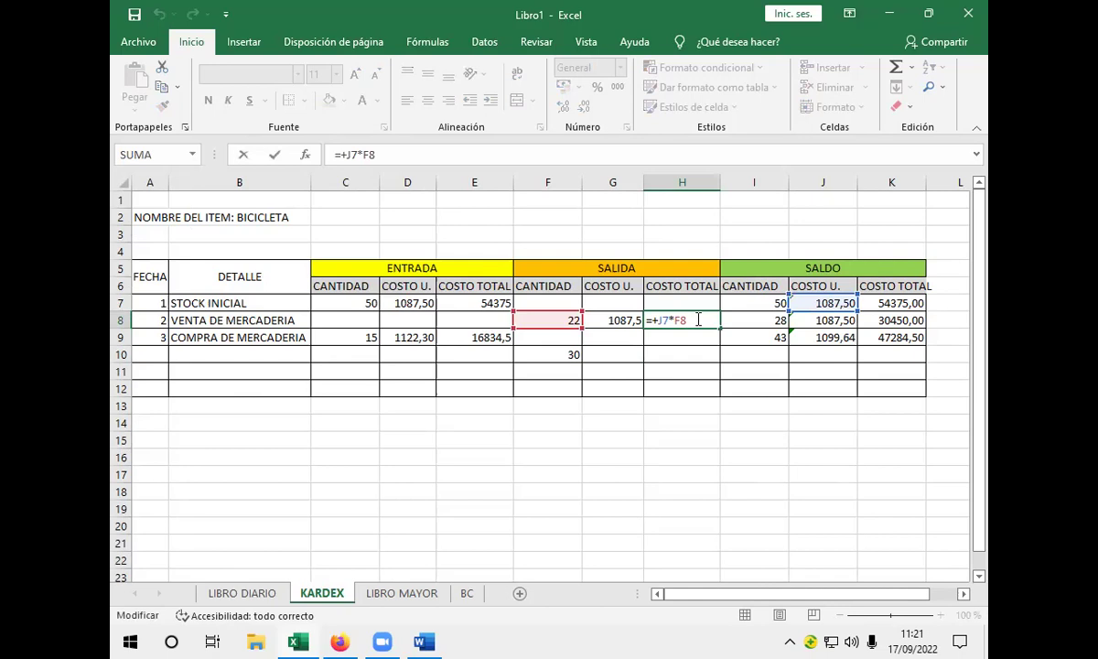
key("Return")
- Calculate the SALIDA total cost in H10 with the formula +J9*F10
left_click(695, 356)
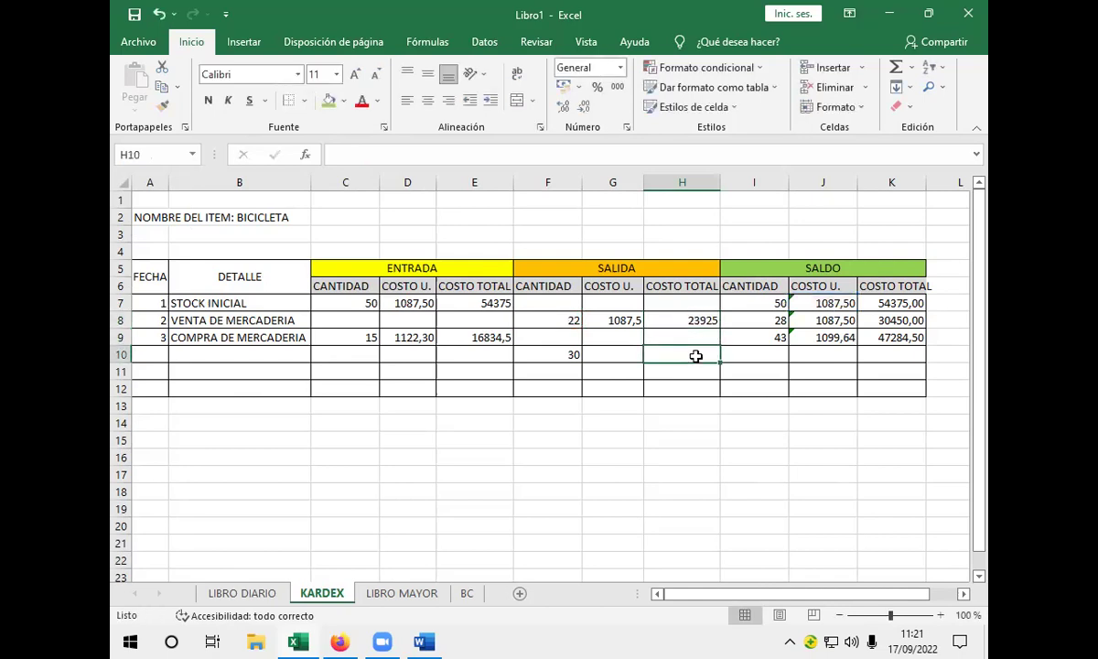
type("+")
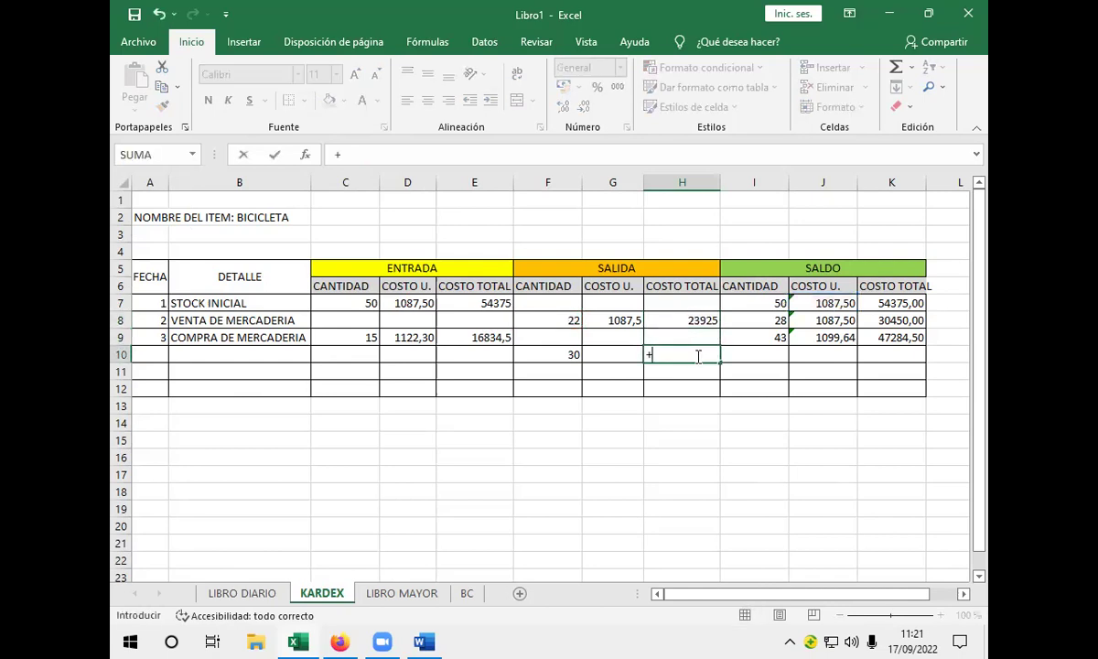
left_click(835, 339)
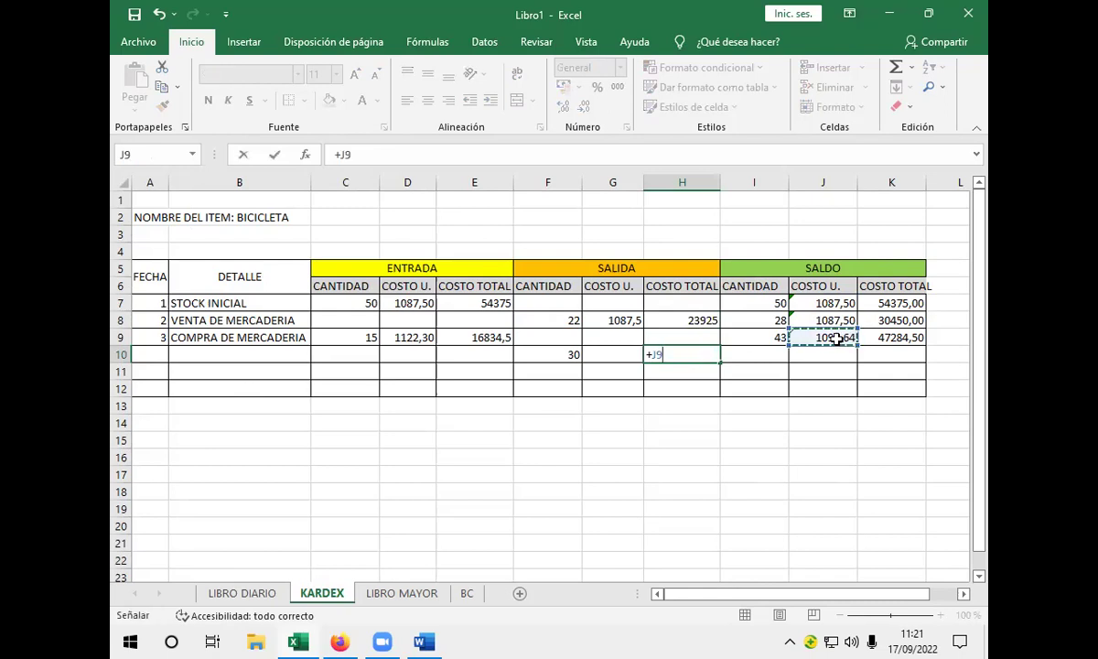
type("*")
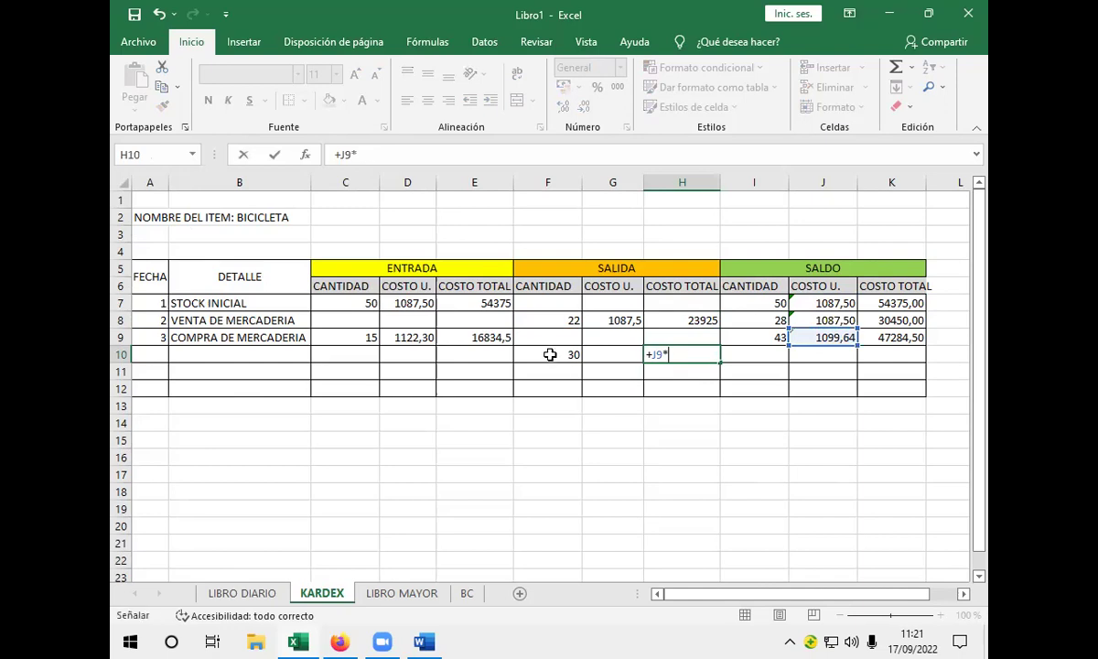
left_click(550, 354)
key("Return")
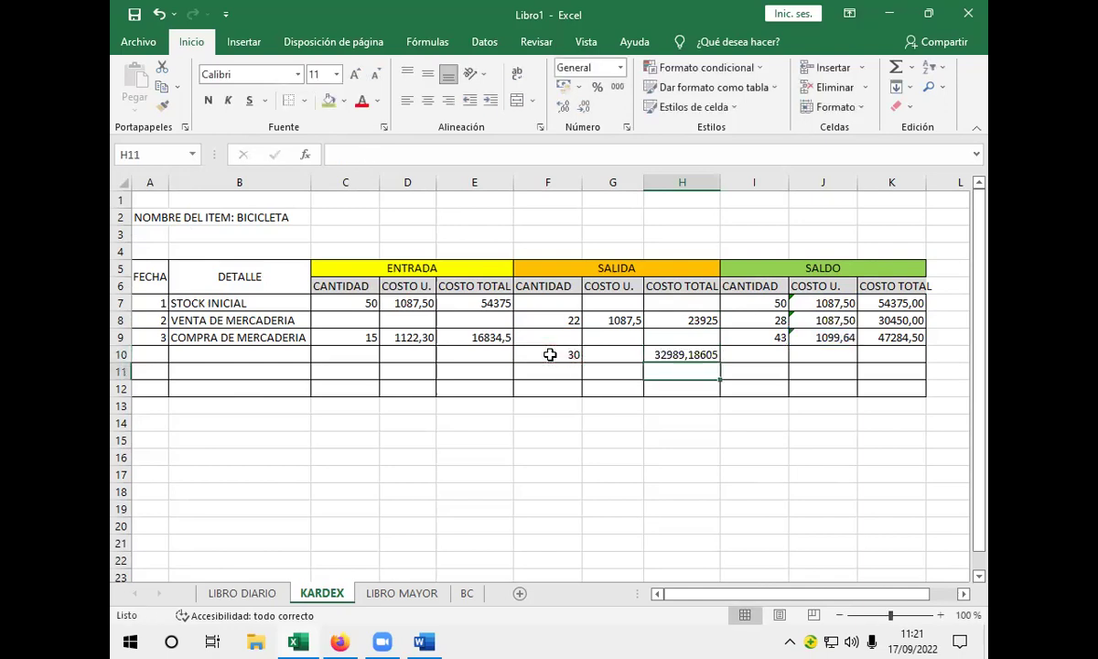
- Display the SALIDA total cost in H10 with two decimals
left_click(695, 354)
left_click(562, 108)
left_click(563, 107)
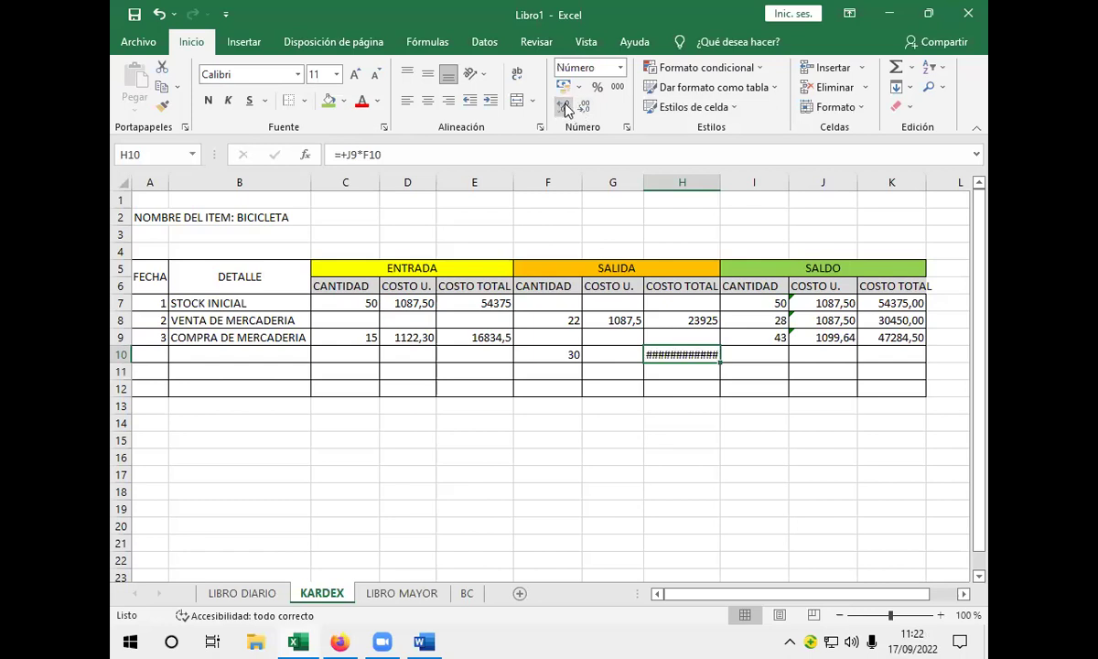
left_click(584, 107)
left_click(583, 107)
left_click(583, 107)
left_click(584, 107)
left_click(583, 107)
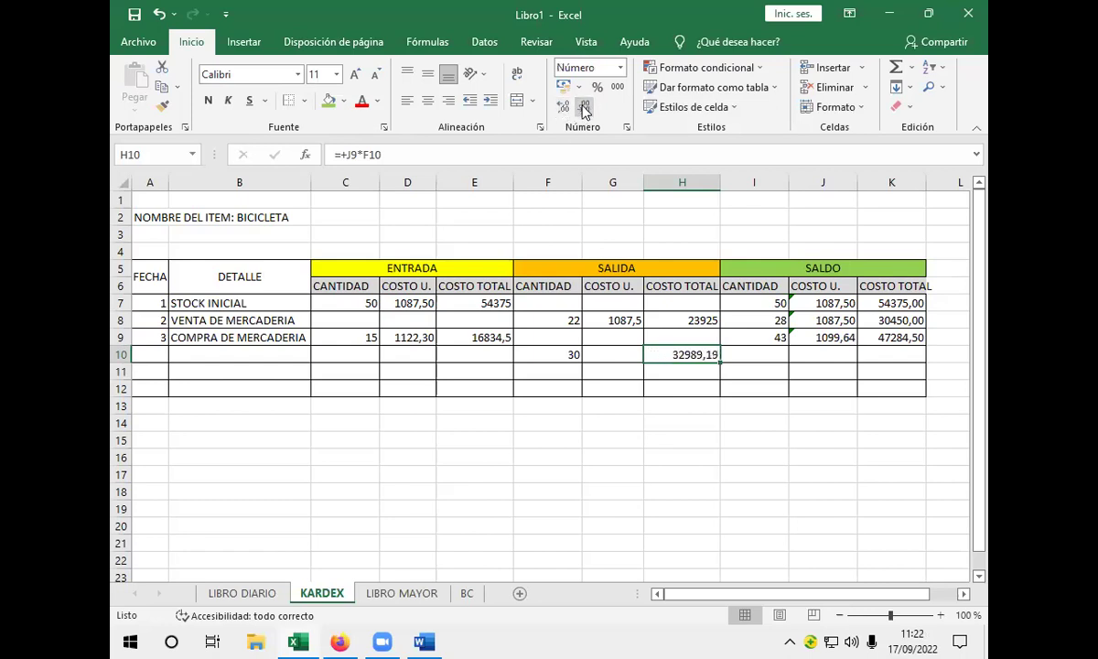
- Calculate the SALIDA unit cost in G10 of the KARDEX sheet with the formula +H10/F10
left_click(615, 354)
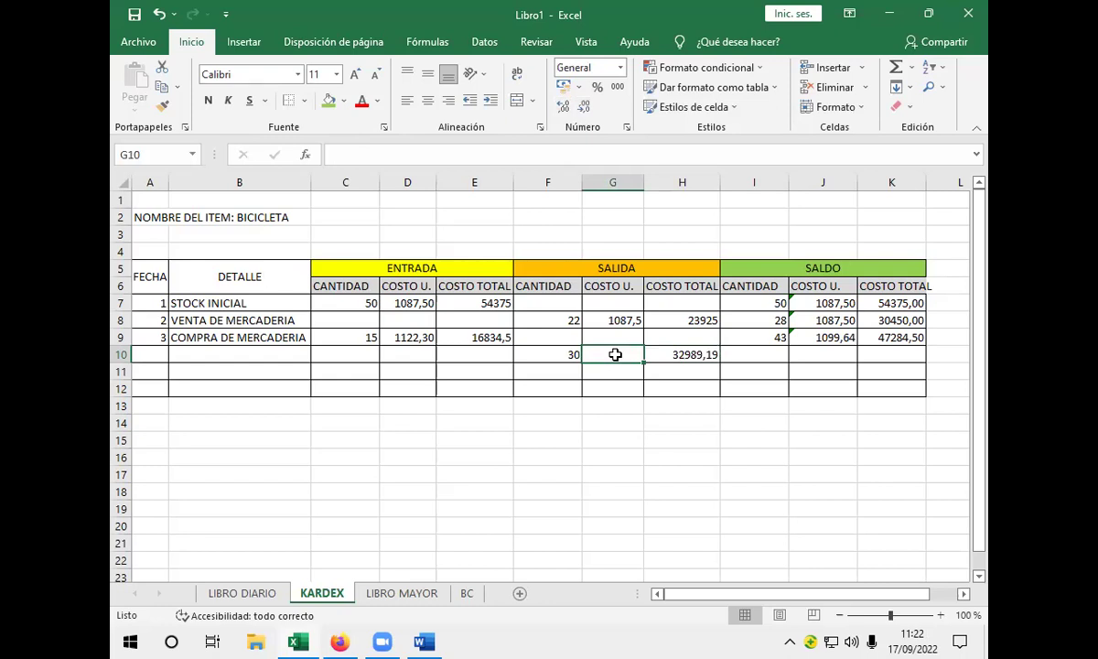
type("+")
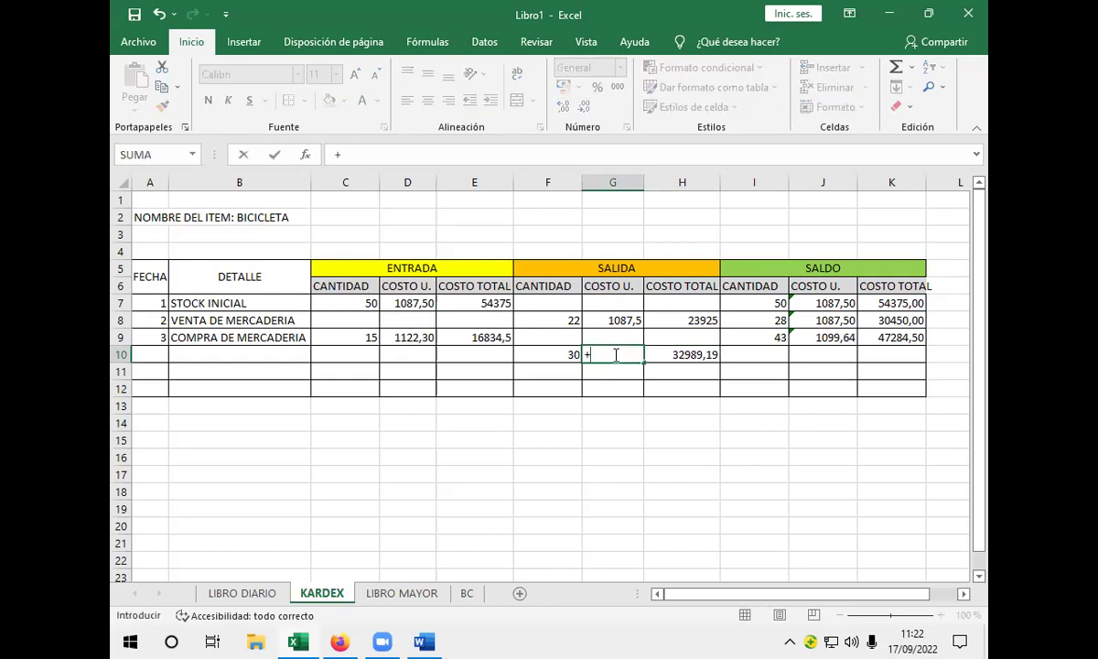
left_click(685, 355)
type("/")
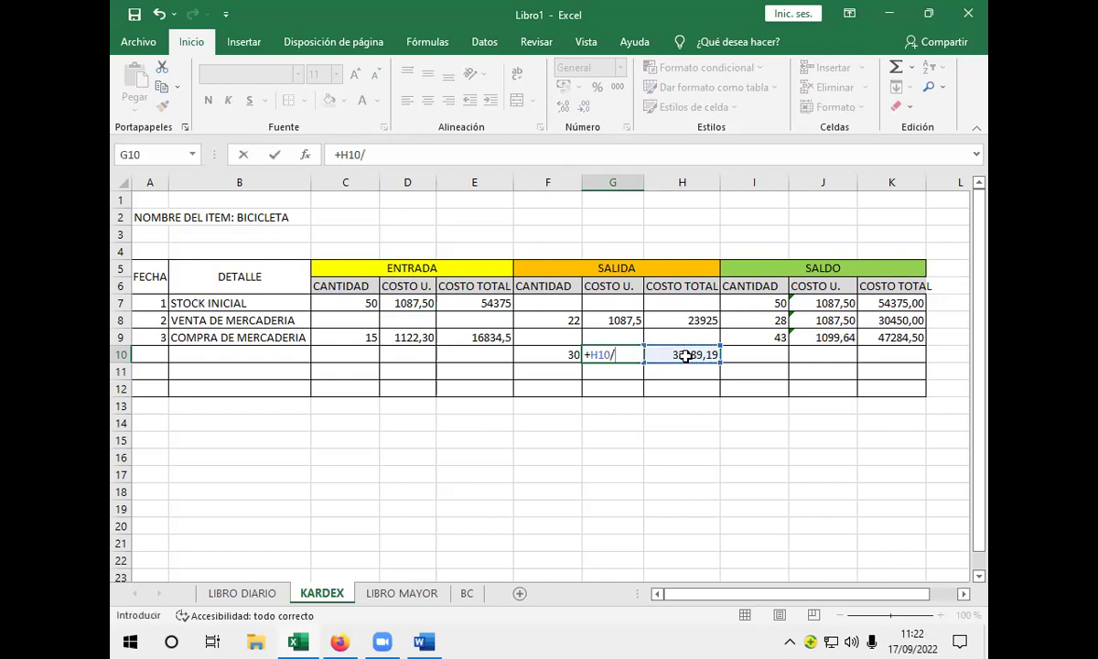
left_click(551, 354)
key("Return")
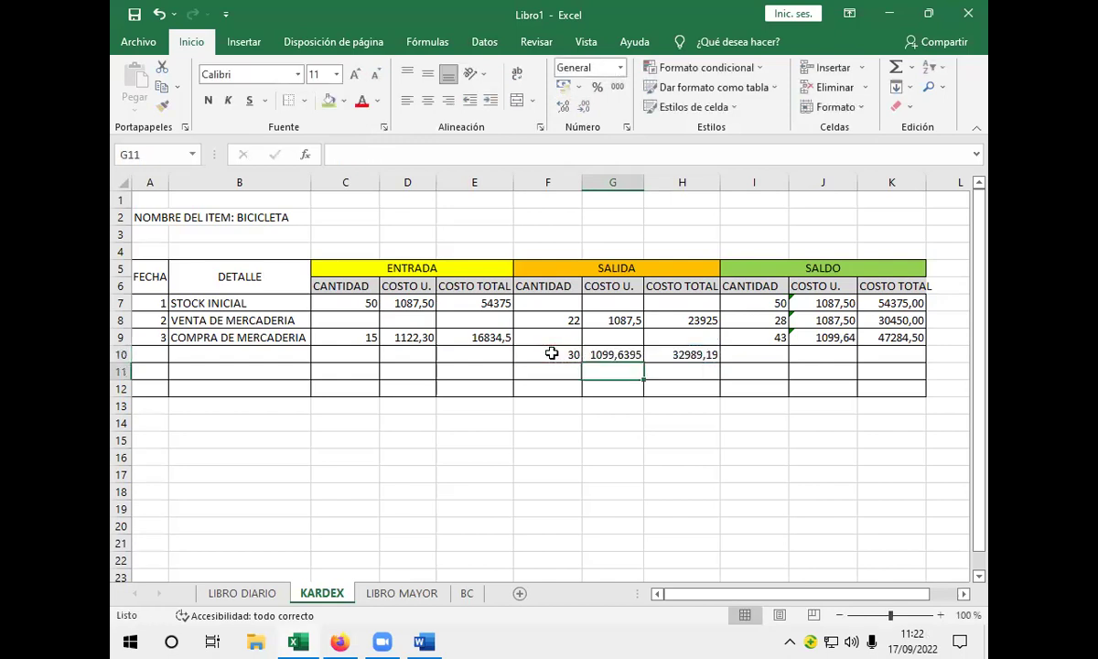
- Display the SALIDA unit cost in G10 with two decimals
left_click(593, 355)
left_click(583, 108)
left_click(583, 108)
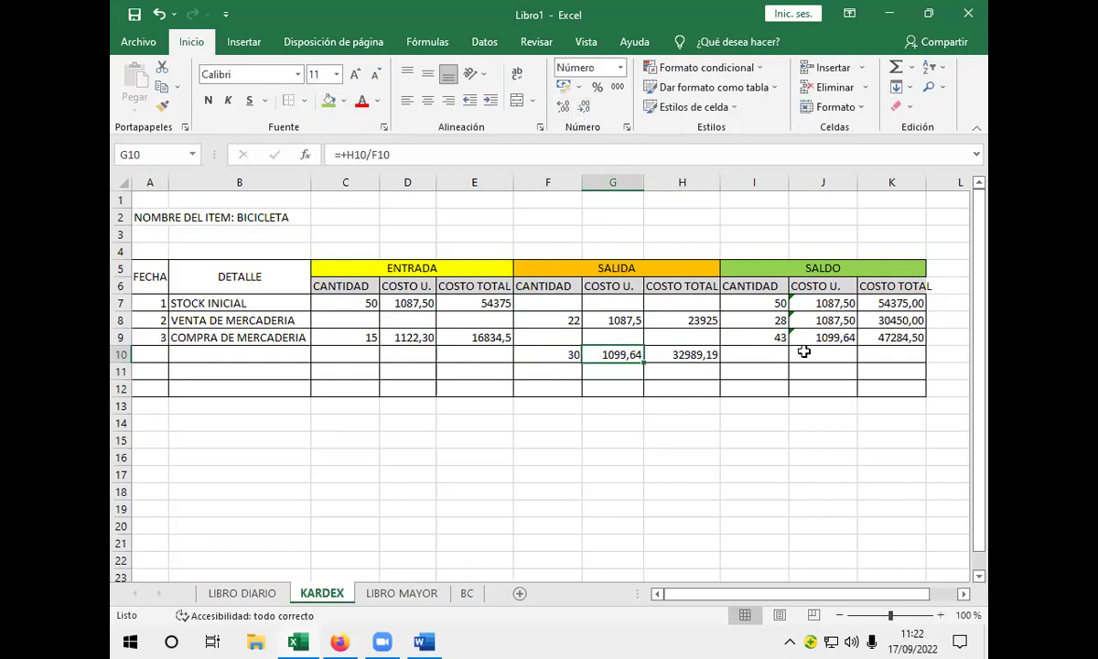
- Calculate the SALDO quantity in I10 with the formula +I9-F10
left_click(768, 356)
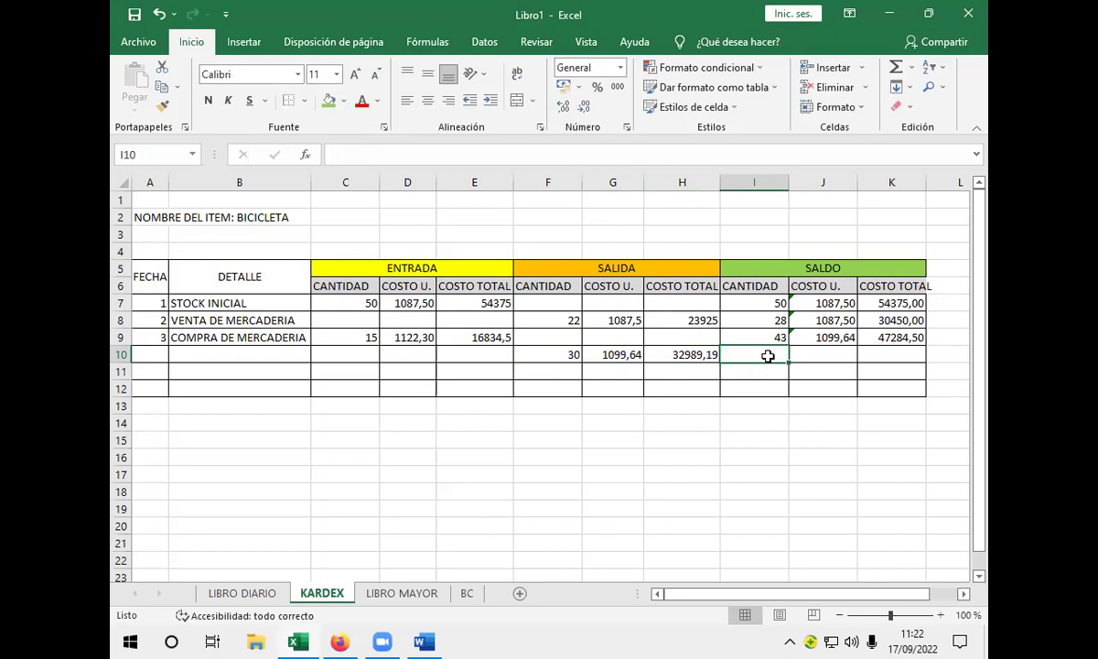
type("+")
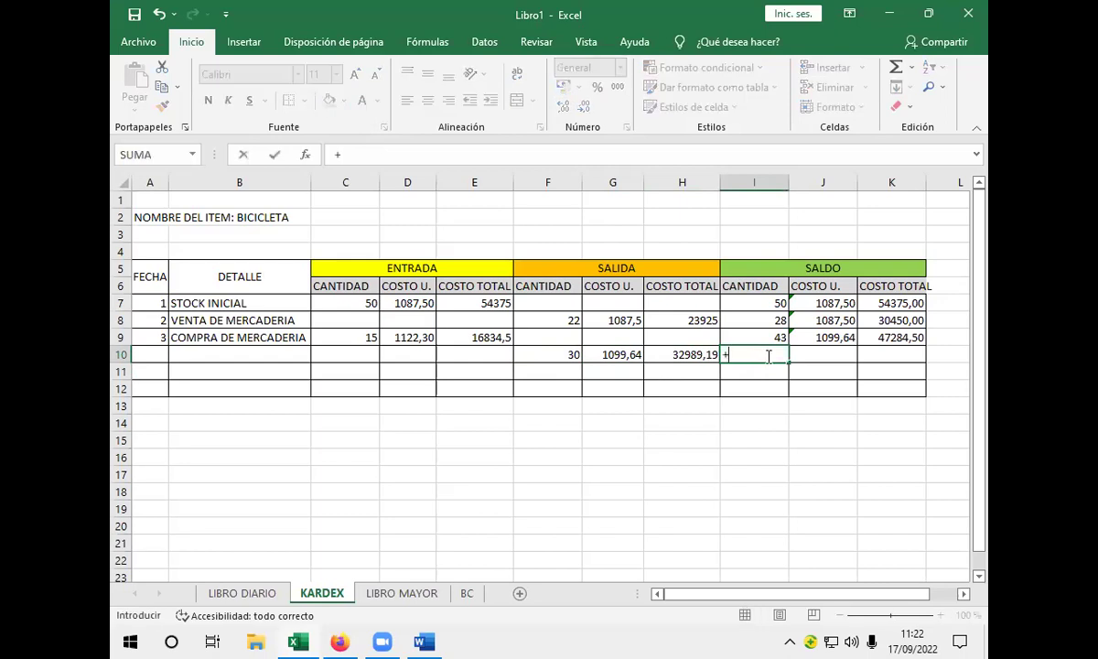
left_click(774, 337)
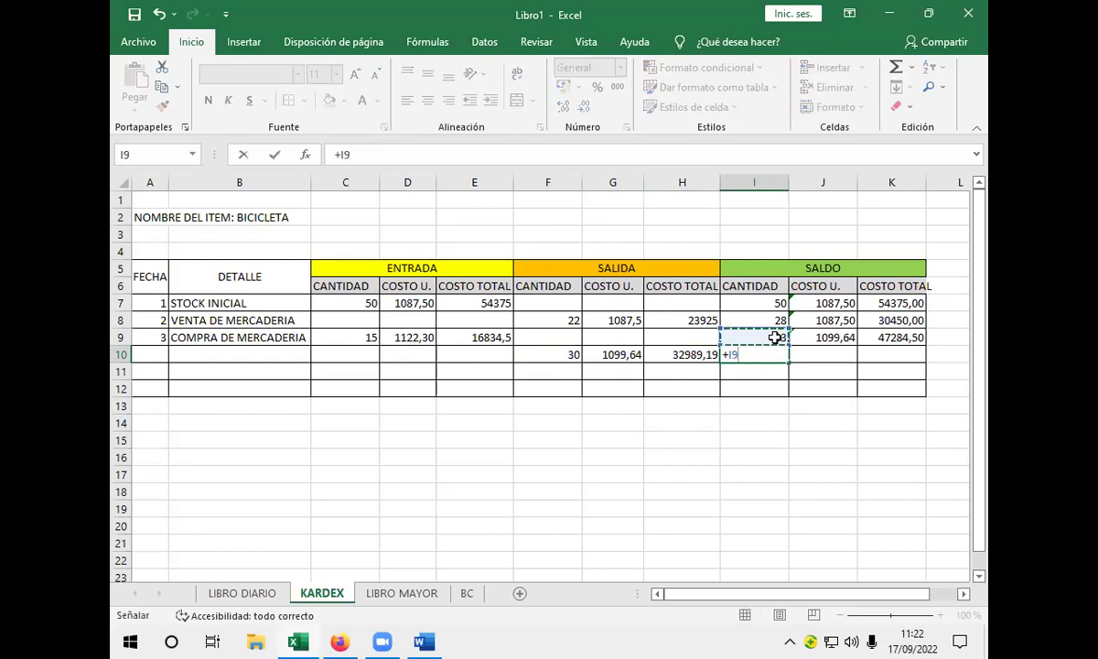
type("-")
left_click(572, 358)
type("+")
key("BackSpace")
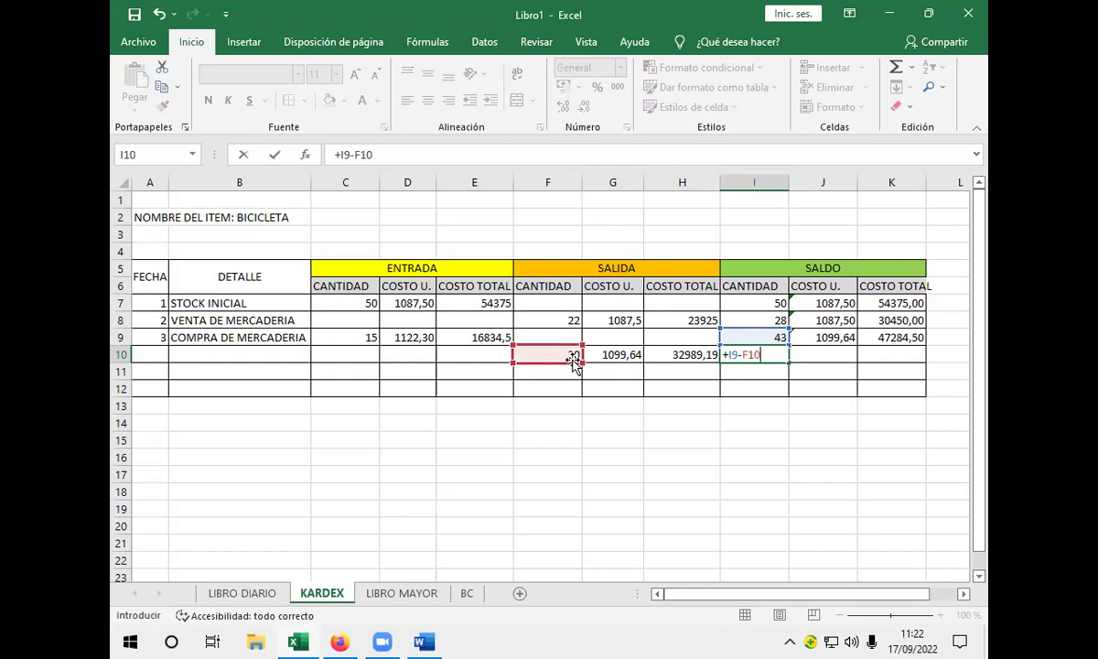
key("Return")
left_click(767, 355)
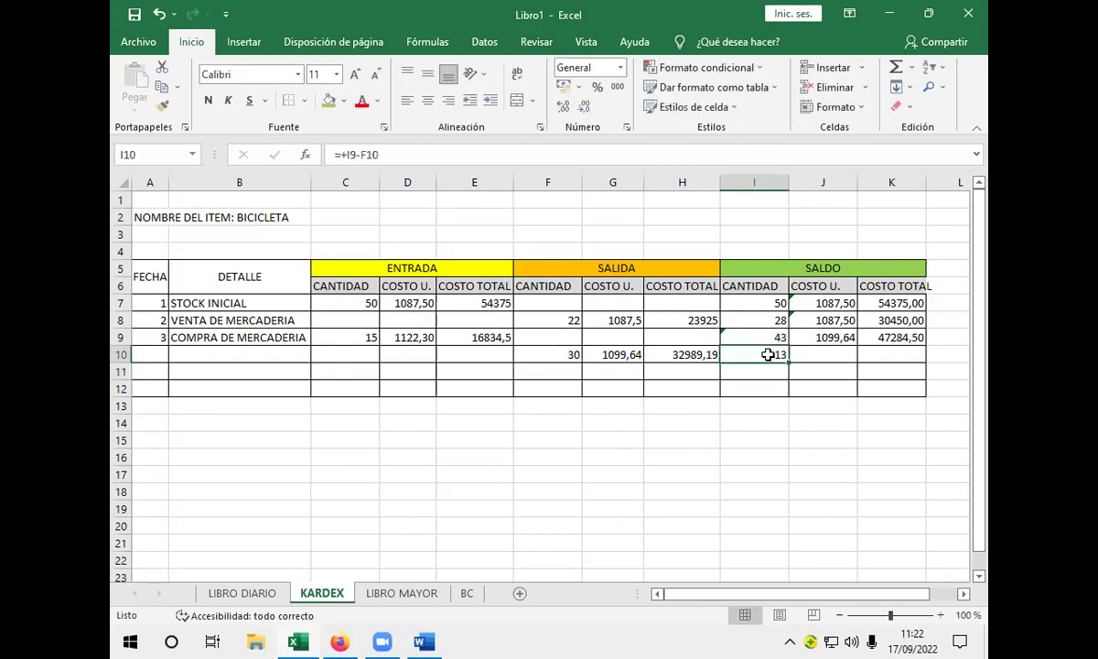
- Calculate the SALDO total cost in K10 with the formula +K9-H10
left_click(887, 354)
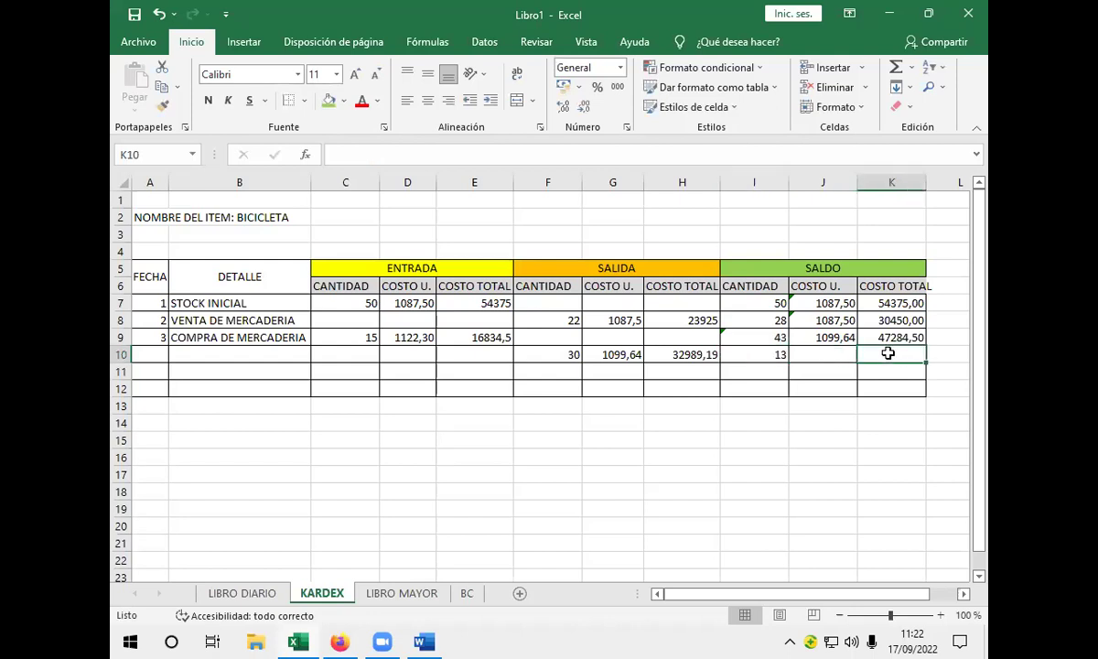
type("+")
left_click(895, 335)
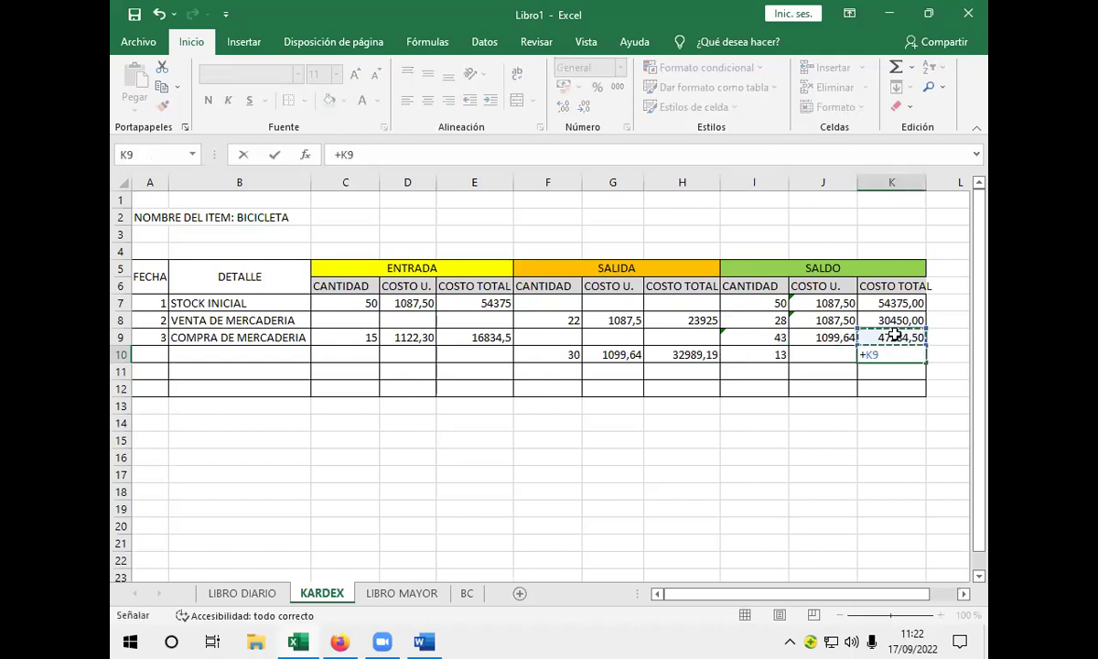
type("-")
left_click(680, 355)
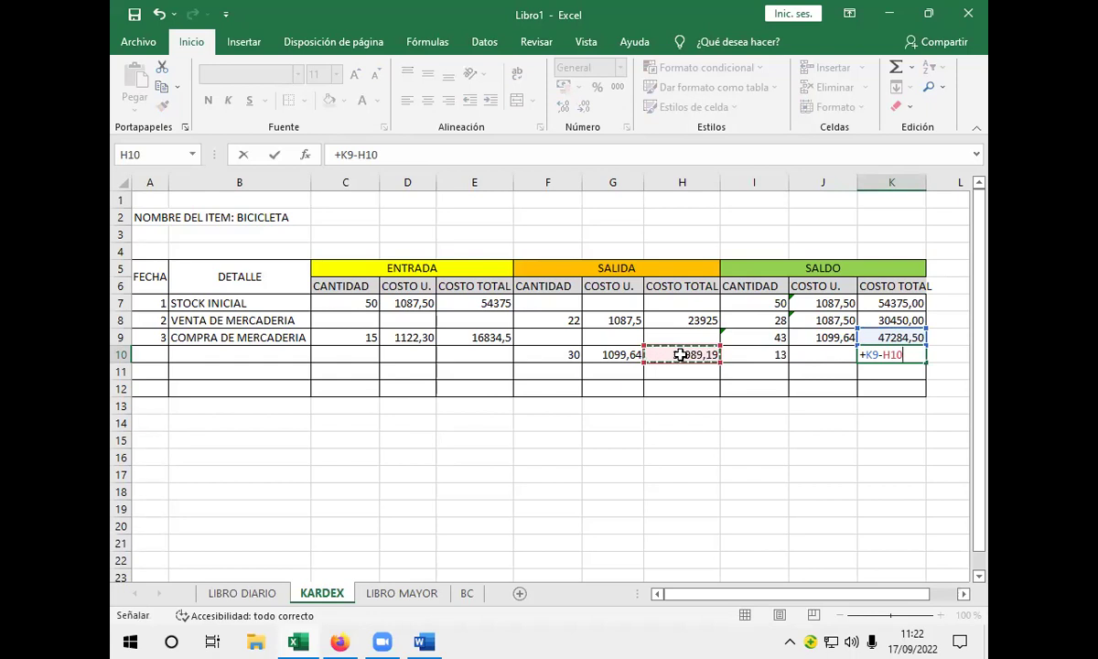
key("Return")
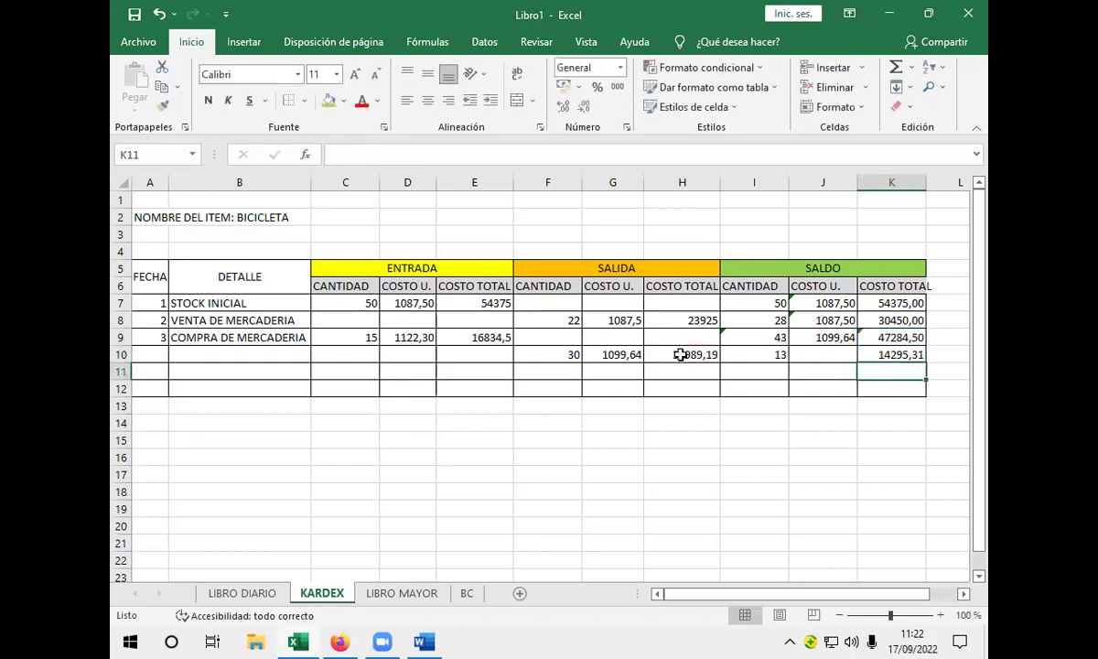
- Calculate the SALDO unit cost in J10 with the formula +K10/I10
left_click(828, 354)
type("+")
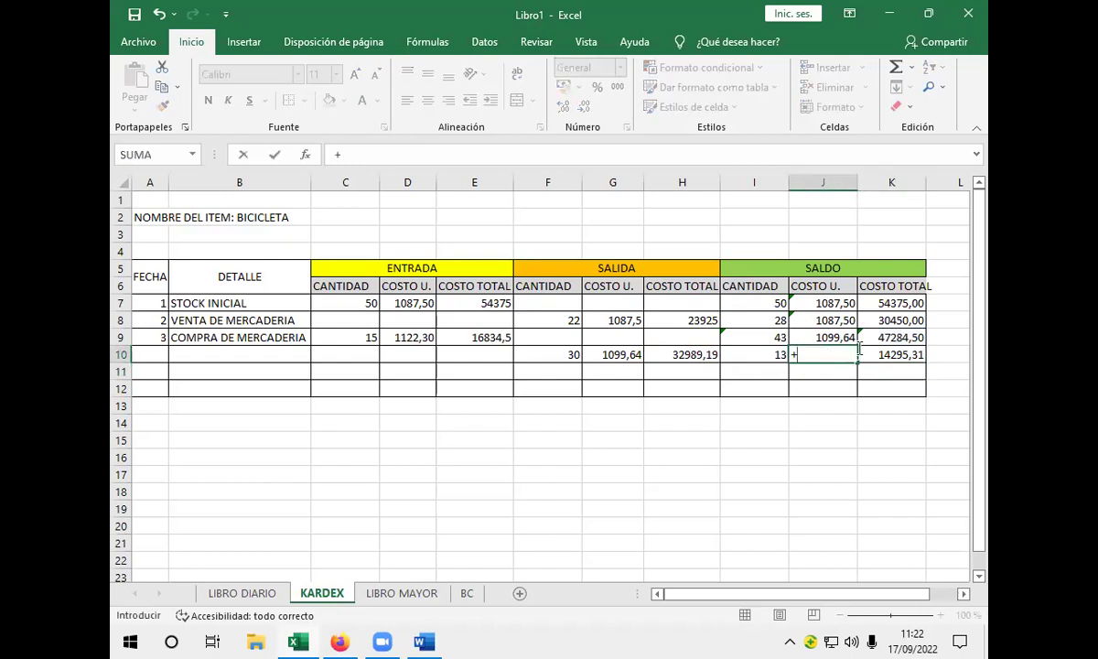
left_click(901, 353)
type("/")
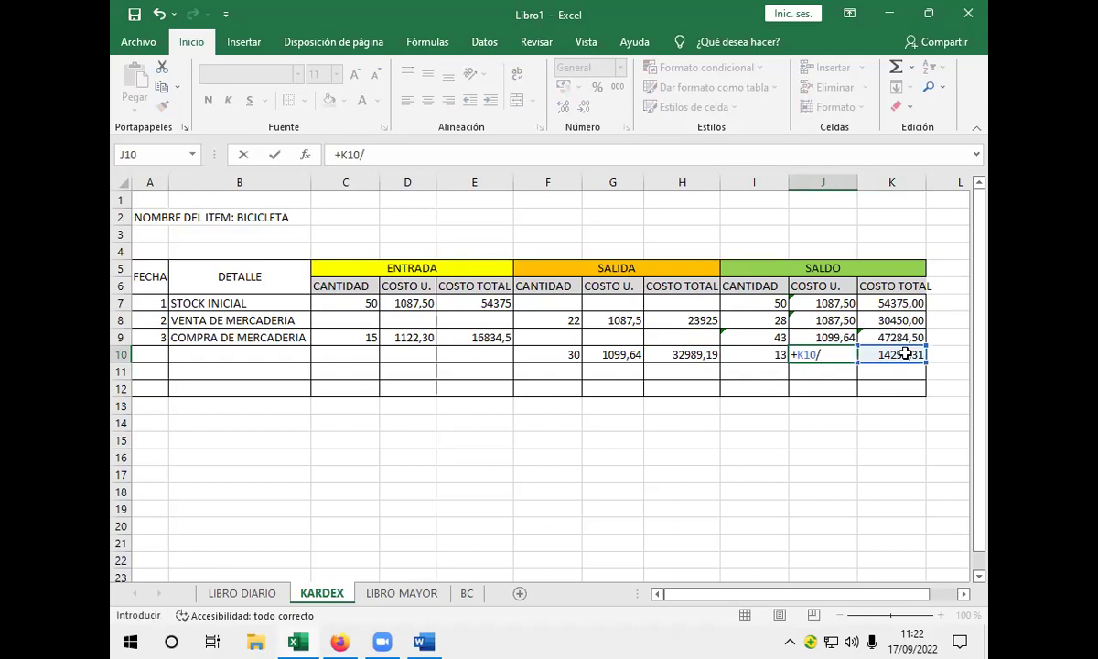
left_click(774, 355)
key("Return")
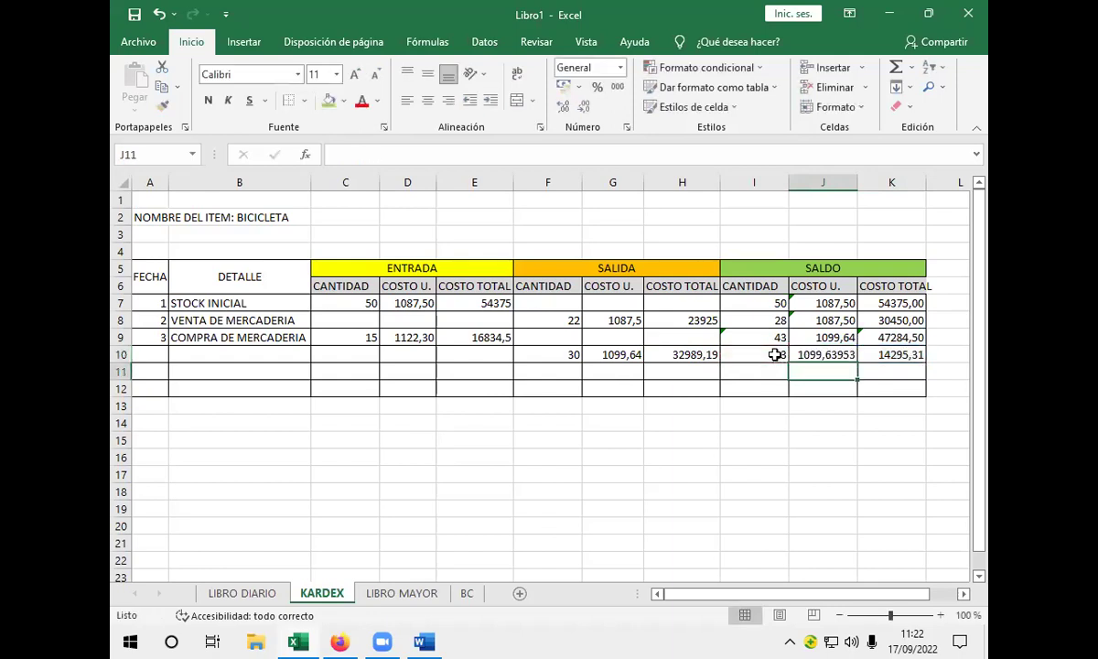
- Display the SALDO unit cost in J10 with two decimals
left_click(810, 355)
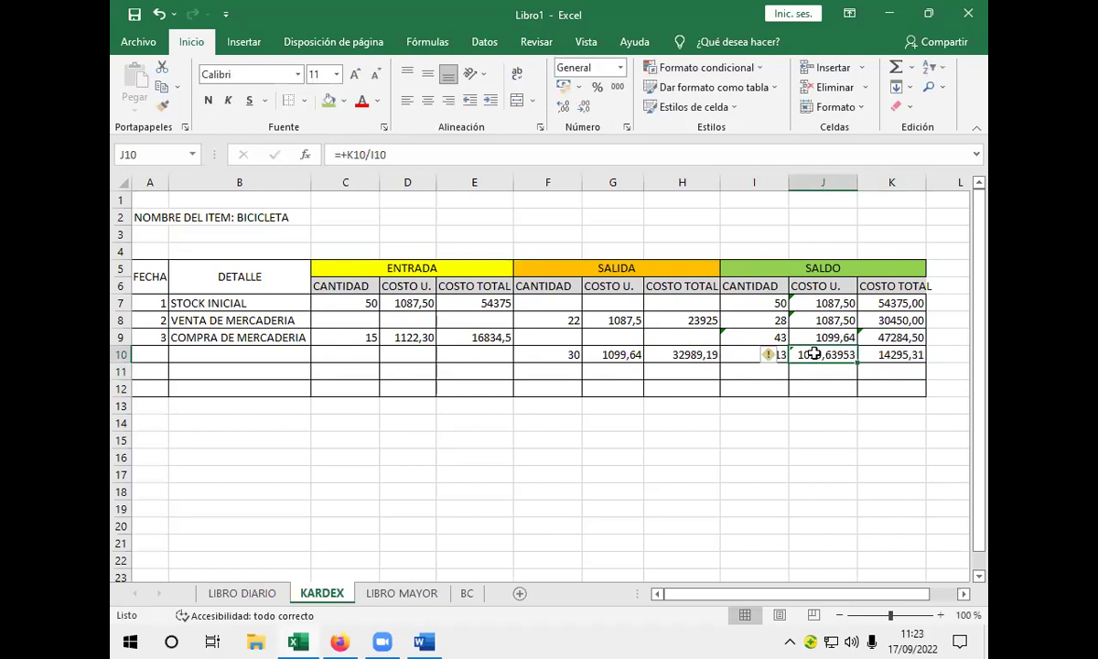
left_click(584, 108)
left_click(583, 108)
left_click(584, 108)
left_click(822, 405)
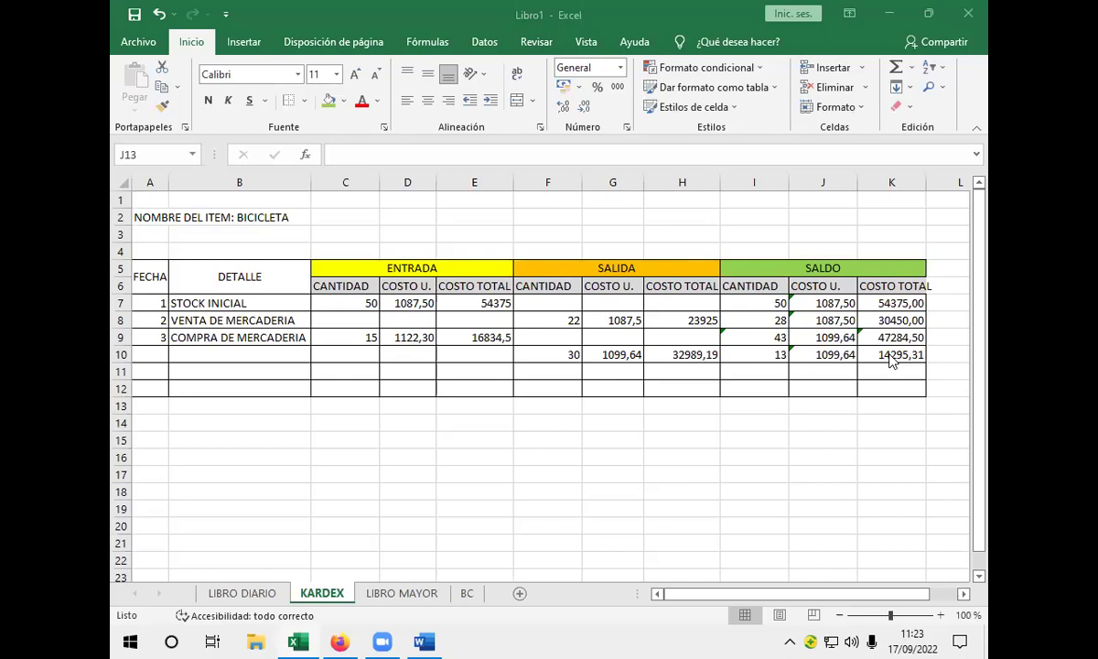
- Inspect the formula behind the SALIDA total cost in H10
key("Escape")
double_click(678, 355)
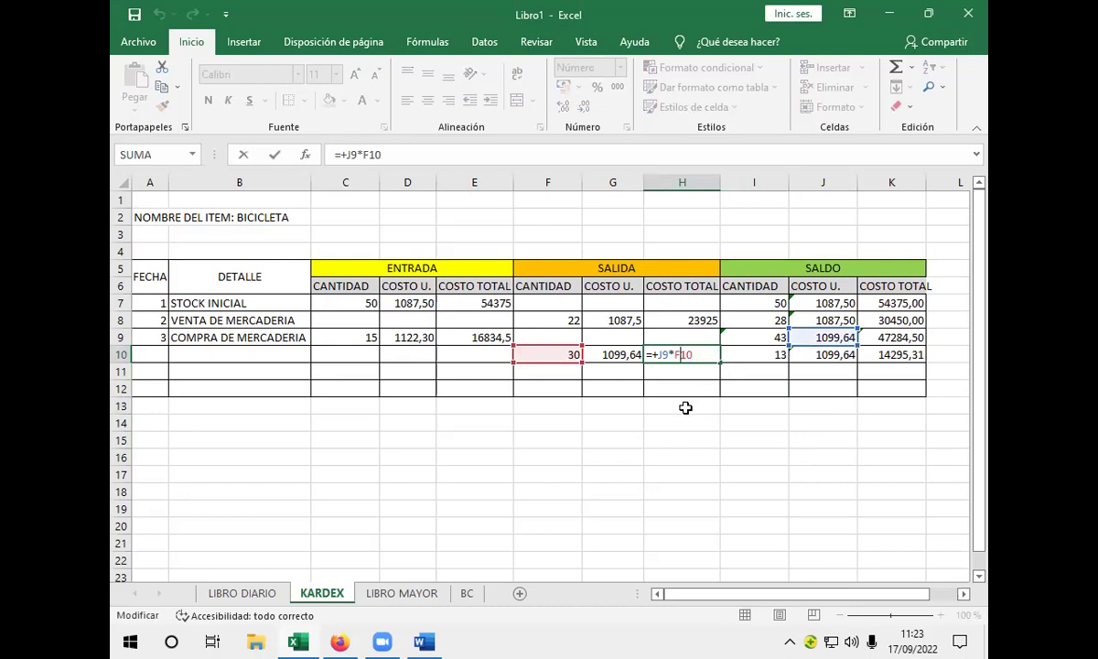
key("Return")
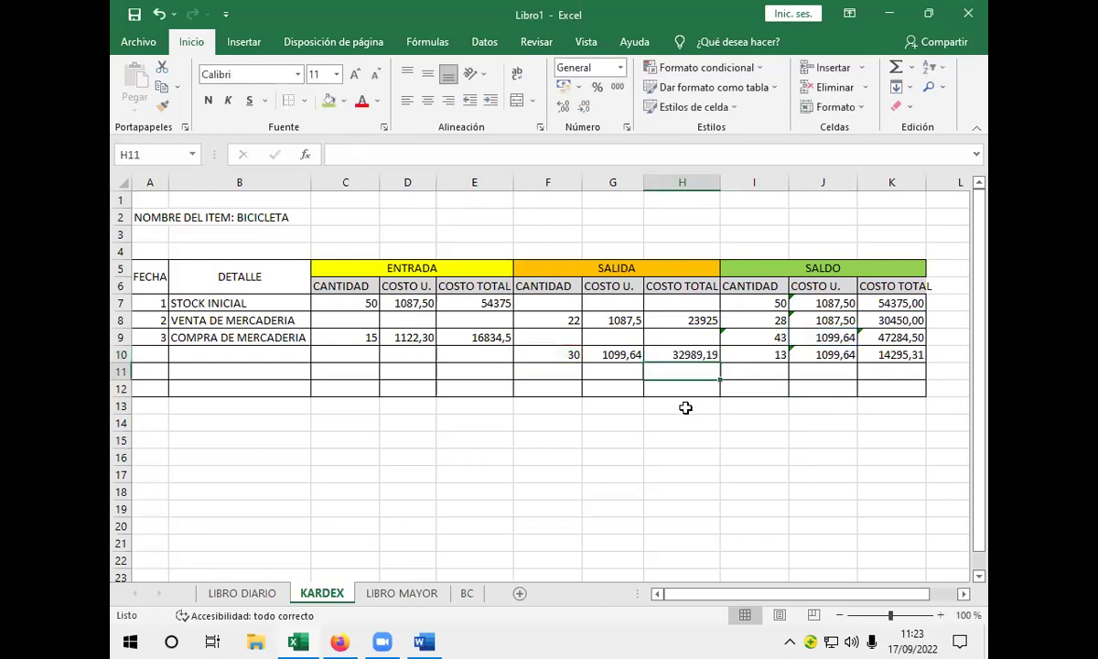
left_click(684, 353)
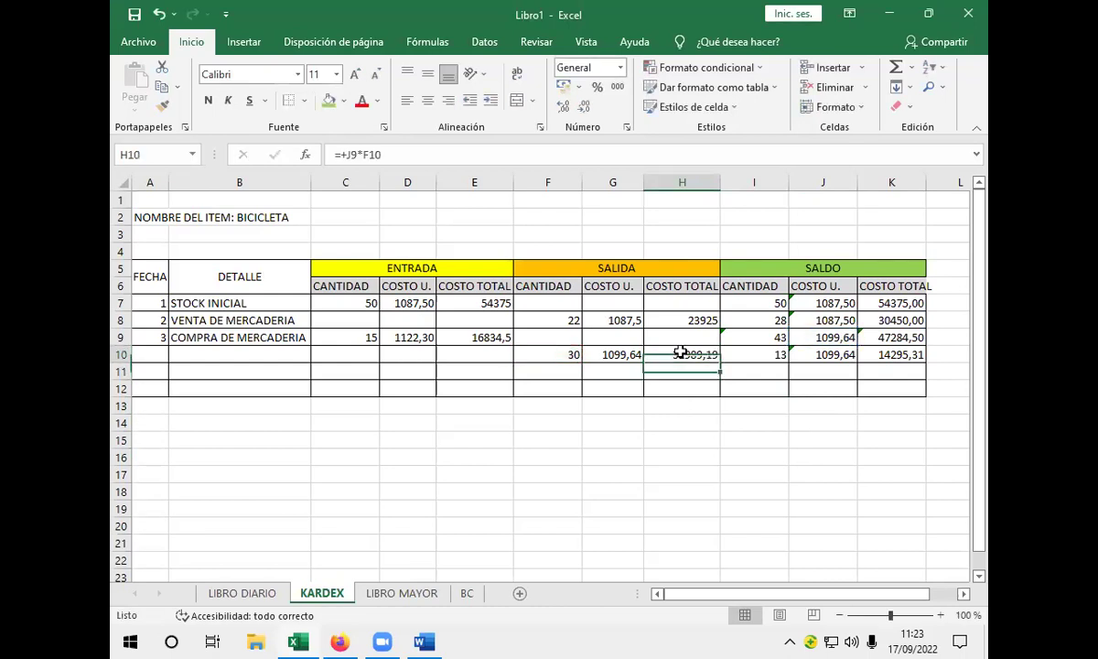
double_click(685, 353)
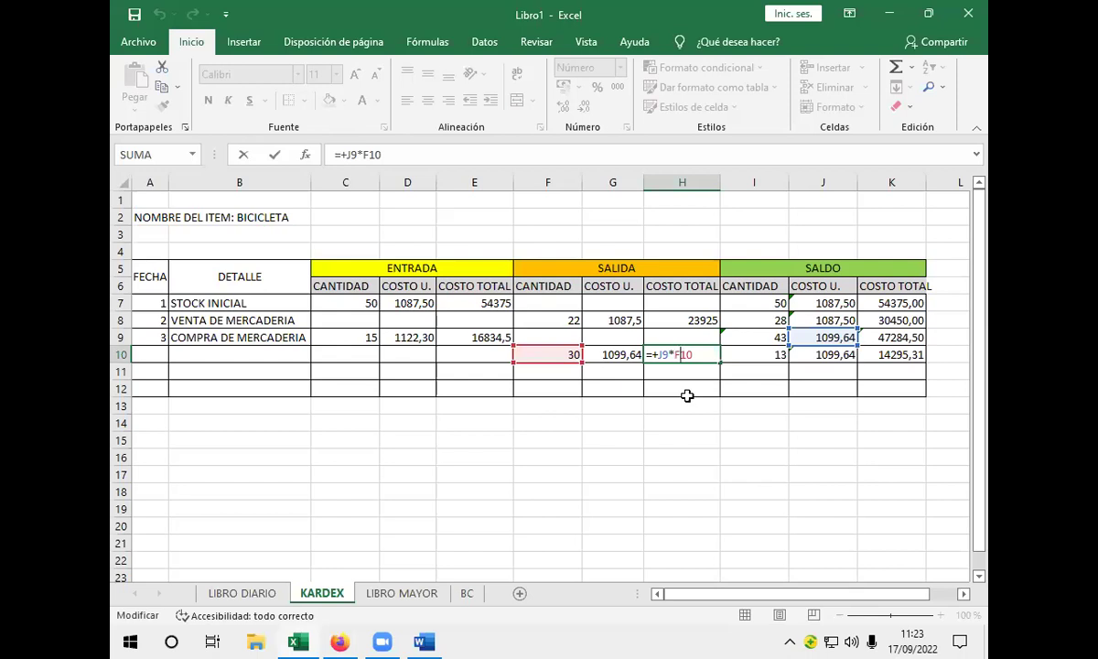
key("Return")
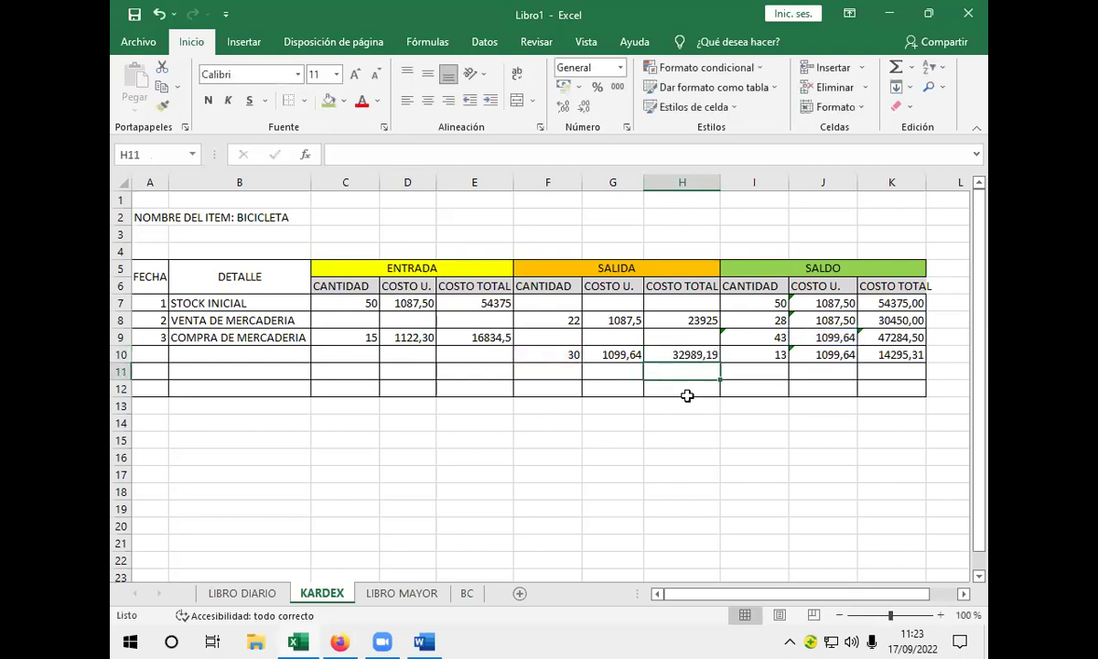
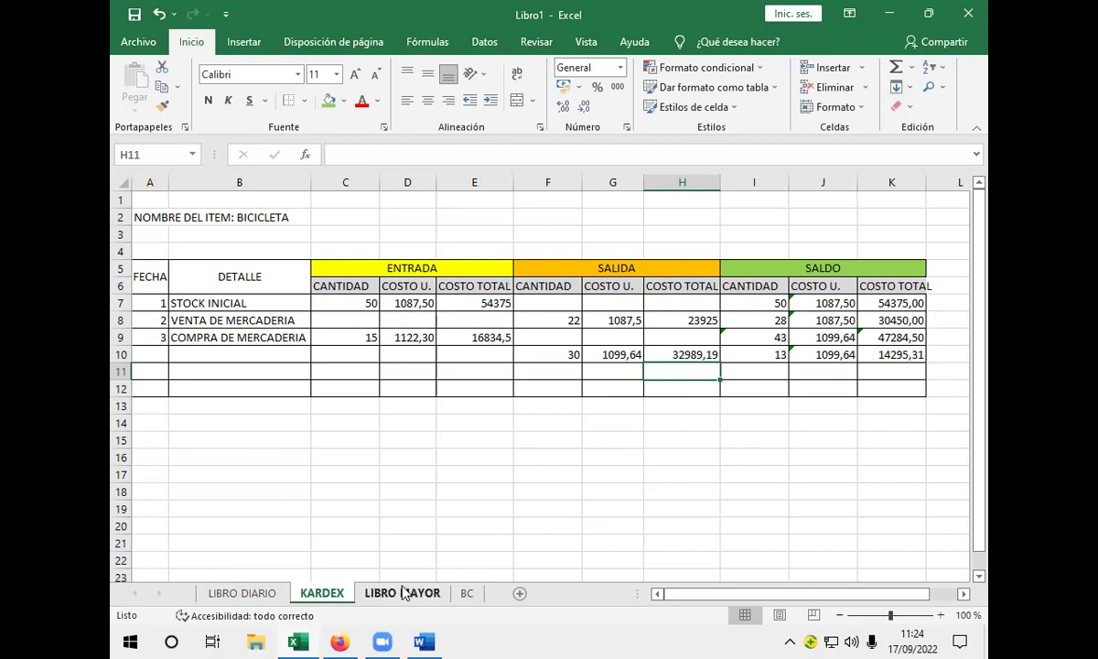
- Open the empty balance sheet tab after LIBRO MAYOR and set its name to BC
left_click(402, 592)
left_click(311, 592)
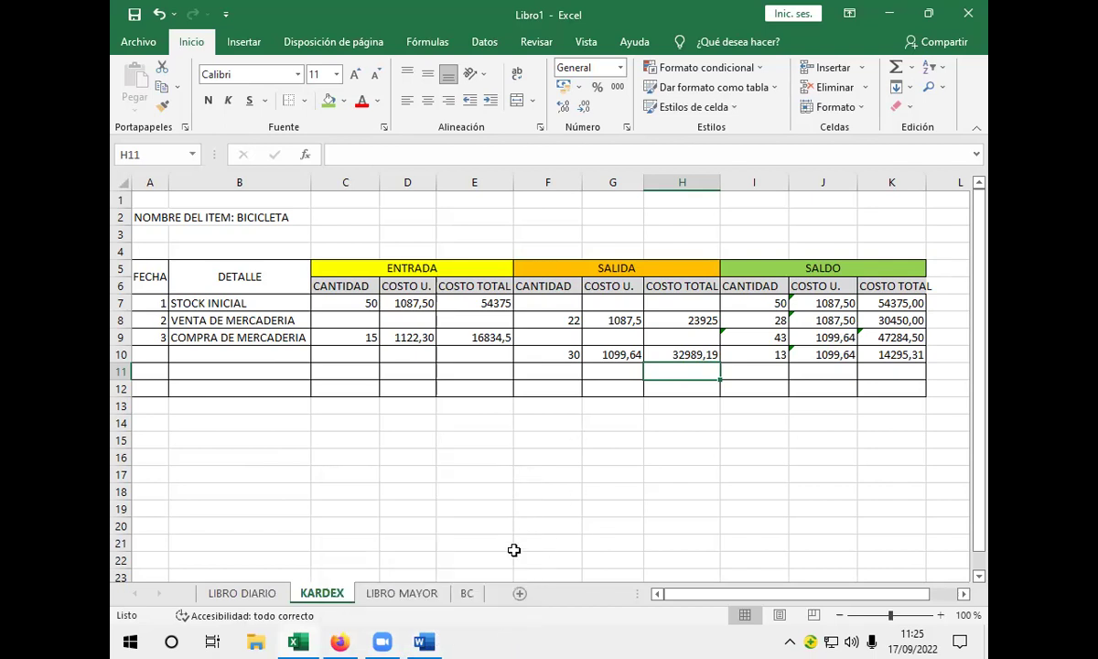
left_click(467, 597)
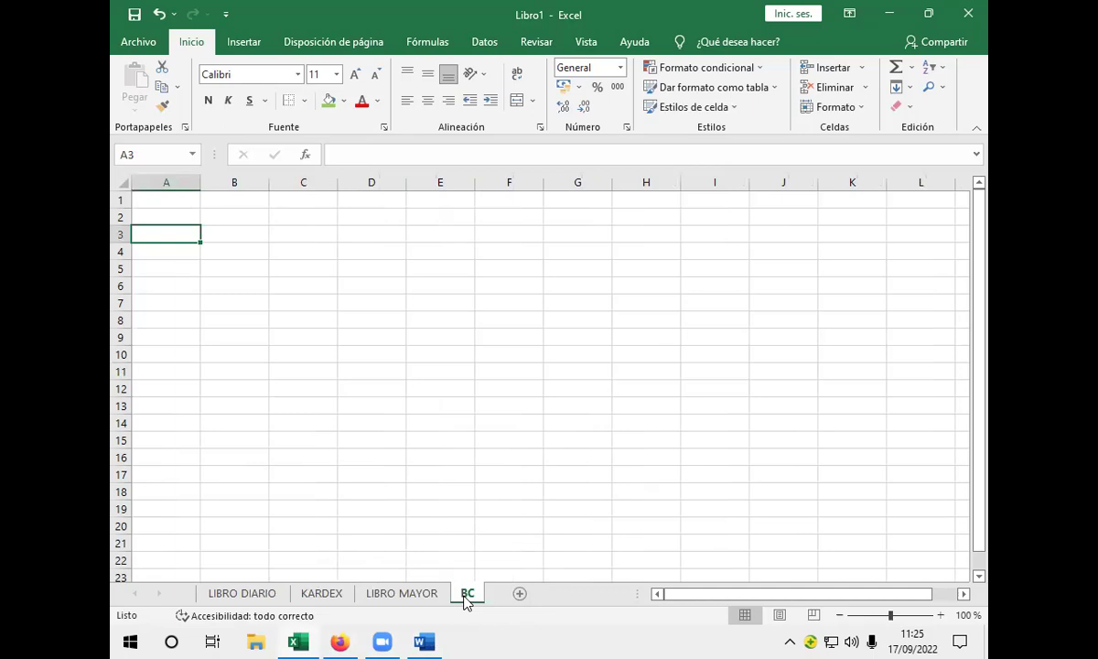
double_click(466, 595)
key("BackSpace")
type("BC")
key("Return")
- Enter the headings NRO., DETALLE, SUMAS and SALDOS in A3, B3, C3 and E3 of the BC sheet
type("NRO.")
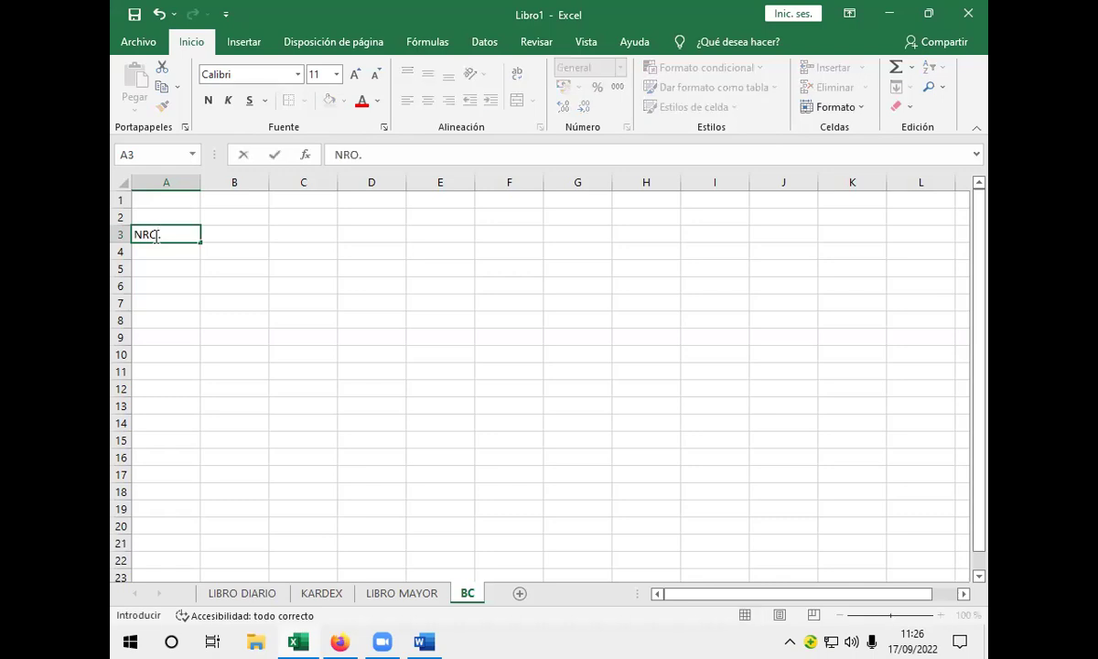
key("Tab")
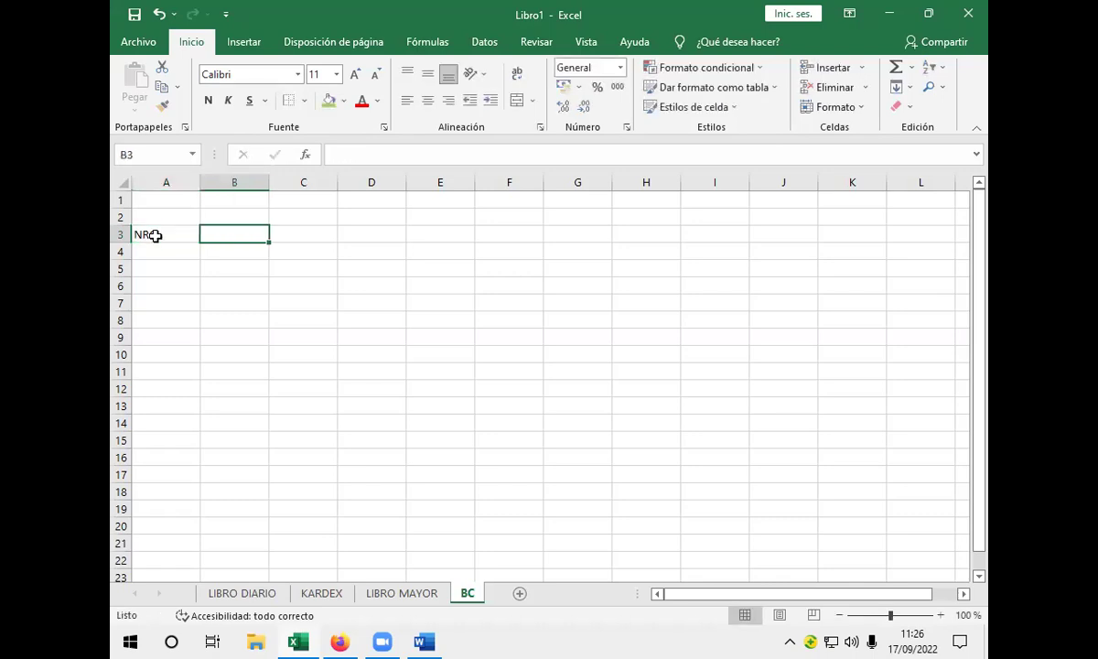
type("DETALLE")
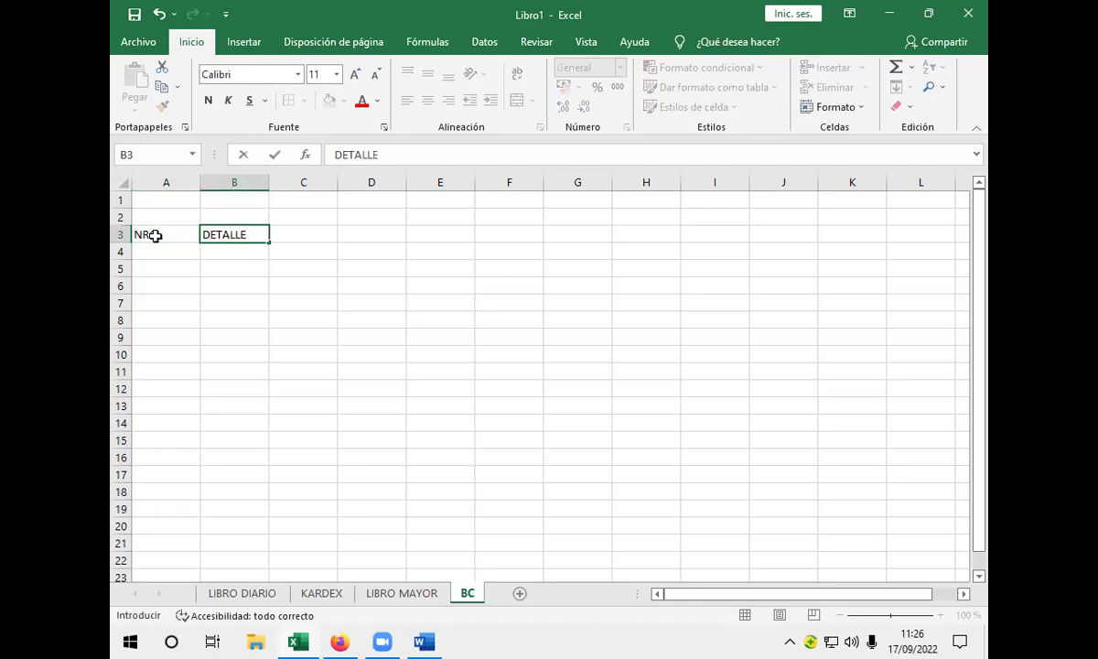
key("Tab")
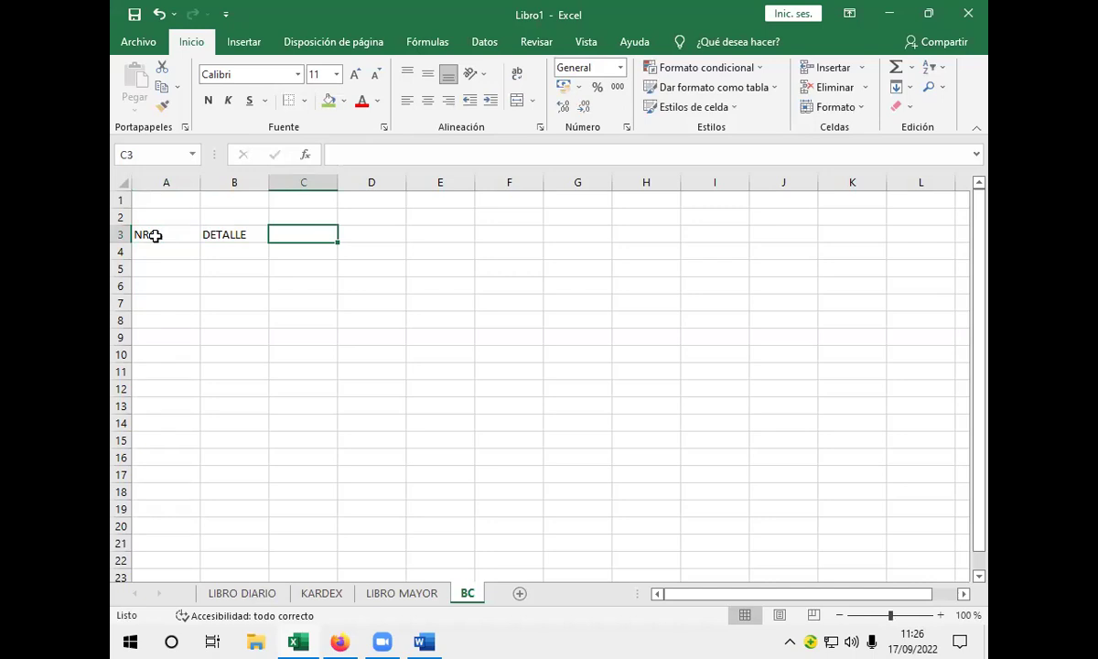
type("SUMAS")
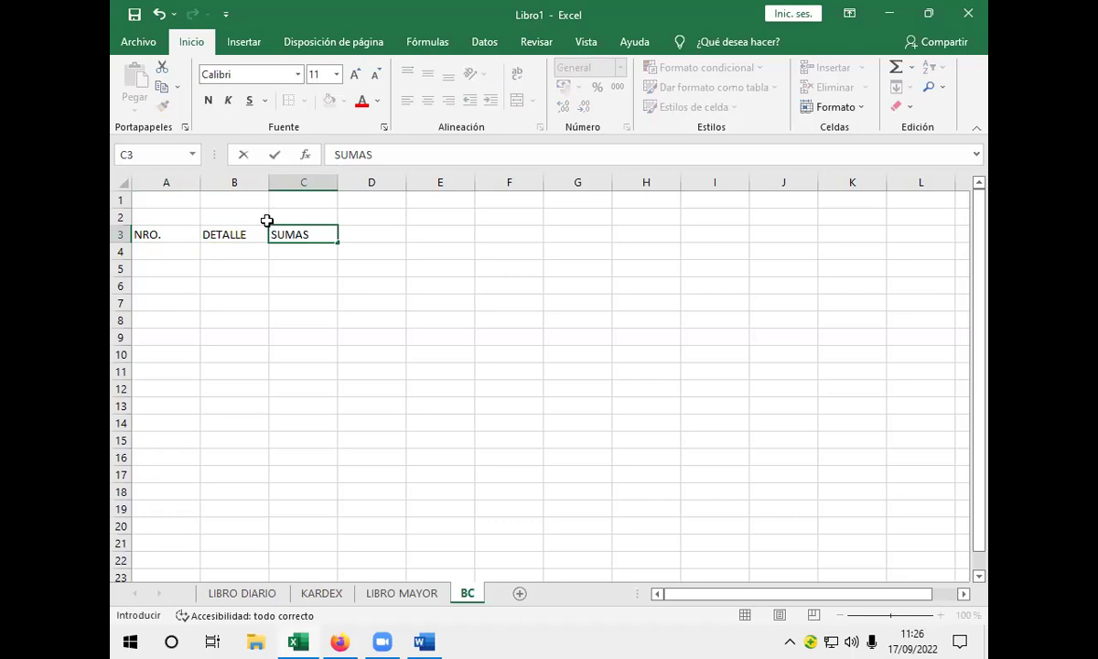
left_click(464, 233)
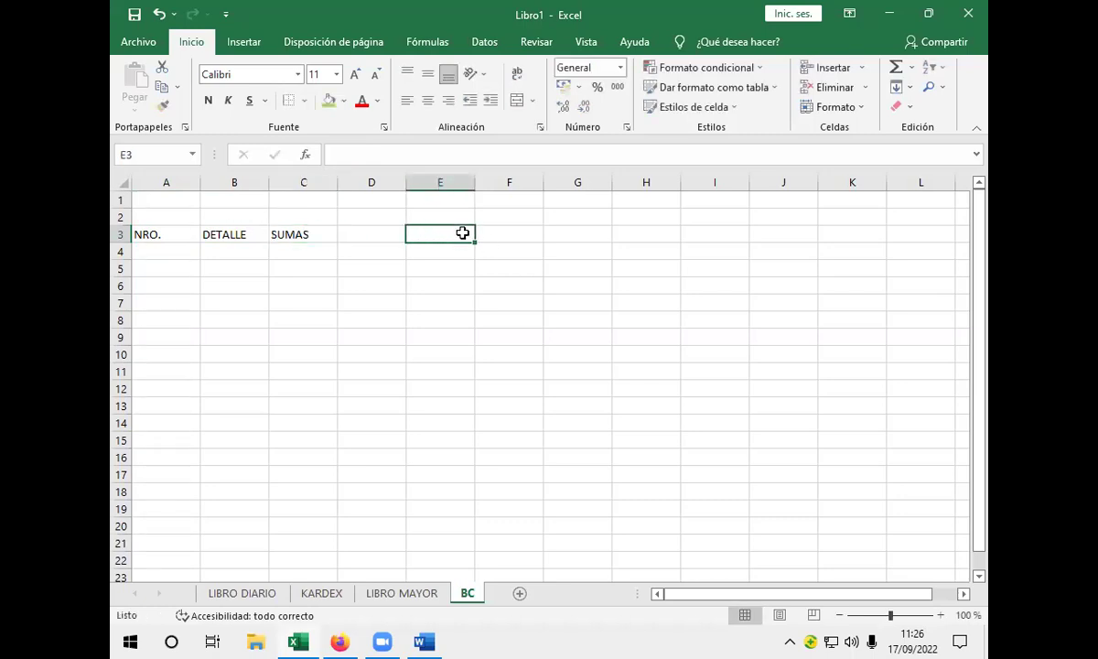
type("SALDOS")
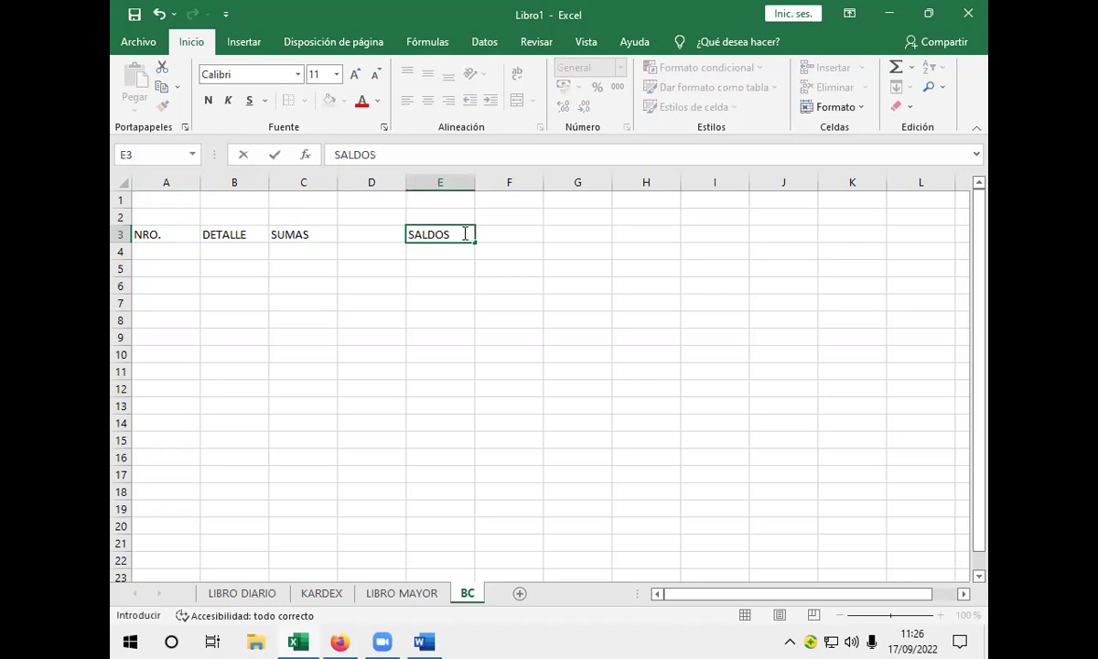
key("Return")
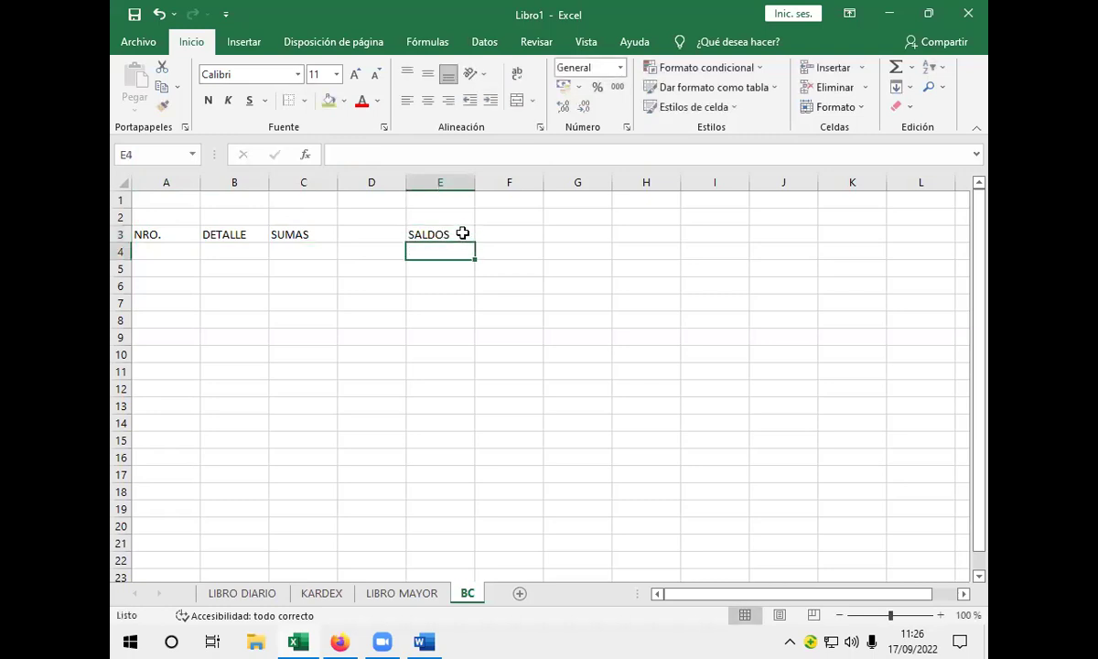
- Merge and center the SUMAS heading across C3:D3 and the SALDOS heading across E3:F3
left_click_drag(291, 234, 368, 233)
left_click(515, 99)
left_click_drag(450, 232, 517, 234)
left_click(515, 100)
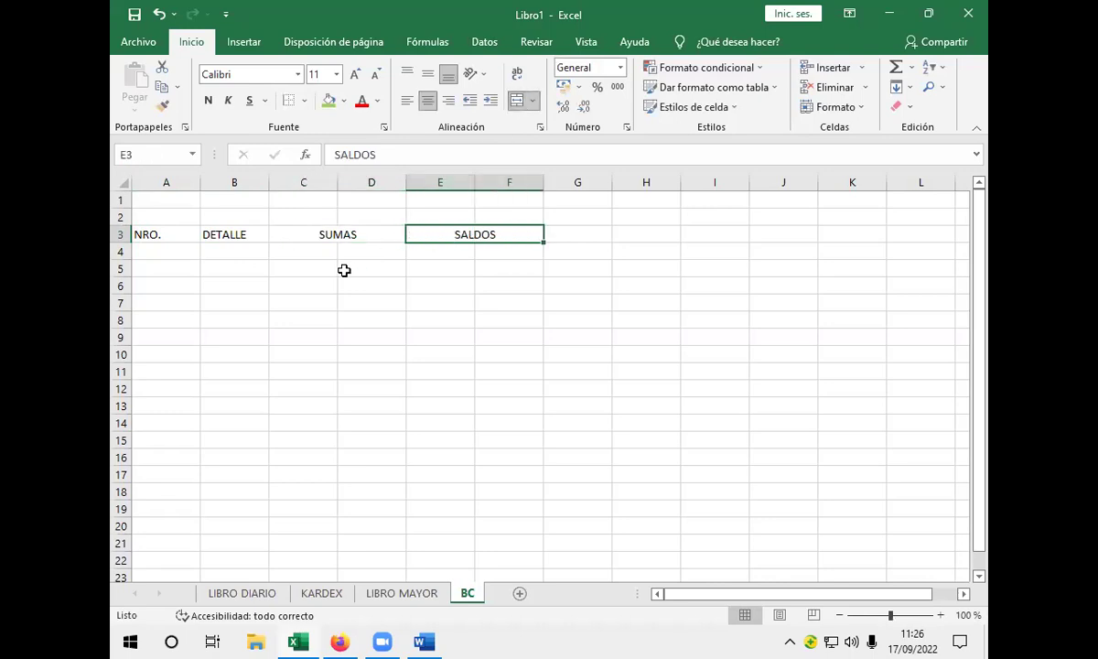
- Enter the subheadings DEBE in C4 and HABER in D4 under SUMAS
left_click(309, 255)
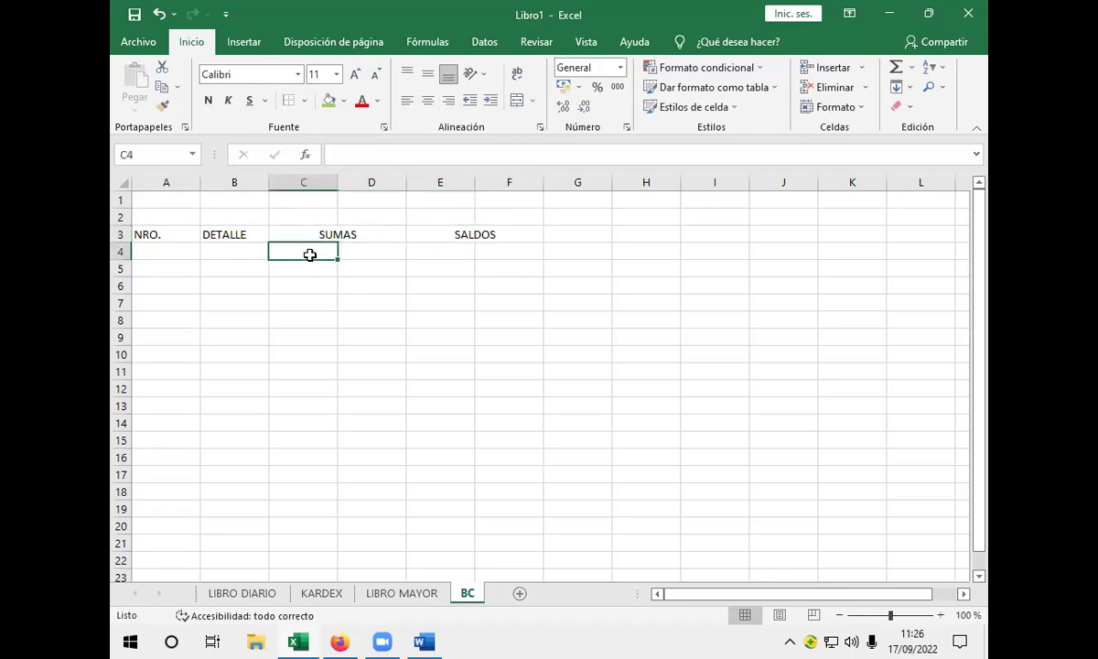
type("DEBE")
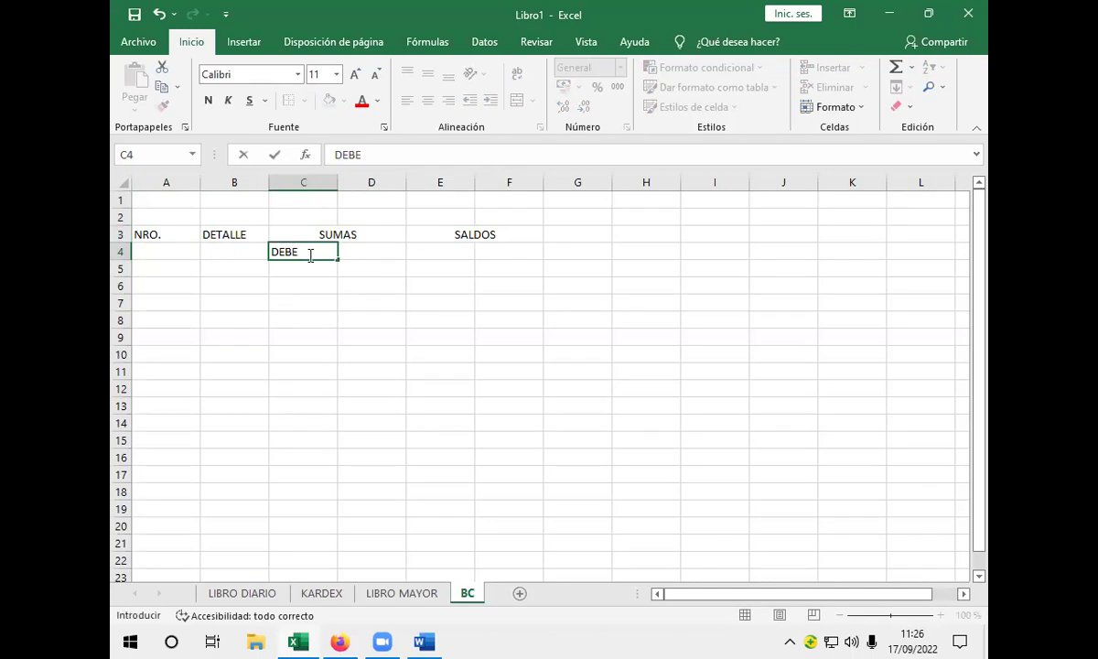
key("Tab")
type("HABER")
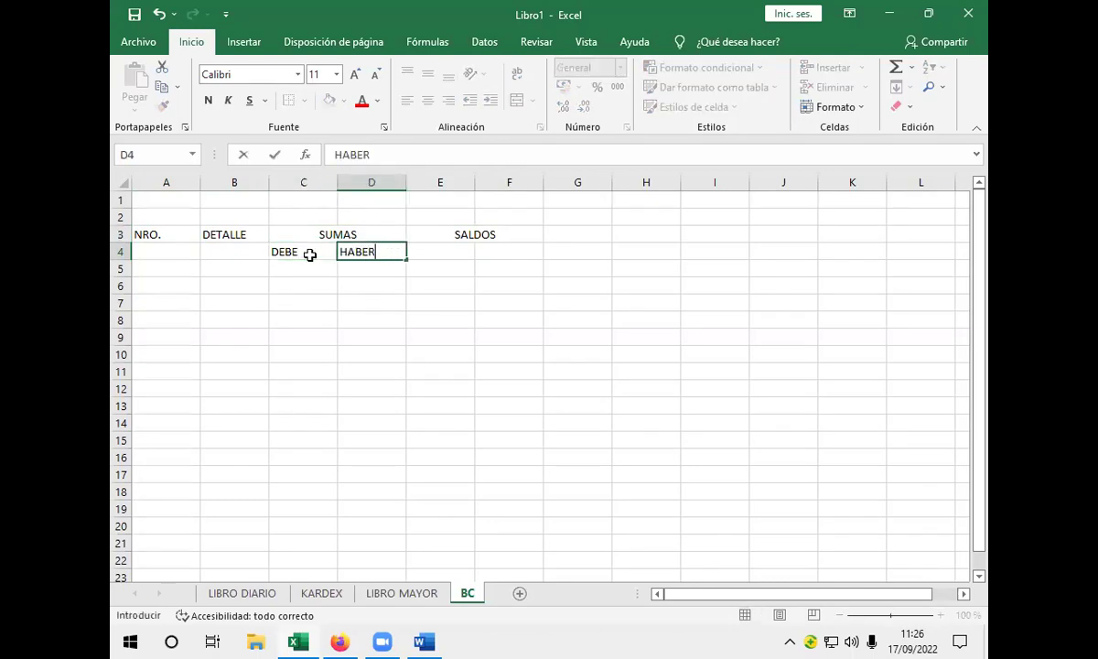
key("Tab")
- Enter the subheadings DEUDOR in E4 and ACREEDOR in F4 under SALDOS
key("Tab")
key("Left")
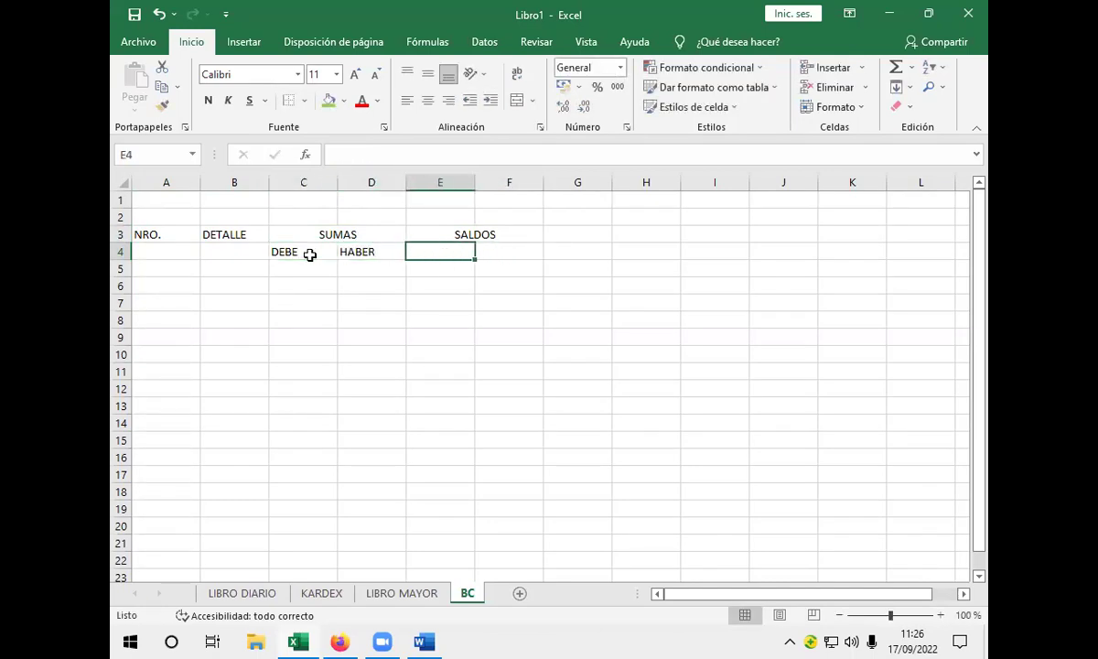
type("ACRE")
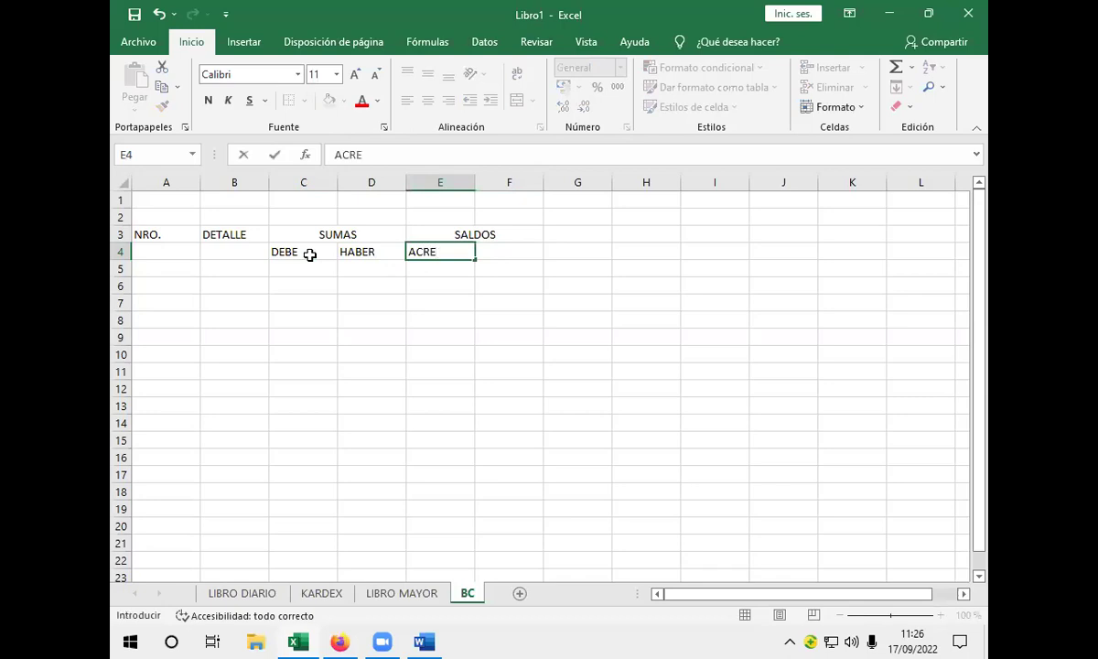
key("BackSpace")
key("BackSpace")
key("BackSpace")
key("BackSpace")
type("DEUDOR")
key("Tab")
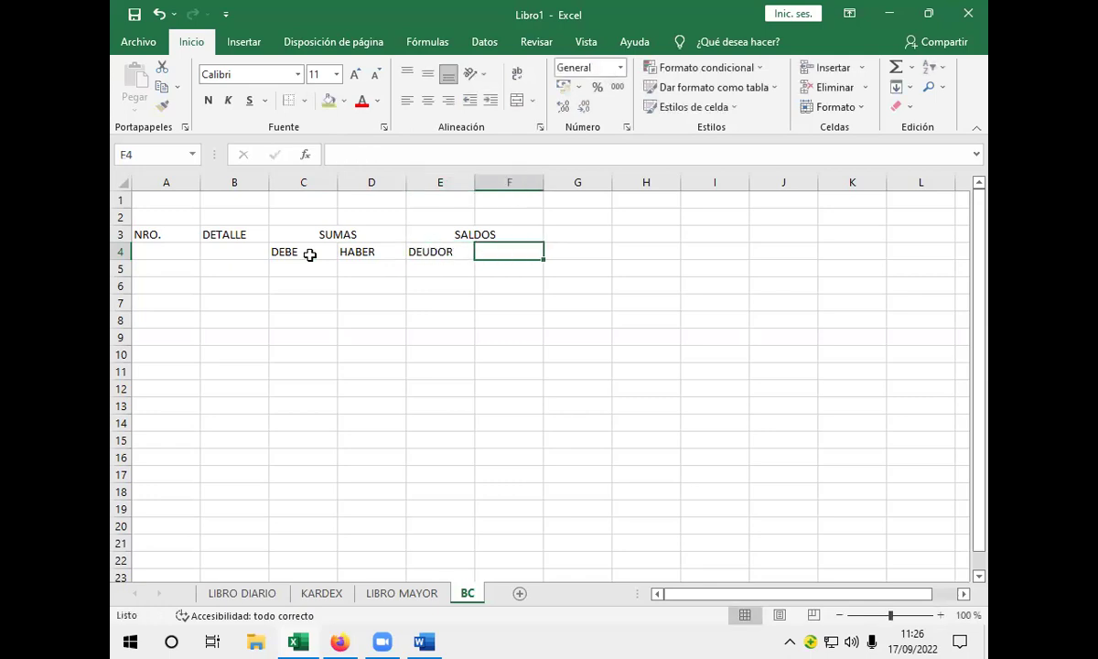
type("ACR")
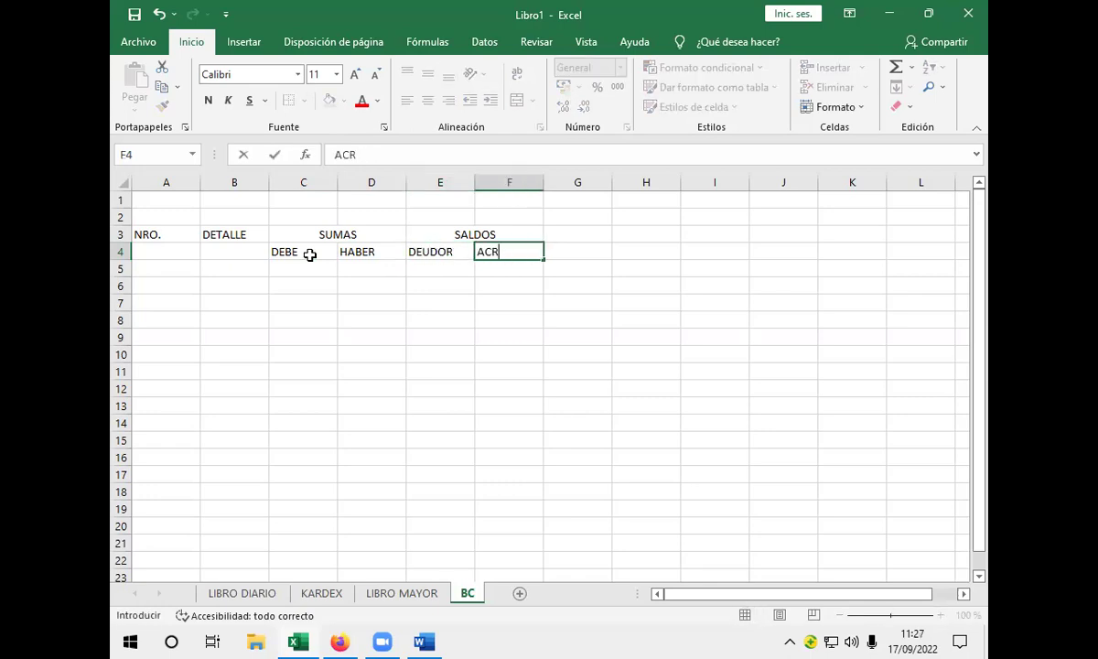
type("EEDOR")
key("Return")
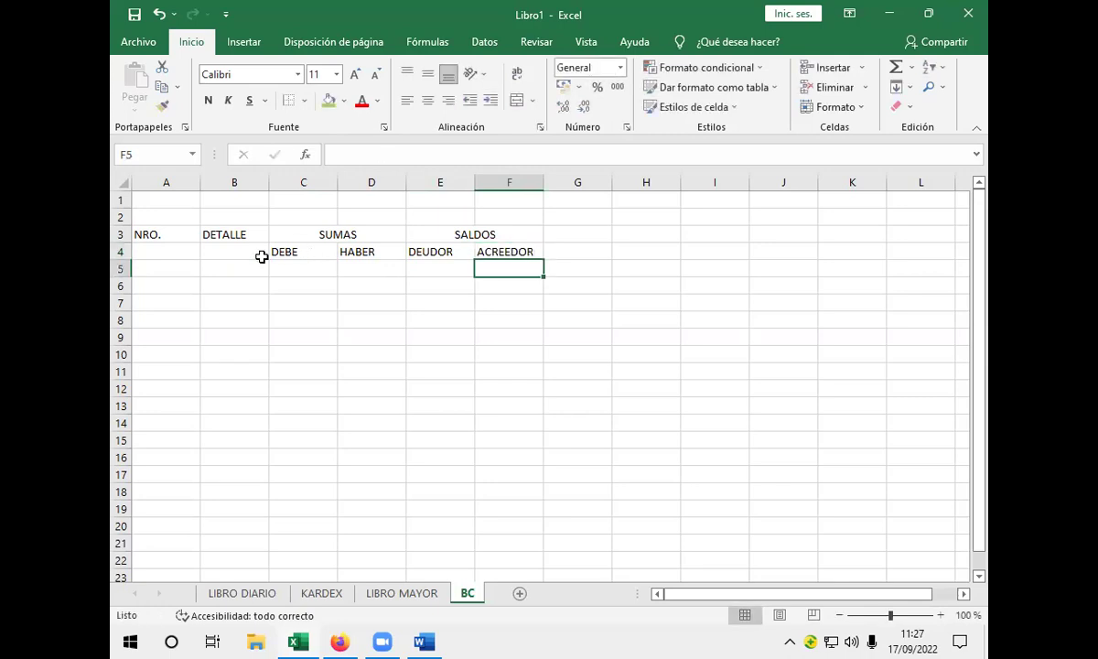
- Widen column B, and merge NRO. over A3:A4 and DETALLE over B3:B4, centered both horizontally and vertically
left_click_drag(268, 184, 307, 184)
left_click_drag(159, 238, 160, 254)
left_click(517, 100)
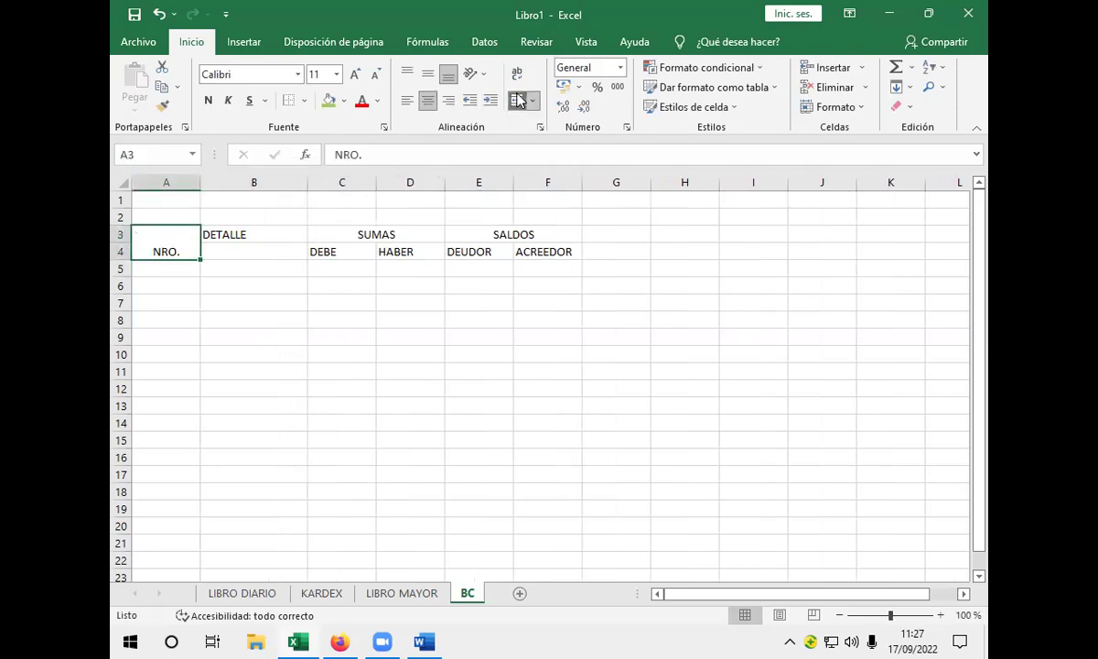
left_click(427, 73)
left_click_drag(247, 235, 250, 247)
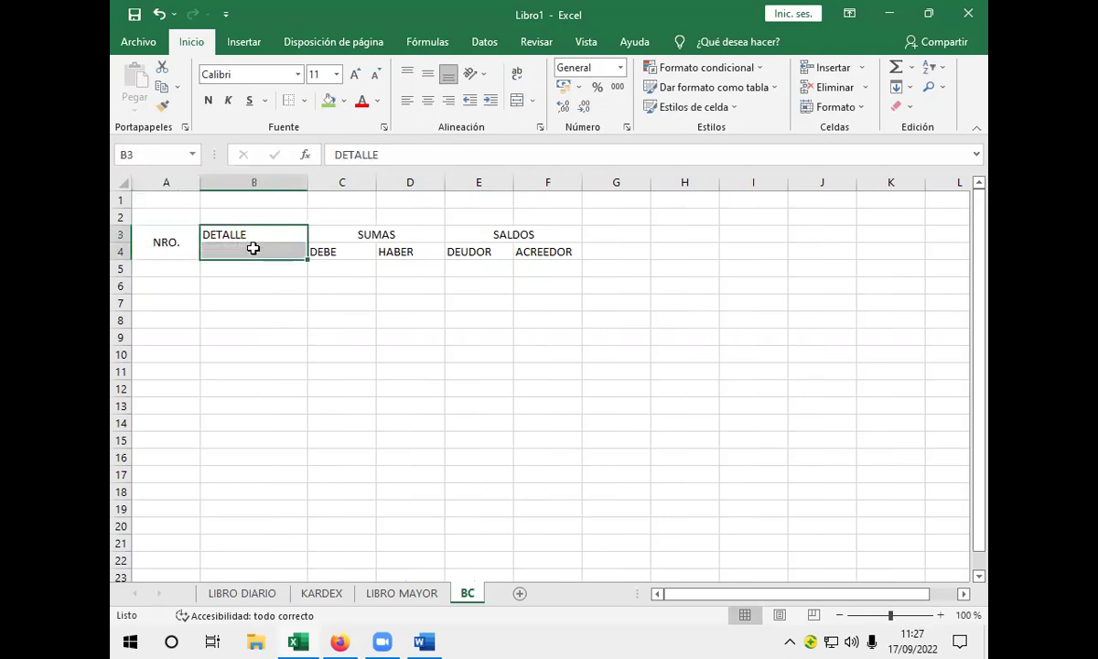
left_click(517, 99)
left_click(428, 73)
- Apply all borders and a light gray fill to the table header A3:F4
left_click_drag(152, 240, 514, 249)
left_click(305, 101)
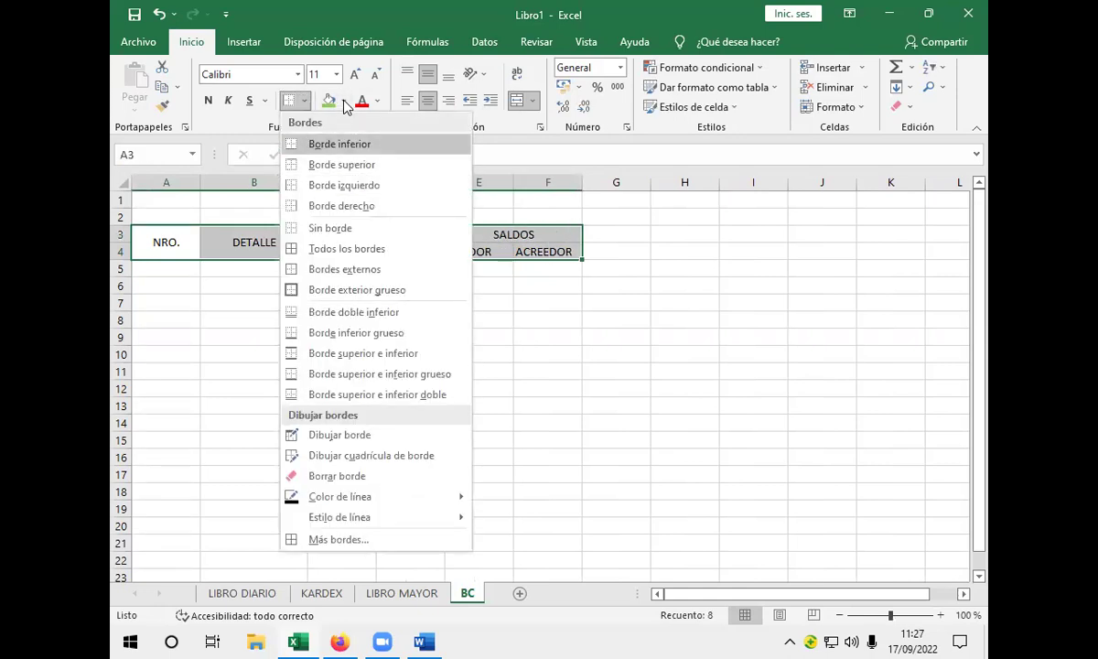
left_click(309, 254)
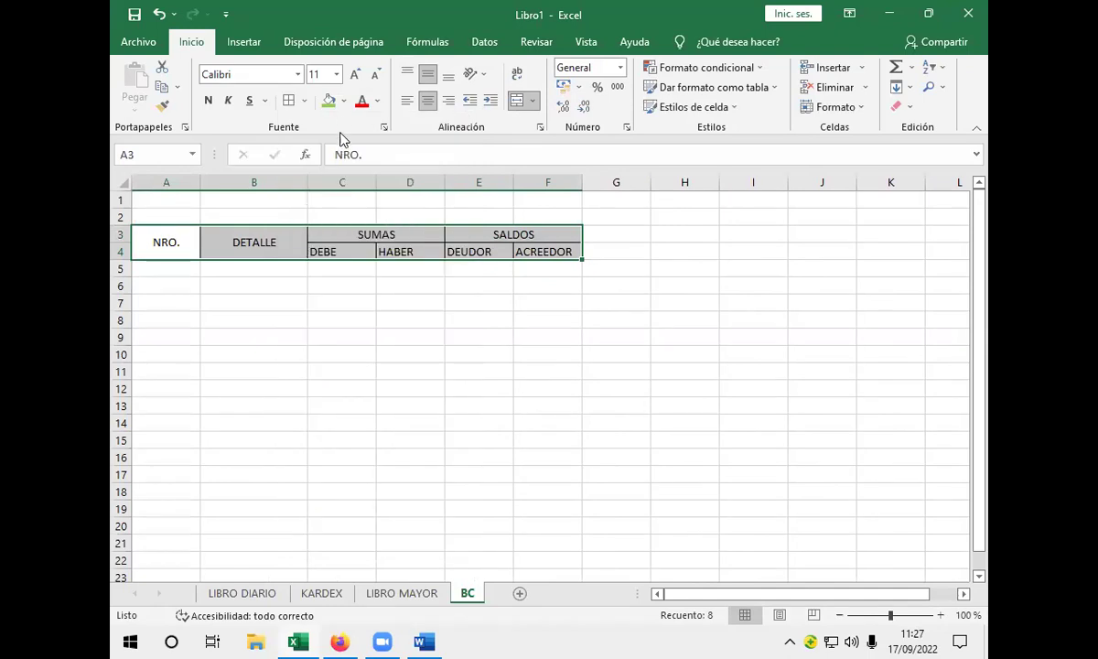
left_click(236, 300)
left_click_drag(166, 242, 549, 252)
left_click(343, 100)
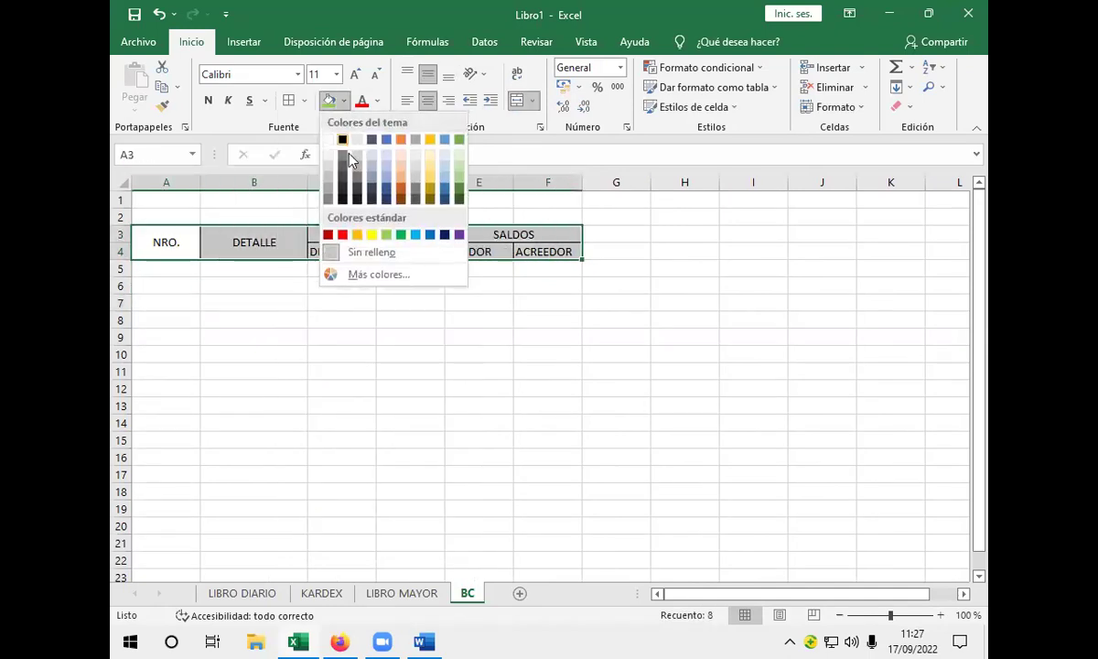
left_click(331, 183)
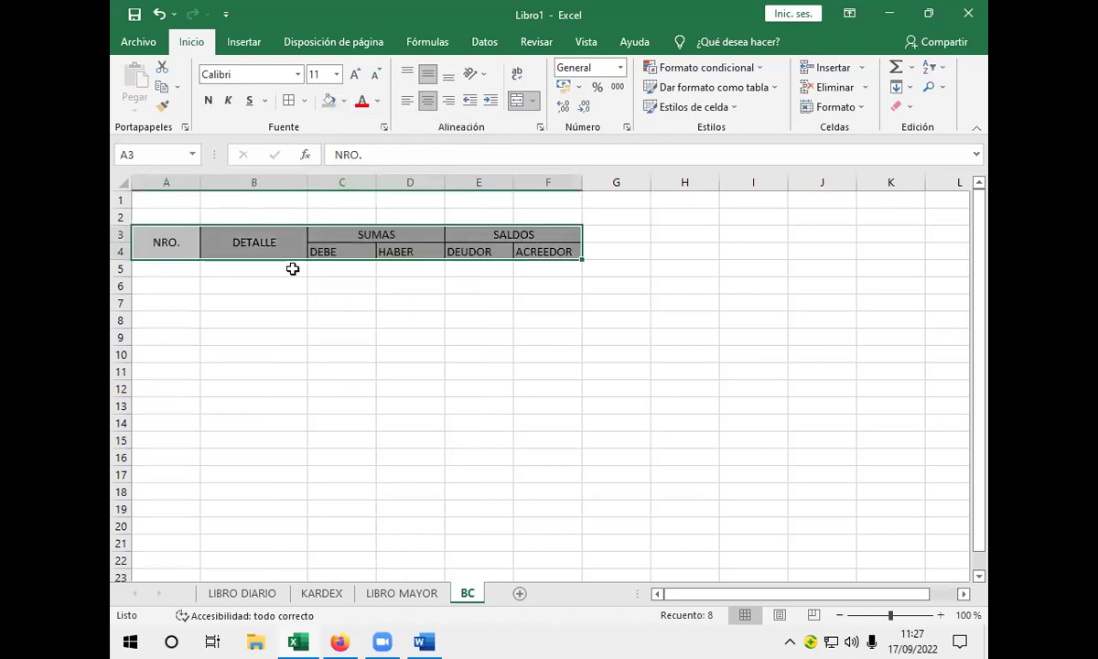
- Narrow column A and number cells A5:A19 from 1 to 15, checking the count against the folios in LIBRO DIARIO
left_click(250, 300)
left_click_drag(199, 183, 174, 188)
left_click(156, 268)
type("1")
key("Return")
type("2")
key("Return")
left_click(158, 268)
left_click_drag(155, 270, 172, 516)
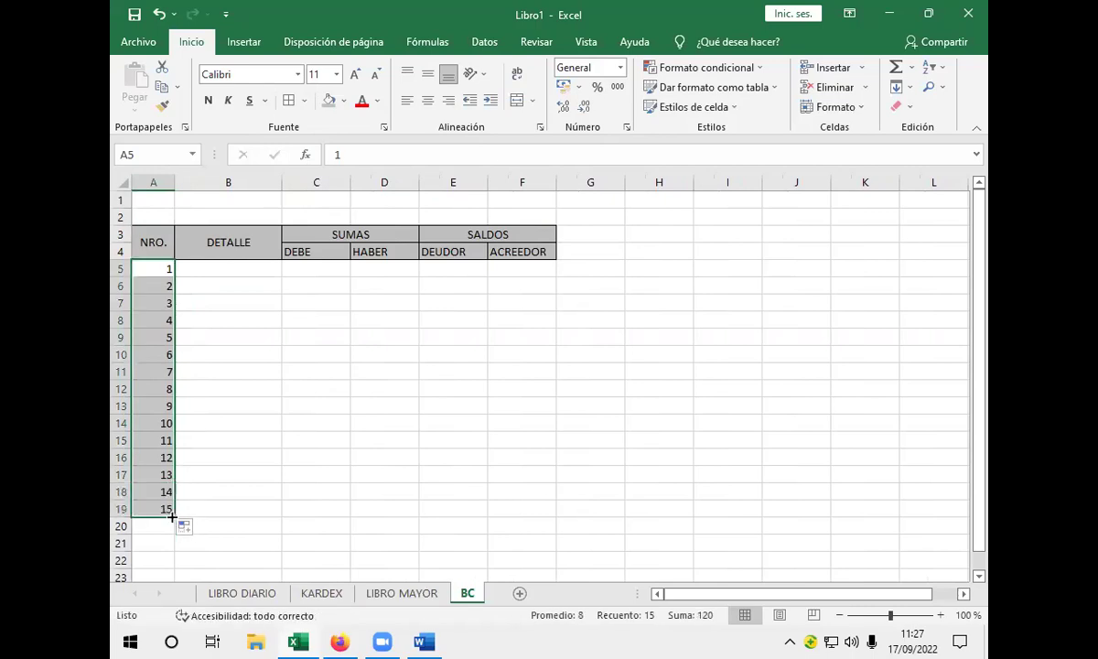
left_click(236, 592)
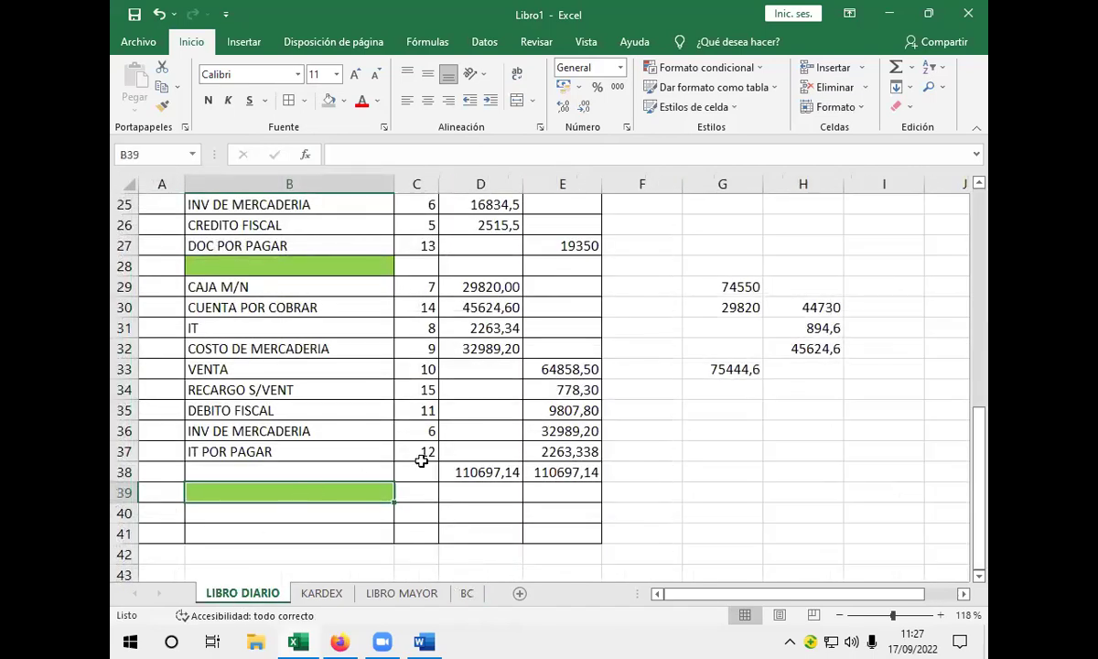
left_click(417, 391)
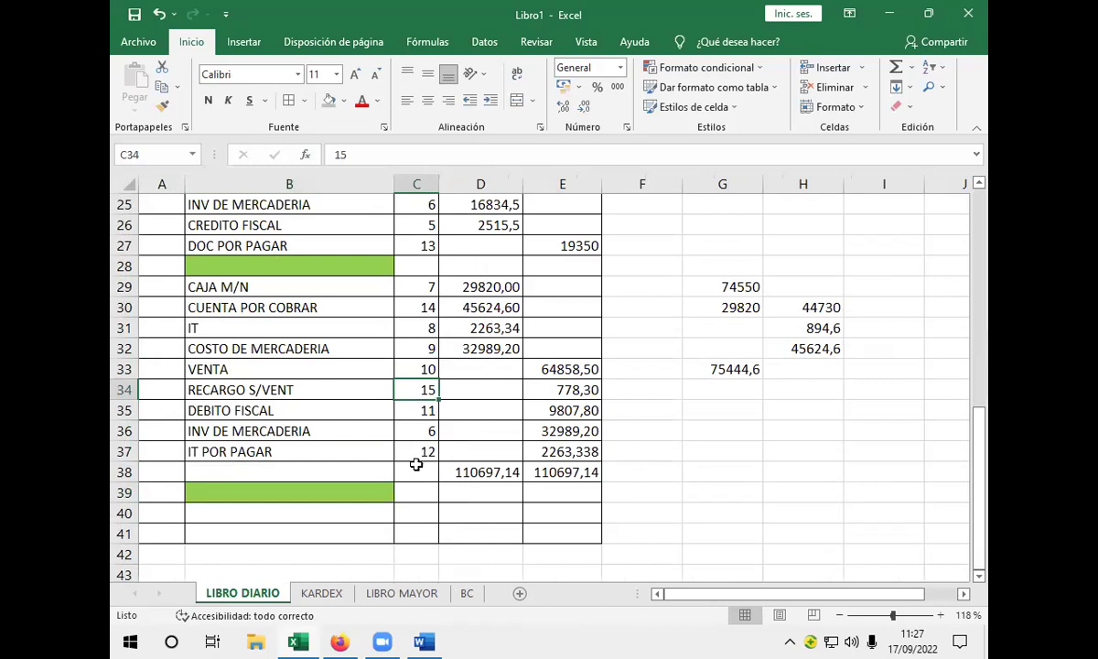
left_click(466, 593)
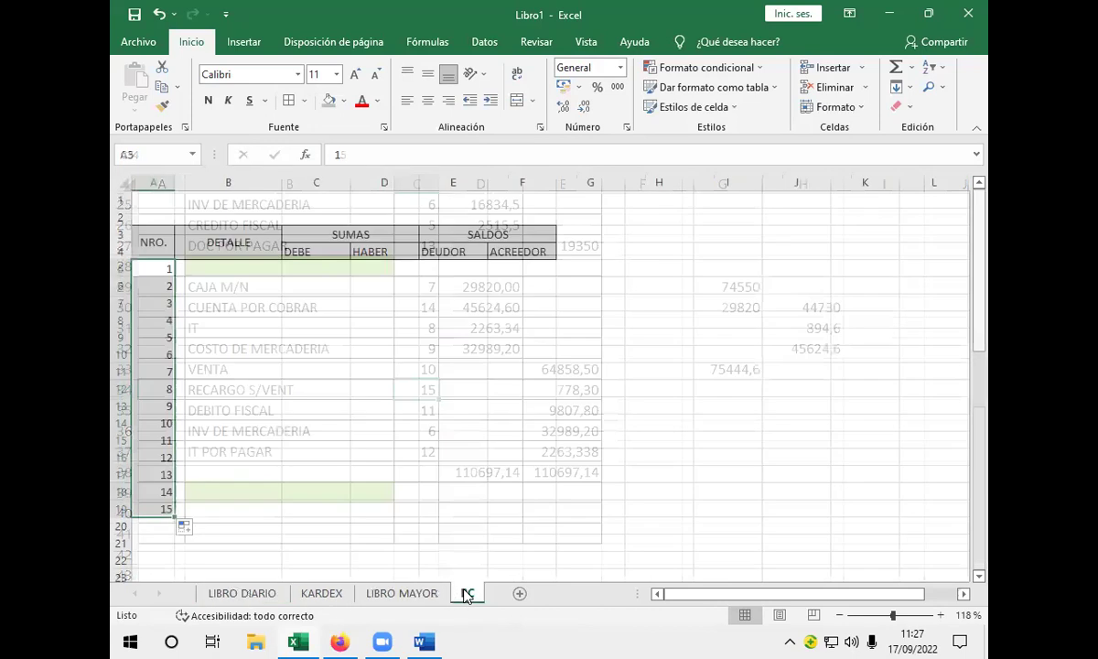
left_click(151, 268)
- Widen the DETALLE column slightly and apply all borders to the table body A5:F20
left_click(227, 266)
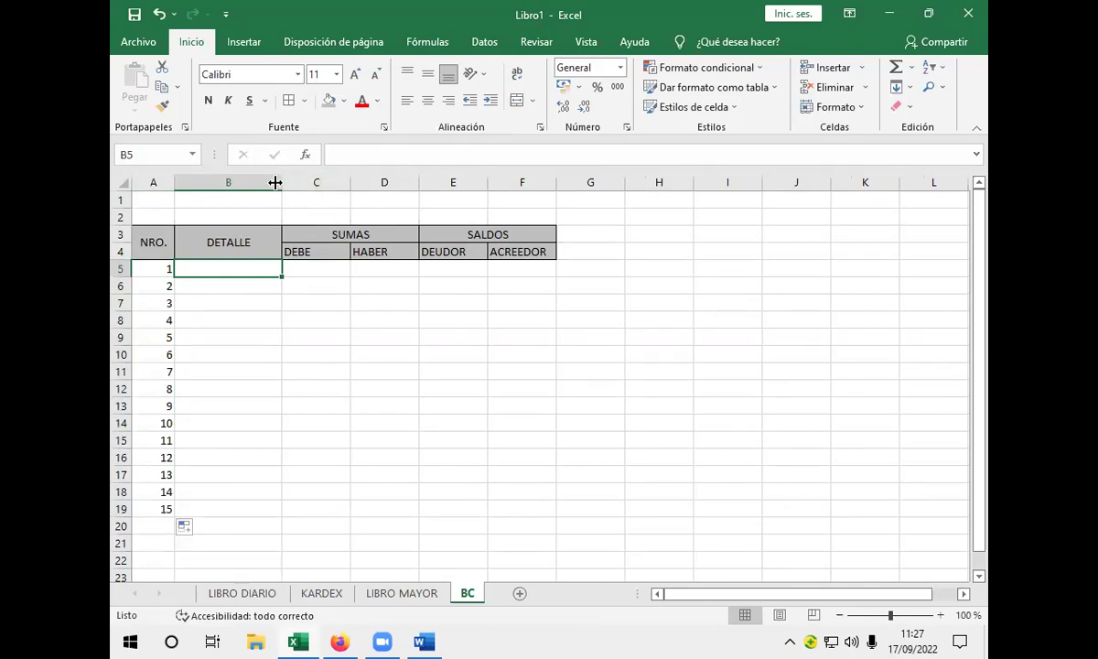
left_click_drag(281, 182, 295, 182)
left_click_drag(253, 318, 201, 463)
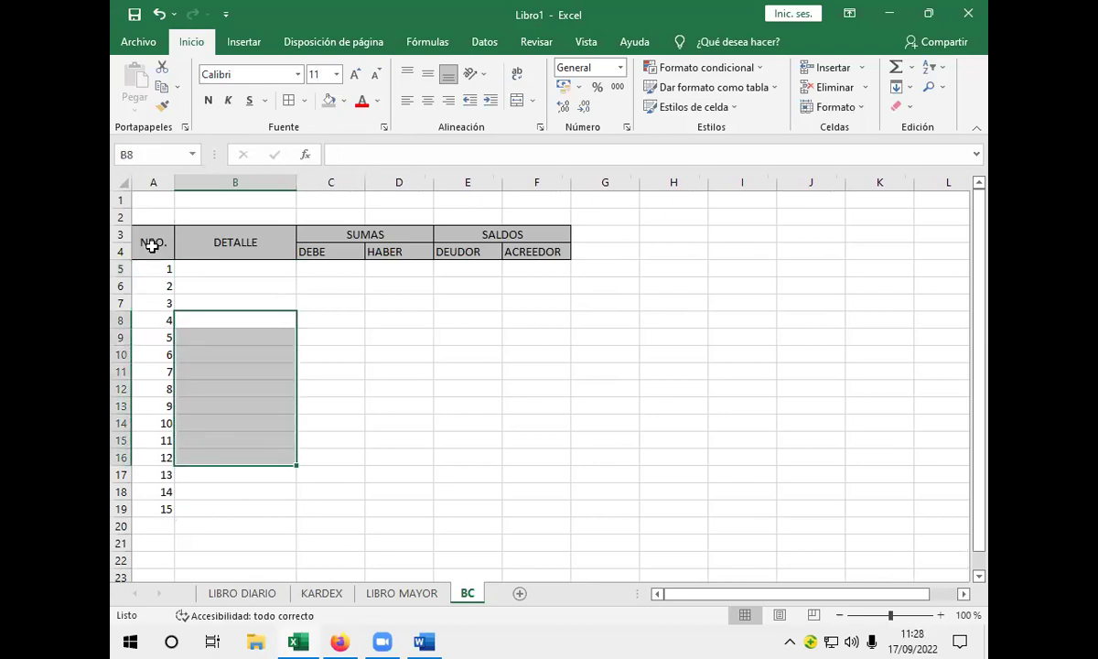
mouse_move(152, 267)
left_mouse_down()
mouse_move(534, 326)
mouse_move(548, 527)
mouse_move(543, 517)
left_mouse_up()
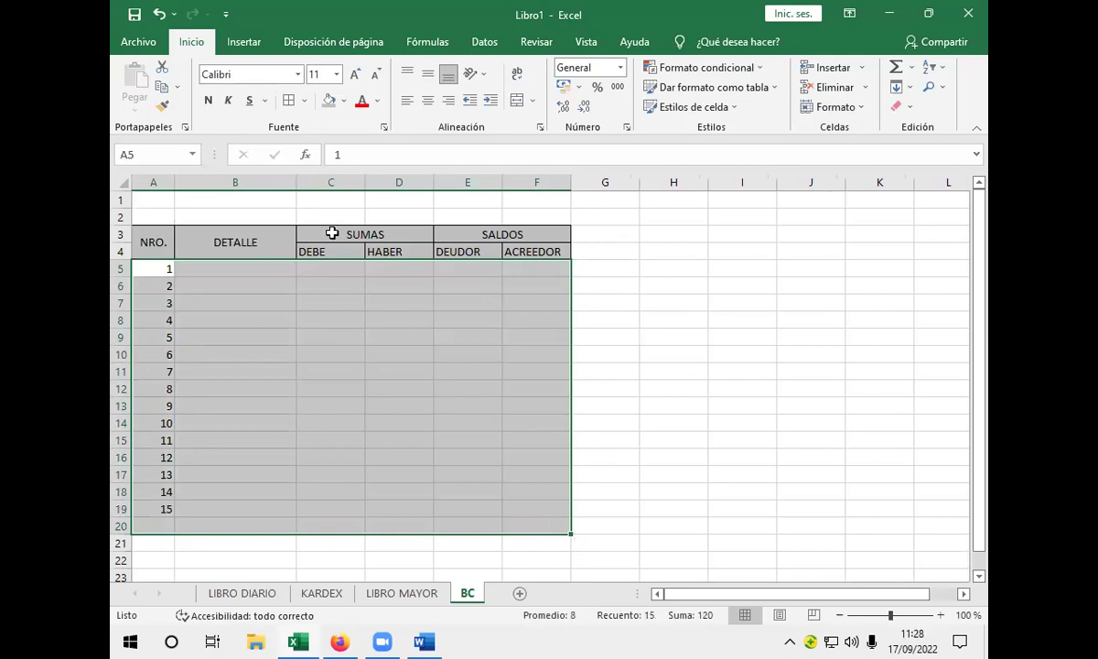
left_click(288, 101)
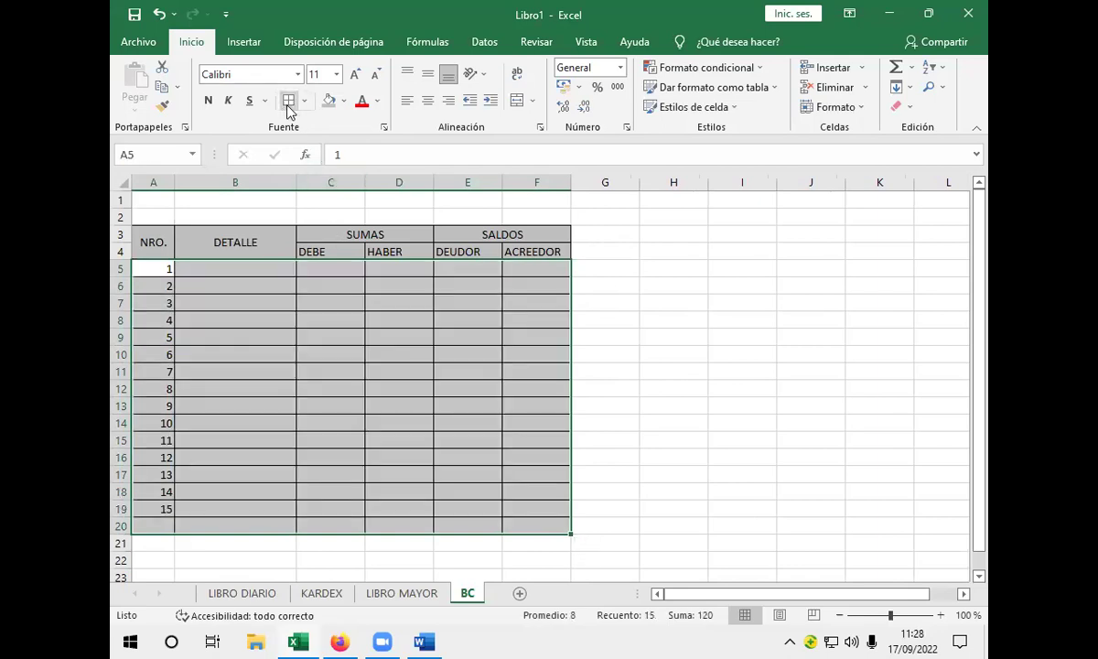
- Link B5 to the BANCO M/N account in LIBRO DIARIO cell B4 and fill the formula down to B6
left_click(246, 268)
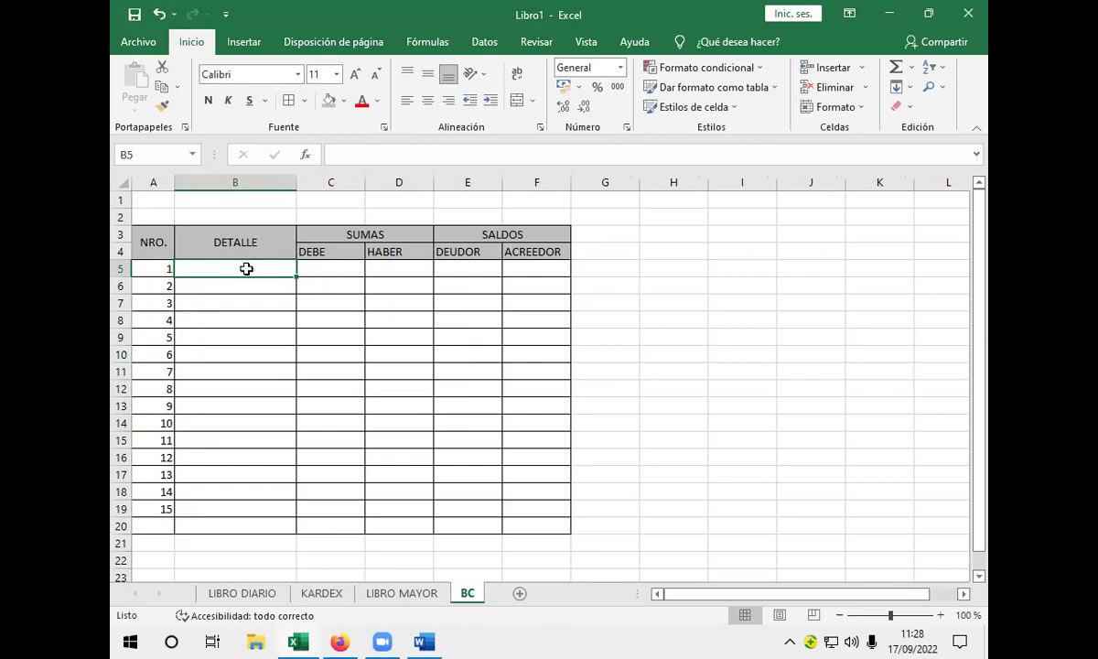
left_click(245, 594)
scroll(361, 505, "up", 4)
scroll(362, 505, "up", 4)
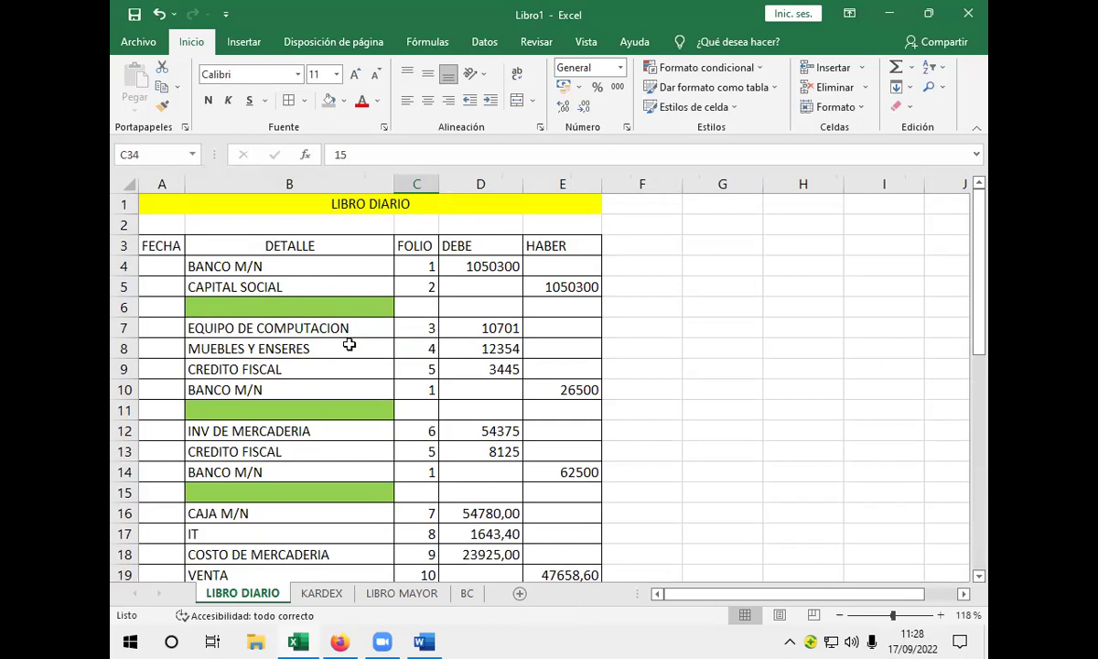
left_click(465, 594)
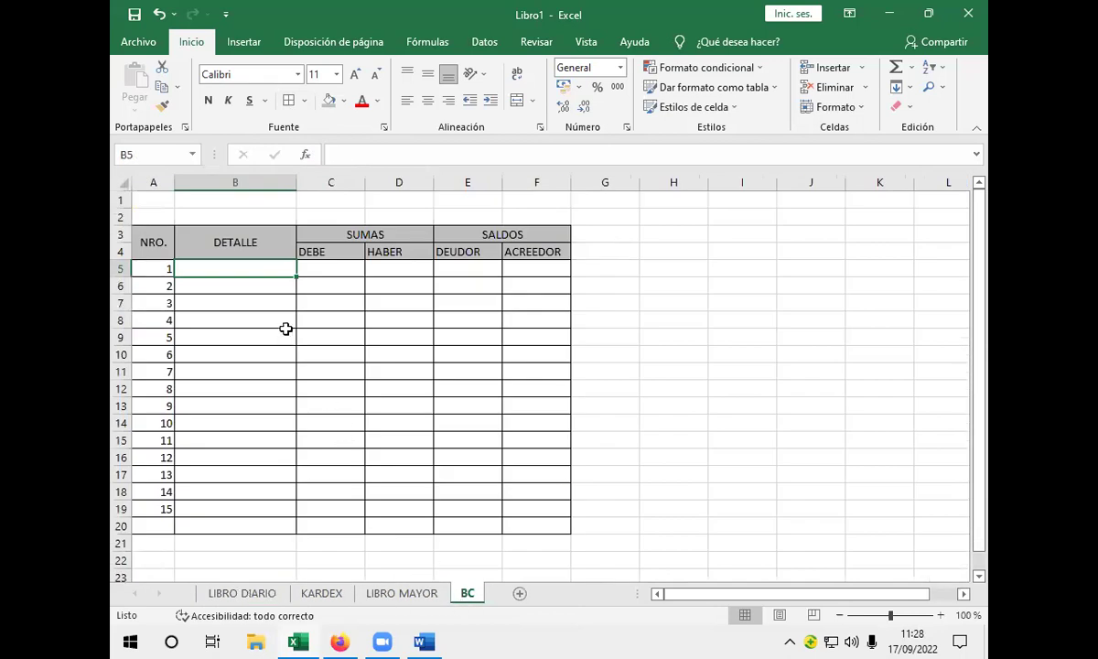
type("+")
left_click(242, 594)
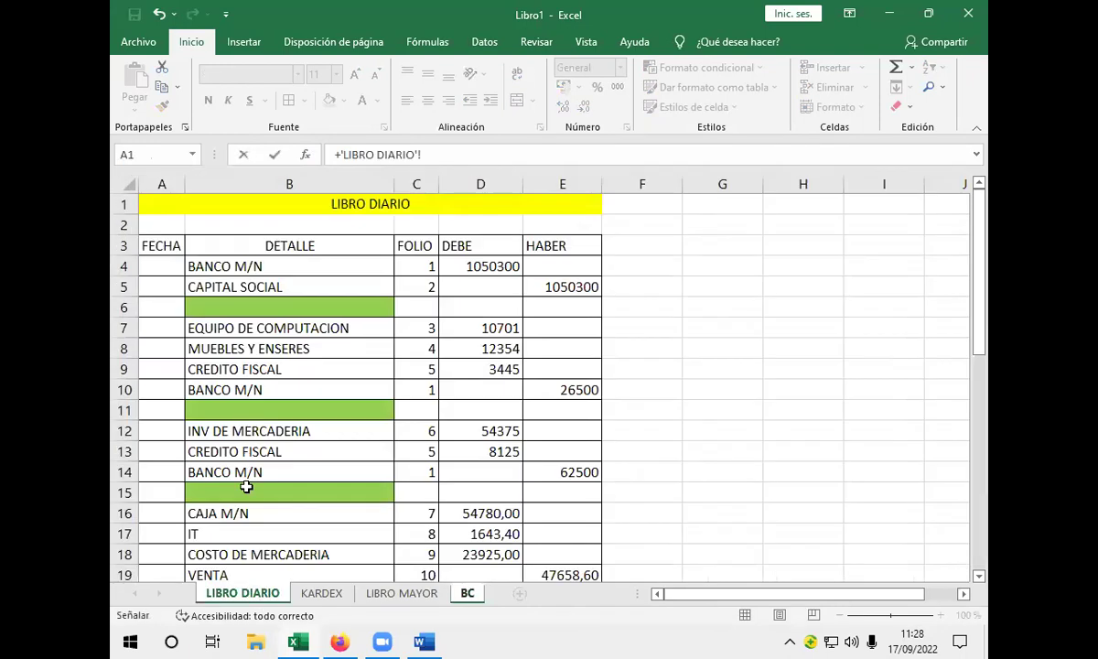
left_click(254, 266)
key("Return")
left_click(271, 266)
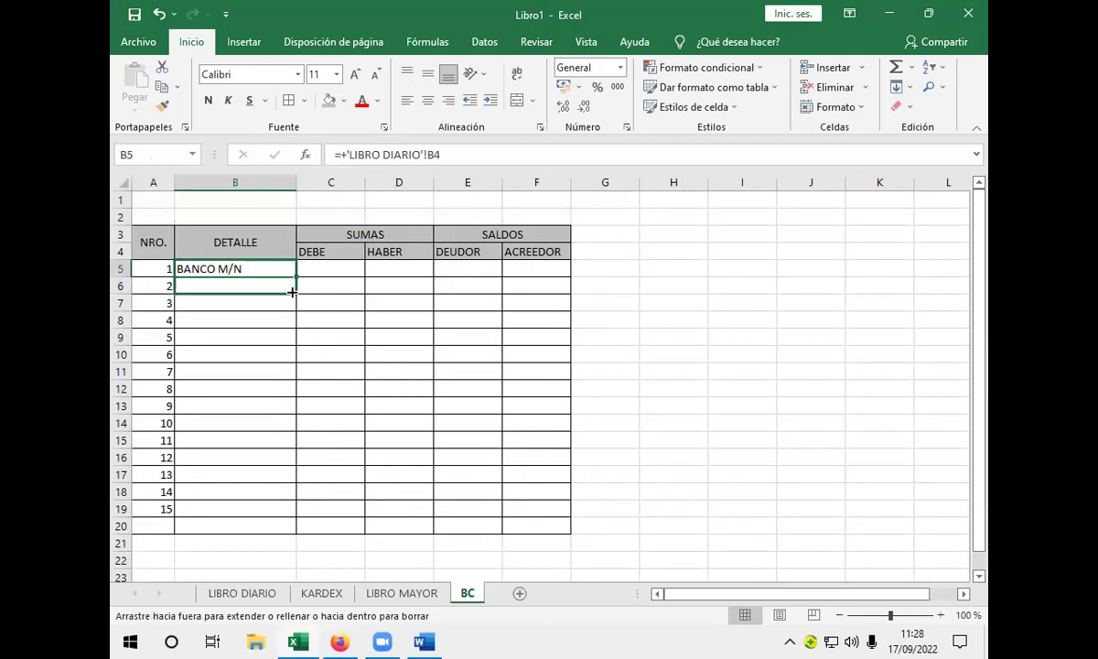
left_click_drag(292, 292, 293, 293)
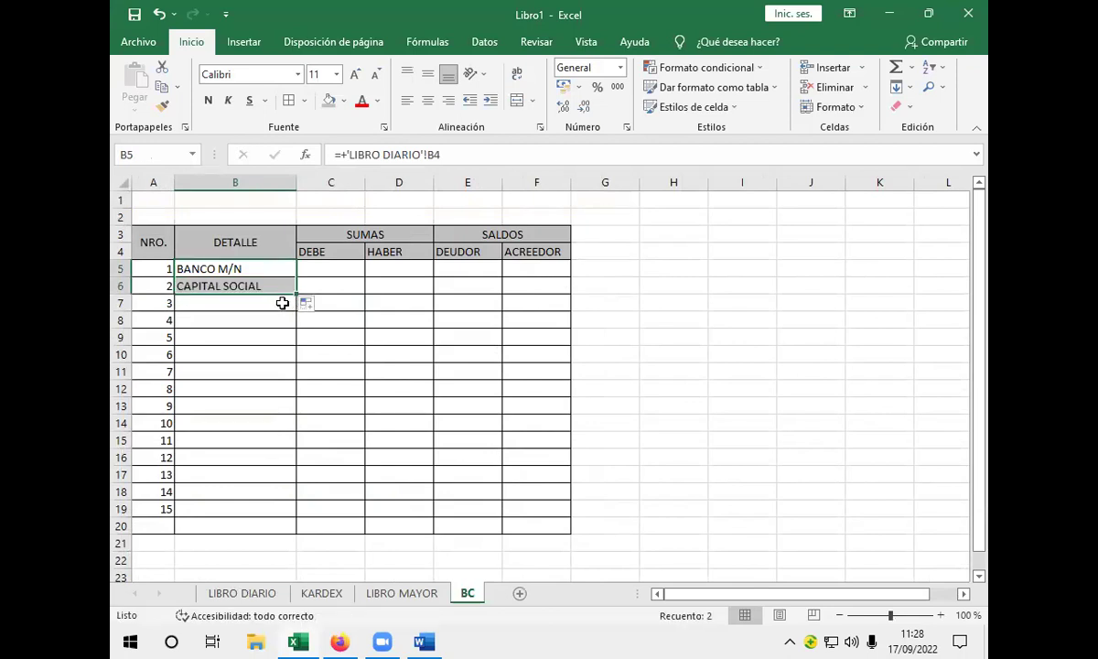
left_click(279, 215)
left_click(285, 198)
left_click(344, 201)
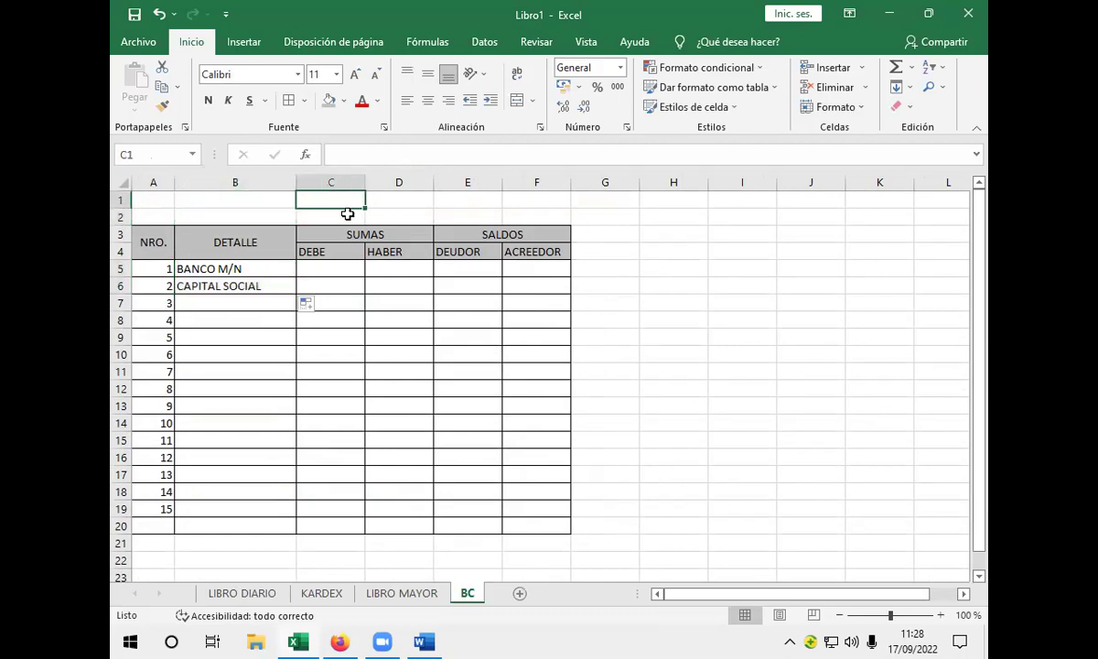
left_click(400, 201)
left_click(452, 200)
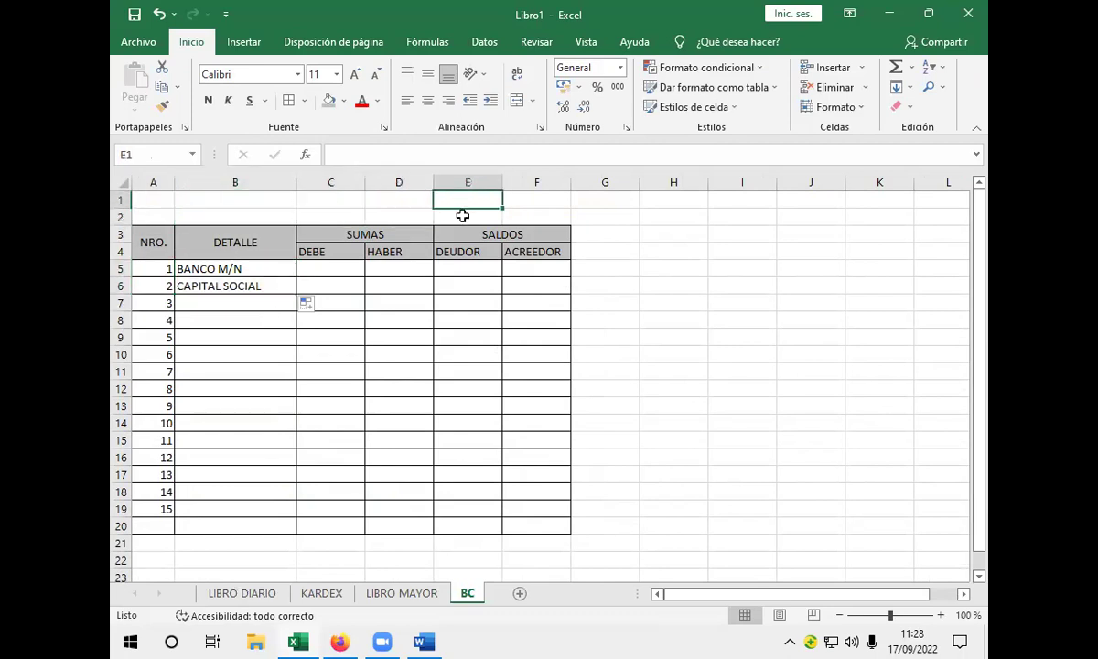
left_click(463, 216)
left_click(521, 217)
left_click(529, 200)
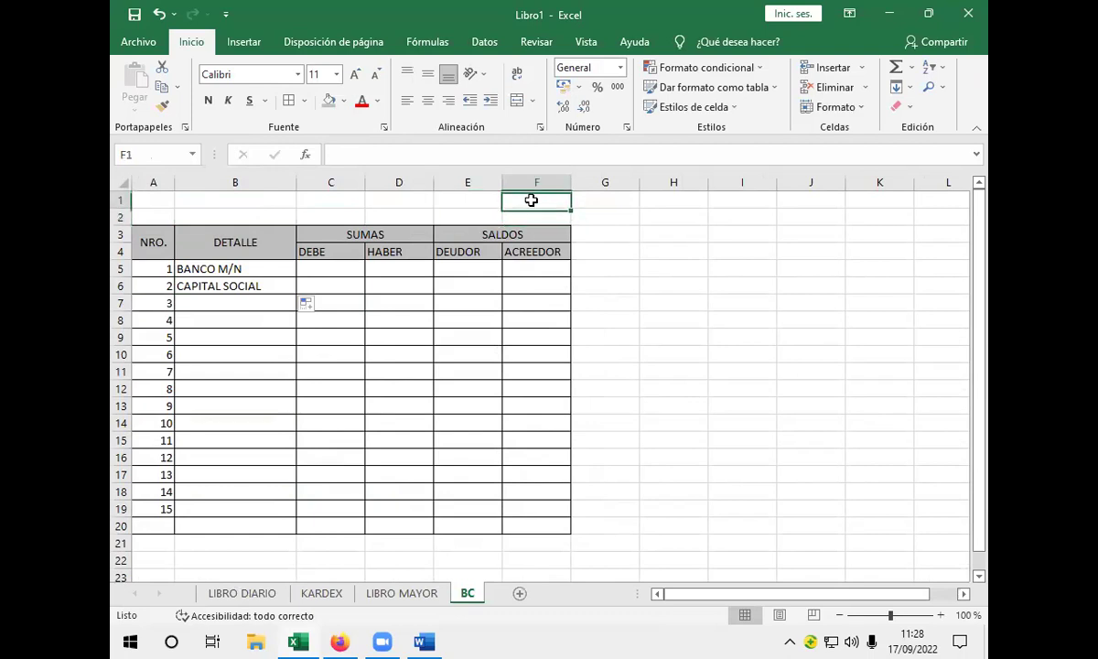
left_click(210, 370)
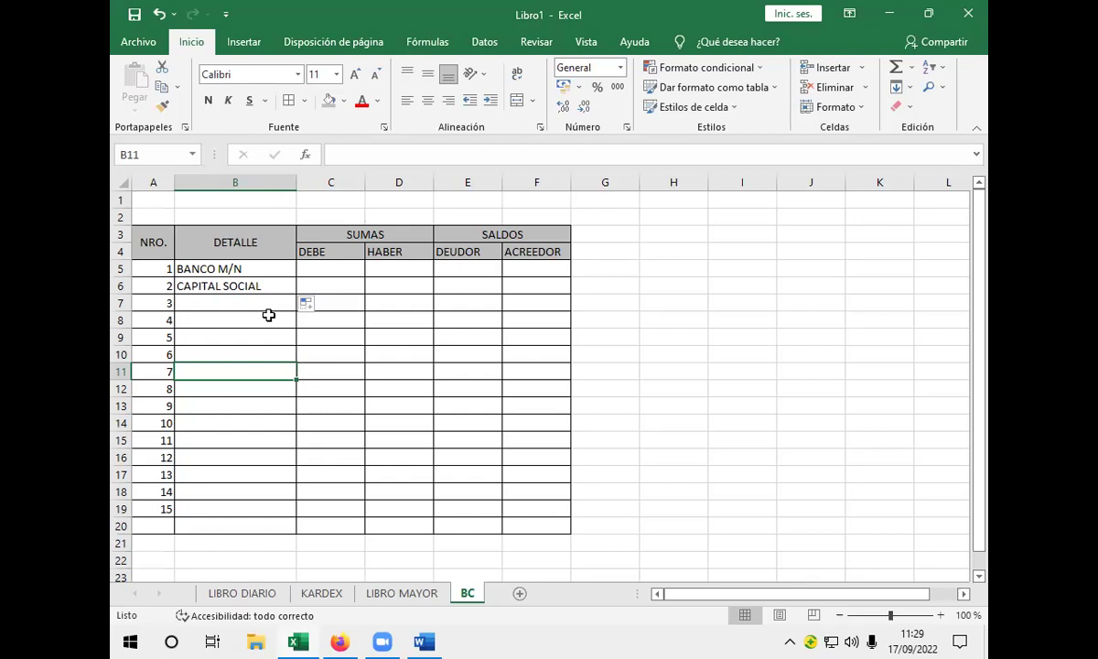
- Link B7 to the EQUIPO DE COMPUTACION account in LIBRO DIARIO cell B7 and widen column B to fit the name
left_click(267, 303)
type("+")
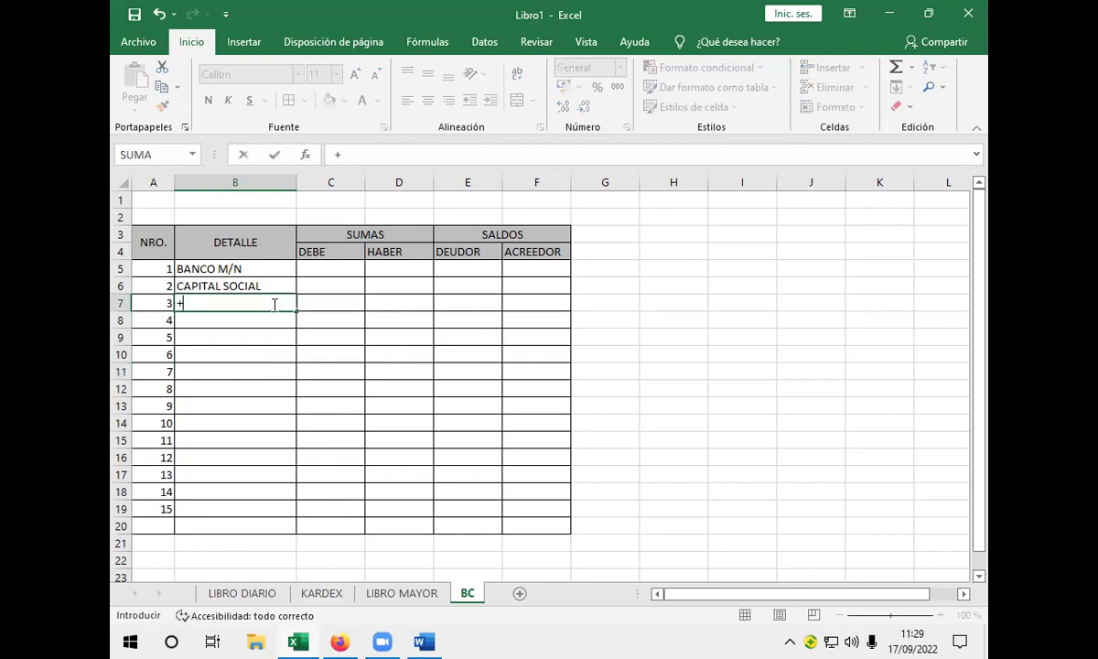
left_click(216, 593)
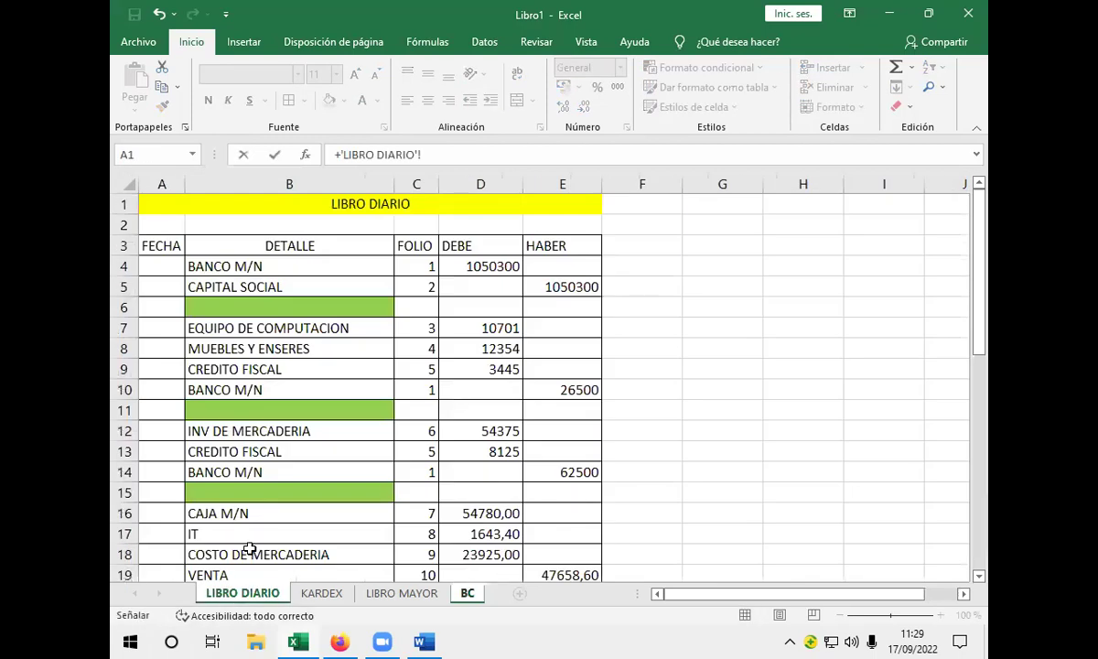
left_click(299, 331)
key("Return")
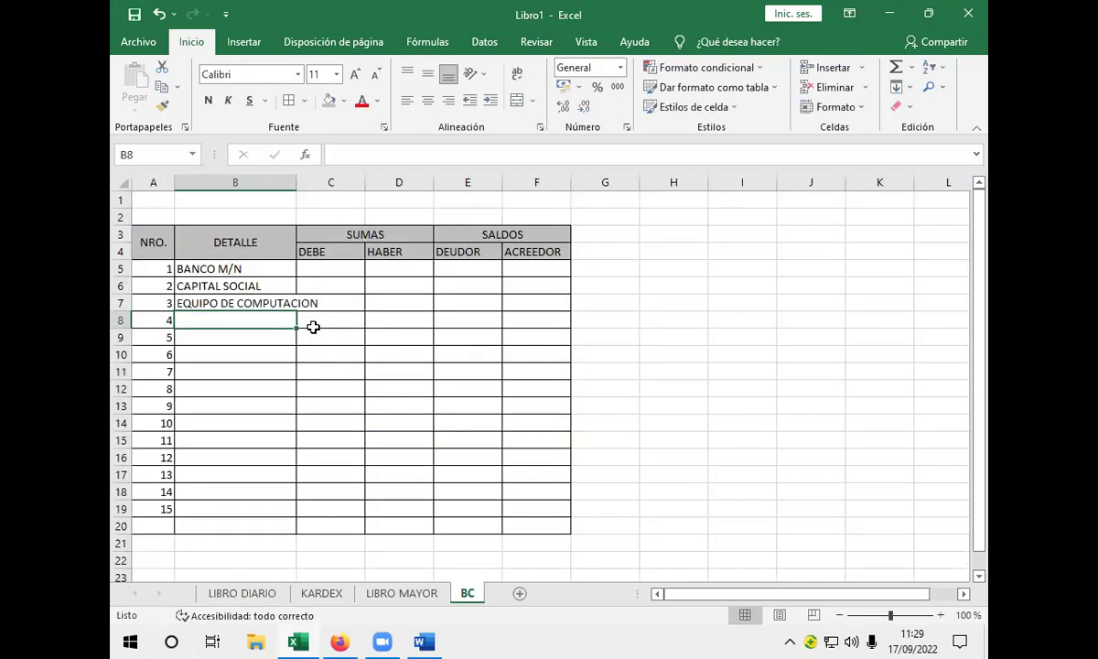
left_click(278, 302)
left_click_drag(295, 183, 319, 184)
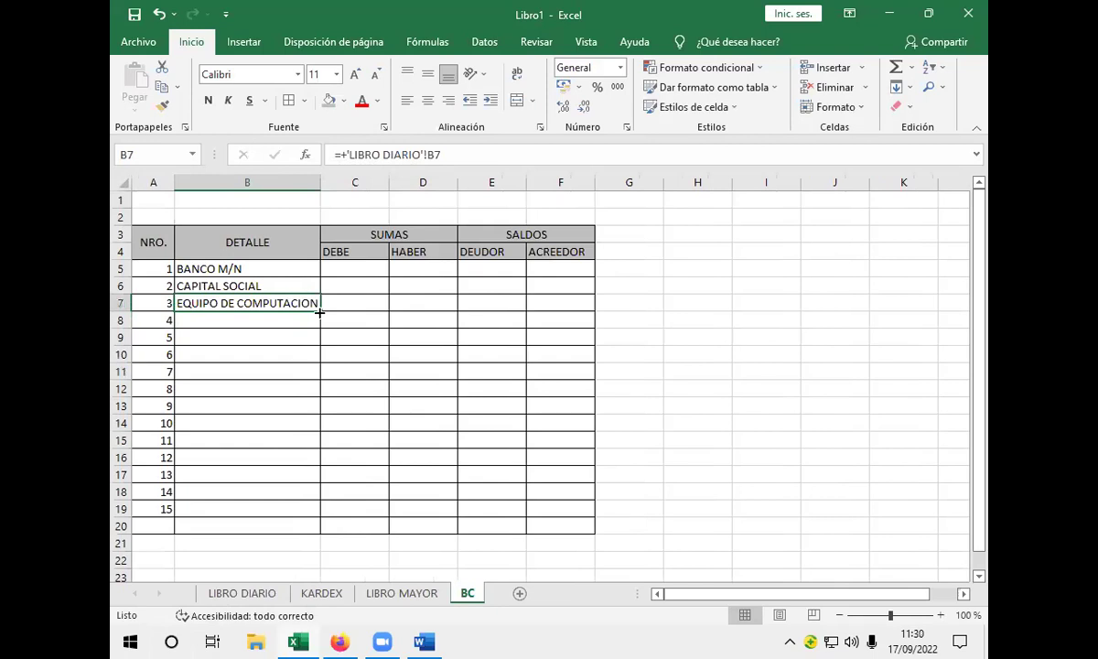
- Fill the B7 account link down to B9, checking the account order in LIBRO DIARIO
left_click_drag(319, 322, 316, 309)
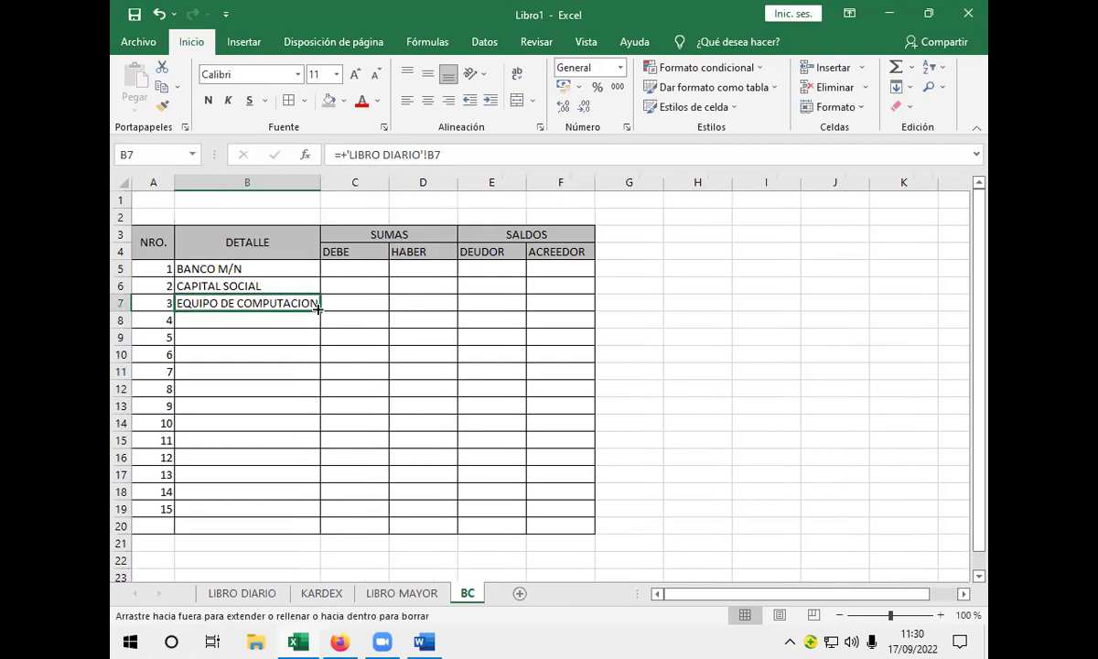
left_click(247, 594)
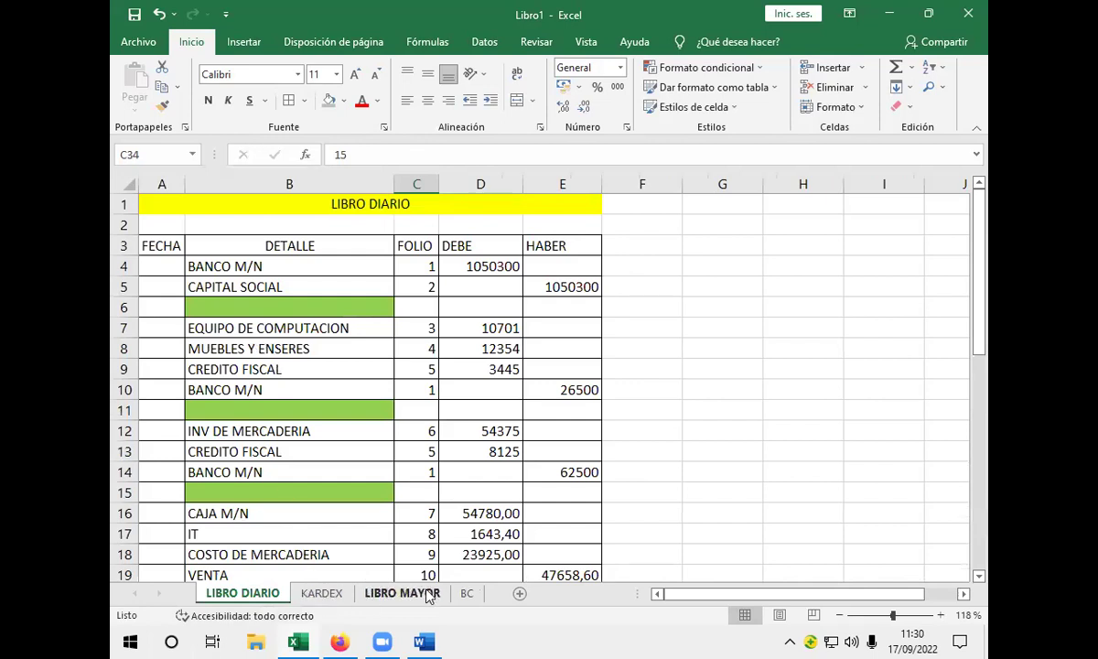
left_click(468, 594)
left_click_drag(320, 326, 319, 344)
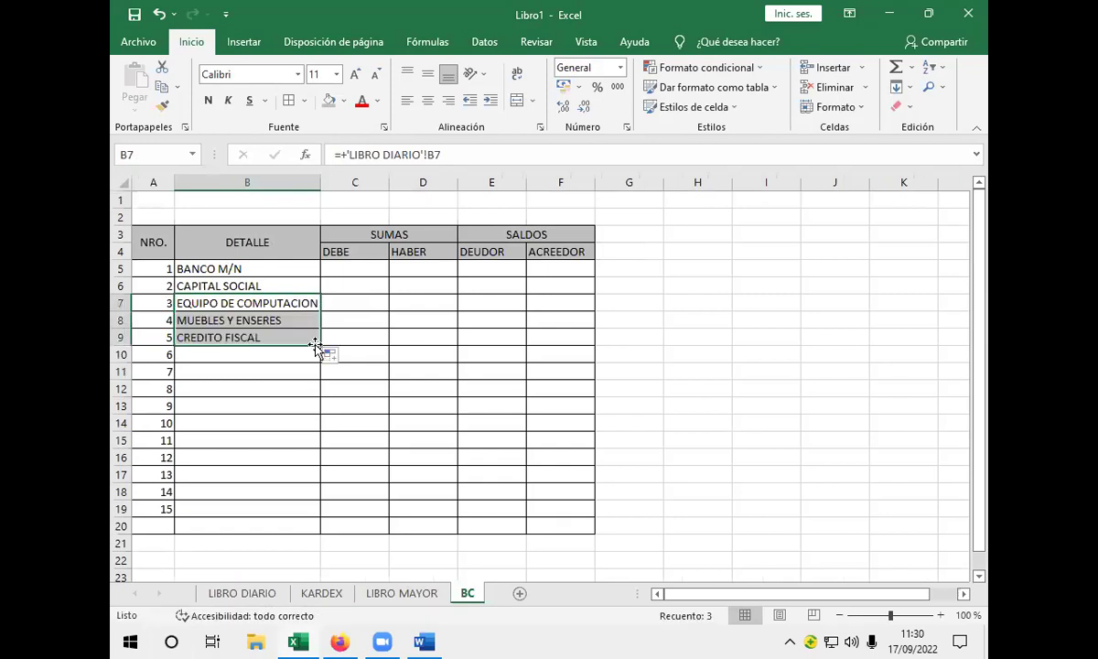
- Link B10 to the INV DE MERCADERIA account in LIBRO DIARIO cell B12
left_click(301, 355)
type("+")
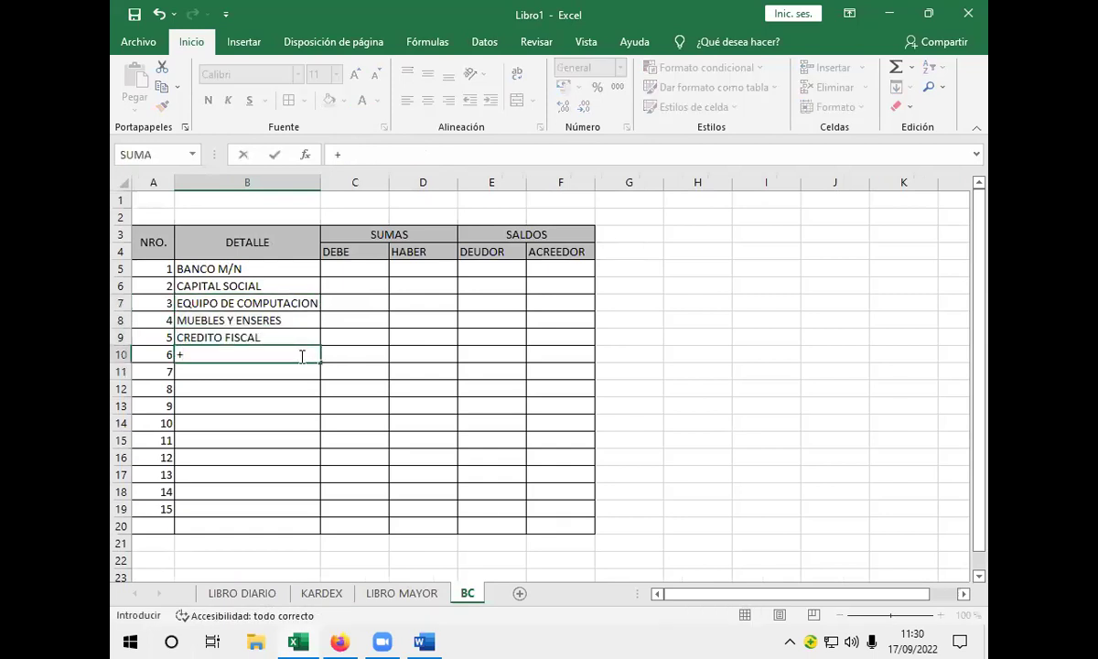
left_click(242, 593)
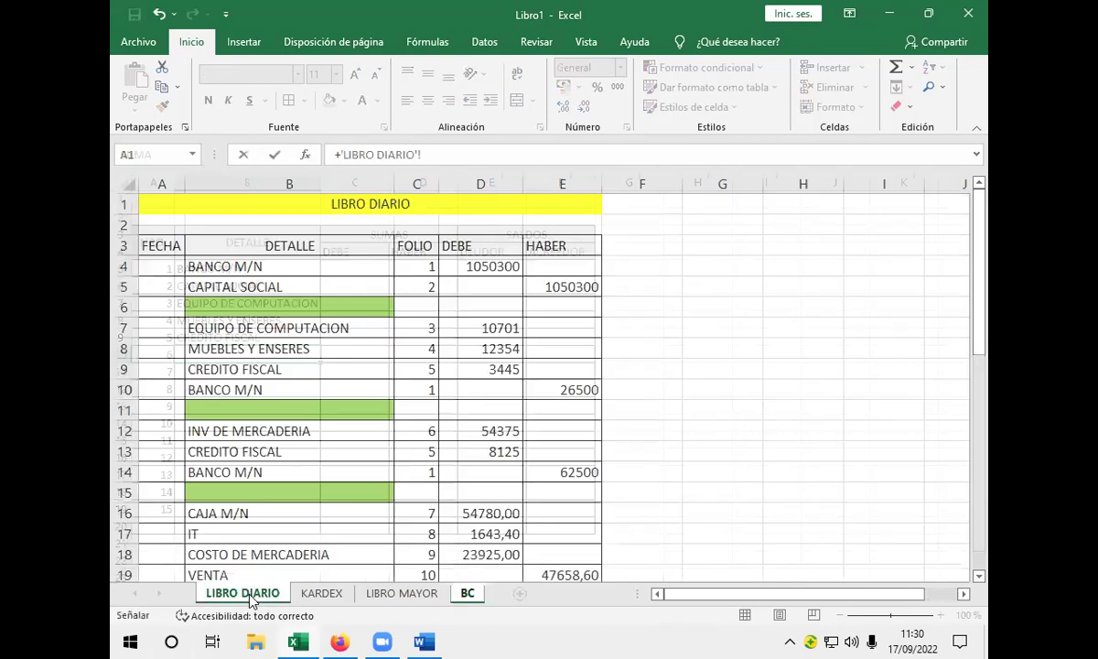
left_click(359, 429)
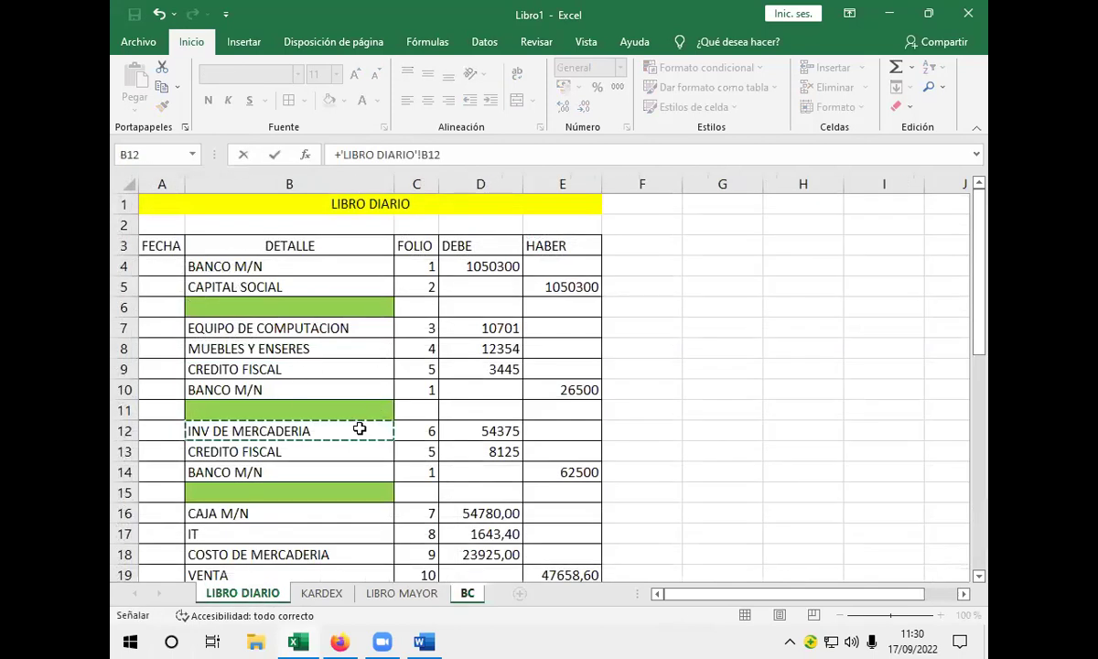
key("Return")
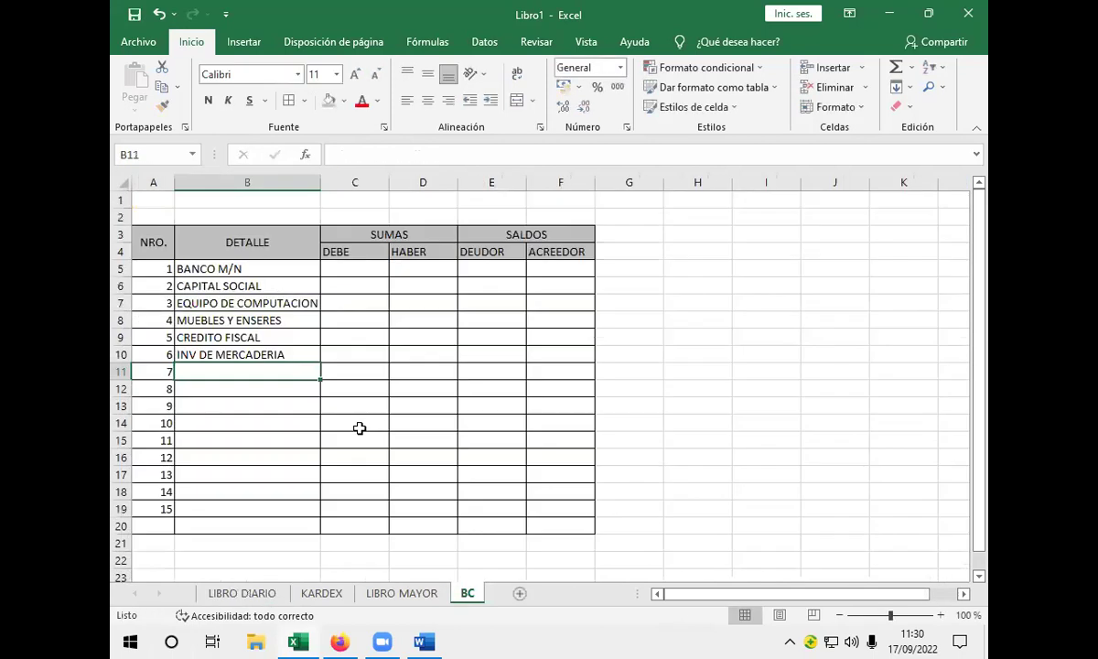
- Link B11 to the CAJA M/N account in LIBRO DIARIO cell B16 and fill the formula down to B15
type("+")
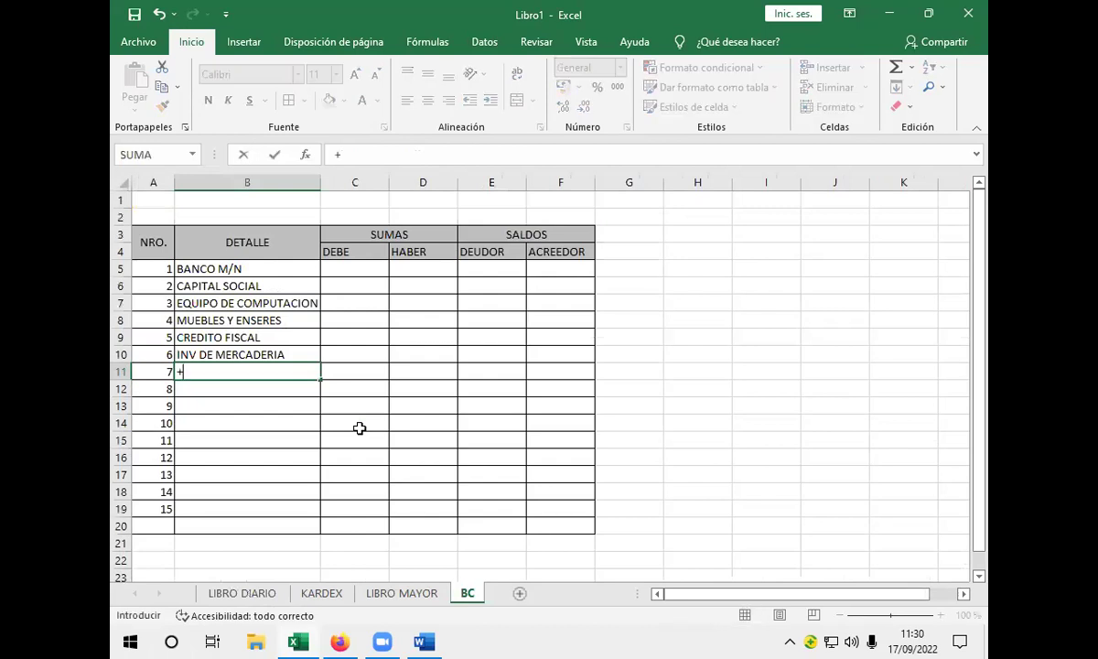
left_click(242, 593)
scroll(297, 539, "down", 3)
left_click(288, 325)
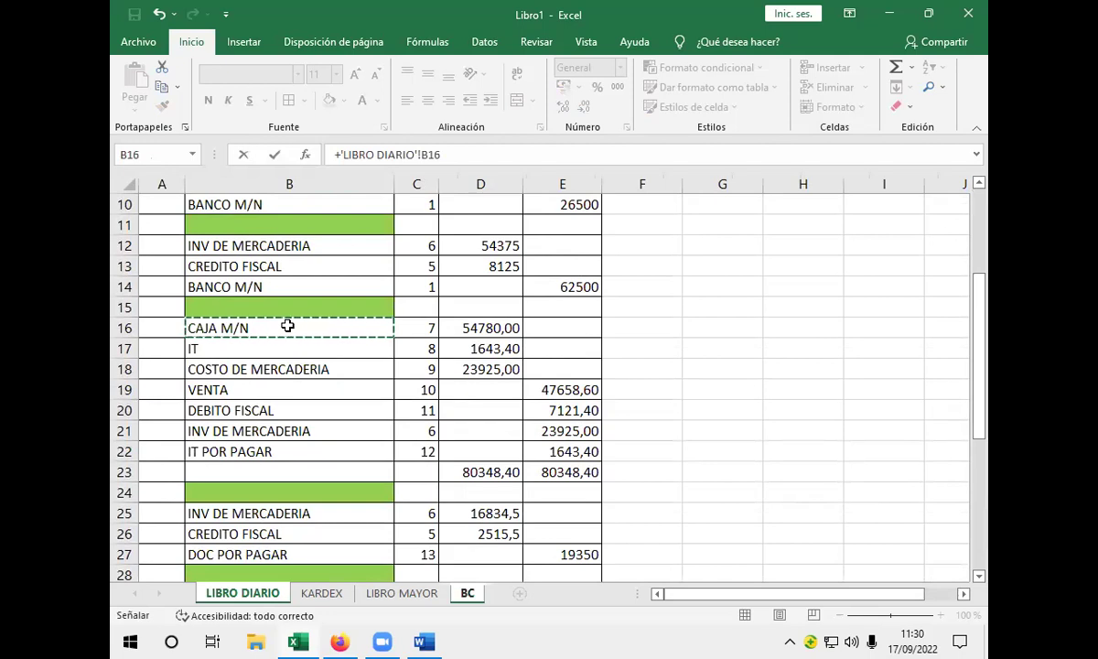
key("Return")
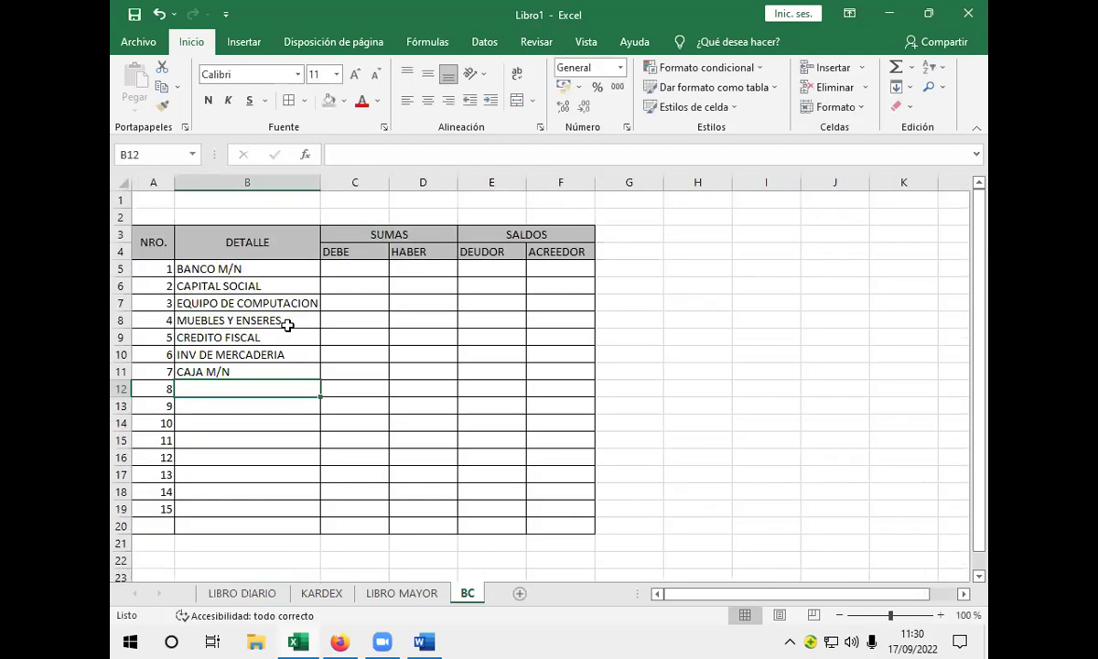
left_click(310, 375)
left_click_drag(319, 379, 314, 445)
- Link B16 to the IT POR PAGAR account in LIBRO DIARIO cell B22
left_click(289, 458)
type("+")
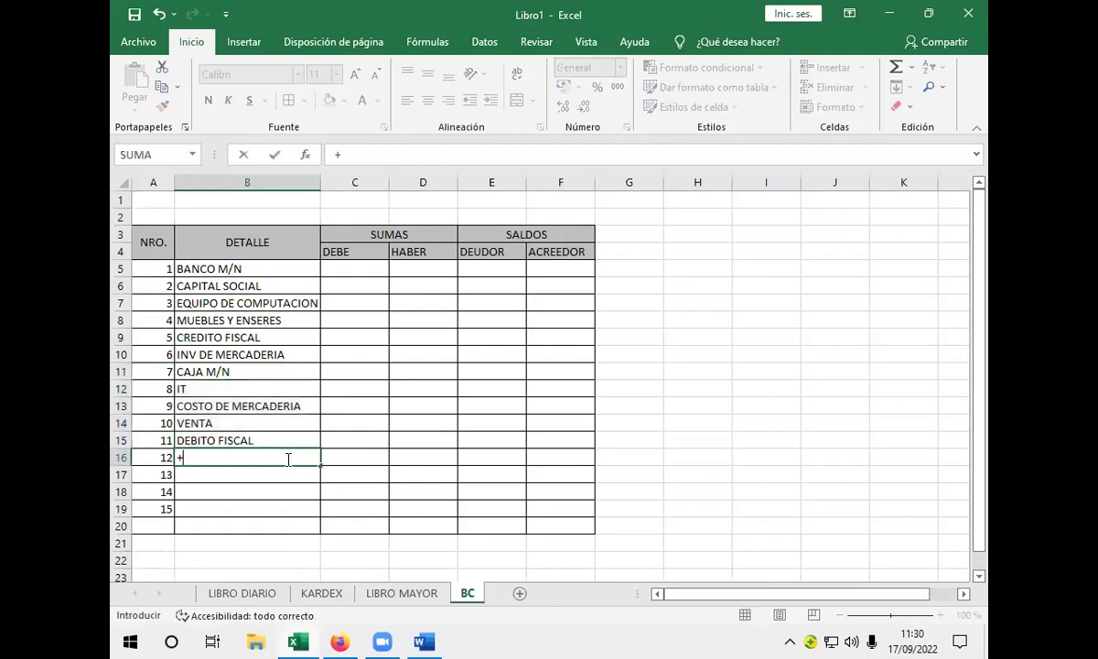
left_click(261, 593)
scroll(281, 475, "down", 1)
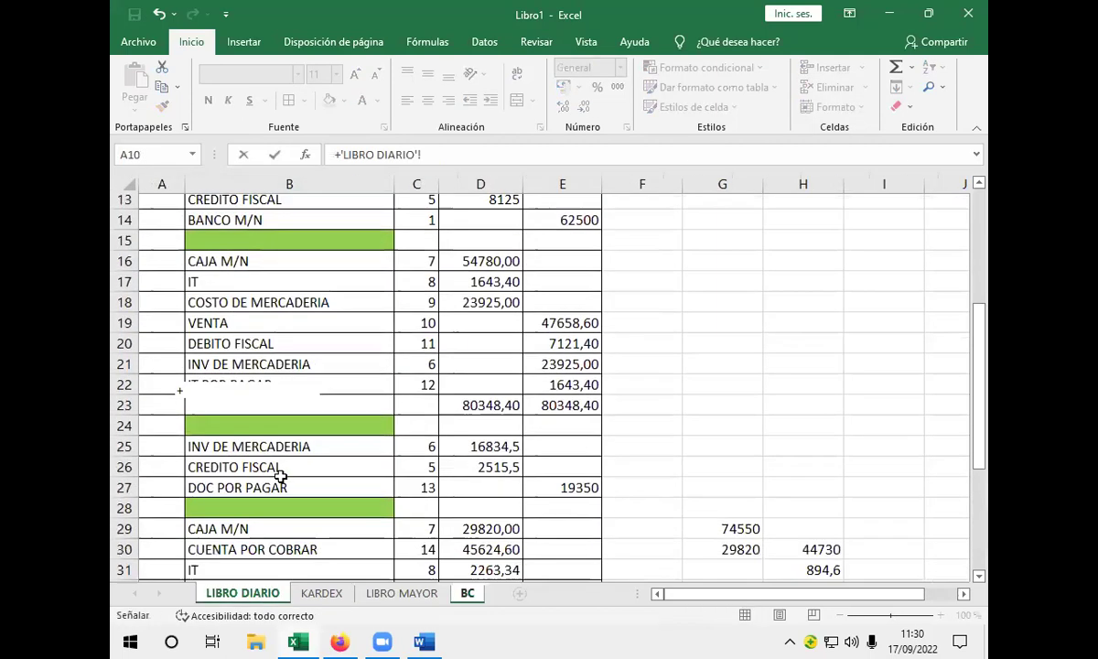
scroll(281, 476, "down", 1)
left_click(342, 327)
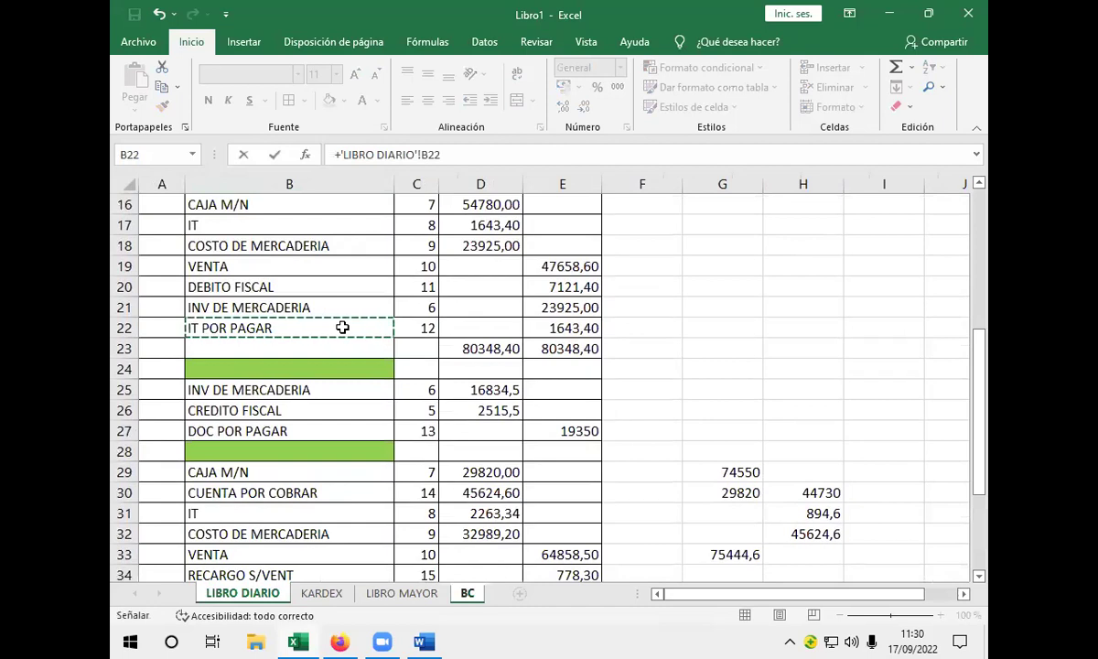
key("Return")
- Link B17 to the DOC POR PAGAR account in LIBRO DIARIO cell B27
type("+")
left_click(229, 593)
left_click(351, 431)
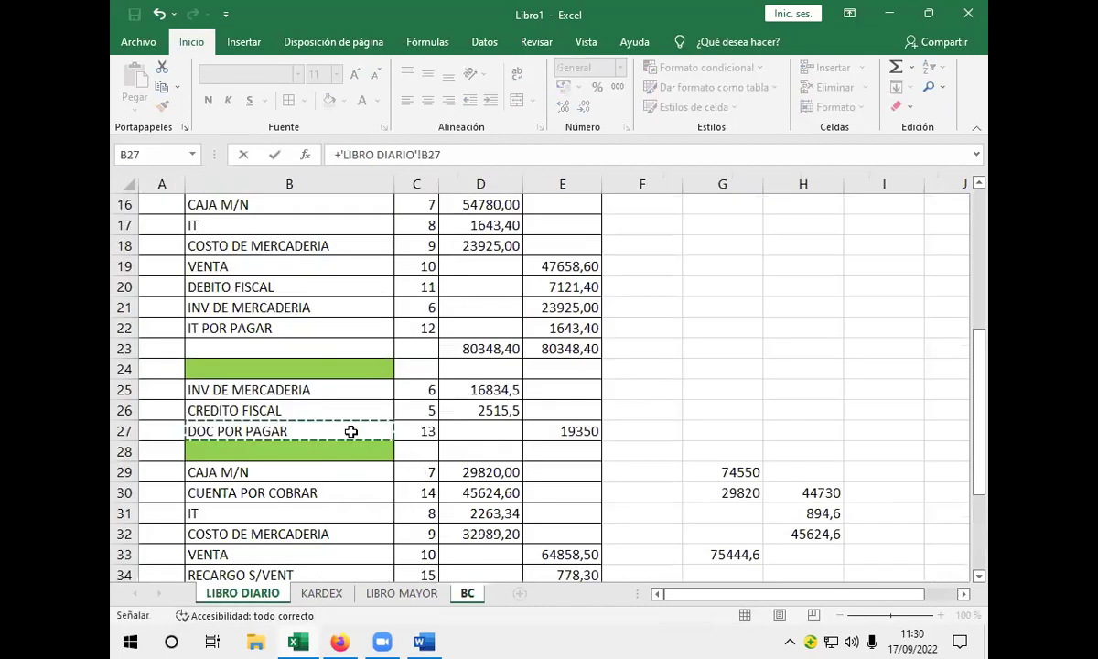
key("Return")
- Link B18 to the CUENTA POR COBRAR account in LIBRO DIARIO cell B30
type("+")
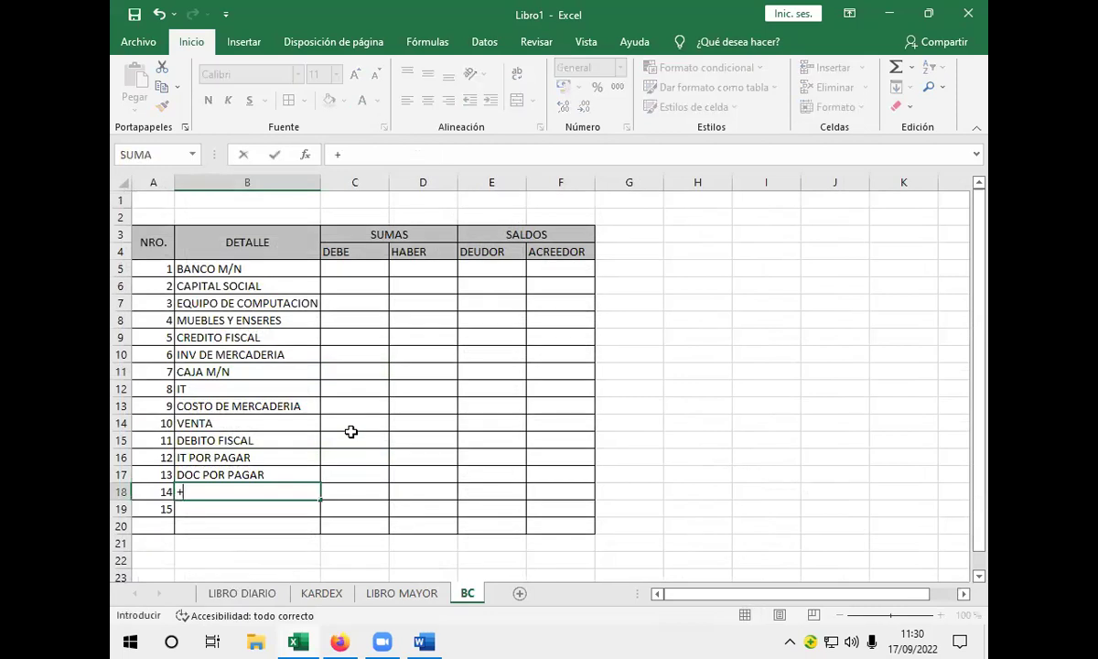
left_click(239, 593)
scroll(274, 549, "down", 3)
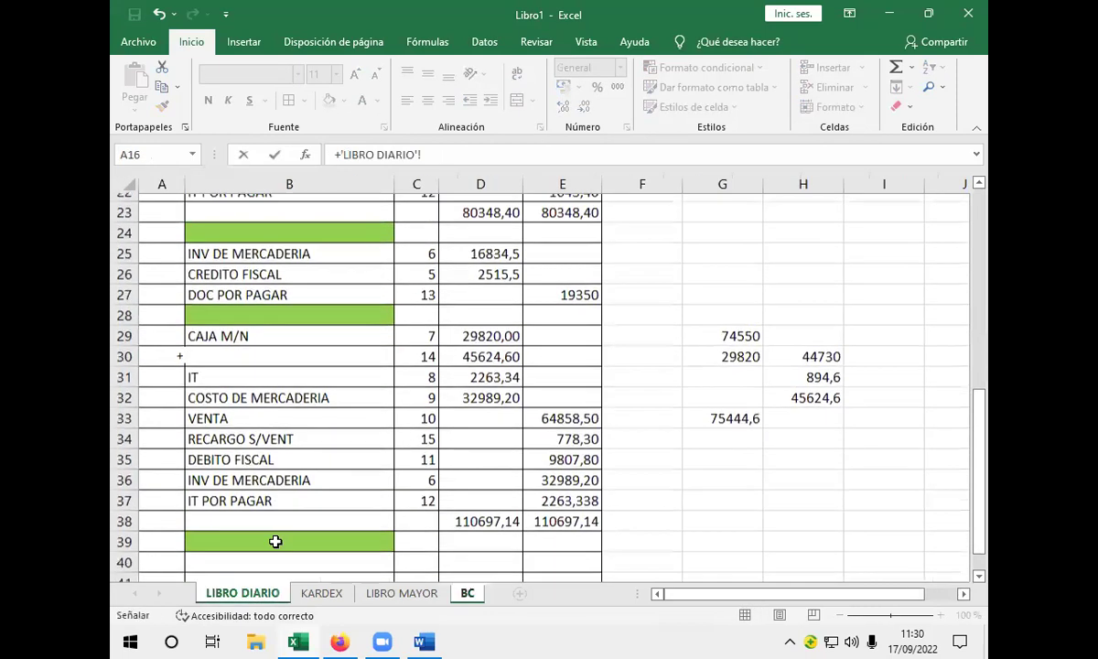
left_click(287, 308)
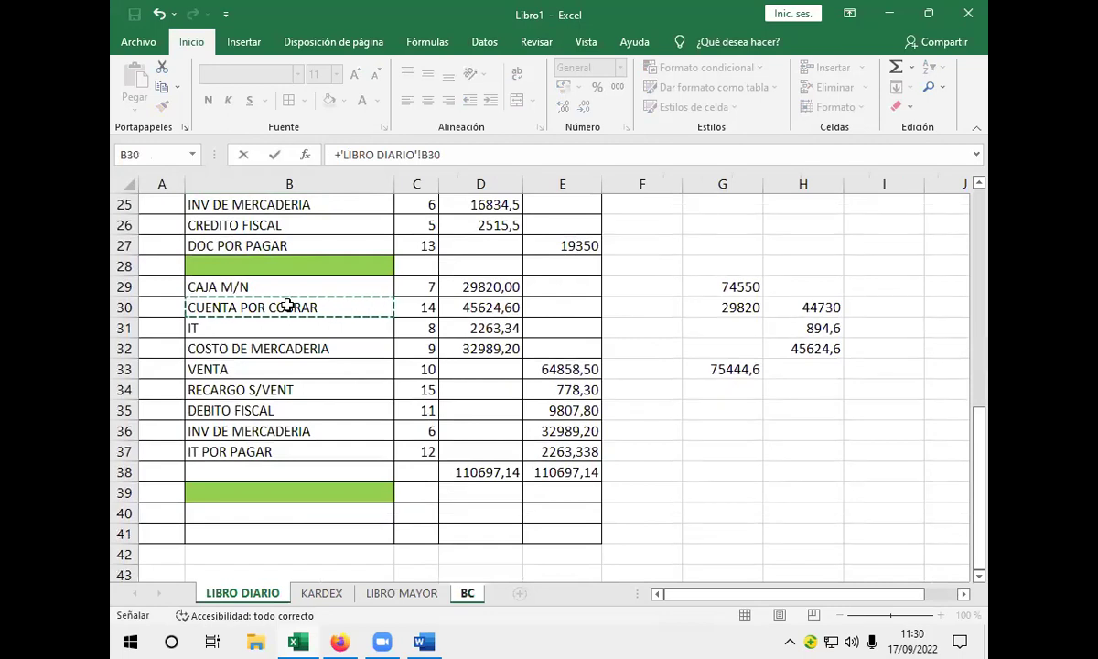
key("Return")
- Link B19 to the RECARGO S/VENT account in LIBRO DIARIO cell B34
type("+")
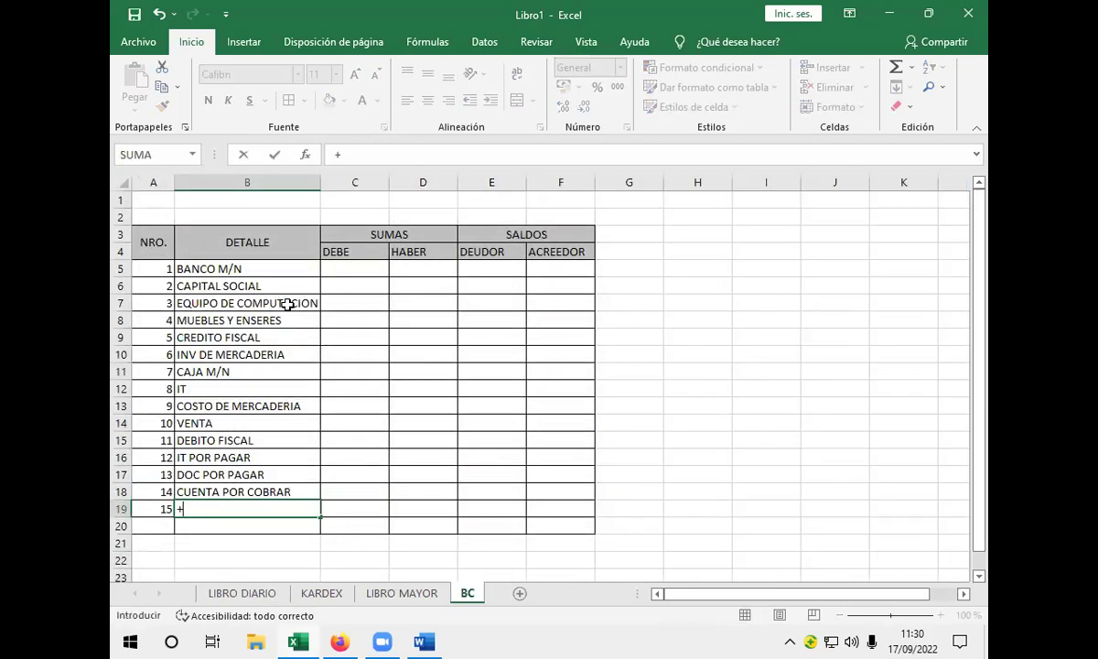
left_click(236, 592)
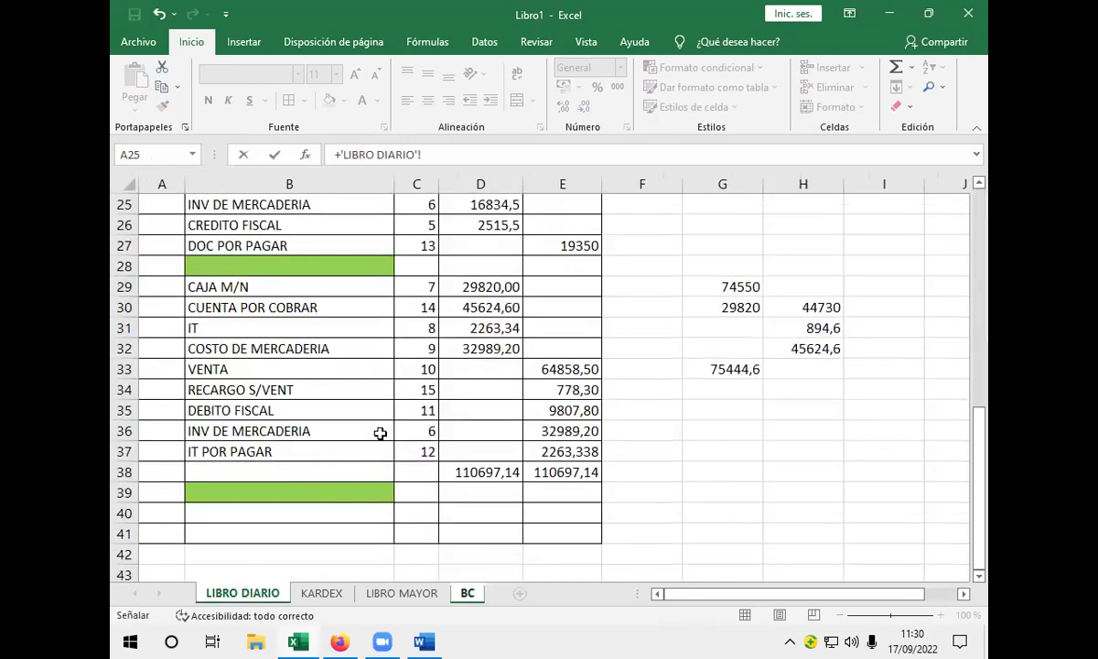
left_click(401, 389)
left_click(372, 388)
key("Return")
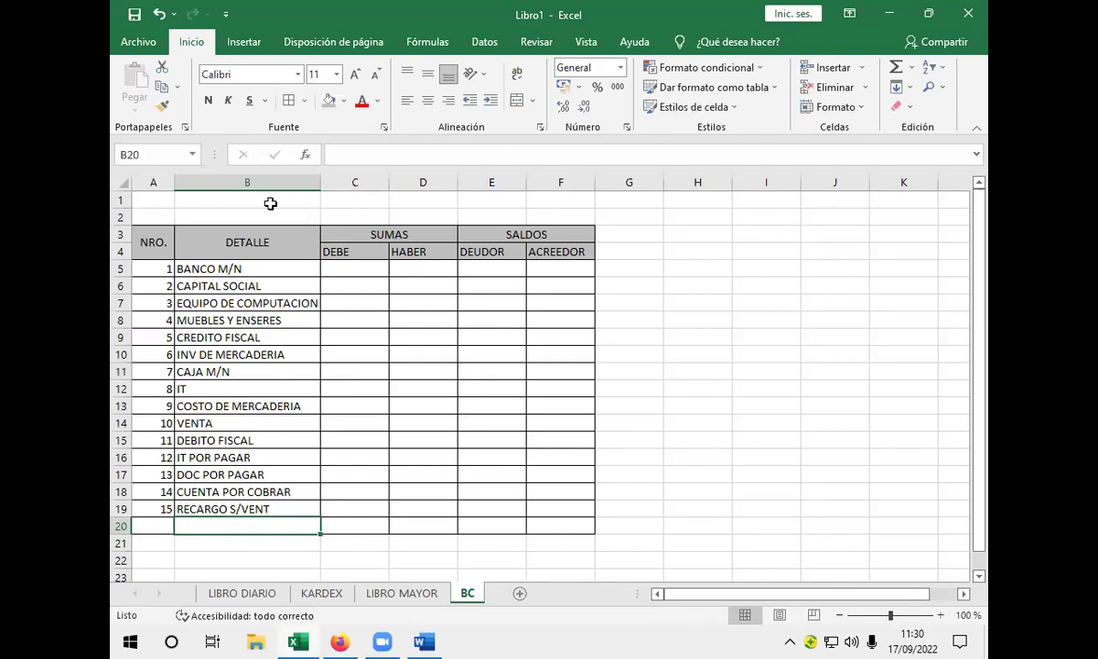
left_click(350, 352)
key("Down")
key("Down")
key("Down")
key("Down")
key("Down")
key("Down")
key("Down")
key("Down")
key("Down")
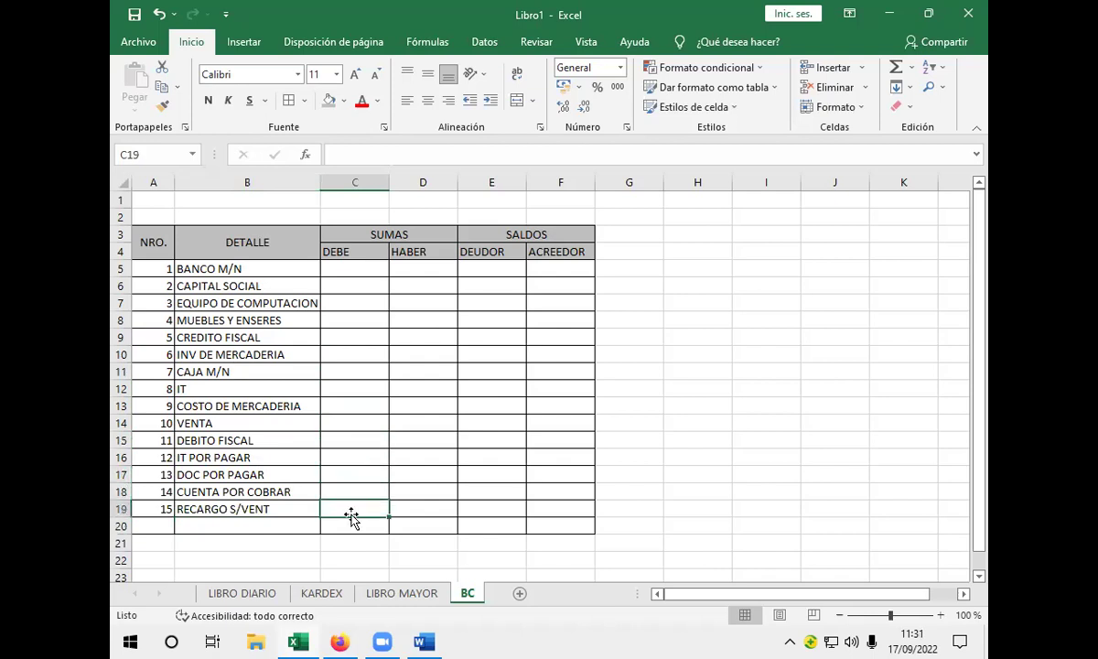
- Fill the SUMAS header with orange and the SALDOS header with light orange
left_click(341, 236)
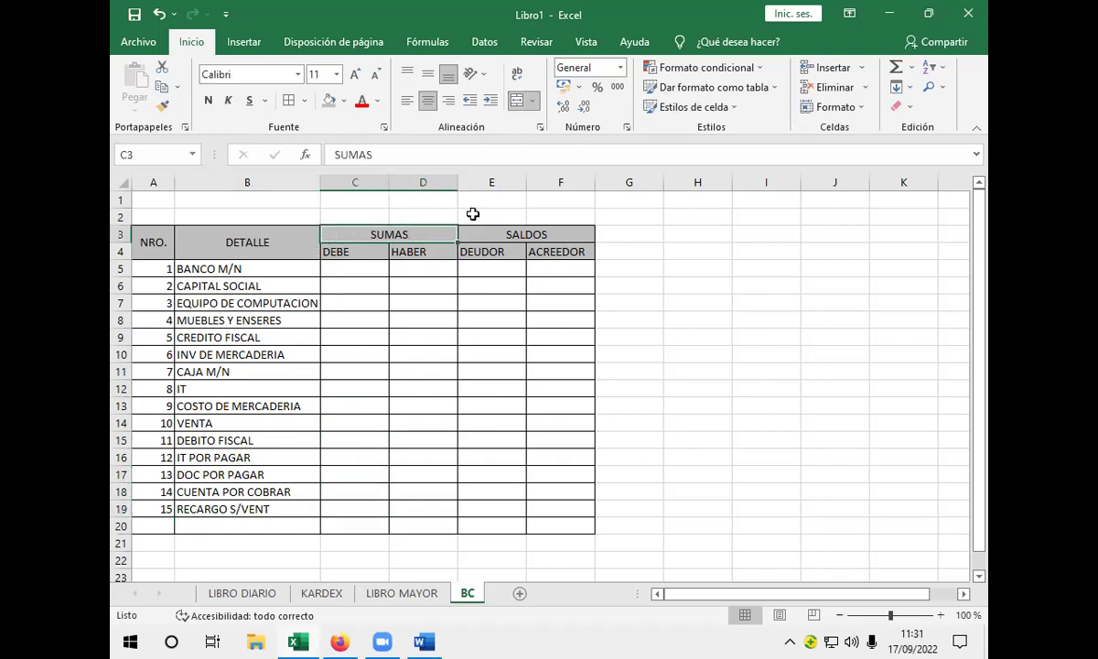
left_click(343, 101)
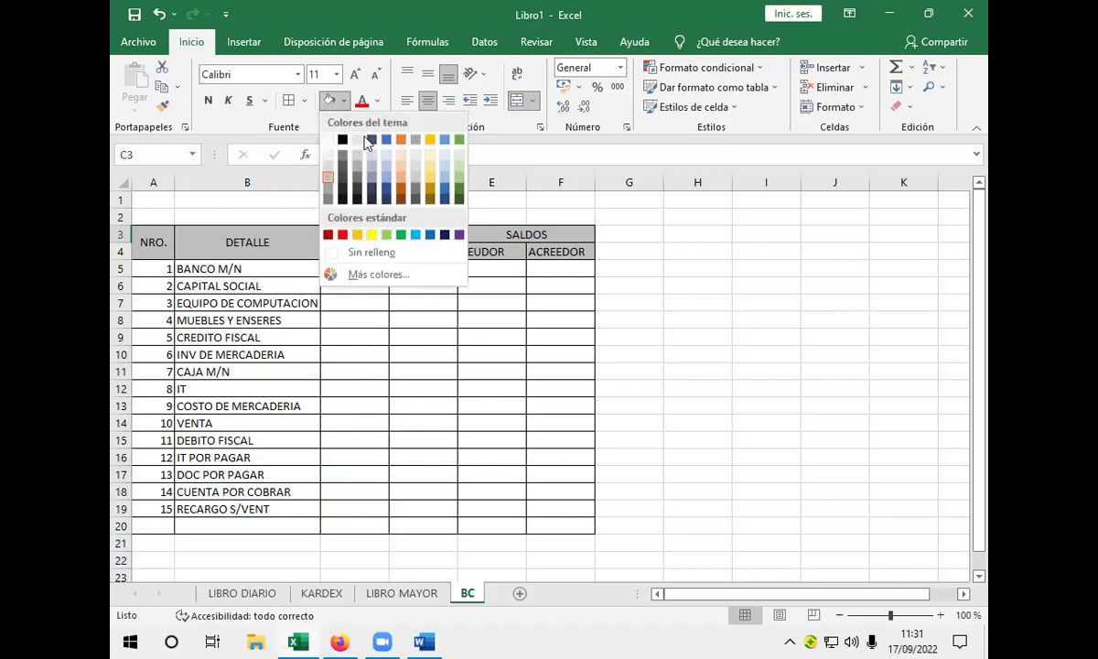
left_click(400, 139)
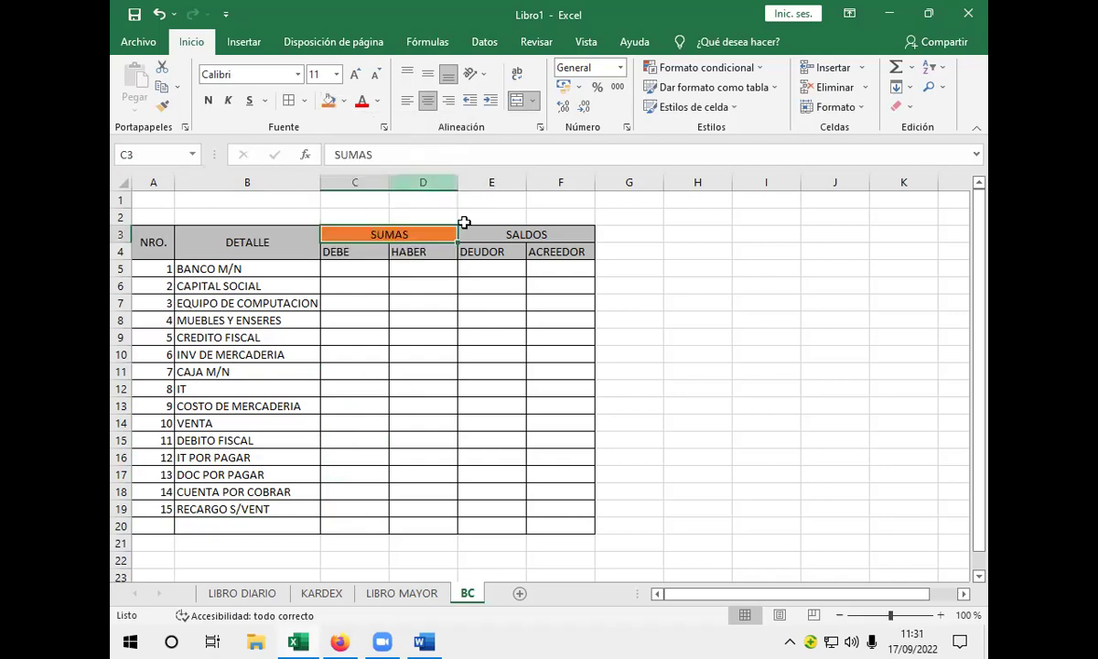
left_click(480, 236)
left_click(343, 100)
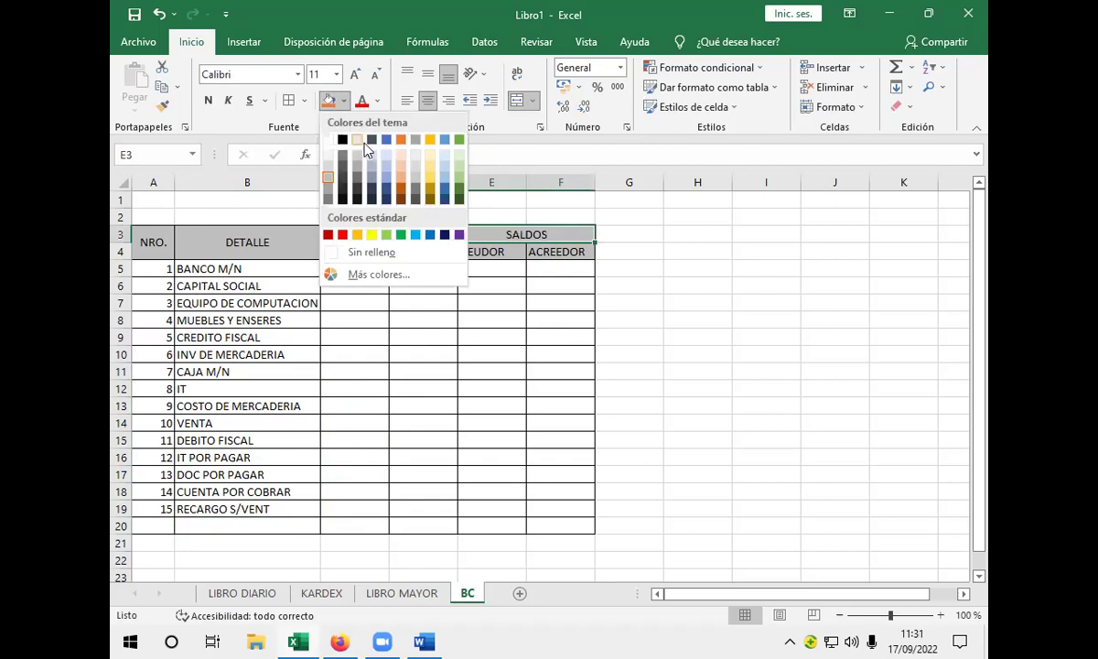
left_click(405, 175)
left_click(358, 337)
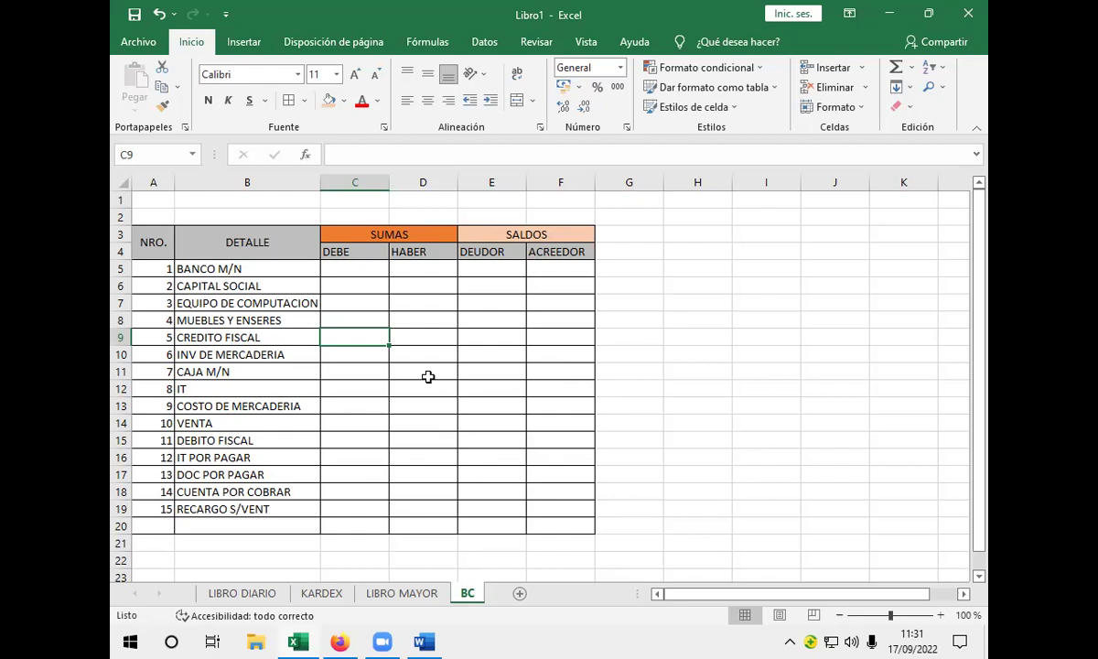
- Start a SUMAR.SI formula in BC cell C5 with the FOLIO cells C4:C37 of LIBRO DIARIO as the criteria range
left_click(367, 269)
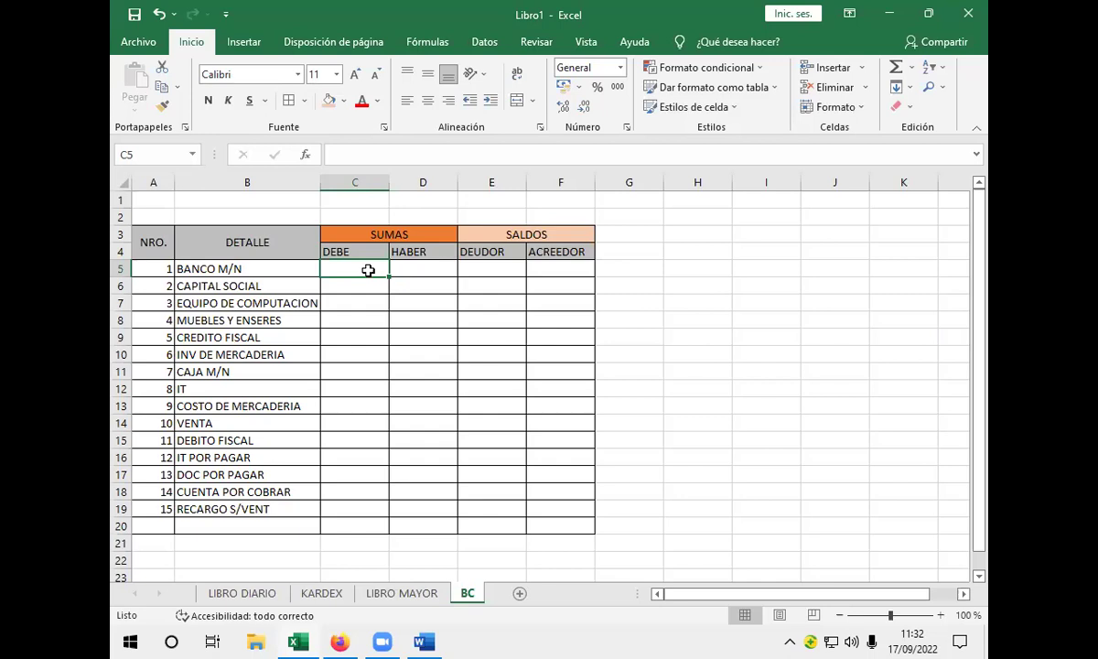
type("+")
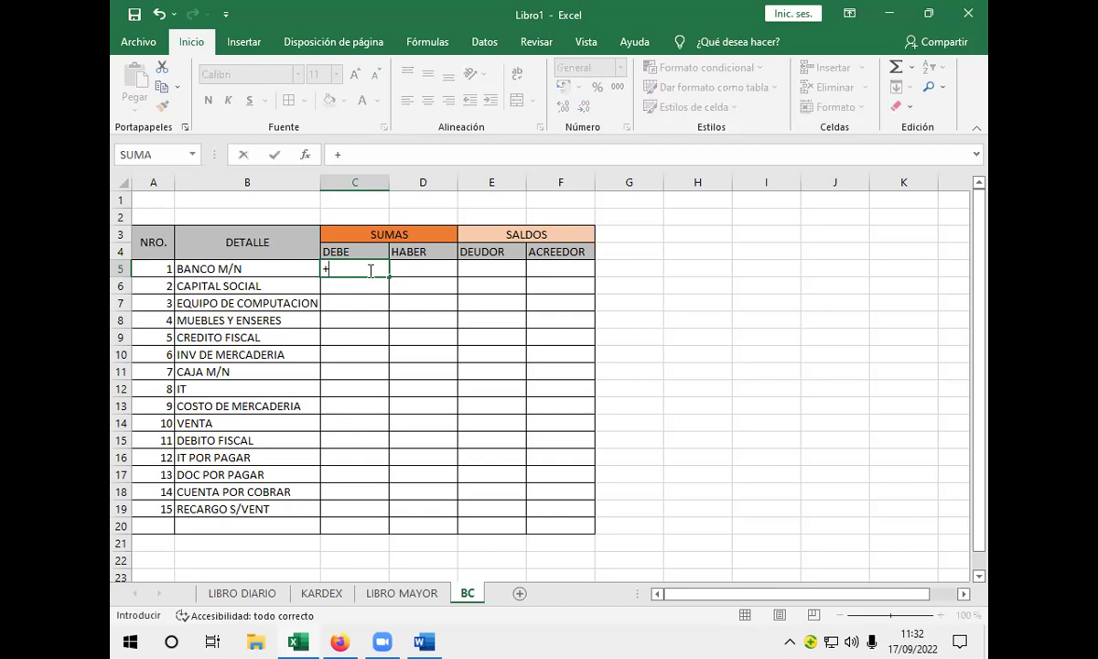
type("SUMA")
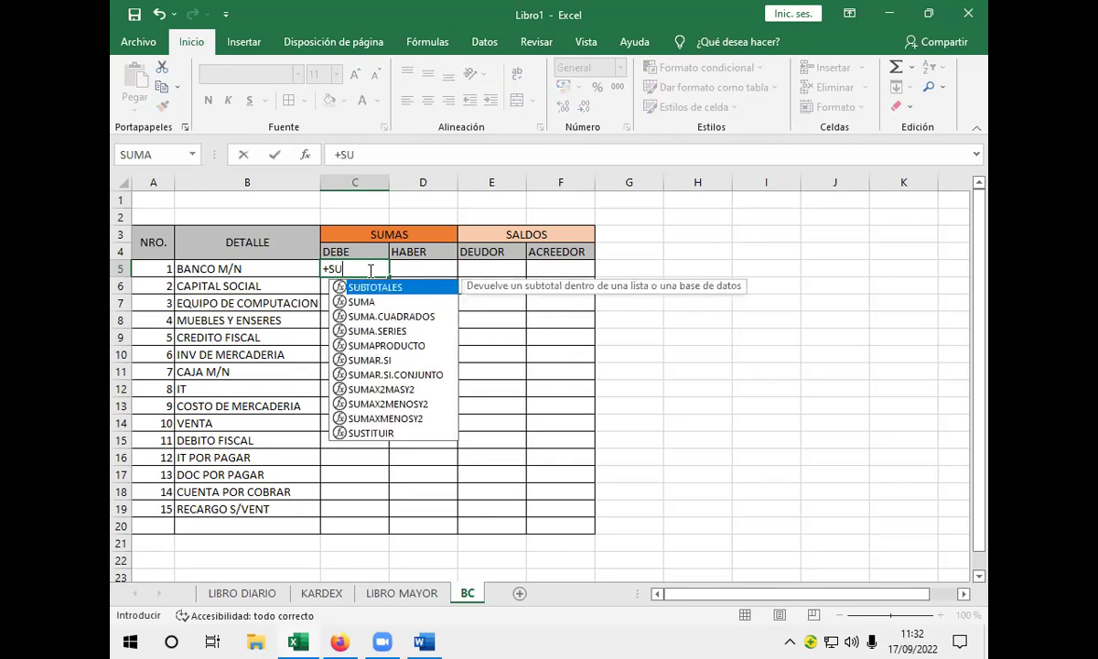
double_click(413, 345)
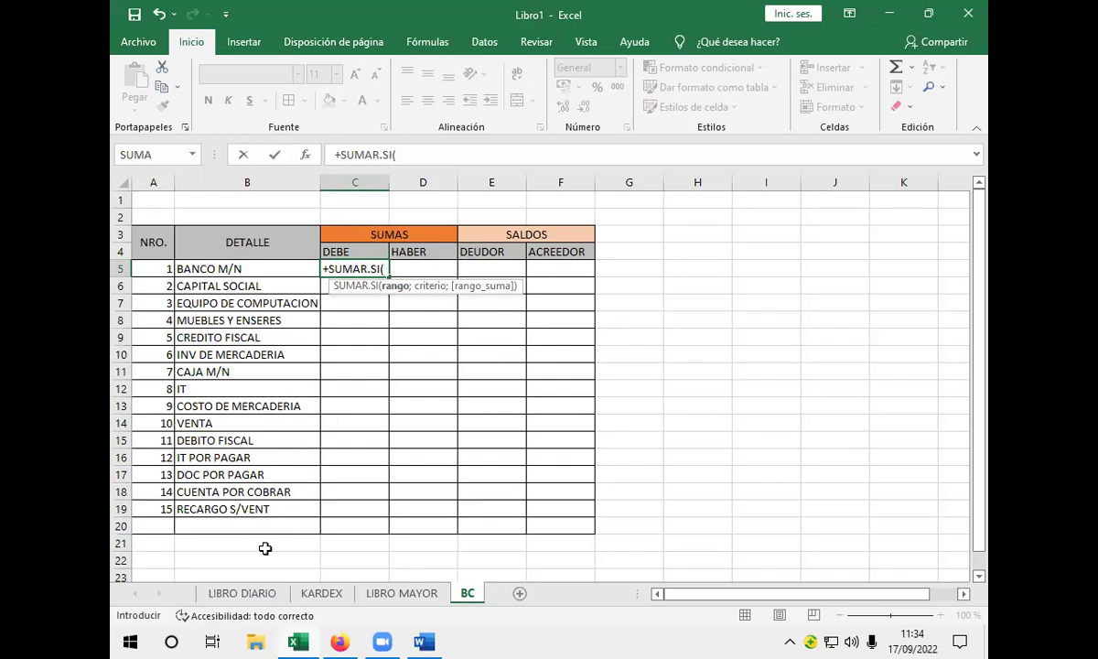
left_click(251, 593)
scroll(348, 475, "up", 7)
scroll(356, 474, "up", 1)
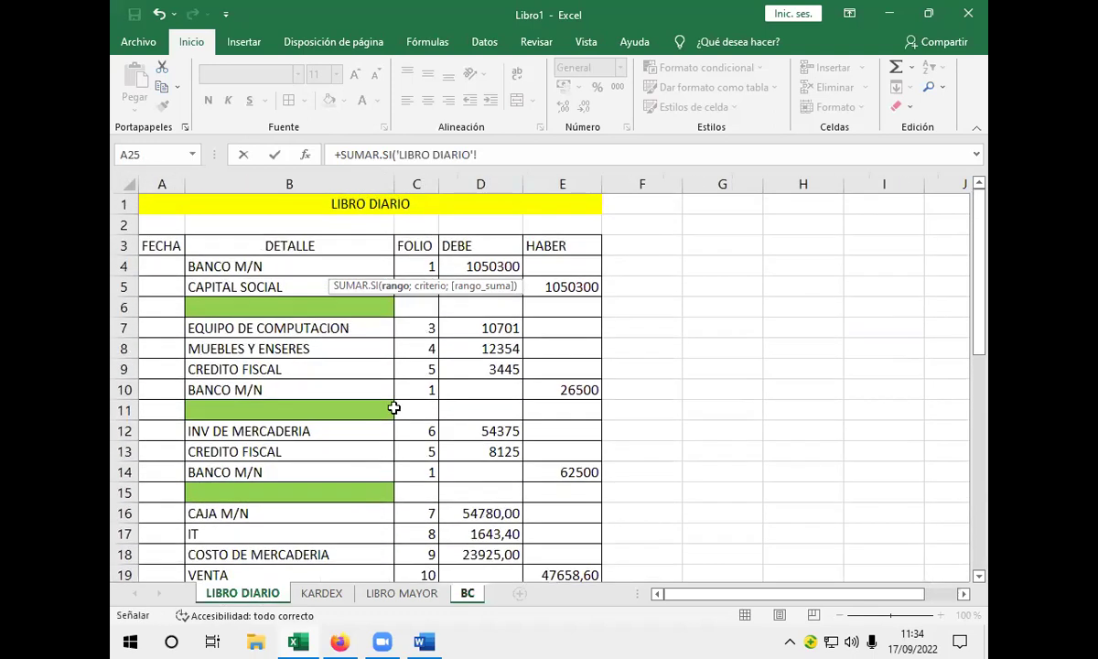
left_click(416, 265)
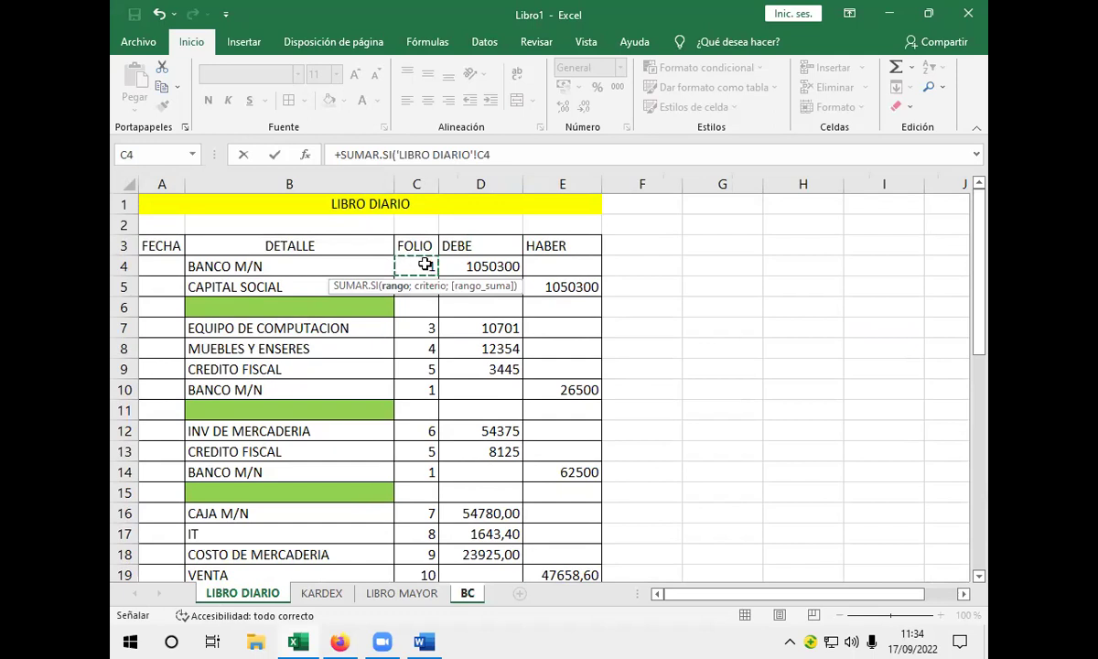
left_click_drag(426, 264, 407, 444)
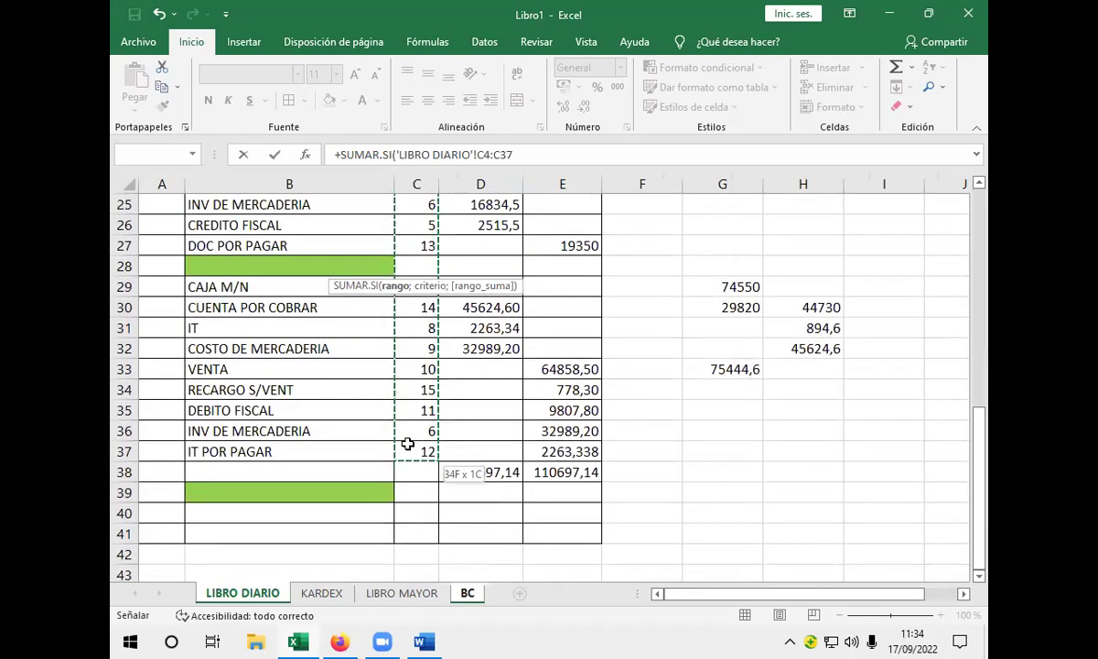
mouse_move(395, 454)
left_mouse_down()
mouse_move(355, 451)
mouse_move(400, 451)
left_mouse_up()
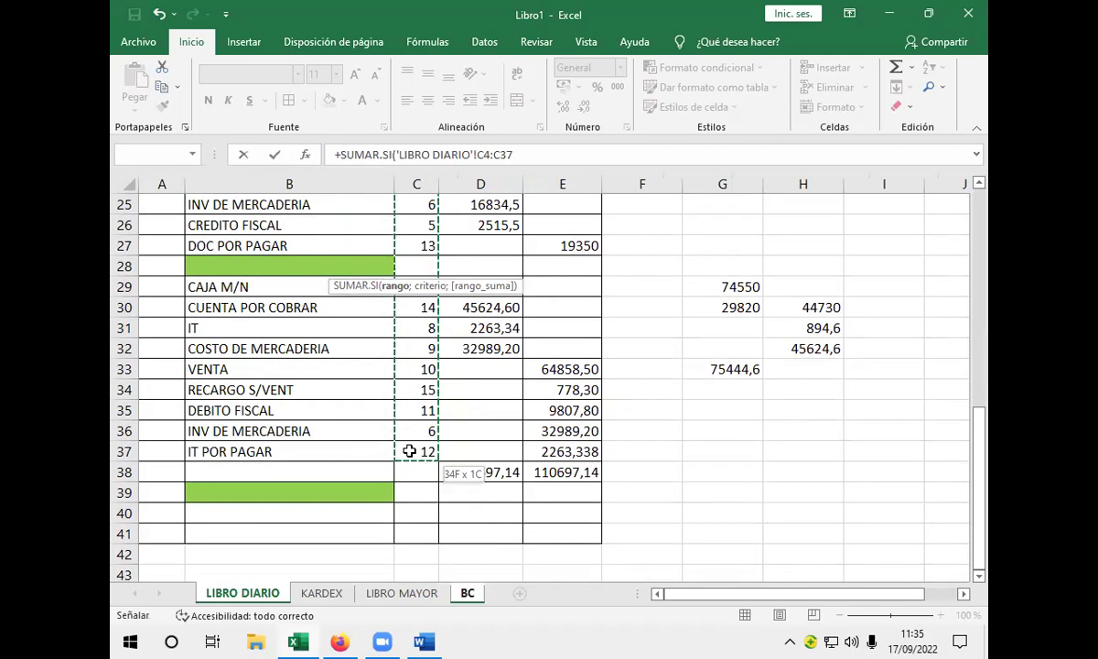
left_click_drag(409, 451, 409, 451)
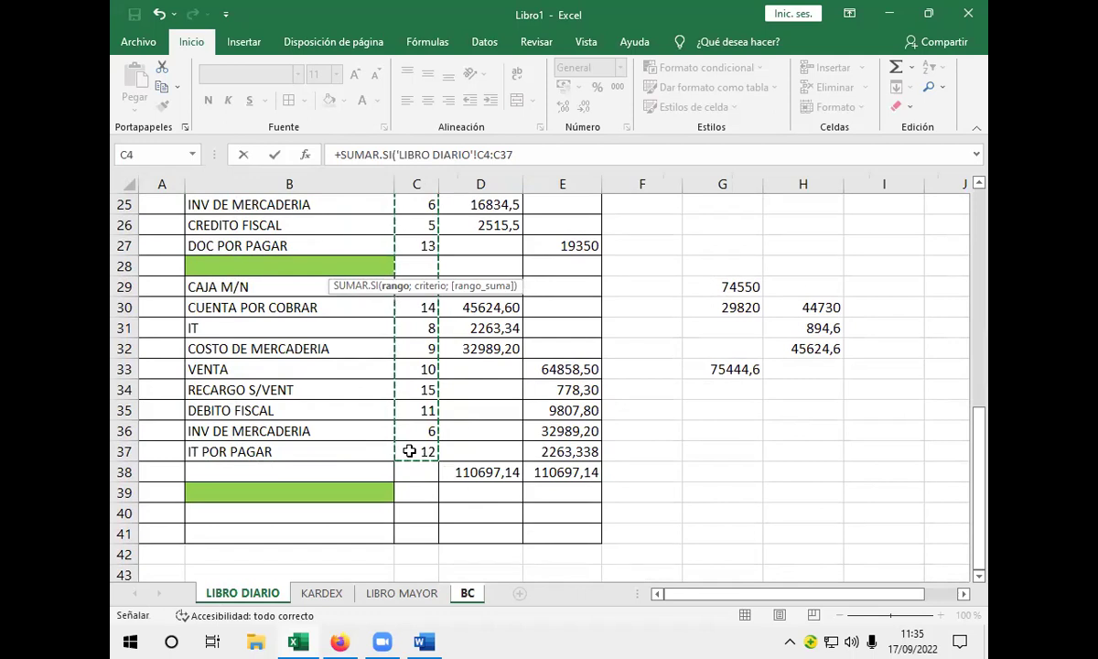
- Make the FOLIO range fully absolute as $C$4:$C$37 and continue the formula to its criterion argument
scroll(409, 451, "up", 3)
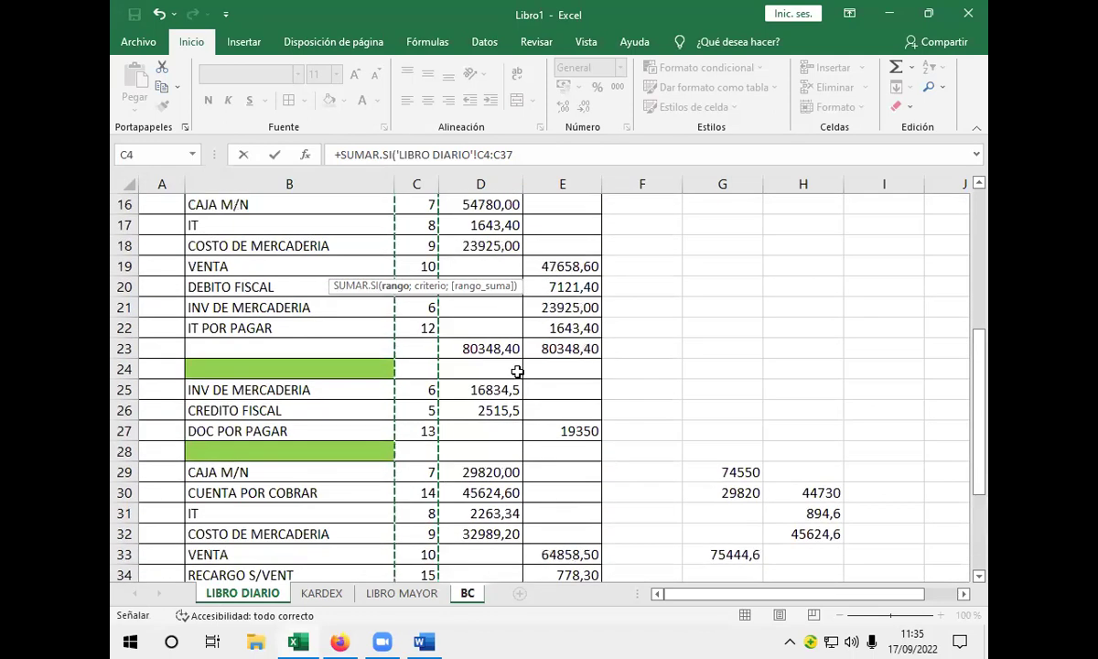
left_click(486, 155)
type("4")
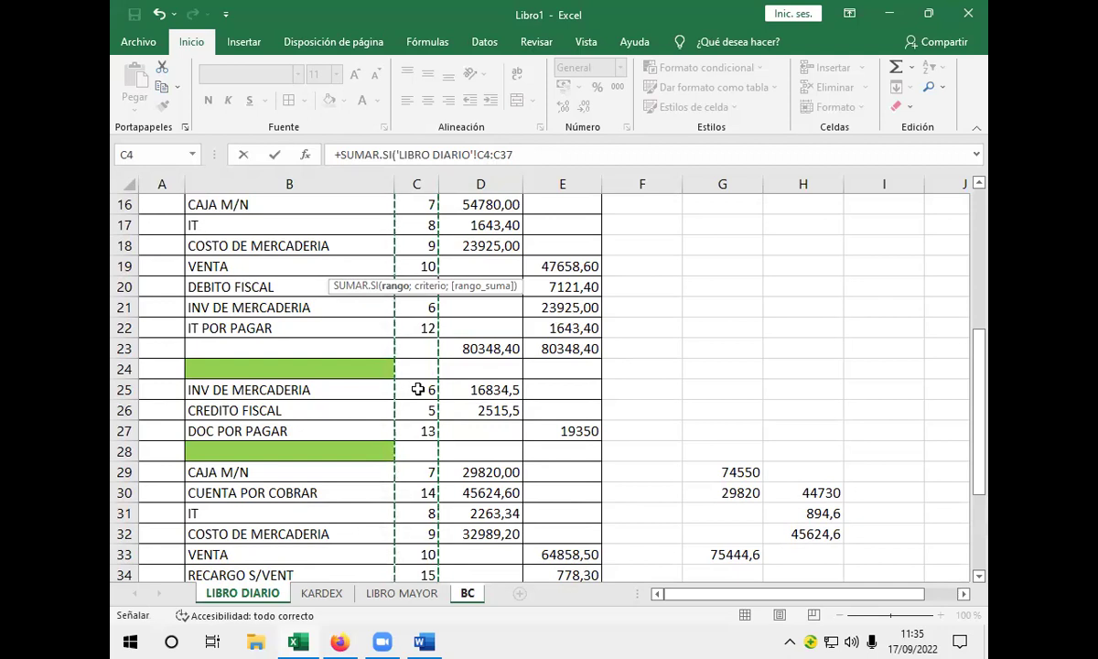
scroll(417, 390, "down", 4)
scroll(412, 416, "up", 2)
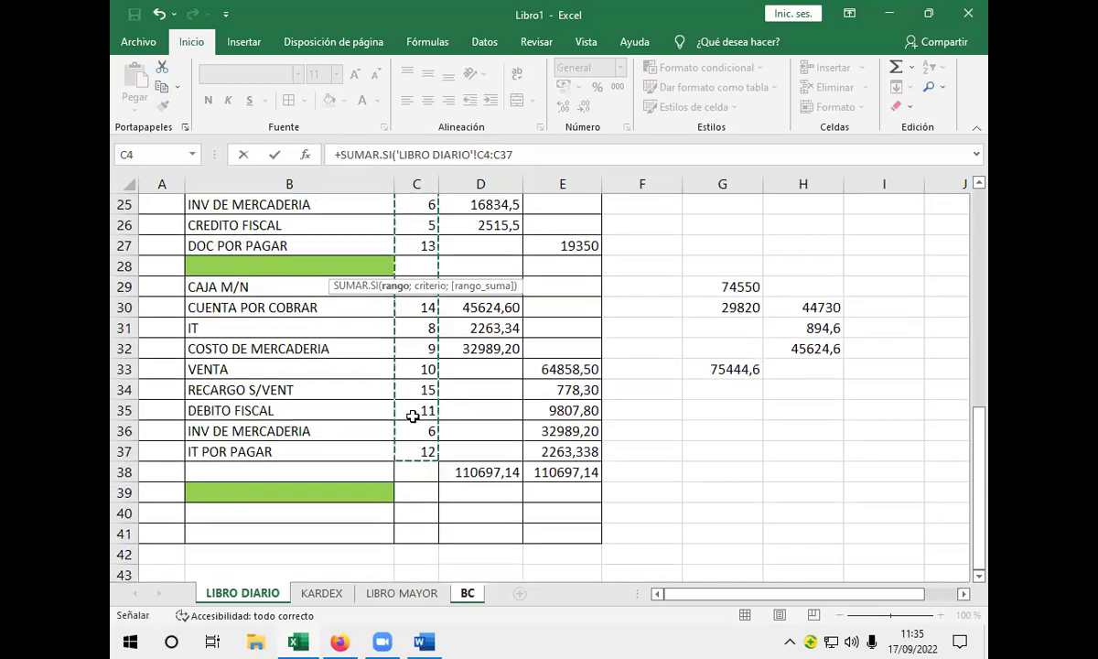
scroll(412, 416, "up", 1)
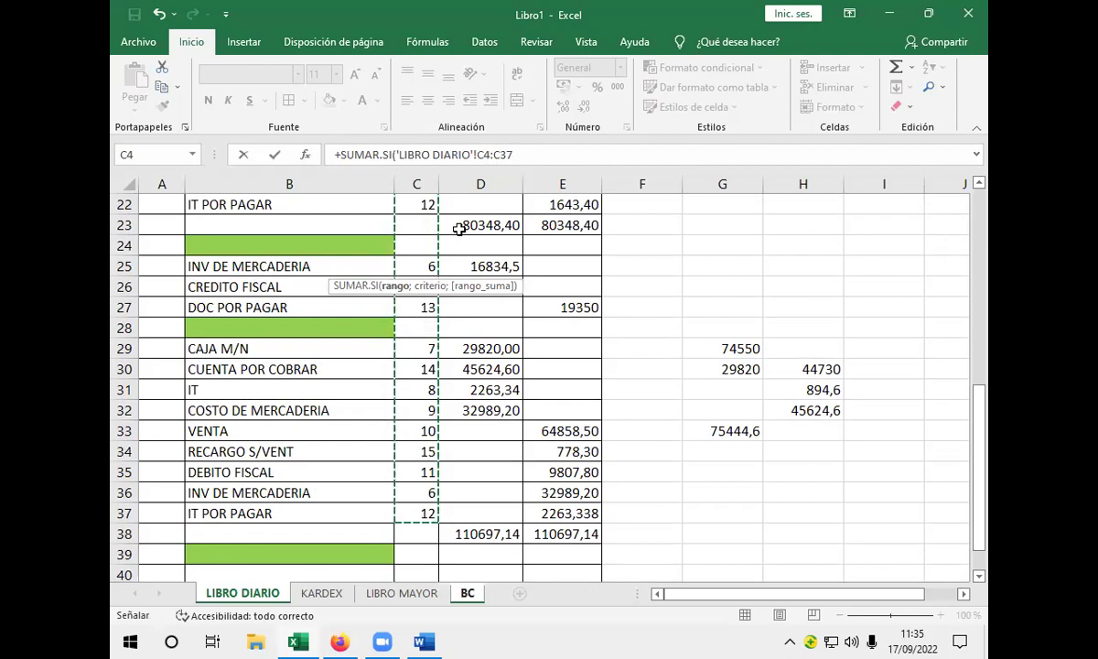
key("F4")
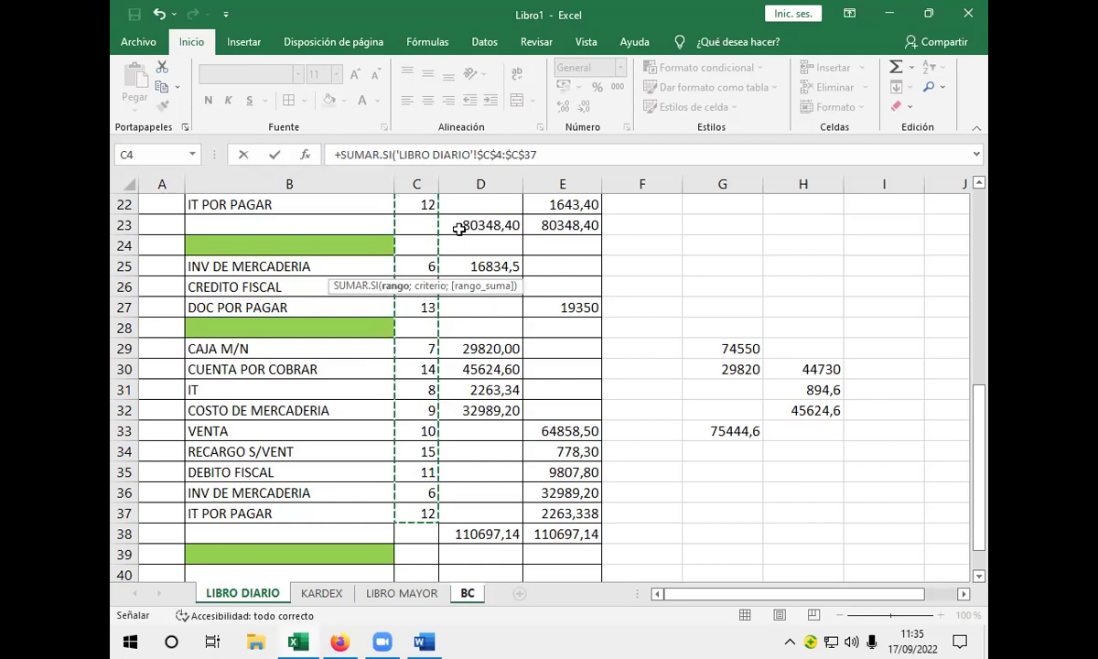
type(";")
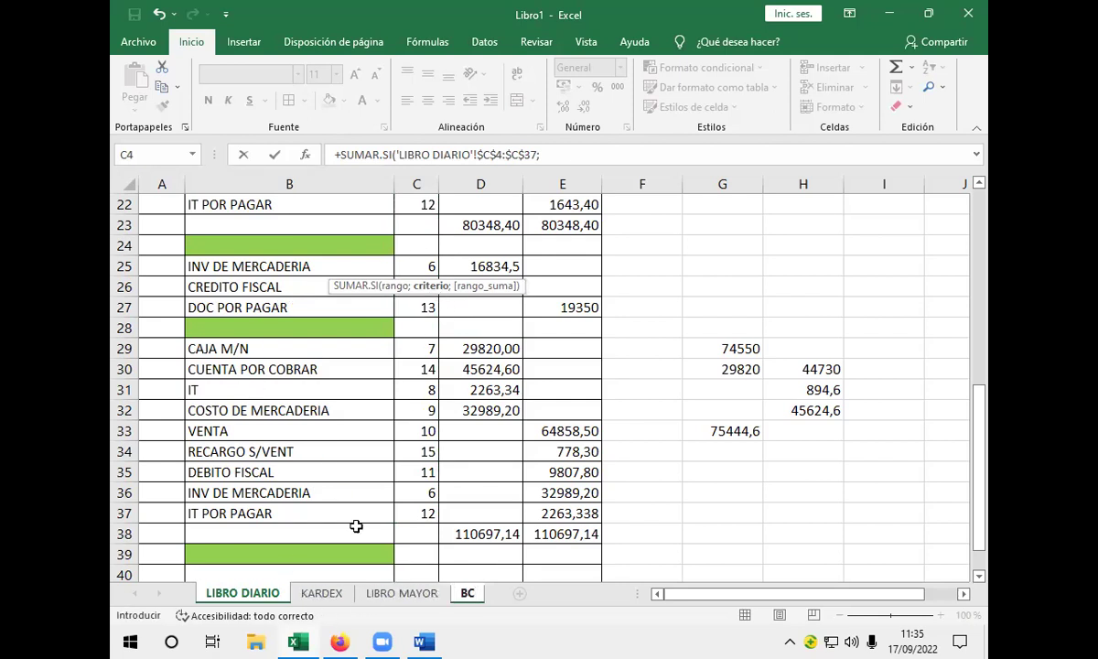
- Use account number cell A5 in BC as the criterion, locking only its column as $A5
left_click(467, 594)
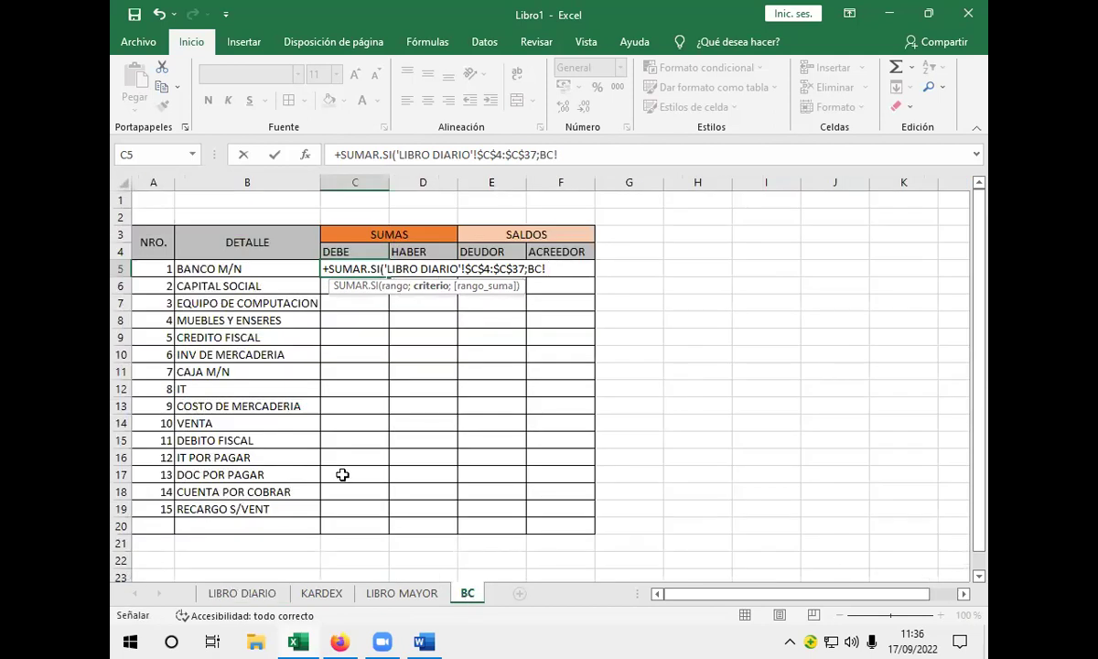
left_click(154, 268)
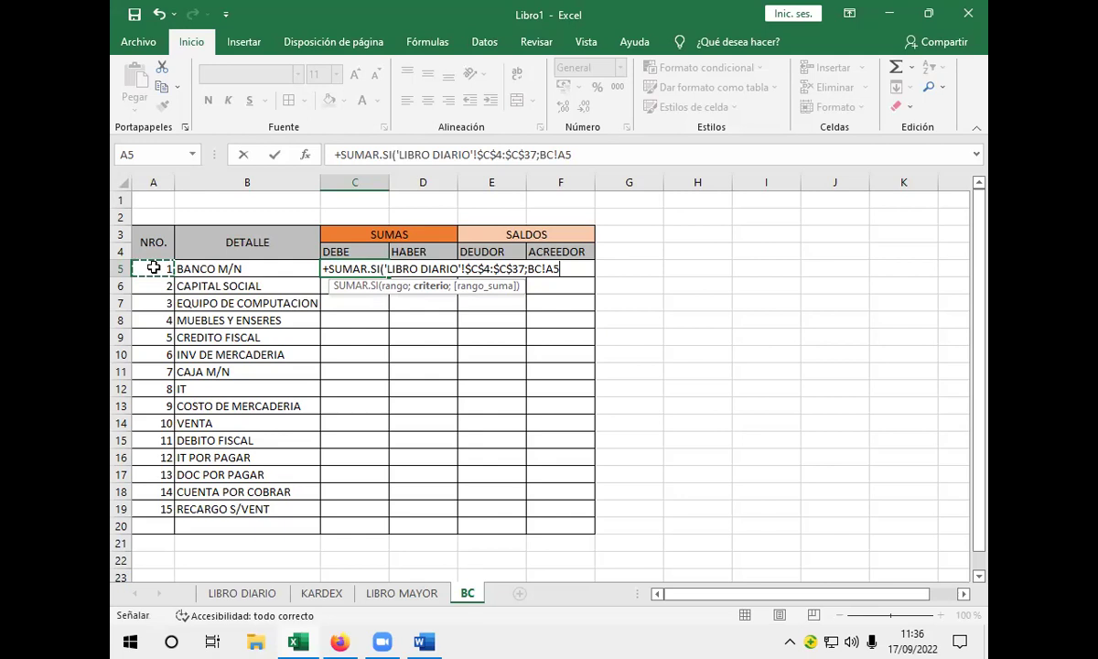
key("F4")
key("F4")
key("F4")
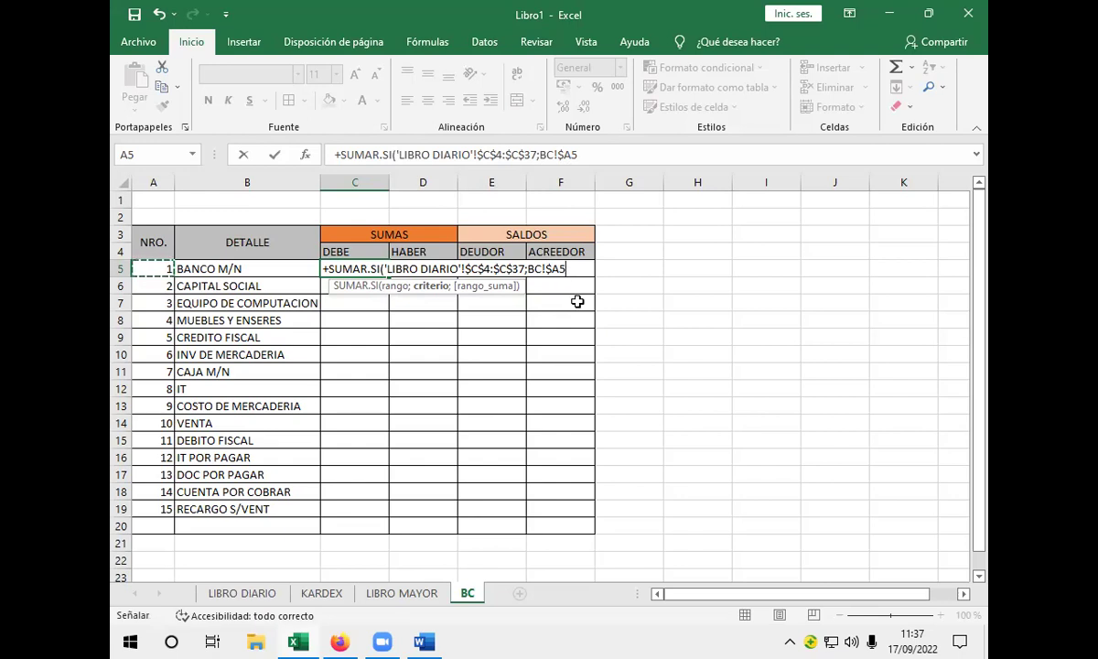
key("F8")
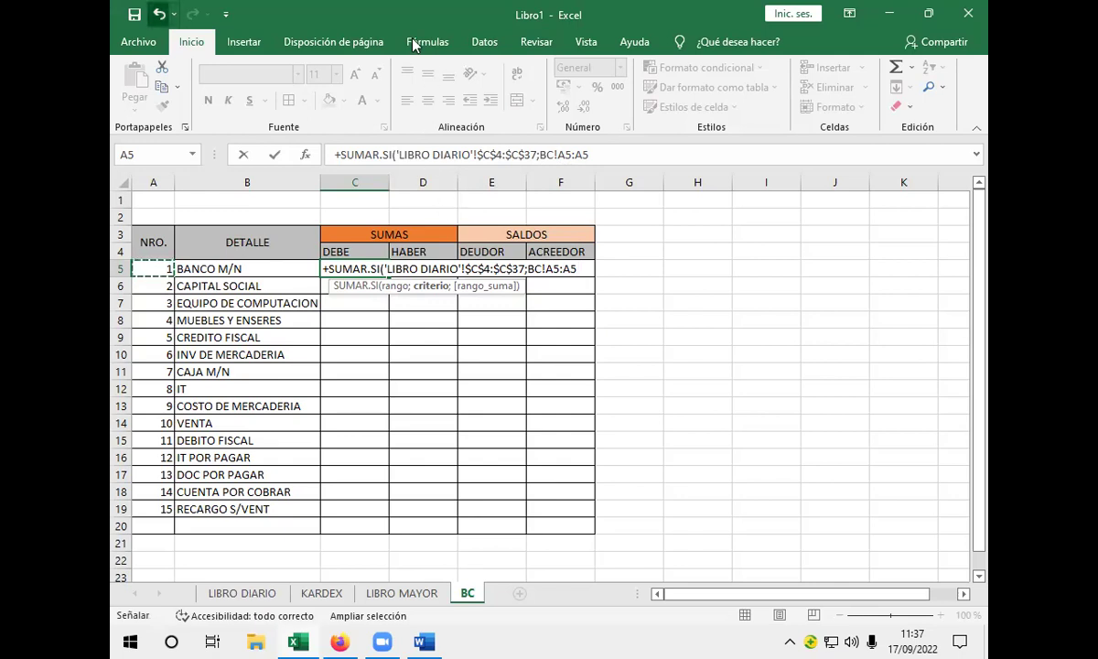
key("ctrl+z")
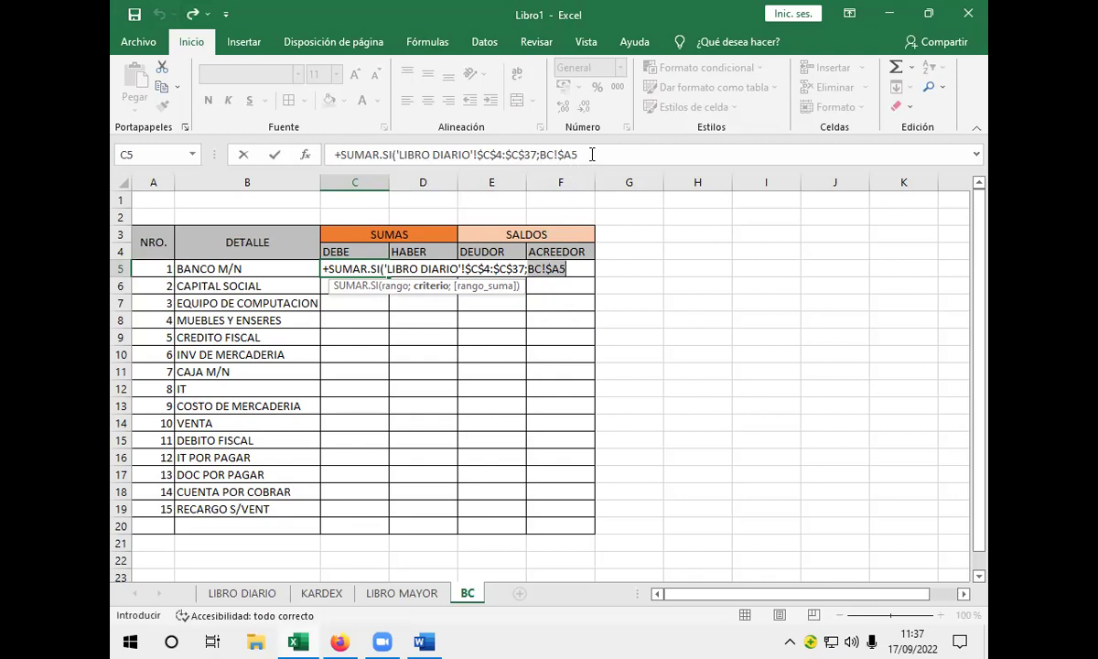
left_click(569, 267)
type(";")
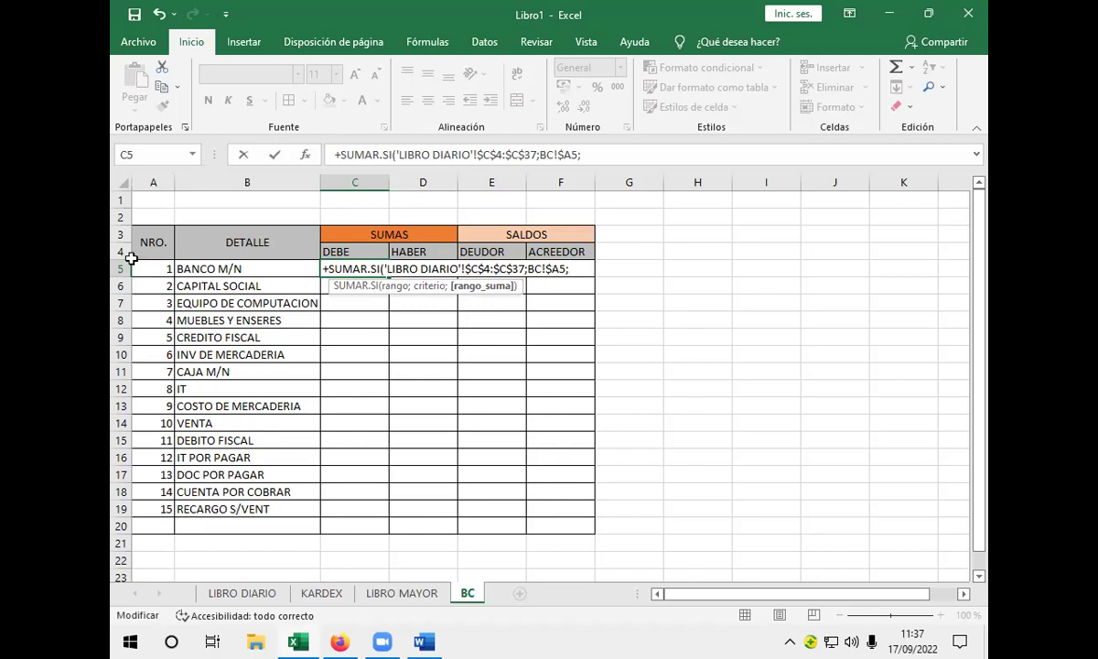
- Complete the formula with LIBRO DIARIO's DEBE cells D4:D37 as the sum range, locking only the rows as D$4:D$37
left_click(238, 595)
scroll(238, 549, "up", 7)
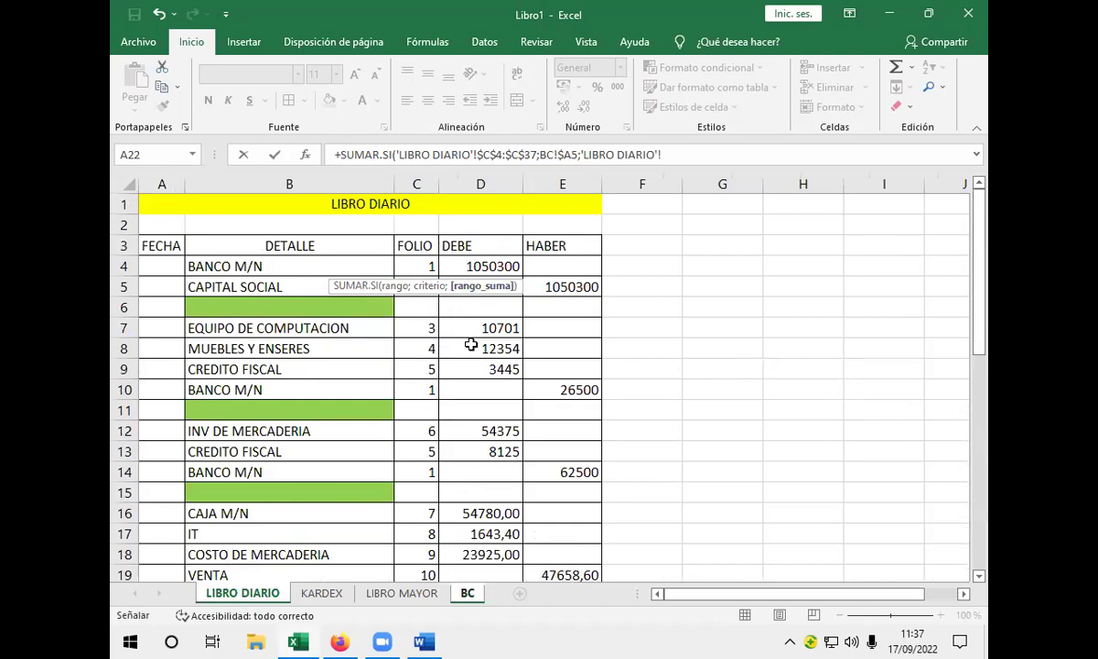
left_click(477, 266)
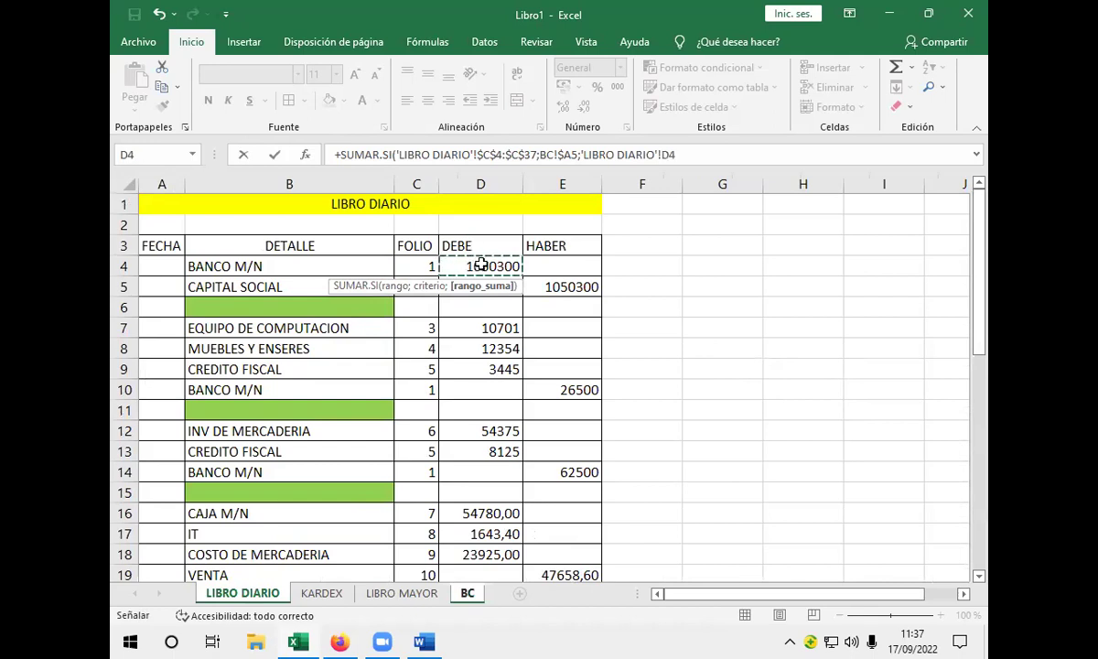
left_click_drag(482, 282, 508, 456)
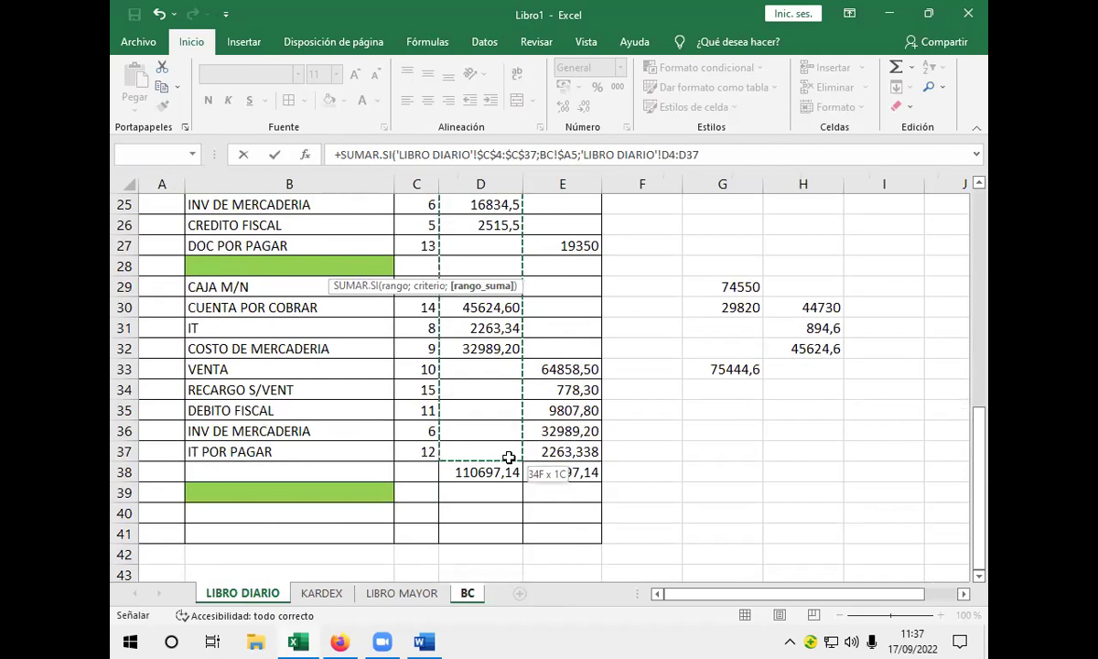
left_click_drag(509, 456, 508, 457)
left_click_drag(508, 456, 509, 457)
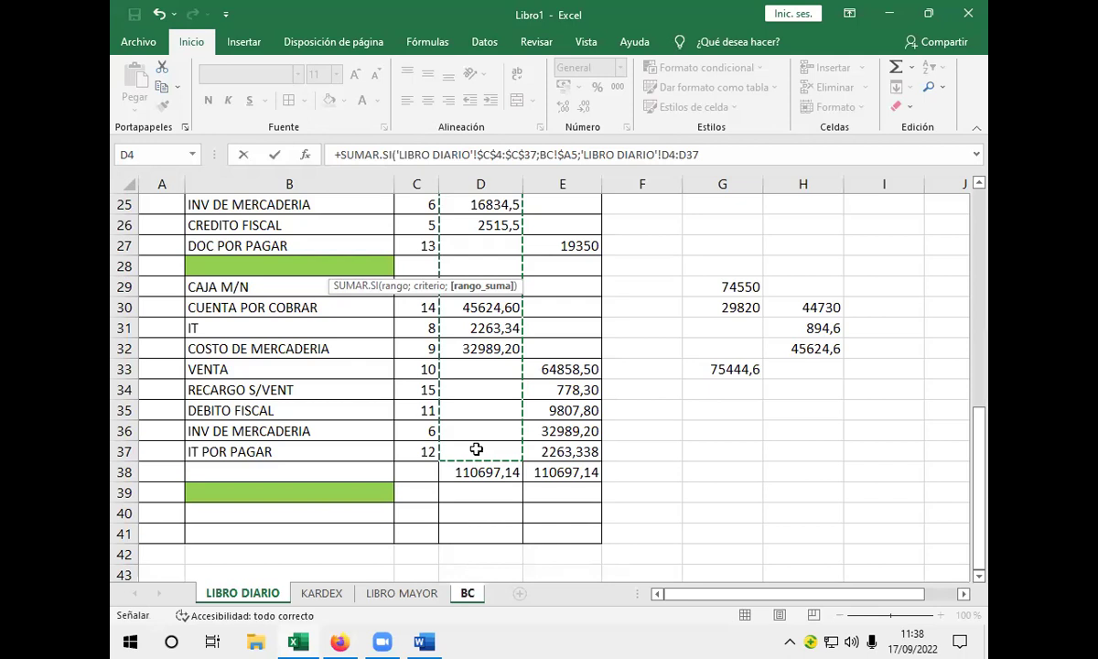
key("F4")
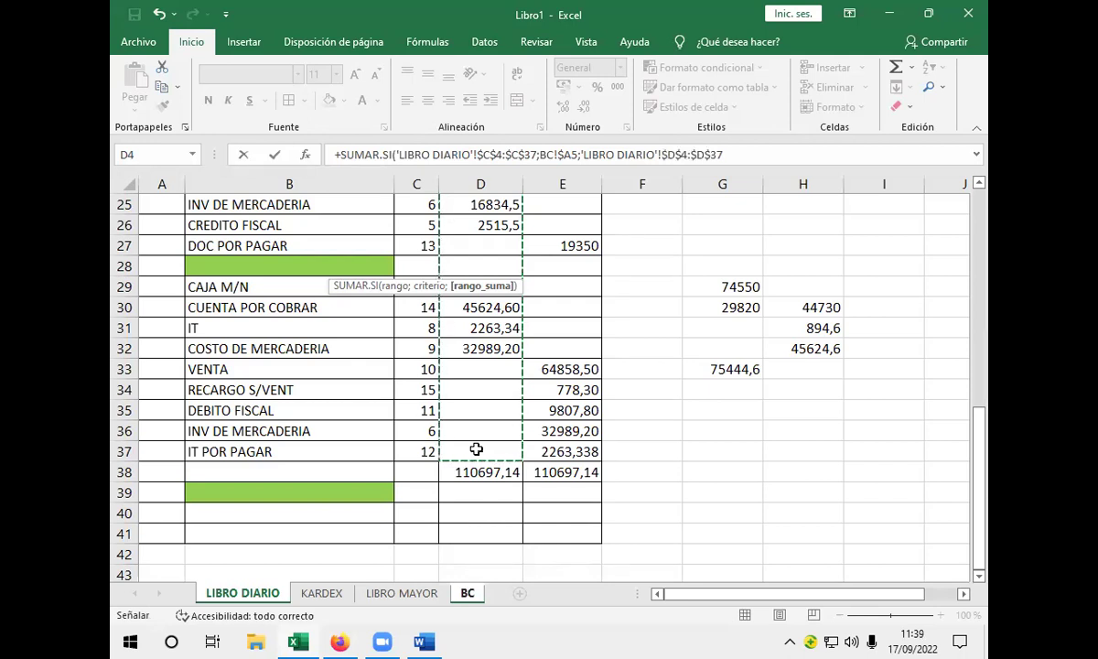
key("F4")
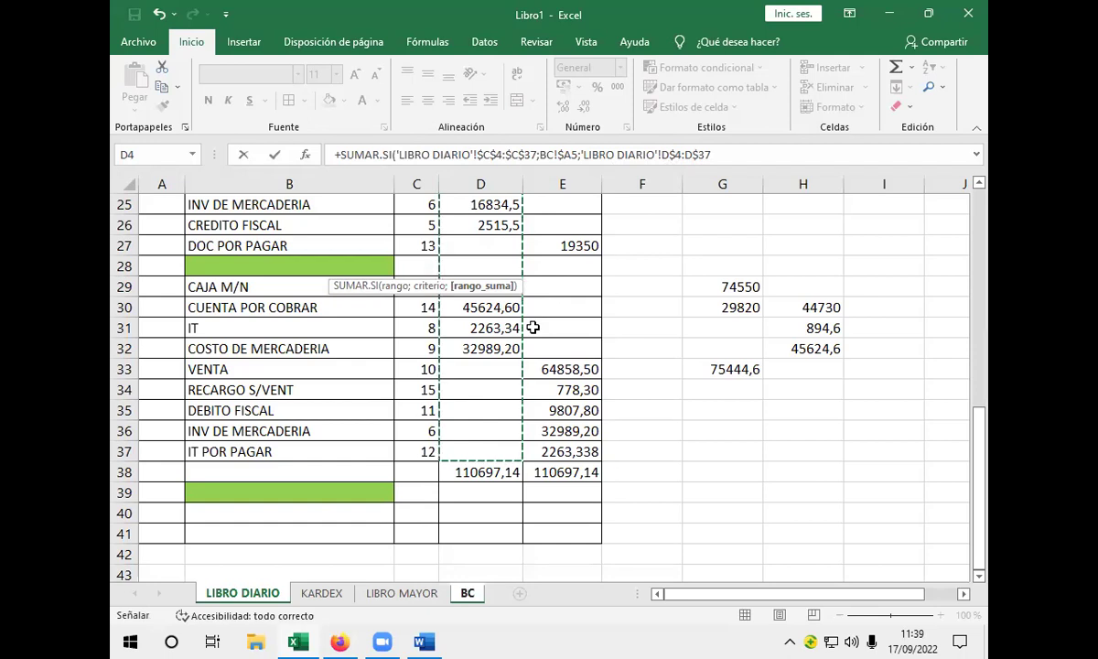
key("Return")
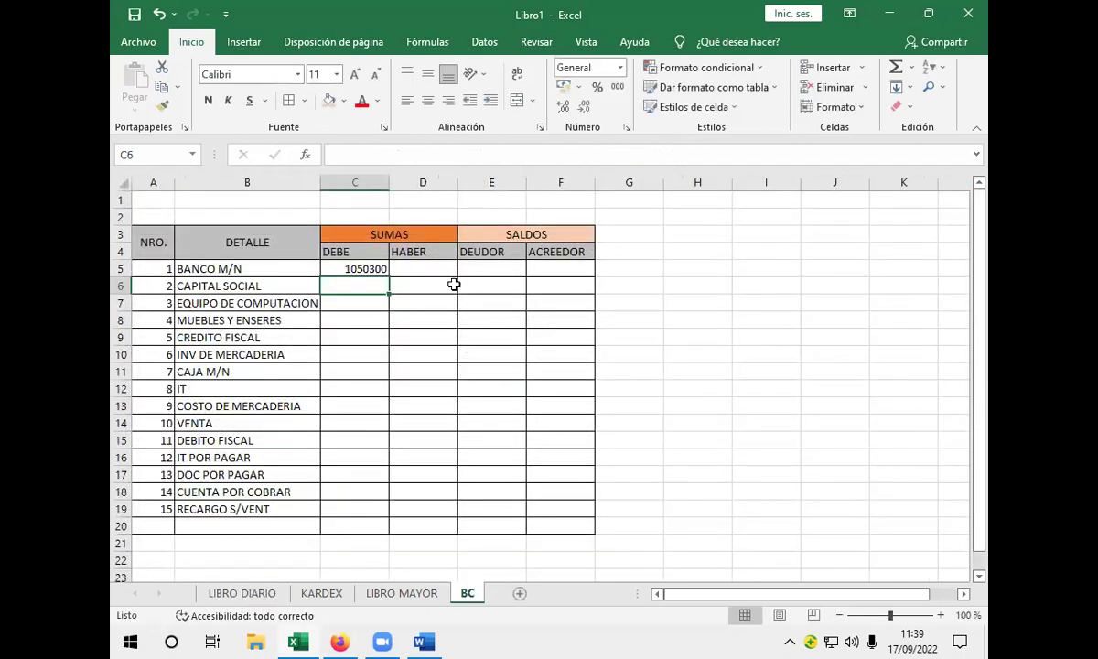
- Copy the C5 formula across to HABER cell D5 and fill both columns down through row 19
left_click(379, 267)
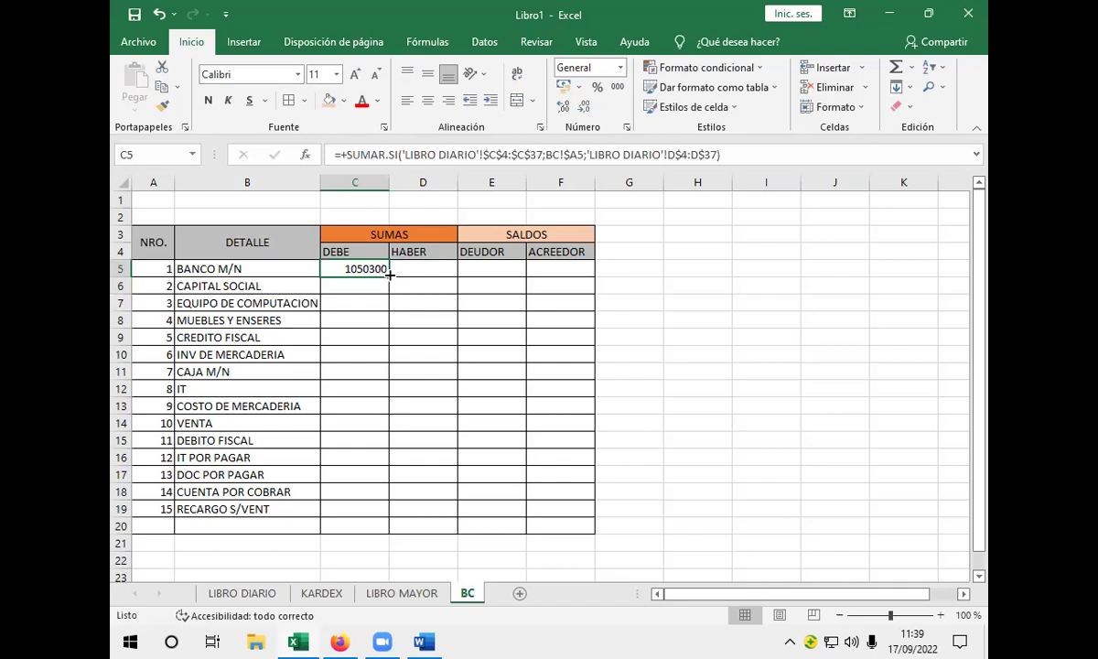
left_click_drag(389, 274, 448, 270)
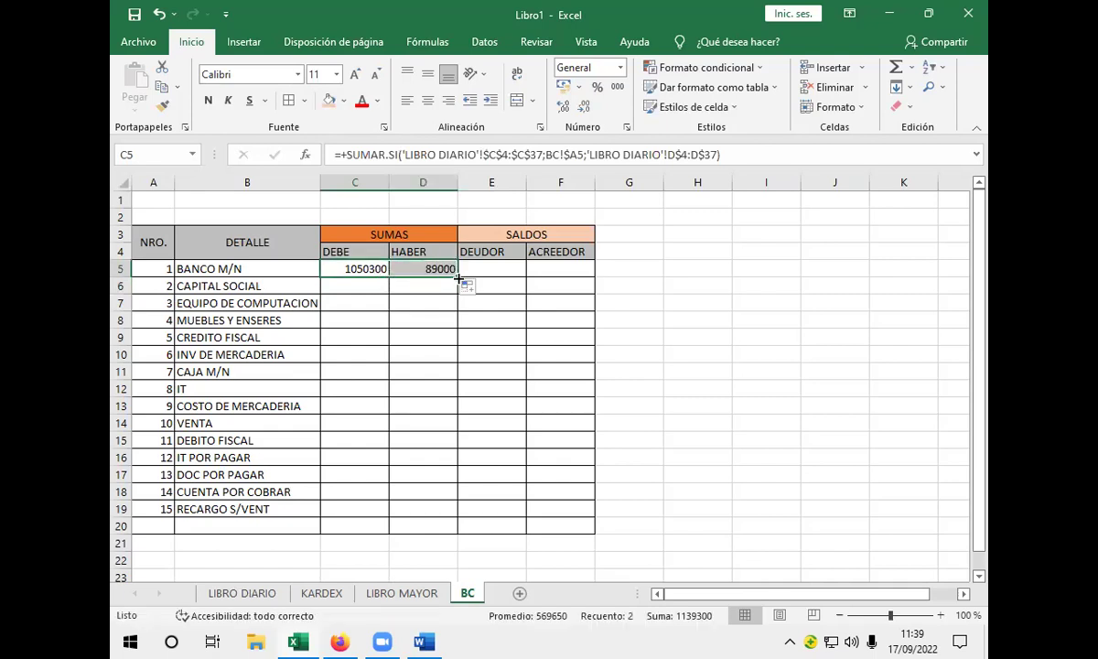
double_click(457, 276)
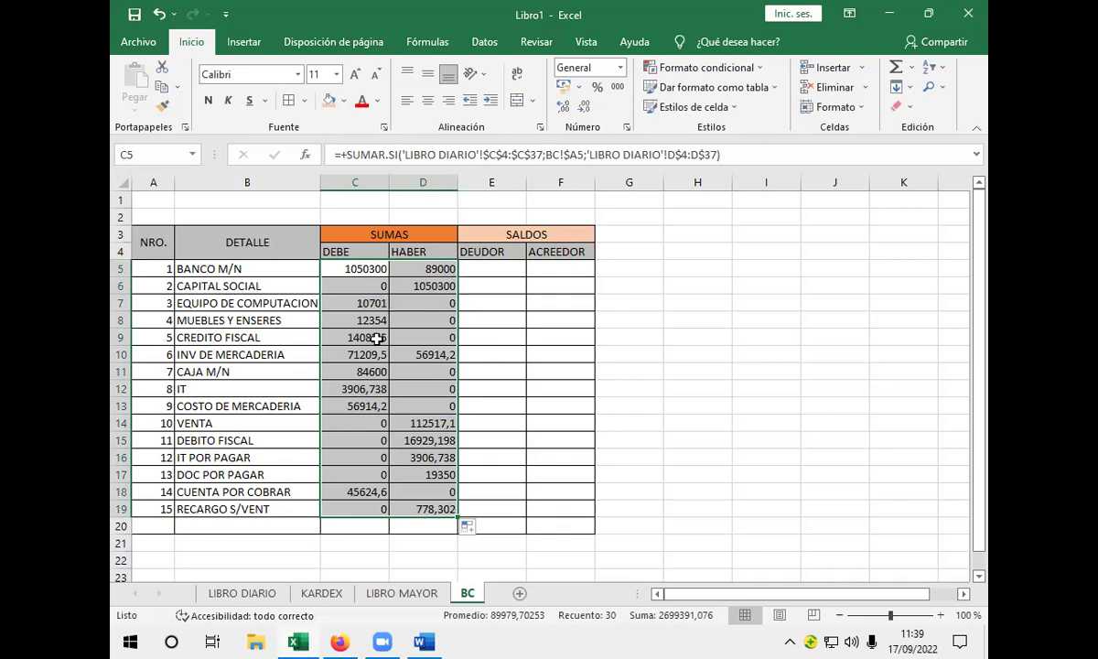
left_click(401, 440)
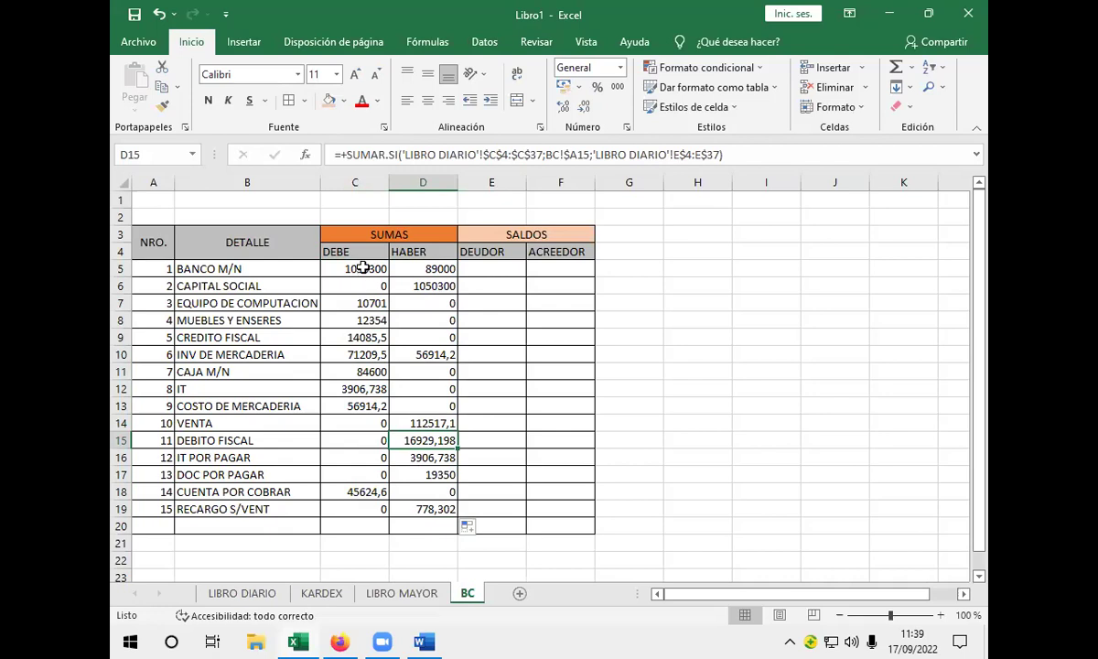
- Total the DEBE and HABER columns of C5:D19 in row 20 with AutoSum
left_click_drag(363, 267, 437, 508)
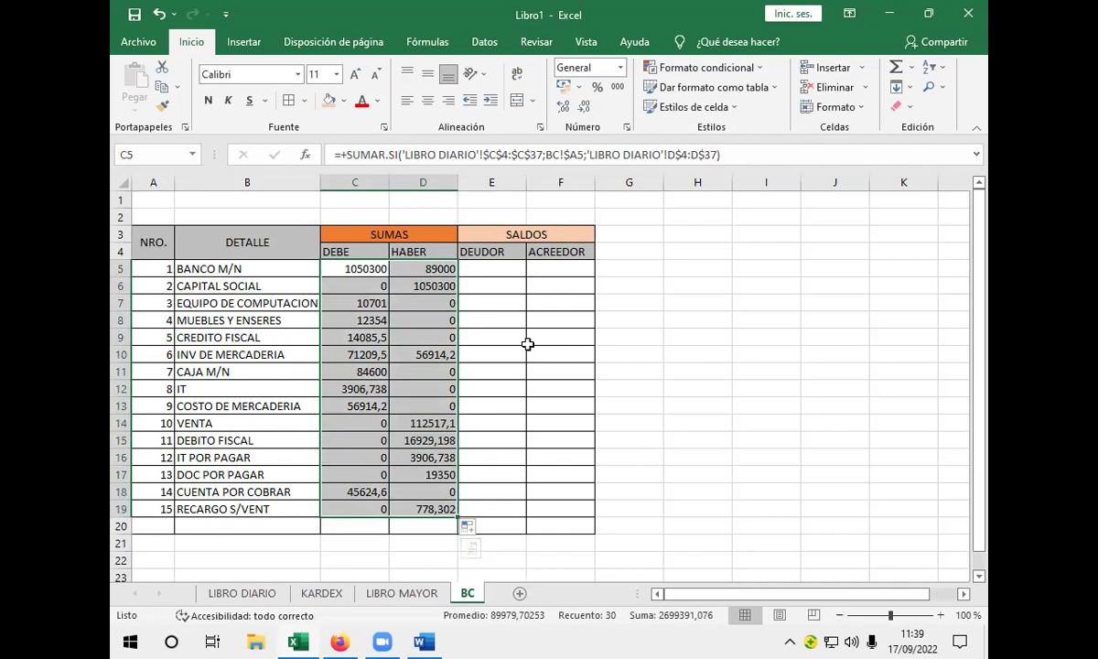
left_click(894, 67)
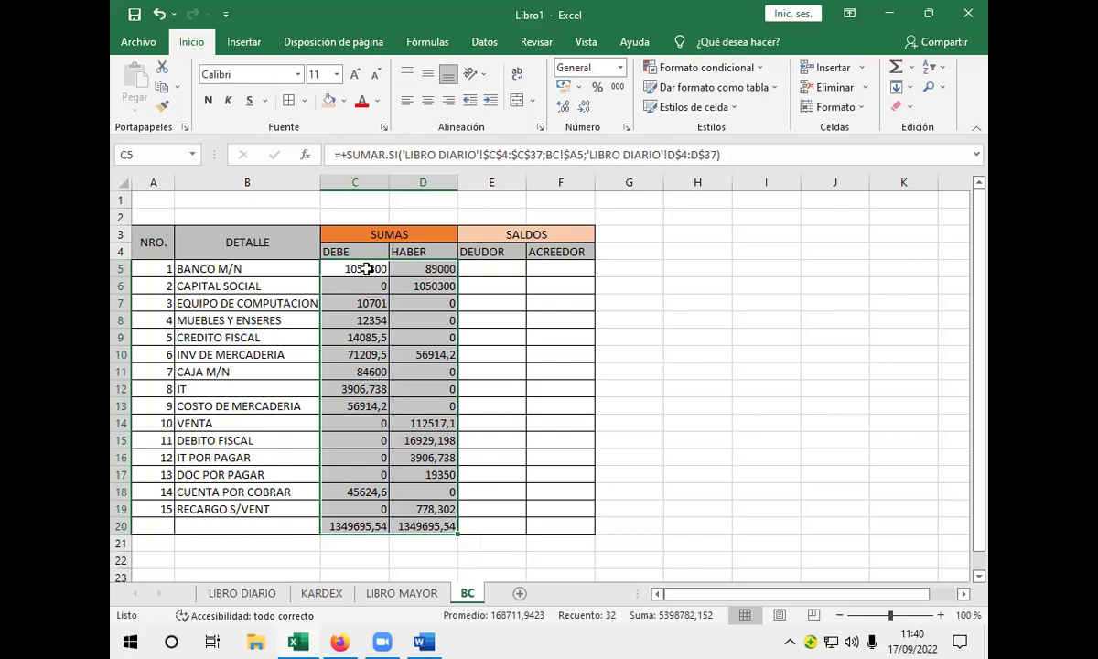
left_click(519, 268)
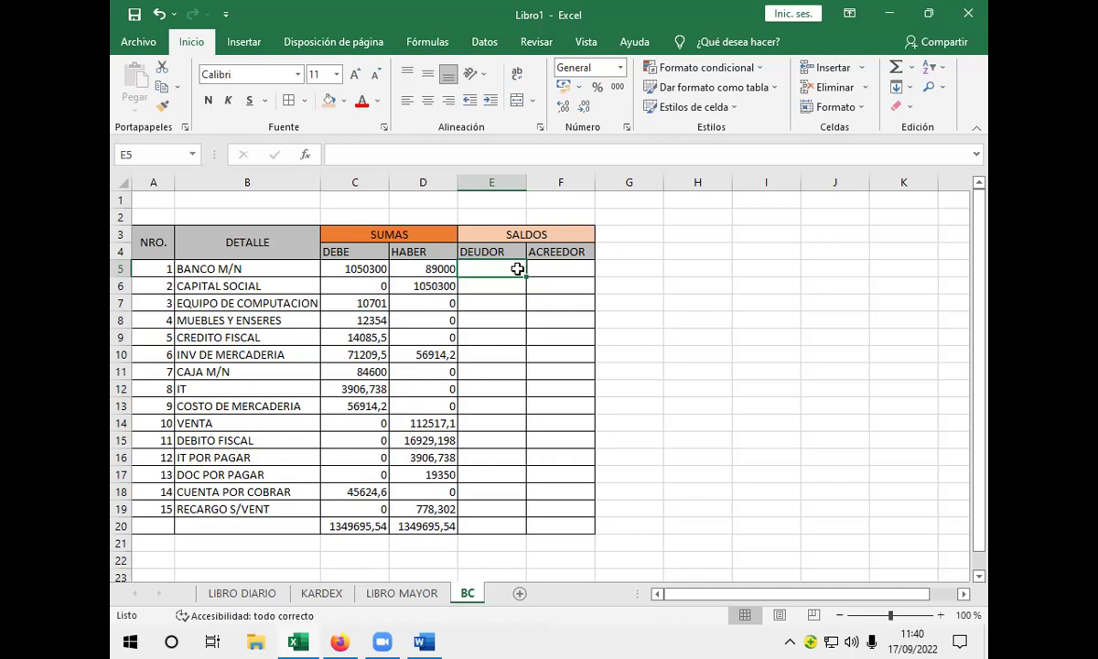
- Start an SI formula in DEUDOR cell E5 with the logical test C5>D5
type("+")
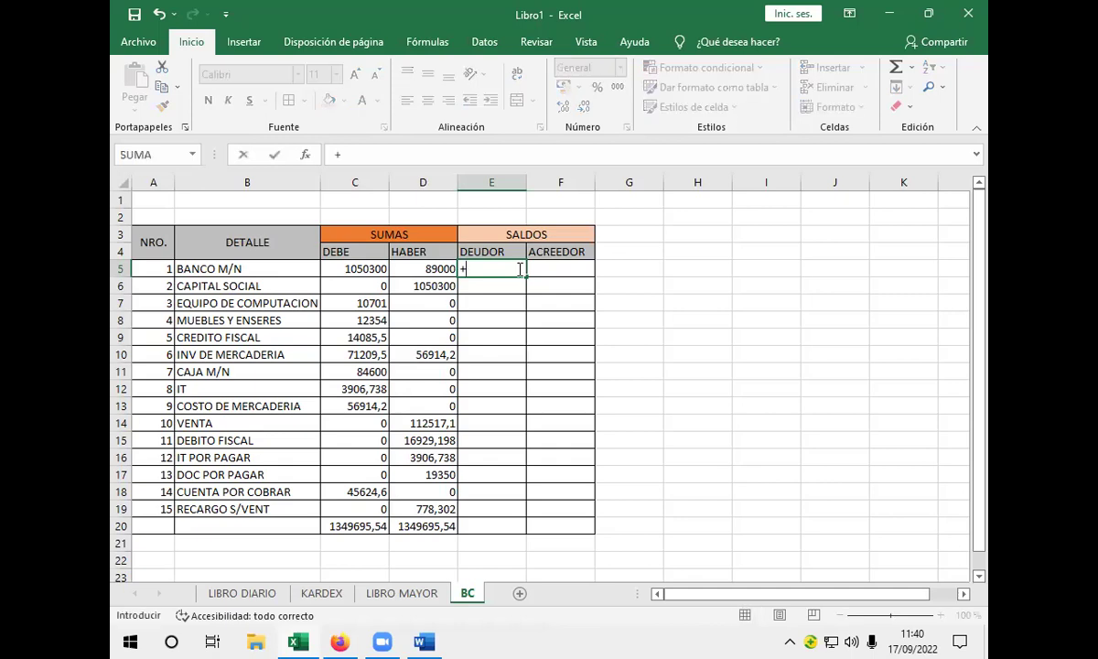
type("SI")
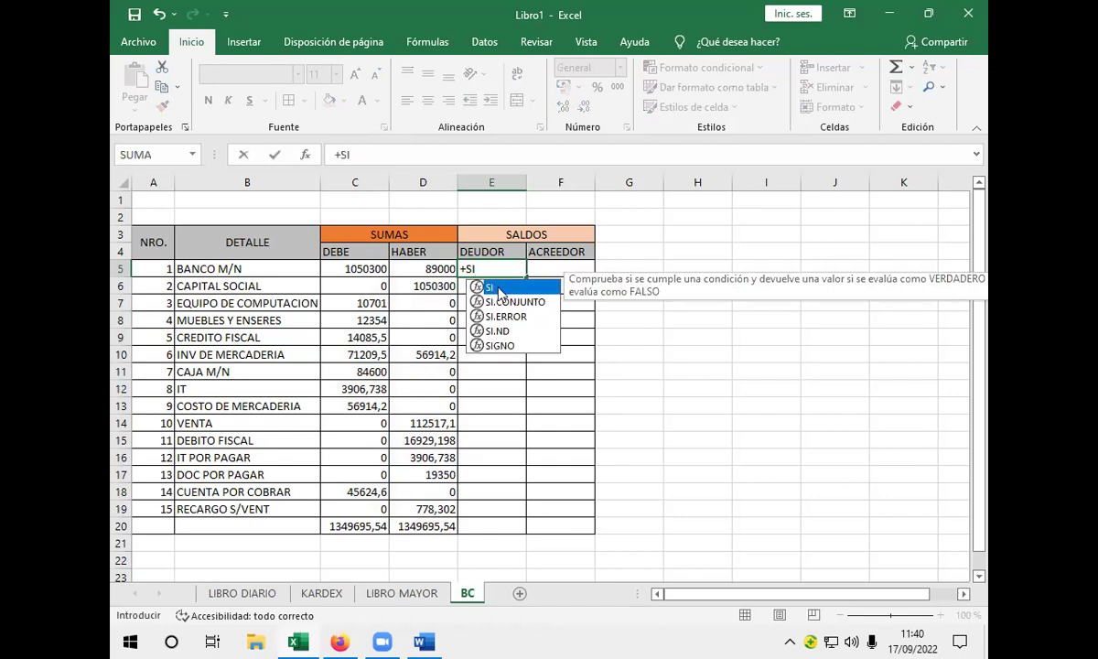
double_click(498, 291)
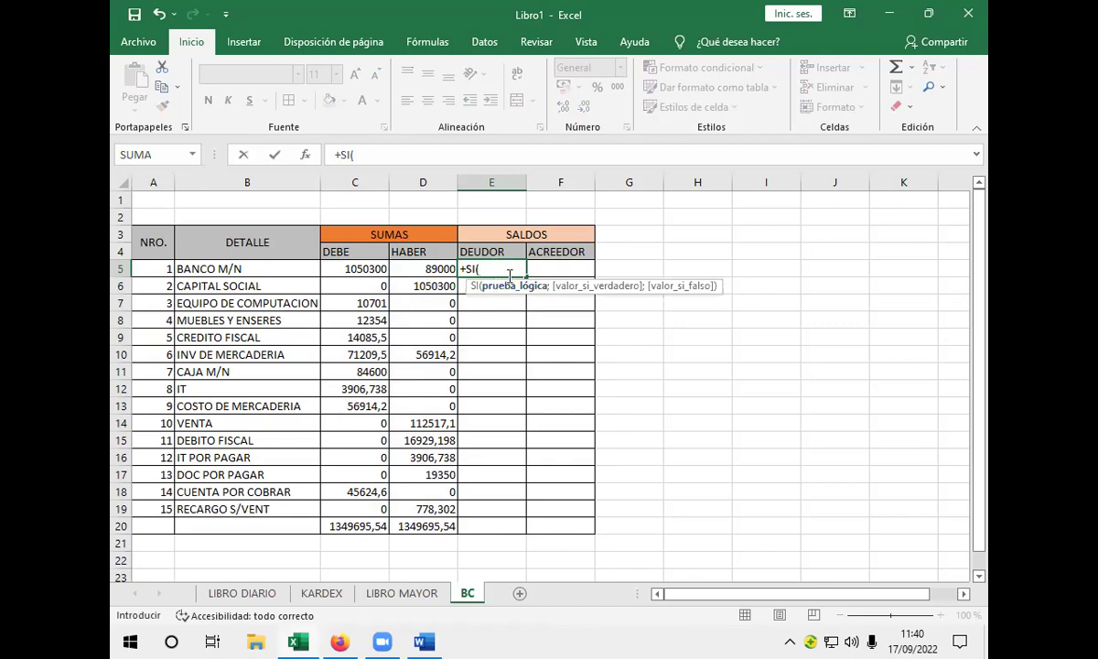
left_click(367, 267)
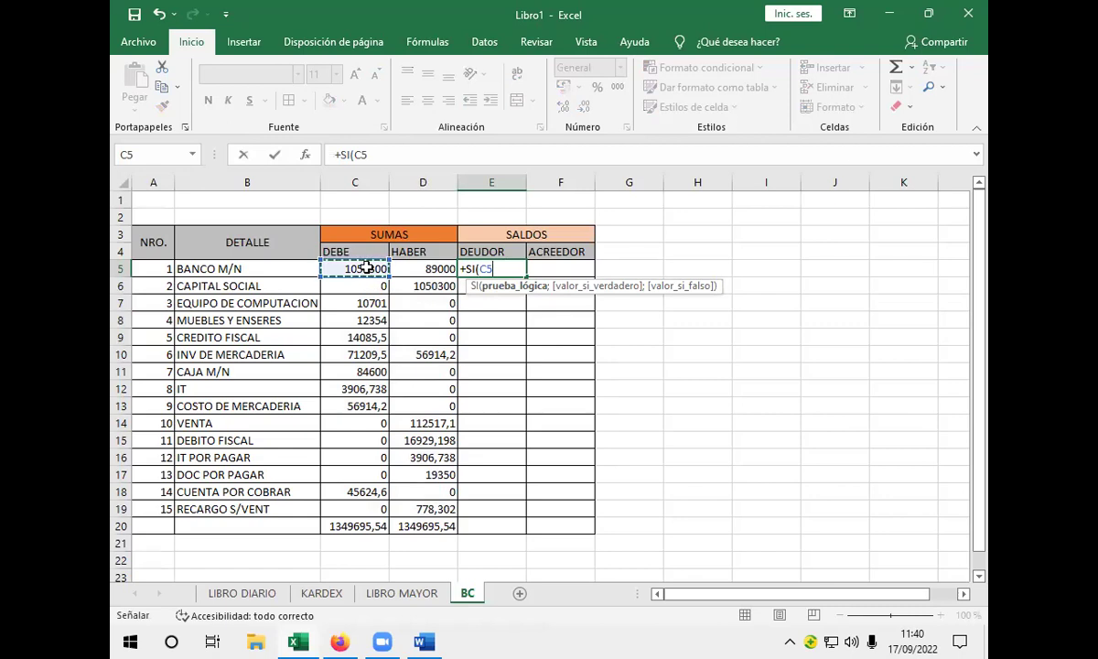
type("<")
key("BackSpace")
type(">")
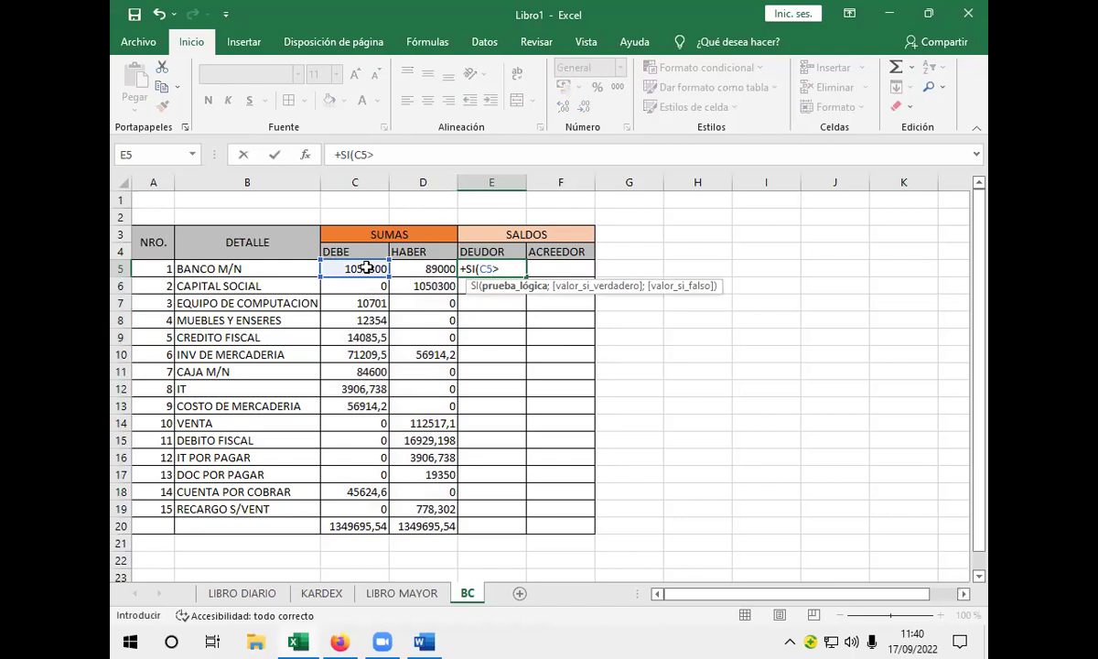
left_click(413, 266)
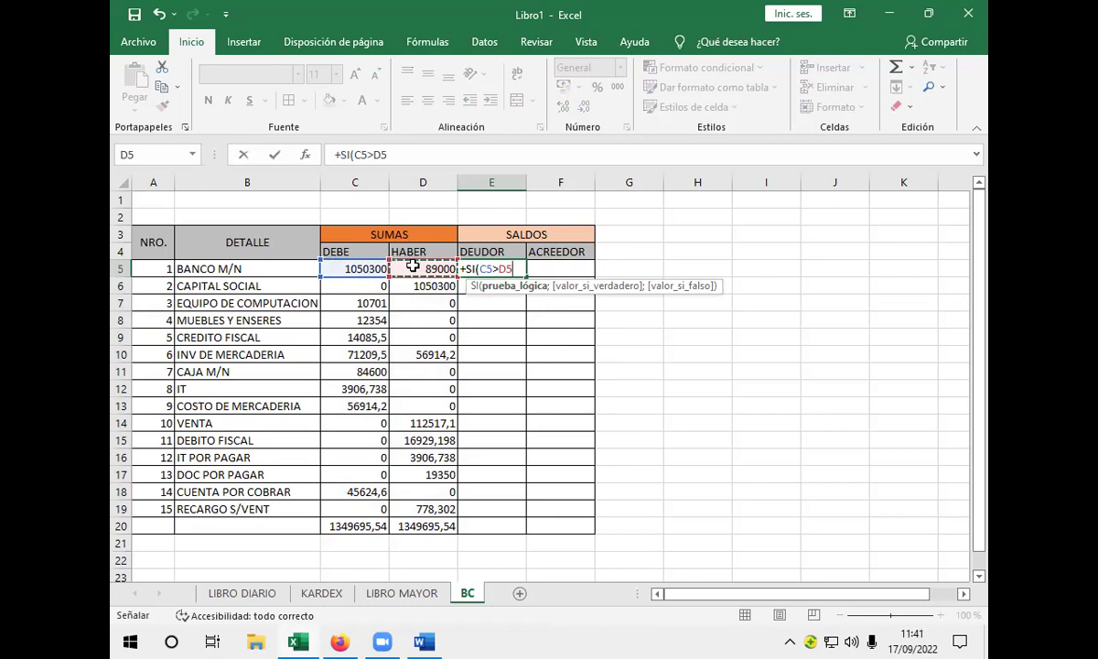
type(",")
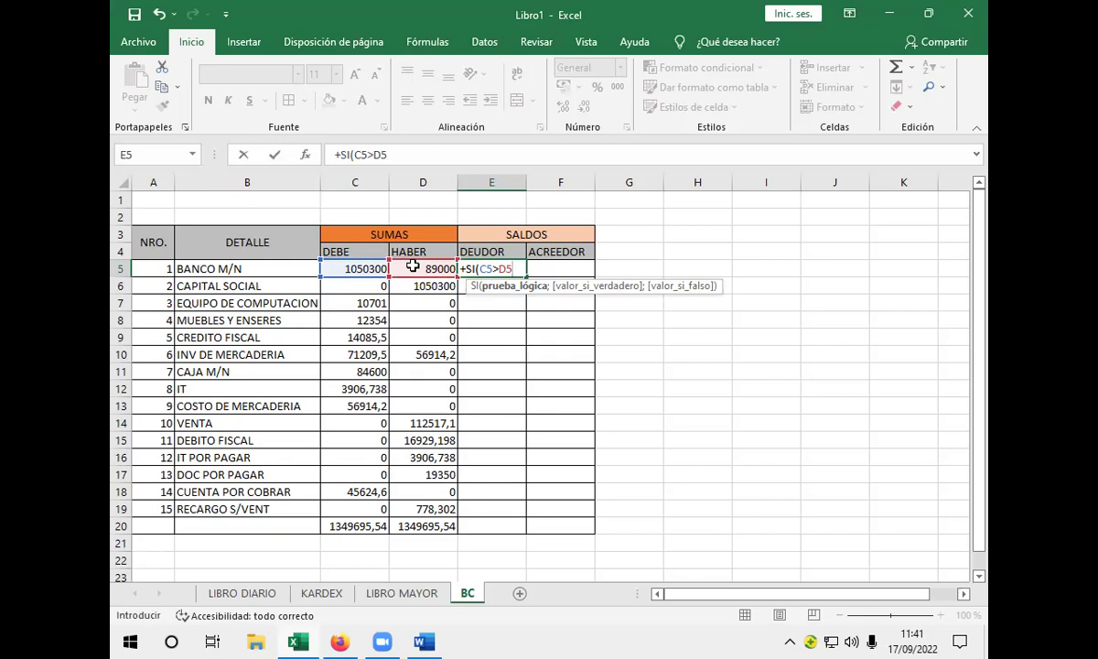
type(";")
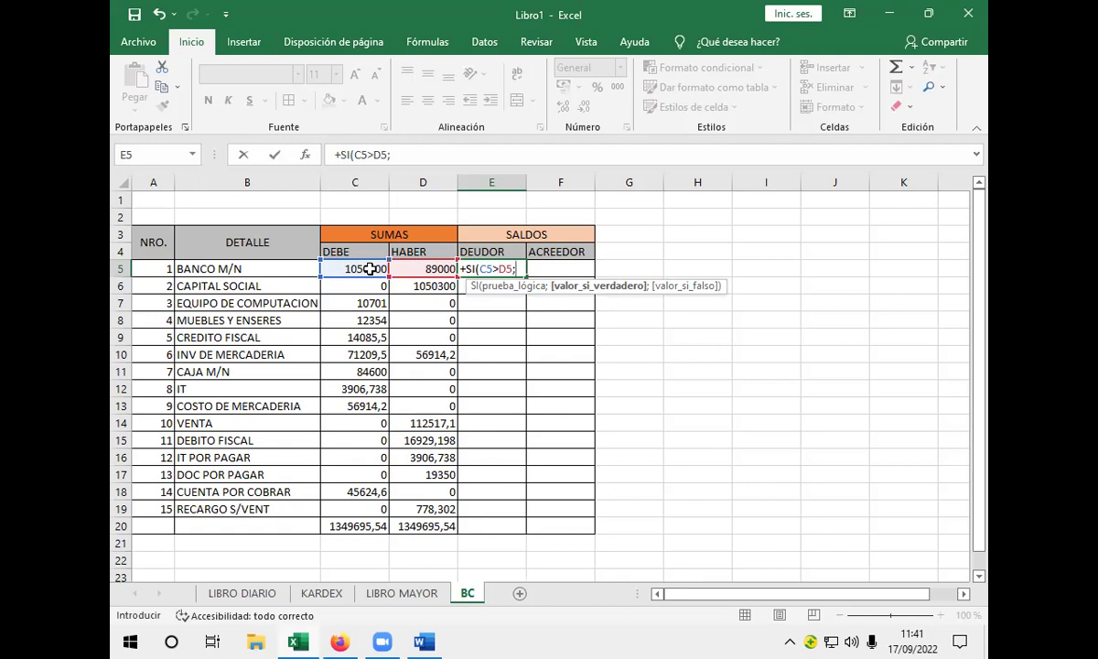
- Complete the E5 formula to return C5-D5 when the test is true and 0 when it is false
left_click(369, 268)
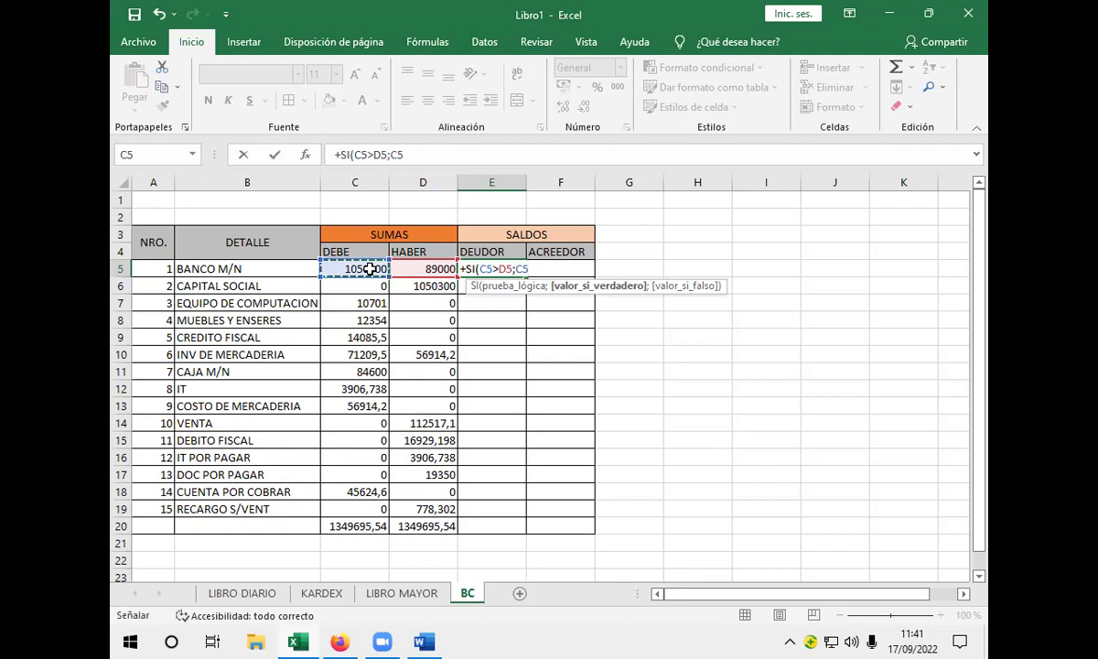
type("-")
left_click(406, 269)
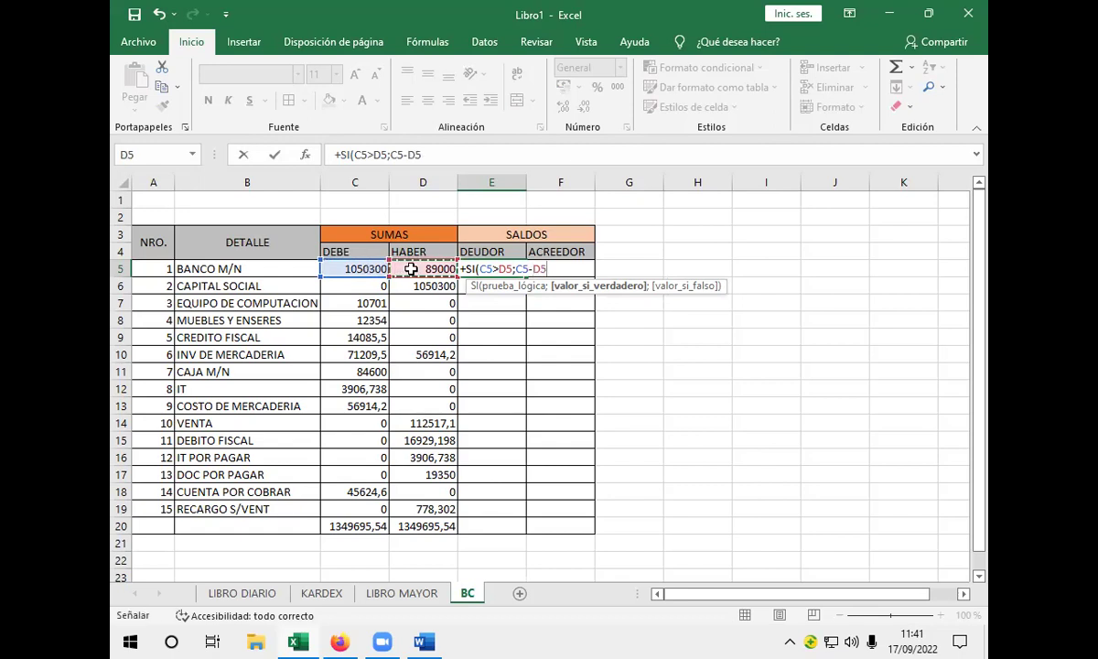
type(";")
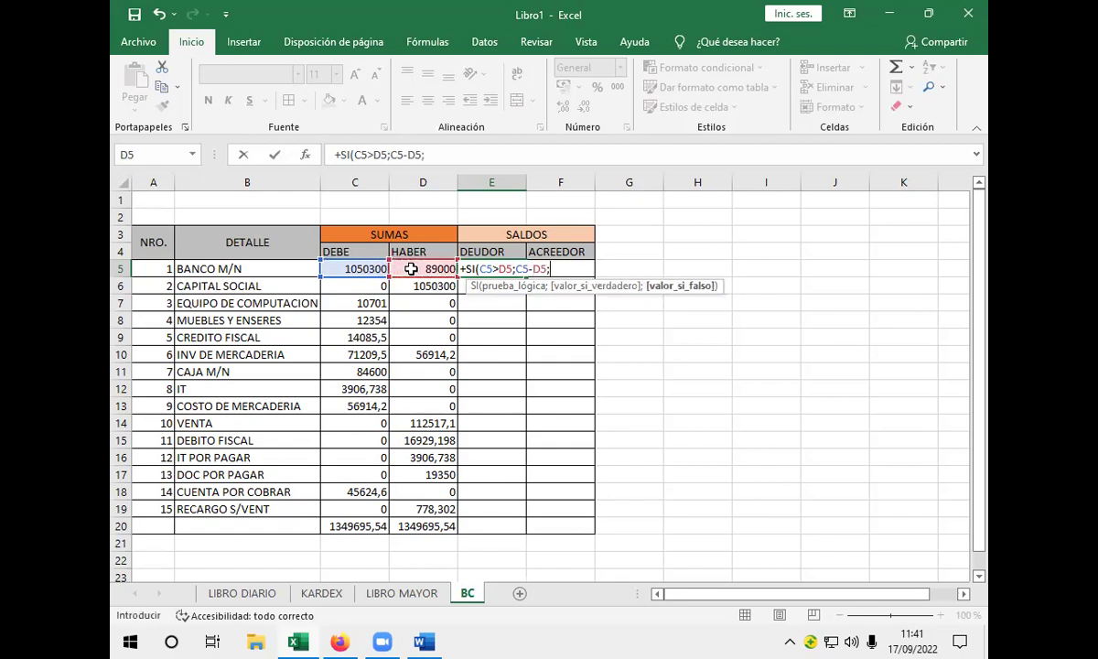
type("0)")
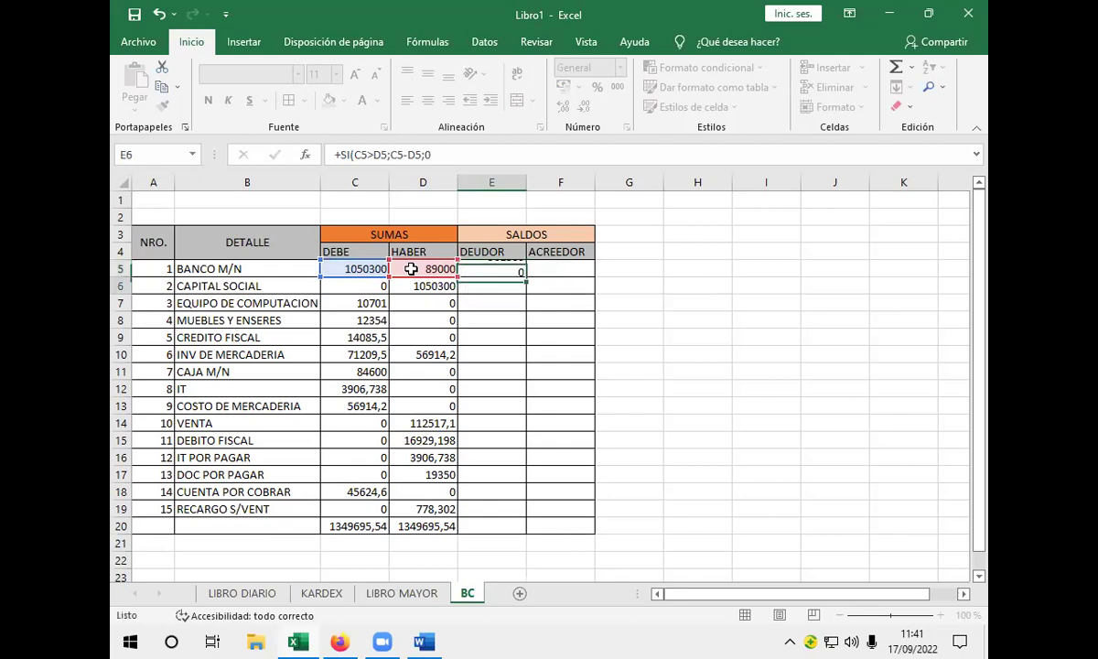
key("Return")
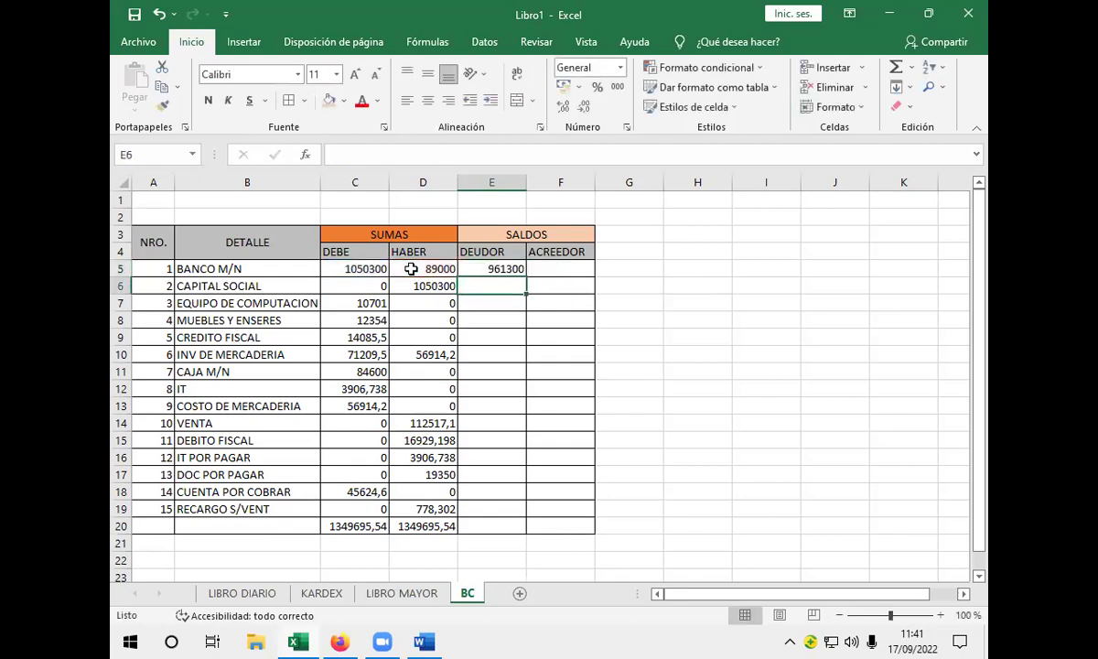
left_click(500, 265)
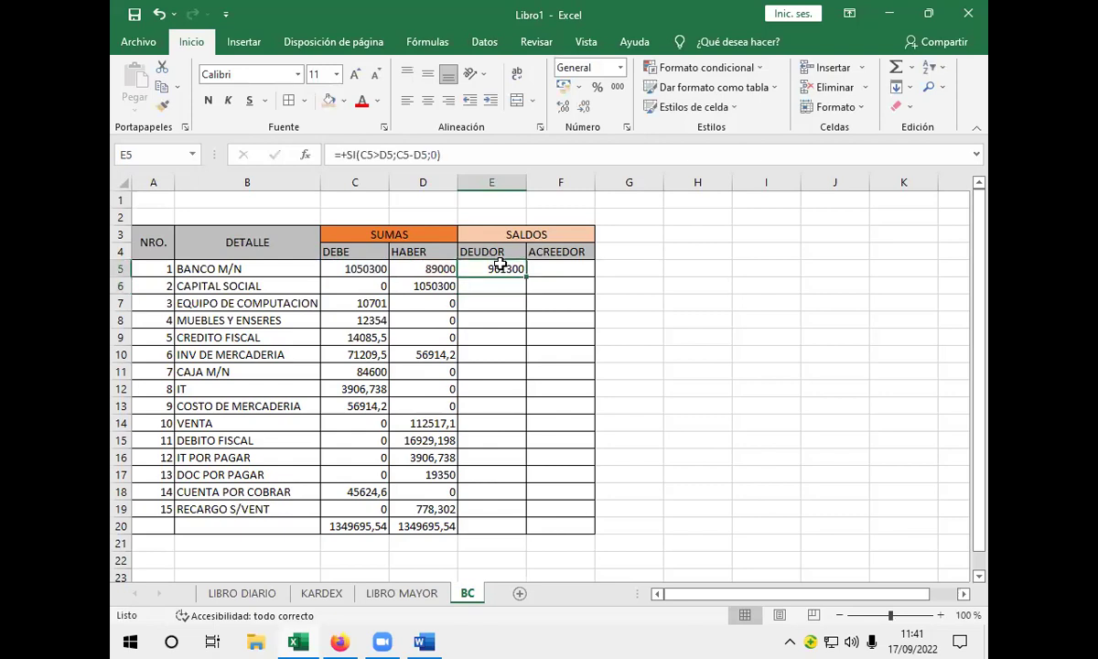
- Start an SI formula in ACREEDOR cell F5 with the logical test D5>C5
left_click(564, 268)
type("+")
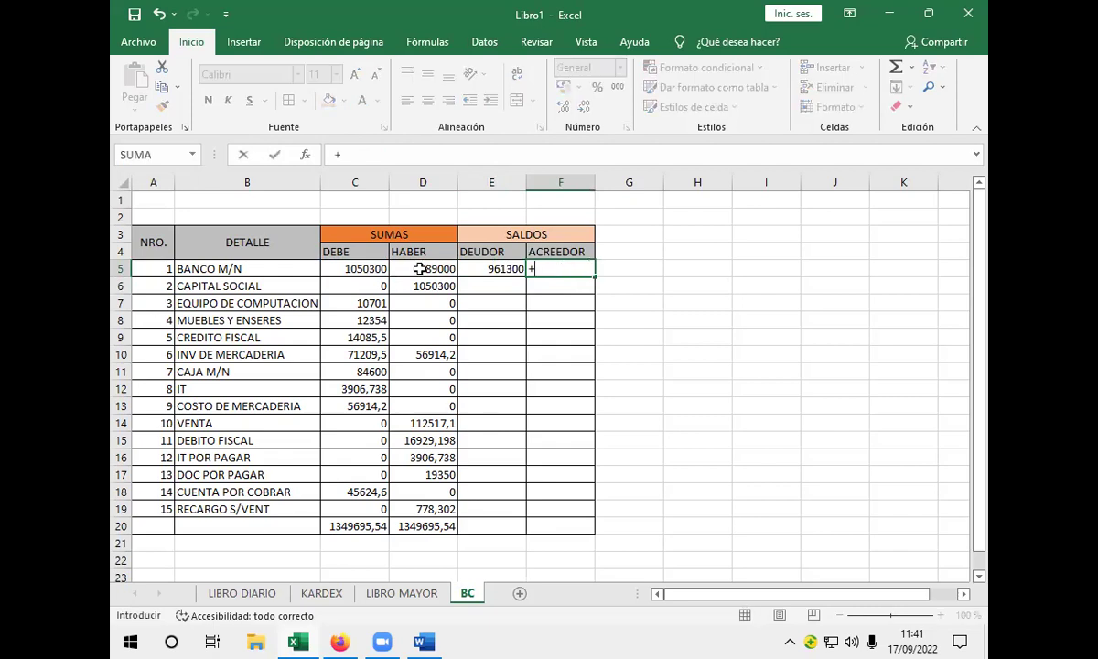
type("SI")
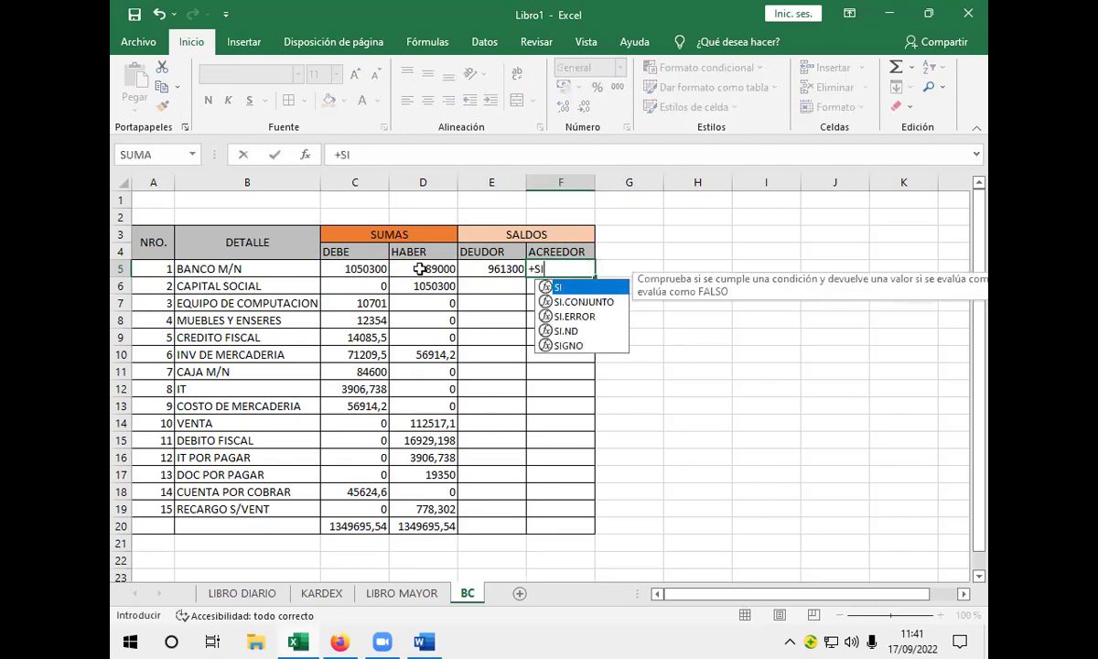
double_click(587, 293)
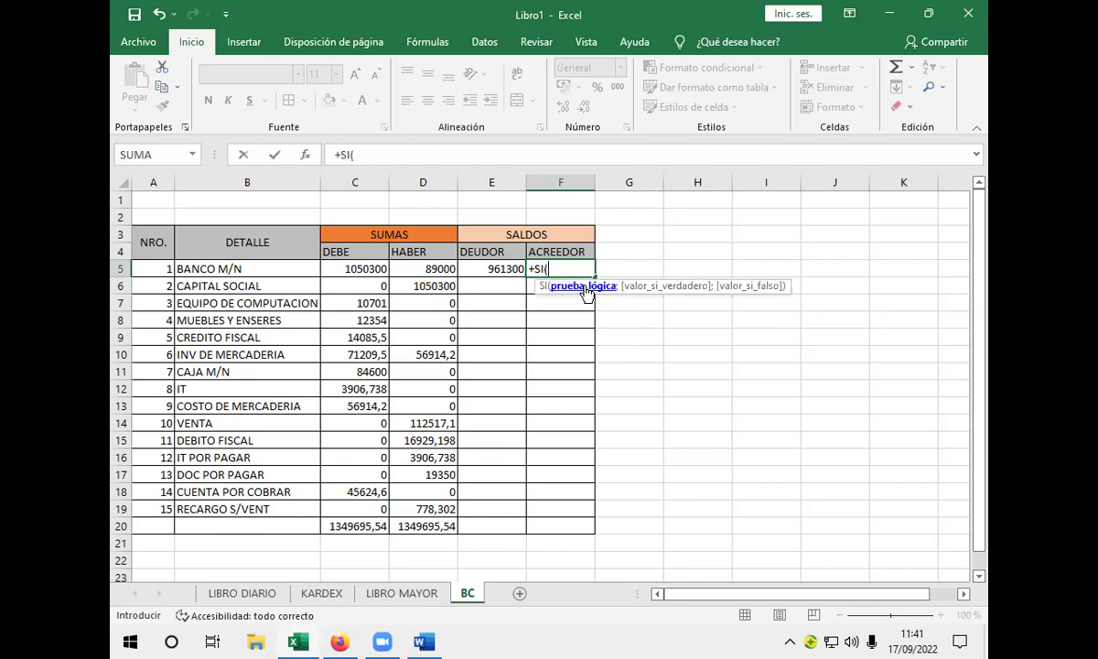
left_click(432, 268)
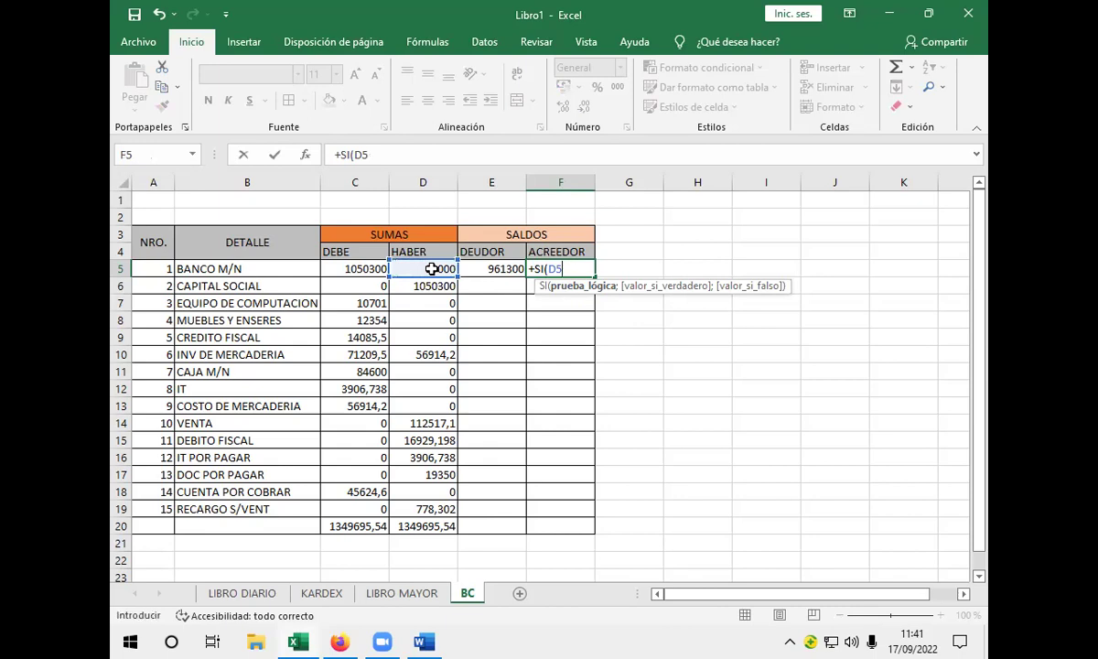
type(">")
left_click(375, 265)
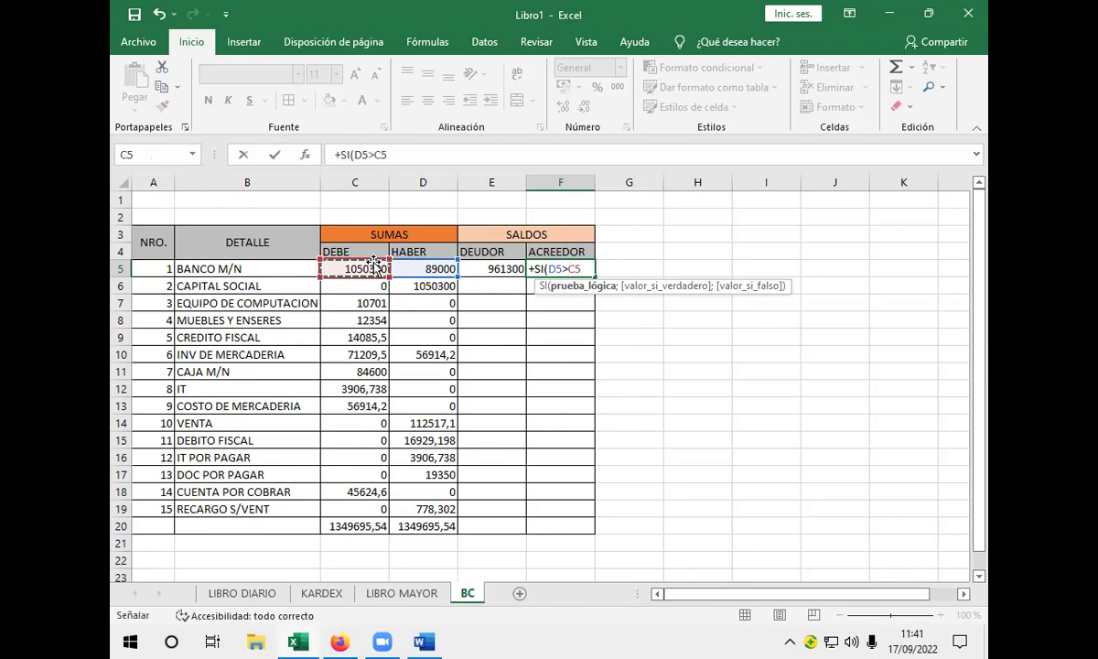
type(";")
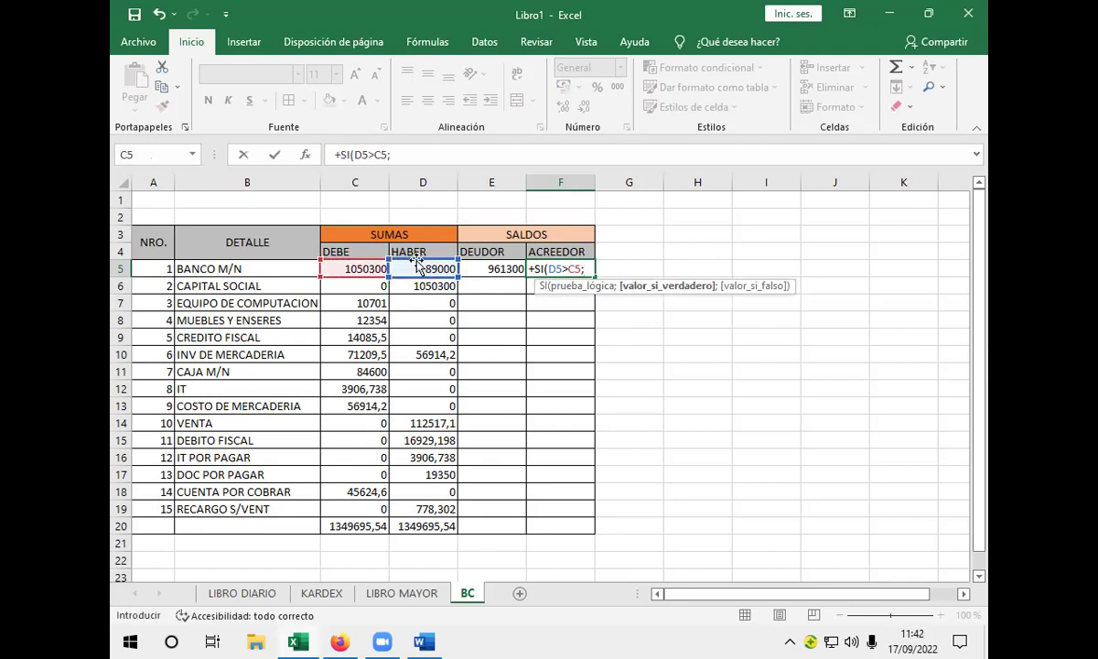
- Complete the F5 formula to return D5-C5 when the test is true and 0 when it is false
left_click(422, 266)
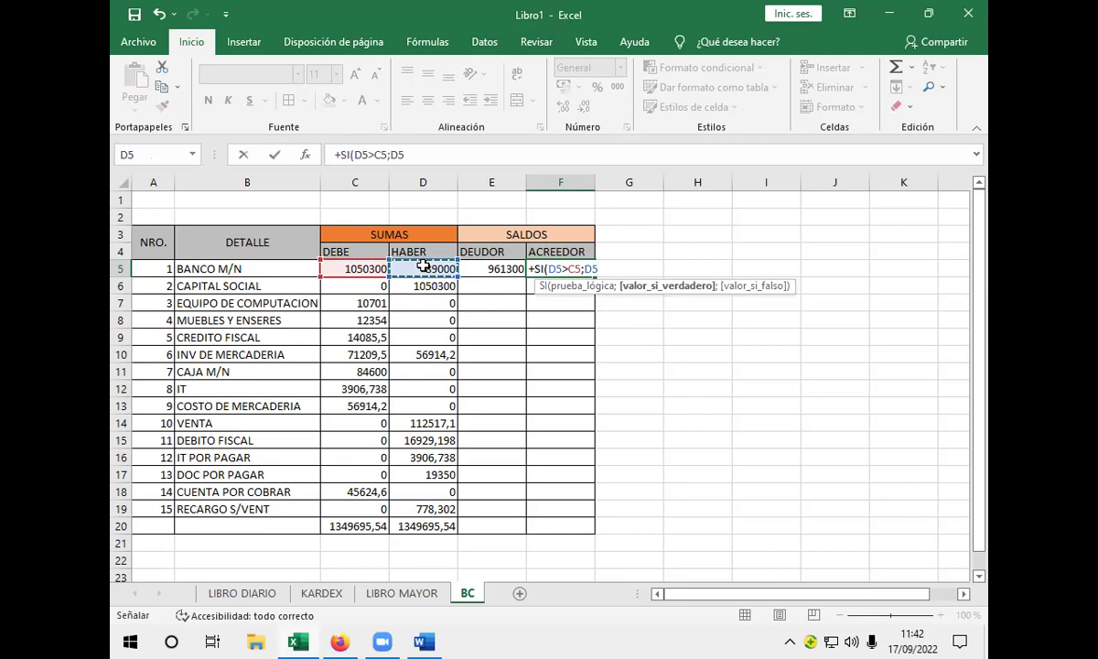
type("-")
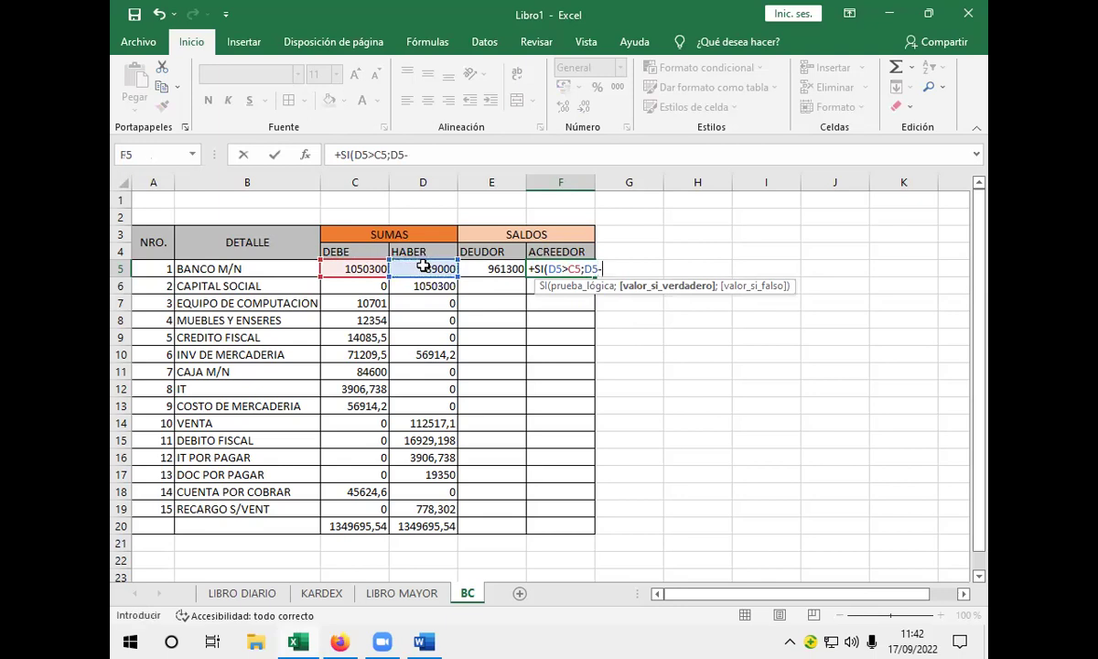
left_click(380, 268)
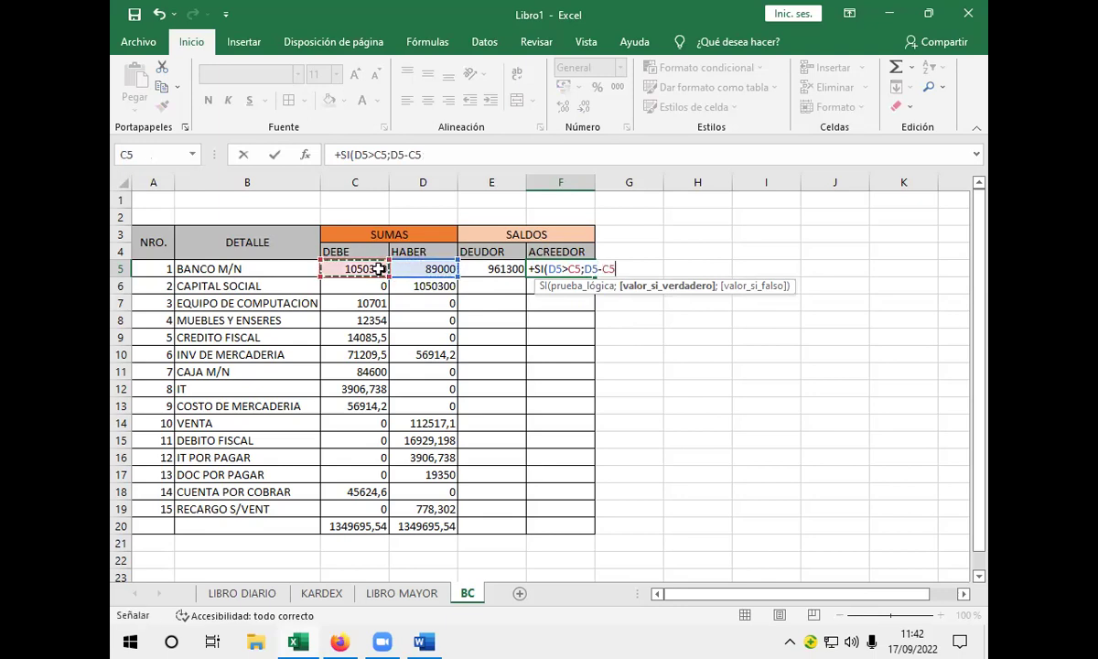
type(";0")
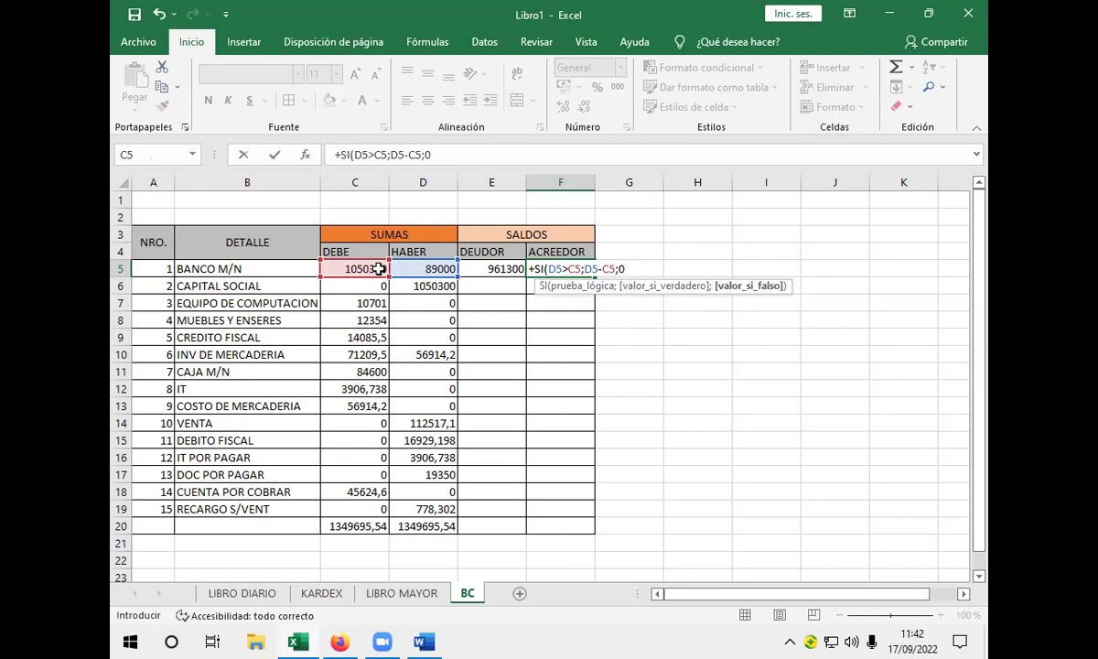
key("Return")
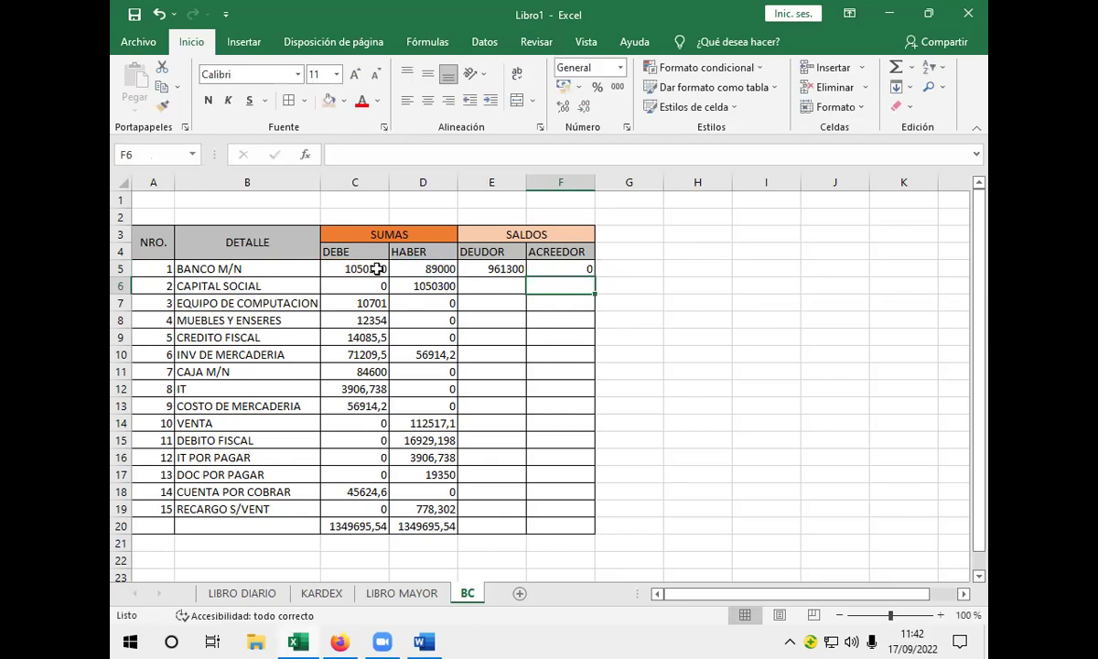
- Fill the E5:F5 balance formulas down through row 19 and total both columns in row 20 with AutoSum
left_click_drag(494, 269, 595, 269)
left_click_drag(515, 269, 561, 275)
key("ctrl+r")
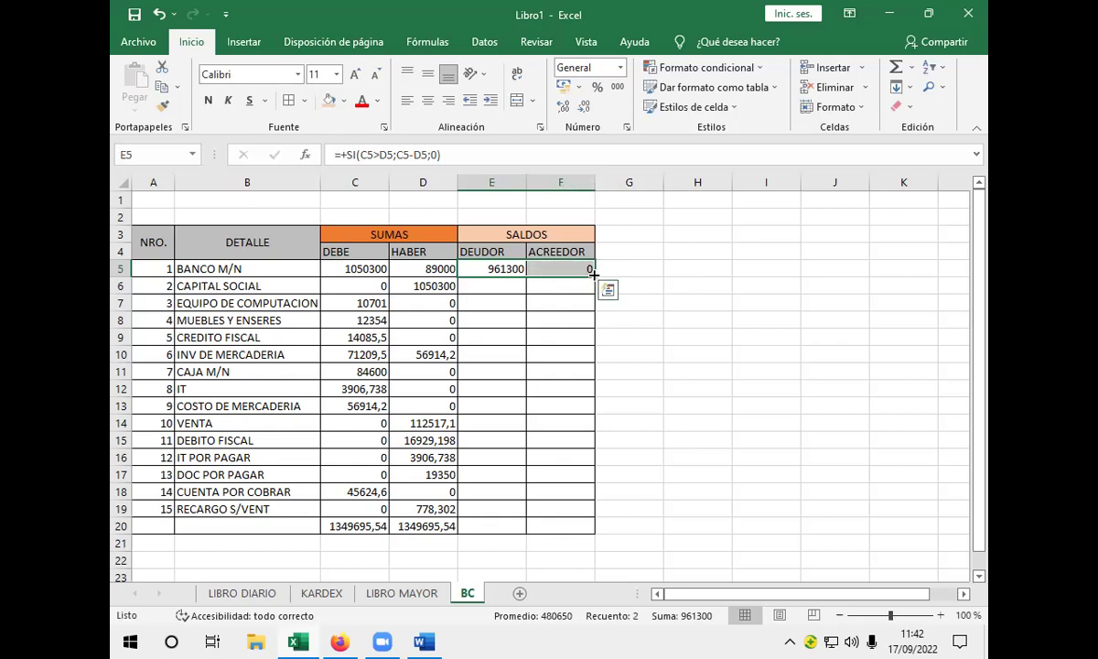
double_click(593, 271)
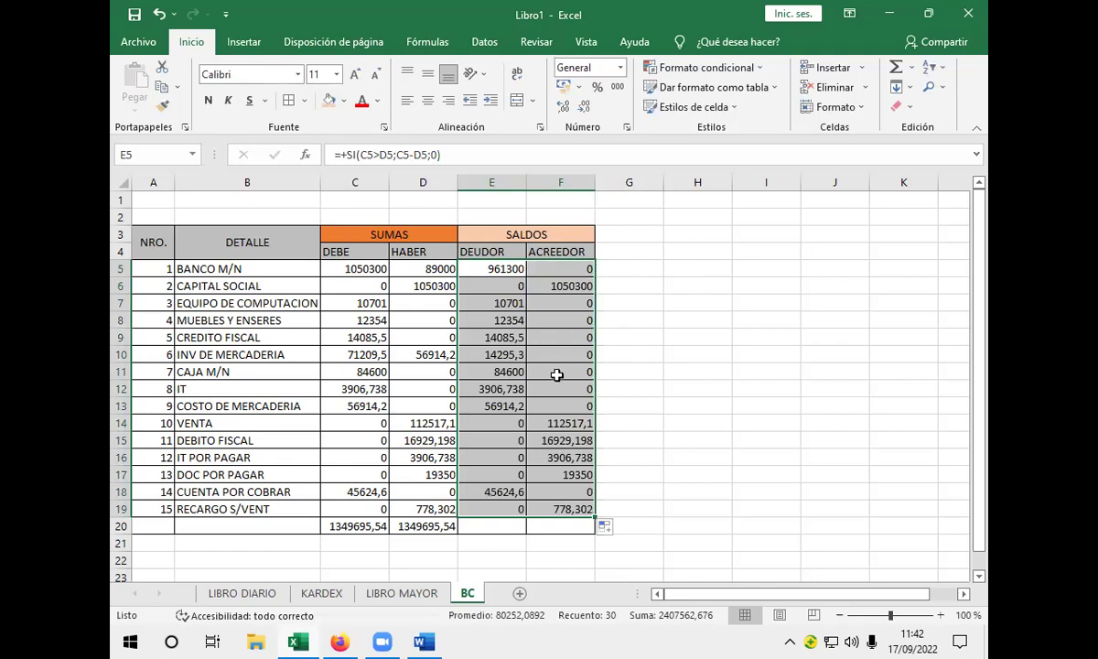
left_click(895, 67)
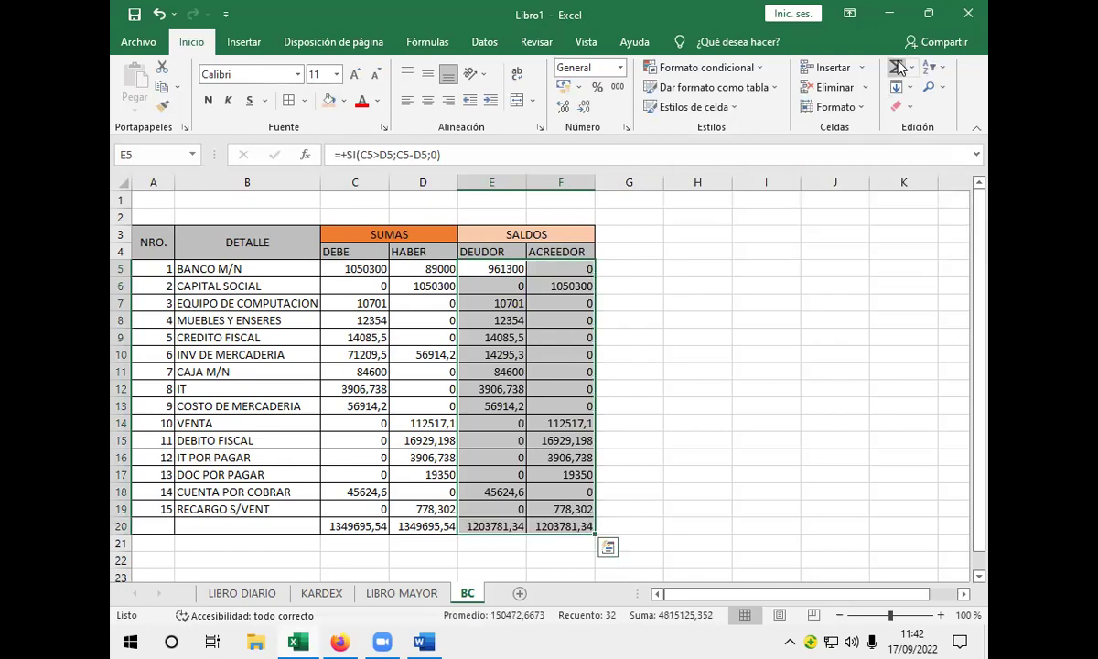
- Shade the SALDOS totals in E20:F20 yellow and the SUMAS totals in C20:D20 orange
left_click(480, 523)
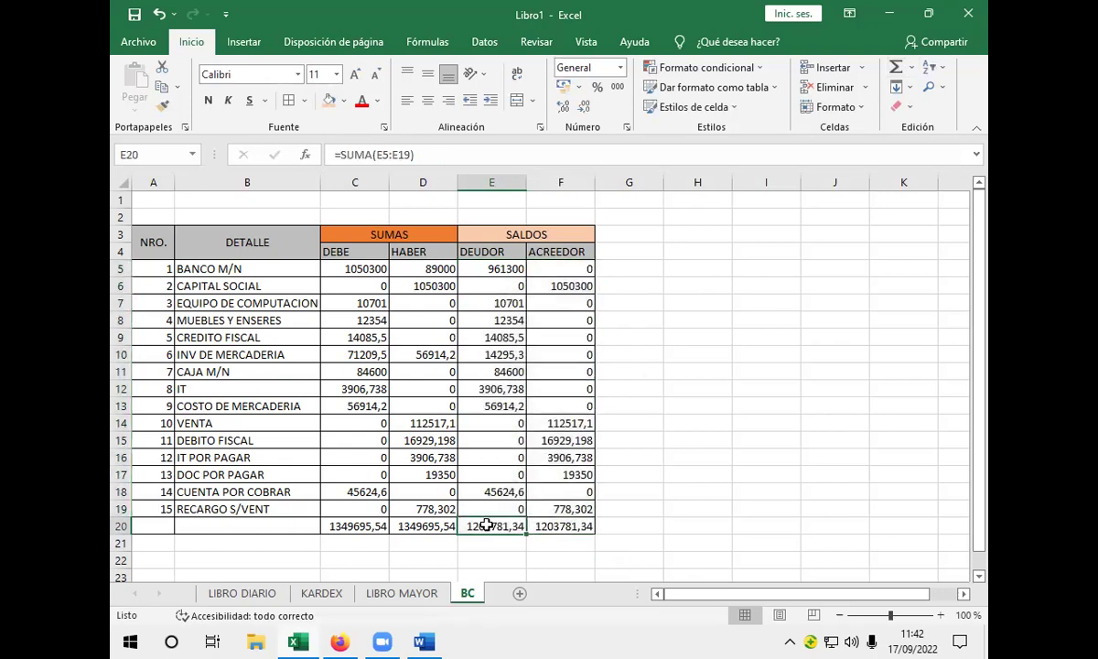
left_click_drag(482, 524, 560, 524)
left_click(342, 102)
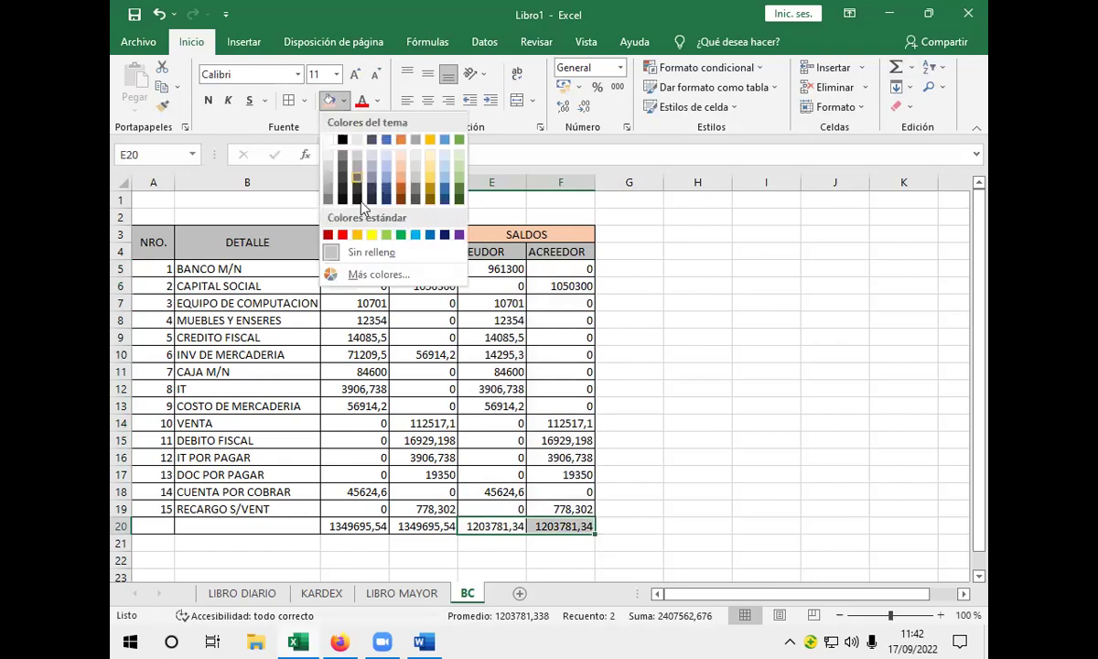
left_click(347, 225)
left_click_drag(354, 526, 425, 524)
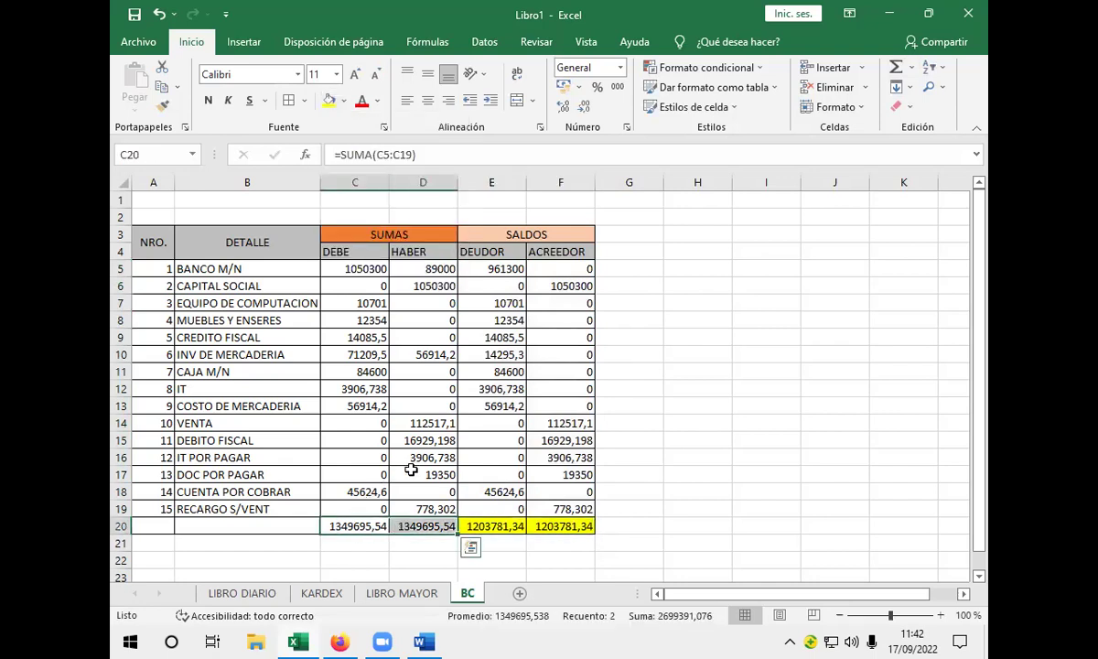
left_click(342, 102)
left_click(354, 233)
left_click(403, 555)
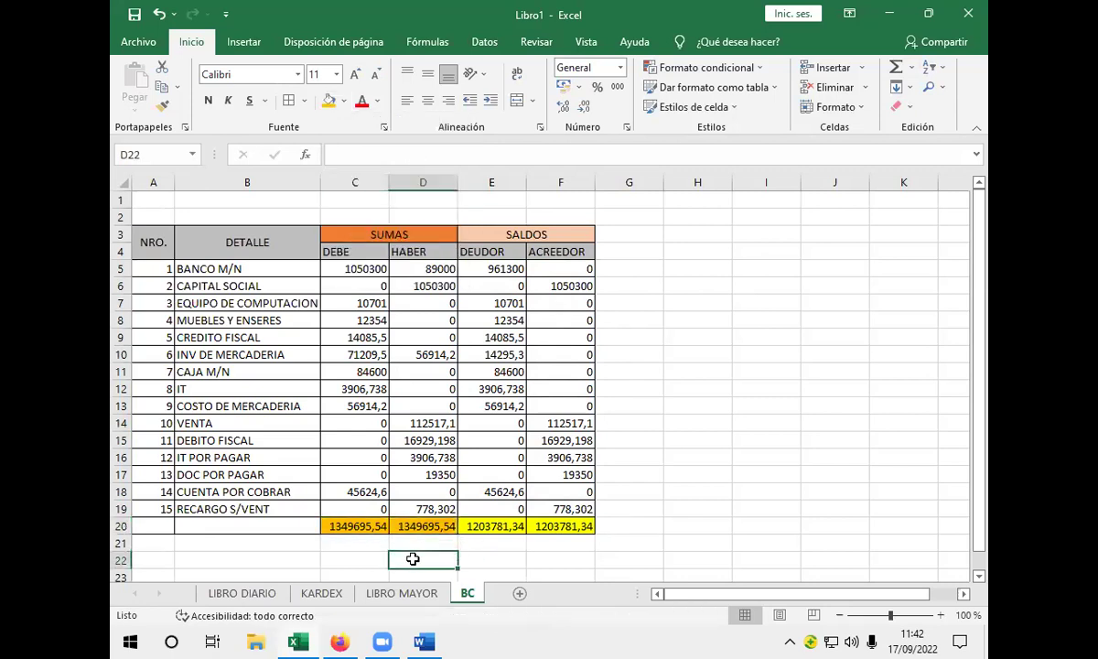
- Review the DEUDOR total in E20 and the SI formula in E5 without changing them
left_click(503, 523)
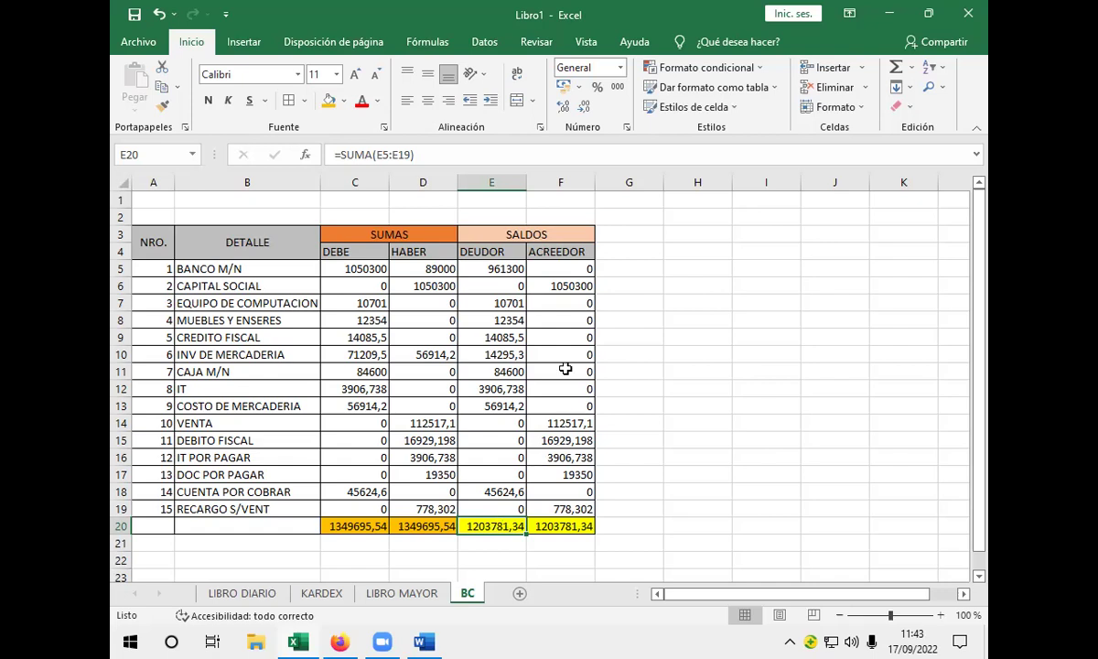
double_click(497, 268)
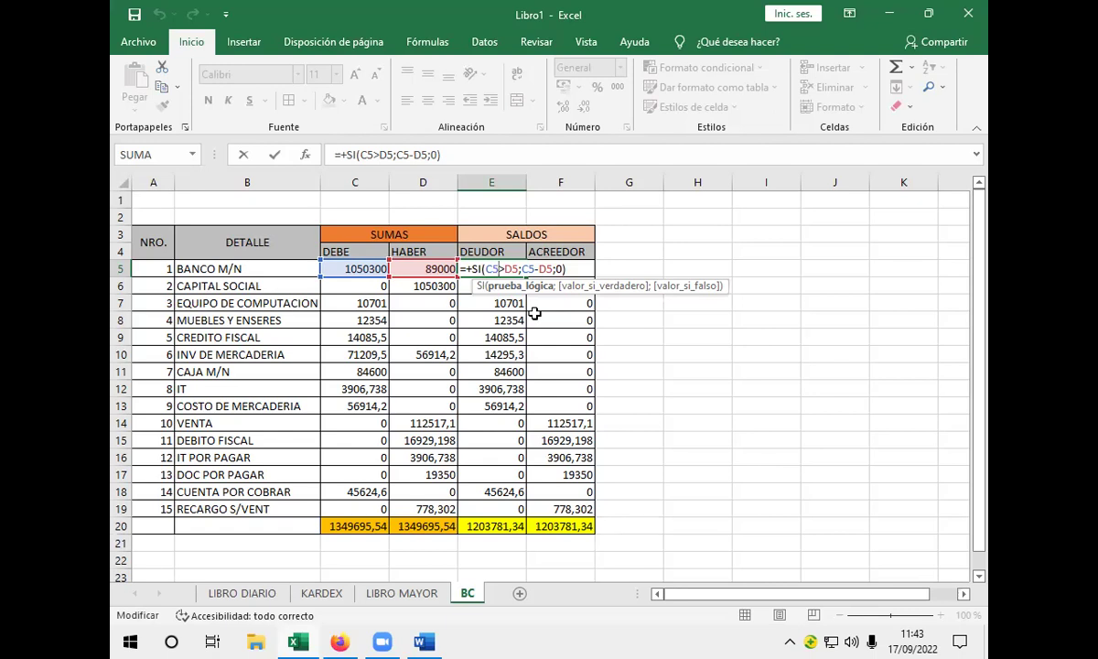
key("Return")
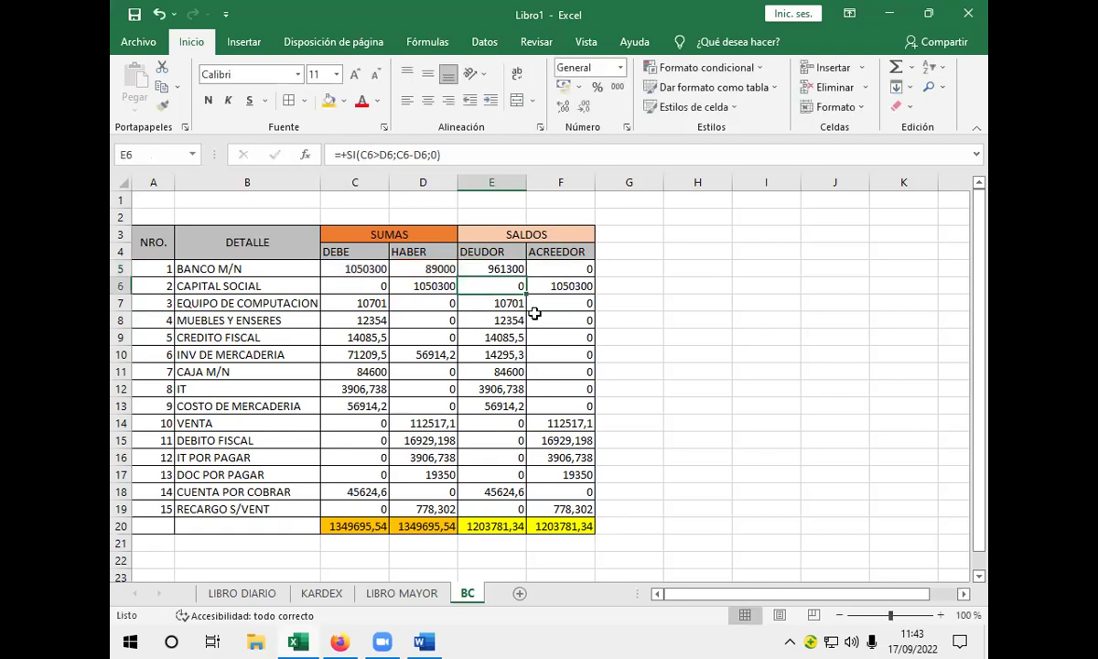
- Examine the BANCO M/N row's SUMAR.SI formula in C5 and the SI balance formulas in E5 and F5 without editing them
double_click(494, 268)
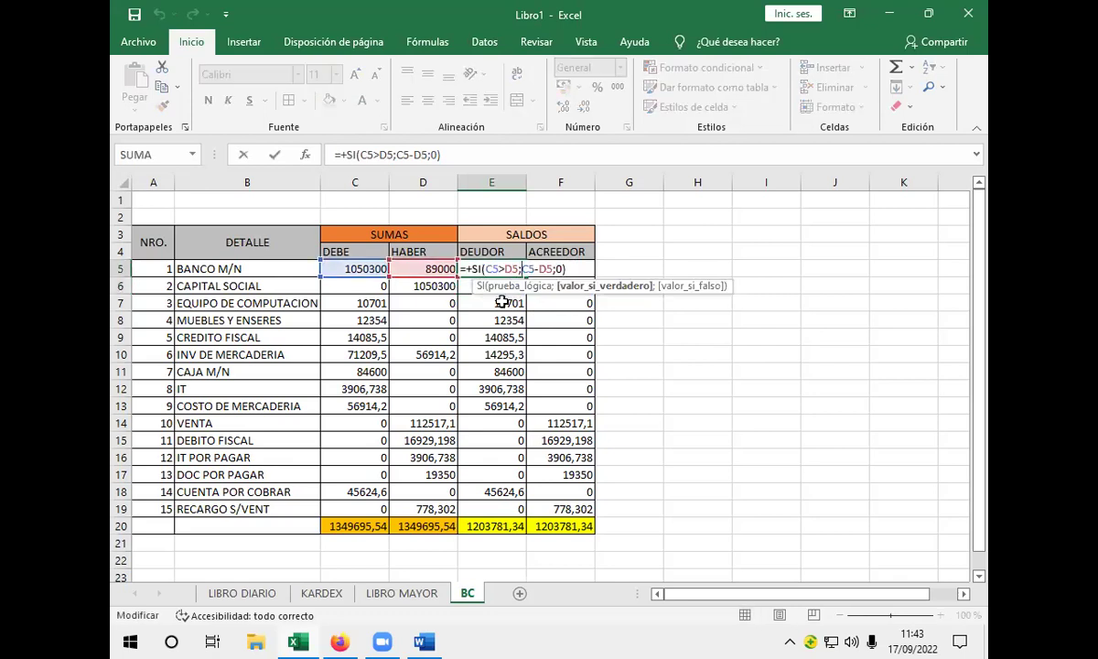
key("Return")
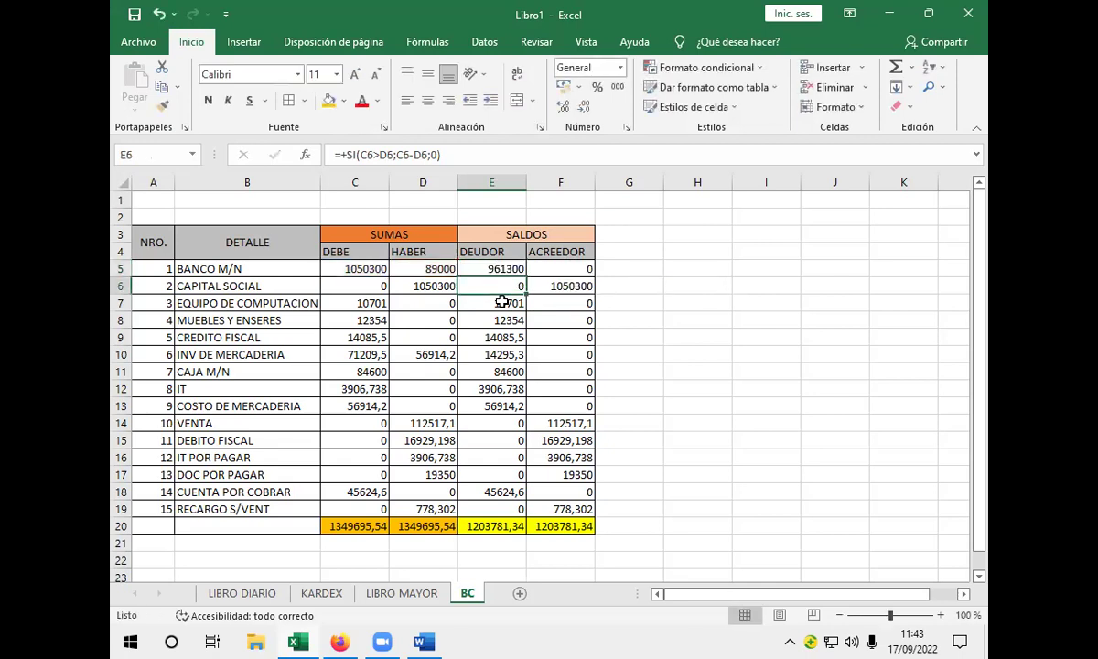
left_click(347, 267)
double_click(347, 268)
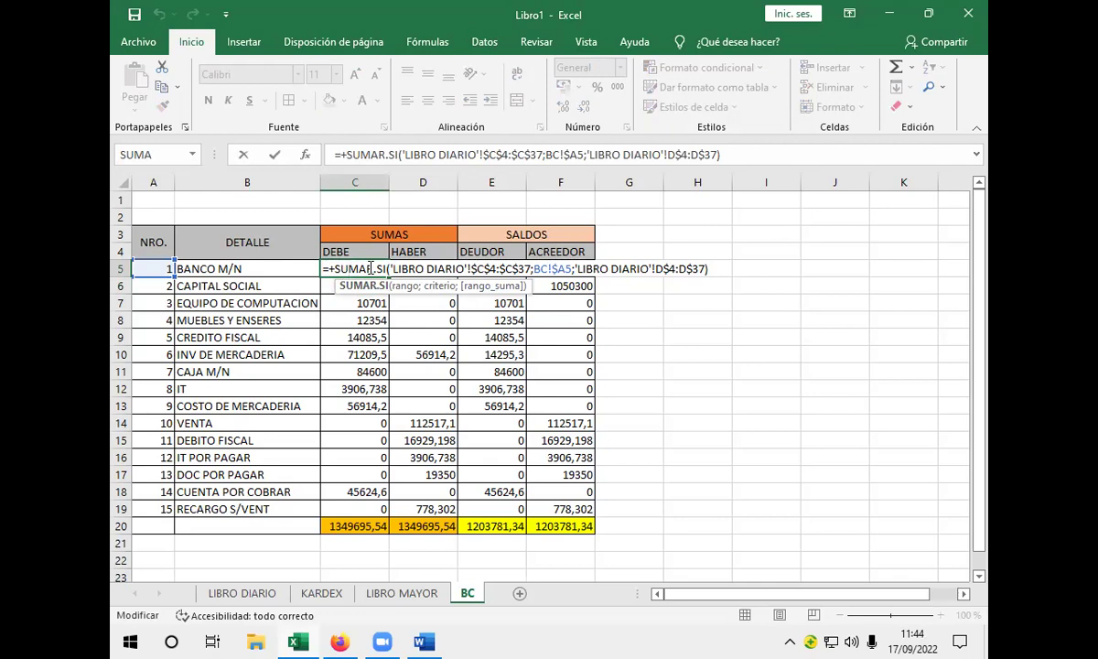
key("Return")
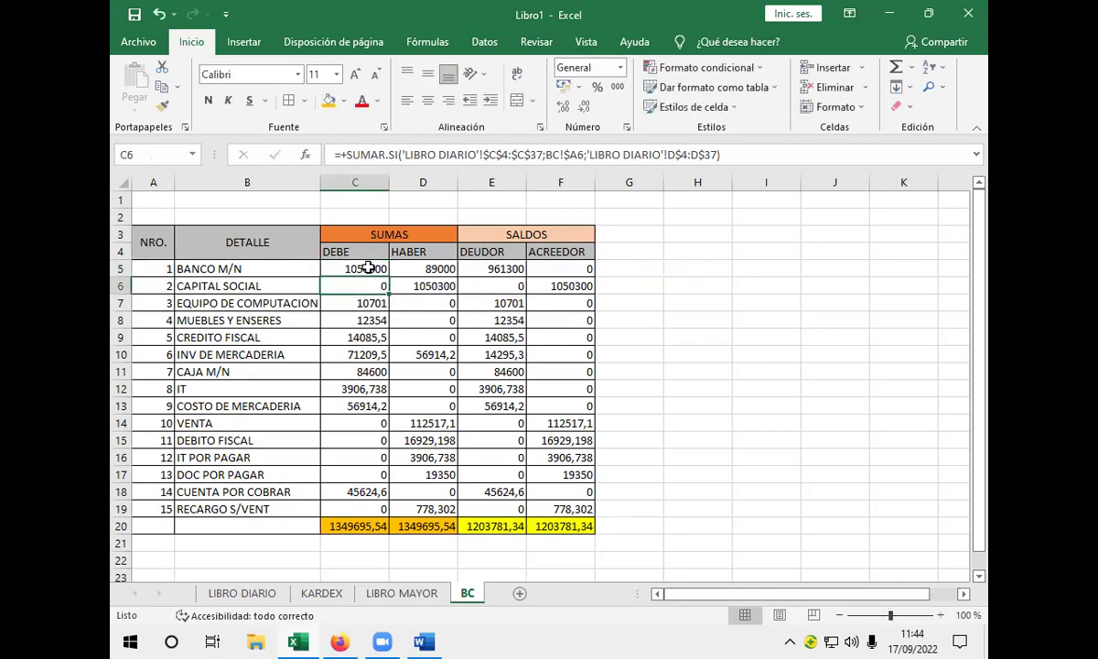
double_click(546, 268)
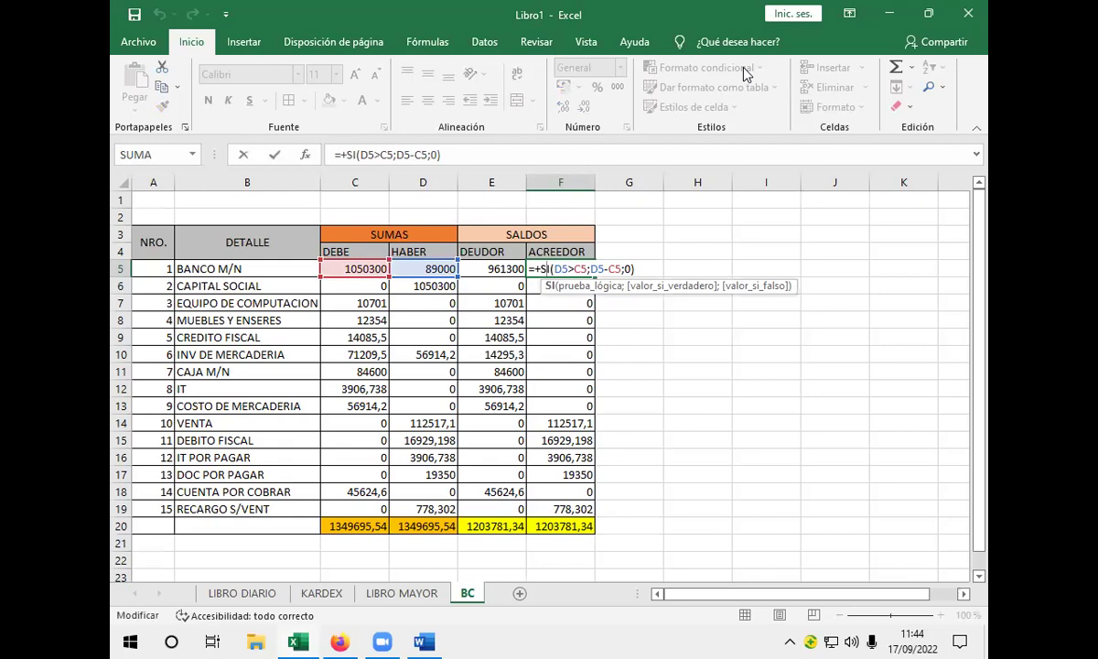
key("Return")
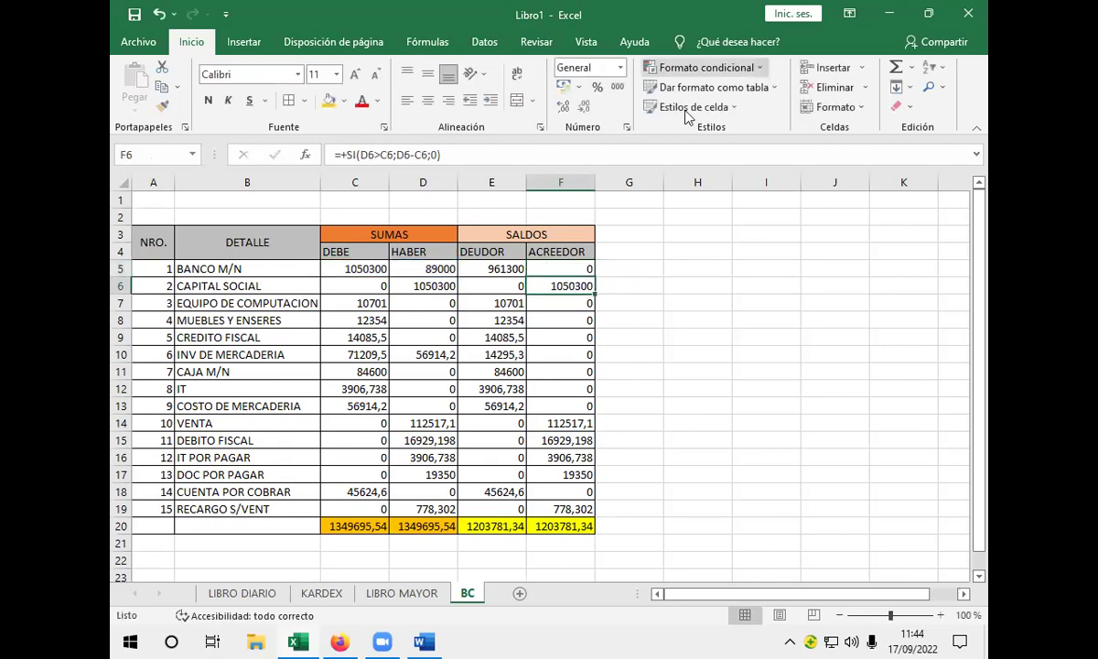
double_click(510, 266)
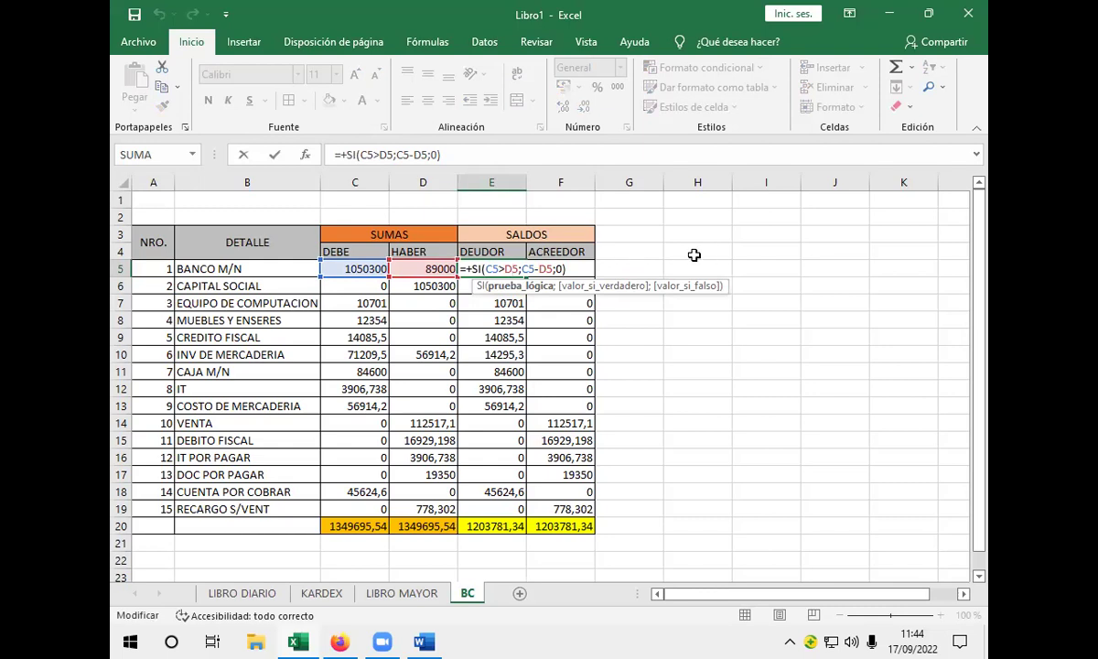
key("Return")
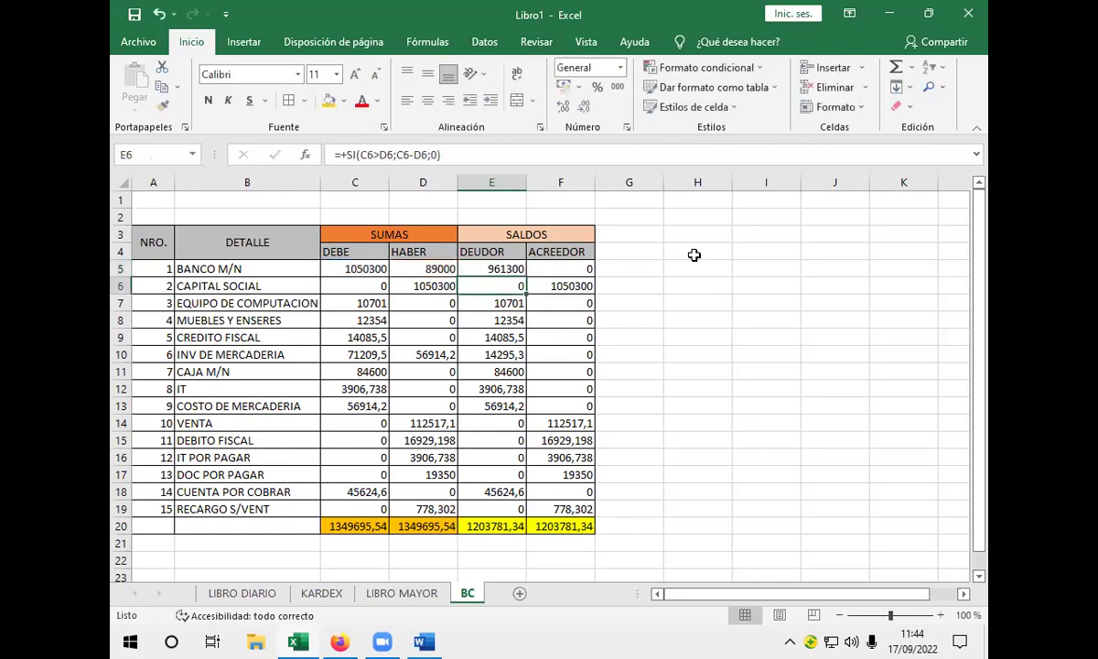